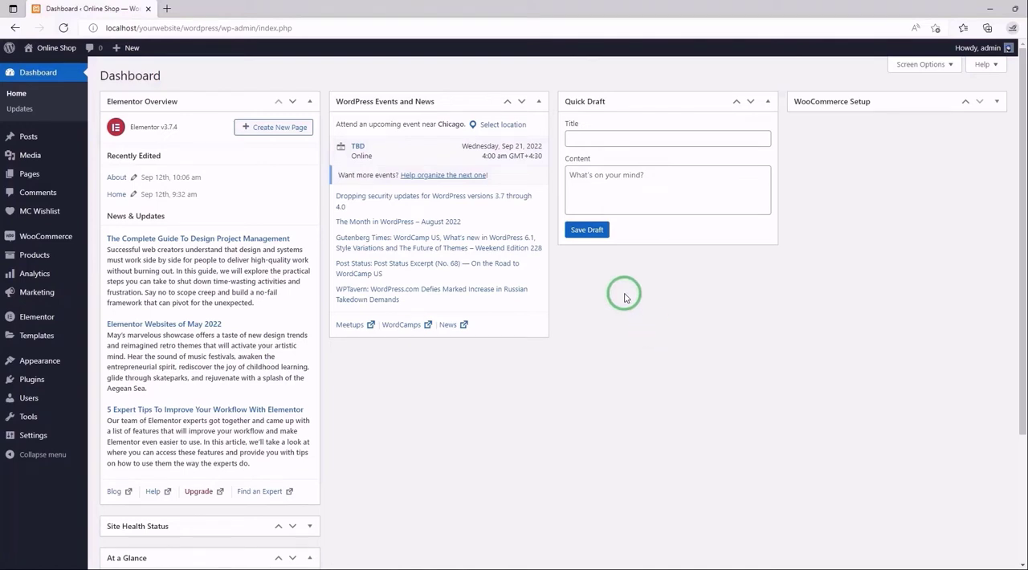
- Open the MC Wishlist settings and review the choices for which users the wishlist is enabled
{"action": "mouse_move", "coordinate": [40, 212]}
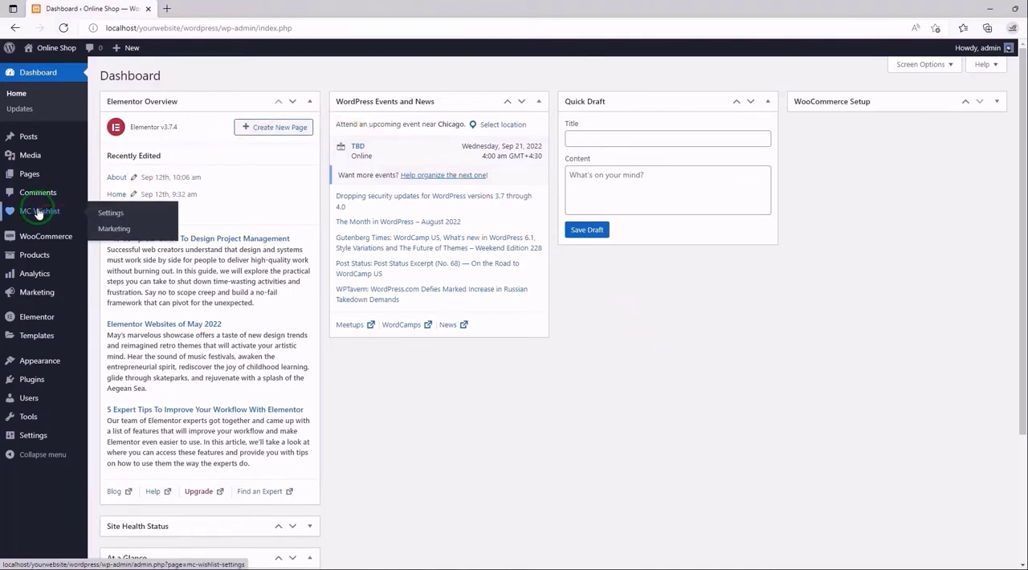
{"action": "left_click", "coordinate": [113, 213]}
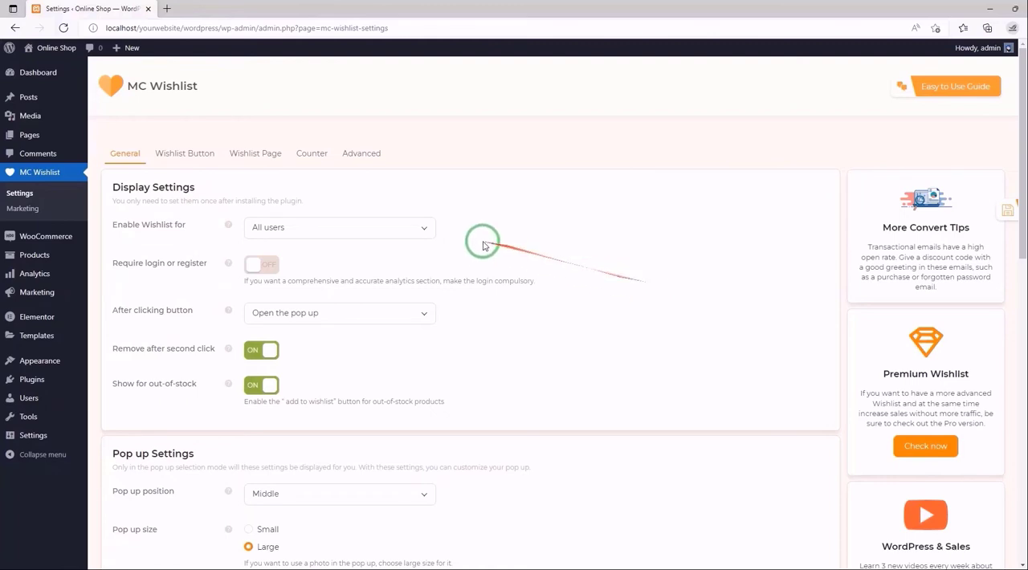
{"action": "left_click", "coordinate": [419, 236]}
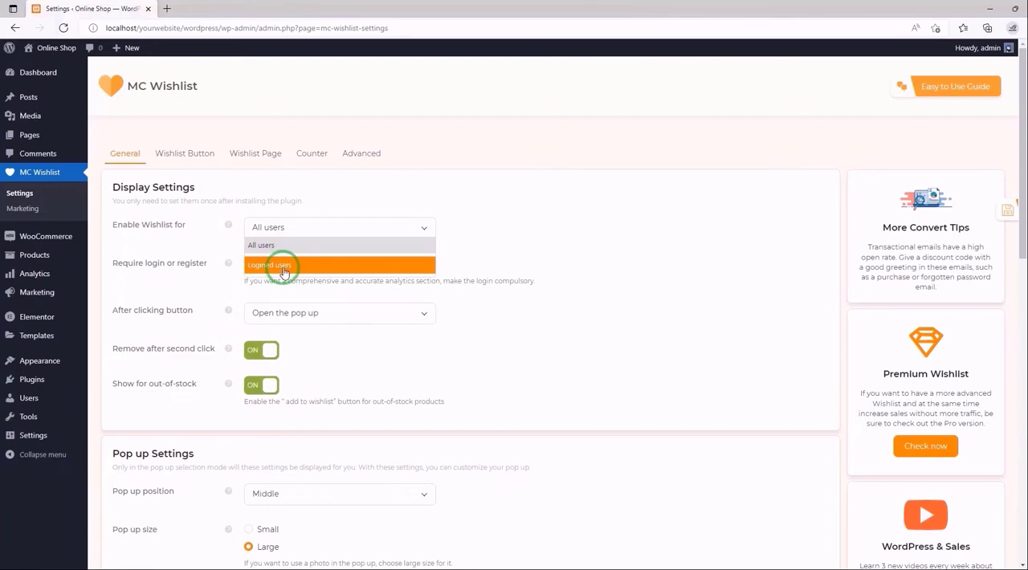
{"action": "left_click", "coordinate": [411, 221]}
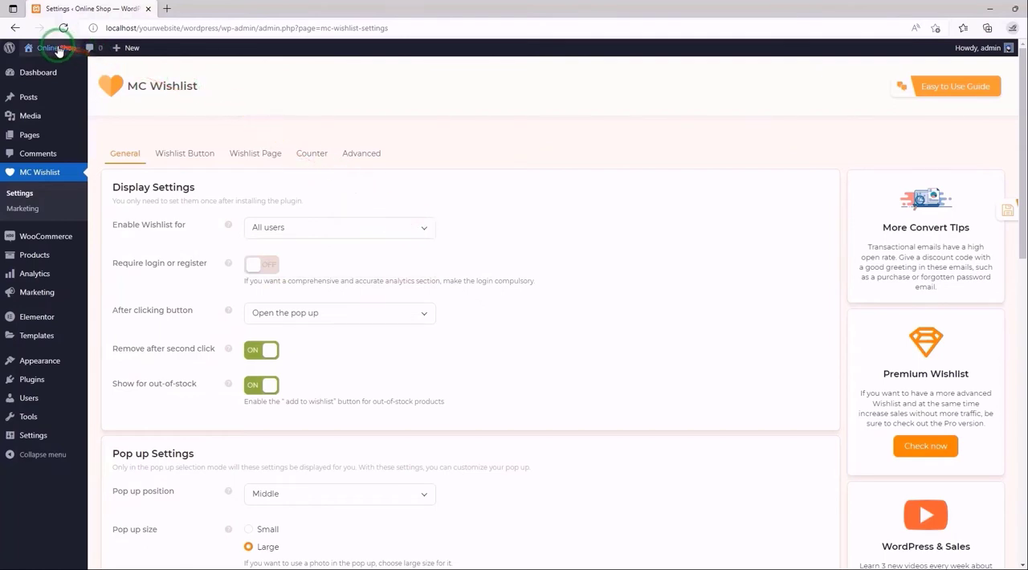
- Open the store in a new tab and log out of the account through the My account page
{"action": "mouse_move", "coordinate": [57, 50]}
{"action": "left_click", "coordinate": [49, 83]}
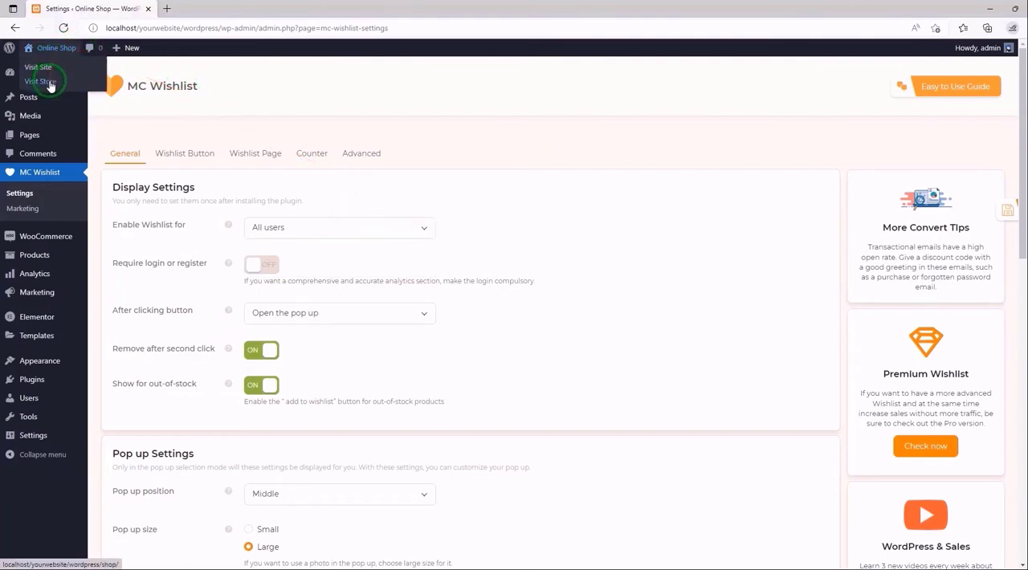
{"action": "left_click", "coordinate": [210, 9]}
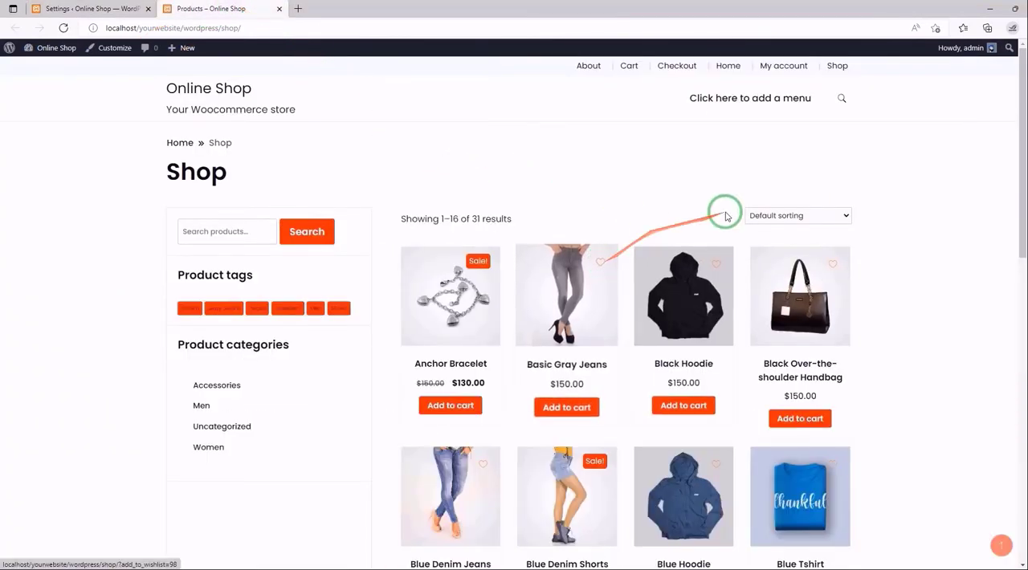
{"action": "left_click", "coordinate": [773, 72]}
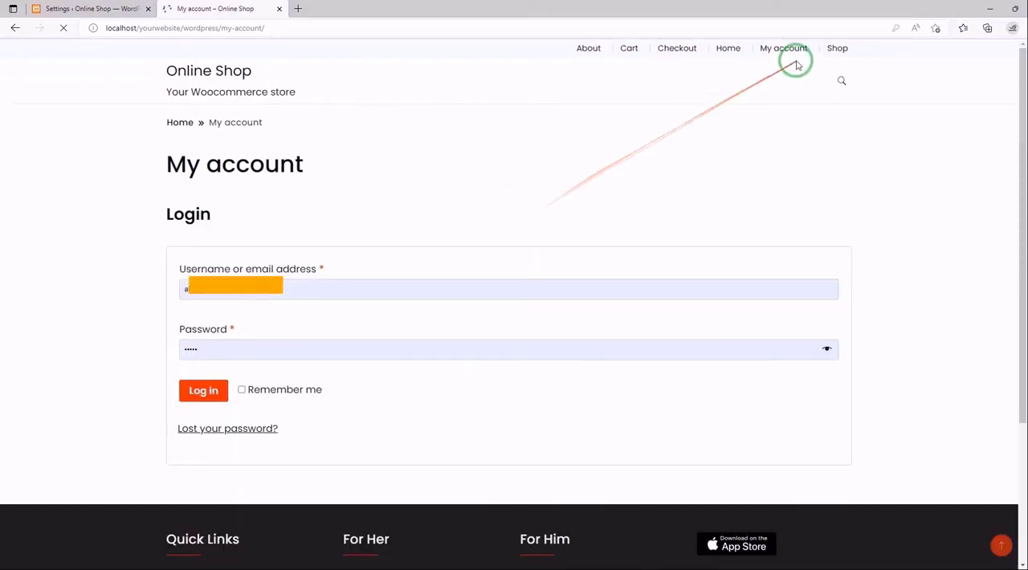
- Check the New Arrivals products on the store's home page for wishlist hearts as a logged-out visitor
{"action": "left_click", "coordinate": [729, 49]}
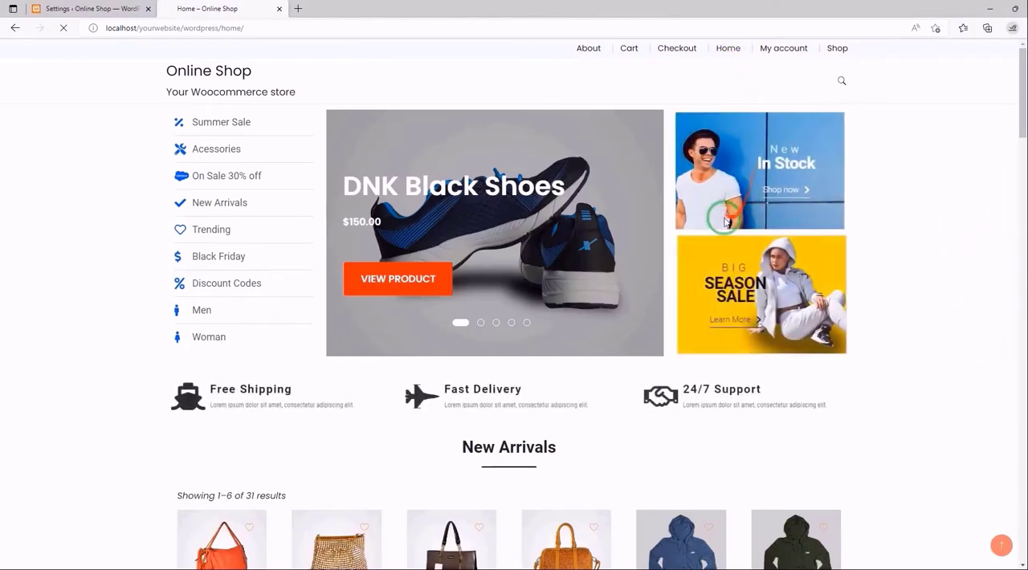
{"action": "scroll", "coordinate": [725, 222], "scroll_direction": "down", "scroll_amount": 5}
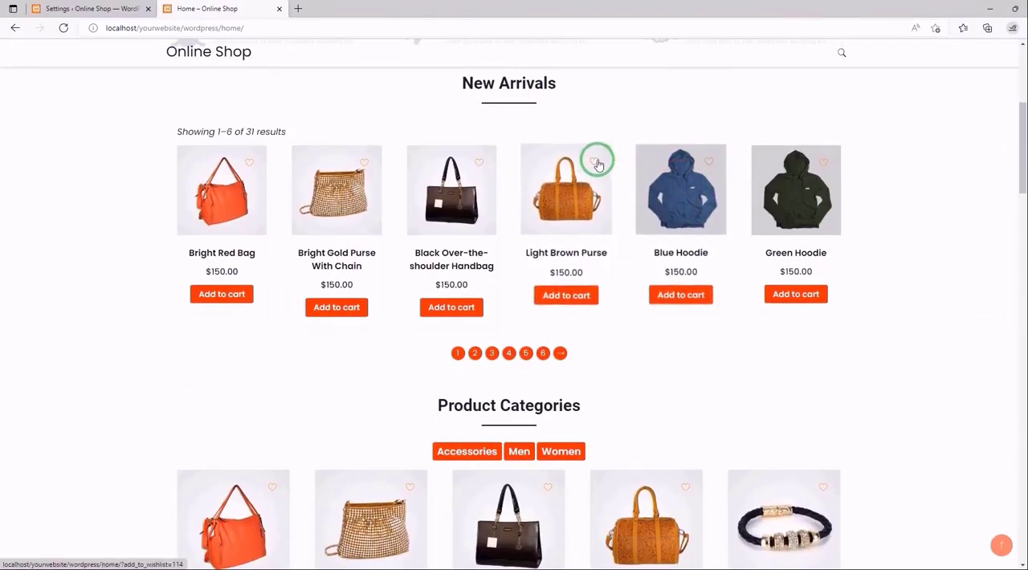
{"action": "scroll", "coordinate": [731, 135], "scroll_direction": "up", "scroll_amount": 5}
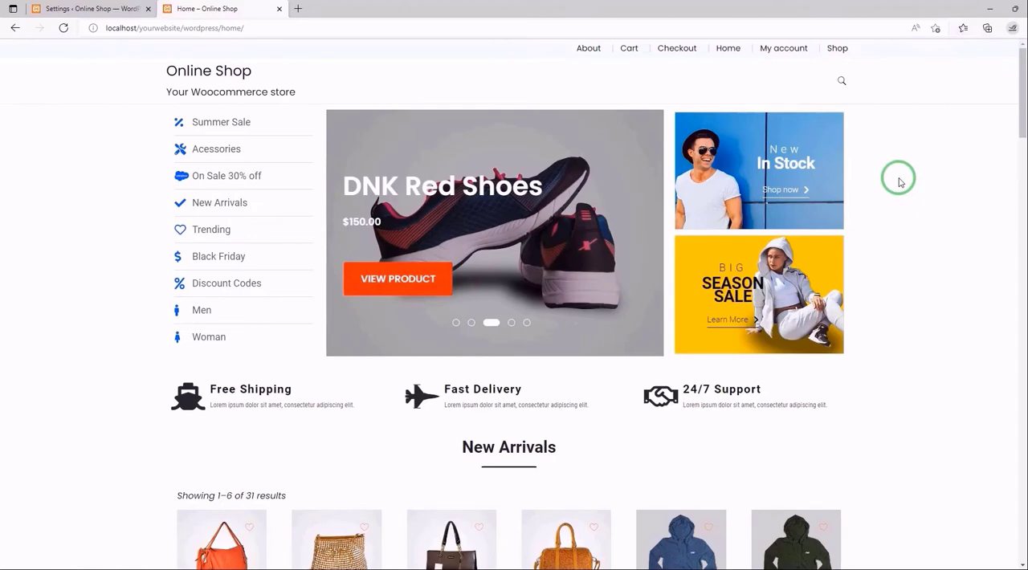
- Back in the MC Wishlist settings, enable the wishlist for Logined users only and save the settings
{"action": "left_click", "coordinate": [114, 9]}
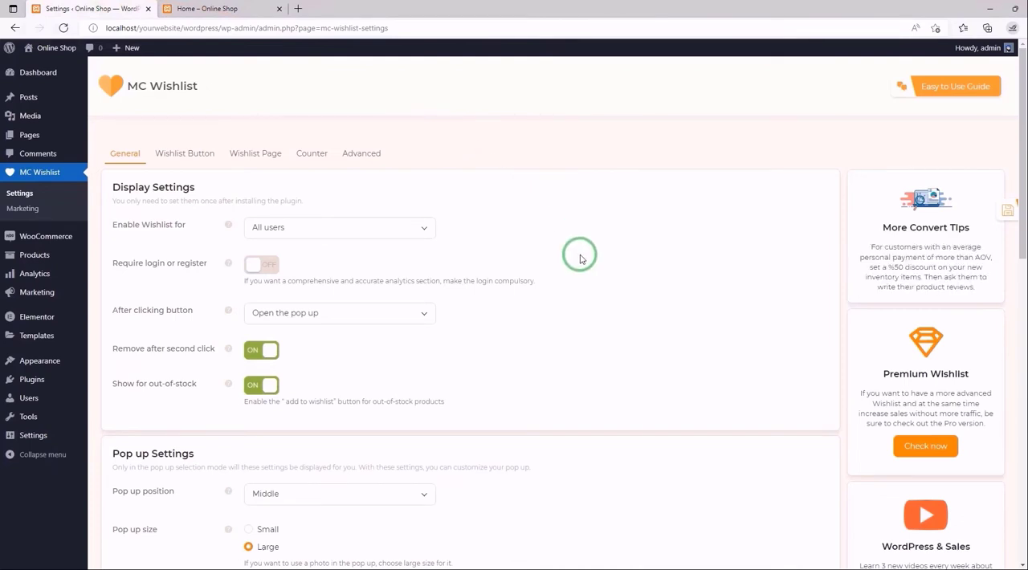
{"action": "left_click", "coordinate": [426, 228]}
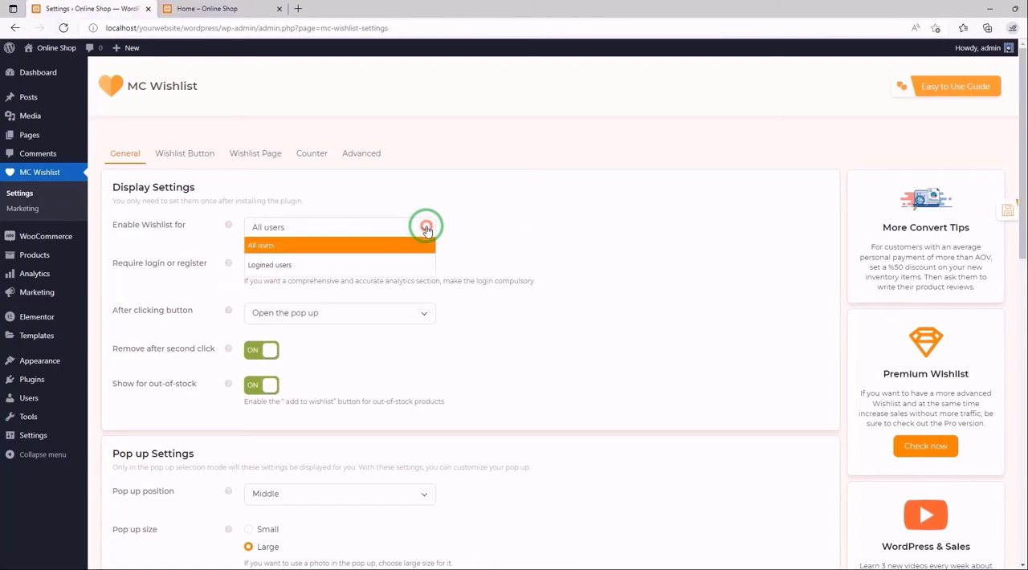
{"action": "left_click", "coordinate": [375, 264]}
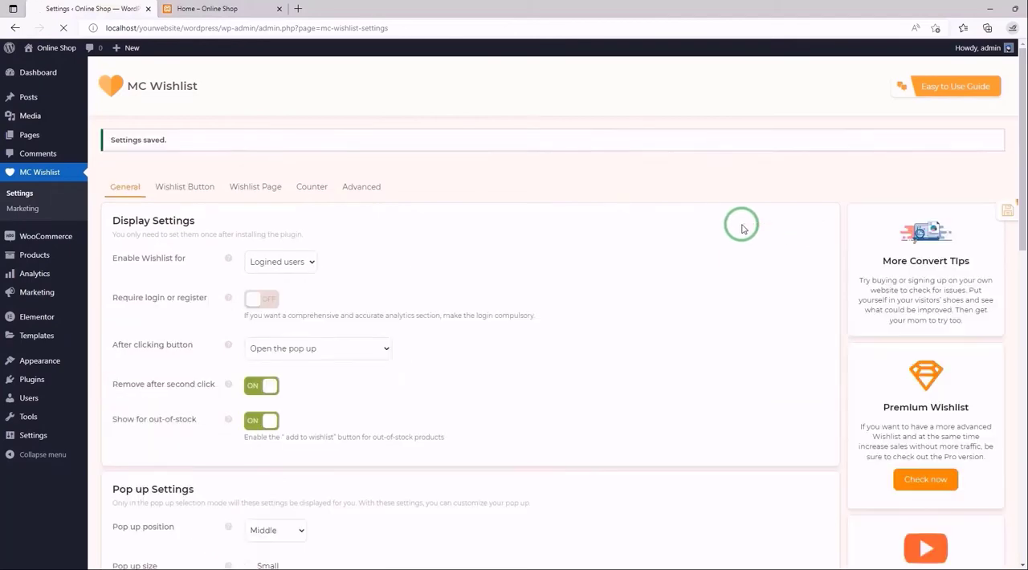
- Reload the store's home page and log out of the account from the My account page
{"action": "left_click", "coordinate": [228, 7]}
{"action": "scroll", "coordinate": [358, 150], "scroll_direction": "up", "scroll_amount": 5}
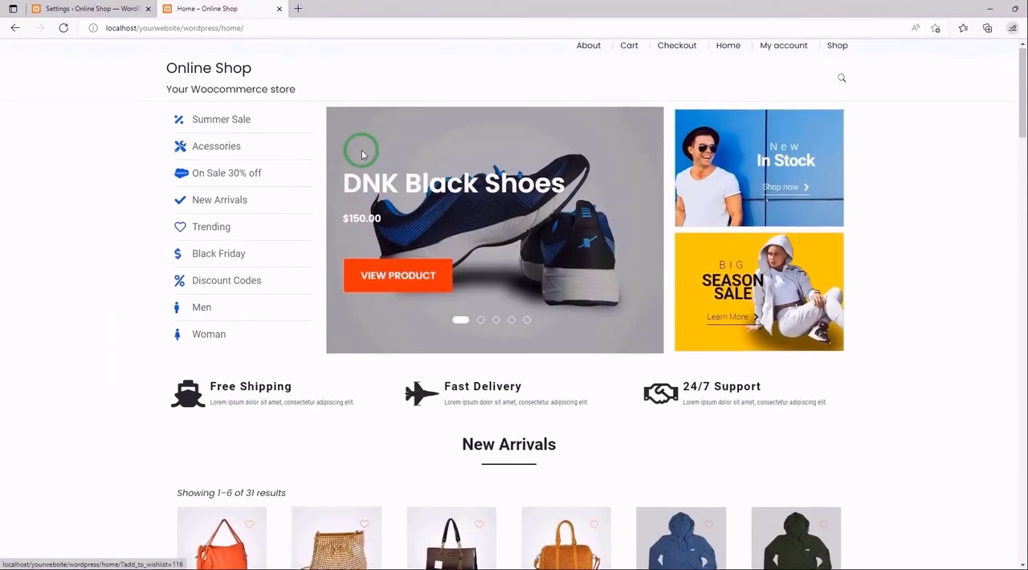
{"action": "left_click", "coordinate": [64, 28]}
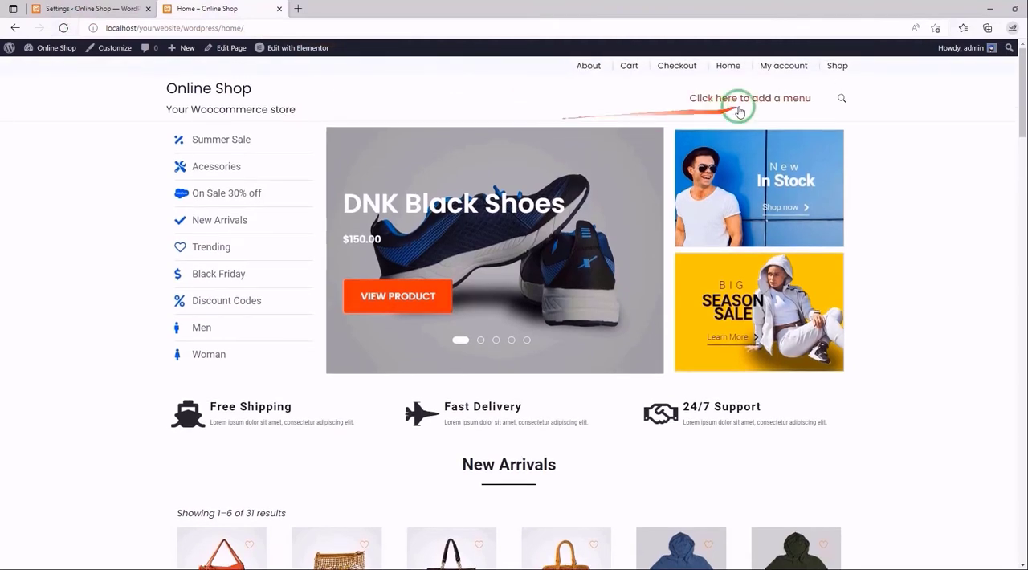
{"action": "left_click", "coordinate": [790, 70]}
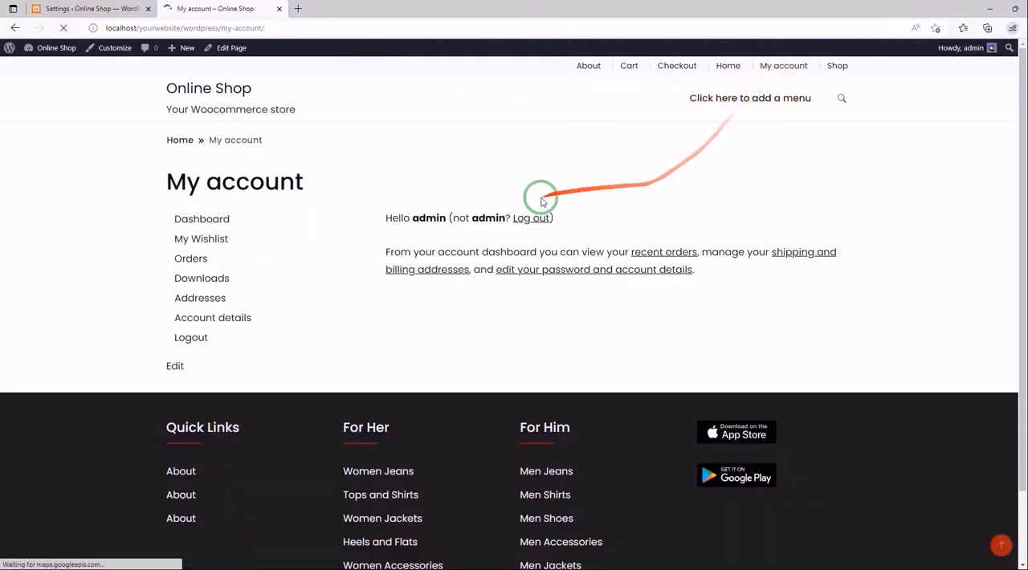
{"action": "left_click", "coordinate": [592, 213]}
- Check whether a logged-out visitor gets wishlist hearts on the home page's New Arrivals, Product Categories and Top Rated items
{"action": "left_click", "coordinate": [732, 49]}
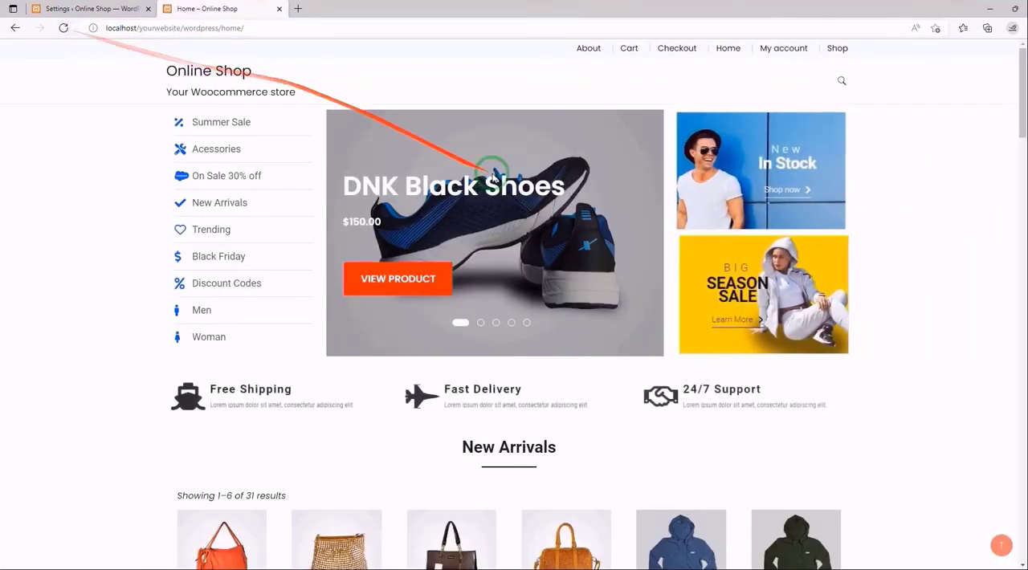
{"action": "scroll", "coordinate": [918, 227], "scroll_direction": "down", "scroll_amount": 5}
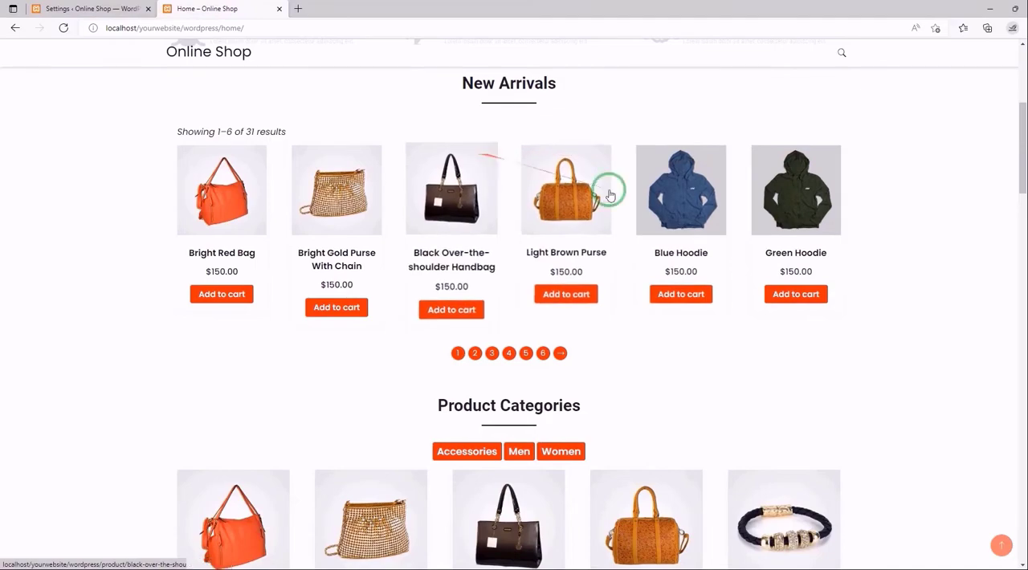
{"action": "scroll", "coordinate": [610, 195], "scroll_direction": "down", "scroll_amount": 5}
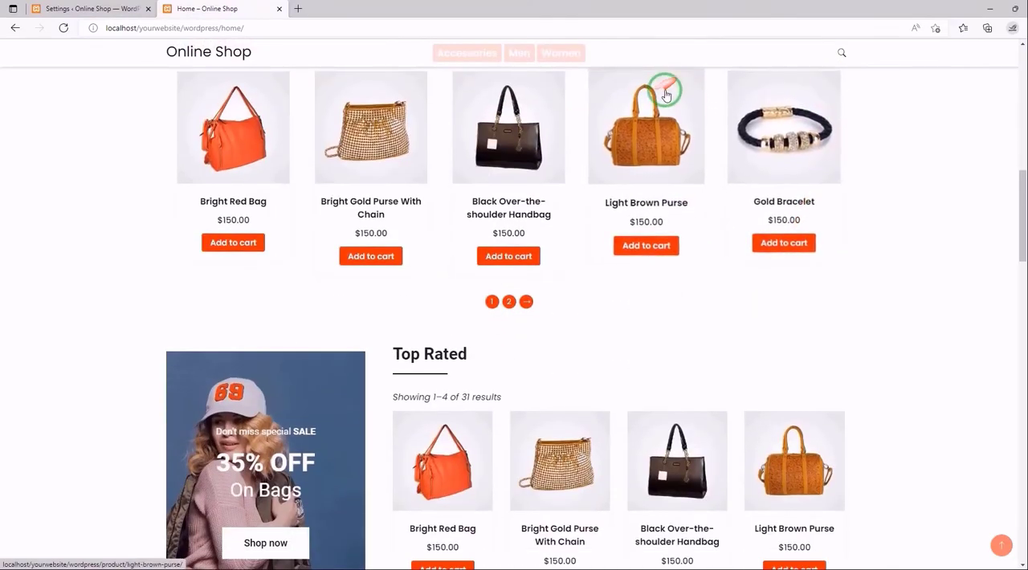
{"action": "scroll", "coordinate": [594, 129], "scroll_direction": "up", "scroll_amount": 1}
{"action": "scroll", "coordinate": [562, 161], "scroll_direction": "up", "scroll_amount": 8}
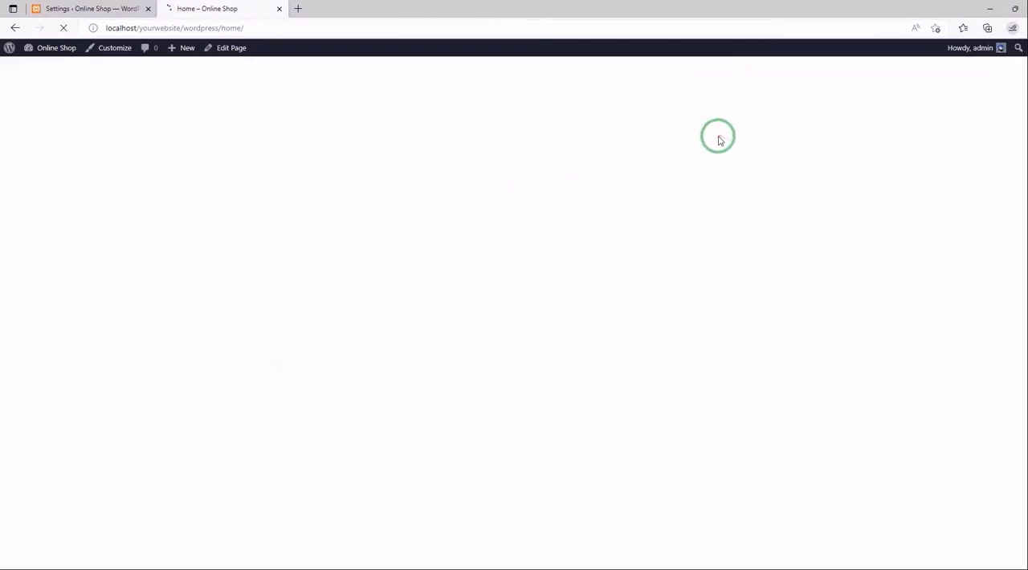
- Inspect the New Arrivals and Product Categories items on the home page for wishlist hearts while logged in
{"action": "scroll", "coordinate": [696, 206], "scroll_direction": "down", "scroll_amount": 2}
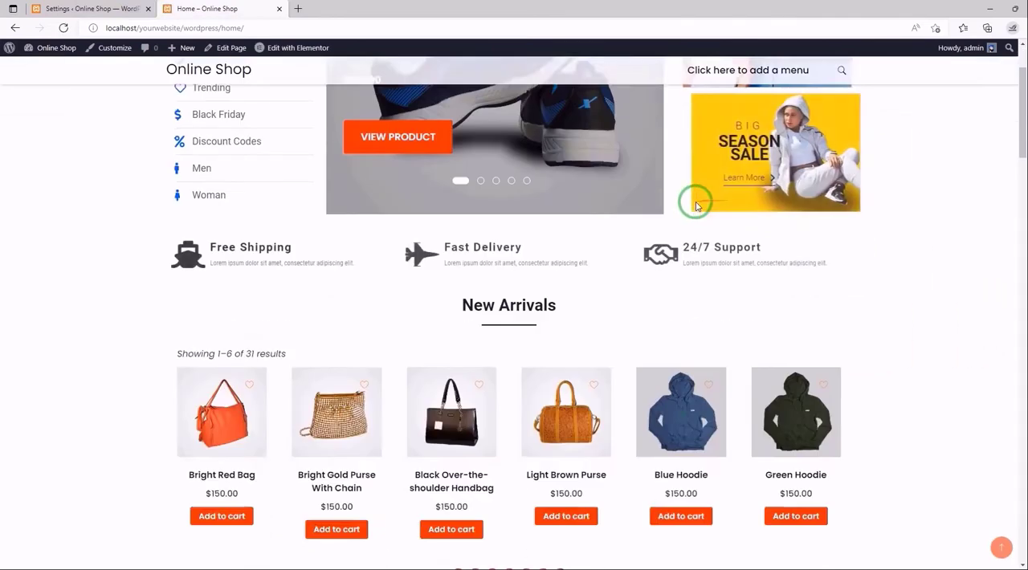
{"action": "scroll", "coordinate": [696, 207], "scroll_direction": "down", "scroll_amount": 3}
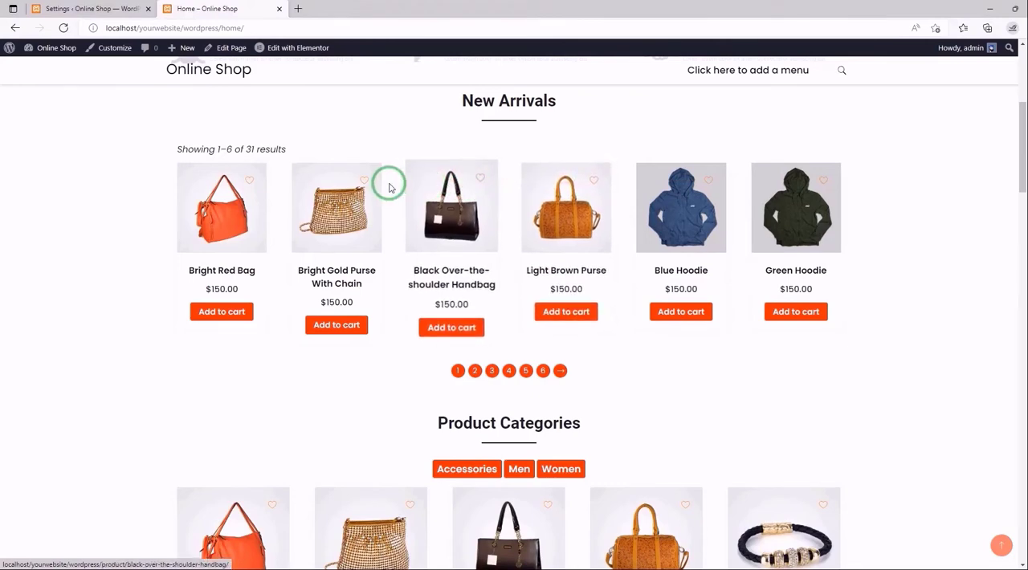
{"action": "scroll", "coordinate": [417, 240], "scroll_direction": "down", "scroll_amount": 3}
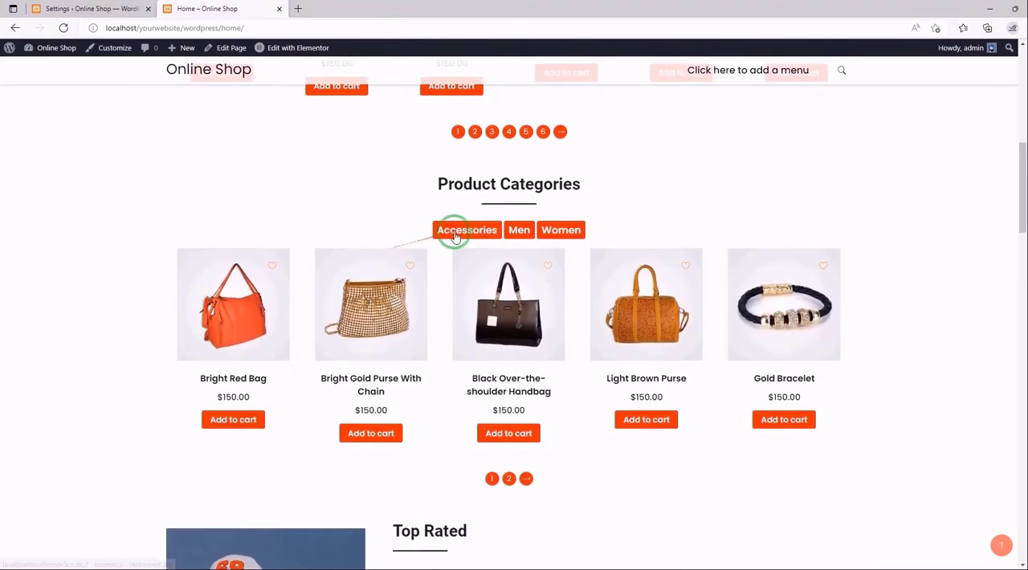
{"action": "scroll", "coordinate": [607, 260], "scroll_direction": "up", "scroll_amount": 15}
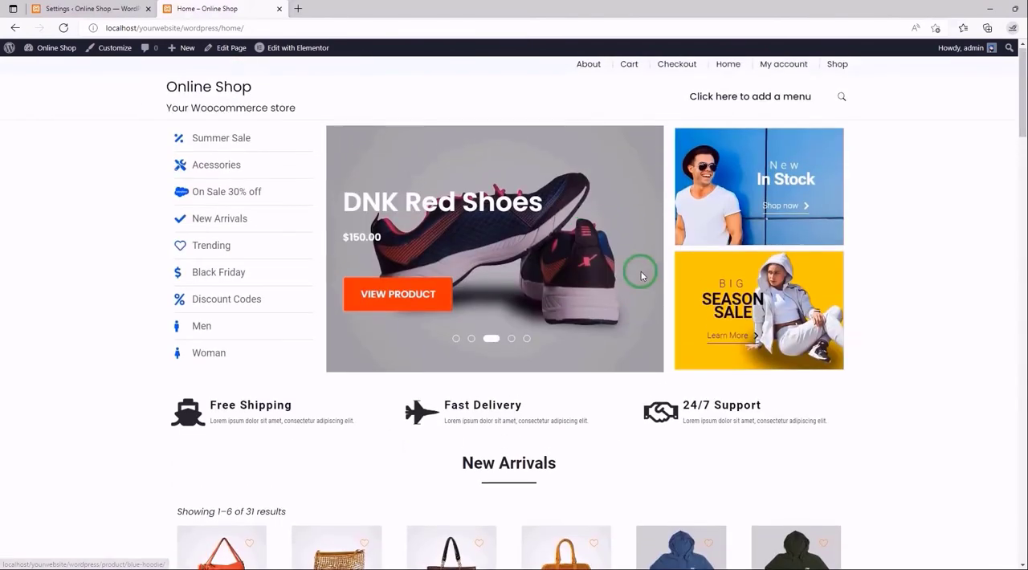
- Reload the MC Wishlist settings, review the After clicking button choices and keep Open the pop up
{"action": "left_click", "coordinate": [71, 6]}
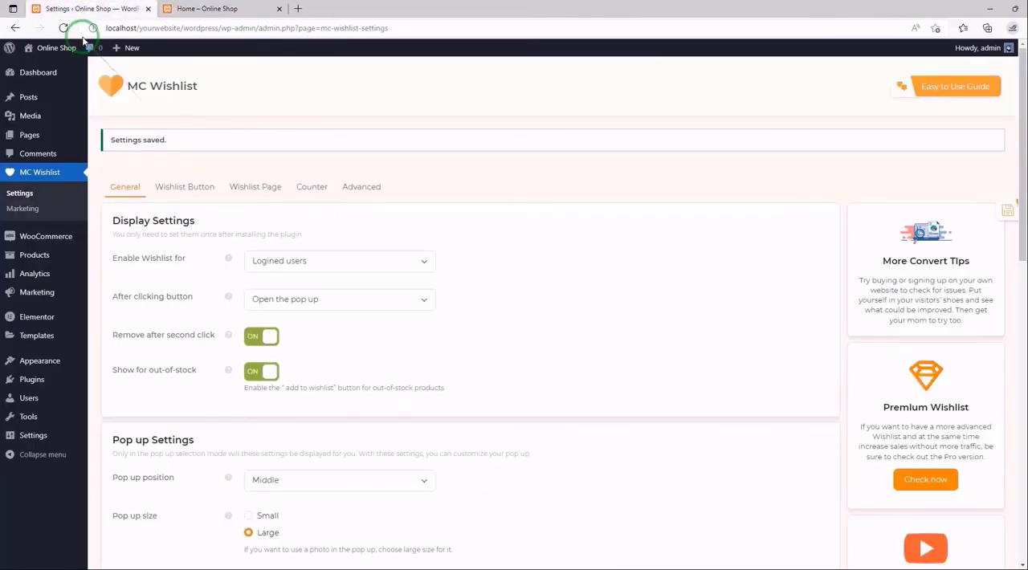
{"action": "left_click", "coordinate": [63, 27]}
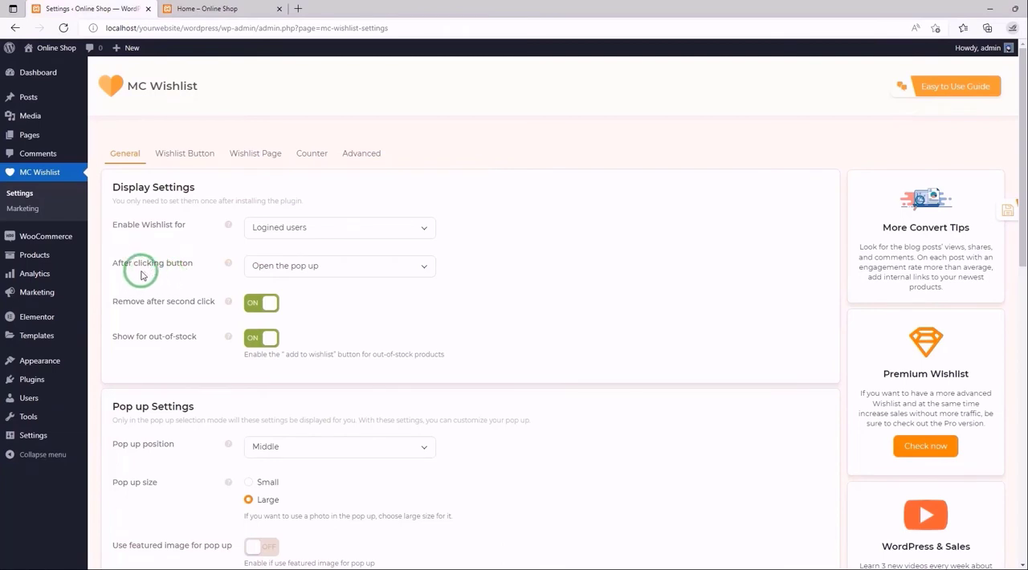
{"action": "mouse_move", "coordinate": [228, 265]}
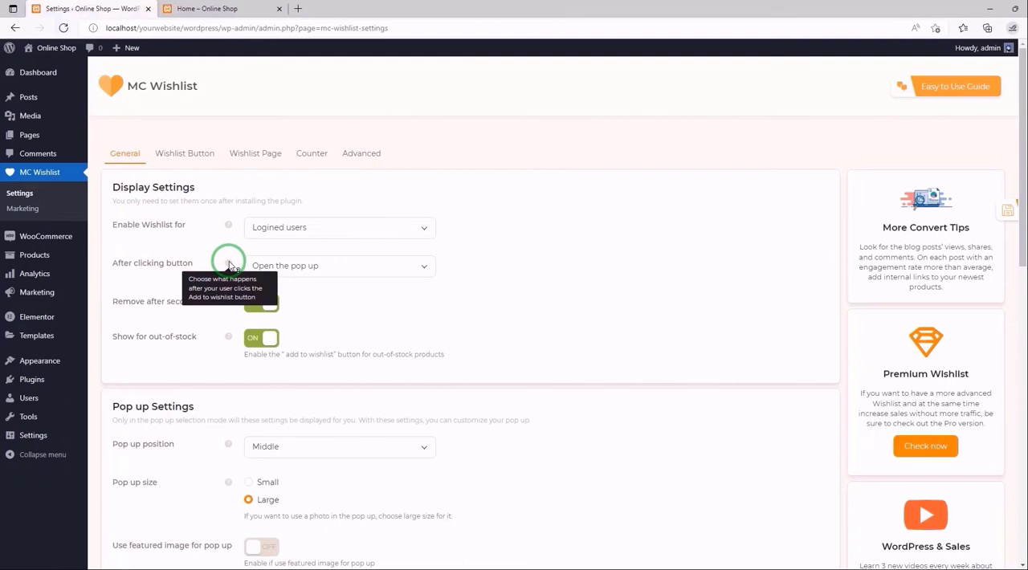
{"action": "left_click", "coordinate": [418, 266]}
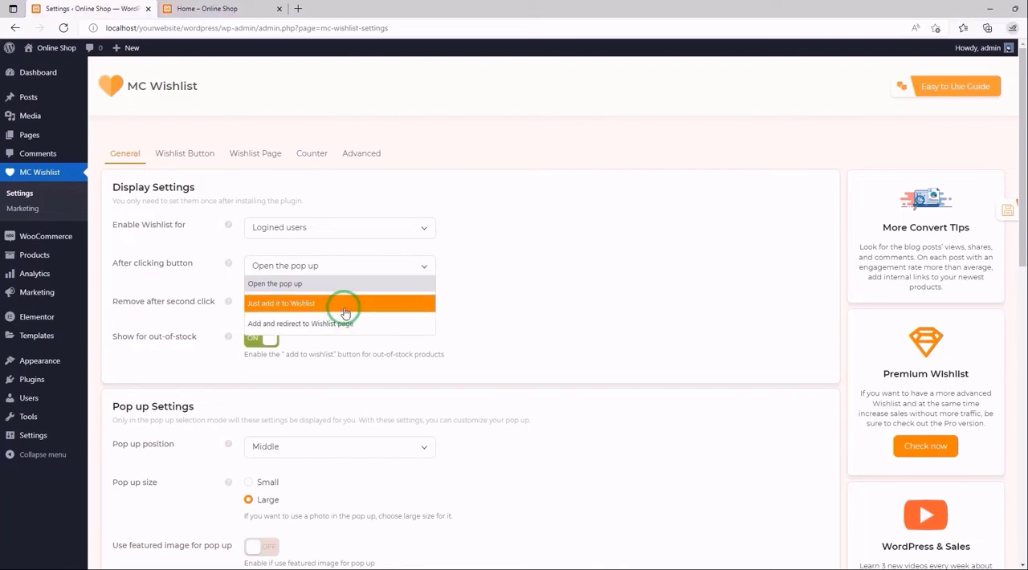
{"action": "left_click", "coordinate": [310, 285]}
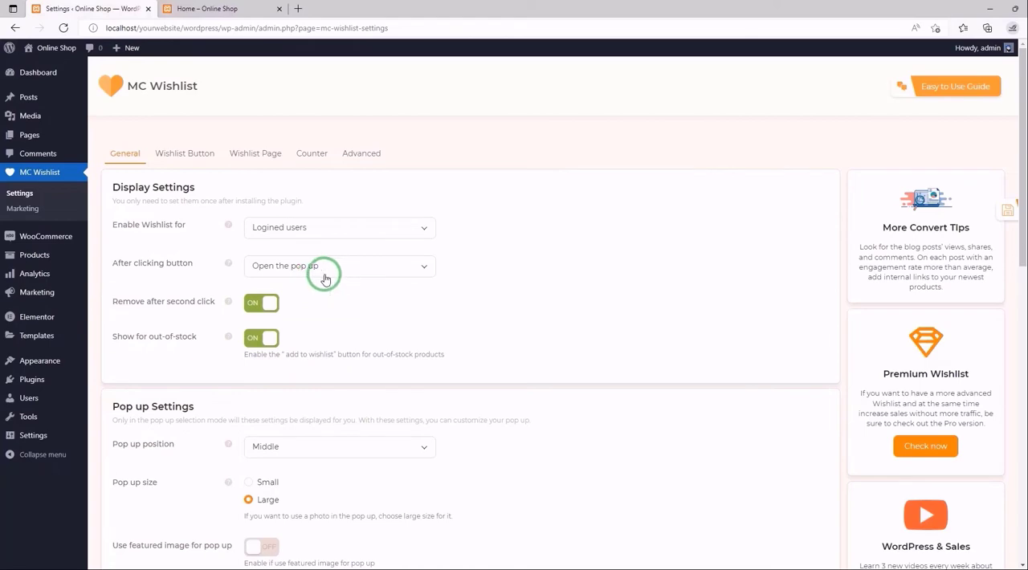
- Test the pop-up on the store's home page by adding the Green Hoodie to the wishlist, and close the pop-up
{"action": "left_click", "coordinate": [231, 7]}
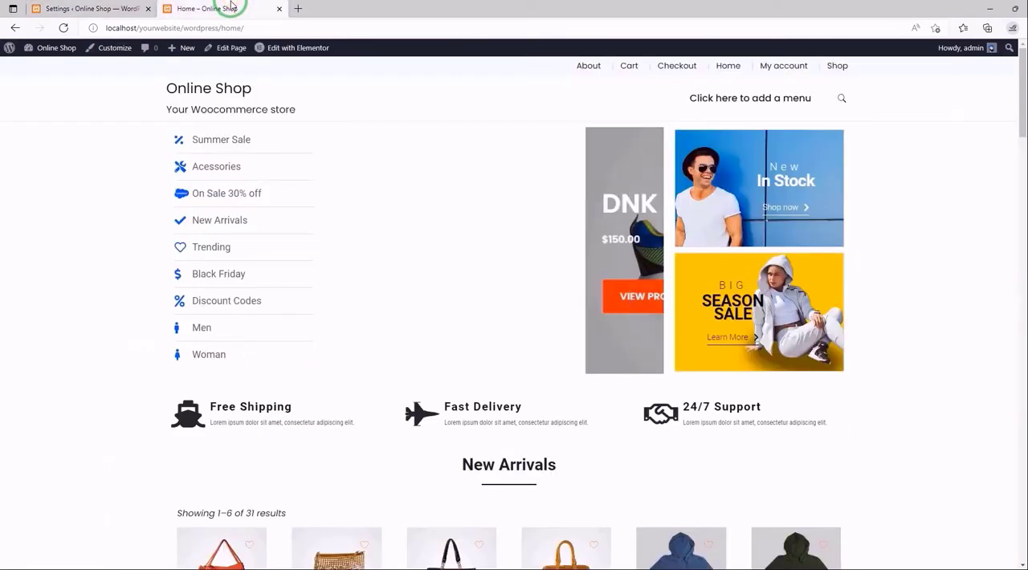
{"action": "scroll", "coordinate": [886, 393], "scroll_direction": "down", "scroll_amount": 5}
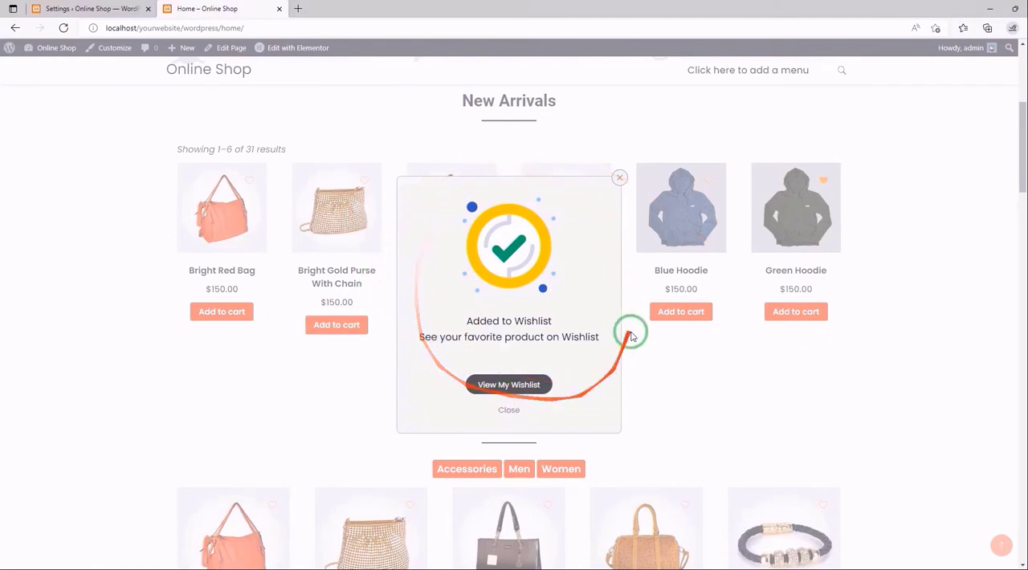
{"action": "left_click", "coordinate": [509, 411]}
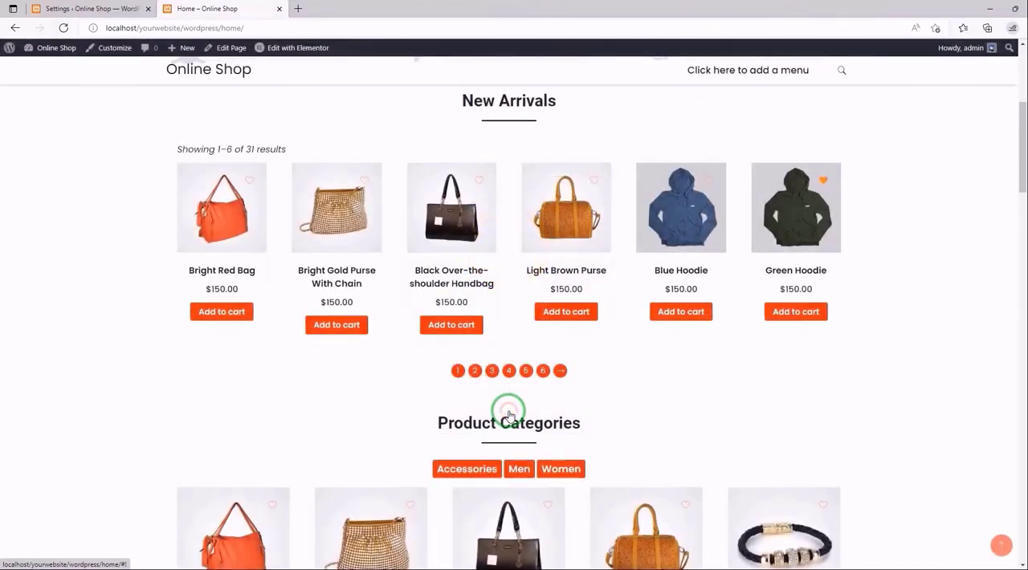
- Change the wishlist's After clicking button behaviour to Just add it to Wishlist in the plugin settings
{"action": "left_click", "coordinate": [113, 7]}
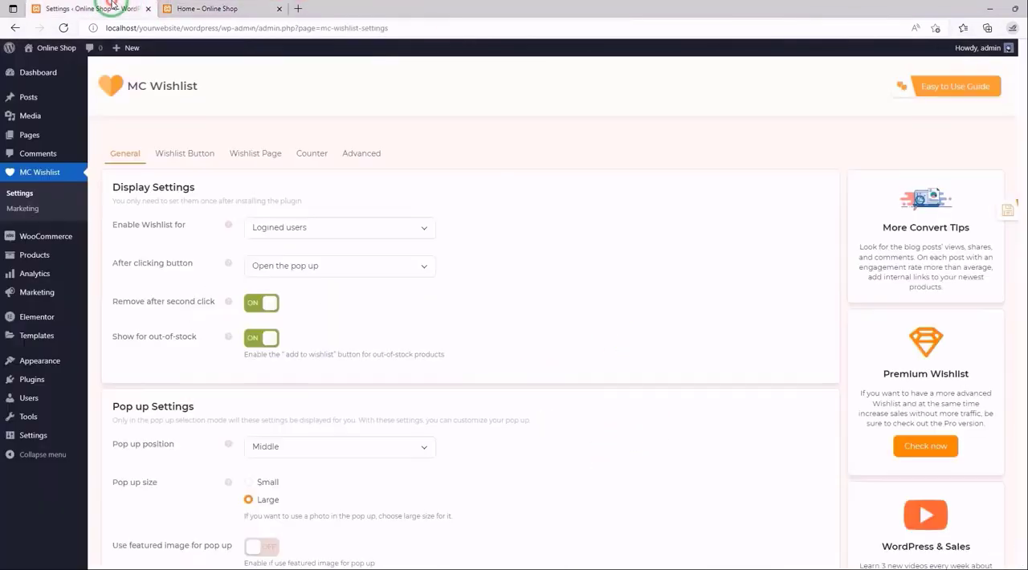
{"action": "left_click", "coordinate": [426, 271]}
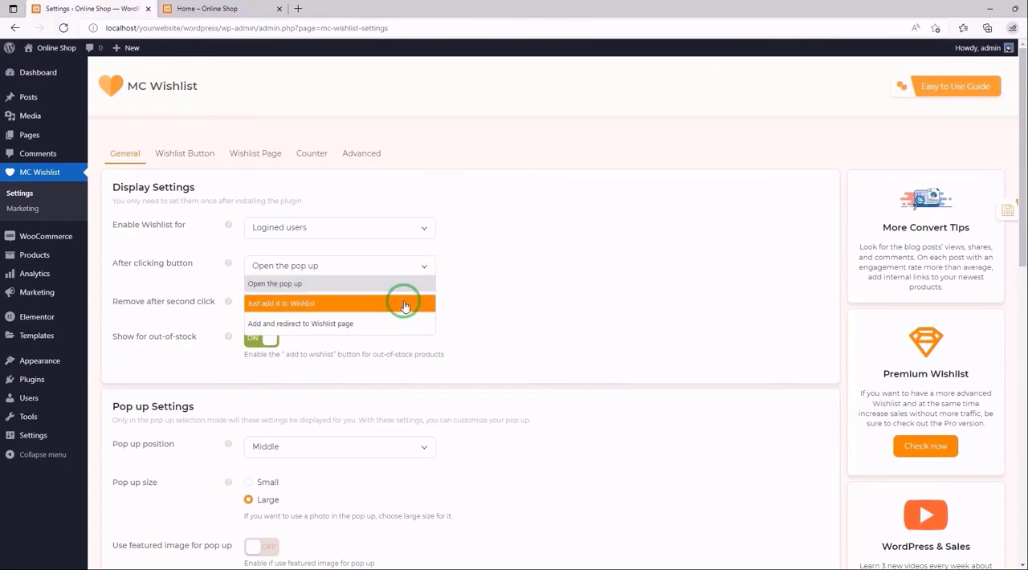
{"action": "left_click", "coordinate": [404, 306]}
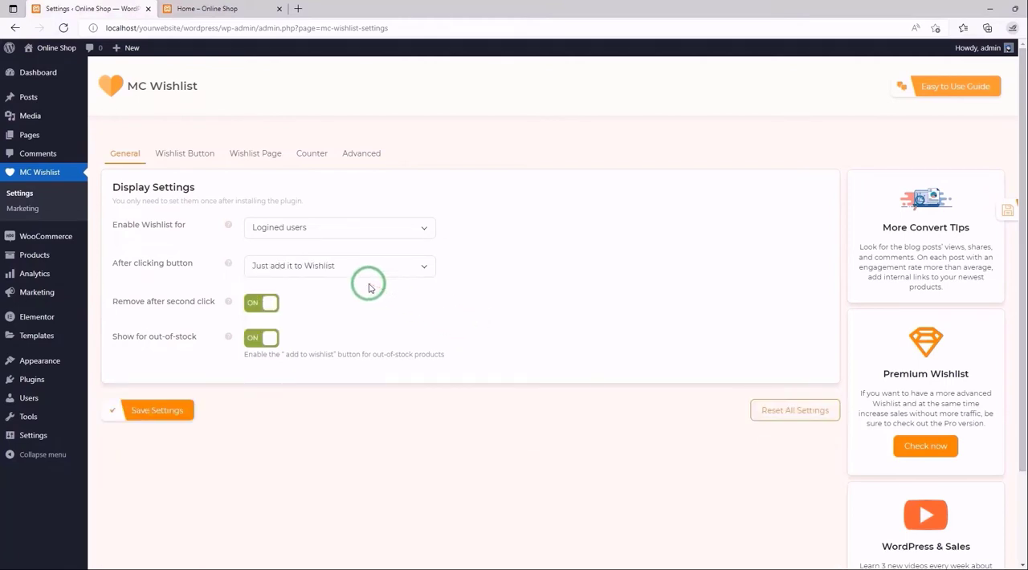
- Save the Just add it to Wishlist setting and test it on the reloaded store home page by adding the Light Brown Purse
{"action": "left_click", "coordinate": [165, 411]}
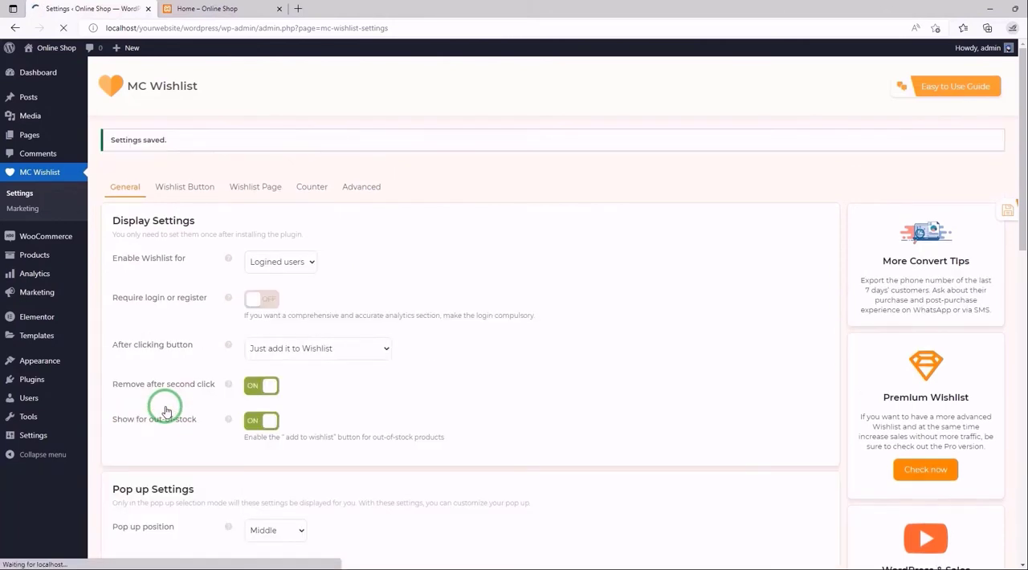
{"action": "left_click", "coordinate": [210, 8]}
{"action": "left_click", "coordinate": [65, 28]}
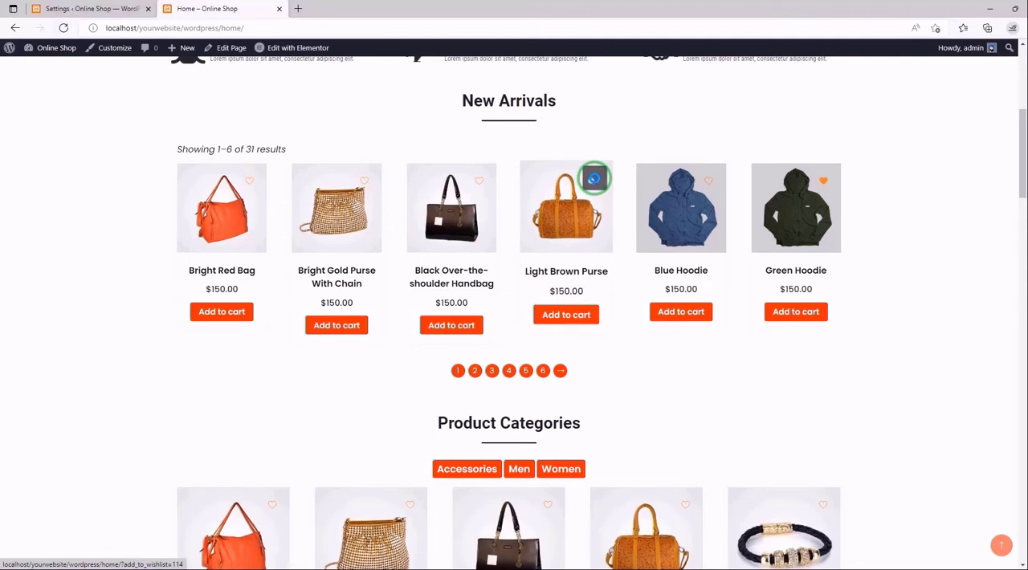
{"action": "left_click", "coordinate": [593, 178]}
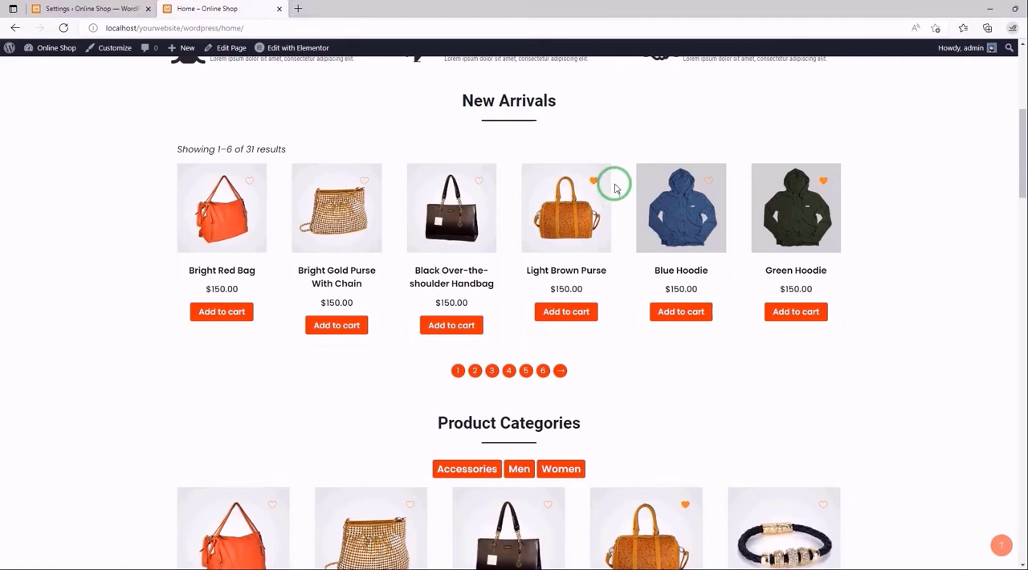
- Set the After clicking button behaviour to Add and redirect to Wishlist page in the plugin settings and save
{"action": "left_click", "coordinate": [104, 6]}
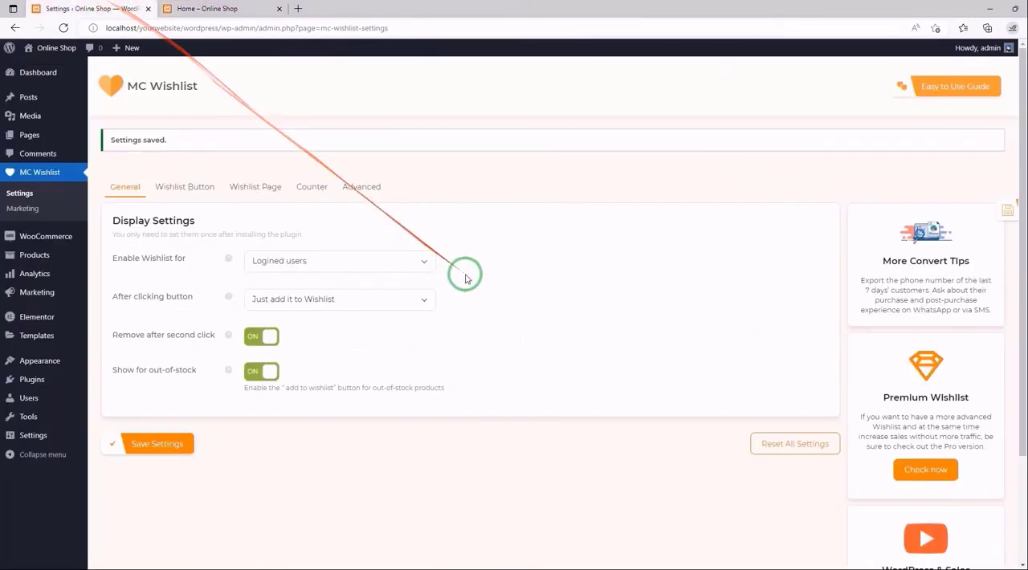
{"action": "left_click", "coordinate": [424, 300]}
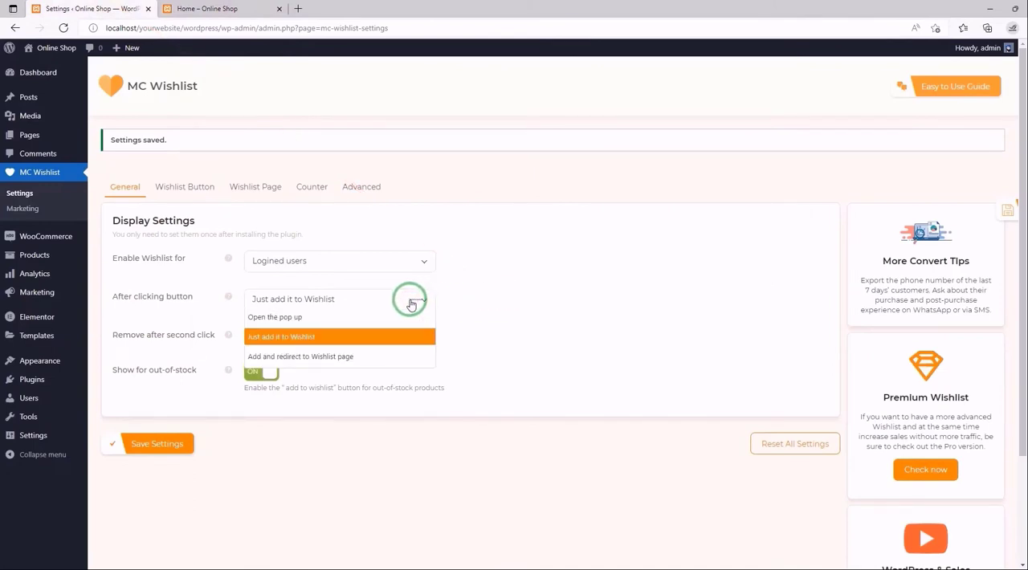
{"action": "left_click", "coordinate": [333, 355]}
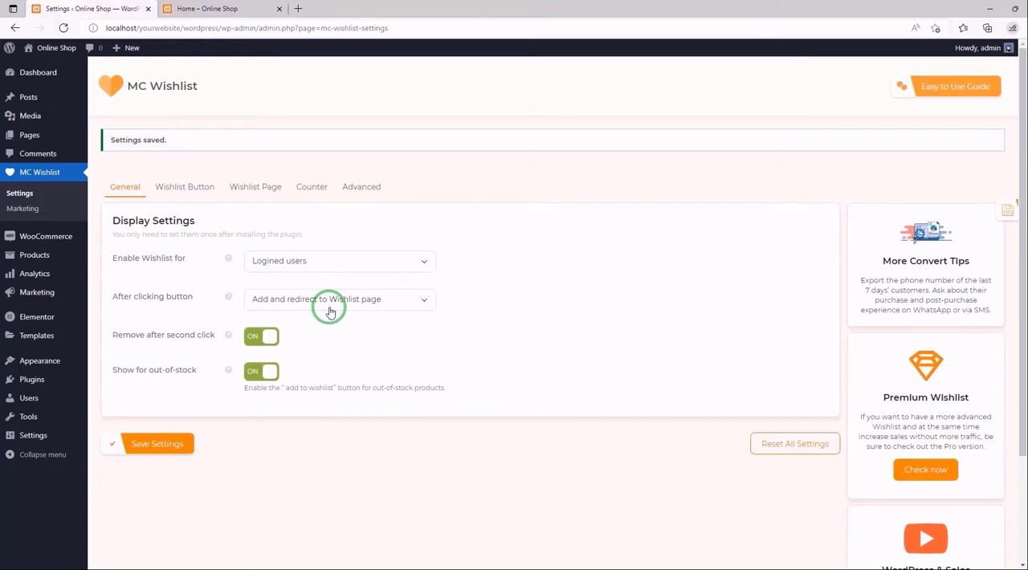
{"action": "left_click", "coordinate": [182, 444]}
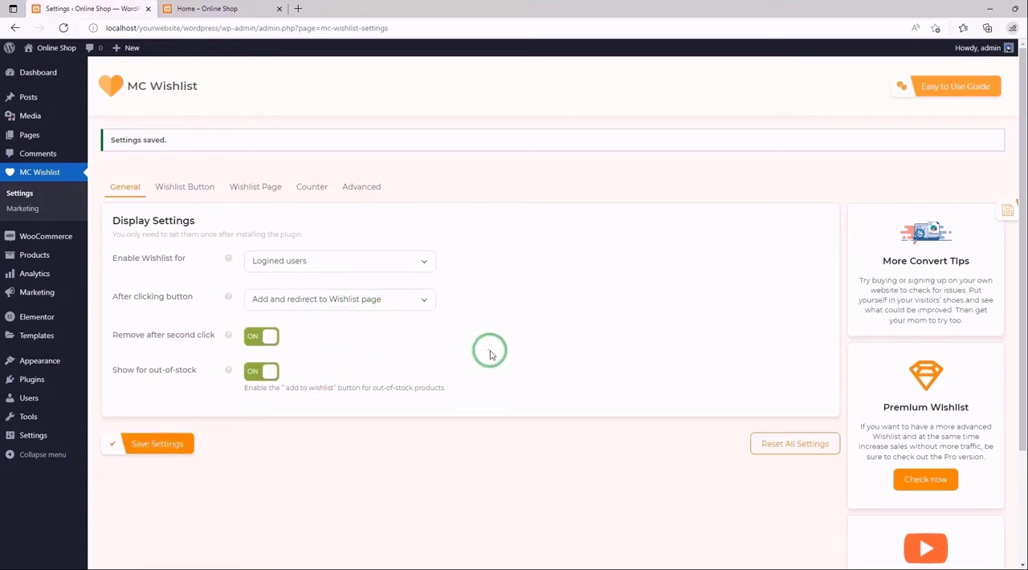
- Test the redirect on the reloaded store home page by adding the Black Over-the-shoulder Handbag to the wishlist
{"action": "left_click", "coordinate": [220, 5]}
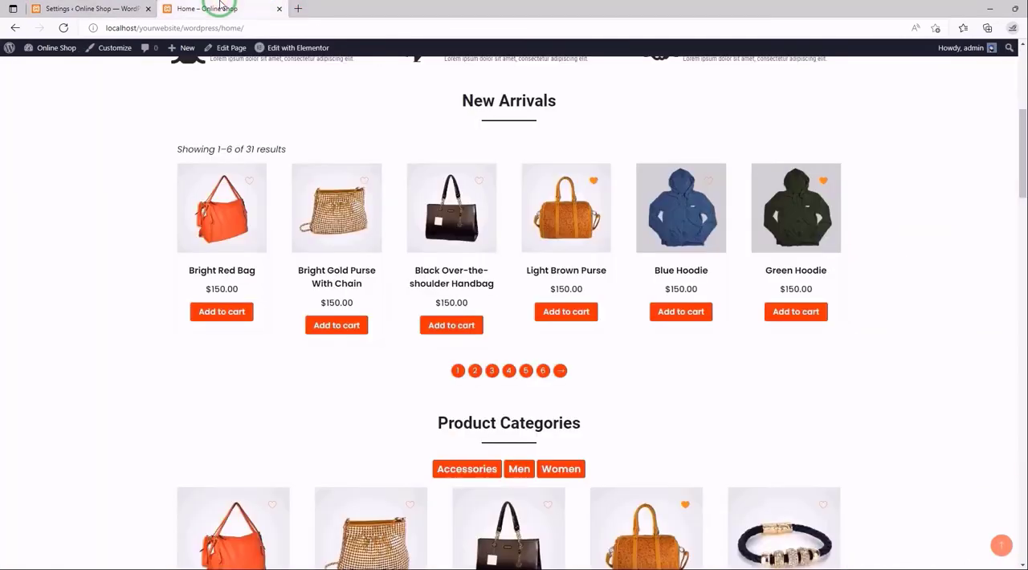
{"action": "left_click", "coordinate": [63, 27]}
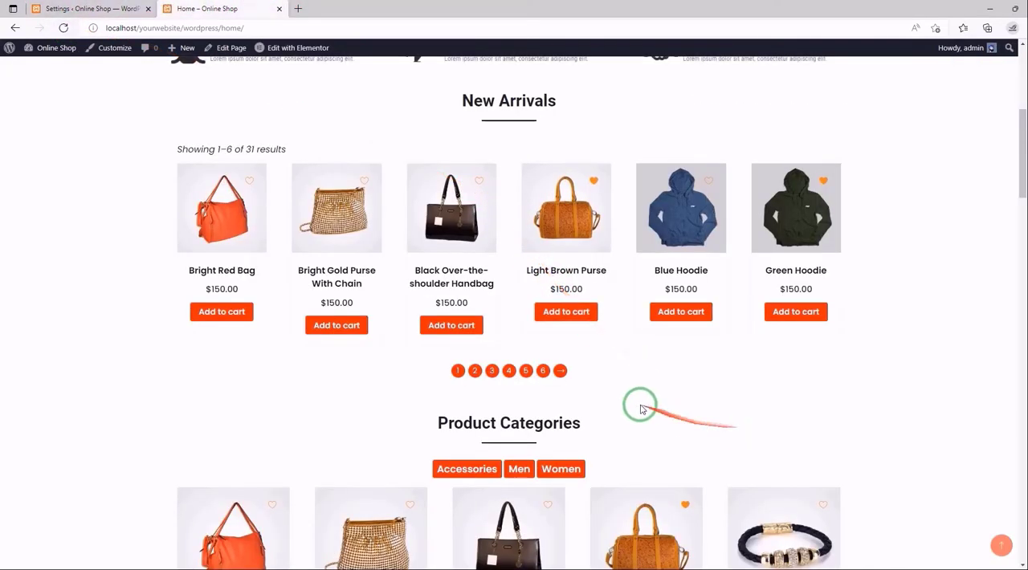
{"action": "left_click", "coordinate": [480, 181]}
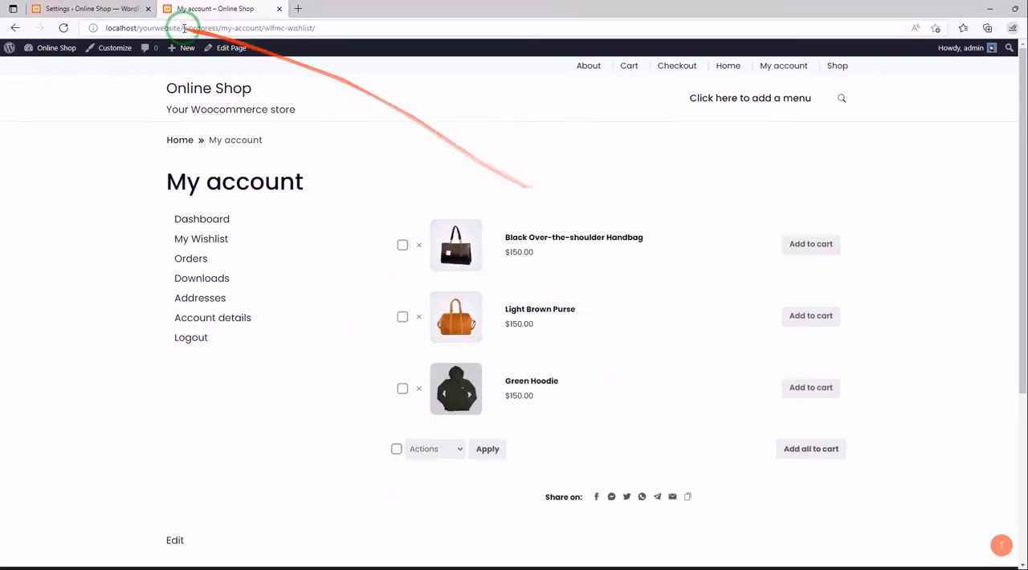
- Enable the wishlist for All users with Require login or register switched on, and save the plugin settings
{"action": "left_click", "coordinate": [115, 7]}
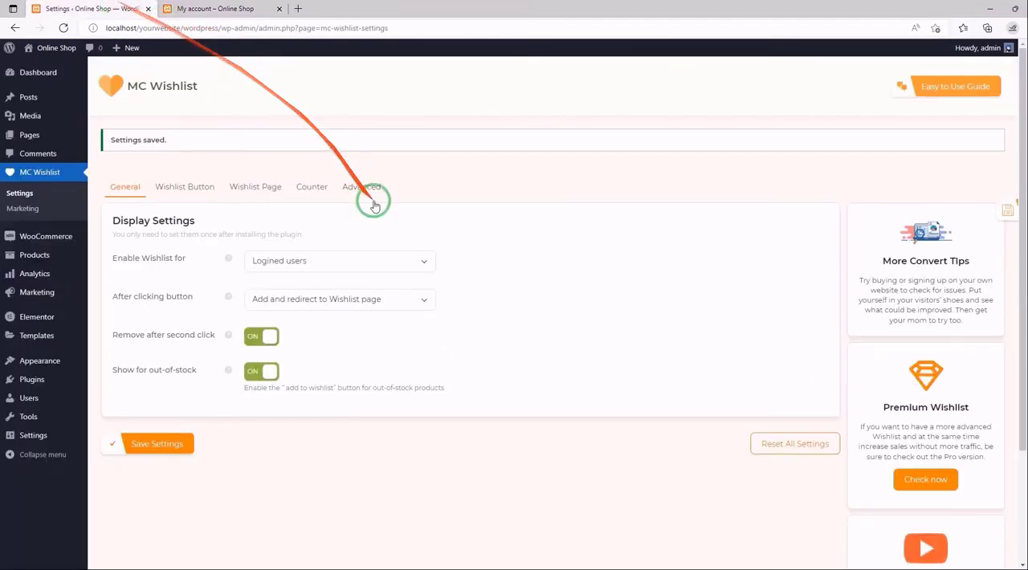
{"action": "left_click", "coordinate": [369, 263]}
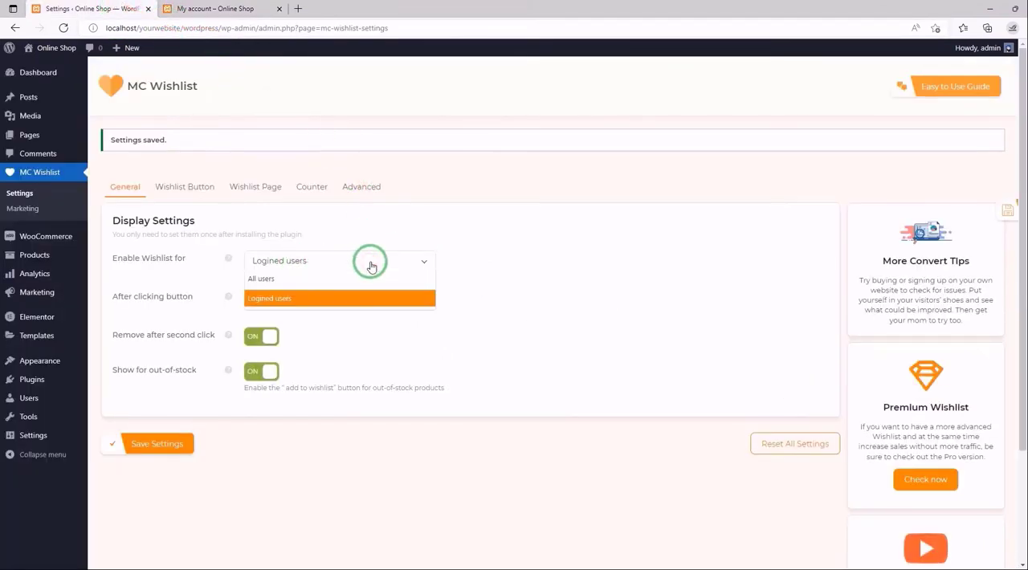
{"action": "left_click", "coordinate": [305, 279]}
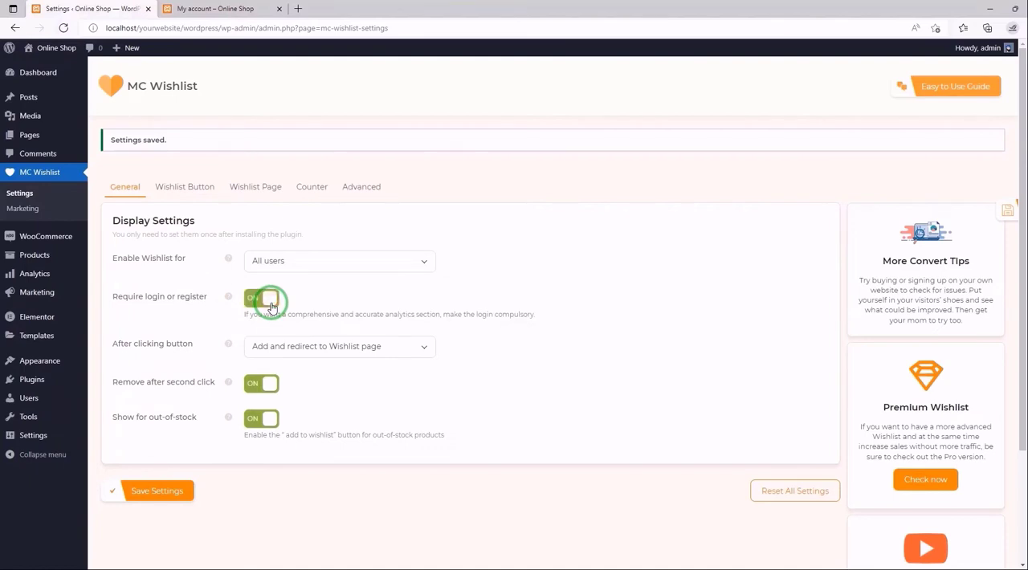
{"action": "left_click", "coordinate": [157, 490]}
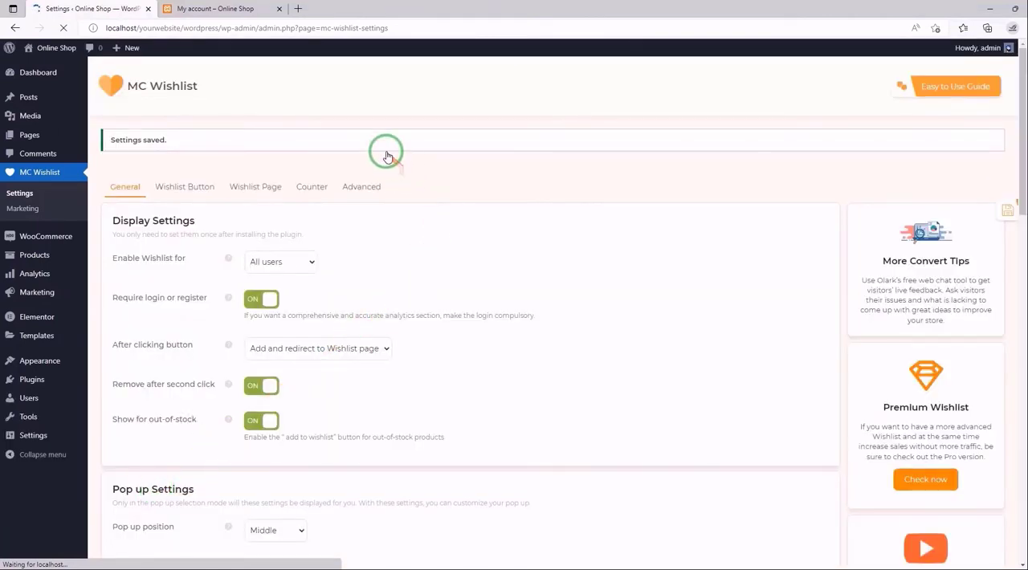
- Log out of the store account and try adding the Black Over-the-shoulder Handbag to the wishlist as a guest on the home page
{"action": "left_click", "coordinate": [212, 9]}
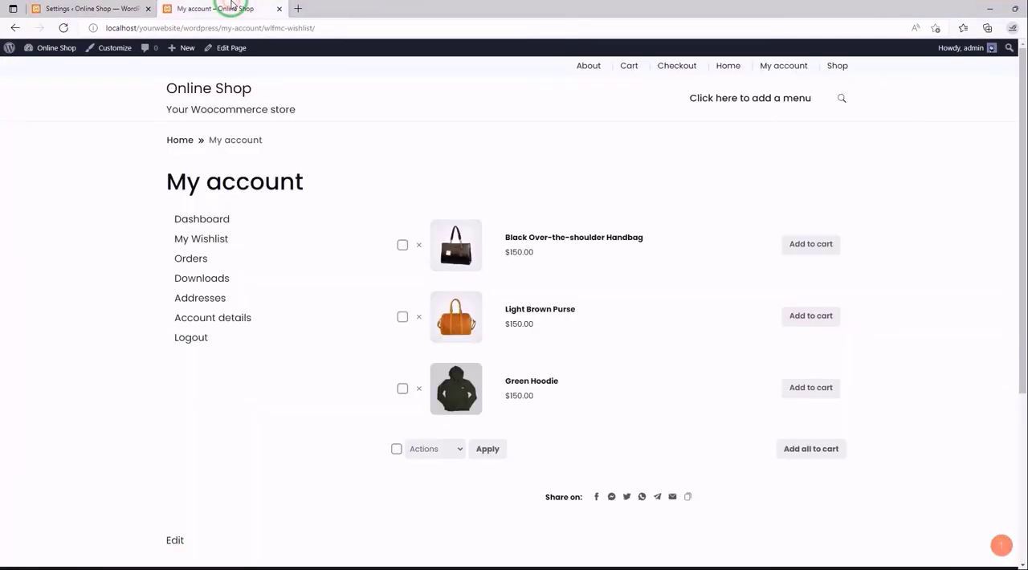
{"action": "left_click", "coordinate": [789, 70]}
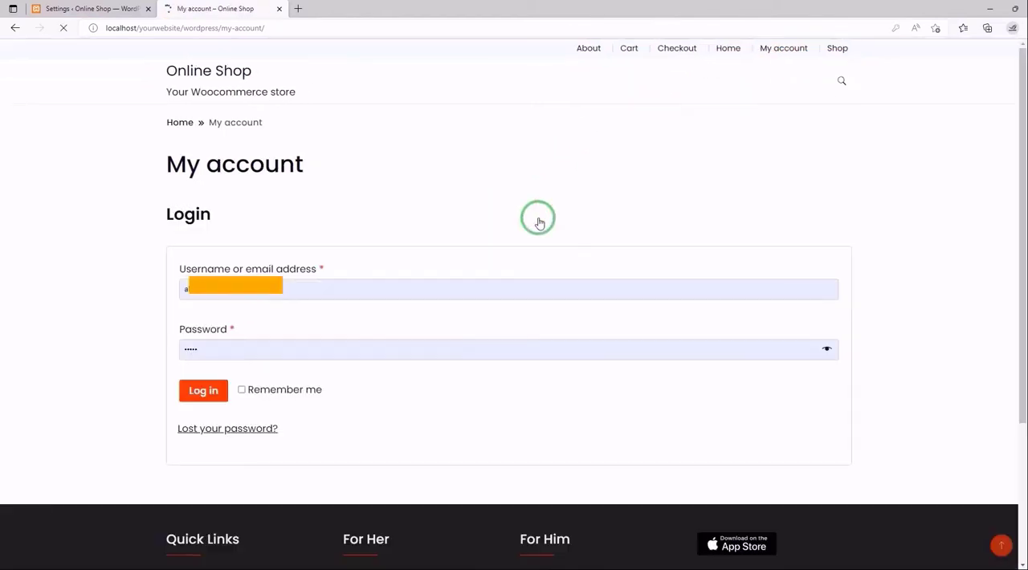
{"action": "left_click", "coordinate": [728, 57]}
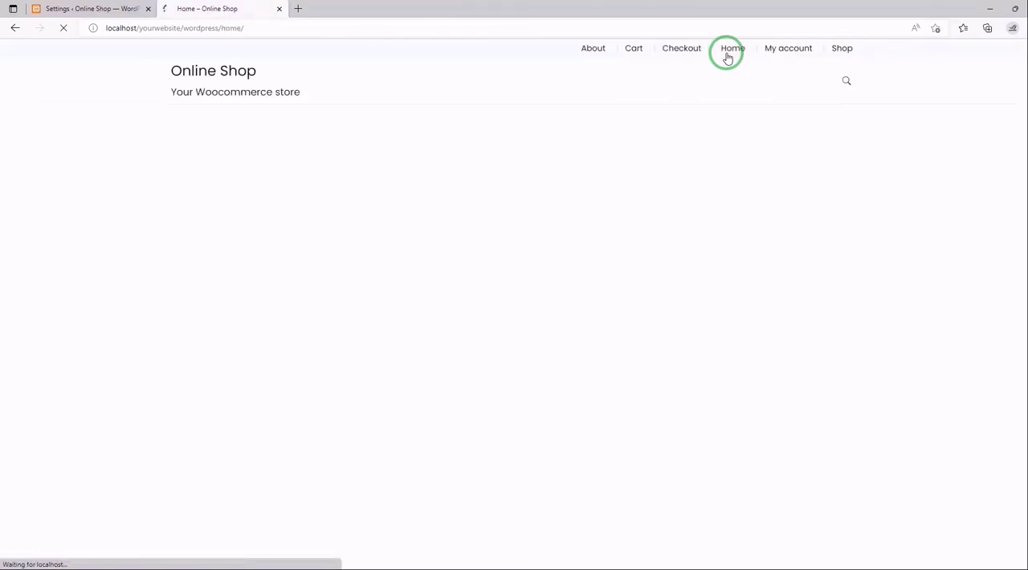
{"action": "scroll", "coordinate": [763, 269], "scroll_direction": "down", "scroll_amount": 5}
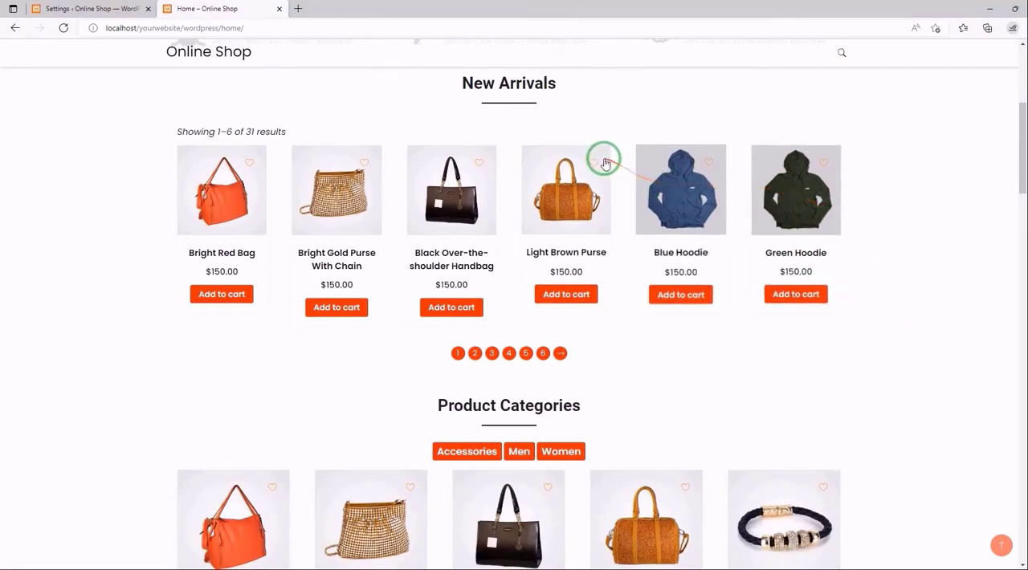
{"action": "left_click", "coordinate": [482, 161]}
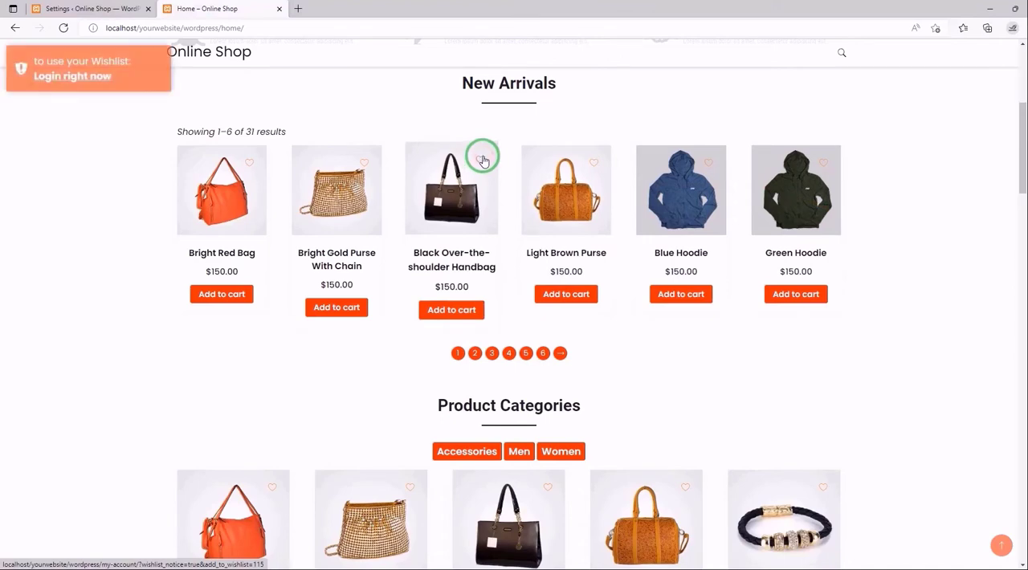
{"action": "scroll", "coordinate": [73, 86], "scroll_direction": "up", "scroll_amount": 1}
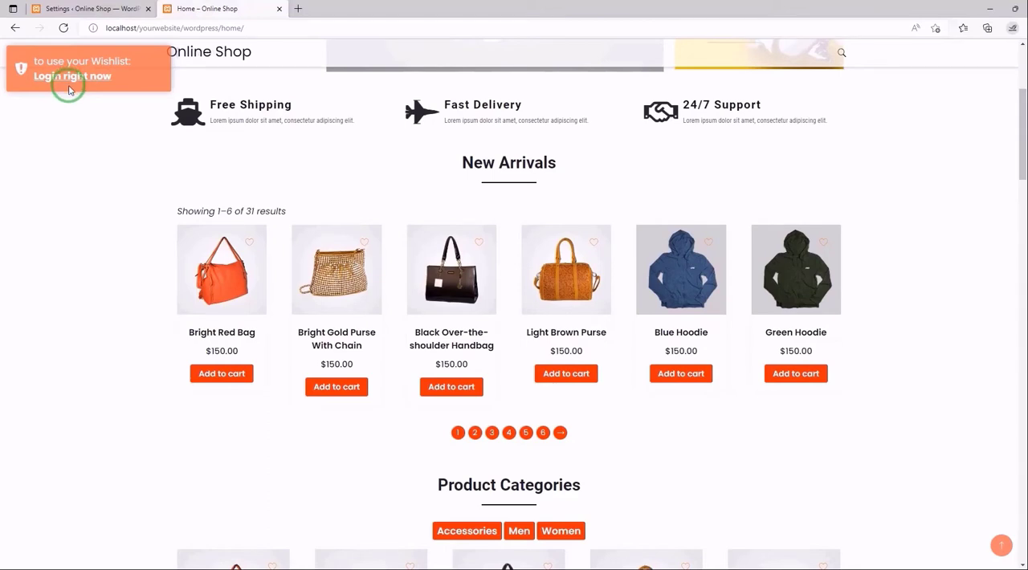
- Turn off Require login or register in the plugin's display settings and check the Remove after second click option
{"action": "left_click", "coordinate": [109, 7]}
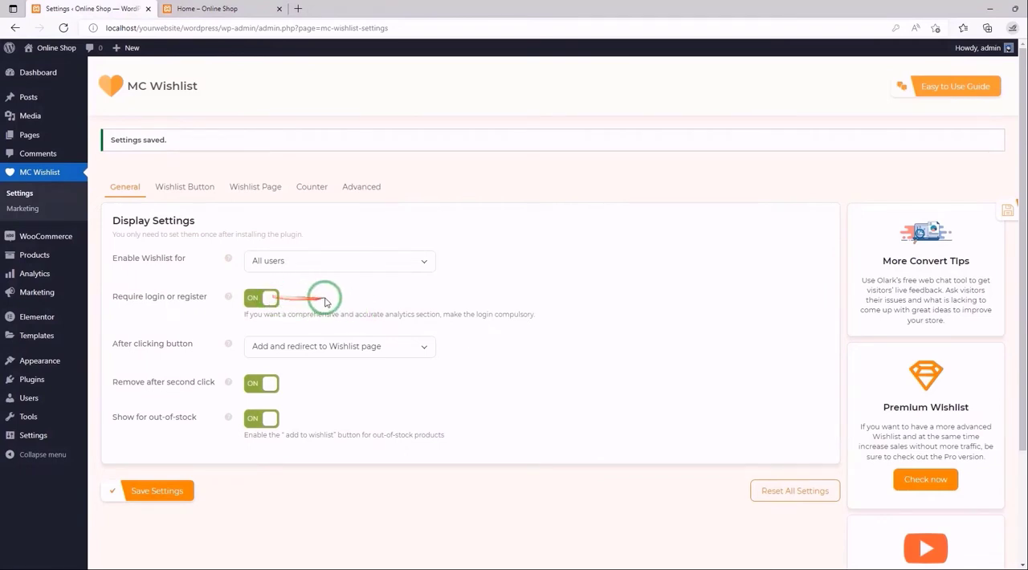
{"action": "left_click", "coordinate": [271, 301]}
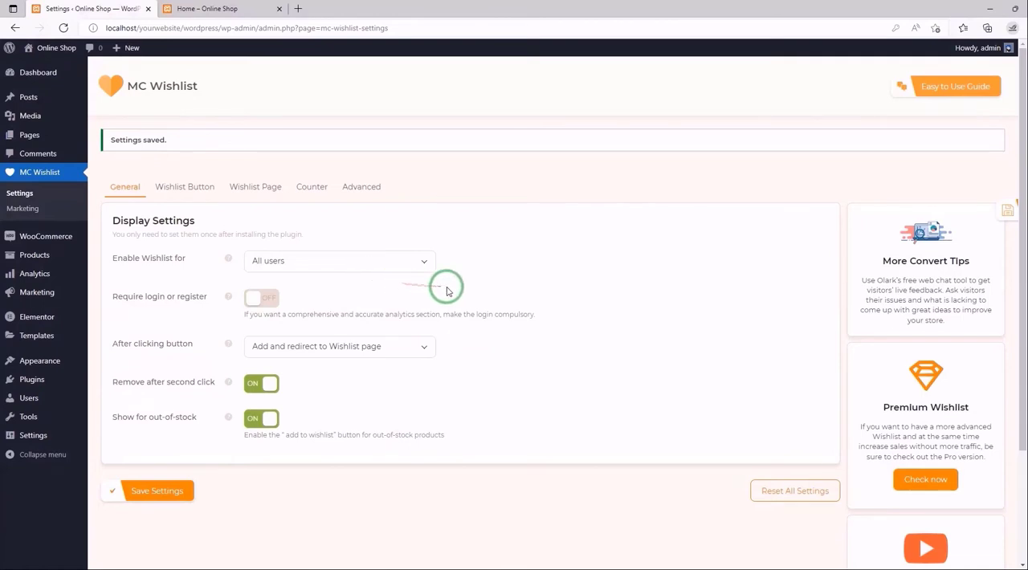
{"action": "scroll", "coordinate": [365, 329], "scroll_direction": "down", "scroll_amount": 1}
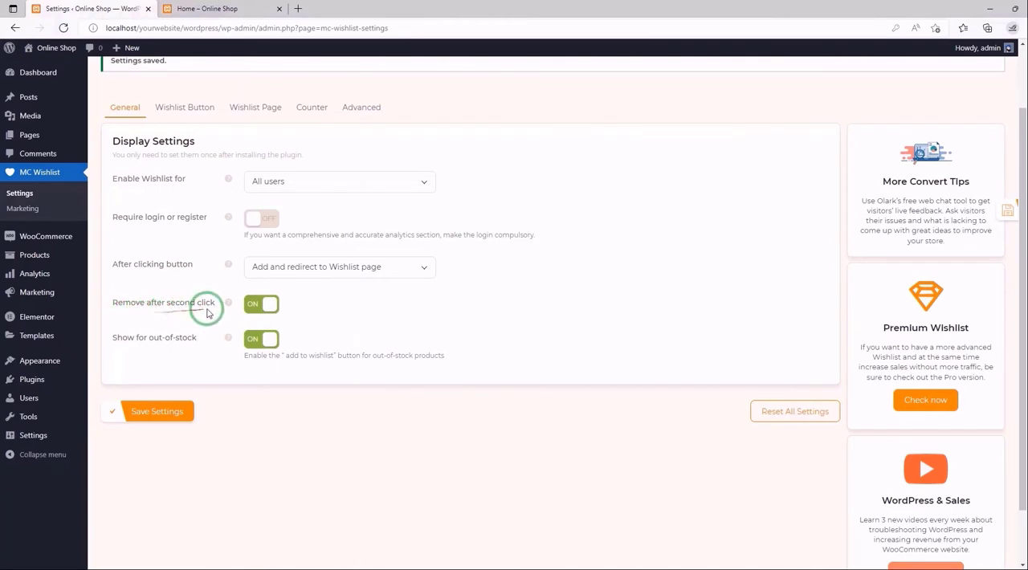
{"action": "mouse_move", "coordinate": [231, 305]}
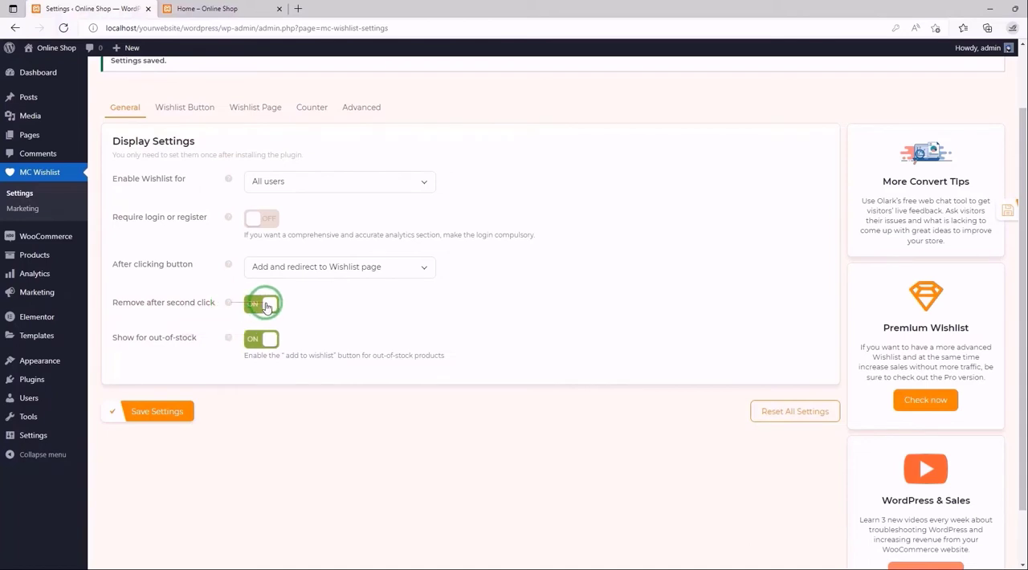
- Test second-click removal on the reloaded home page by removing the Light Brown Purse and Black Over-the-shoulder Handbag from the wishlist
{"action": "left_click", "coordinate": [222, 6]}
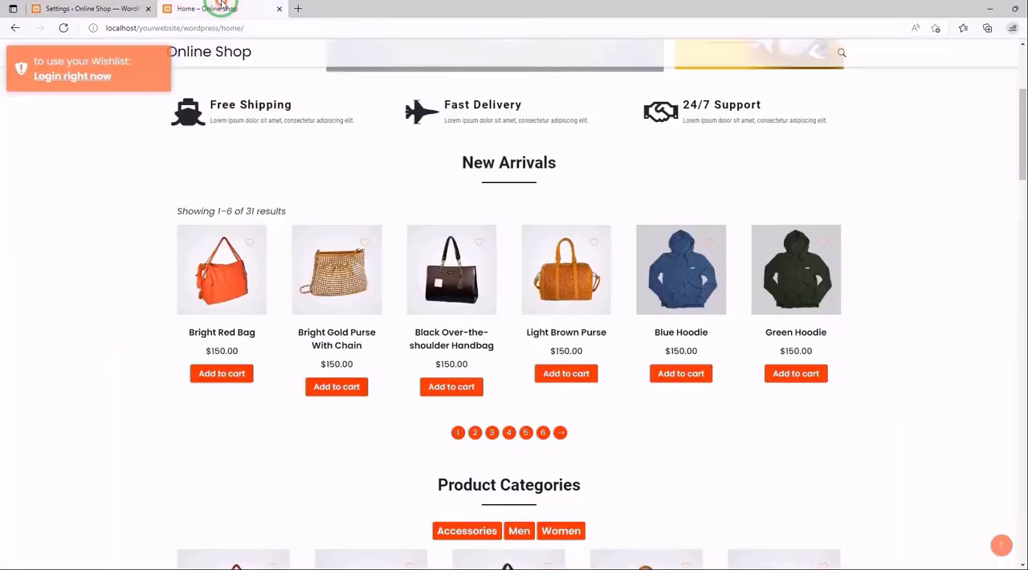
{"action": "scroll", "coordinate": [233, 121], "scroll_direction": "up", "scroll_amount": 4}
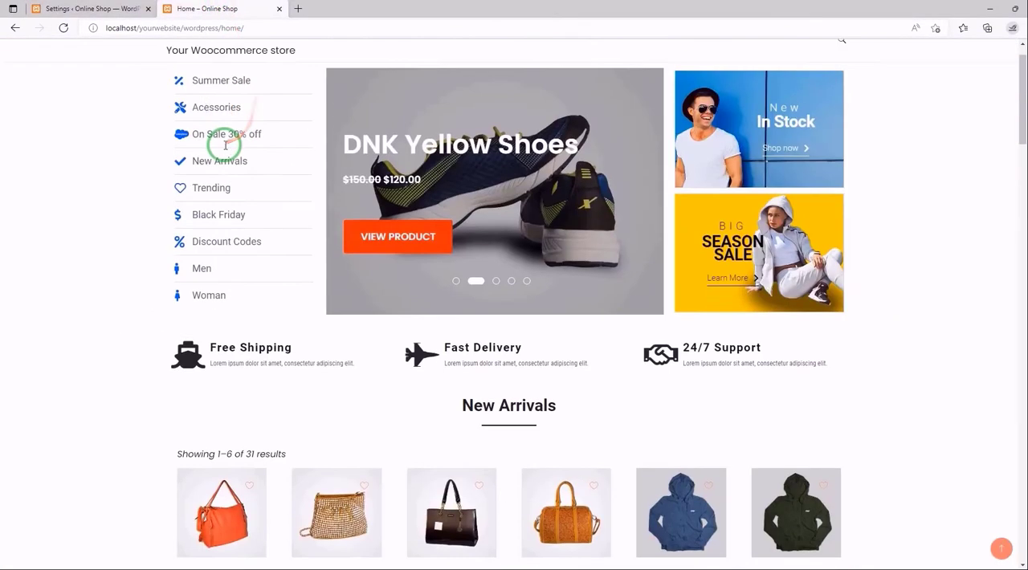
{"action": "left_click", "coordinate": [64, 29]}
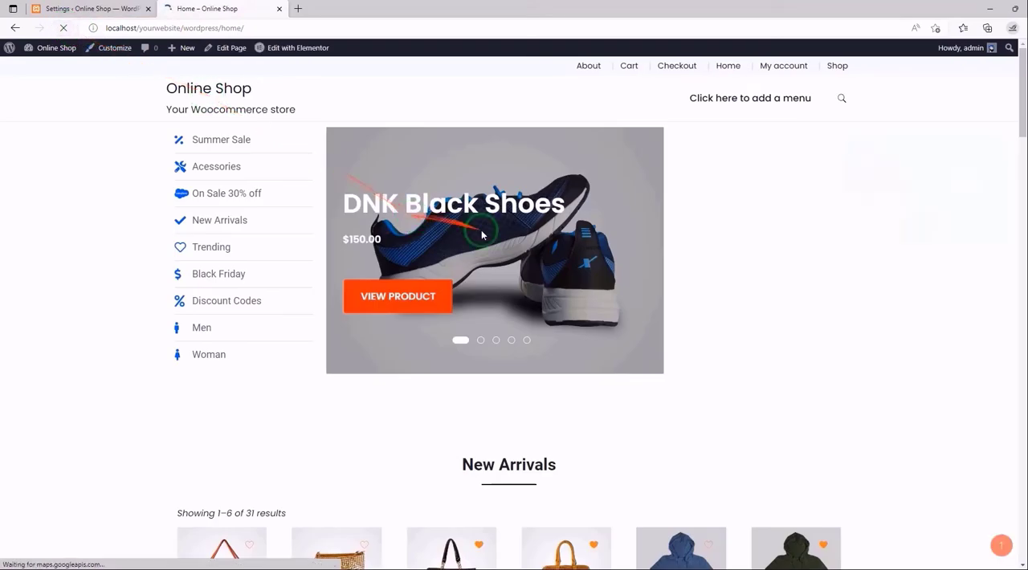
{"action": "scroll", "coordinate": [688, 257], "scroll_direction": "down", "scroll_amount": 3}
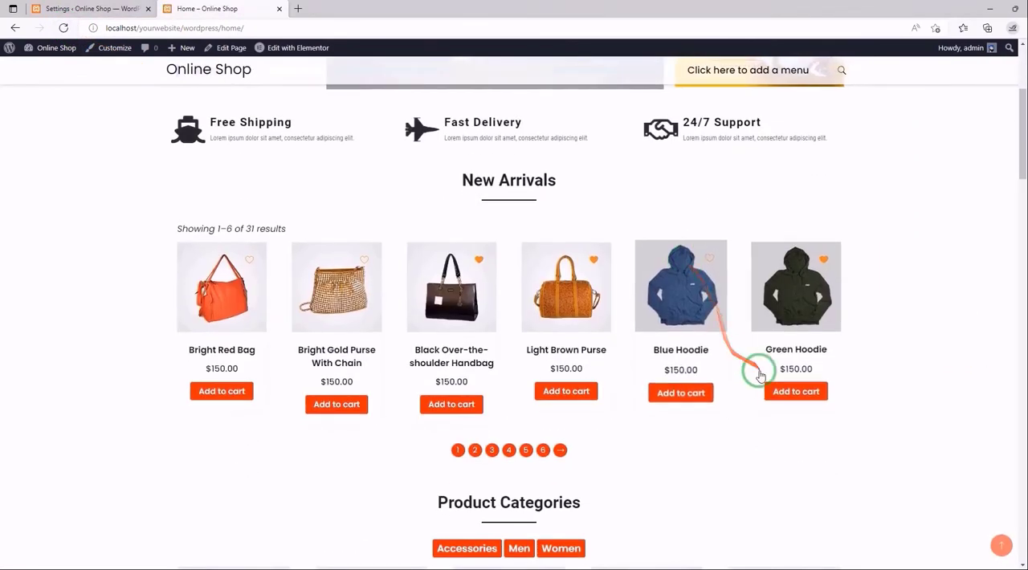
{"action": "left_click", "coordinate": [599, 263]}
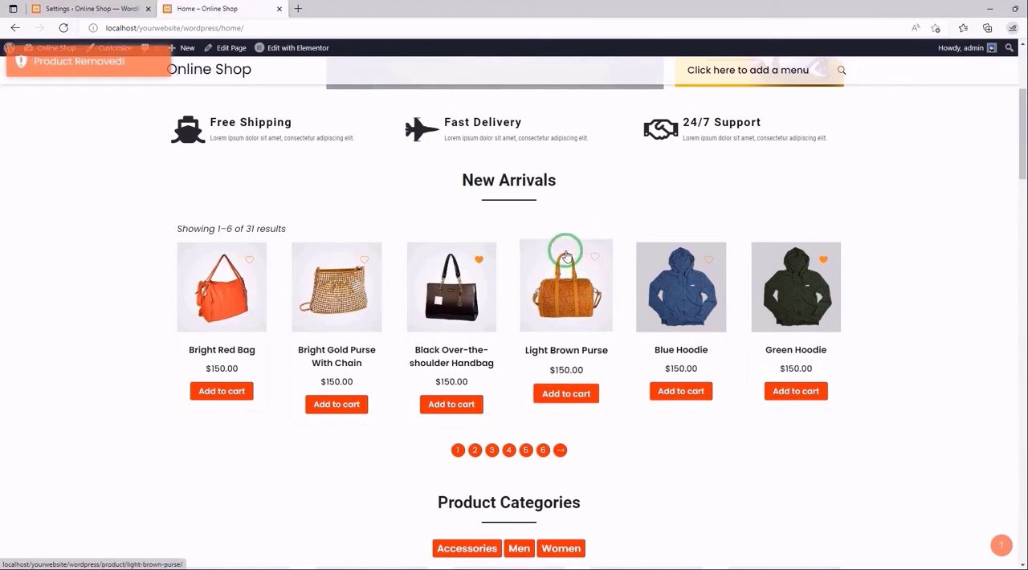
{"action": "left_click", "coordinate": [479, 257]}
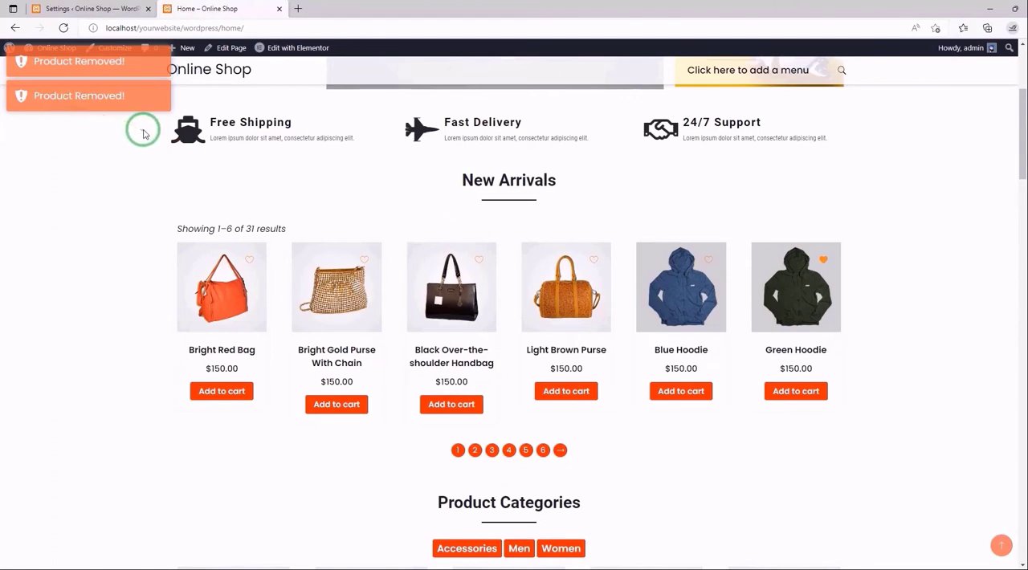
- Review the Remove after second click and Show for out-of-stock options in the plugin's display settings, keeping both on
{"action": "left_click", "coordinate": [120, 8]}
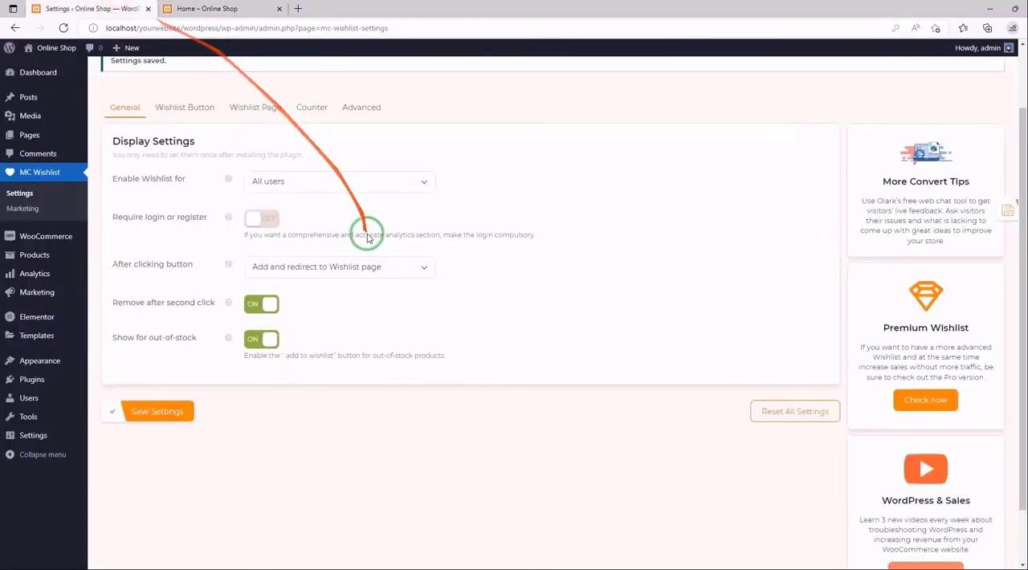
{"action": "left_click", "coordinate": [263, 305]}
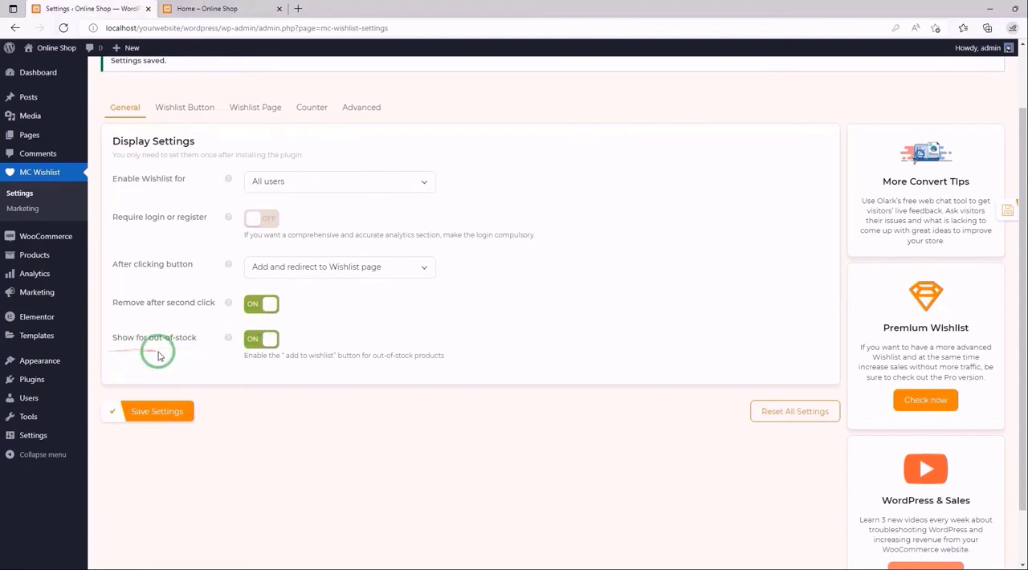
{"action": "mouse_move", "coordinate": [232, 344]}
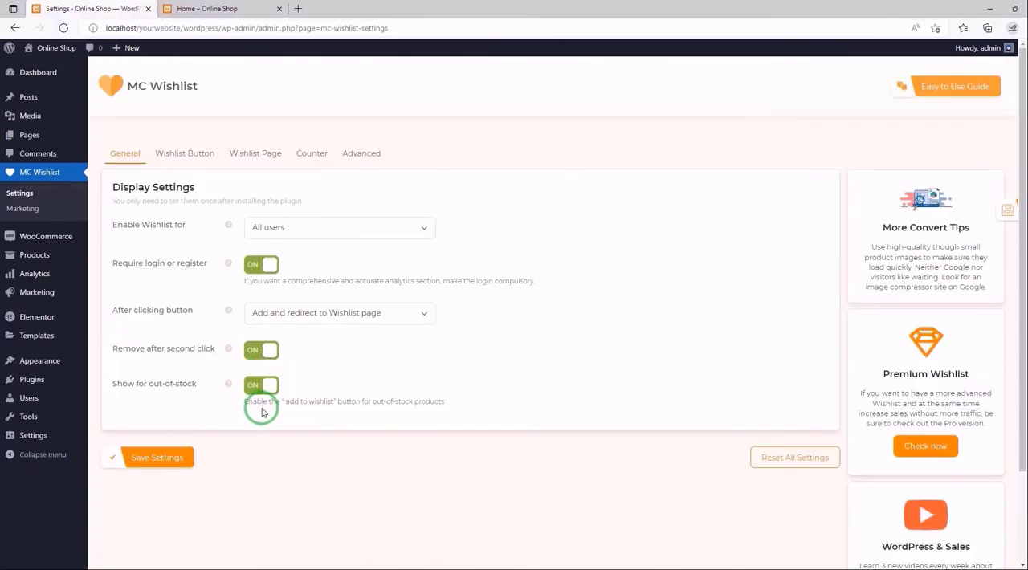
- Open the Bright Red Bag product from the home page's New Arrivals to check its wishlist heart while out of stock
{"action": "left_click", "coordinate": [210, 7]}
{"action": "scroll", "coordinate": [103, 229], "scroll_direction": "down", "scroll_amount": 4}
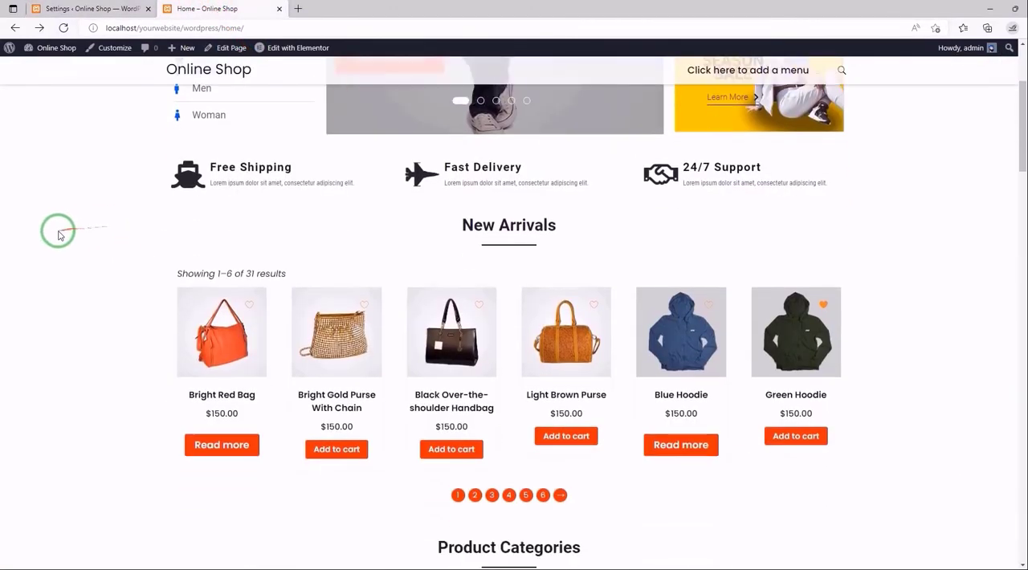
{"action": "left_click", "coordinate": [229, 294]}
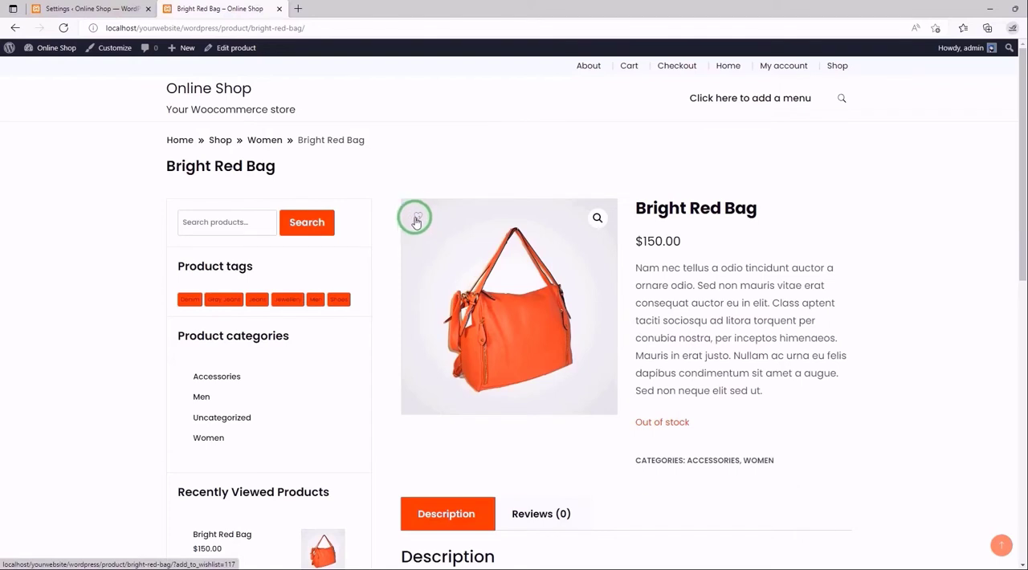
- Add the out-of-stock Bright Red Bag to the wishlist and save the plugin's display settings with Show for out-of-stock turned off
{"action": "left_click", "coordinate": [416, 217]}
{"action": "left_click", "coordinate": [418, 219]}
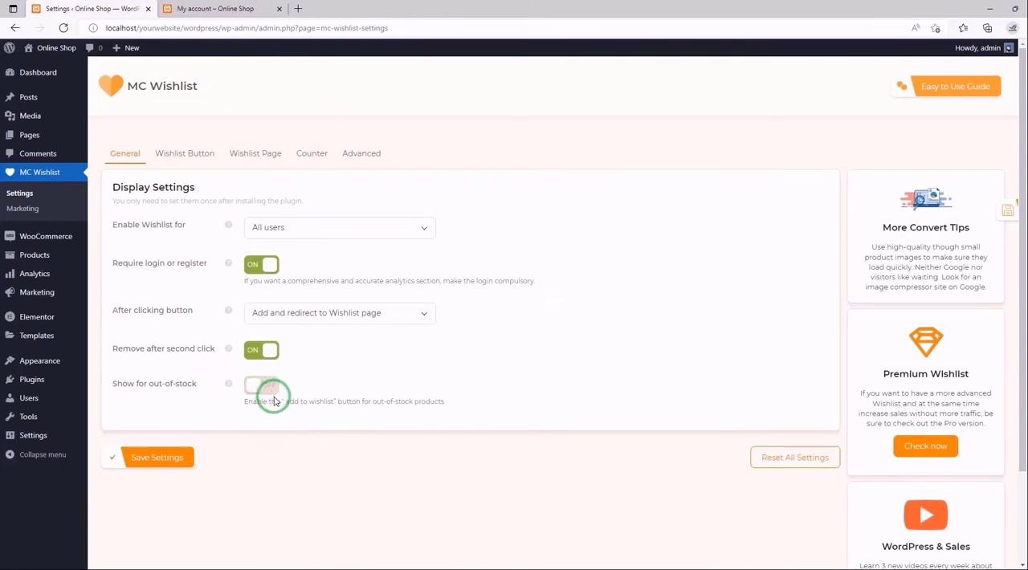
{"action": "left_click", "coordinate": [164, 457]}
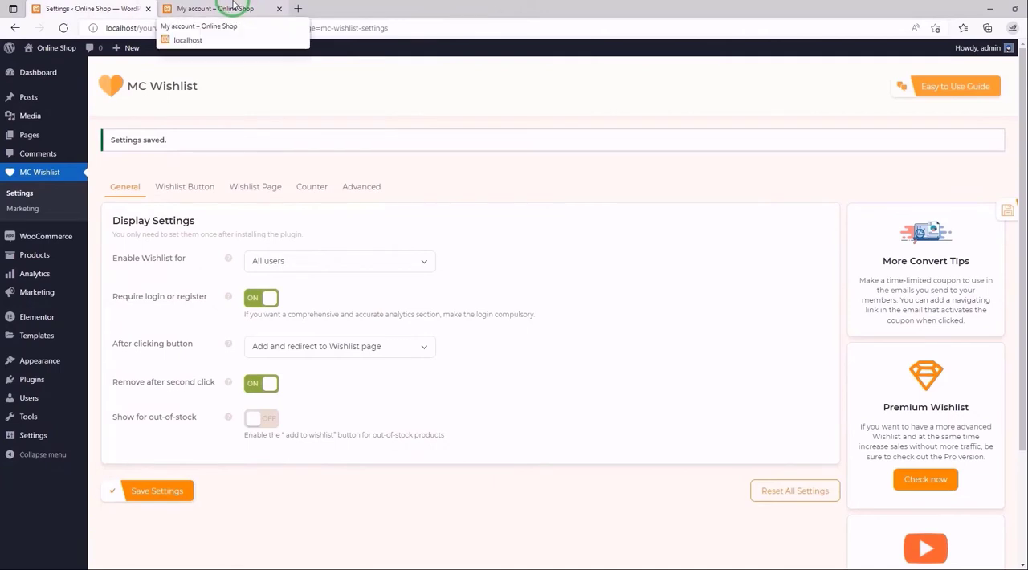
- Open the Bright Red Bag product from the home page's New Arrivals to check whether its wishlist heart is shown
{"action": "left_click", "coordinate": [232, 8]}
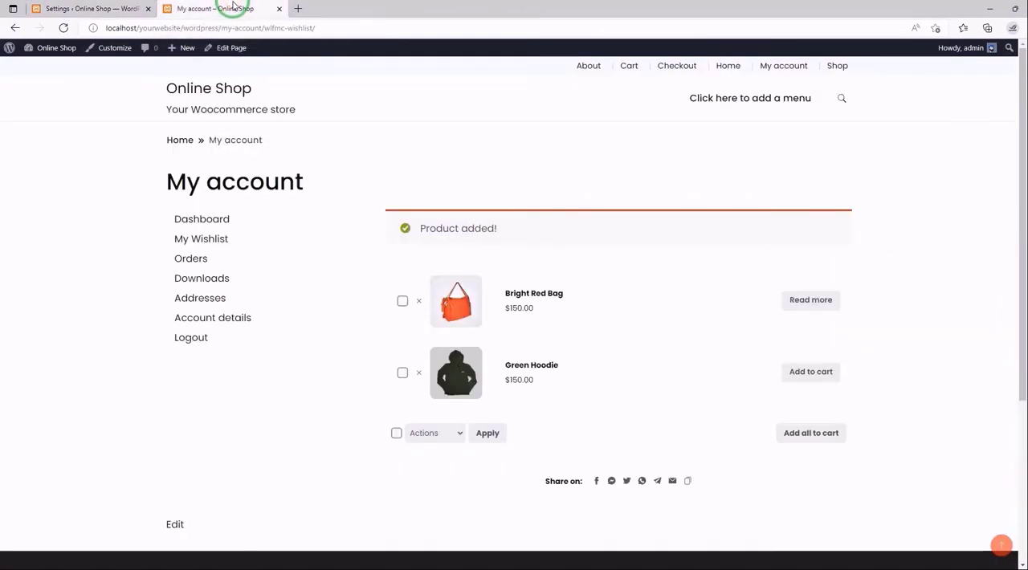
{"action": "left_click", "coordinate": [727, 69]}
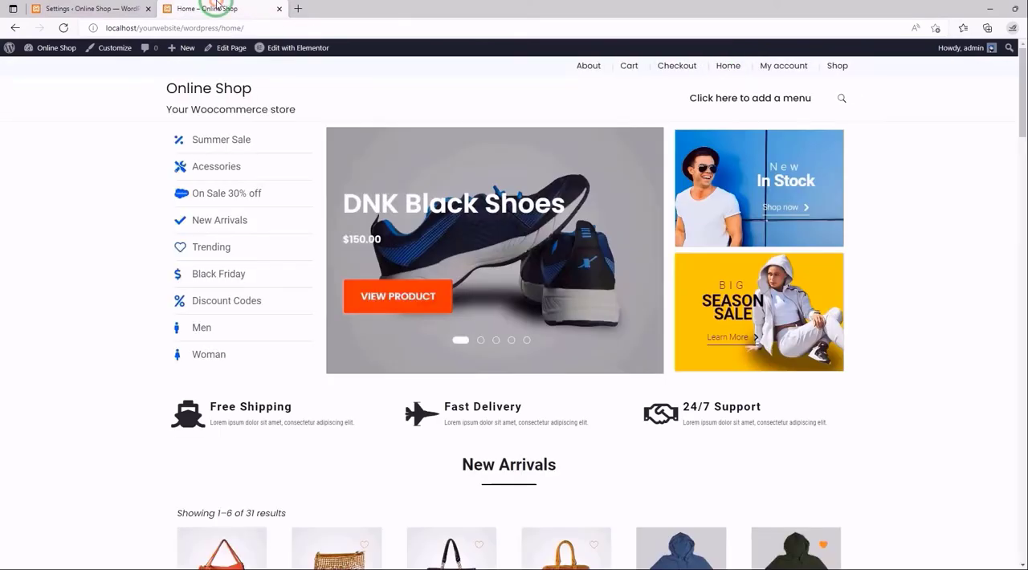
{"action": "scroll", "coordinate": [391, 111], "scroll_direction": "down", "scroll_amount": 5}
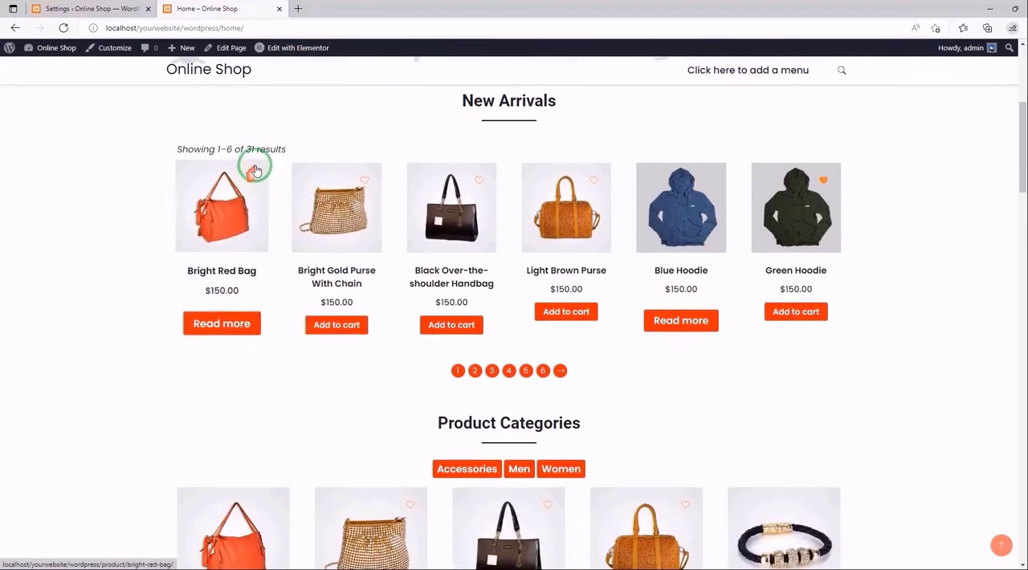
{"action": "left_click", "coordinate": [252, 230]}
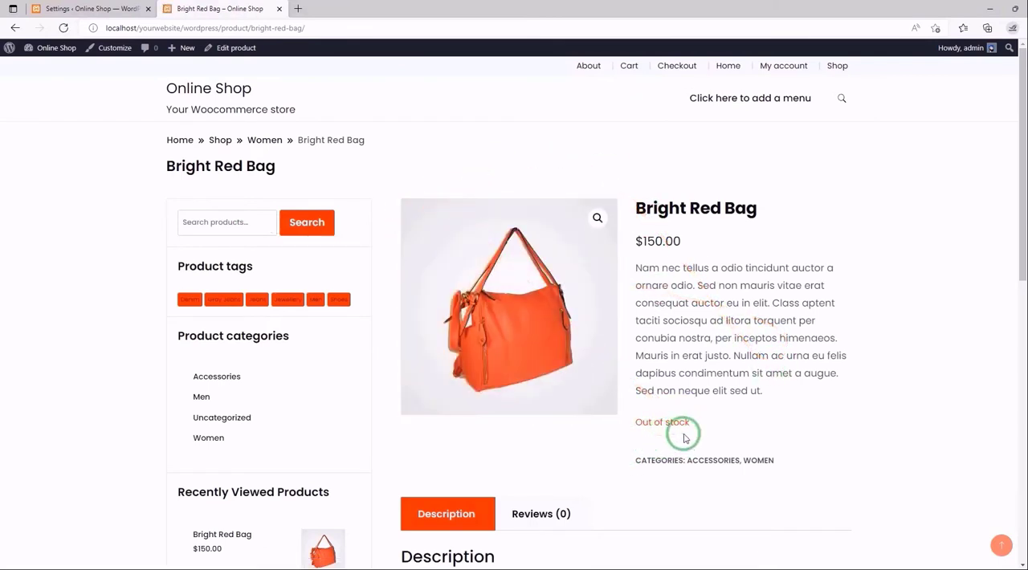
- Set After clicking button to Open the pop up in the plugin's display settings
{"action": "left_click", "coordinate": [86, 7]}
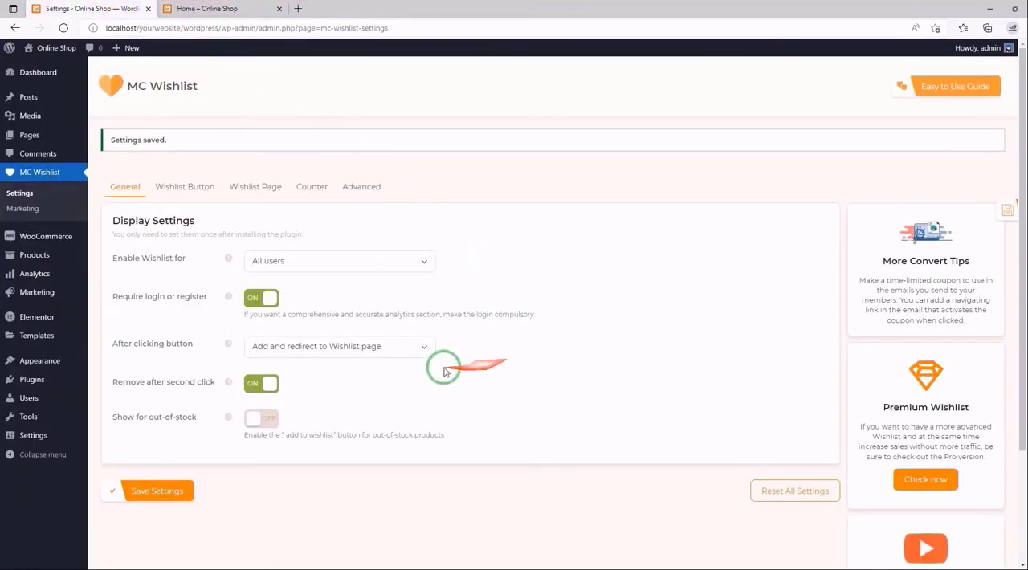
{"action": "left_click", "coordinate": [424, 346]}
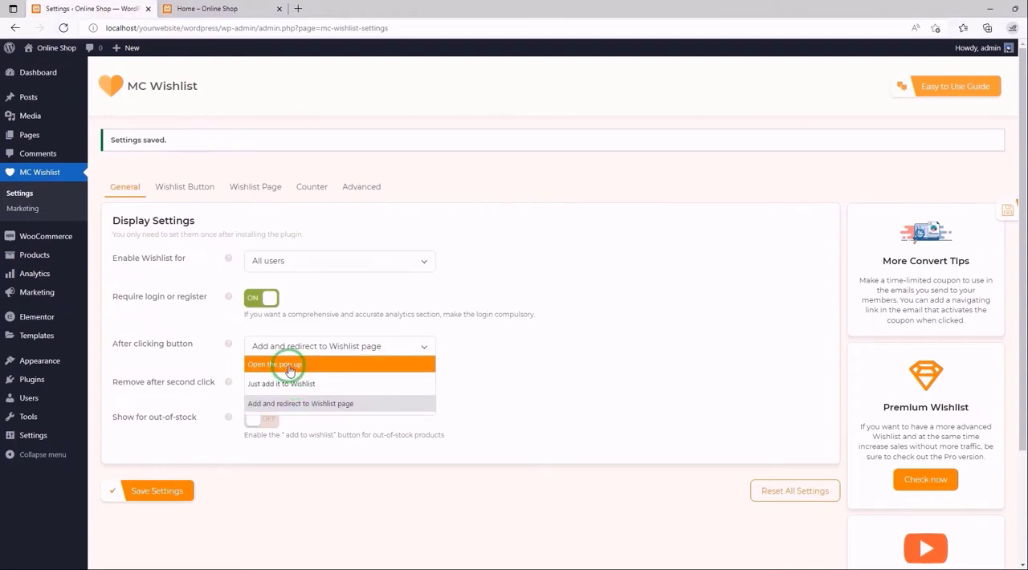
{"action": "left_click", "coordinate": [289, 366]}
{"action": "scroll", "coordinate": [268, 360], "scroll_direction": "down", "scroll_amount": 2}
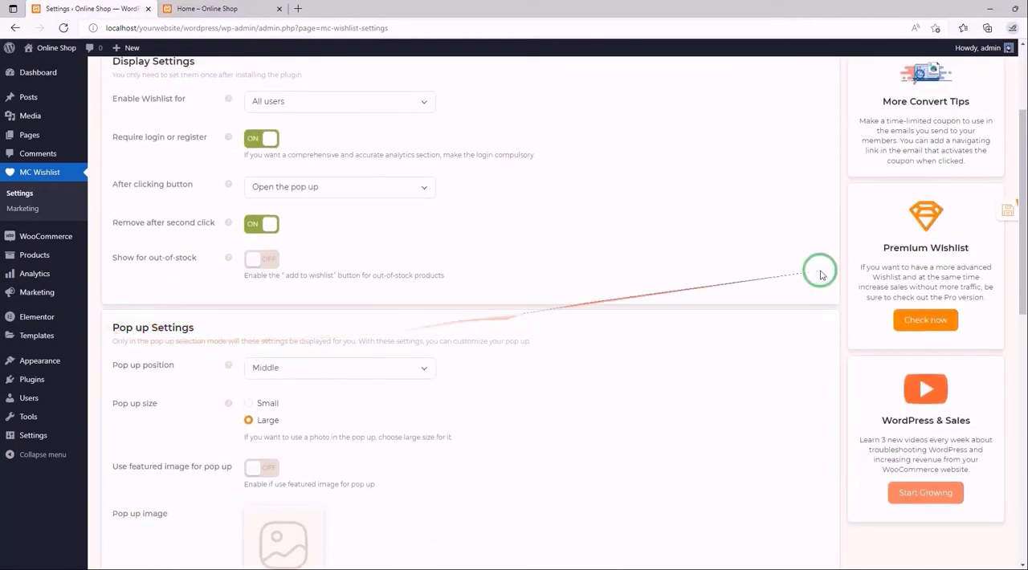
- Check the Pop up position setting, keep it at Middle, and save the plugin settings
{"action": "left_click_drag", "start_coordinate": [1019, 216], "coordinate": [1021, 305]}
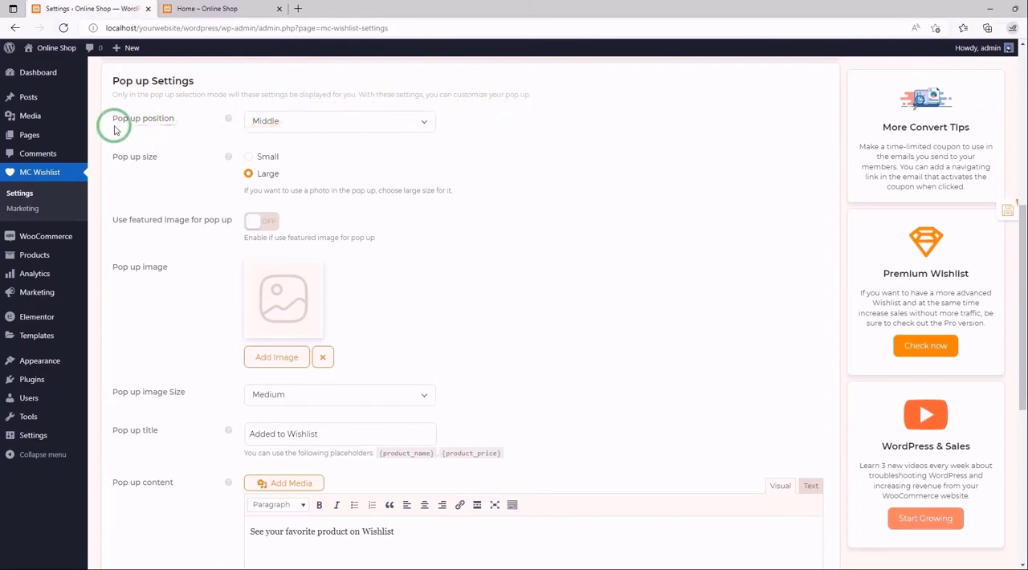
{"action": "mouse_move", "coordinate": [230, 122]}
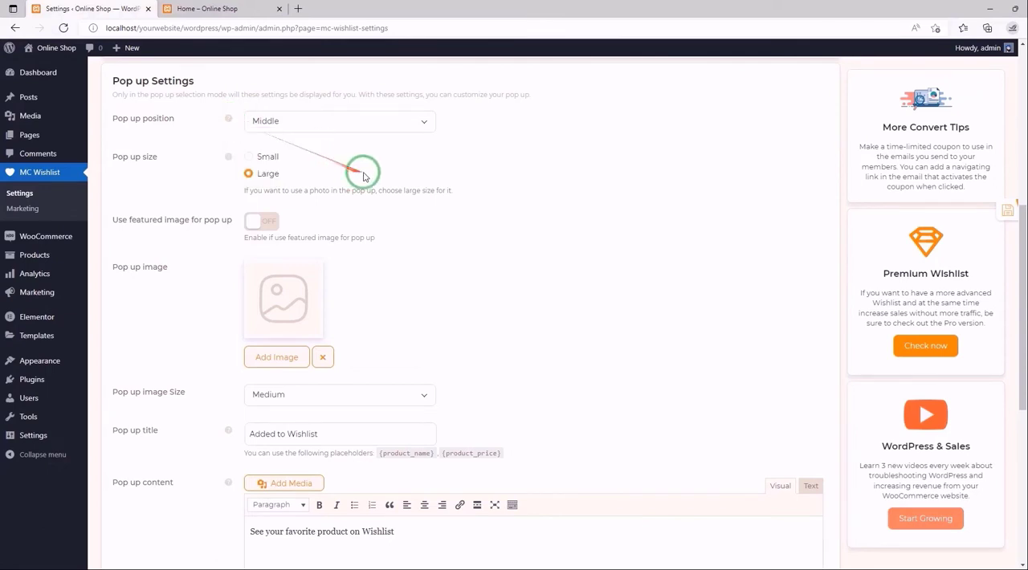
{"action": "left_click", "coordinate": [425, 123]}
{"action": "left_click", "coordinate": [425, 125]}
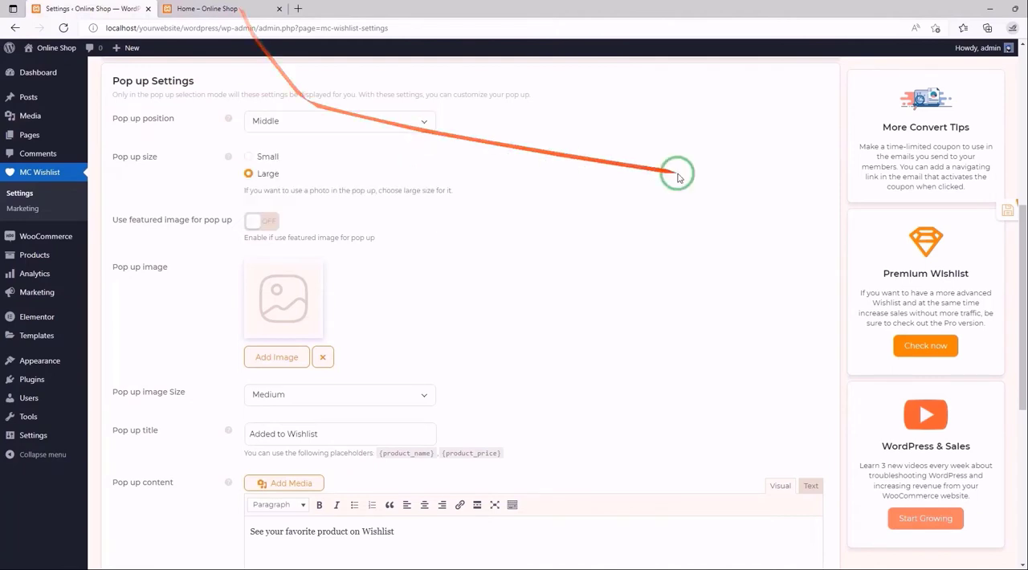
{"action": "left_click", "coordinate": [992, 210]}
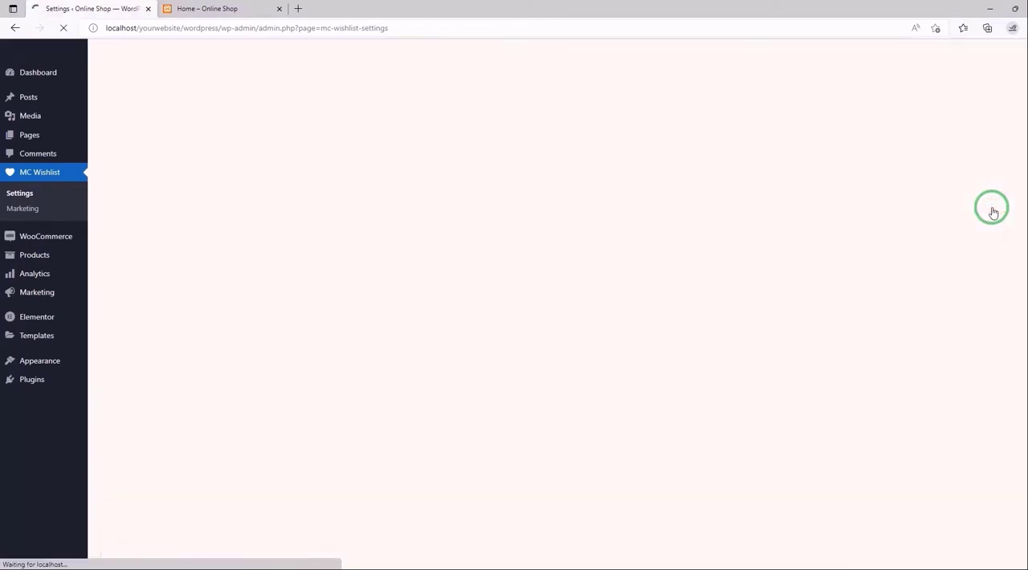
- Test the pop-up on the reloaded home page by adding the Light Brown Purse to the wishlist, and close the pop-up
{"action": "left_click", "coordinate": [193, 5]}
{"action": "left_click", "coordinate": [193, 4]}
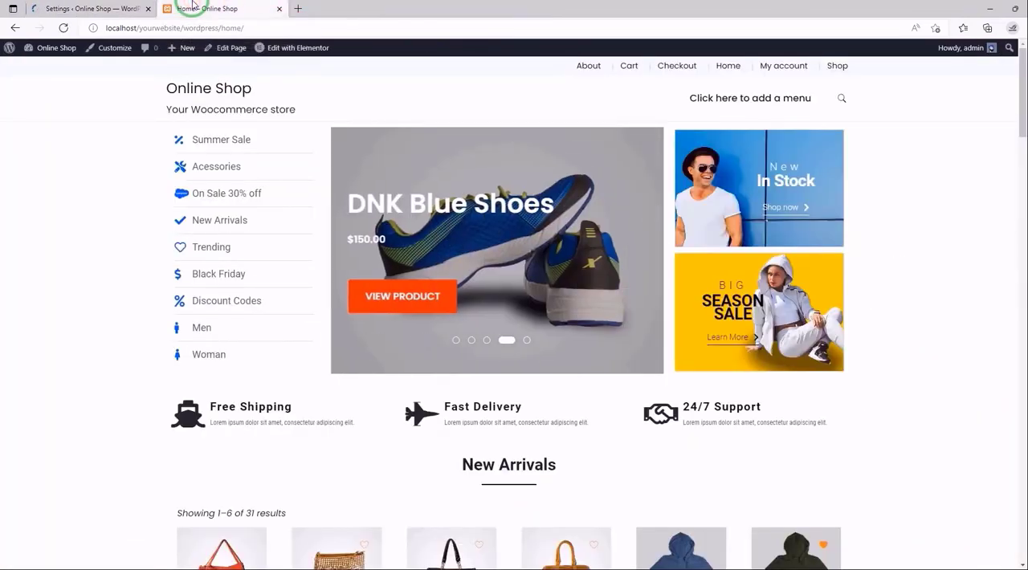
{"action": "left_click", "coordinate": [64, 27]}
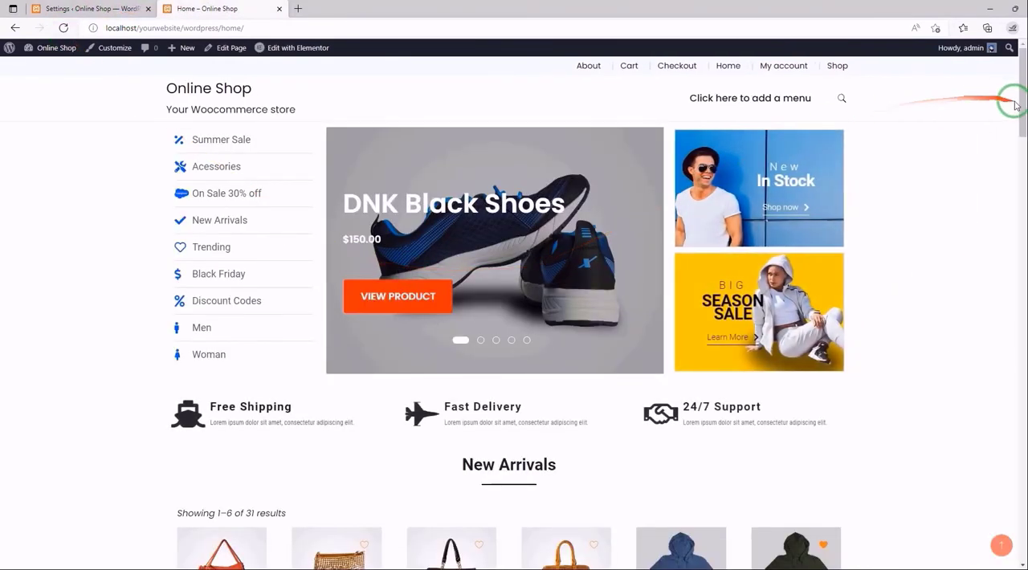
{"action": "left_click_drag", "start_coordinate": [1018, 104], "coordinate": [1024, 174]}
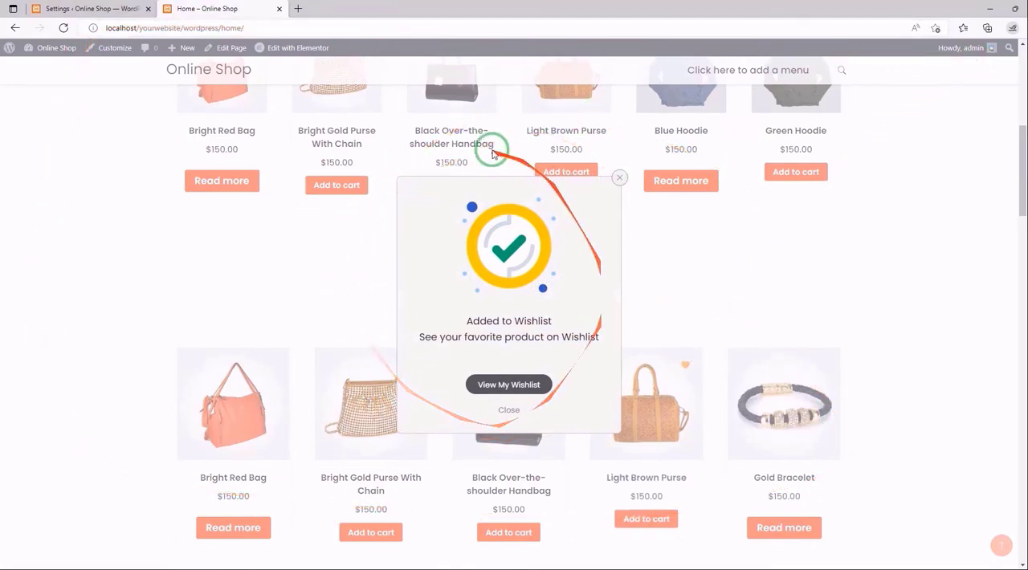
{"action": "left_click", "coordinate": [510, 411]}
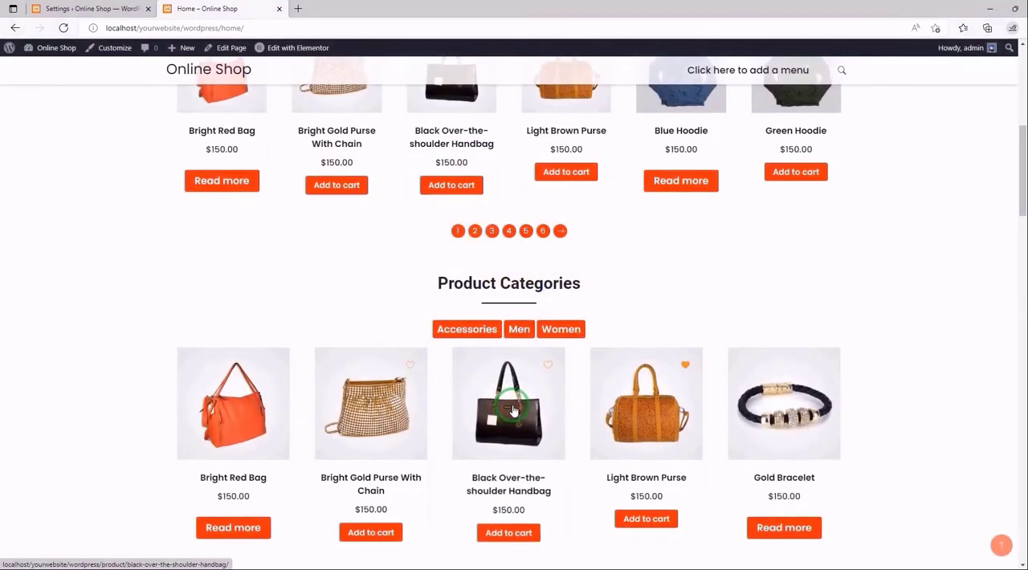
- Set Pop up position to Down right in the plugin's Pop up Settings and save the settings
{"action": "left_click", "coordinate": [100, 8]}
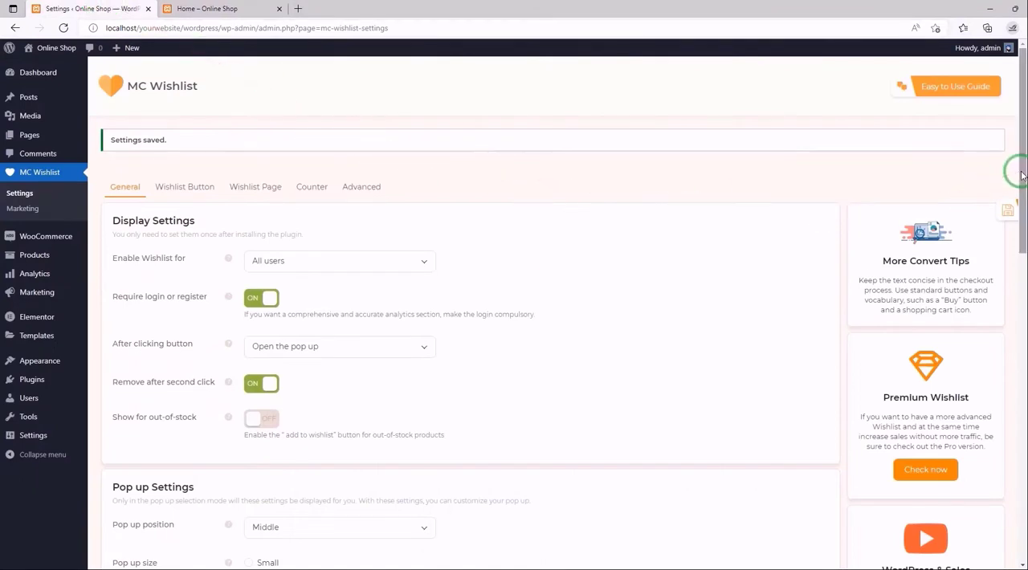
{"action": "left_click_drag", "start_coordinate": [1020, 172], "coordinate": [1021, 301]}
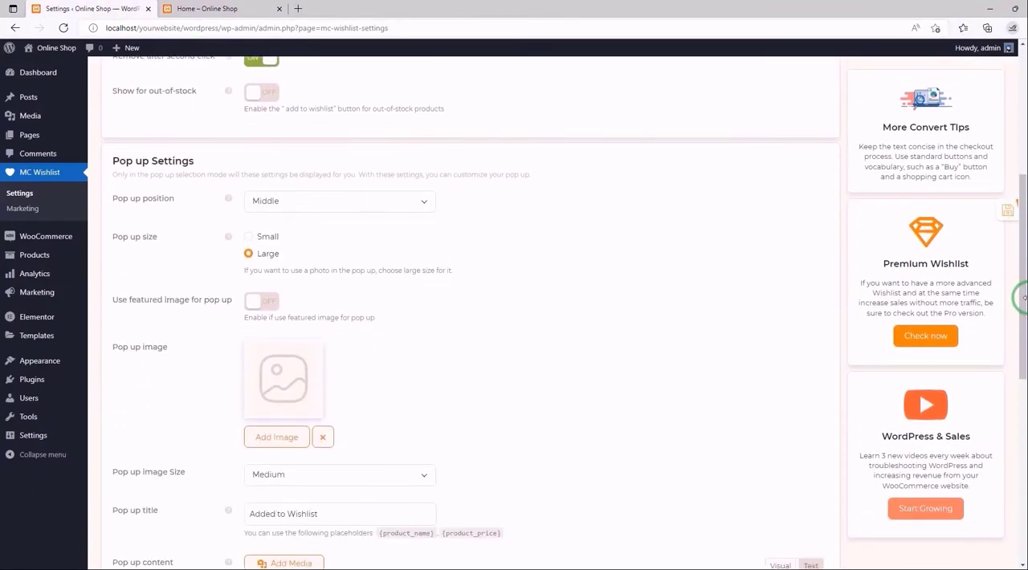
{"action": "left_click", "coordinate": [424, 205]}
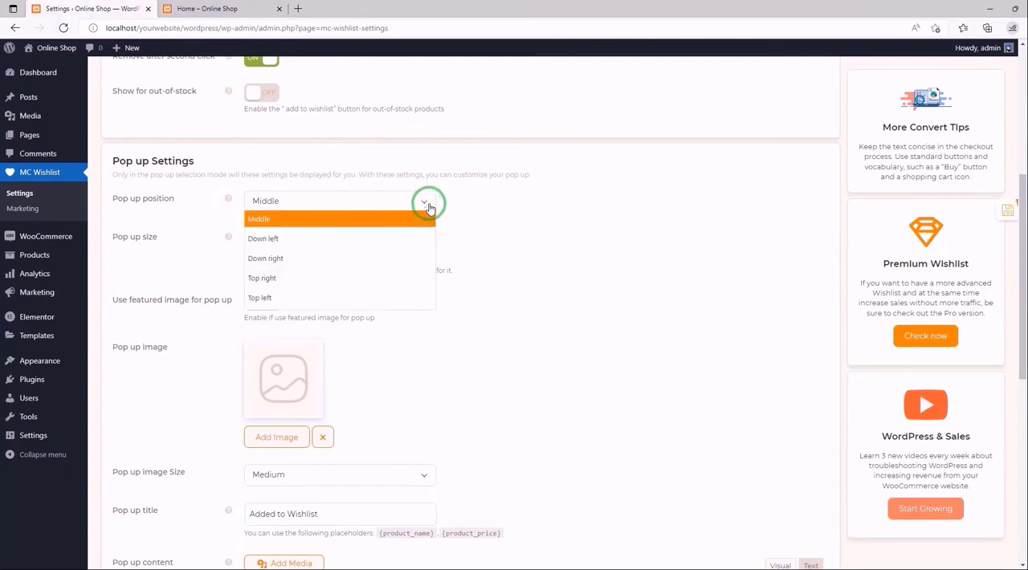
{"action": "left_click", "coordinate": [352, 258]}
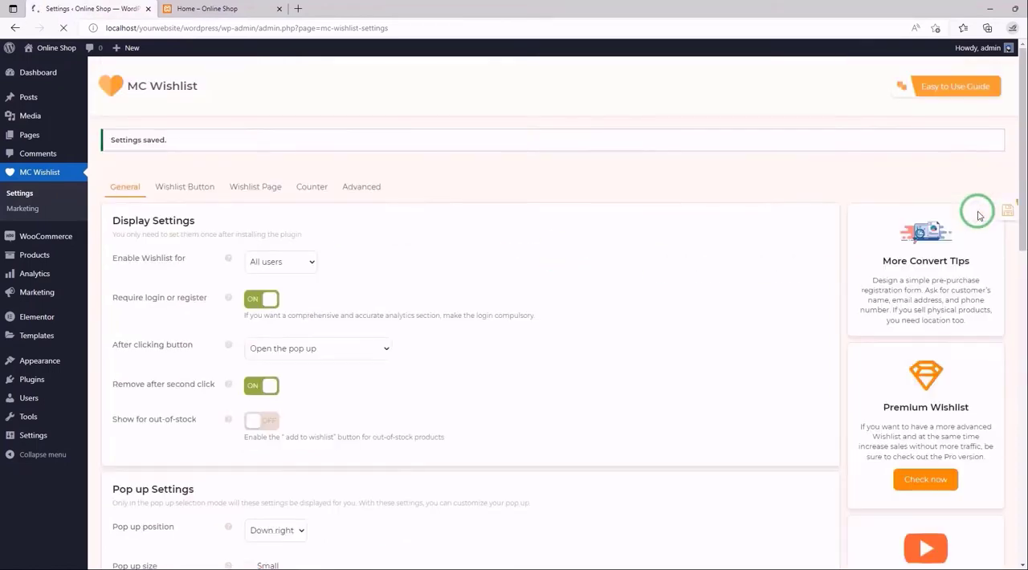
- Test the pop-up position on the reloaded home page by adding the Black Over-the-shoulder Handbag to the wishlist, and close the pop-up
{"action": "left_click", "coordinate": [235, 8]}
{"action": "left_click", "coordinate": [65, 27]}
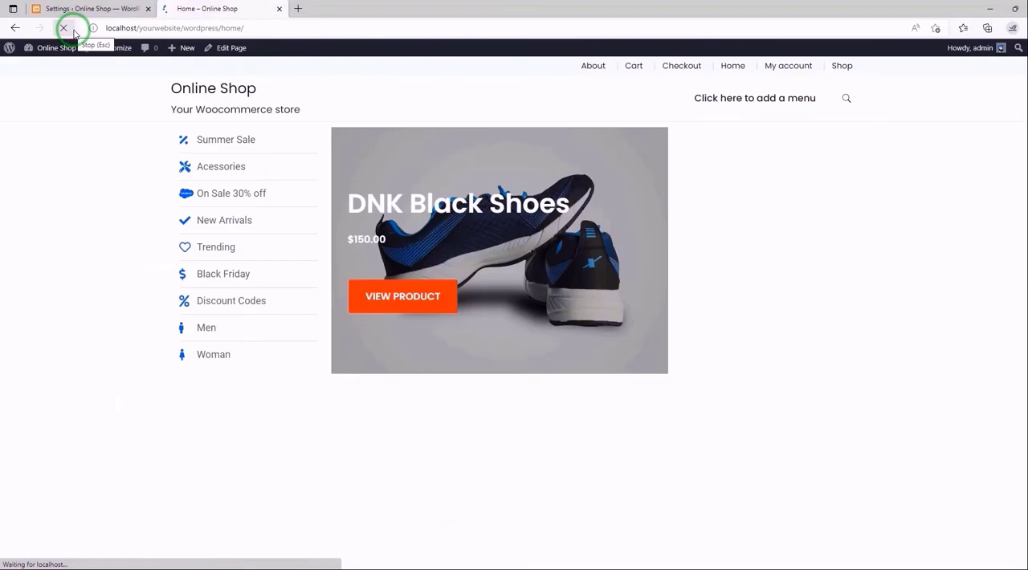
{"action": "scroll", "coordinate": [638, 276], "scroll_direction": "down", "scroll_amount": 10}
{"action": "scroll", "coordinate": [655, 231], "scroll_direction": "down", "scroll_amount": 3}
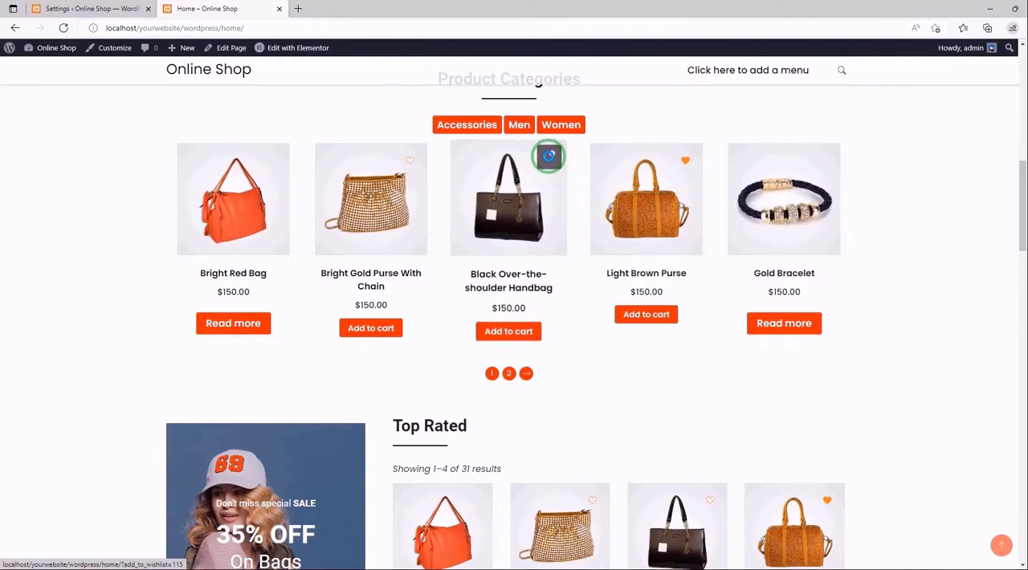
{"action": "left_click", "coordinate": [547, 155]}
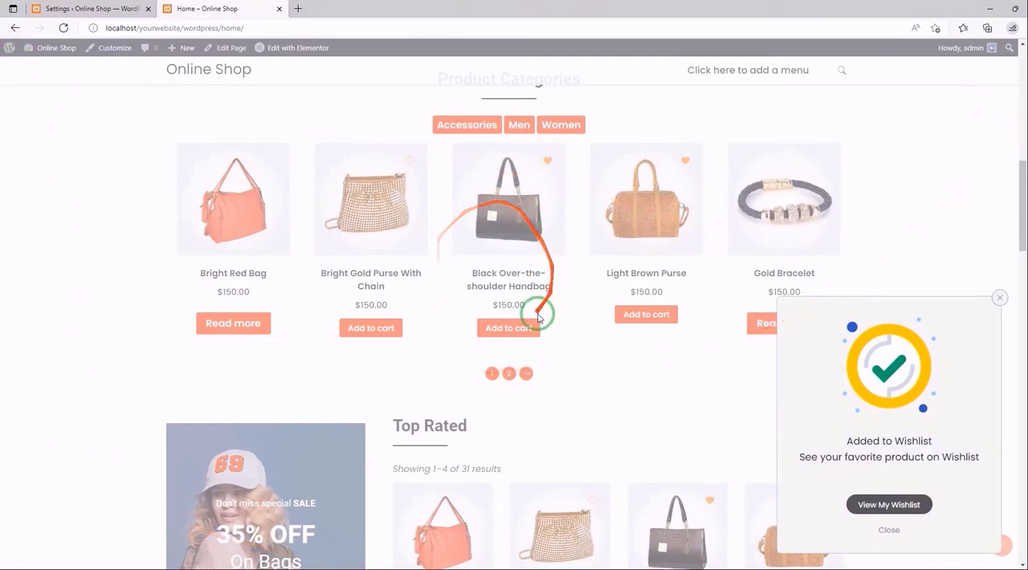
{"action": "left_click", "coordinate": [888, 530]}
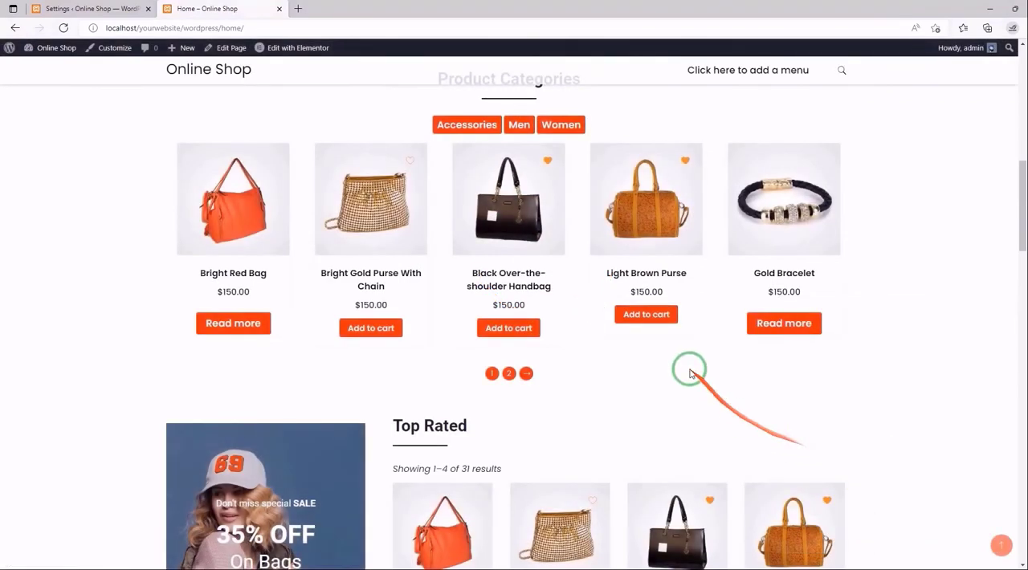
- Set Pop up position to Middle and Pop up size to Small in the plugin's Pop up Settings, and save the settings
{"action": "left_click", "coordinate": [127, 9]}
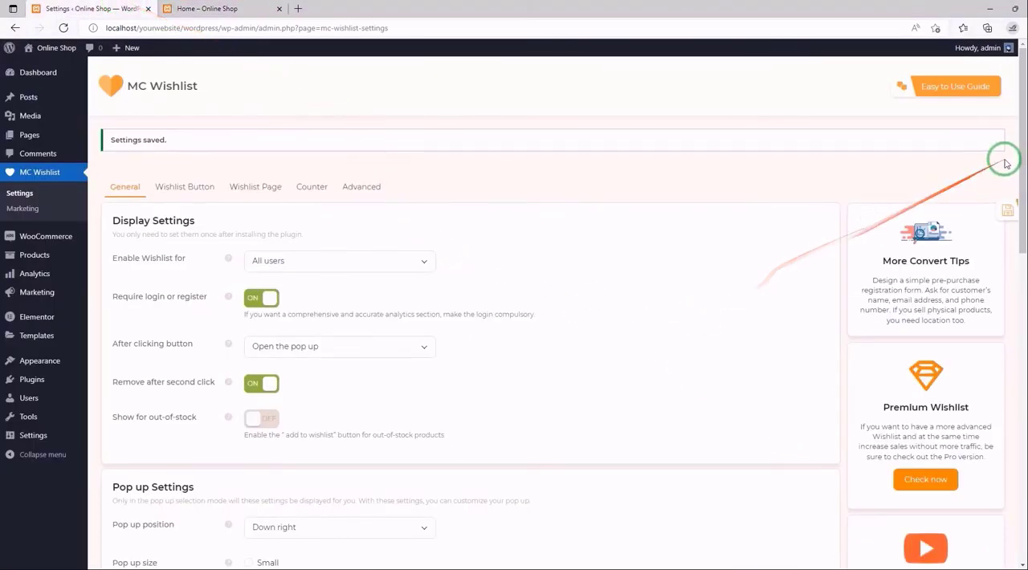
{"action": "left_click_drag", "start_coordinate": [1021, 160], "coordinate": [1018, 276]}
{"action": "left_click", "coordinate": [420, 203]}
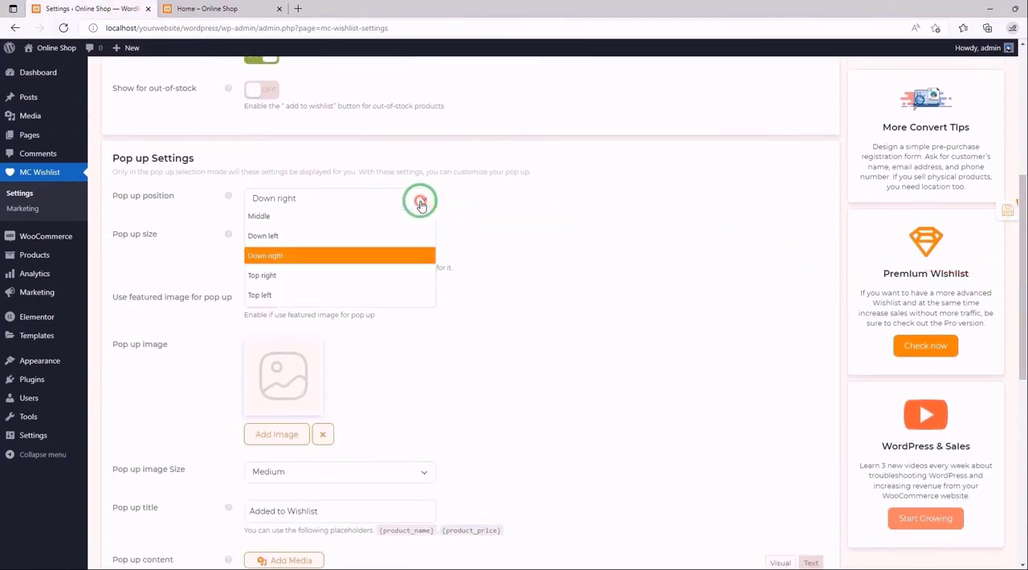
{"action": "left_click", "coordinate": [309, 215]}
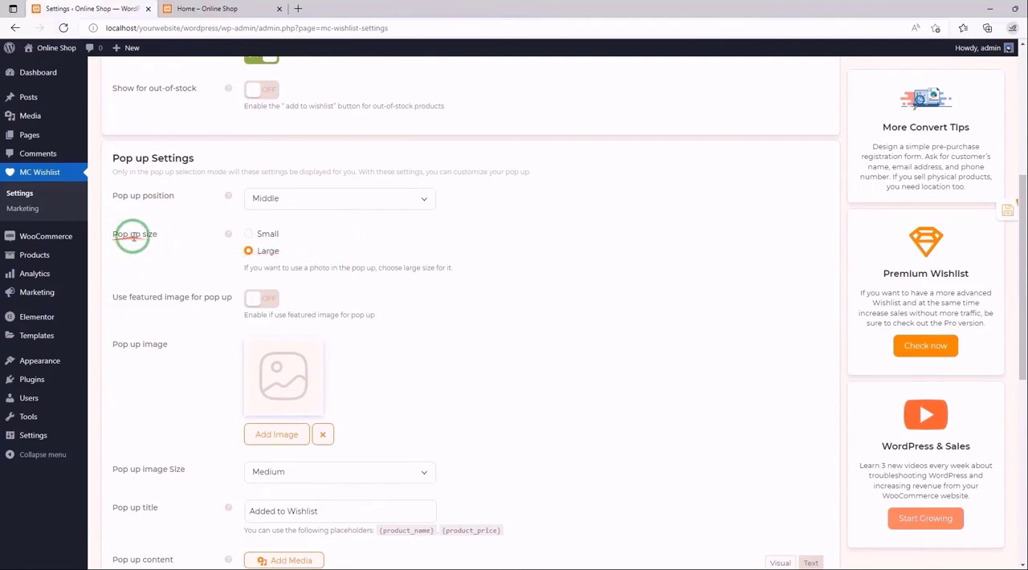
{"action": "mouse_move", "coordinate": [227, 234]}
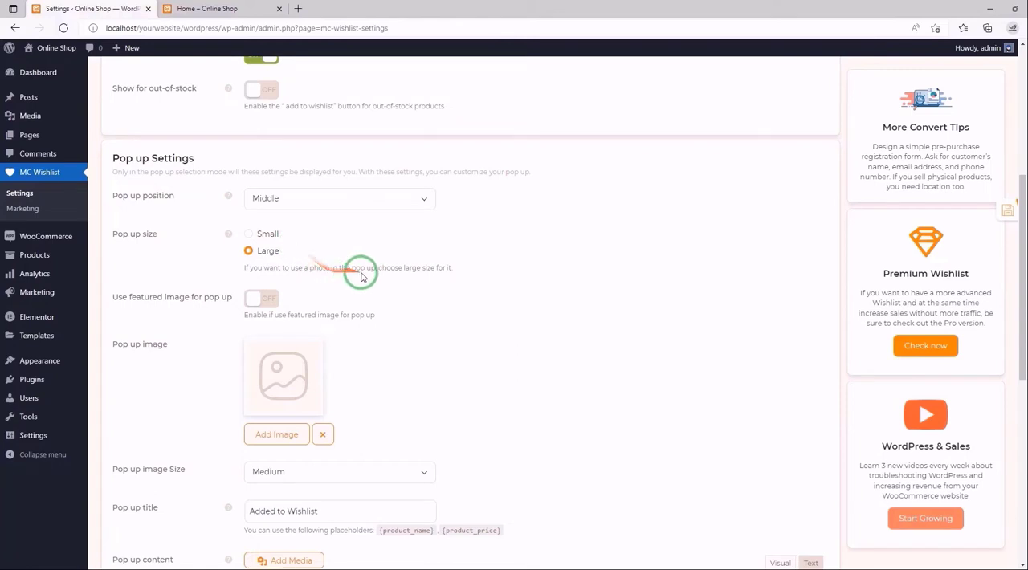
{"action": "left_click", "coordinate": [265, 234]}
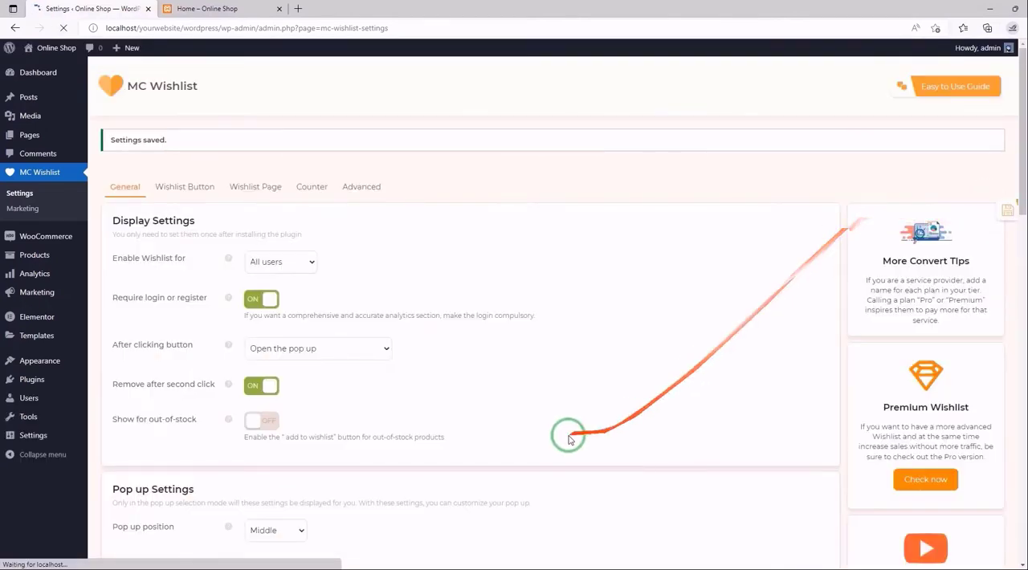
- Test the pop-up size on the reloaded home page by adding the Bright Gold Purse With Chain to the wishlist, and close the pop-up
{"action": "left_click", "coordinate": [196, 7]}
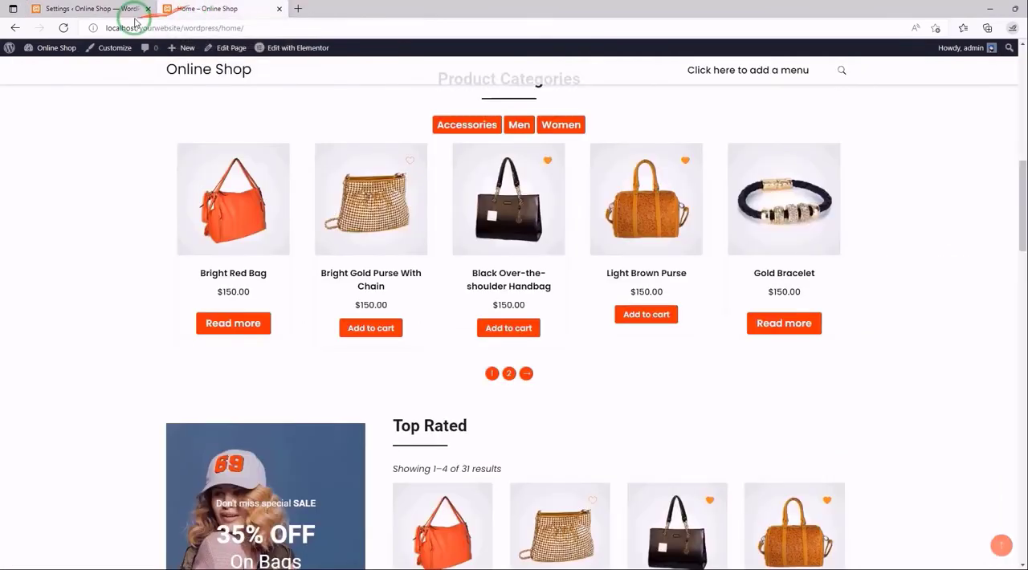
{"action": "left_click", "coordinate": [63, 27]}
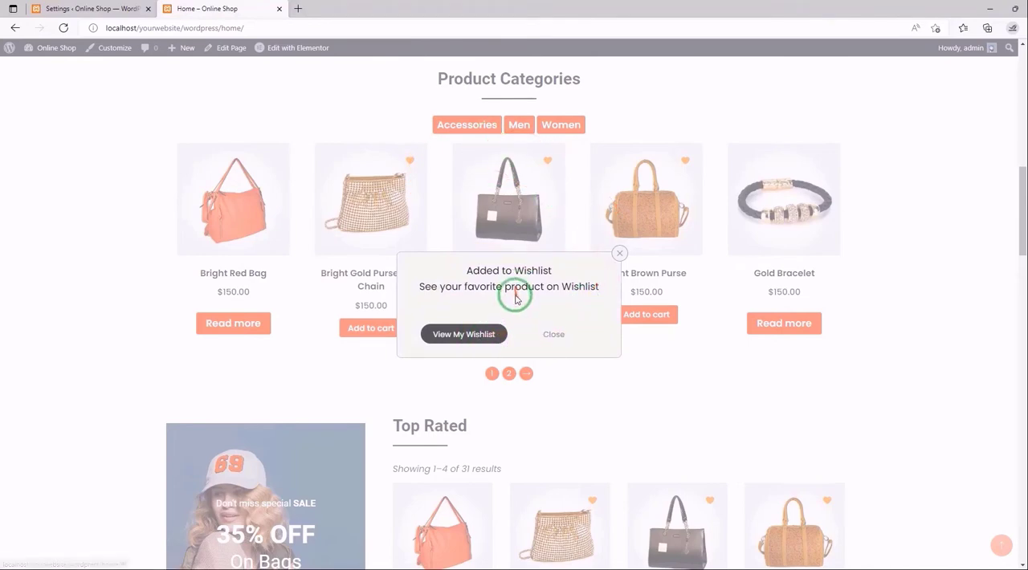
{"action": "left_click", "coordinate": [552, 335]}
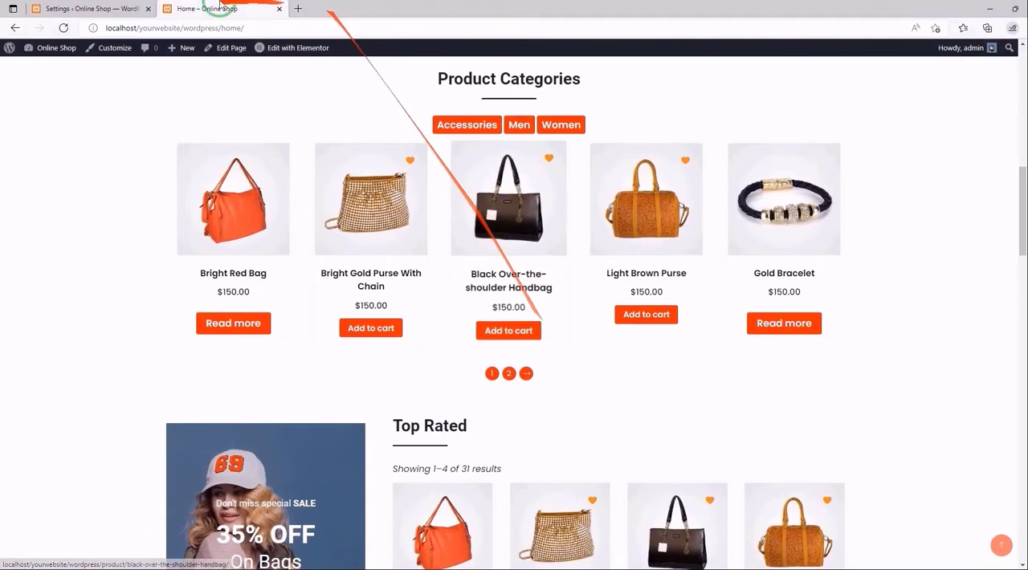
- Set Pop up size to Large and enable the featured image for the pop-up in the plugin's Pop up Settings, and save the settings
{"action": "left_click", "coordinate": [94, 6]}
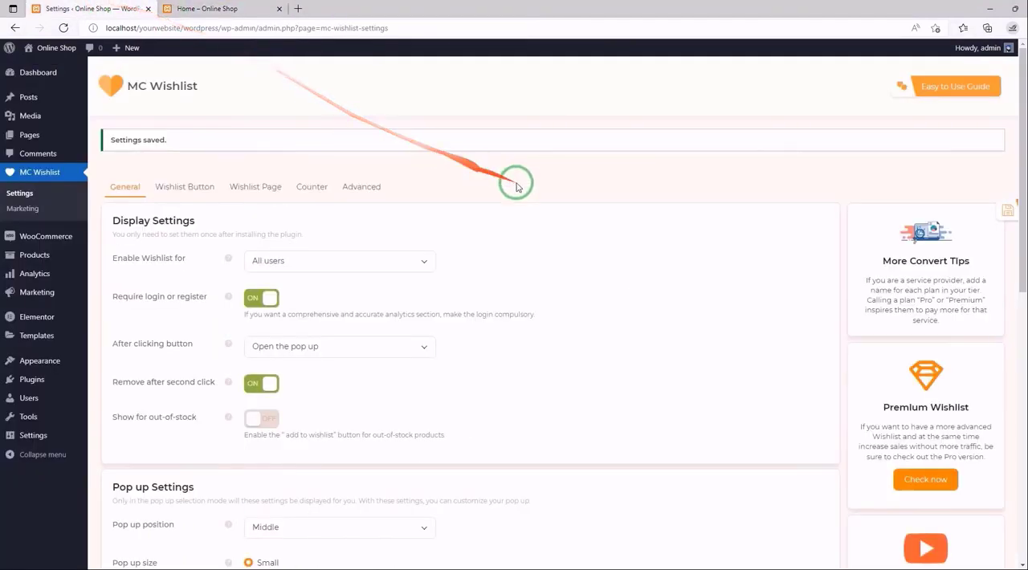
{"action": "left_click_drag", "start_coordinate": [1021, 169], "coordinate": [1023, 337]}
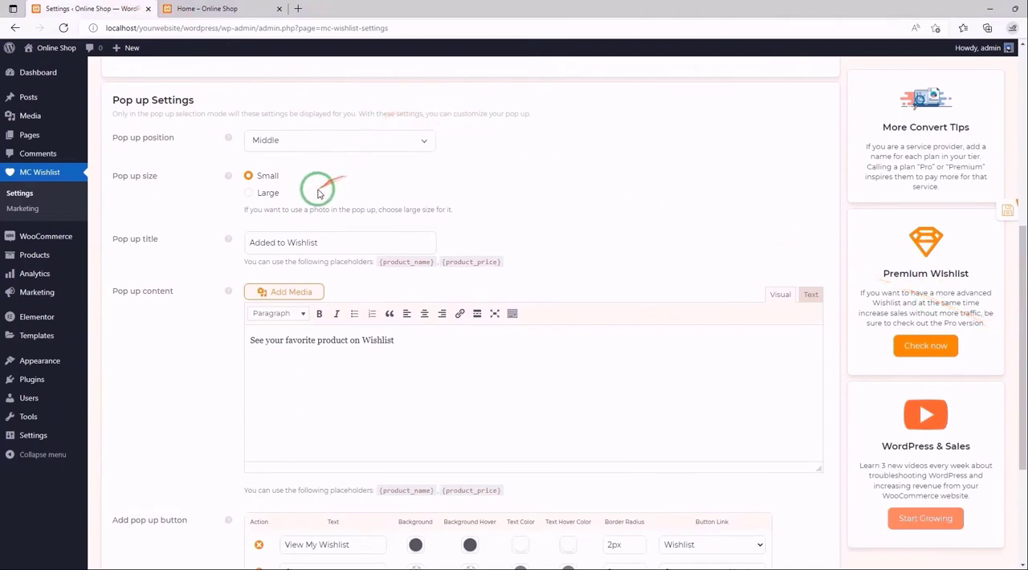
{"action": "left_click", "coordinate": [250, 193]}
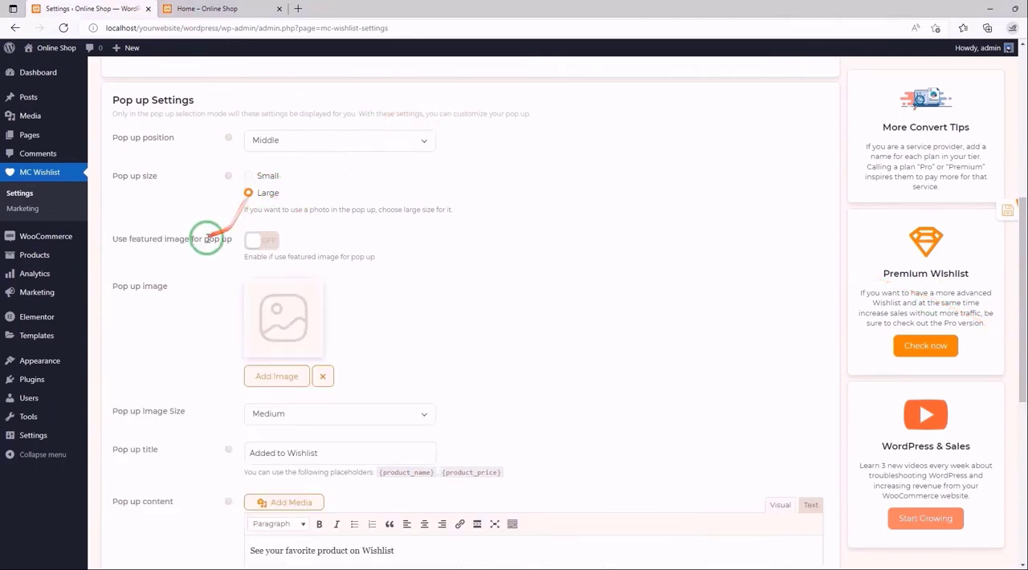
{"action": "left_click", "coordinate": [265, 241]}
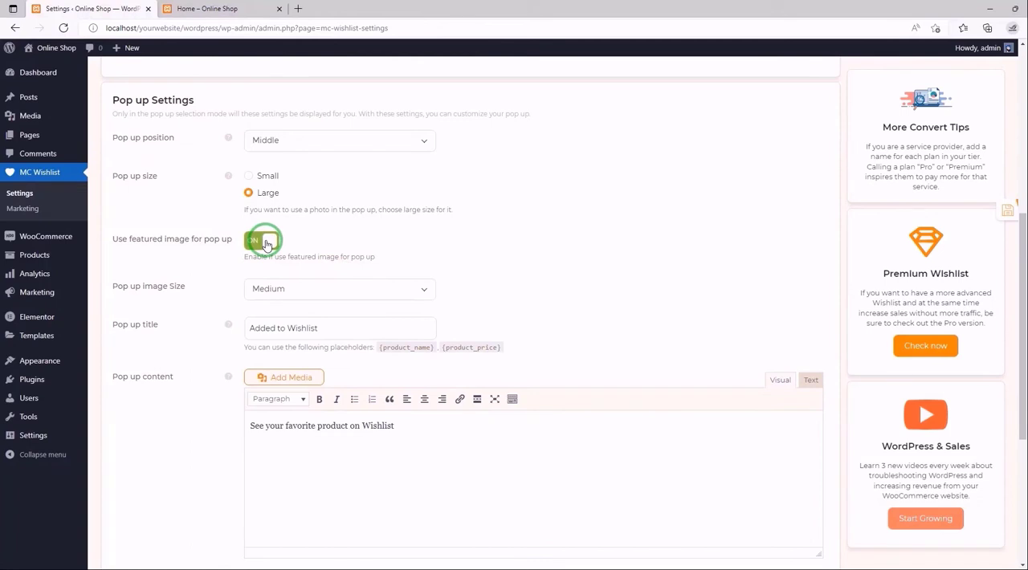
{"action": "left_click", "coordinate": [1004, 214]}
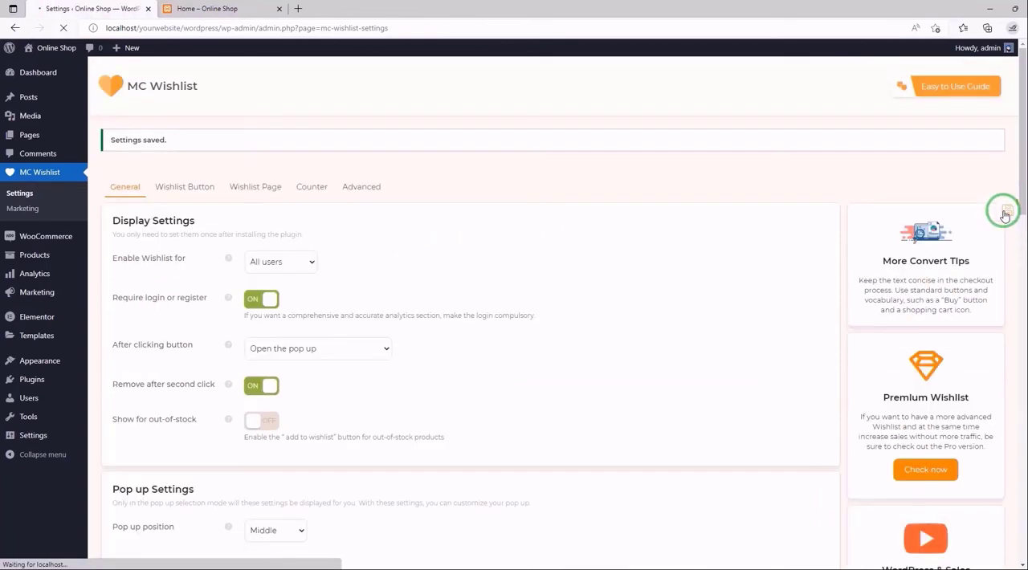
- Test the featured-image pop-up on the reloaded home page by adding the Boho Bangle Bracelet and Basic Gray Jeans to the wishlist, closing each pop-up
{"action": "left_click", "coordinate": [206, 8]}
{"action": "left_click", "coordinate": [63, 28]}
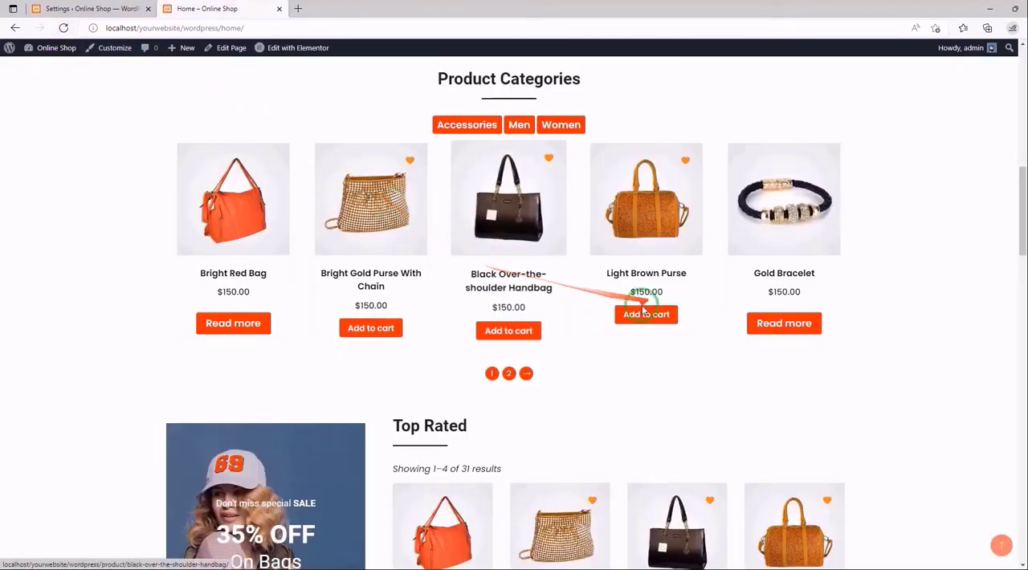
{"action": "scroll", "coordinate": [631, 309], "scroll_direction": "down", "scroll_amount": 5}
{"action": "scroll", "coordinate": [631, 318], "scroll_direction": "down", "scroll_amount": 2}
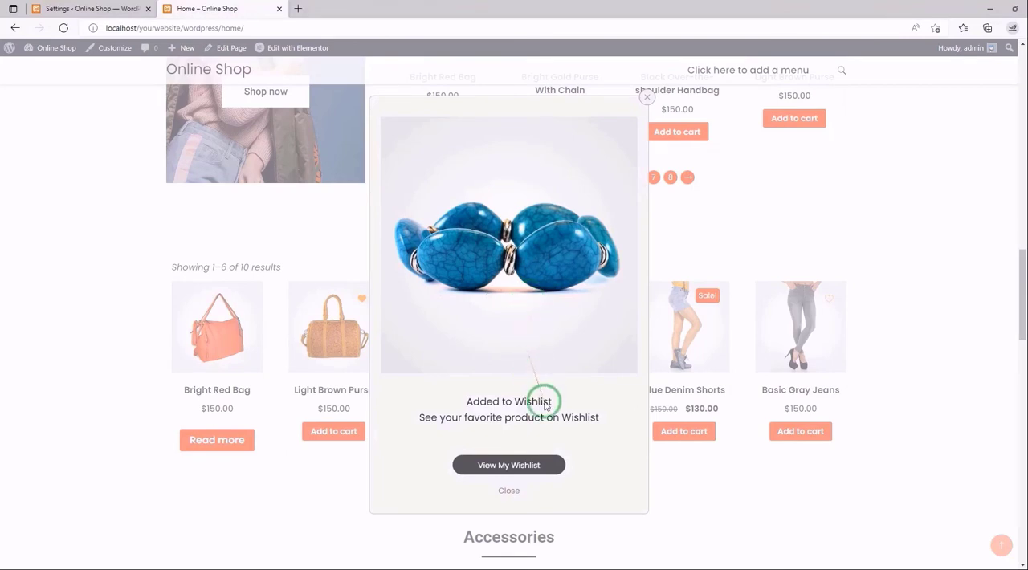
{"action": "left_click", "coordinate": [509, 489]}
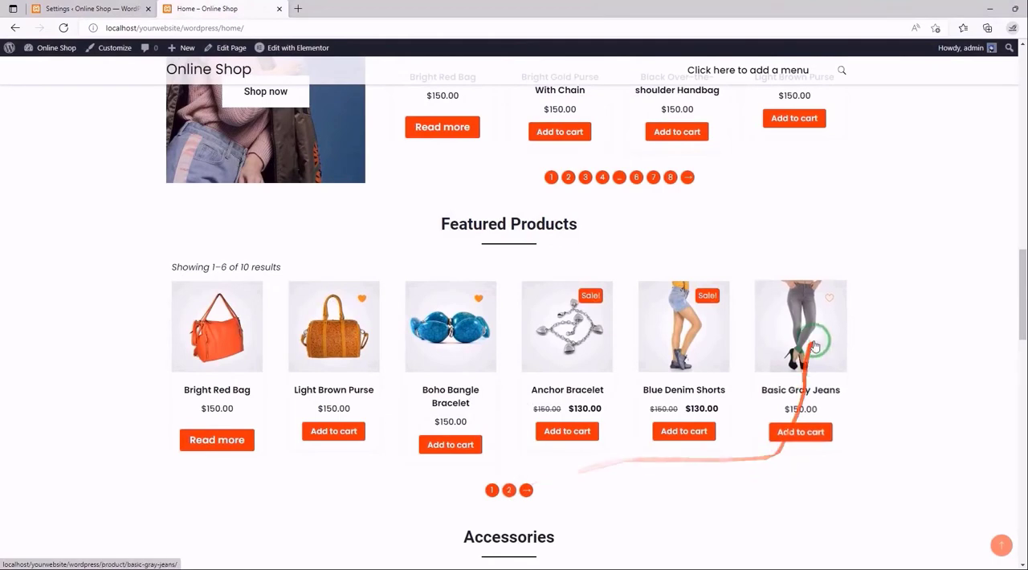
{"action": "left_click", "coordinate": [831, 295]}
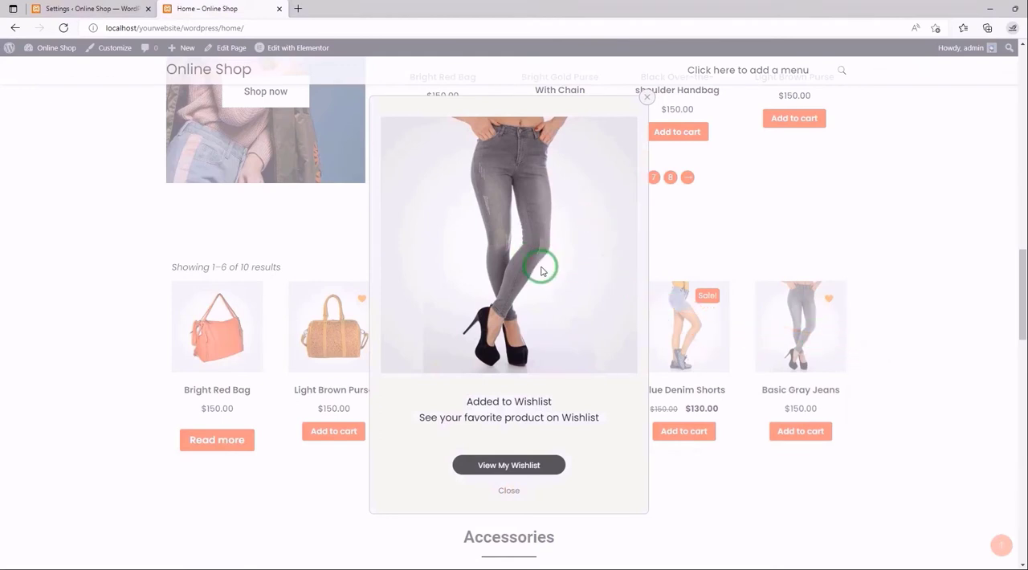
{"action": "left_click", "coordinate": [513, 492]}
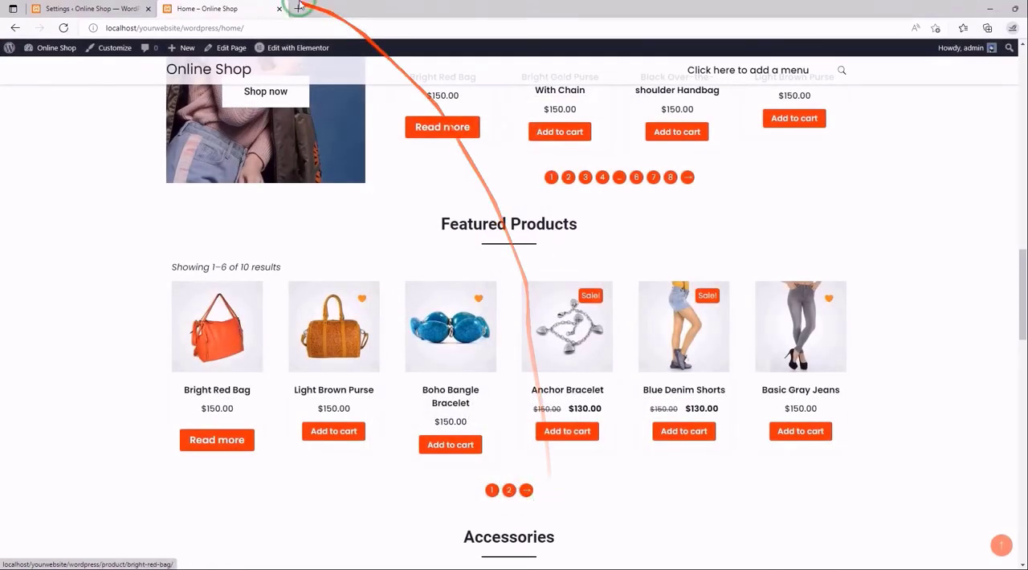
- Disable the featured image in the plugin's Pop up Settings, upload the desktop's 800px-Sign-check-icon.png as the pop-up image, and save the settings
{"action": "left_click", "coordinate": [104, 6]}
{"action": "scroll", "coordinate": [475, 214], "scroll_direction": "down", "scroll_amount": 6}
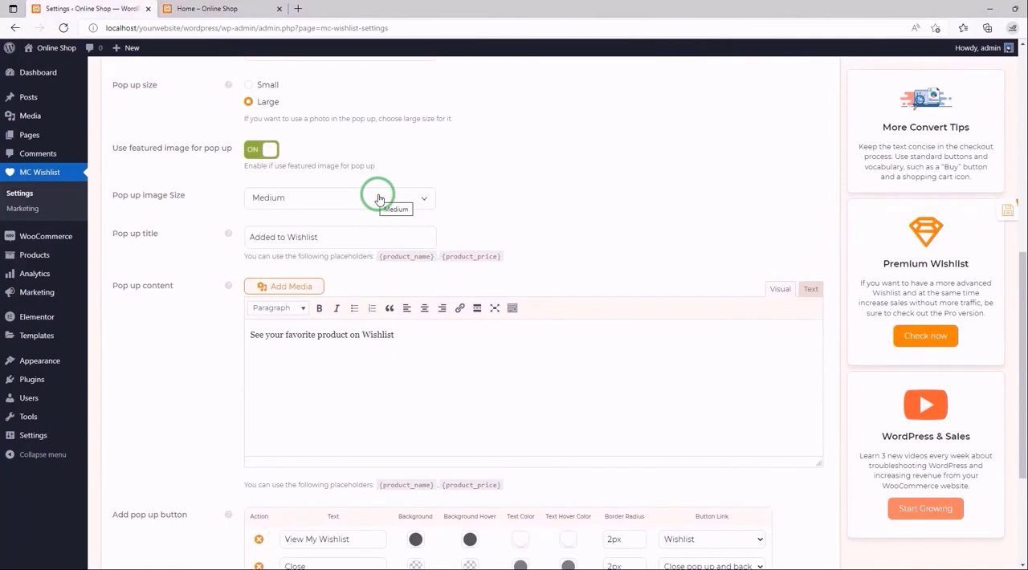
{"action": "left_click", "coordinate": [262, 150]}
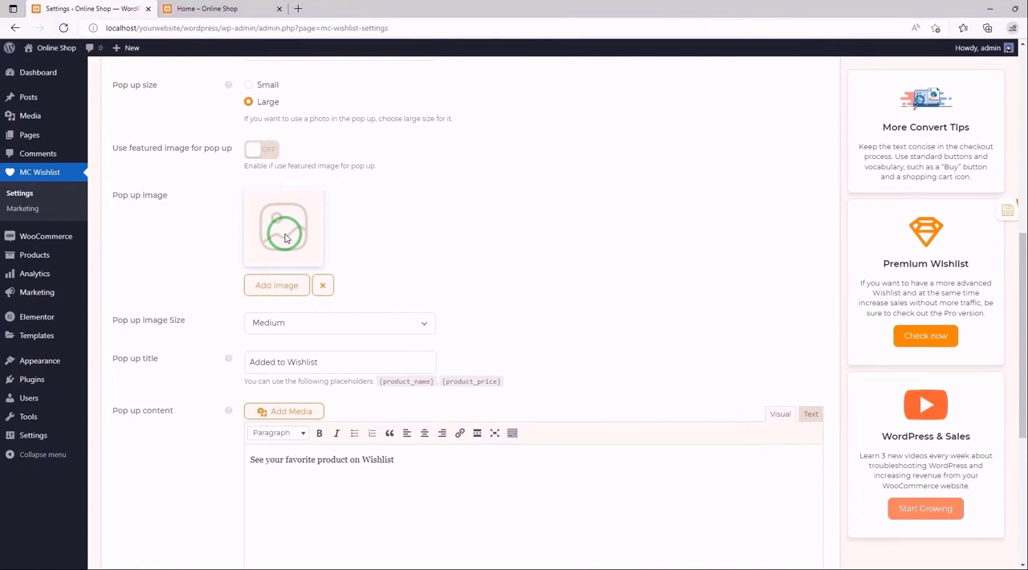
{"action": "left_click", "coordinate": [281, 286]}
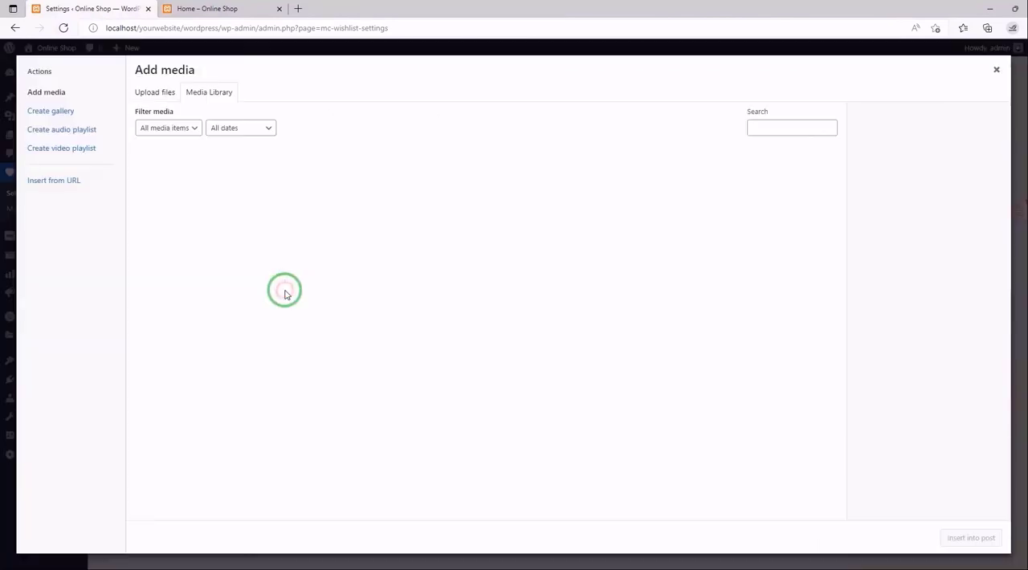
{"action": "left_click", "coordinate": [175, 95]}
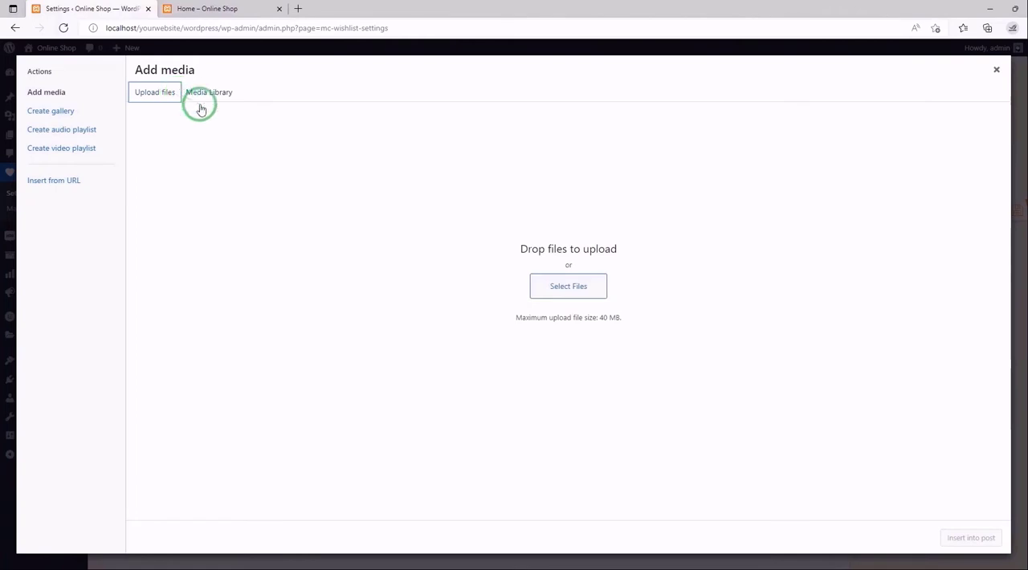
{"action": "left_click", "coordinate": [573, 291]}
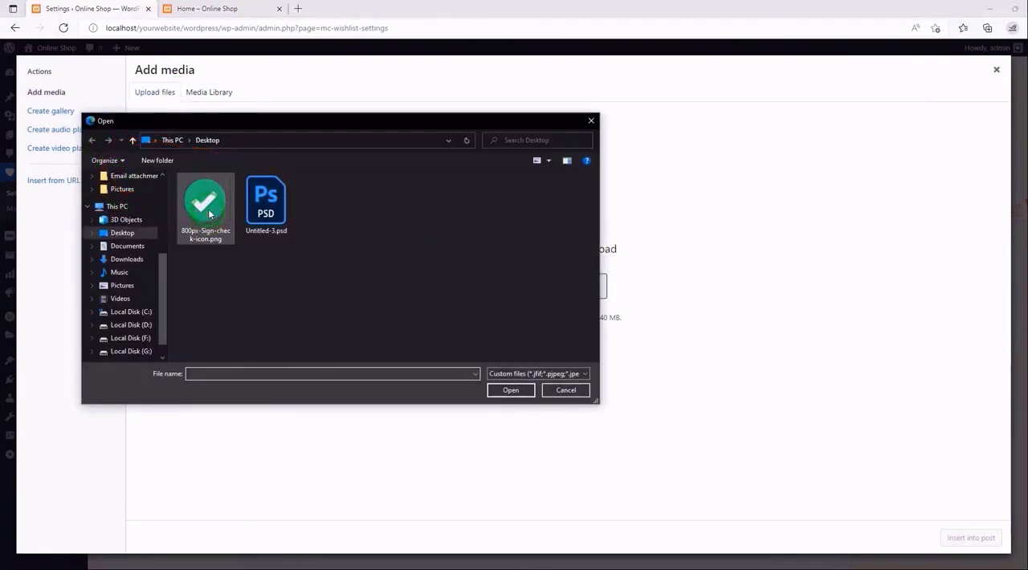
{"action": "double_click", "coordinate": [209, 212]}
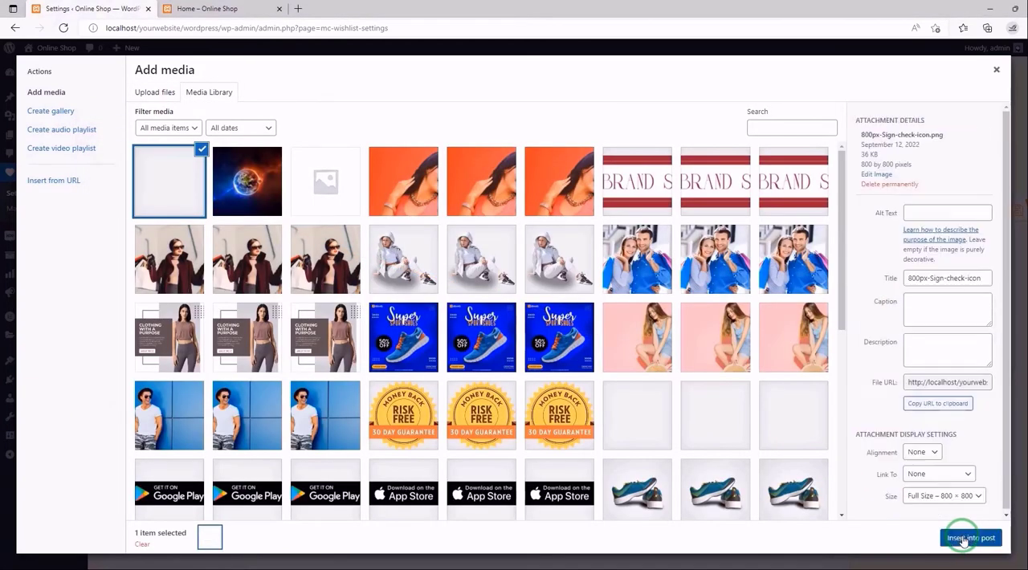
{"action": "left_click", "coordinate": [967, 538]}
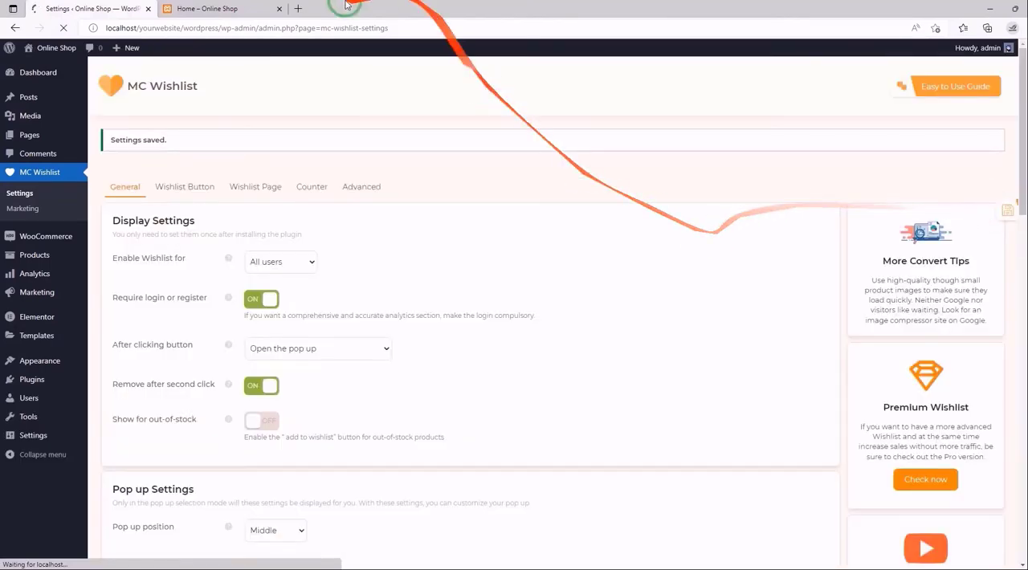
- Test the custom pop-up image on the reloaded home page by removing and re-adding the Bright Gold Purse With Chain to the wishlist, and close the pop-up
{"action": "left_click", "coordinate": [168, 11]}
{"action": "left_click", "coordinate": [63, 27]}
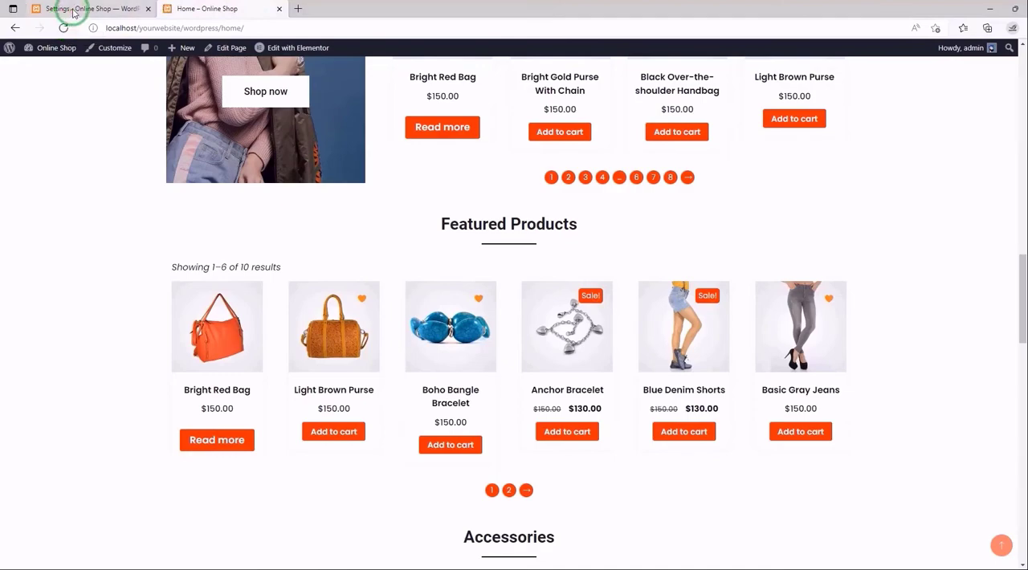
{"action": "scroll", "coordinate": [369, 159], "scroll_direction": "down", "scroll_amount": 5}
{"action": "scroll", "coordinate": [368, 157], "scroll_direction": "down", "scroll_amount": 3}
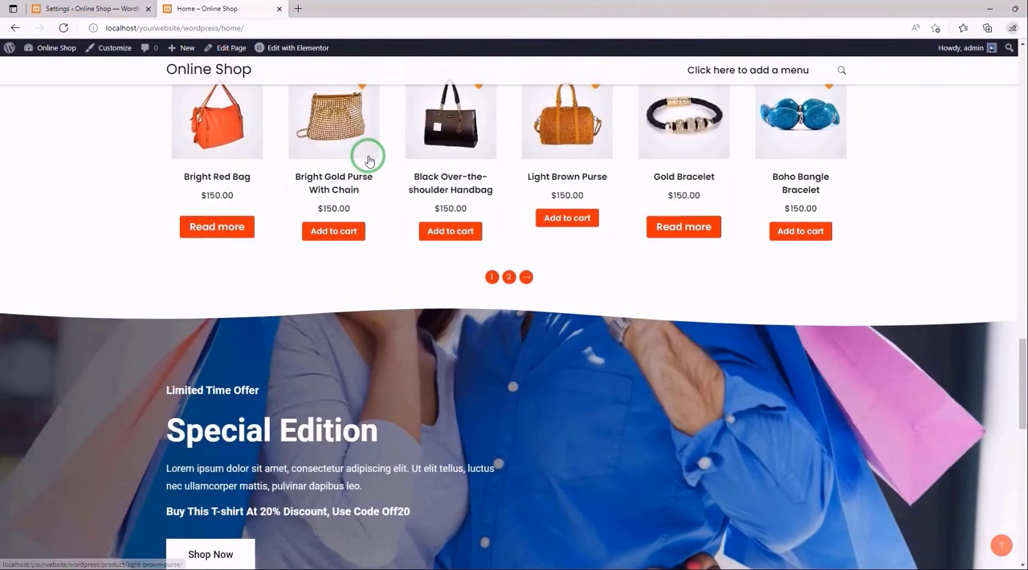
{"action": "scroll", "coordinate": [394, 173], "scroll_direction": "up", "scroll_amount": 10}
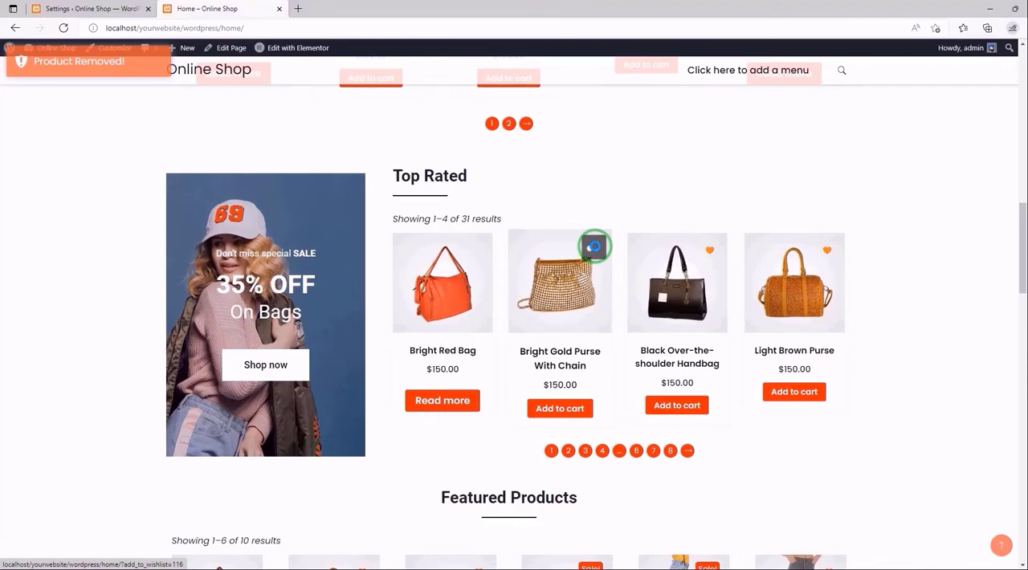
{"action": "left_click", "coordinate": [594, 246]}
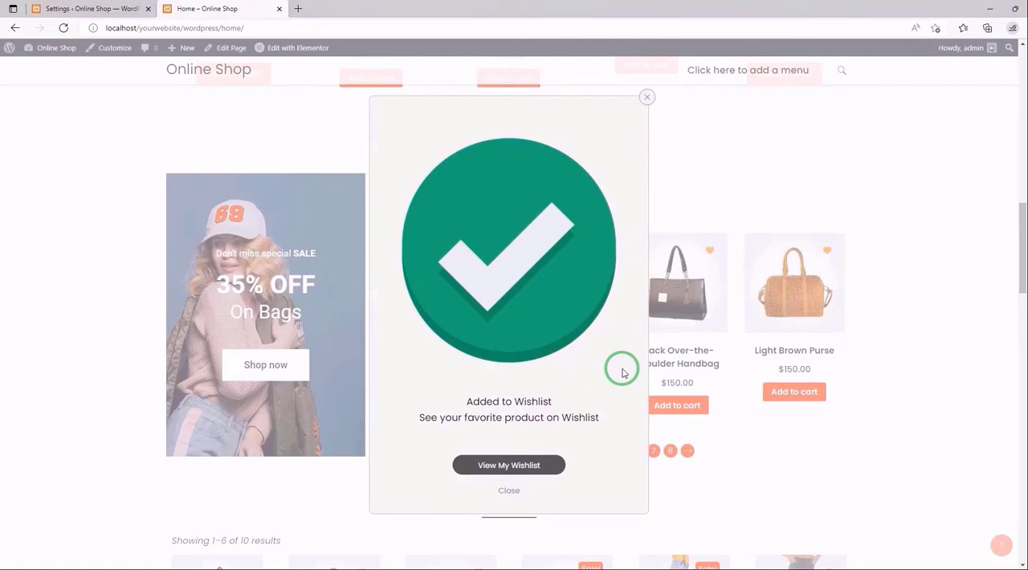
{"action": "left_click", "coordinate": [506, 490]}
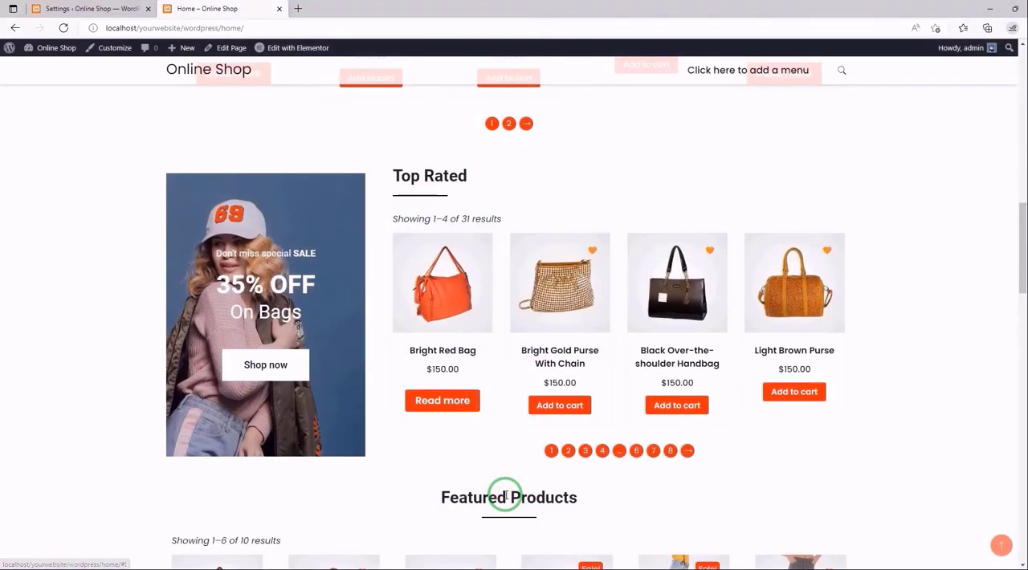
- Examine the plugin's Pop up image Size options and the image dimensions in the WordPress Media Settings, and return to the plugin settings
{"action": "left_click", "coordinate": [80, 9]}
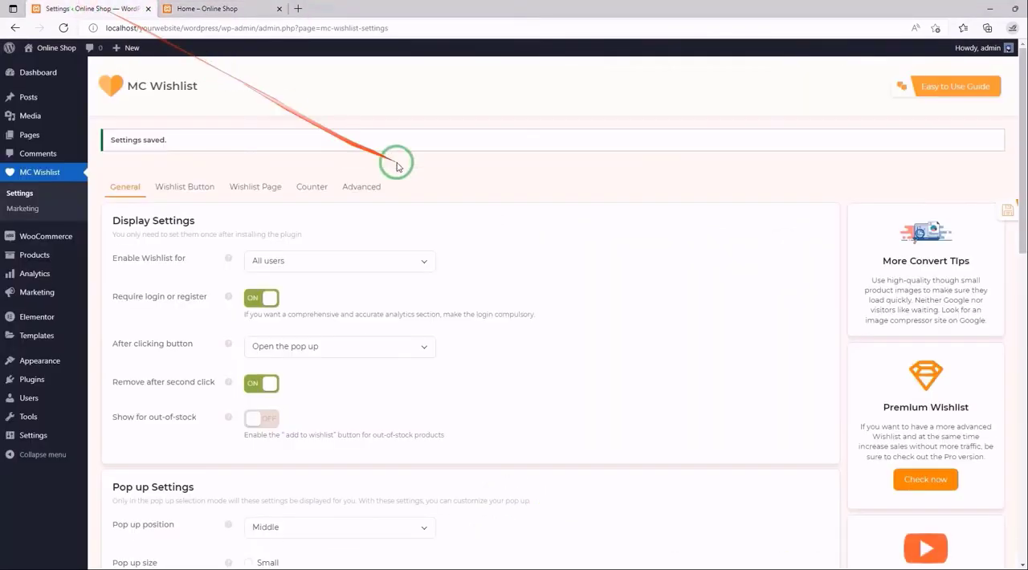
{"action": "scroll", "coordinate": [523, 226], "scroll_direction": "down", "scroll_amount": 5}
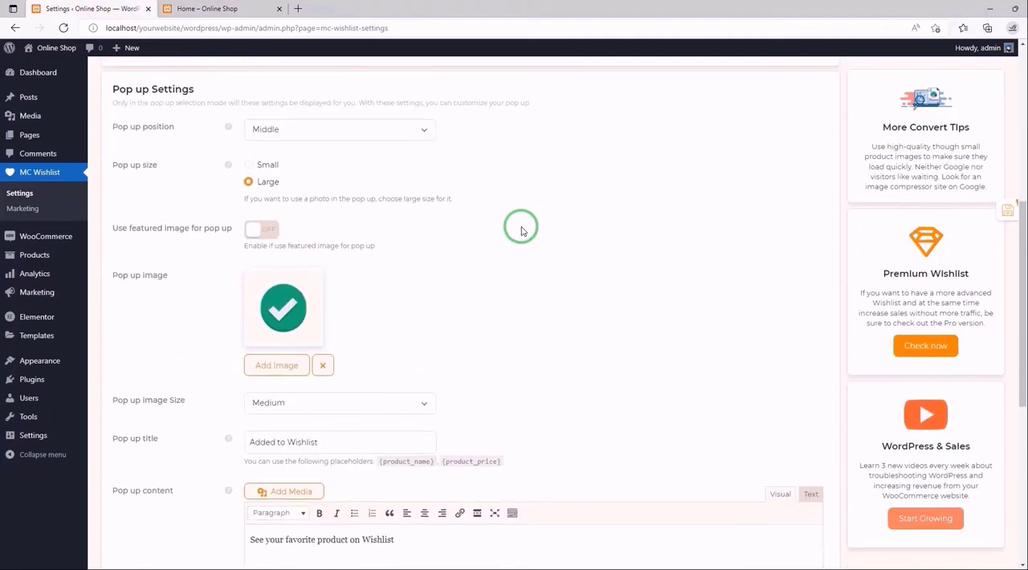
{"action": "scroll", "coordinate": [521, 231], "scroll_direction": "down", "scroll_amount": 1}
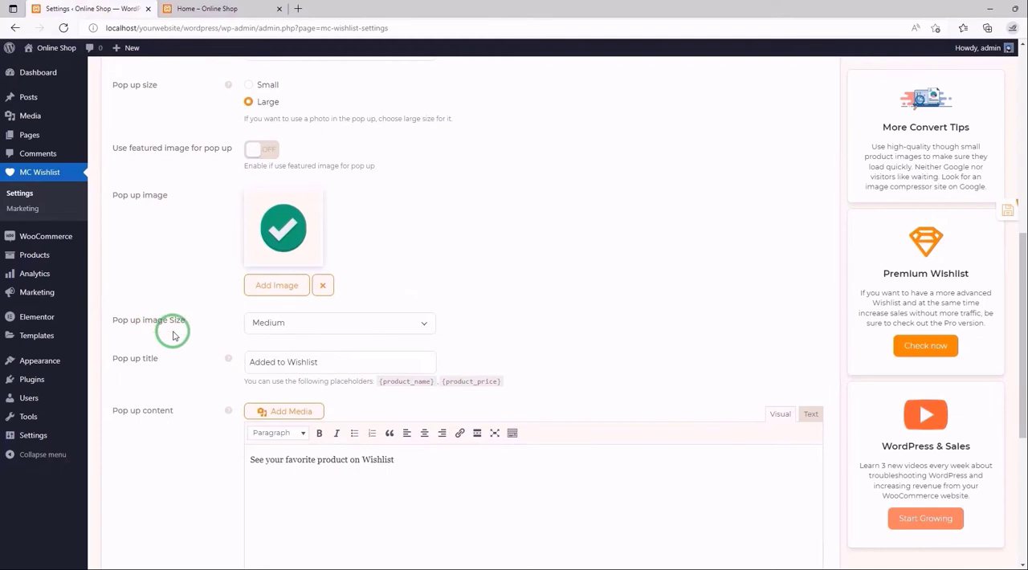
{"action": "left_click", "coordinate": [425, 324]}
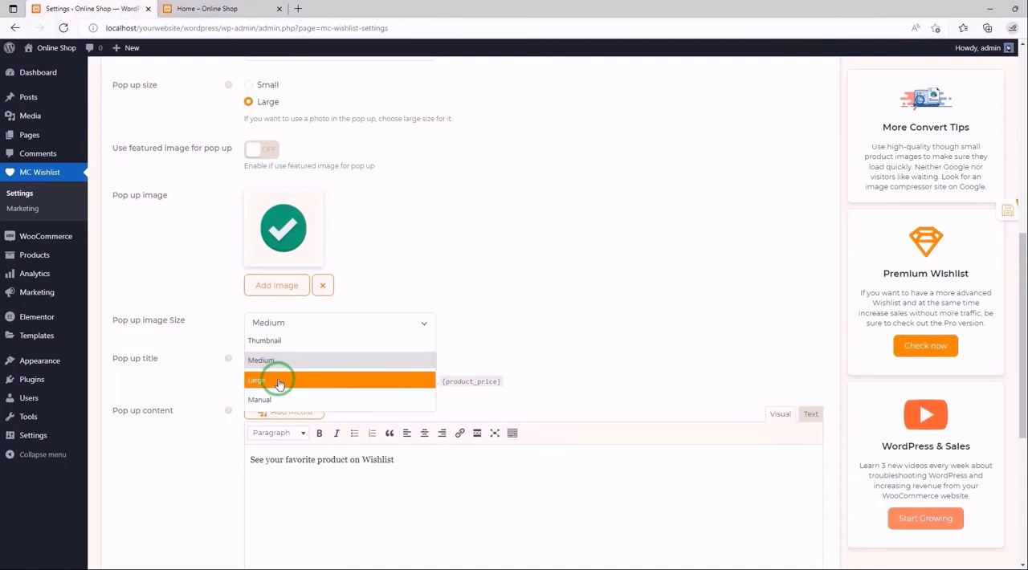
{"action": "left_click", "coordinate": [212, 287]}
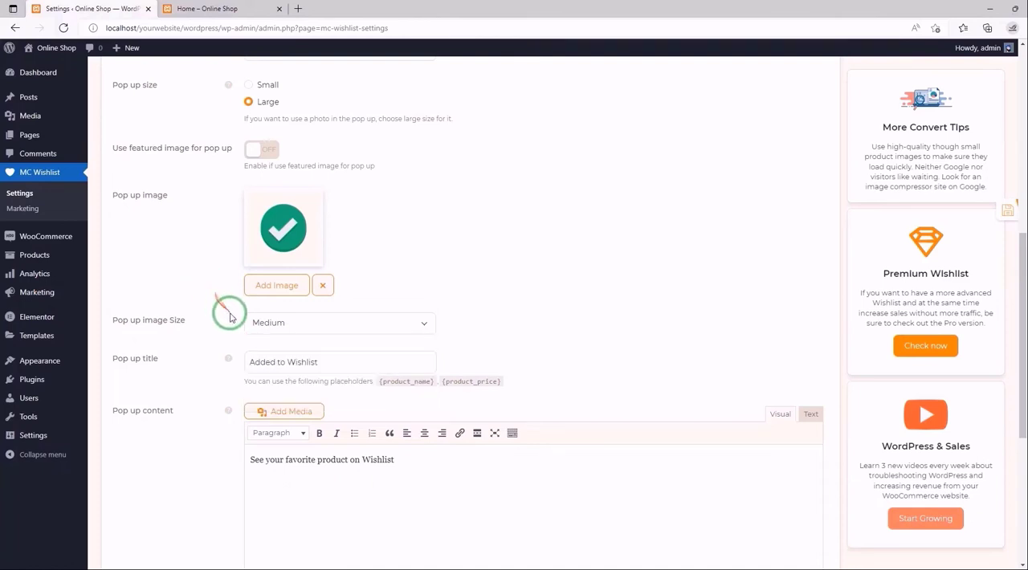
{"action": "mouse_move", "coordinate": [42, 438]}
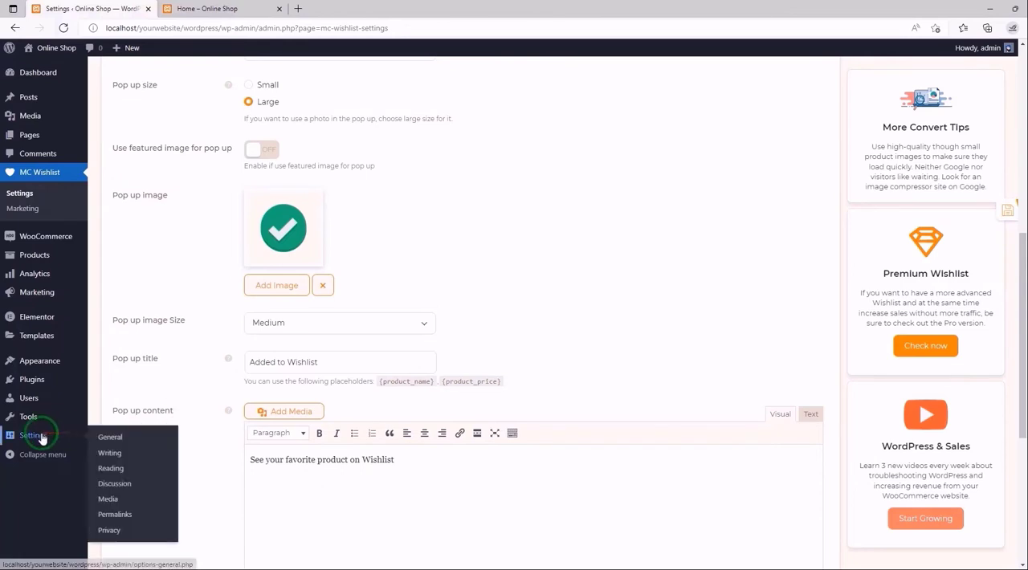
{"action": "left_click", "coordinate": [122, 501]}
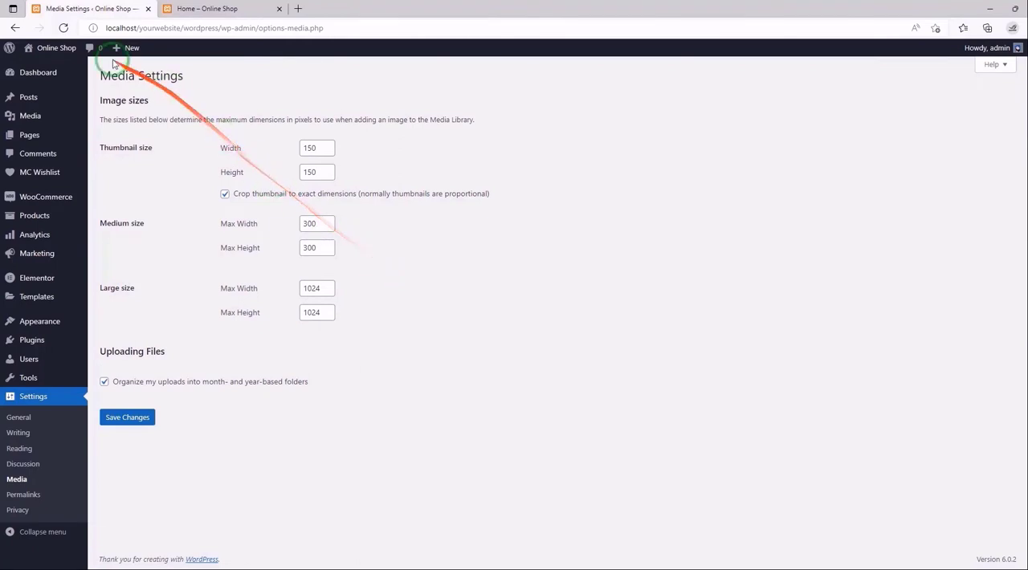
{"action": "left_click", "coordinate": [17, 29]}
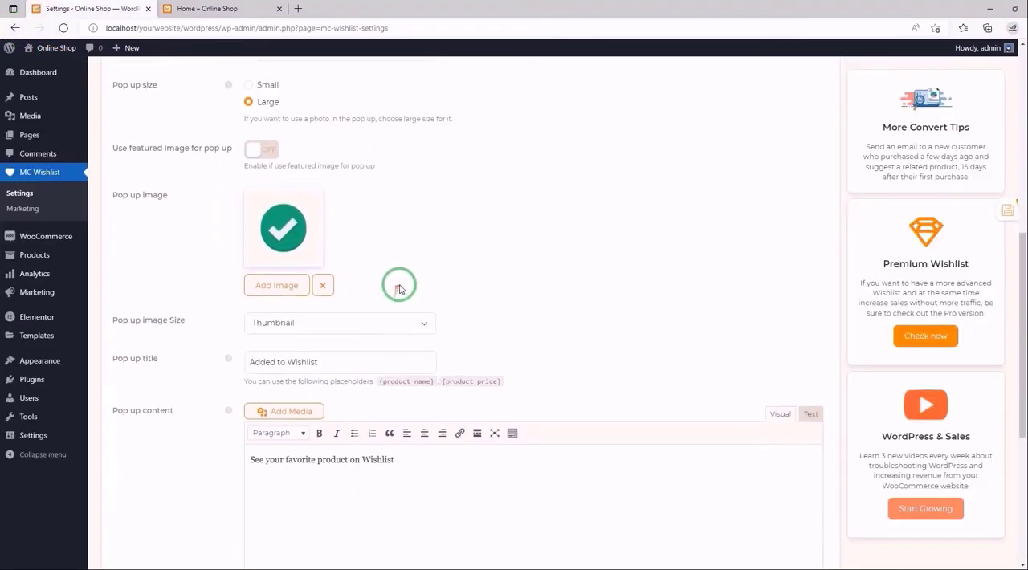
- Set the pop-up image size to Manual with a width and height of 500, and save the settings
{"action": "scroll", "coordinate": [378, 264], "scroll_direction": "down", "scroll_amount": 1}
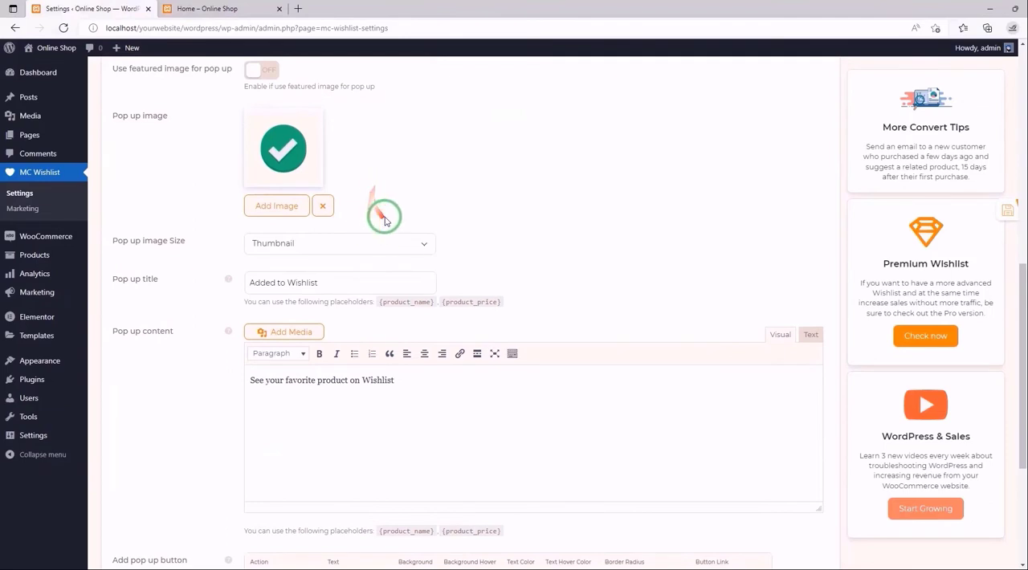
{"action": "left_click", "coordinate": [412, 243]}
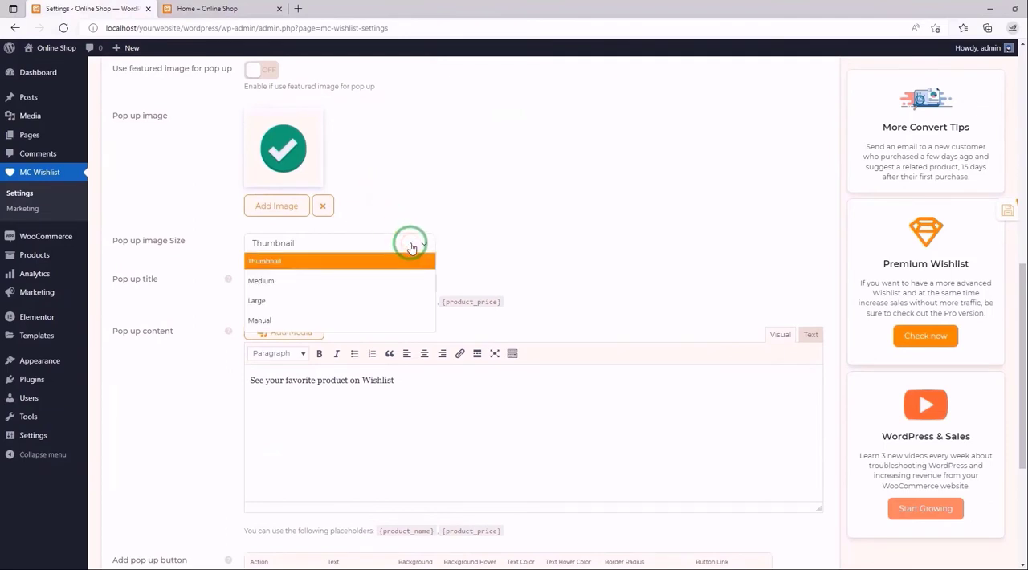
{"action": "left_click", "coordinate": [289, 320]}
{"action": "left_click", "coordinate": [271, 306]}
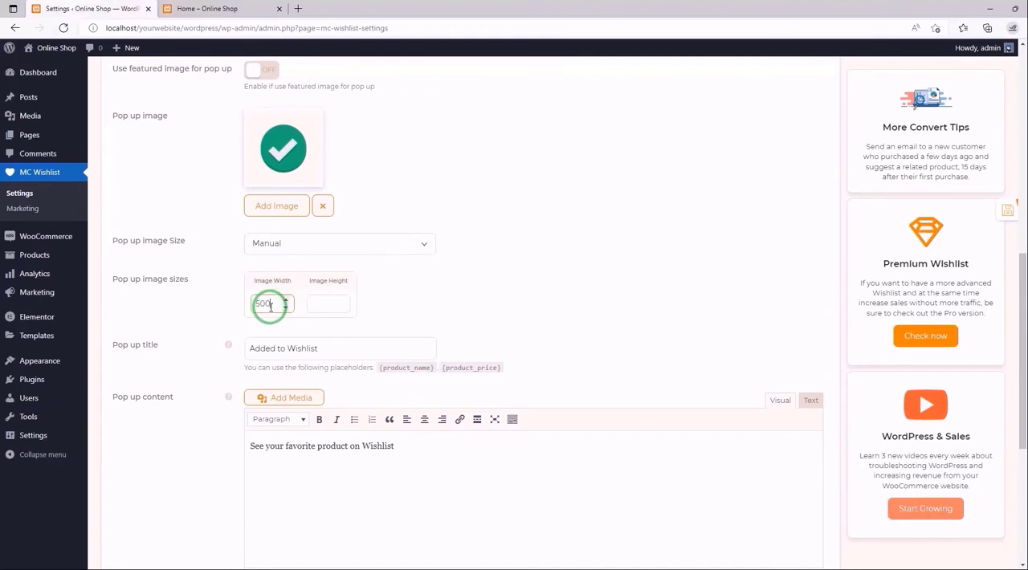
{"action": "type", "text": "500"}
{"action": "left_click", "coordinate": [317, 304]}
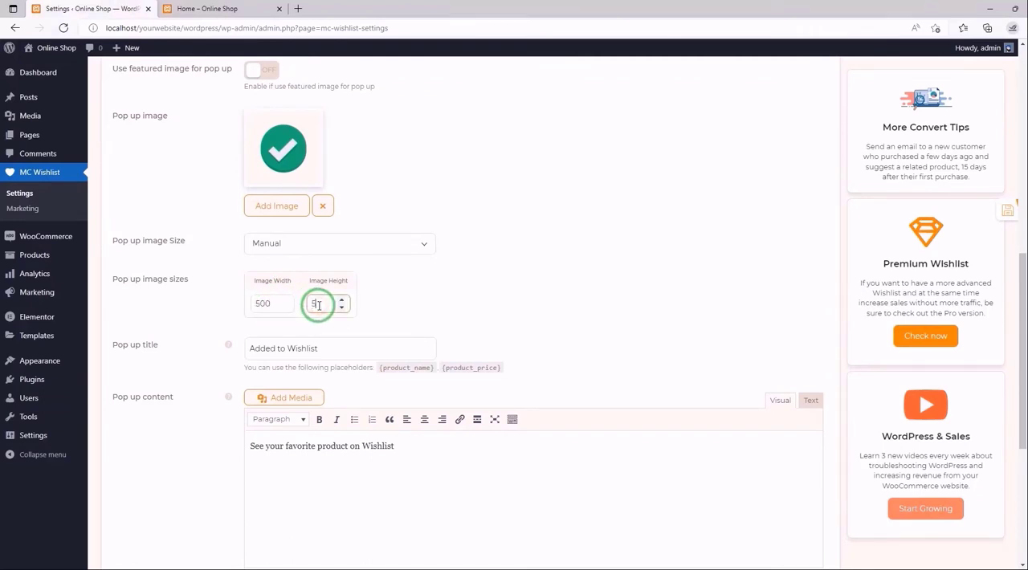
{"action": "left_click", "coordinate": [375, 291]}
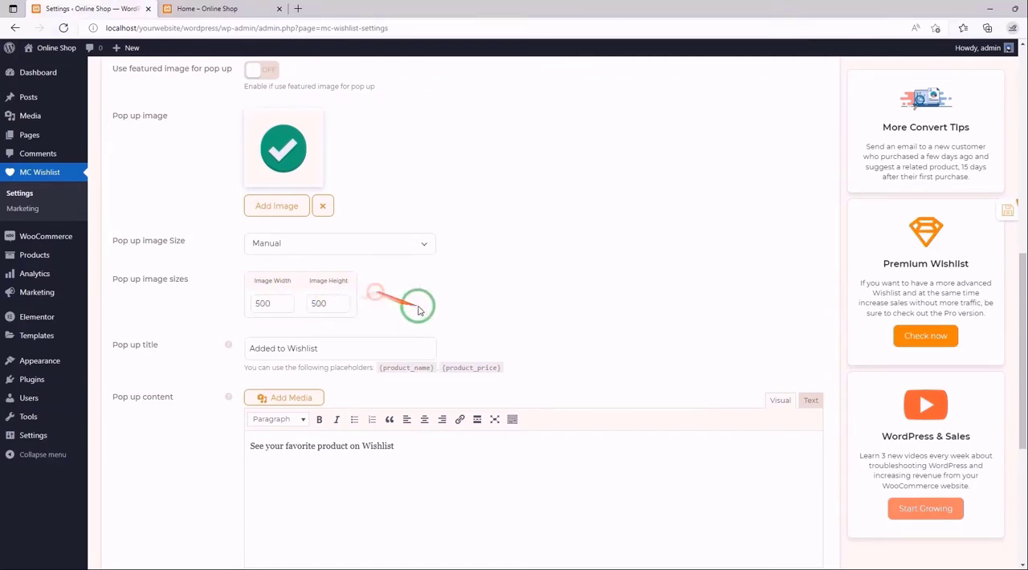
{"action": "left_click", "coordinate": [983, 210]}
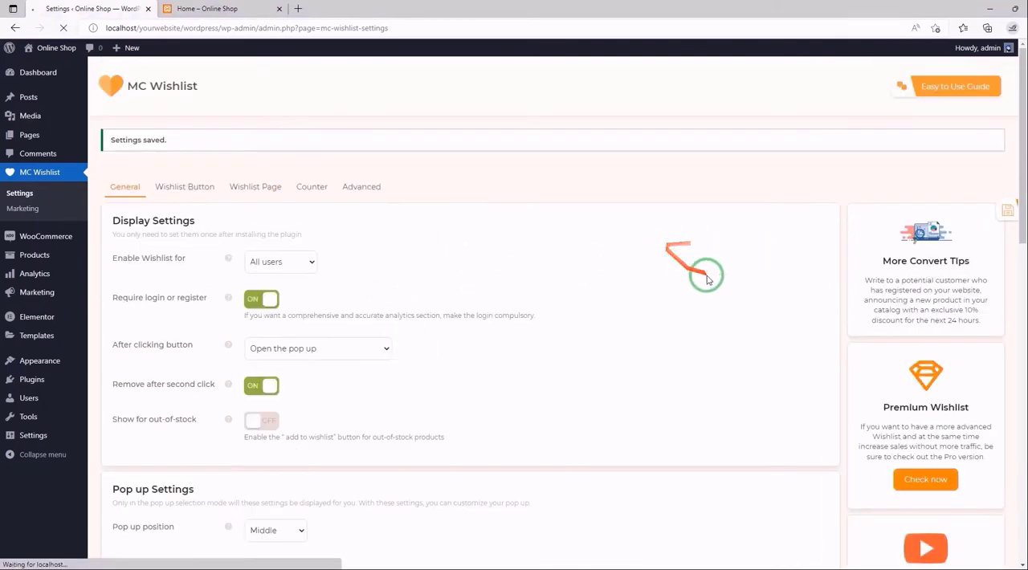
- Test the manual image size on the reloaded home page by removing and re-adding the Green Hoodie to the wishlist, and close the pop-up
{"action": "left_click", "coordinate": [227, 8]}
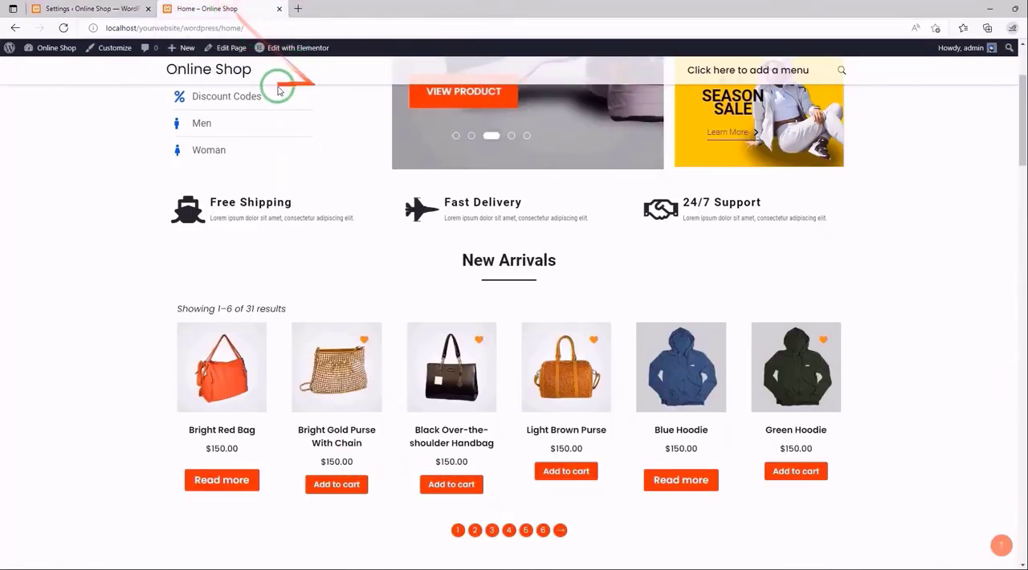
{"action": "left_click", "coordinate": [63, 29]}
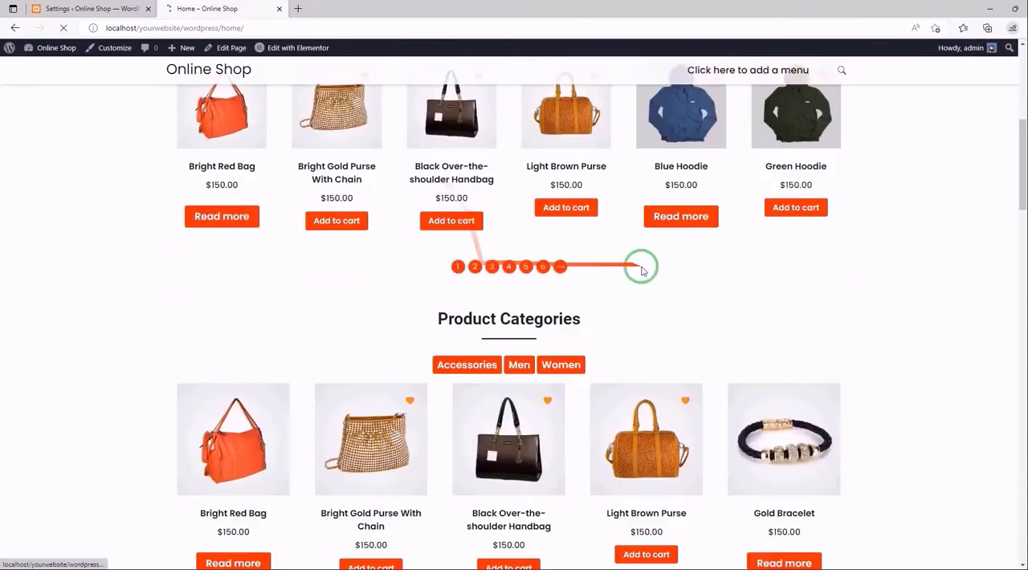
{"action": "left_click", "coordinate": [822, 343]}
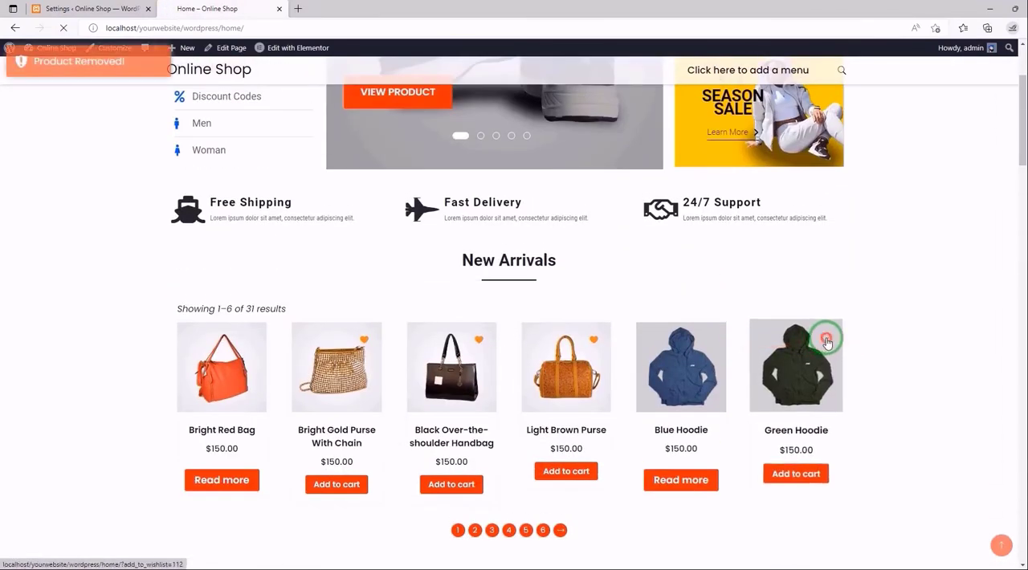
{"action": "left_click", "coordinate": [826, 342]}
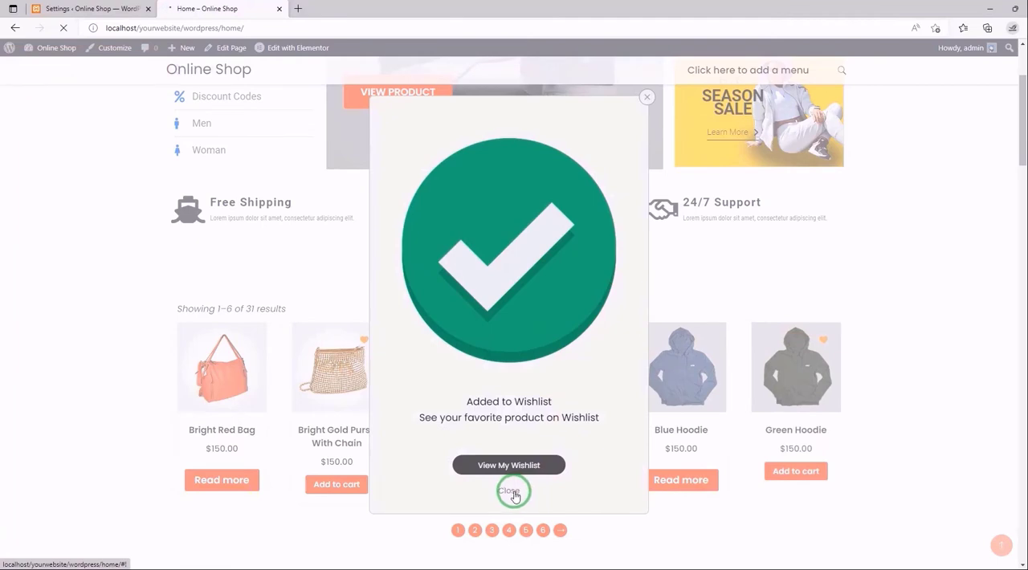
{"action": "left_click", "coordinate": [513, 493]}
- Back in the plugin's Pop up Settings, set the pop-up image size to Medium and enable the featured image for the pop-up
{"action": "left_click", "coordinate": [65, 8]}
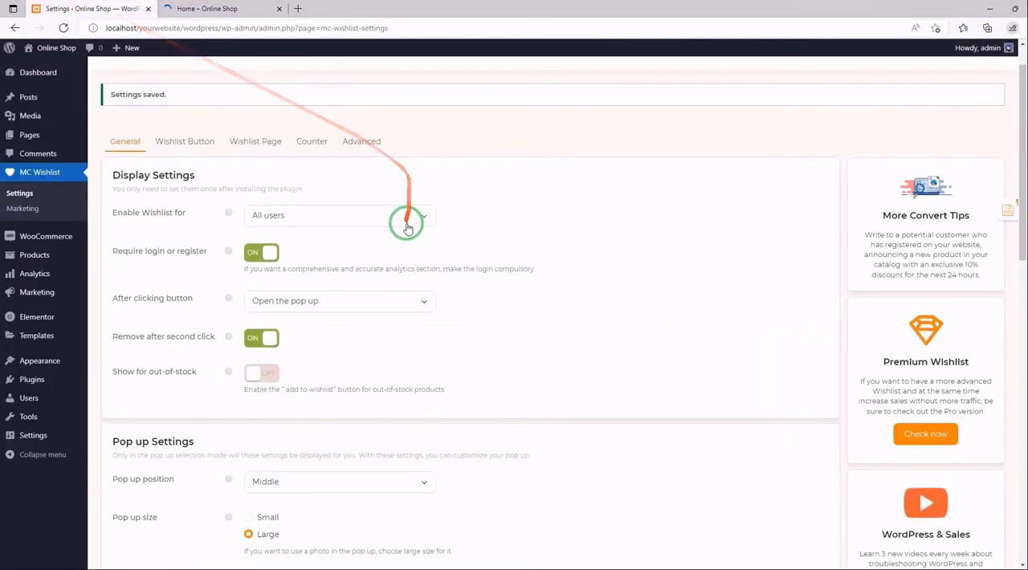
{"action": "scroll", "coordinate": [407, 227], "scroll_direction": "down", "scroll_amount": 5}
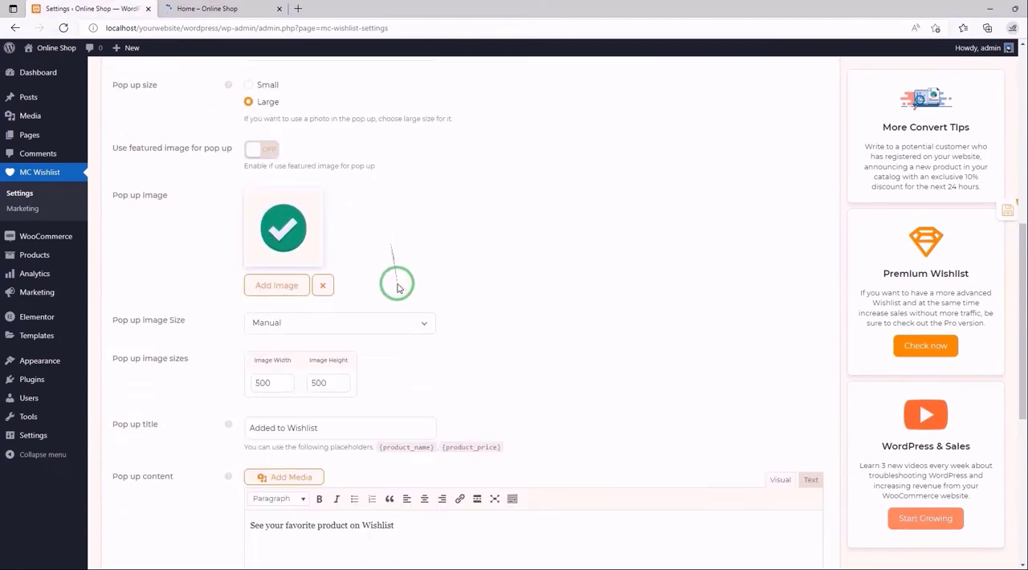
{"action": "left_click", "coordinate": [380, 325]}
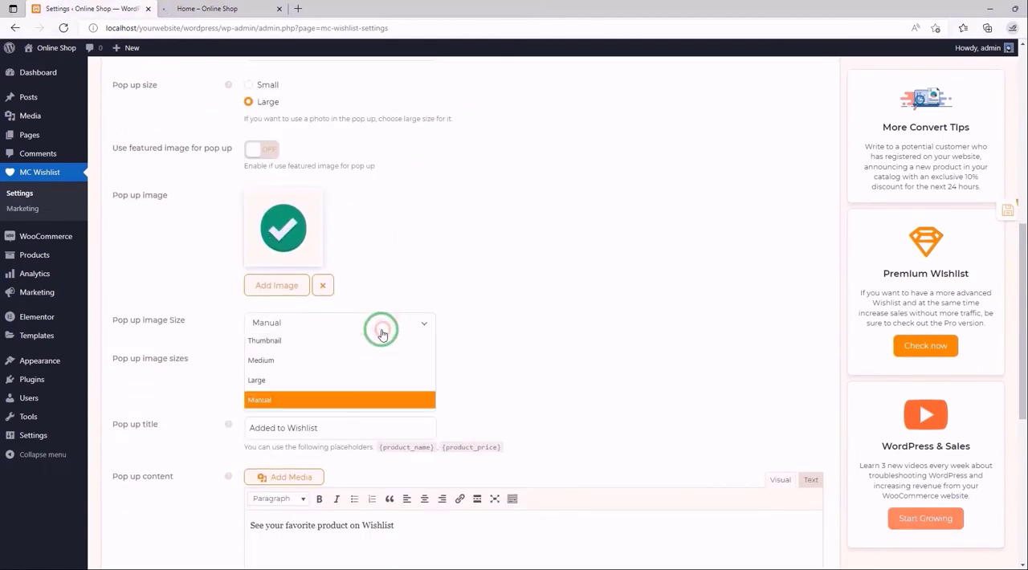
{"action": "left_click", "coordinate": [298, 361]}
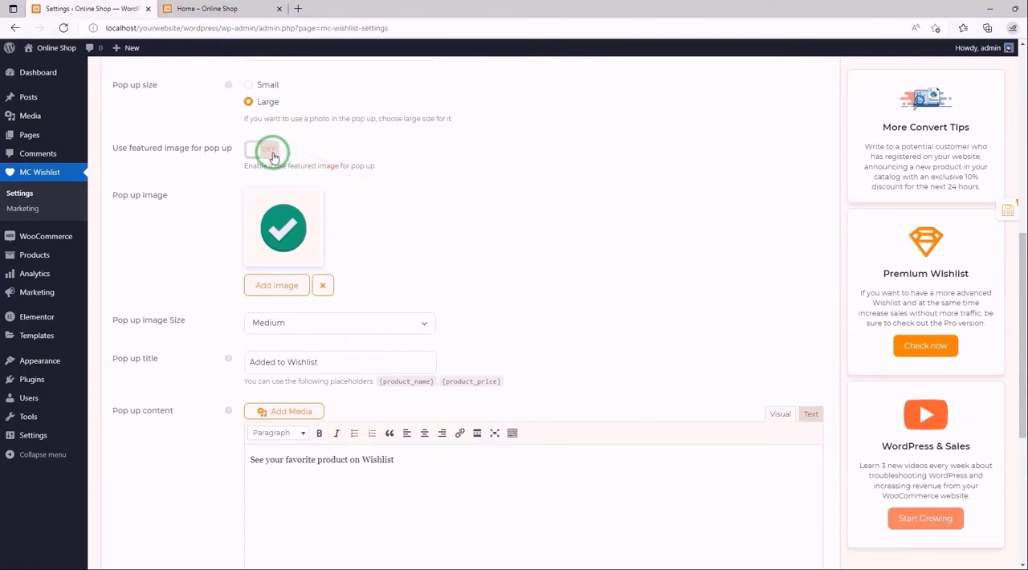
{"action": "left_click", "coordinate": [272, 150]}
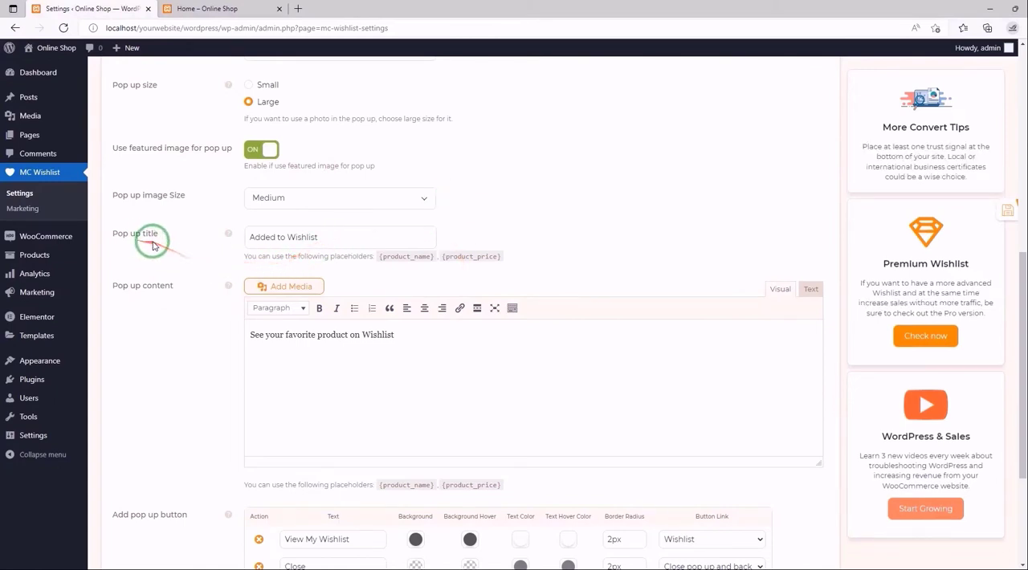
- Replace the pop-up title with "Product added!"
{"action": "mouse_move", "coordinate": [228, 235]}
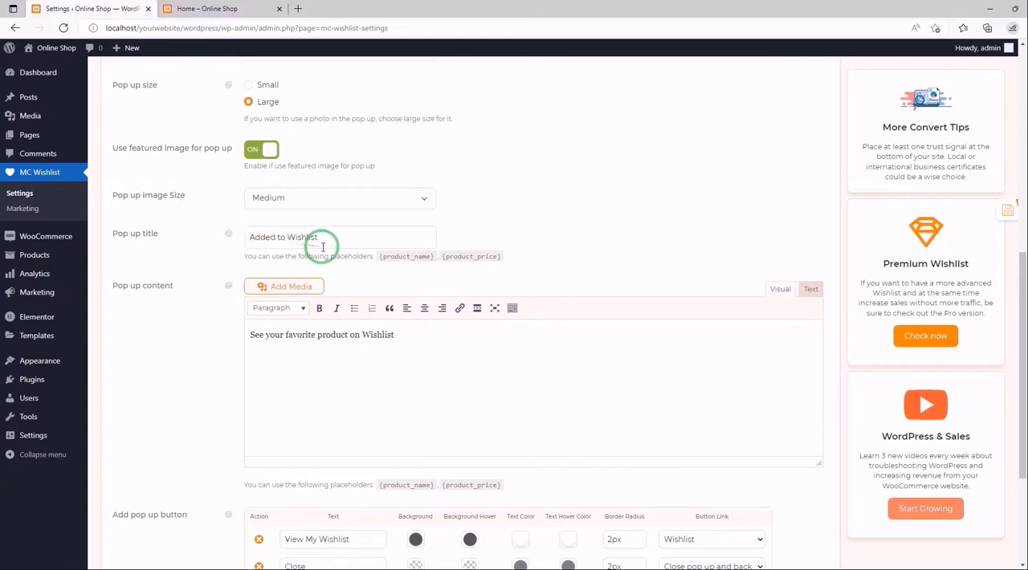
{"action": "left_click_drag", "start_coordinate": [327, 243], "coordinate": [247, 238]}
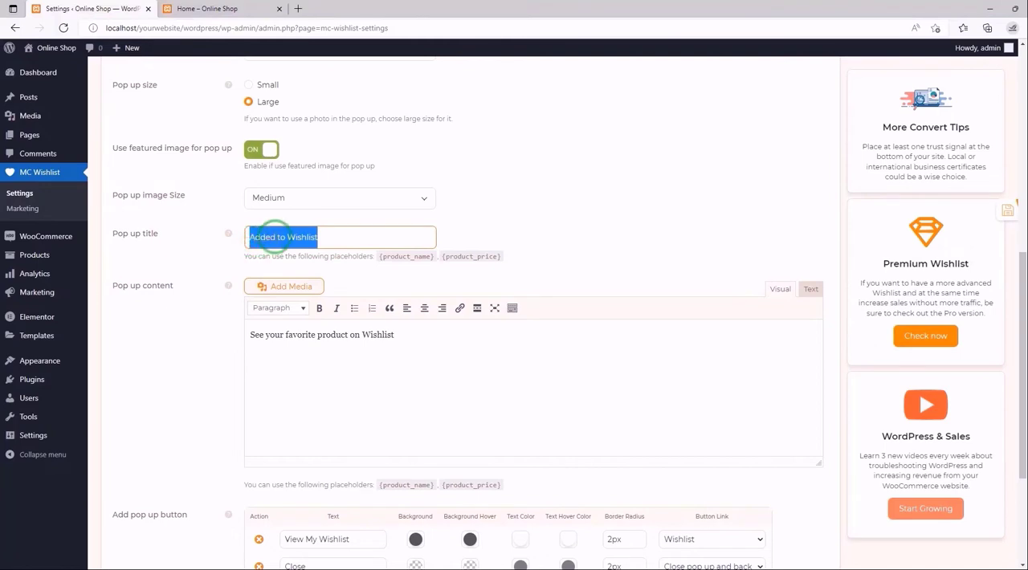
{"action": "type", "text": "Product added!"}
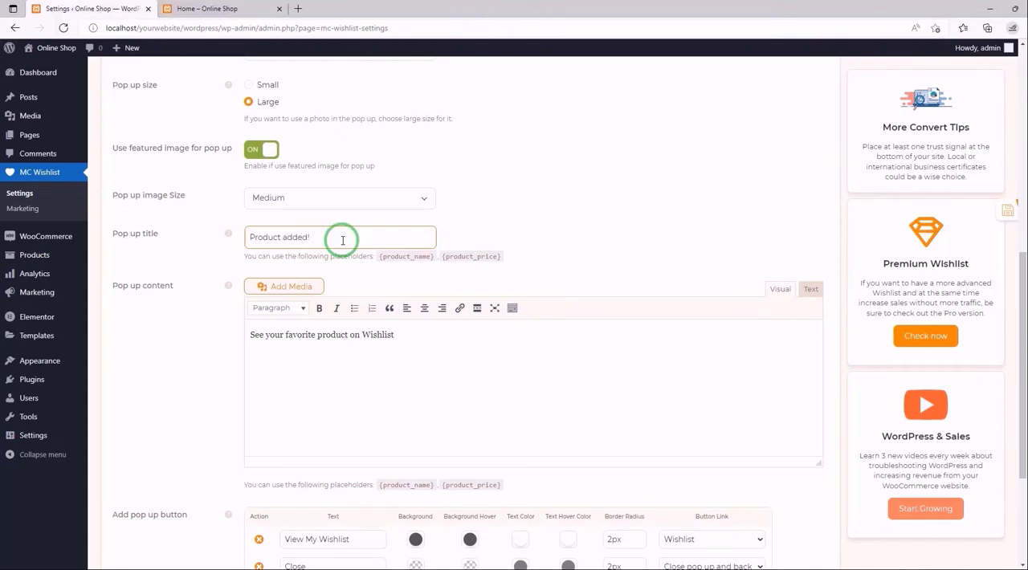
- Replace the pop-up content with "Go to wishlist to see your favorite items" and save the settings
{"action": "scroll", "coordinate": [509, 260], "scroll_direction": "down", "scroll_amount": 2}
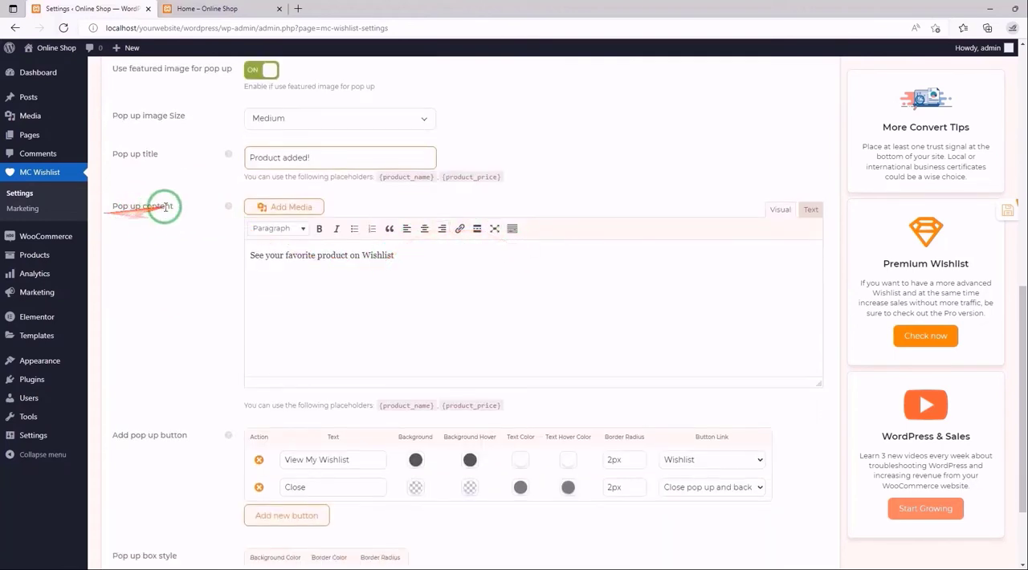
{"action": "mouse_move", "coordinate": [231, 210]}
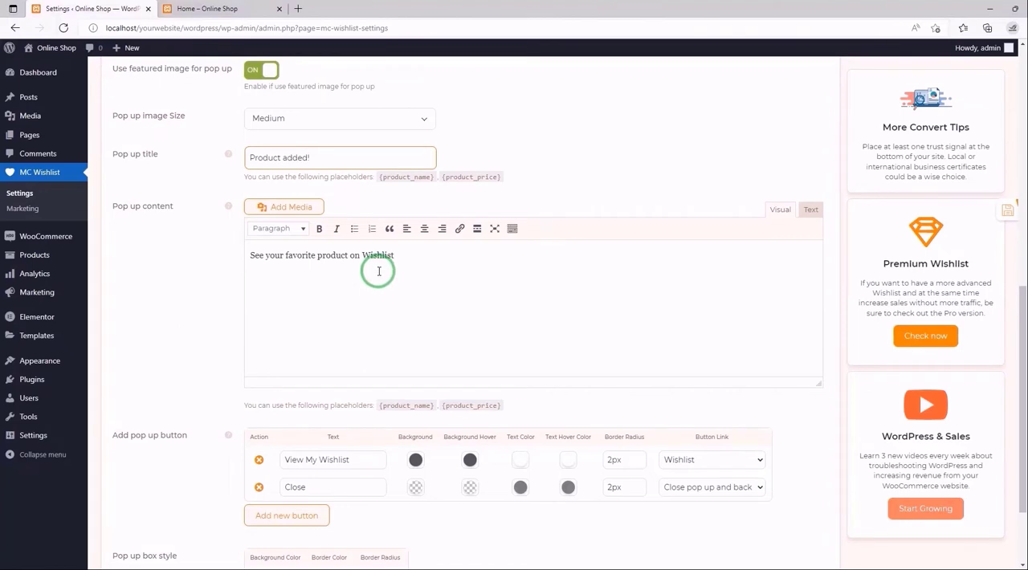
{"action": "left_click_drag", "start_coordinate": [394, 255], "coordinate": [250, 261]}
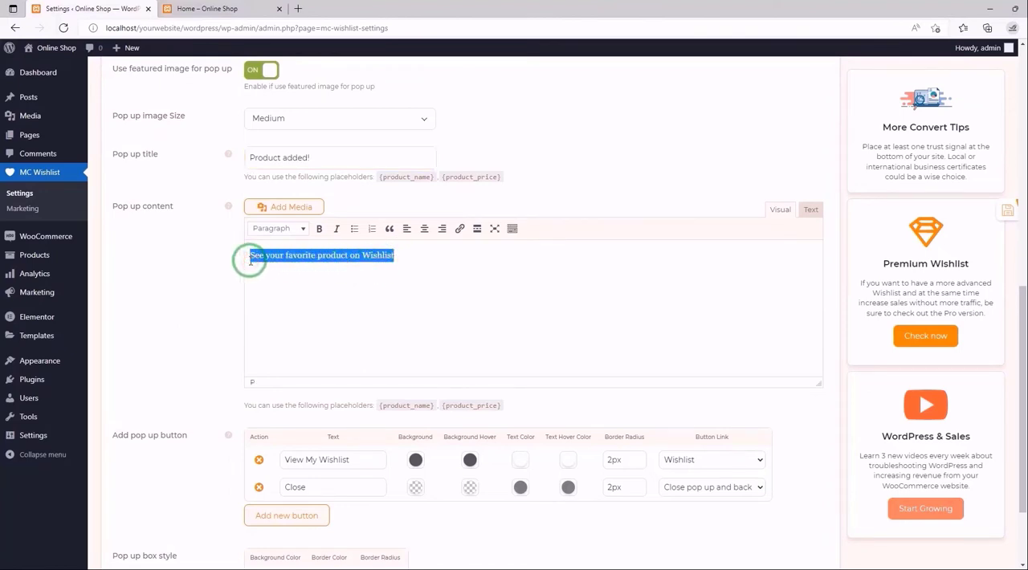
{"action": "type", "text": "Go to wishlist to s"}
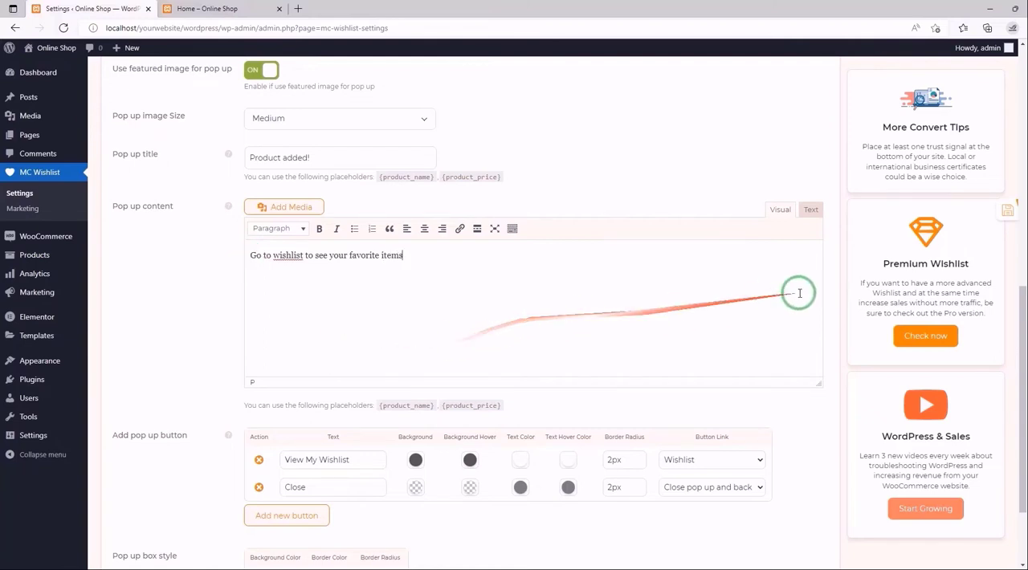
{"action": "left_click", "coordinate": [995, 212]}
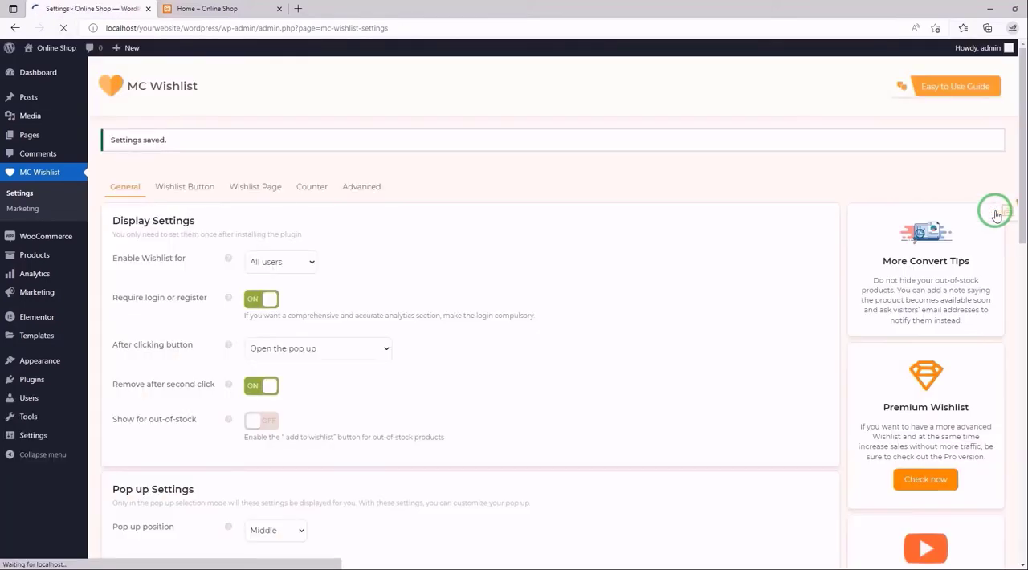
- Check the pop-up's title and content on the reloaded home page by adding the Green Hoodie to the wishlist, and close the pop-up
{"action": "left_click", "coordinate": [241, 8]}
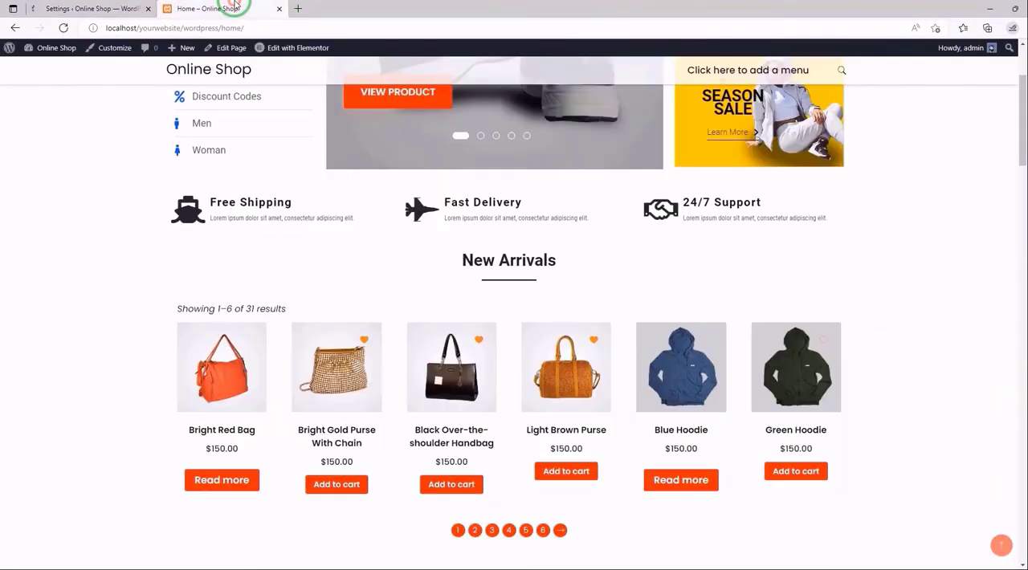
{"action": "left_click", "coordinate": [63, 28]}
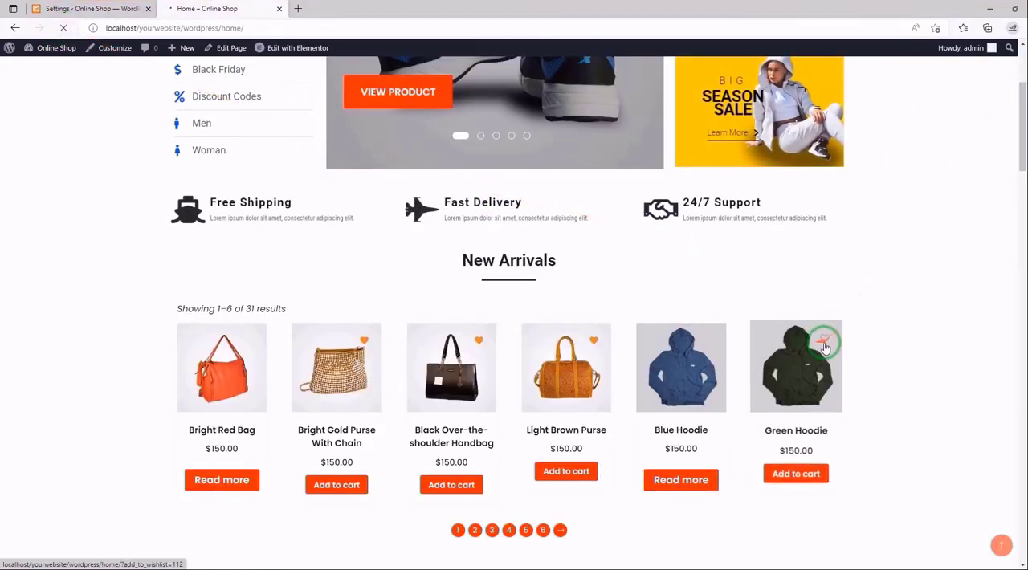
{"action": "left_click", "coordinate": [825, 345]}
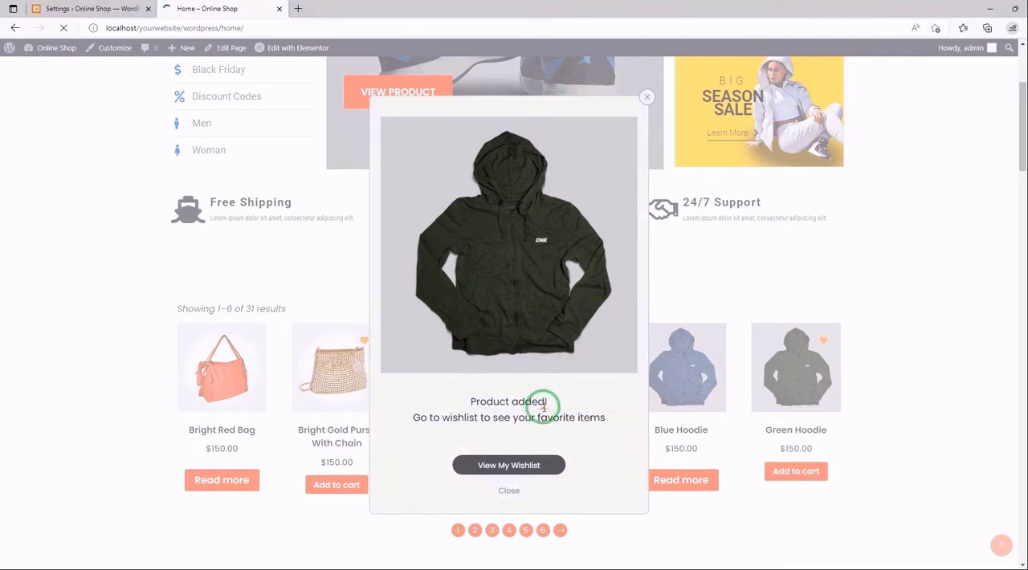
{"action": "double_click", "coordinate": [474, 401]}
{"action": "left_click_drag", "start_coordinate": [524, 400], "coordinate": [550, 400]}
{"action": "left_click_drag", "start_coordinate": [608, 418], "coordinate": [424, 441]}
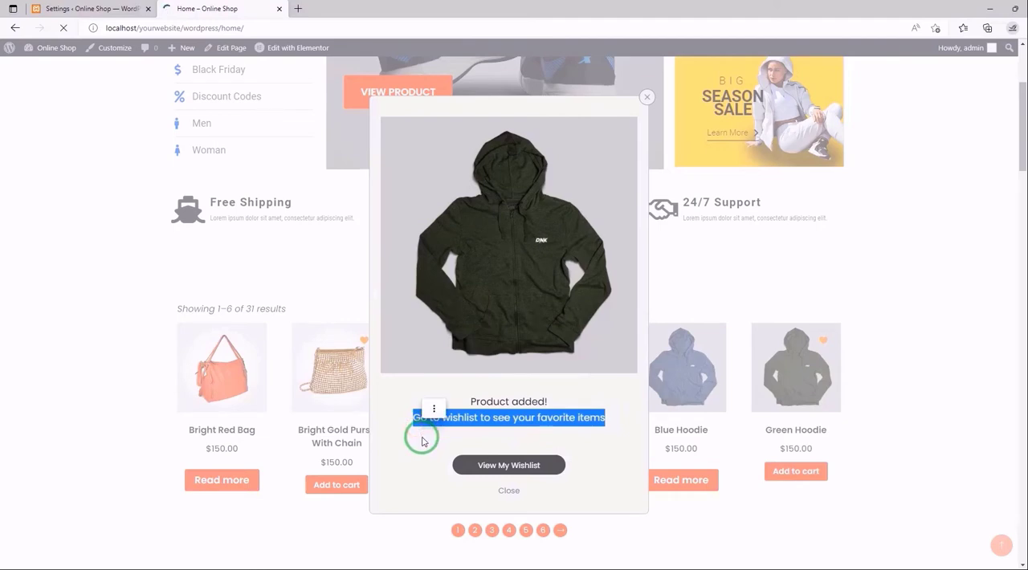
{"action": "left_click", "coordinate": [511, 491]}
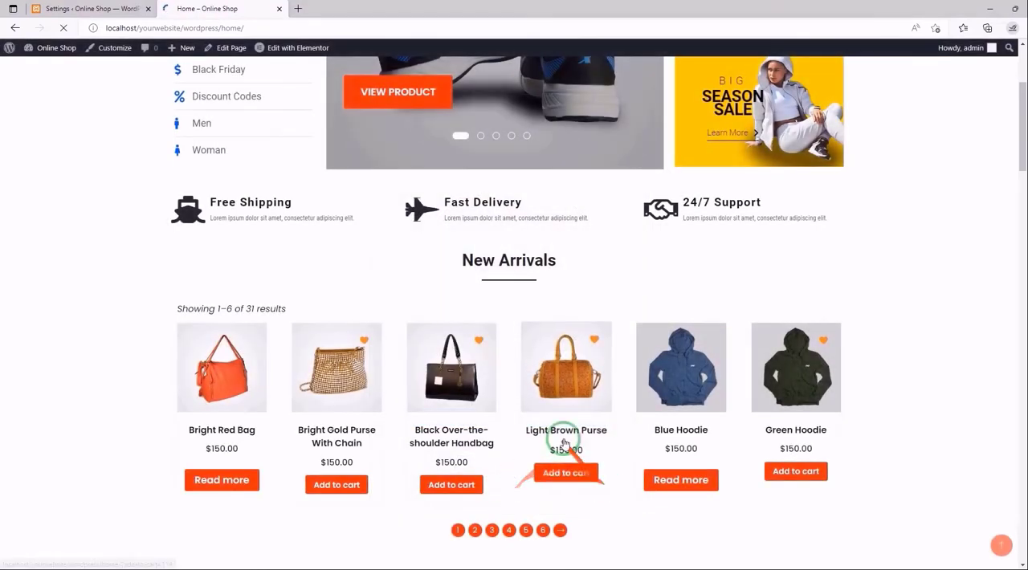
- Back in the plugin's Pop up Settings, change the text of the View My Wishlist button to "Go to Wishlist"
{"action": "left_click", "coordinate": [70, 6]}
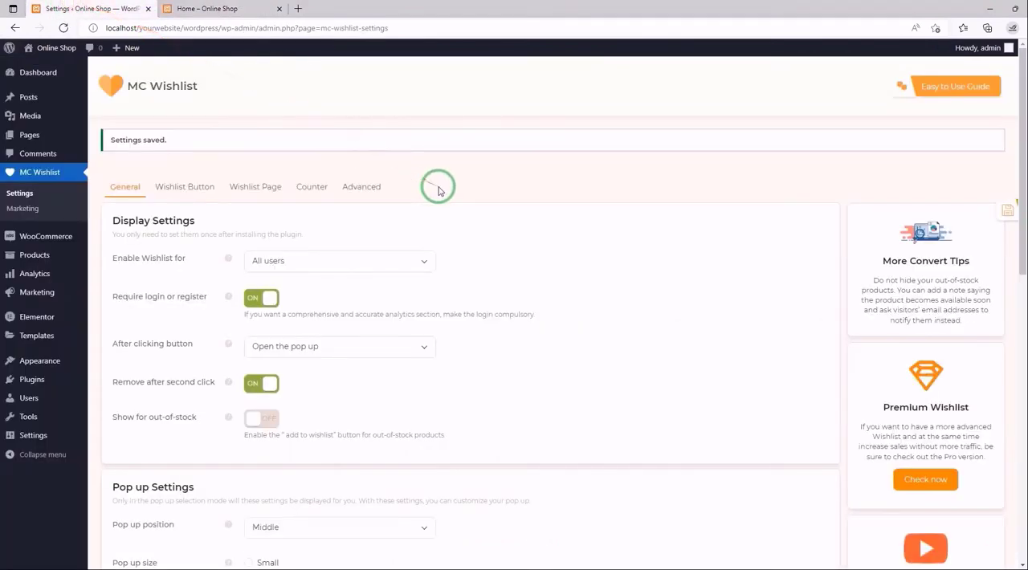
{"action": "scroll", "coordinate": [436, 187], "scroll_direction": "down", "scroll_amount": 7}
{"action": "scroll", "coordinate": [438, 190], "scroll_direction": "down", "scroll_amount": 1}
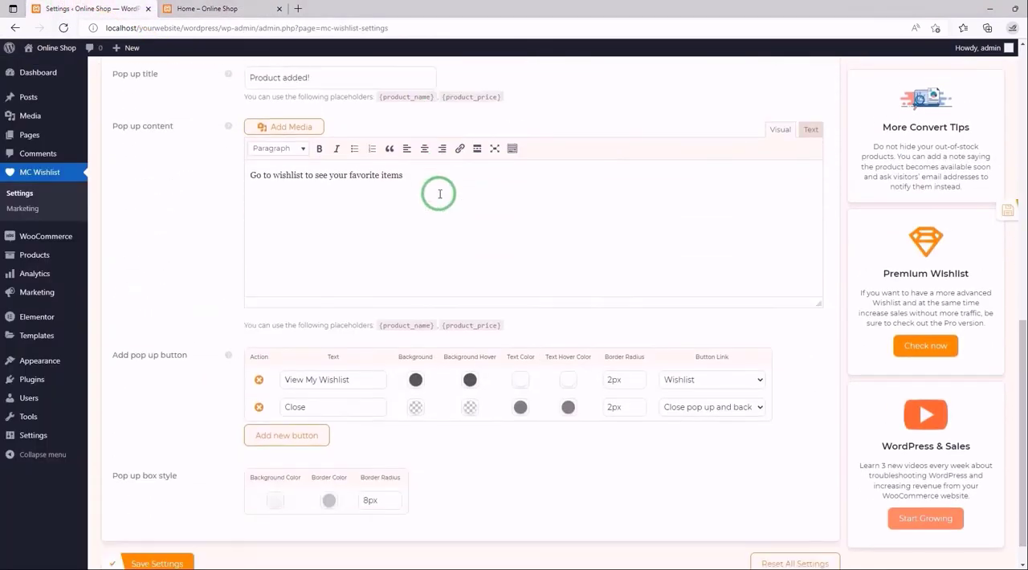
{"action": "scroll", "coordinate": [439, 194], "scroll_direction": "down", "scroll_amount": 1}
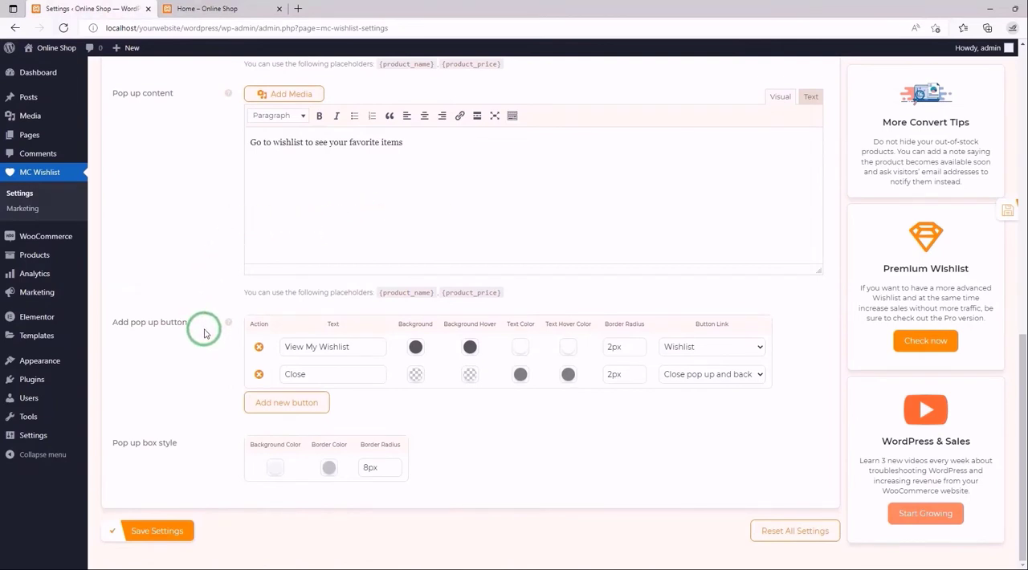
{"action": "mouse_move", "coordinate": [228, 324]}
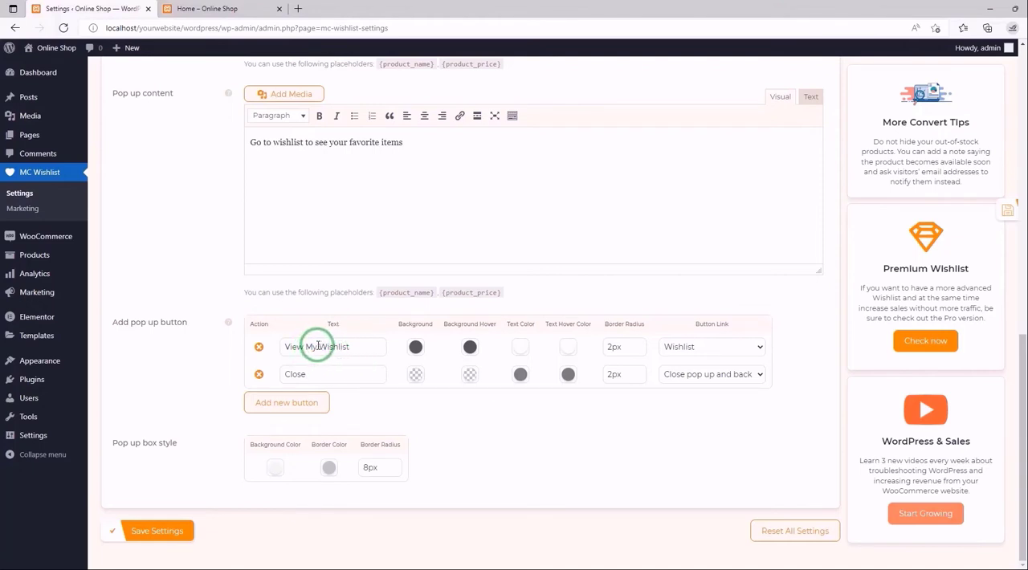
{"action": "left_click_drag", "start_coordinate": [317, 347], "coordinate": [287, 348]}
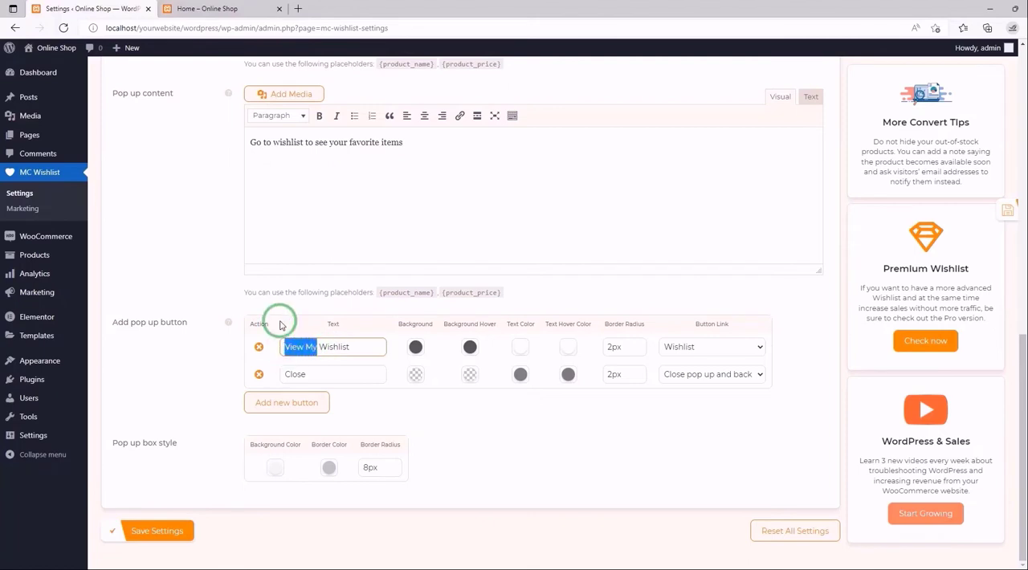
{"action": "type", "text": "C"}
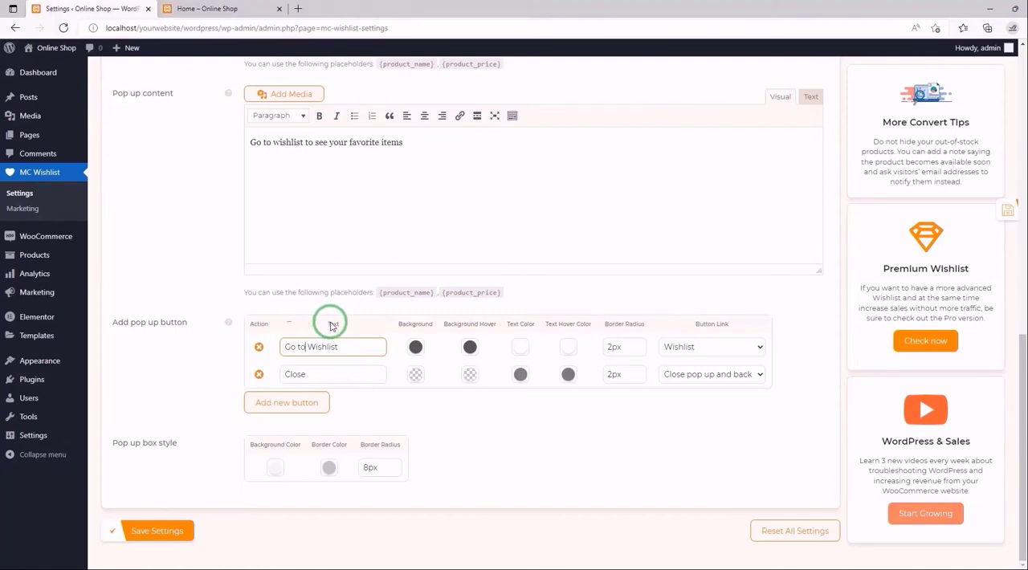
{"action": "left_click", "coordinate": [395, 353]}
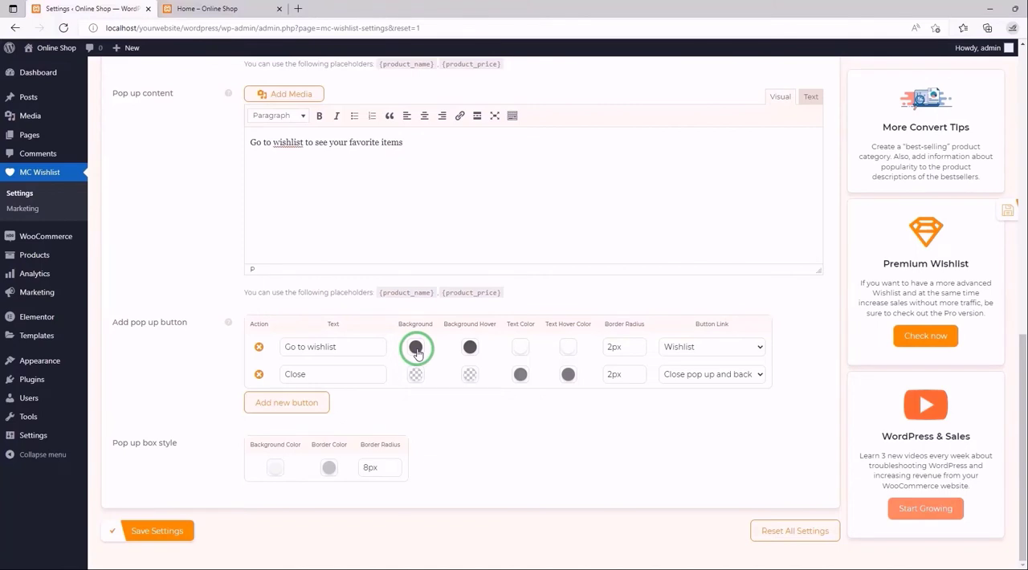
- Set the Go to wishlist button's background color to a strong orange, rgb(221,141,22)
{"action": "left_click", "coordinate": [415, 347]}
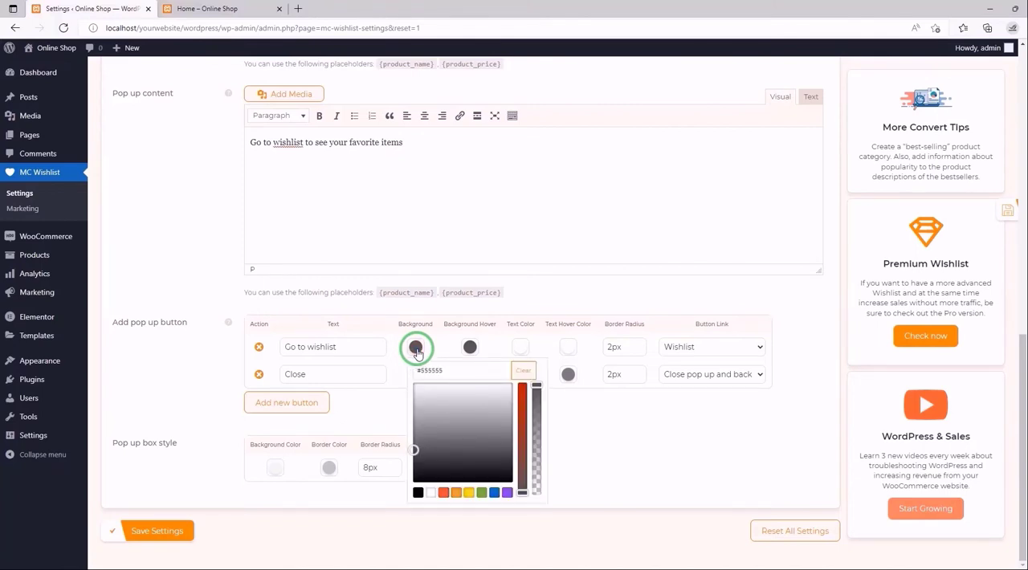
{"action": "left_click", "coordinate": [412, 449]}
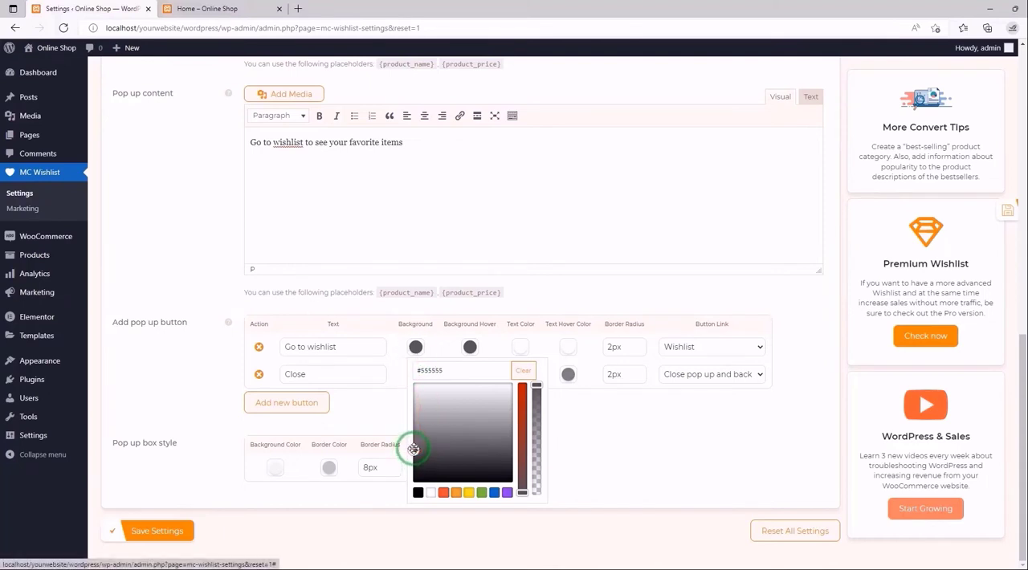
{"action": "left_click", "coordinate": [456, 493]}
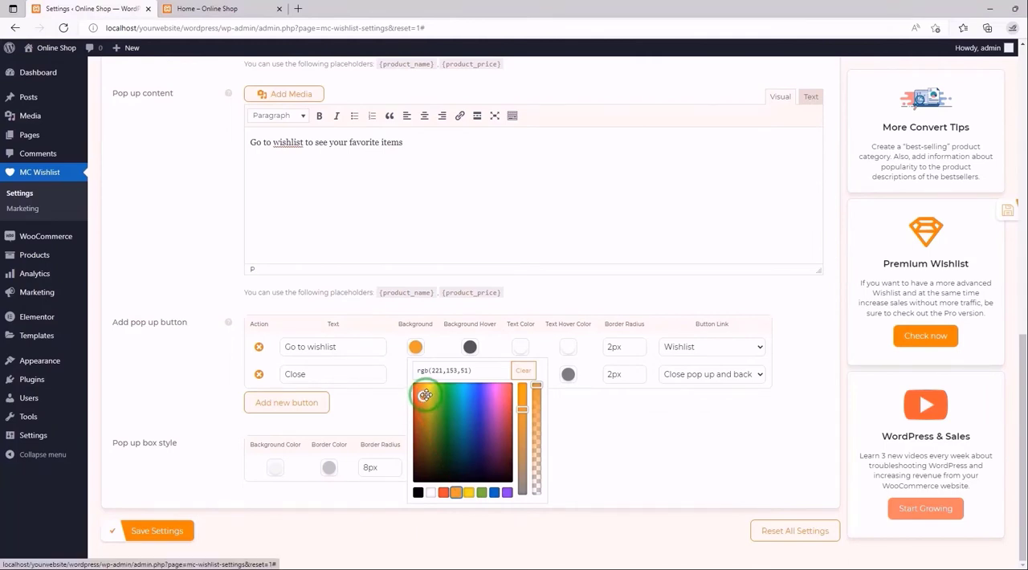
{"action": "mouse_move", "coordinate": [522, 408]}
{"action": "left_mouse_down"}
{"action": "mouse_move", "coordinate": [521, 385]}
{"action": "mouse_move", "coordinate": [523, 422]}
{"action": "mouse_move", "coordinate": [521, 391]}
{"action": "left_mouse_up"}
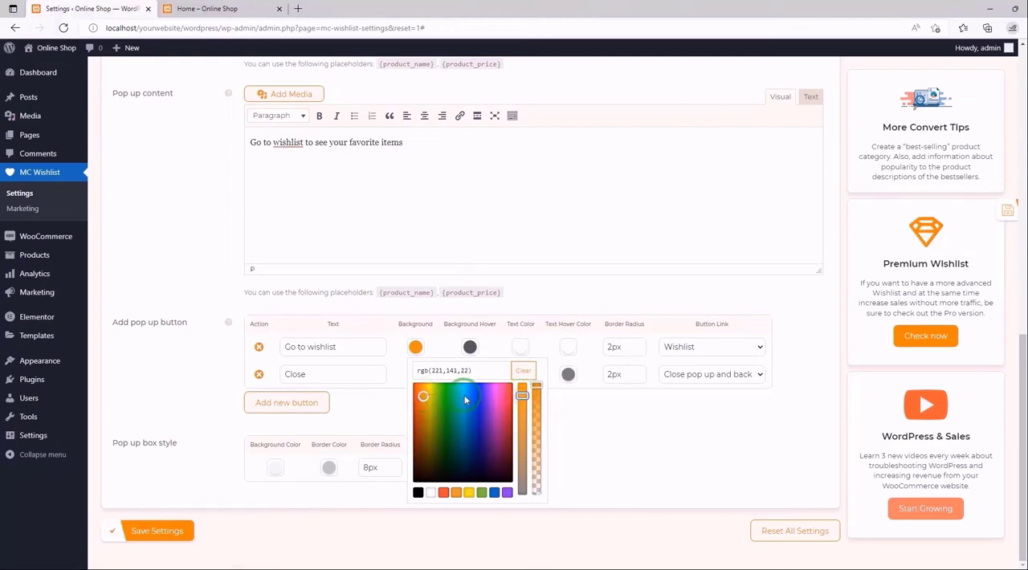
{"action": "left_click", "coordinate": [470, 347]}
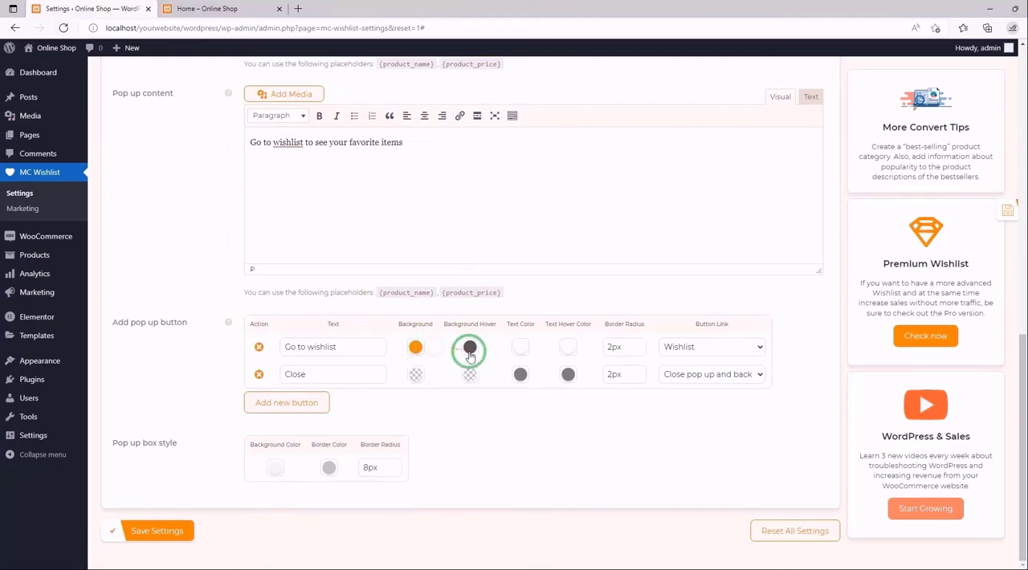
- Set the Go to wishlist button's hover background to a pale orange, rgb(221,190,128)
{"action": "left_click", "coordinate": [471, 350]}
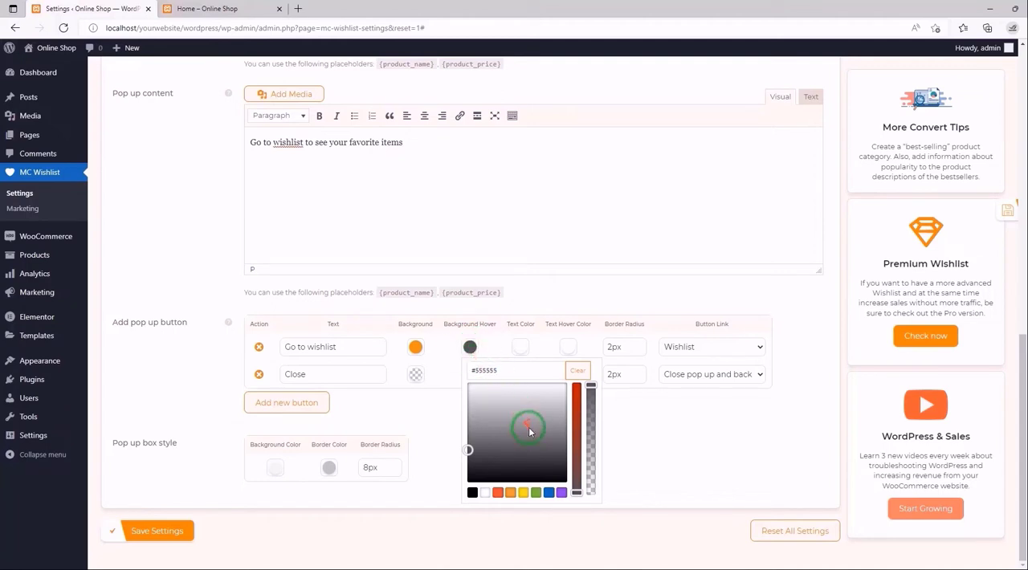
{"action": "left_click", "coordinate": [510, 493]}
{"action": "left_click_drag", "start_coordinate": [576, 408], "coordinate": [576, 449]}
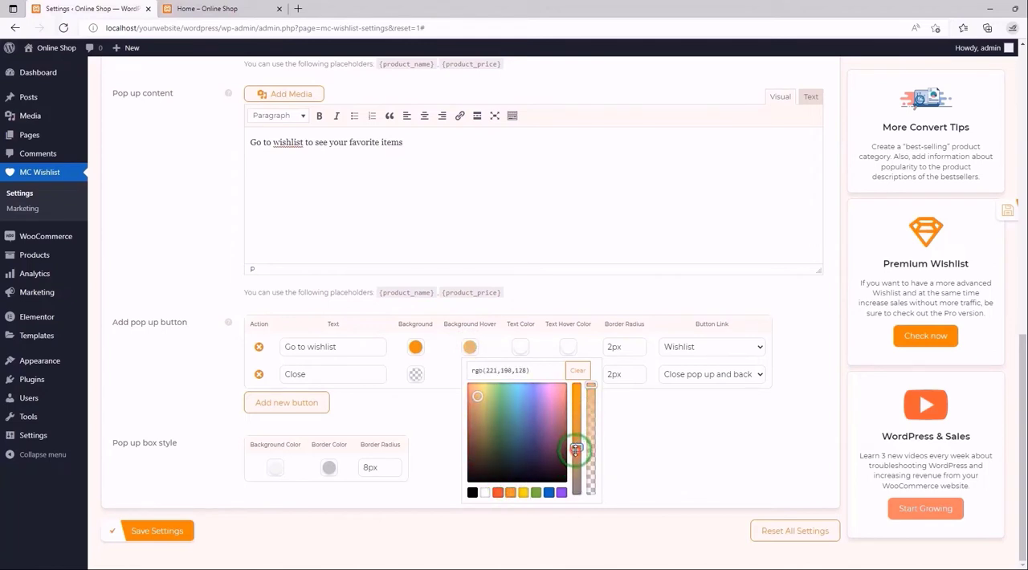
{"action": "left_click", "coordinate": [486, 352]}
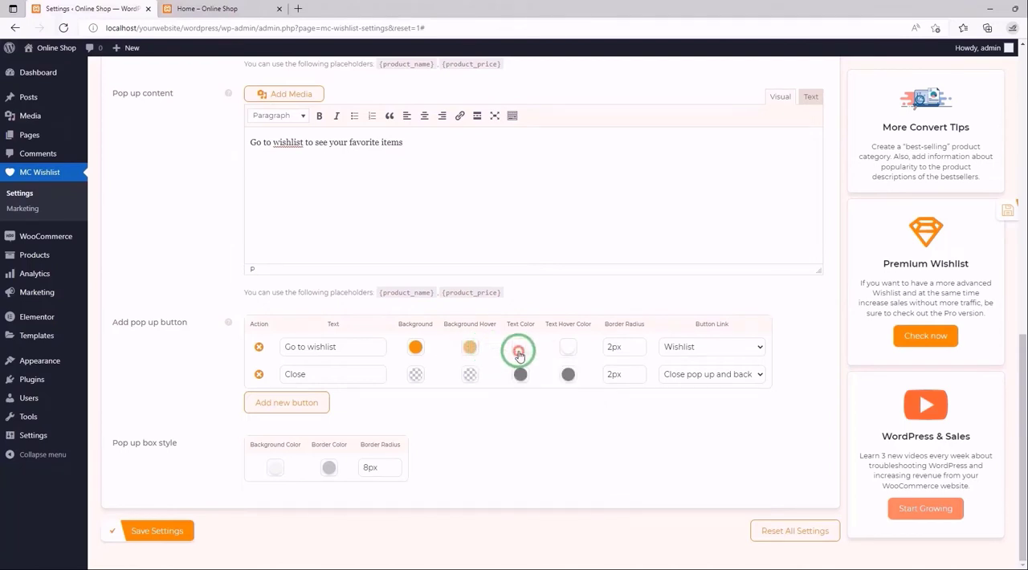
- Set the Go to wishlist button's text color and text hover color to black, and save the settings
{"action": "left_click", "coordinate": [519, 354]}
{"action": "left_click", "coordinate": [522, 492]}
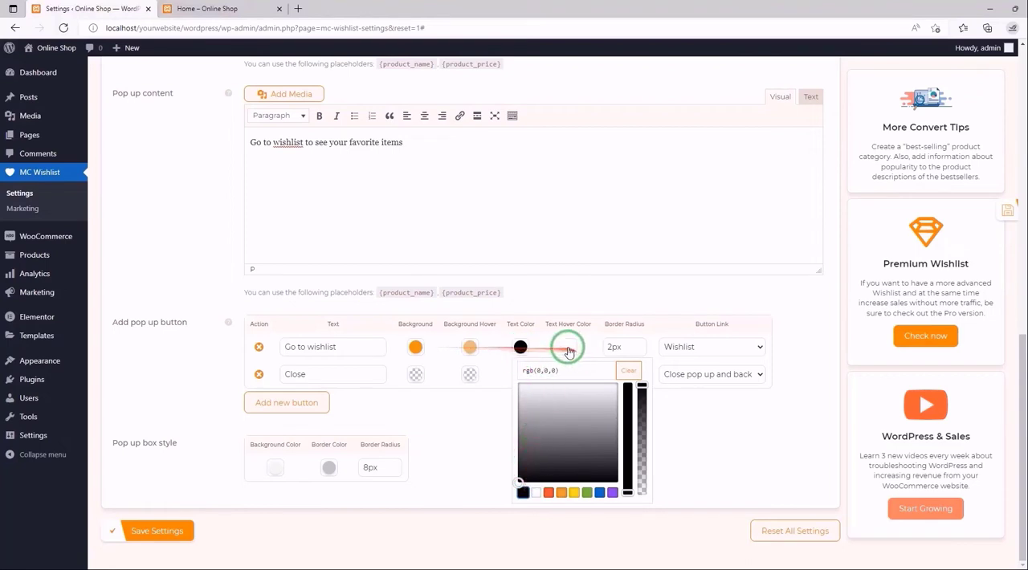
{"action": "left_click", "coordinate": [568, 348]}
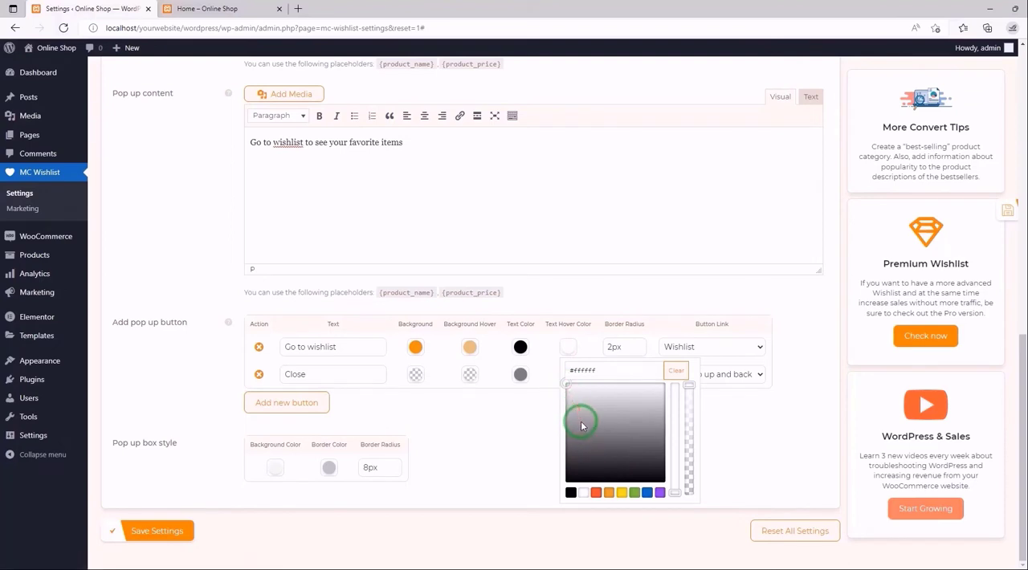
{"action": "left_click", "coordinate": [571, 492]}
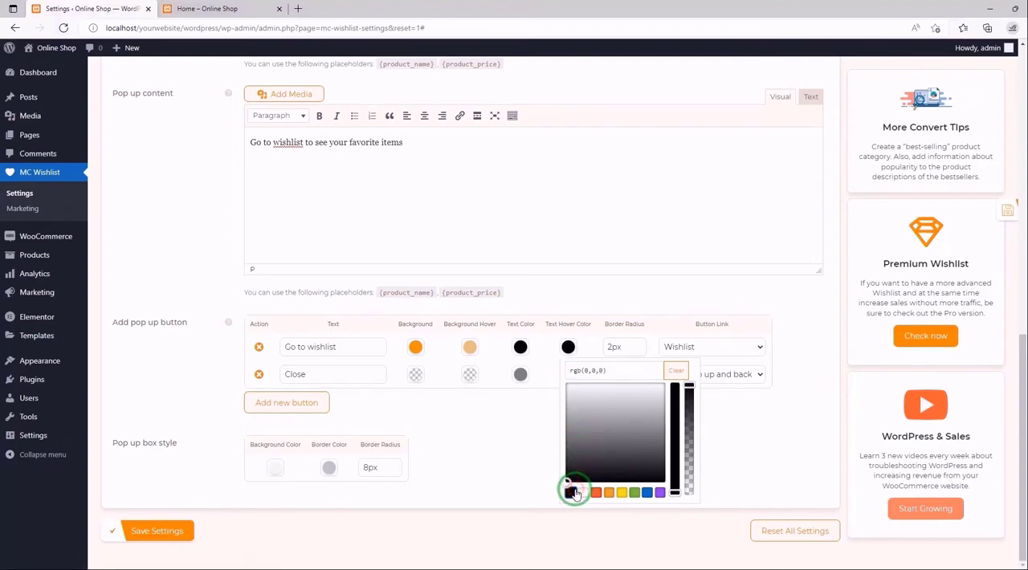
{"action": "left_click", "coordinate": [585, 350]}
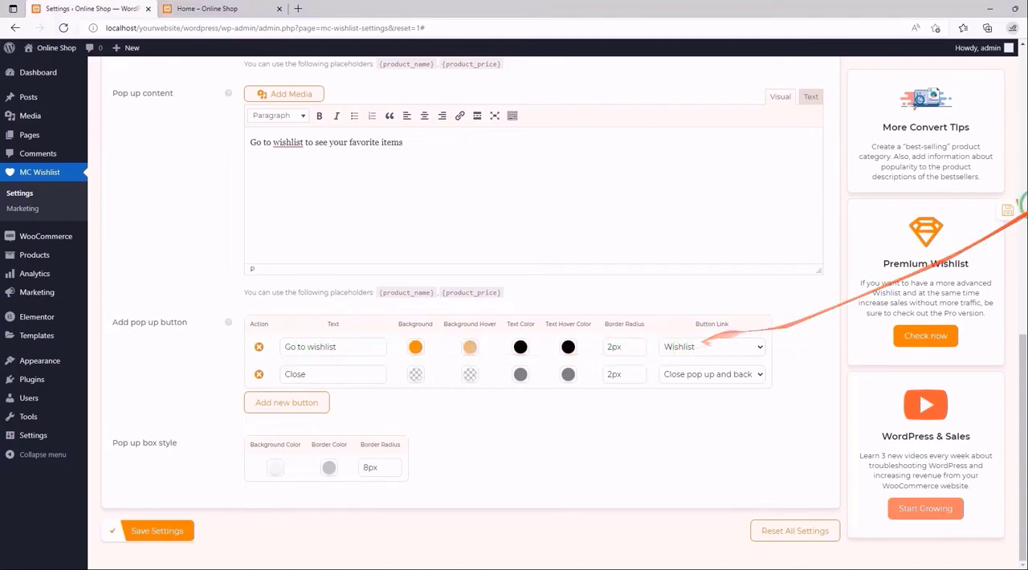
{"action": "left_click", "coordinate": [974, 210]}
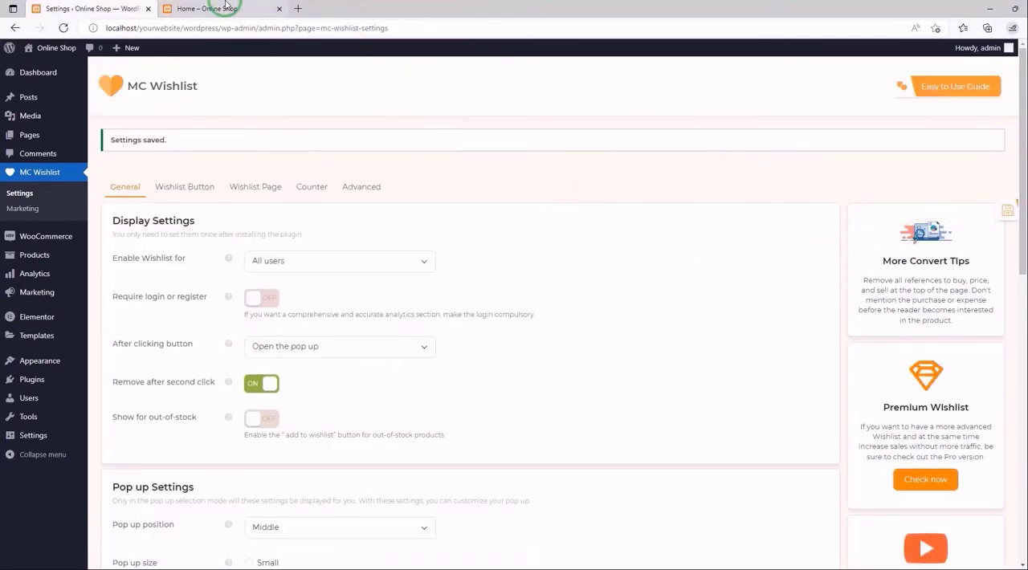
- Check the restyled pop-up button on the reloaded home page by adding the Black Over-the-shoulder Handbag to the wishlist, and close the pop-up
{"action": "left_click", "coordinate": [183, 9]}
{"action": "left_click", "coordinate": [63, 28]}
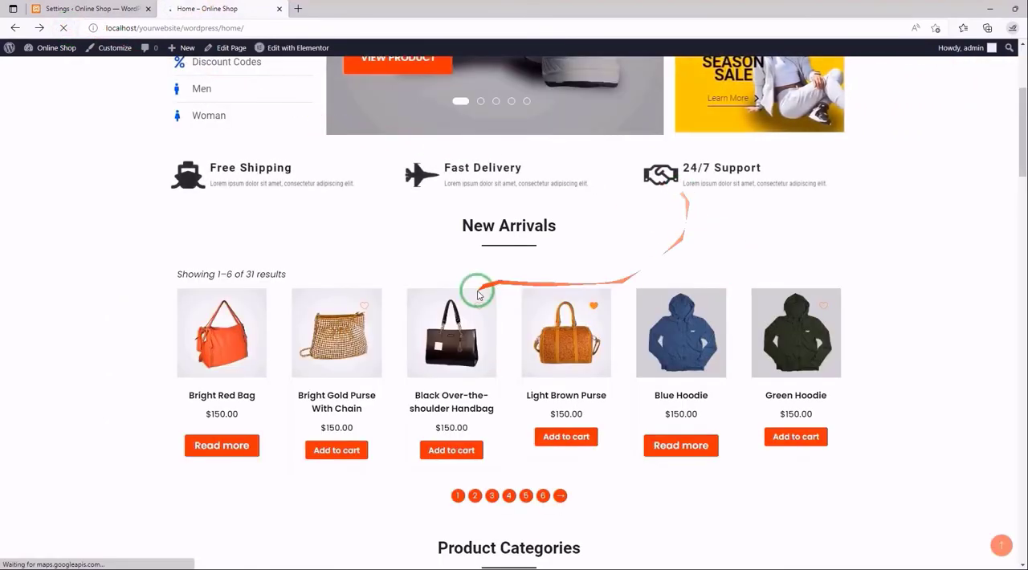
{"action": "left_click", "coordinate": [481, 304]}
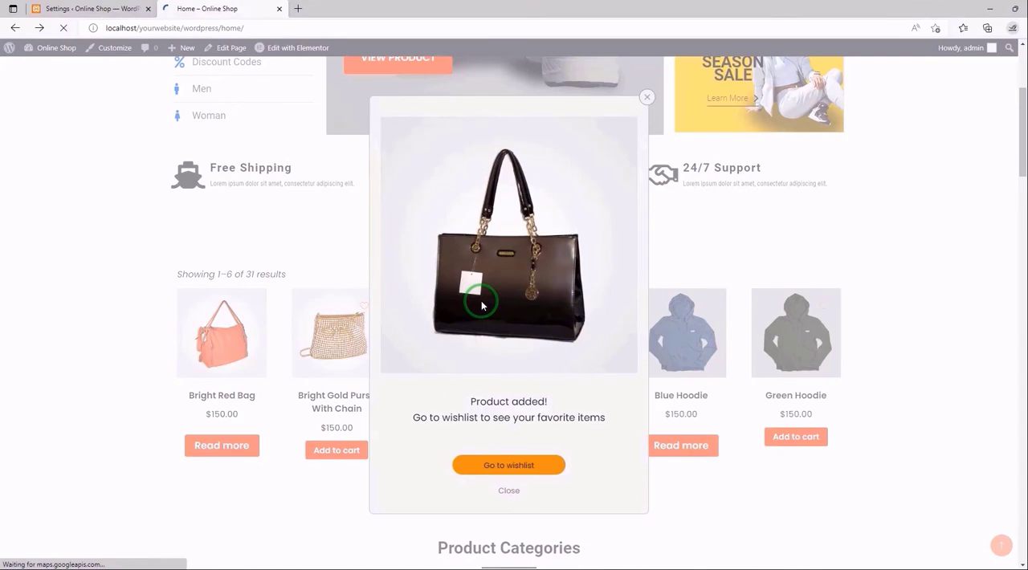
{"action": "left_click", "coordinate": [512, 468]}
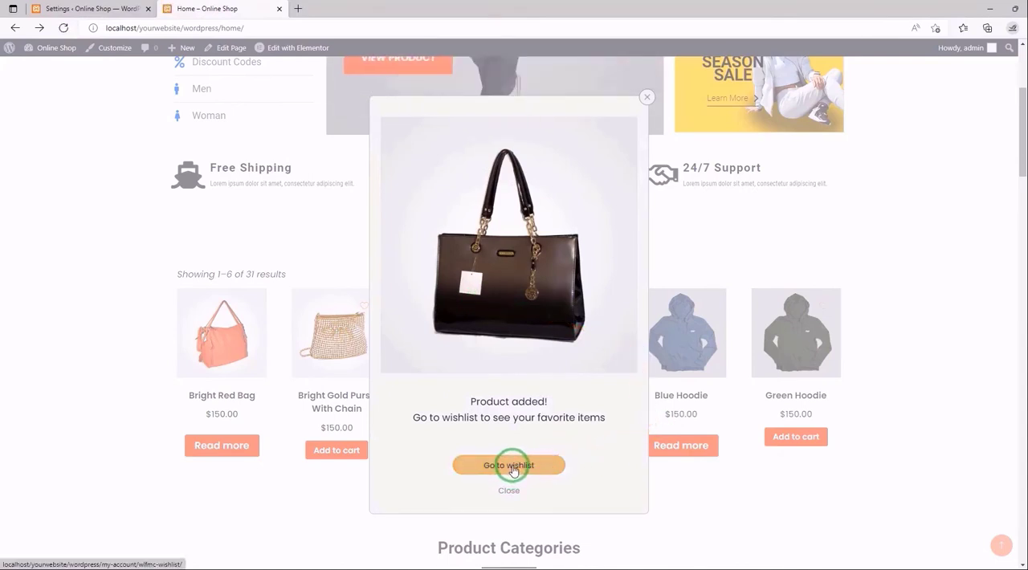
{"action": "left_click", "coordinate": [510, 493]}
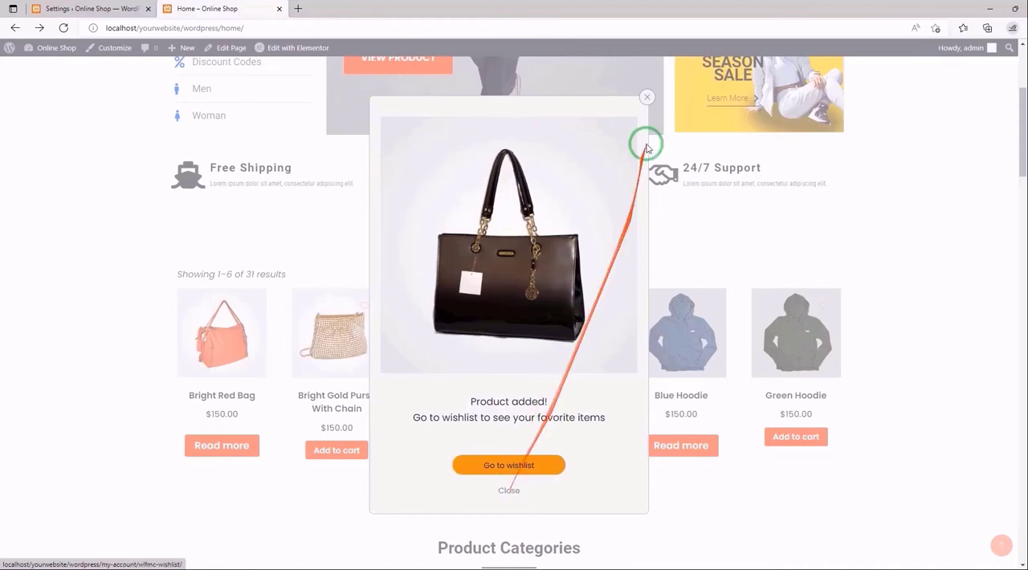
{"action": "left_click", "coordinate": [646, 97]}
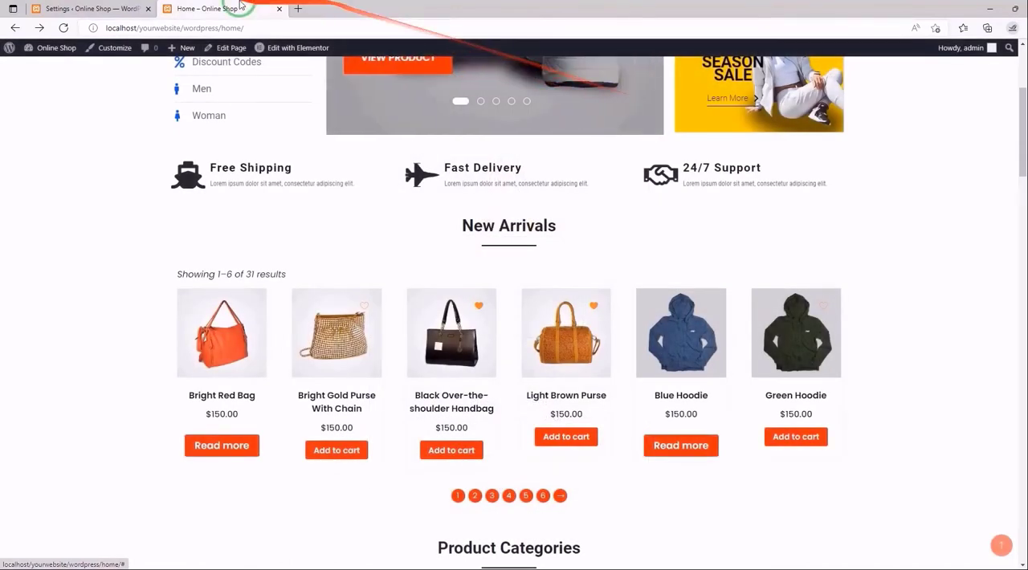
- Back in the plugin's Pop up Settings, lighten the Go to wishlist button's background to rgb(221,165,82)
{"action": "left_click", "coordinate": [120, 9]}
{"action": "scroll", "coordinate": [527, 333], "scroll_direction": "down", "scroll_amount": 8}
{"action": "scroll", "coordinate": [530, 335], "scroll_direction": "down", "scroll_amount": 3}
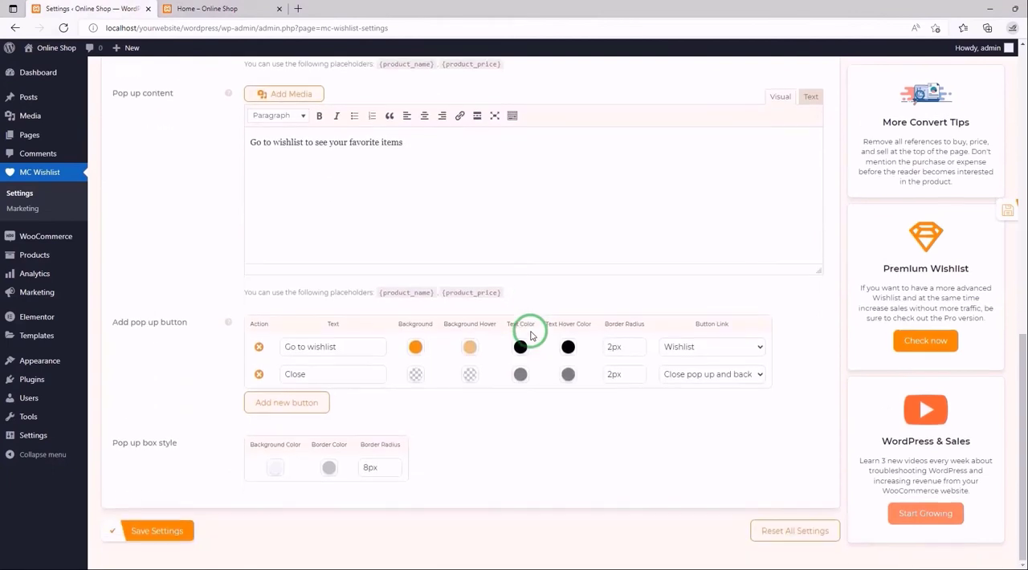
{"action": "left_click", "coordinate": [416, 346]}
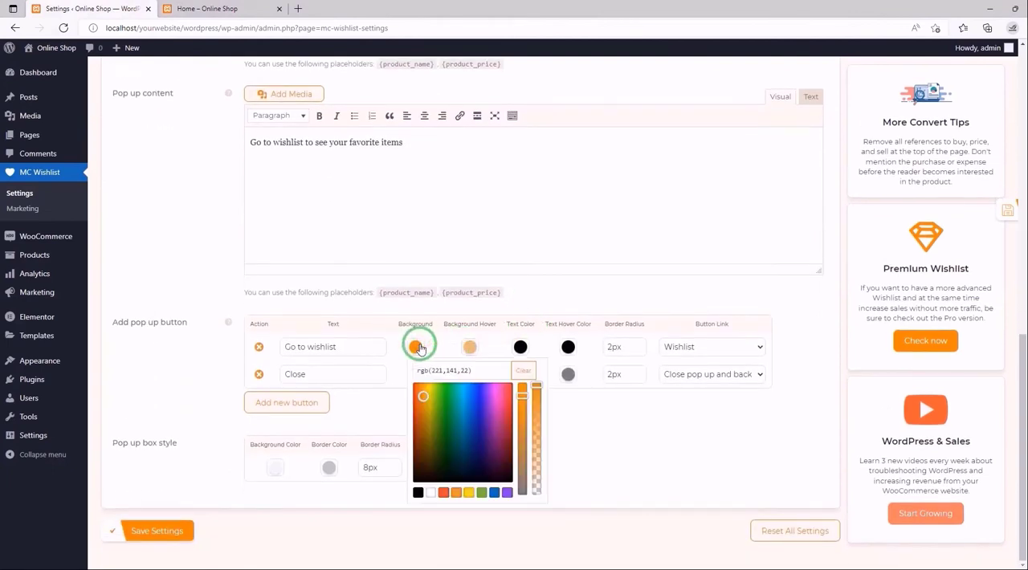
{"action": "left_click_drag", "start_coordinate": [522, 400], "coordinate": [522, 427]}
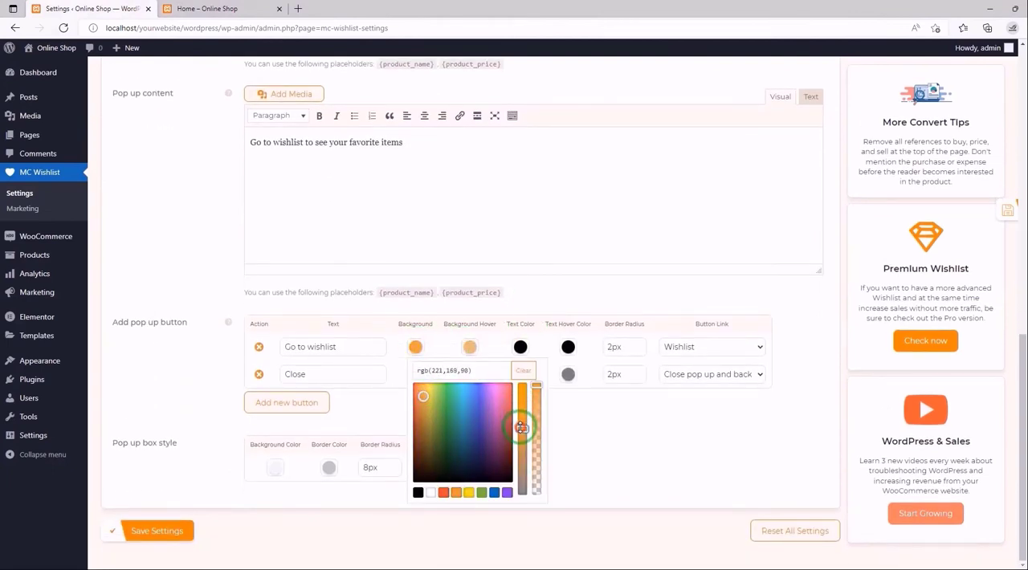
- Change the Go to wishlist button's hover background to a fully saturated orange, rgb(221,133,0)
{"action": "left_click", "coordinate": [469, 346]}
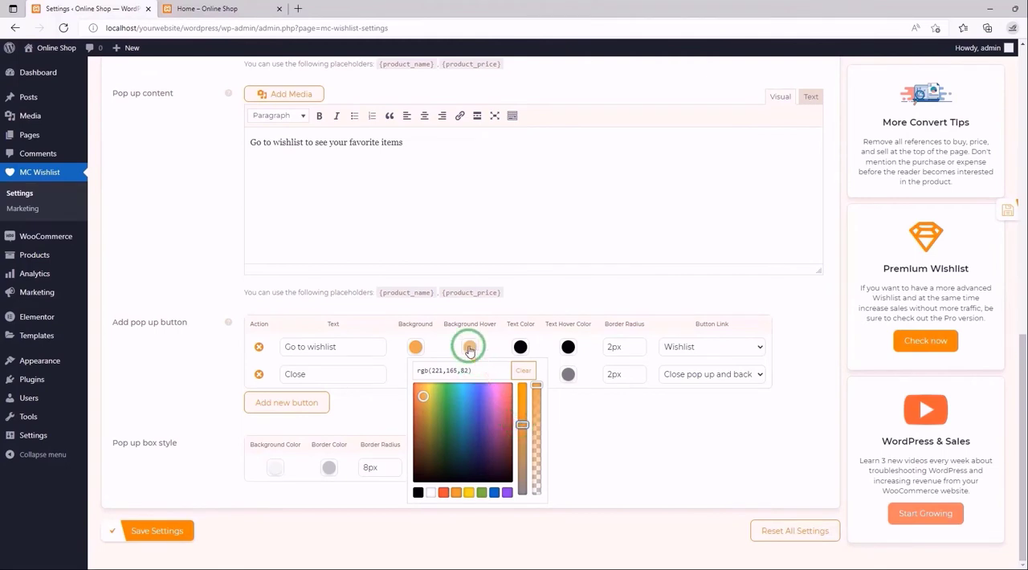
{"action": "left_click", "coordinate": [510, 494]}
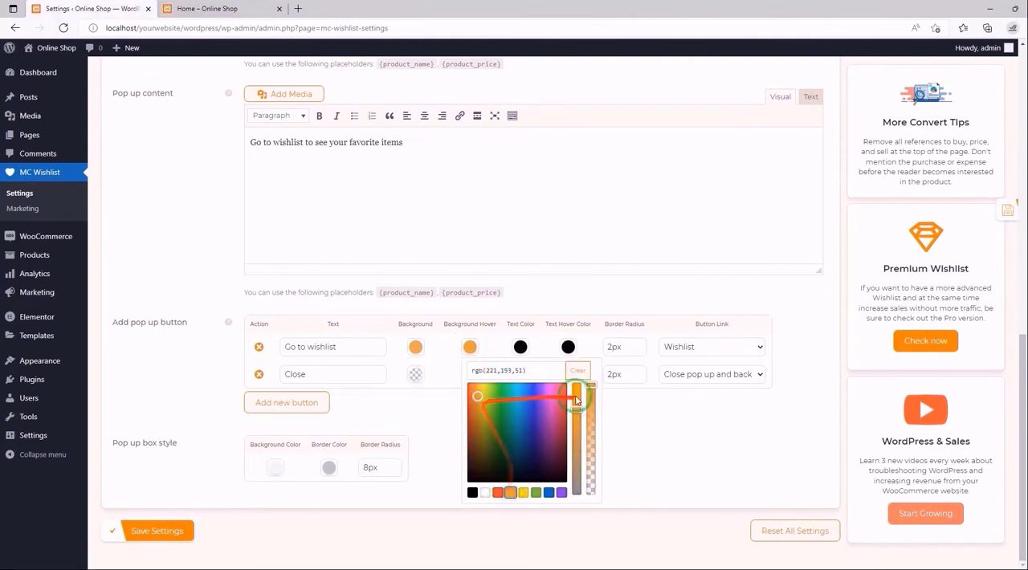
{"action": "left_click_drag", "start_coordinate": [576, 407], "coordinate": [571, 373]}
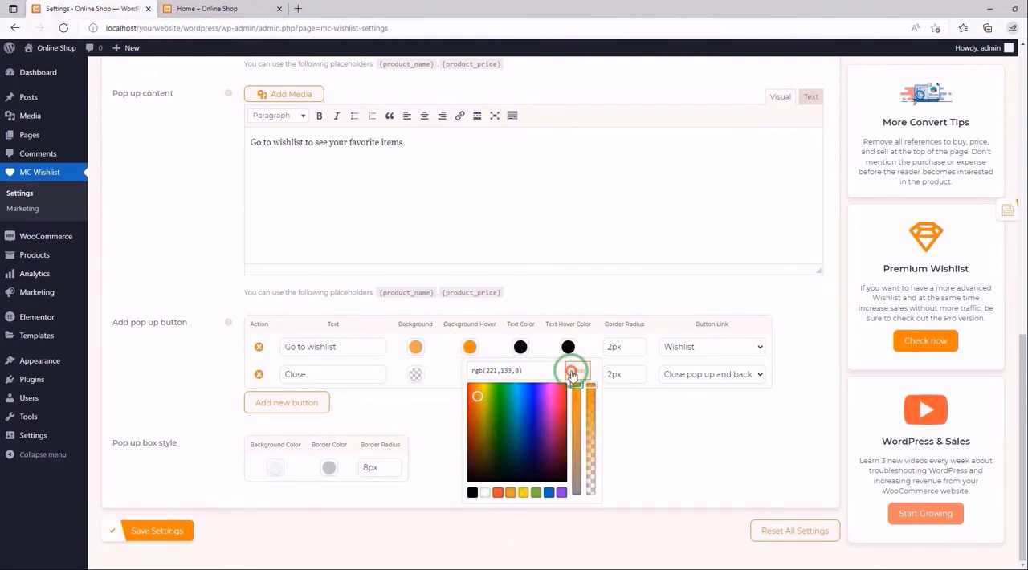
{"action": "left_click", "coordinate": [497, 346]}
{"action": "left_click", "coordinate": [568, 346]}
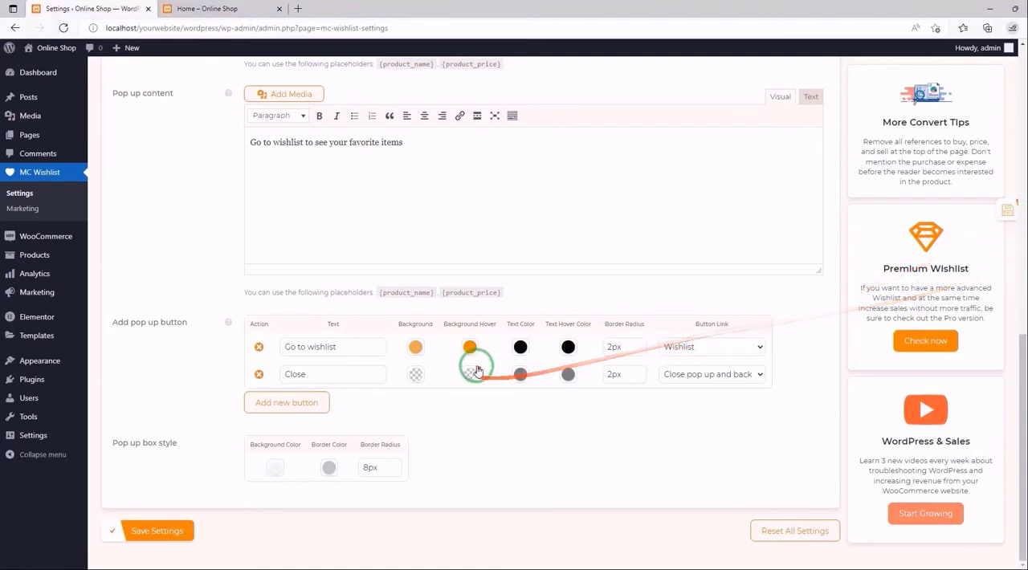
- Give the pop-up's Close button a light gray background, rgb(191,191,191)
{"action": "left_click", "coordinate": [416, 375]}
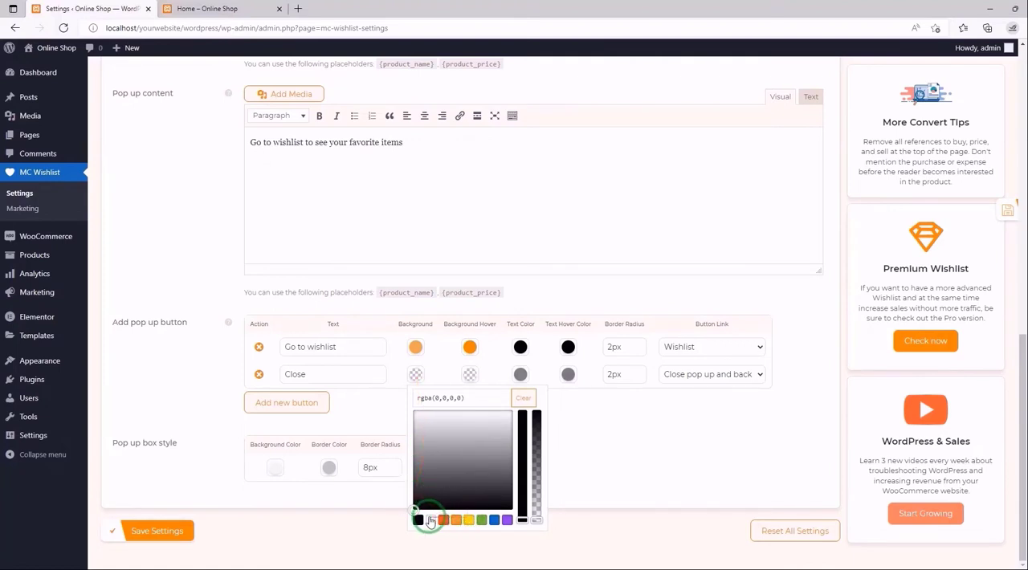
{"action": "left_click", "coordinate": [430, 520]}
{"action": "left_click", "coordinate": [422, 424]}
{"action": "left_click_drag", "start_coordinate": [422, 423], "coordinate": [425, 430]}
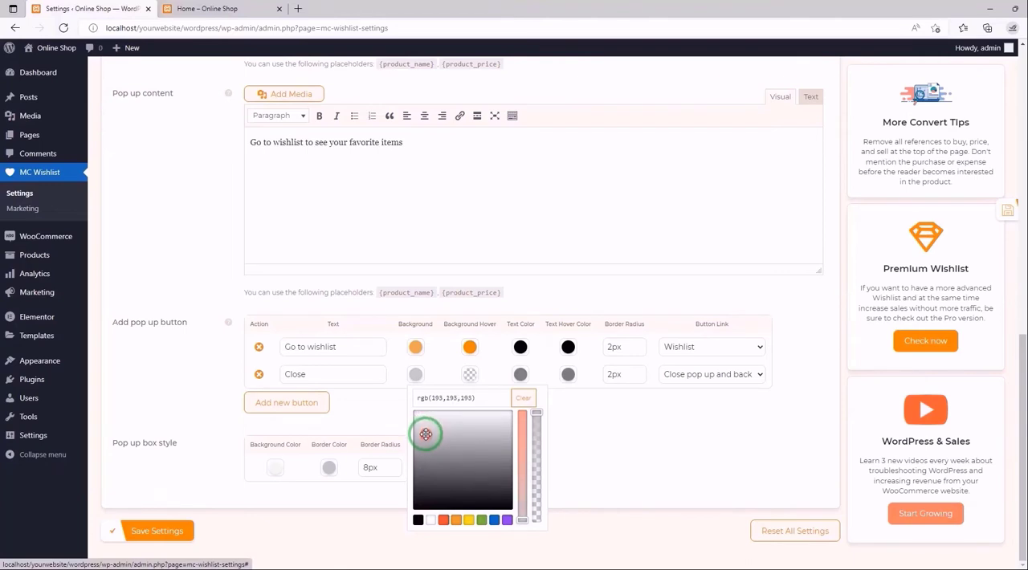
- Set the Close button's hover background to dark gray, rgb(96,96,96)
{"action": "left_click", "coordinate": [468, 374]}
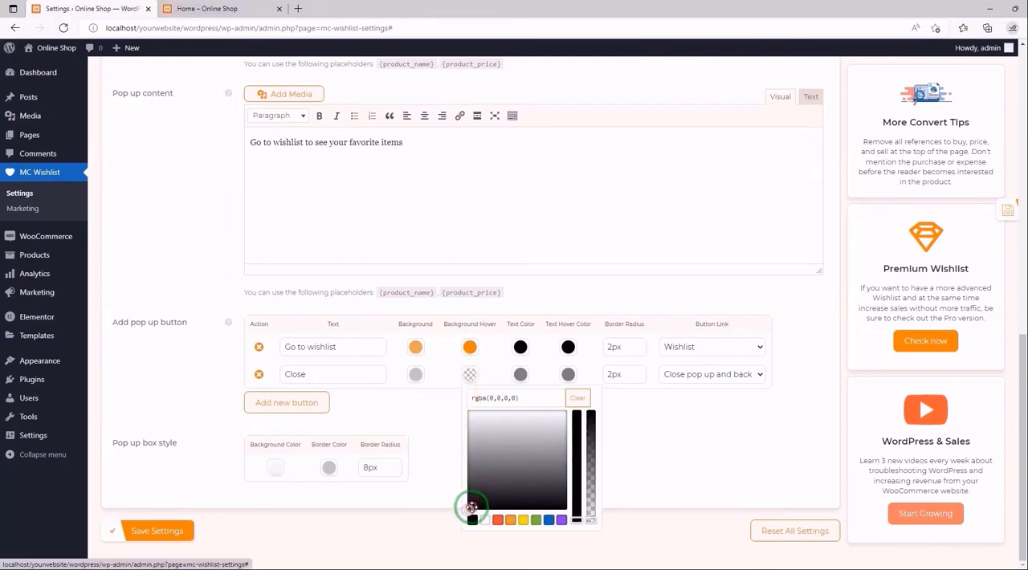
{"action": "left_click_drag", "start_coordinate": [471, 507], "coordinate": [499, 480]}
{"action": "left_click", "coordinate": [485, 520]}
{"action": "left_click_drag", "start_coordinate": [493, 472], "coordinate": [492, 468]}
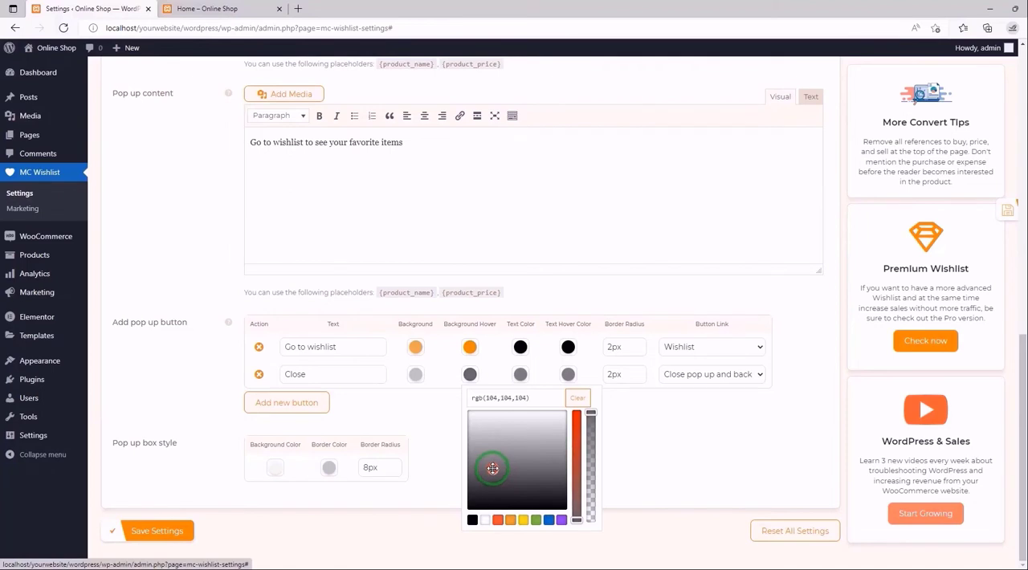
{"action": "left_click", "coordinate": [522, 397]}
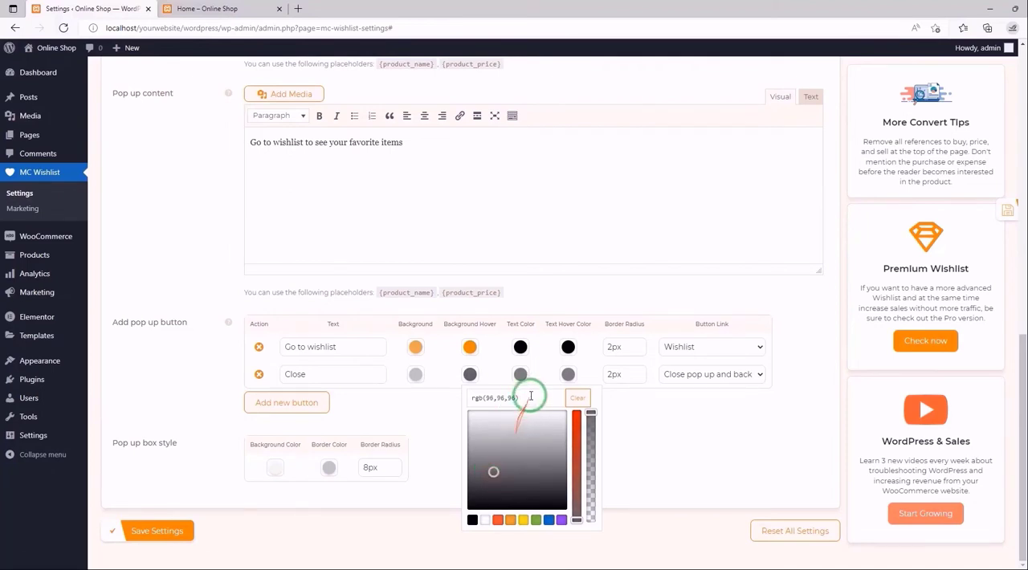
- Set the Close button's text color to black and its text hover color to white, and save the settings
{"action": "left_click", "coordinate": [522, 377]}
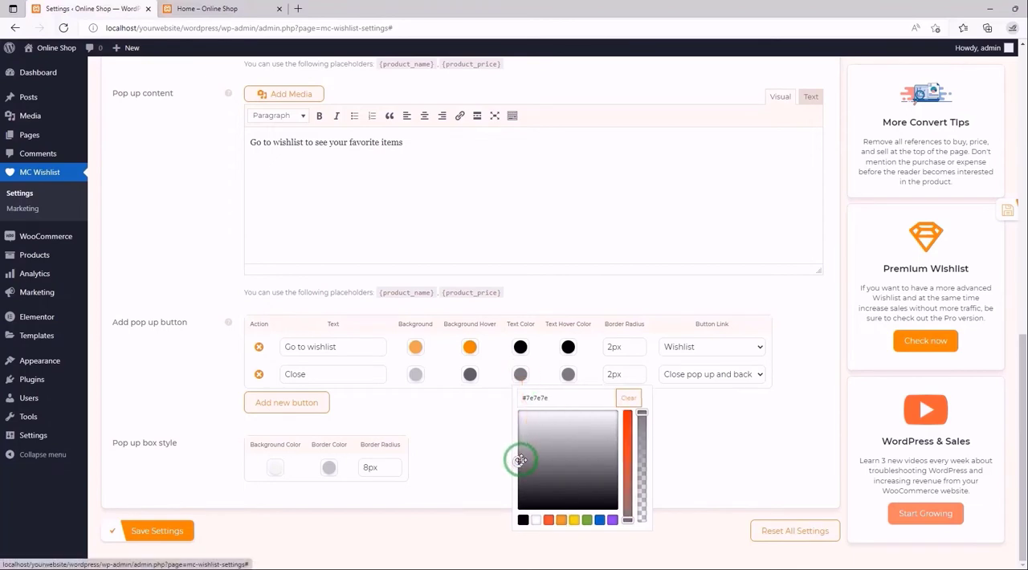
{"action": "left_click_drag", "start_coordinate": [520, 459], "coordinate": [516, 520]}
{"action": "left_click", "coordinate": [568, 375]}
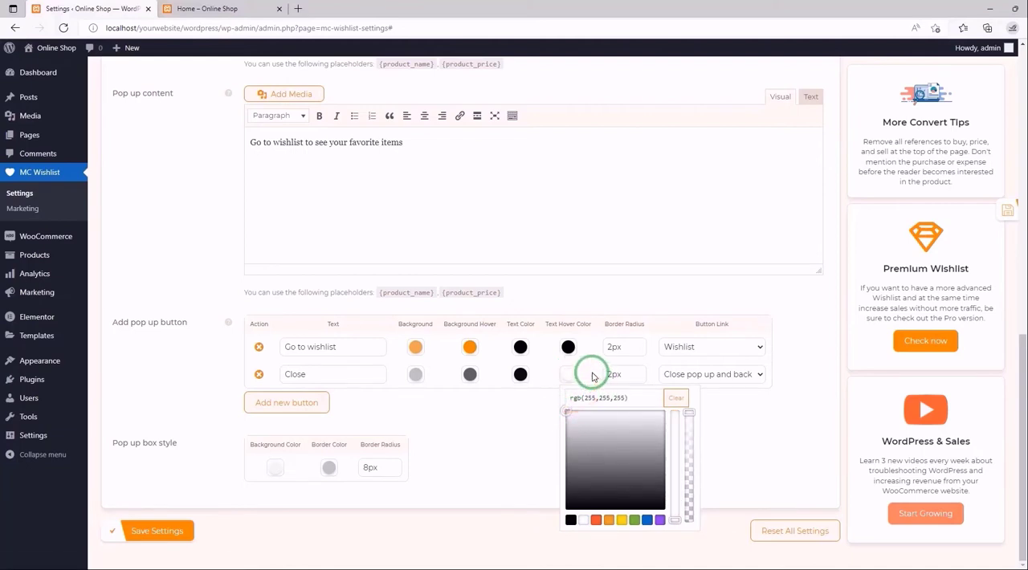
{"action": "left_click", "coordinate": [717, 375]}
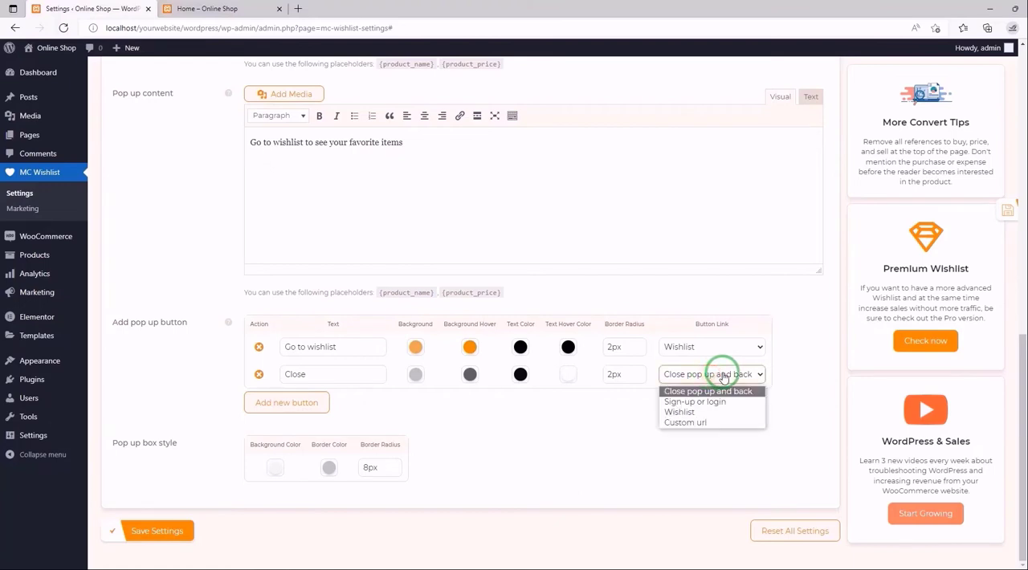
{"action": "left_click", "coordinate": [672, 376]}
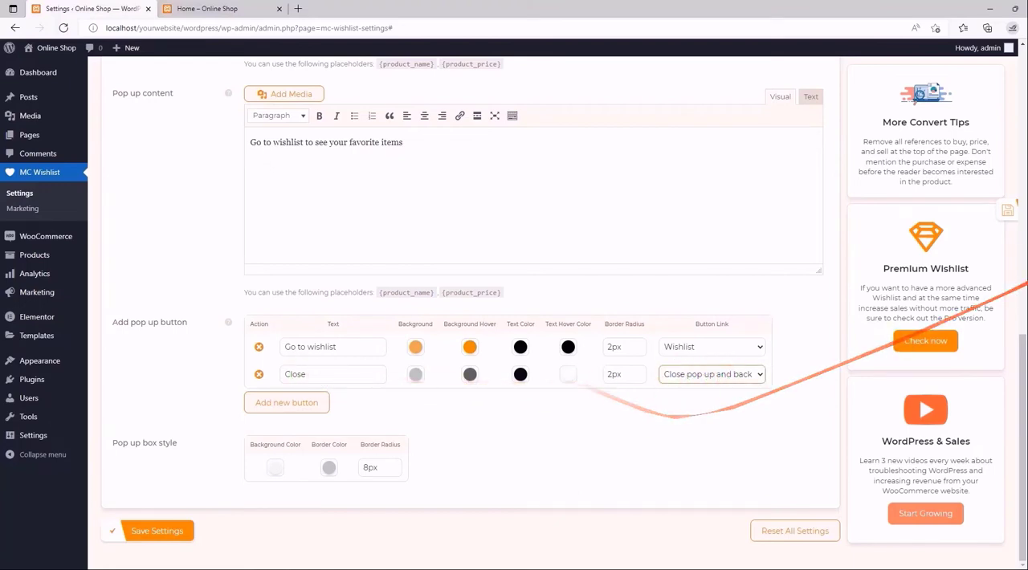
{"action": "left_click", "coordinate": [973, 210]}
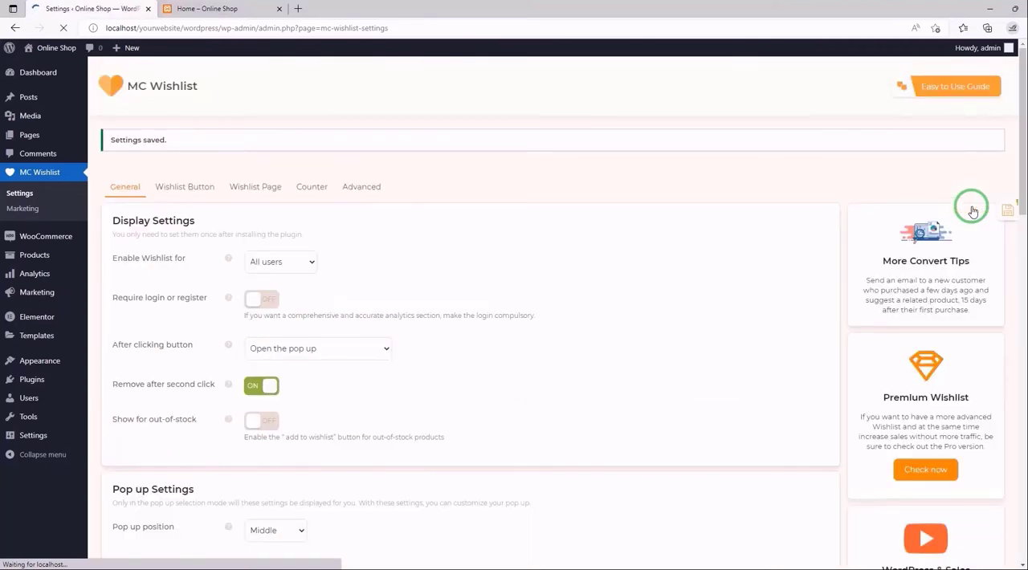
- Reload the storefront home page, add the Bright Gold Purse With Chain to the wishlist to check the pop-up's button colors, and dismiss the pop-up
{"action": "left_click", "coordinate": [256, 8]}
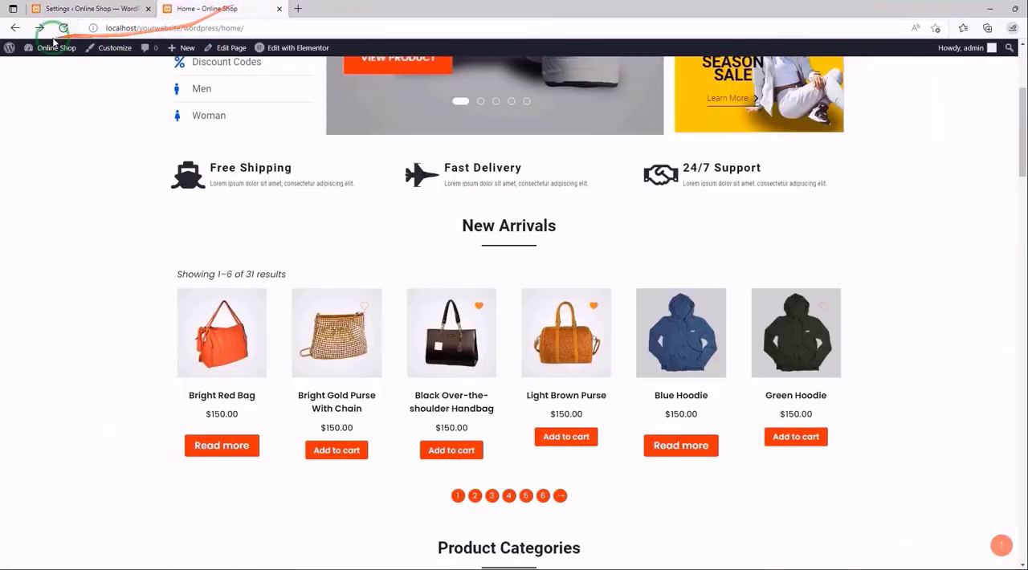
{"action": "left_click", "coordinate": [63, 27]}
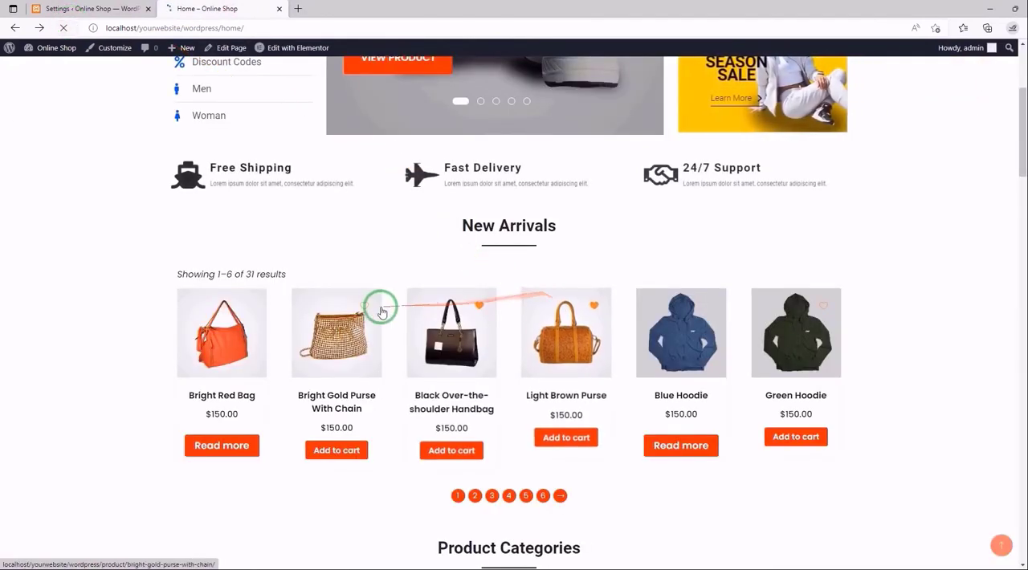
{"action": "left_click", "coordinate": [367, 302]}
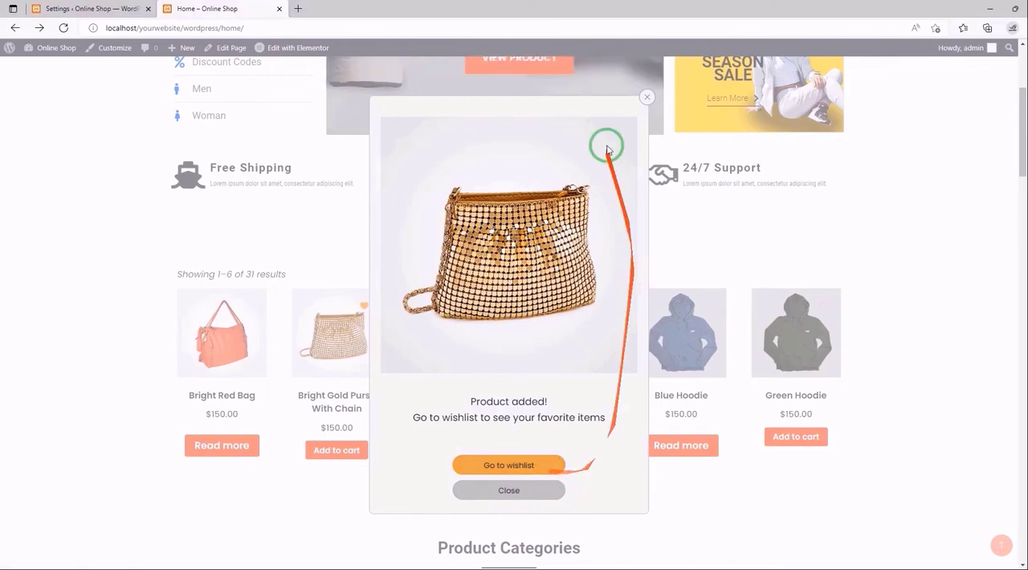
{"action": "left_click", "coordinate": [649, 99]}
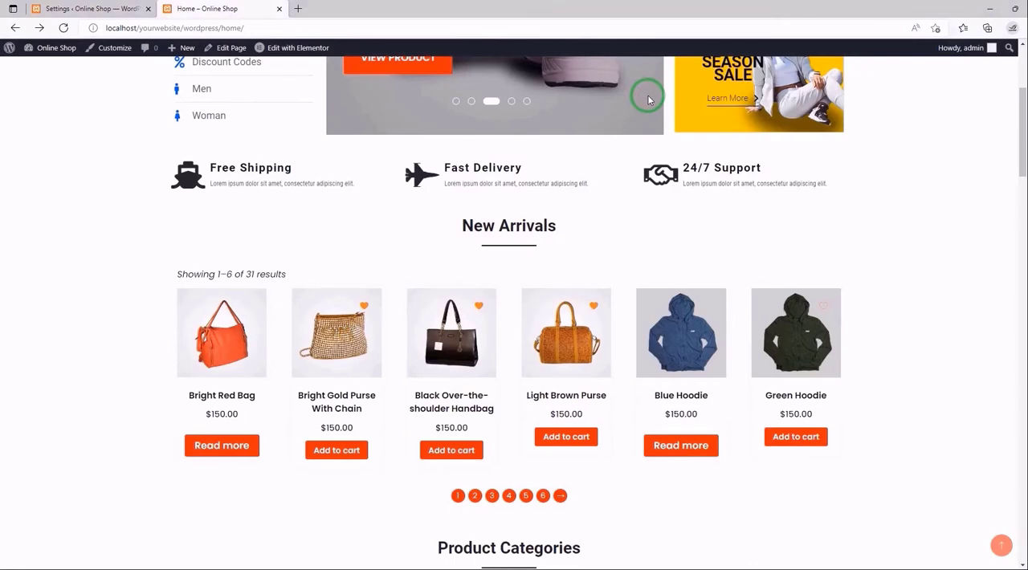
- Return to the MC Wishlist settings and add a third pop-up button with its link set to Custom url
{"action": "left_click", "coordinate": [76, 9]}
{"action": "scroll", "coordinate": [350, 196], "scroll_direction": "down", "scroll_amount": 8}
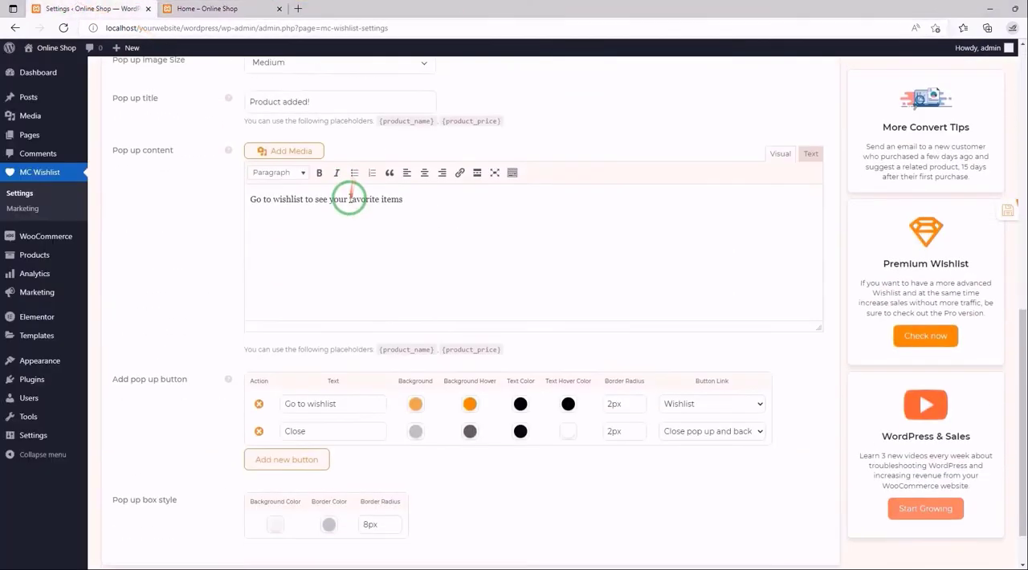
{"action": "scroll", "coordinate": [350, 200], "scroll_direction": "down", "scroll_amount": 1}
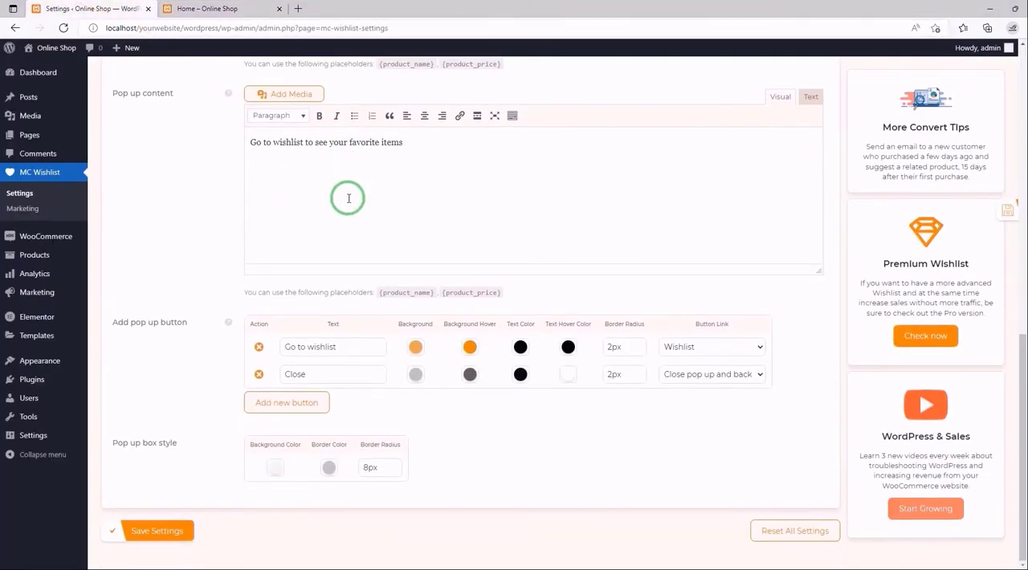
{"action": "left_click", "coordinate": [291, 404]}
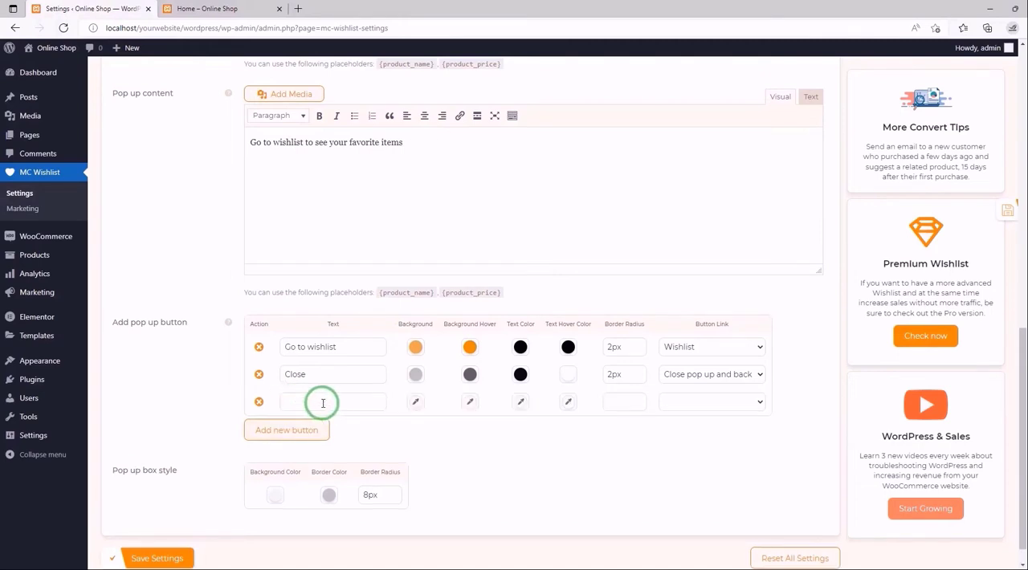
{"action": "left_click", "coordinate": [755, 401]}
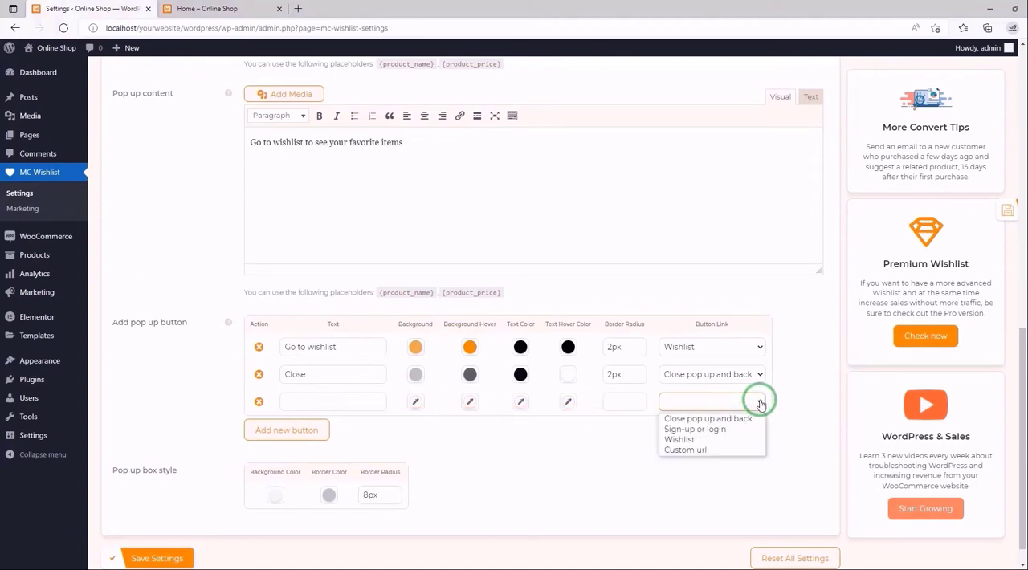
{"action": "left_click", "coordinate": [695, 450]}
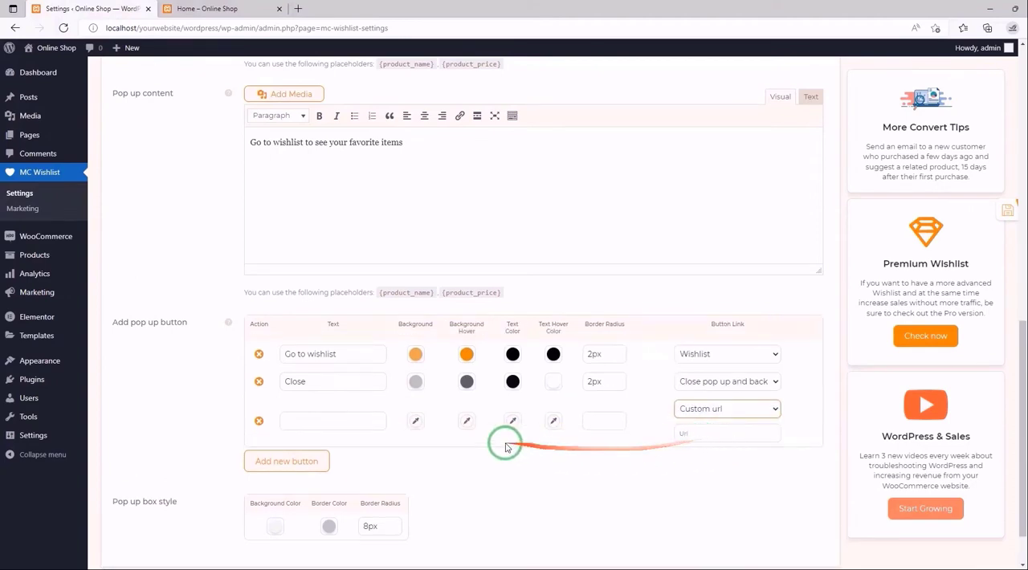
{"action": "left_click", "coordinate": [342, 429]}
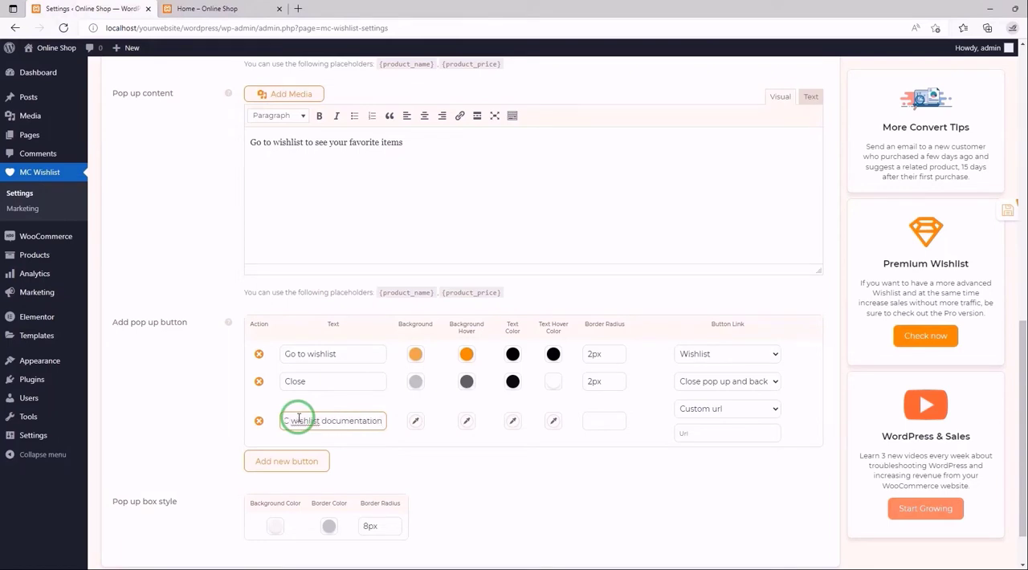
{"action": "left_click", "coordinate": [697, 437]}
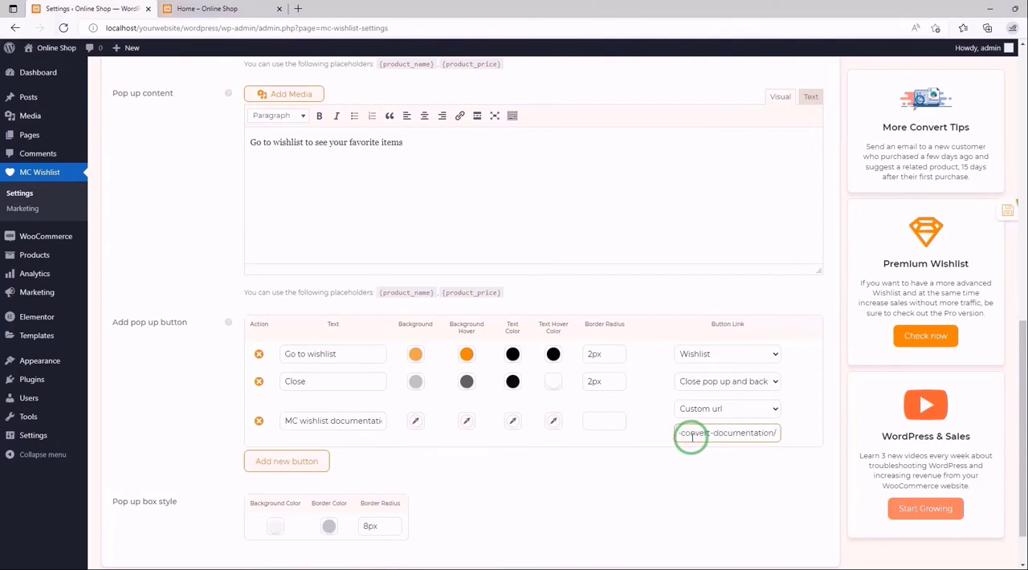
{"action": "mouse_move", "coordinate": [720, 439]}
{"action": "left_mouse_down"}
{"action": "mouse_move", "coordinate": [651, 447]}
{"action": "mouse_move", "coordinate": [730, 445]}
{"action": "left_mouse_up"}
{"action": "left_click", "coordinate": [723, 433]}
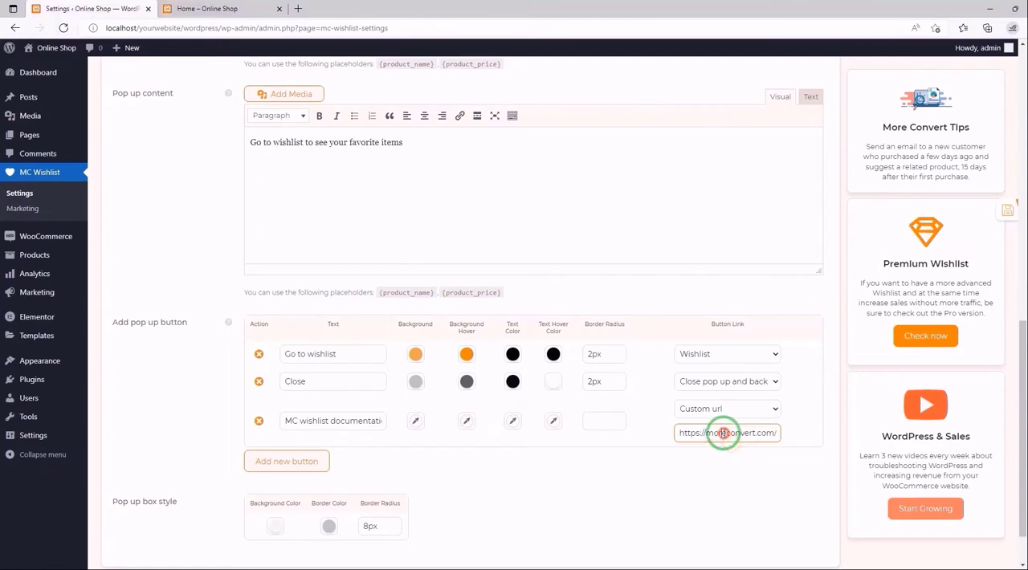
- Give the MC wishlist documentation button a white background, rgb(255,255,255), and a black hover background, rgb(0,0,0)
{"action": "left_click", "coordinate": [416, 421]}
{"action": "scroll", "coordinate": [445, 440], "scroll_direction": "down", "scroll_amount": 1}
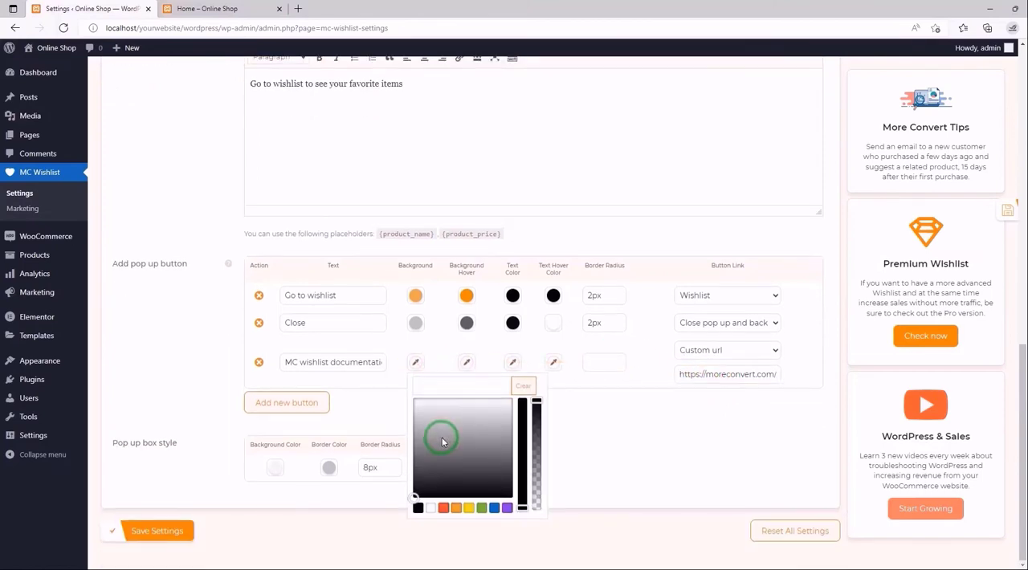
{"action": "left_click", "coordinate": [432, 509]}
{"action": "left_click", "coordinate": [417, 403]}
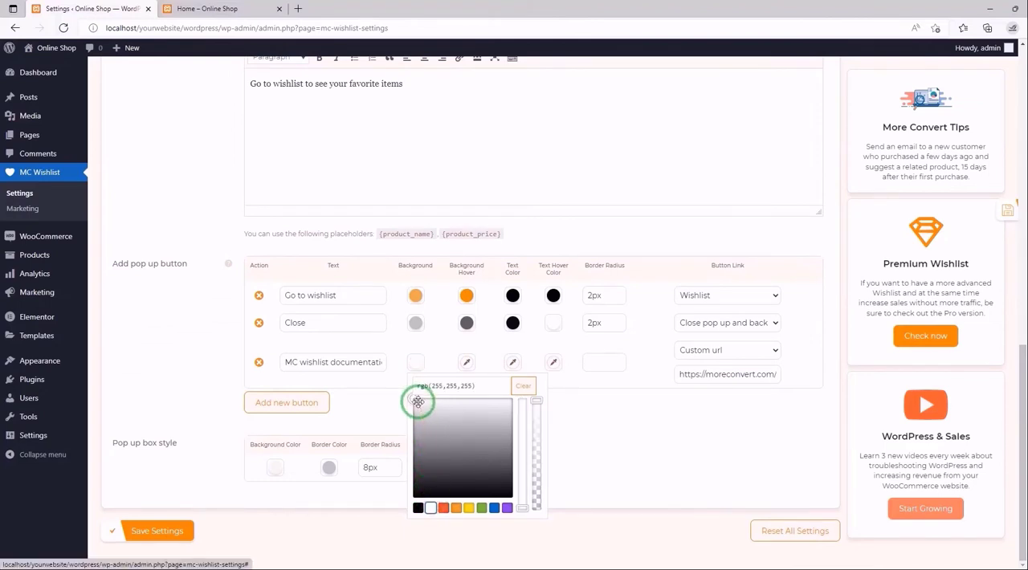
{"action": "left_click", "coordinate": [466, 361]}
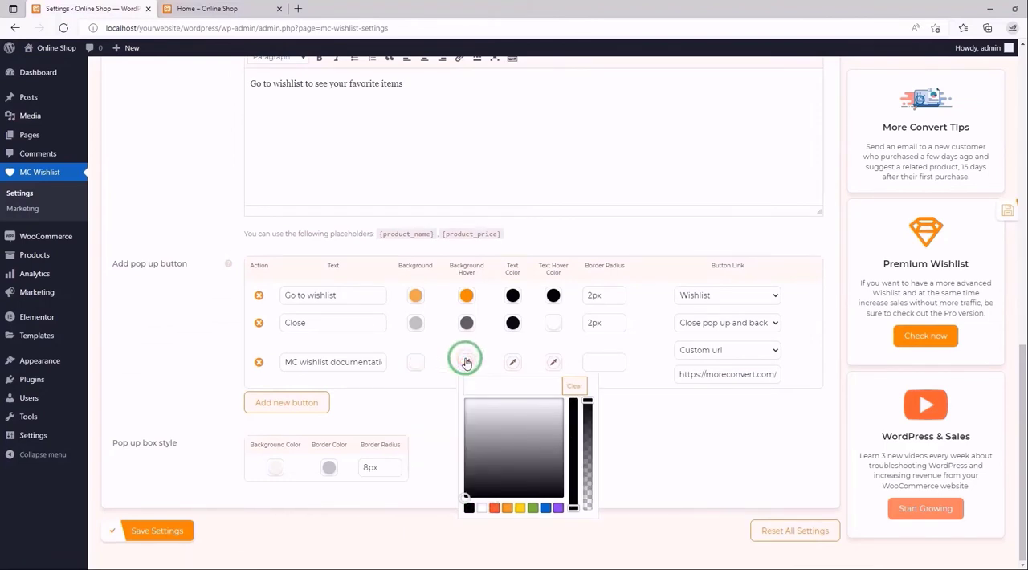
{"action": "left_click", "coordinate": [491, 450]}
{"action": "left_click", "coordinate": [469, 508]}
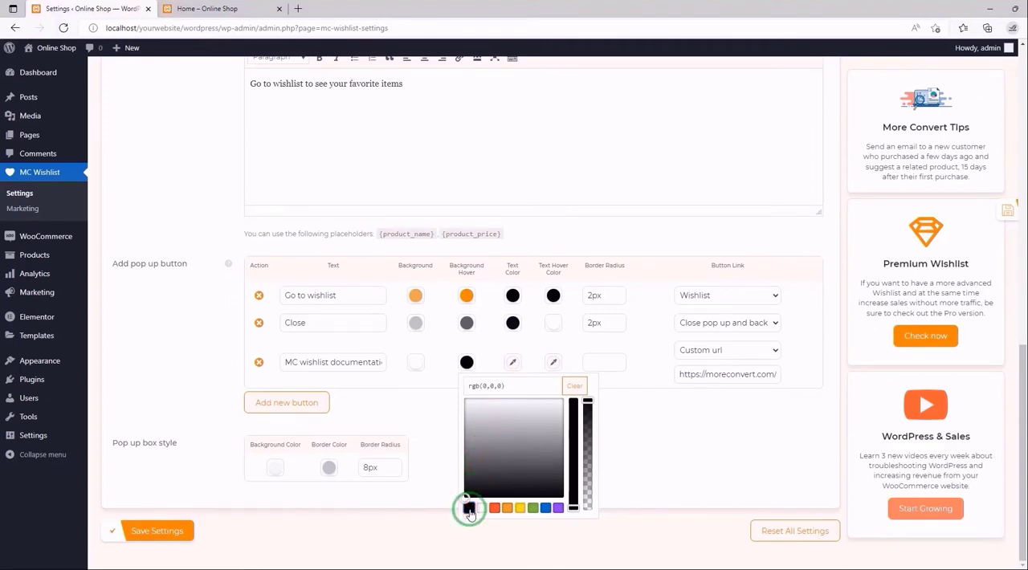
- Set the documentation button's text color to black and its text hover color to white, rgb(255,255,255), and save the settings
{"action": "left_click", "coordinate": [512, 362]}
{"action": "left_click", "coordinate": [514, 364]}
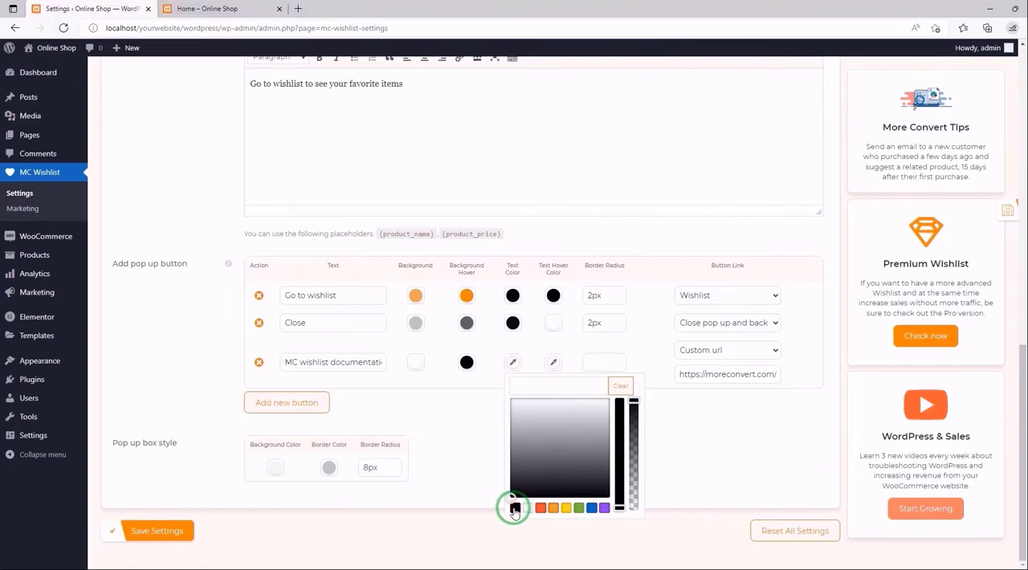
{"action": "left_click", "coordinate": [514, 510]}
{"action": "left_click", "coordinate": [553, 363]}
{"action": "left_click_drag", "start_coordinate": [563, 414], "coordinate": [549, 382]}
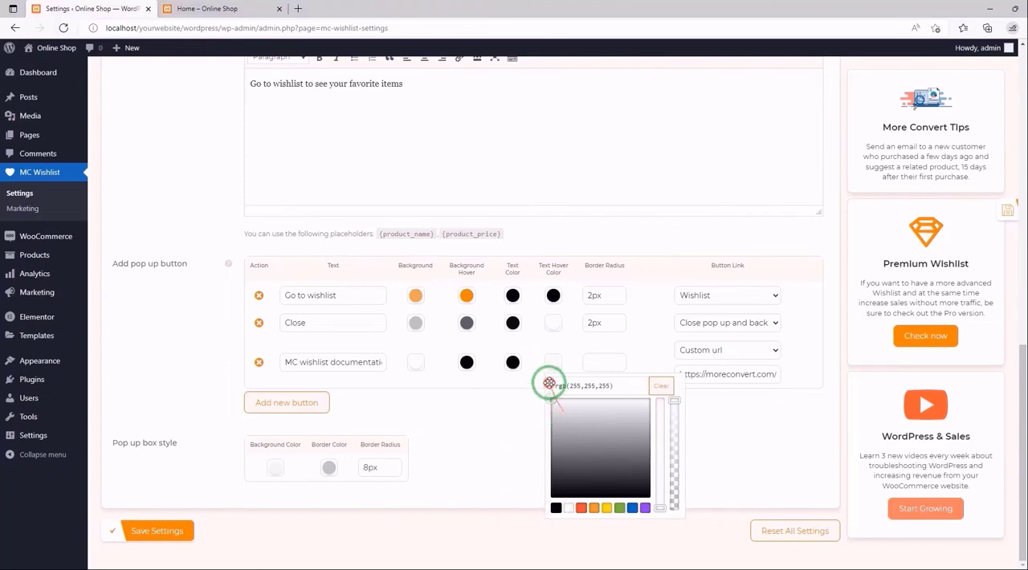
{"action": "left_click", "coordinate": [723, 413]}
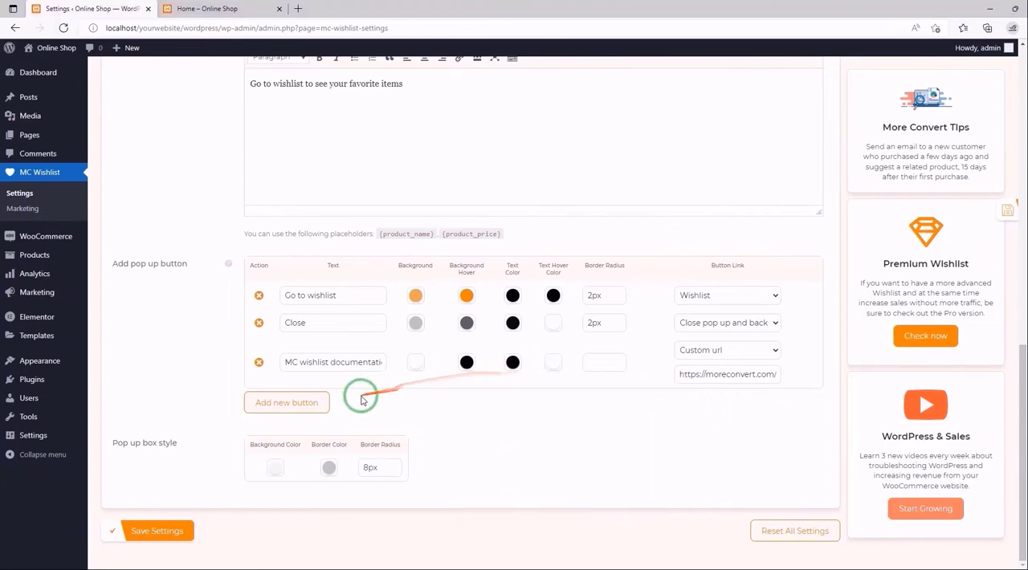
{"action": "left_click", "coordinate": [968, 213]}
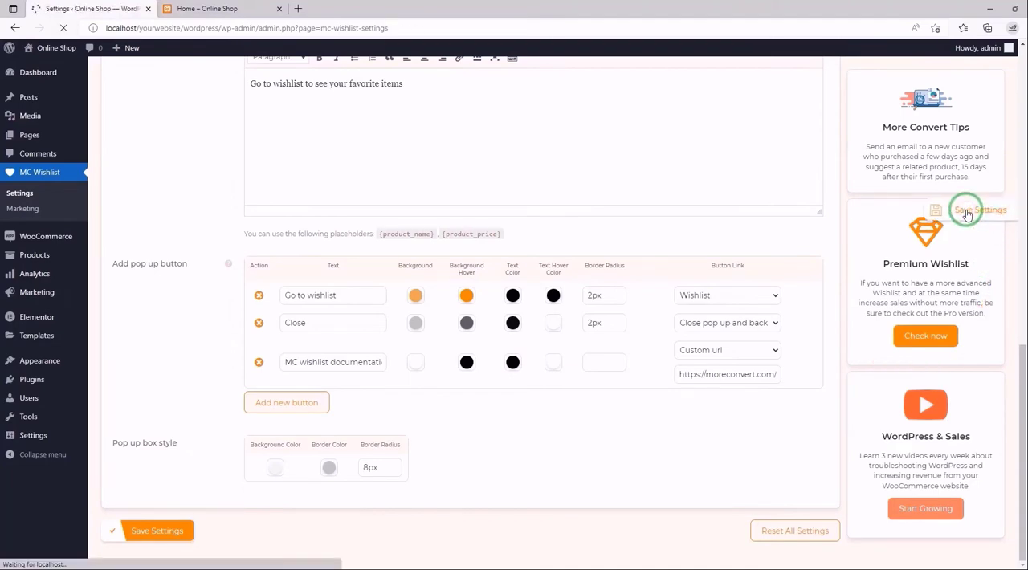
- Reload the storefront, add the Green Hoodie to the wishlist, test the pop-up's MC wishlist documentation link, and return to the store page
{"action": "left_click", "coordinate": [210, 9]}
{"action": "left_click", "coordinate": [65, 28]}
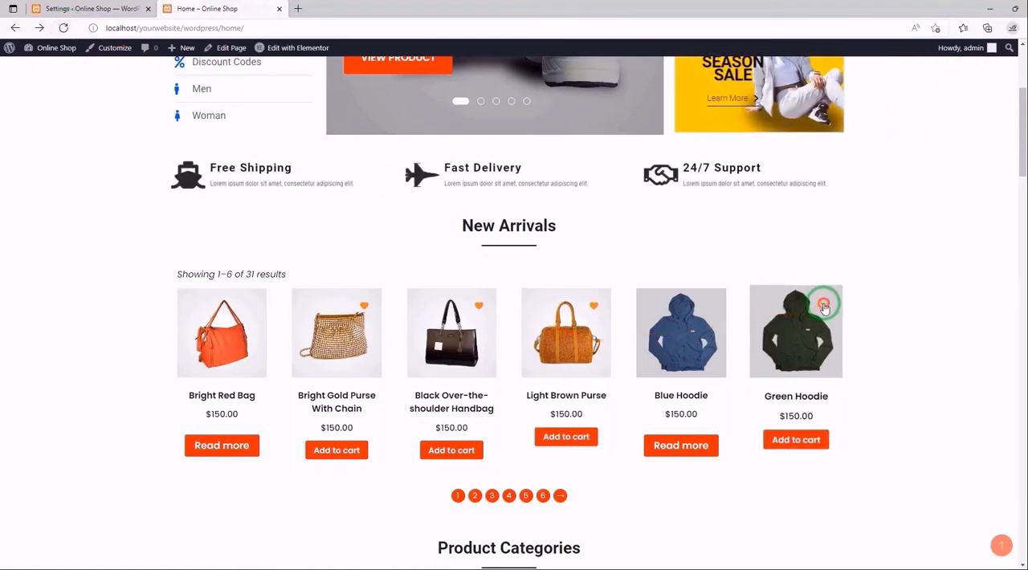
{"action": "left_click", "coordinate": [824, 303]}
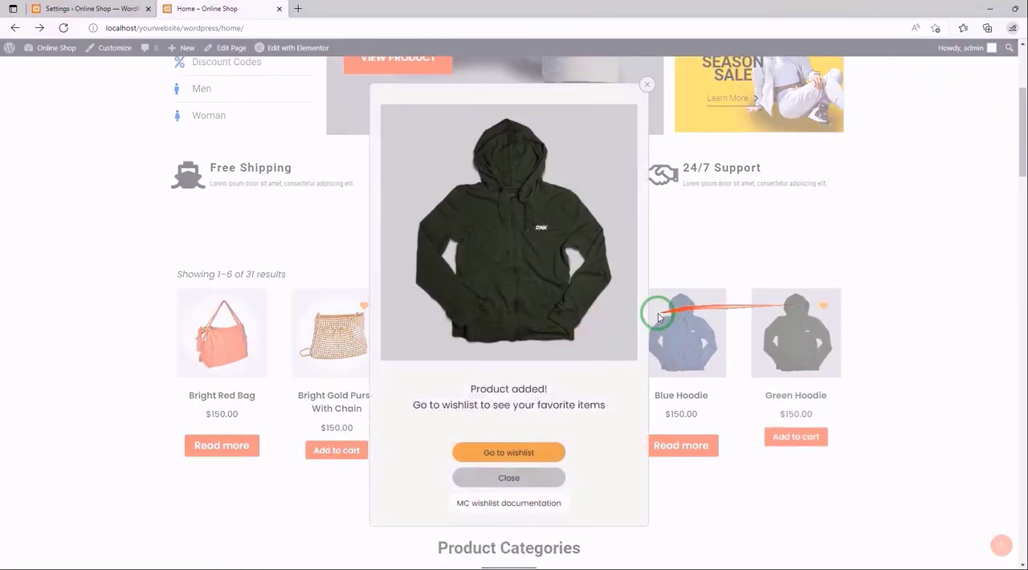
{"action": "left_click", "coordinate": [518, 505]}
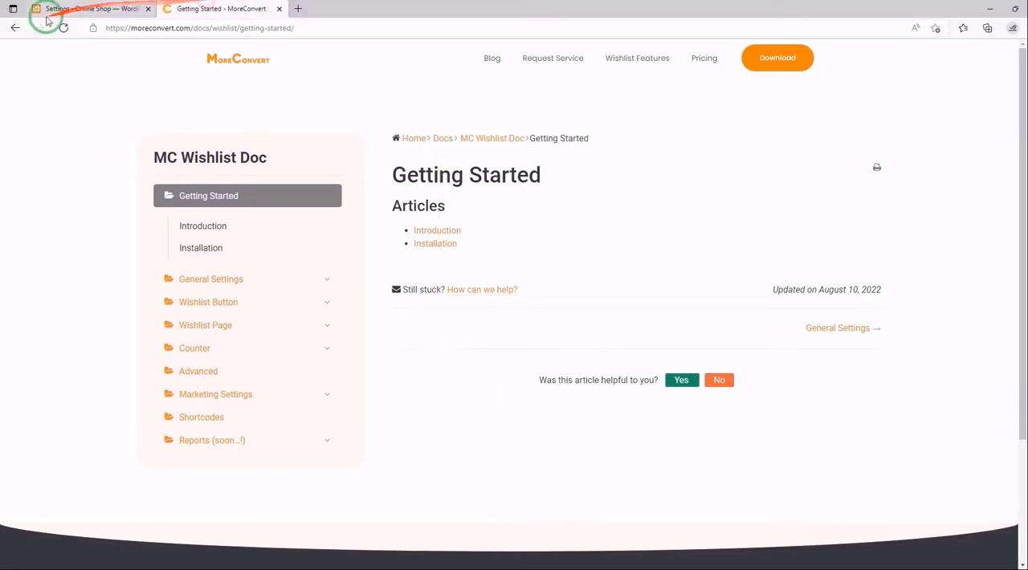
{"action": "left_click", "coordinate": [16, 28]}
- In the MC Wishlist settings, set the pop-up box's background color to light gray, rgb(232,232,232)
{"action": "left_click", "coordinate": [71, 6]}
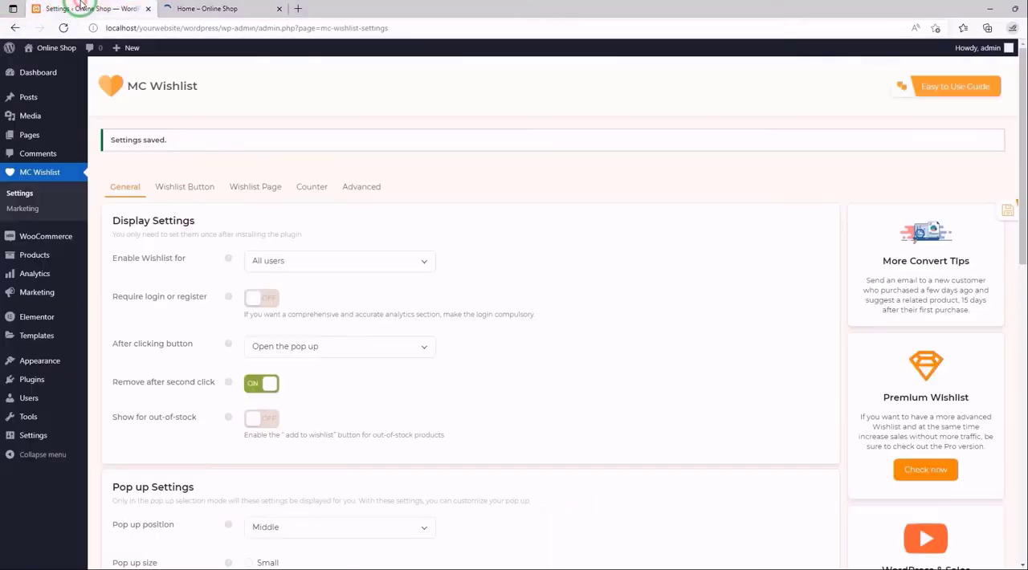
{"action": "scroll", "coordinate": [313, 165], "scroll_direction": "down", "scroll_amount": 1}
{"action": "scroll", "coordinate": [313, 165], "scroll_direction": "down", "scroll_amount": 8}
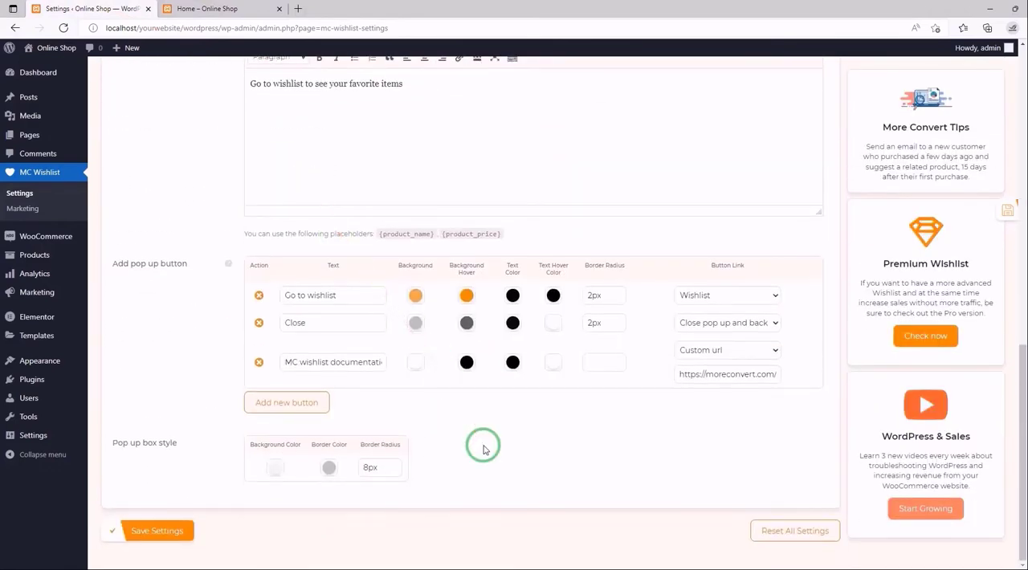
{"action": "left_click", "coordinate": [274, 472]}
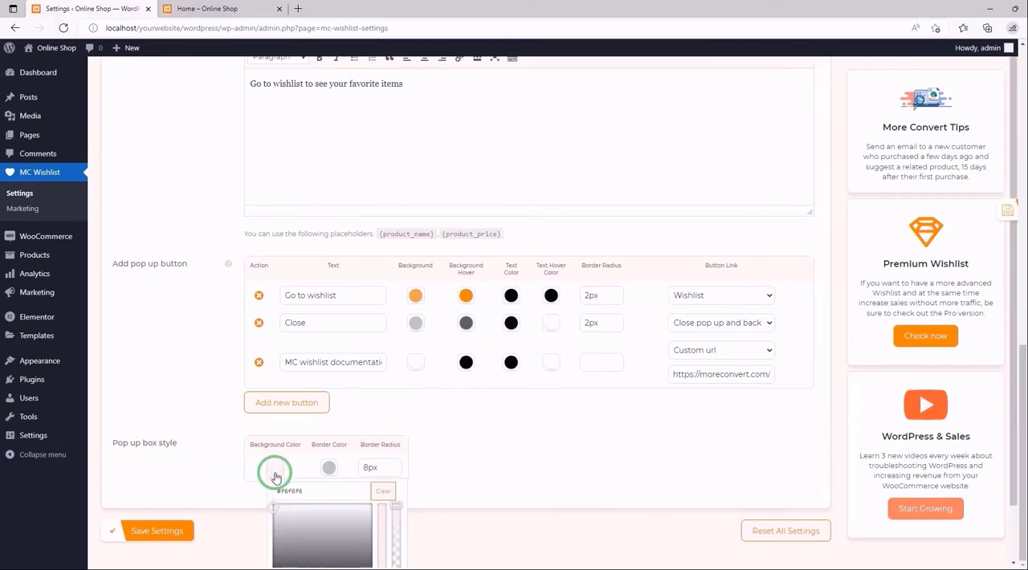
{"action": "scroll", "coordinate": [330, 474], "scroll_direction": "down", "scroll_amount": 1}
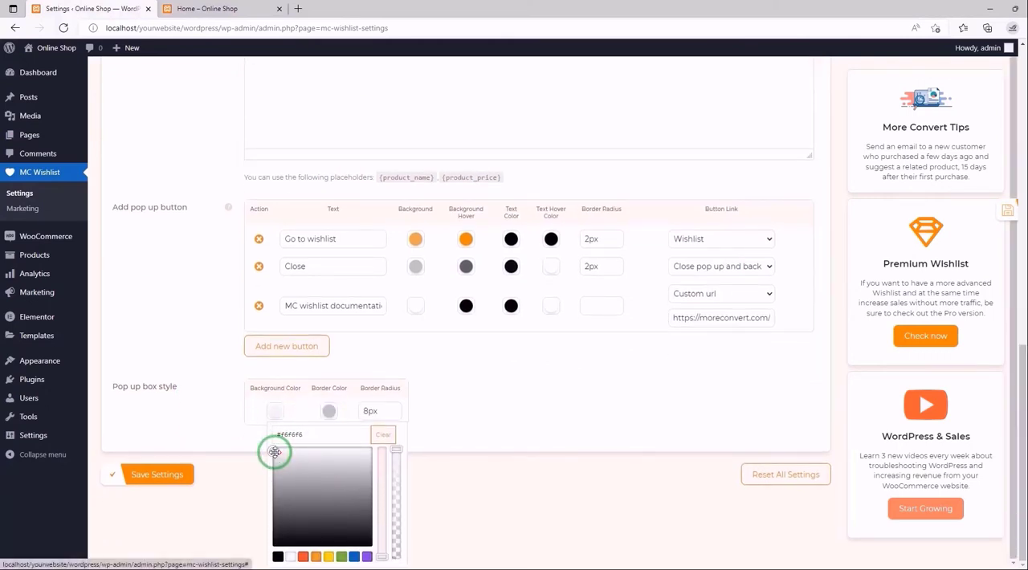
{"action": "left_click_drag", "start_coordinate": [275, 452], "coordinate": [284, 456]}
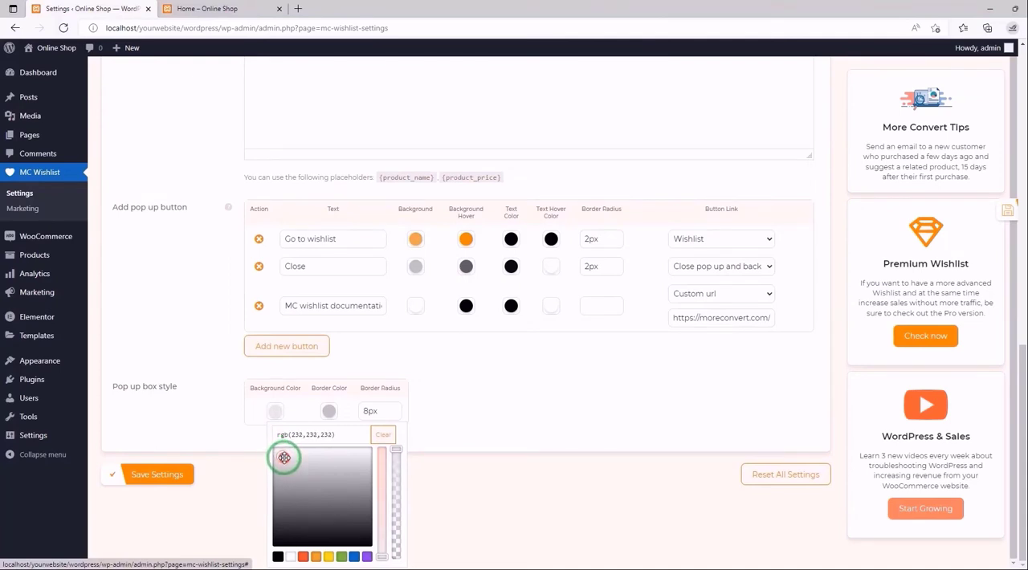
- Set the pop-up box's border color to the preset red, rgb(221,51,51), and save the settings
{"action": "left_click", "coordinate": [329, 415]}
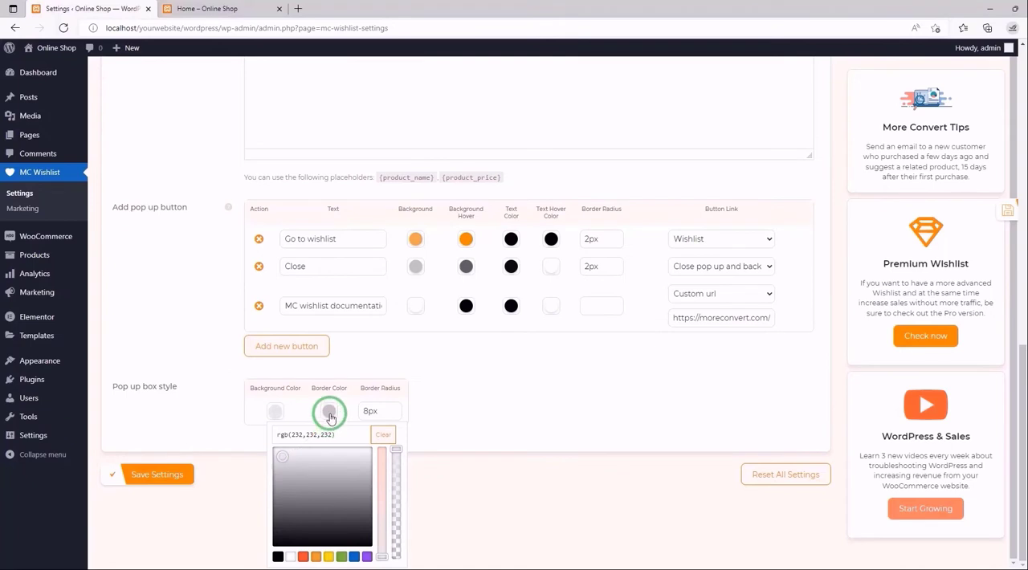
{"action": "left_click", "coordinate": [357, 432]}
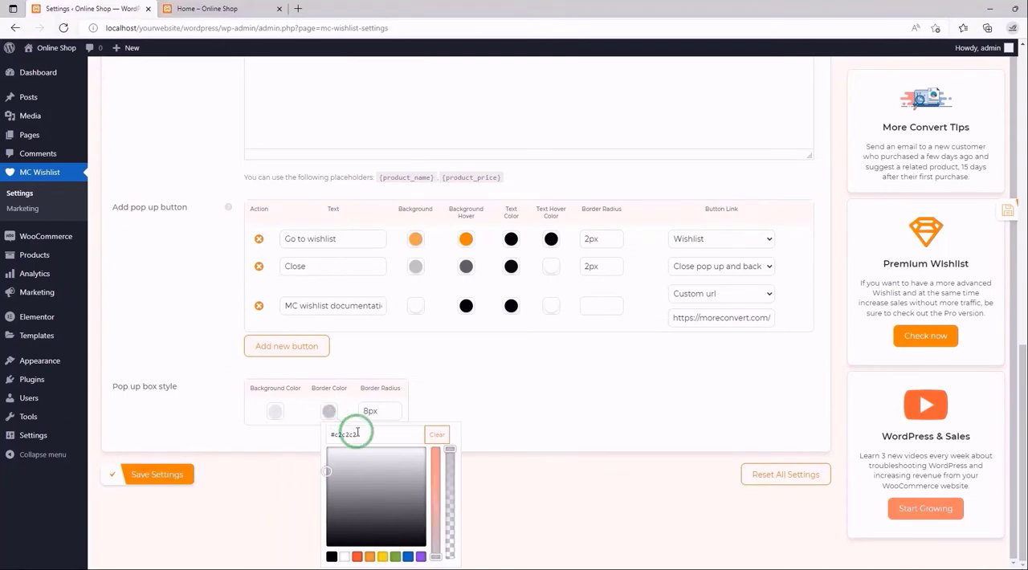
{"action": "left_click", "coordinate": [358, 557]}
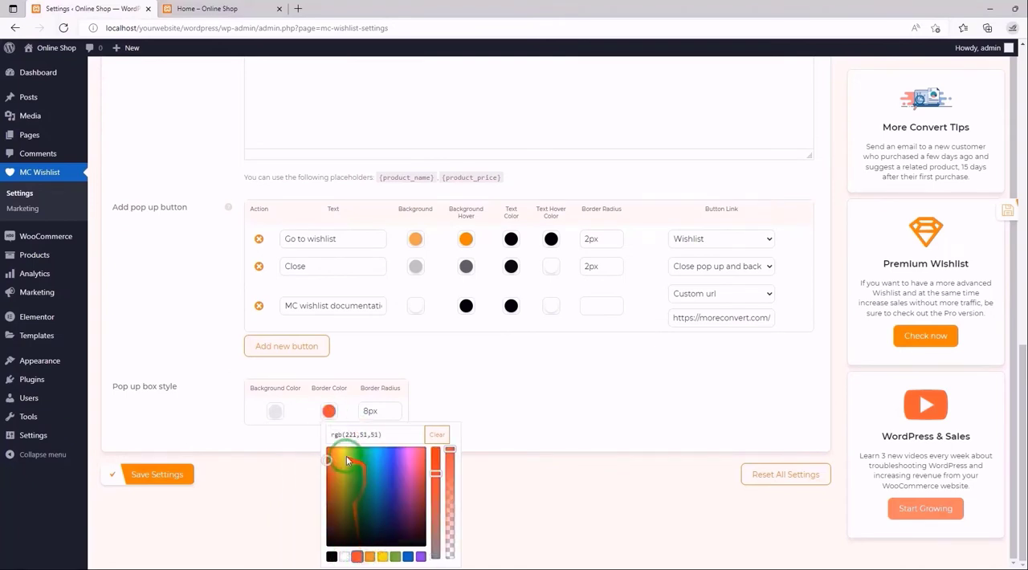
{"action": "left_click", "coordinate": [436, 404]}
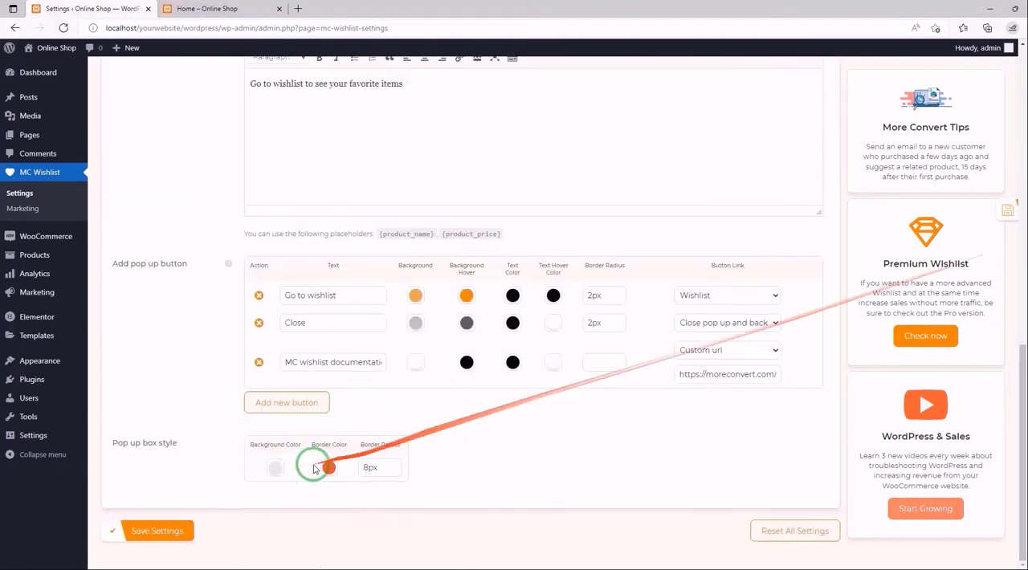
{"action": "left_click", "coordinate": [153, 532]}
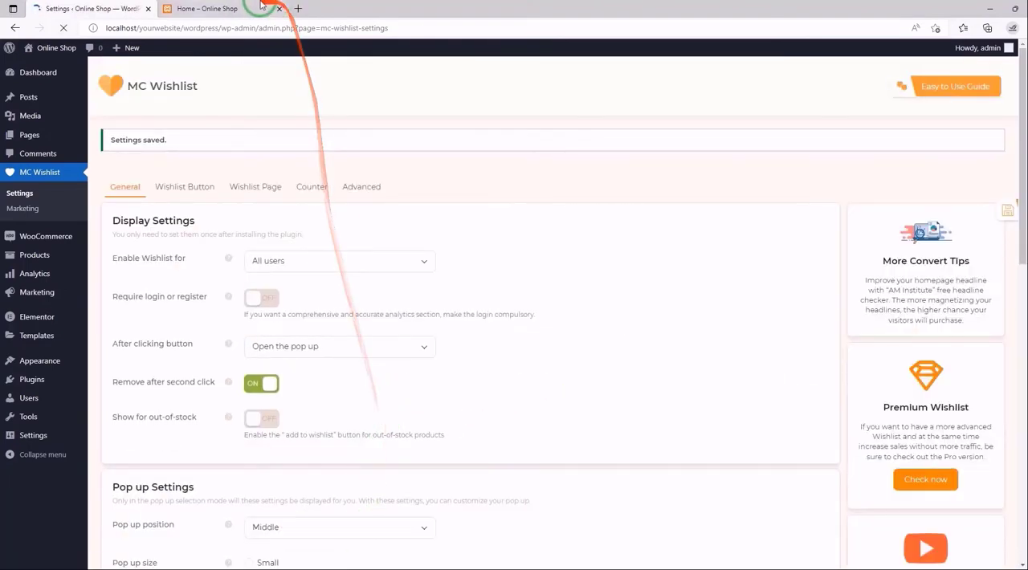
- Reload the storefront and add the Green Hoodie to the wishlist to check the pop-up box's background and border
{"action": "left_click", "coordinate": [262, 8]}
{"action": "left_click", "coordinate": [64, 28]}
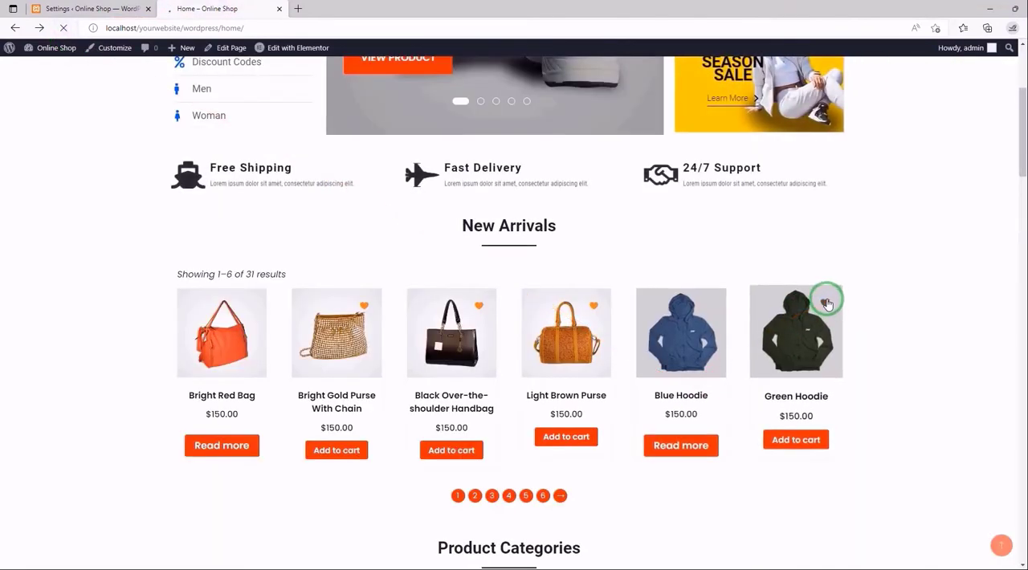
{"action": "left_click", "coordinate": [827, 303]}
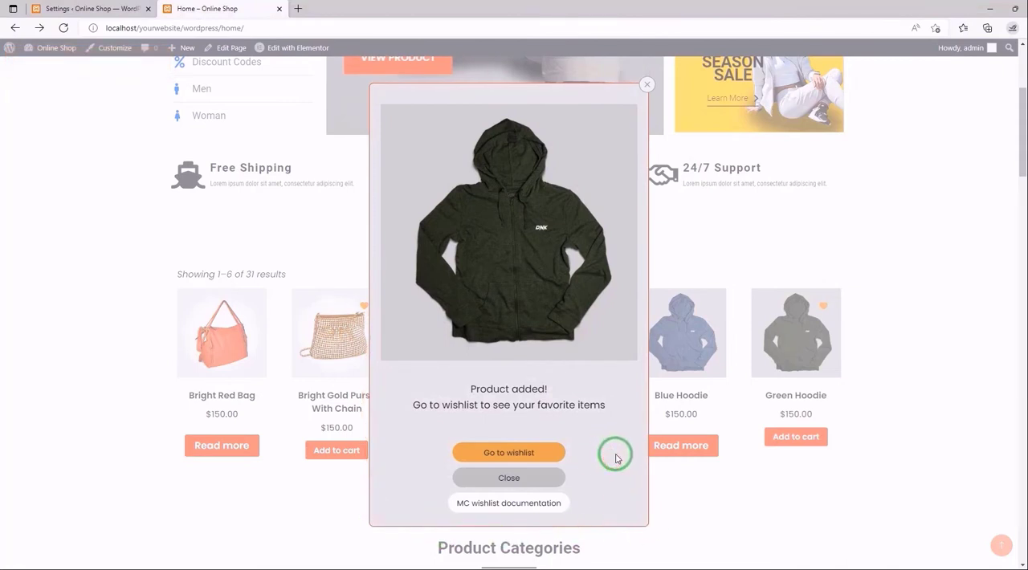
- Close the storefront pop-up, set the pop-up box's border radius to 20px in the MC Wishlist settings, and save
{"action": "left_click", "coordinate": [651, 87]}
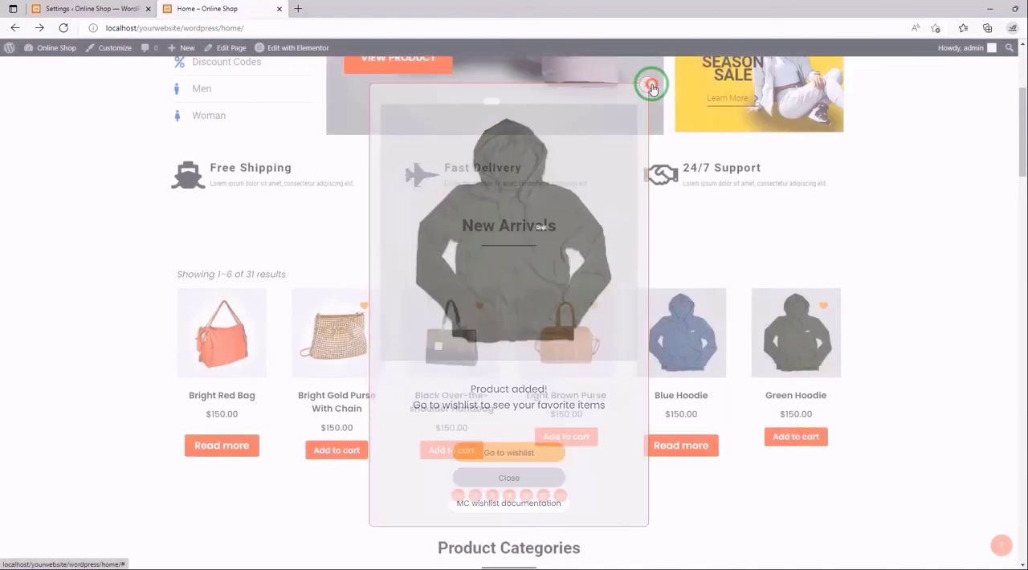
{"action": "left_click", "coordinate": [80, 8]}
{"action": "scroll", "coordinate": [478, 253], "scroll_direction": "down", "scroll_amount": 10}
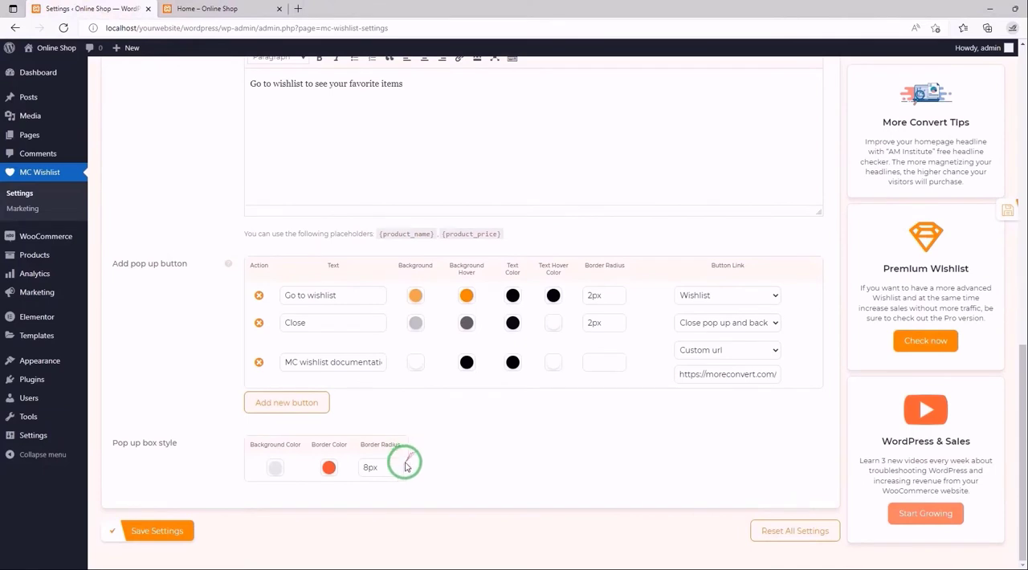
{"action": "left_click", "coordinate": [370, 467]}
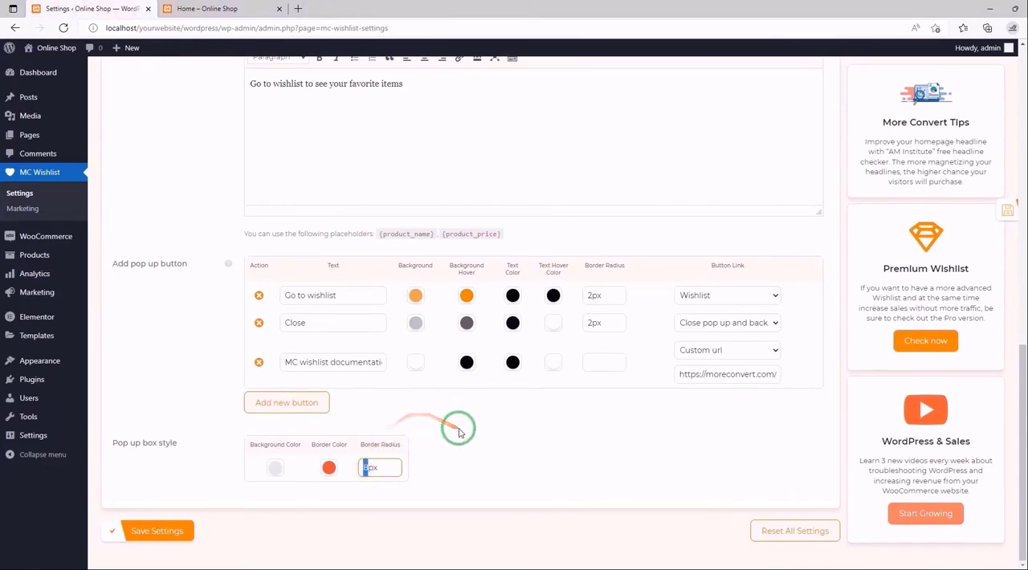
{"action": "type", "text": "20"}
{"action": "left_click", "coordinate": [392, 467]}
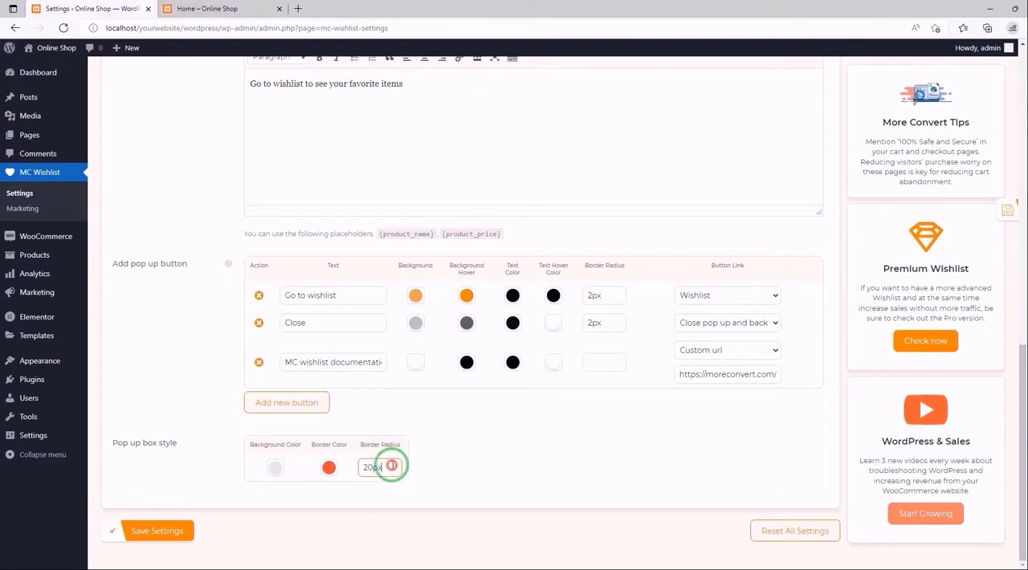
{"action": "left_click", "coordinate": [969, 213]}
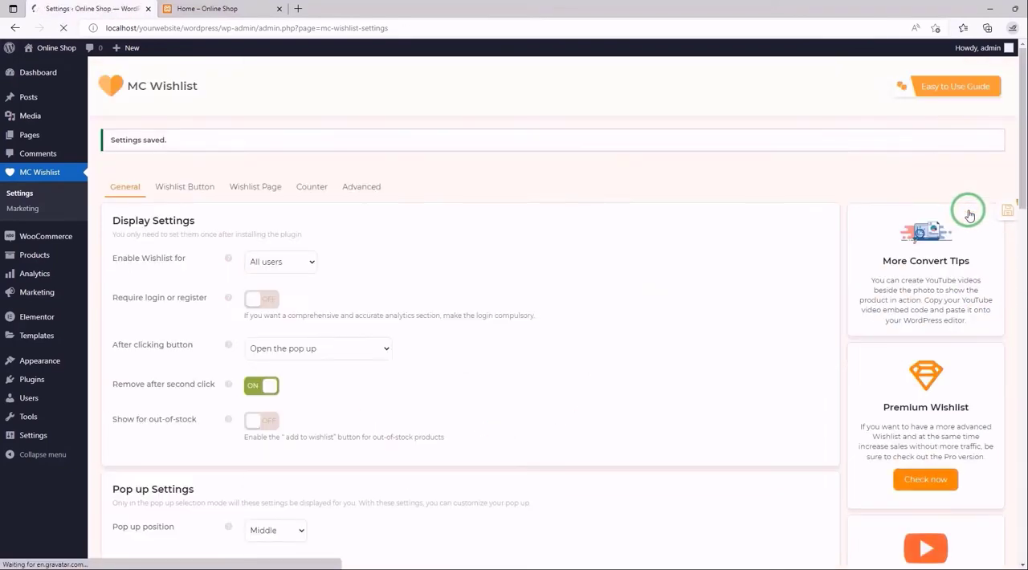
- Reload the storefront, add the Black Over-the-shoulder Handbag to the wishlist to check the pop-up box's corners, and close the pop-up
{"action": "left_click", "coordinate": [166, 9]}
{"action": "left_click", "coordinate": [63, 28]}
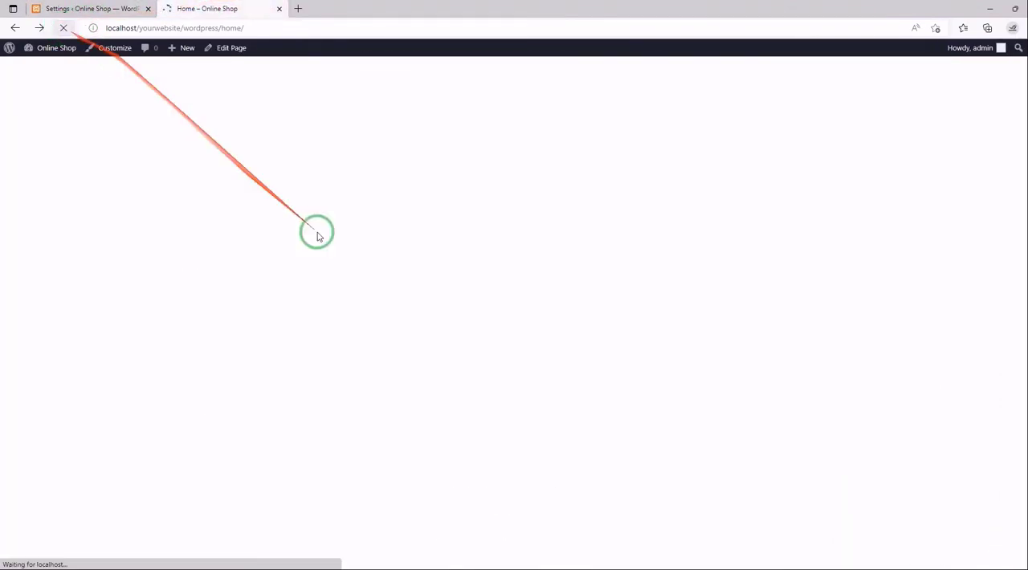
{"action": "left_click", "coordinate": [479, 304]}
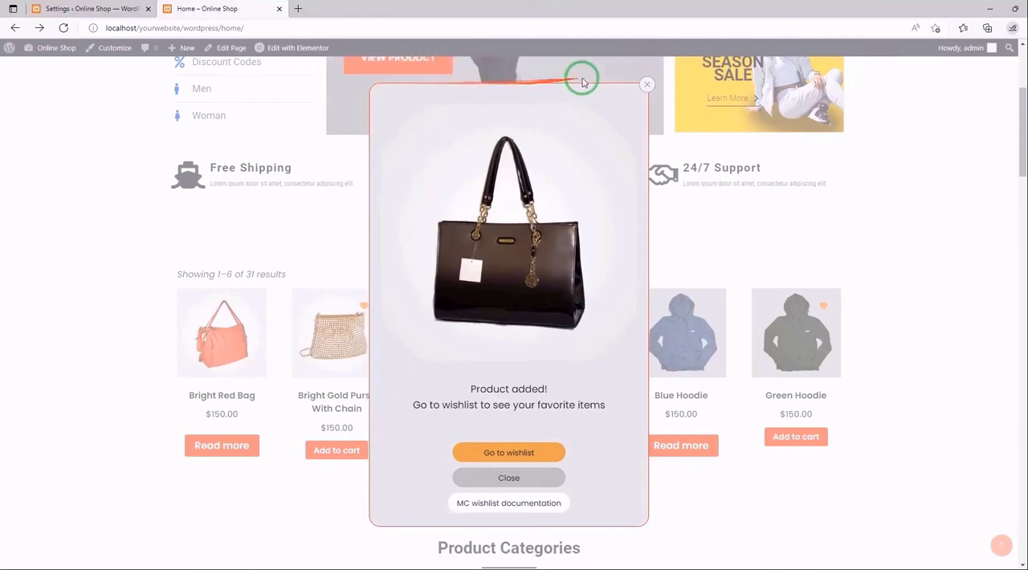
{"action": "left_click", "coordinate": [644, 85]}
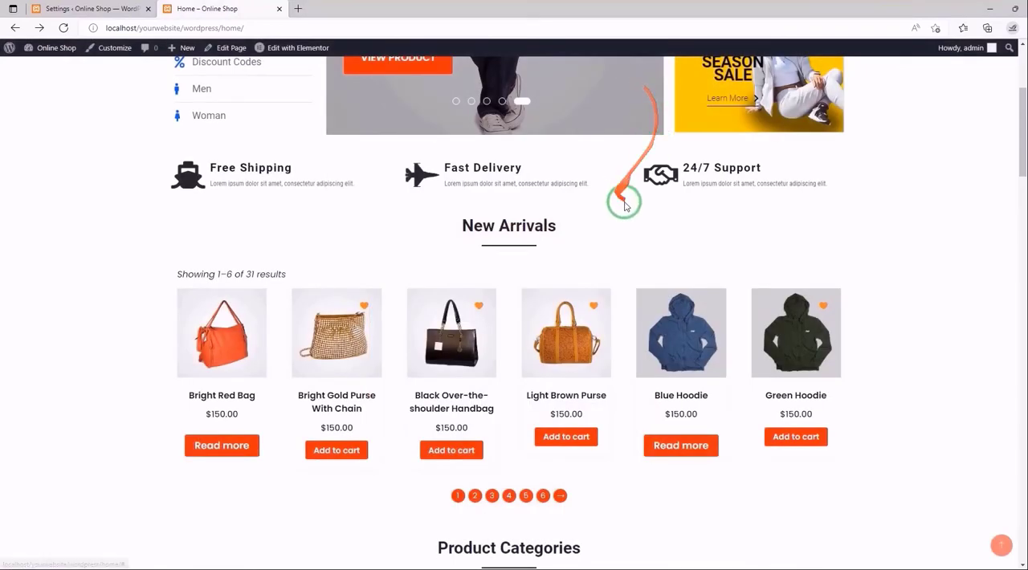
- Set the border radius to 5px for the Go to wishlist button and 10px for the MC wishlist documentation button, and save
{"action": "left_click", "coordinate": [112, 8]}
{"action": "scroll", "coordinate": [416, 241], "scroll_direction": "down", "scroll_amount": 10}
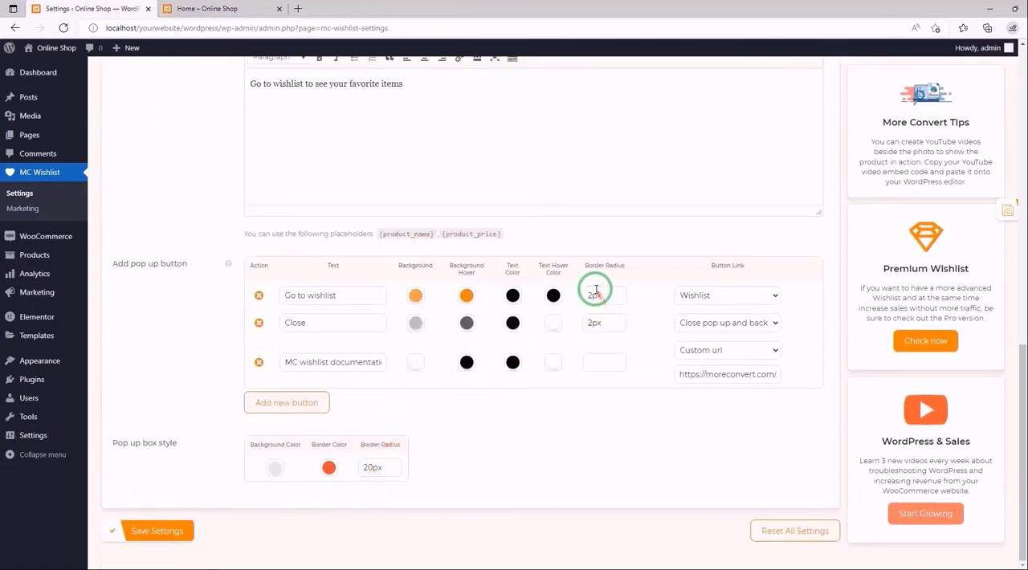
{"action": "left_click", "coordinate": [591, 295]}
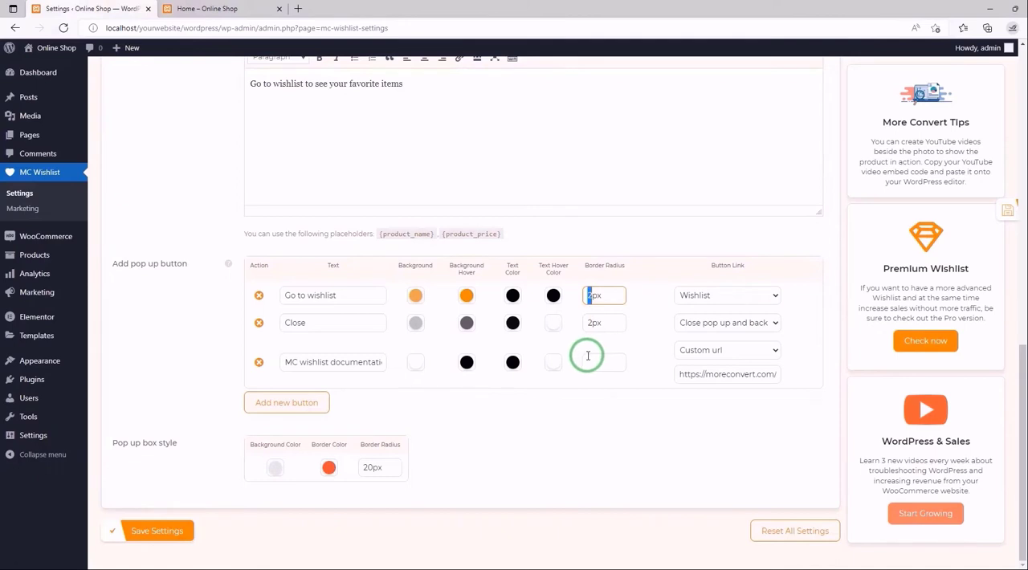
{"action": "type", "text": "5"}
{"action": "left_click", "coordinate": [591, 322]}
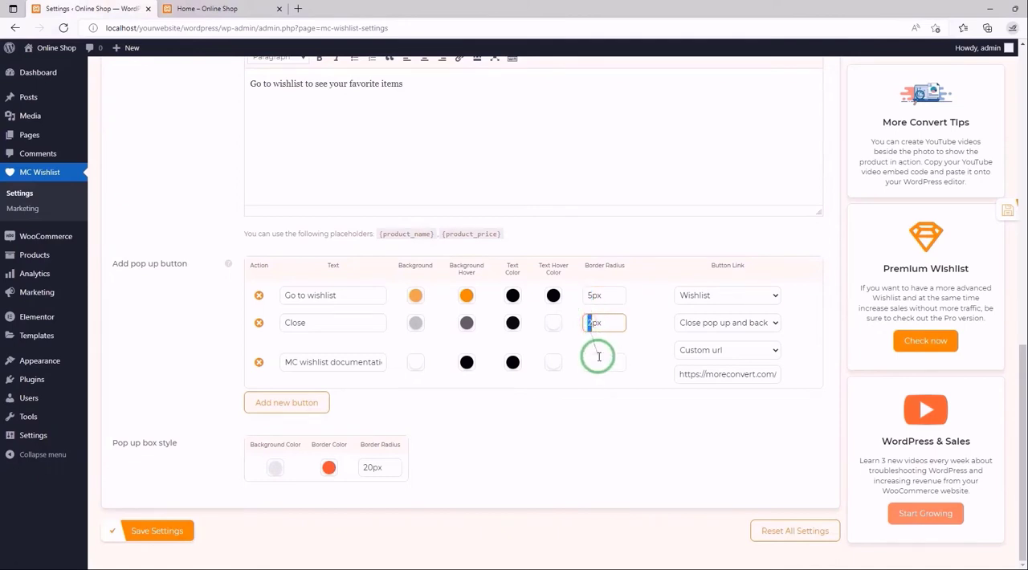
{"action": "left_click", "coordinate": [595, 362]}
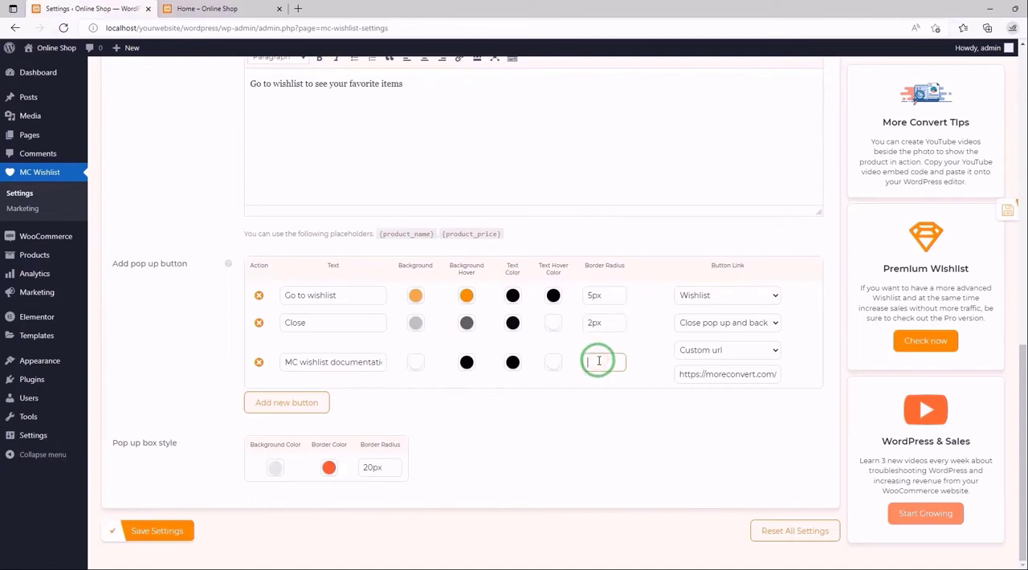
{"action": "type", "text": "10"}
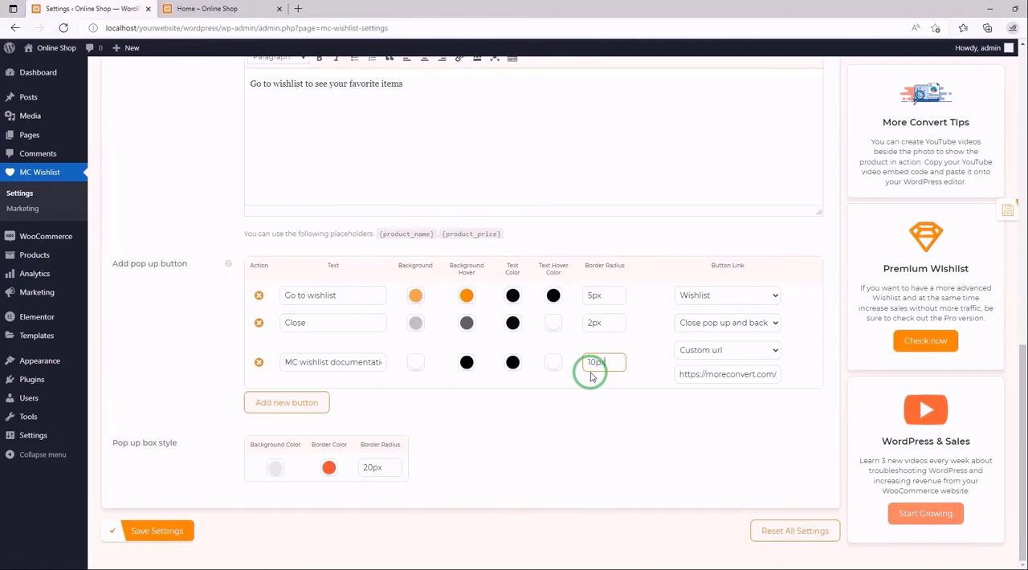
{"action": "left_click", "coordinate": [993, 211]}
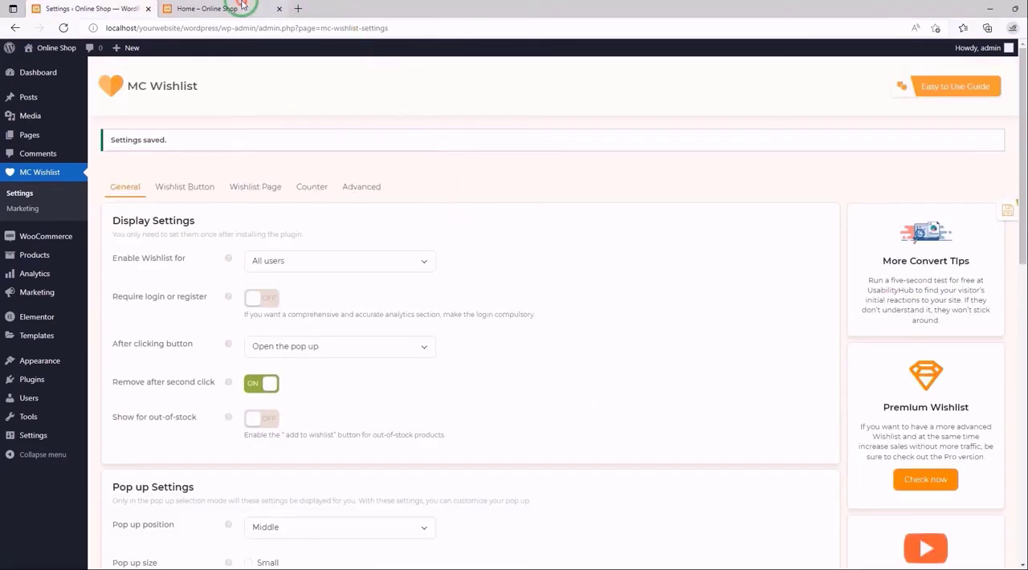
- Reload the storefront, remove and re-add the Light Brown Purse to the wishlist to check the pop-up's button corners, and close the pop-up
{"action": "left_click", "coordinate": [205, 9]}
{"action": "left_click", "coordinate": [63, 28]}
{"action": "left_click", "coordinate": [65, 30]}
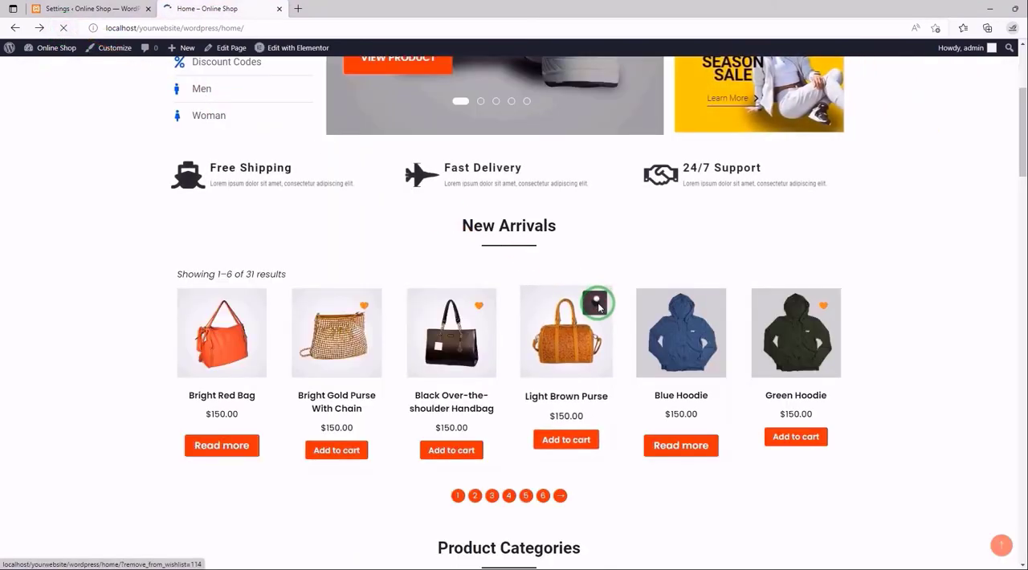
{"action": "left_click", "coordinate": [594, 303]}
{"action": "left_click", "coordinate": [594, 303]}
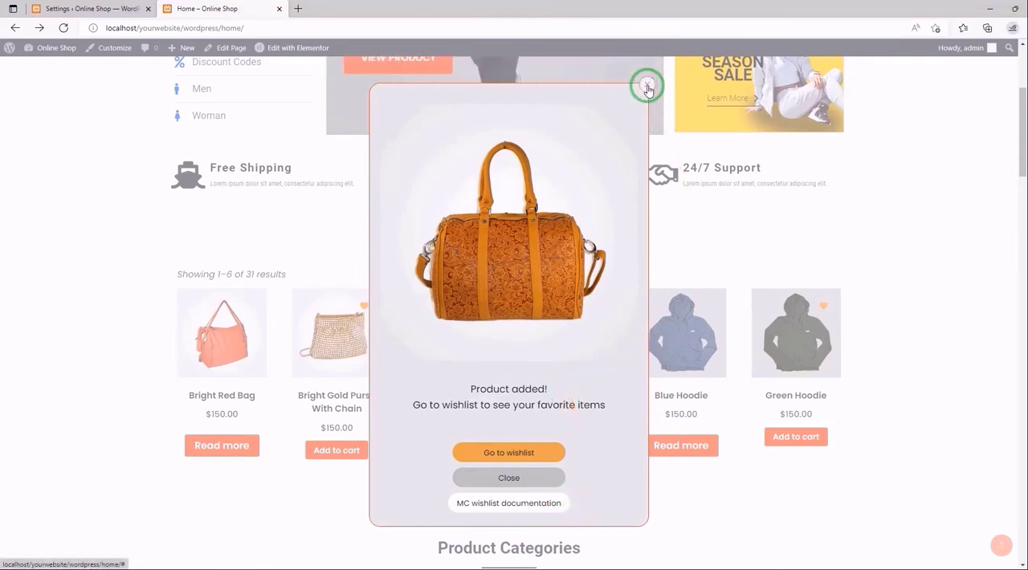
{"action": "left_click", "coordinate": [647, 87]}
- Return to the MC Wishlist settings and bring up the pop-up button and box style options
{"action": "left_click", "coordinate": [138, 9]}
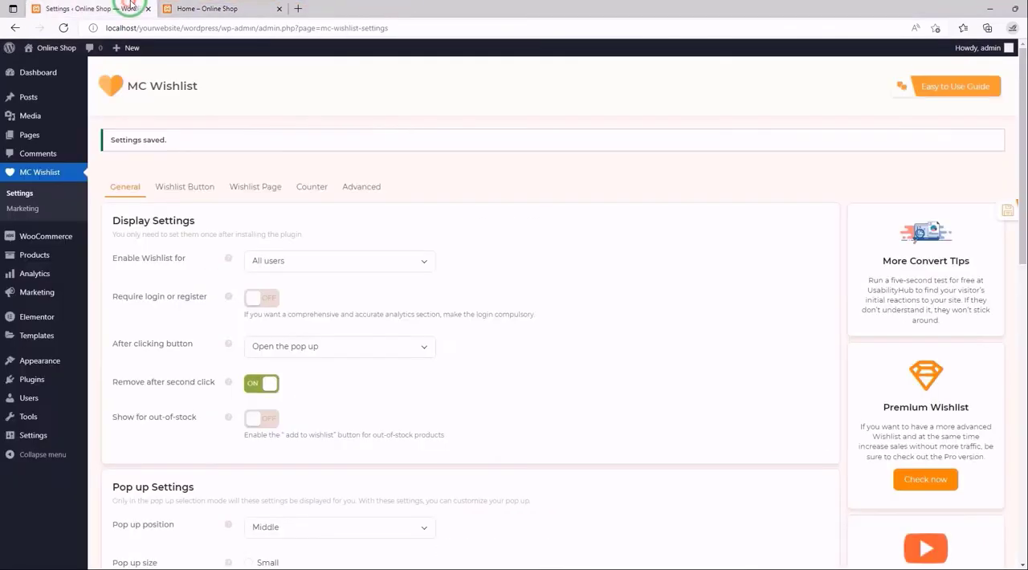
{"action": "scroll", "coordinate": [355, 273], "scroll_direction": "down", "scroll_amount": 12}
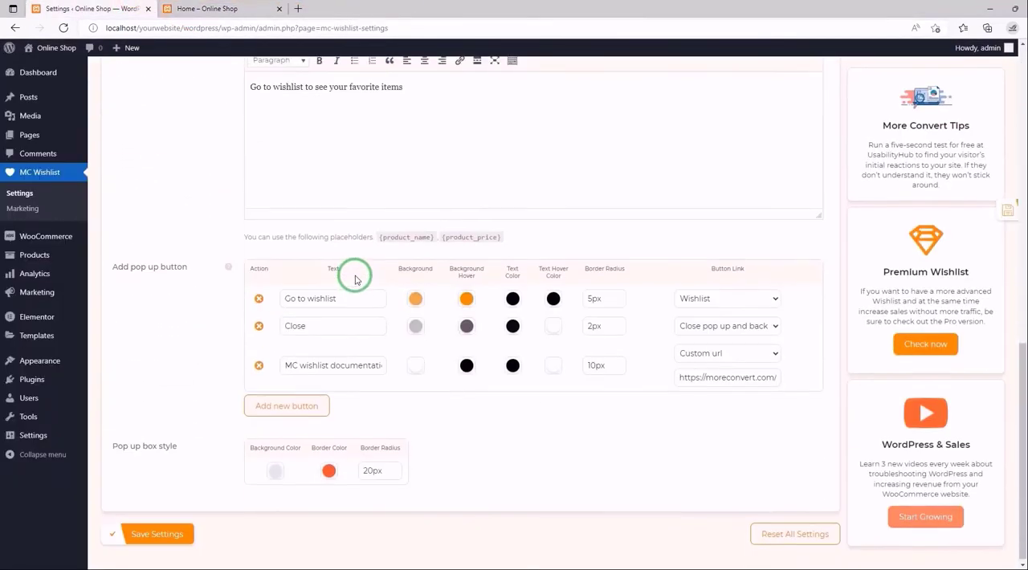
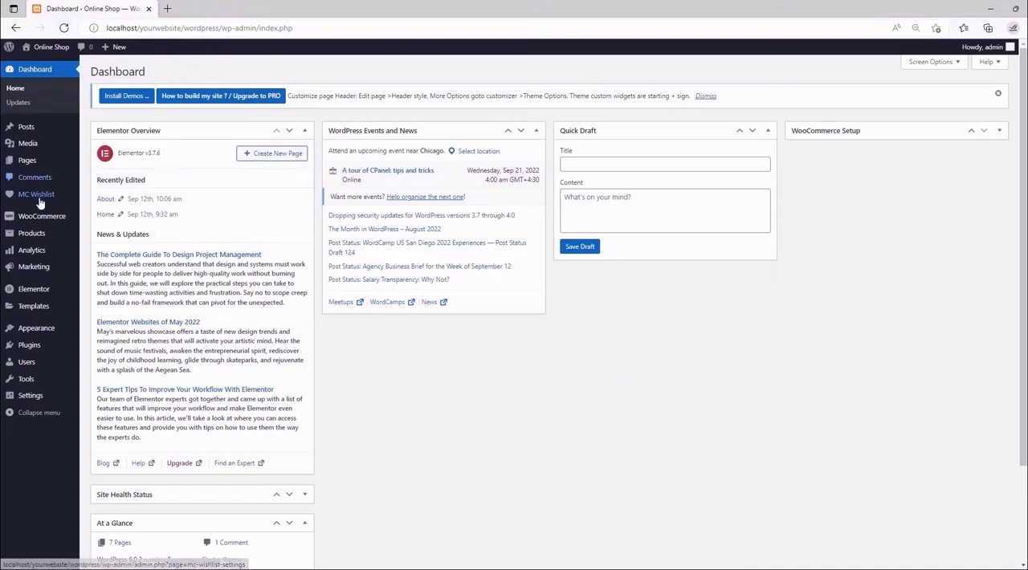
- Bring up the MC Wishlist plugin's Wishlist Button settings for the single product page
{"action": "mouse_move", "coordinate": [36, 194]}
{"action": "left_click", "coordinate": [95, 198]}
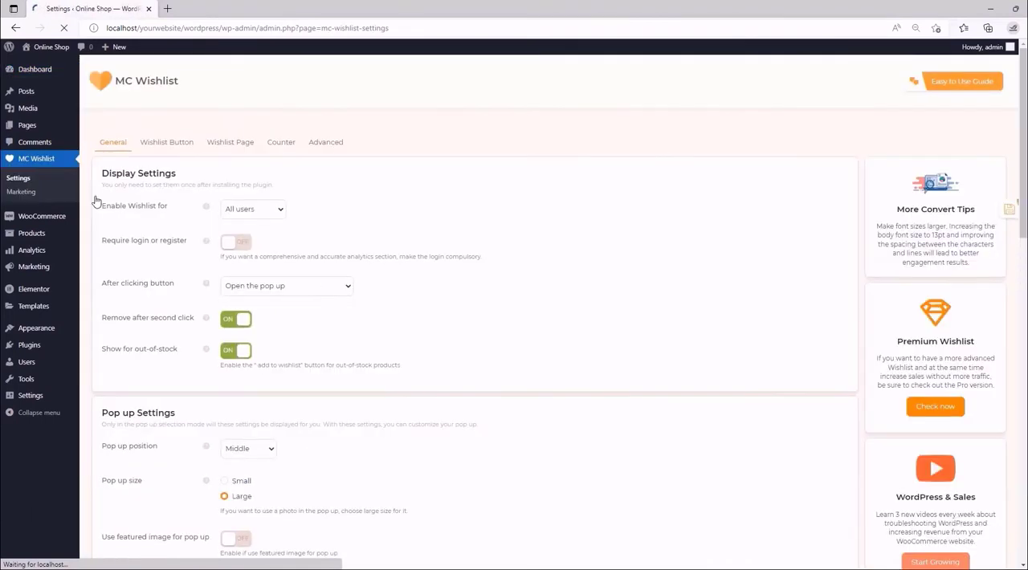
{"action": "left_click", "coordinate": [167, 142]}
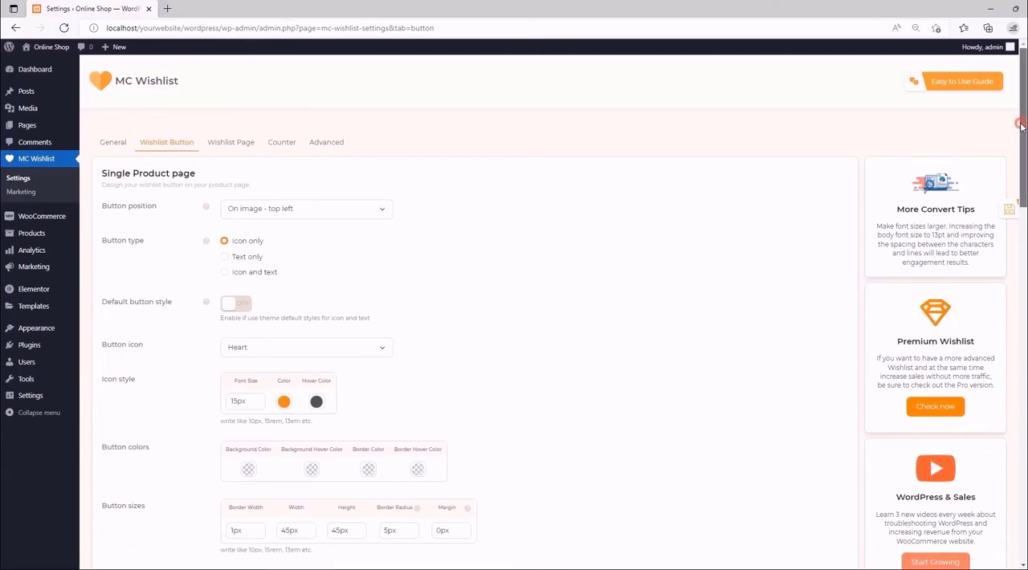
{"action": "mouse_move", "coordinate": [1015, 126]}
{"action": "left_mouse_down"}
{"action": "mouse_move", "coordinate": [1024, 479]}
{"action": "mouse_move", "coordinate": [1018, 121]}
{"action": "left_mouse_up"}
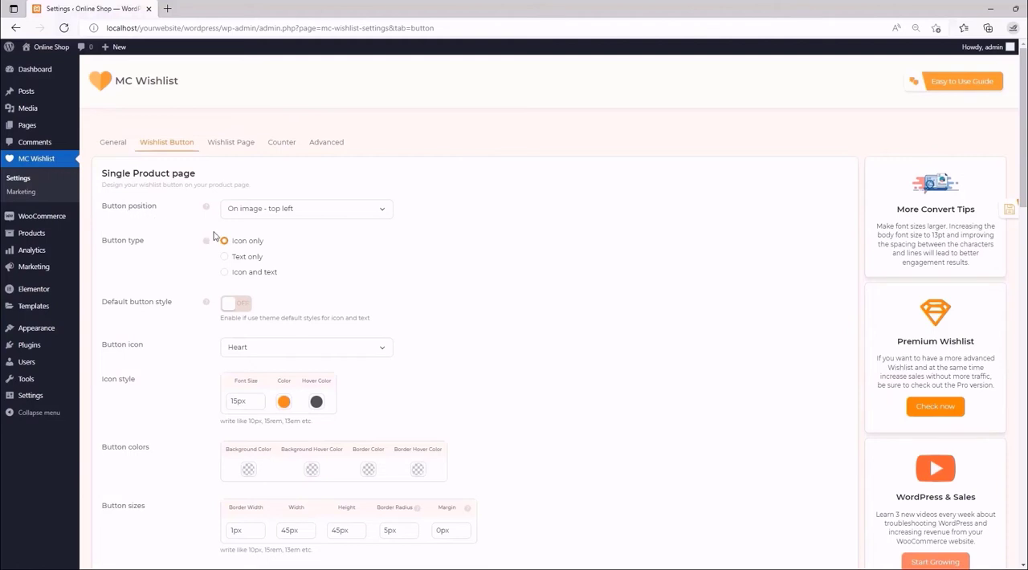
- Look through the available Button position options for the single product page and leave the selection as is
{"action": "left_click", "coordinate": [387, 211]}
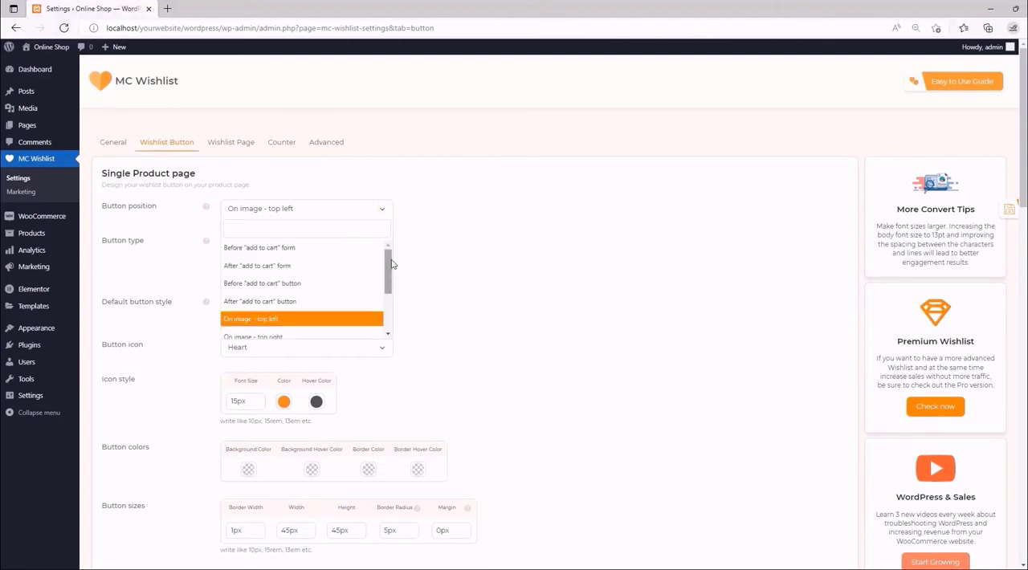
{"action": "mouse_move", "coordinate": [390, 263]}
{"action": "left_mouse_down"}
{"action": "mouse_move", "coordinate": [387, 252]}
{"action": "mouse_move", "coordinate": [385, 315]}
{"action": "mouse_move", "coordinate": [385, 265]}
{"action": "left_mouse_up"}
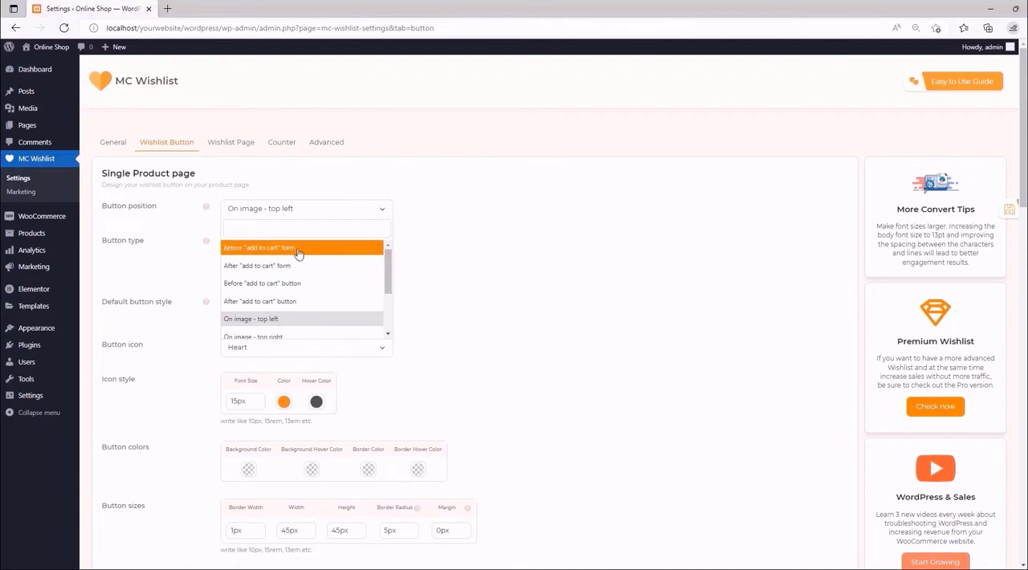
{"action": "left_click_drag", "start_coordinate": [387, 270], "coordinate": [390, 309]}
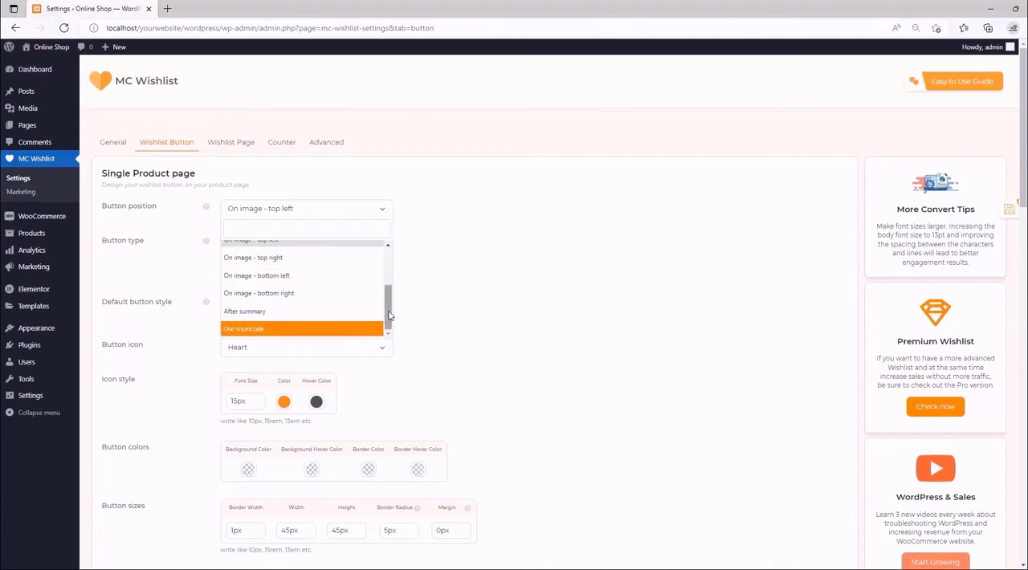
{"action": "left_click", "coordinate": [440, 296]}
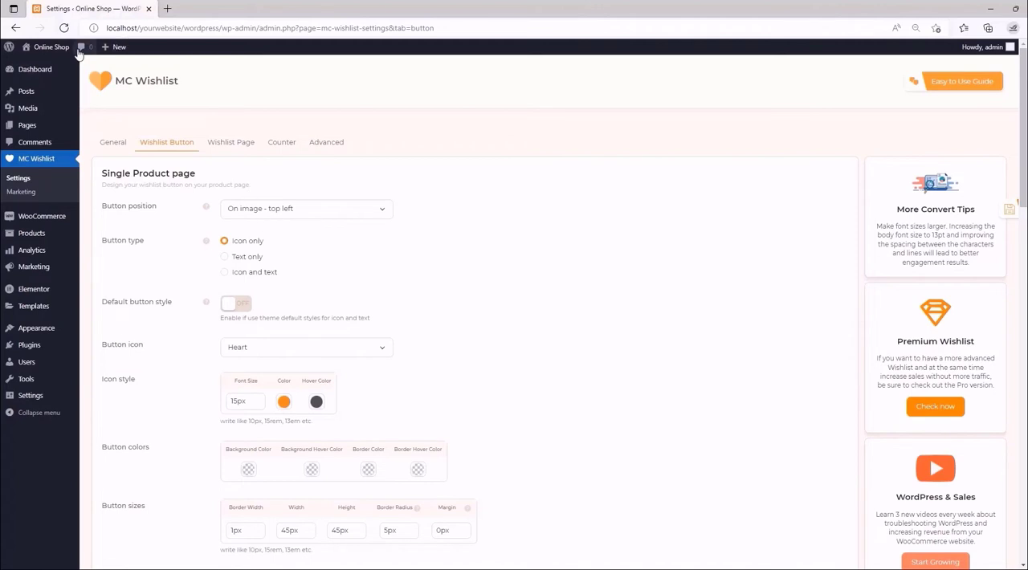
- Visit the storefront in a new tab and view the Green Hoodie product page
{"action": "mouse_move", "coordinate": [44, 48]}
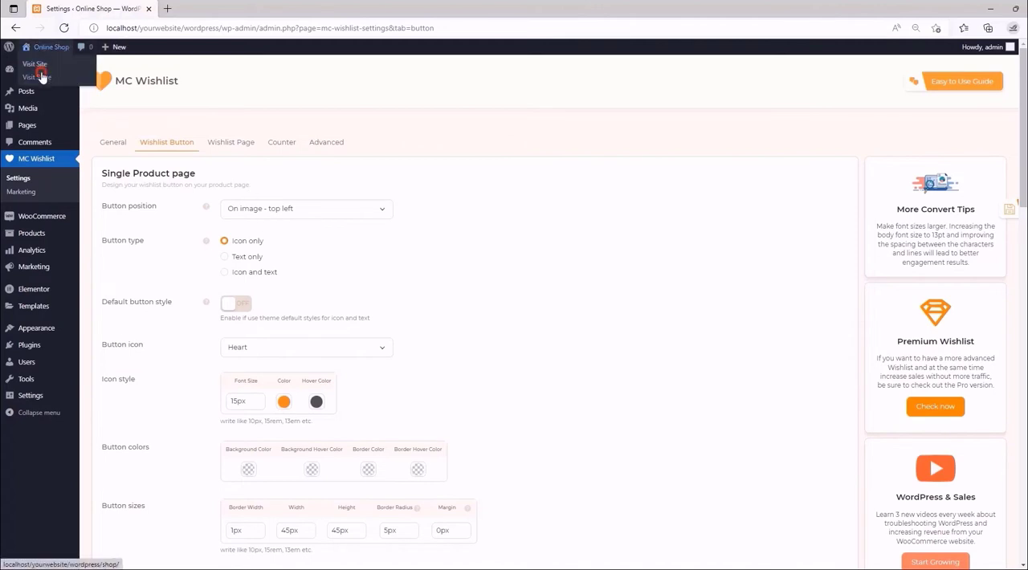
{"action": "left_click", "coordinate": [37, 76]}
{"action": "scroll", "coordinate": [514, 321], "scroll_direction": "down", "scroll_amount": 6}
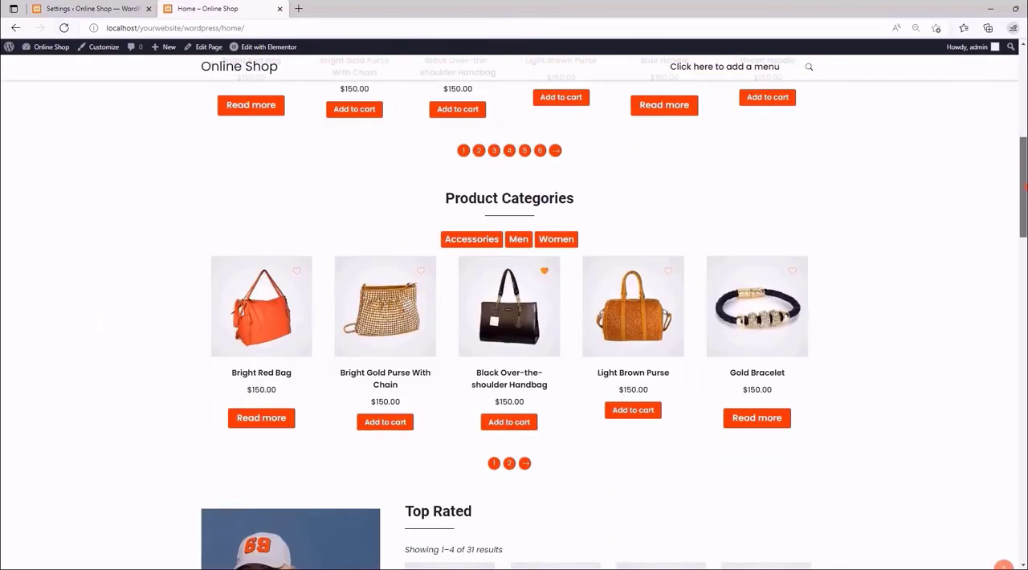
{"action": "scroll", "coordinate": [767, 241], "scroll_direction": "up", "scroll_amount": 2}
{"action": "left_click", "coordinate": [766, 189]}
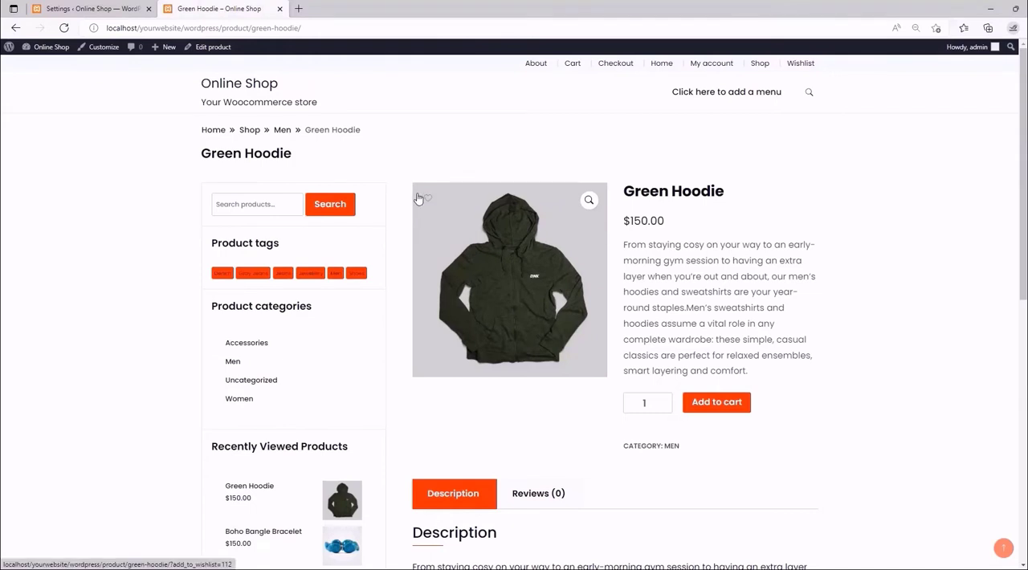
- Set the single product Button position to On image - bottom right, save, and reload the Green Hoodie page to check it
{"action": "left_click", "coordinate": [72, 7]}
{"action": "left_click", "coordinate": [368, 209]}
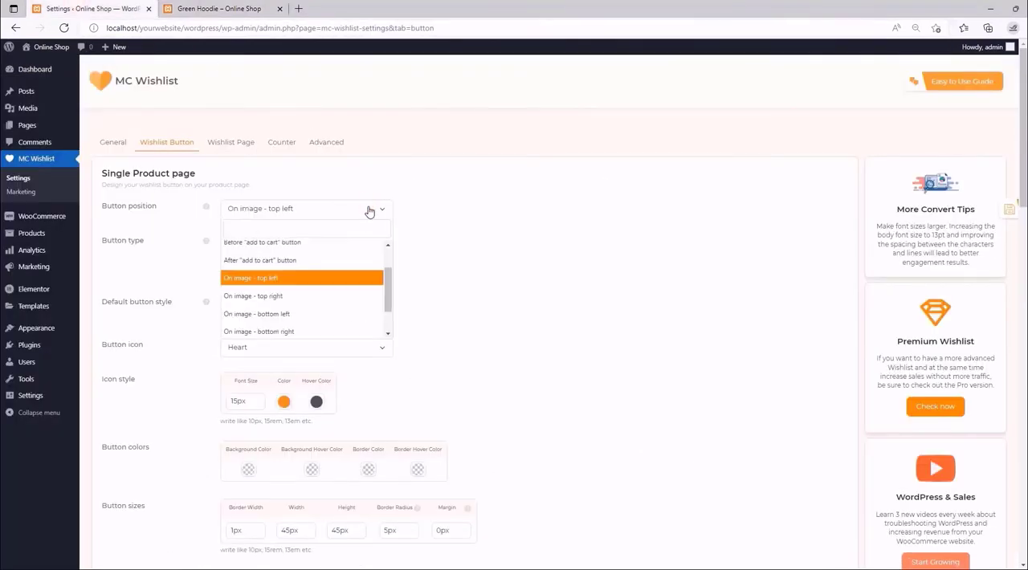
{"action": "left_click", "coordinate": [295, 332]}
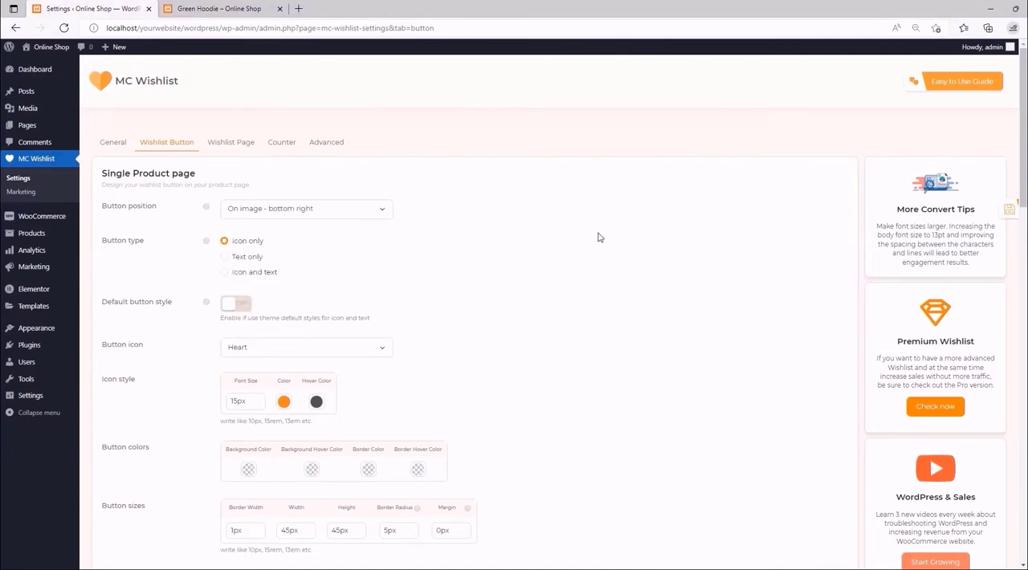
{"action": "left_click", "coordinate": [990, 213]}
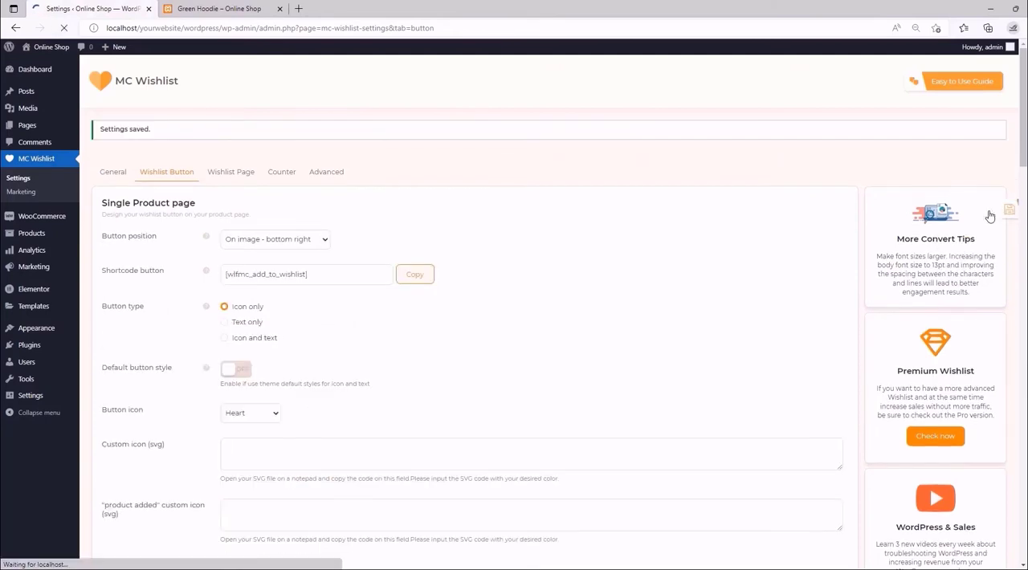
{"action": "left_click", "coordinate": [232, 8]}
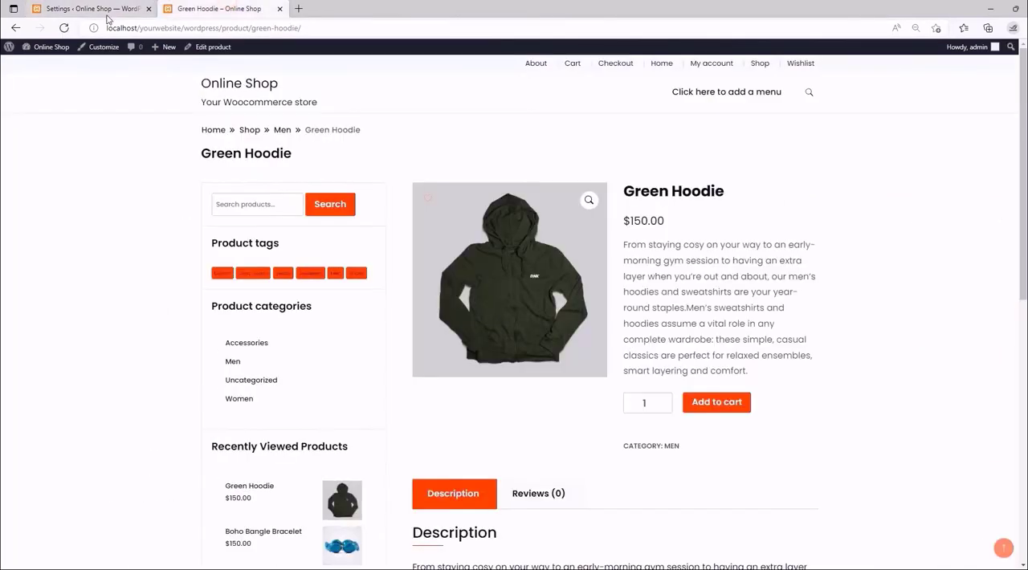
{"action": "left_click", "coordinate": [65, 28]}
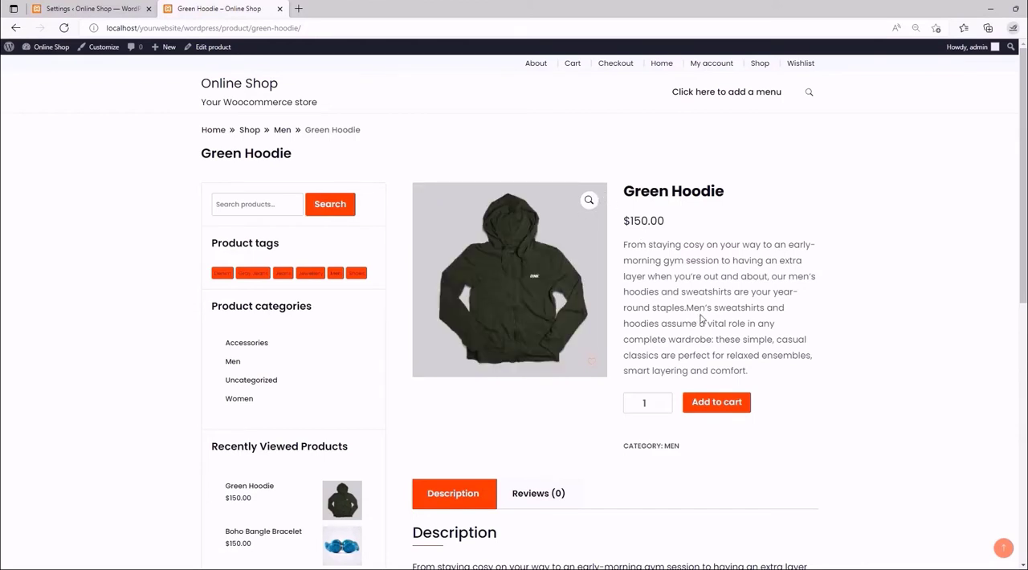
- Set the single product Button position to Before "add to cart" form, save, and reload the Green Hoodie page to check it
{"action": "left_click", "coordinate": [124, 8]}
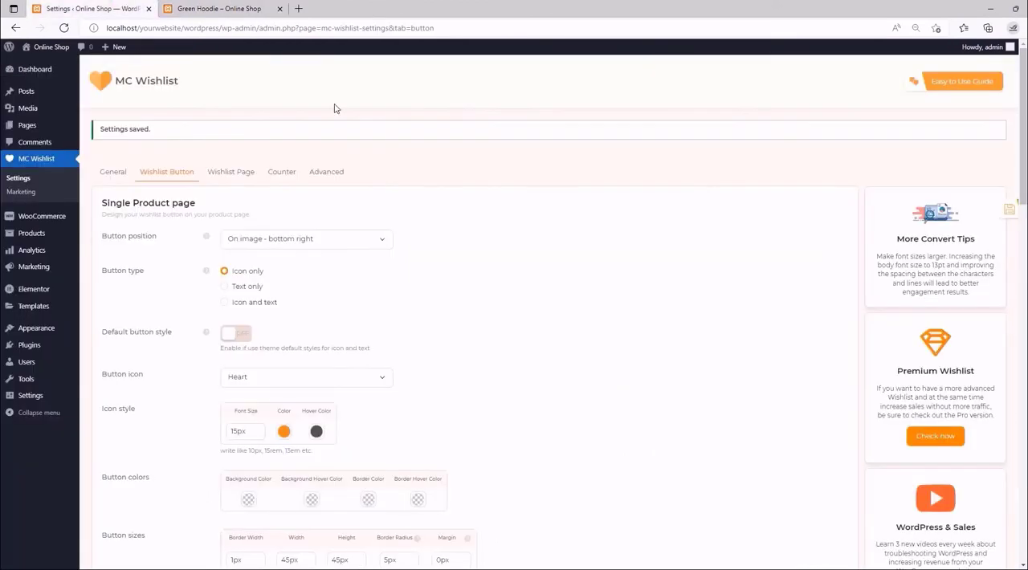
{"action": "left_click", "coordinate": [351, 238]}
{"action": "left_click_drag", "start_coordinate": [389, 326], "coordinate": [389, 287]}
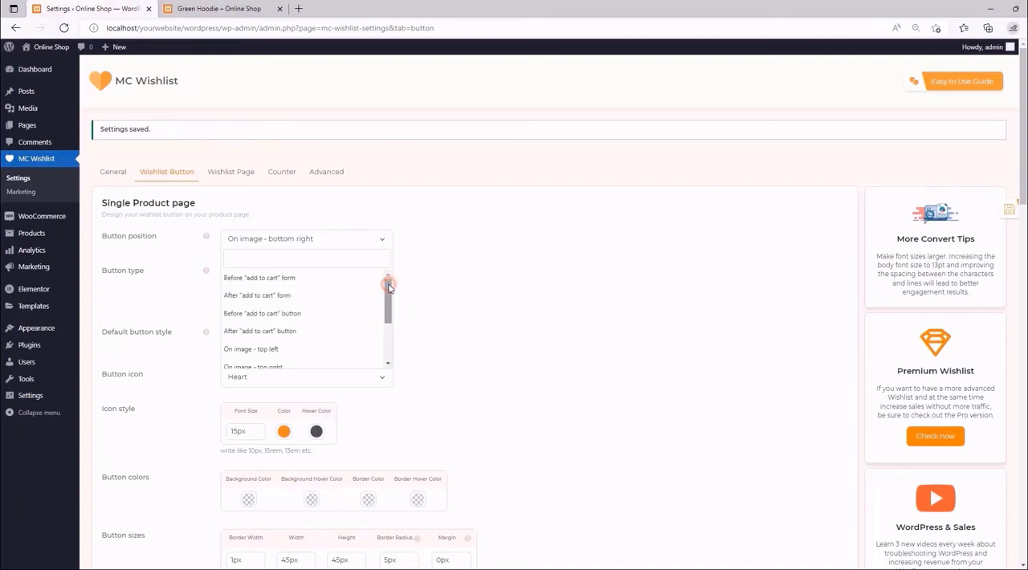
{"action": "left_click", "coordinate": [272, 281]}
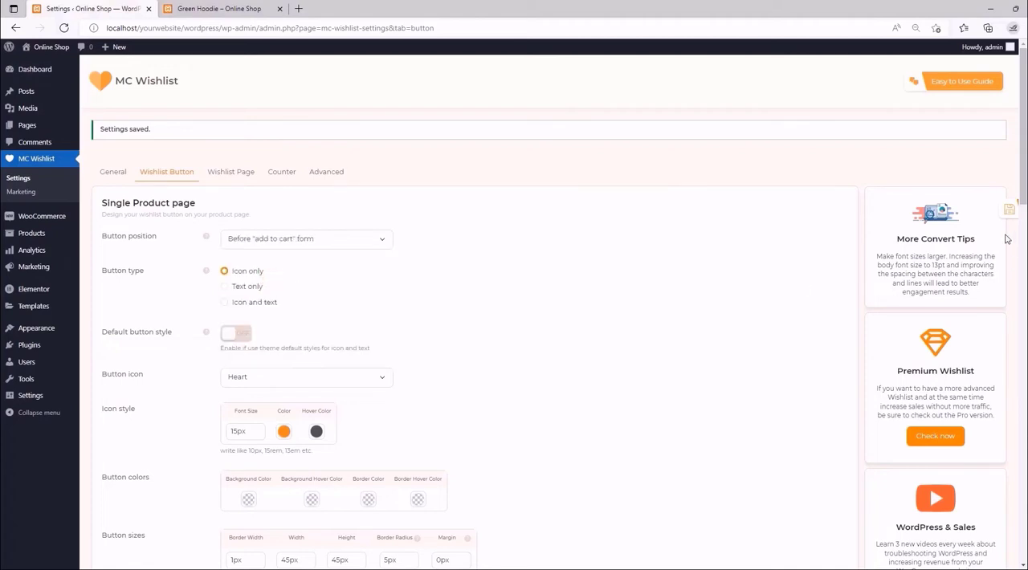
{"action": "left_click", "coordinate": [983, 209]}
{"action": "left_click", "coordinate": [223, 6]}
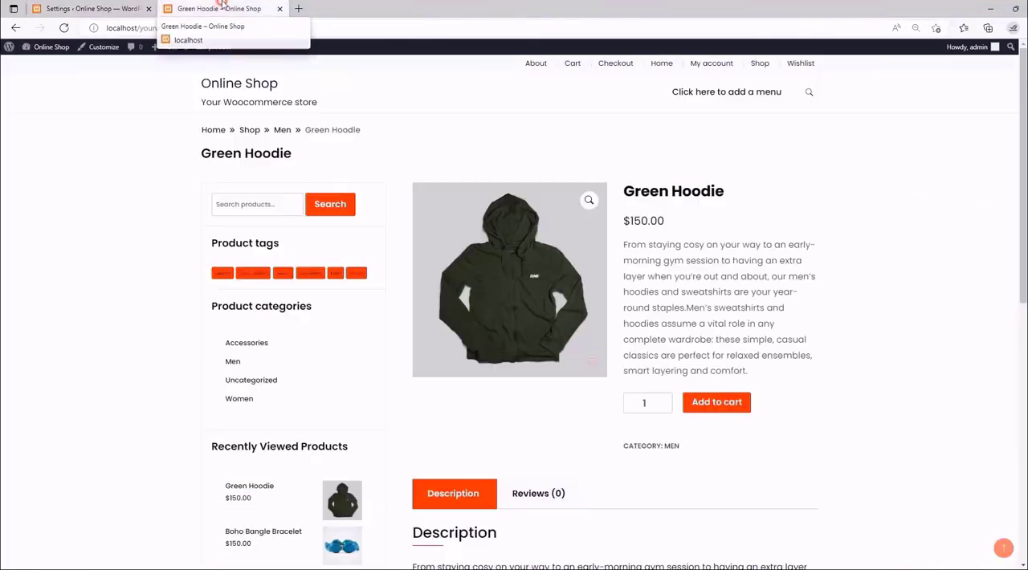
{"action": "left_click", "coordinate": [64, 29]}
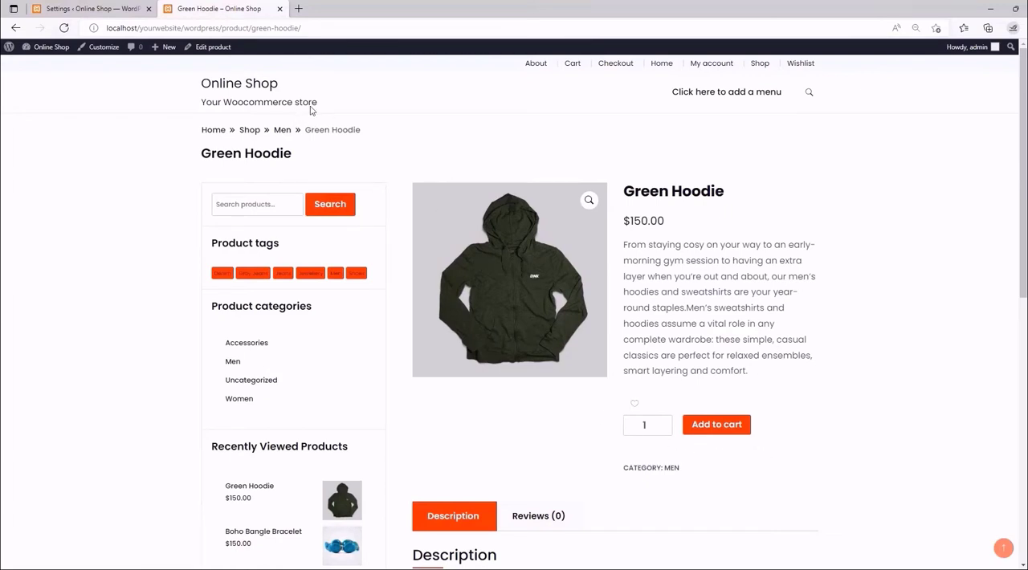
- Set the single product Button position to After "add to cart" button, save, and reload the Green Hoodie page to check it
{"action": "left_click", "coordinate": [95, 8]}
{"action": "left_click", "coordinate": [358, 238]}
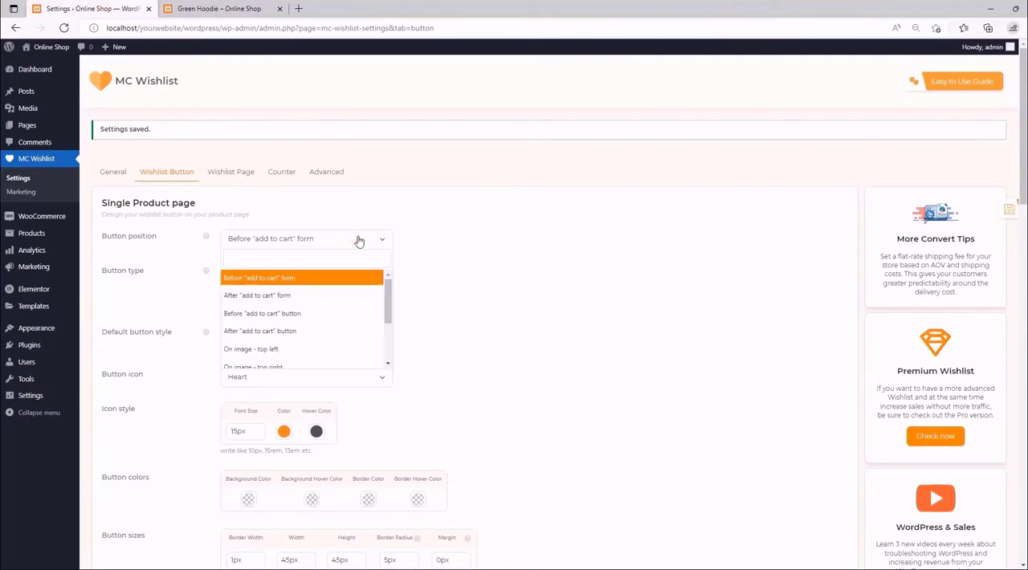
{"action": "left_click", "coordinate": [300, 331]}
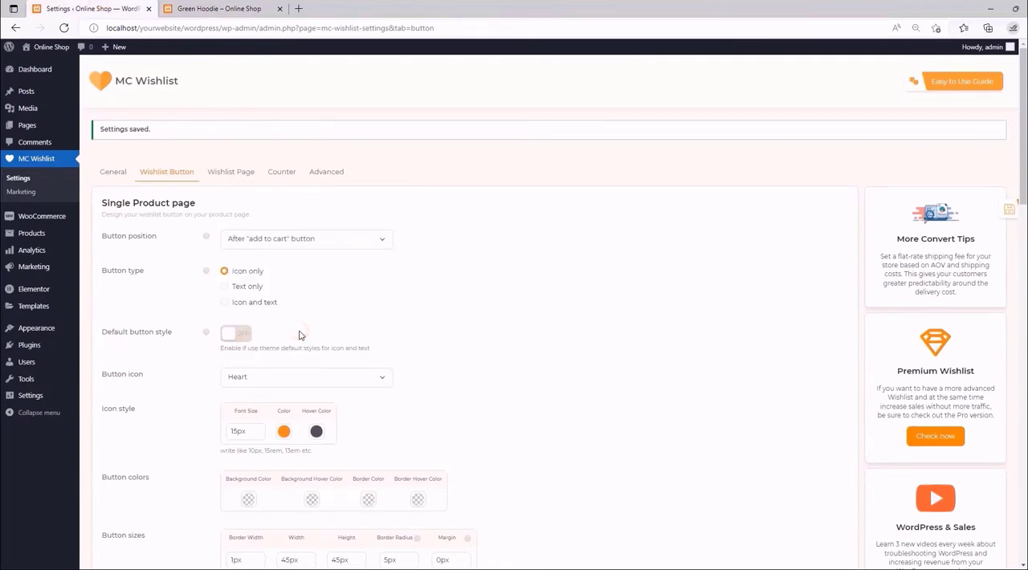
{"action": "left_click", "coordinate": [992, 211]}
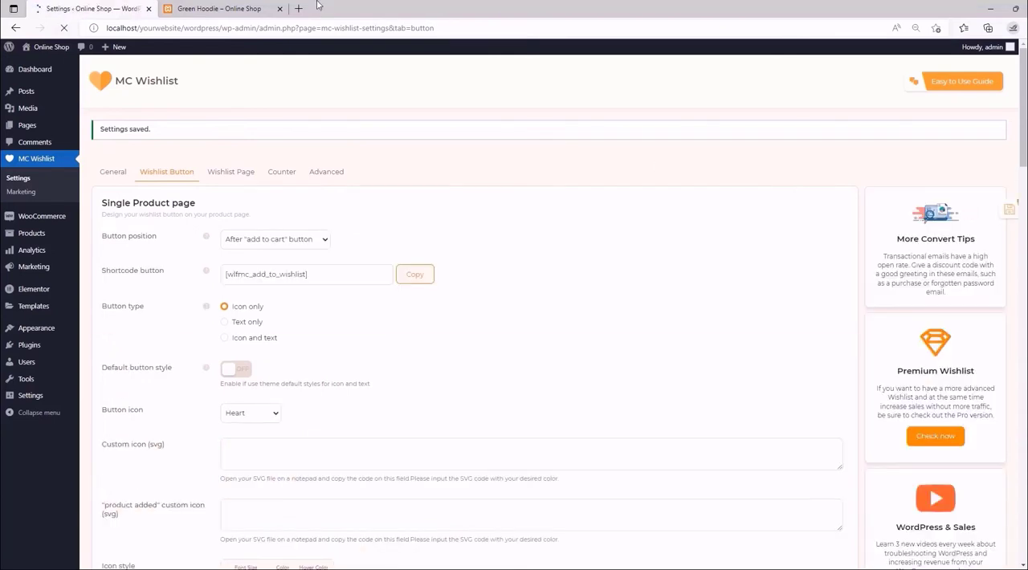
{"action": "left_click", "coordinate": [228, 6]}
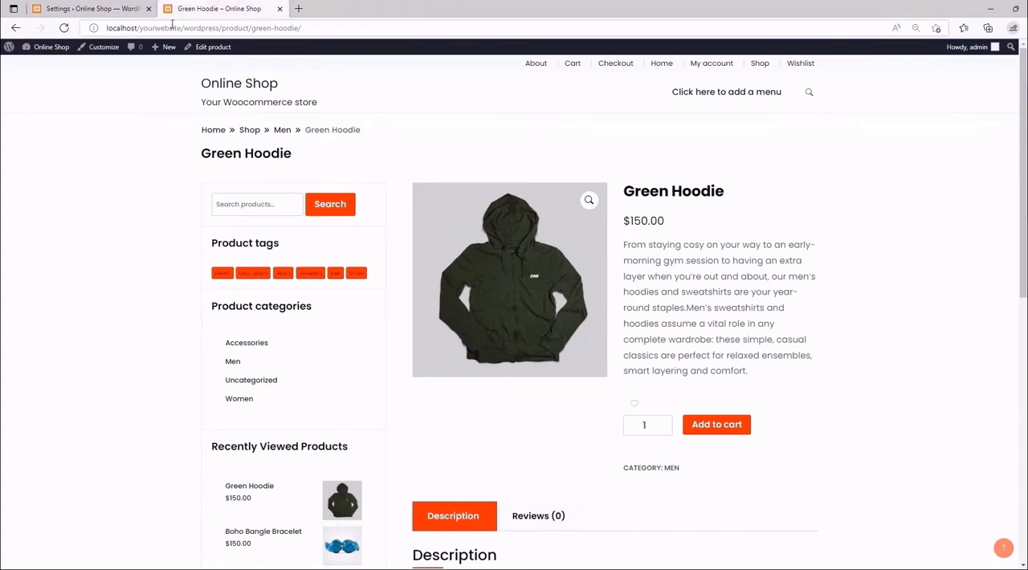
{"action": "left_click", "coordinate": [65, 30]}
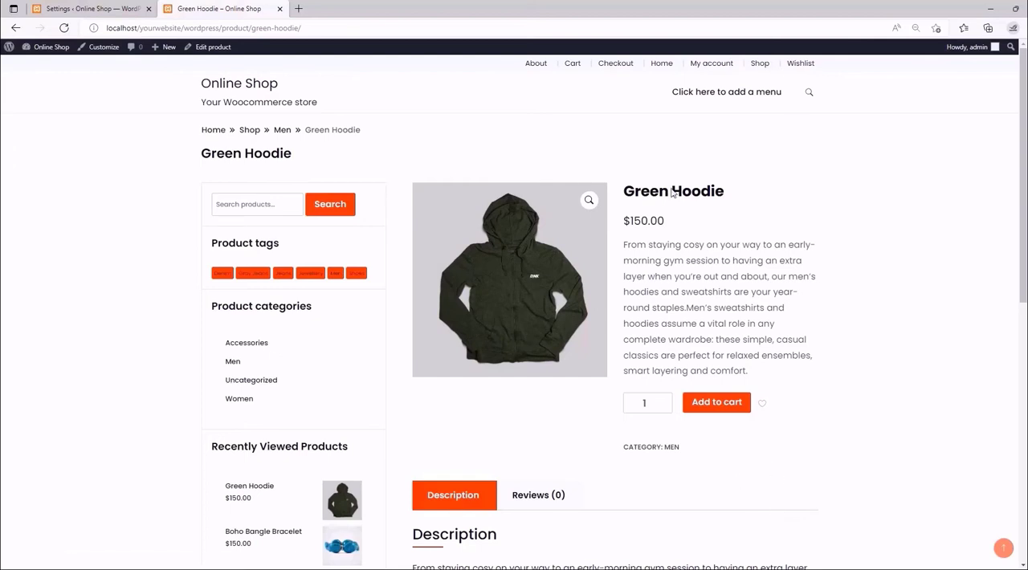
- Set the single product Button position to After summary and save the settings
{"action": "left_click", "coordinate": [105, 7]}
{"action": "left_click", "coordinate": [362, 245]}
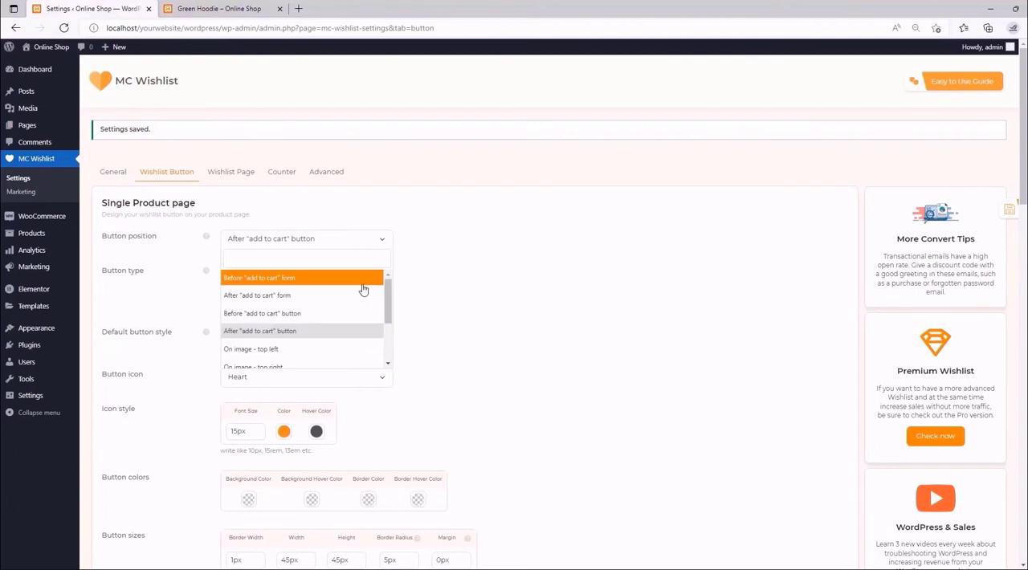
{"action": "scroll", "coordinate": [361, 301], "scroll_direction": "down", "scroll_amount": 3}
{"action": "scroll", "coordinate": [328, 300], "scroll_direction": "down", "scroll_amount": 1}
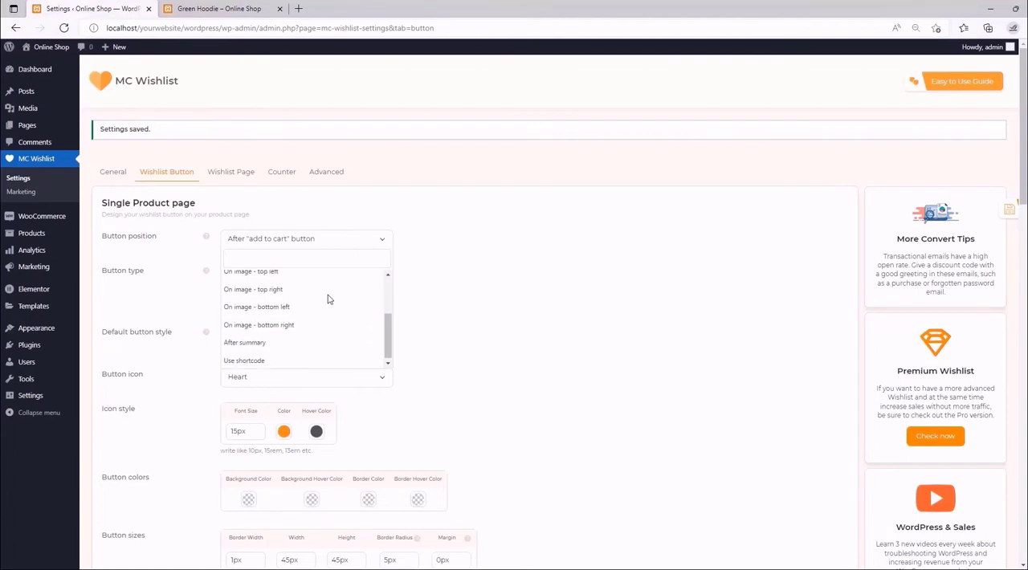
{"action": "left_click", "coordinate": [262, 342]}
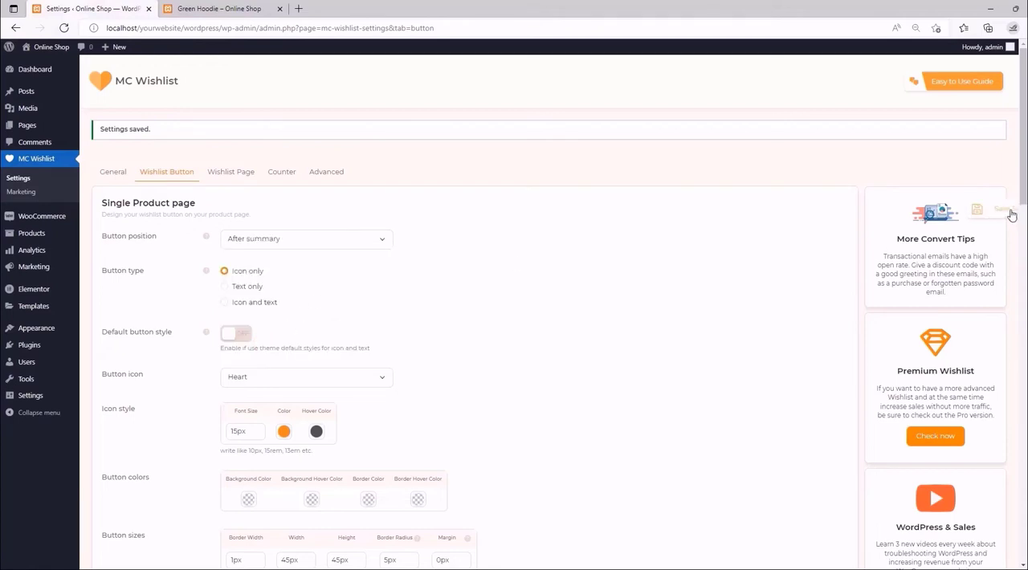
{"action": "left_click", "coordinate": [986, 211]}
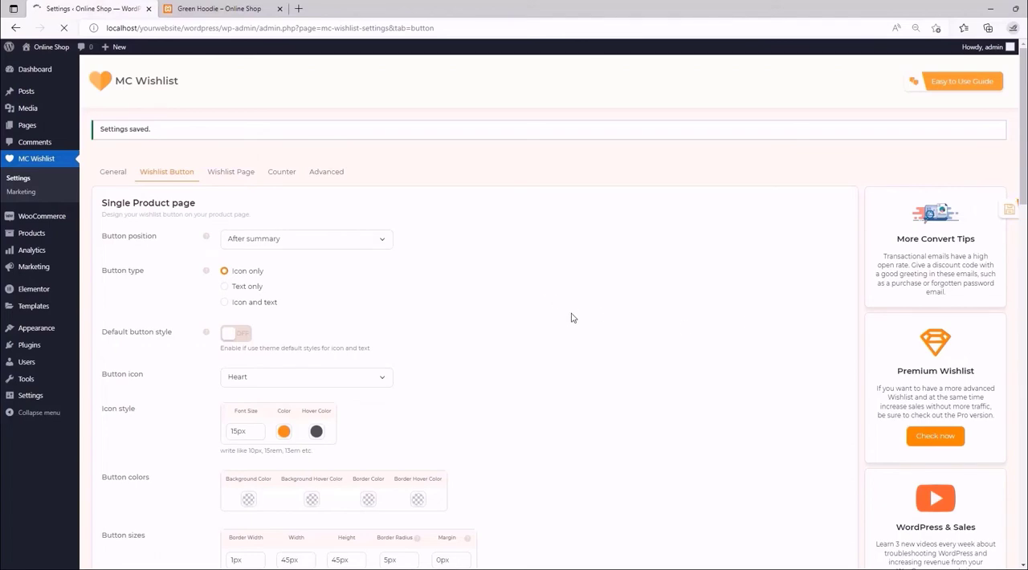
- Reload the Green Hoodie page, check the wishlist heart's placement around the description and related products, and return to the settings
{"action": "left_click", "coordinate": [249, 6]}
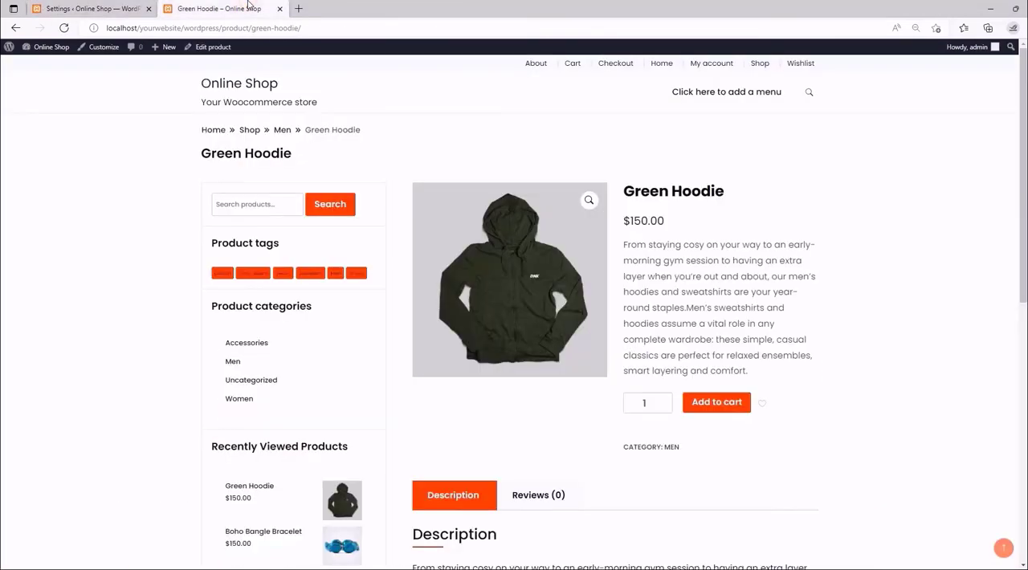
{"action": "left_click", "coordinate": [65, 29]}
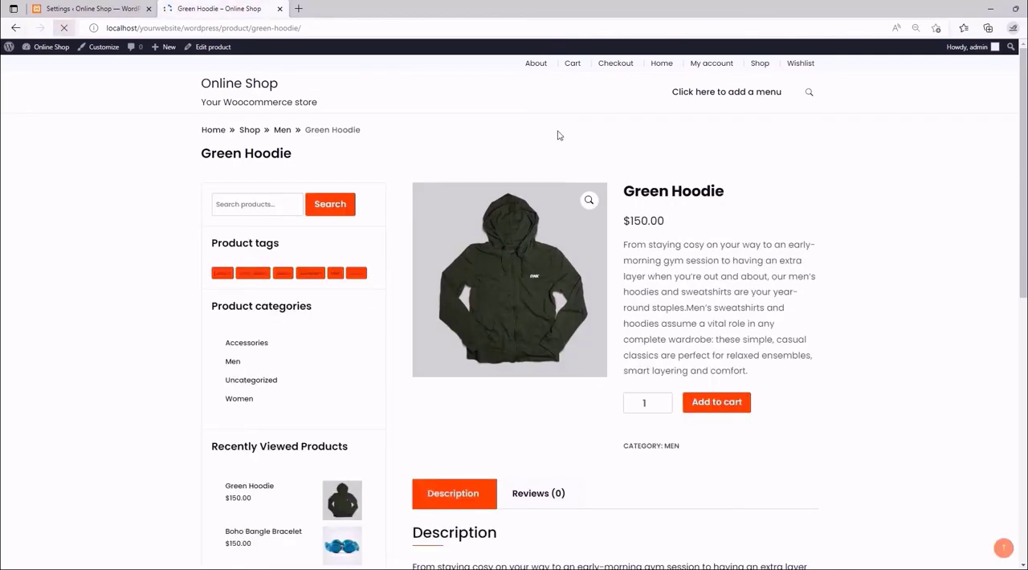
{"action": "scroll", "coordinate": [752, 237], "scroll_direction": "down", "scroll_amount": 3}
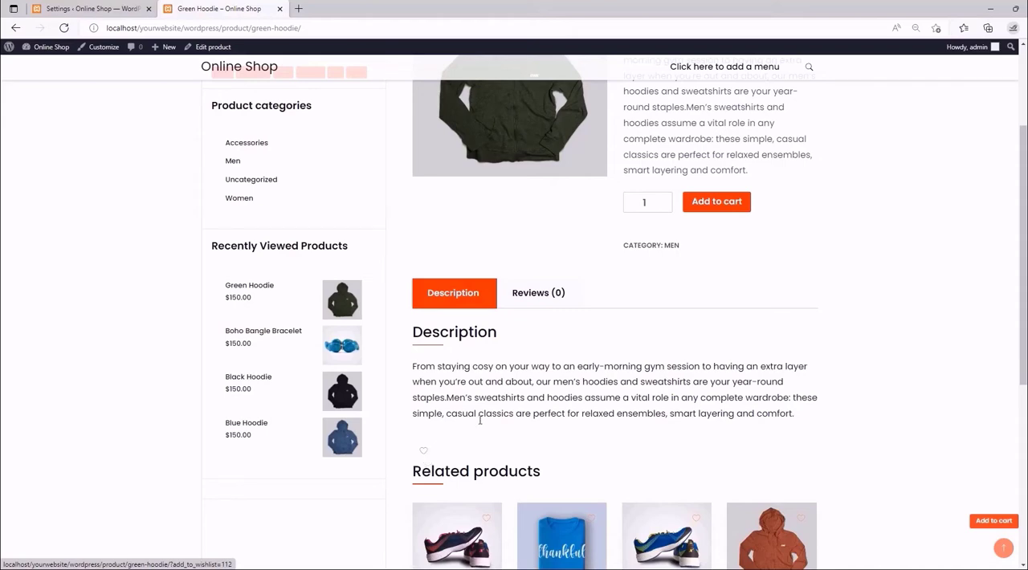
{"action": "left_click", "coordinate": [427, 458]}
{"action": "scroll", "coordinate": [454, 492], "scroll_direction": "down", "scroll_amount": 3}
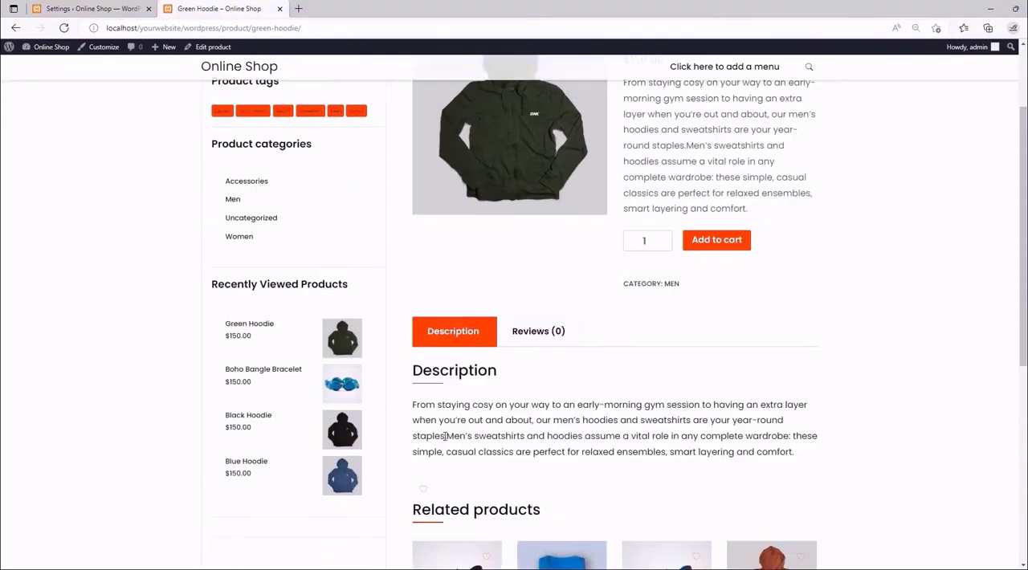
{"action": "scroll", "coordinate": [430, 450], "scroll_direction": "up", "scroll_amount": 3}
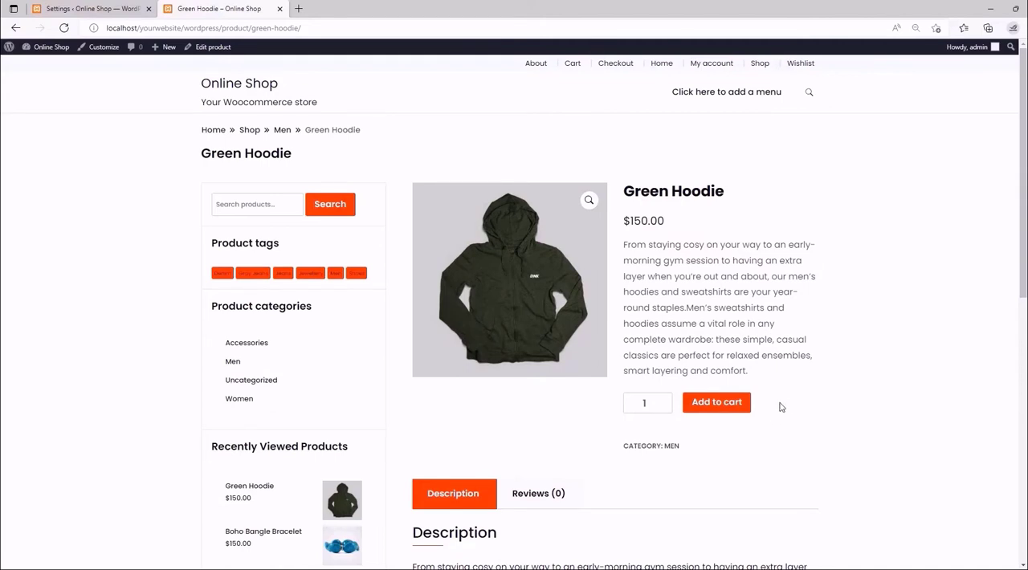
{"action": "left_click", "coordinate": [129, 9]}
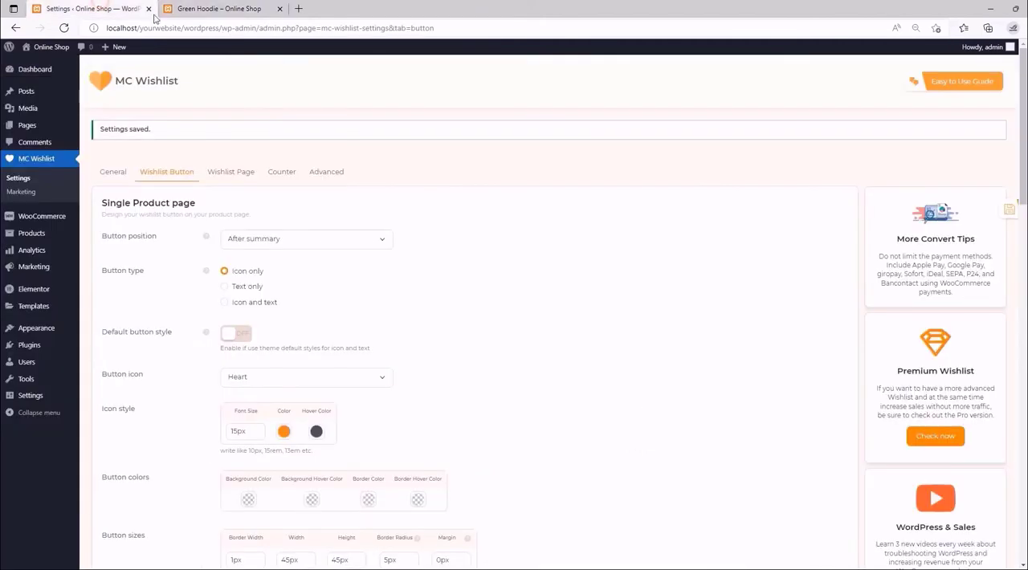
- Set the single product Button position to Use shortcode and copy the [wlfmc_add_to_wishlist] shortcode
{"action": "left_click", "coordinate": [385, 238]}
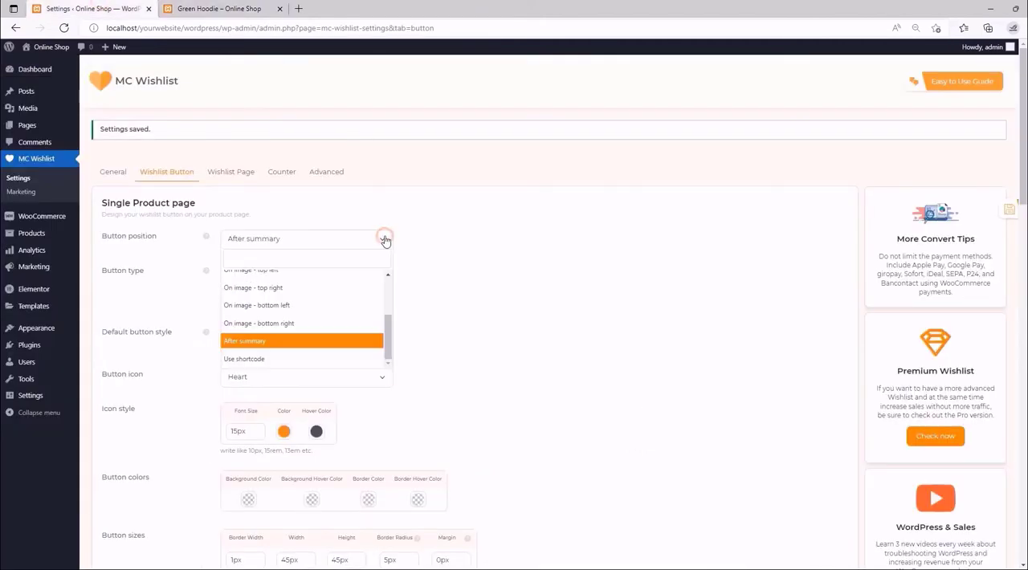
{"action": "left_click", "coordinate": [271, 359]}
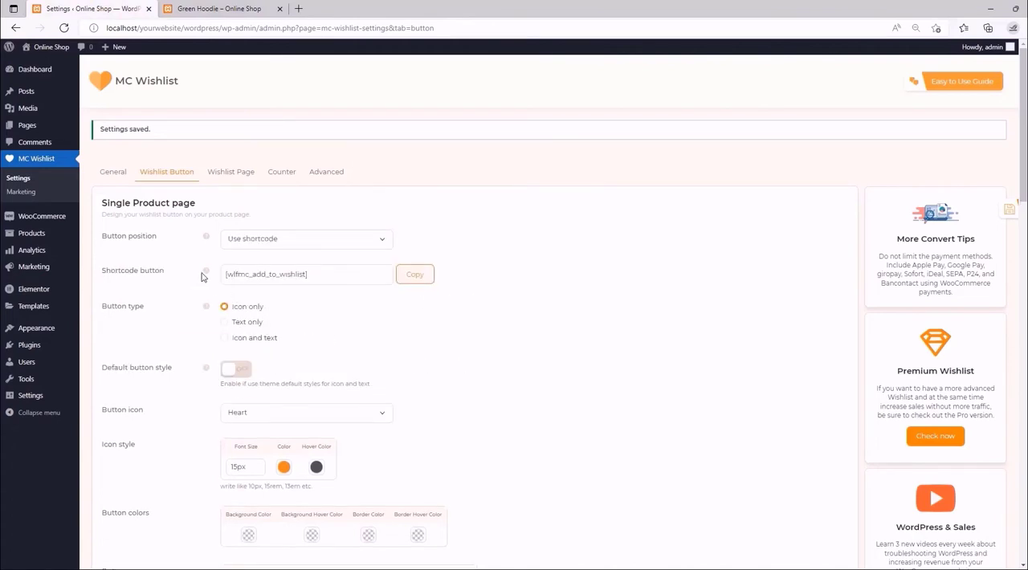
{"action": "mouse_move", "coordinate": [207, 275]}
{"action": "left_click", "coordinate": [414, 273]}
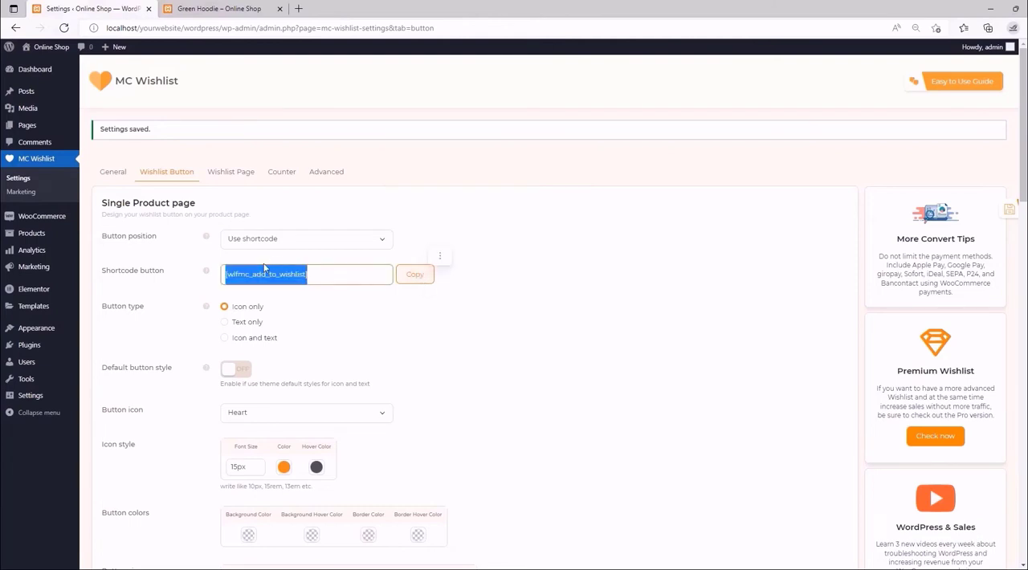
{"action": "right_click", "coordinate": [278, 285]}
{"action": "left_click", "coordinate": [303, 291]}
- Open the Green Hoodie product for editing and paste [wlfmc_add_to_wishlist] on its own line above the short description text
{"action": "left_click", "coordinate": [229, 5]}
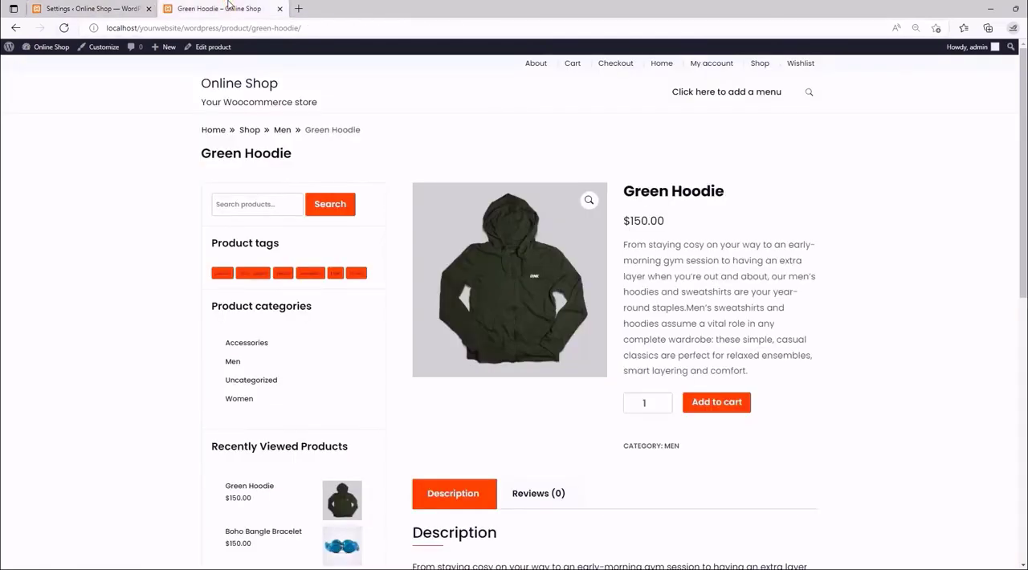
{"action": "left_click", "coordinate": [207, 47]}
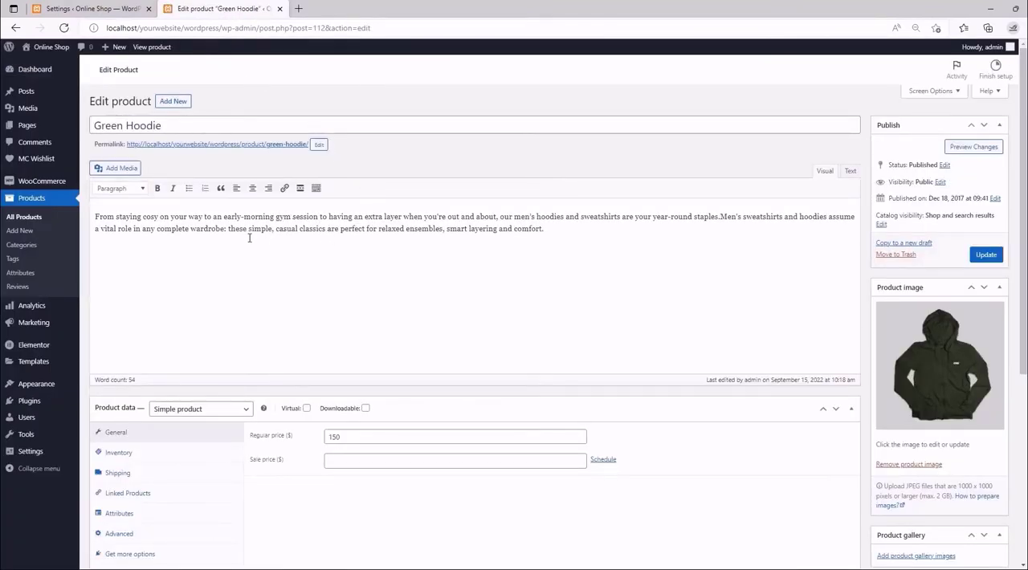
{"action": "scroll", "coordinate": [249, 238], "scroll_direction": "down", "scroll_amount": 4}
{"action": "left_click", "coordinate": [101, 348]}
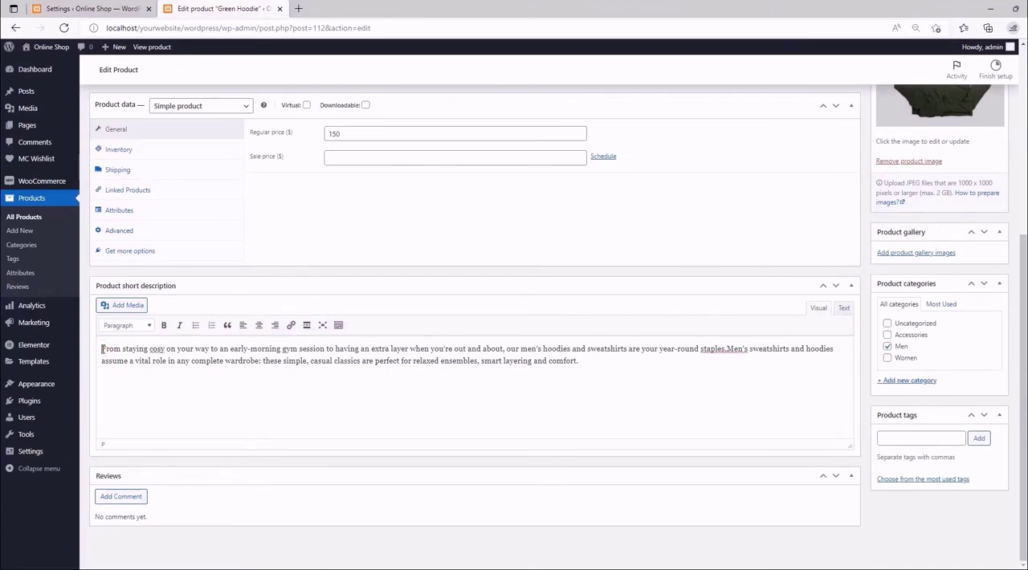
{"action": "key", "text": "Return"}
{"action": "left_click", "coordinate": [102, 349]}
{"action": "key", "text": "ctrl+v"}
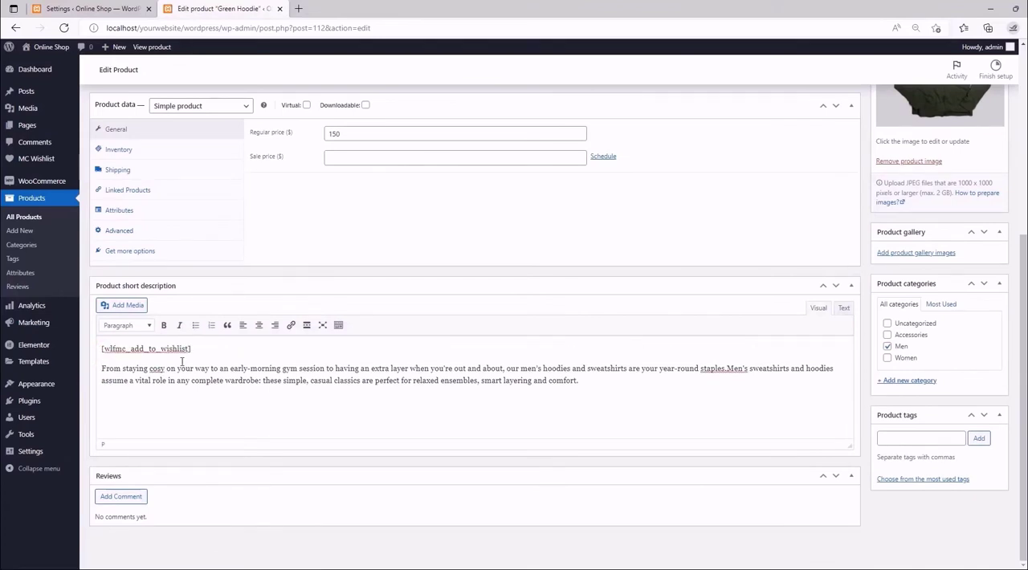
- Update the Green Hoodie product and preview the changes to check the shortcode's wishlist button
{"action": "left_click_drag", "start_coordinate": [198, 348], "coordinate": [76, 352]}
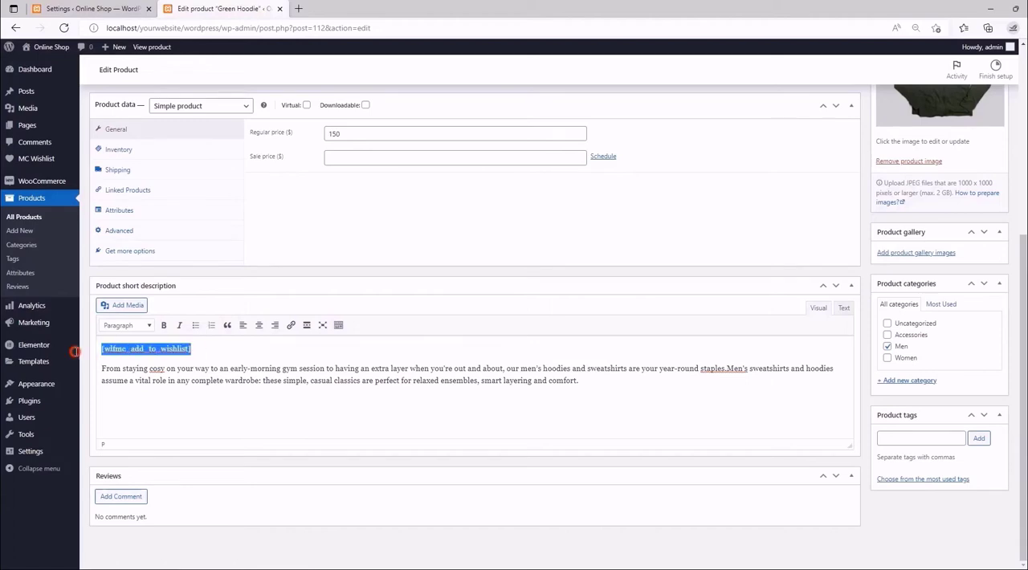
{"action": "left_click", "coordinate": [203, 353]}
{"action": "scroll", "coordinate": [730, 196], "scroll_direction": "up", "scroll_amount": 4}
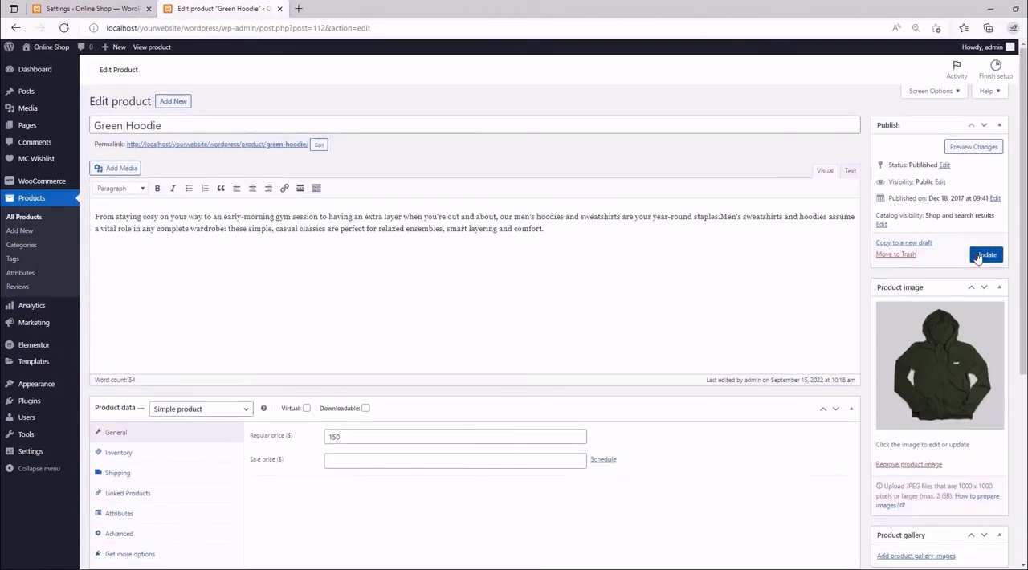
{"action": "left_click", "coordinate": [984, 255]}
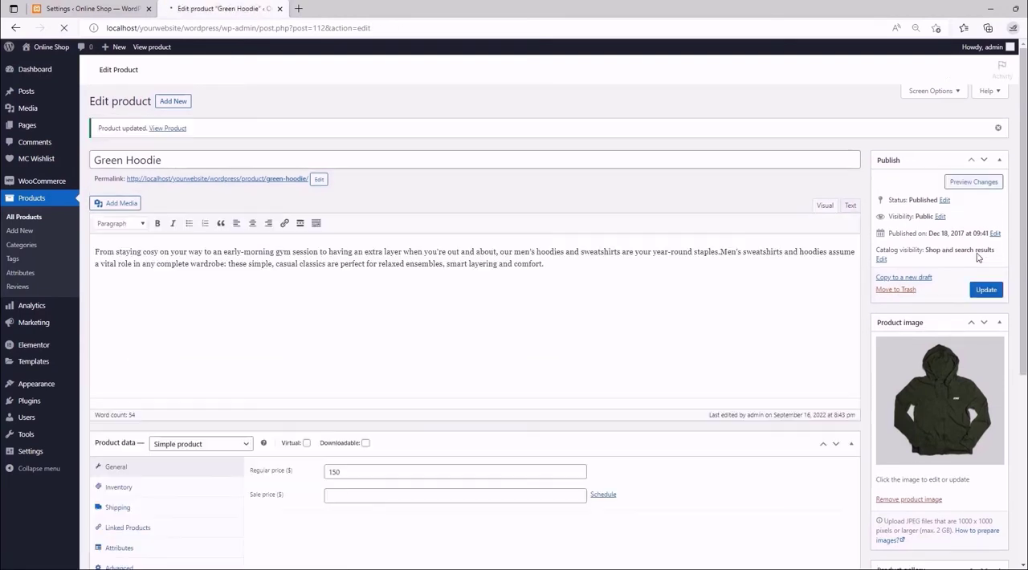
{"action": "left_click", "coordinate": [972, 181]}
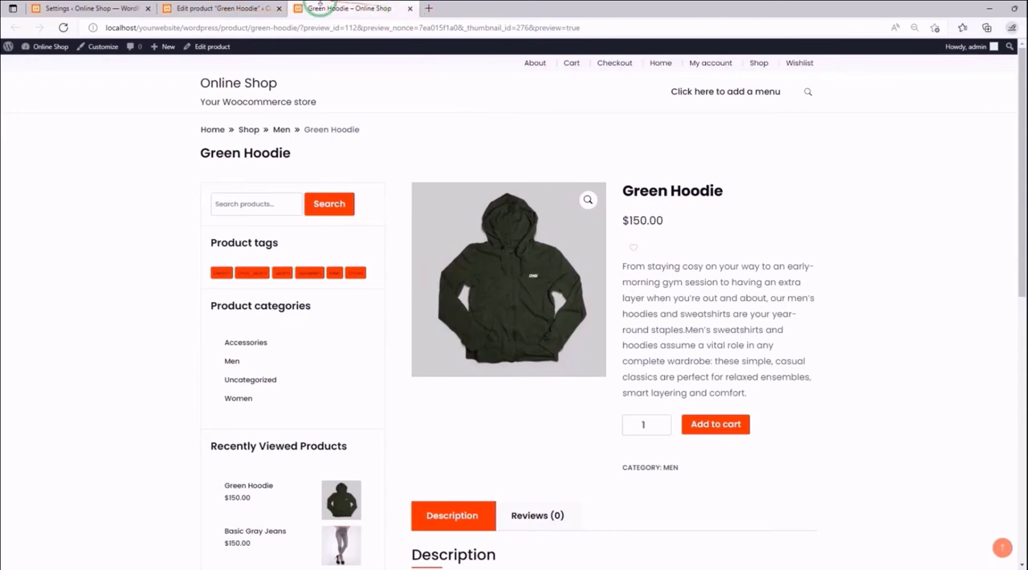
- Close the product editor, return to the plugin settings, and set the single product Button position to After "add to cart" button
{"action": "left_click", "coordinate": [278, 9]}
{"action": "left_click", "coordinate": [128, 8]}
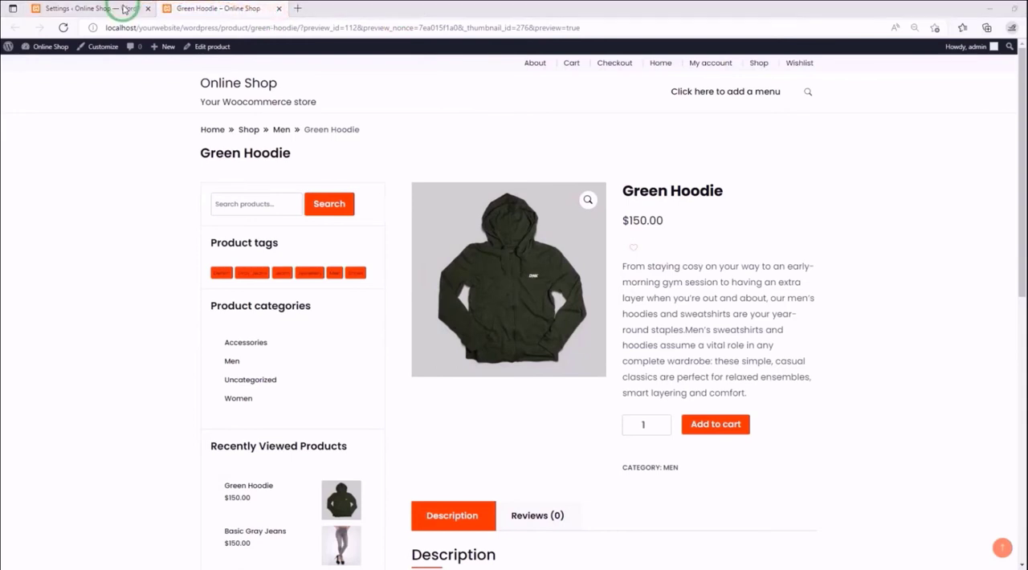
{"action": "left_click", "coordinate": [319, 212]}
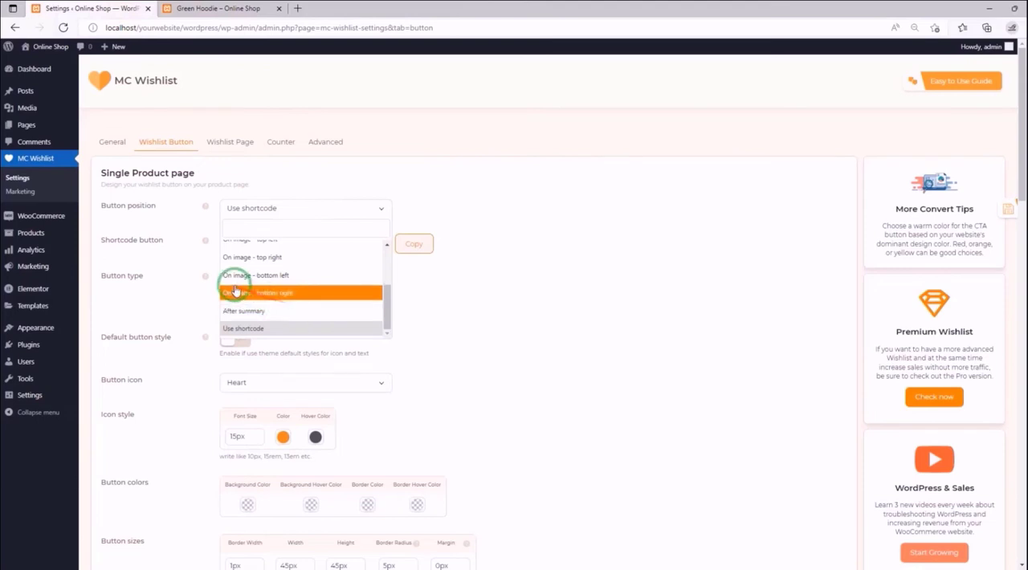
{"action": "scroll", "coordinate": [233, 288], "scroll_direction": "up", "scroll_amount": 3}
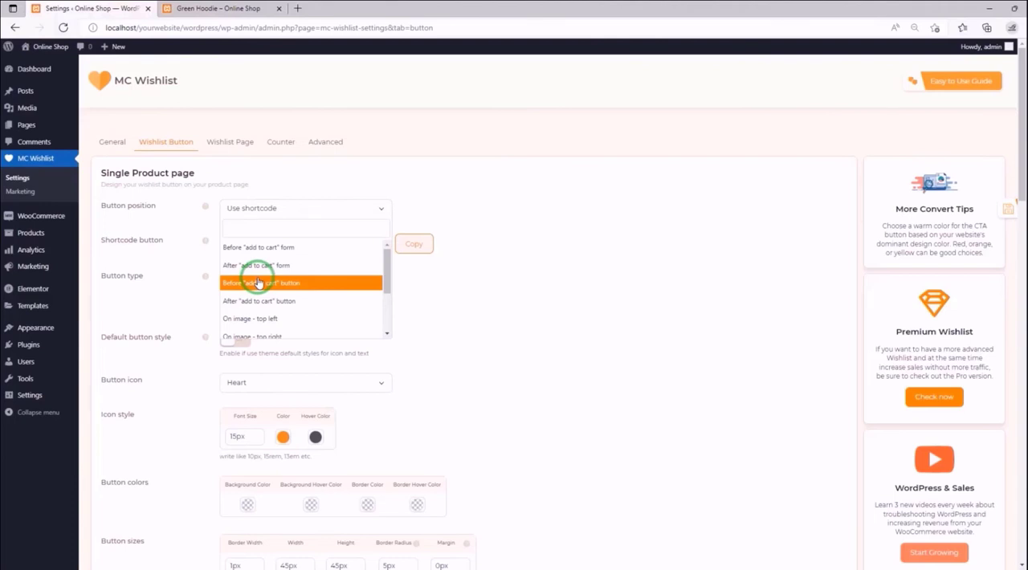
{"action": "left_click", "coordinate": [269, 301]}
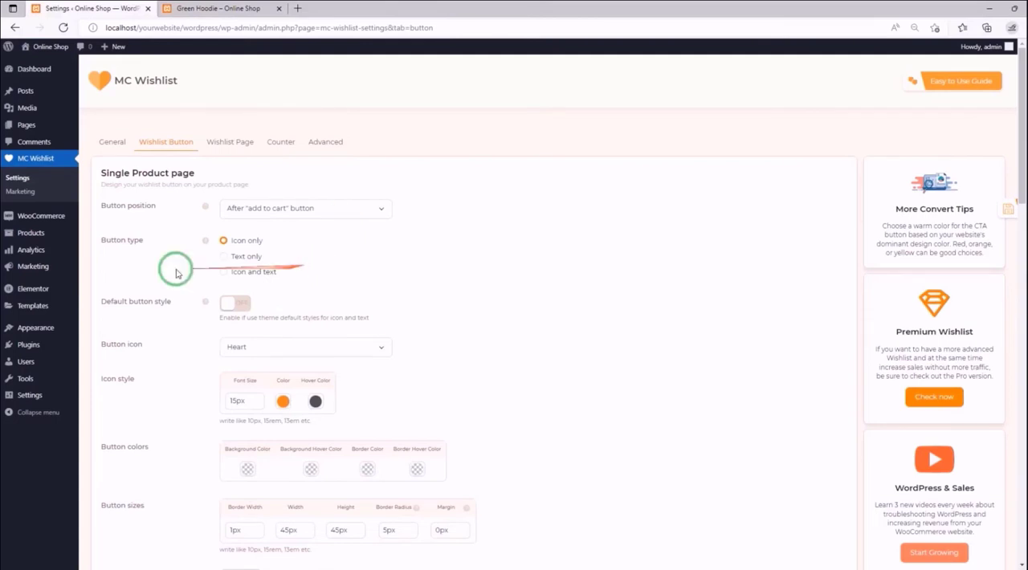
- Enable Default button style, save the settings, check the wishlist button on the Green Hoodie page, and return to the settings
{"action": "mouse_move", "coordinate": [206, 241]}
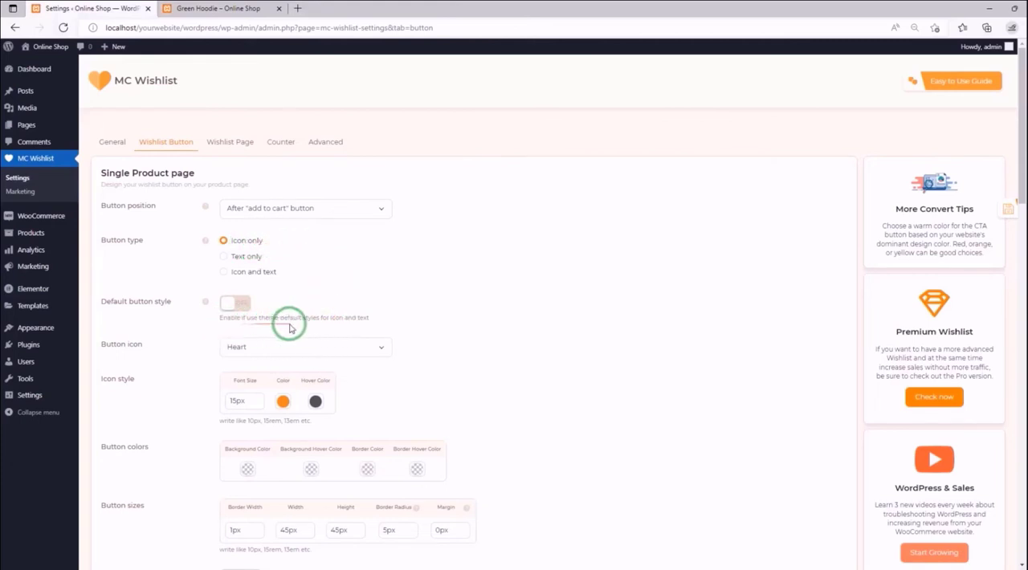
{"action": "left_click", "coordinate": [233, 305]}
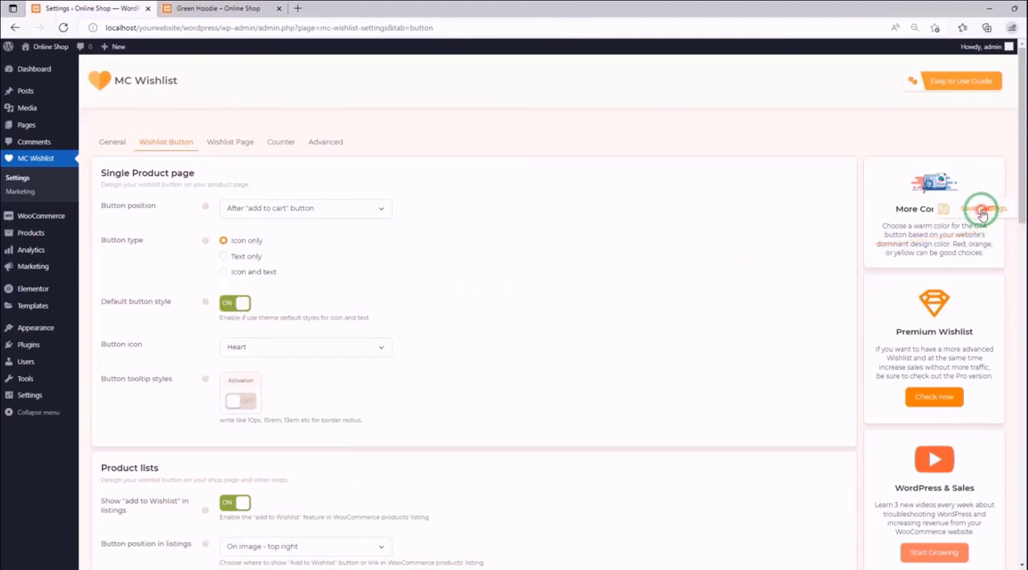
{"action": "left_click", "coordinate": [981, 210]}
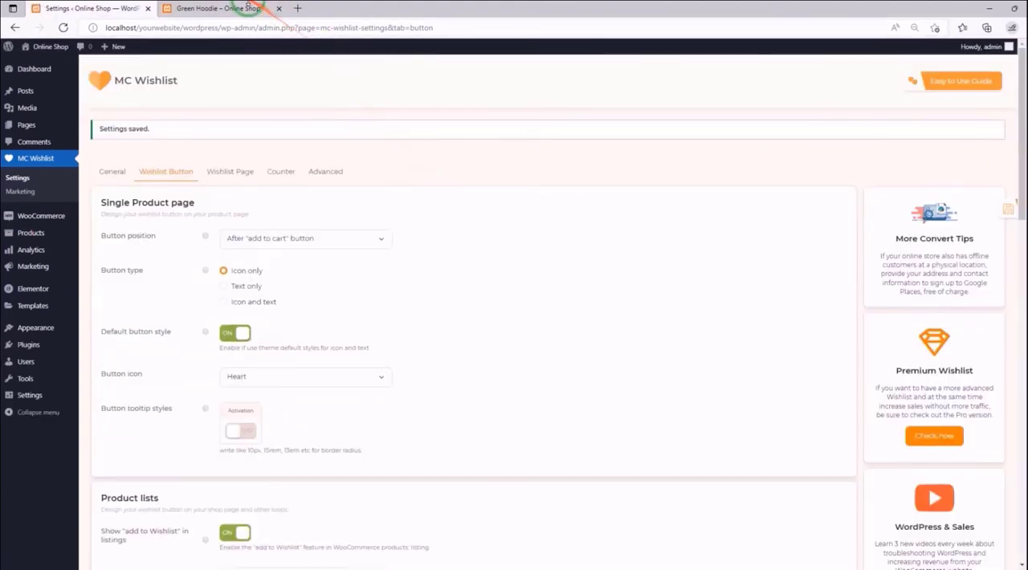
{"action": "left_click", "coordinate": [239, 10]}
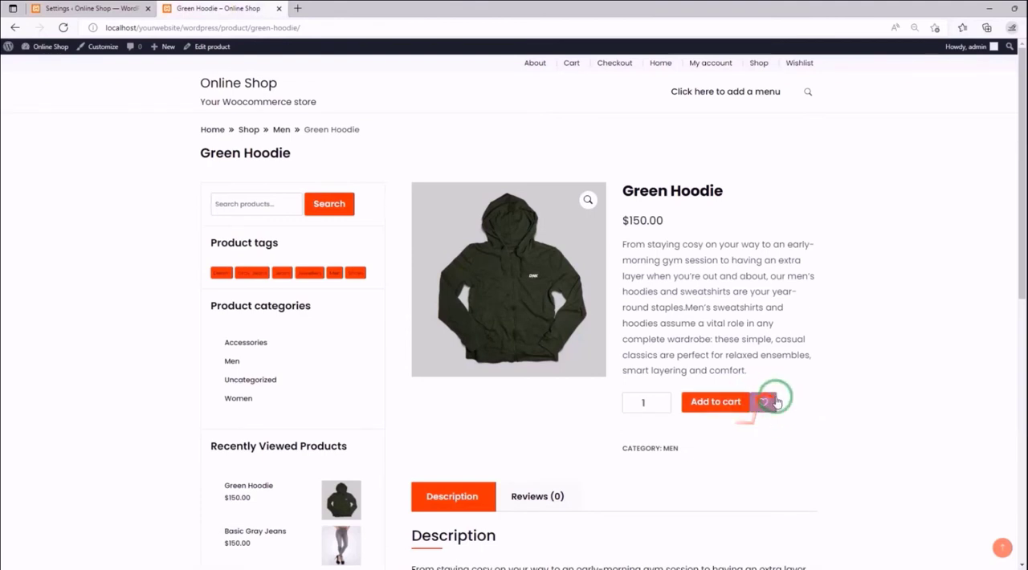
{"action": "left_click", "coordinate": [106, 9]}
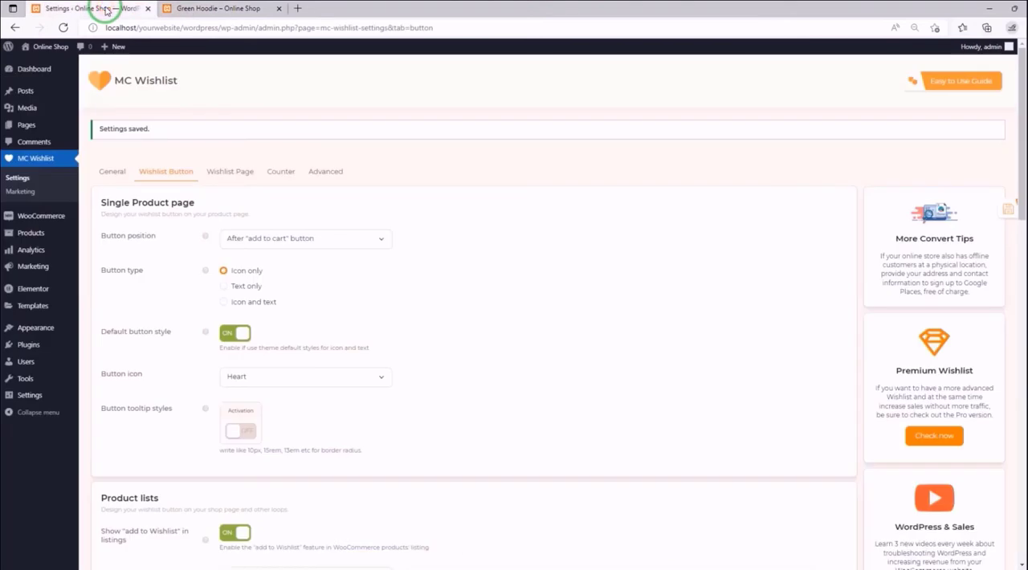
- Disable Default button style, look through the available button icons, and set the Button icon to Custom icon
{"action": "left_click", "coordinate": [245, 333]}
{"action": "scroll", "coordinate": [417, 241], "scroll_direction": "down", "scroll_amount": 1}
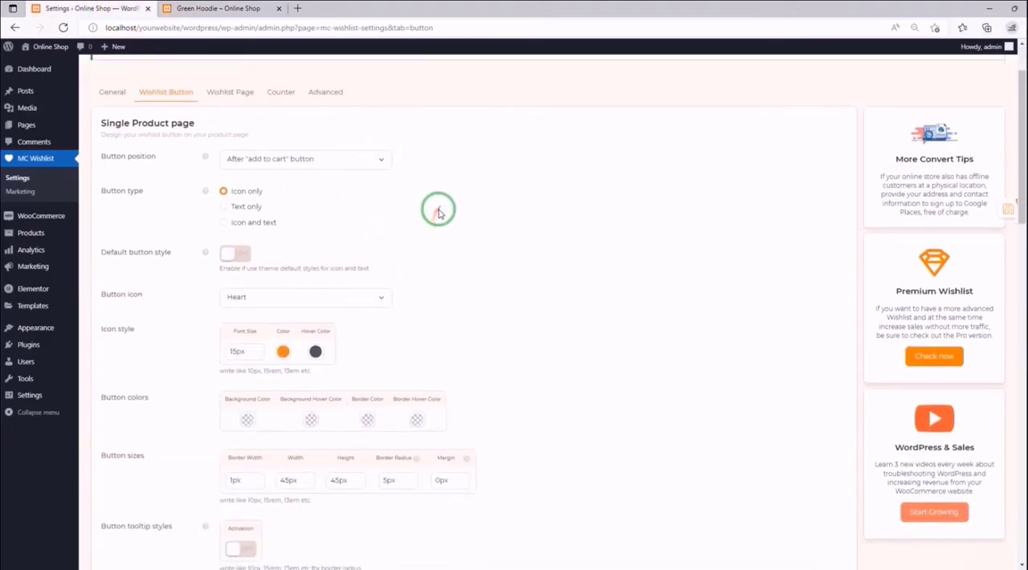
{"action": "scroll", "coordinate": [438, 213], "scroll_direction": "down", "scroll_amount": 1}
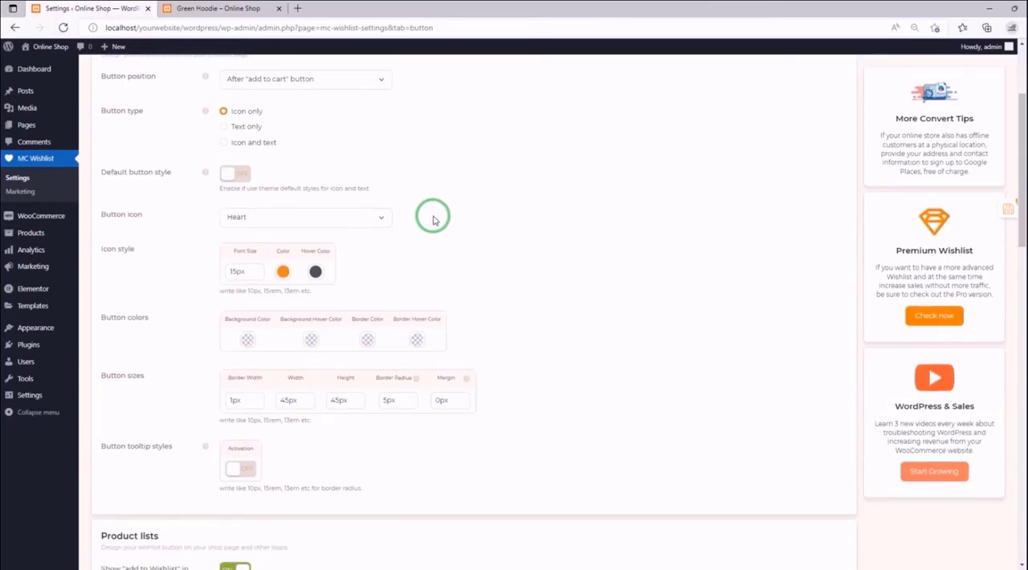
{"action": "left_click", "coordinate": [384, 226]}
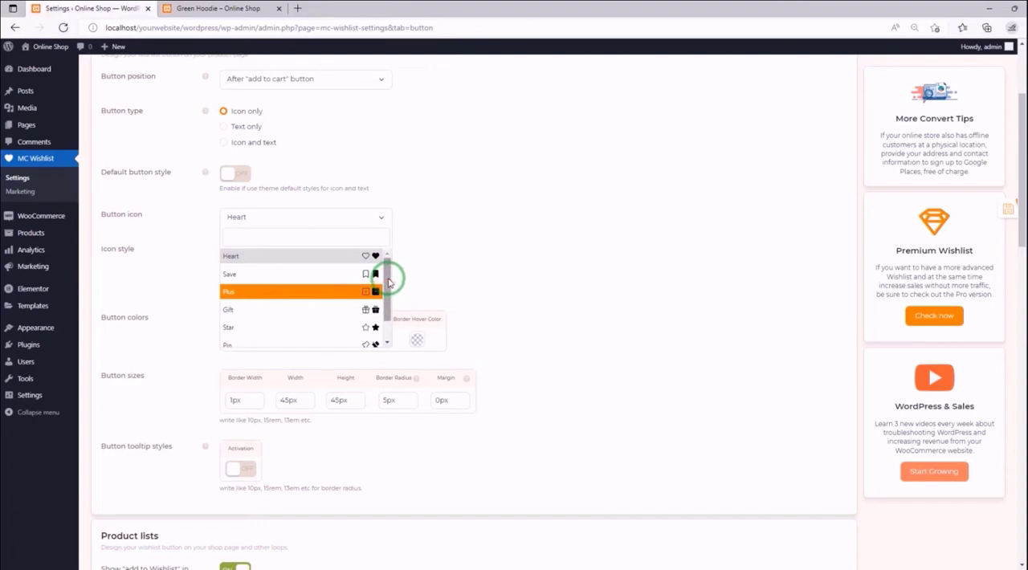
{"action": "left_click_drag", "start_coordinate": [389, 270], "coordinate": [392, 302]}
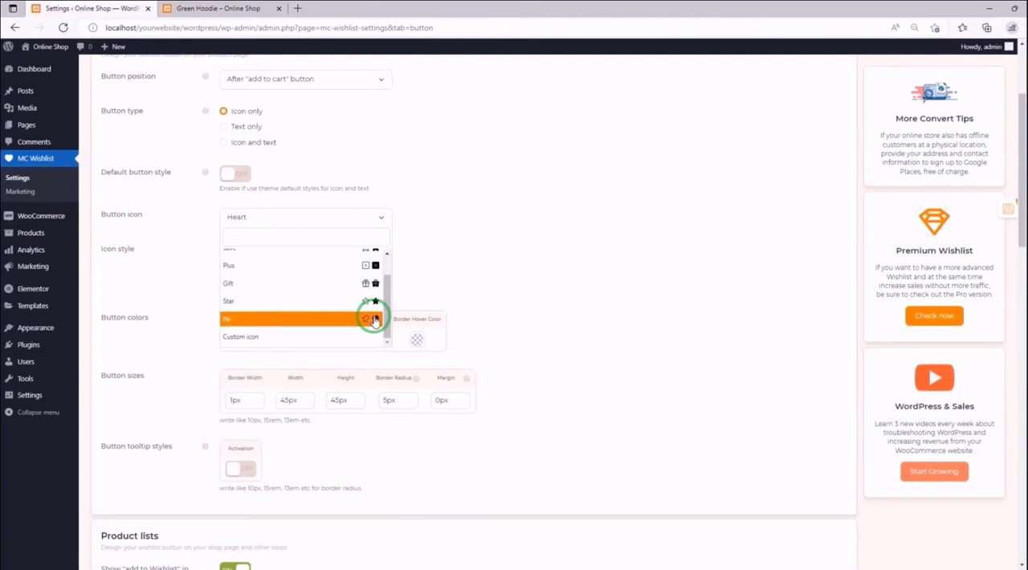
{"action": "scroll", "coordinate": [289, 313], "scroll_direction": "up", "scroll_amount": 2}
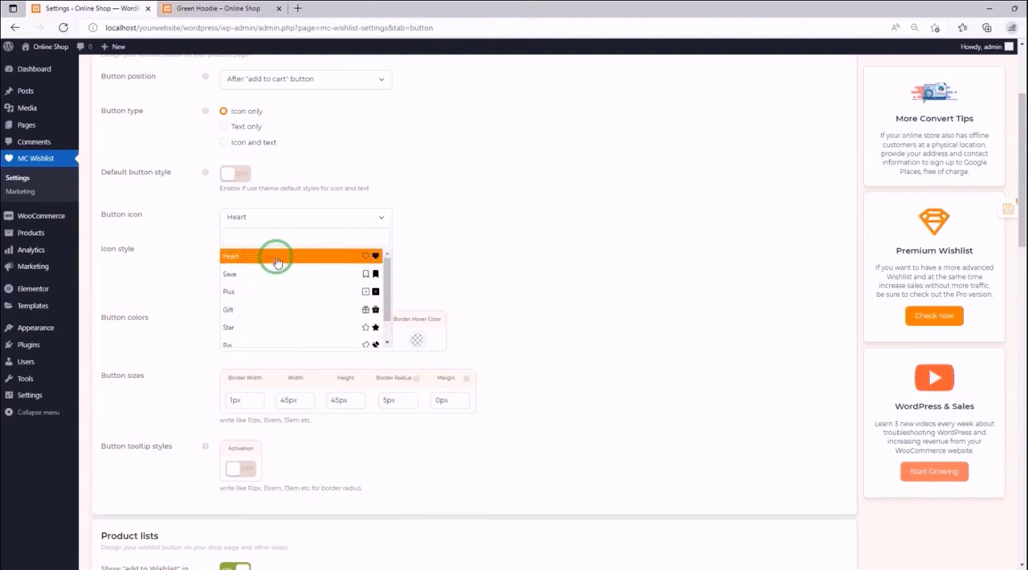
{"action": "scroll", "coordinate": [334, 273], "scroll_direction": "down", "scroll_amount": 2}
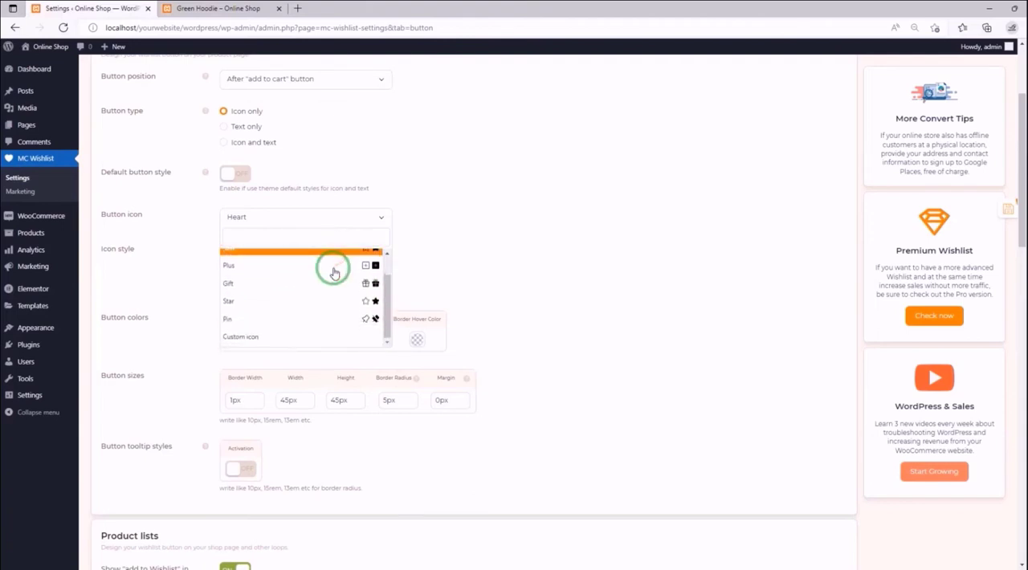
{"action": "left_click", "coordinate": [272, 337]}
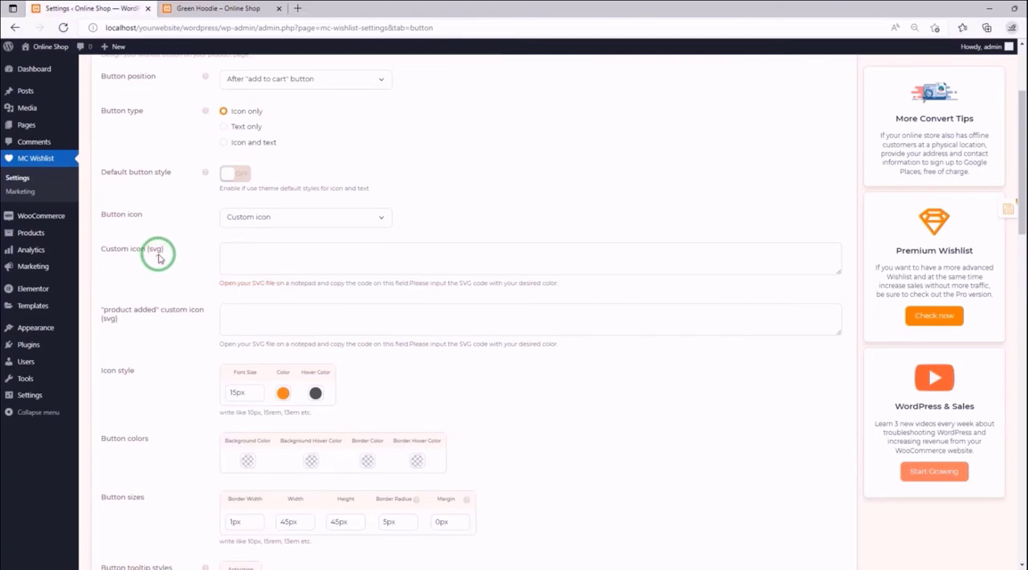
{"action": "left_click_drag", "start_coordinate": [160, 248], "coordinate": [149, 250]}
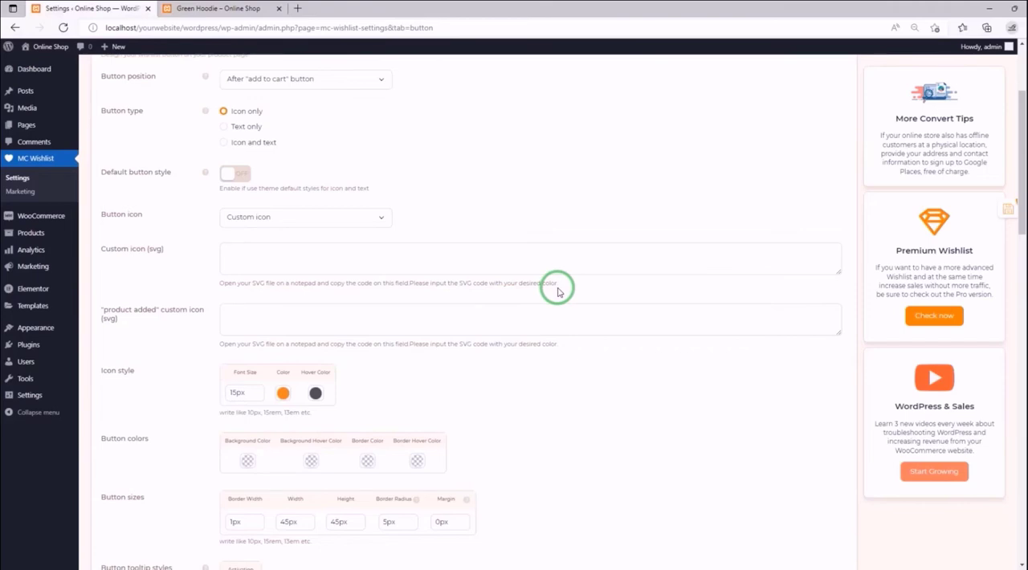
{"action": "scroll", "coordinate": [560, 292], "scroll_direction": "up", "scroll_amount": 1}
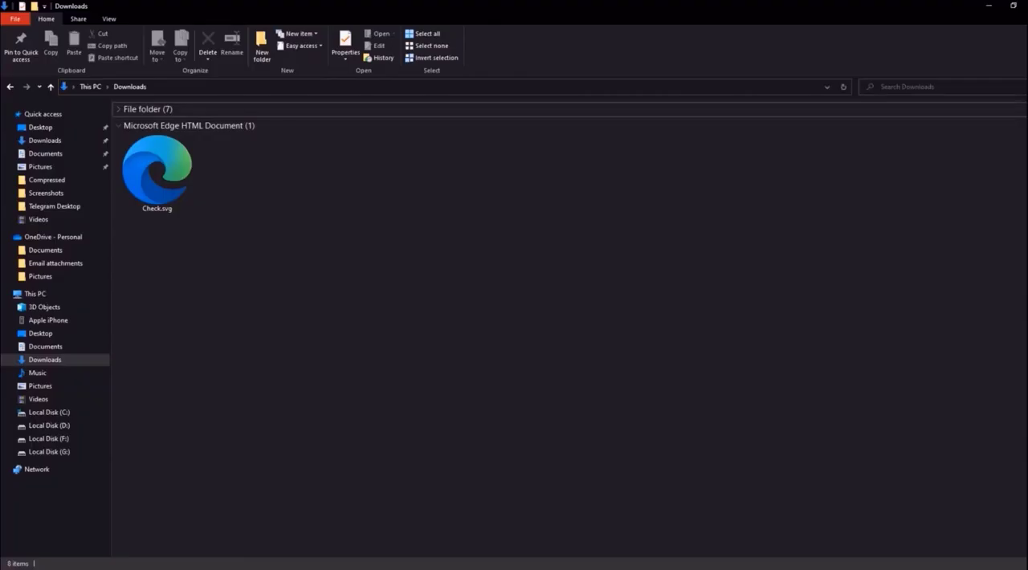
- Switch to the Downloads folder in File Explorer and open Check.svg in a maximized Notepad window
{"action": "left_click", "coordinate": [158, 170]}
{"action": "right_click", "coordinate": [159, 170]}
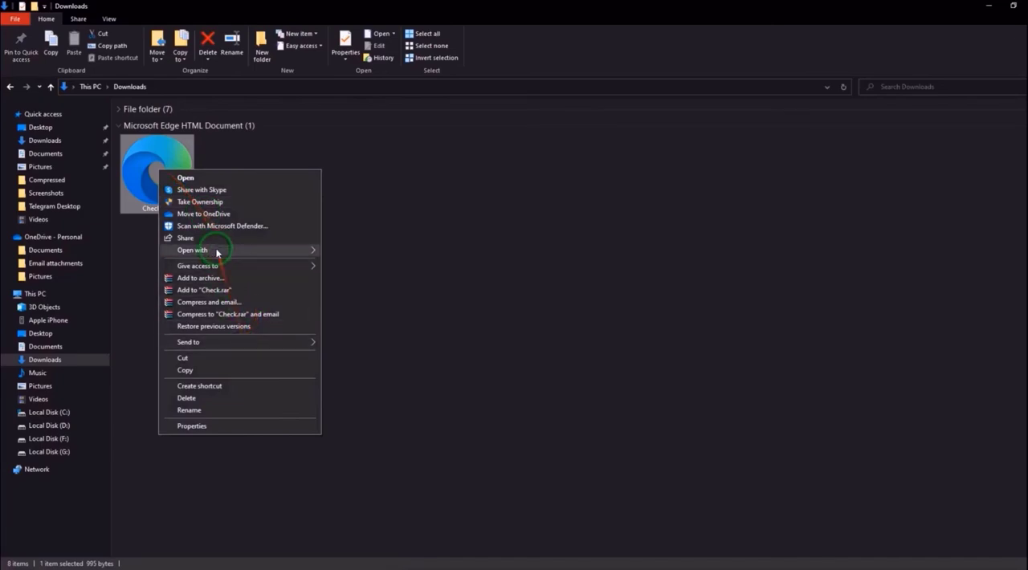
{"action": "mouse_move", "coordinate": [289, 250]}
{"action": "left_click", "coordinate": [350, 296]}
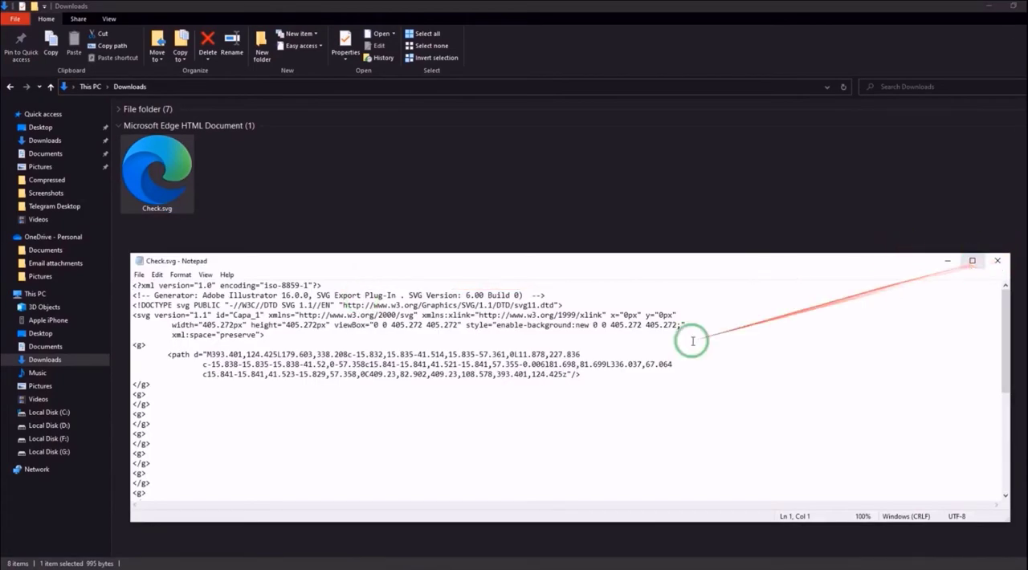
{"action": "left_click", "coordinate": [971, 258]}
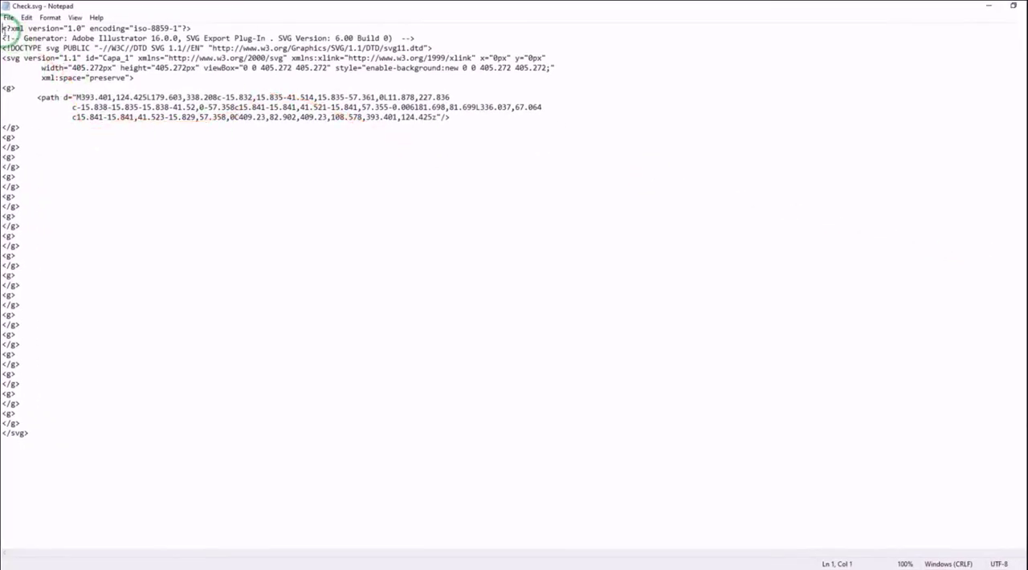
- Copy the entire SVG code of Check.svg, close Notepad, and return to the wishlist button settings in the browser
{"action": "key", "text": "ctrl+a"}
{"action": "right_click", "coordinate": [33, 37]}
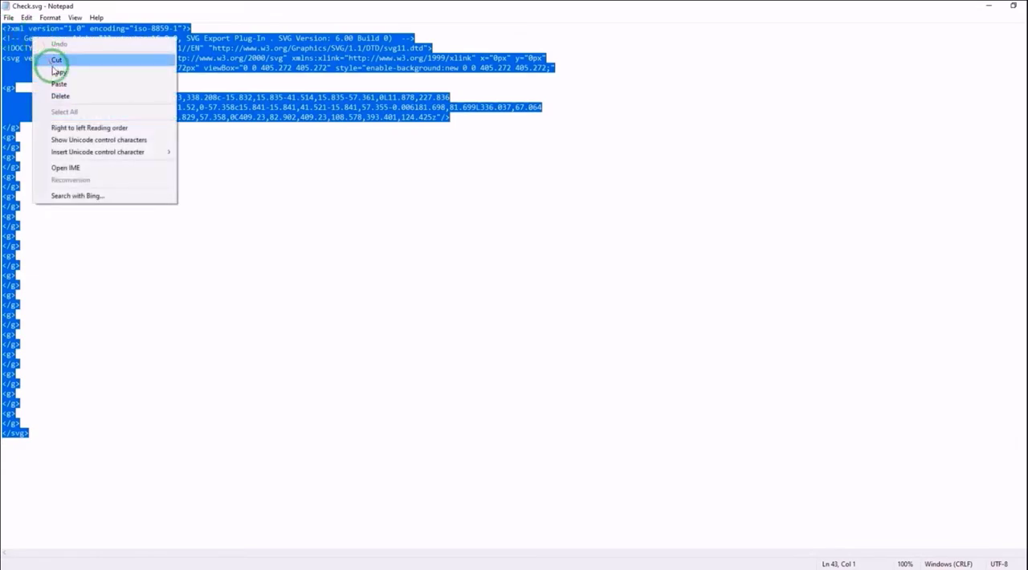
{"action": "left_click", "coordinate": [52, 71]}
{"action": "left_click", "coordinate": [1026, 5]}
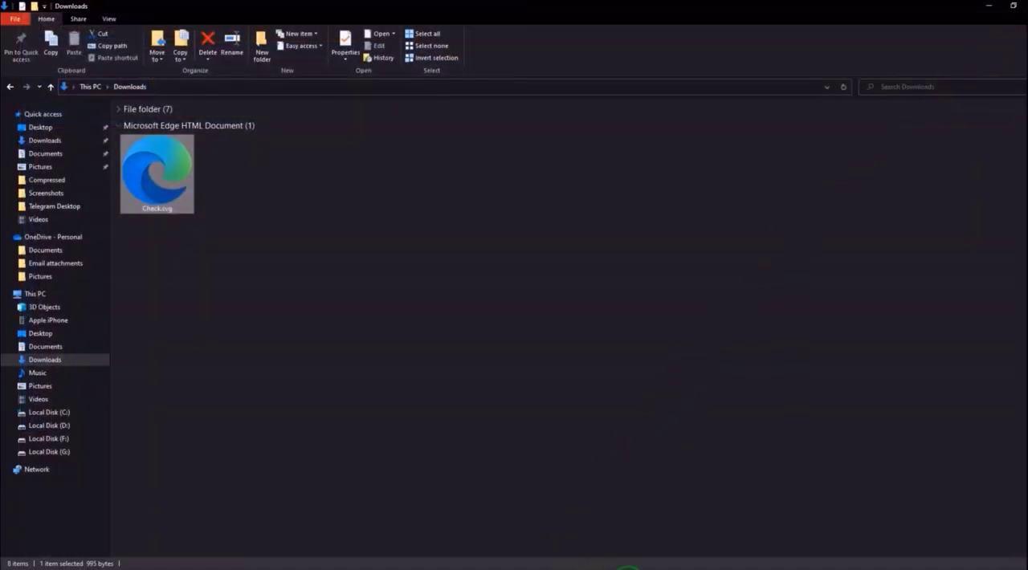
{"action": "mouse_move", "coordinate": [667, 567]}
{"action": "left_click", "coordinate": [610, 534]}
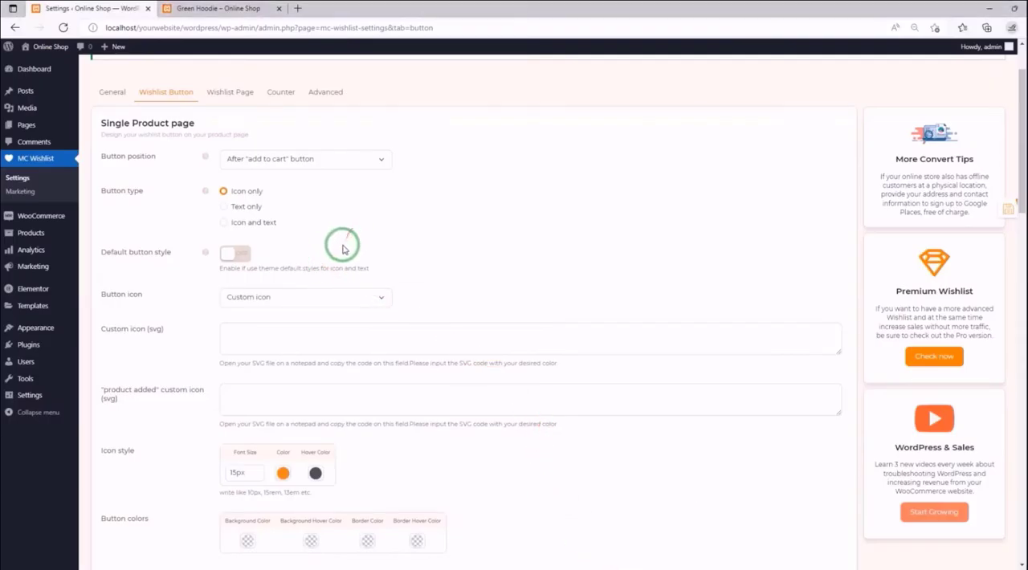
- Paste the copied Check.svg code into the Custom icon (svg) field, leaving the "product added" custom icon field empty
{"action": "scroll", "coordinate": [339, 241], "scroll_direction": "down", "scroll_amount": 1}
{"action": "left_click", "coordinate": [259, 253]}
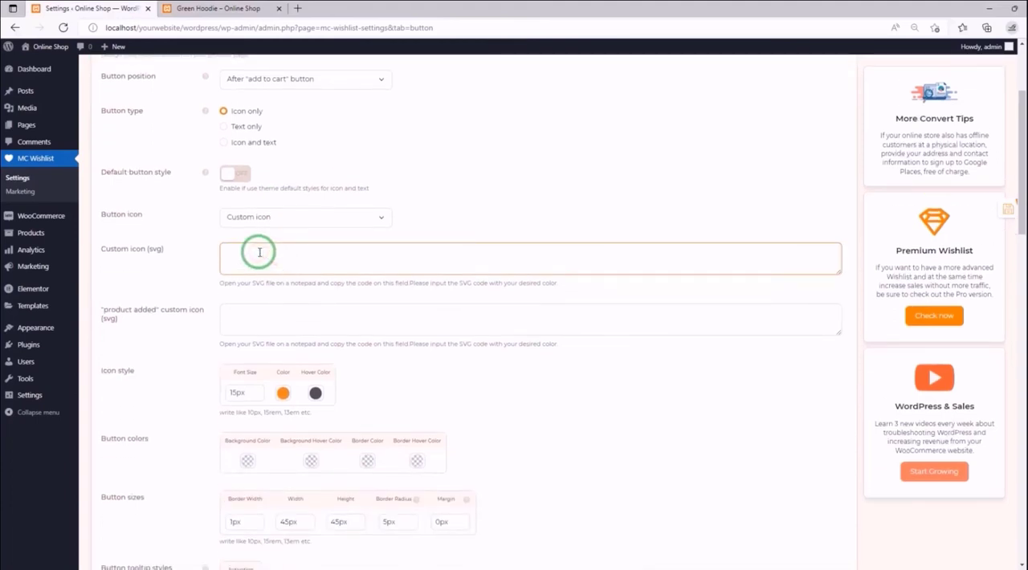
{"action": "left_click", "coordinate": [836, 250]}
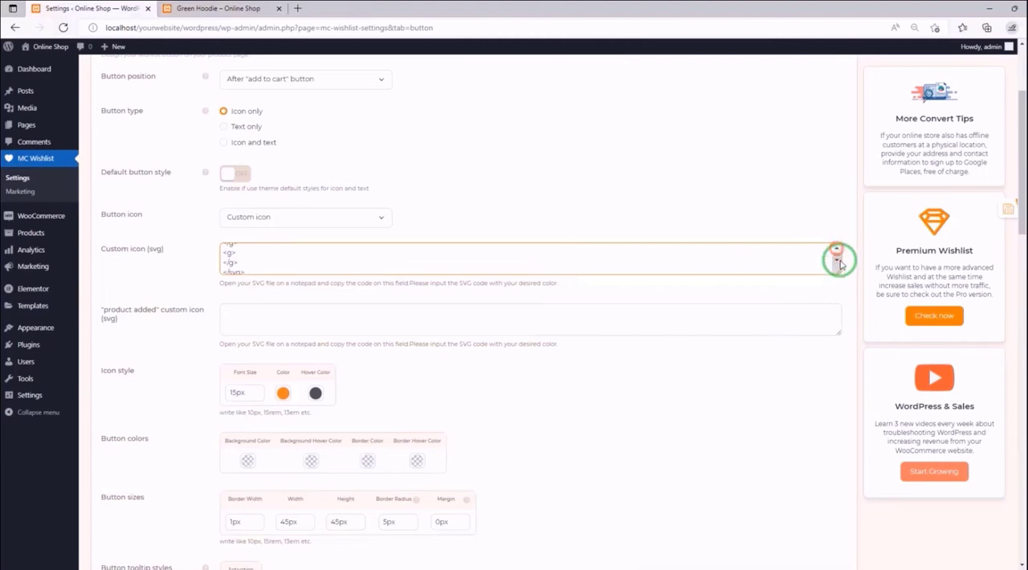
{"action": "left_click", "coordinate": [837, 257]}
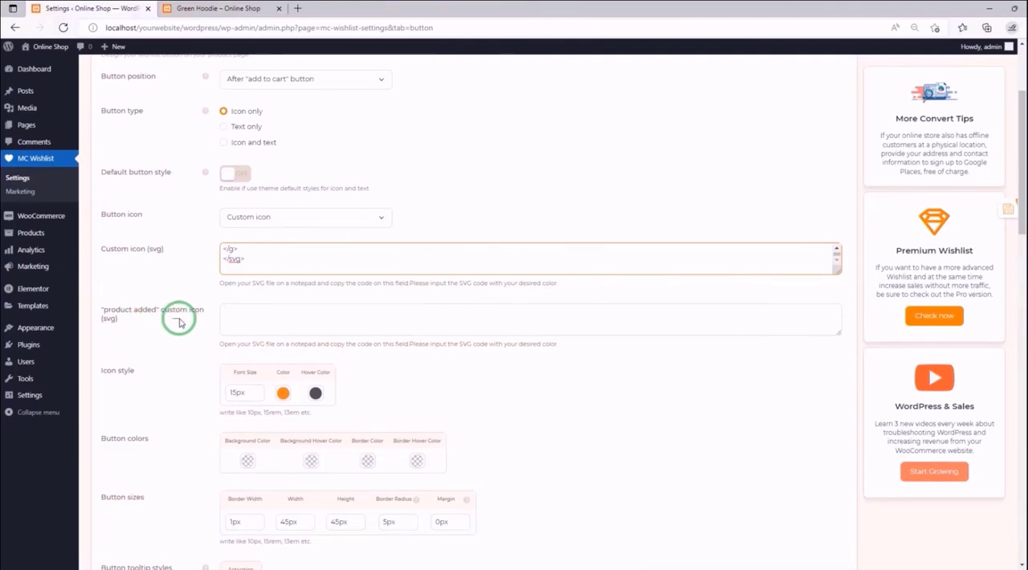
{"action": "left_click", "coordinate": [251, 316]}
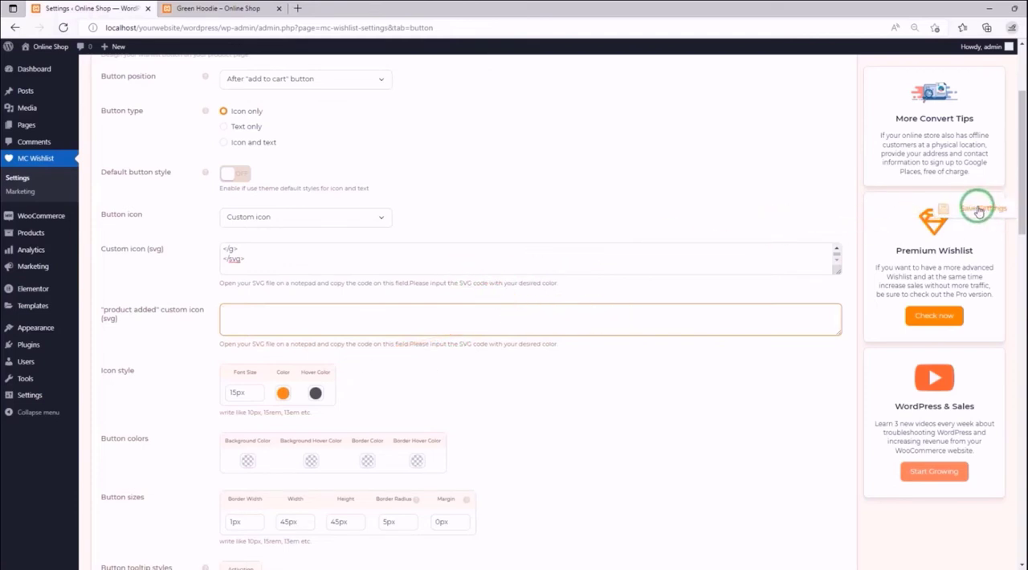
- Save the settings, reload the Green Hoodie page to test the custom wishlist icon, and return to the settings
{"action": "left_click", "coordinate": [978, 210]}
{"action": "left_click", "coordinate": [218, 10]}
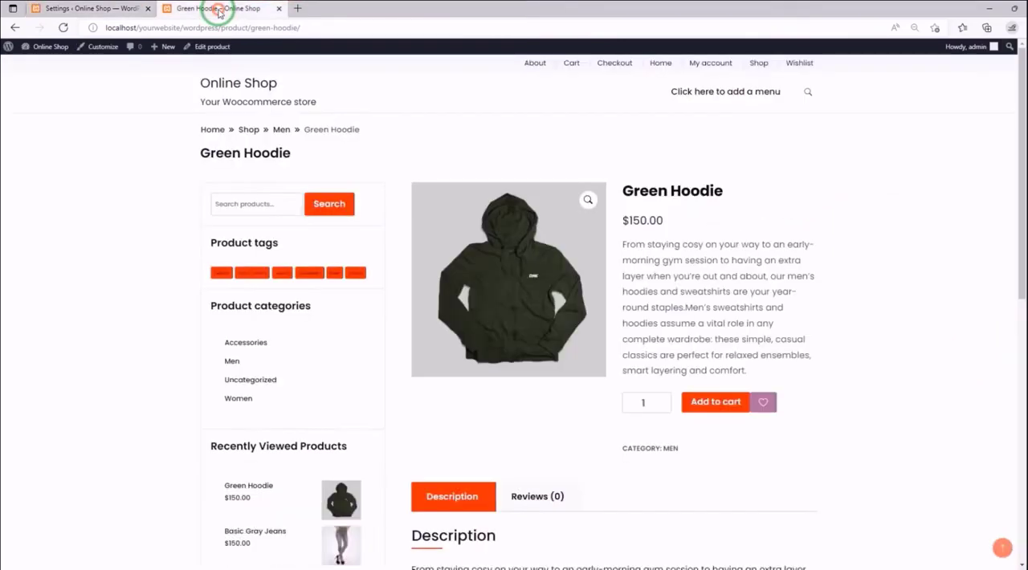
{"action": "left_click", "coordinate": [63, 28]}
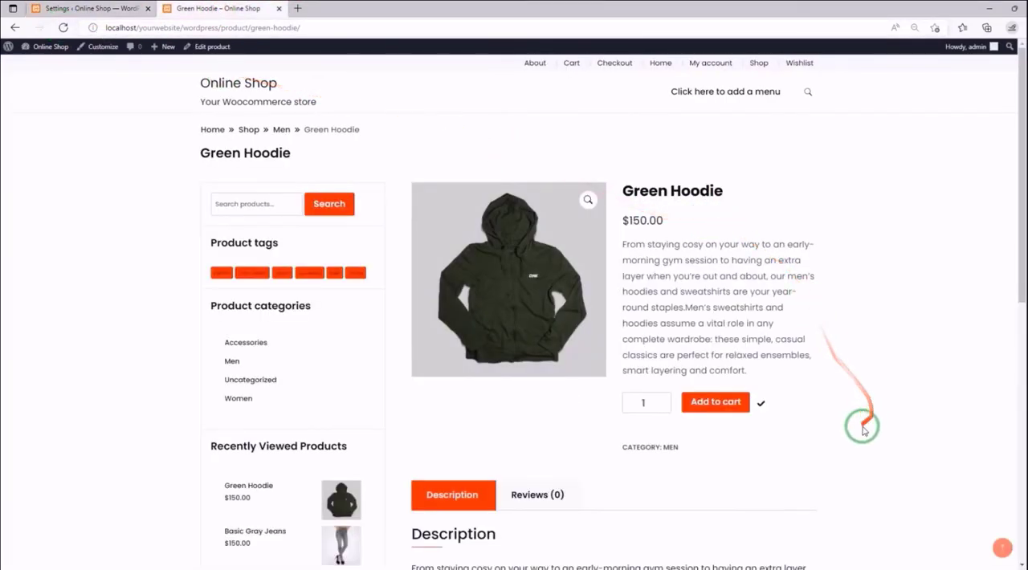
{"action": "left_click", "coordinate": [762, 407]}
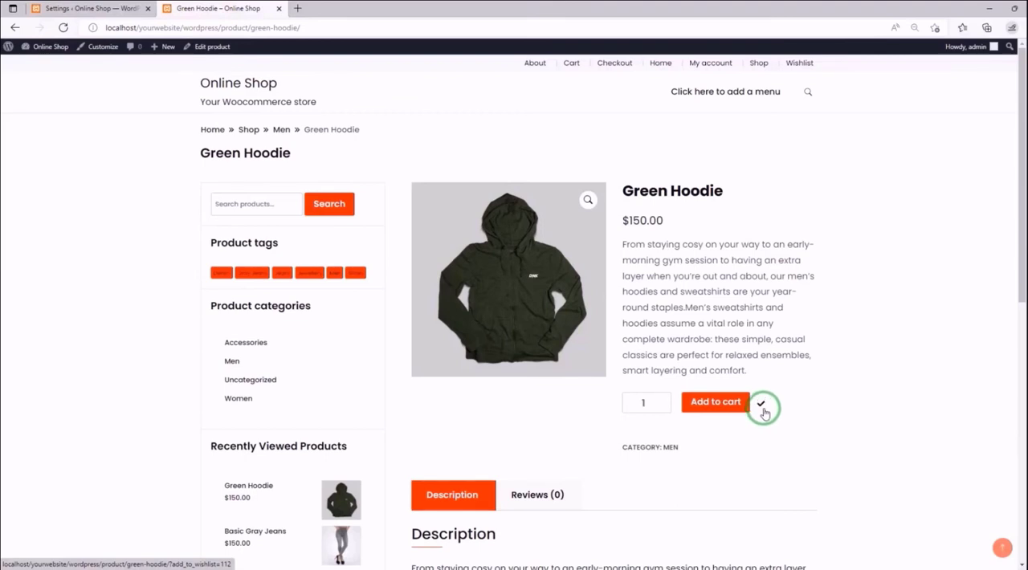
{"action": "left_click", "coordinate": [67, 10]}
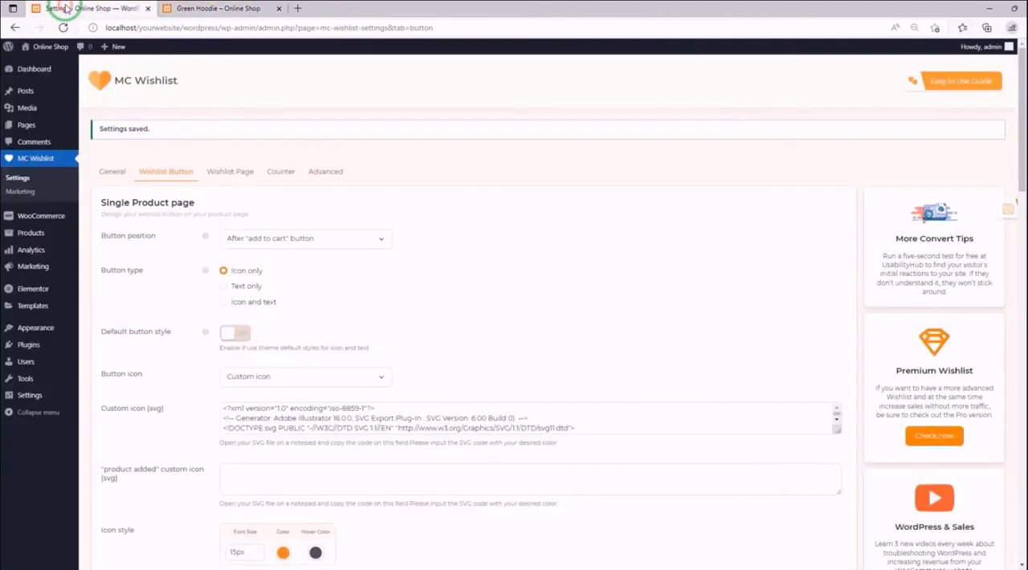
- Change the Button icon of the single product page wishlist button to Save
{"action": "scroll", "coordinate": [357, 255], "scroll_direction": "down", "scroll_amount": 1}
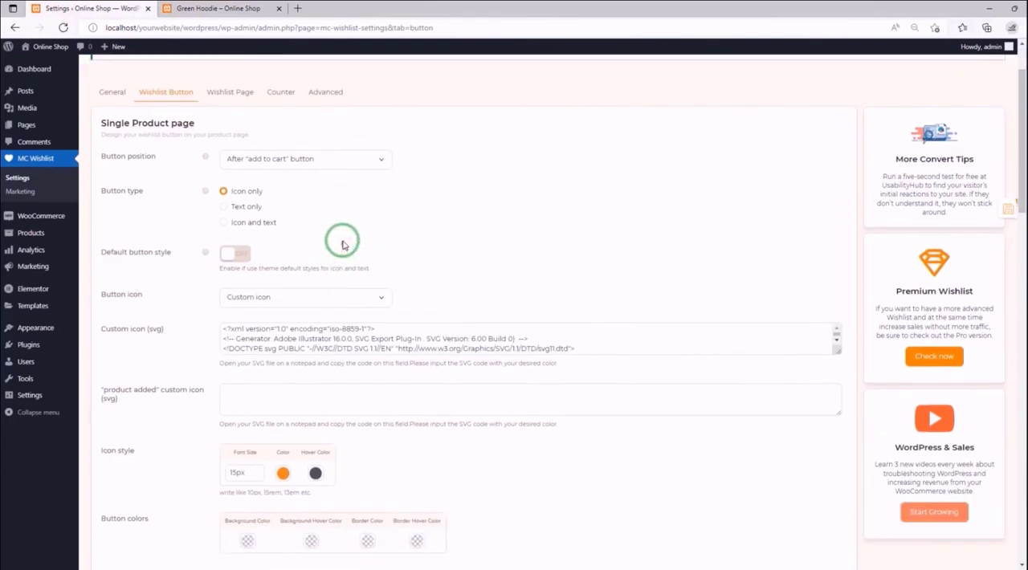
{"action": "left_click", "coordinate": [380, 297]}
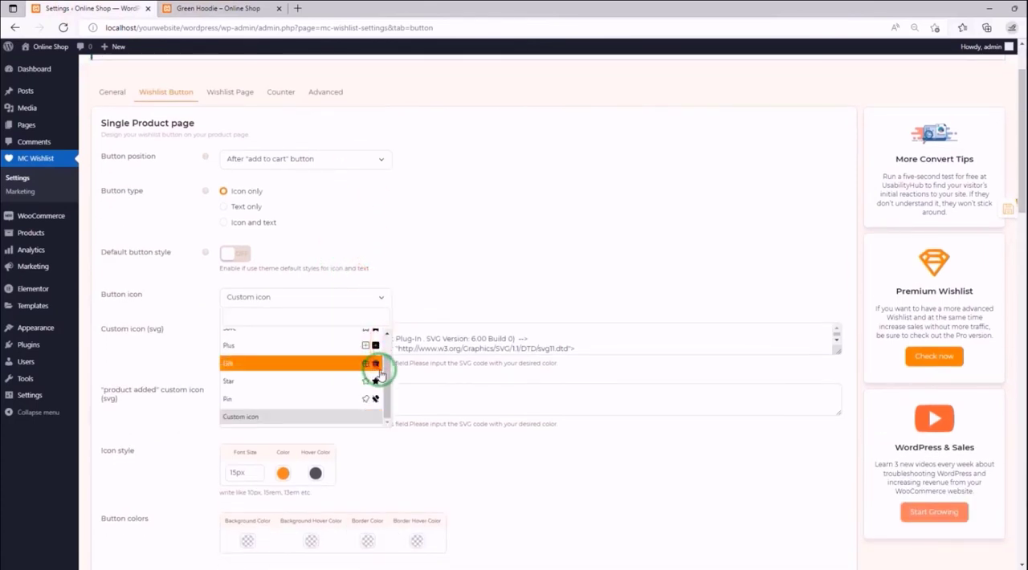
{"action": "scroll", "coordinate": [384, 361], "scroll_direction": "up", "scroll_amount": 1}
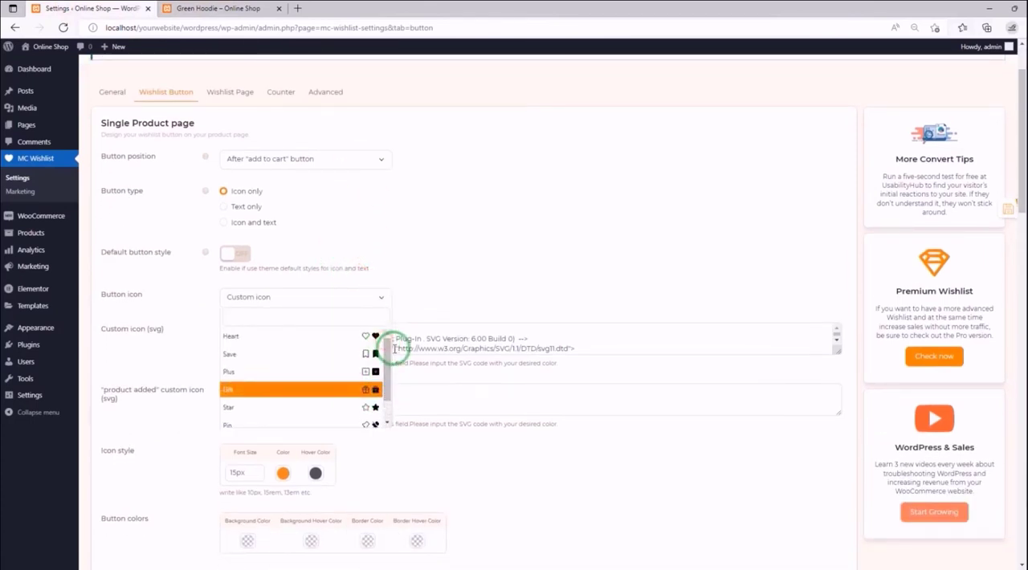
{"action": "left_click", "coordinate": [329, 354]}
{"action": "scroll", "coordinate": [329, 359], "scroll_direction": "down", "scroll_amount": 1}
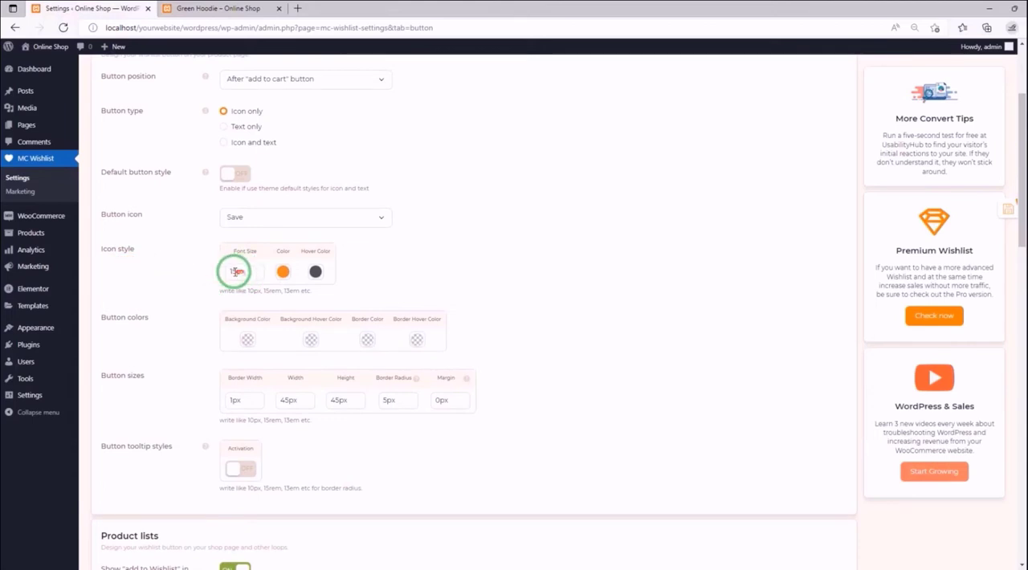
- In Icon style, set the icon Color to white and the Hover Color to the red swatch
{"action": "left_click_drag", "start_coordinate": [232, 272], "coordinate": [243, 272]}
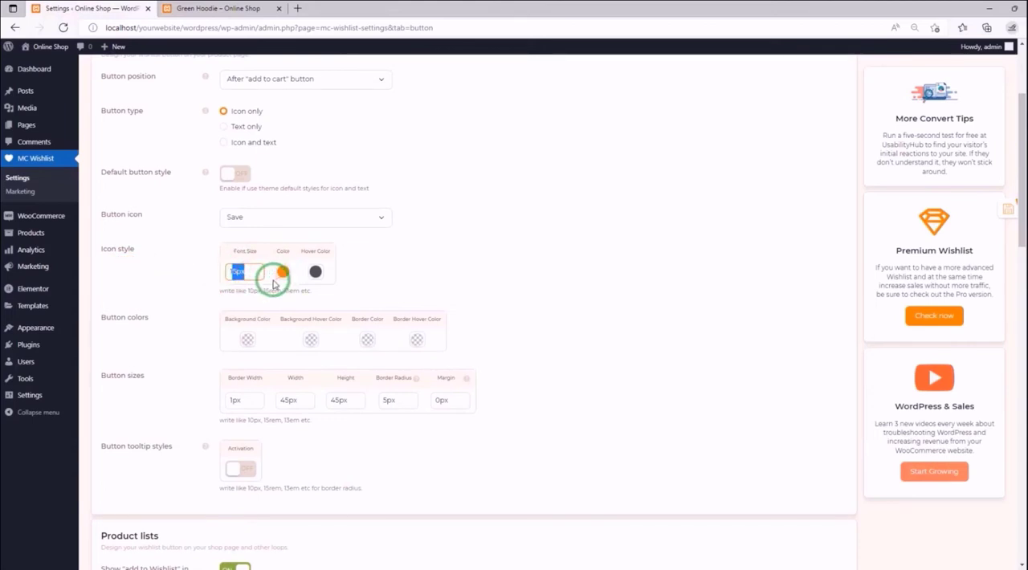
{"action": "left_click", "coordinate": [273, 279]}
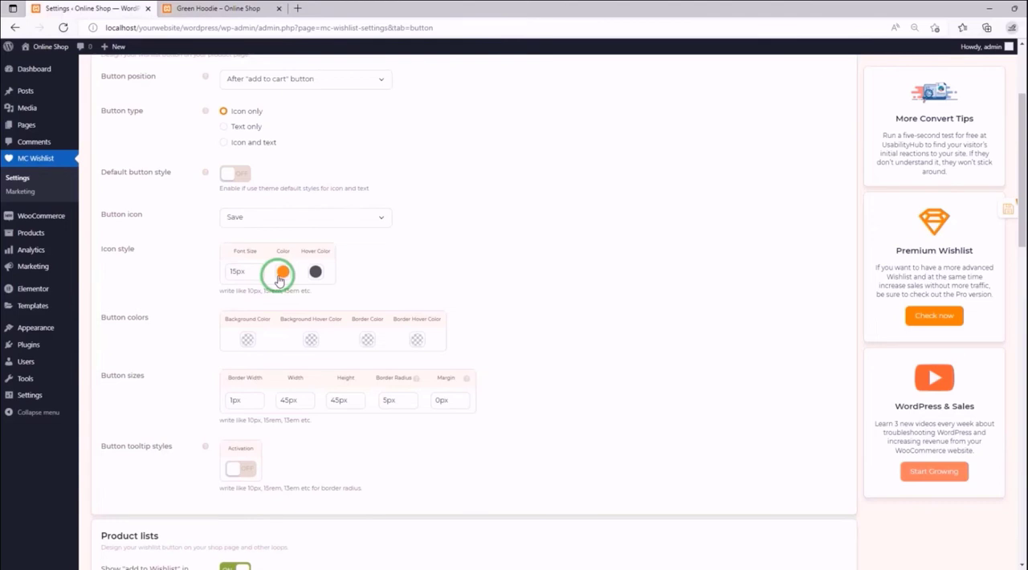
{"action": "left_click", "coordinate": [281, 273]}
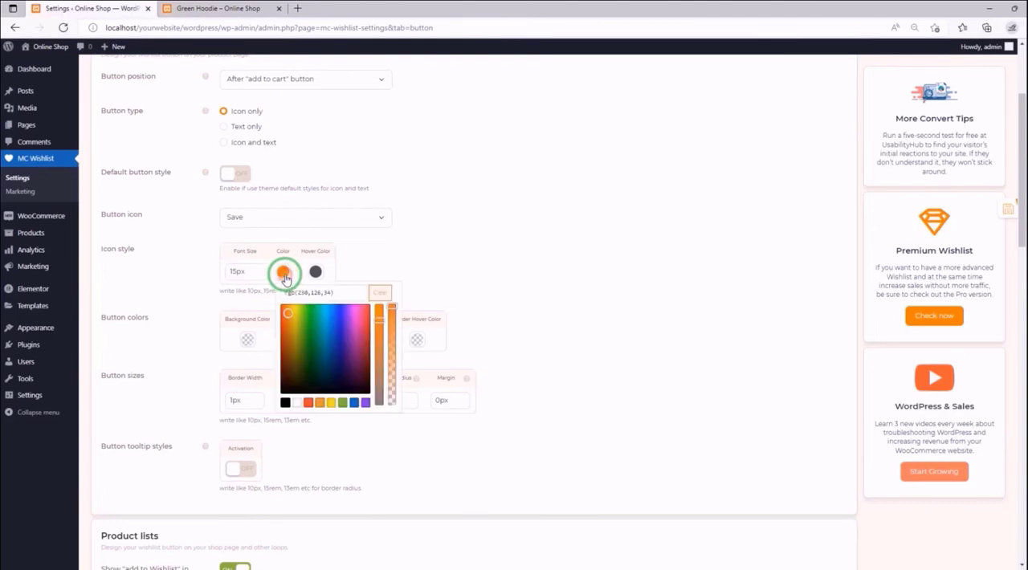
{"action": "left_click", "coordinate": [297, 404]}
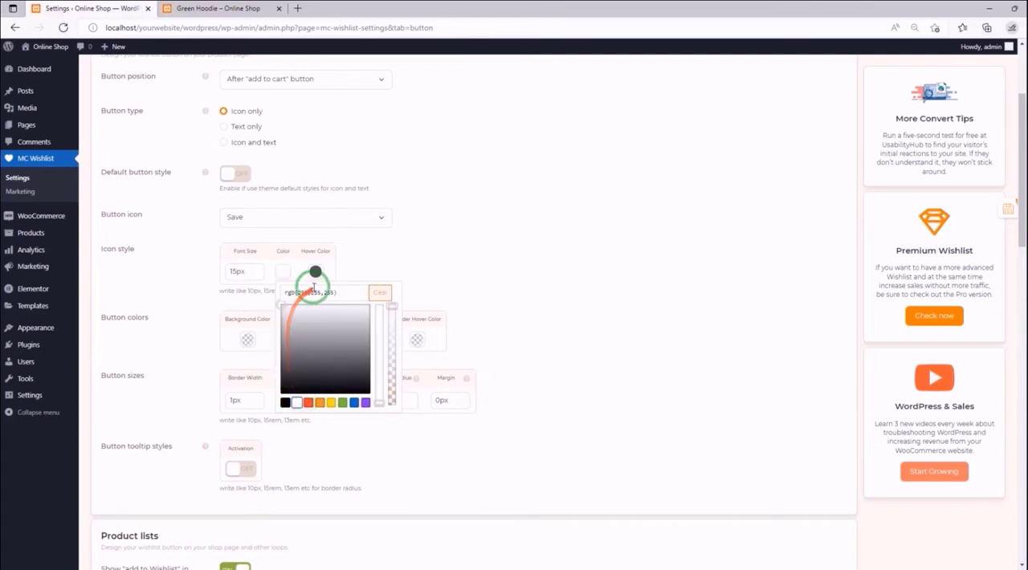
{"action": "left_click", "coordinate": [339, 267]}
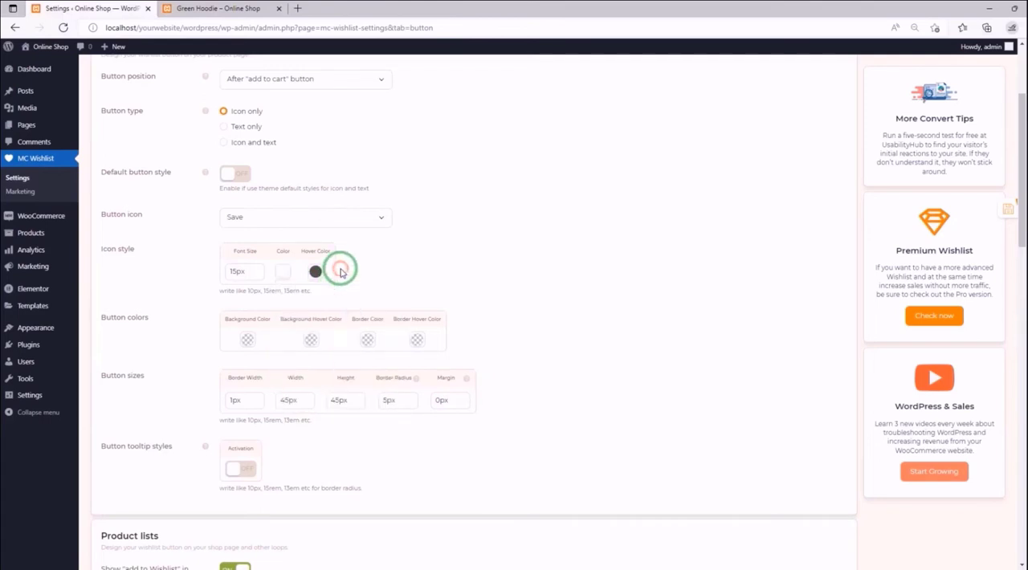
{"action": "left_click", "coordinate": [316, 272]}
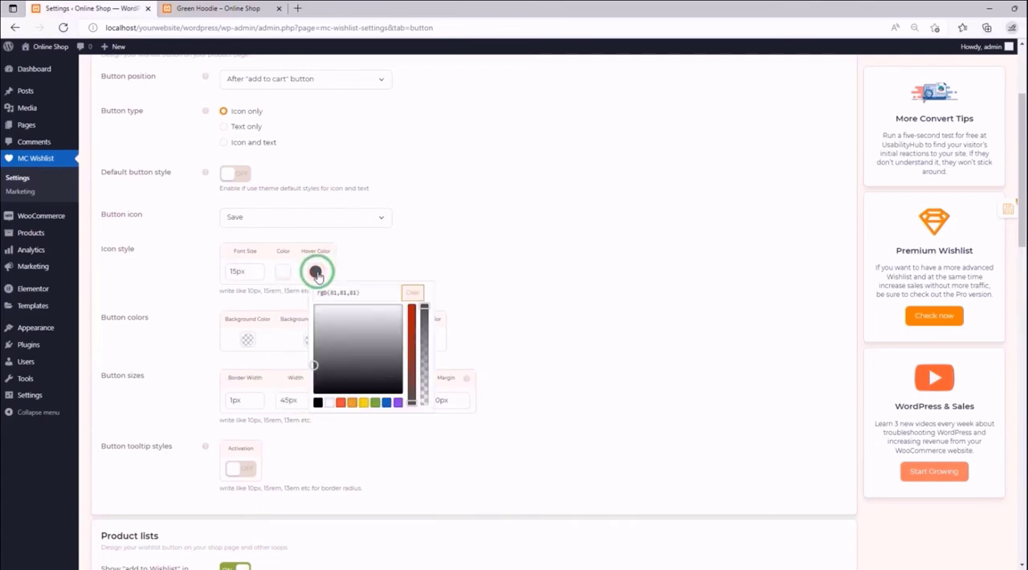
{"action": "left_click", "coordinate": [340, 402]}
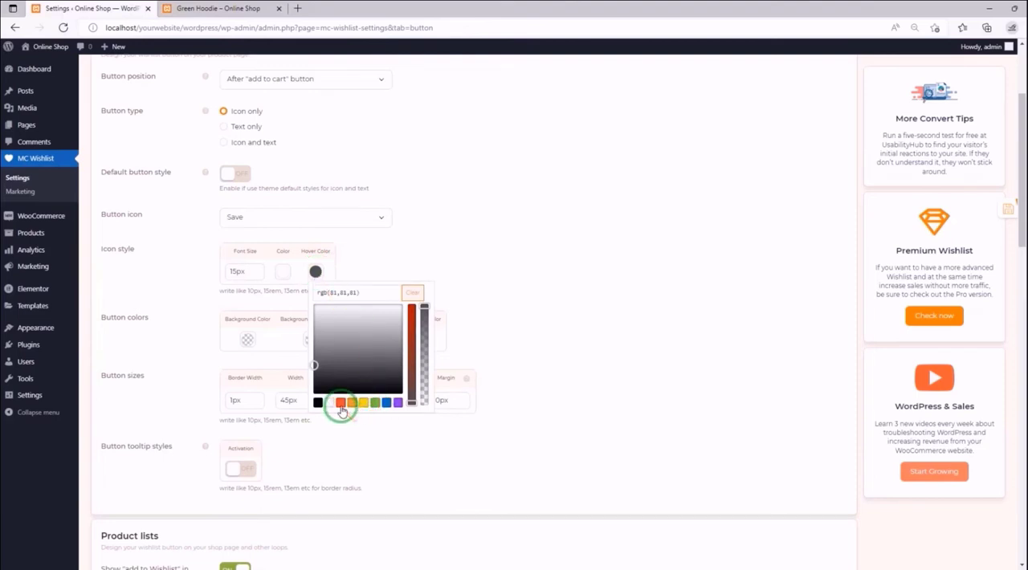
{"action": "left_click", "coordinate": [289, 375]}
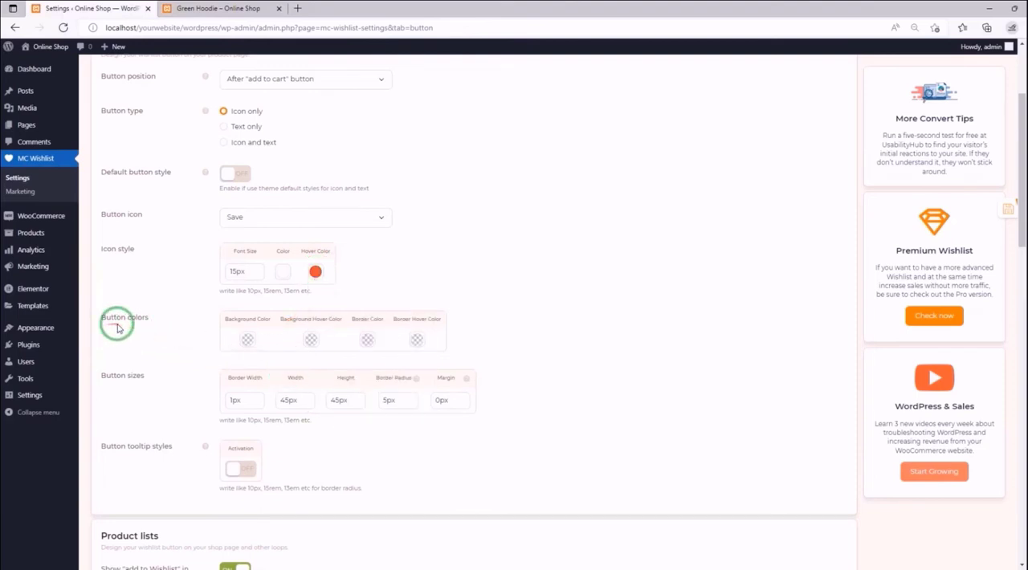
- In Button colors, set the Background Color to the red swatch and the Background Hover Color to white
{"action": "left_click", "coordinate": [249, 342]}
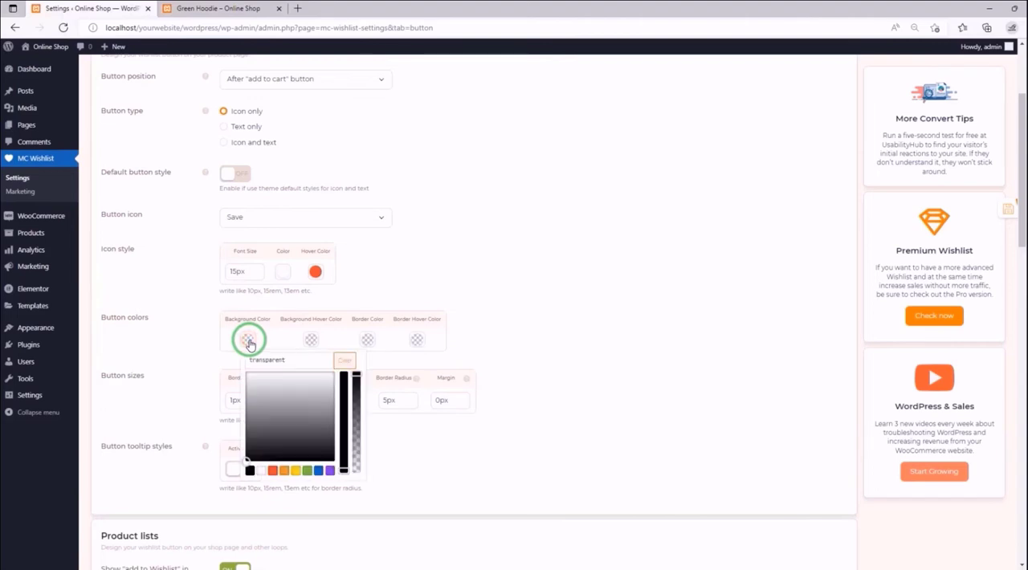
{"action": "left_click", "coordinate": [273, 471]}
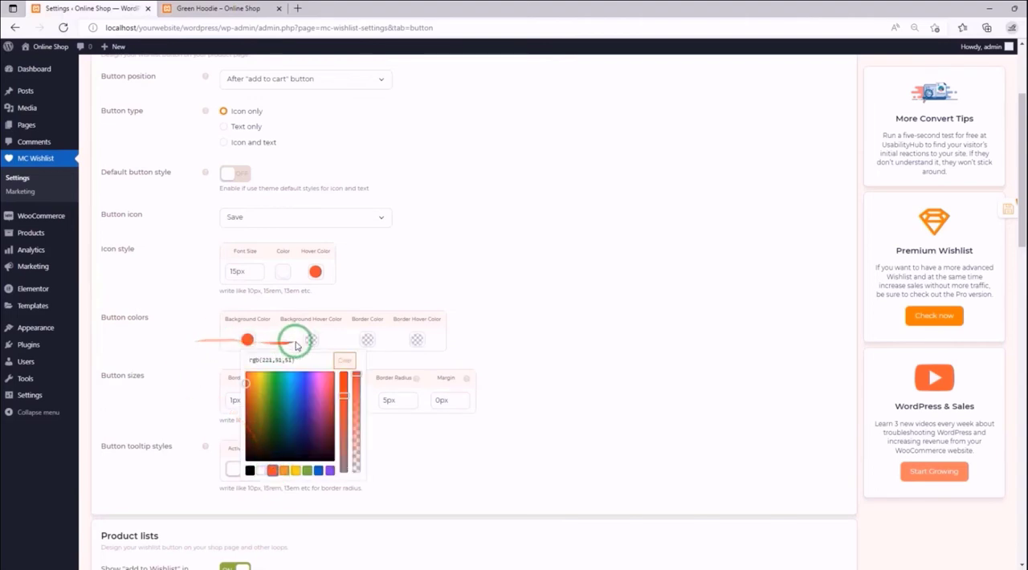
{"action": "left_click", "coordinate": [311, 342]}
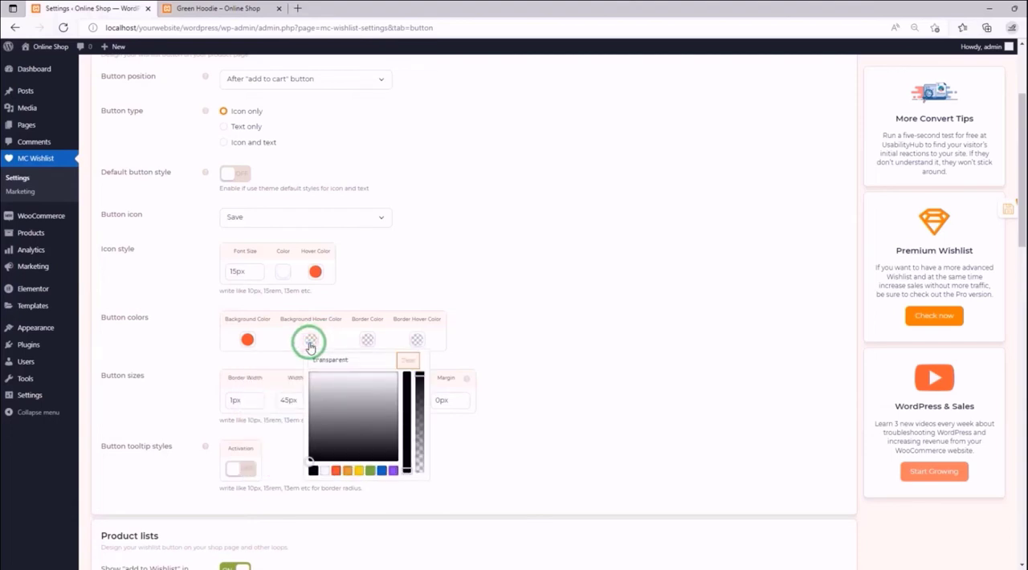
{"action": "left_click", "coordinate": [325, 473]}
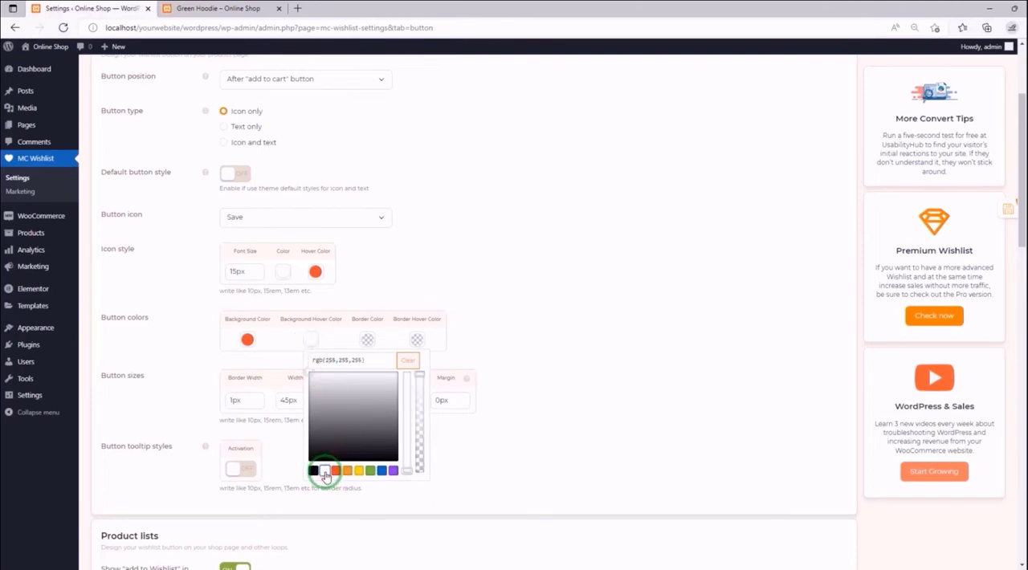
- In Button colors, set the Border Color to white and the Border Hover Color to the red swatch
{"action": "left_click", "coordinate": [368, 342]}
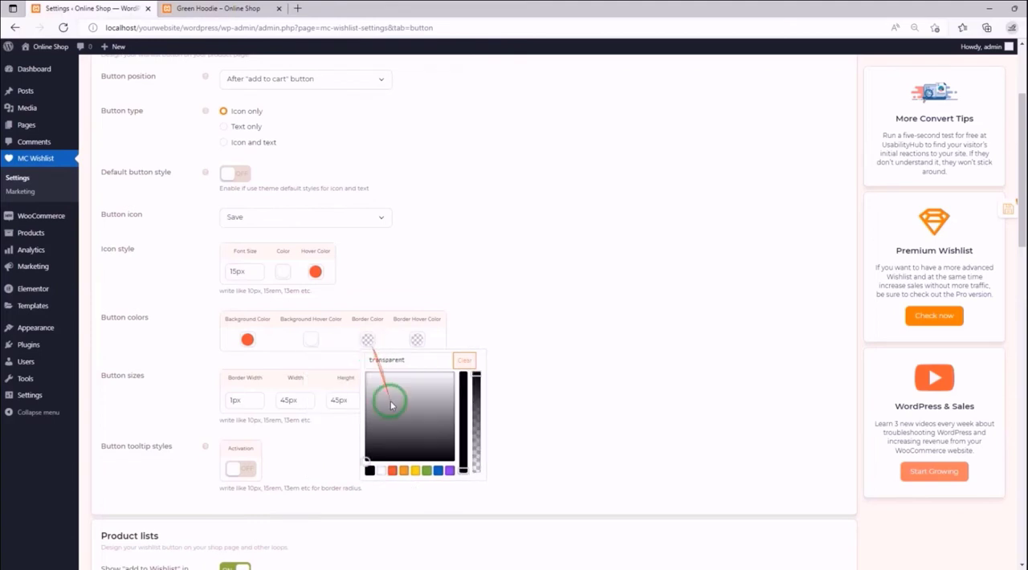
{"action": "left_click", "coordinate": [379, 473]}
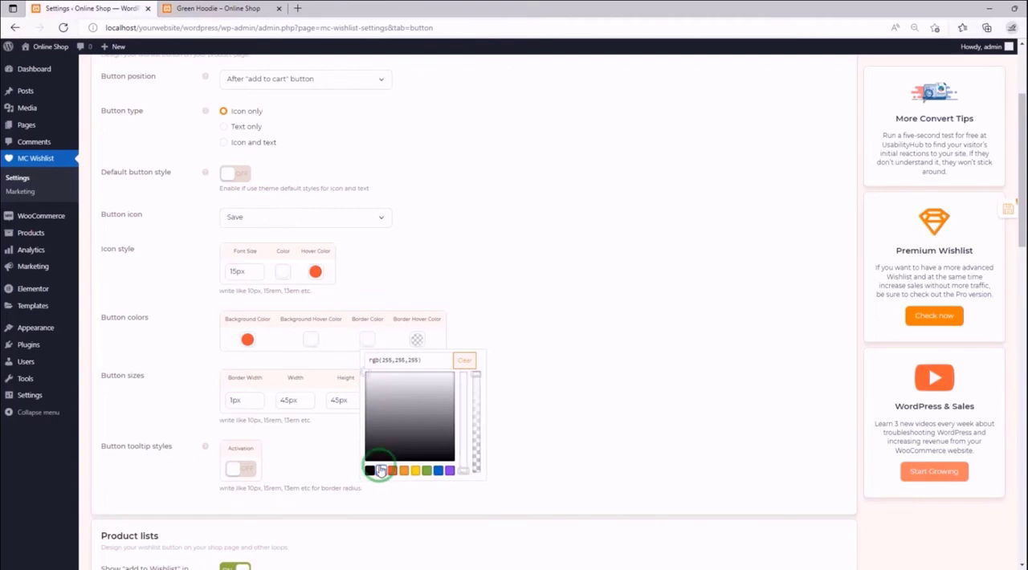
{"action": "left_click", "coordinate": [416, 343]}
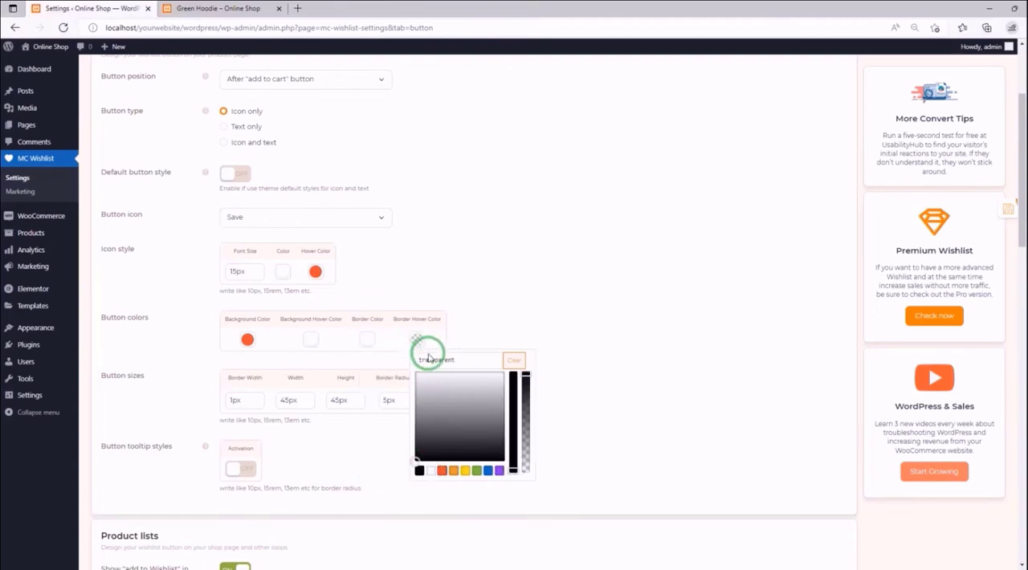
{"action": "left_click", "coordinate": [443, 472]}
{"action": "left_click", "coordinate": [472, 318]}
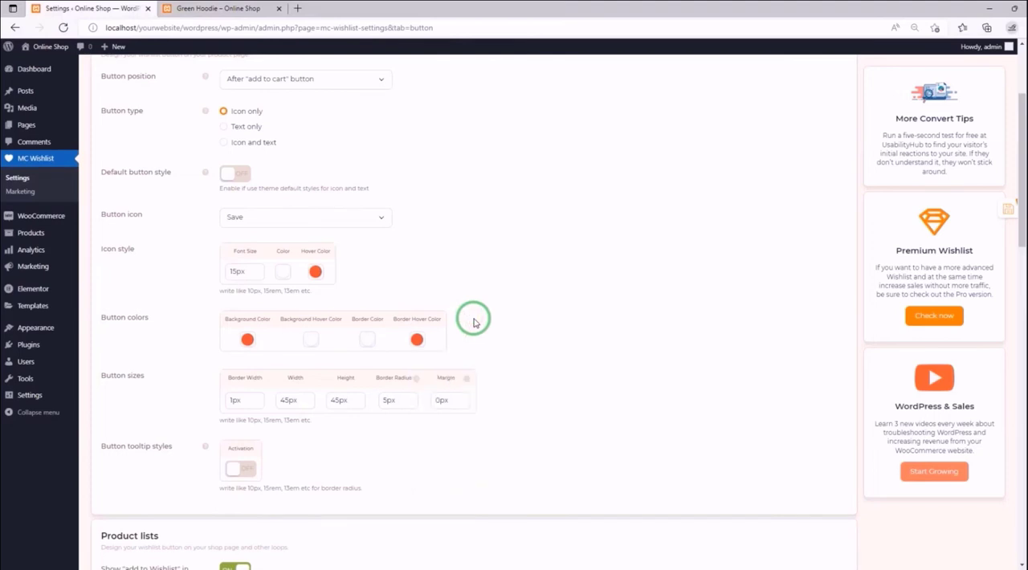
- Save the settings, check the recolored wishlist button on the Green Hoodie page, and return to the settings
{"action": "left_click", "coordinate": [984, 210]}
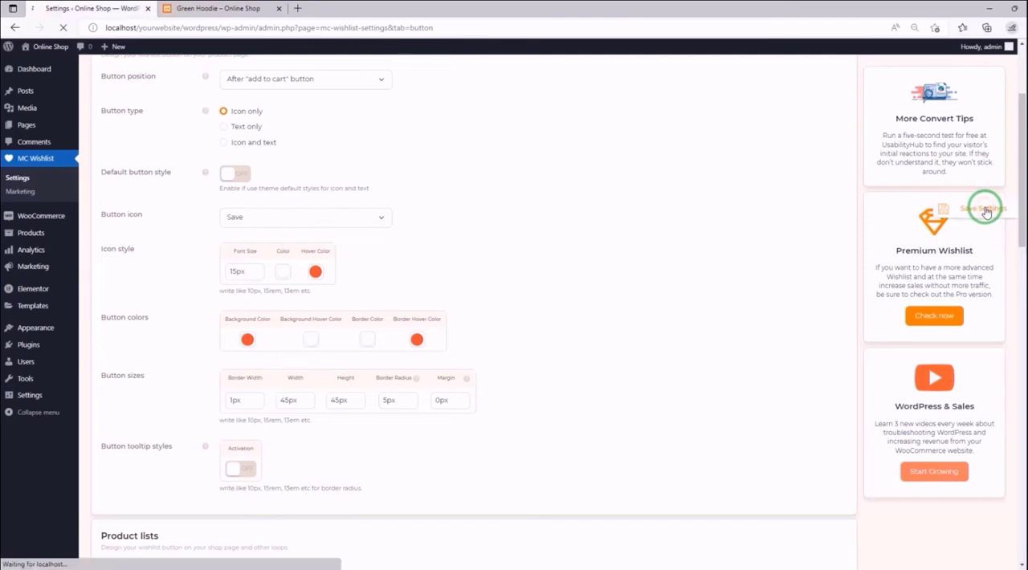
{"action": "left_click", "coordinate": [207, 8]}
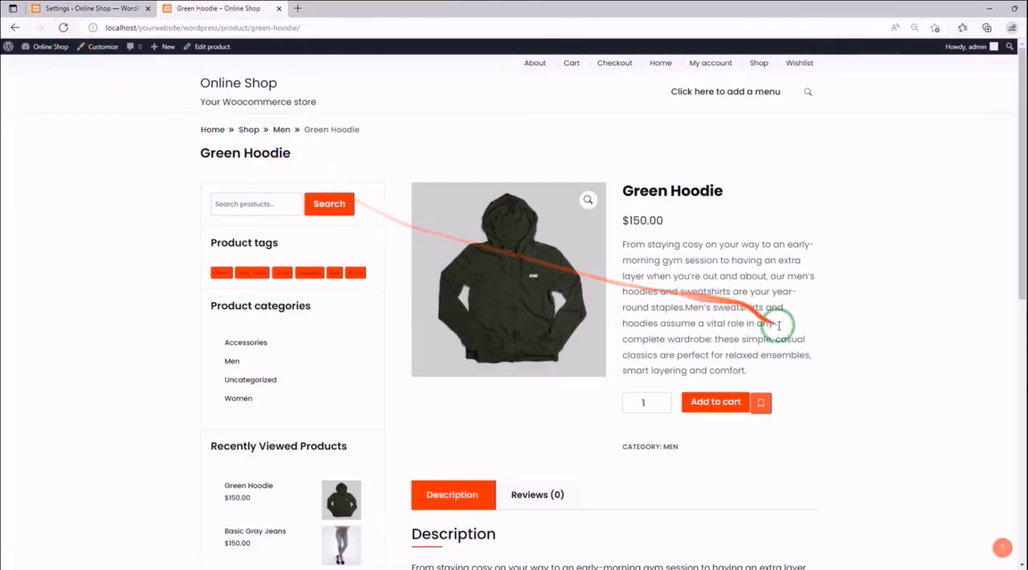
{"action": "left_click", "coordinate": [763, 412]}
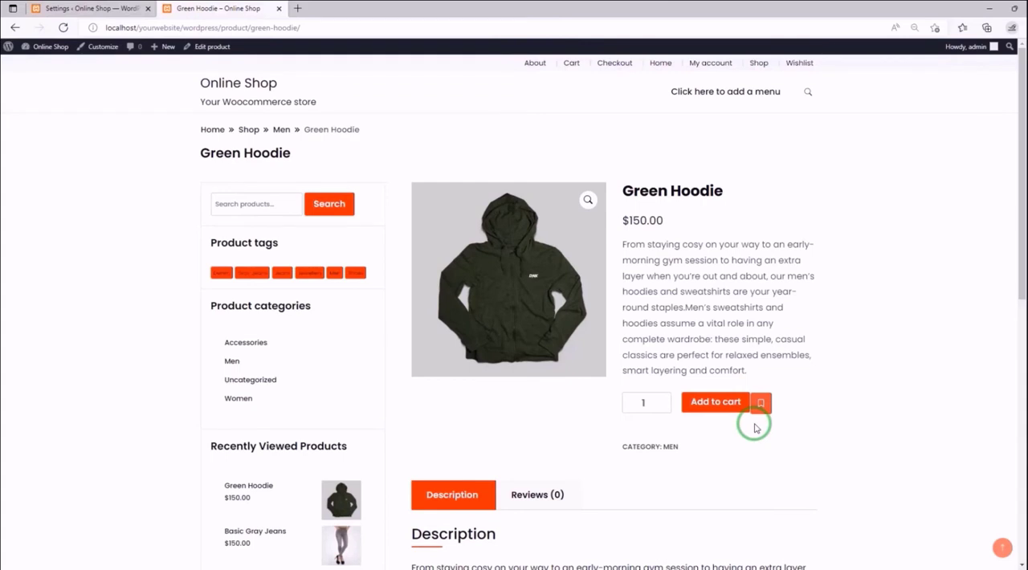
{"action": "left_click", "coordinate": [90, 9]}
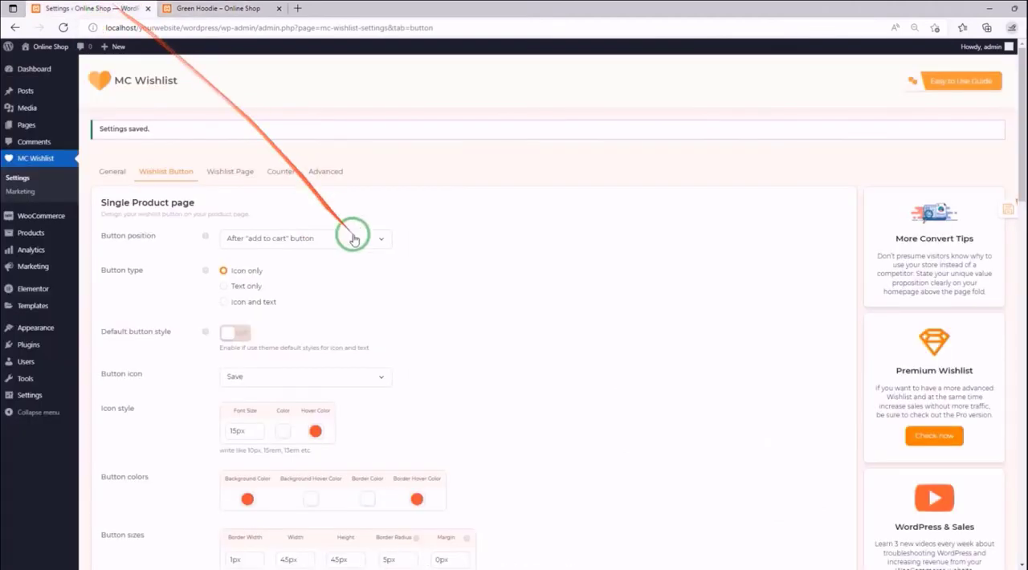
- Switch to the MoreConvert Single Product Page documentation and review its button position, button sizes and tooltip style sections
{"action": "scroll", "coordinate": [354, 238], "scroll_direction": "down", "scroll_amount": 3}
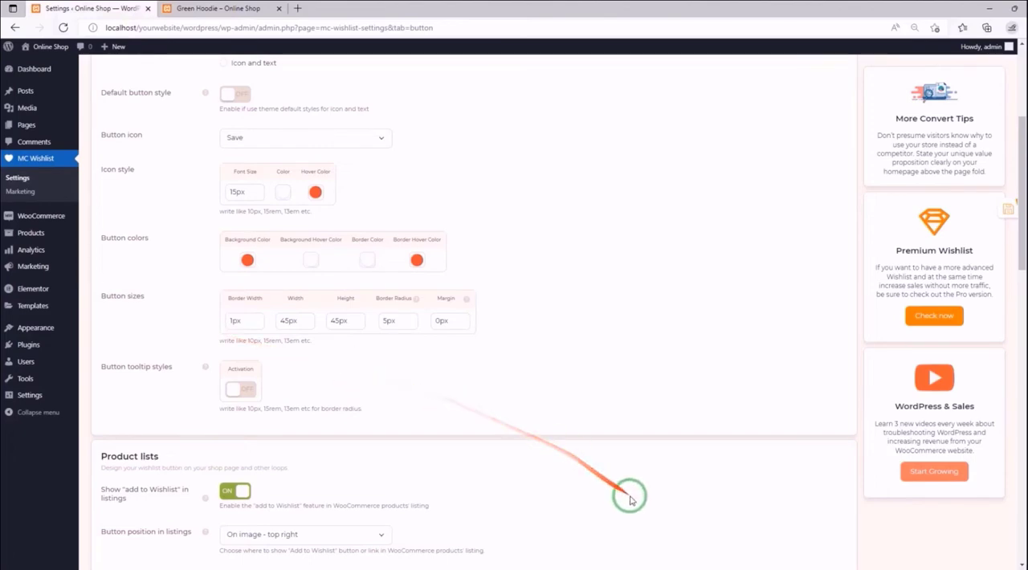
{"action": "left_click", "coordinate": [695, 568]}
{"action": "left_click_drag", "start_coordinate": [880, 185], "coordinate": [894, 38]}
{"action": "scroll", "coordinate": [562, 201], "scroll_direction": "down", "scroll_amount": 15}
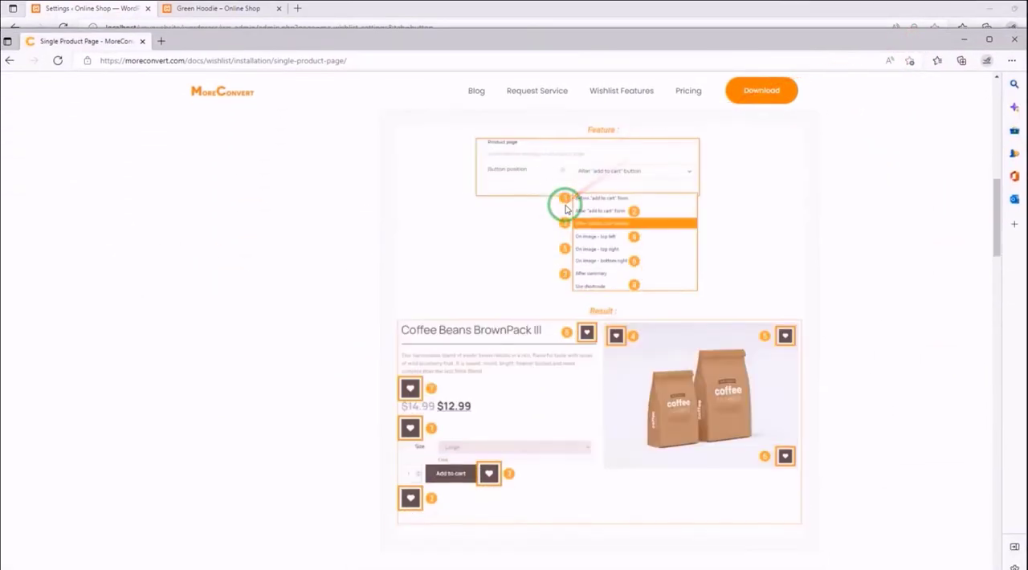
{"action": "scroll", "coordinate": [549, 209], "scroll_direction": "down", "scroll_amount": 10}
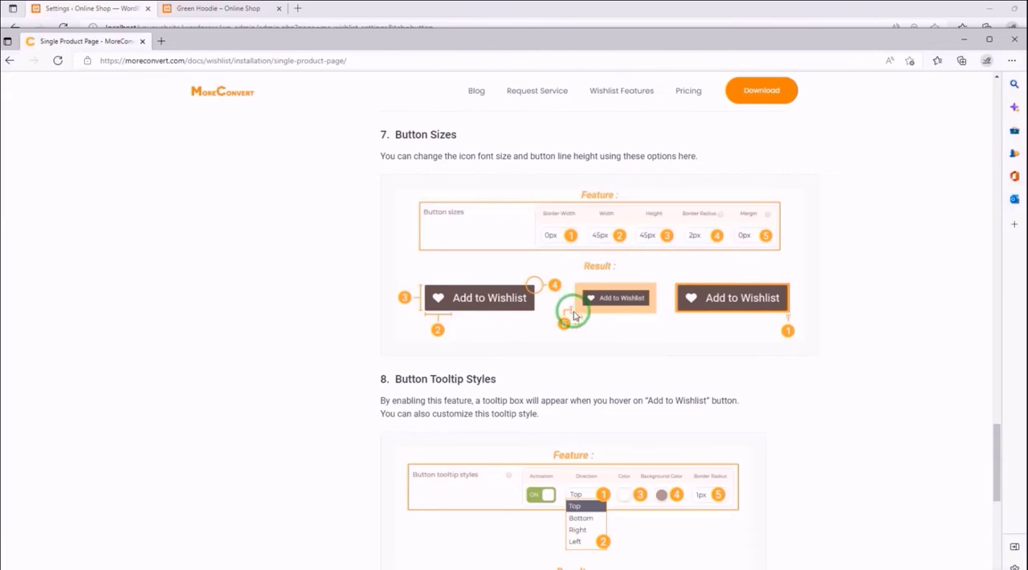
- Return to the plugin settings and, in Button sizes, set the Border Width to 3px and the Border Radius to 25px for the corners
{"action": "left_click", "coordinate": [964, 40]}
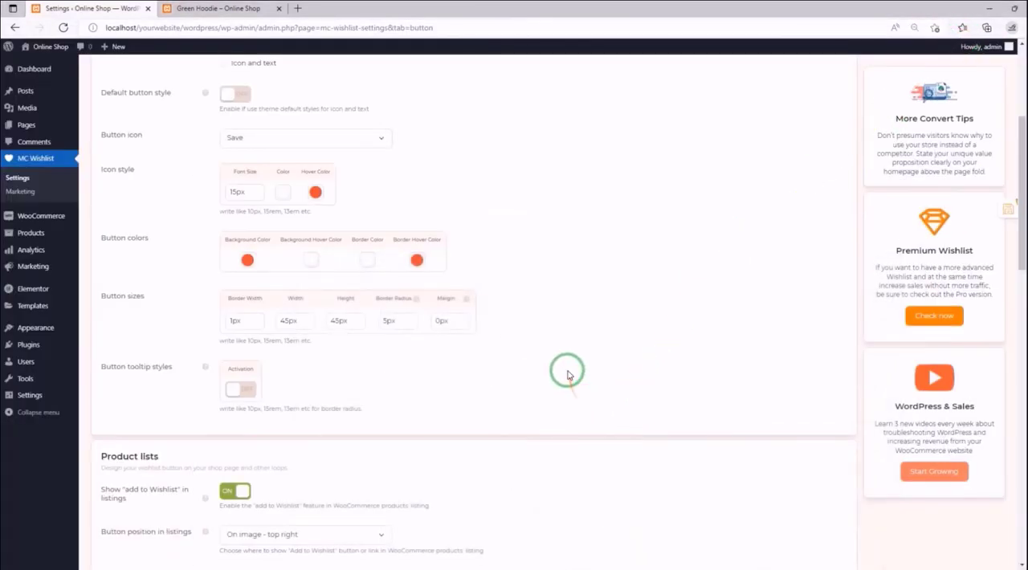
{"action": "left_click", "coordinate": [233, 321]}
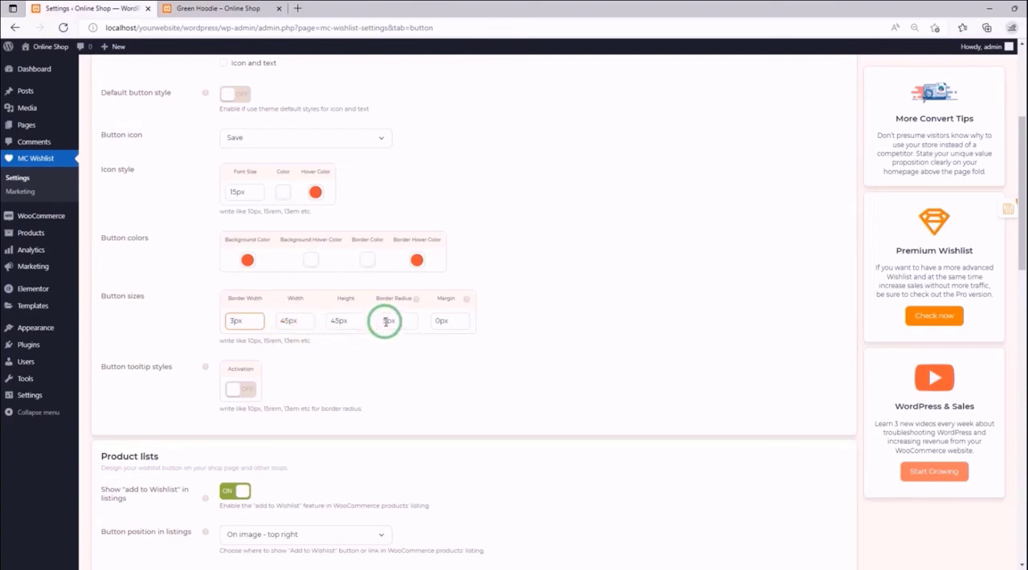
{"action": "mouse_move", "coordinate": [415, 299]}
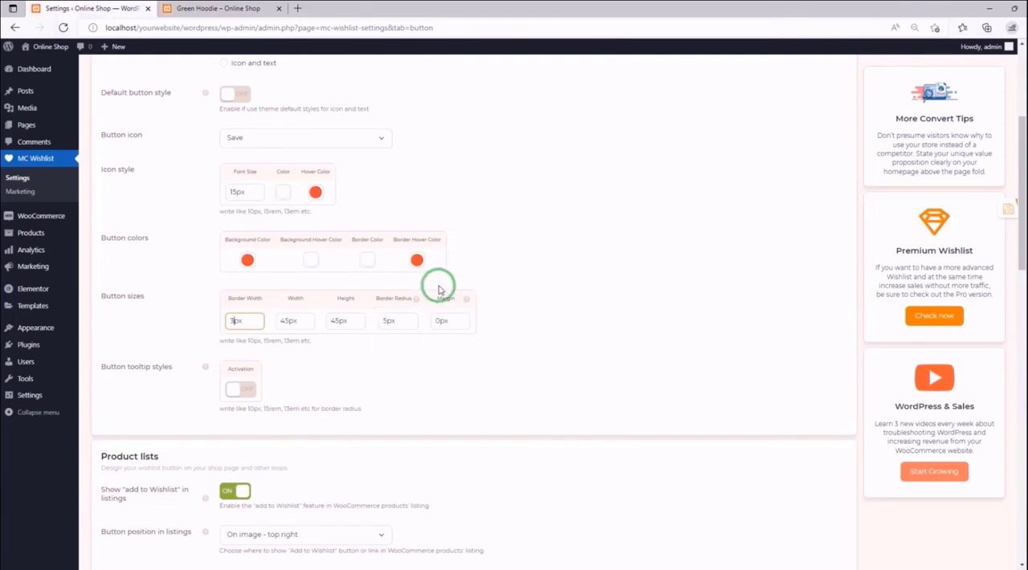
{"action": "left_click", "coordinate": [384, 321]}
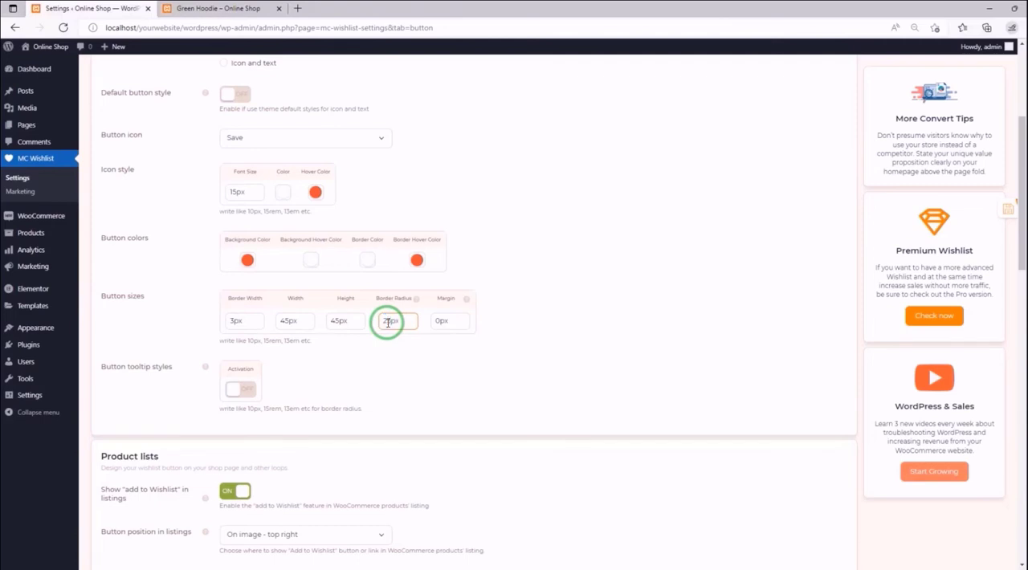
{"action": "left_click", "coordinate": [400, 326]}
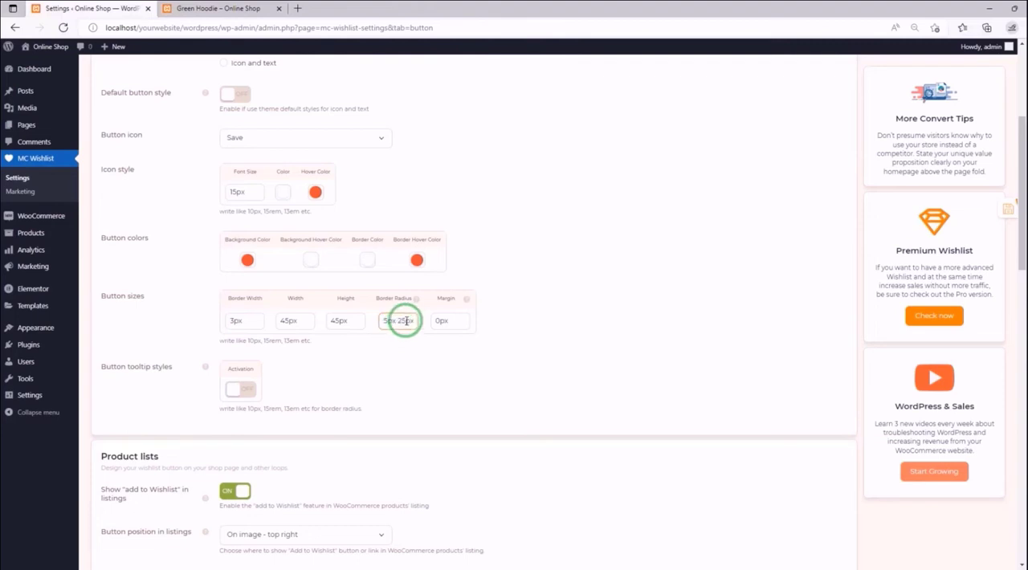
{"action": "left_click_drag", "start_coordinate": [408, 321], "coordinate": [368, 323]}
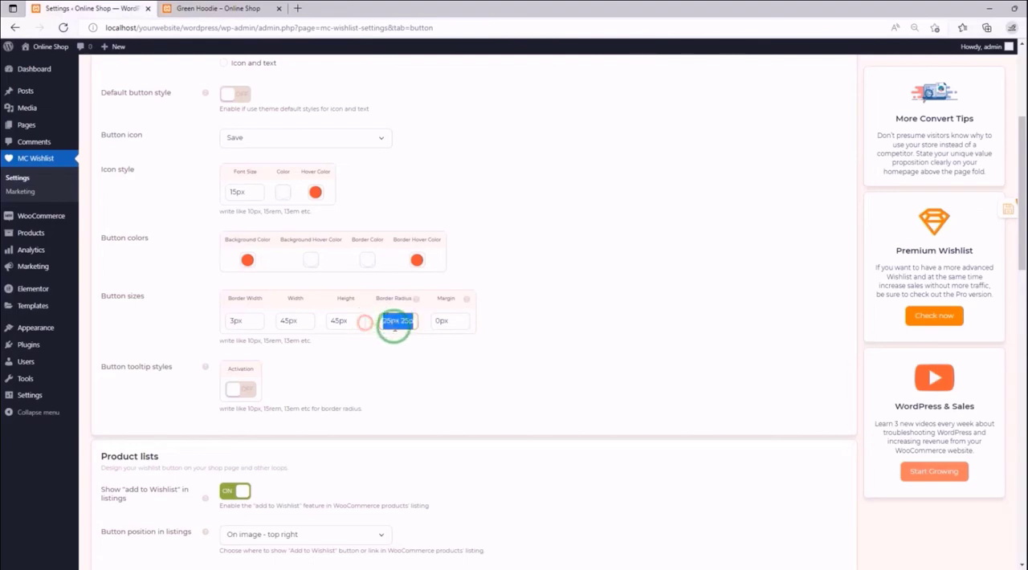
{"action": "left_click", "coordinate": [394, 323]}
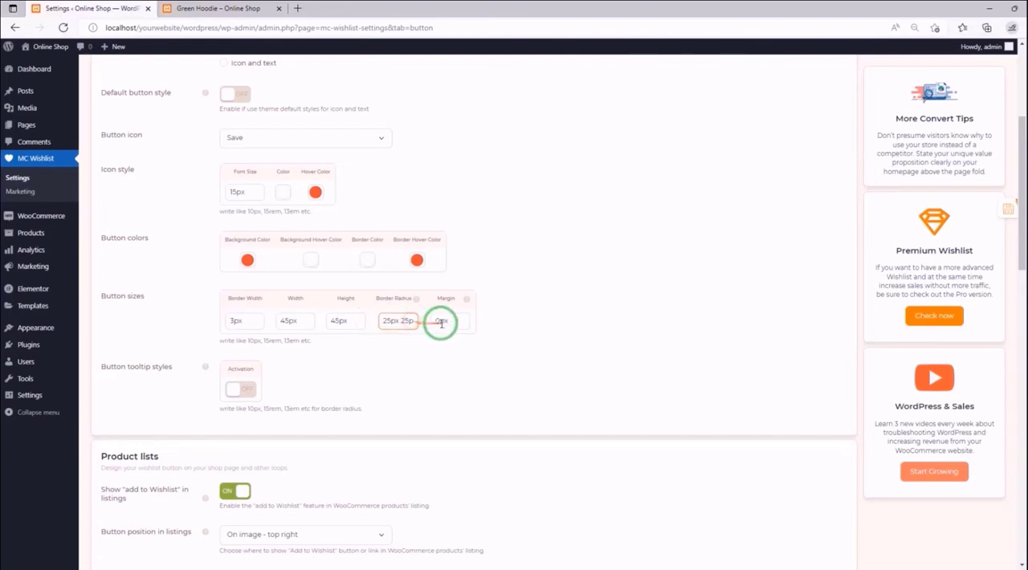
- Look at the wishlist button's spacing on the Green Hoodie page and set the button Margin to 3px 3px 0px 0px
{"action": "mouse_move", "coordinate": [468, 302]}
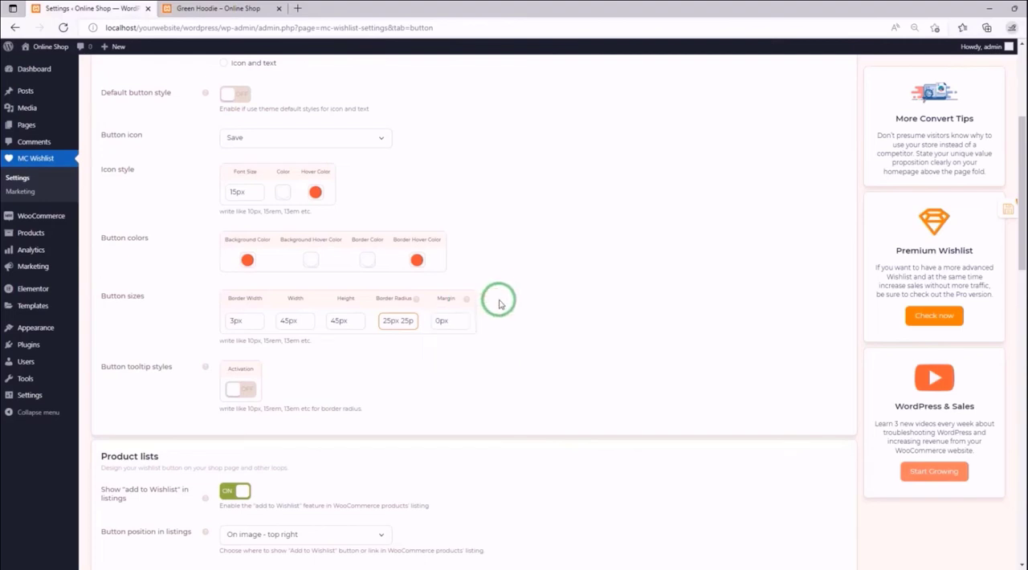
{"action": "left_click_drag", "start_coordinate": [434, 321], "coordinate": [440, 321]}
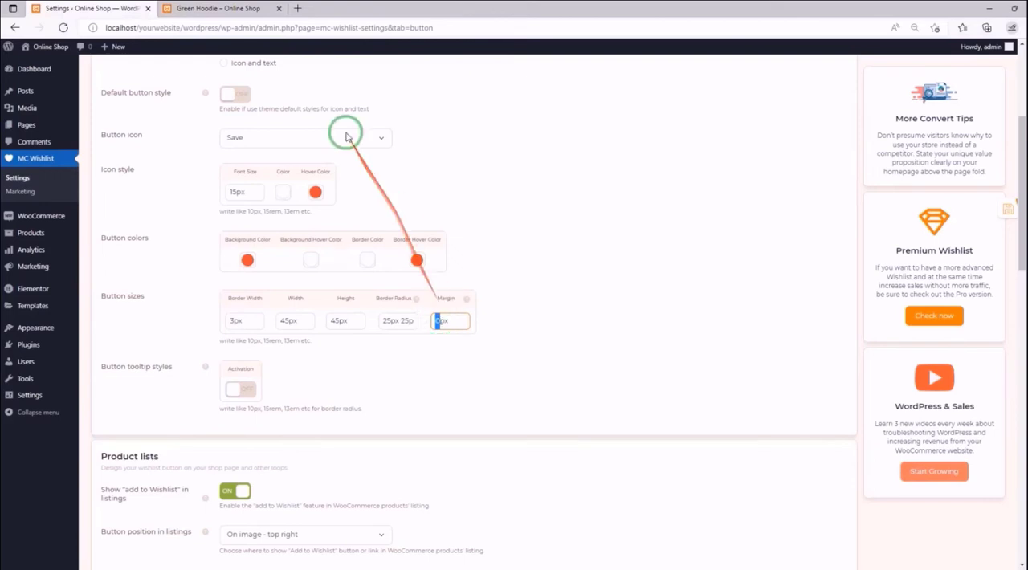
{"action": "left_click", "coordinate": [235, 10]}
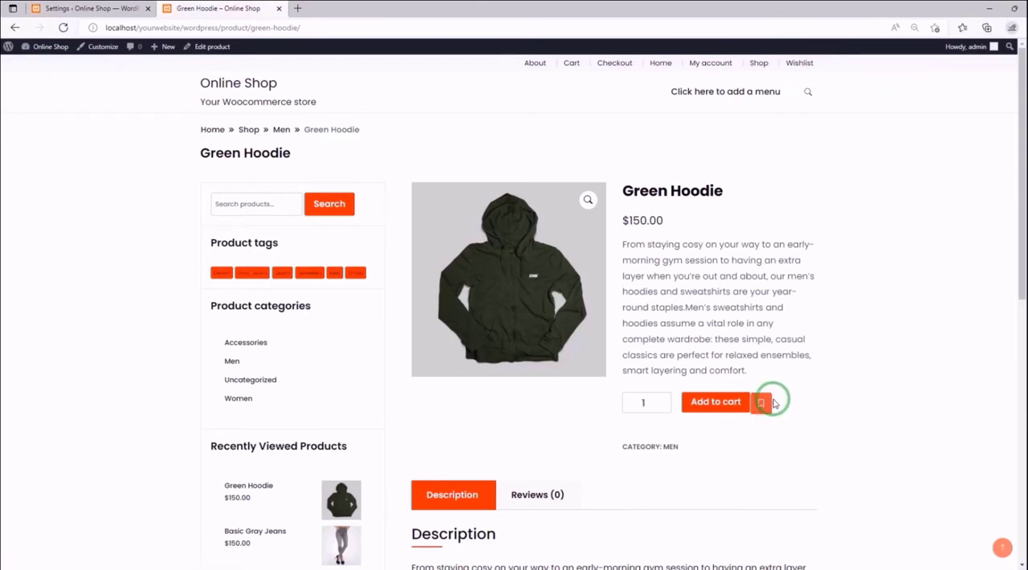
{"action": "left_click", "coordinate": [149, 15]}
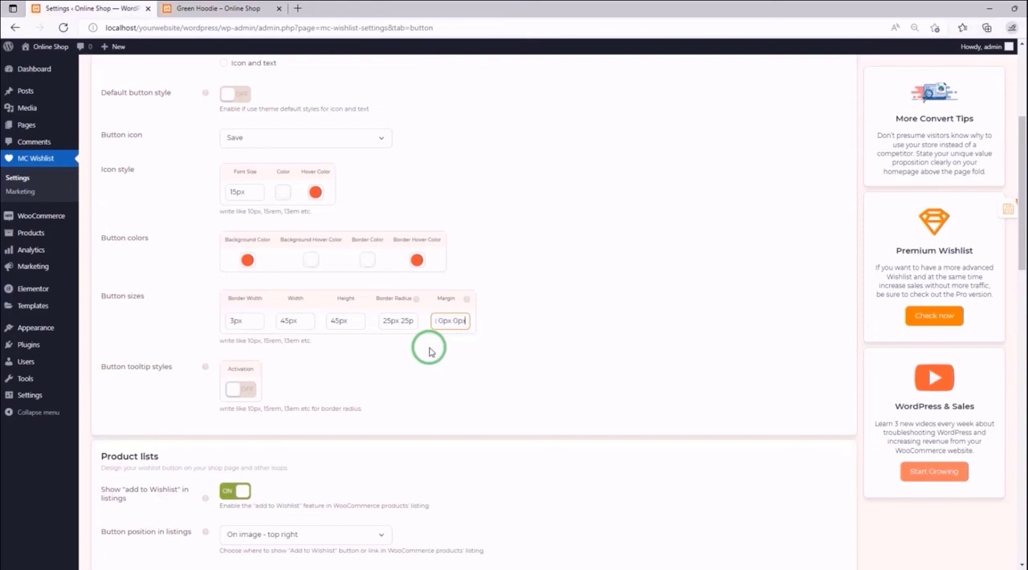
- Save the settings, check the wishlist button's rounded shape and margin on the reloaded Green Hoodie page, and return to the settings
{"action": "left_click", "coordinate": [987, 210]}
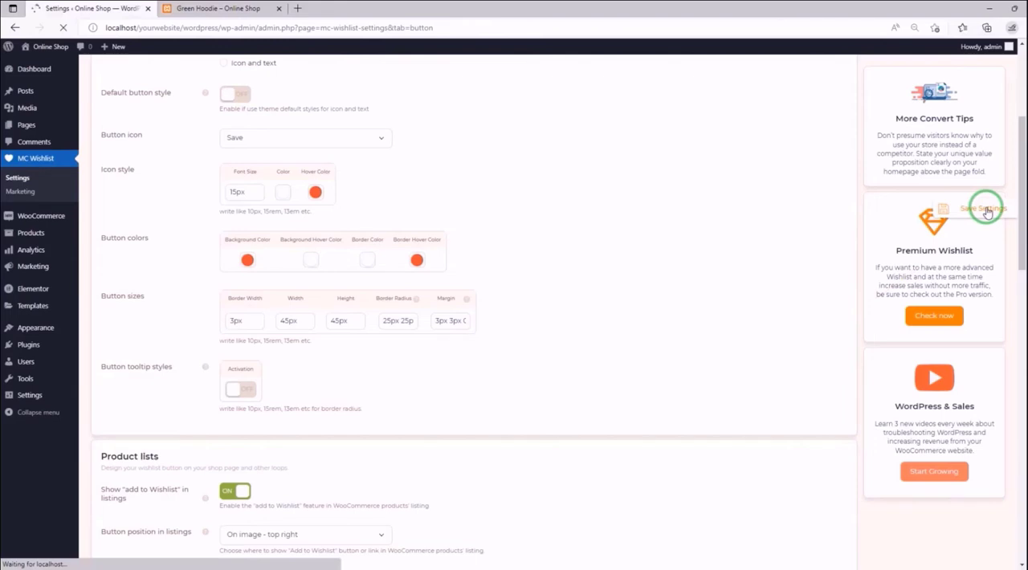
{"action": "left_click", "coordinate": [221, 15]}
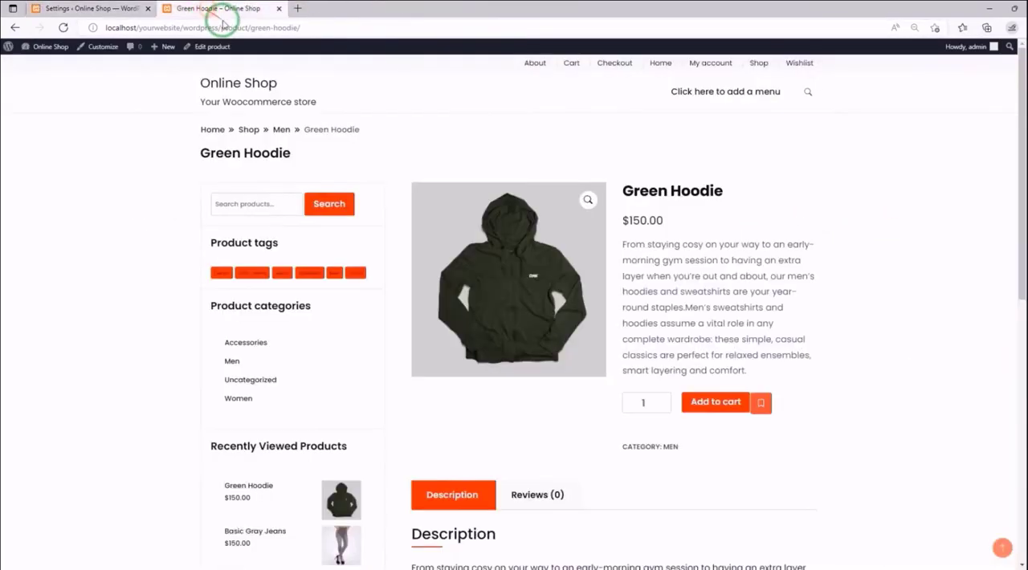
{"action": "left_click", "coordinate": [63, 27]}
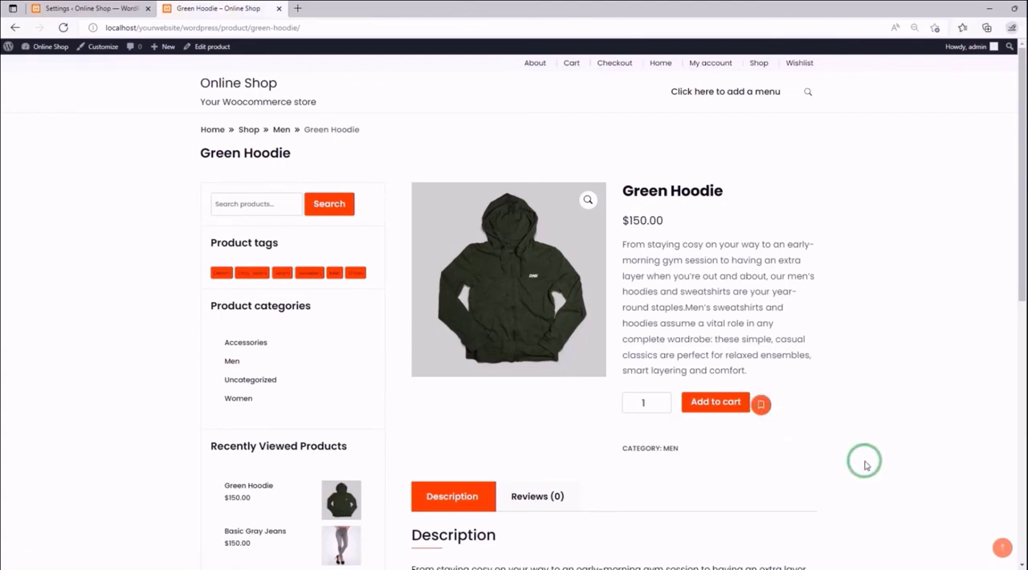
{"action": "left_click", "coordinate": [52, 9]}
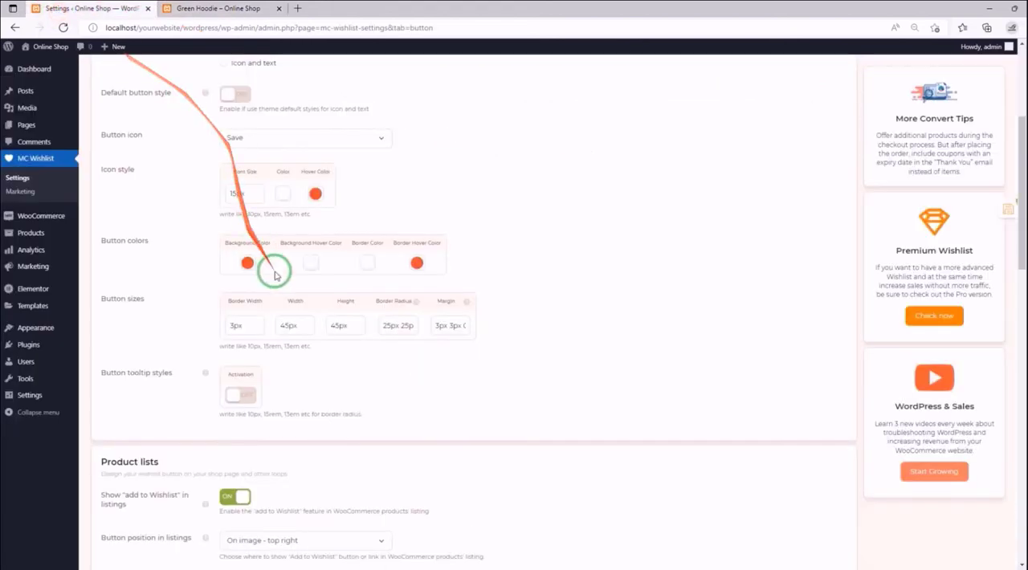
- In Button sizes, set the Width and Height to 55px and change the first two Margin values to -3px and 5px
{"action": "double_click", "coordinate": [284, 324]}
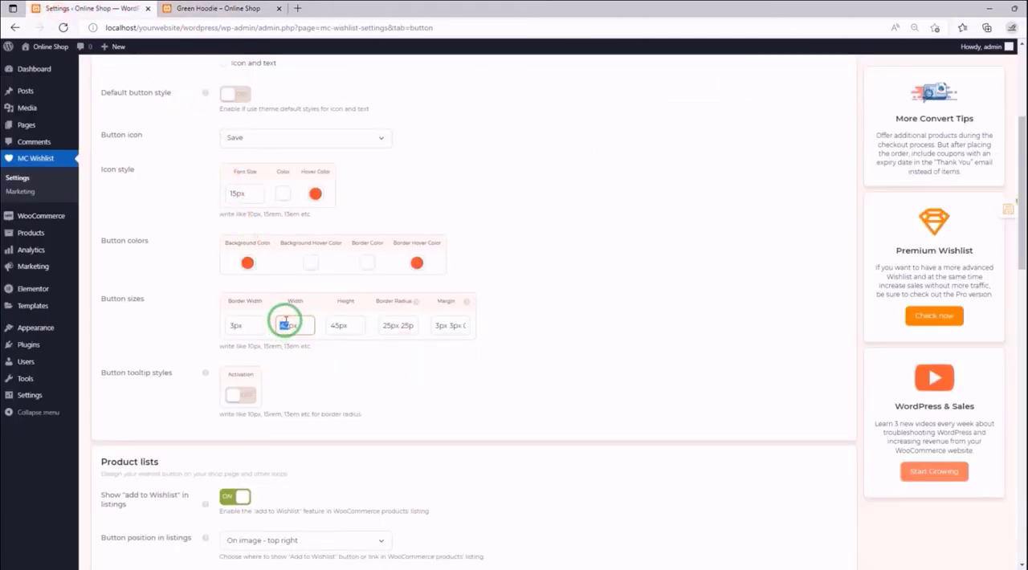
{"action": "double_click", "coordinate": [337, 325]}
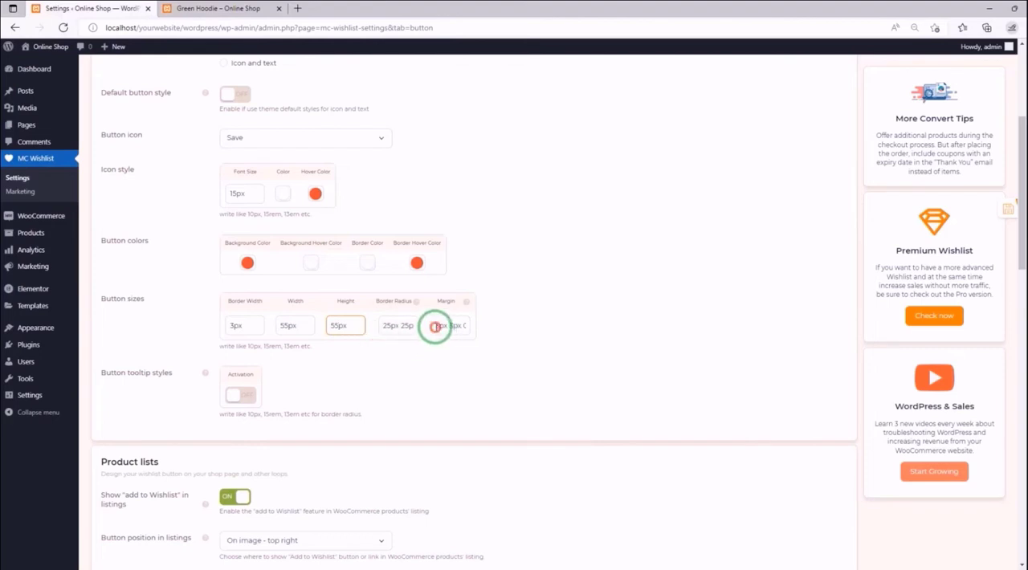
{"action": "left_click", "coordinate": [436, 325]}
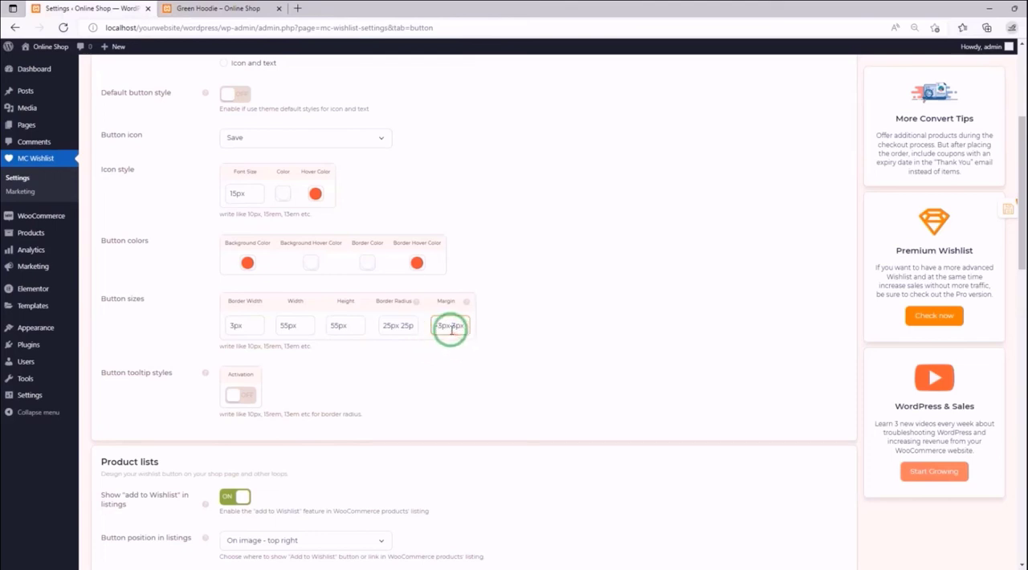
{"action": "left_click", "coordinate": [454, 325]}
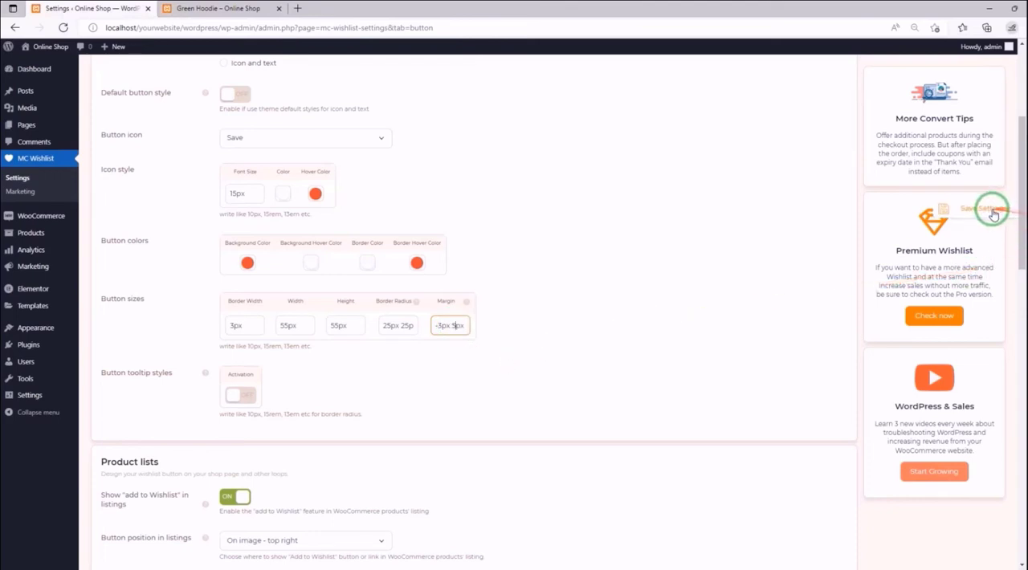
- Save the new size and margin, check the wishlist button on the reloaded Green Hoodie page, and return to the settings
{"action": "left_click", "coordinate": [988, 213]}
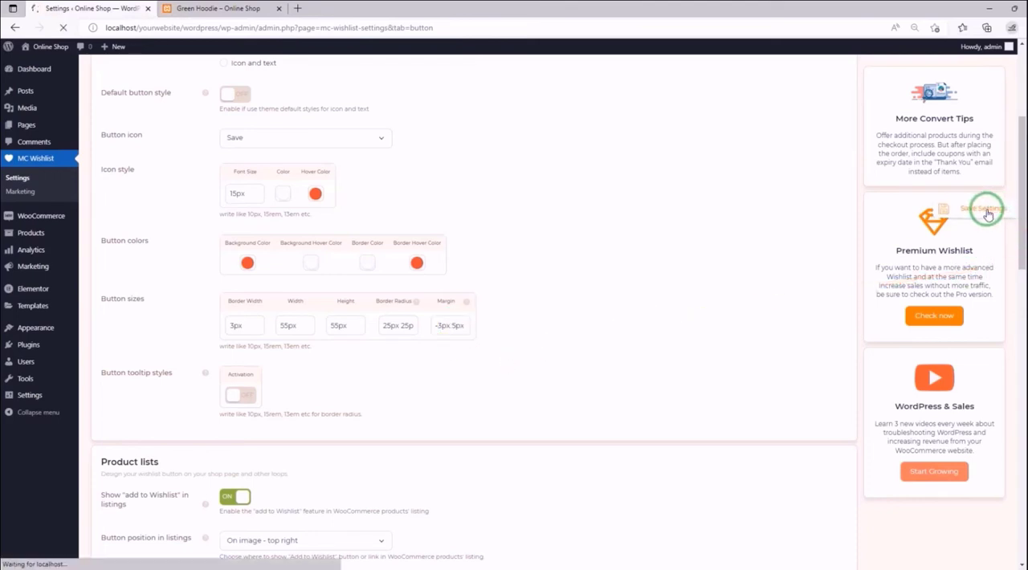
{"action": "left_click", "coordinate": [264, 9]}
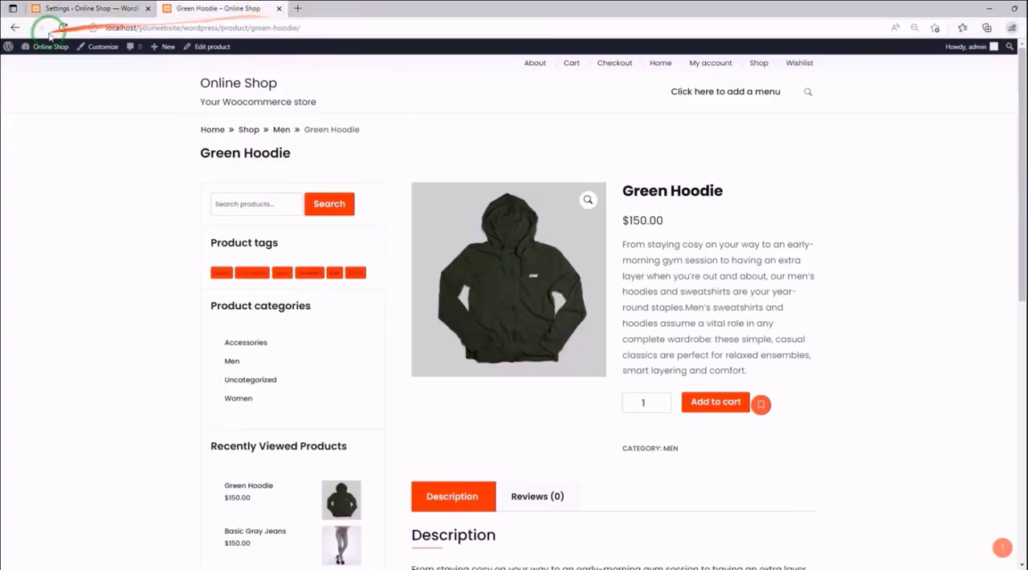
{"action": "left_click", "coordinate": [63, 28]}
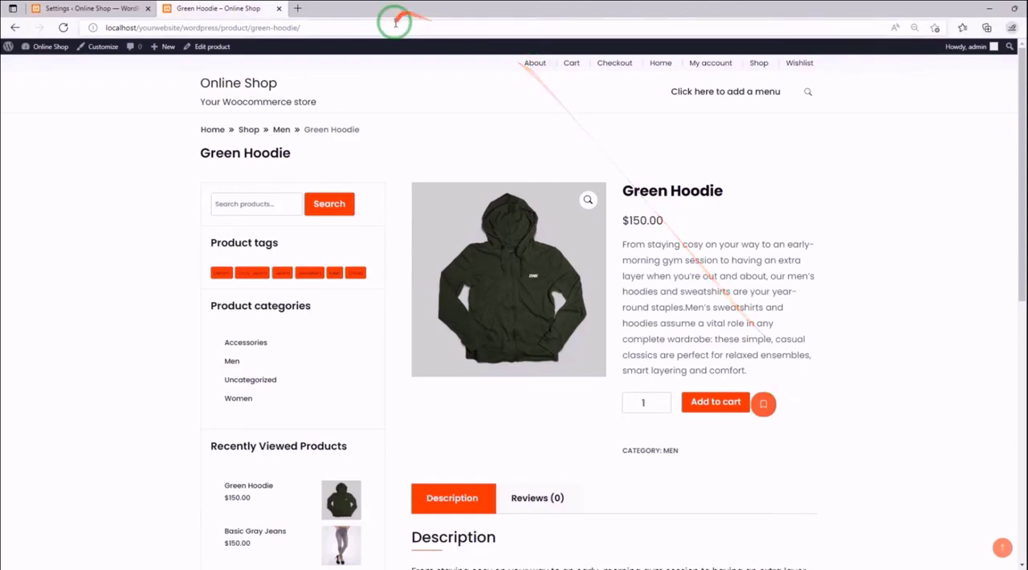
{"action": "left_click", "coordinate": [104, 8]}
- Set the Single Product page Button type to Text only, leaving the text Font Size at inherit
{"action": "scroll", "coordinate": [299, 241], "scroll_direction": "down", "scroll_amount": 2}
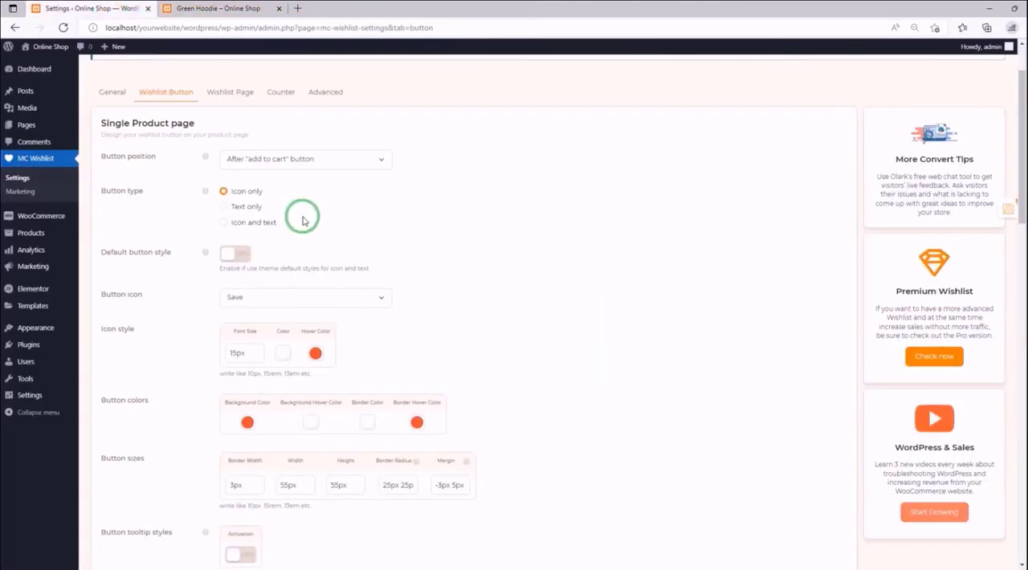
{"action": "left_click", "coordinate": [243, 208]}
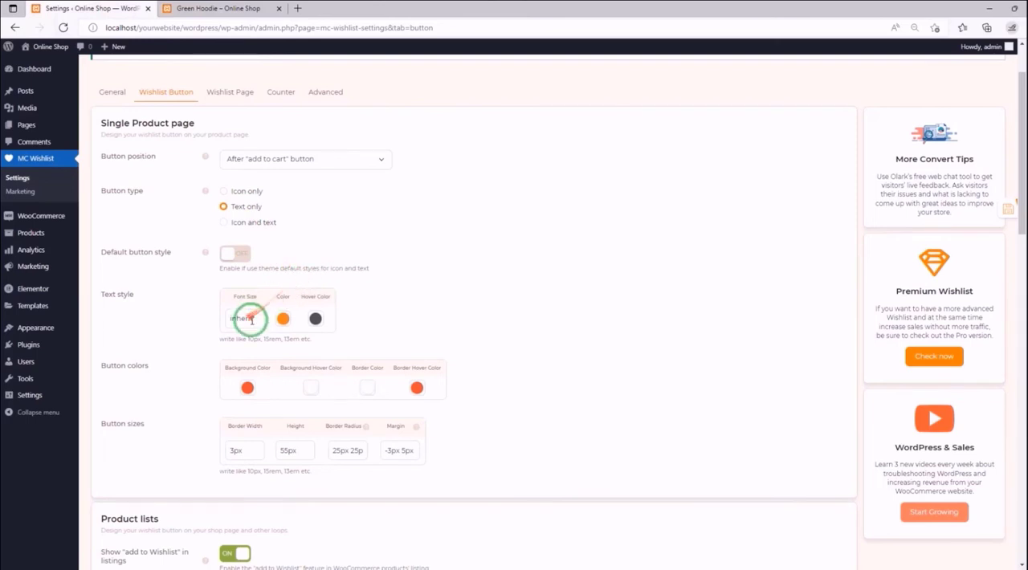
{"action": "left_click_drag", "start_coordinate": [255, 318], "coordinate": [226, 332]}
{"action": "left_click", "coordinate": [204, 320]}
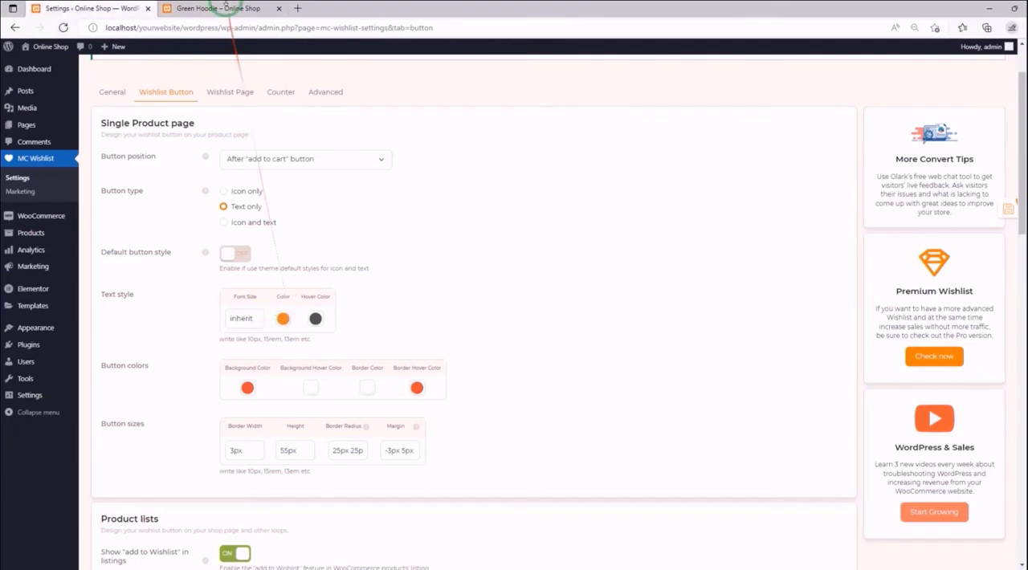
- Compare with the Green Hoodie page, then in Text style set the Color to white and the Hover Color to the red swatch
{"action": "left_click", "coordinate": [227, 8]}
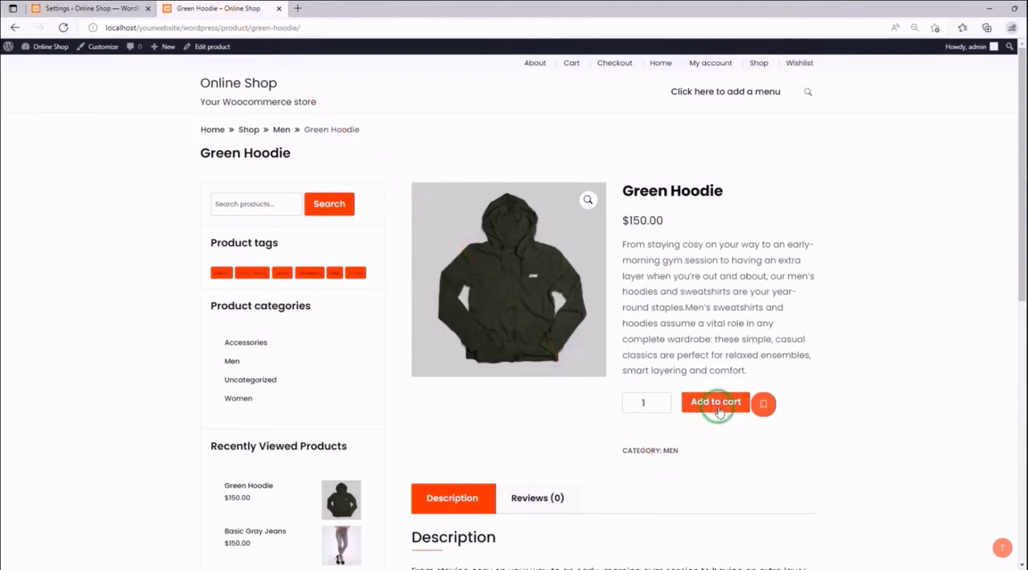
{"action": "left_click", "coordinate": [89, 8]}
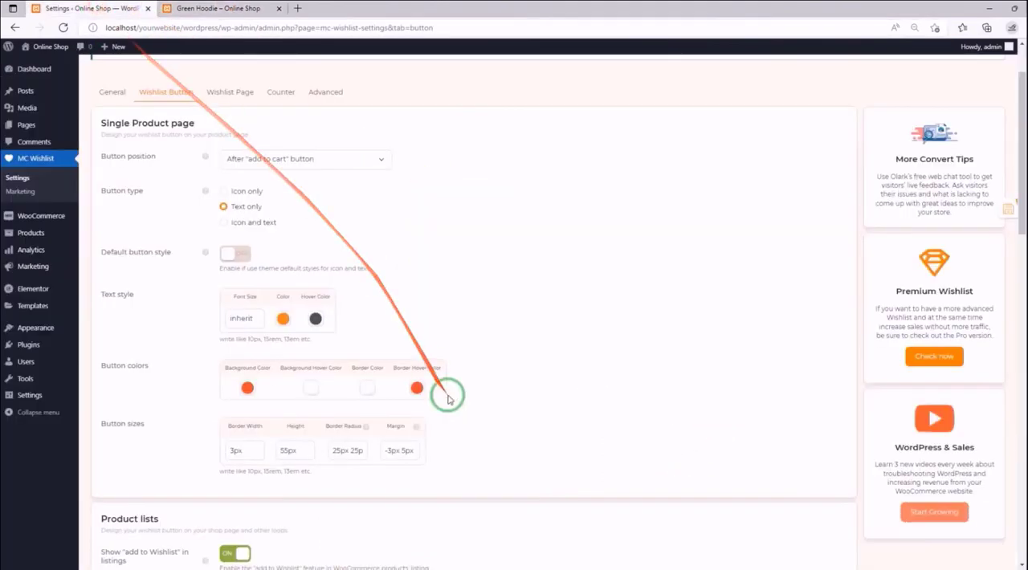
{"action": "left_click", "coordinate": [283, 319]}
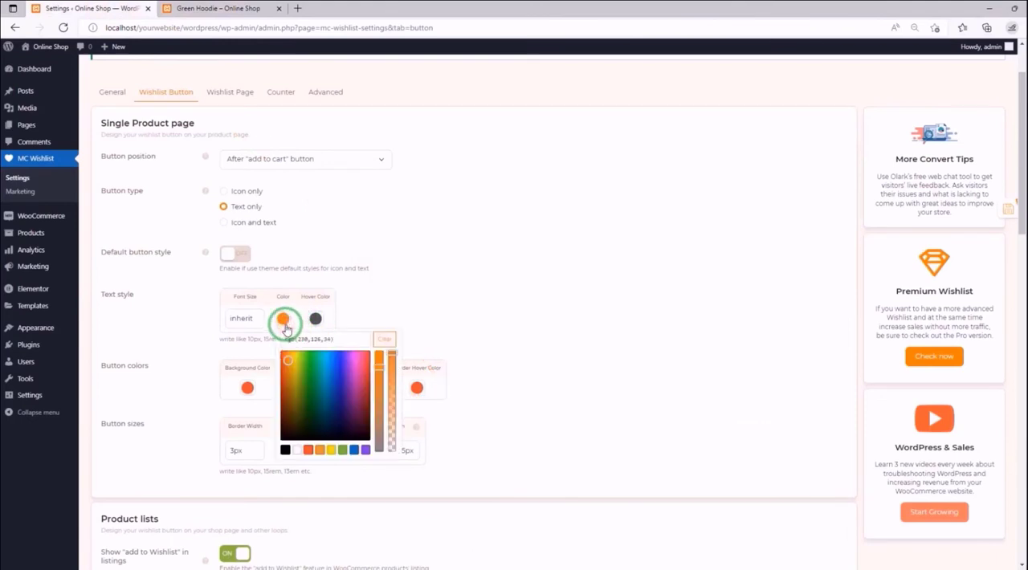
{"action": "left_click", "coordinate": [297, 449]}
{"action": "left_click", "coordinate": [359, 312]}
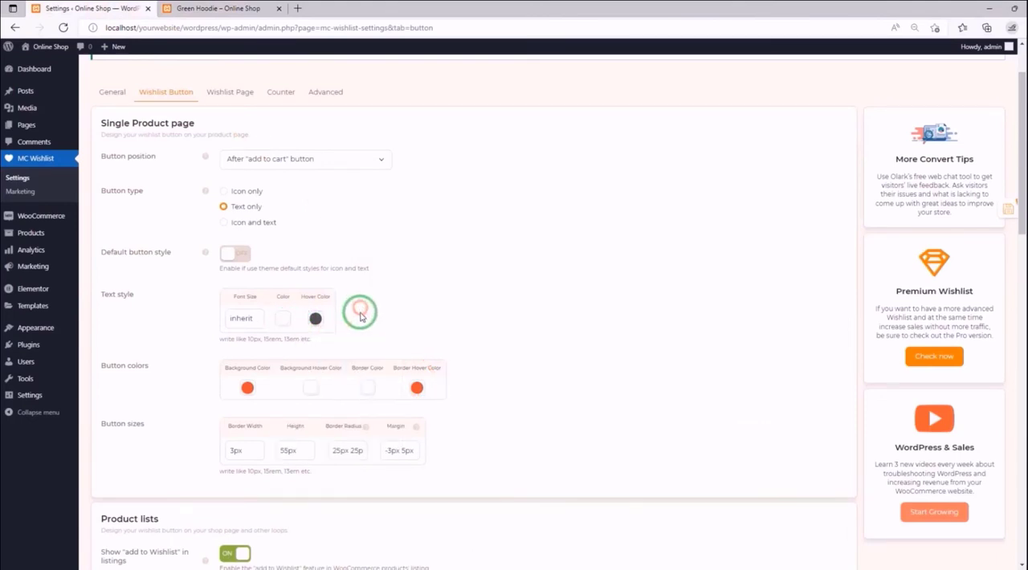
{"action": "left_click", "coordinate": [315, 319]}
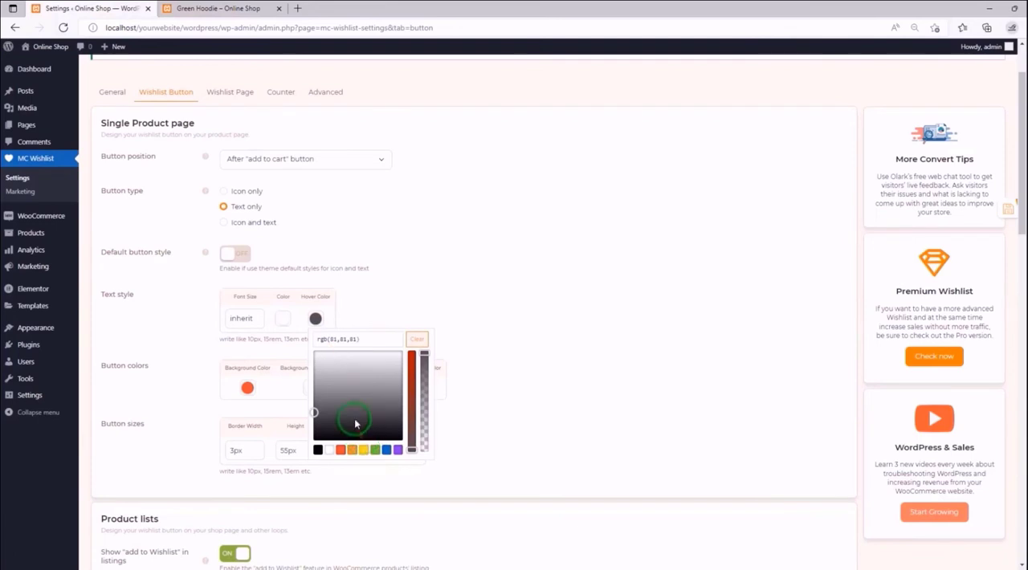
{"action": "left_click", "coordinate": [340, 449]}
{"action": "left_click", "coordinate": [372, 315]}
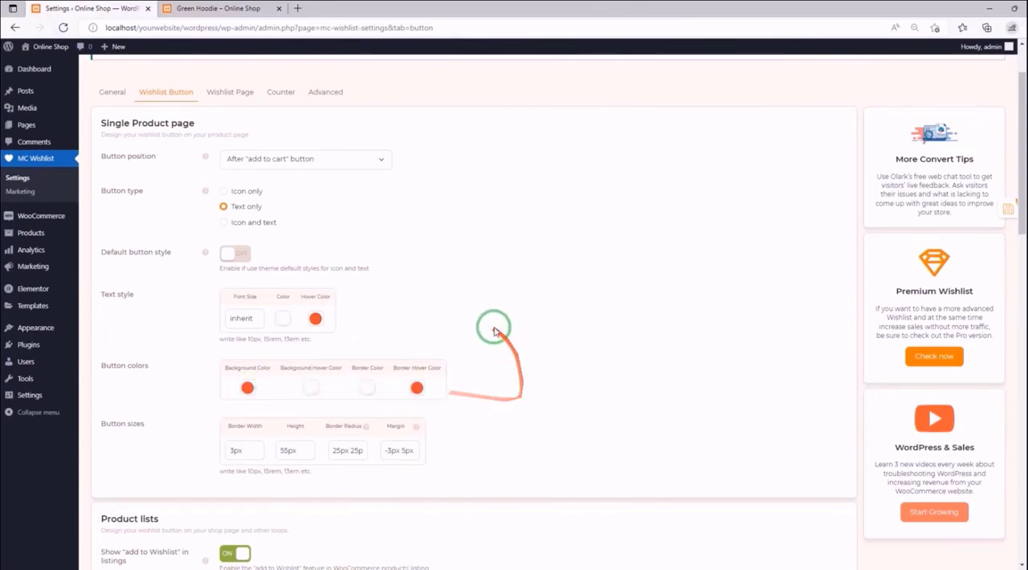
- Save the text-only settings, check the wishlist button on the reloaded Green Hoodie page, and return to the settings
{"action": "scroll", "coordinate": [489, 324], "scroll_direction": "down", "scroll_amount": 1}
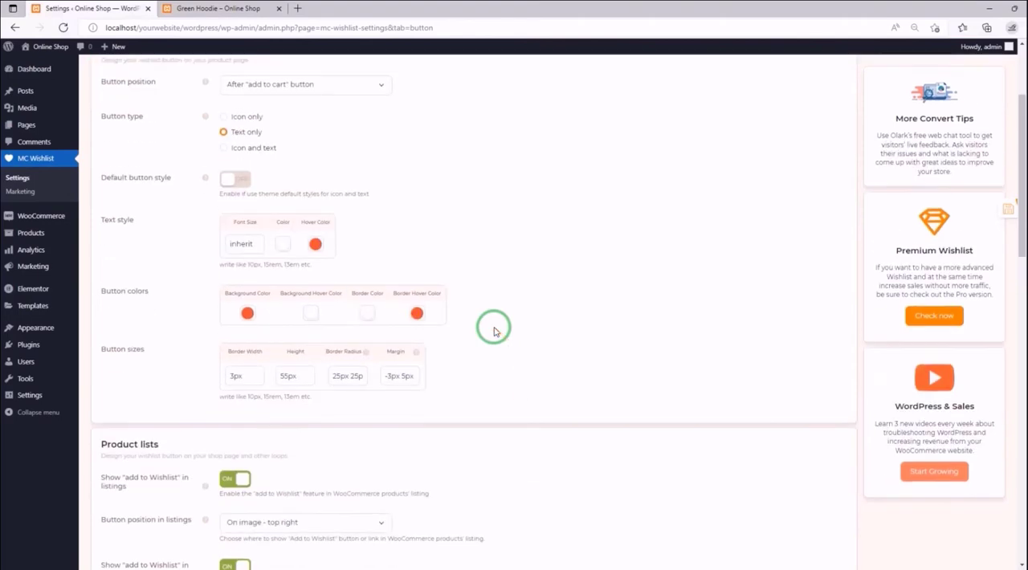
{"action": "left_click", "coordinate": [998, 208]}
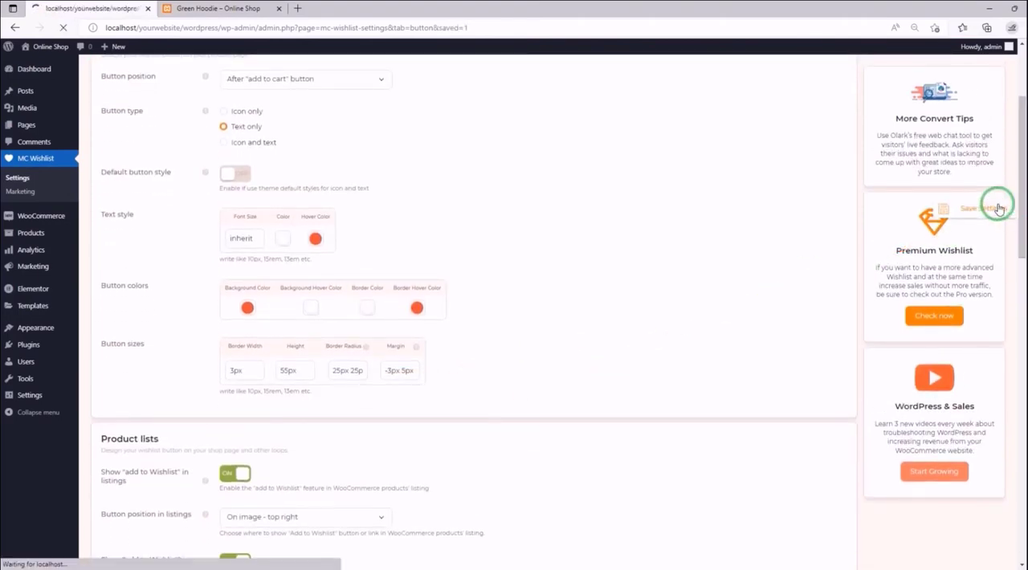
{"action": "left_click", "coordinate": [229, 8]}
{"action": "left_click", "coordinate": [63, 27]}
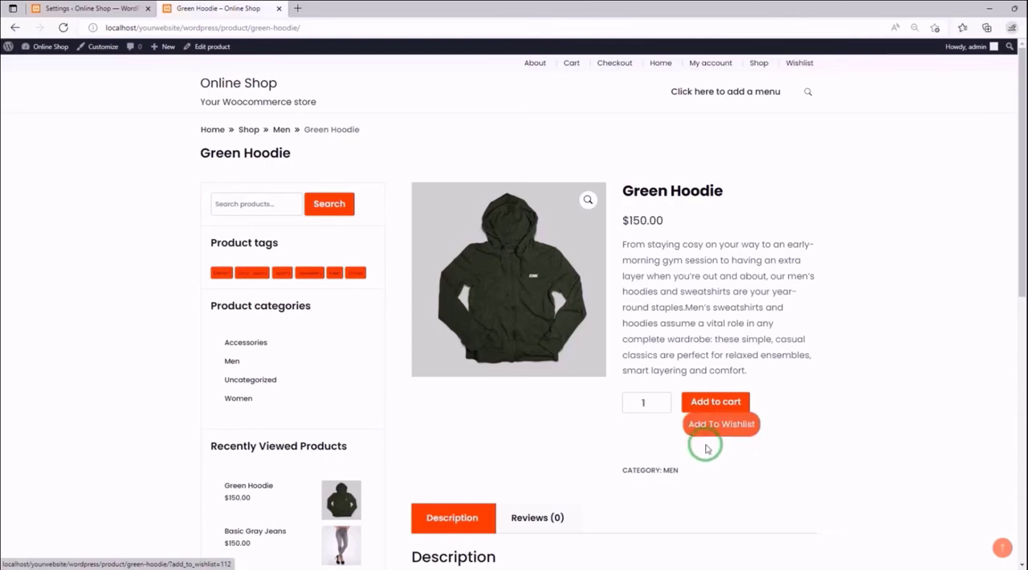
{"action": "left_click", "coordinate": [110, 11]}
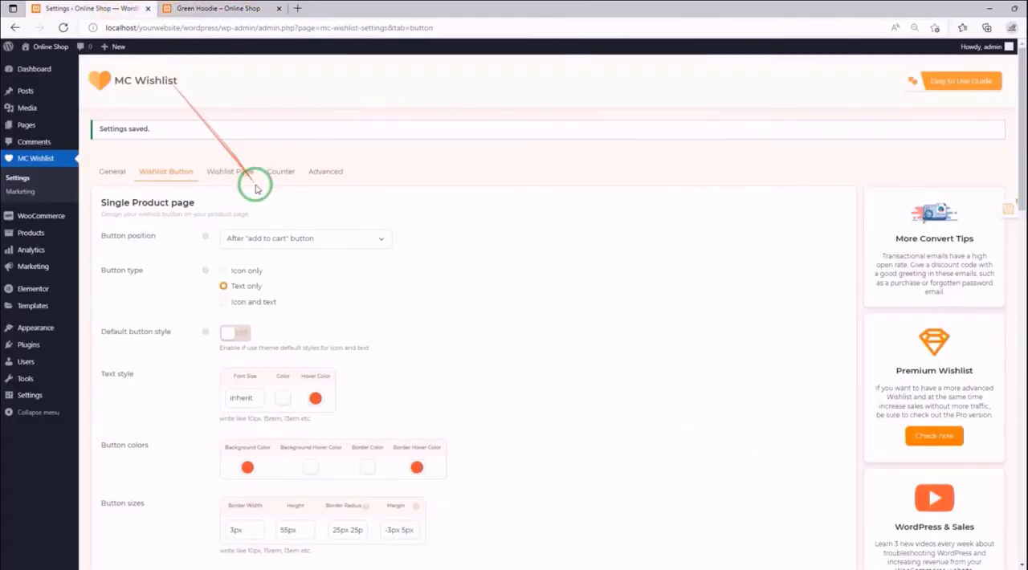
- Set the button sizes to a Height of 45px, a Border Radius of 0px, and first two Margin values of 5px and 0px
{"action": "scroll", "coordinate": [255, 182], "scroll_direction": "down", "scroll_amount": 3}
{"action": "scroll", "coordinate": [257, 225], "scroll_direction": "up", "scroll_amount": 1}
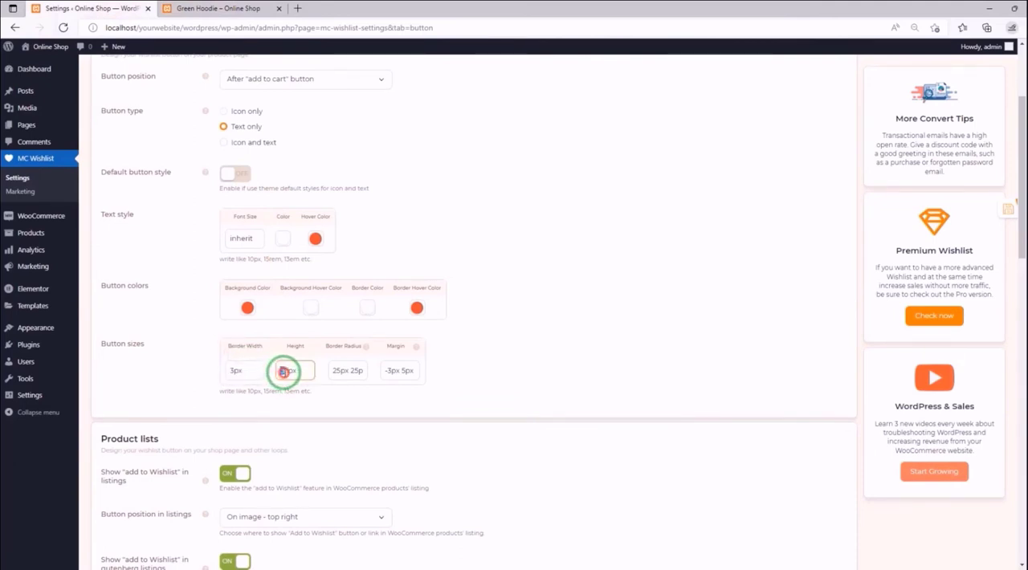
{"action": "left_click_drag", "start_coordinate": [280, 373], "coordinate": [294, 393]}
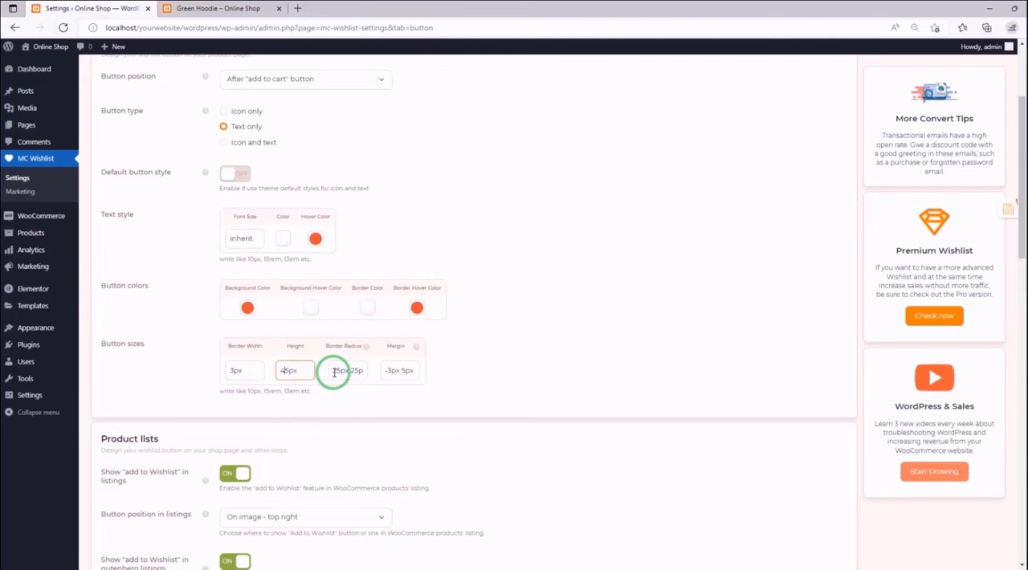
{"action": "left_click_drag", "start_coordinate": [334, 372], "coordinate": [370, 377]}
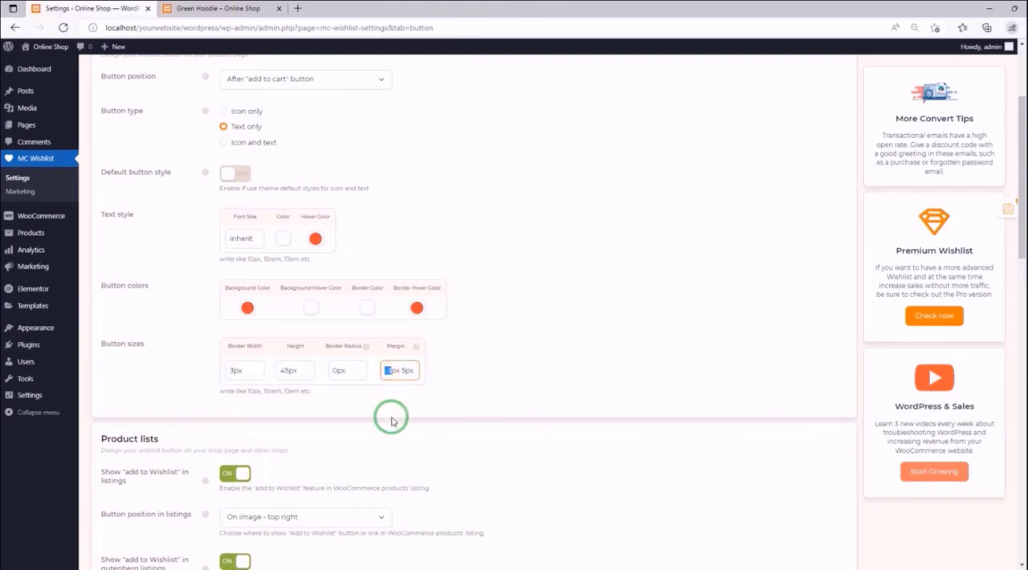
{"action": "type", "text": "5"}
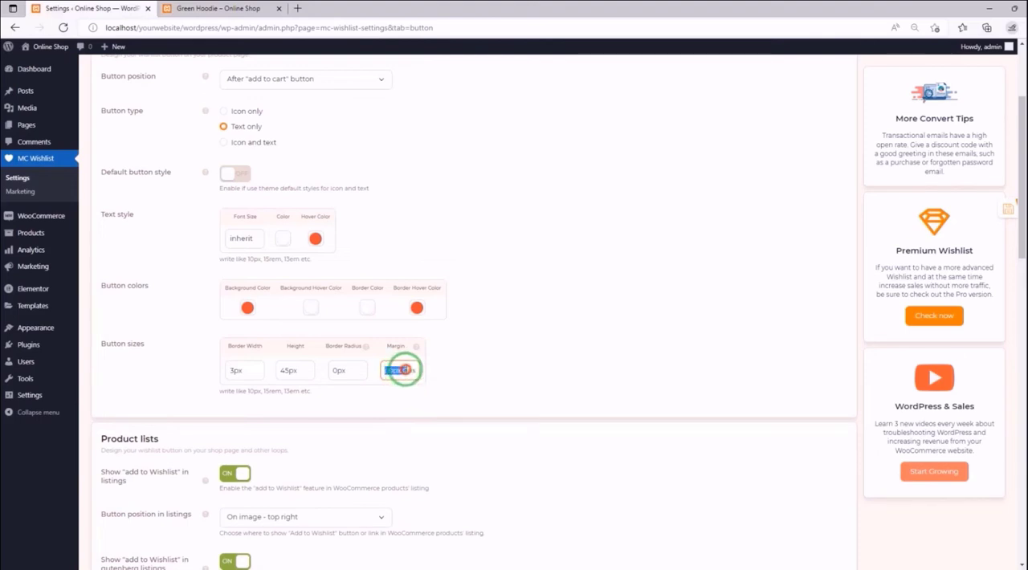
{"action": "left_click_drag", "start_coordinate": [401, 371], "coordinate": [399, 371]}
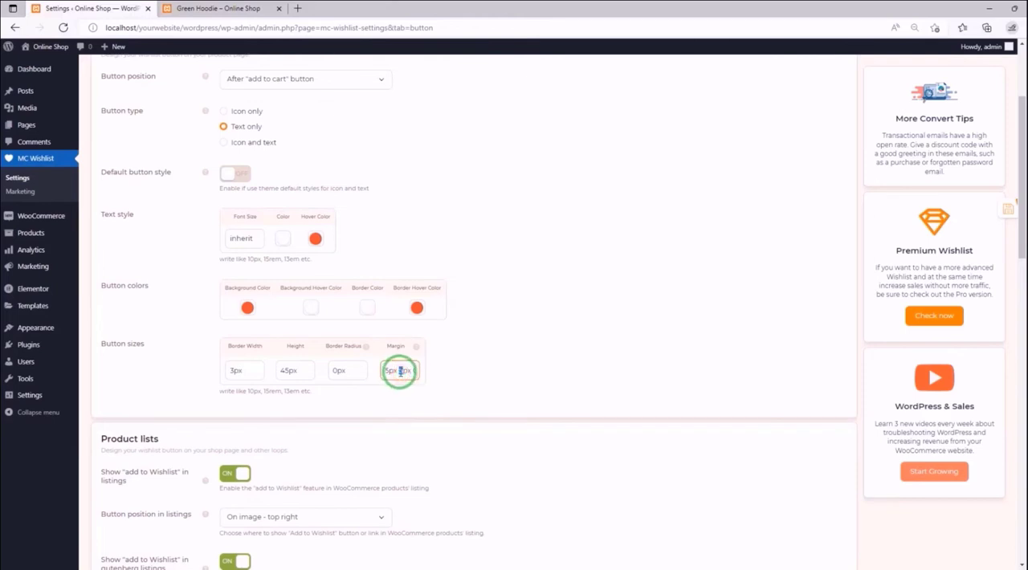
{"action": "type", "text": "0"}
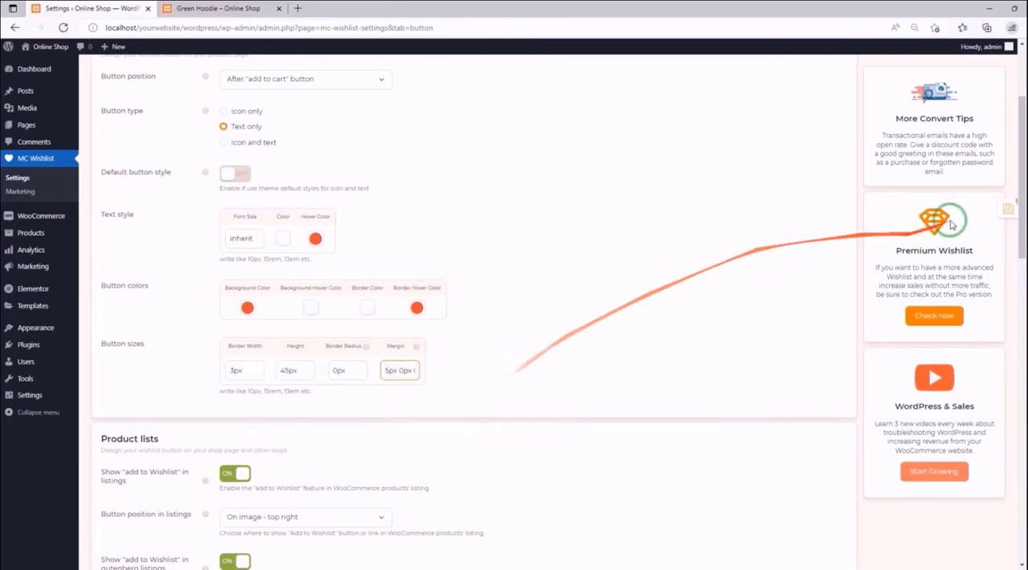
- Save the new button sizes, check the text button on the reloaded Green Hoodie page, and return to the settings
{"action": "left_click", "coordinate": [997, 212]}
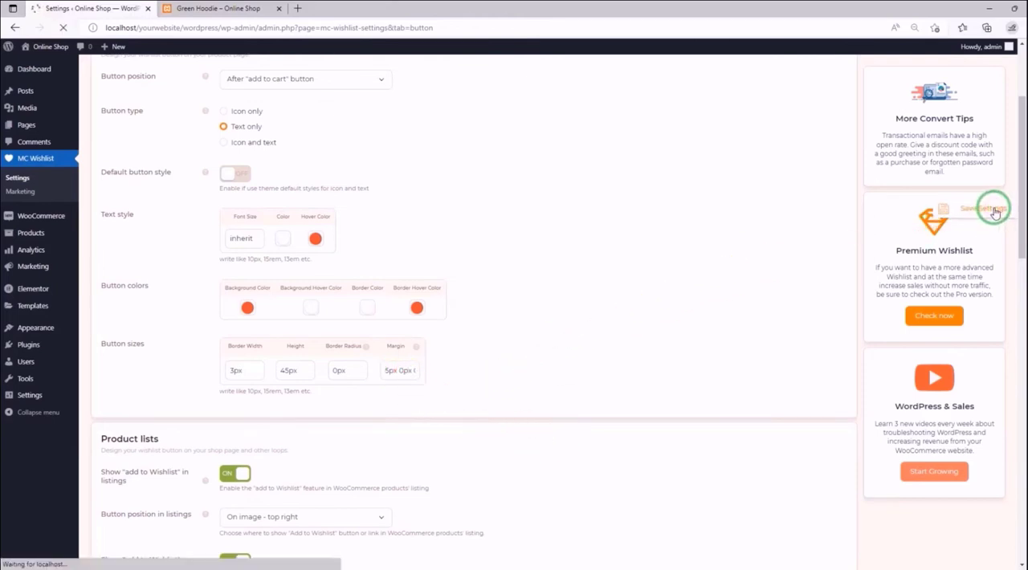
{"action": "left_click", "coordinate": [241, 8]}
{"action": "left_click", "coordinate": [65, 27]}
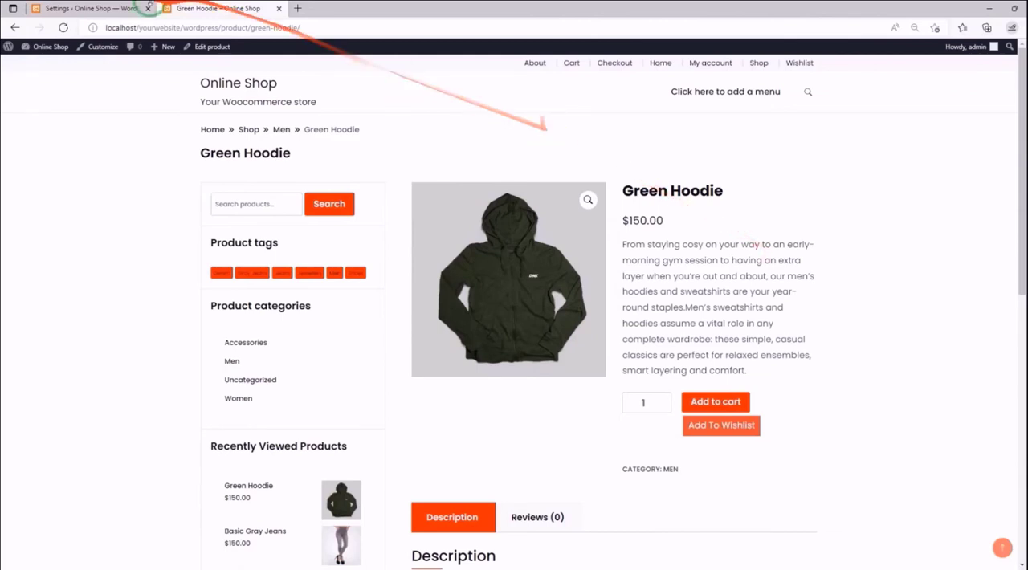
{"action": "left_click", "coordinate": [94, 10]}
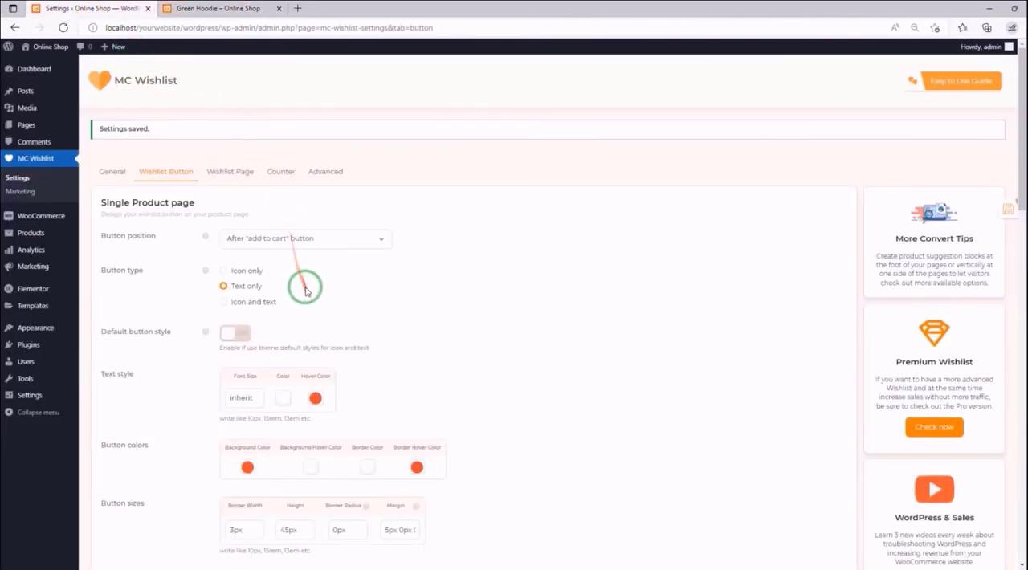
- Set the Single Product page Button type to Icon and text, and activate Separate icon and text with a white Separator Color
{"action": "left_click", "coordinate": [241, 305]}
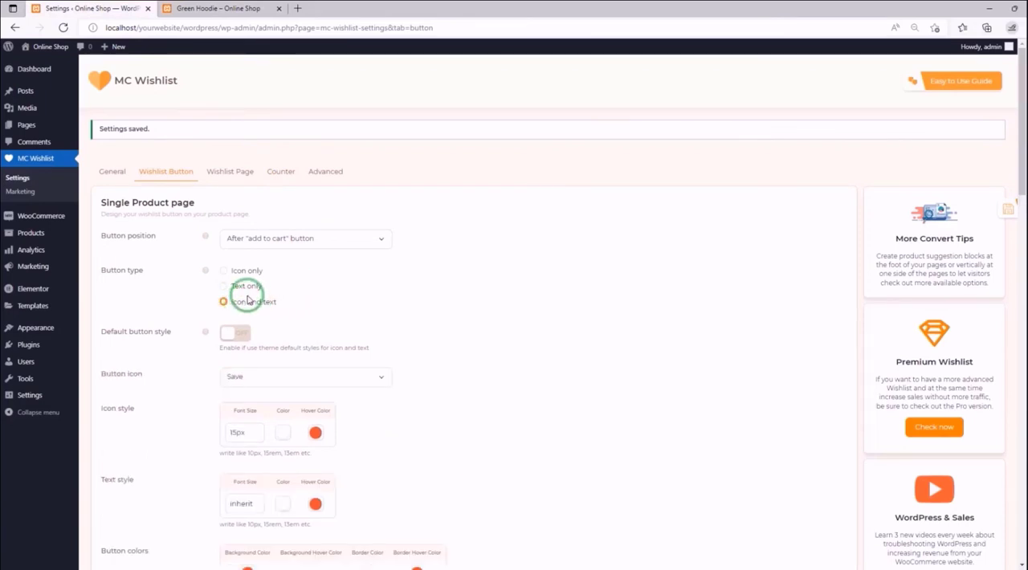
{"action": "scroll", "coordinate": [242, 301], "scroll_direction": "down", "scroll_amount": 1}
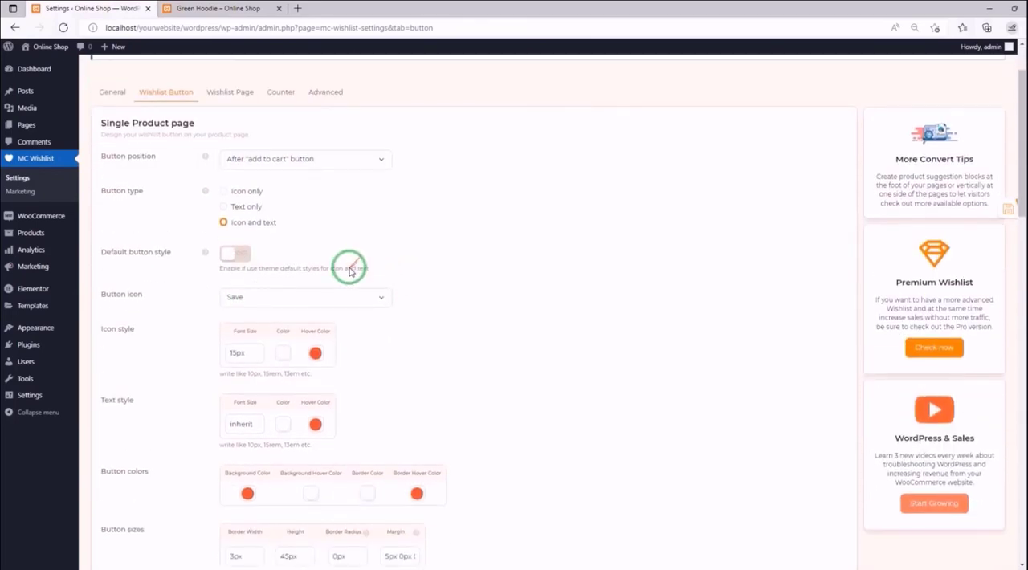
{"action": "scroll", "coordinate": [349, 267], "scroll_direction": "down", "scroll_amount": 1}
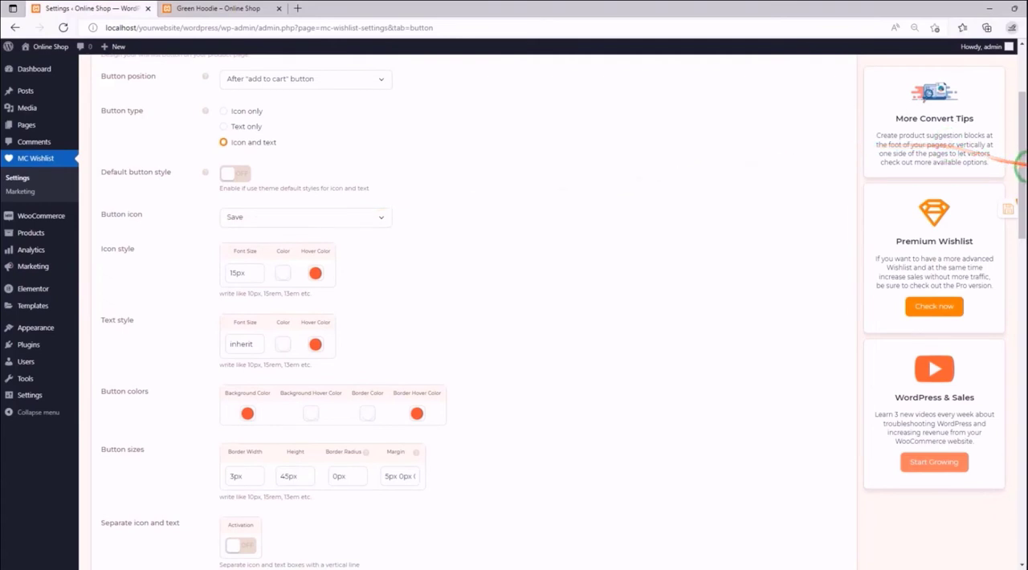
{"action": "left_click_drag", "start_coordinate": [1021, 171], "coordinate": [1019, 207]}
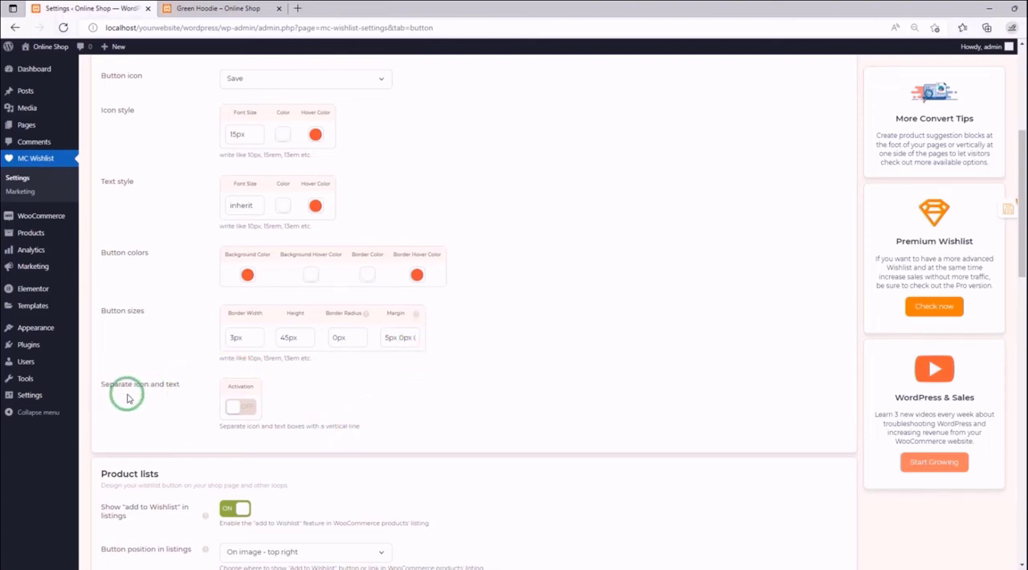
{"action": "left_click", "coordinate": [239, 407]}
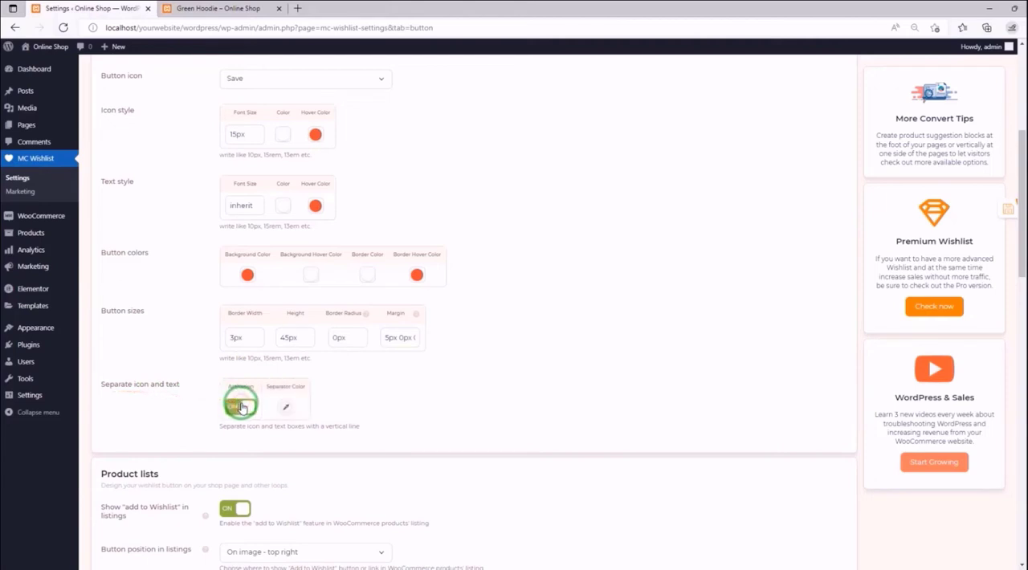
{"action": "left_click", "coordinate": [291, 413]}
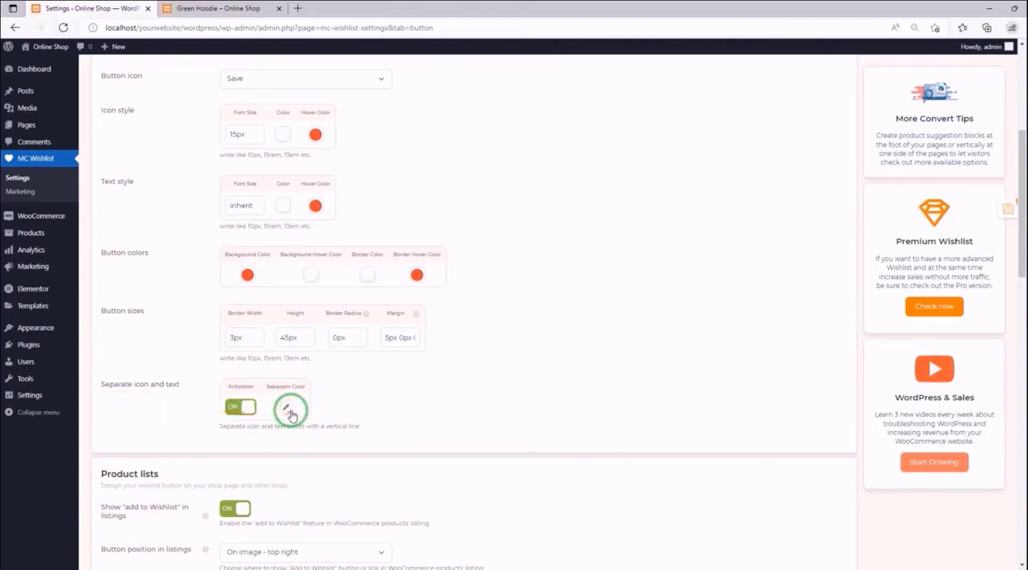
{"action": "left_click", "coordinate": [288, 412]}
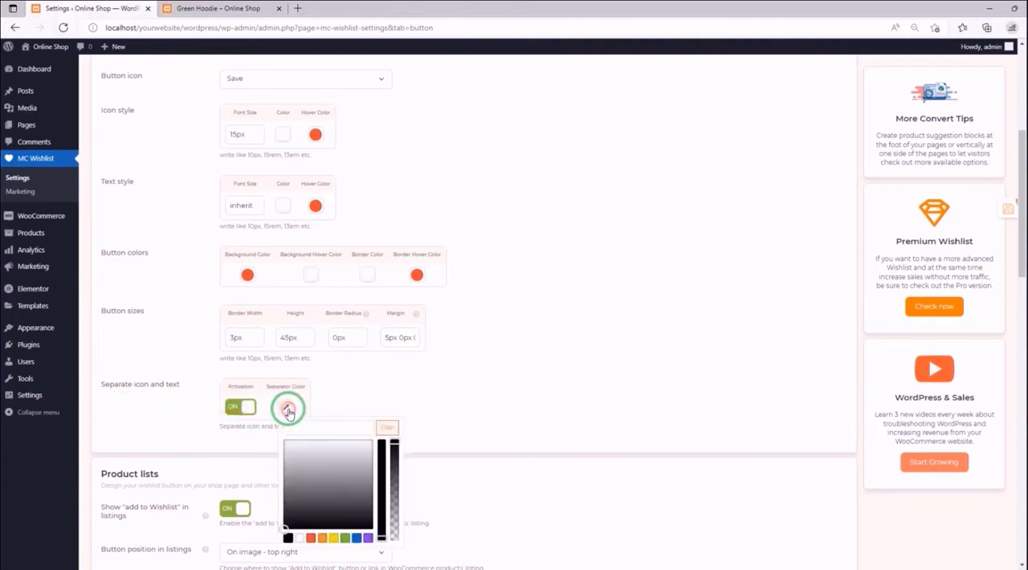
{"action": "left_click", "coordinate": [300, 537]}
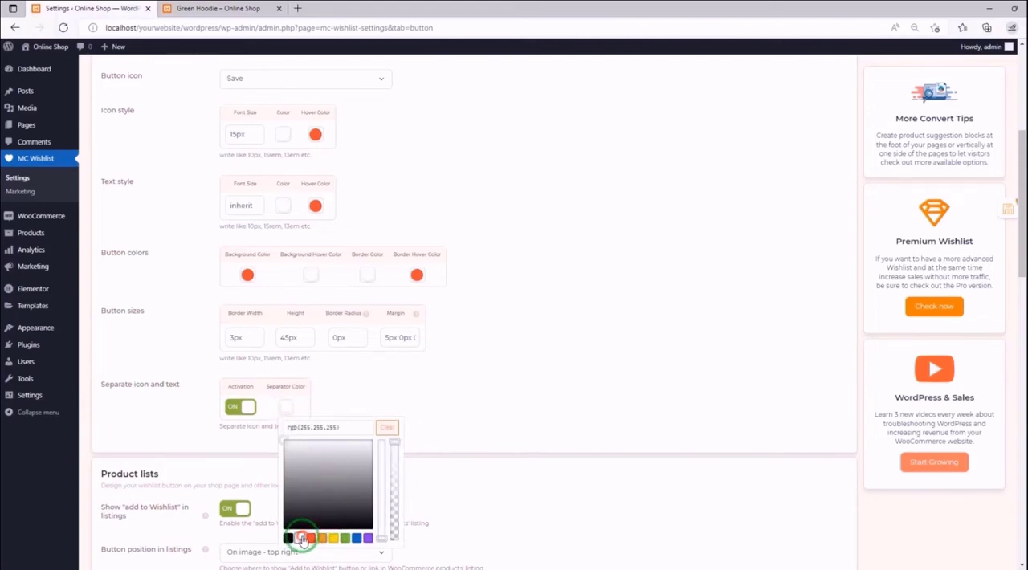
{"action": "left_click", "coordinate": [381, 386]}
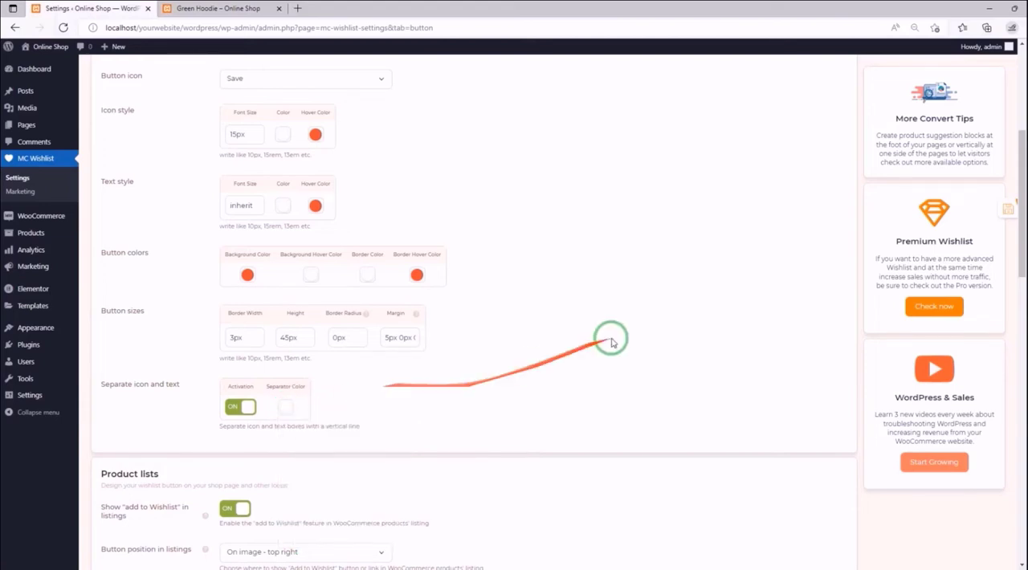
- Save the icon-and-text settings, check the separated wishlist button on the reloaded Green Hoodie page, and return to the settings
{"action": "left_click", "coordinate": [979, 213]}
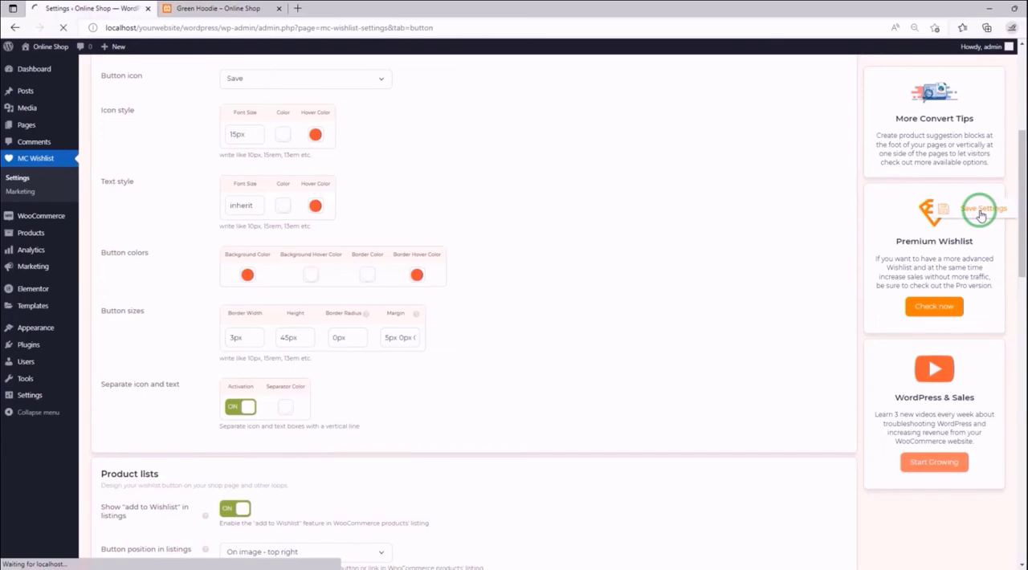
{"action": "left_click", "coordinate": [249, 9]}
{"action": "left_click", "coordinate": [64, 27]}
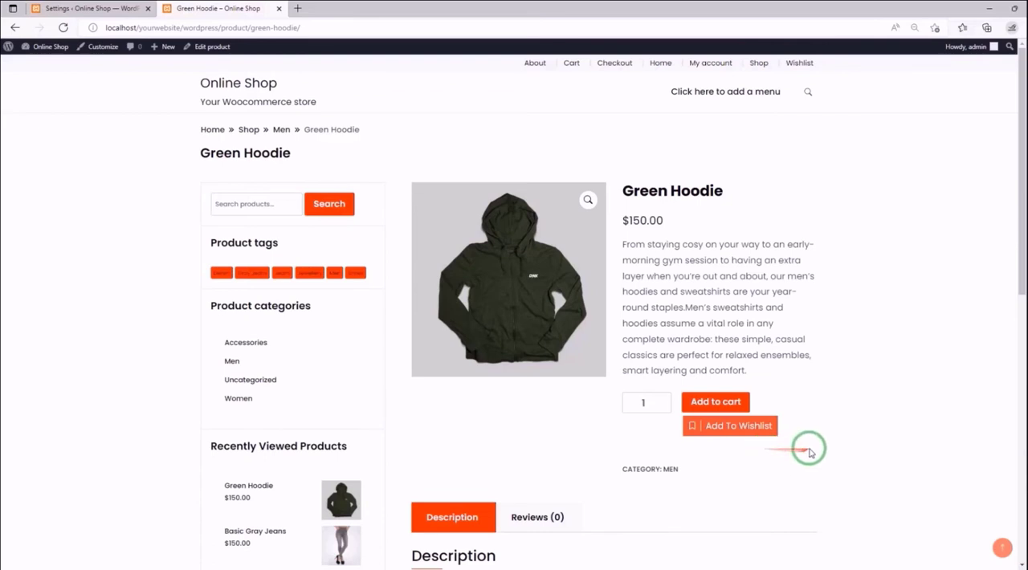
{"action": "left_click", "coordinate": [721, 412]}
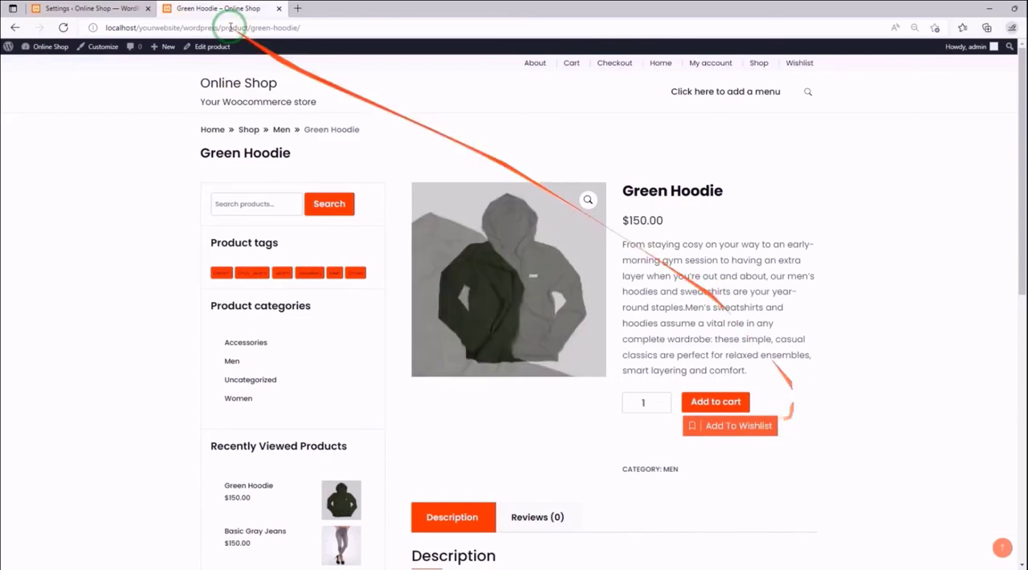
{"action": "left_click", "coordinate": [139, 8]}
- Set the Single Product page Button type to Icon only and activate Button tooltip styles
{"action": "scroll", "coordinate": [257, 254], "scroll_direction": "down", "scroll_amount": 2}
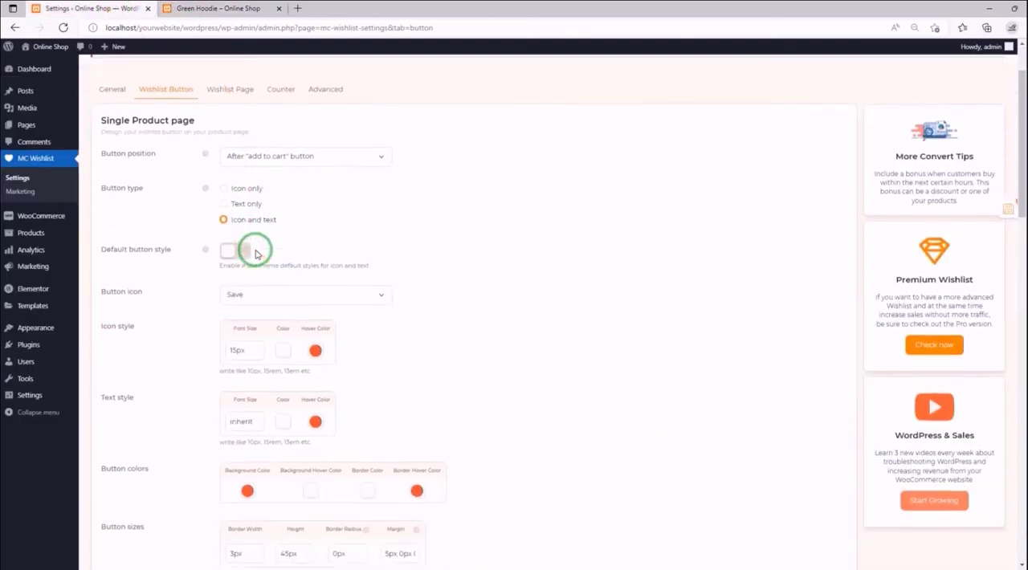
{"action": "scroll", "coordinate": [257, 254], "scroll_direction": "down", "scroll_amount": 1}
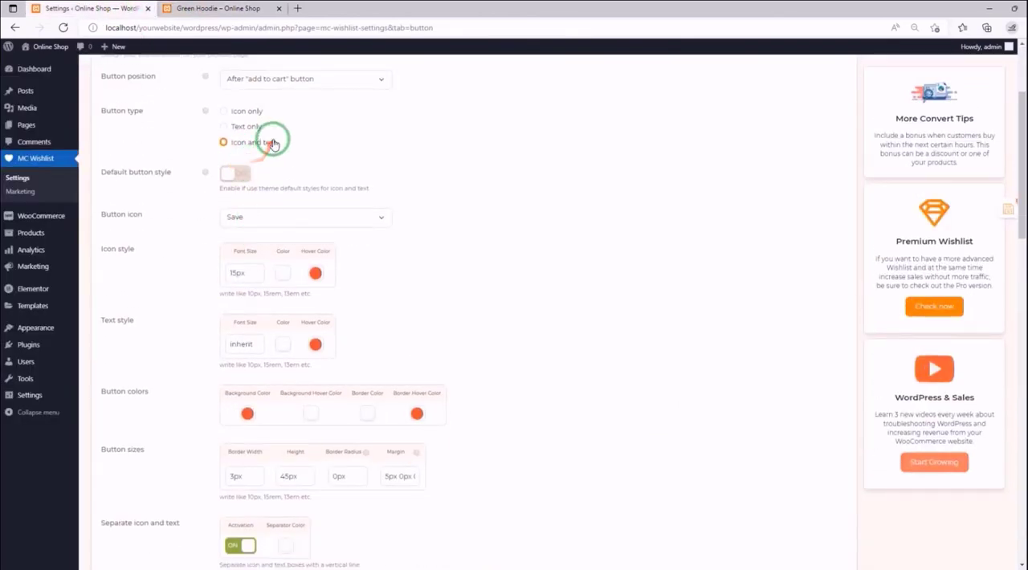
{"action": "left_click", "coordinate": [251, 116]}
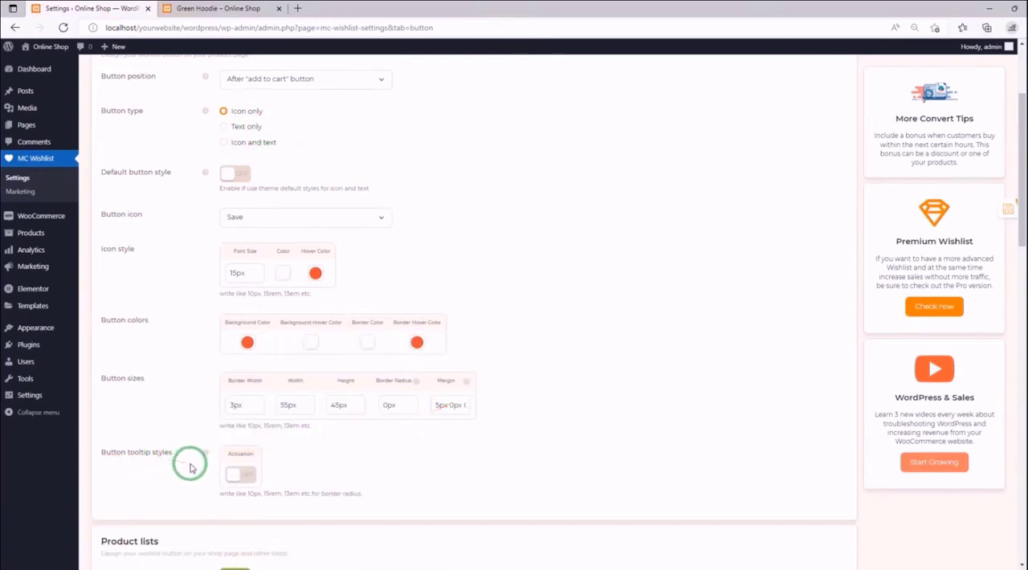
{"action": "left_click", "coordinate": [252, 478]}
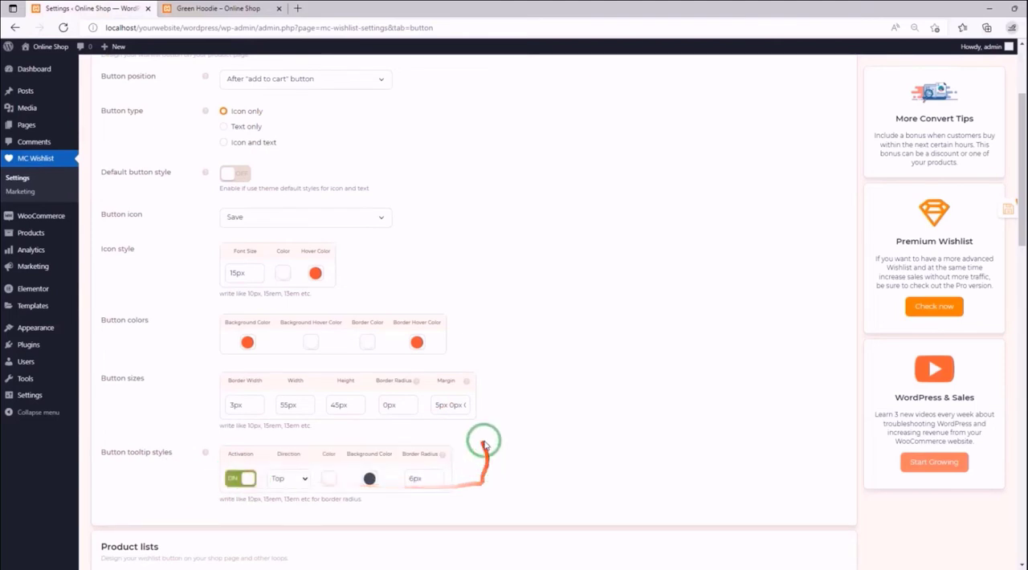
- Keep the tooltip Direction at Top and set the tooltip Background Color to the red swatch
{"action": "scroll", "coordinate": [305, 353], "scroll_direction": "down", "scroll_amount": 2}
{"action": "left_click", "coordinate": [301, 320]}
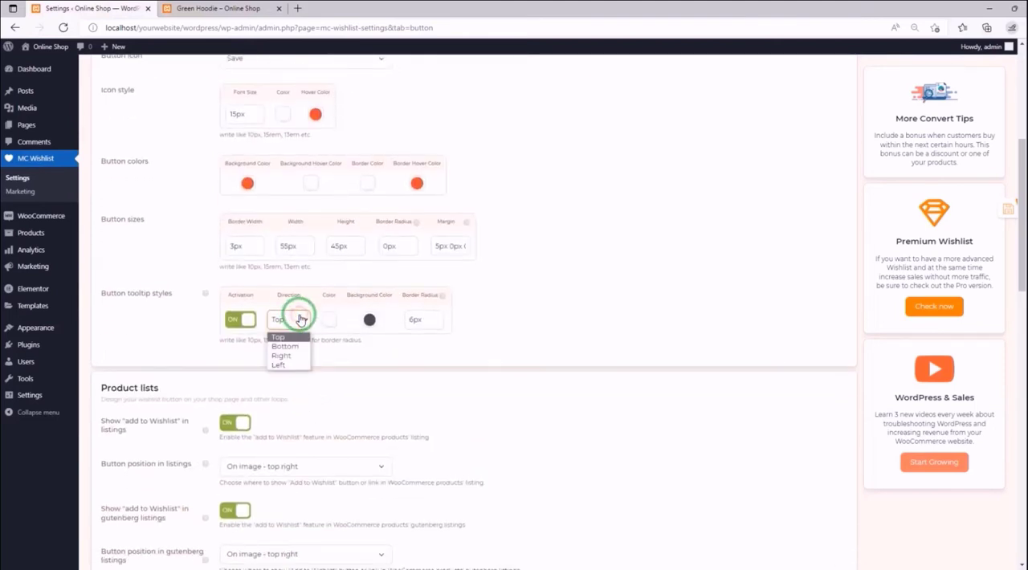
{"action": "left_click", "coordinate": [285, 337]}
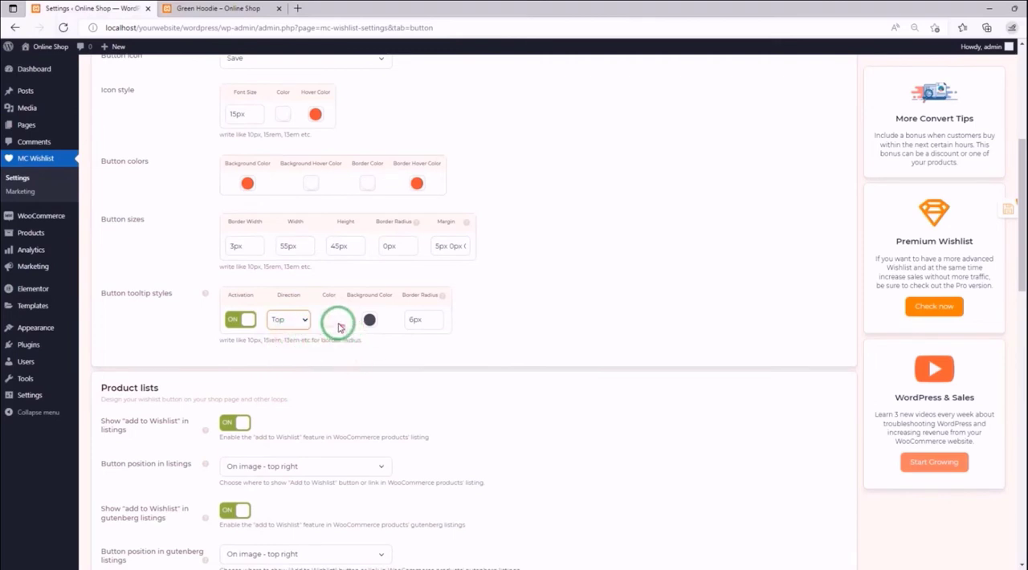
{"action": "left_click", "coordinate": [368, 319]}
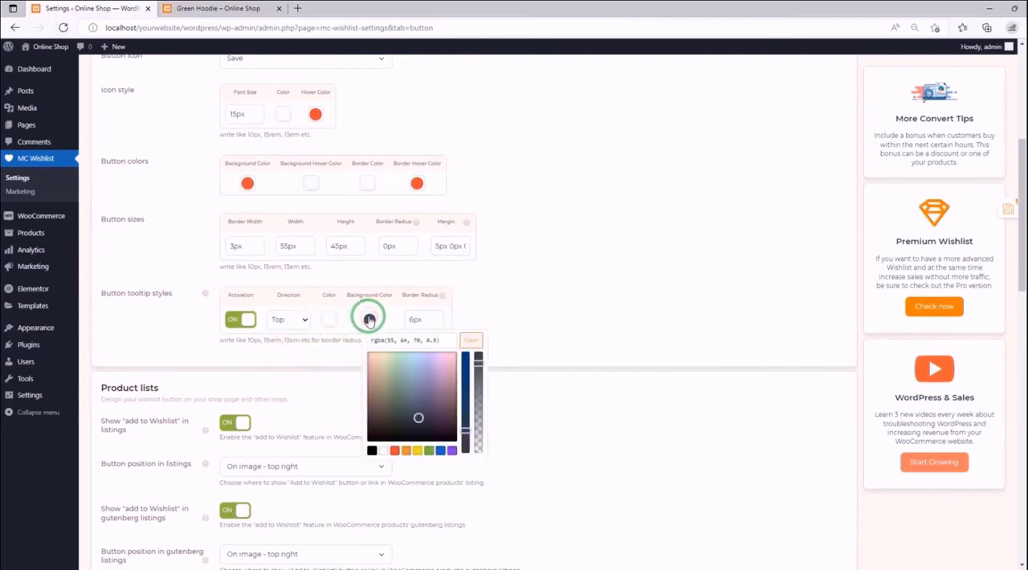
{"action": "left_click", "coordinate": [394, 451]}
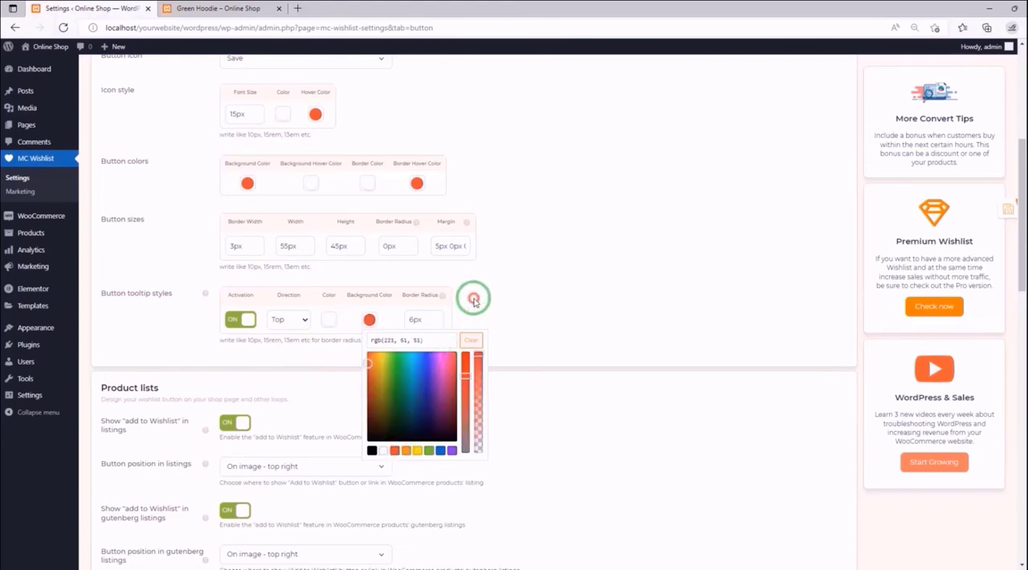
{"action": "left_click", "coordinate": [413, 313]}
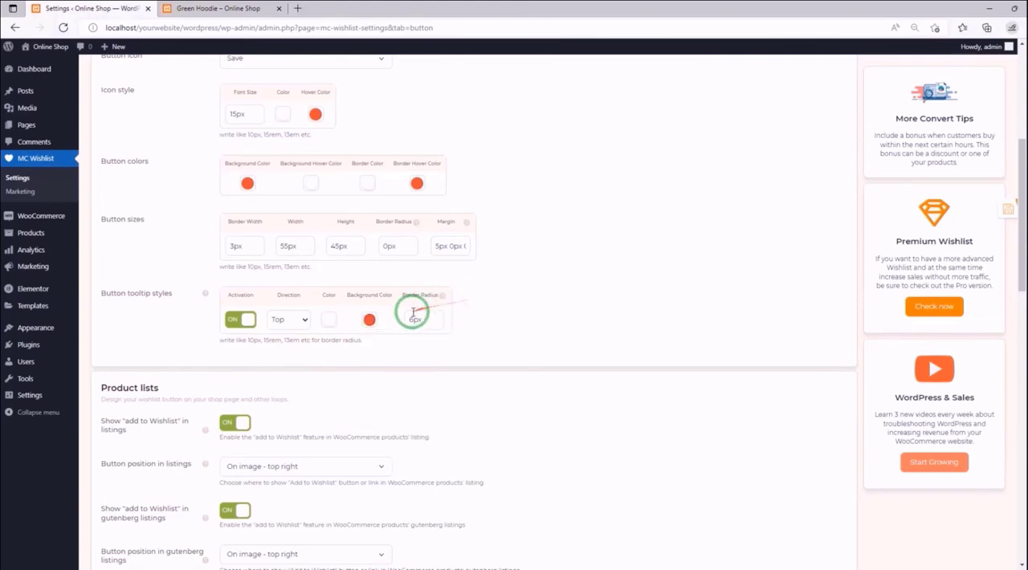
- Save the tooltip settings, check the icon-only button on the reloaded Green Hoodie page, and return to the settings
{"action": "left_click", "coordinate": [1000, 208]}
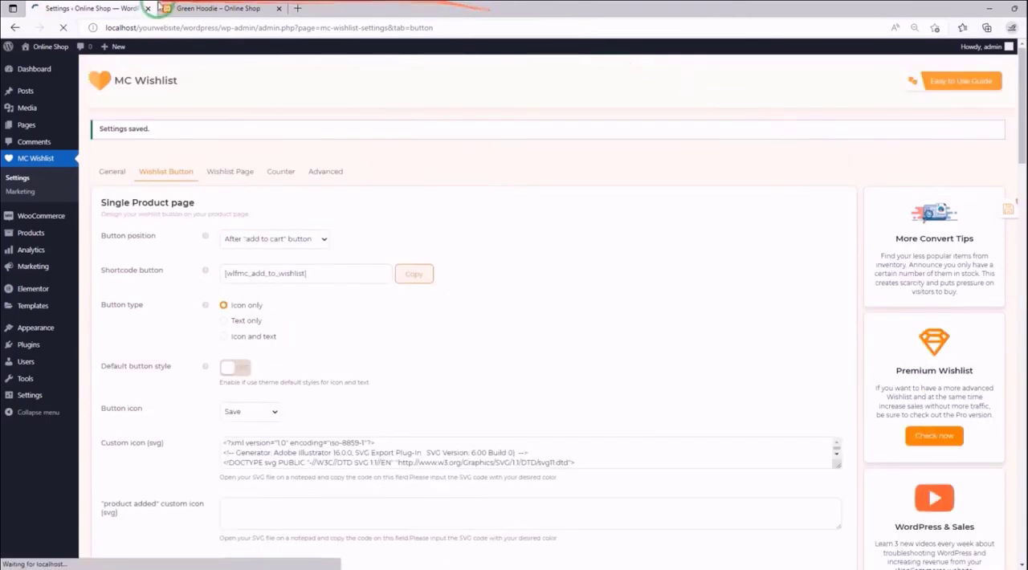
{"action": "left_click", "coordinate": [205, 8]}
{"action": "left_click", "coordinate": [63, 28]}
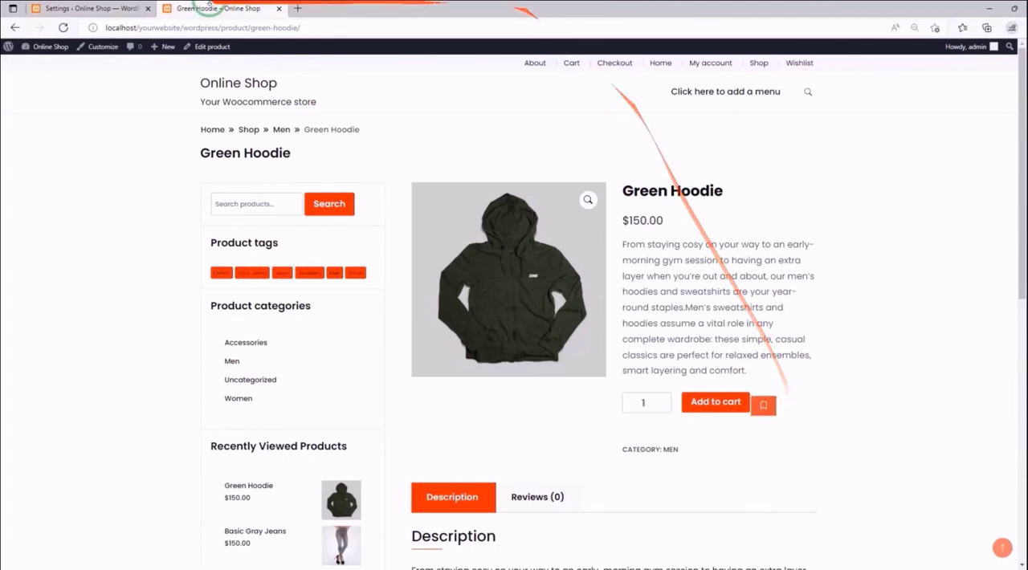
{"action": "left_click", "coordinate": [117, 14]}
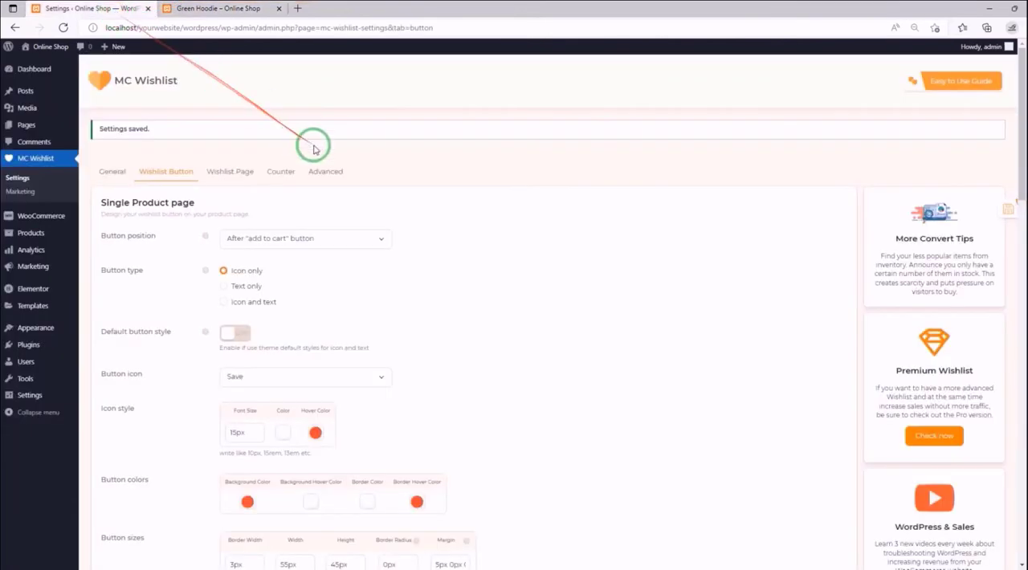
- Look at the Button position options without changing them, and set the Single Product page Button type back to Icon and text
{"action": "left_click", "coordinate": [312, 252]}
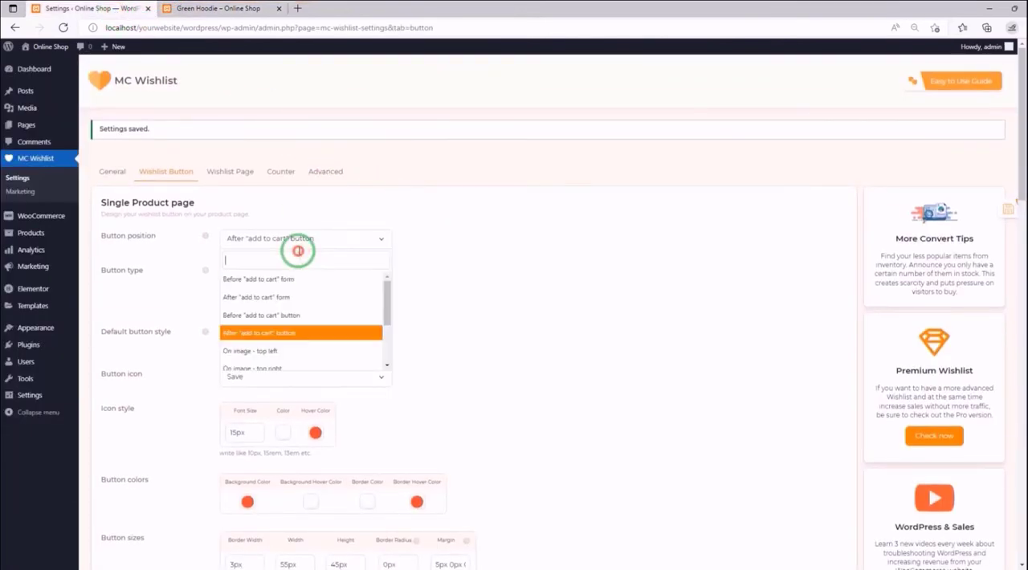
{"action": "left_click", "coordinate": [298, 246]}
{"action": "scroll", "coordinate": [298, 280], "scroll_direction": "down", "scroll_amount": 1}
{"action": "left_click", "coordinate": [257, 222]}
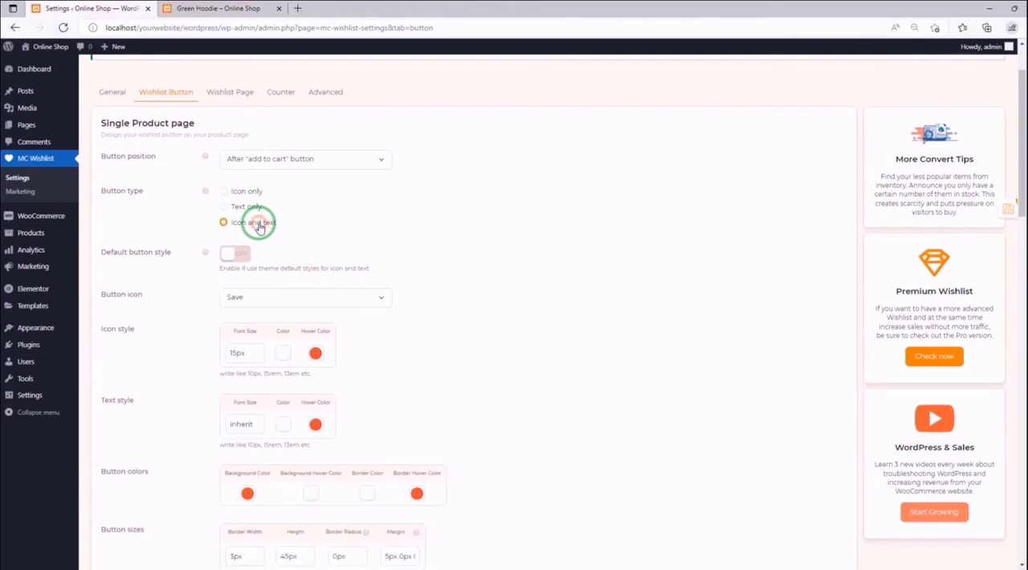
- Turn off Show "add to Wishlist" in listings for Product lists and save the settings
{"action": "scroll", "coordinate": [450, 220], "scroll_direction": "down", "scroll_amount": 2}
{"action": "scroll", "coordinate": [405, 240], "scroll_direction": "down", "scroll_amount": 2}
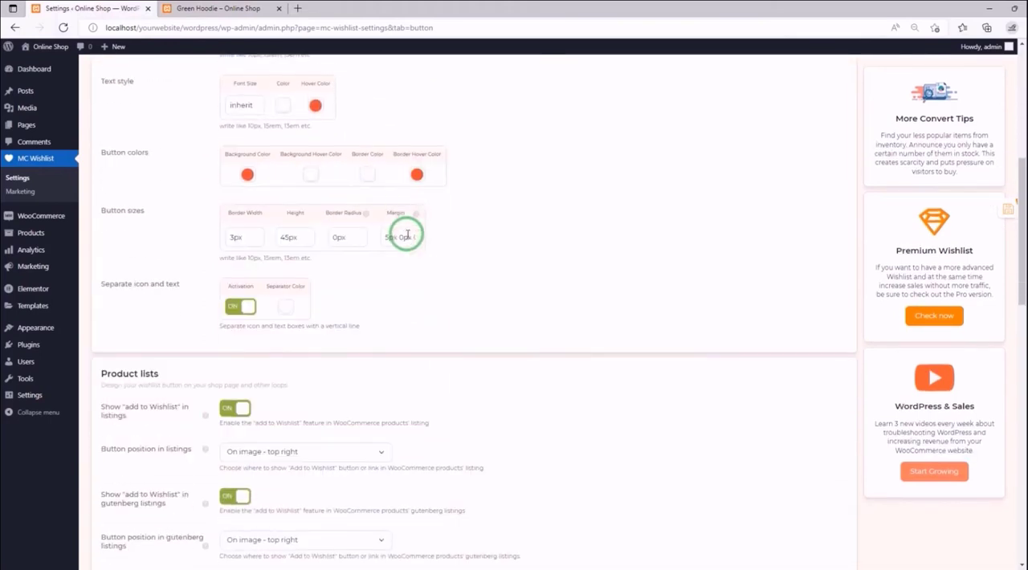
{"action": "scroll", "coordinate": [454, 212], "scroll_direction": "down", "scroll_amount": 1}
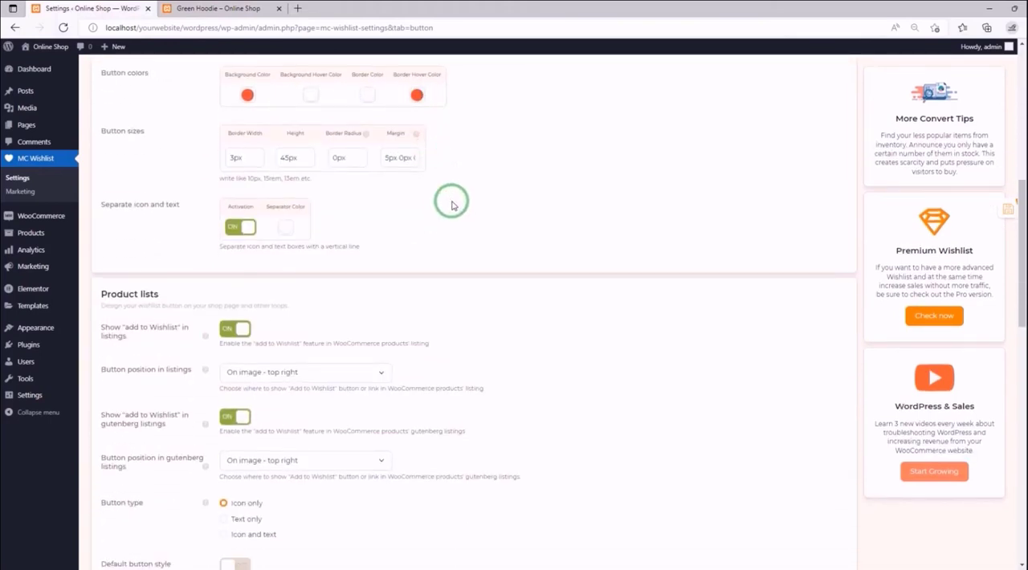
{"action": "scroll", "coordinate": [451, 205], "scroll_direction": "down", "scroll_amount": 2}
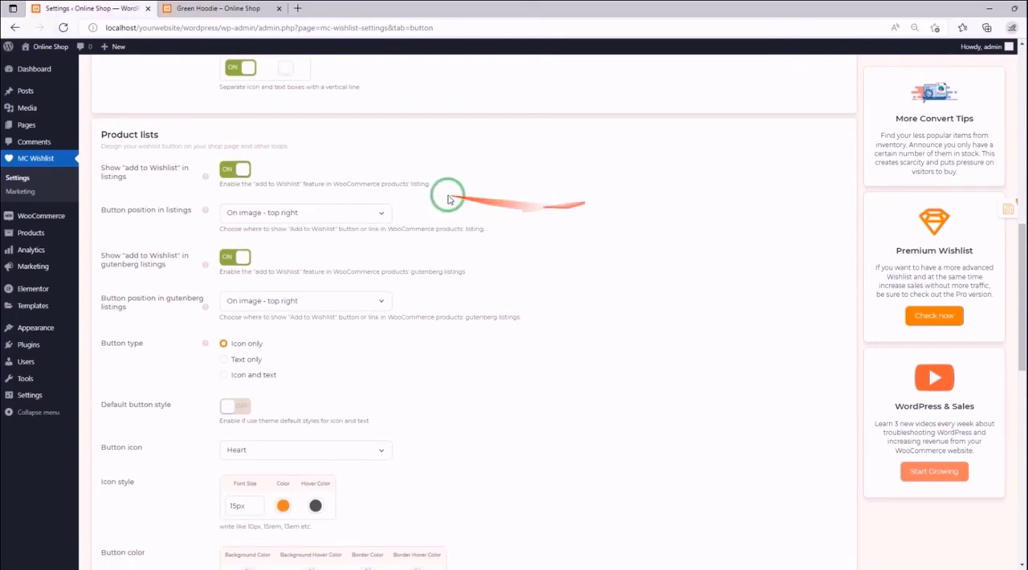
{"action": "scroll", "coordinate": [651, 187], "scroll_direction": "down", "scroll_amount": 1}
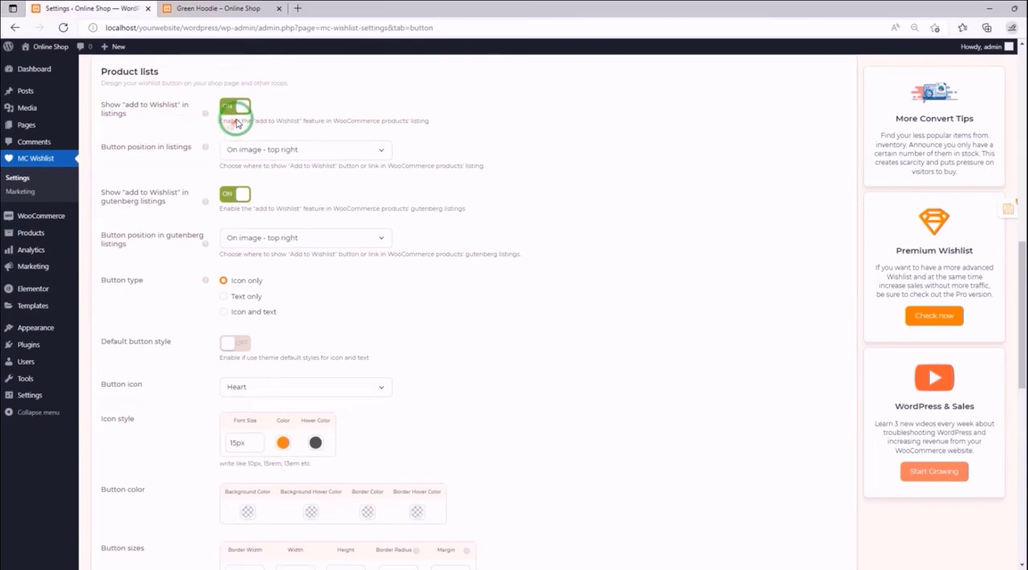
{"action": "left_click", "coordinate": [238, 106]}
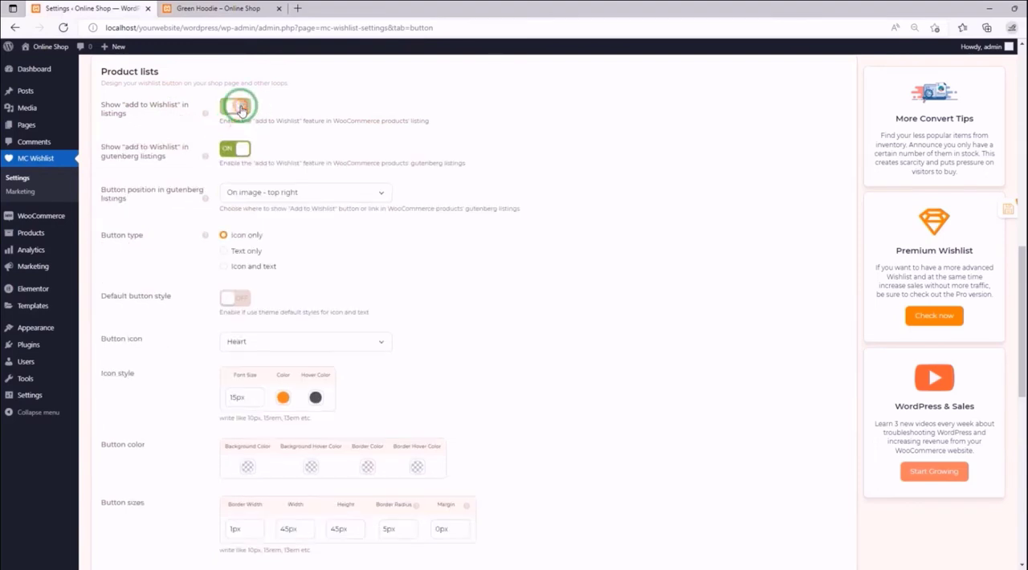
{"action": "left_click", "coordinate": [1007, 209]}
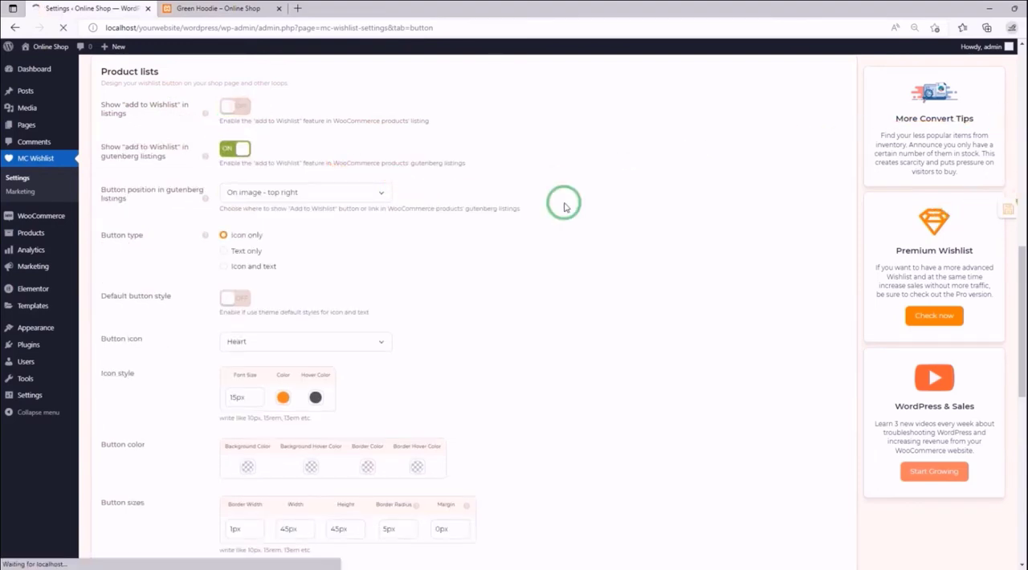
- Open the storefront home page and check the product listings for wishlist buttons
{"action": "left_click", "coordinate": [228, 10]}
{"action": "left_click", "coordinate": [661, 65]}
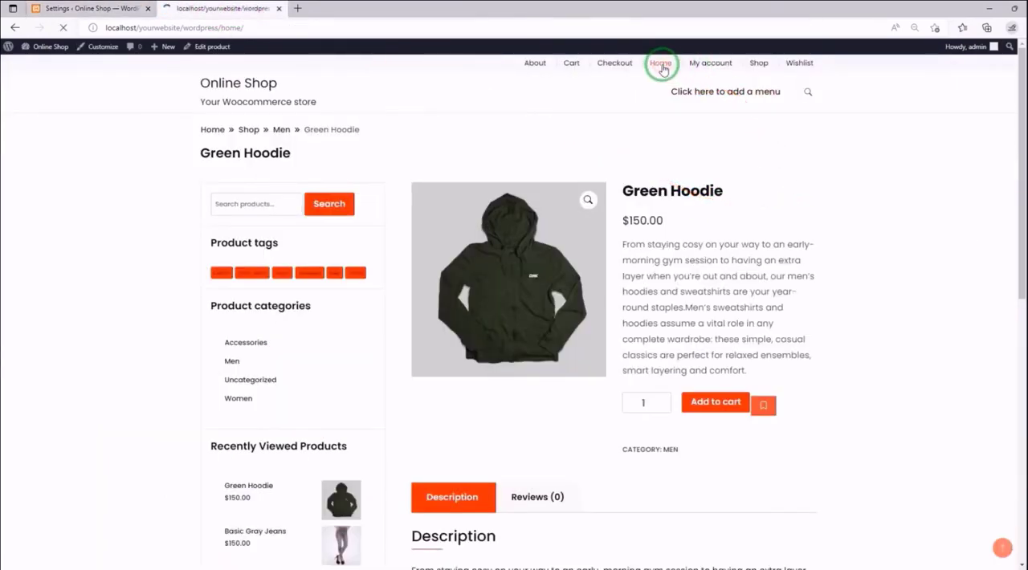
{"action": "scroll", "coordinate": [614, 158], "scroll_direction": "down", "scroll_amount": 3}
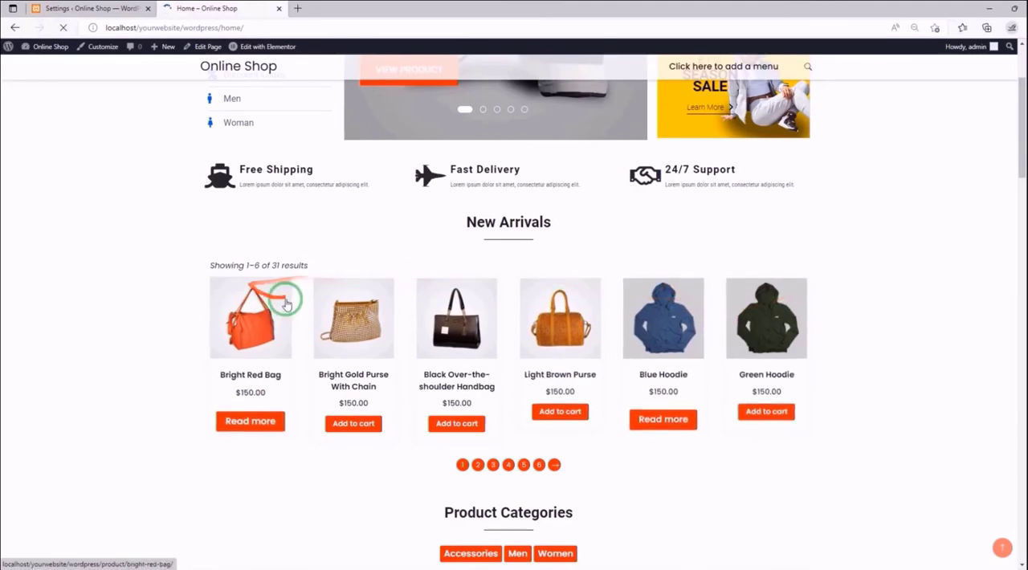
{"action": "scroll", "coordinate": [801, 282], "scroll_direction": "down", "scroll_amount": 5}
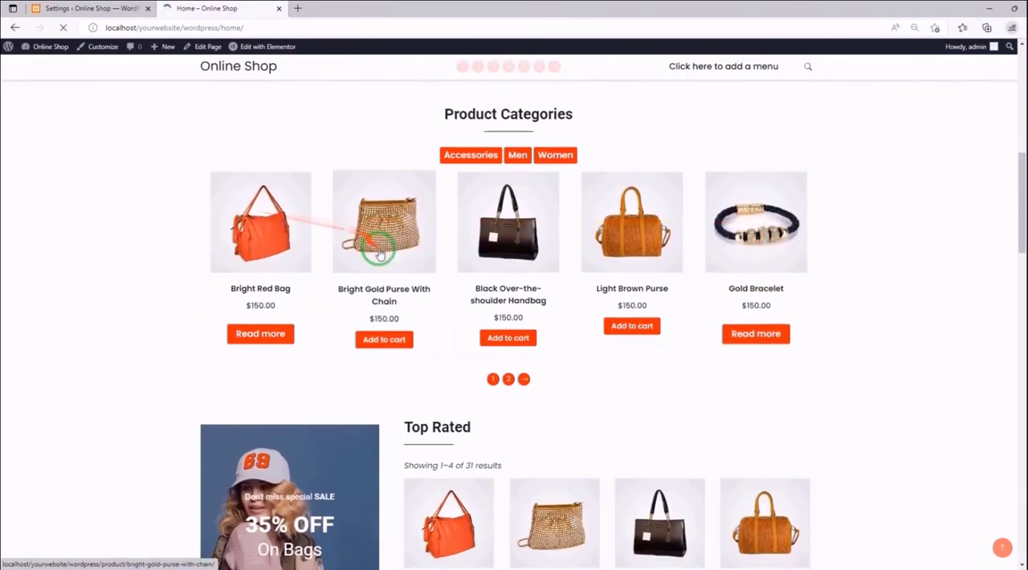
- Turn Show "add to Wishlist" in listings on, set Button position in listings to On image - top left, and save the settings
{"action": "left_click", "coordinate": [105, 8]}
{"action": "scroll", "coordinate": [521, 257], "scroll_direction": "down", "scroll_amount": 5}
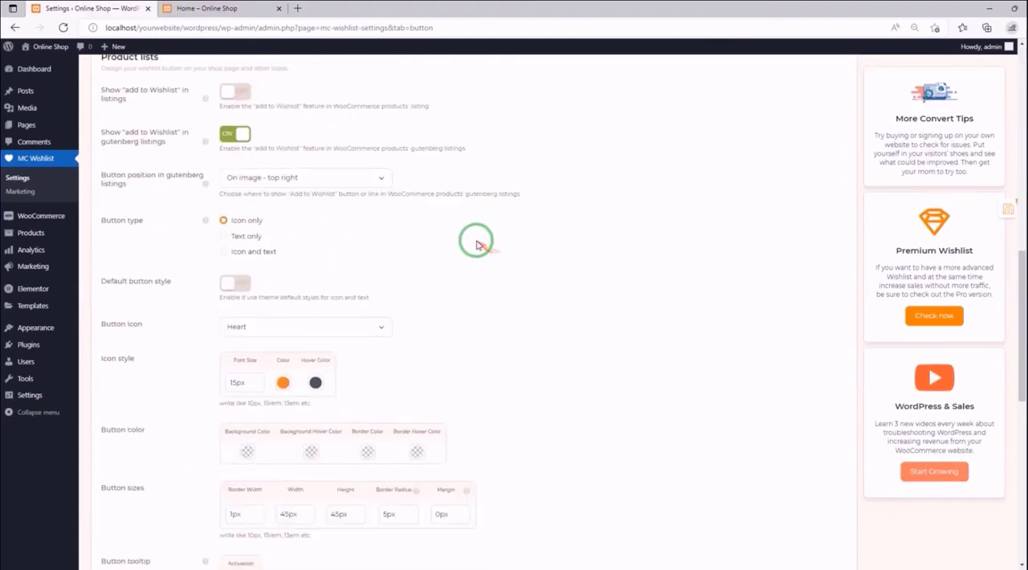
{"action": "scroll", "coordinate": [346, 209], "scroll_direction": "up", "scroll_amount": 1}
{"action": "left_click", "coordinate": [233, 170]}
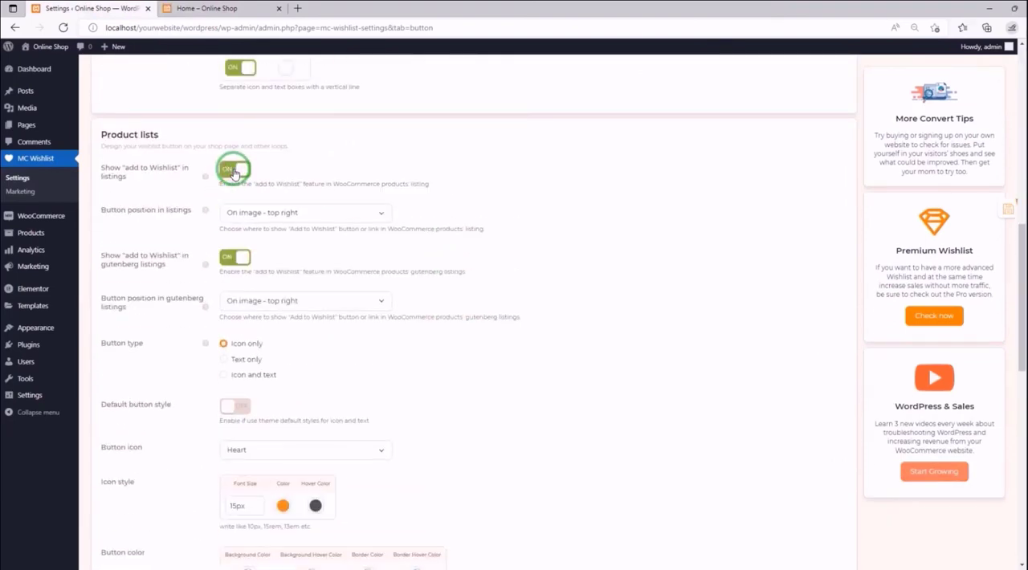
{"action": "left_click", "coordinate": [382, 215]}
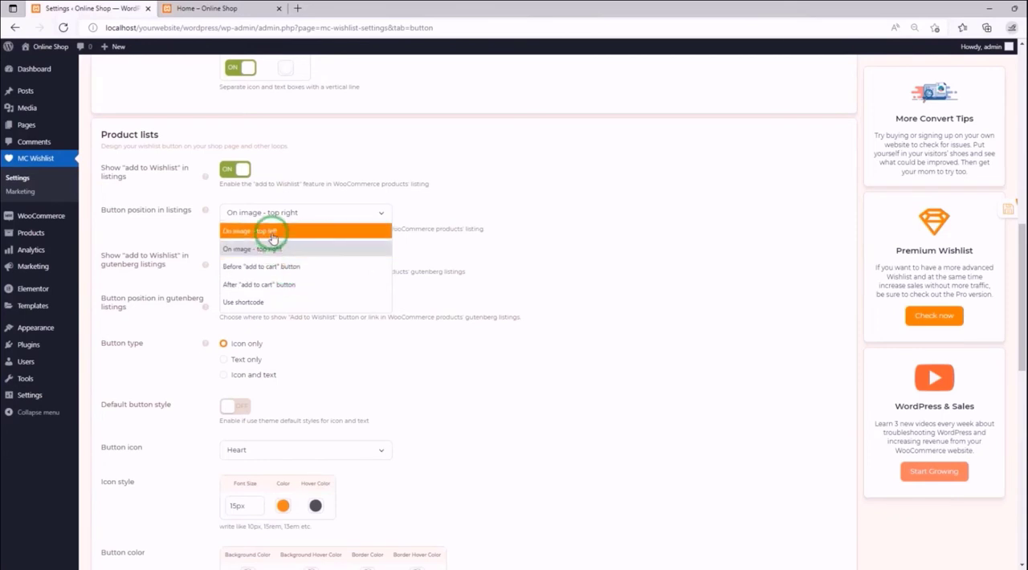
{"action": "left_click", "coordinate": [272, 235]}
{"action": "left_click", "coordinate": [974, 216]}
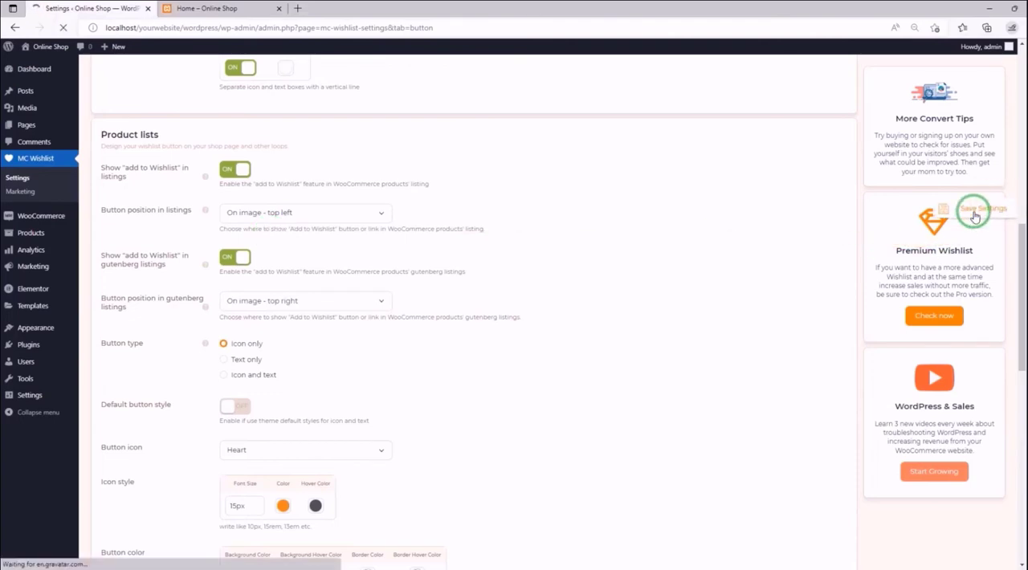
- Reload the storefront home page, check the wishlist button's position on the product images, and return to the settings
{"action": "left_click", "coordinate": [202, 8]}
{"action": "left_click", "coordinate": [62, 28]}
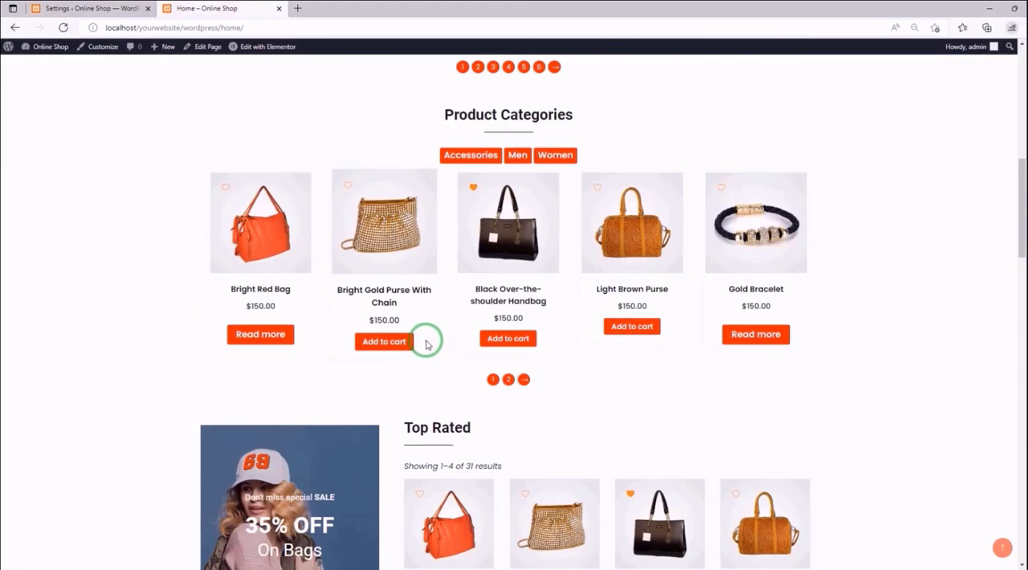
{"action": "left_click", "coordinate": [88, 8]}
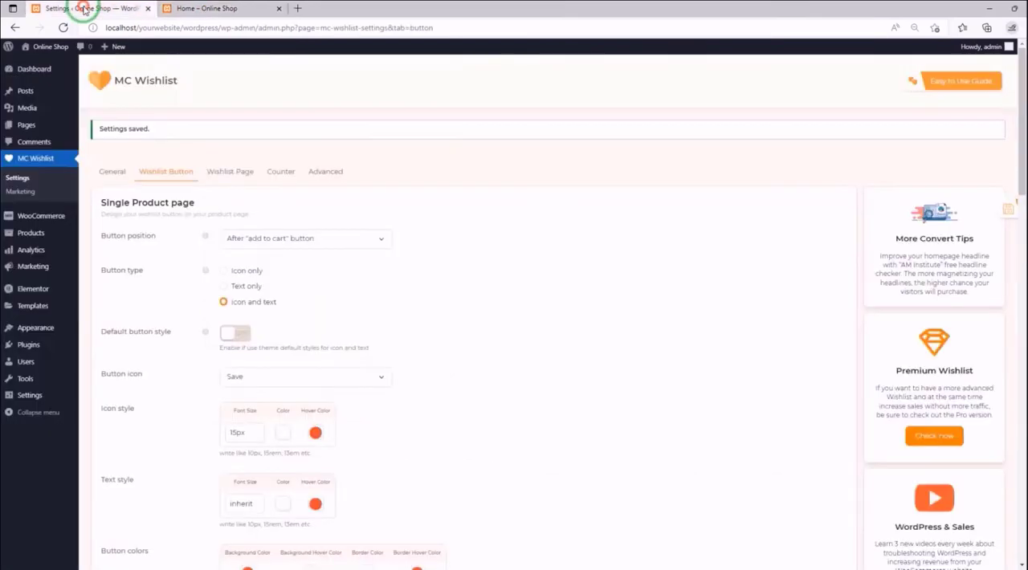
- Look through the Button position in listings options without changing the selection
{"action": "scroll", "coordinate": [318, 232], "scroll_direction": "down", "scroll_amount": 5}
{"action": "scroll", "coordinate": [318, 232], "scroll_direction": "down", "scroll_amount": 3}
{"action": "left_click", "coordinate": [322, 209]}
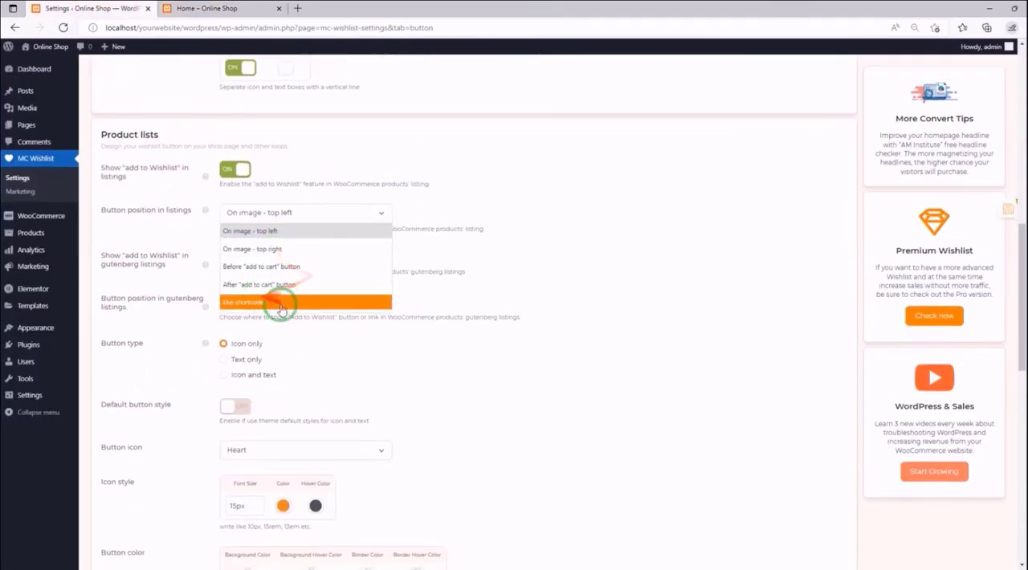
{"action": "left_click", "coordinate": [385, 218]}
{"action": "left_click", "coordinate": [420, 241]}
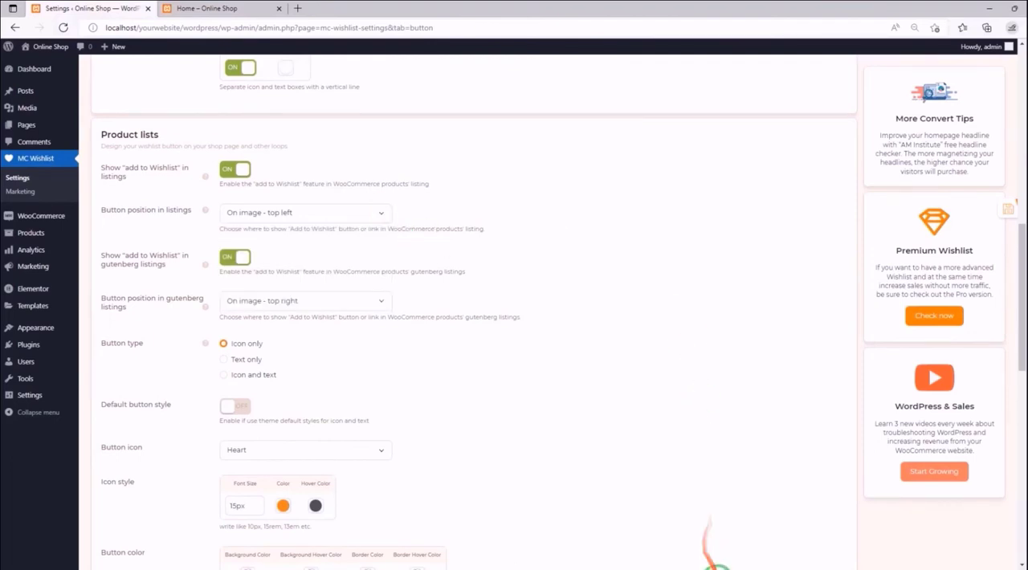
- Read the button positions and example results in MoreConvert's Product Lists documentation, and return to the plugin settings
{"action": "left_click", "coordinate": [718, 567]}
{"action": "scroll", "coordinate": [522, 202], "scroll_direction": "down", "scroll_amount": 2}
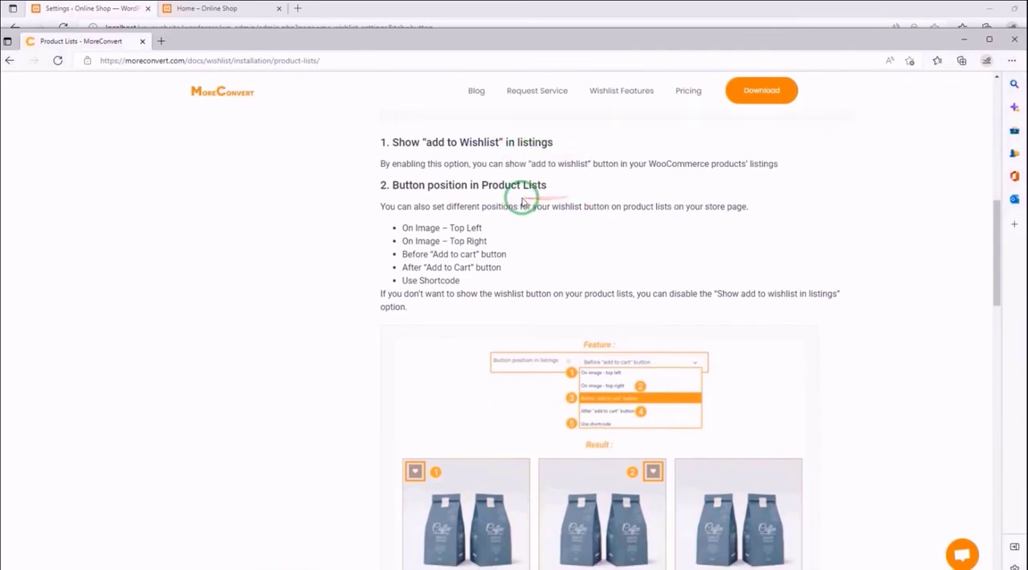
{"action": "left_click_drag", "start_coordinate": [996, 223], "coordinate": [993, 237]}
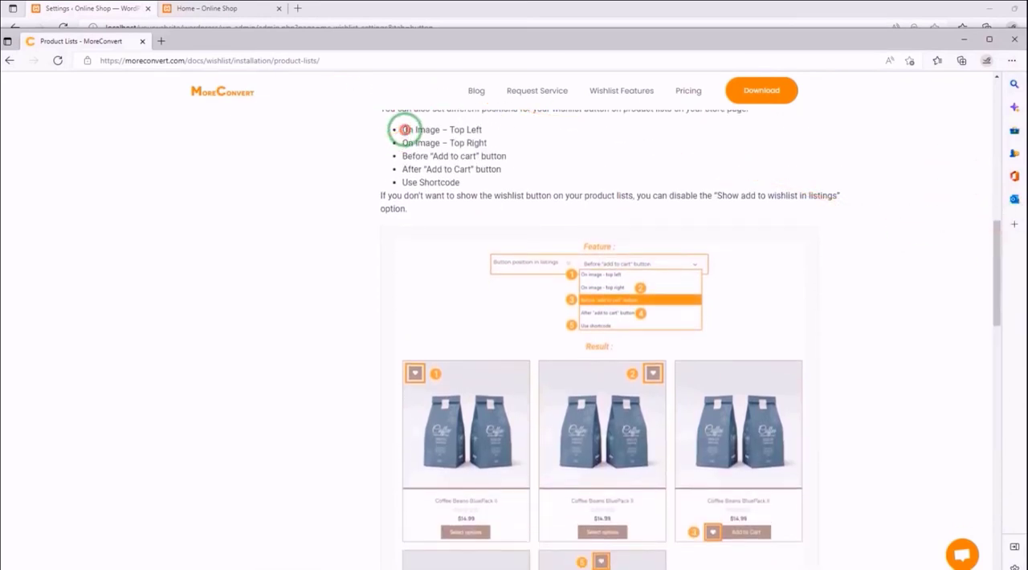
{"action": "left_click_drag", "start_coordinate": [400, 128], "coordinate": [473, 191]}
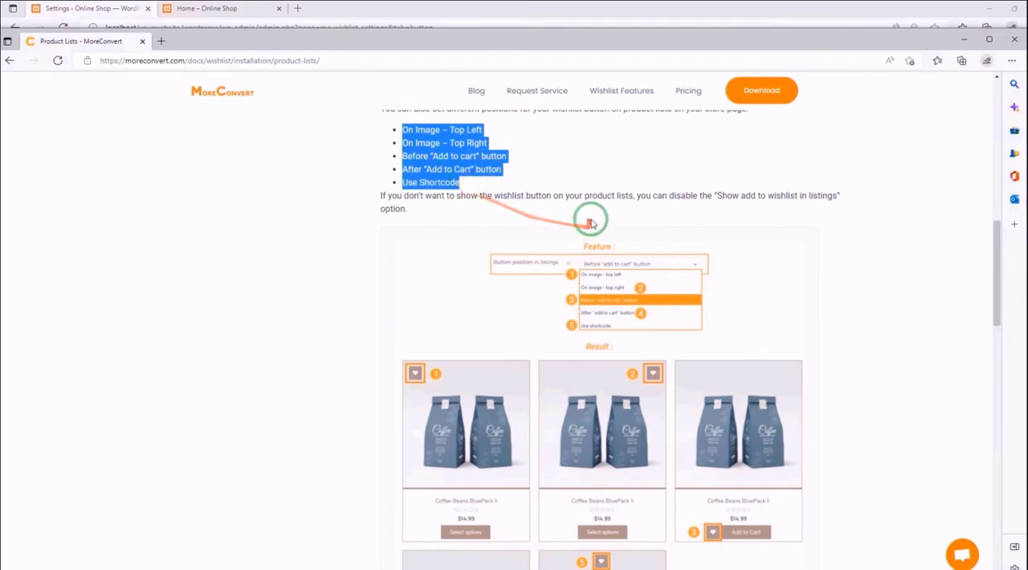
{"action": "scroll", "coordinate": [594, 217], "scroll_direction": "down", "scroll_amount": 2}
{"action": "left_click_drag", "start_coordinate": [993, 288], "coordinate": [996, 313]}
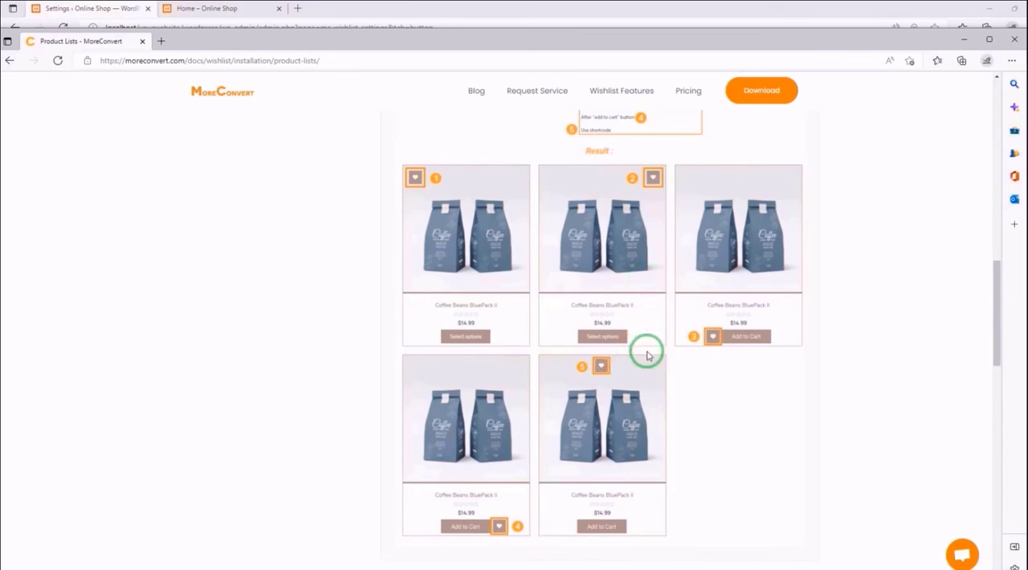
{"action": "left_click", "coordinate": [964, 41]}
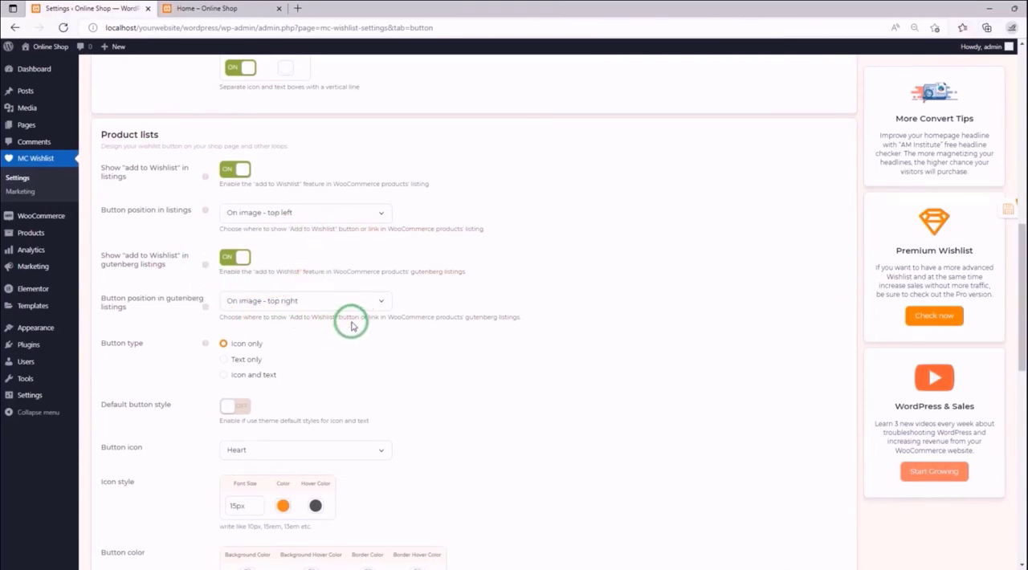
- Set the Product lists Button type to Text only and save the settings
{"action": "scroll", "coordinate": [144, 255], "scroll_direction": "down", "scroll_amount": 1}
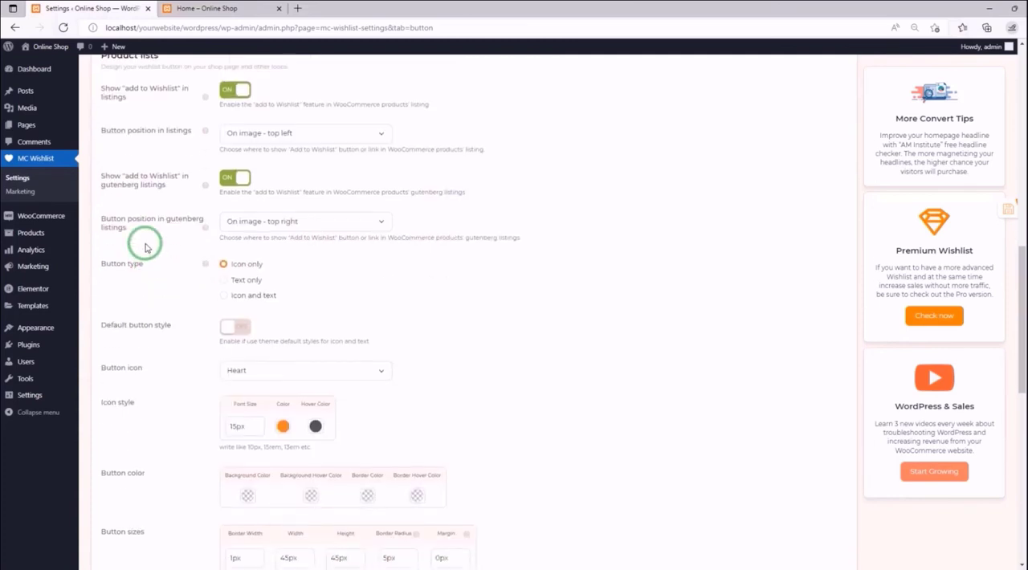
{"action": "scroll", "coordinate": [146, 248], "scroll_direction": "down", "scroll_amount": 1}
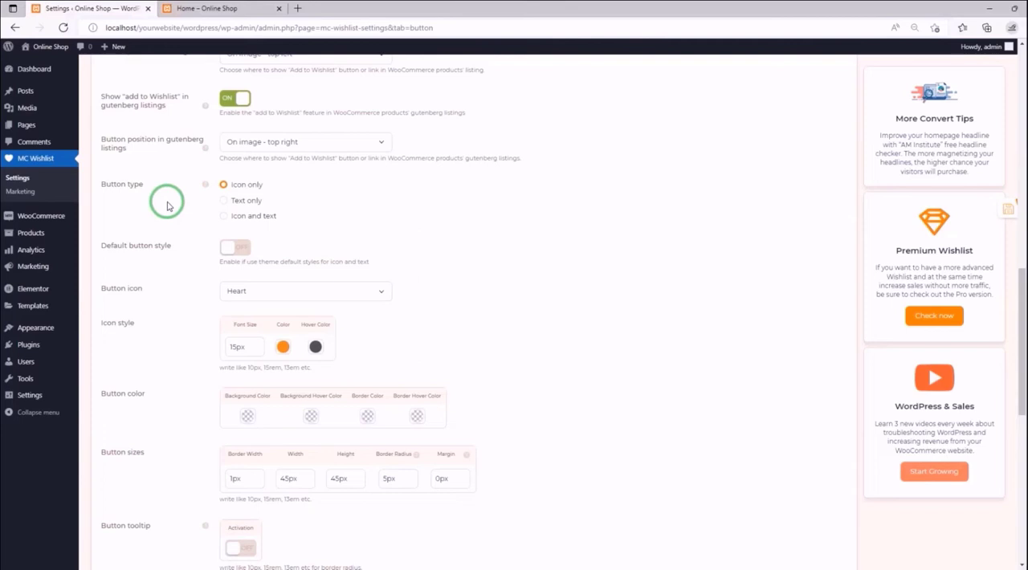
{"action": "scroll", "coordinate": [167, 207], "scroll_direction": "down", "scroll_amount": 1}
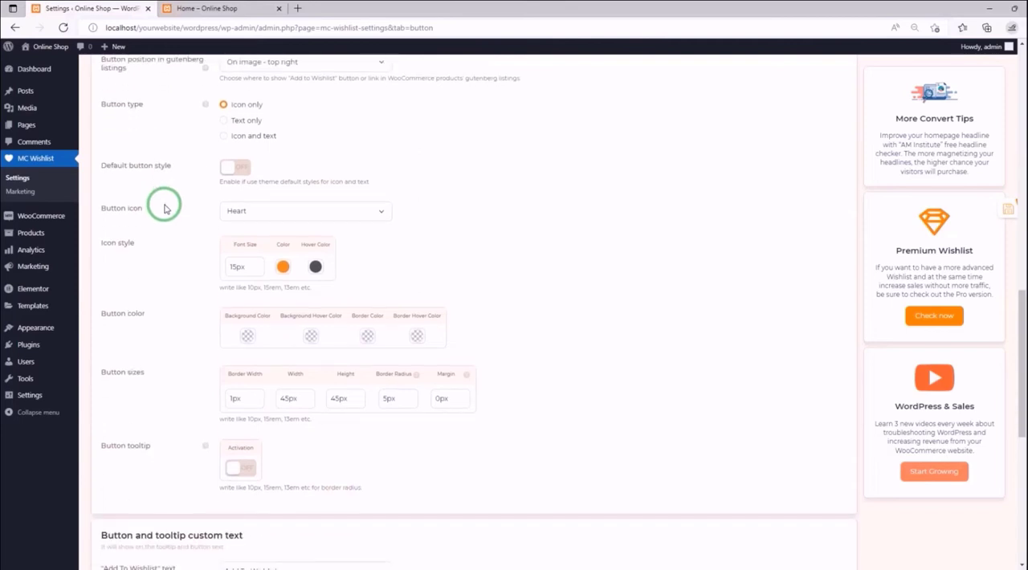
{"action": "scroll", "coordinate": [164, 210], "scroll_direction": "up", "scroll_amount": 1}
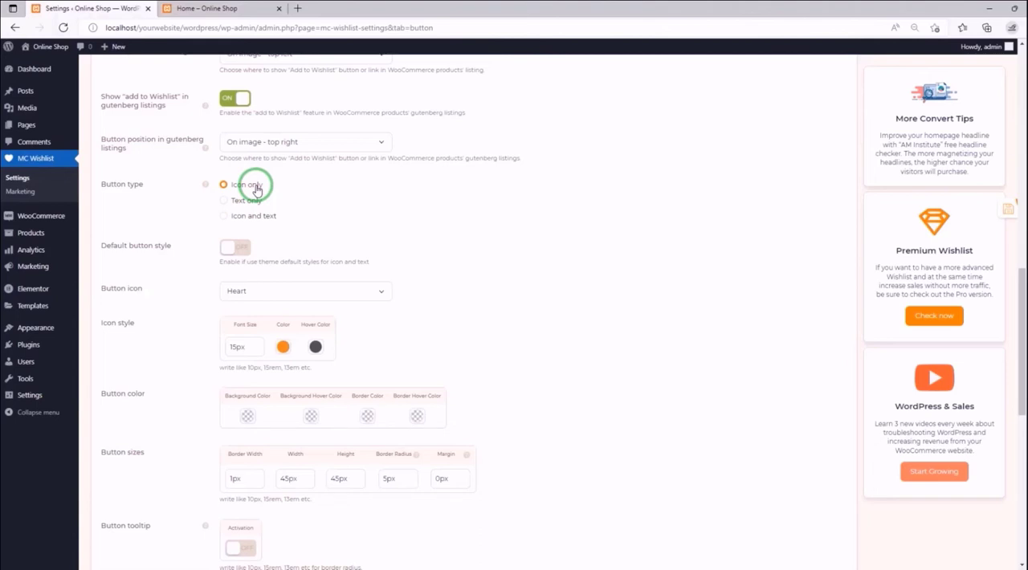
{"action": "left_click", "coordinate": [247, 201]}
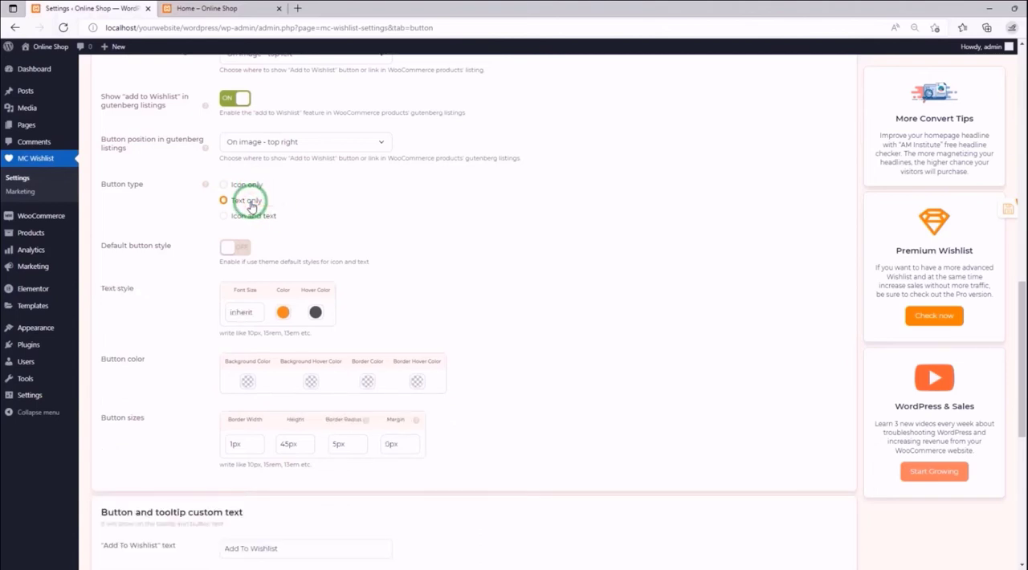
{"action": "left_click", "coordinate": [993, 211]}
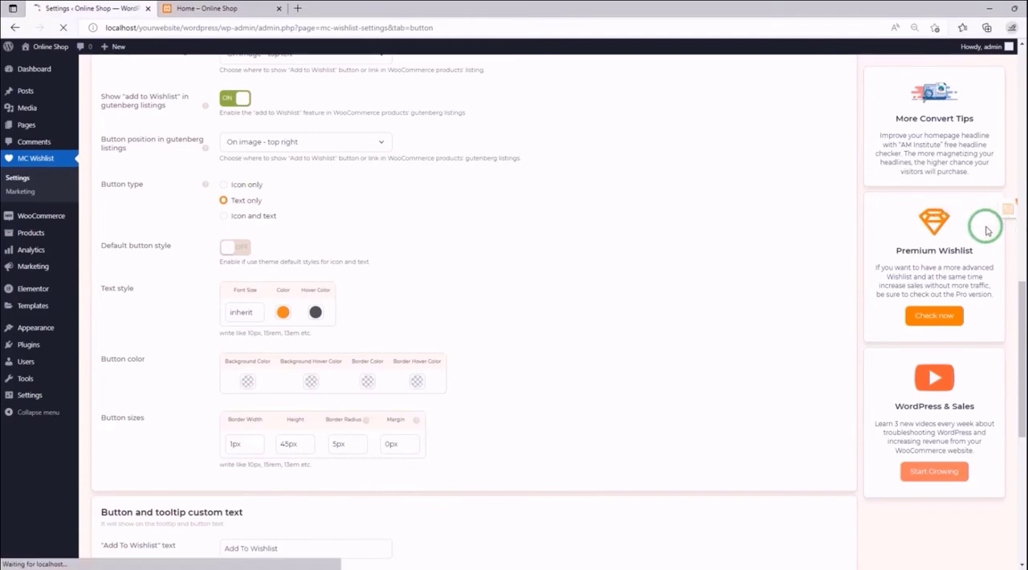
- Reload the storefront home page, check the text-only wishlist buttons in the product lists, and return to the settings
{"action": "left_click", "coordinate": [216, 8]}
{"action": "left_click", "coordinate": [62, 28]}
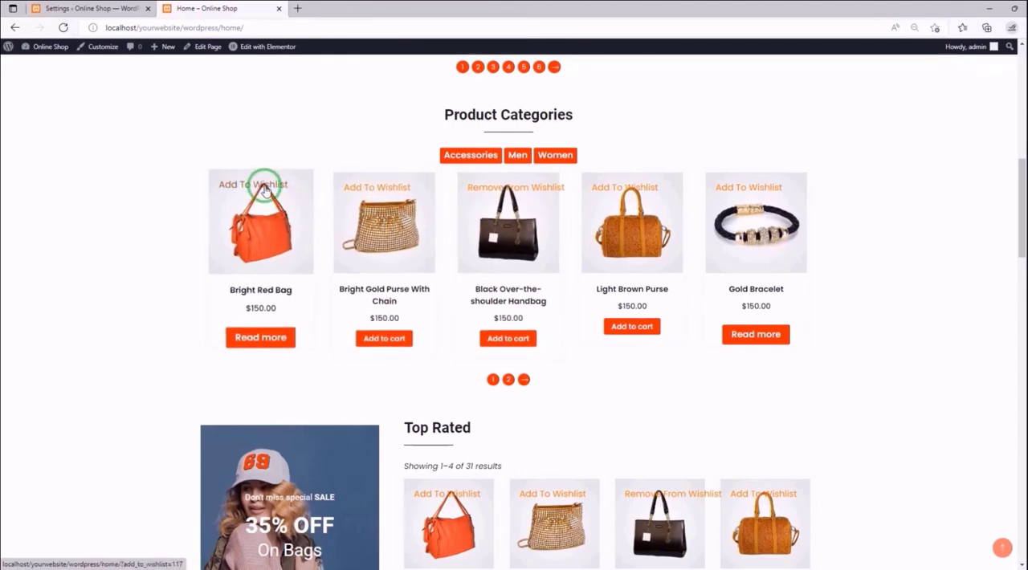
{"action": "scroll", "coordinate": [452, 284], "scroll_direction": "down", "scroll_amount": 3}
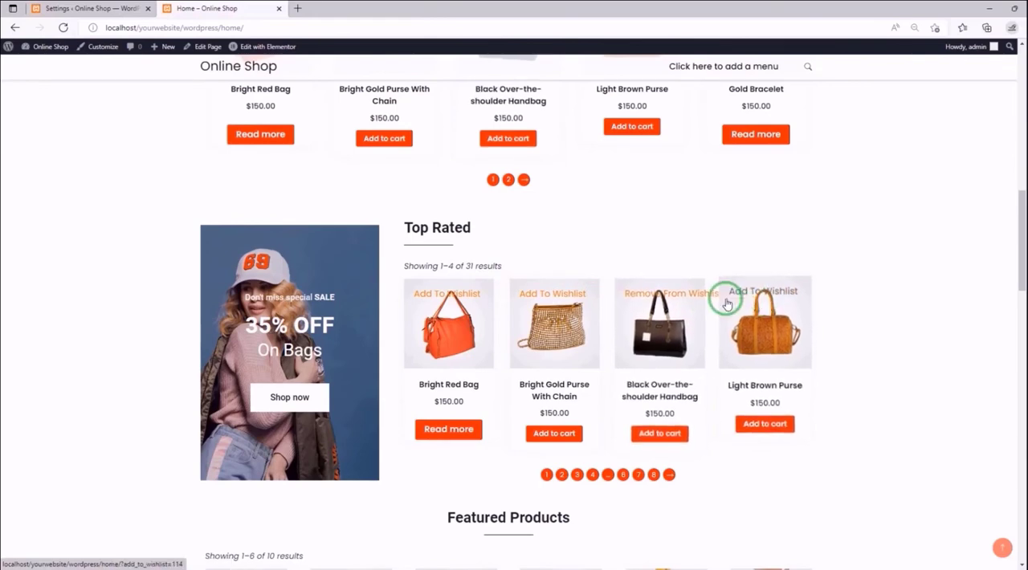
{"action": "left_click", "coordinate": [137, 10]}
- Set the Product lists Button type to Icon and text and save the settings
{"action": "scroll", "coordinate": [321, 241], "scroll_direction": "down", "scroll_amount": 3}
{"action": "scroll", "coordinate": [323, 247], "scroll_direction": "down", "scroll_amount": 7}
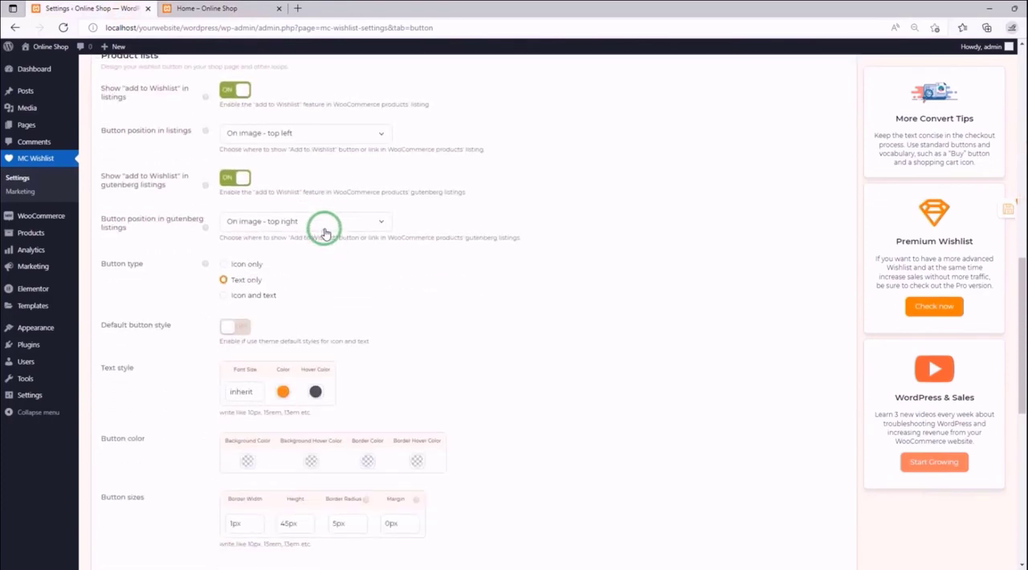
{"action": "scroll", "coordinate": [324, 228], "scroll_direction": "down", "scroll_amount": 1}
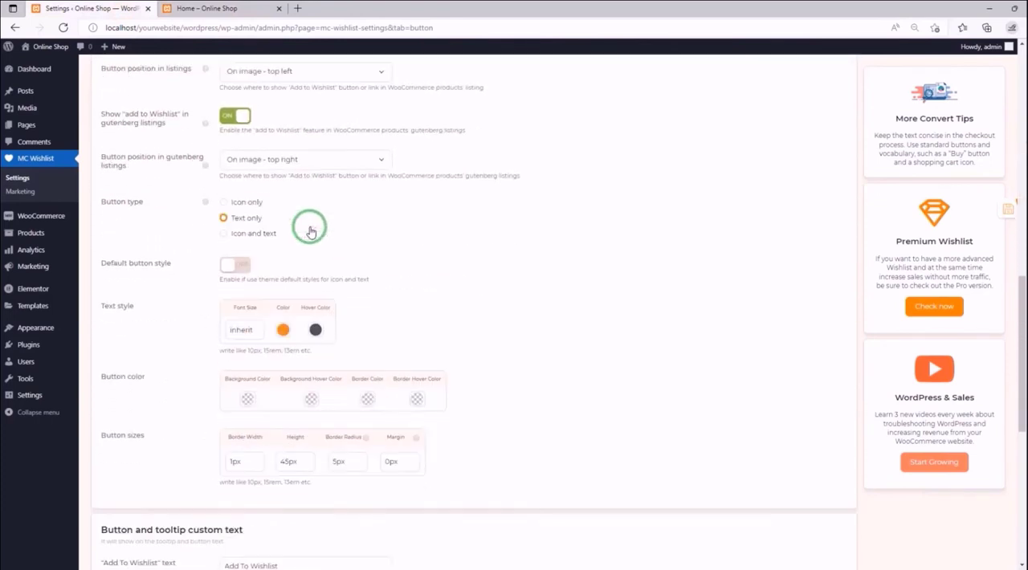
{"action": "left_click", "coordinate": [257, 217]}
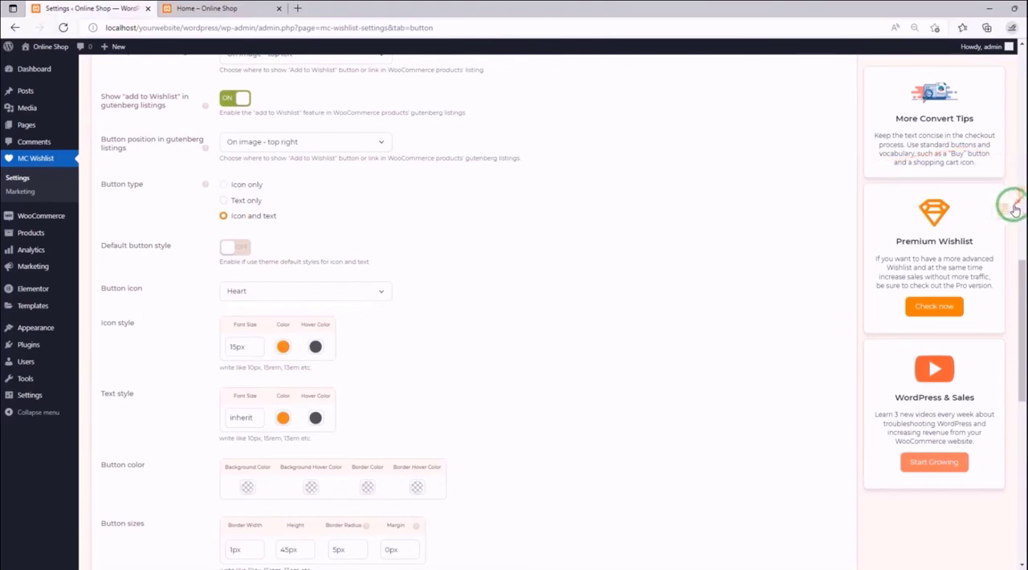
{"action": "left_click", "coordinate": [981, 210]}
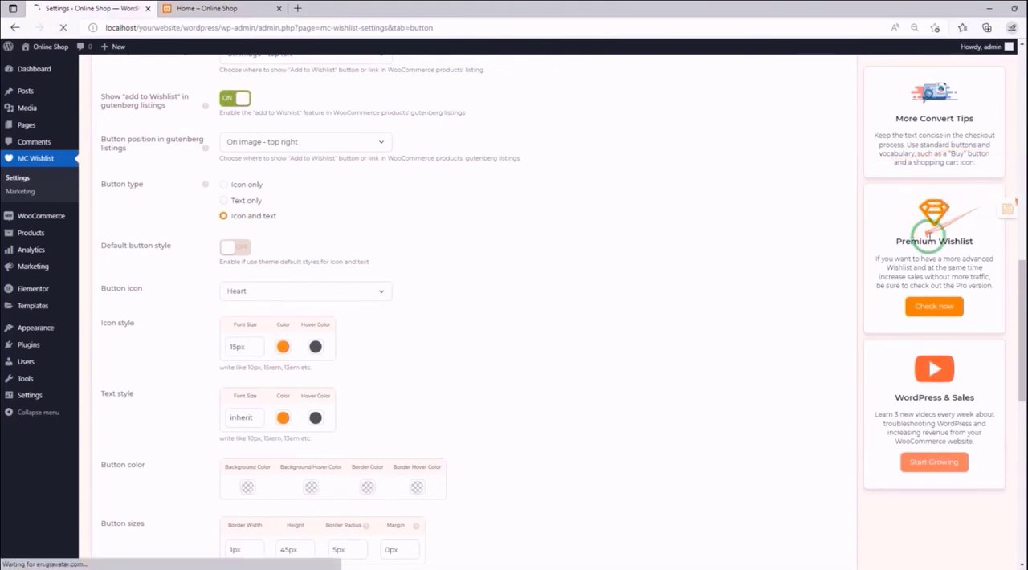
- Reload the storefront home page, check the icon-and-text wishlist buttons in the product lists, and return to the settings
{"action": "left_click", "coordinate": [193, 11]}
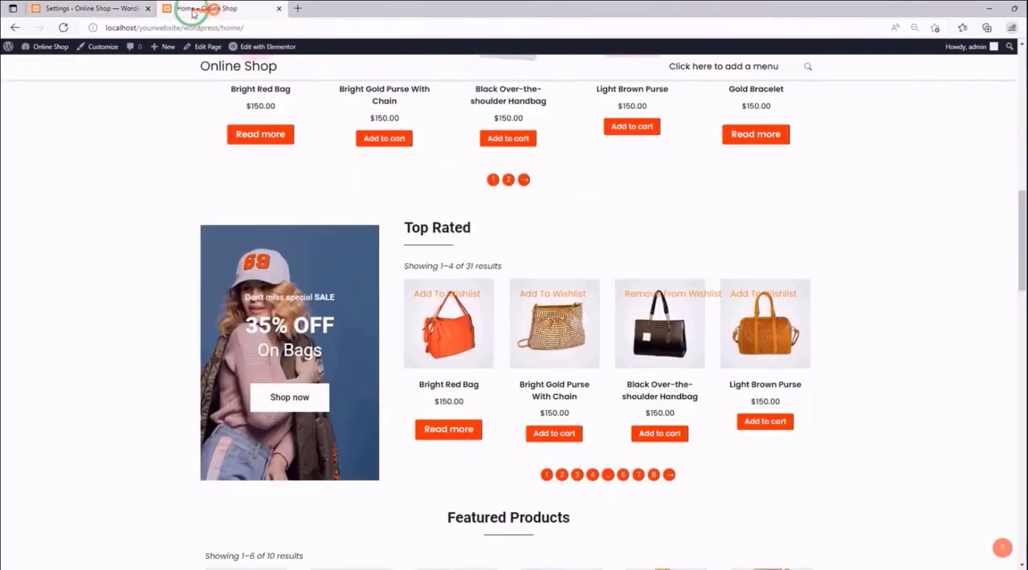
{"action": "left_click", "coordinate": [63, 28]}
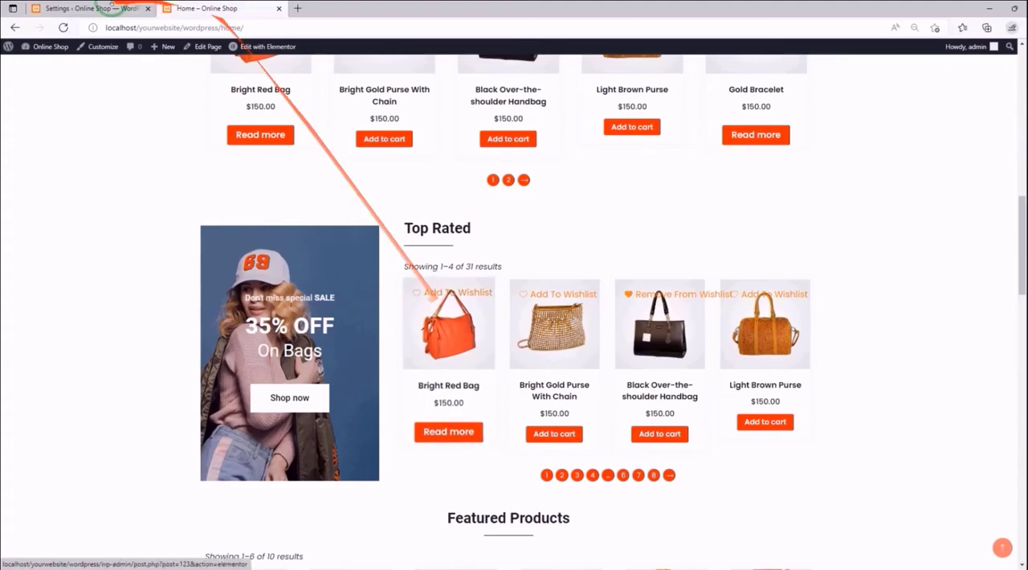
{"action": "left_click", "coordinate": [56, 8]}
- Set the Product lists Button type to Icon only, enable Default button style, and save the settings
{"action": "scroll", "coordinate": [310, 171], "scroll_direction": "down", "scroll_amount": 10}
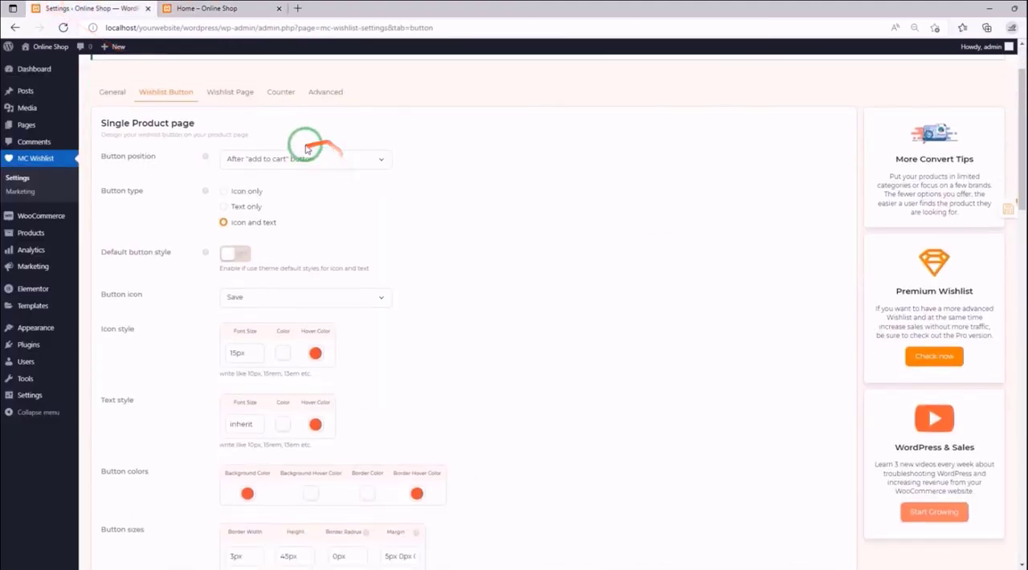
{"action": "scroll", "coordinate": [305, 149], "scroll_direction": "down", "scroll_amount": 5}
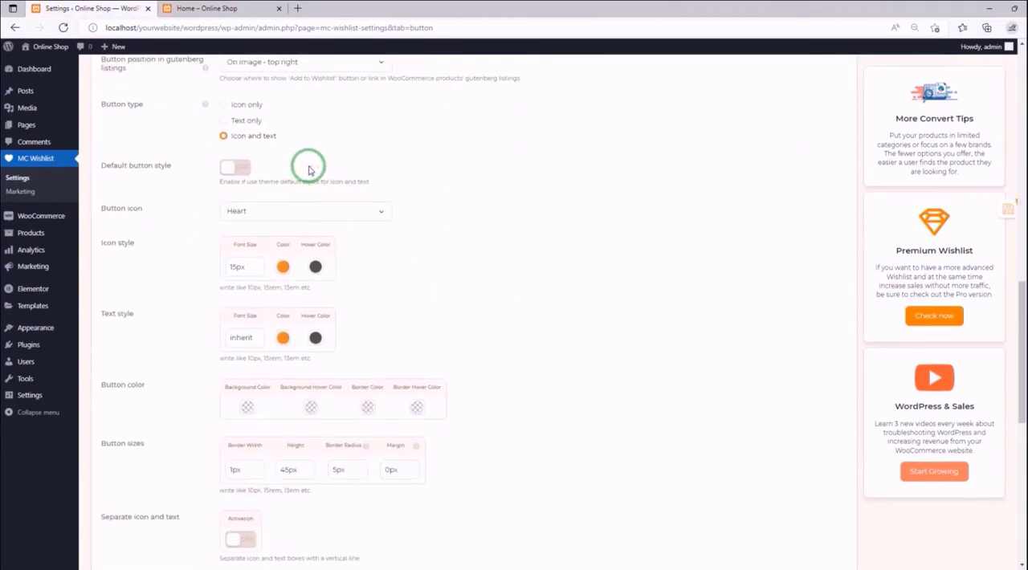
{"action": "scroll", "coordinate": [277, 157], "scroll_direction": "up", "scroll_amount": 2}
{"action": "scroll", "coordinate": [277, 157], "scroll_direction": "up", "scroll_amount": 1}
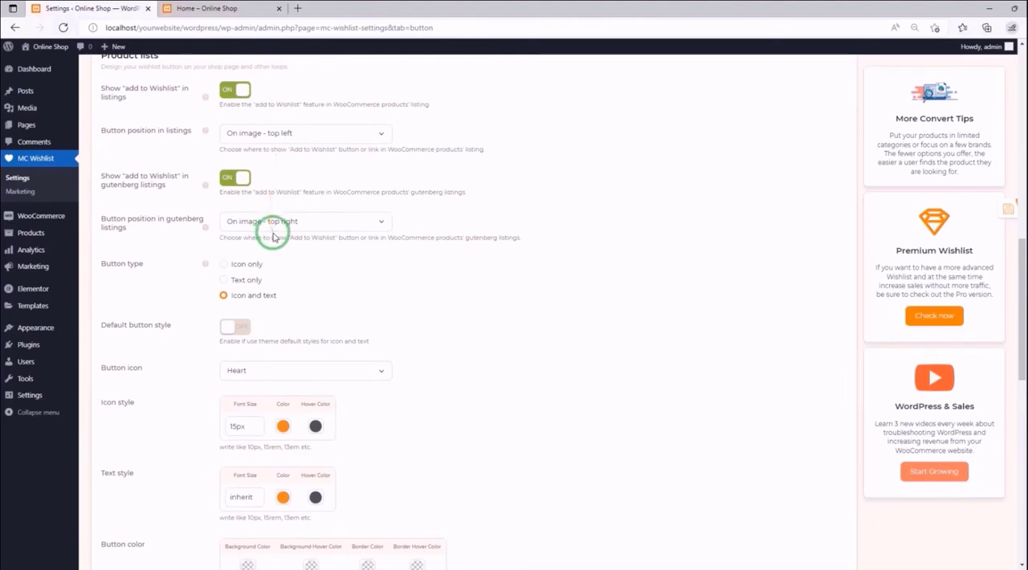
{"action": "left_click", "coordinate": [249, 265]}
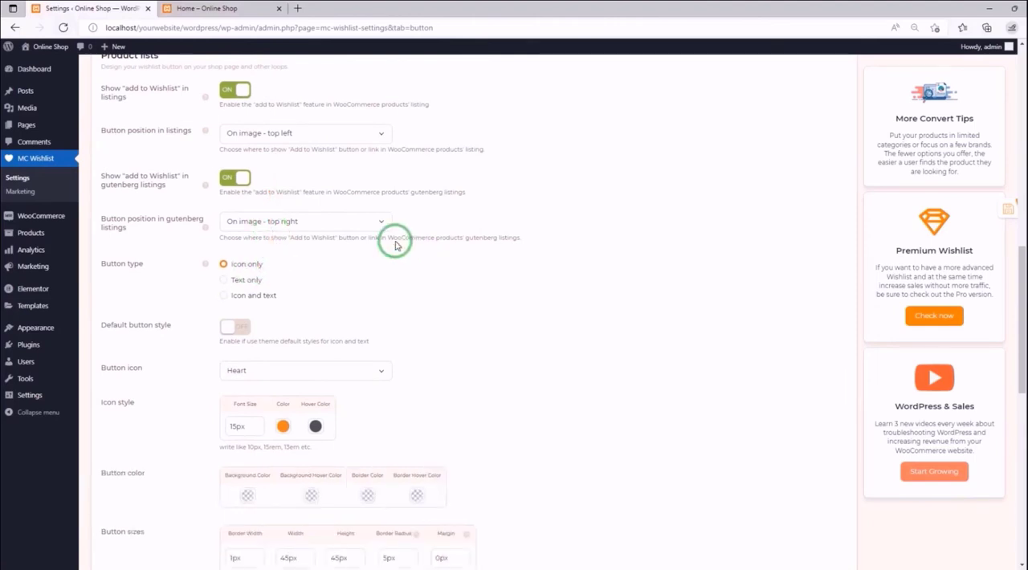
{"action": "scroll", "coordinate": [394, 240], "scroll_direction": "down", "scroll_amount": 1}
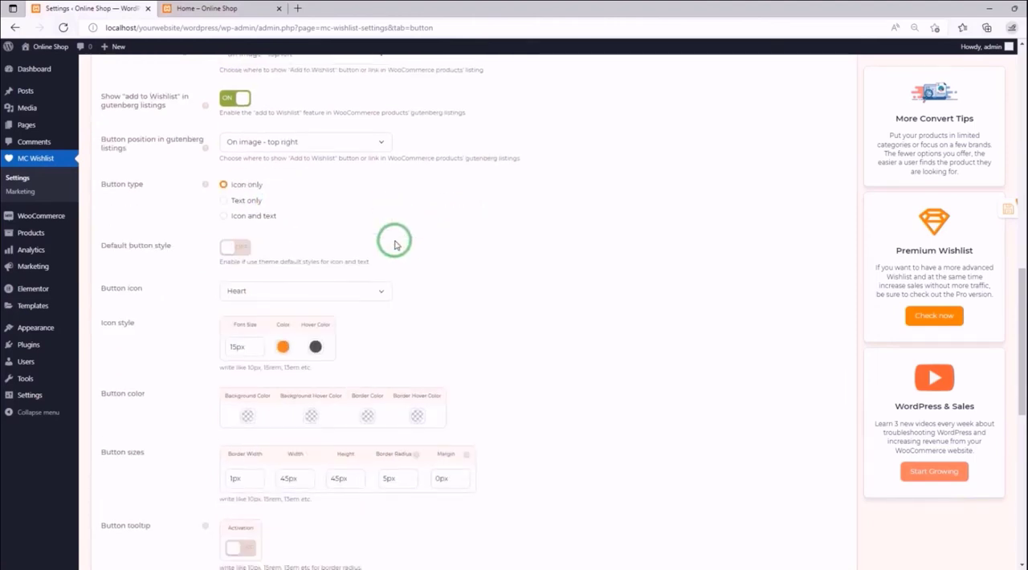
{"action": "left_click", "coordinate": [235, 254]}
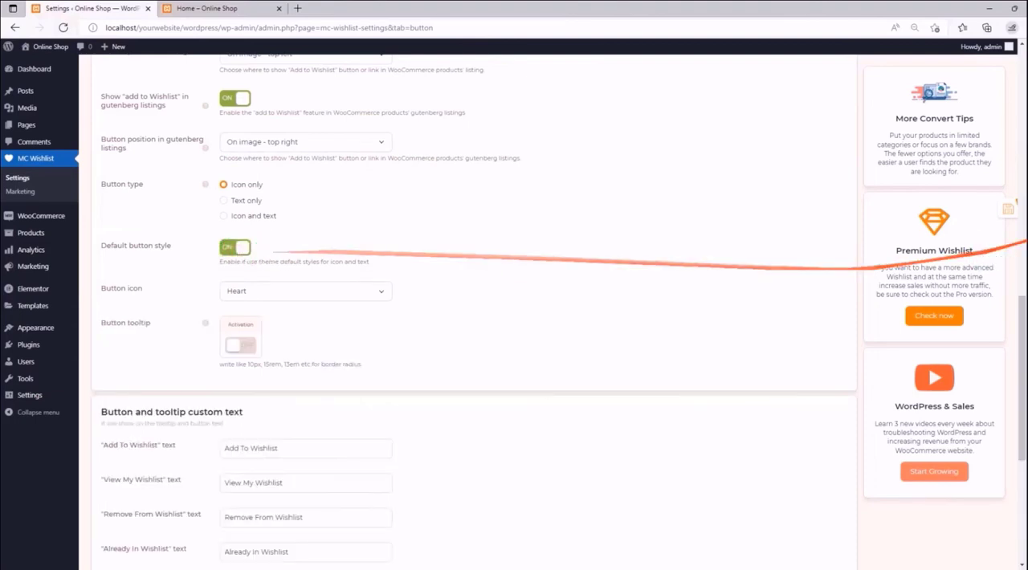
{"action": "left_click", "coordinate": [978, 210]}
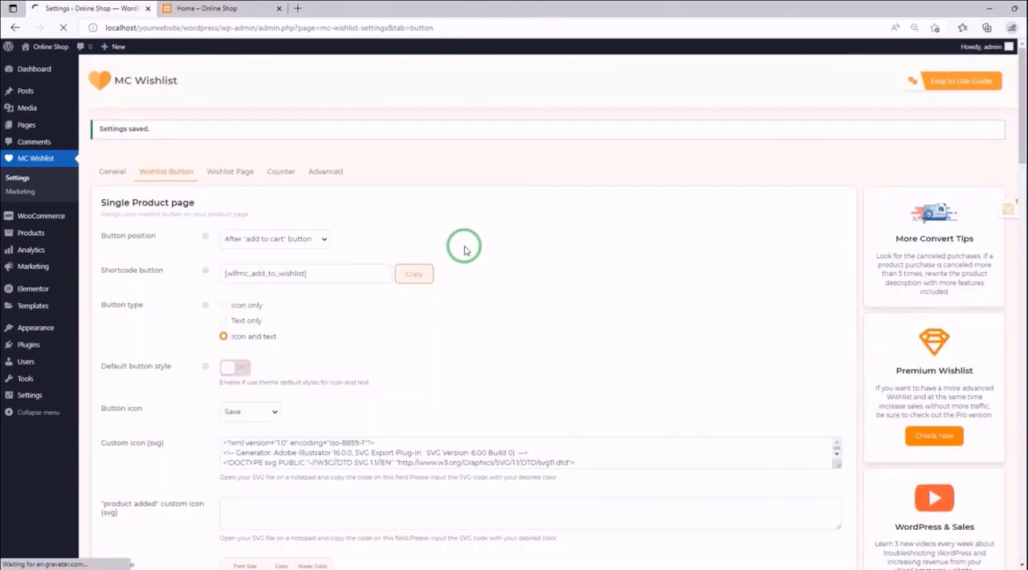
- Reload the storefront home page, check the icon-only buttons in the theme's default style, and return to the settings
{"action": "left_click", "coordinate": [257, 8]}
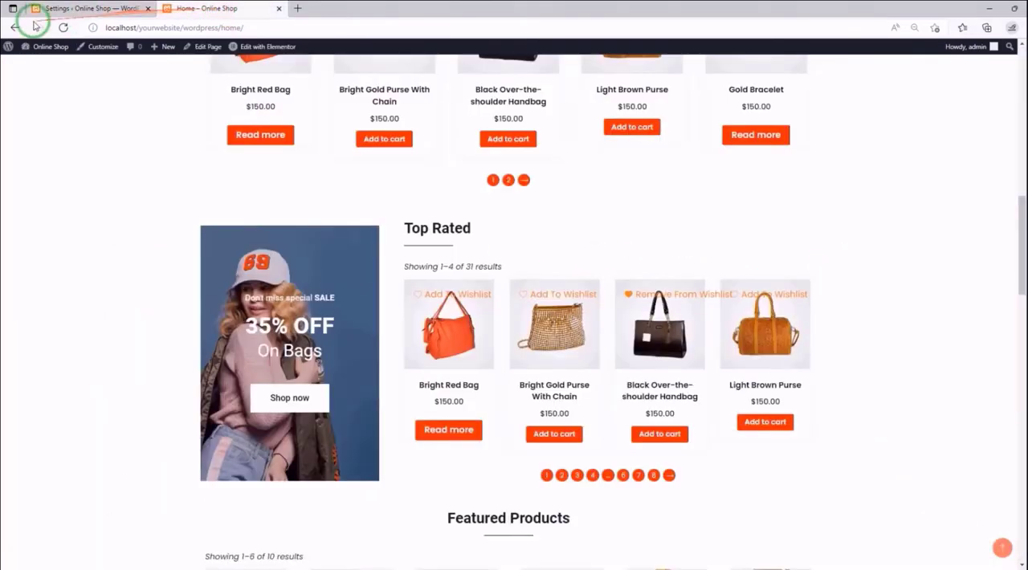
{"action": "left_click", "coordinate": [61, 28]}
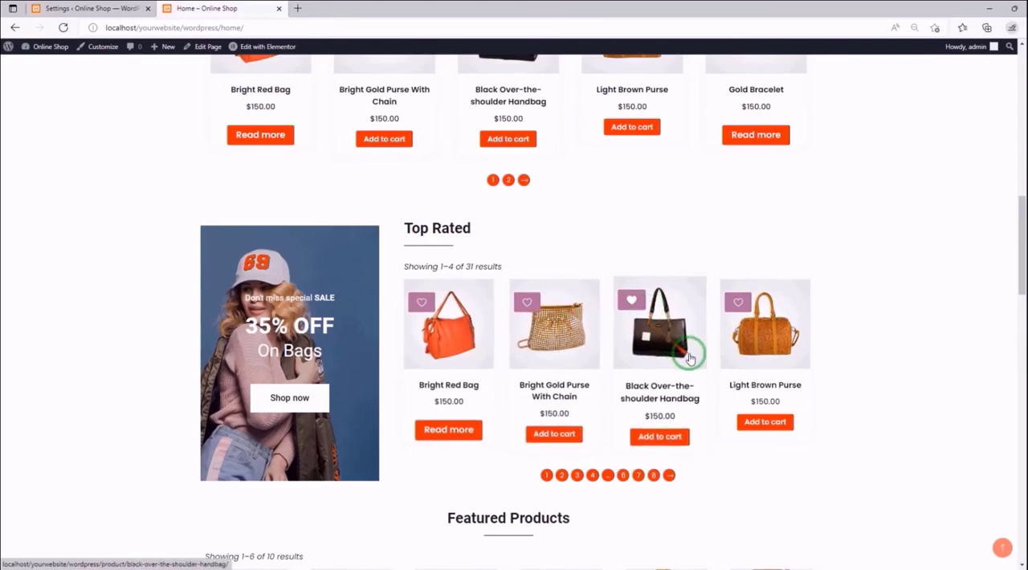
{"action": "left_click", "coordinate": [132, 8]}
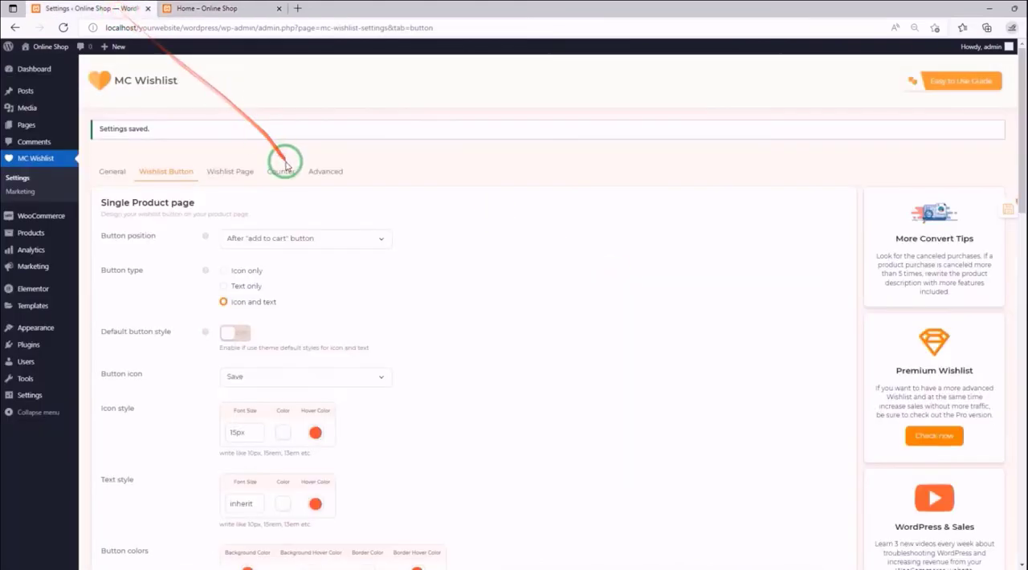
- Turn off Default button style for the product lists and set the Button icon to Save
{"action": "scroll", "coordinate": [286, 170], "scroll_direction": "down", "scroll_amount": 2}
{"action": "scroll", "coordinate": [285, 171], "scroll_direction": "down", "scroll_amount": 5}
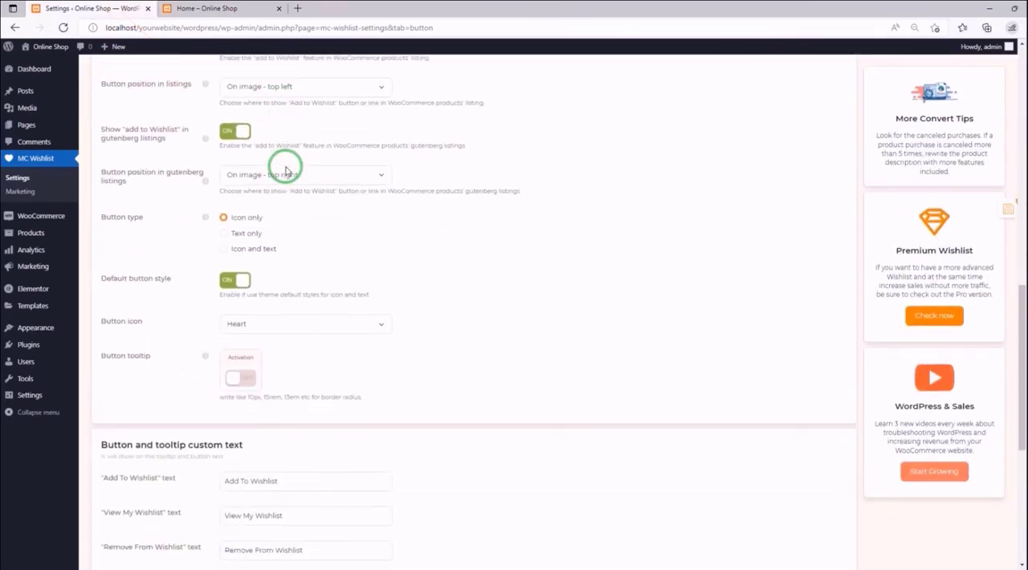
{"action": "scroll", "coordinate": [286, 170], "scroll_direction": "down", "scroll_amount": 4}
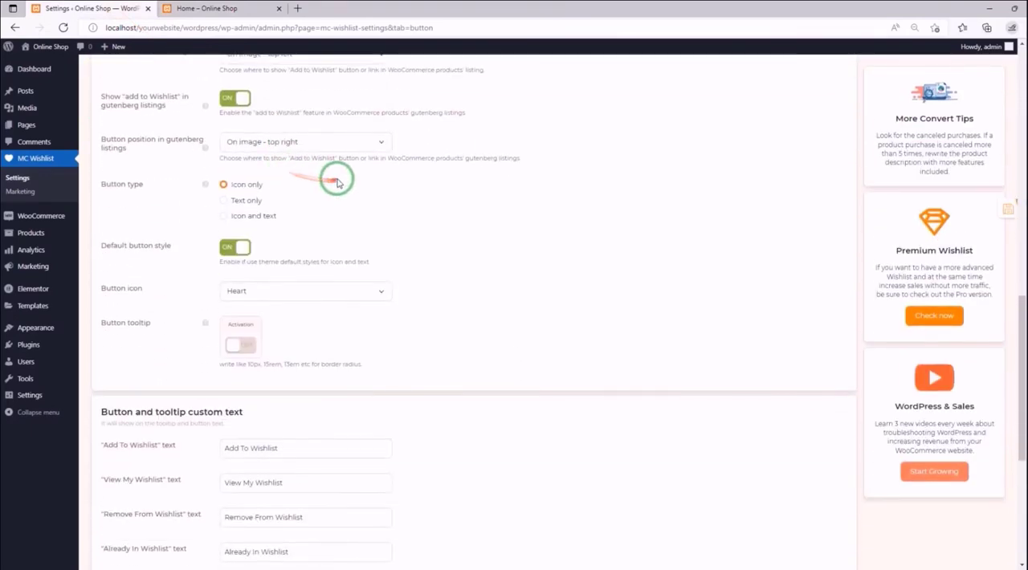
{"action": "left_click", "coordinate": [234, 246]}
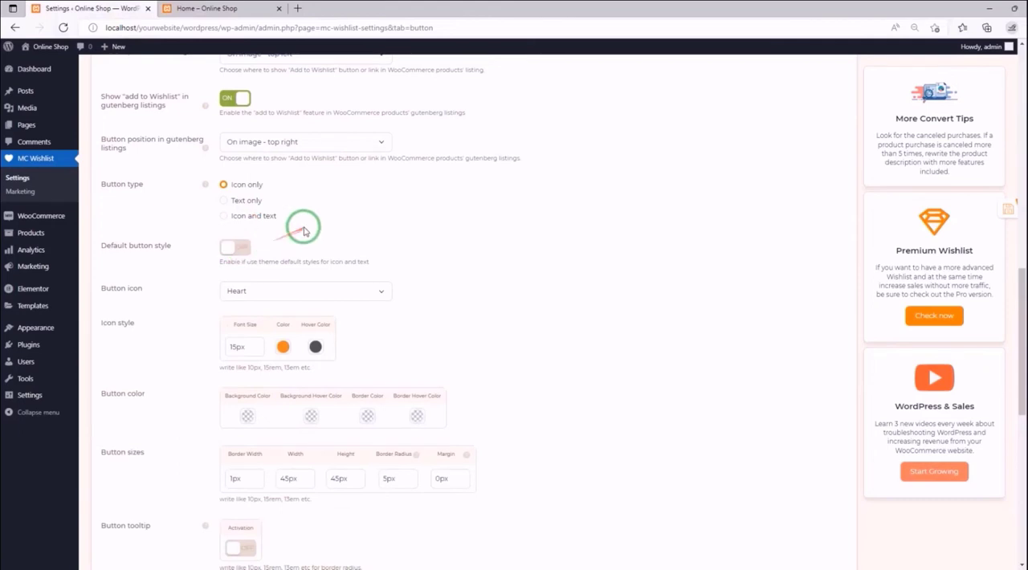
{"action": "scroll", "coordinate": [303, 231], "scroll_direction": "down", "scroll_amount": 1}
{"action": "left_click", "coordinate": [281, 216]}
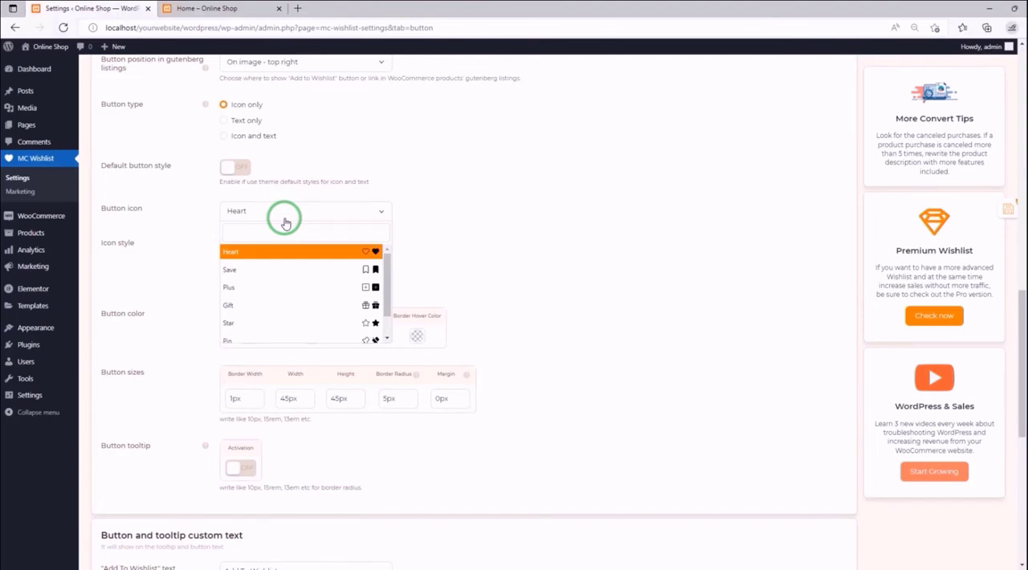
{"action": "left_click", "coordinate": [316, 272]}
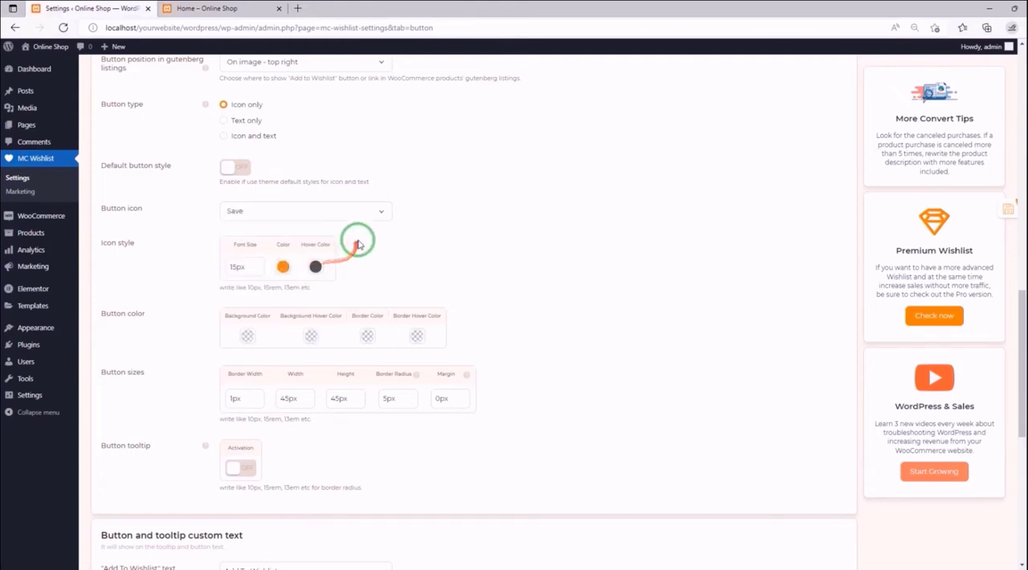
- Set the product lists Icon style to a 10px font size, white color and red hover color
{"action": "scroll", "coordinate": [369, 228], "scroll_direction": "down", "scroll_amount": 1}
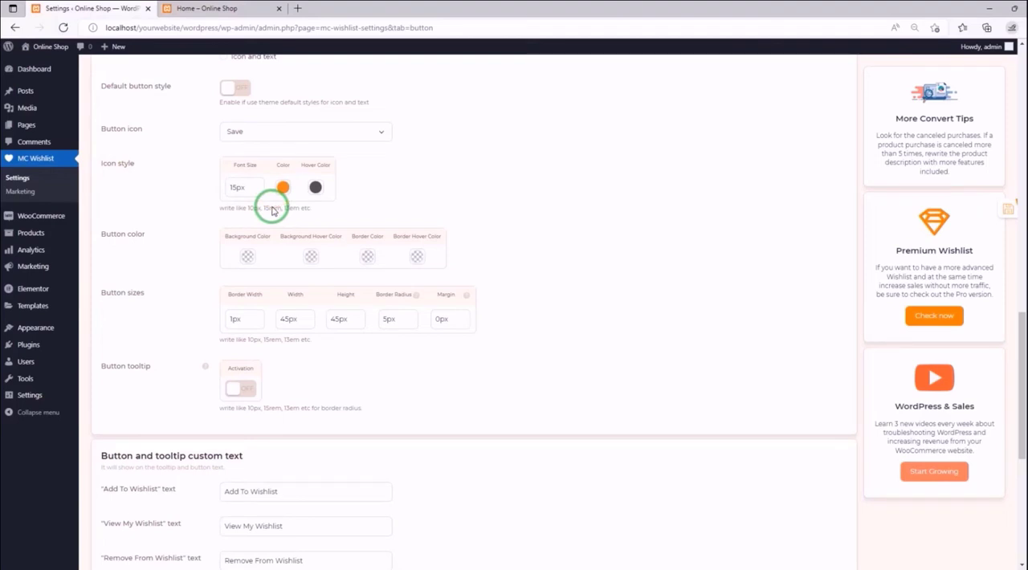
{"action": "double_click", "coordinate": [232, 186]}
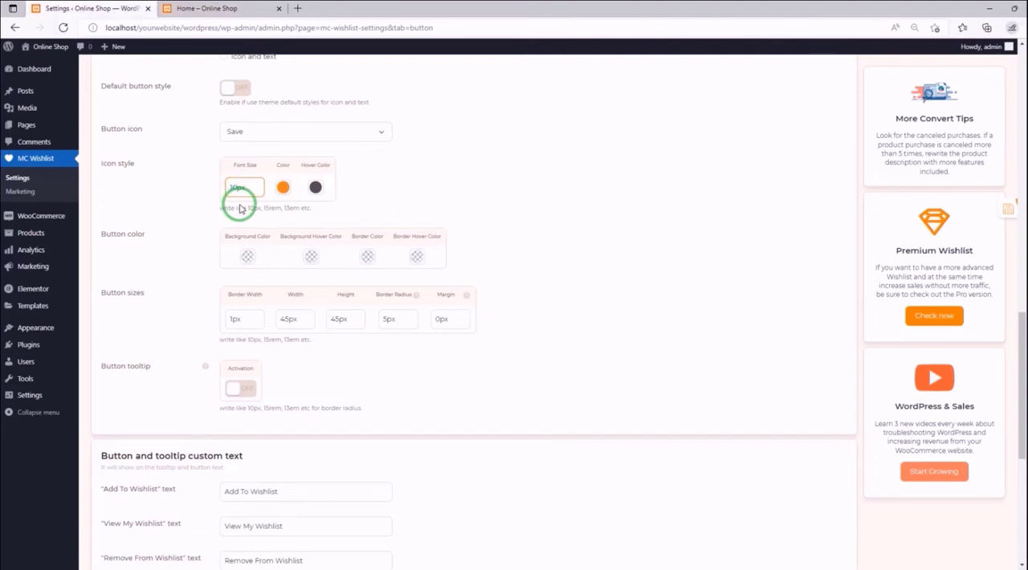
{"action": "left_click", "coordinate": [285, 190]}
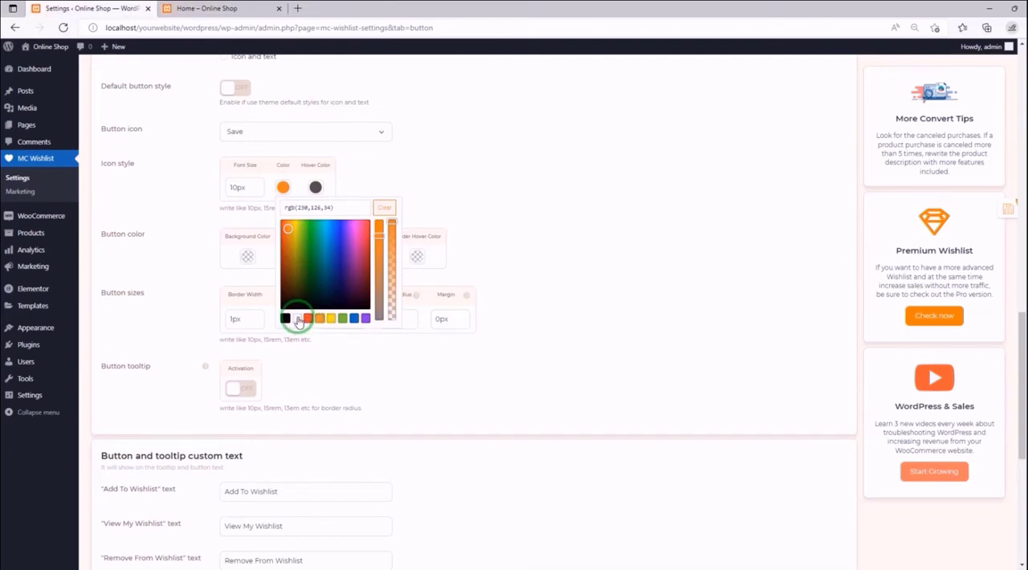
{"action": "left_click", "coordinate": [296, 318]}
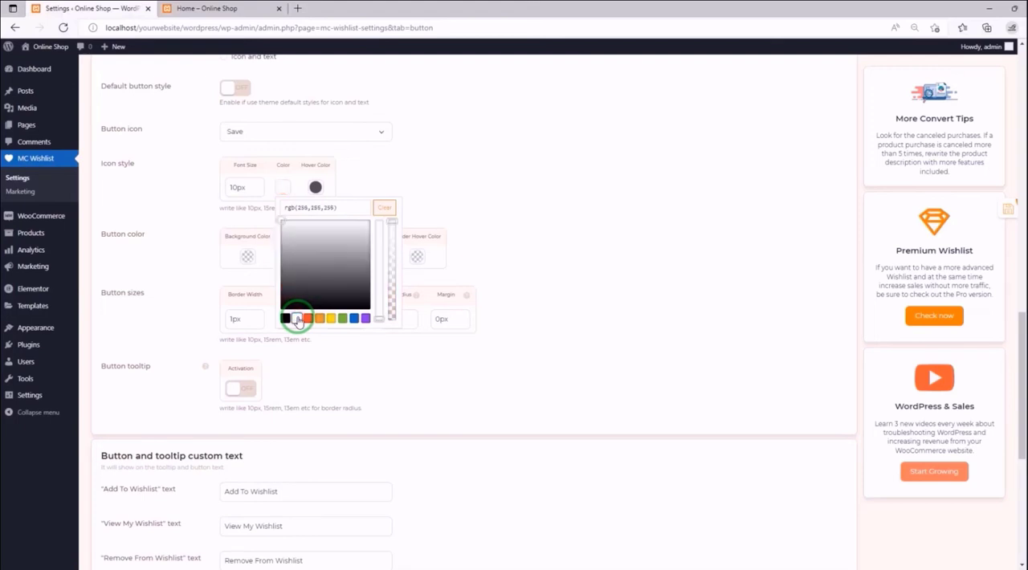
{"action": "left_click", "coordinate": [315, 187]}
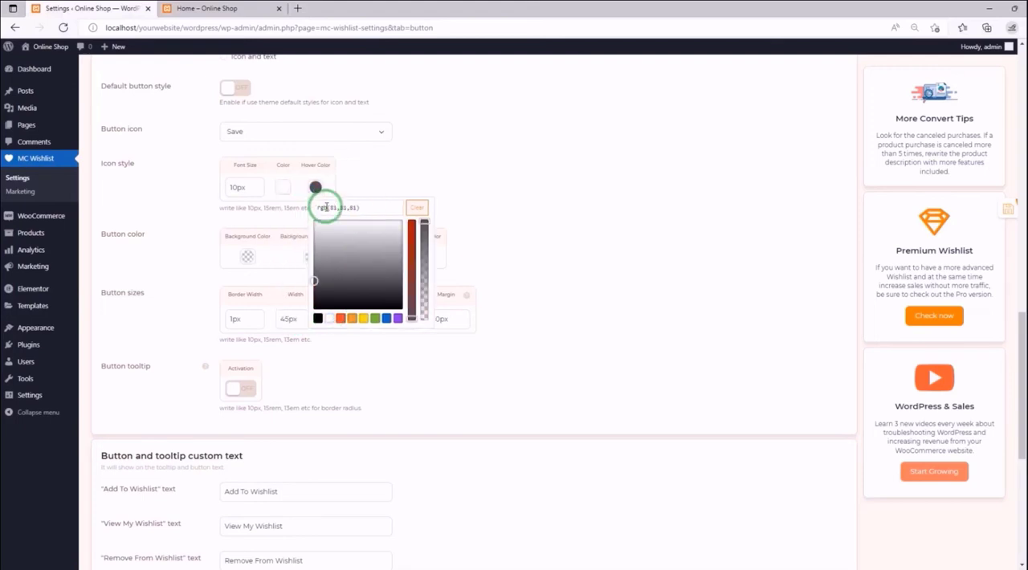
{"action": "left_click", "coordinate": [341, 318]}
{"action": "left_click", "coordinate": [393, 175]}
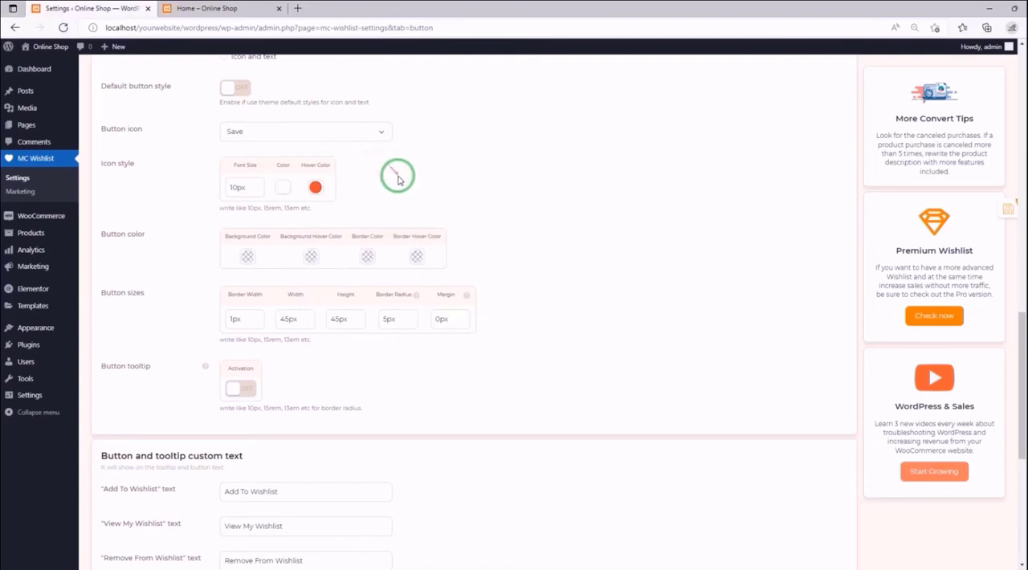
- Set the product lists button's background color to red, rgb(221,51,51), and its background hover color to white
{"action": "left_click", "coordinate": [248, 256]}
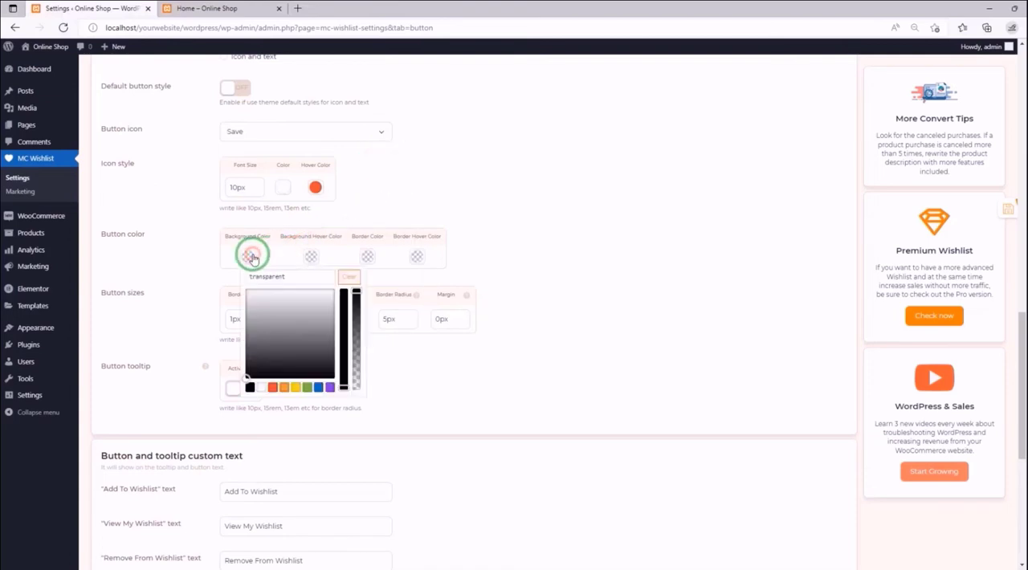
{"action": "left_click", "coordinate": [273, 388]}
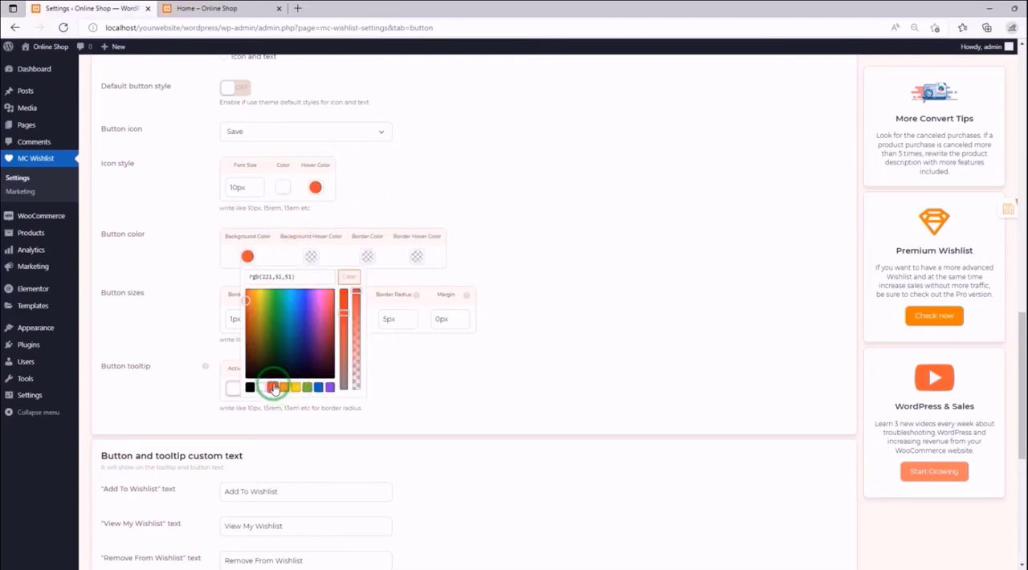
{"action": "left_click", "coordinate": [313, 255]}
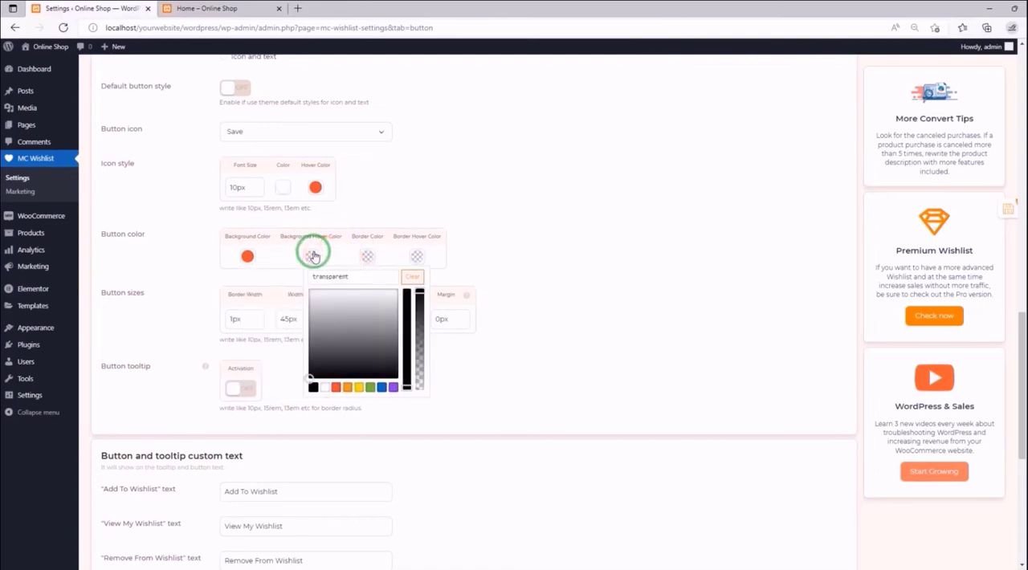
{"action": "left_click", "coordinate": [315, 388]}
{"action": "left_click", "coordinate": [324, 387]}
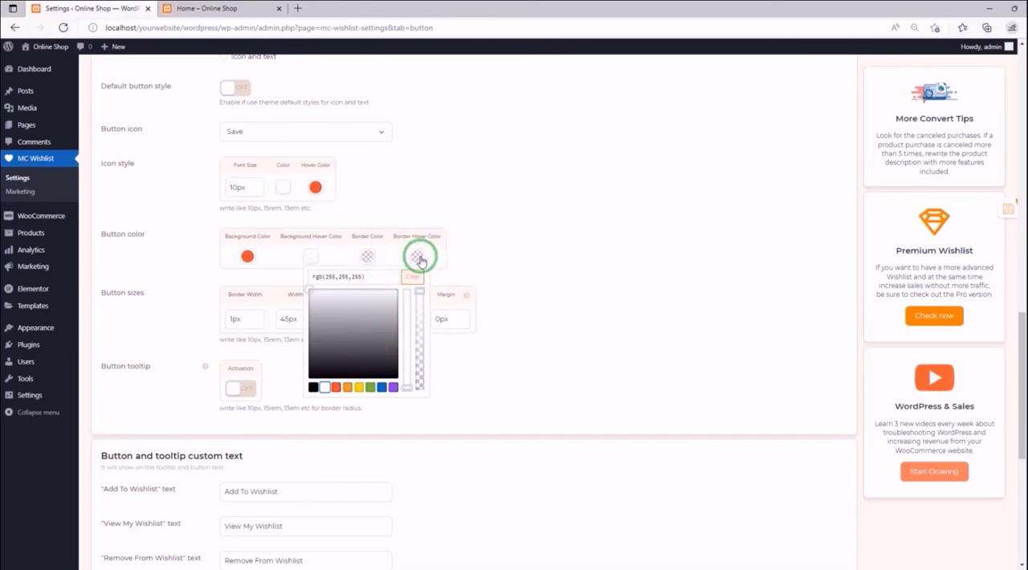
- Set the product lists button's border color to white and its border hover color to red
{"action": "left_click", "coordinate": [367, 256]}
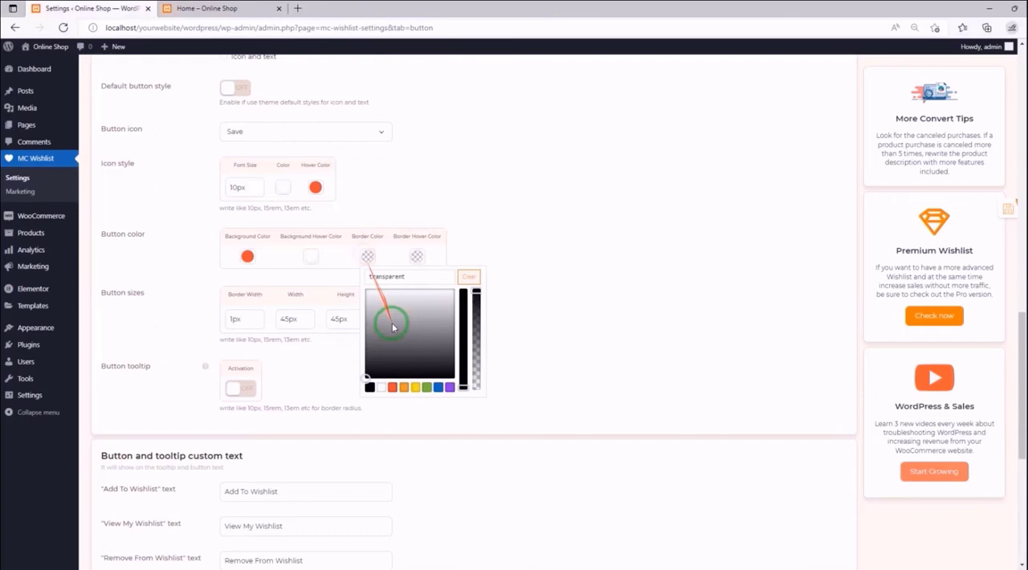
{"action": "left_click", "coordinate": [383, 389]}
{"action": "left_click", "coordinate": [417, 256]}
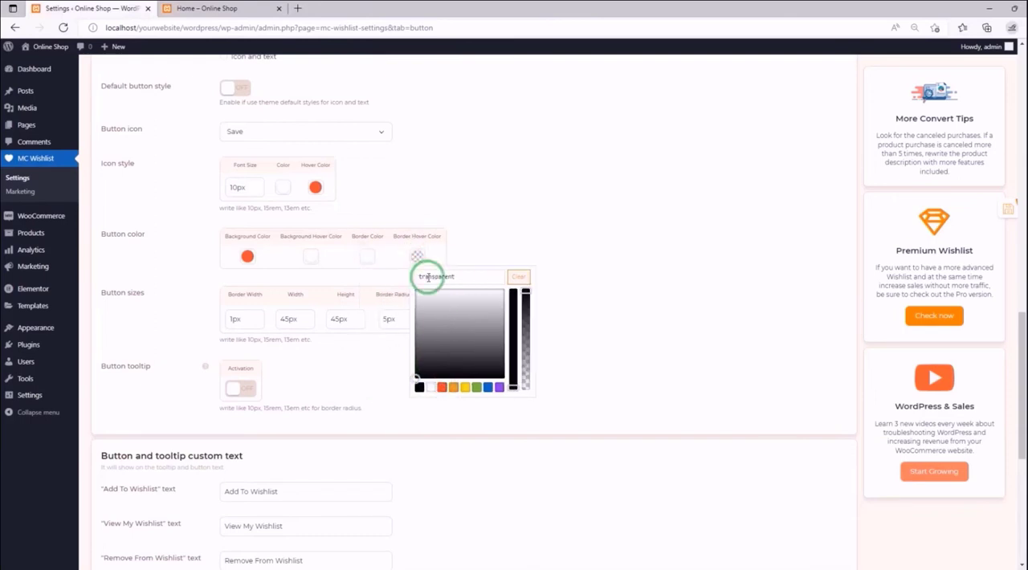
{"action": "left_click", "coordinate": [441, 389]}
{"action": "left_click", "coordinate": [487, 222]}
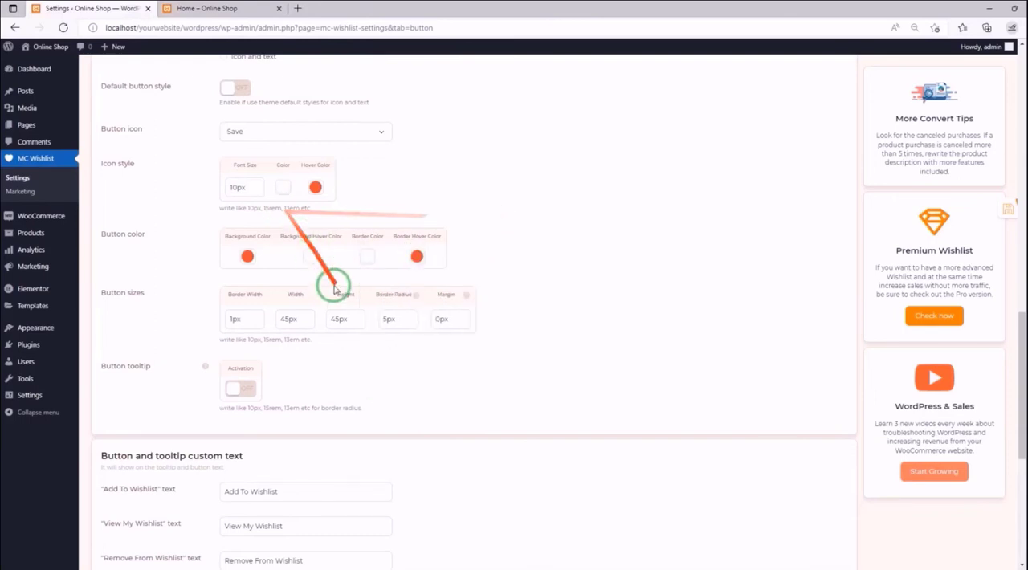
{"action": "left_click", "coordinate": [318, 259]}
{"action": "left_click", "coordinate": [374, 366]}
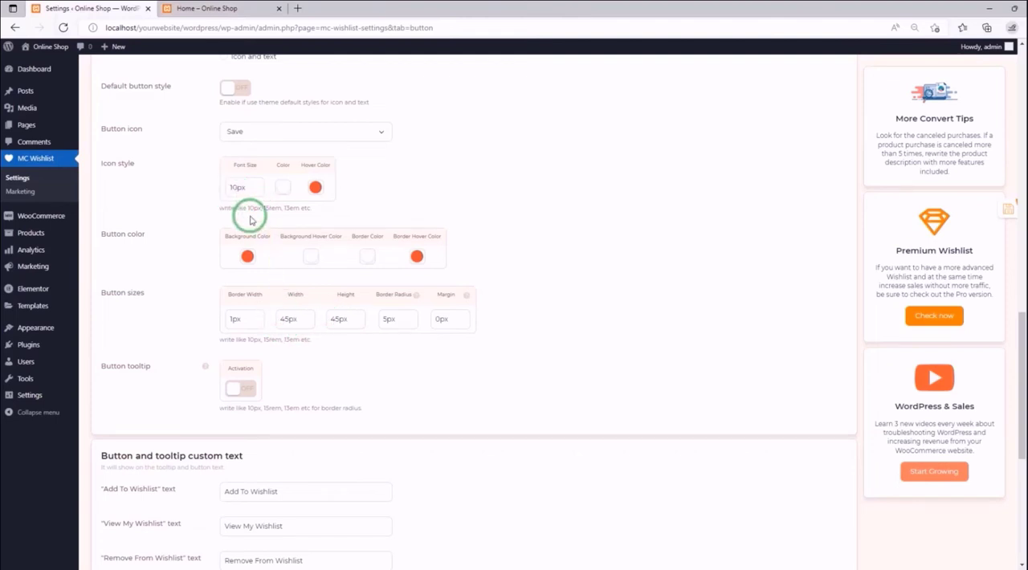
- Set the product lists button's width and height to 30px each
{"action": "left_click", "coordinate": [280, 319]}
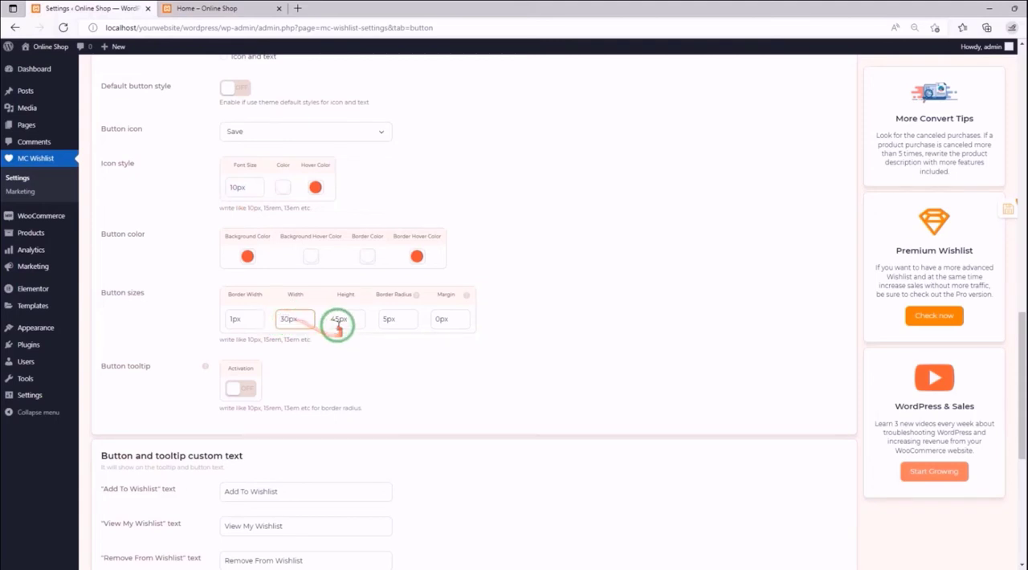
{"action": "left_click_drag", "start_coordinate": [331, 321], "coordinate": [339, 321]}
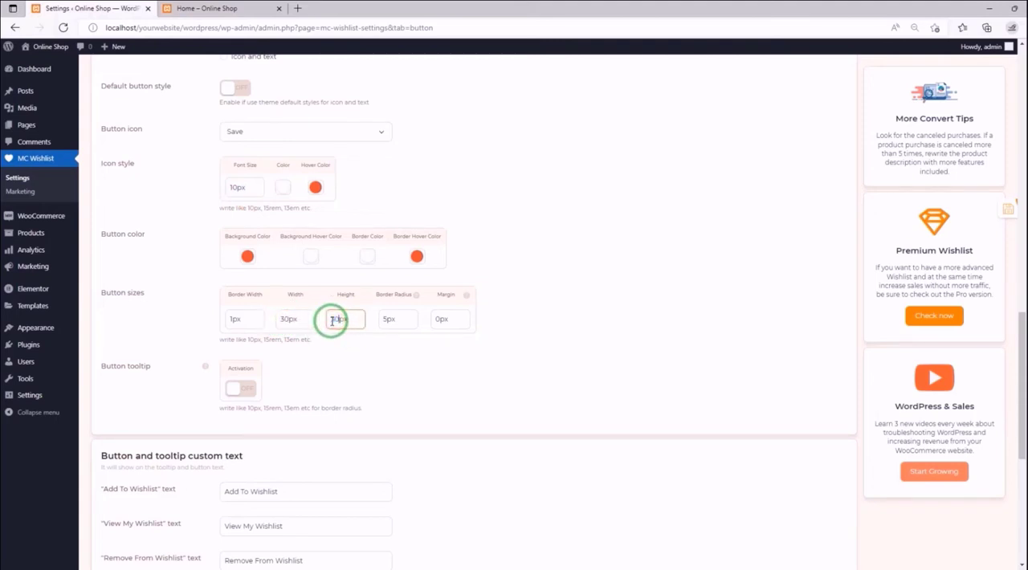
{"action": "type", "text": "30"}
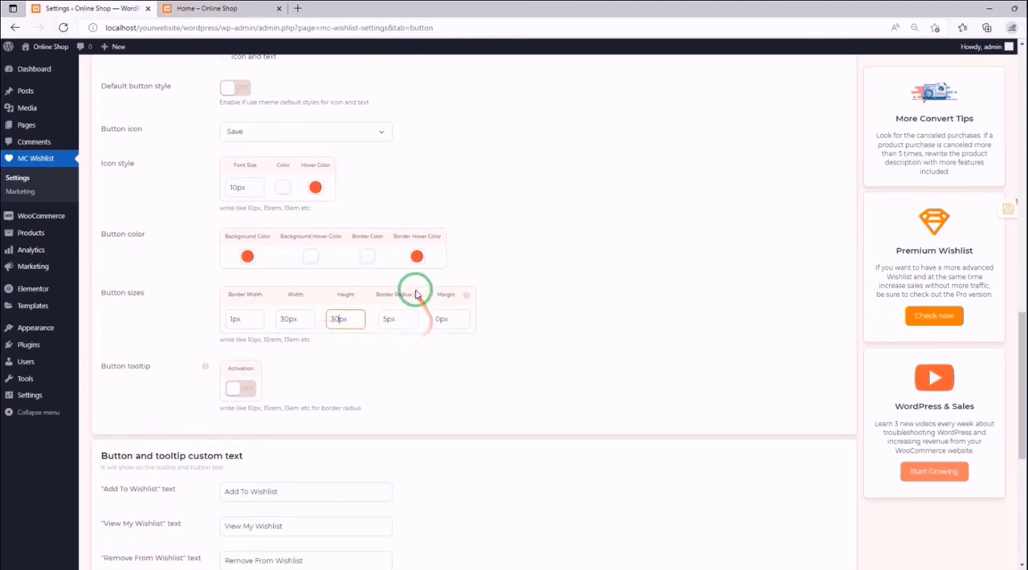
{"action": "mouse_move", "coordinate": [416, 295]}
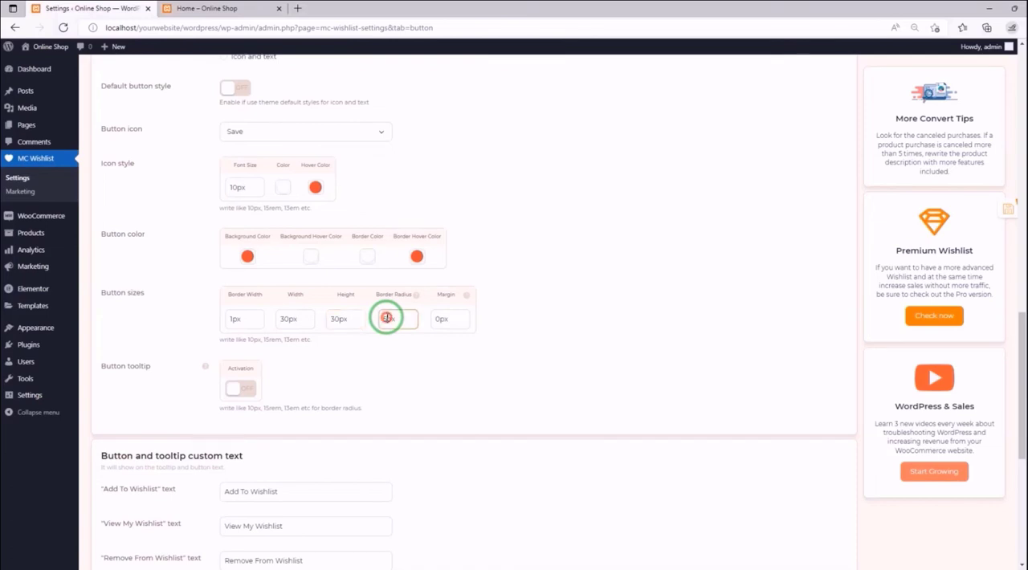
- Set the product lists button's border radius to 10px values and save the settings
{"action": "left_click_drag", "start_coordinate": [383, 318], "coordinate": [391, 343]}
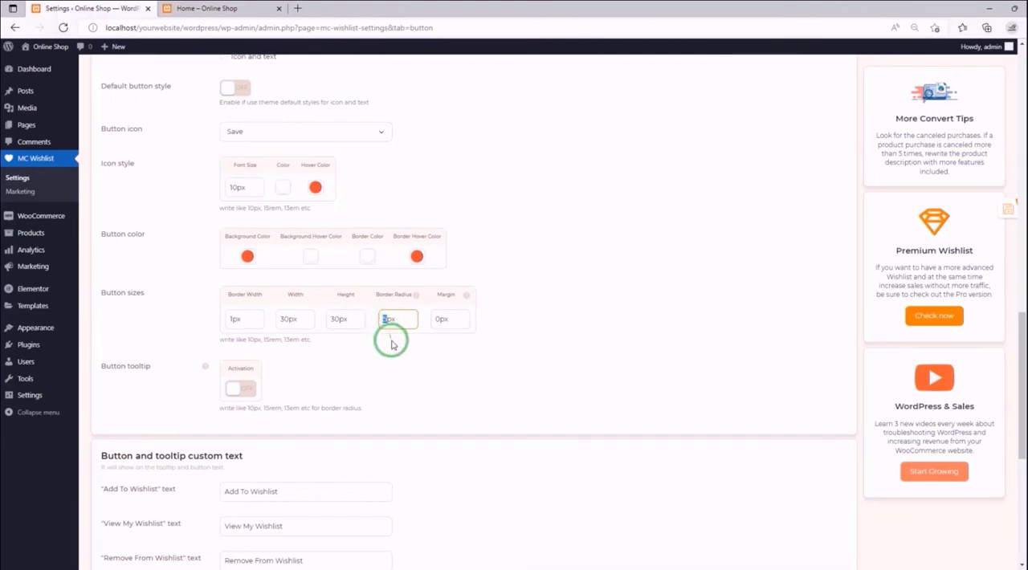
{"action": "left_click", "coordinate": [399, 319]}
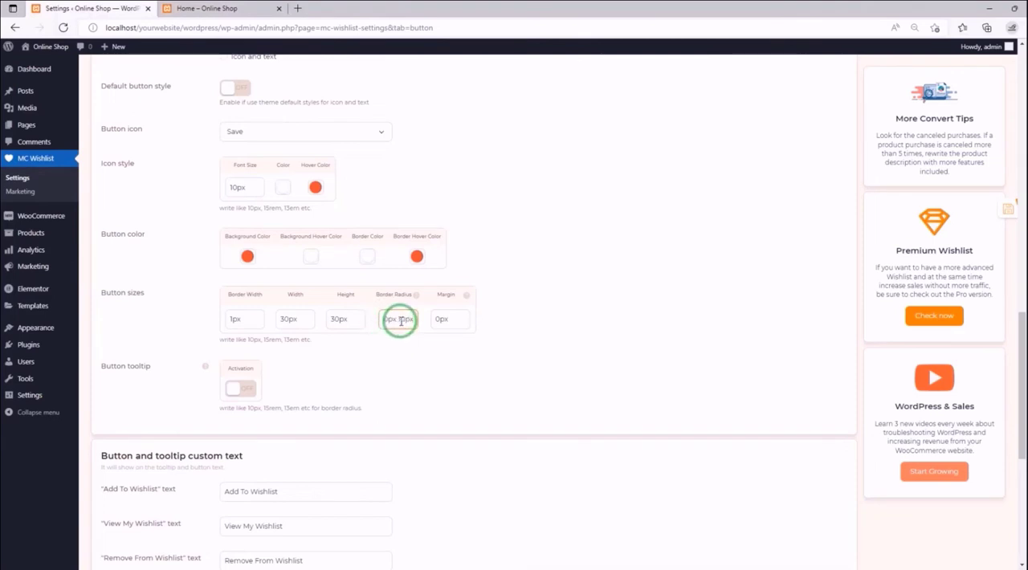
{"action": "left_click", "coordinate": [436, 326]}
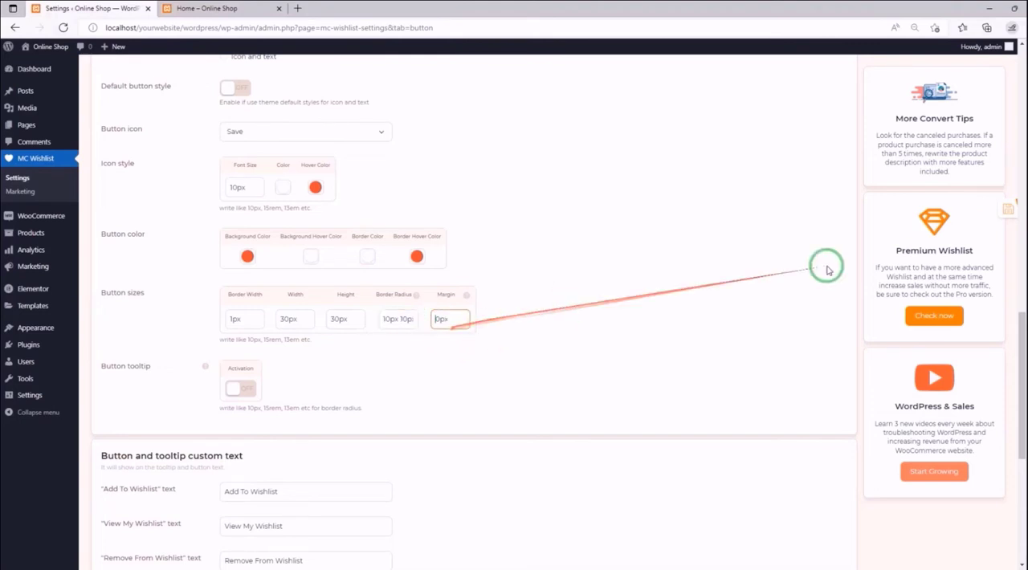
{"action": "left_click", "coordinate": [993, 213]}
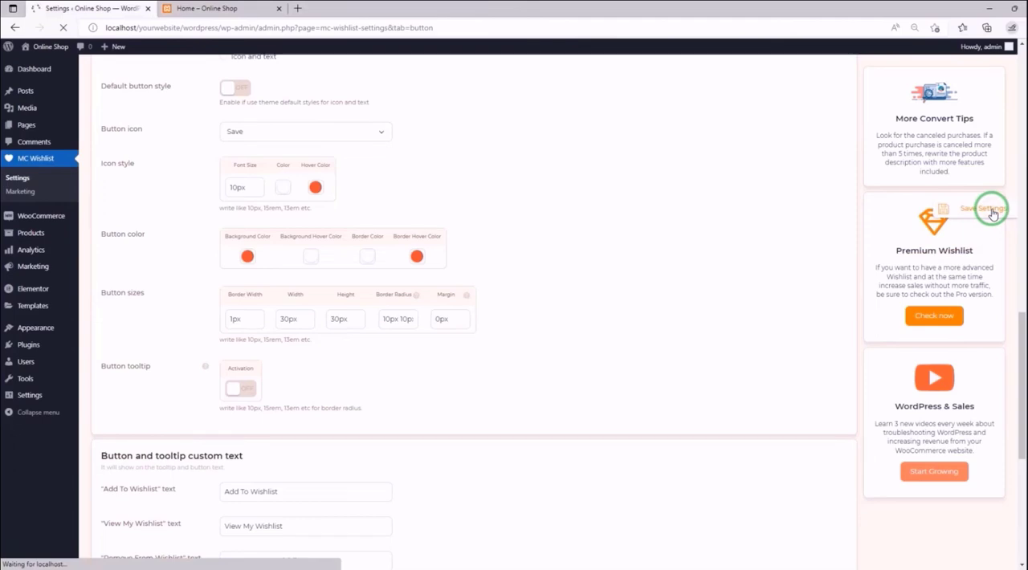
- Reload the storefront home page, check the wishlist buttons on its product images, and open the Shop page
{"action": "left_click", "coordinate": [202, 8]}
{"action": "left_click", "coordinate": [64, 28]}
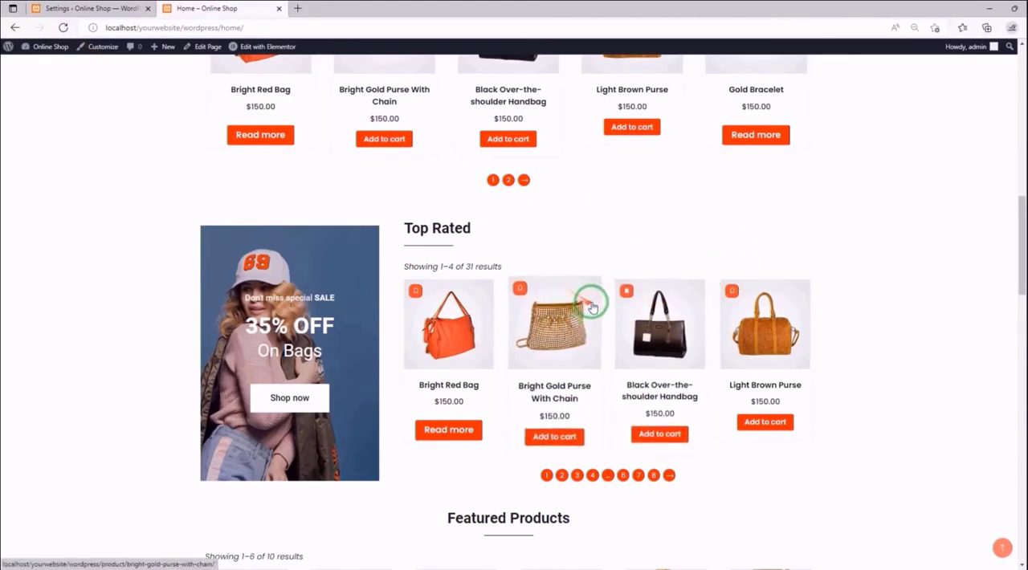
{"action": "scroll", "coordinate": [618, 293], "scroll_direction": "up", "scroll_amount": 10}
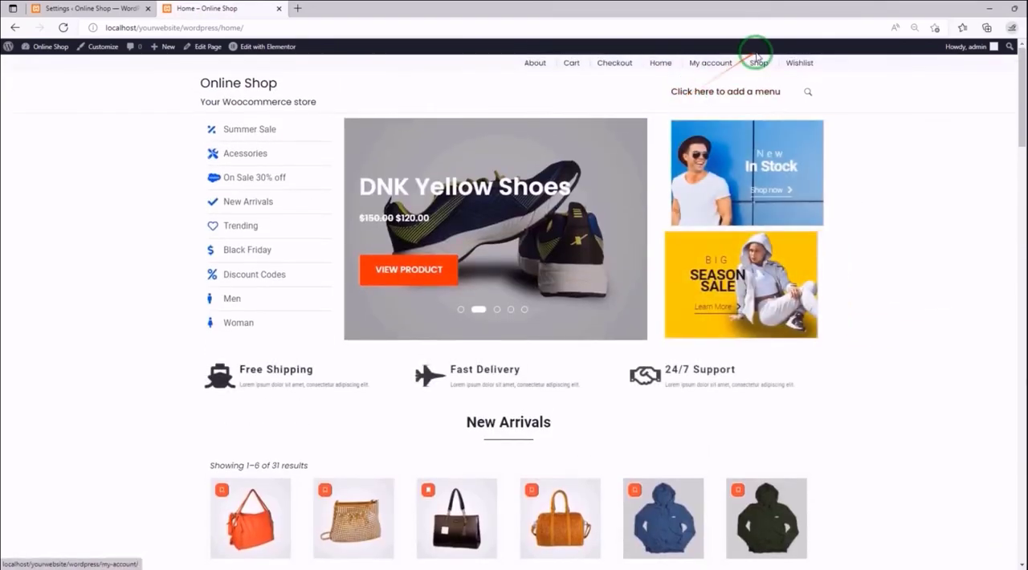
{"action": "left_click", "coordinate": [759, 64]}
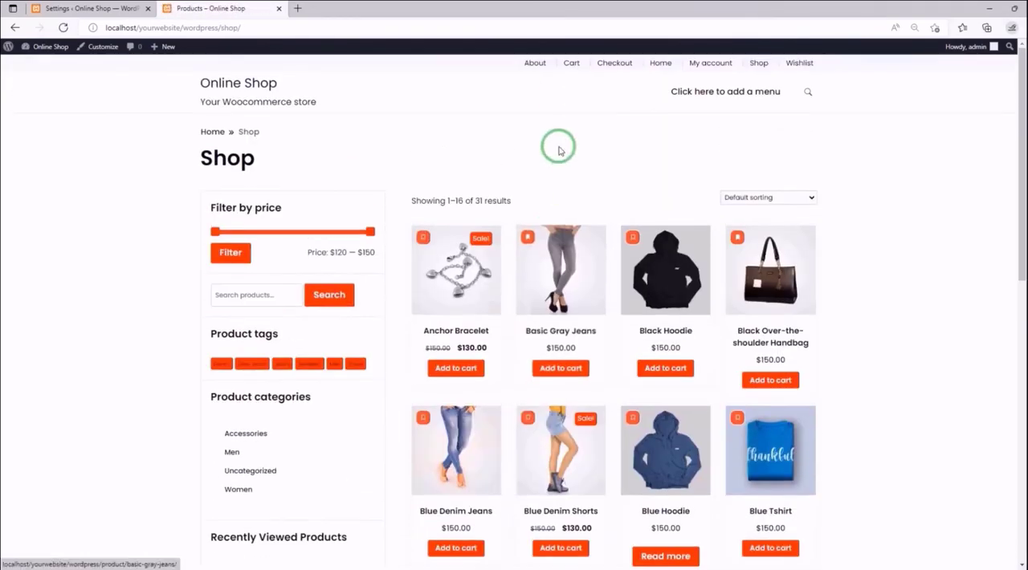
- Examine the rounded wishlist buttons on the Shop page's product images at 175% zoom, and restore the page to 100%
{"action": "key", "text": "ctrl+plus"}
{"action": "key", "text": "ctrl+plus"}
{"action": "key", "text": "ctrl+plus"}
{"action": "key", "text": "ctrl+plus"}
{"action": "key", "text": "ctrl+plus"}
{"action": "scroll", "coordinate": [620, 297], "scroll_direction": "down", "scroll_amount": 1}
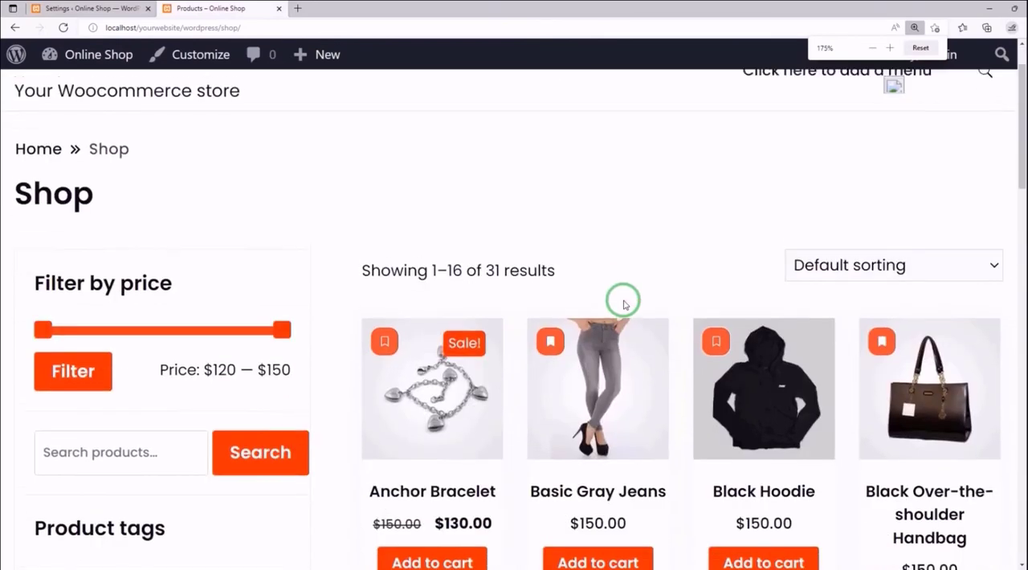
{"action": "scroll", "coordinate": [696, 264], "scroll_direction": "down", "scroll_amount": 1}
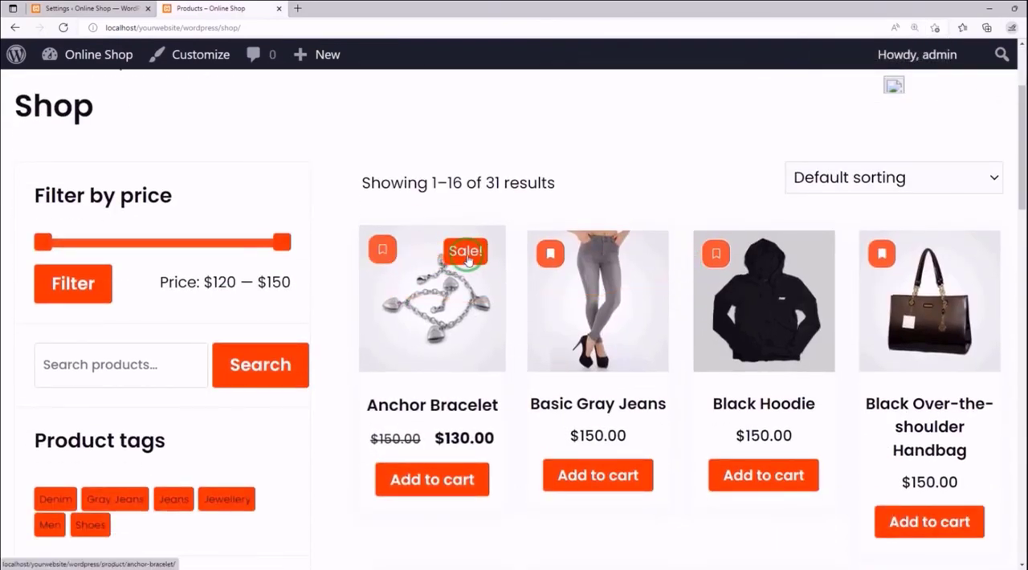
{"action": "scroll", "coordinate": [449, 253], "scroll_direction": "down", "scroll_amount": 2}
{"action": "scroll", "coordinate": [458, 232], "scroll_direction": "up", "scroll_amount": 2}
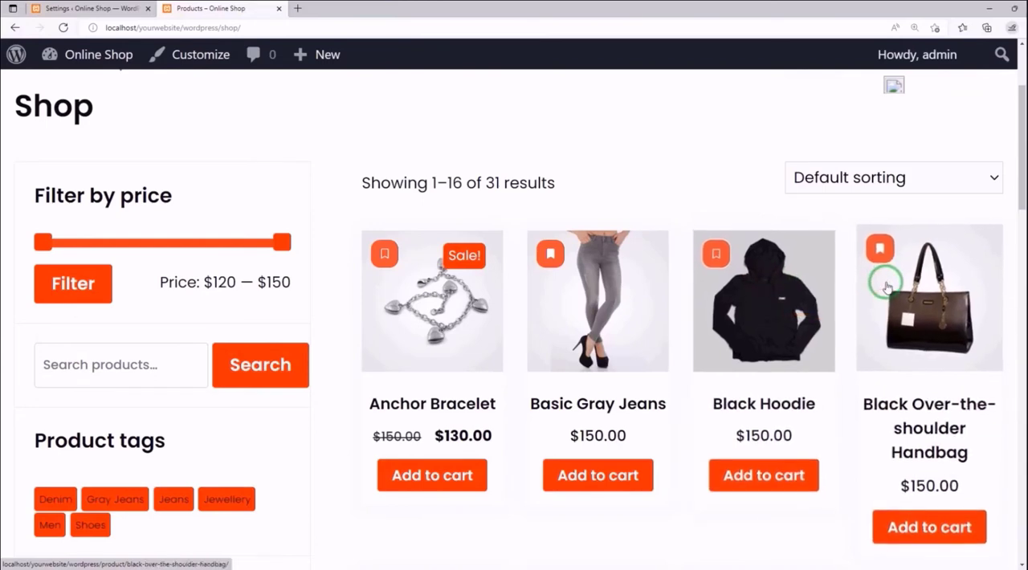
{"action": "left_click", "coordinate": [914, 28]}
{"action": "left_click", "coordinate": [920, 50]}
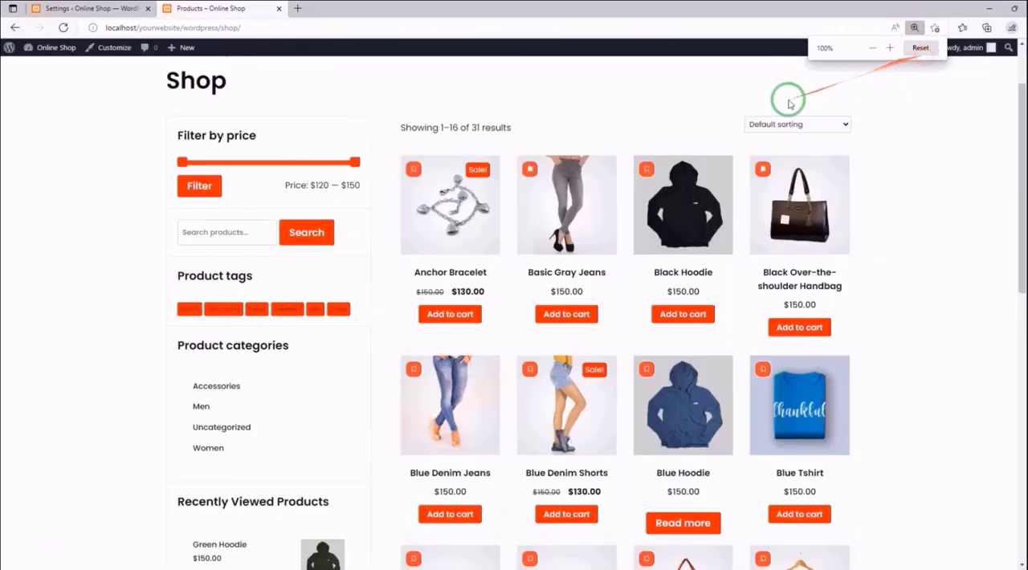
- Set the product lists button's width and height to 20px each in the MC Wishlist settings and save
{"action": "left_click", "coordinate": [135, 10]}
{"action": "scroll", "coordinate": [337, 224], "scroll_direction": "down", "scroll_amount": 10}
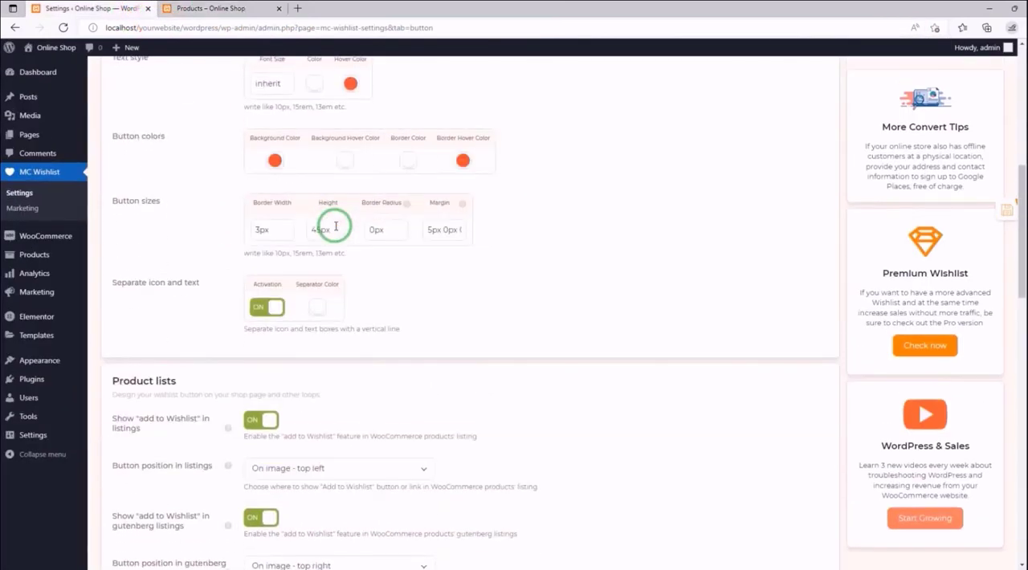
{"action": "scroll", "coordinate": [335, 225], "scroll_direction": "down", "scroll_amount": 2}
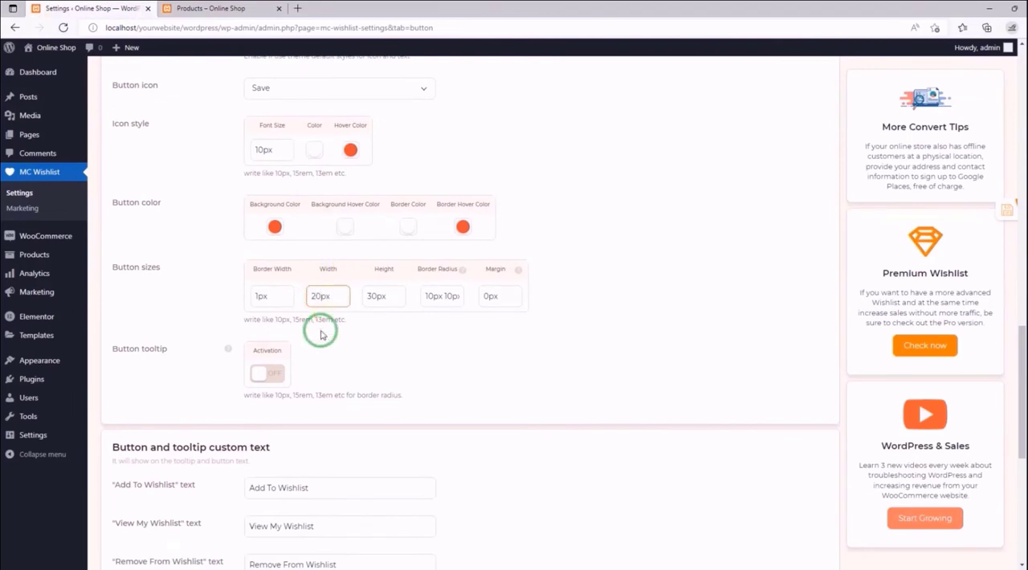
{"action": "double_click", "coordinate": [375, 296]}
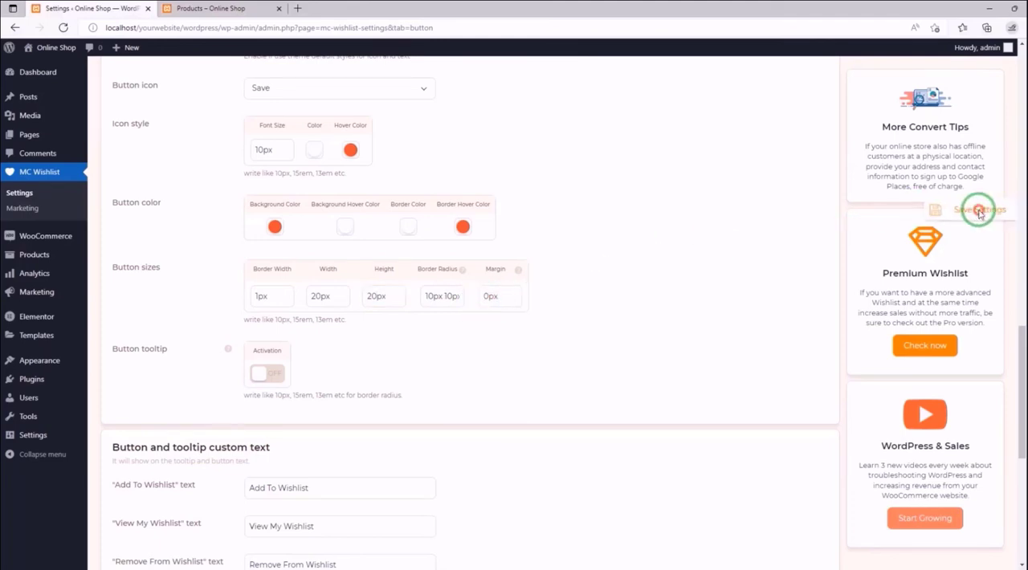
{"action": "left_click", "coordinate": [979, 212]}
- Reload the storefront Shop page and examine the resized wishlist buttons on the product images at 200% zoom
{"action": "left_click", "coordinate": [211, 8]}
{"action": "left_click", "coordinate": [62, 29]}
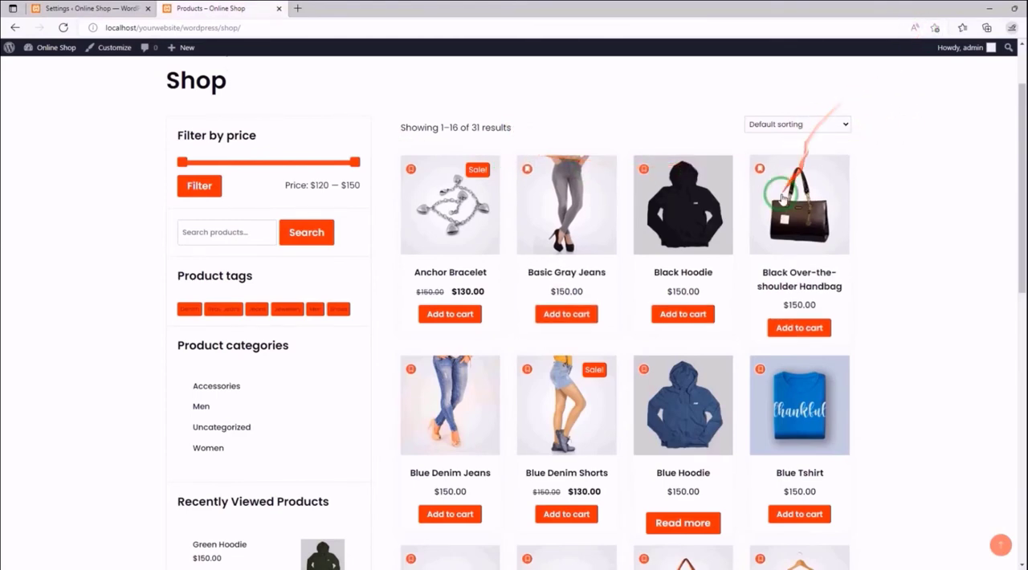
{"action": "key", "text": "ctrl+plus"}
{"action": "key", "text": "ctrl+plus"}
{"action": "key", "text": "ctrl+plus"}
{"action": "key", "text": "ctrl+plus"}
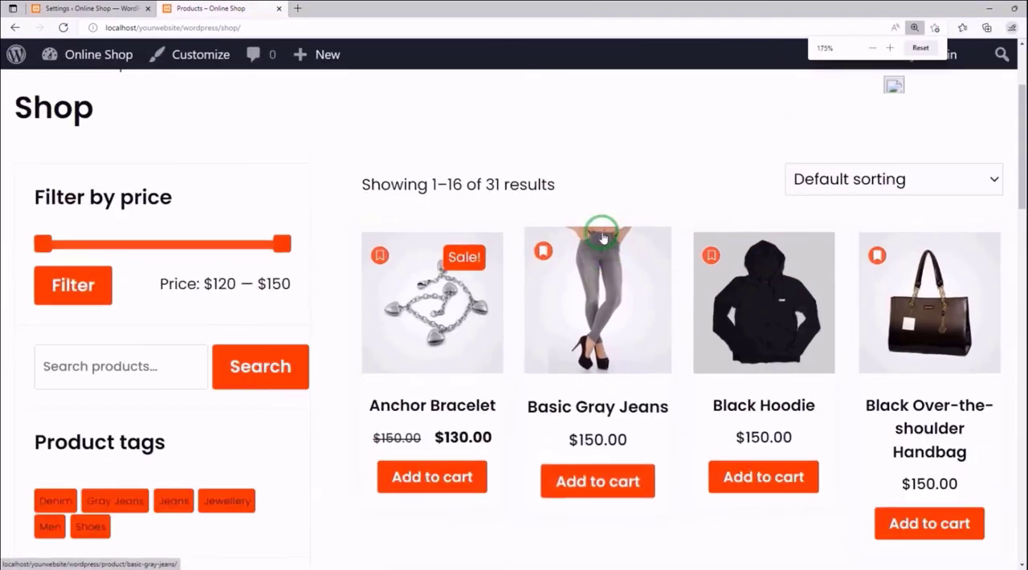
{"action": "scroll", "coordinate": [596, 236], "scroll_direction": "down", "scroll_amount": 1}
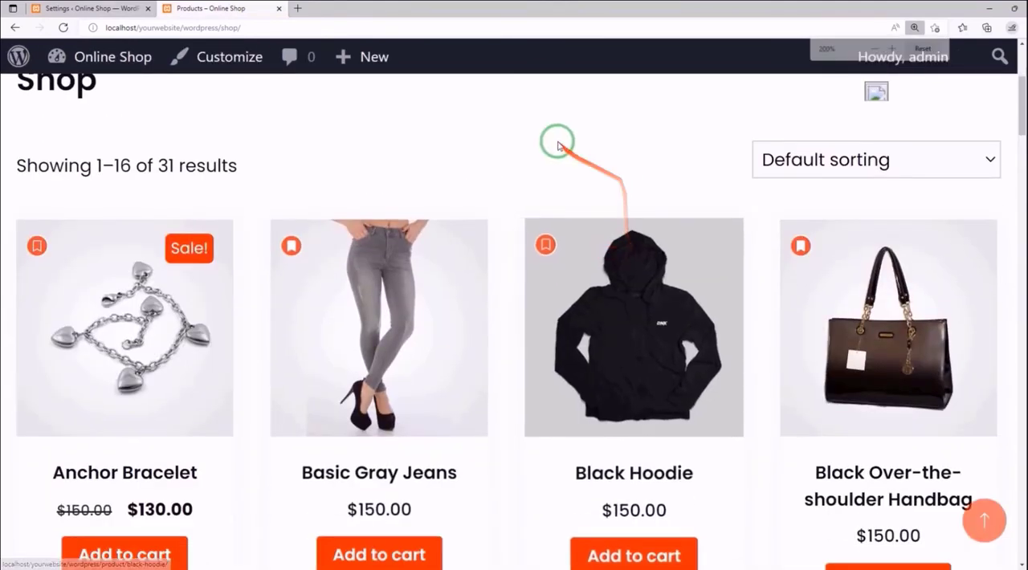
{"action": "scroll", "coordinate": [555, 142], "scroll_direction": "down", "scroll_amount": 1}
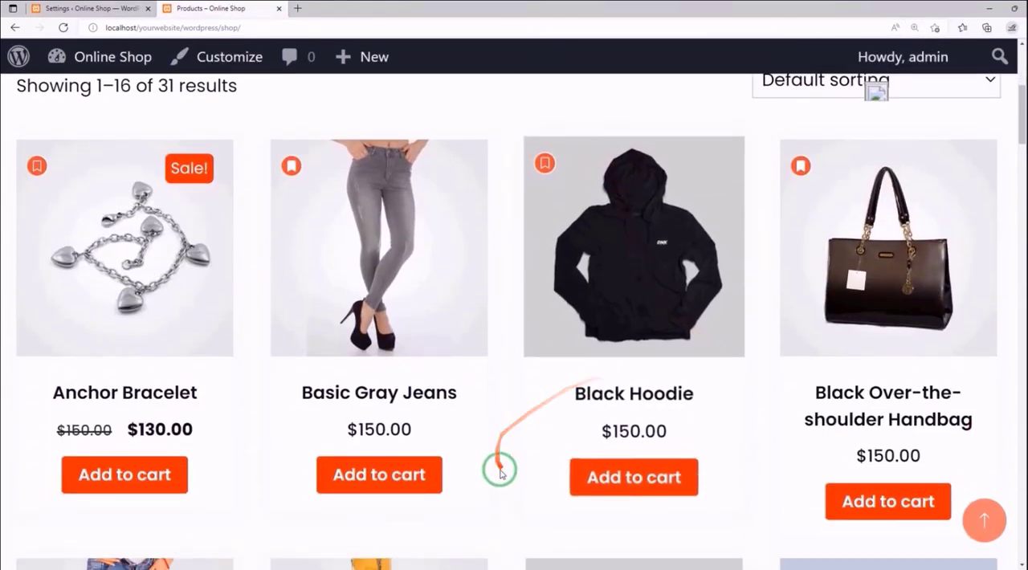
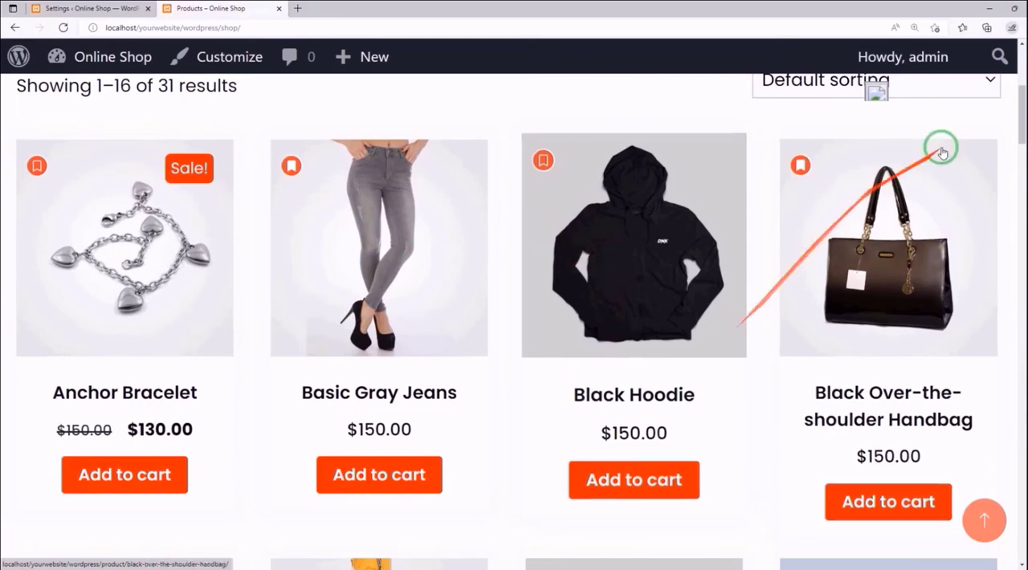
- Set the left margin of the product lists wishlist button to -5px in the MC Wishlist settings and save
{"action": "left_click", "coordinate": [914, 28]}
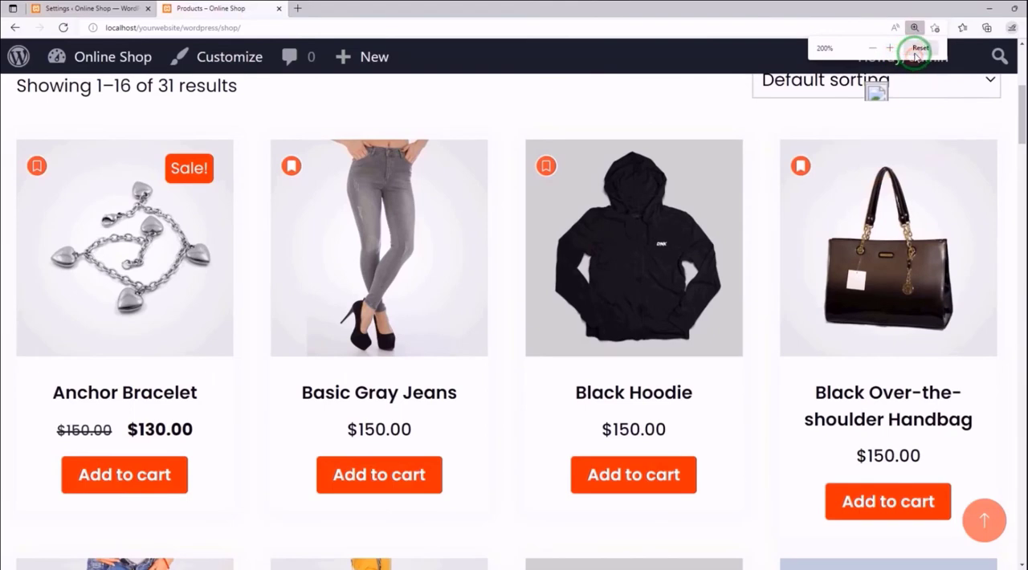
{"action": "left_click", "coordinate": [919, 48]}
{"action": "left_click", "coordinate": [84, 9]}
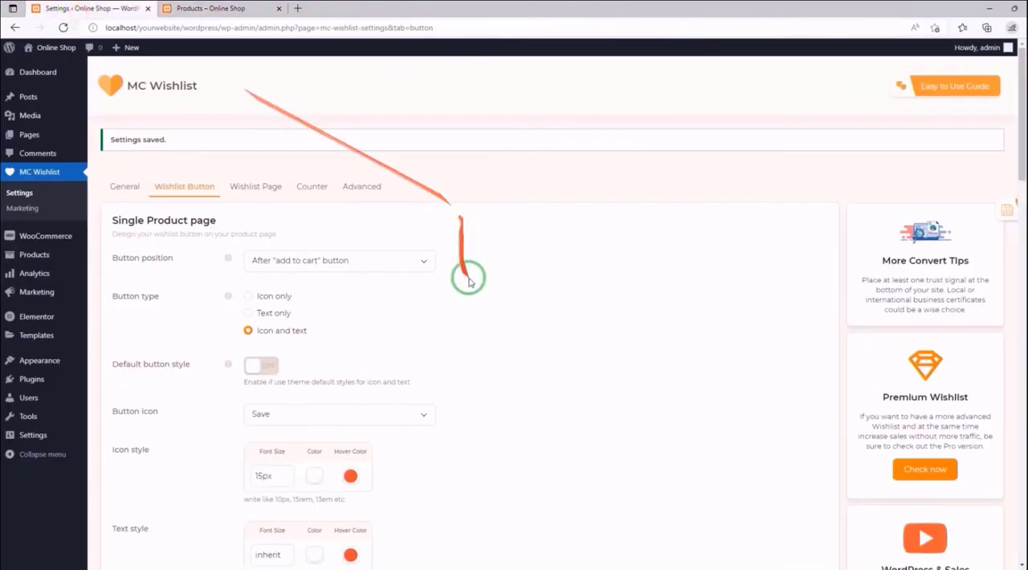
{"action": "scroll", "coordinate": [470, 281], "scroll_direction": "down", "scroll_amount": 10}
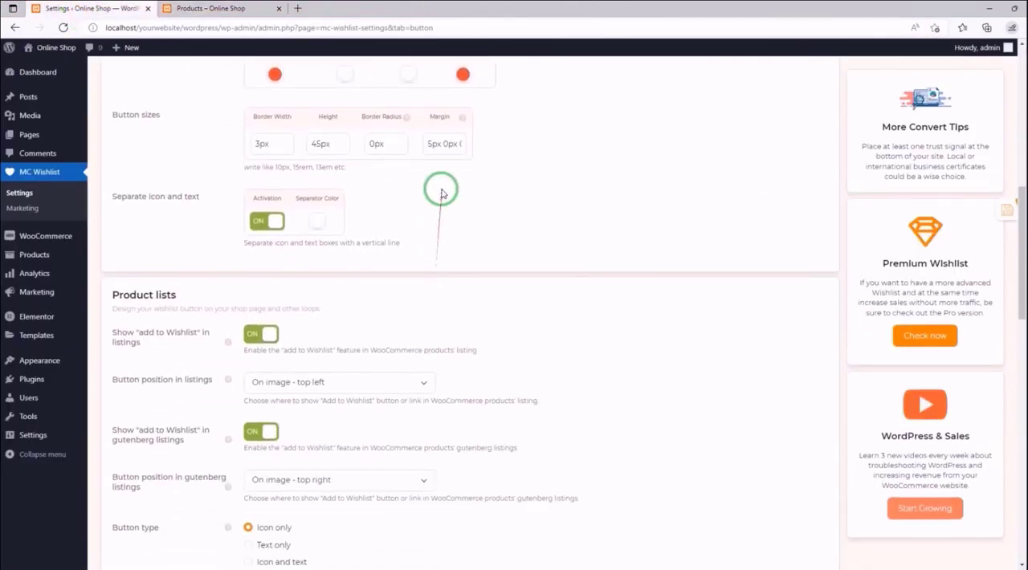
{"action": "scroll", "coordinate": [441, 193], "scroll_direction": "down", "scroll_amount": 5}
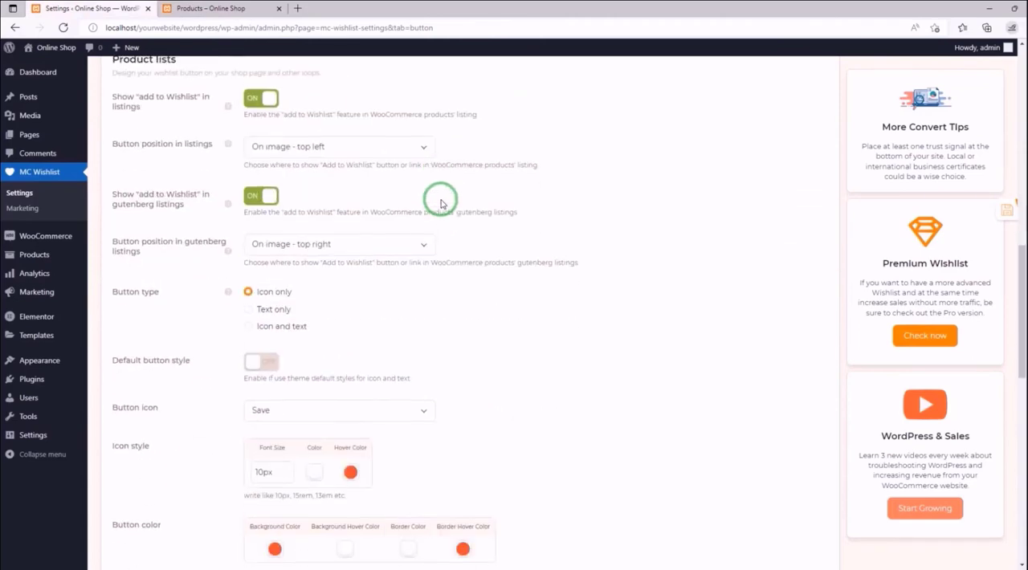
{"action": "scroll", "coordinate": [428, 218], "scroll_direction": "down", "scroll_amount": 2}
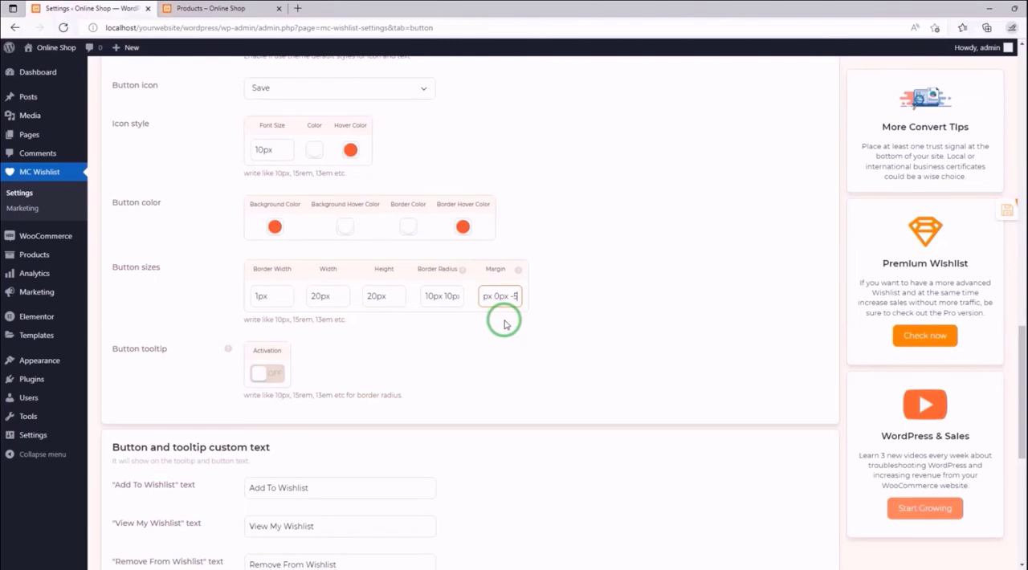
{"action": "left_click", "coordinate": [982, 209]}
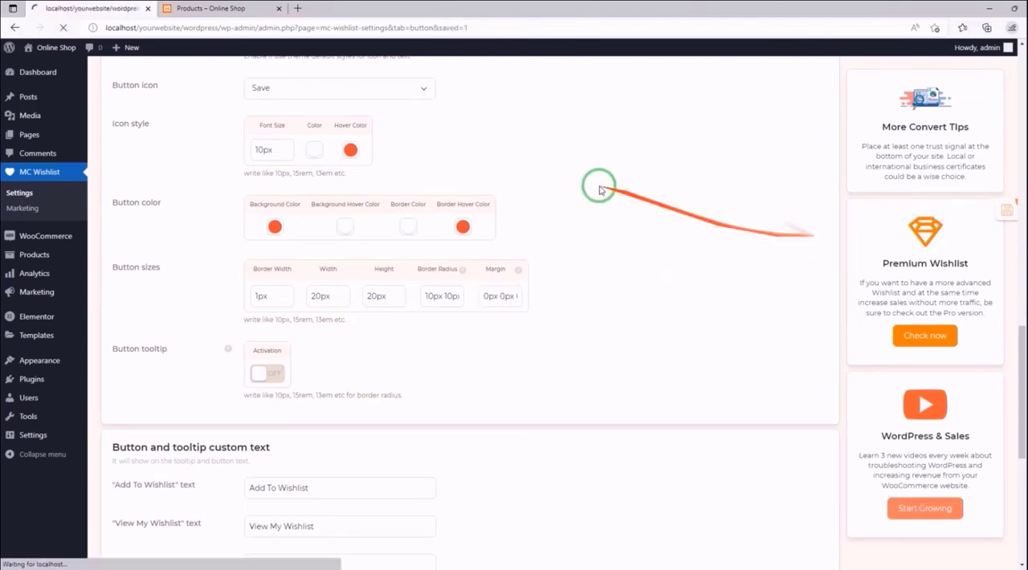
- Reload the storefront Shop page and examine the position of the wishlist buttons on the product images at 200% zoom
{"action": "left_click", "coordinate": [233, 9]}
{"action": "left_click", "coordinate": [64, 27]}
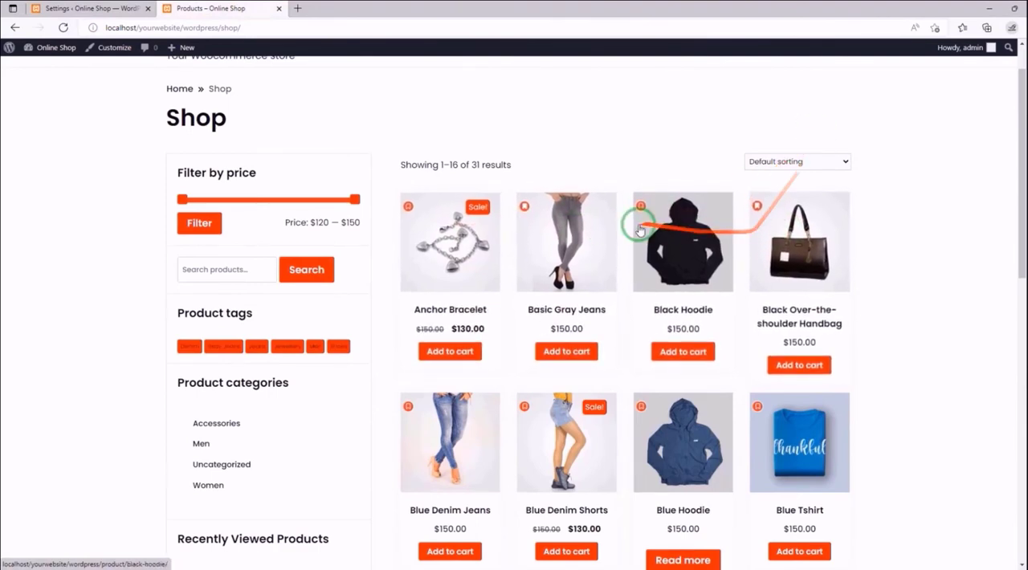
{"action": "key", "text": "ctrl+plus"}
{"action": "key", "text": "ctrl+plus"}
{"action": "key", "text": "ctrl+plus"}
{"action": "key", "text": "ctrl+plus"}
{"action": "key", "text": "ctrl+plus"}
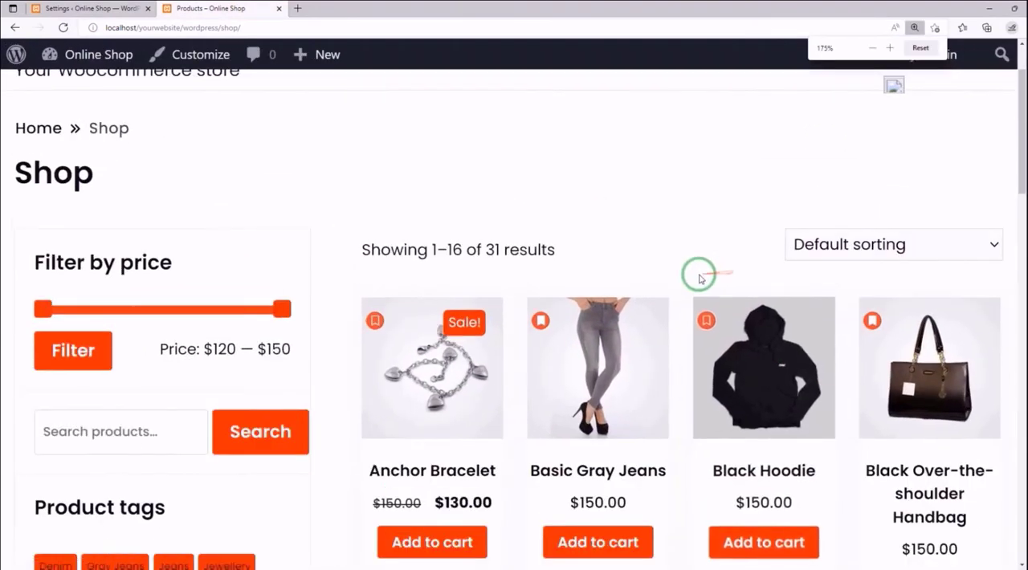
{"action": "scroll", "coordinate": [637, 256], "scroll_direction": "down", "scroll_amount": 2}
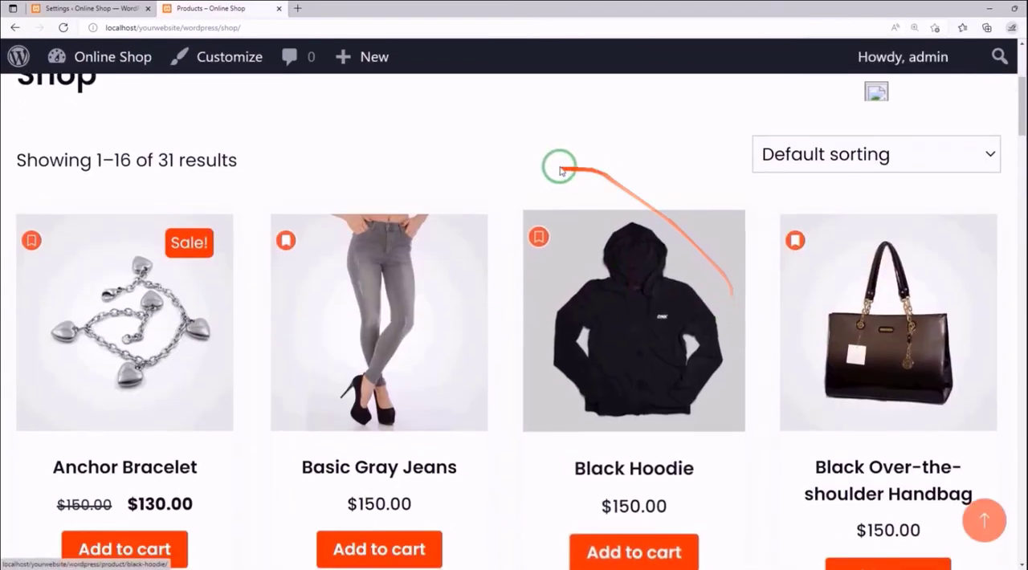
{"action": "scroll", "coordinate": [557, 169], "scroll_direction": "down", "scroll_amount": 4}
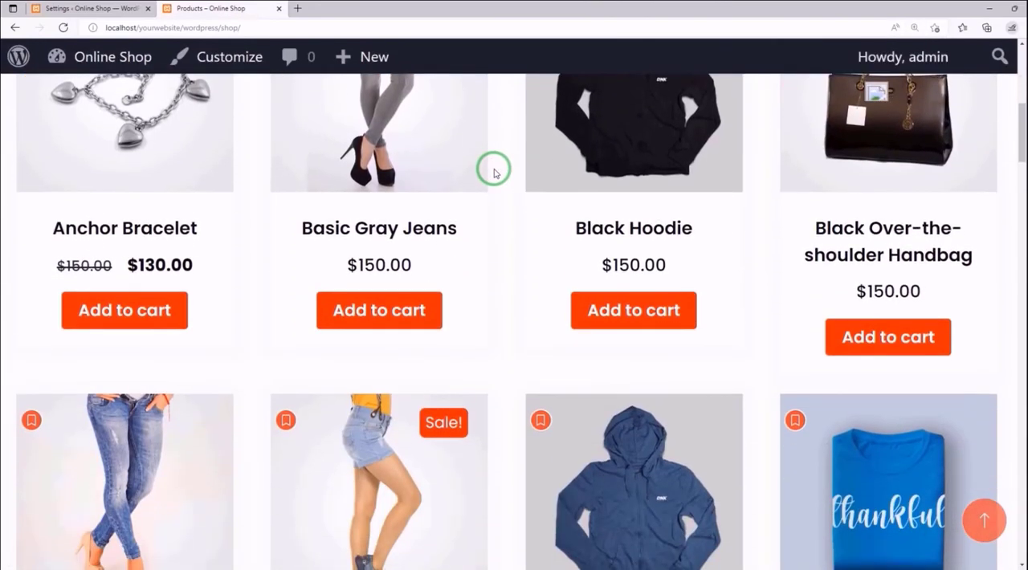
{"action": "scroll", "coordinate": [500, 183], "scroll_direction": "down", "scroll_amount": 2}
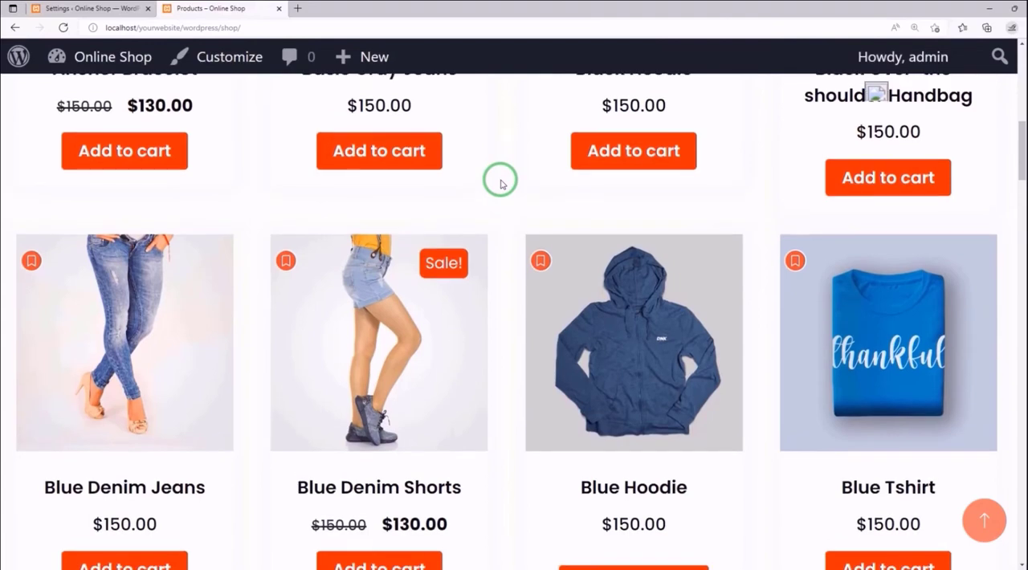
{"action": "scroll", "coordinate": [500, 184], "scroll_direction": "down", "scroll_amount": 3}
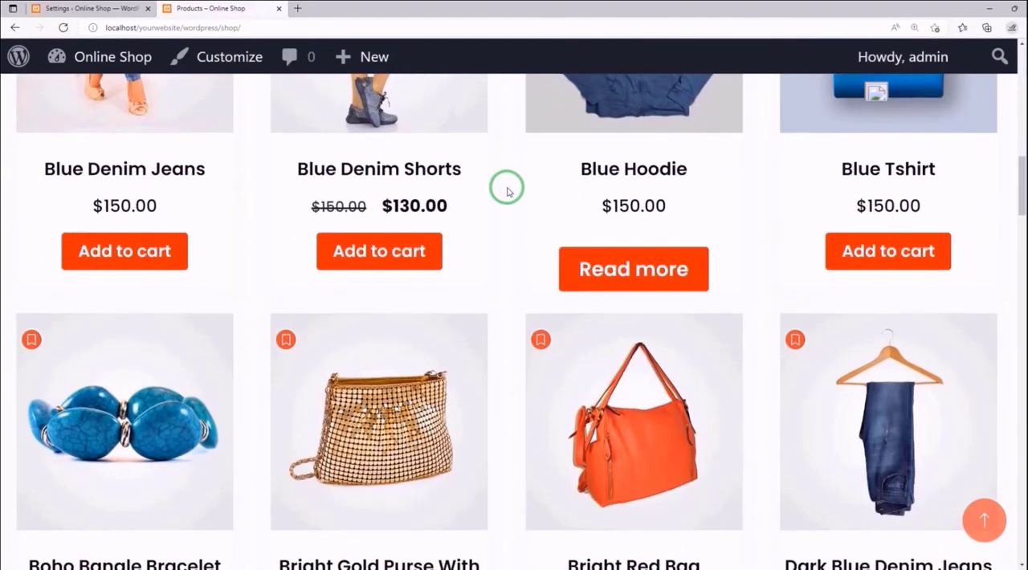
{"action": "scroll", "coordinate": [568, 284], "scroll_direction": "down", "scroll_amount": 6}
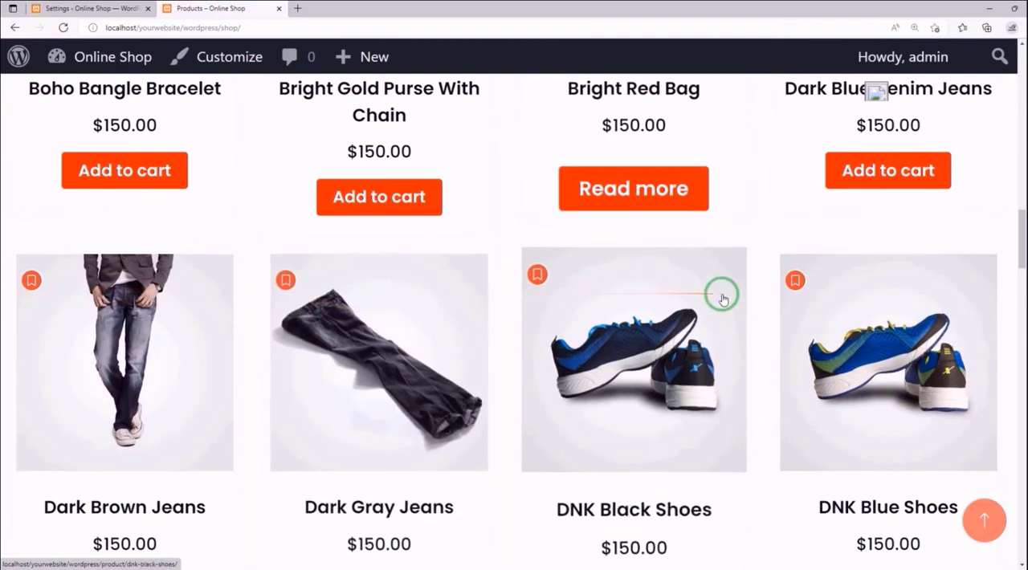
- Turn on the product lists button tooltip in the MC Wishlist settings and set its direction to Left
{"action": "left_click", "coordinate": [120, 8]}
{"action": "left_click", "coordinate": [915, 28]}
{"action": "left_click", "coordinate": [920, 49]}
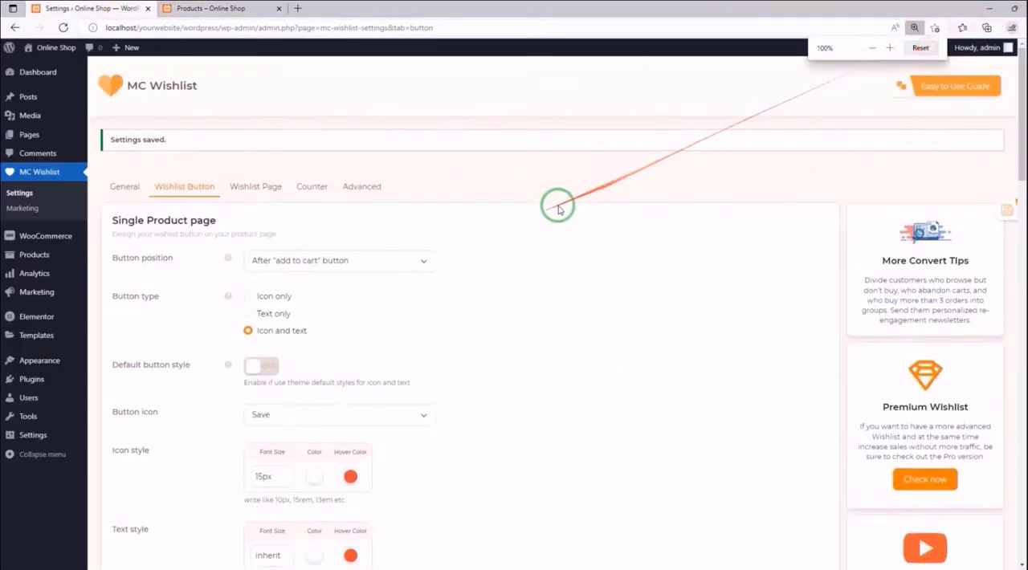
{"action": "scroll", "coordinate": [308, 213], "scroll_direction": "down", "scroll_amount": 5}
{"action": "scroll", "coordinate": [308, 214], "scroll_direction": "down", "scroll_amount": 12}
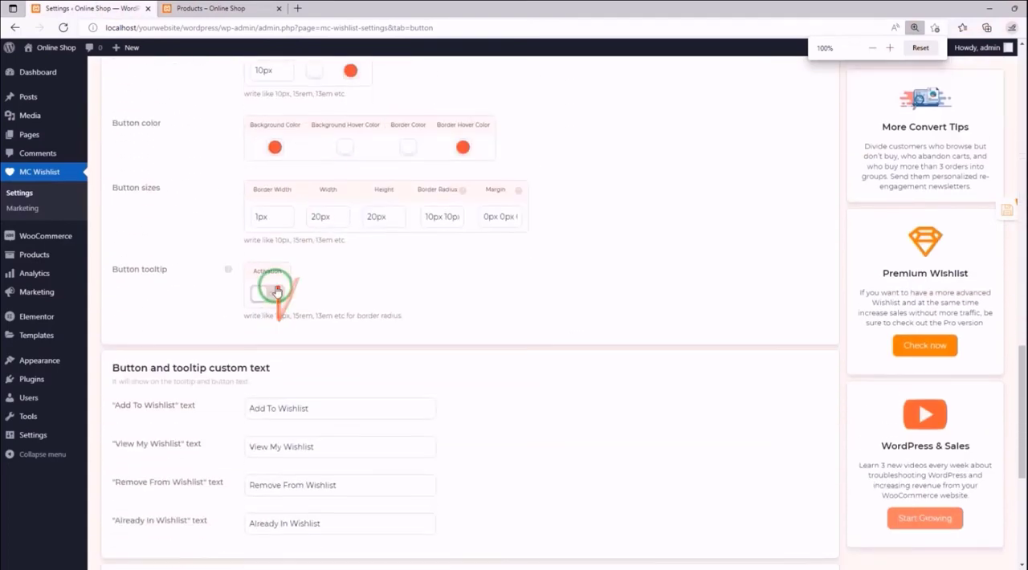
{"action": "left_click", "coordinate": [271, 287]}
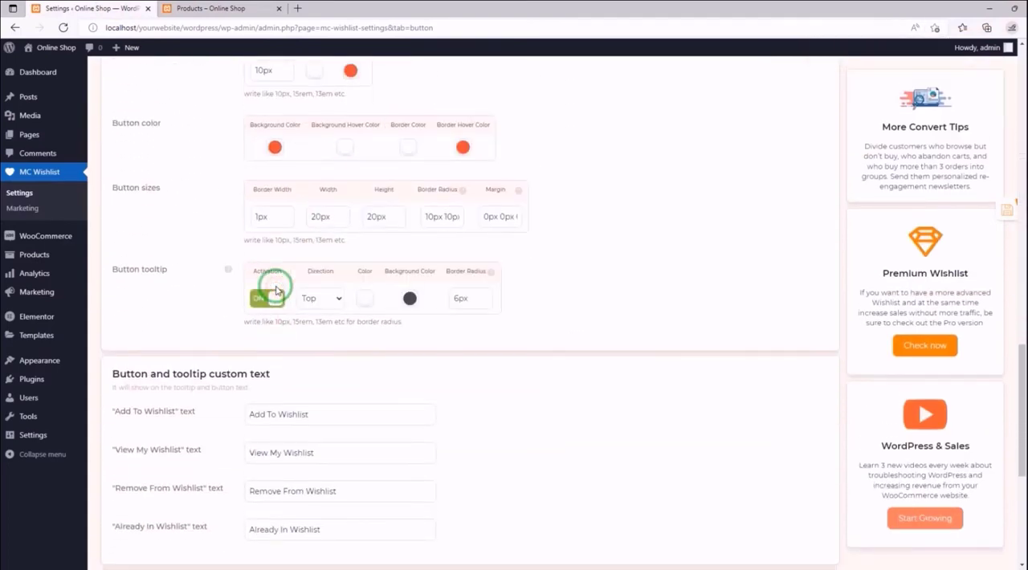
{"action": "left_click", "coordinate": [338, 302]}
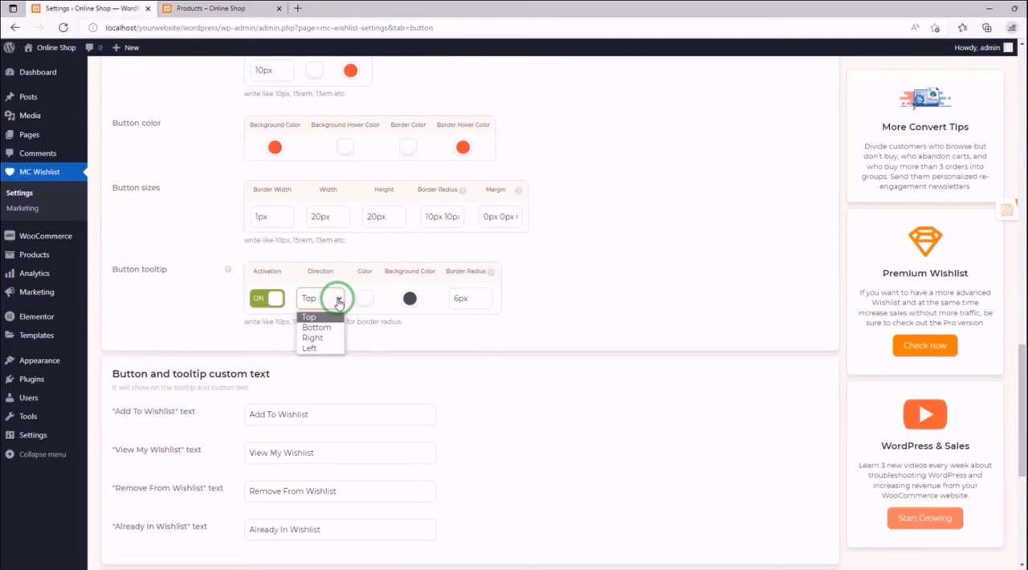
{"action": "left_click", "coordinate": [327, 350]}
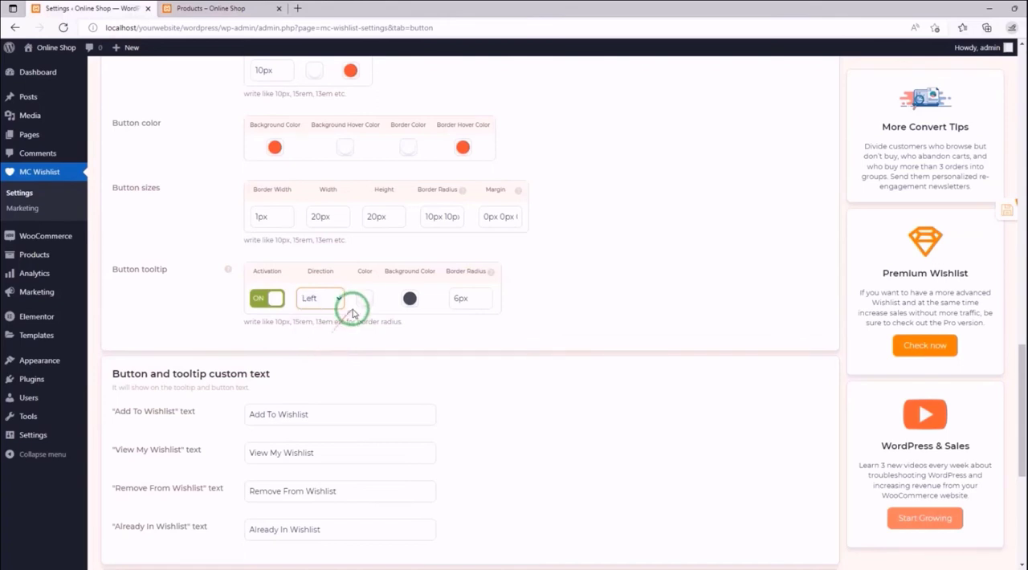
- Set the tooltip's background color to the red preset, rgb(221, 51, 51), and its border radius to 3px, and save
{"action": "left_click", "coordinate": [364, 302]}
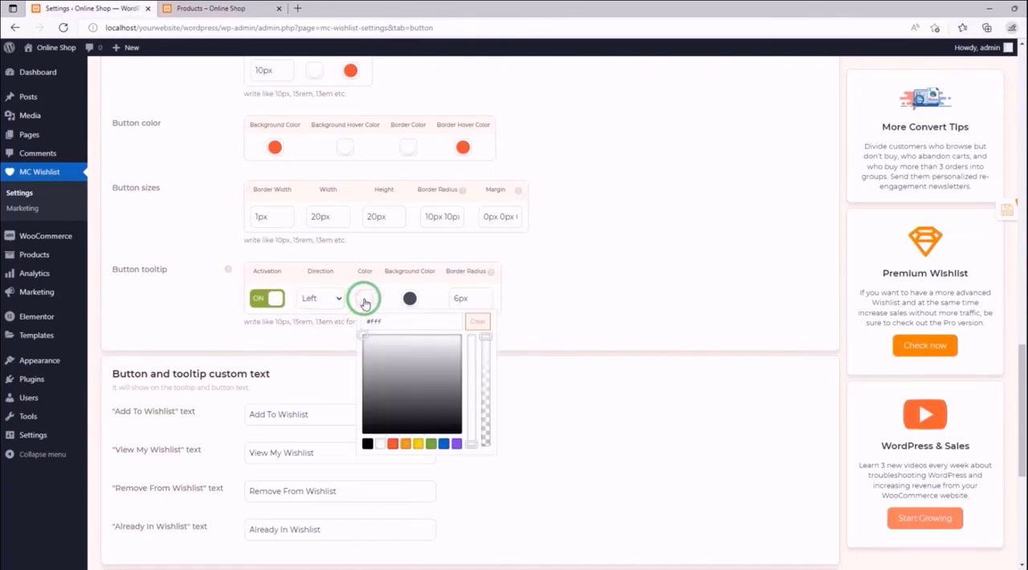
{"action": "left_click", "coordinate": [409, 298]}
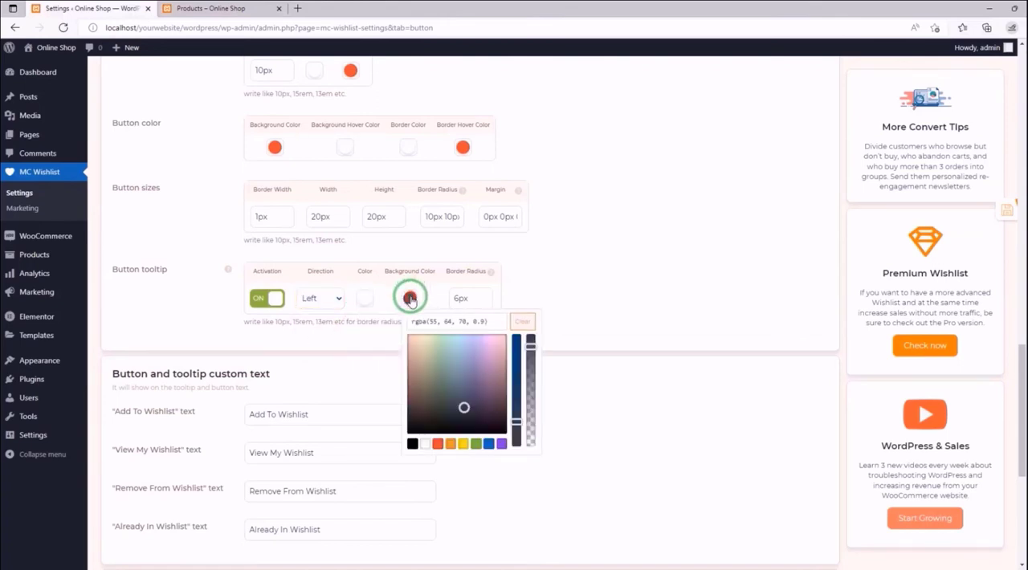
{"action": "left_click", "coordinate": [438, 444]}
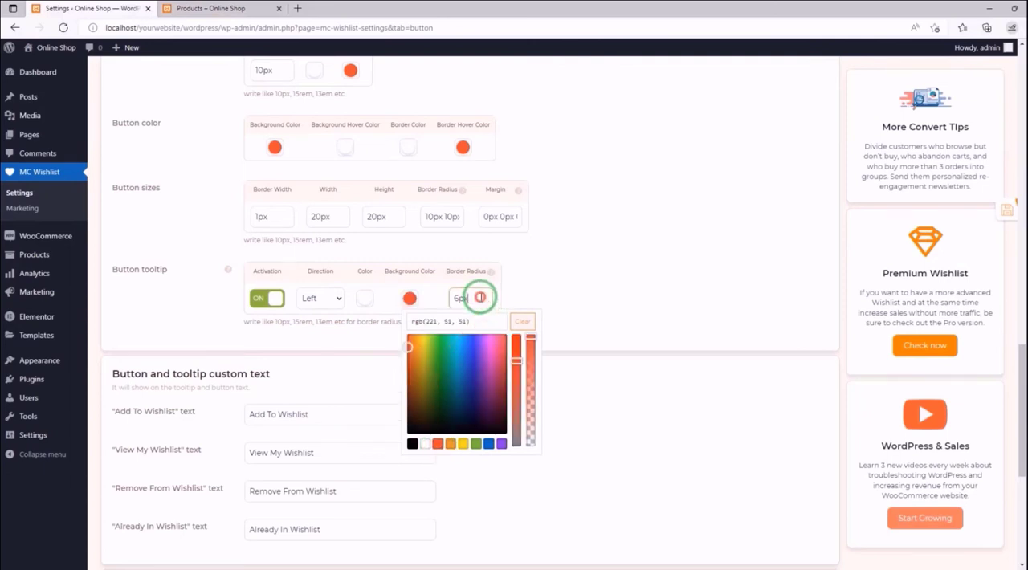
{"action": "left_click", "coordinate": [450, 299]}
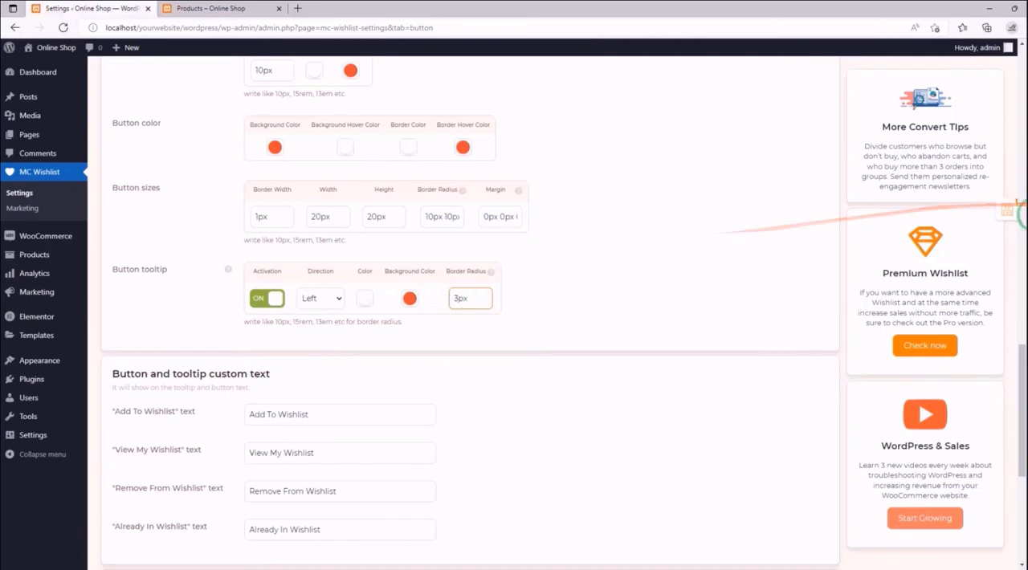
{"action": "key", "text": "Return"}
- Reload the storefront Shop page and check the tooltip of the wishlist buttons on the product images
{"action": "left_click", "coordinate": [233, 16]}
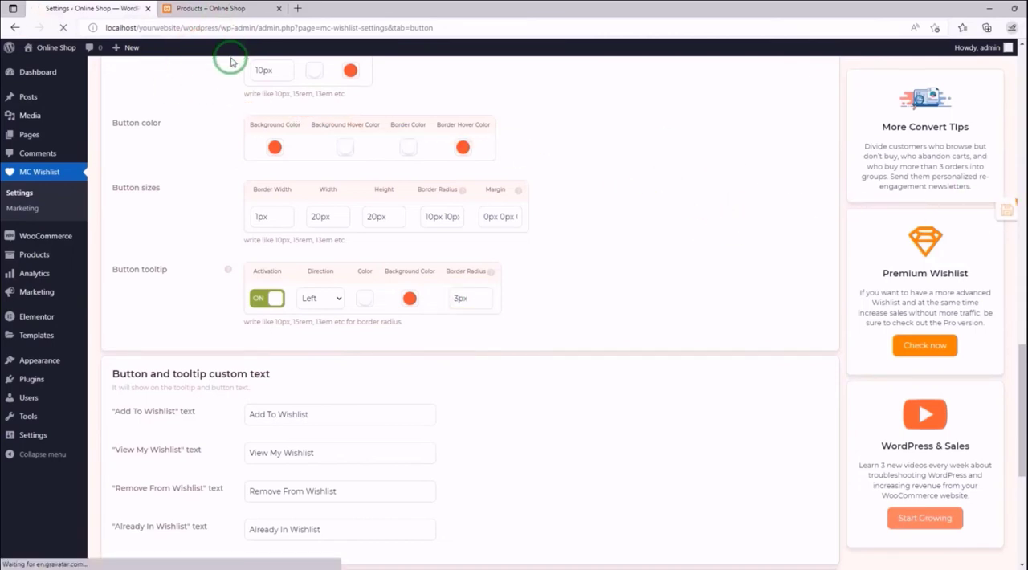
{"action": "left_click", "coordinate": [166, 14]}
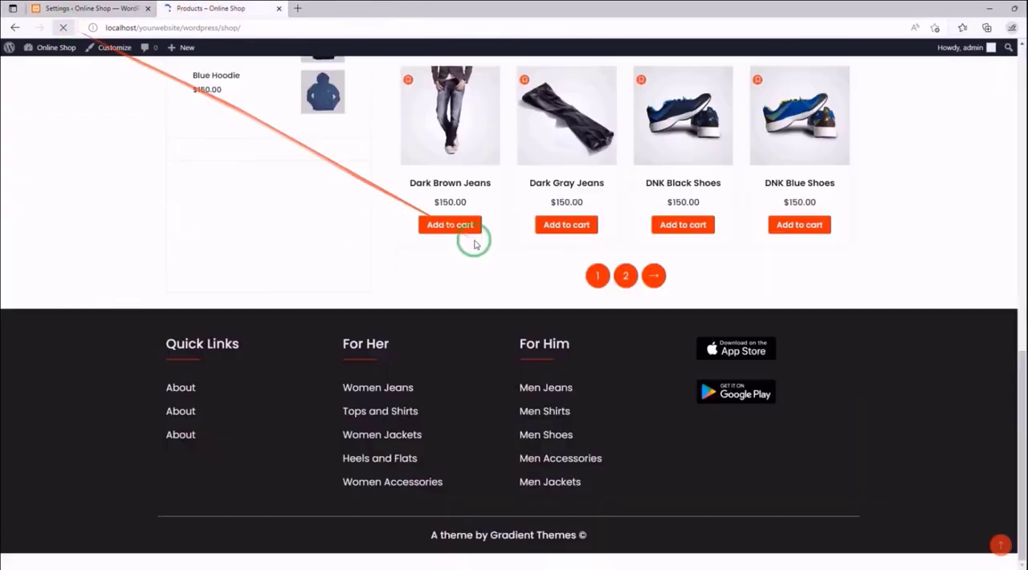
{"action": "scroll", "coordinate": [541, 219], "scroll_direction": "up", "scroll_amount": 10}
{"action": "scroll", "coordinate": [543, 222], "scroll_direction": "up", "scroll_amount": 1}
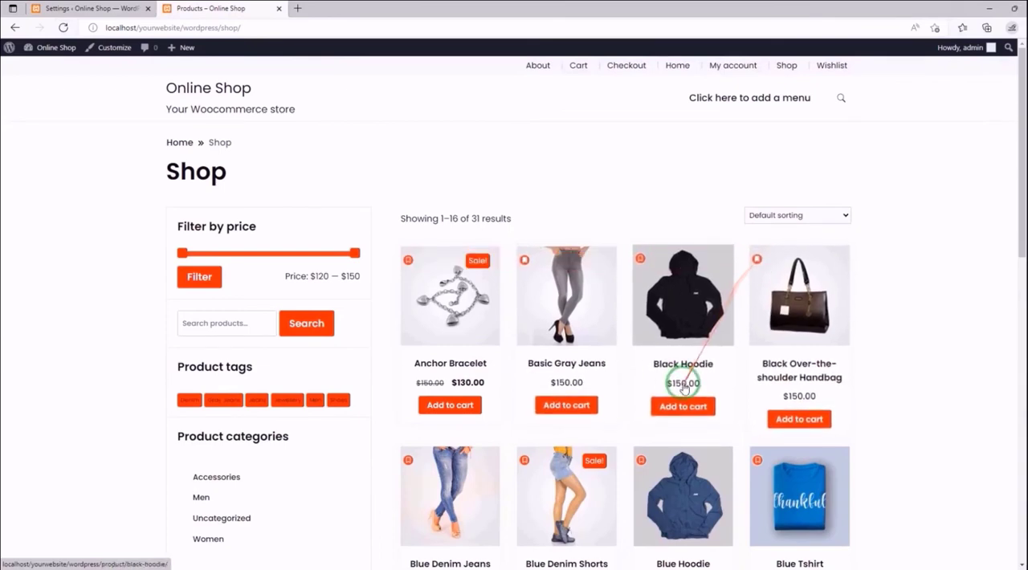
{"action": "scroll", "coordinate": [636, 349], "scroll_direction": "down", "scroll_amount": 1}
{"action": "scroll", "coordinate": [636, 350], "scroll_direction": "down", "scroll_amount": 1}
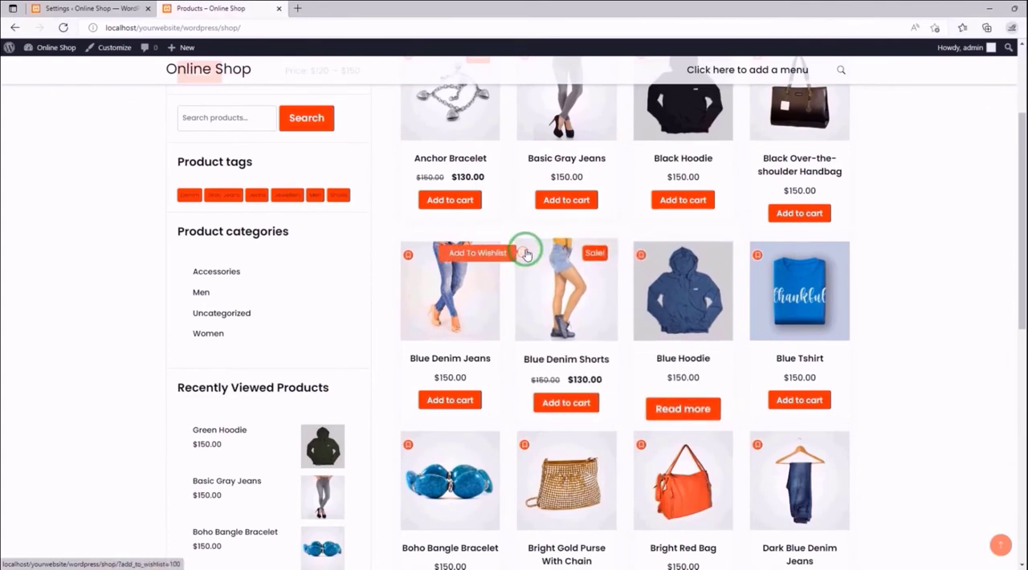
{"action": "scroll", "coordinate": [525, 254], "scroll_direction": "down", "scroll_amount": 1}
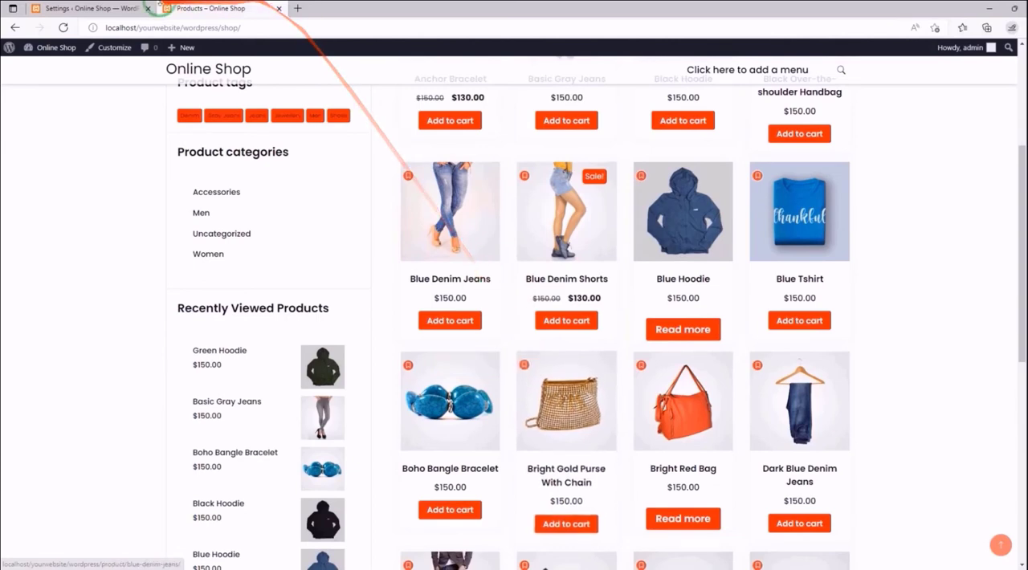
- Set the "Add To Wishlist" text in the MC Wishlist button and tooltip custom text to "I like this item!"
{"action": "left_click", "coordinate": [113, 8]}
{"action": "scroll", "coordinate": [422, 193], "scroll_direction": "down", "scroll_amount": 10}
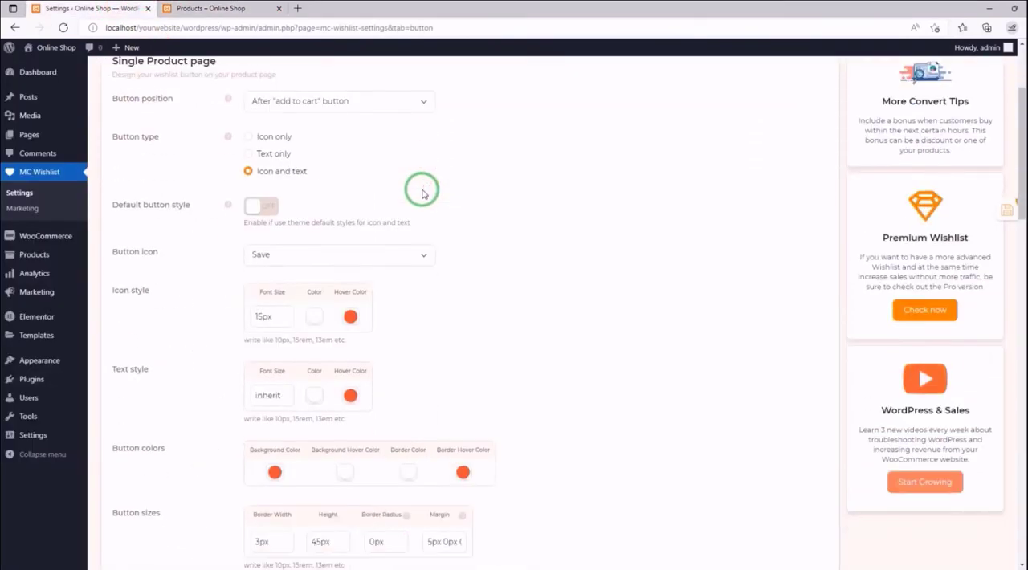
{"action": "scroll", "coordinate": [422, 193], "scroll_direction": "down", "scroll_amount": 10}
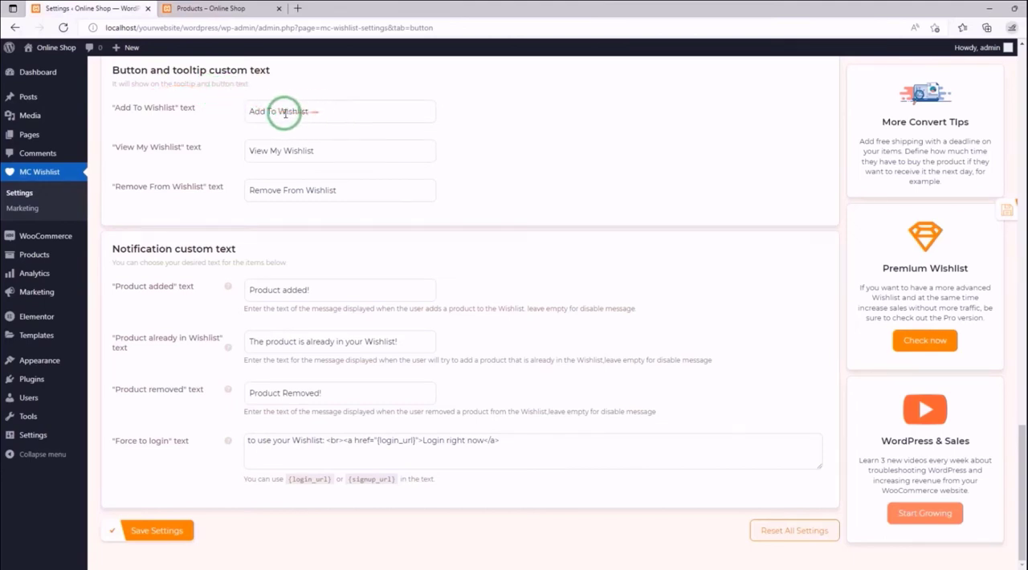
{"action": "left_click_drag", "start_coordinate": [328, 107], "coordinate": [255, 113]}
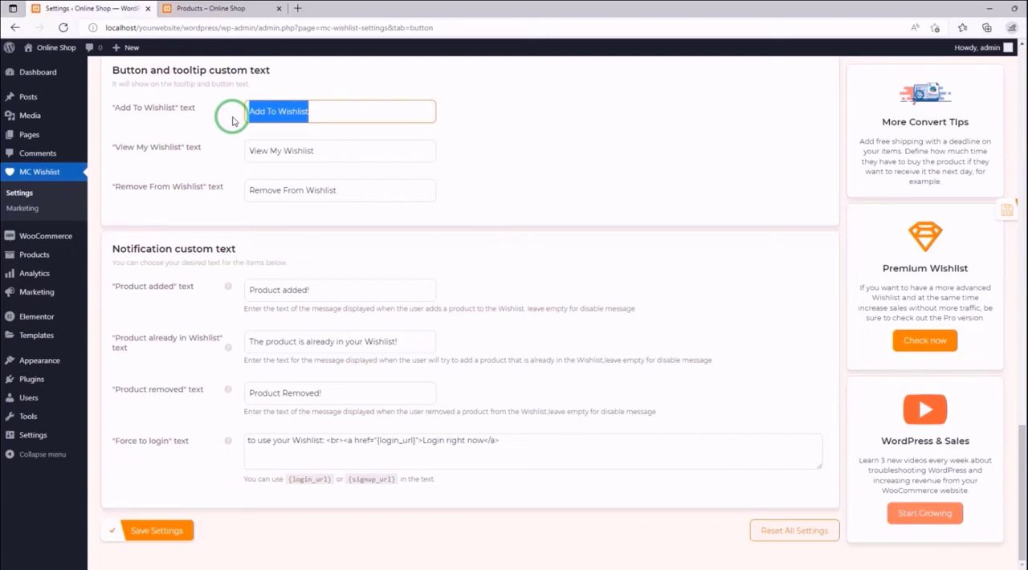
{"action": "key", "text": "BackSpace"}
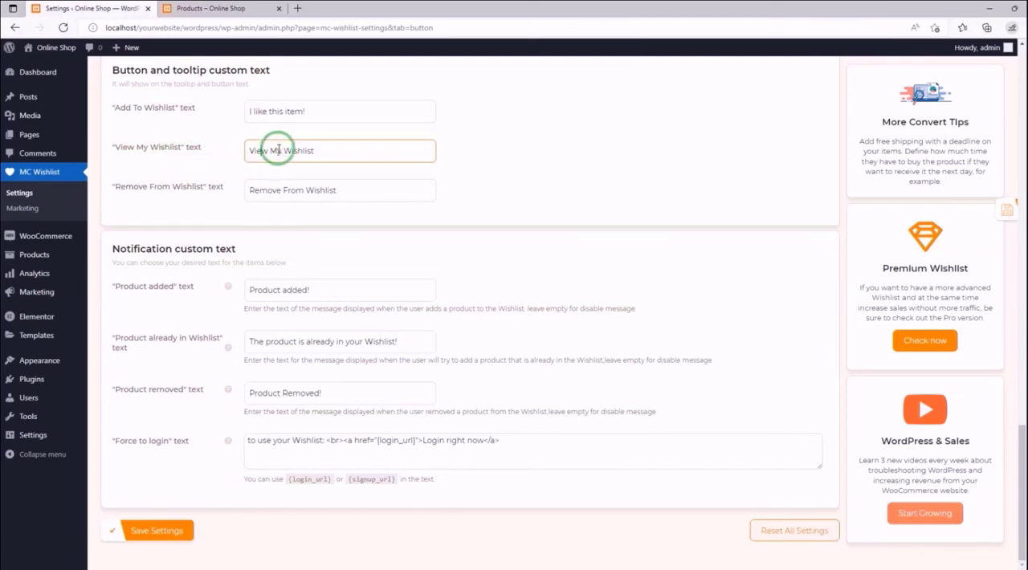
- Change the "View My Wishlist" text to "Show My Wishlist" and the "Remove From Wishlist" text to "I dont like this!", and save
{"action": "left_click_drag", "start_coordinate": [267, 151], "coordinate": [249, 151]}
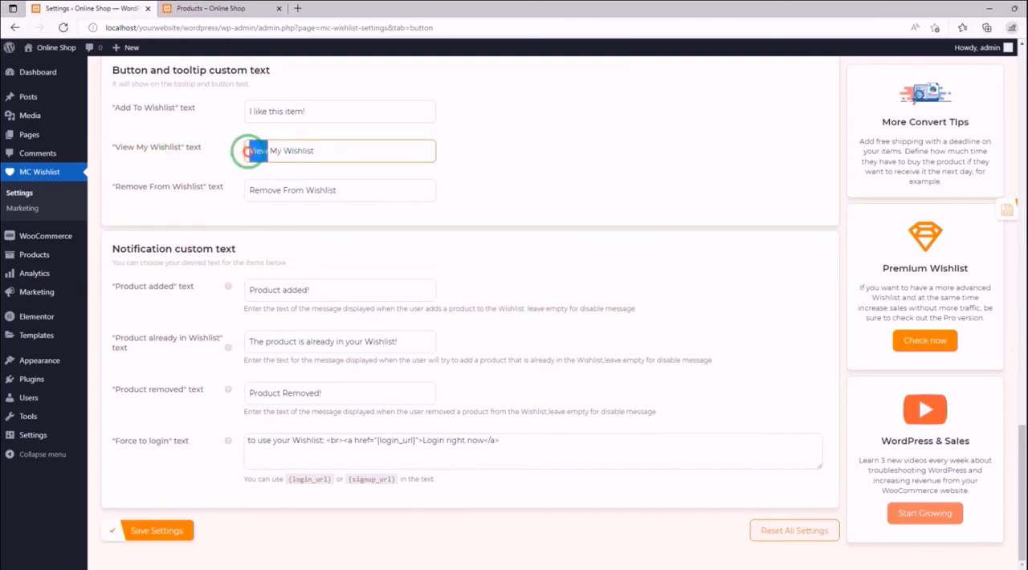
{"action": "key", "text": "BackSpace"}
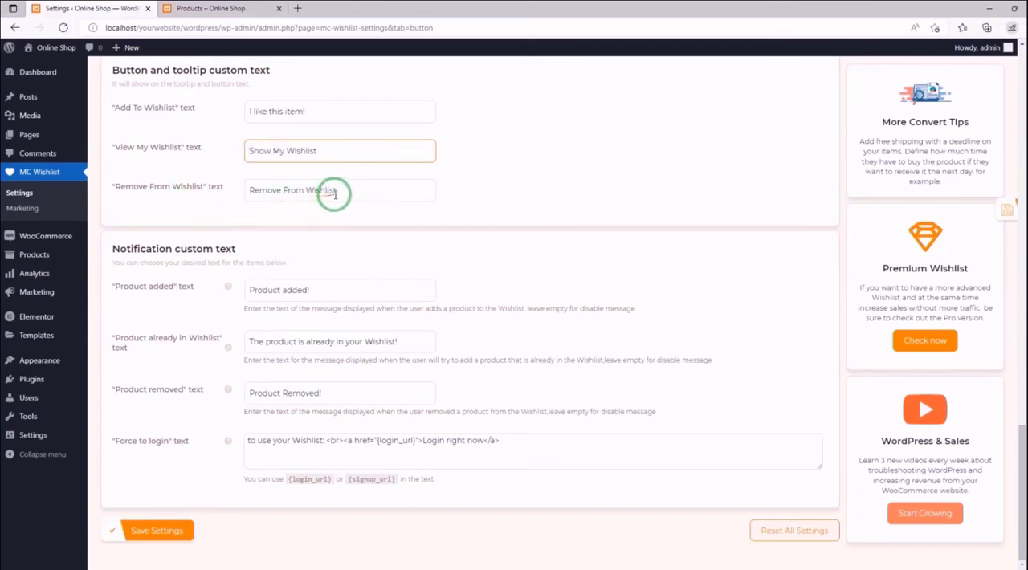
{"action": "left_click_drag", "start_coordinate": [338, 193], "coordinate": [248, 190]}
{"action": "key", "text": "BackSpace"}
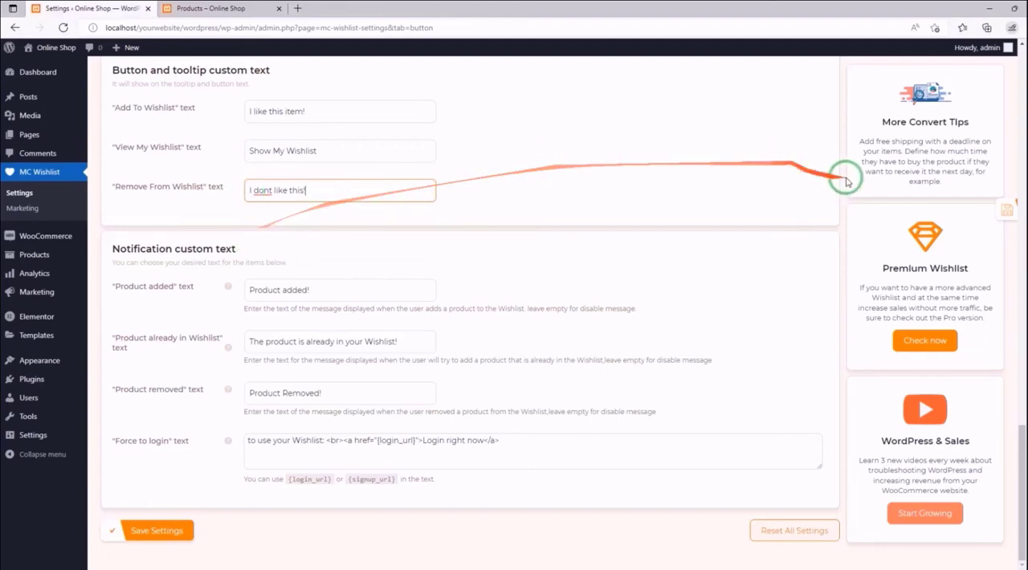
{"action": "left_click", "coordinate": [979, 212]}
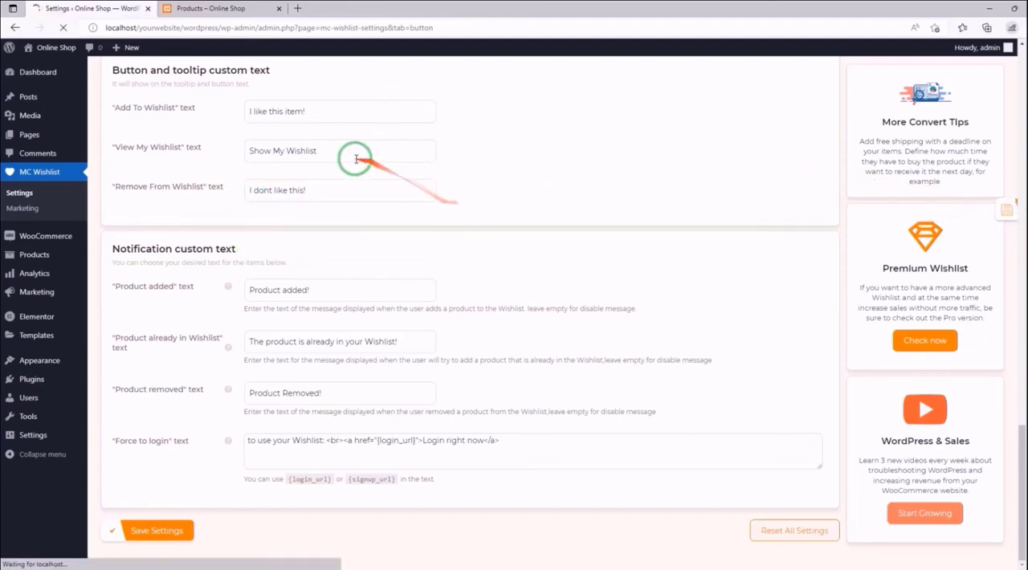
- Reload the storefront Shop page and add the Black Hoodie to the wishlist to test the custom button texts
{"action": "left_click", "coordinate": [231, 11]}
{"action": "left_click", "coordinate": [64, 27]}
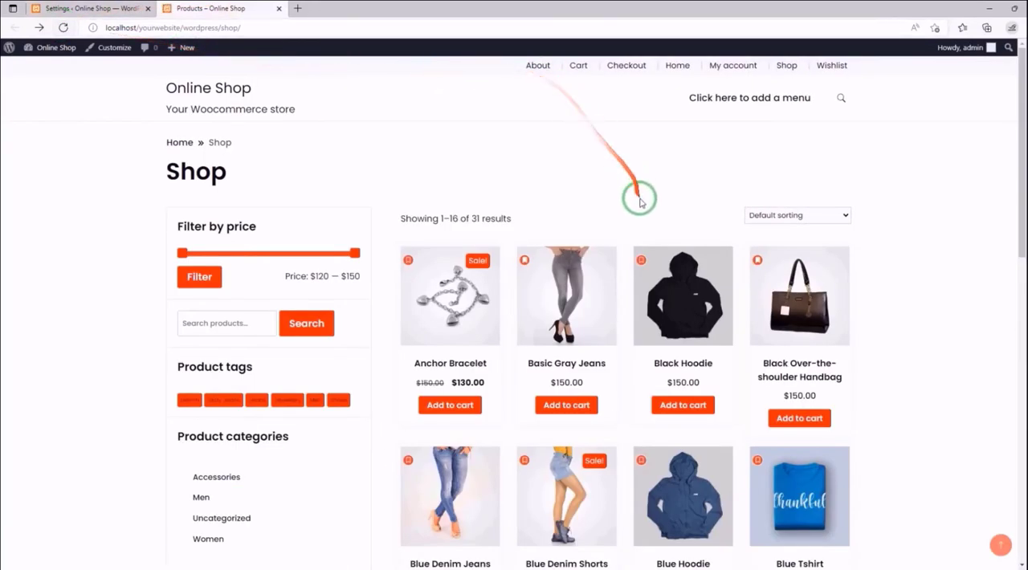
{"action": "left_click", "coordinate": [639, 260]}
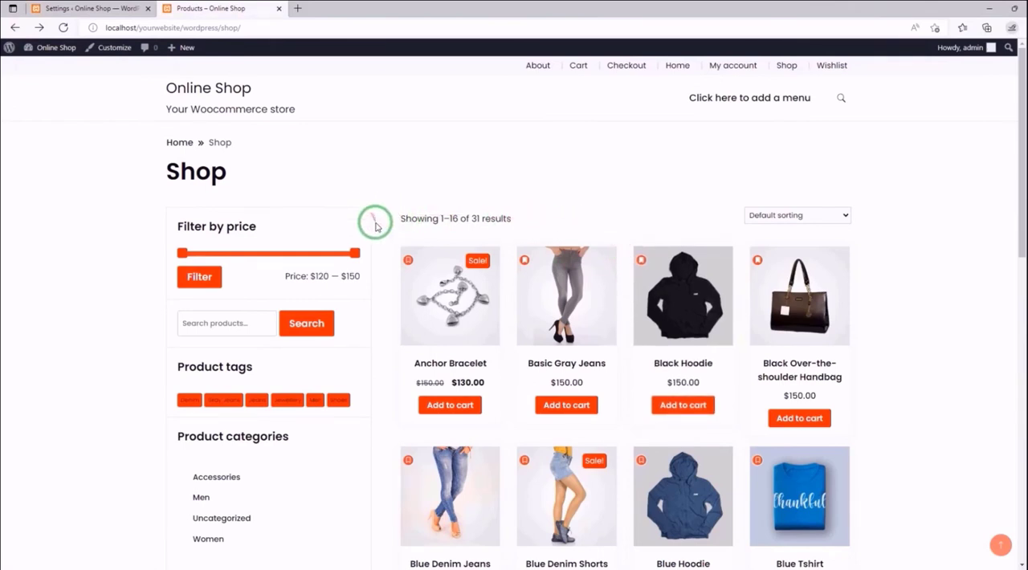
- Return to the MC Wishlist button settings and set the "Product added" notification text to "The item added to your list!"
{"action": "left_click", "coordinate": [68, 7]}
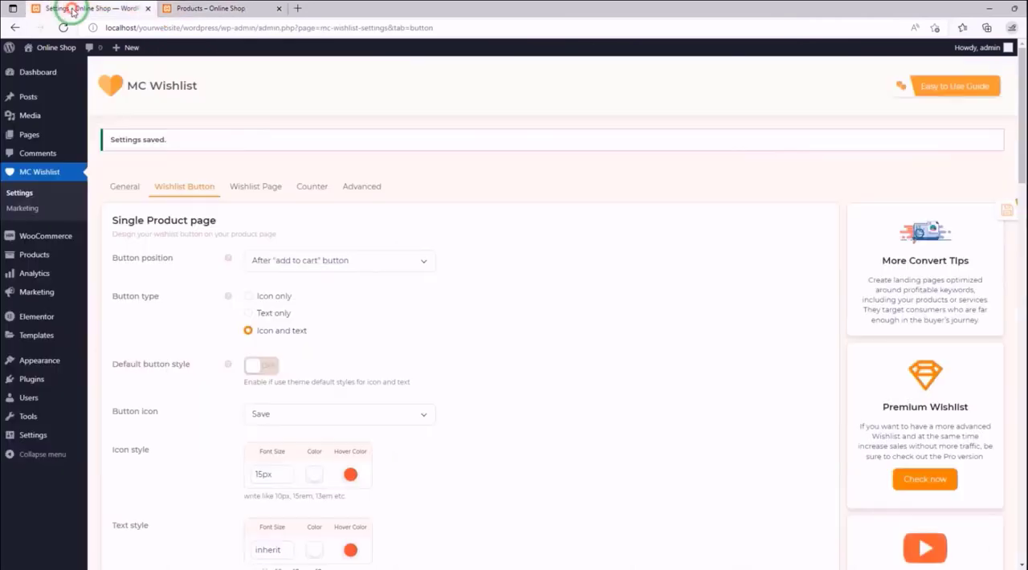
{"action": "scroll", "coordinate": [293, 168], "scroll_direction": "down", "scroll_amount": 5}
{"action": "scroll", "coordinate": [295, 178], "scroll_direction": "down", "scroll_amount": 4}
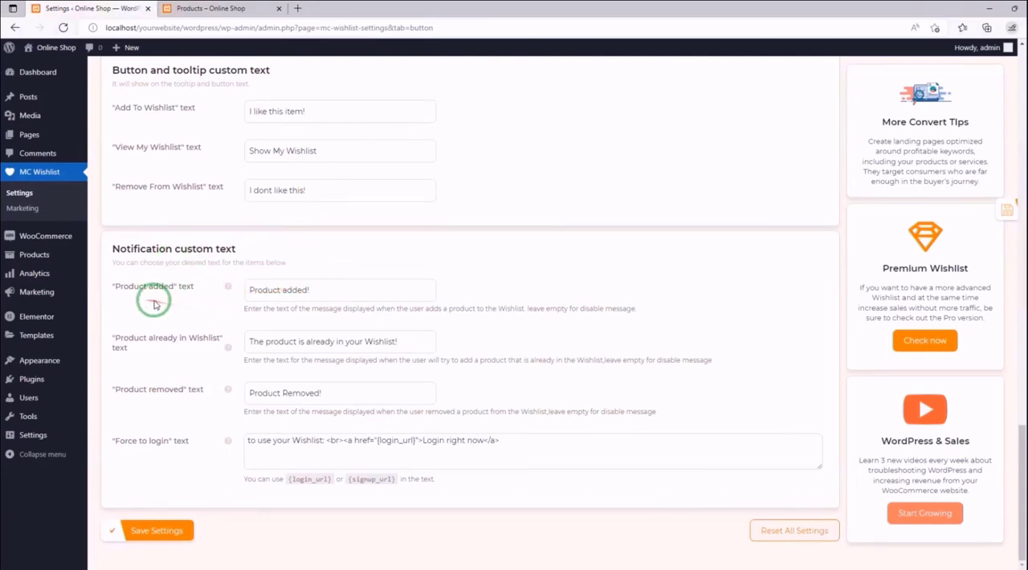
{"action": "triple_click", "coordinate": [305, 289]}
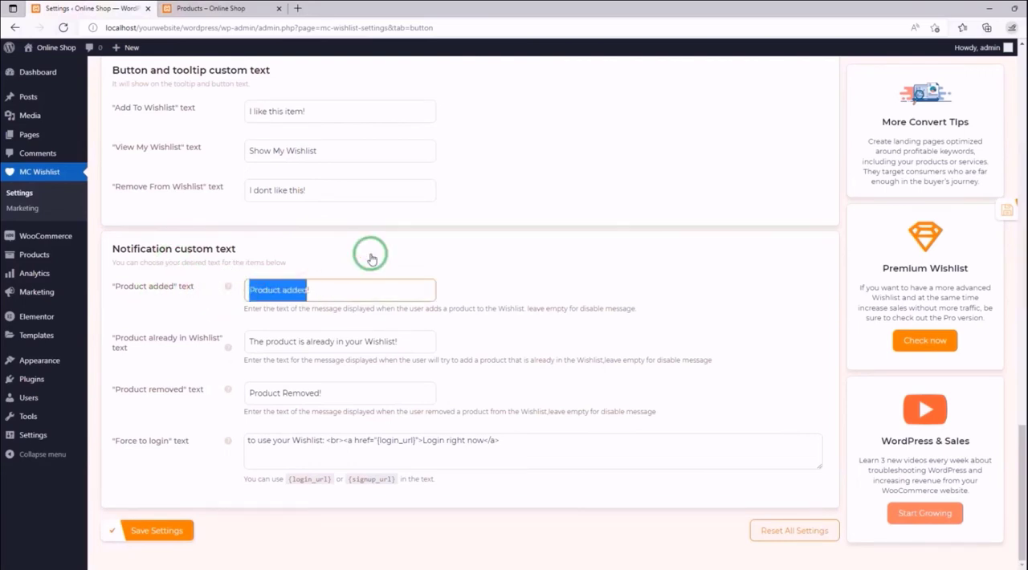
{"action": "type", "text": "The item is in"}
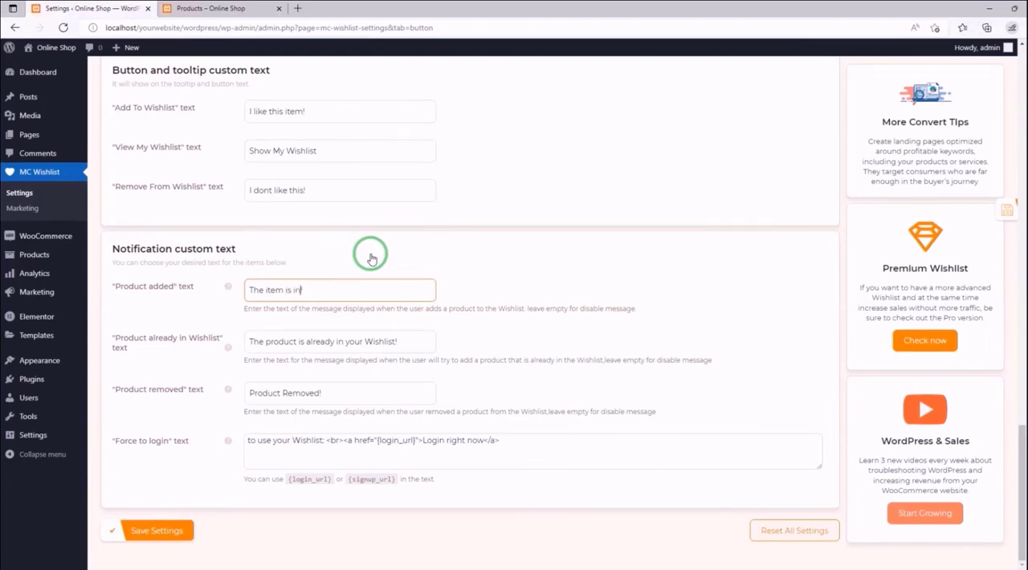
{"action": "type", "text": " your list!"}
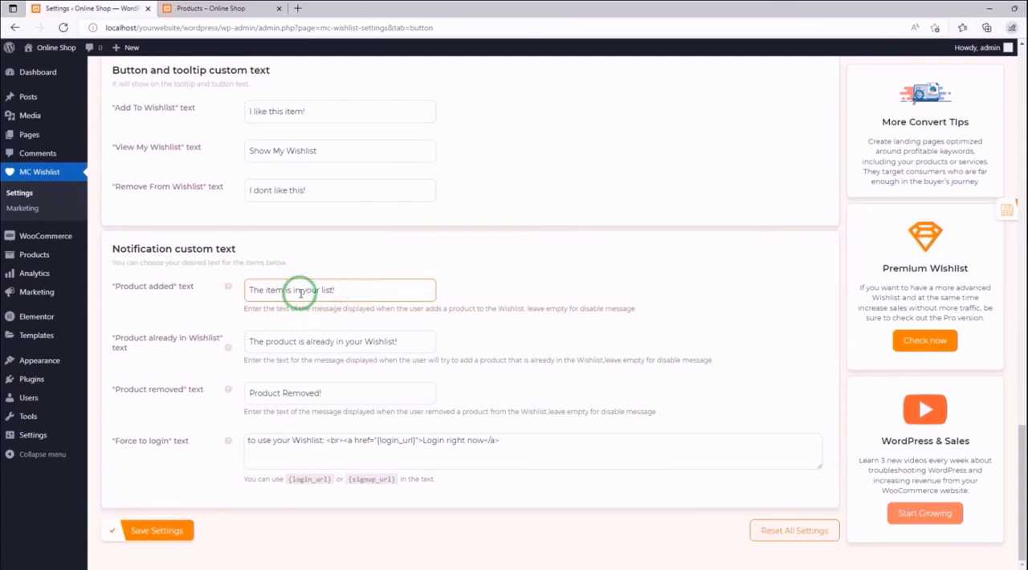
{"action": "left_click_drag", "start_coordinate": [285, 291], "coordinate": [300, 290]}
{"action": "type", "text": "added"}
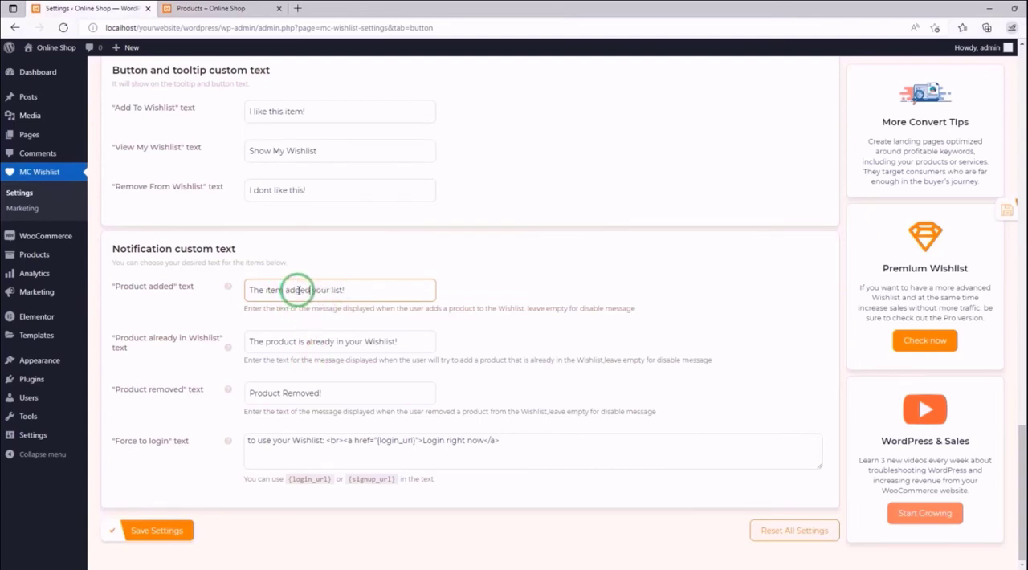
- Set the "Product already in Wishlist" notification text to "You have added this item!"
{"action": "left_click_drag", "start_coordinate": [394, 341], "coordinate": [248, 344]}
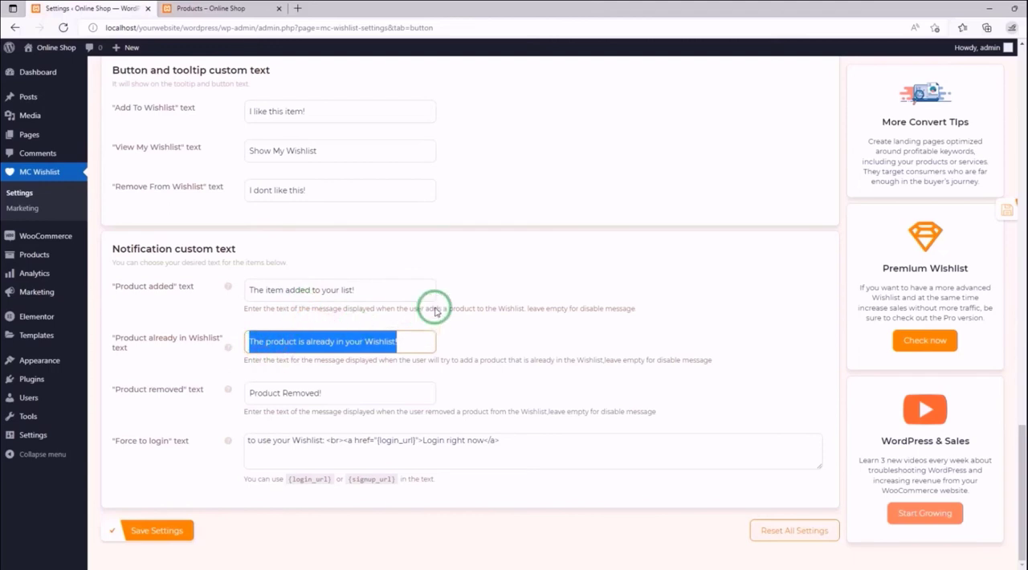
{"action": "type", "text": "You have liked this"}
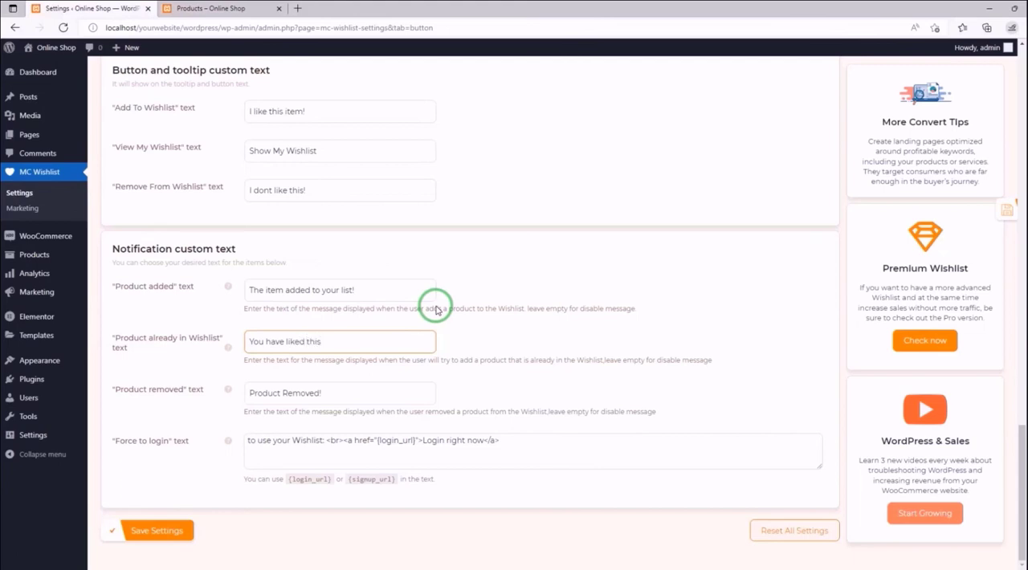
{"action": "double_click", "coordinate": [293, 341]}
{"action": "type", "text": "add"}
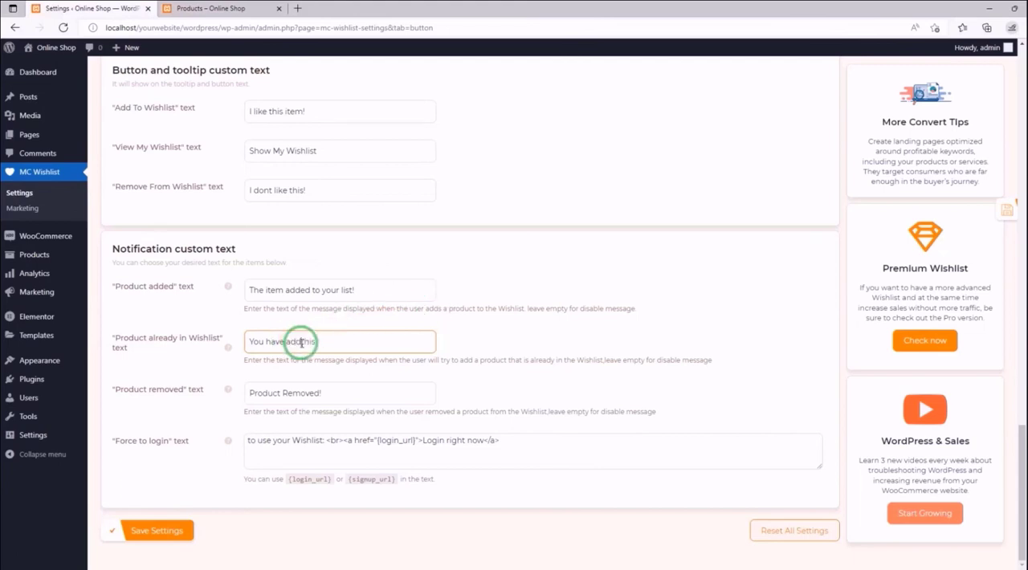
{"action": "type", "text": "ed"}
{"action": "left_click", "coordinate": [327, 344]}
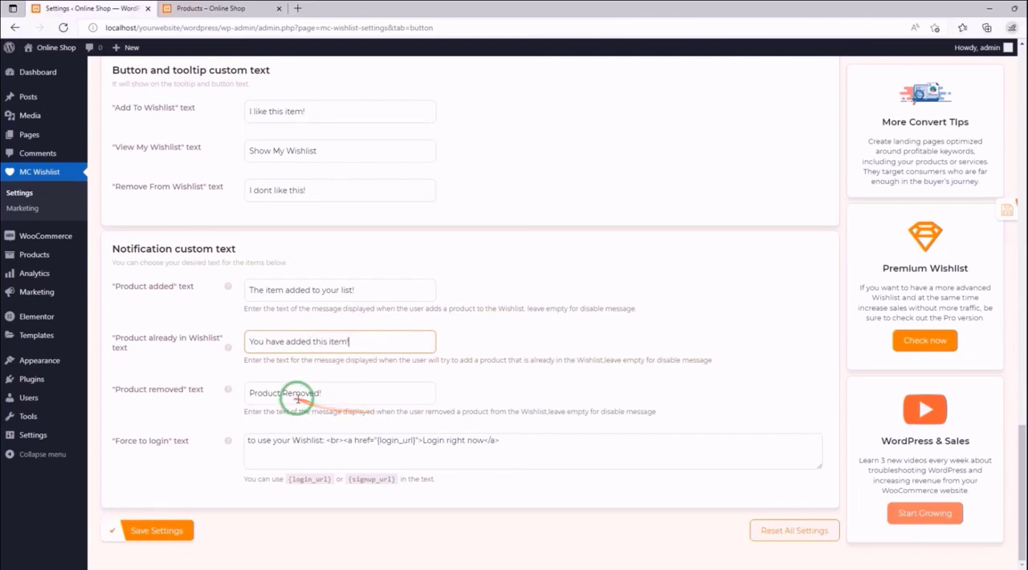
- Change the "Product removed" notification text to "Item Removed!"
{"action": "left_click", "coordinate": [259, 393]}
{"action": "double_click", "coordinate": [301, 394]}
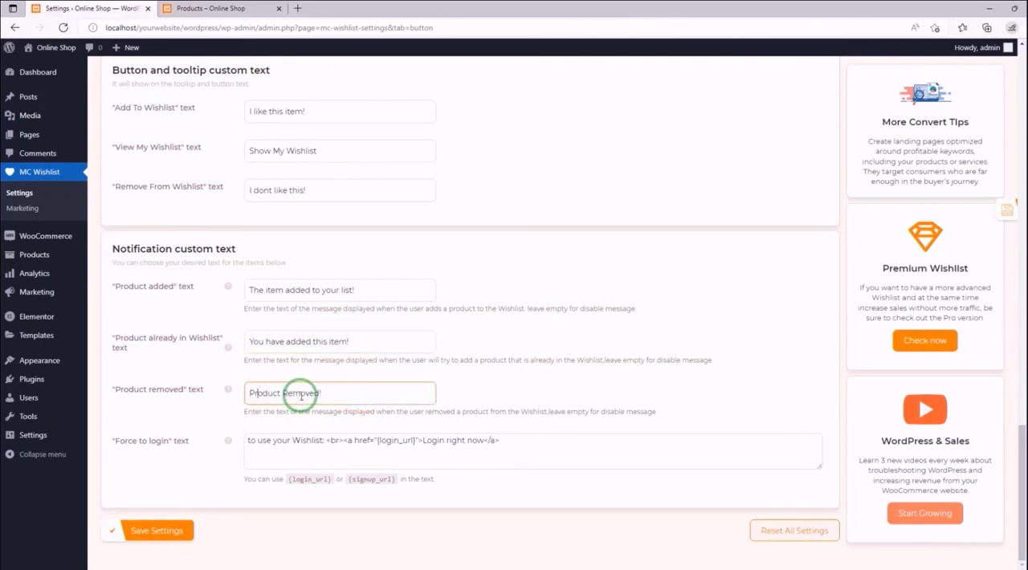
{"action": "double_click", "coordinate": [256, 392]}
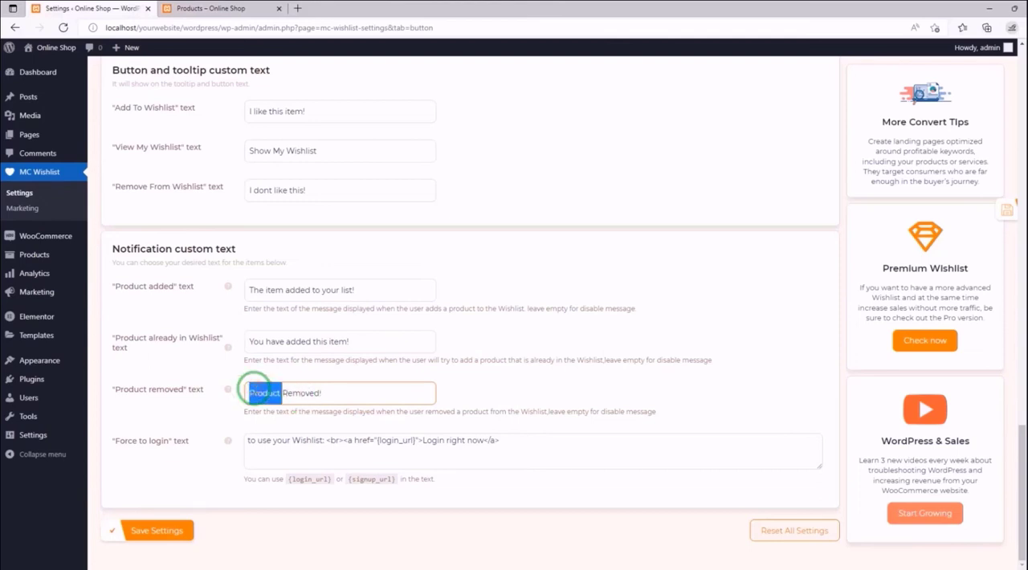
{"action": "key", "text": "BackSpace"}
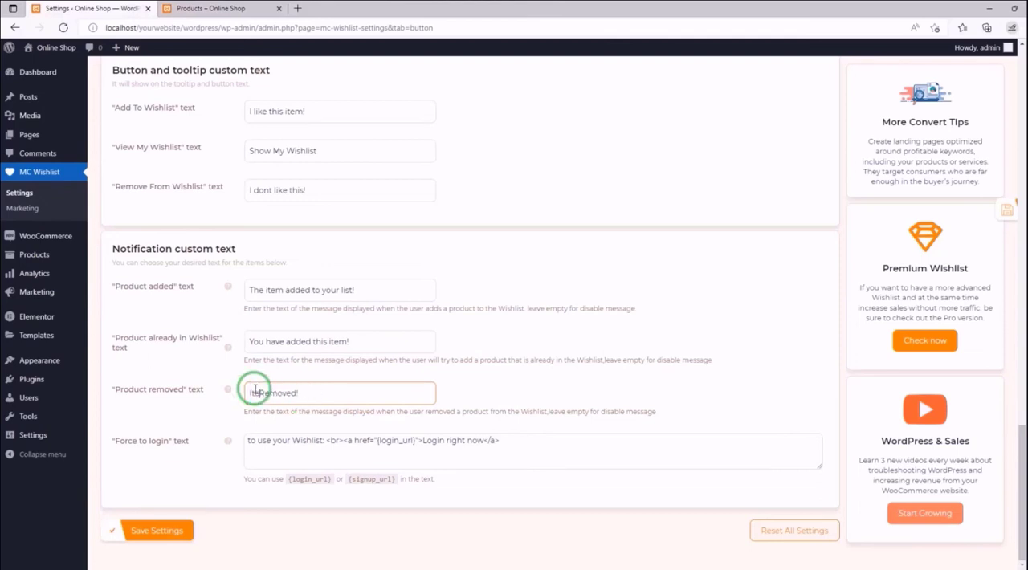
{"action": "type", "text": "Item"}
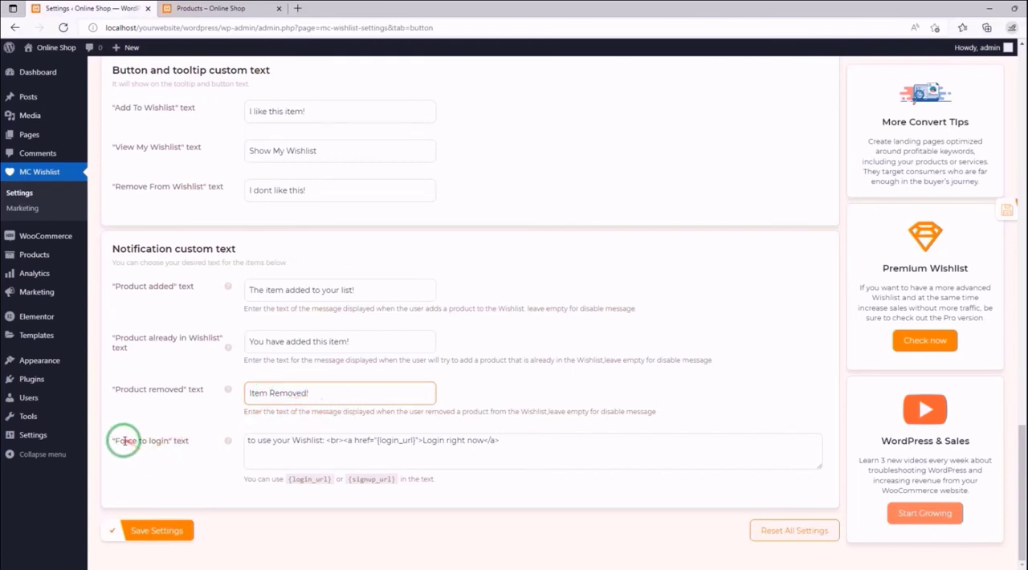
- Review the "Force to login" notification text with its login link, and save the settings
{"action": "left_click_drag", "start_coordinate": [117, 441], "coordinate": [169, 440]}
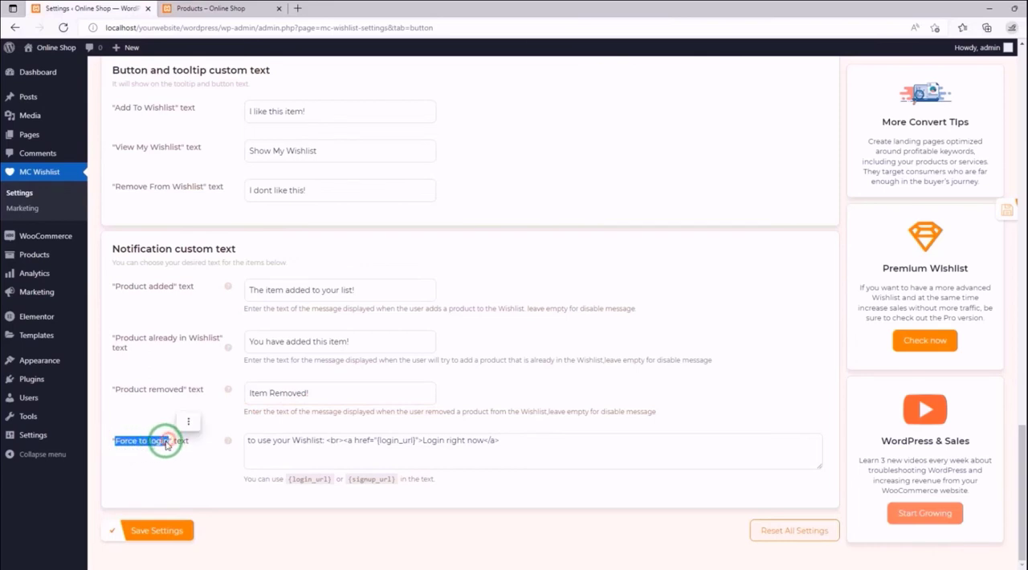
{"action": "left_click", "coordinate": [479, 397]}
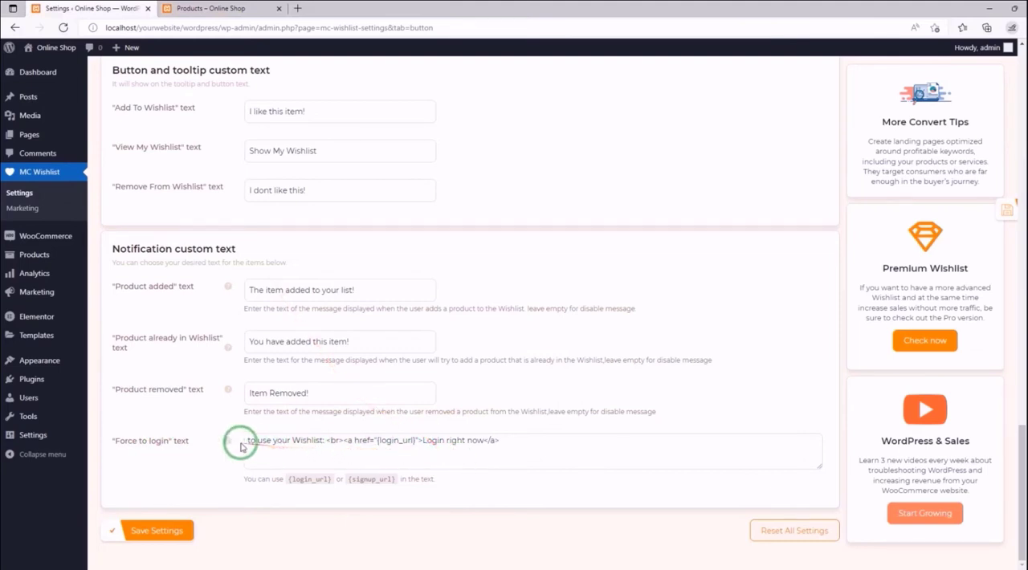
{"action": "left_click_drag", "start_coordinate": [245, 440], "coordinate": [322, 441]}
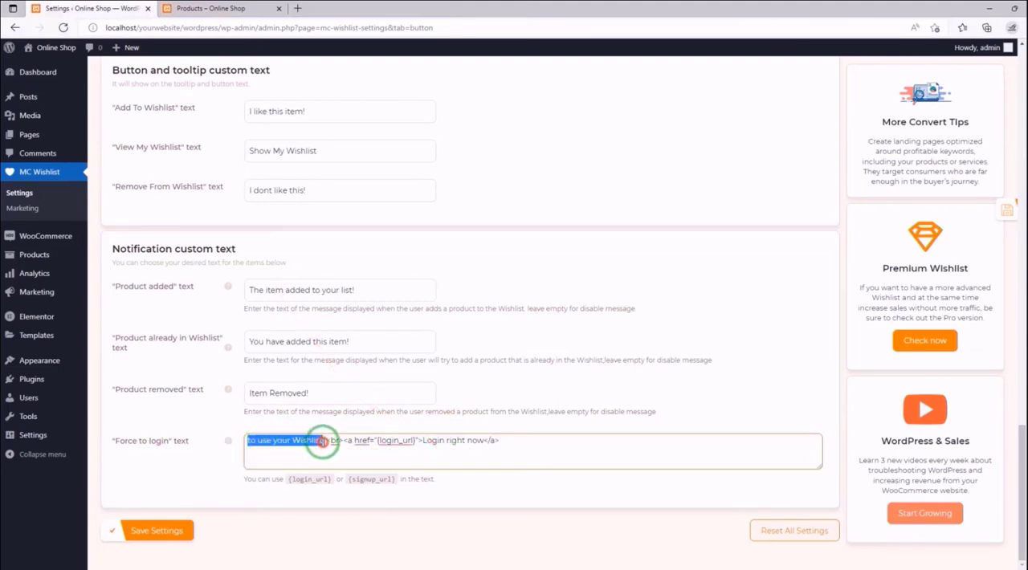
{"action": "left_click_drag", "start_coordinate": [423, 440], "coordinate": [484, 440]}
{"action": "left_click", "coordinate": [536, 432]}
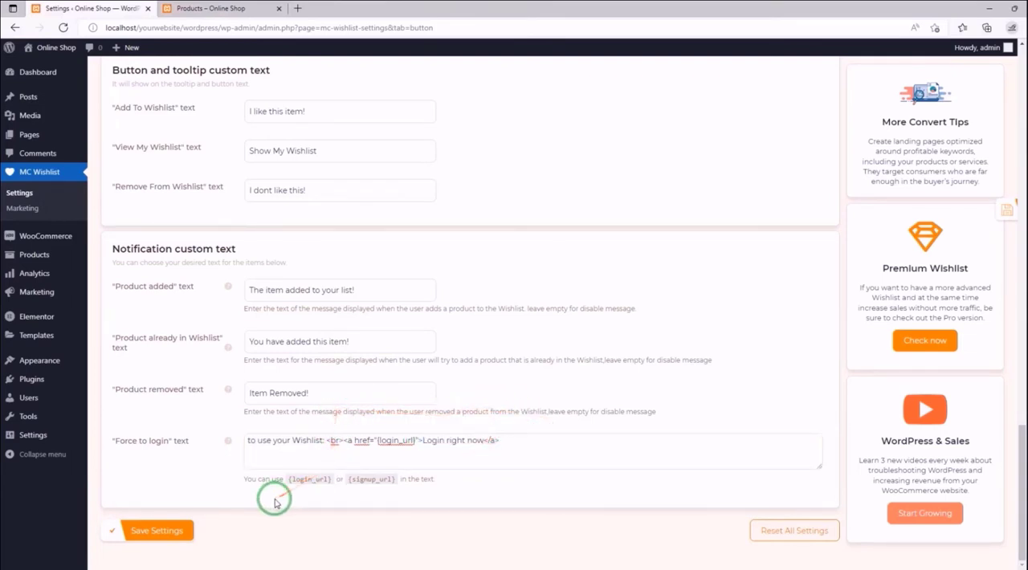
{"action": "left_click", "coordinate": [147, 531]}
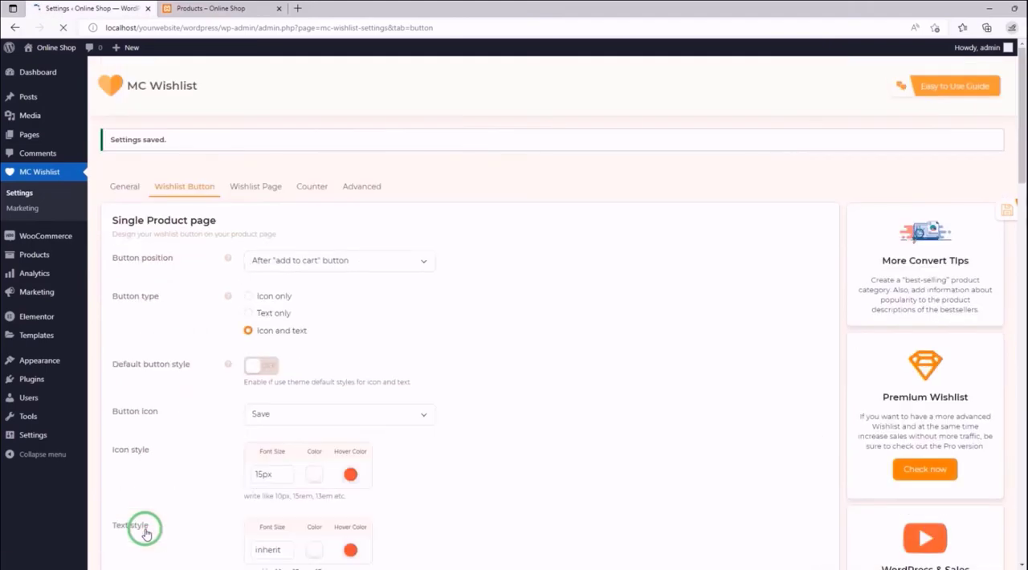
- Reload the storefront Shop page, then remove Basic Gray Jeans from the wishlist and add it again to check the notifications
{"action": "left_click", "coordinate": [265, 8]}
{"action": "left_click", "coordinate": [64, 28]}
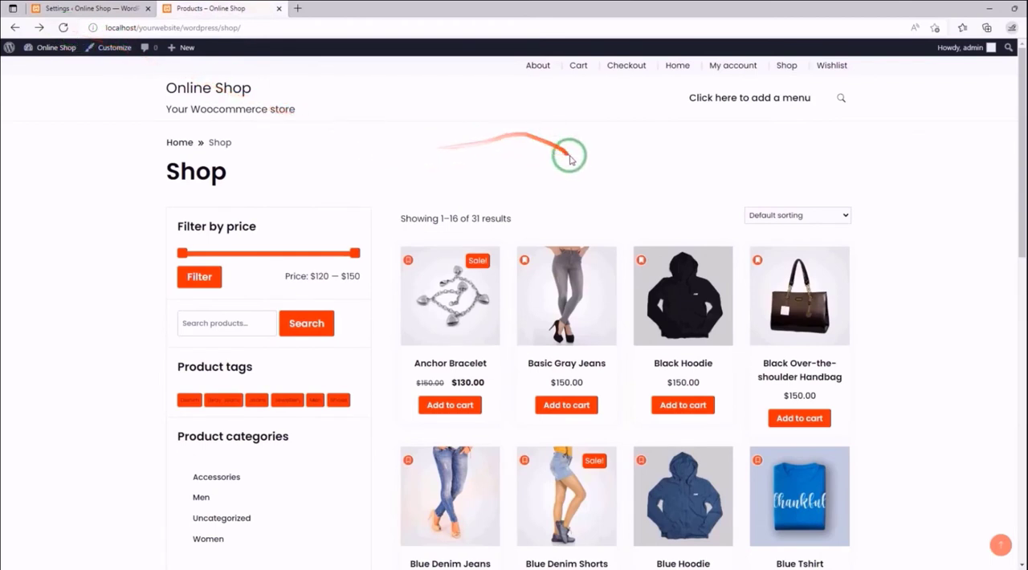
{"action": "left_click", "coordinate": [521, 258]}
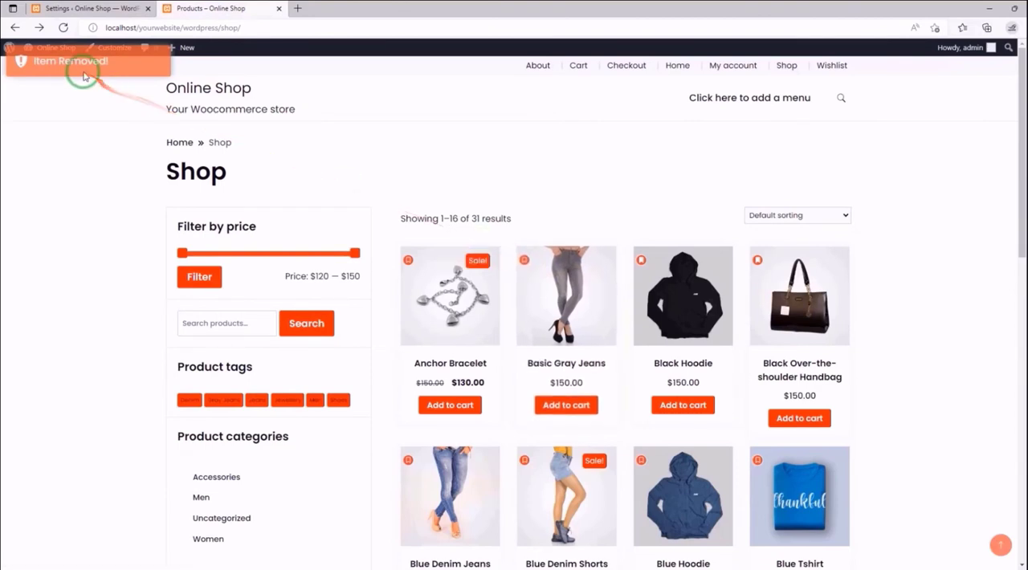
{"action": "left_click", "coordinate": [523, 257]}
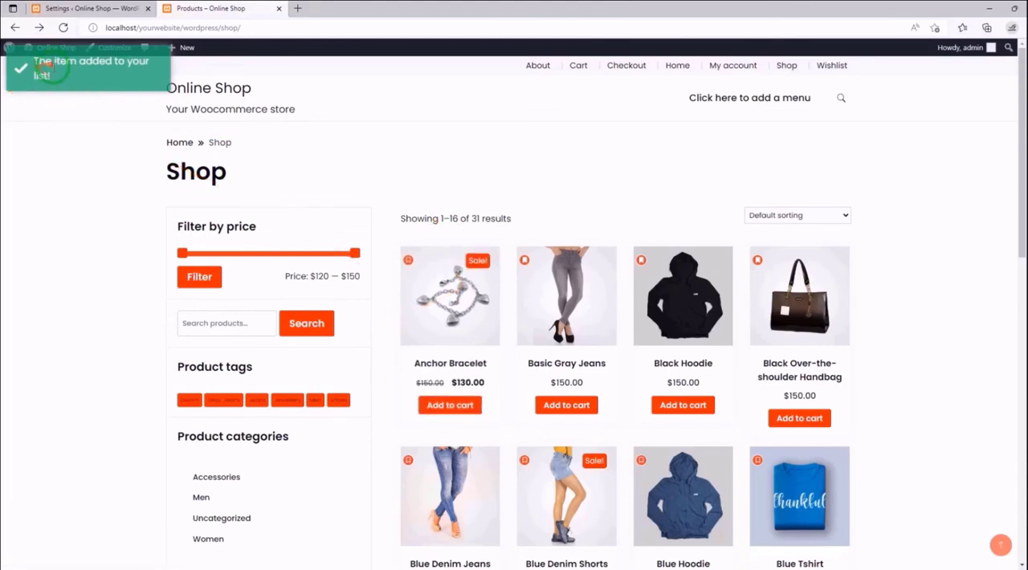
{"action": "left_click_drag", "start_coordinate": [33, 62], "coordinate": [144, 62]}
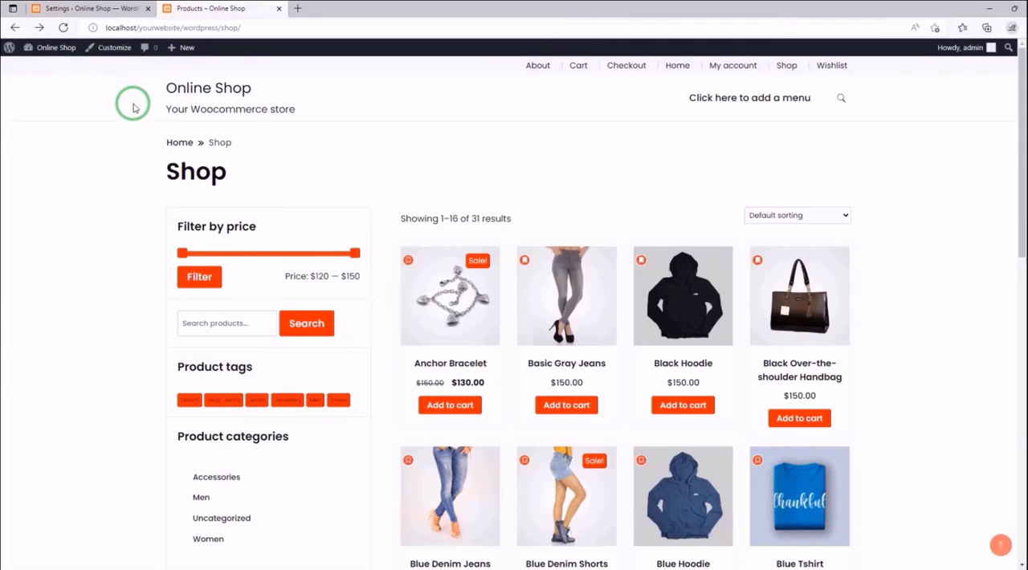
- Return to the MC Wishlist settings and review the hints on disabling messages in the notification custom text section
{"action": "left_click", "coordinate": [108, 12]}
{"action": "scroll", "coordinate": [277, 157], "scroll_direction": "down", "scroll_amount": 4}
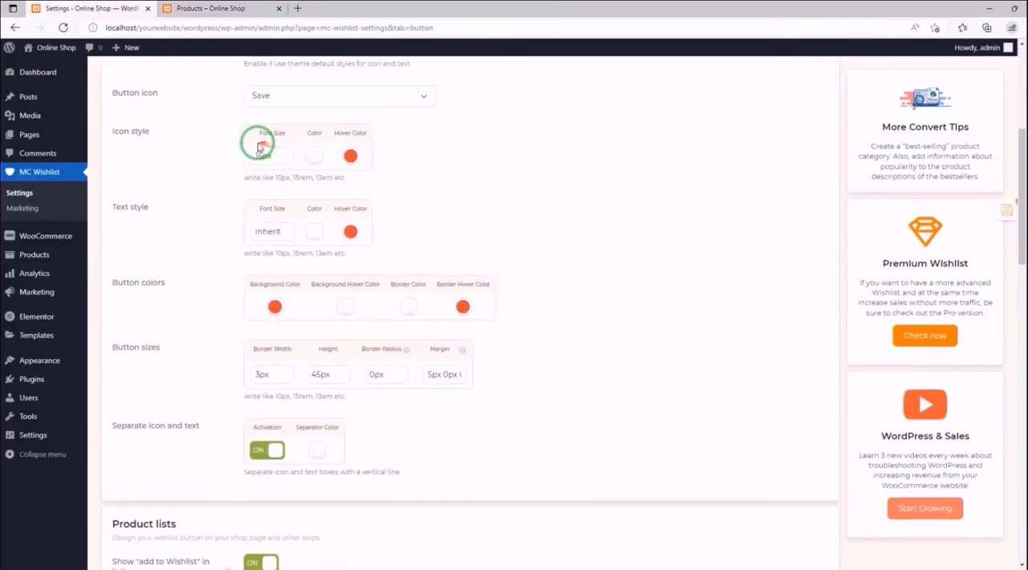
{"action": "scroll", "coordinate": [258, 147], "scroll_direction": "down", "scroll_amount": 15}
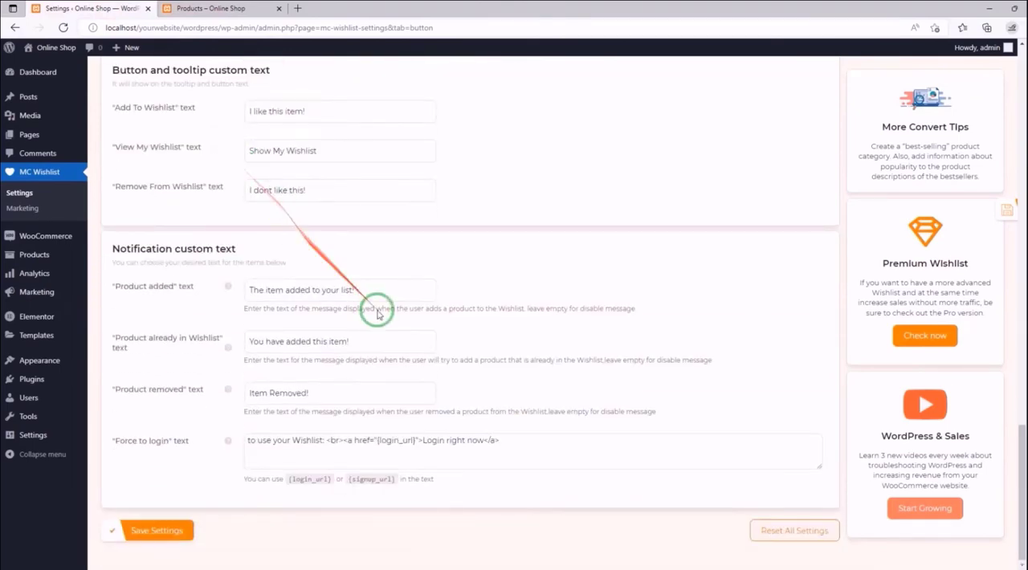
{"action": "left_click", "coordinate": [689, 383]}
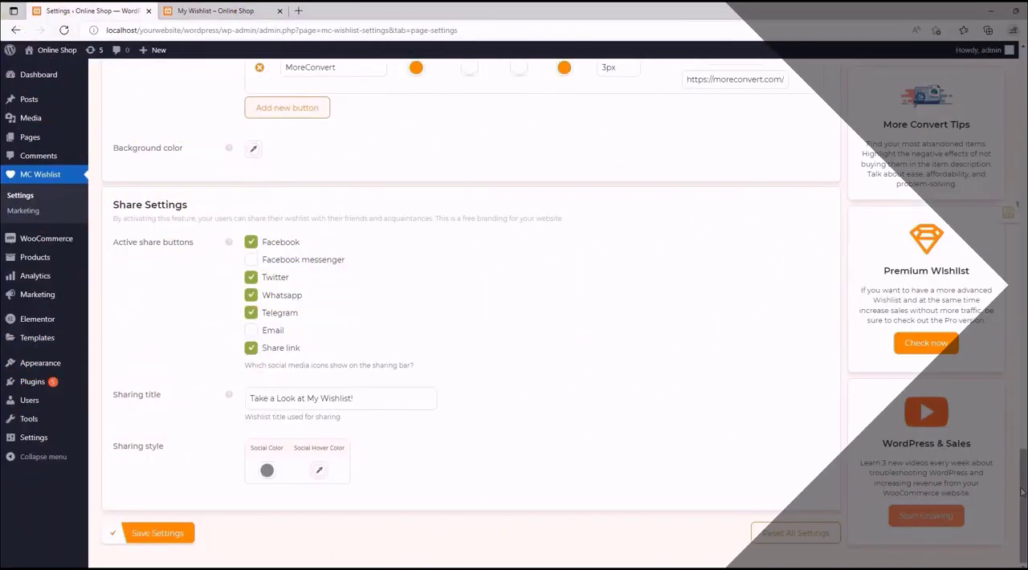
- Look through the Wishlist Page settings and the storefront My Wishlist page, including its product grid and share icons
{"action": "left_click_drag", "start_coordinate": [1021, 492], "coordinate": [1014, 91]}
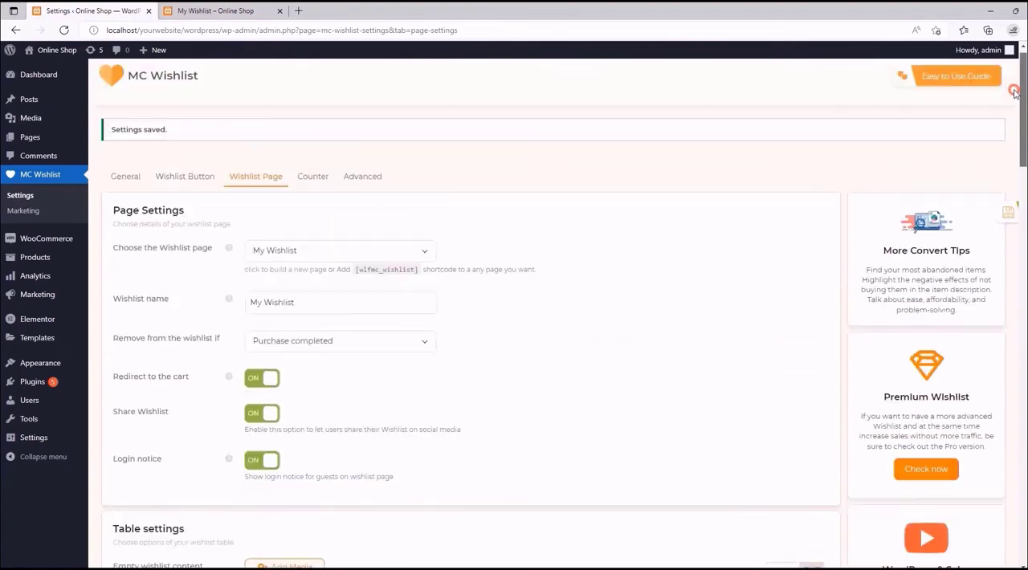
{"action": "left_click", "coordinate": [217, 12]}
{"action": "scroll", "coordinate": [396, 305], "scroll_direction": "up", "scroll_amount": 3}
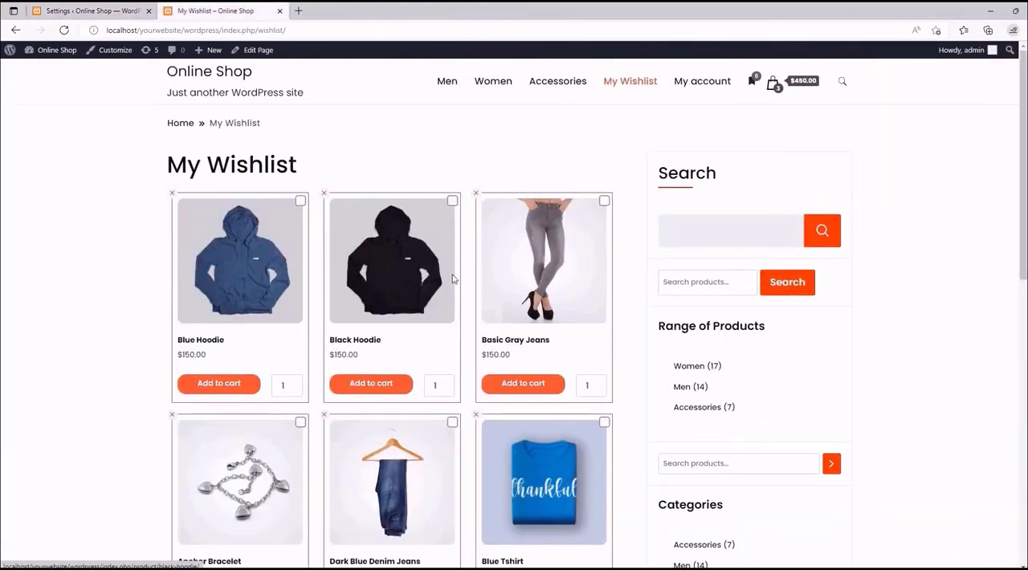
{"action": "scroll", "coordinate": [393, 289], "scroll_direction": "down", "scroll_amount": 3}
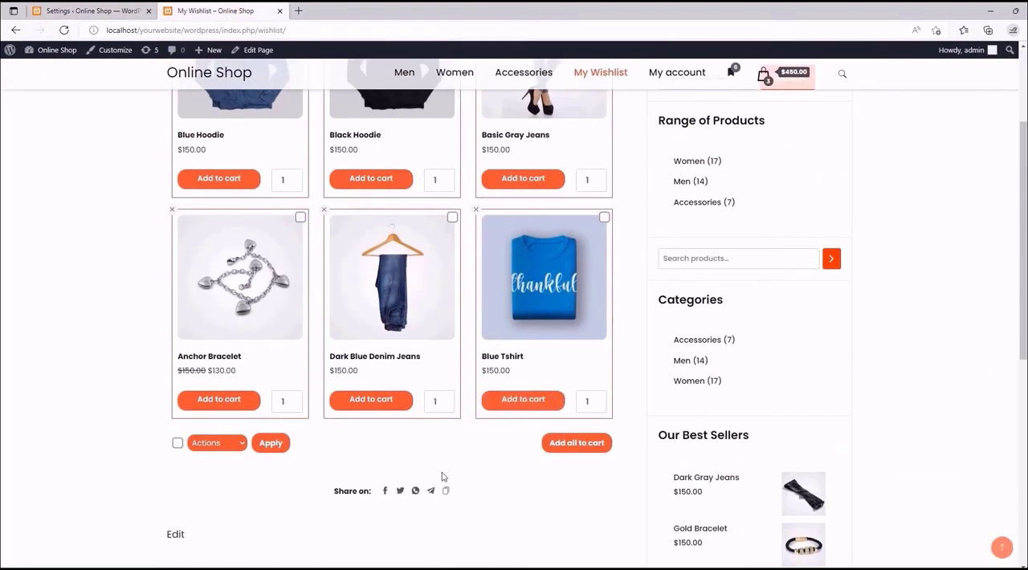
{"action": "scroll", "coordinate": [397, 341], "scroll_direction": "up", "scroll_amount": 5}
{"action": "key", "text": "ctrl+Tab"}
{"action": "scroll", "coordinate": [411, 257], "scroll_direction": "down", "scroll_amount": 15}
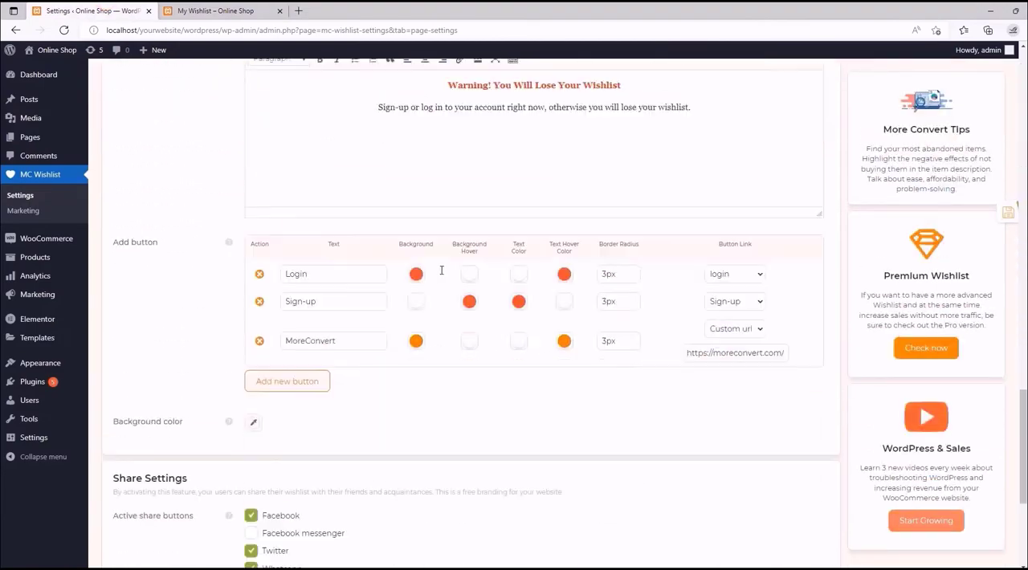
{"action": "scroll", "coordinate": [418, 333], "scroll_direction": "up", "scroll_amount": 8}
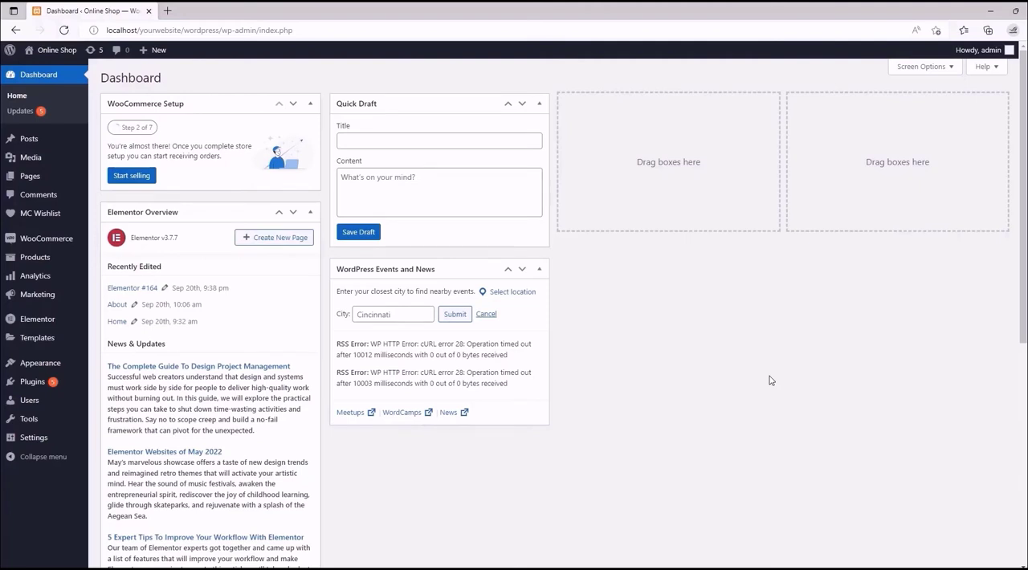
- Open the MC Wishlist plugin's settings from the WordPress dashboard
{"action": "mouse_move", "coordinate": [40, 218]}
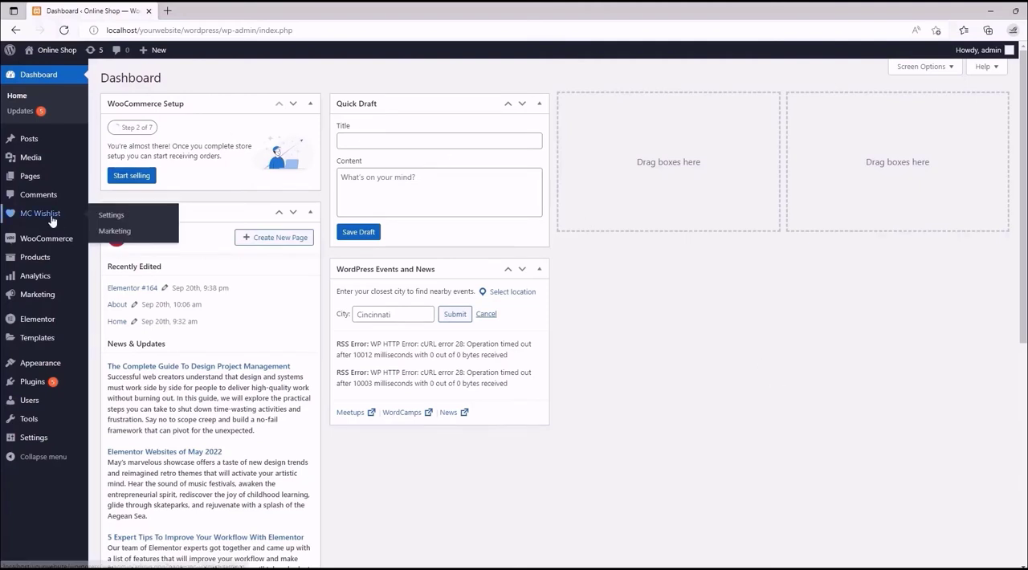
{"action": "left_click", "coordinate": [103, 215]}
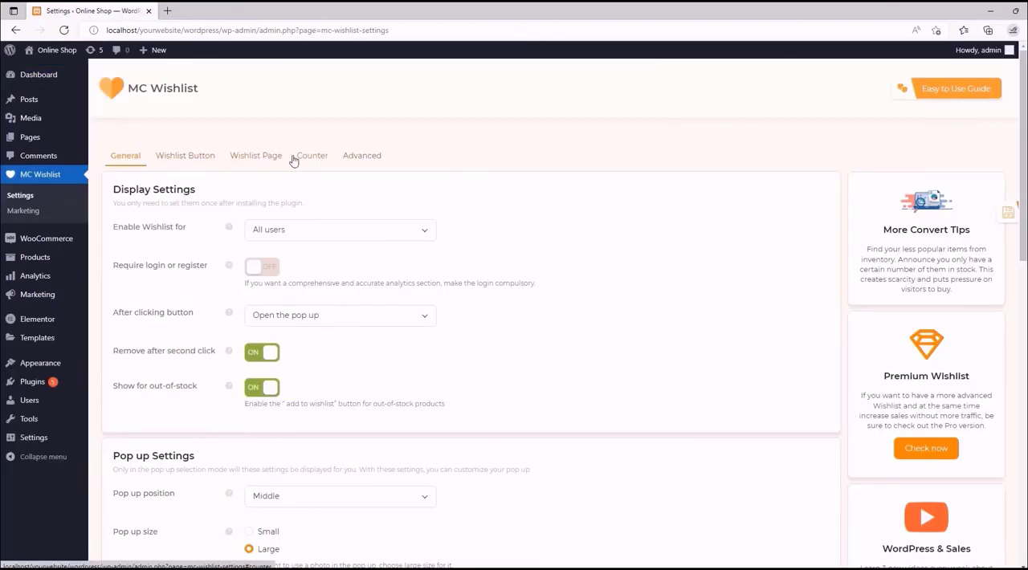
- Open the Wishlist Page settings and review the hint and available pages for choosing the wishlist page
{"action": "left_click", "coordinate": [249, 159]}
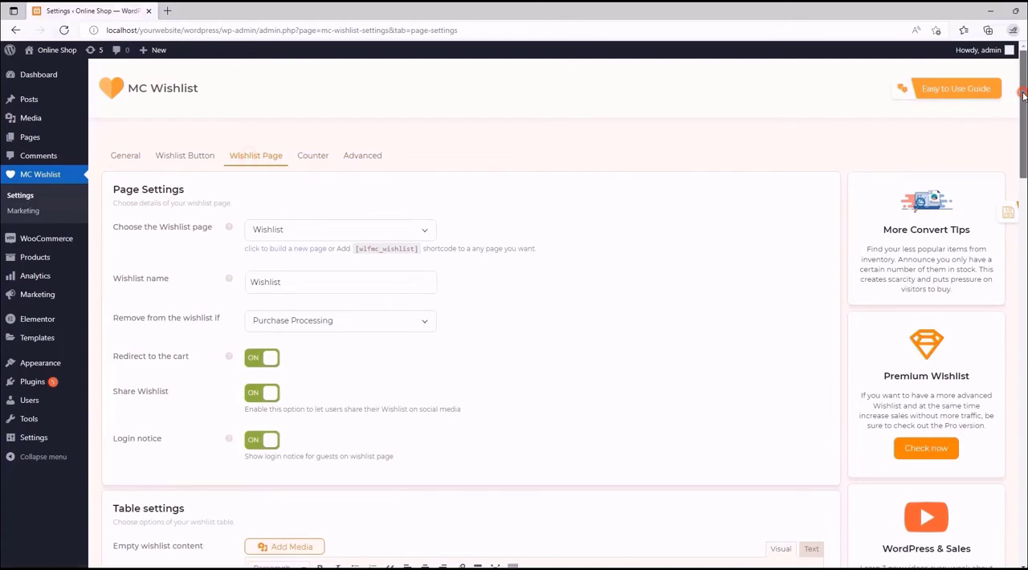
{"action": "mouse_move", "coordinate": [1023, 95]}
{"action": "left_mouse_down"}
{"action": "mouse_move", "coordinate": [1013, 219]}
{"action": "mouse_move", "coordinate": [1025, 478]}
{"action": "mouse_move", "coordinate": [1018, 87]}
{"action": "left_mouse_up"}
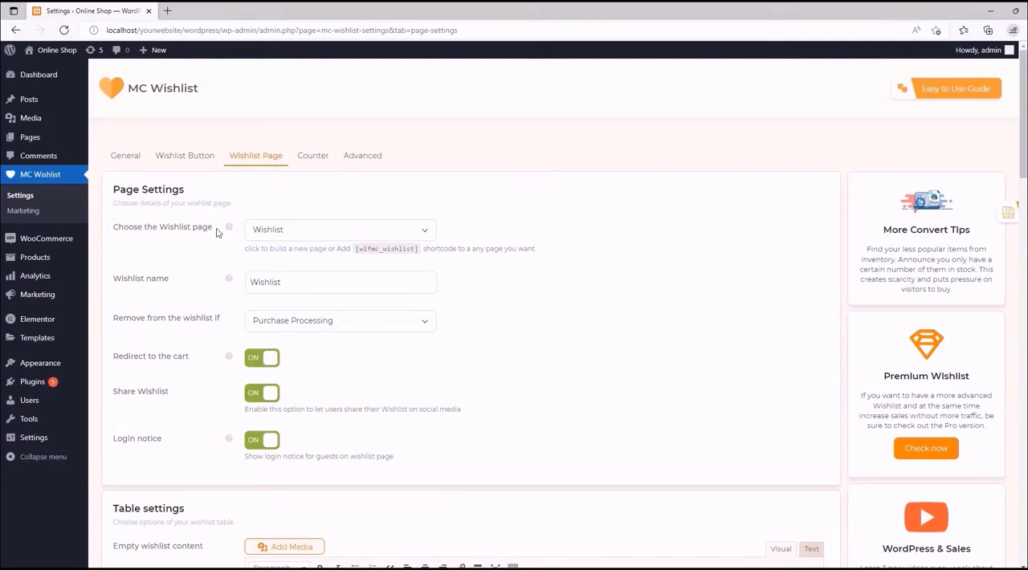
{"action": "mouse_move", "coordinate": [229, 232]}
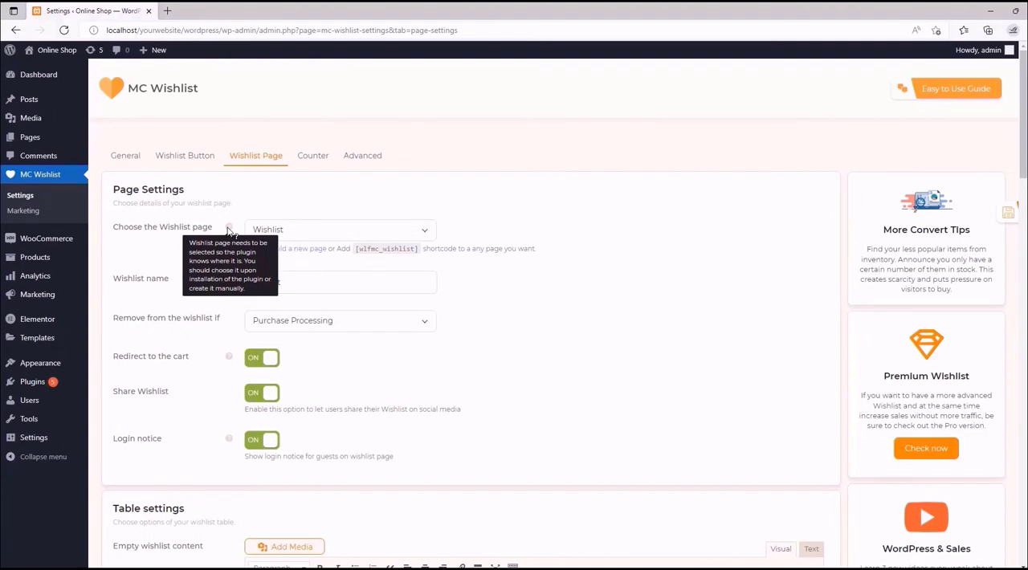
{"action": "left_click", "coordinate": [429, 232]}
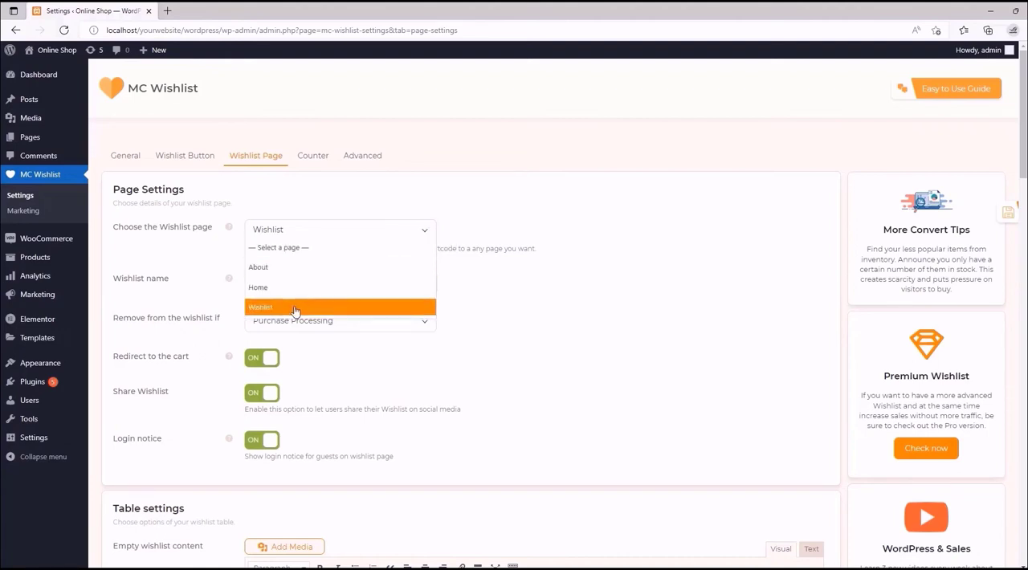
{"action": "left_click", "coordinate": [420, 231]}
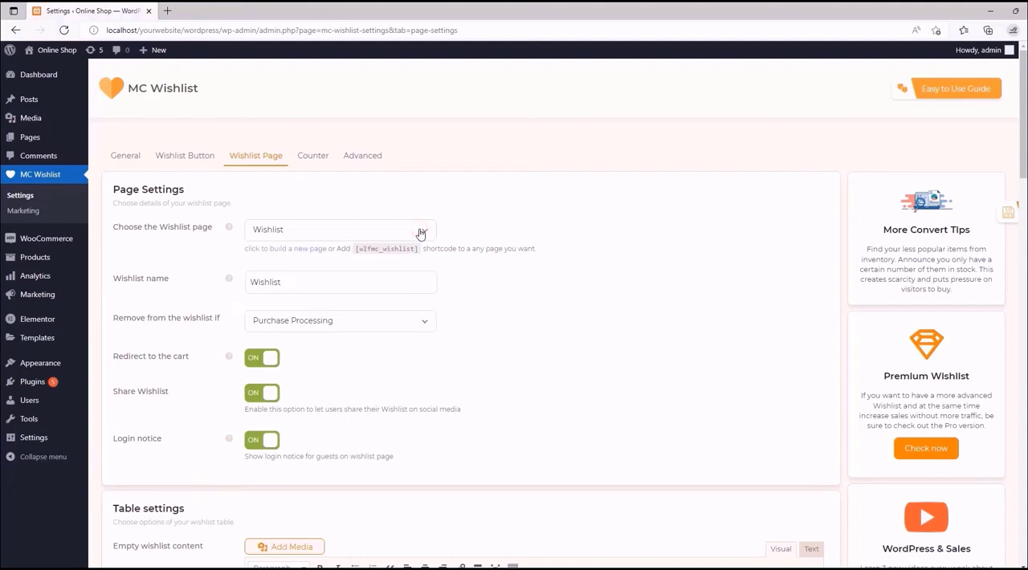
- Build a new wishlist page from the Page Settings and check the pages offered for the wishlist
{"action": "left_click", "coordinate": [279, 254]}
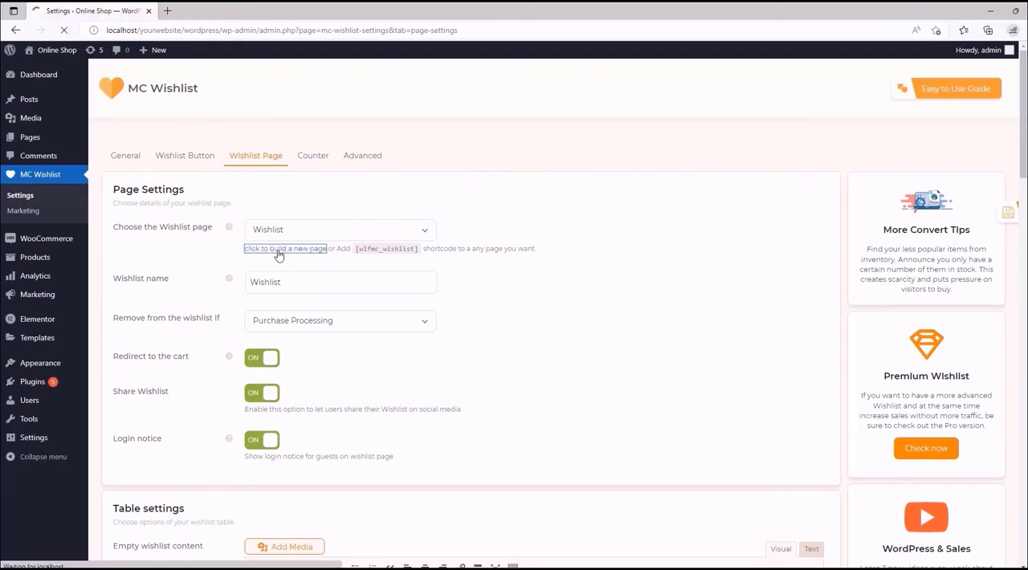
{"action": "left_click", "coordinate": [425, 232]}
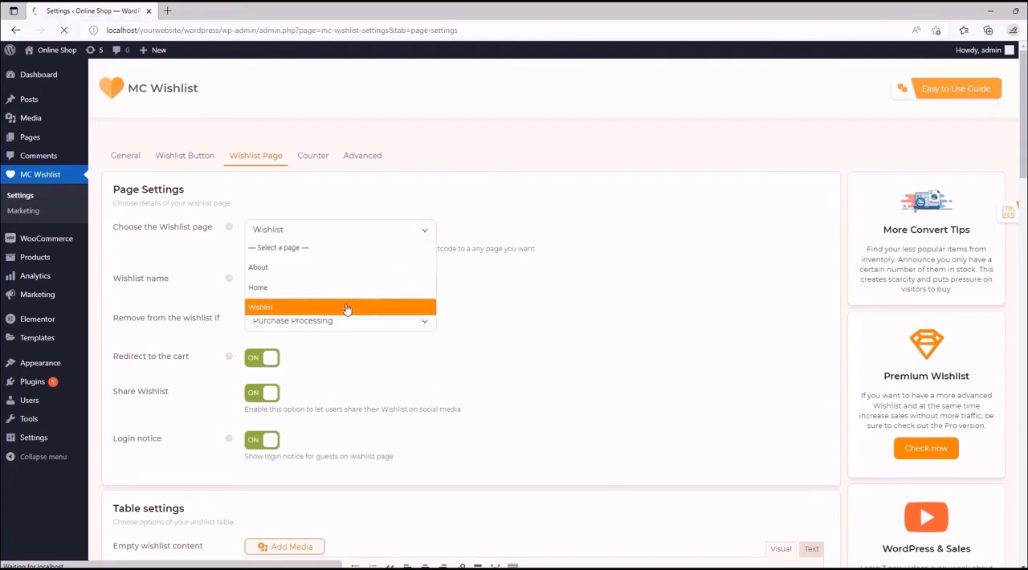
{"action": "left_click", "coordinate": [427, 232]}
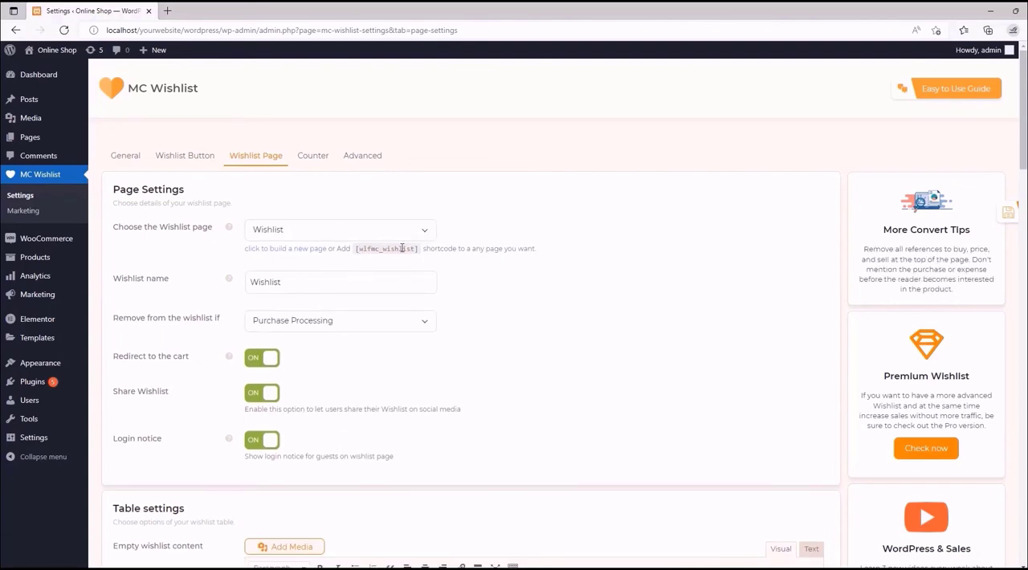
- Copy the [wlfmc_wishlist] shortcode shown under the wishlist page setting
{"action": "left_click_drag", "start_coordinate": [356, 249], "coordinate": [416, 249]}
{"action": "right_click", "coordinate": [402, 247]}
{"action": "left_click", "coordinate": [423, 252]}
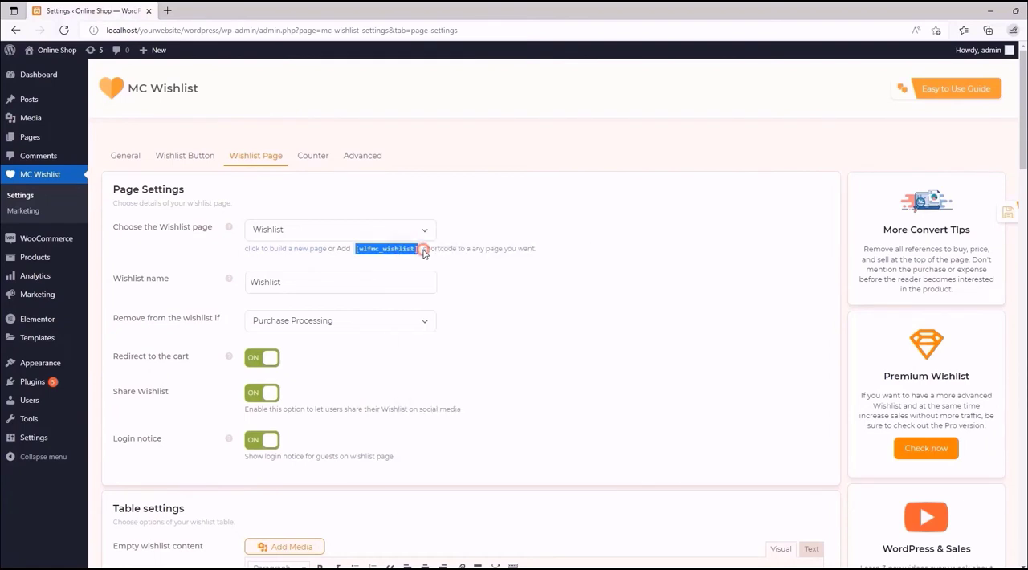
- Open the store's Shop page in a new browser tab and look over its sidebar and product grid
{"action": "mouse_move", "coordinate": [49, 55]}
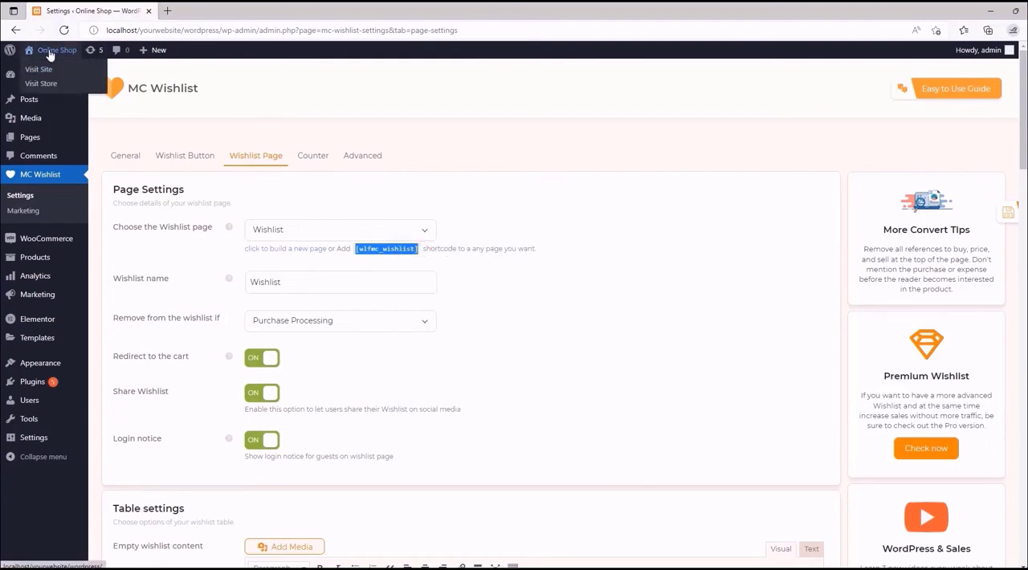
{"action": "middle_click", "coordinate": [50, 86]}
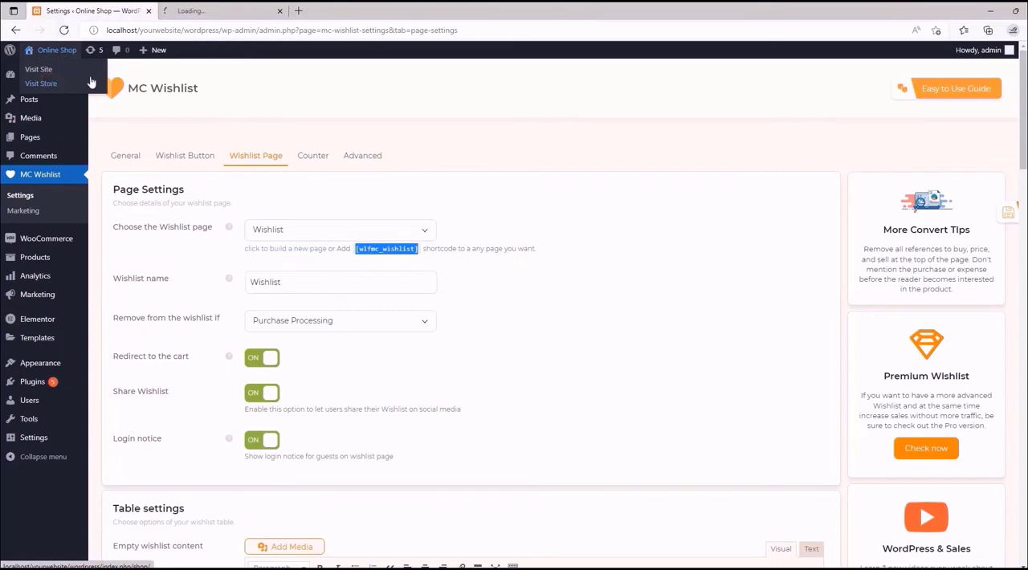
{"action": "left_click", "coordinate": [215, 10]}
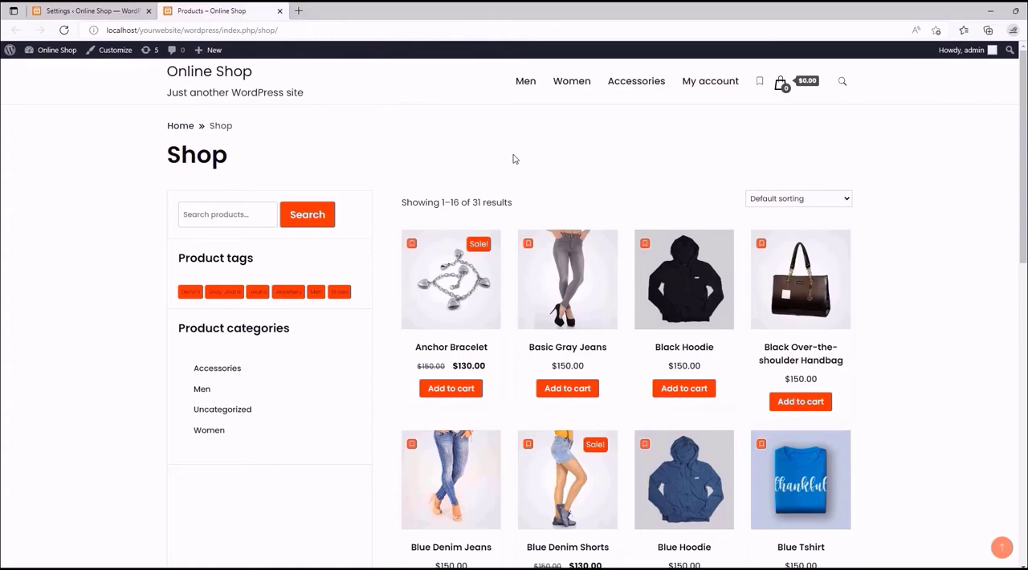
{"action": "scroll", "coordinate": [322, 200], "scroll_direction": "down", "scroll_amount": 4}
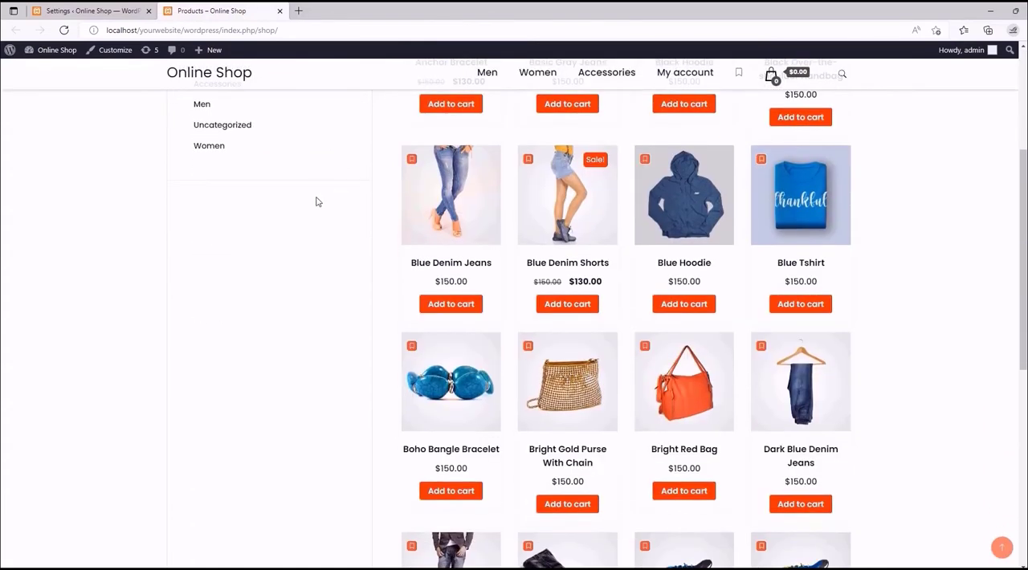
{"action": "scroll", "coordinate": [301, 209], "scroll_direction": "down", "scroll_amount": 5}
{"action": "scroll", "coordinate": [301, 208], "scroll_direction": "up", "scroll_amount": 10}
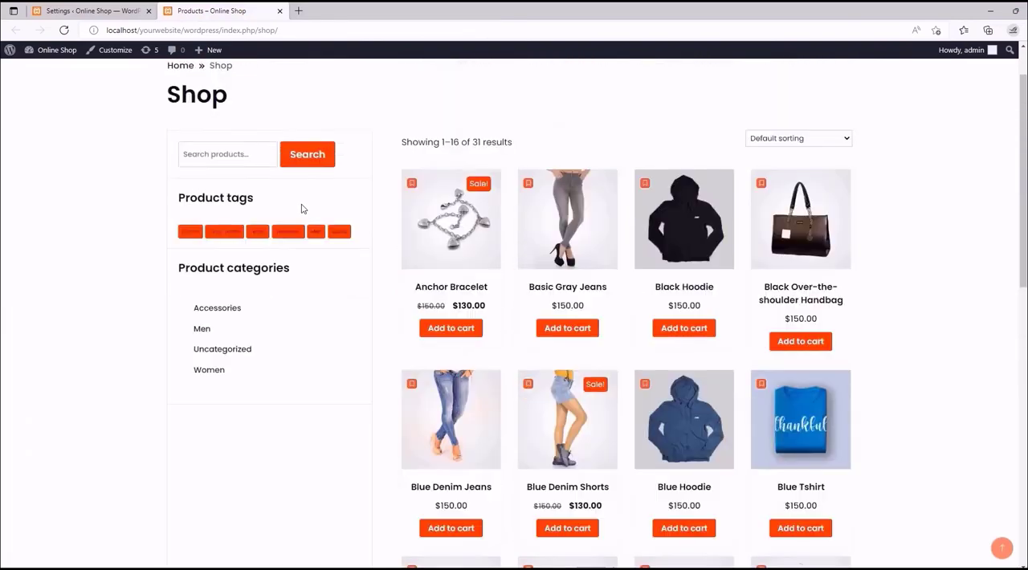
{"action": "scroll", "coordinate": [293, 222], "scroll_direction": "down", "scroll_amount": 4}
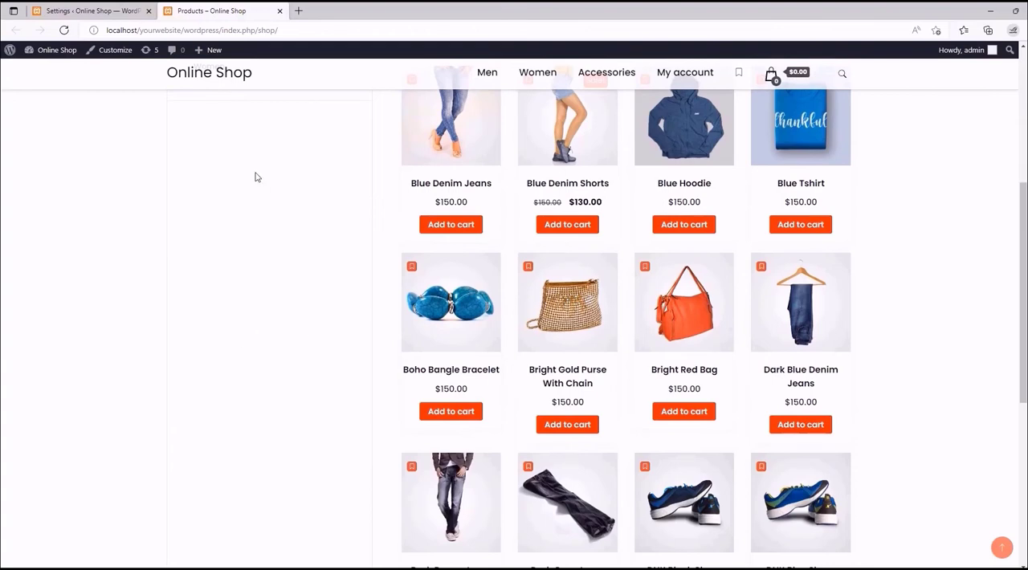
{"action": "scroll", "coordinate": [286, 314], "scroll_direction": "up", "scroll_amount": 4}
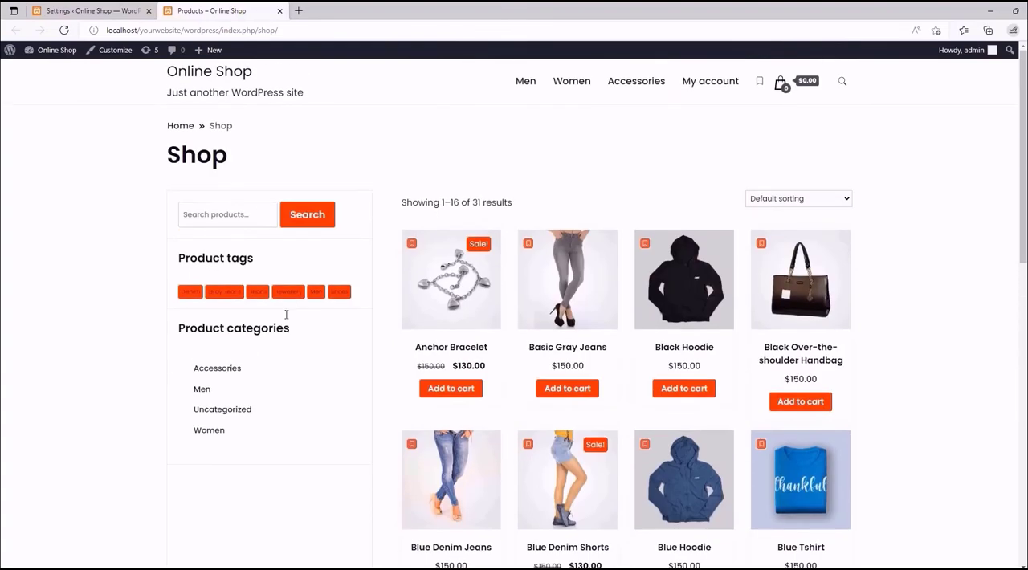
- Customize the Shop page by adding a Block widget with the [wlfmc_wishlist] shortcode to the WooCommerce Sidebar
{"action": "left_click", "coordinate": [113, 51]}
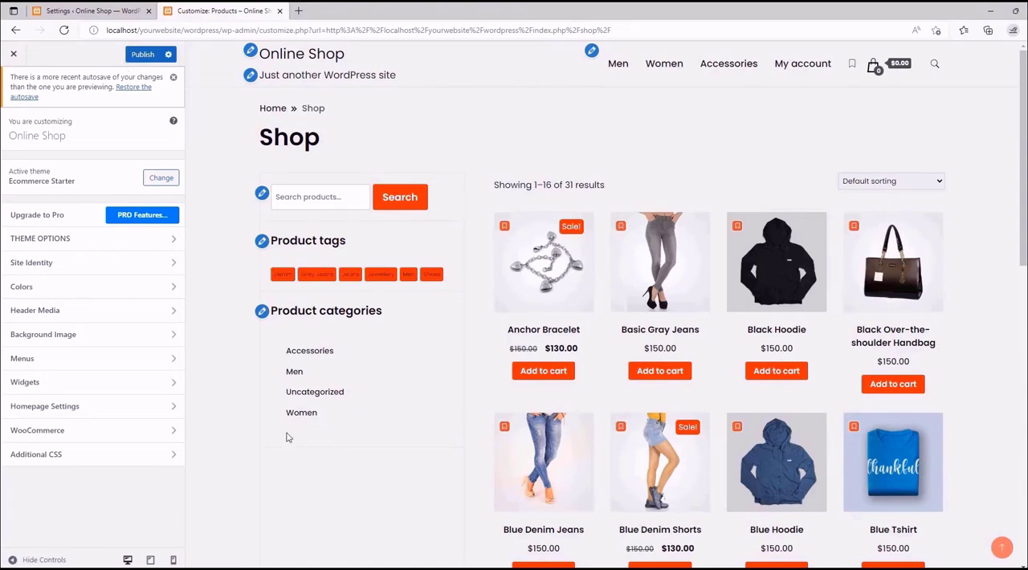
{"action": "left_click", "coordinate": [263, 311]}
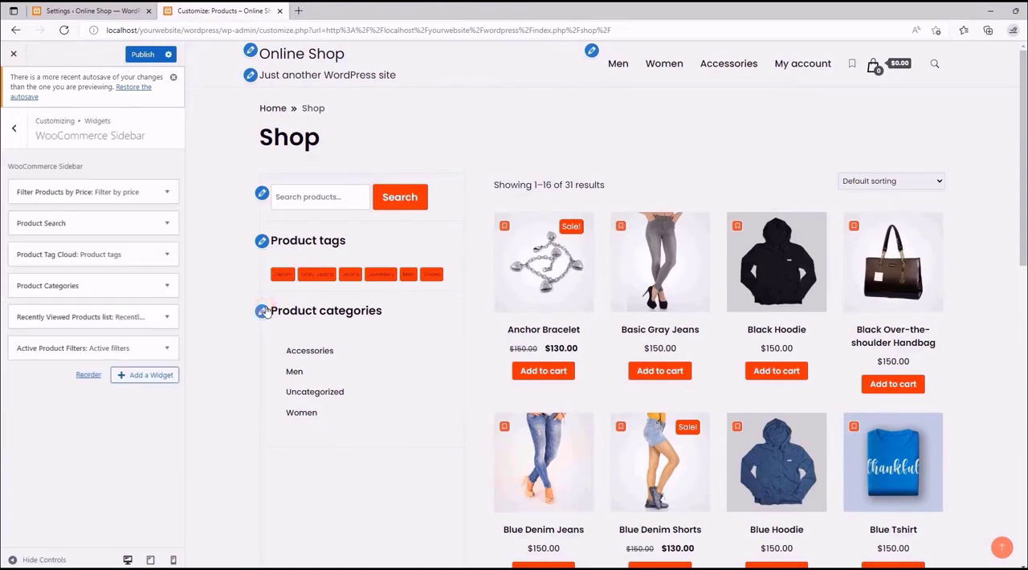
{"action": "scroll", "coordinate": [147, 294], "scroll_direction": "down", "scroll_amount": 2}
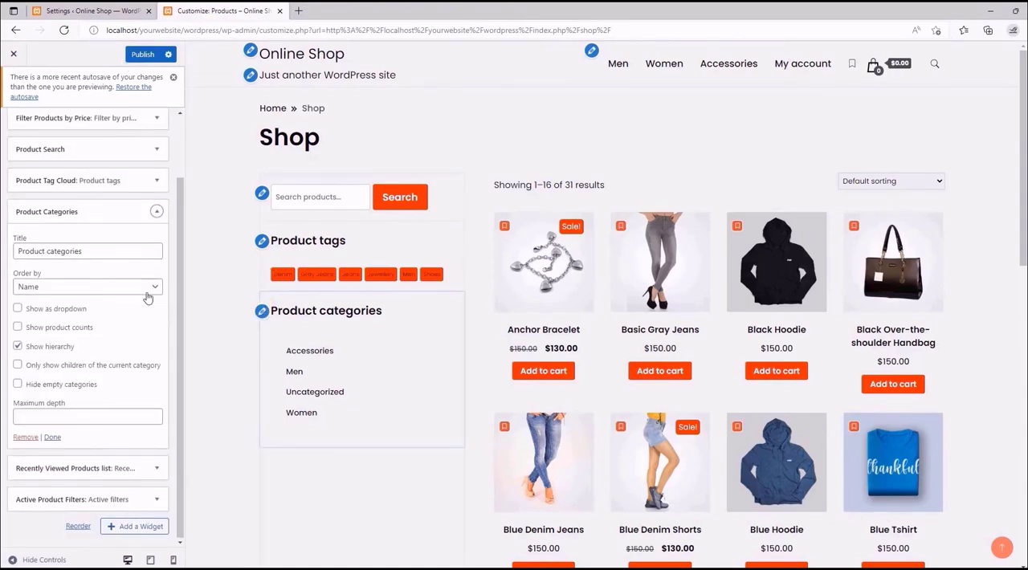
{"action": "left_click", "coordinate": [140, 525]}
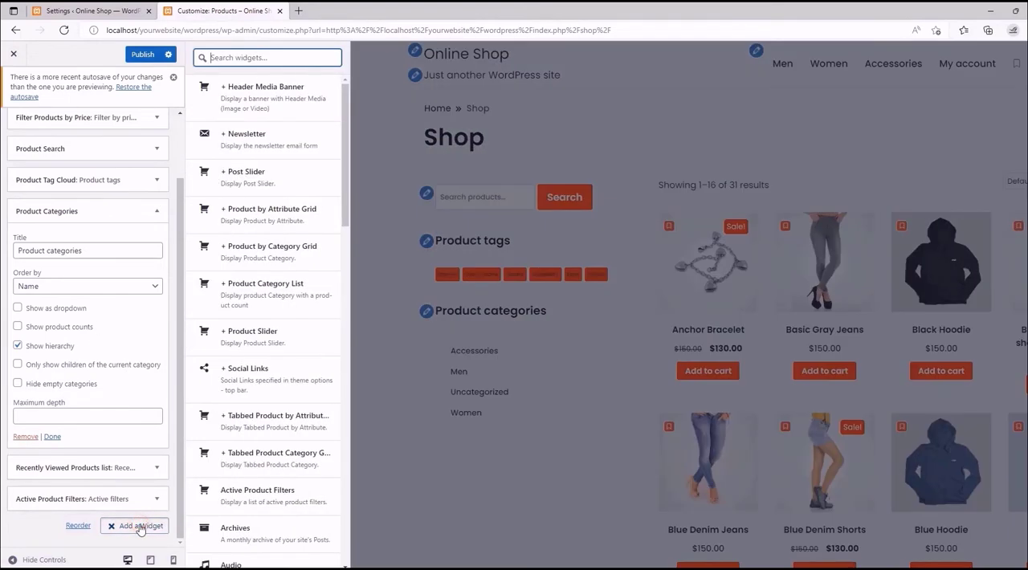
{"action": "left_click_drag", "start_coordinate": [345, 190], "coordinate": [351, 266]}
{"action": "left_click", "coordinate": [269, 342]}
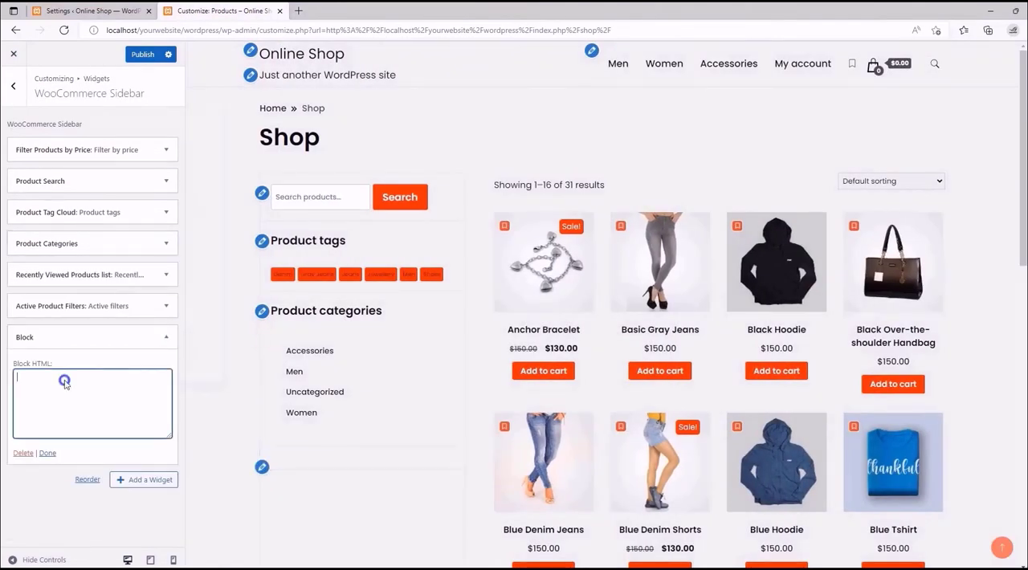
{"action": "right_click", "coordinate": [65, 379]}
{"action": "left_click", "coordinate": [106, 198]}
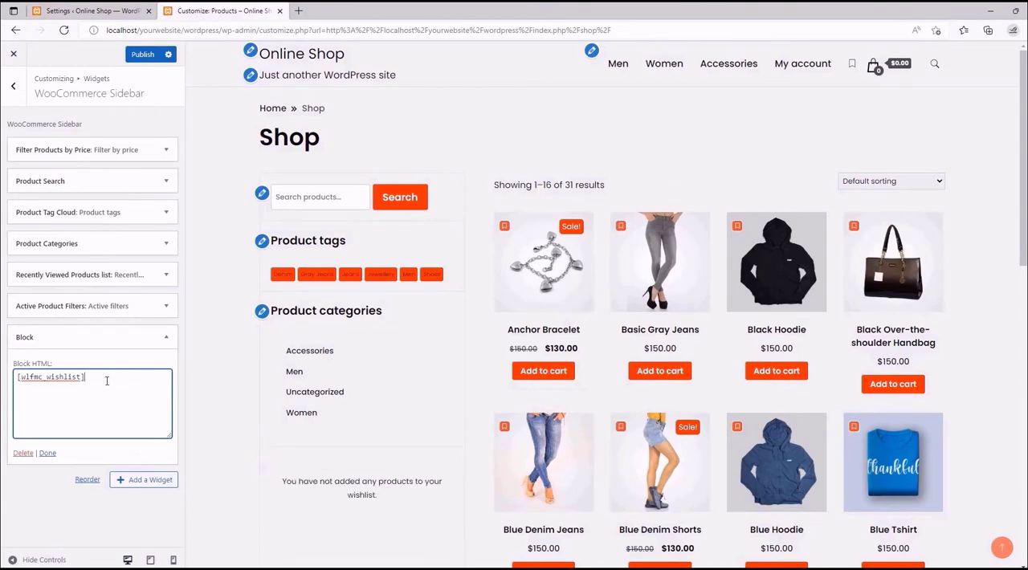
- Add Blue Denim Jeans to the wishlist in the customizer preview and examine the sidebar wishlist
{"action": "scroll", "coordinate": [359, 408], "scroll_direction": "down", "scroll_amount": 3}
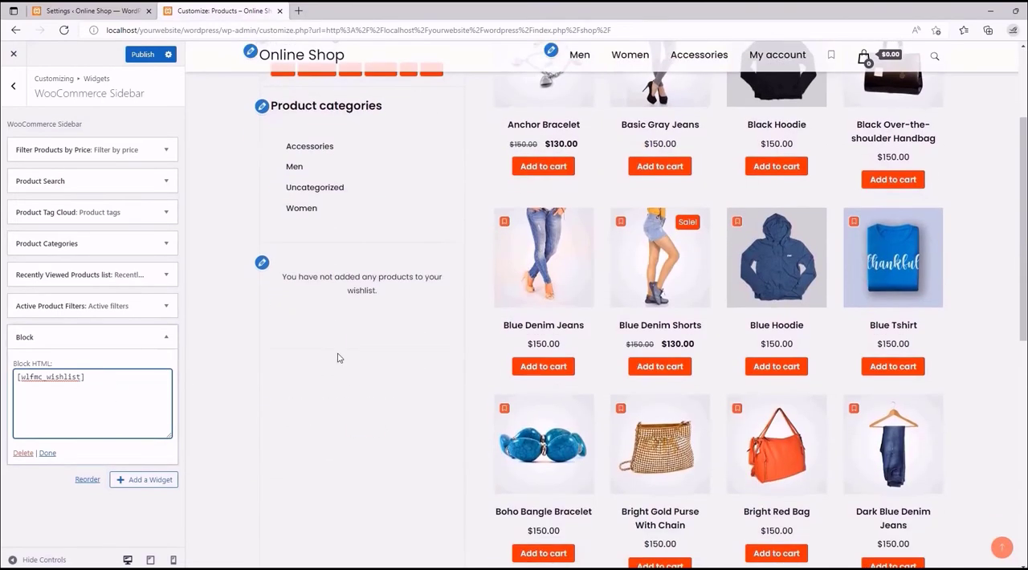
{"action": "left_click", "coordinate": [504, 220]}
{"action": "scroll", "coordinate": [403, 401], "scroll_direction": "down", "scroll_amount": 3}
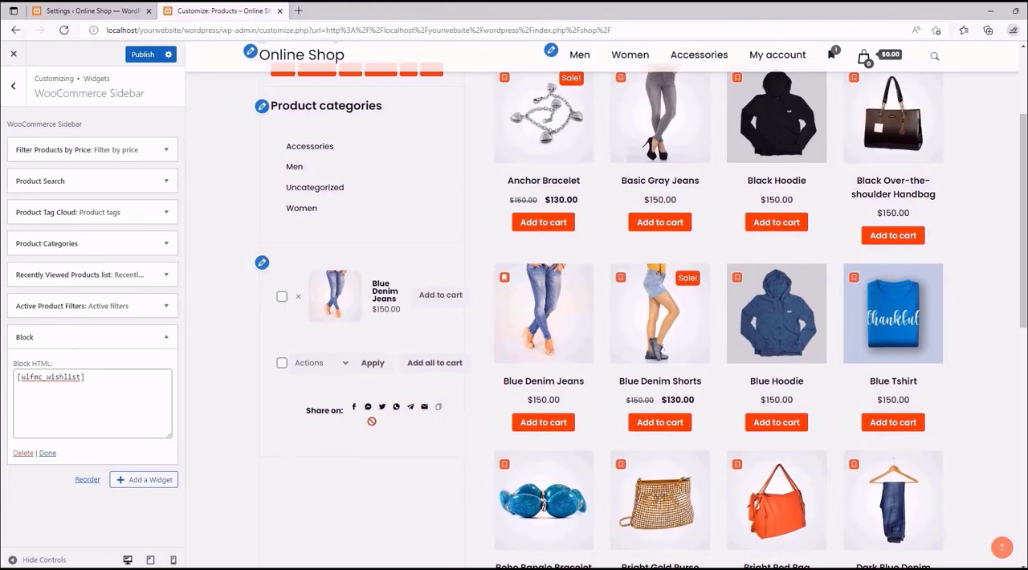
{"action": "scroll", "coordinate": [372, 347], "scroll_direction": "up", "scroll_amount": 2}
{"action": "scroll", "coordinate": [350, 377], "scroll_direction": "up", "scroll_amount": 1}
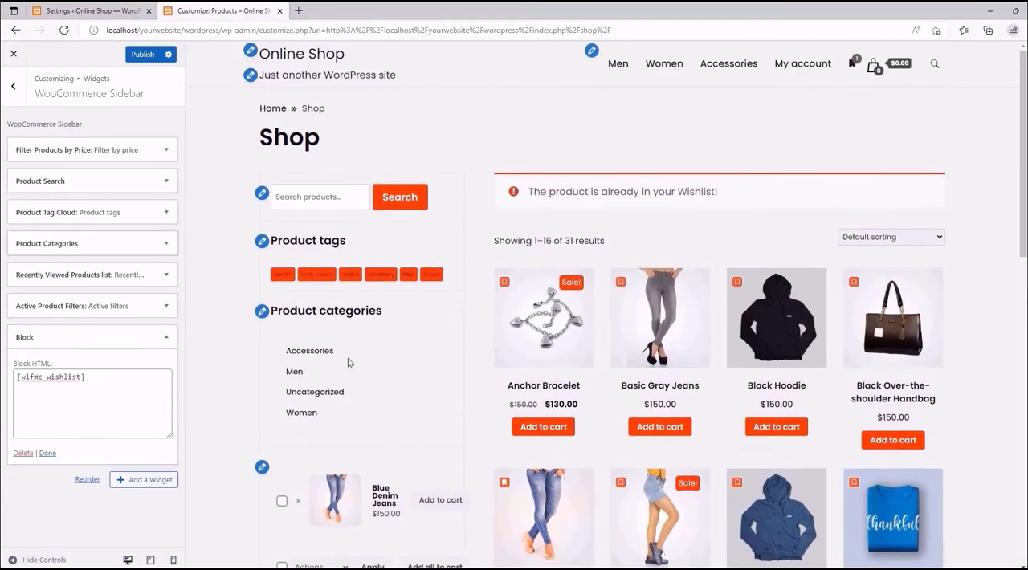
{"action": "scroll", "coordinate": [350, 352], "scroll_direction": "down", "scroll_amount": 1}
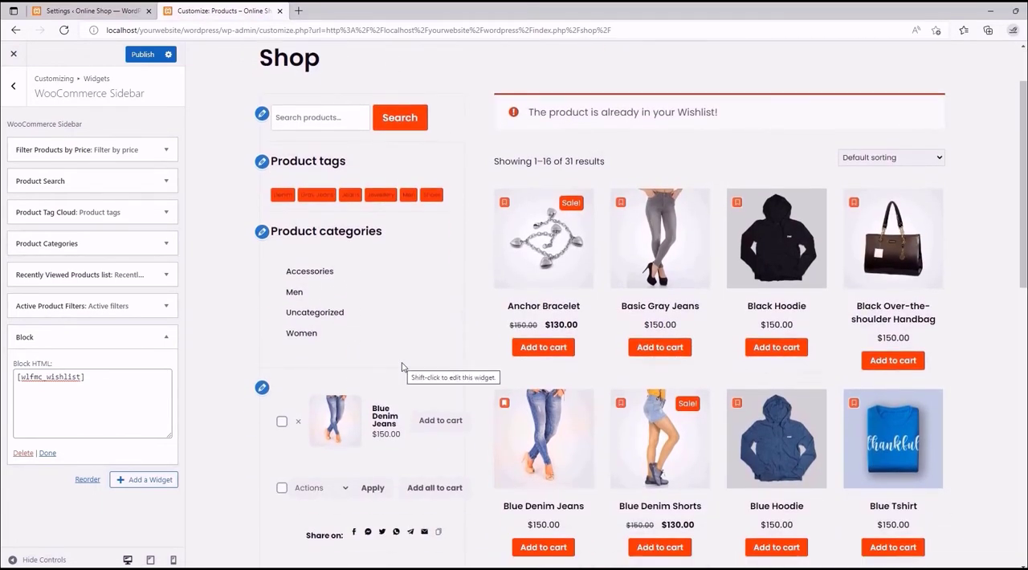
{"action": "scroll", "coordinate": [403, 366], "scroll_direction": "down", "scroll_amount": 2}
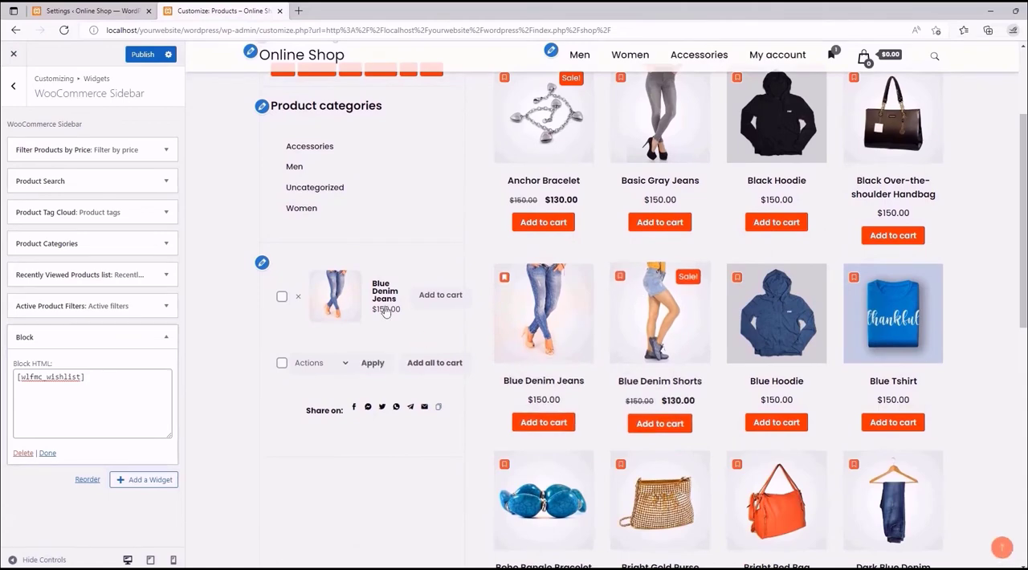
{"action": "scroll", "coordinate": [332, 385], "scroll_direction": "down", "scroll_amount": 4}
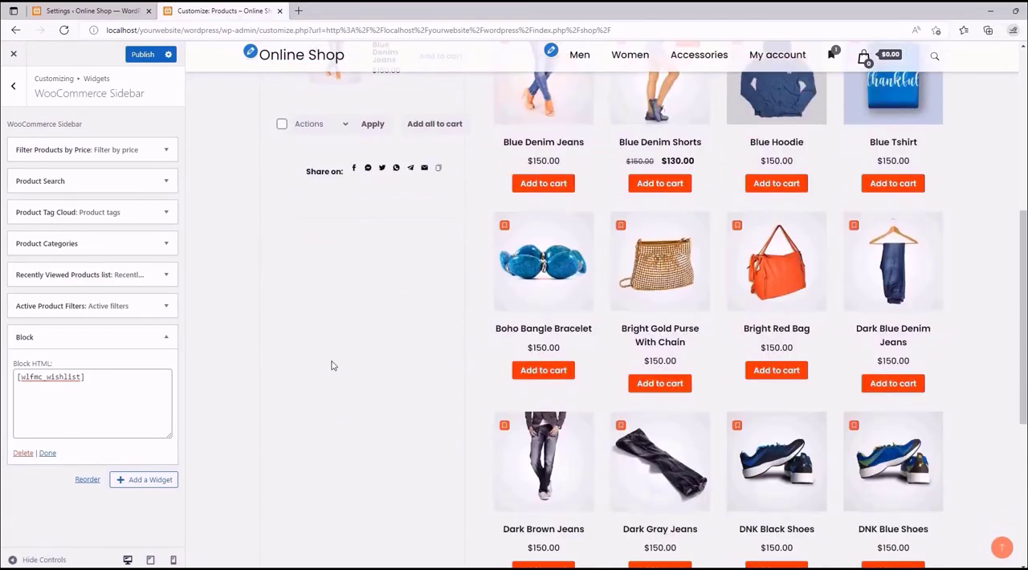
{"action": "scroll", "coordinate": [332, 366], "scroll_direction": "down", "scroll_amount": 2}
{"action": "scroll", "coordinate": [333, 339], "scroll_direction": "up", "scroll_amount": 3}
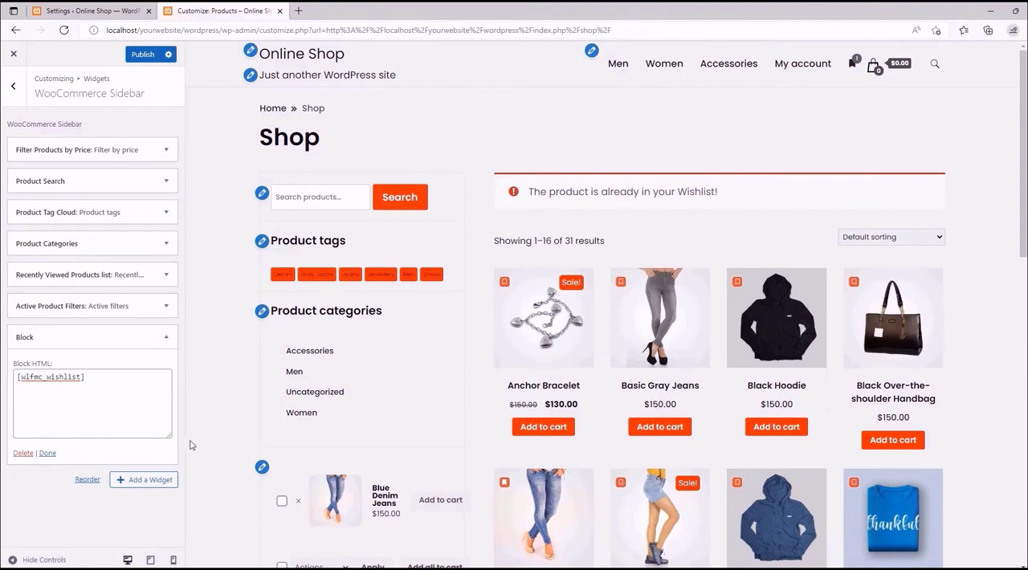
- Leave the customizer, discarding the unpublished sidebar widget, and return to the MC Wishlist settings
{"action": "left_click", "coordinate": [13, 54]}
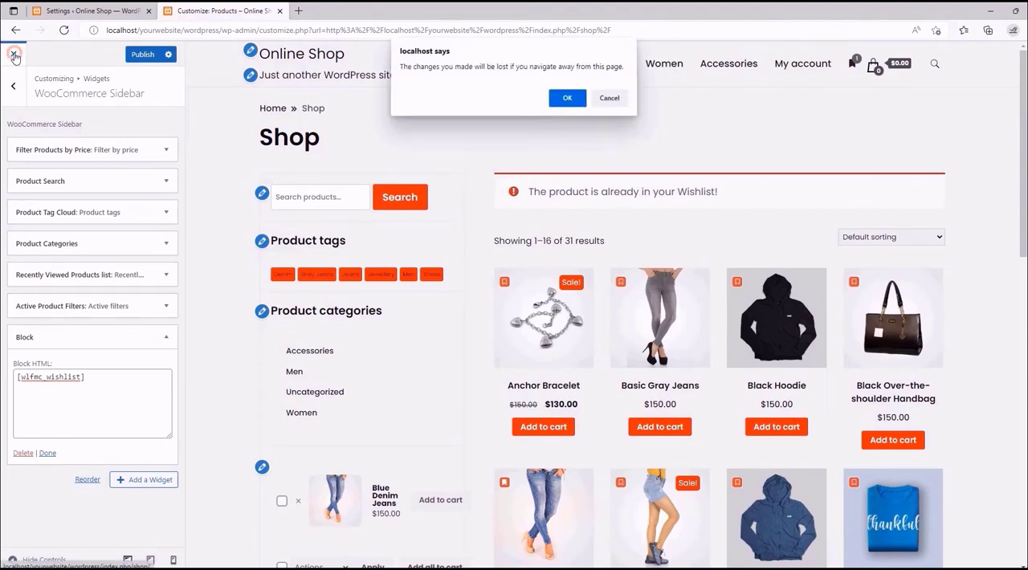
{"action": "left_click", "coordinate": [567, 98]}
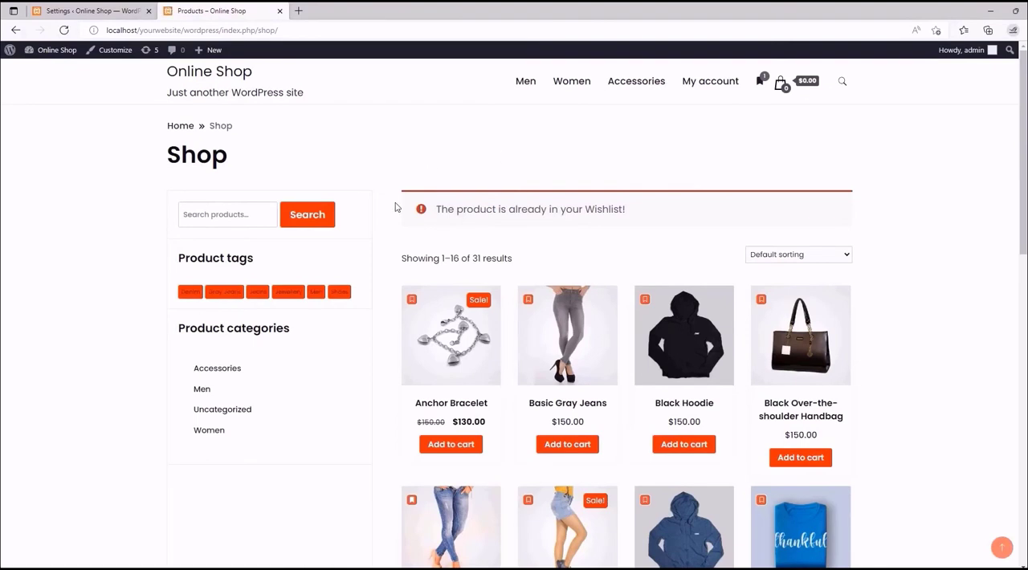
{"action": "left_click", "coordinate": [106, 6]}
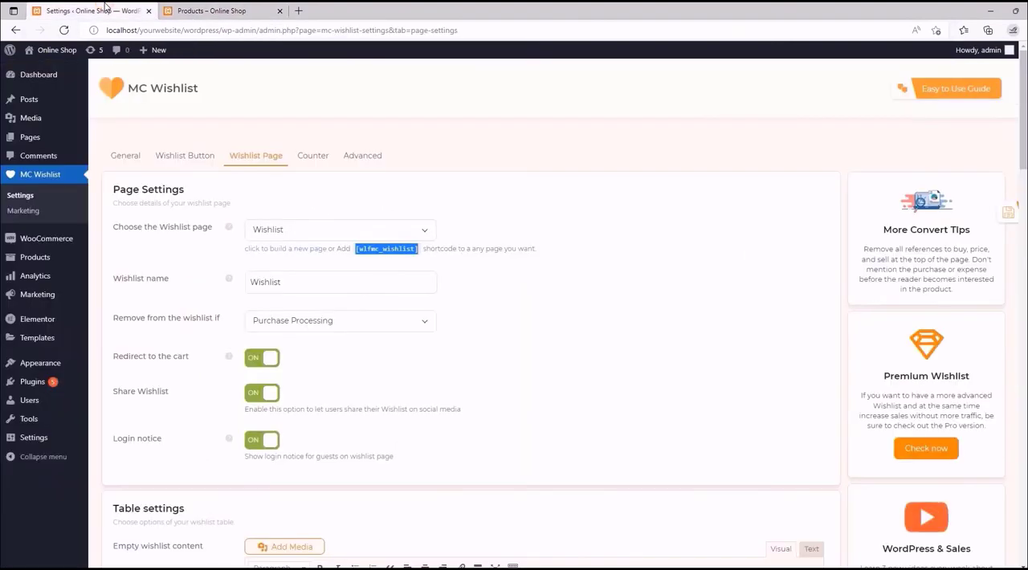
- Review the wishlist page and Wishlist name settings, comparing them with the Wishlist menu item on the storefront Shop page
{"action": "left_click", "coordinate": [425, 230]}
{"action": "left_click", "coordinate": [423, 230]}
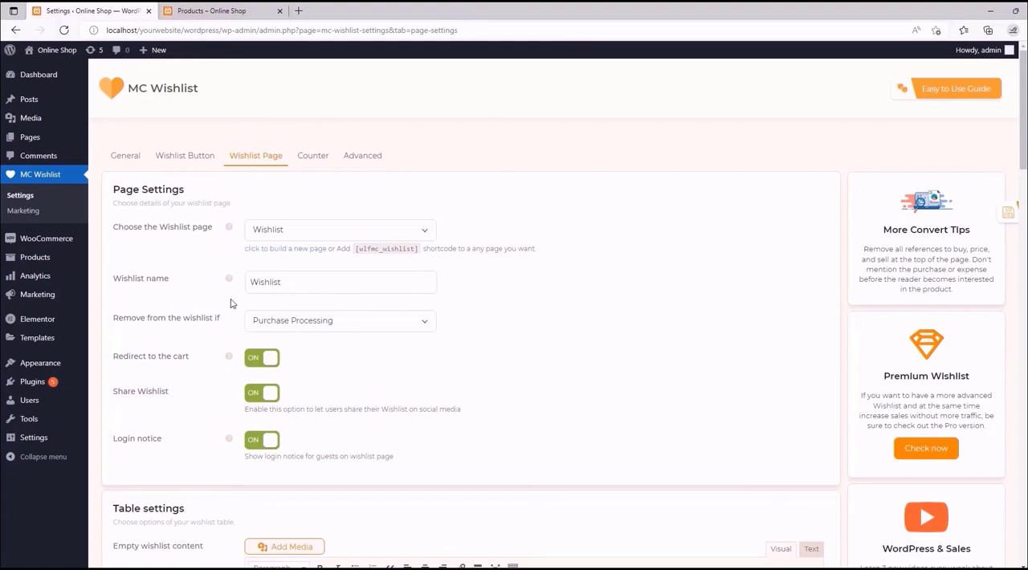
{"action": "left_click", "coordinate": [288, 282]}
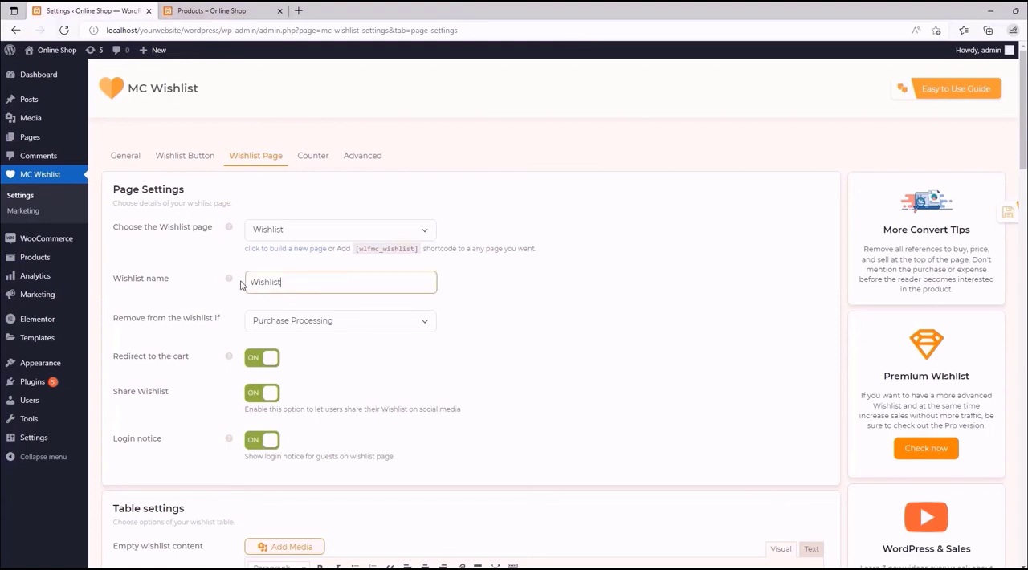
{"action": "mouse_move", "coordinate": [230, 281]}
{"action": "left_click", "coordinate": [243, 10]}
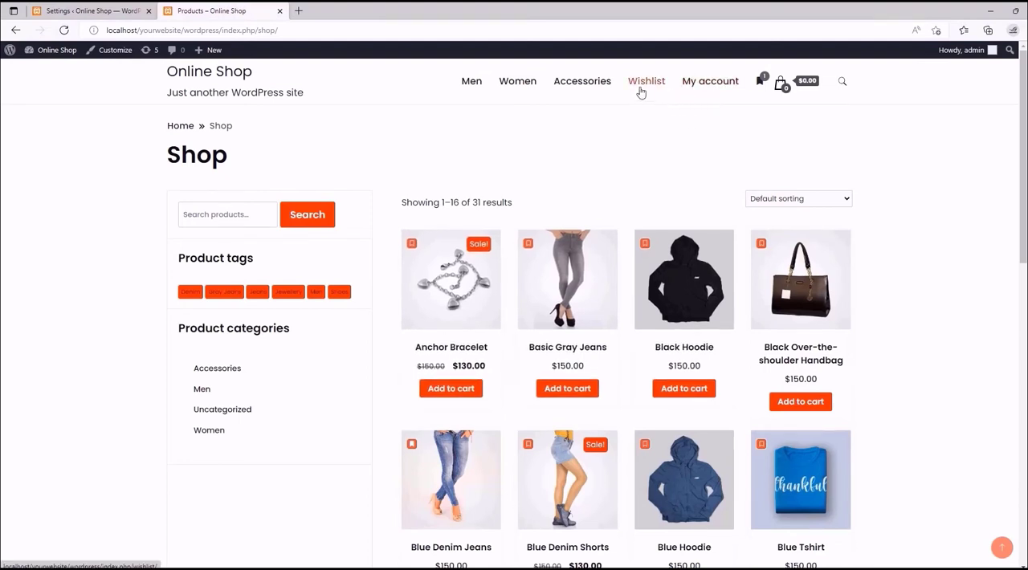
{"action": "left_click", "coordinate": [124, 6]}
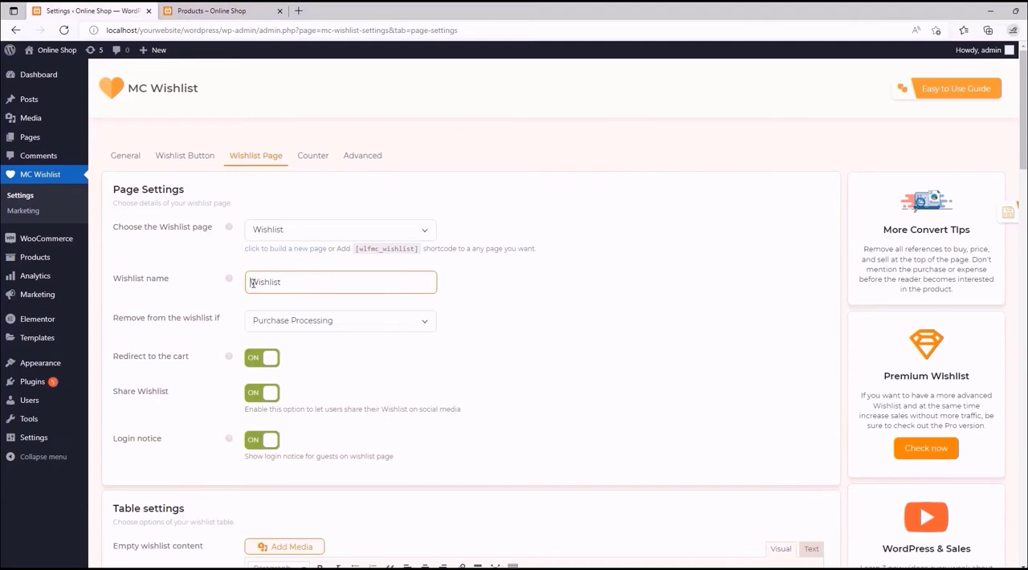
- Set the Wishlist name to My Wishlist and the removal condition to Added to the card, and save the settings
{"action": "type", "text": "My"}
{"action": "left_click", "coordinate": [501, 281]}
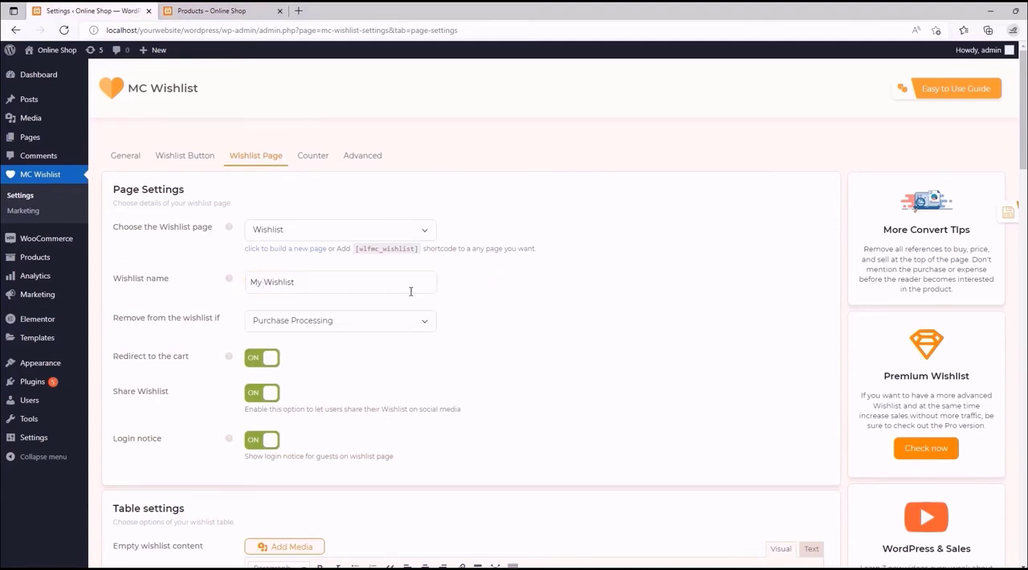
{"action": "scroll", "coordinate": [273, 269], "scroll_direction": "down", "scroll_amount": 1}
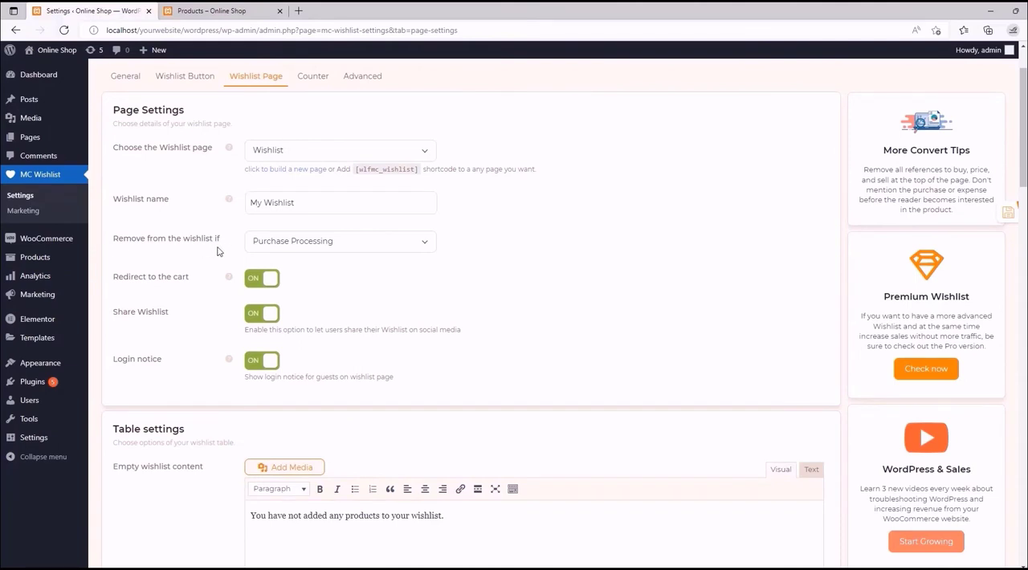
{"action": "left_click", "coordinate": [419, 244]}
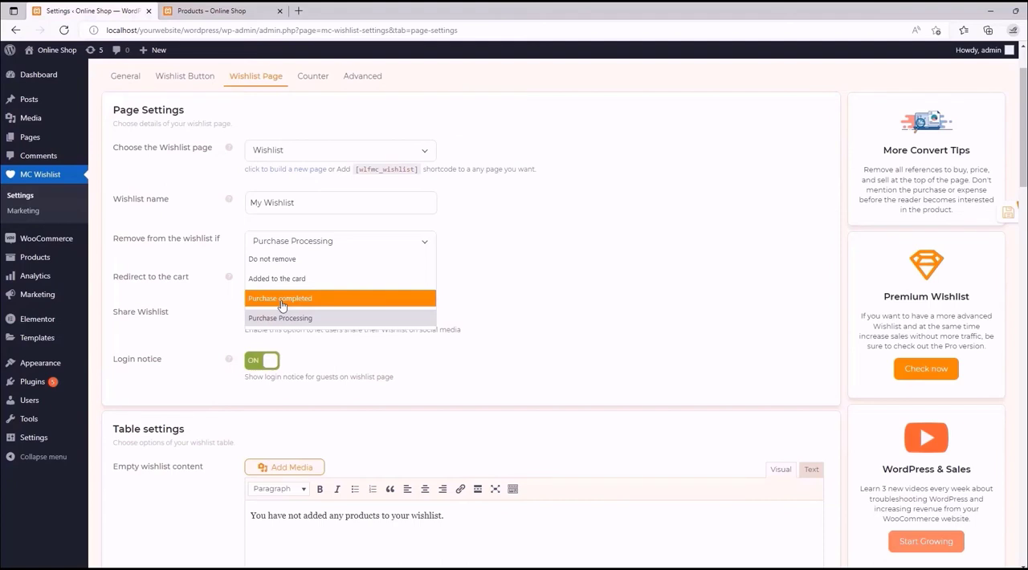
{"action": "left_click", "coordinate": [281, 300]}
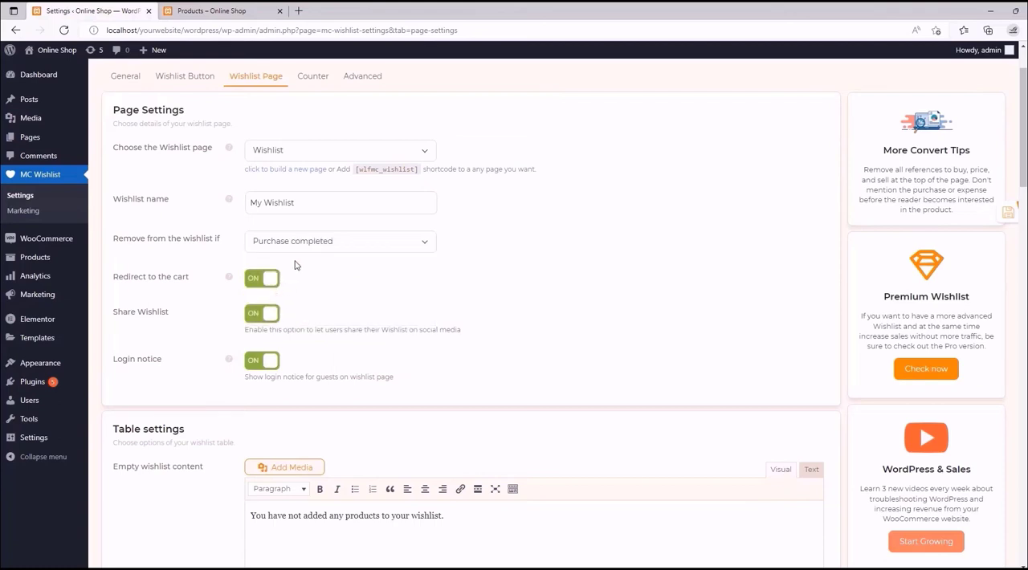
{"action": "left_click", "coordinate": [425, 242]}
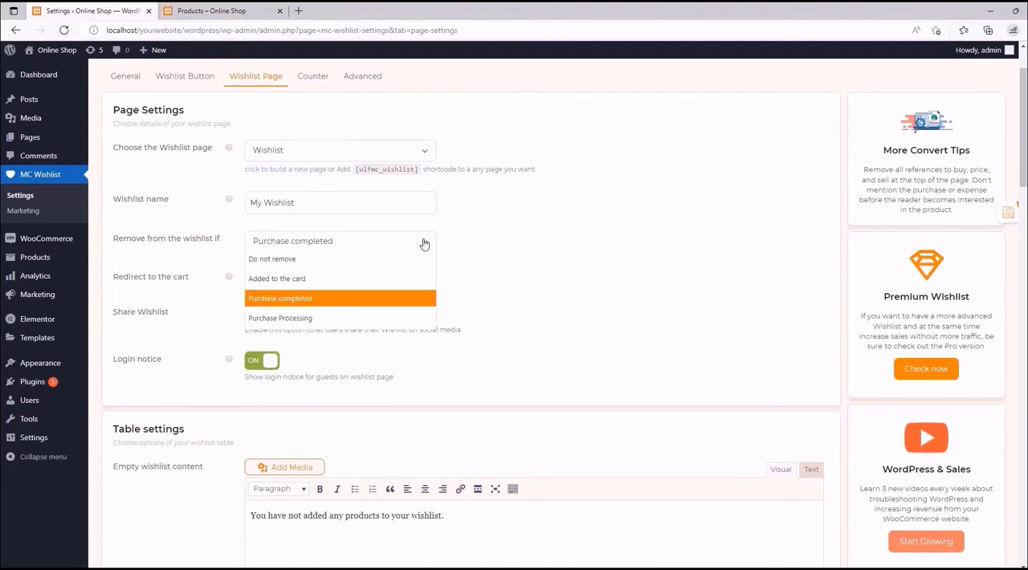
{"action": "left_click", "coordinate": [297, 283]}
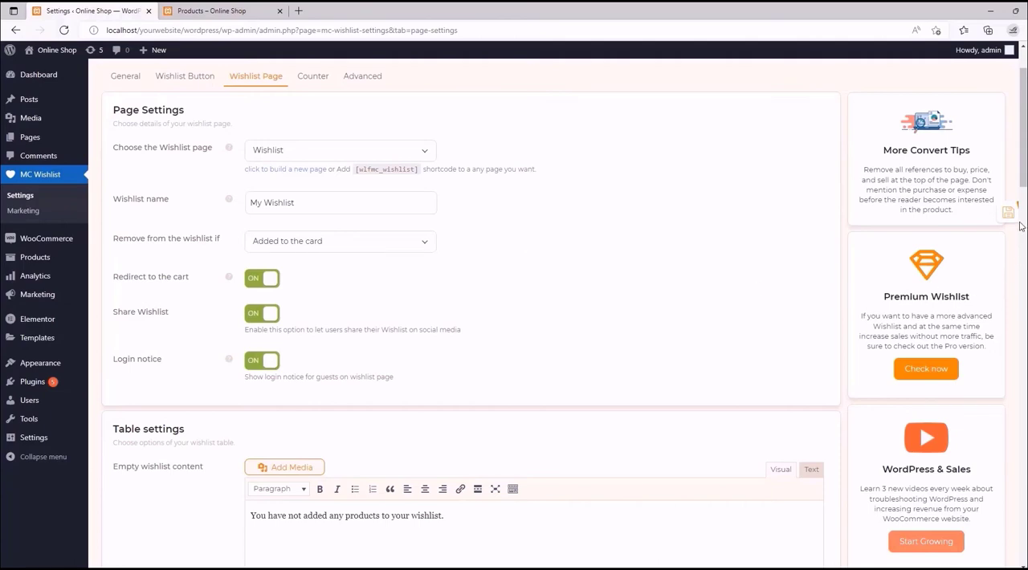
{"action": "left_click", "coordinate": [993, 212]}
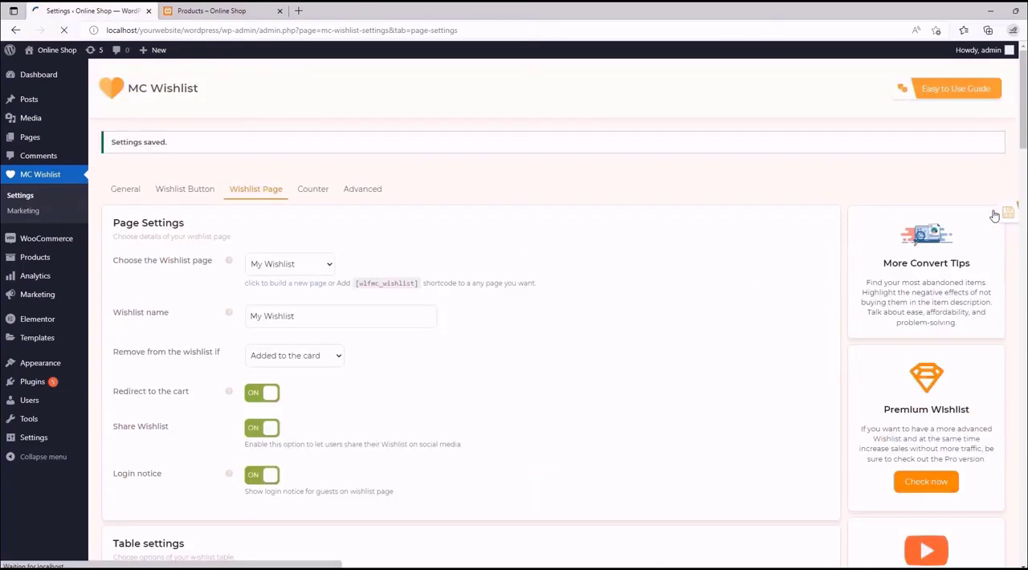
- Reload the storefront Shop page and go to the wishlist through the wishlist counter in the site header
{"action": "left_click", "coordinate": [214, 11]}
{"action": "left_click", "coordinate": [66, 30]}
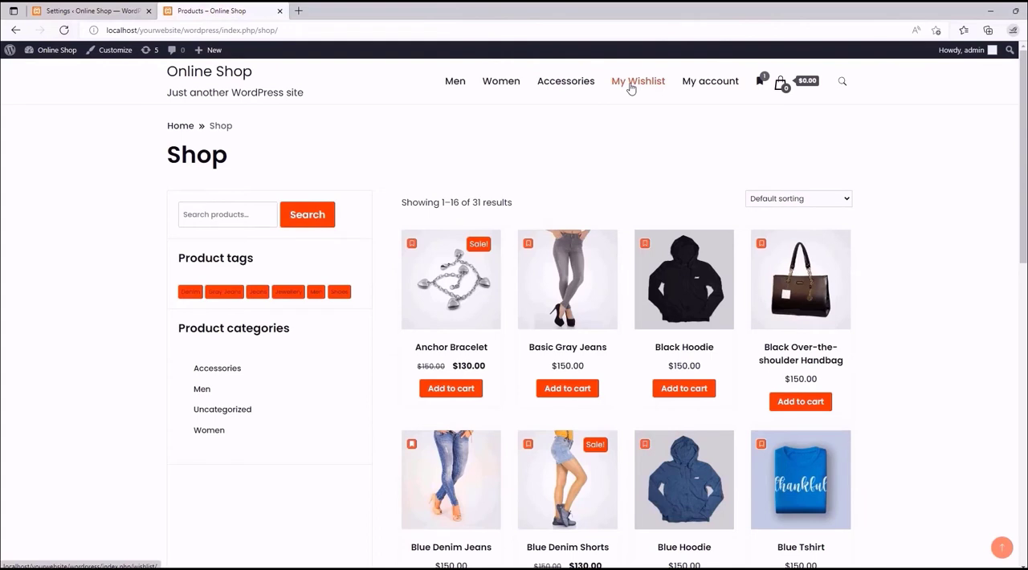
{"action": "mouse_move", "coordinate": [763, 90]}
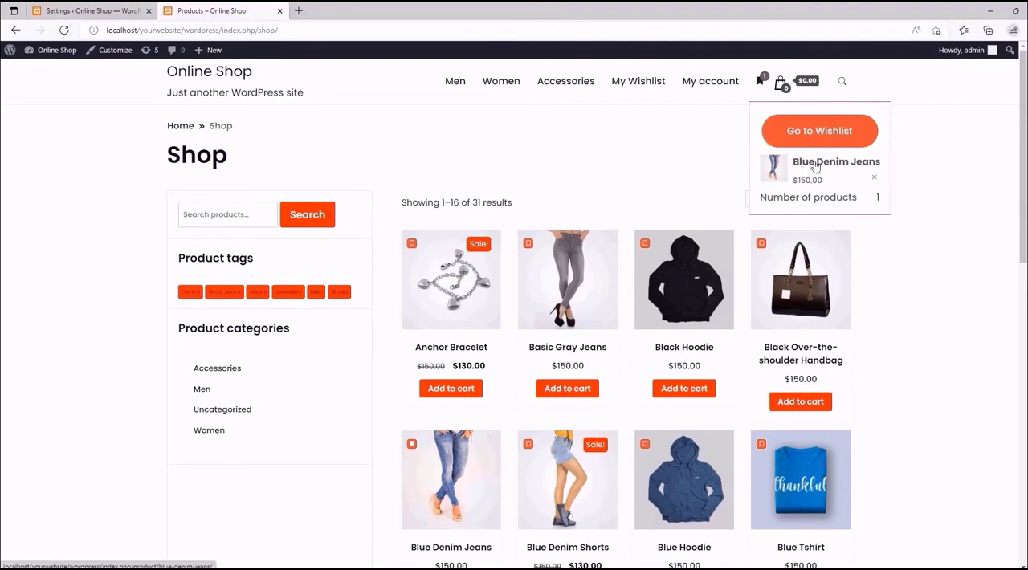
{"action": "left_click", "coordinate": [812, 134]}
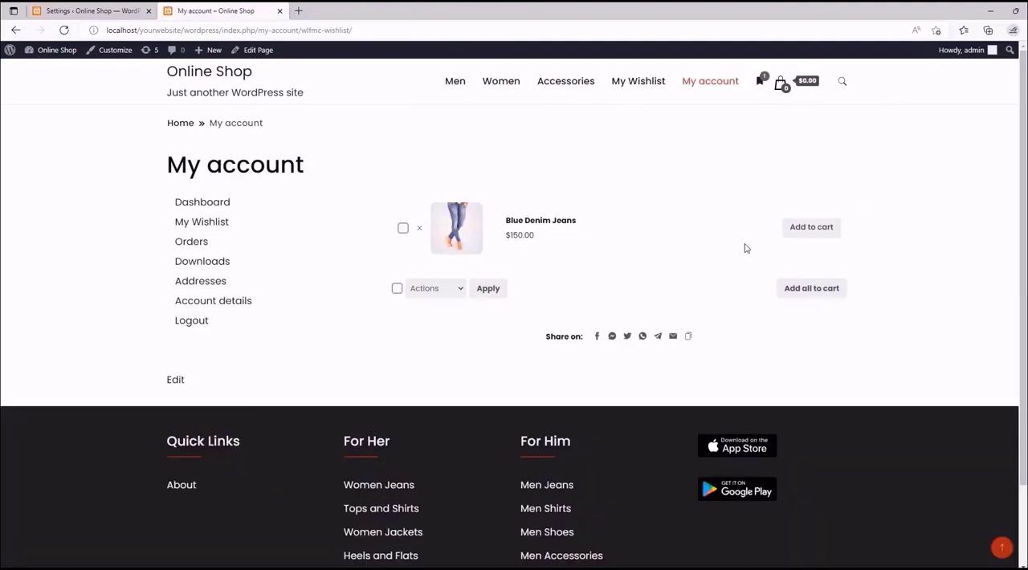
- Add Blue Denim Jeans from the wishlist to the cart, and check the cart page and the header wishlist counter
{"action": "left_click", "coordinate": [810, 230]}
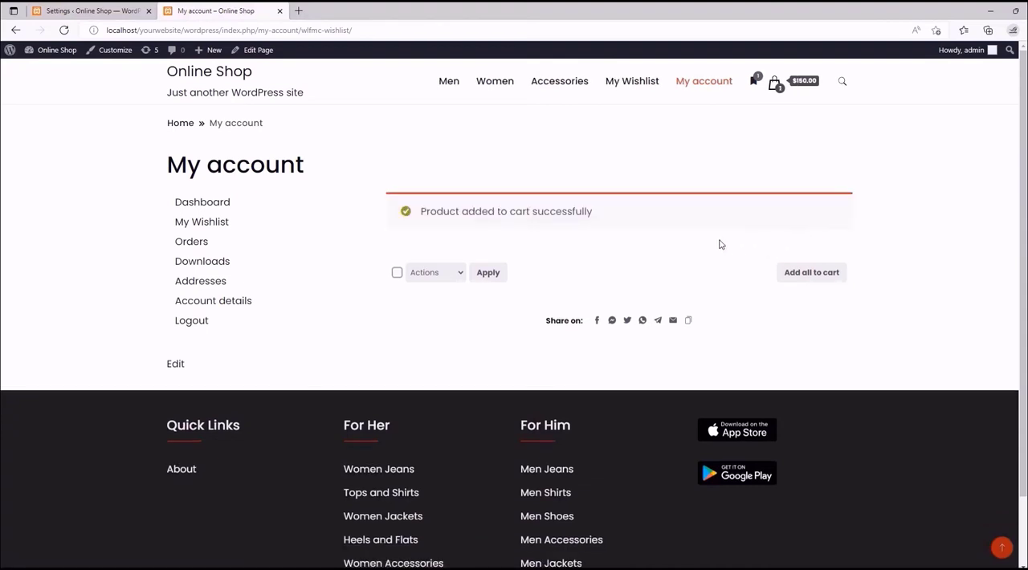
{"action": "left_click", "coordinate": [782, 84]}
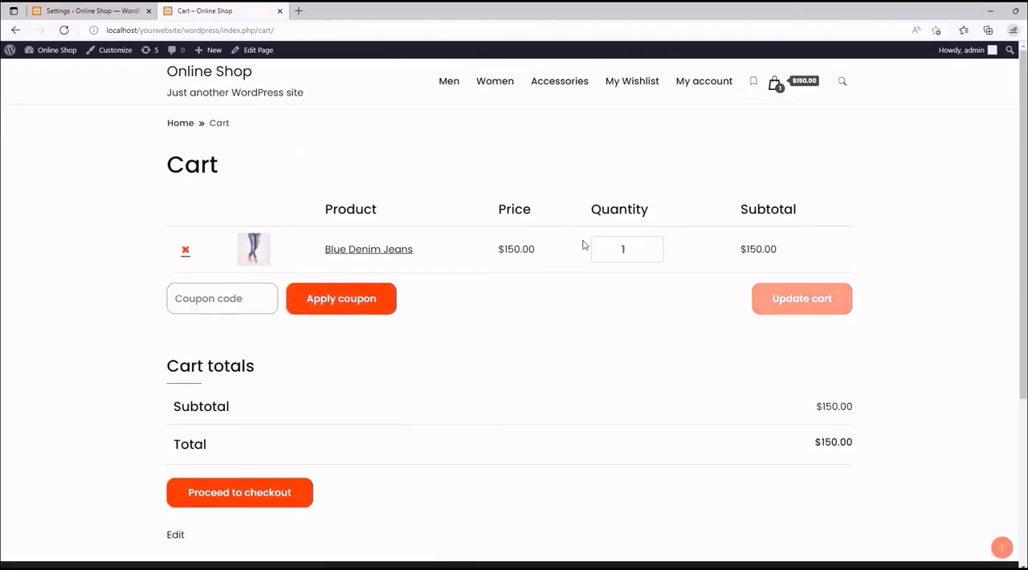
{"action": "mouse_move", "coordinate": [755, 85]}
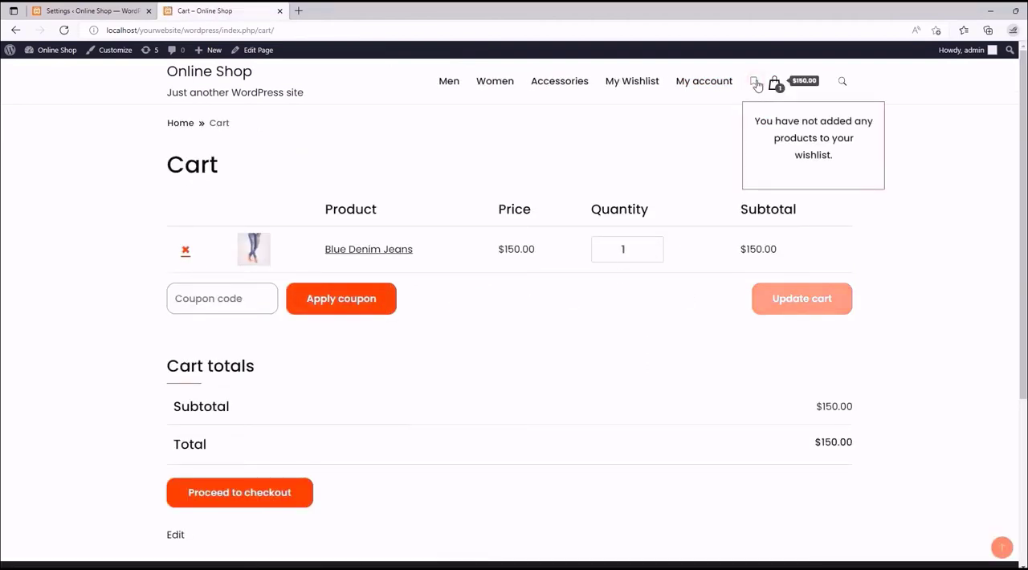
{"action": "left_click", "coordinate": [684, 169]}
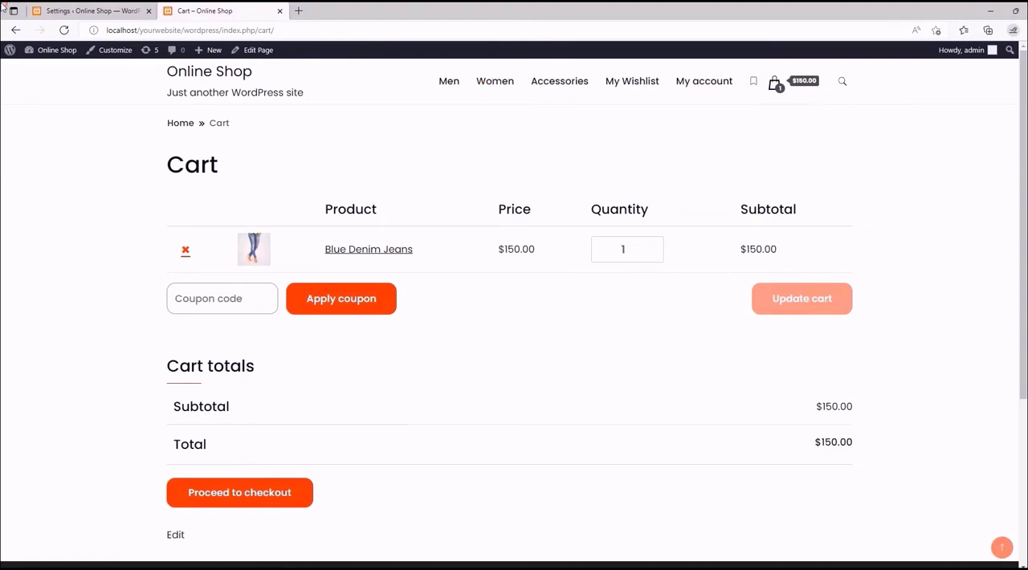
- Return to the MC Wishlist settings and set the Remove from the wishlist if option to Purchase completed
{"action": "left_click", "coordinate": [46, 9]}
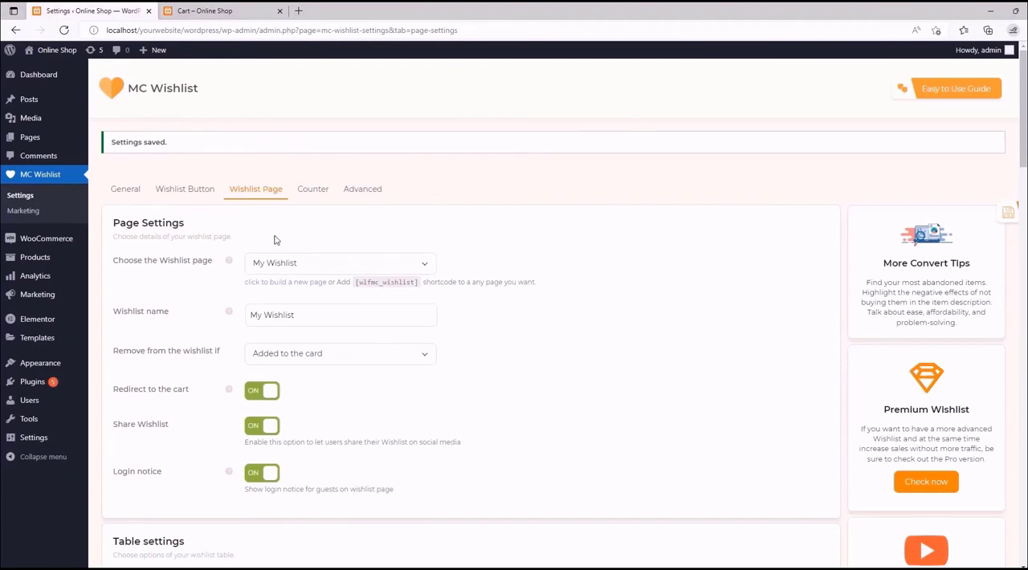
{"action": "left_click", "coordinate": [348, 355]}
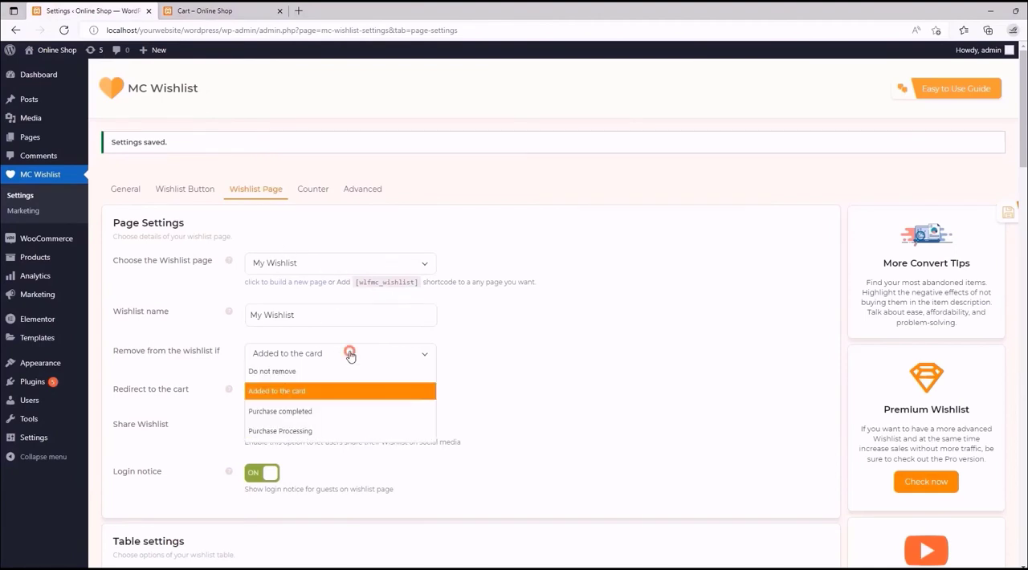
{"action": "left_click", "coordinate": [305, 411]}
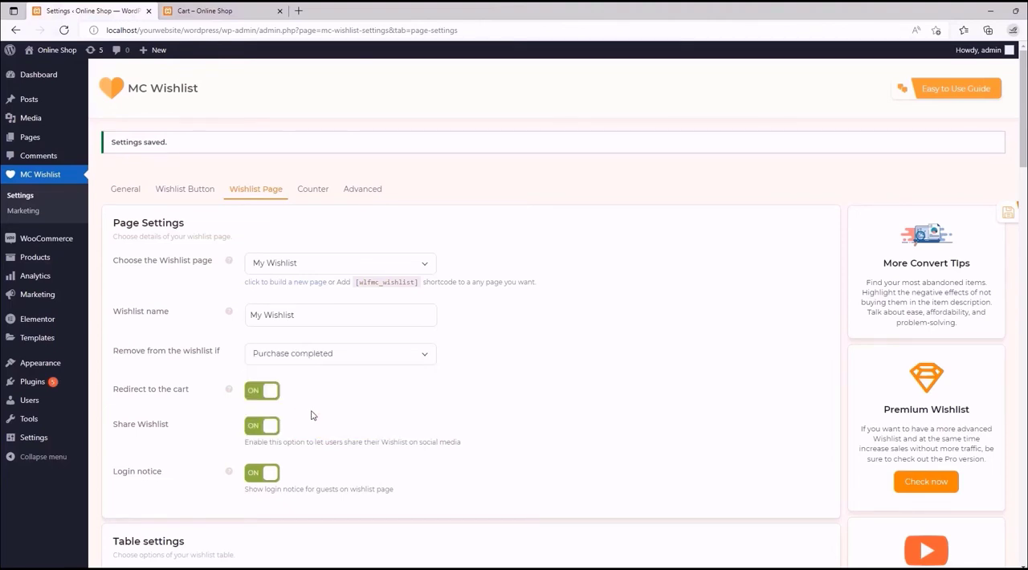
{"action": "scroll", "coordinate": [315, 352], "scroll_direction": "down", "scroll_amount": 2}
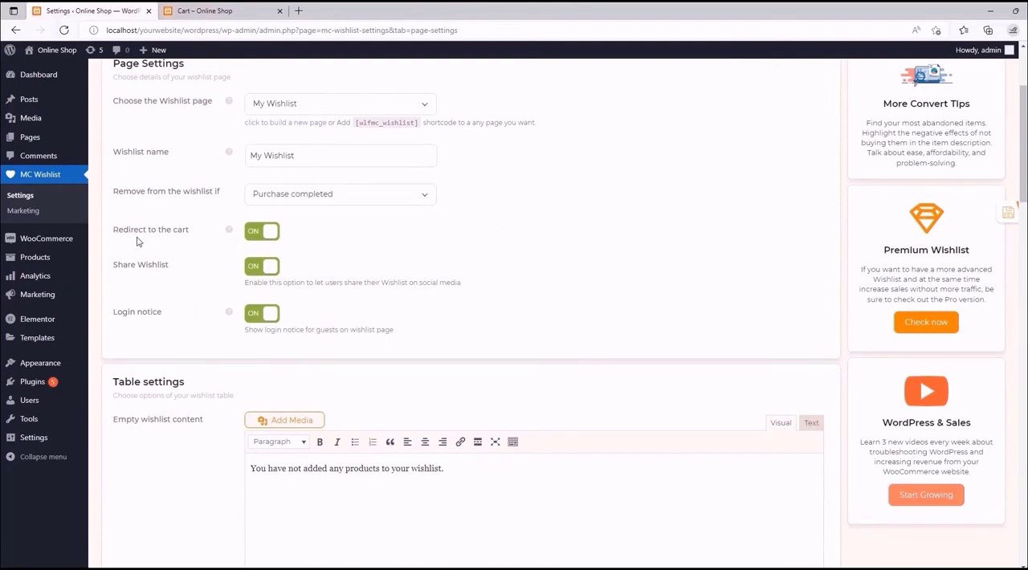
{"action": "mouse_move", "coordinate": [230, 231]}
- Add Black Hoodie and Blue Hoodie to the wishlist from the storefront's Men category, dismissing the wishlist popups
{"action": "left_click", "coordinate": [233, 8]}
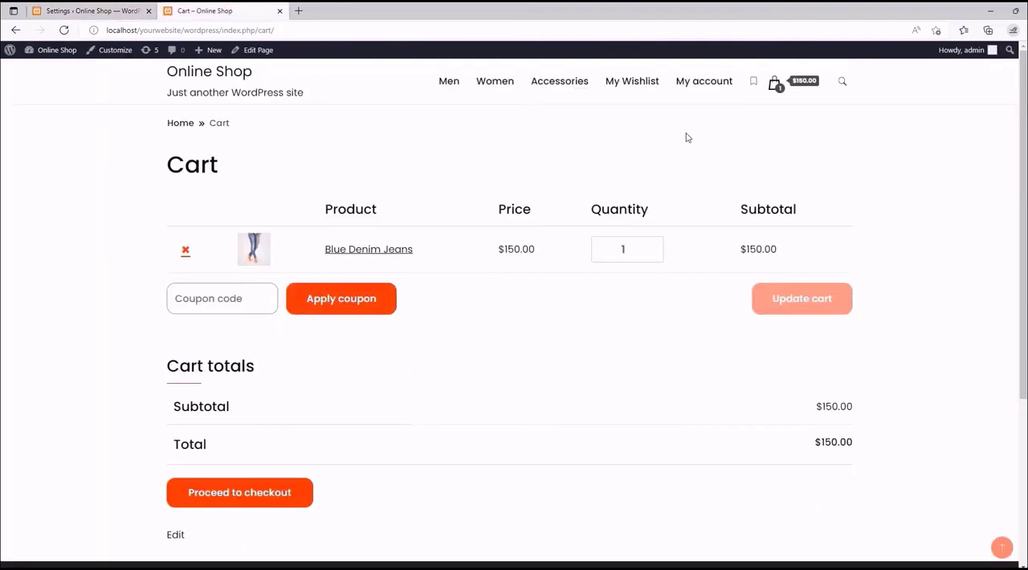
{"action": "left_click", "coordinate": [450, 84]}
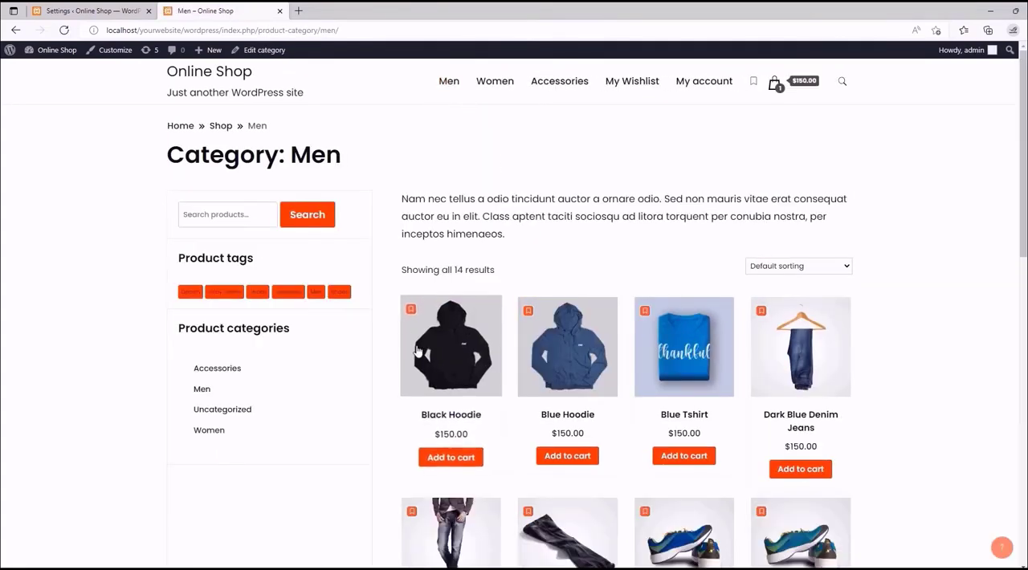
{"action": "left_click", "coordinate": [527, 311]}
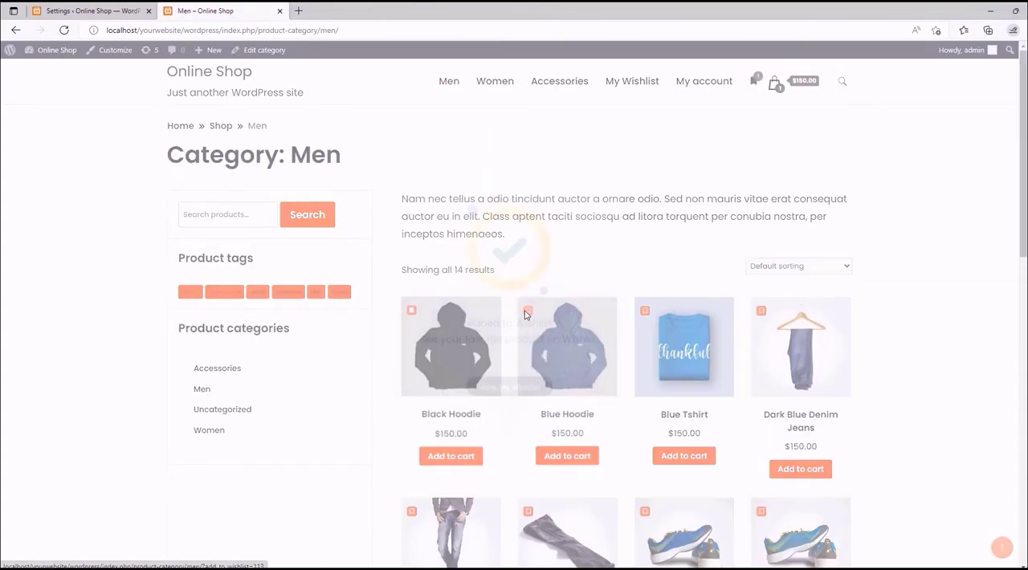
{"action": "left_click", "coordinate": [516, 413]}
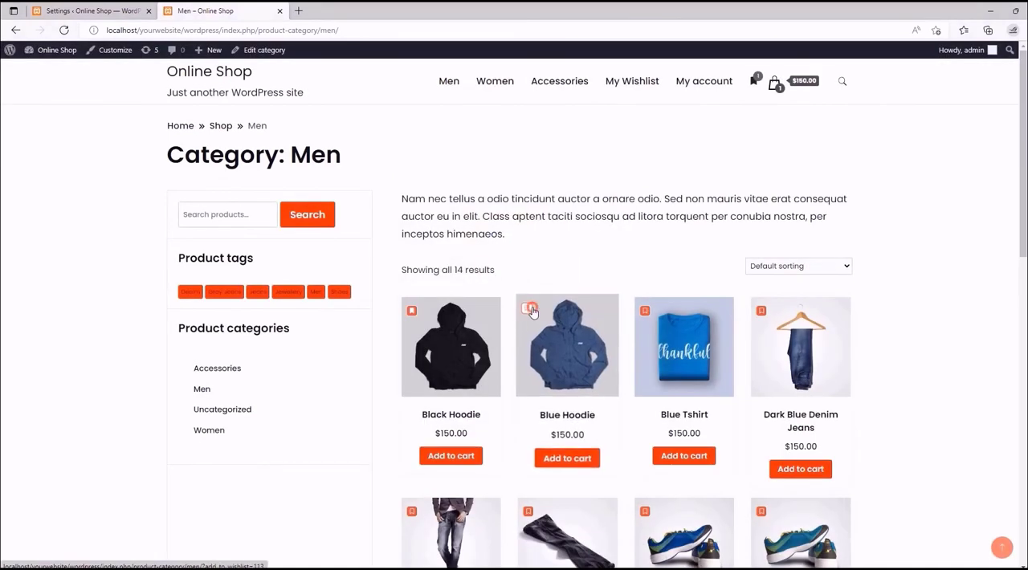
{"action": "left_click", "coordinate": [528, 312]}
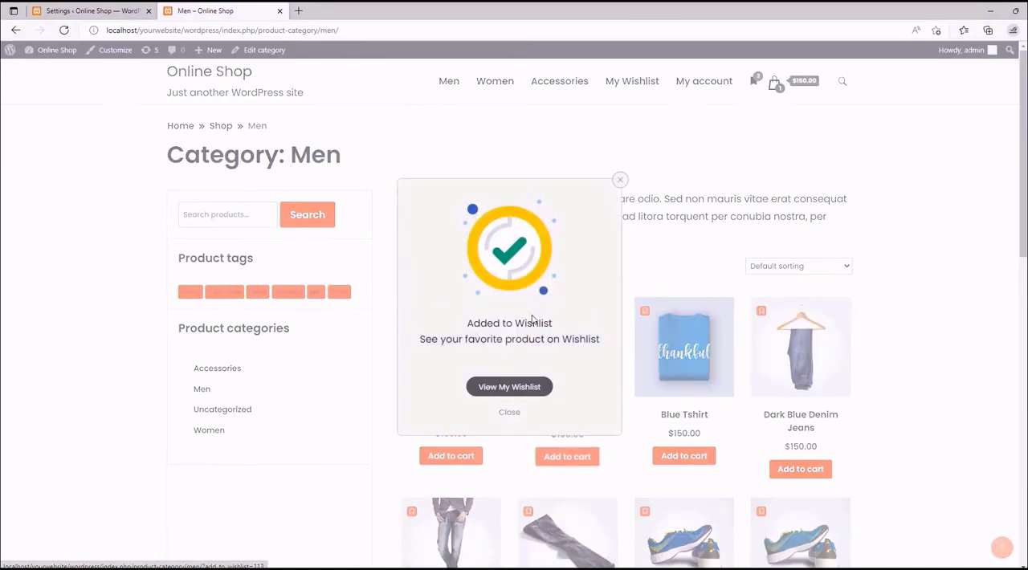
{"action": "left_click", "coordinate": [509, 412]}
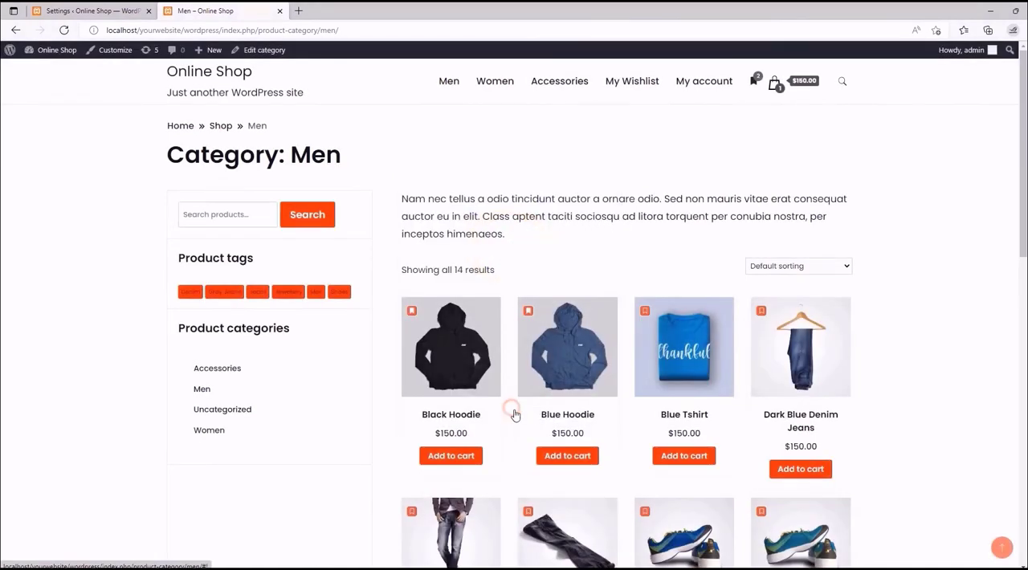
- Add all products on the My Wishlist page to the cart, and return to the MC Wishlist settings
{"action": "left_click", "coordinate": [638, 84]}
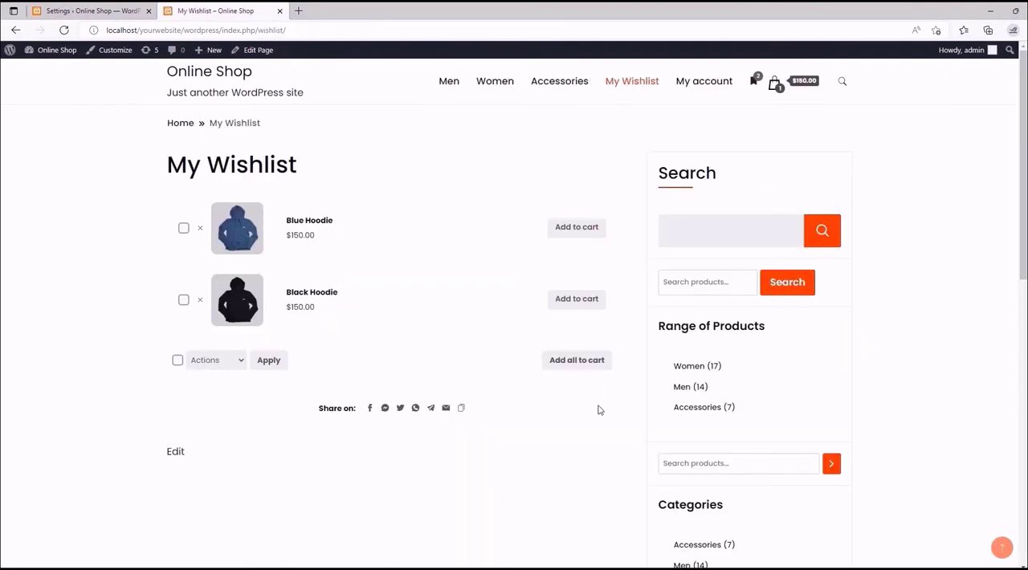
{"action": "left_click", "coordinate": [578, 363]}
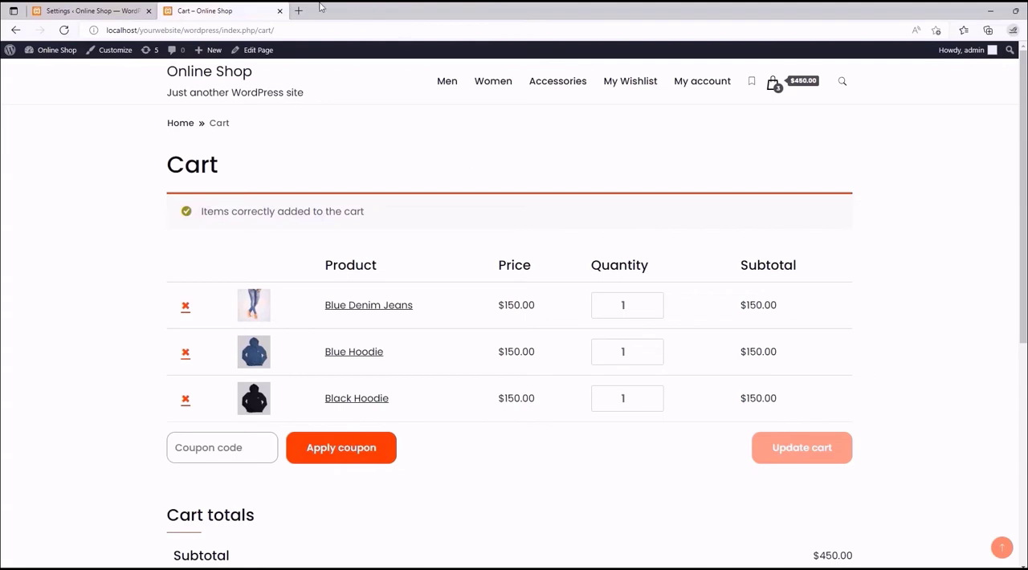
{"action": "left_click", "coordinate": [112, 8]}
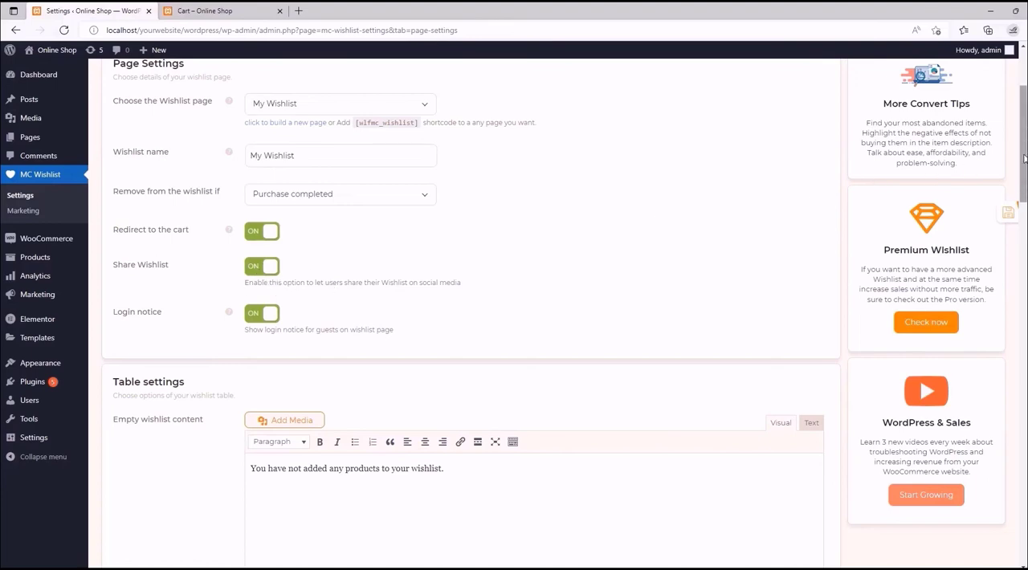
- Turn the Share Wishlist option off and back on in the Page Settings
{"action": "left_click_drag", "start_coordinate": [1020, 161], "coordinate": [1025, 526]}
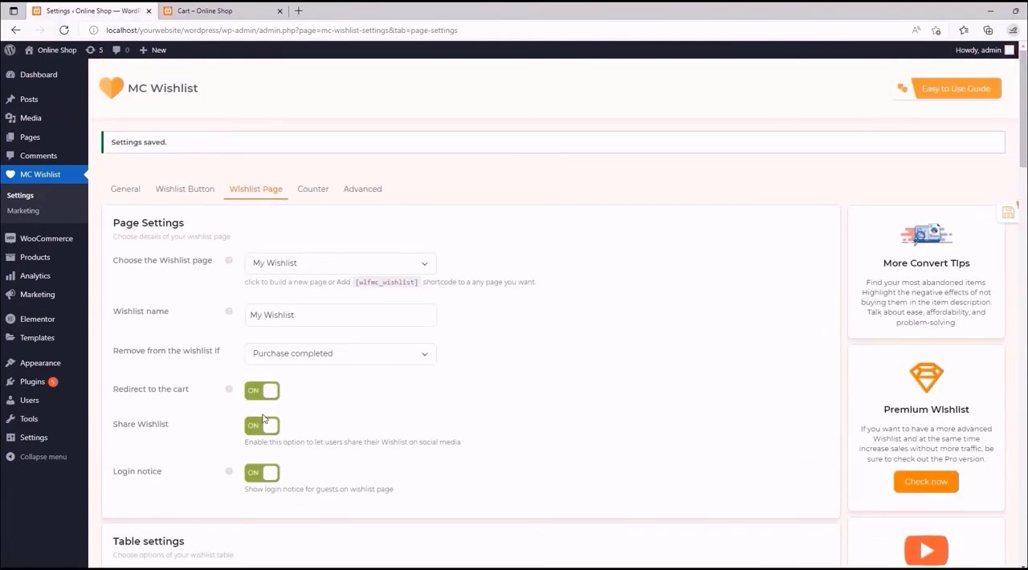
{"action": "left_click", "coordinate": [262, 432]}
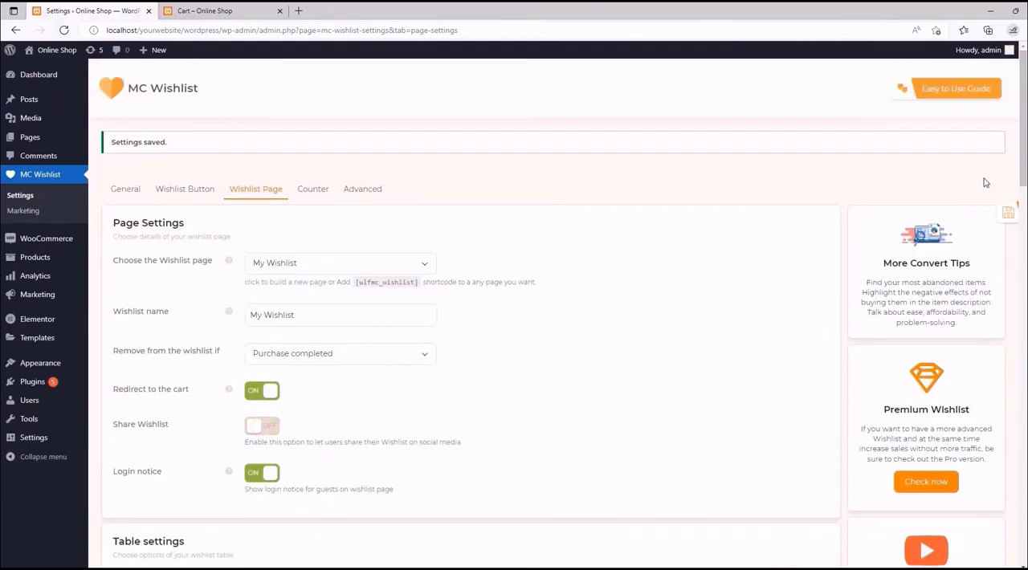
{"action": "mouse_move", "coordinate": [1019, 161]}
{"action": "left_mouse_down"}
{"action": "mouse_move", "coordinate": [1018, 542]}
{"action": "mouse_move", "coordinate": [1019, 156]}
{"action": "left_mouse_up"}
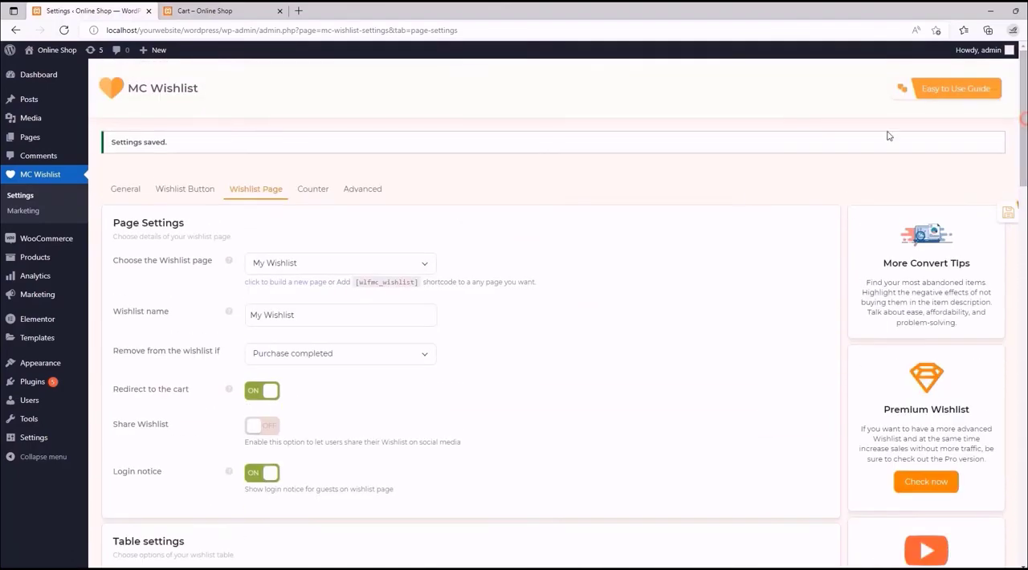
{"action": "left_click", "coordinate": [263, 431]}
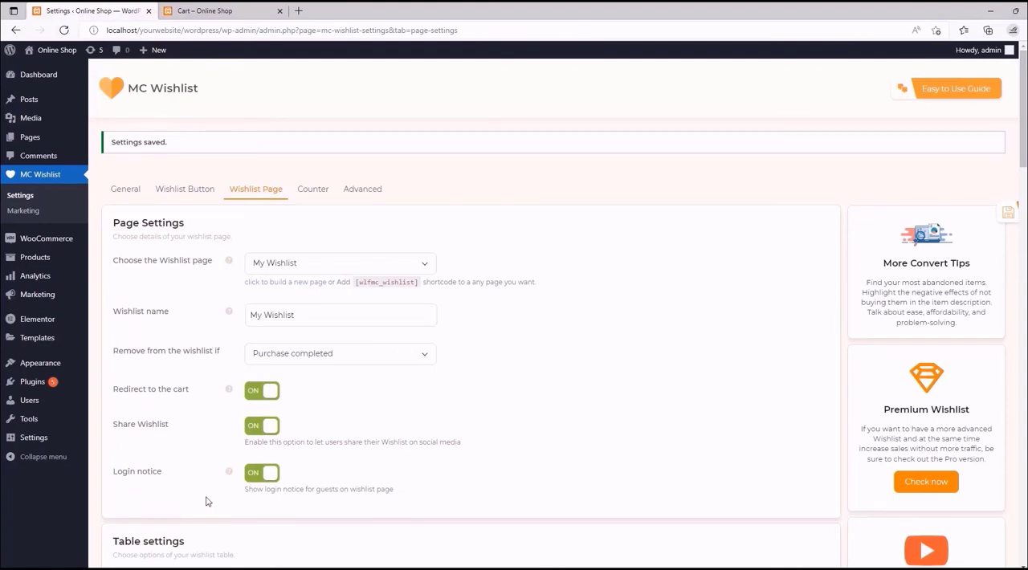
- Review the Login notice section, and turn off the Login notice and Share Wishlist options in the Page Settings
{"action": "mouse_move", "coordinate": [229, 472]}
{"action": "left_click_drag", "start_coordinate": [1022, 102], "coordinate": [1006, 411]}
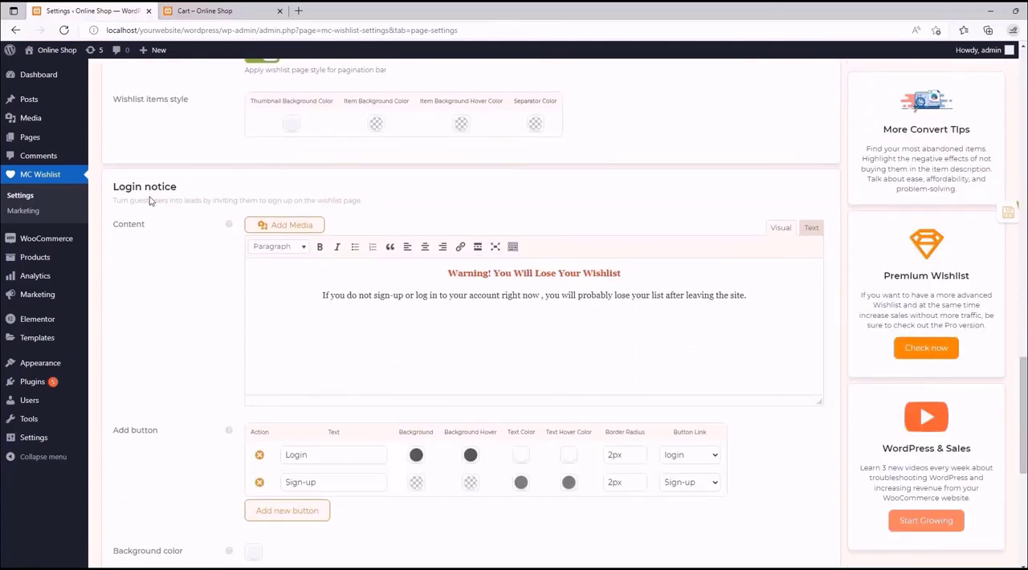
{"action": "left_click_drag", "start_coordinate": [1020, 361], "coordinate": [1008, 68]}
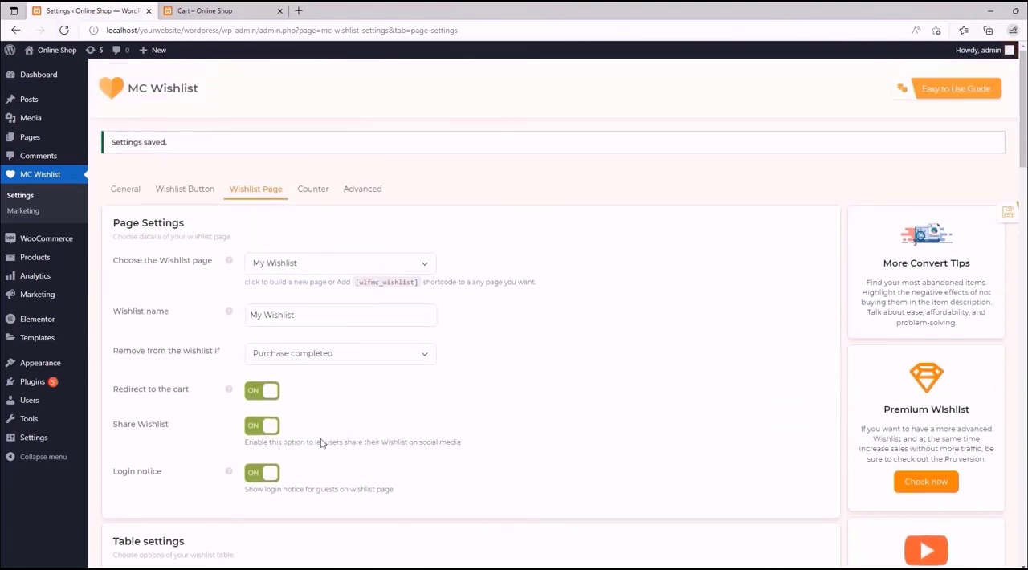
{"action": "left_click", "coordinate": [262, 472]}
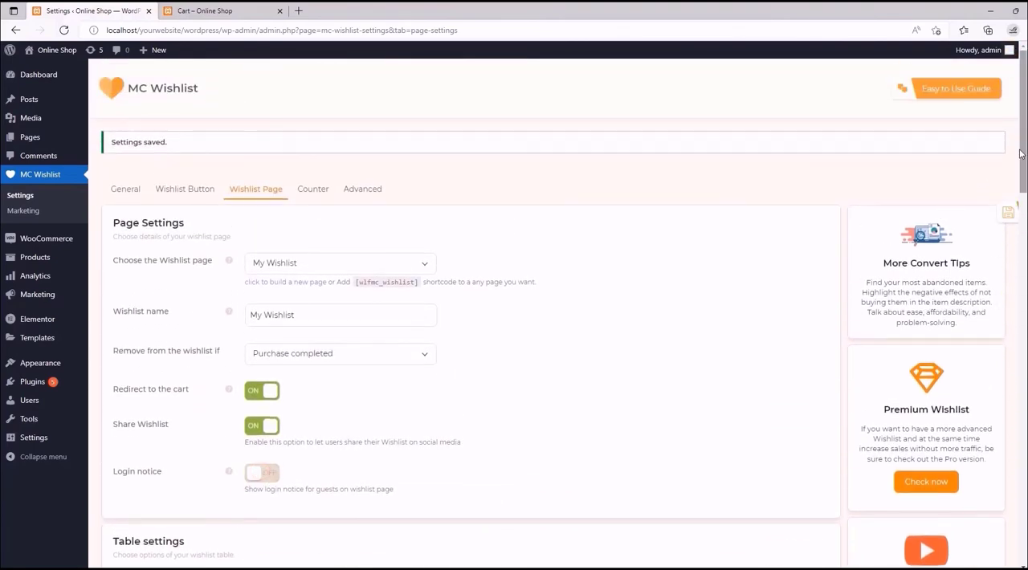
{"action": "mouse_move", "coordinate": [1021, 155]}
{"action": "left_mouse_down"}
{"action": "mouse_move", "coordinate": [1024, 532]}
{"action": "mouse_move", "coordinate": [1023, 145]}
{"action": "left_mouse_up"}
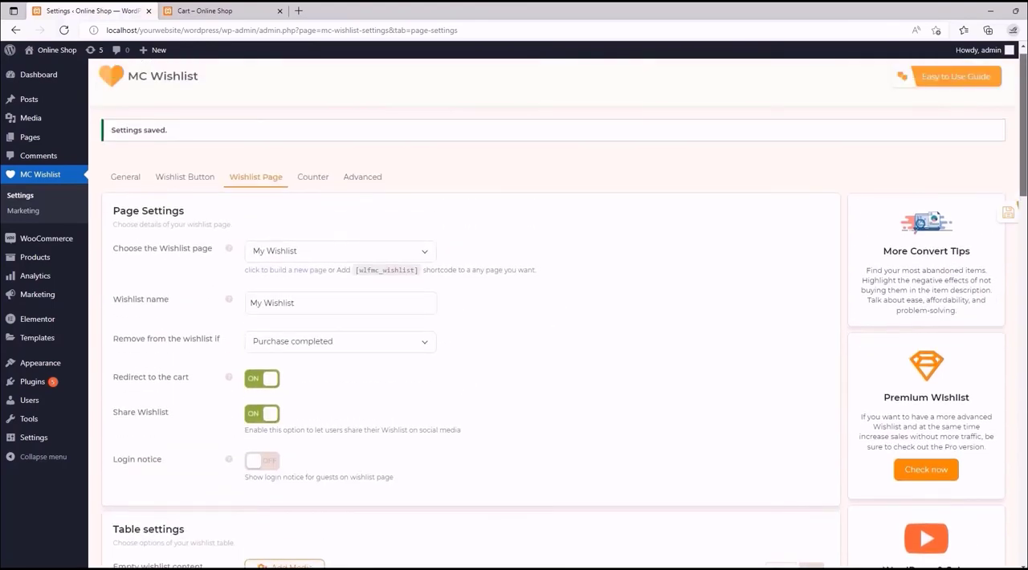
{"action": "left_click", "coordinate": [263, 412]}
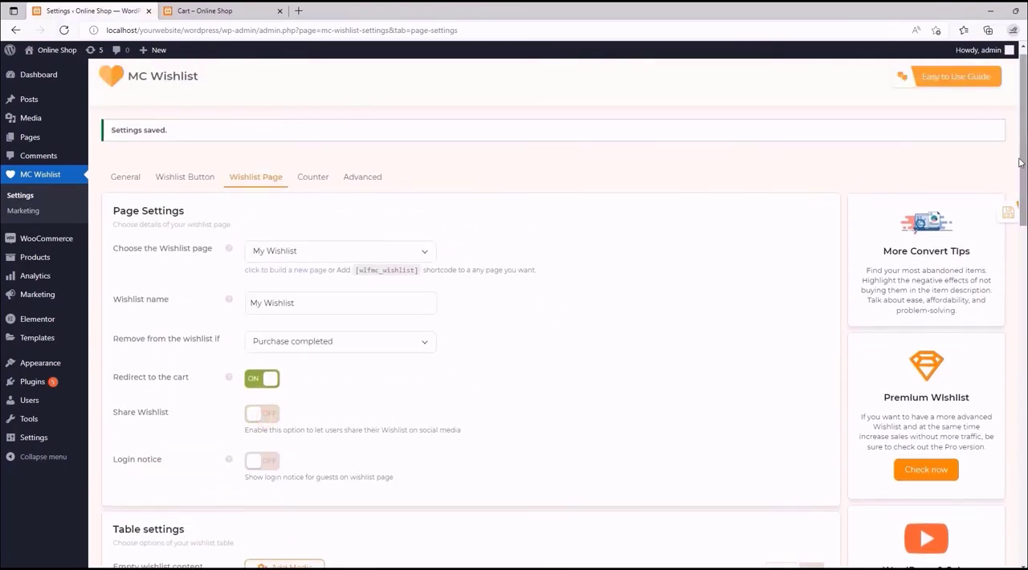
- Turn on the Share Wishlist and Login notice options in the Page Settings
{"action": "left_click_drag", "start_coordinate": [1020, 163], "coordinate": [1013, 140]}
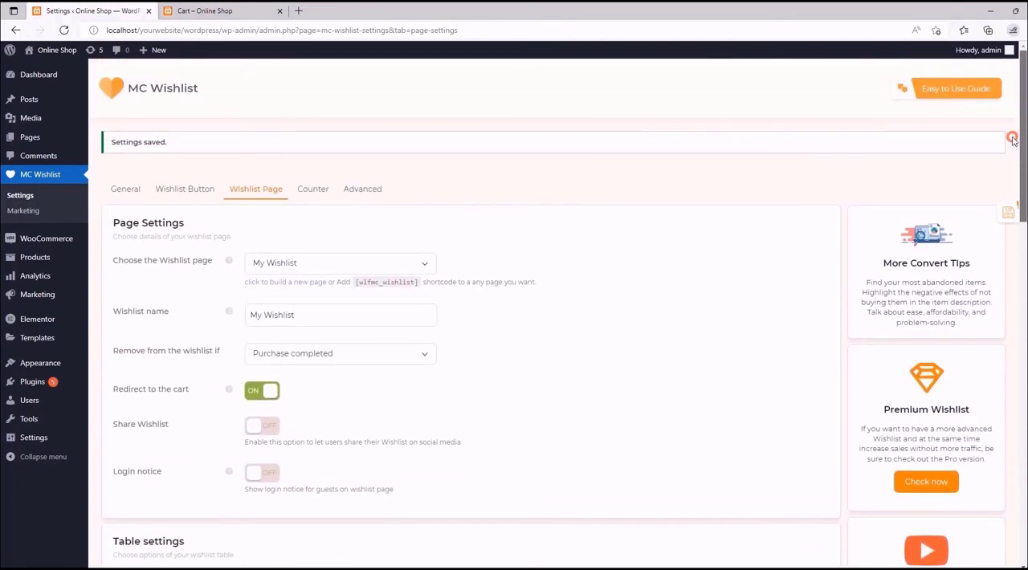
{"action": "left_click", "coordinate": [255, 426]}
{"action": "left_click", "coordinate": [259, 472]}
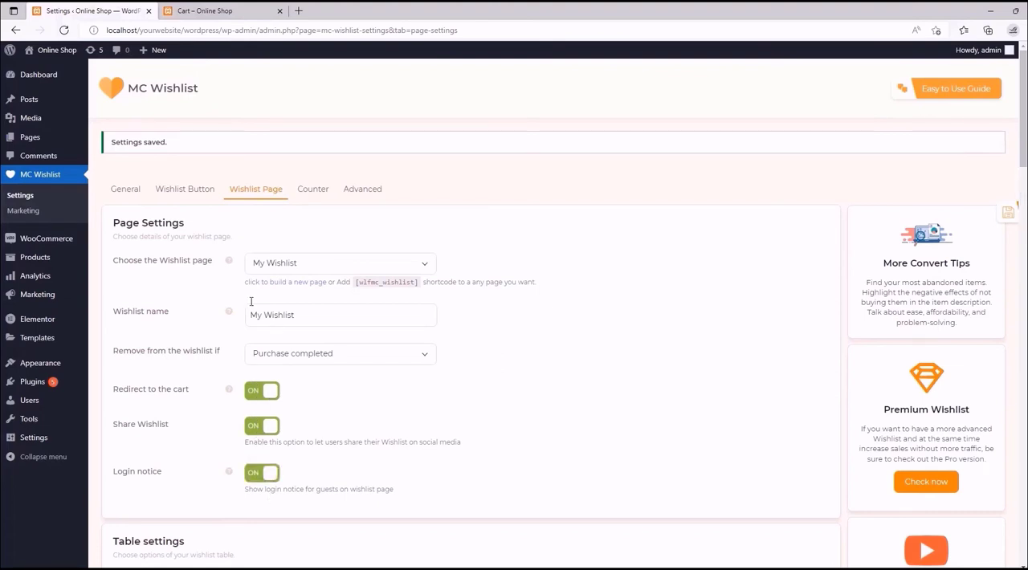
- Review the Table settings options, and open the storefront's My Wishlist page to view its empty content
{"action": "scroll", "coordinate": [199, 333], "scroll_direction": "down", "scroll_amount": 1}
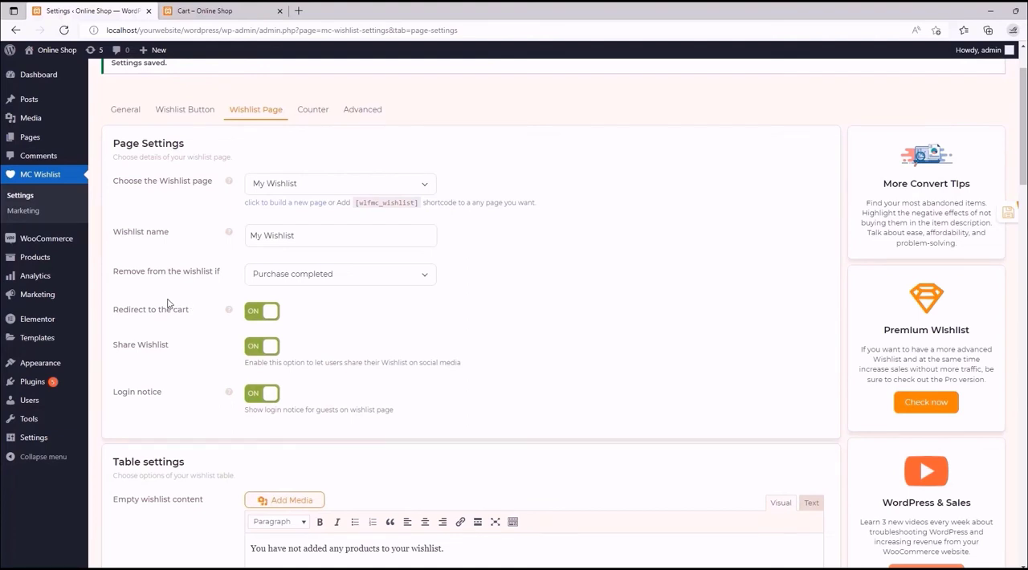
{"action": "scroll", "coordinate": [186, 317], "scroll_direction": "down", "scroll_amount": 1}
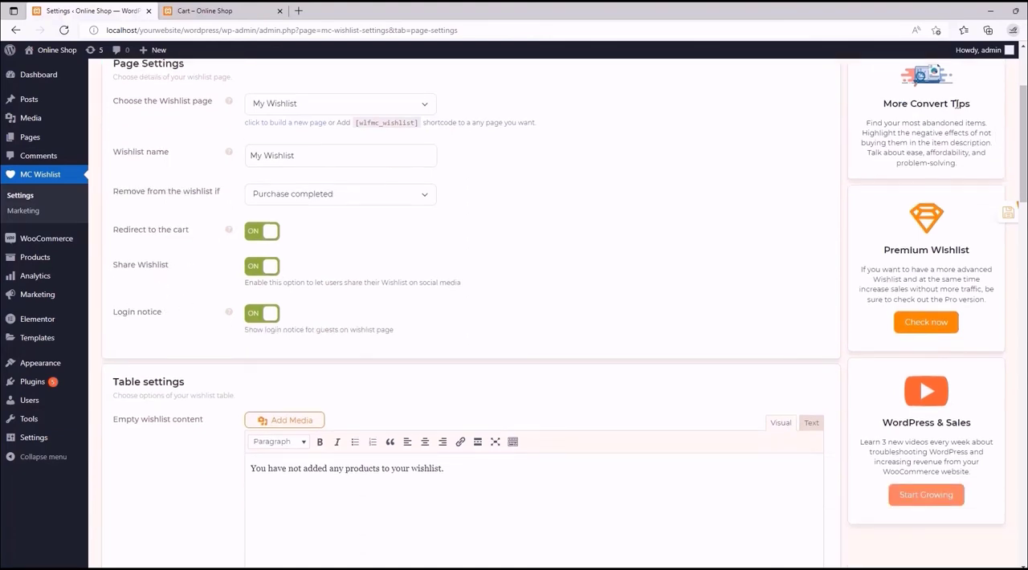
{"action": "left_click_drag", "start_coordinate": [1020, 114], "coordinate": [1025, 184]}
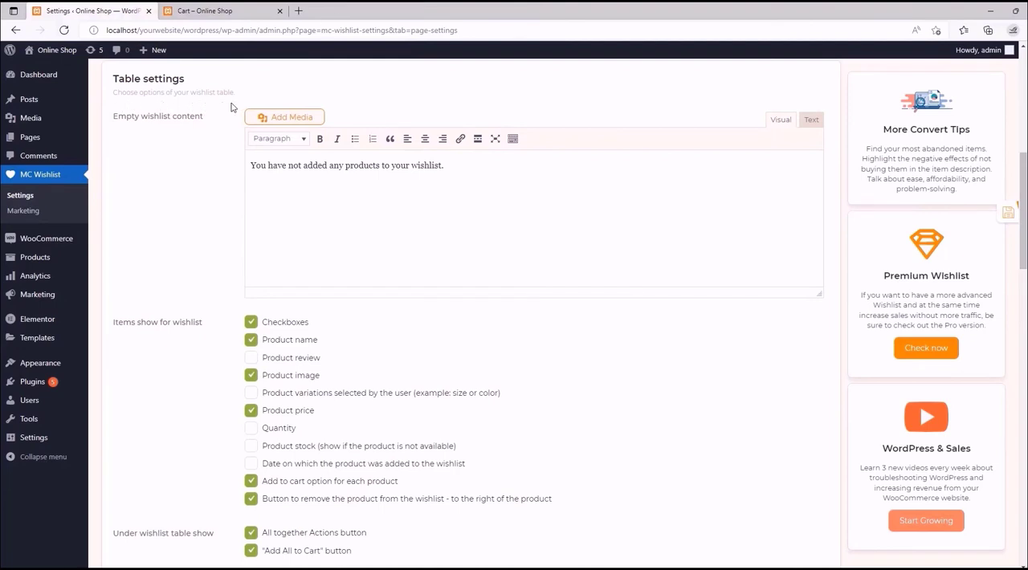
{"action": "left_click", "coordinate": [229, 10]}
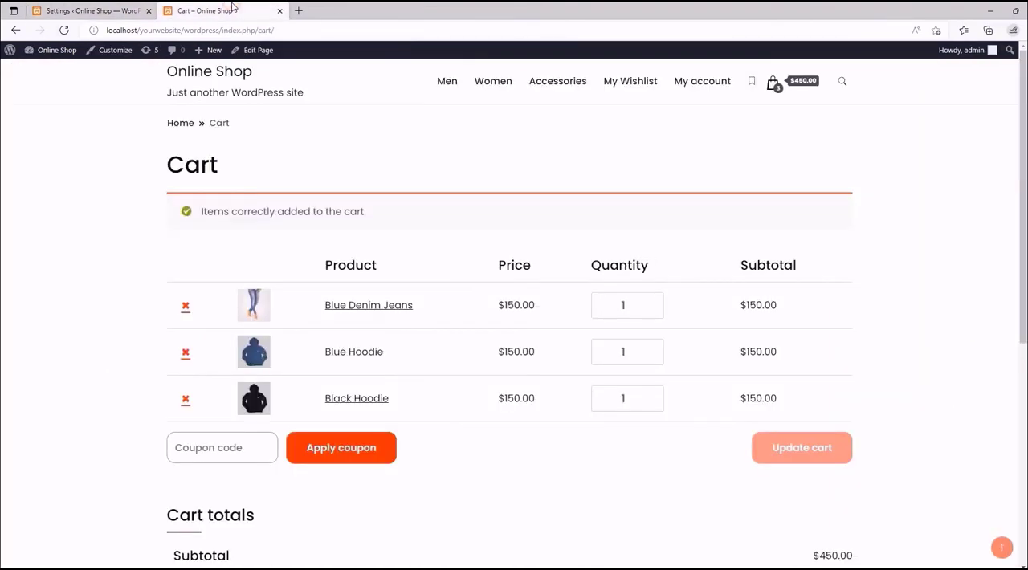
{"action": "left_click", "coordinate": [648, 84]}
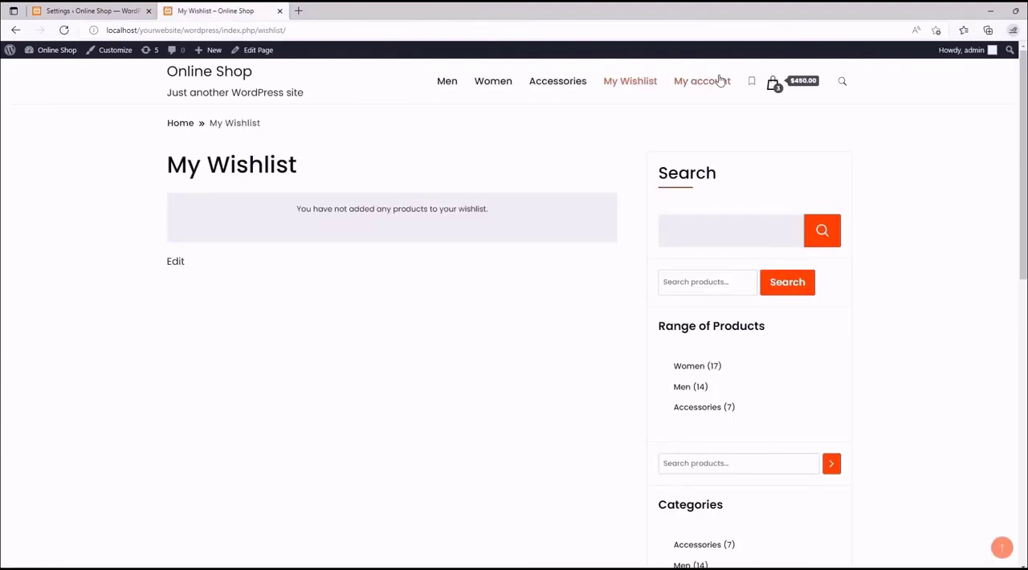
- Add Black Hoodie and Blue Hoodie from the Men category to the wishlist, and open the My Wishlist page
{"action": "left_click", "coordinate": [446, 91]}
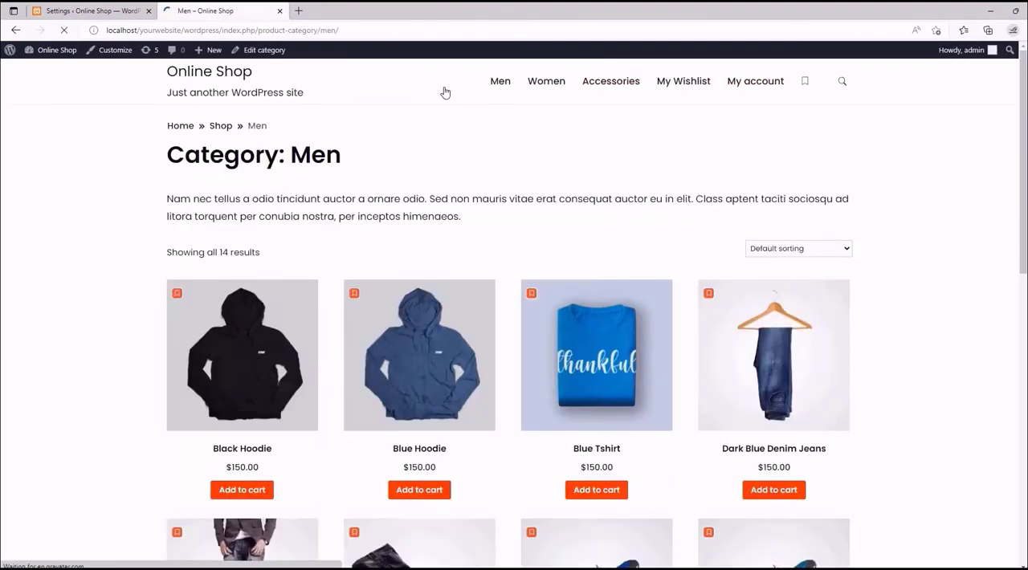
{"action": "left_click", "coordinate": [411, 310]}
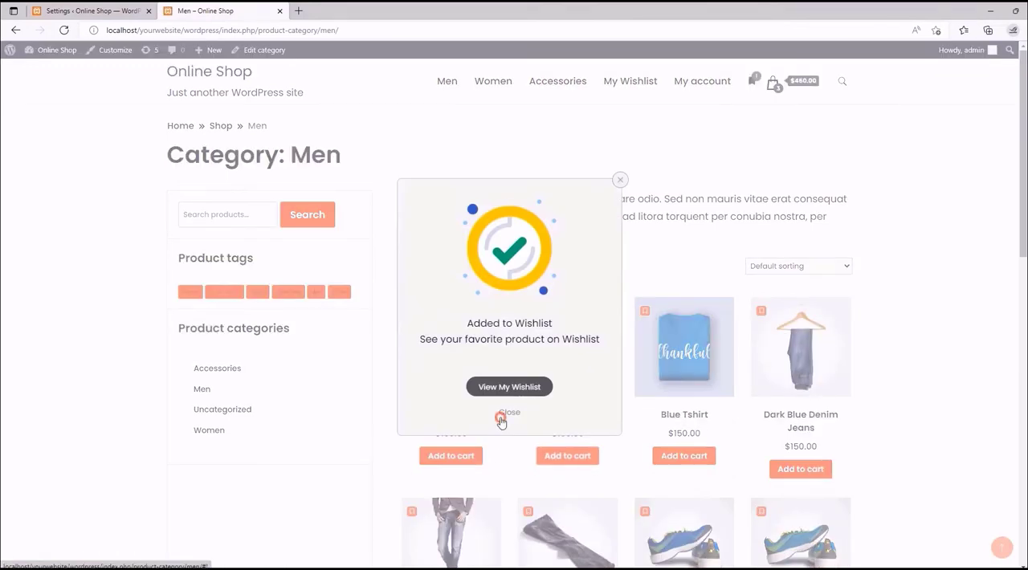
{"action": "left_click", "coordinate": [528, 310]}
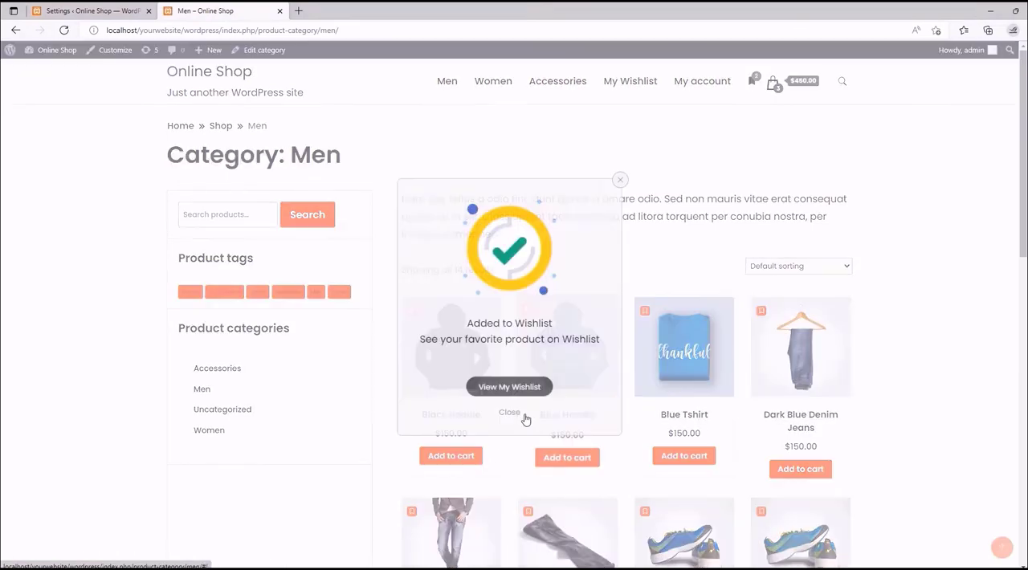
{"action": "left_click", "coordinate": [512, 411]}
{"action": "left_click", "coordinate": [622, 85]}
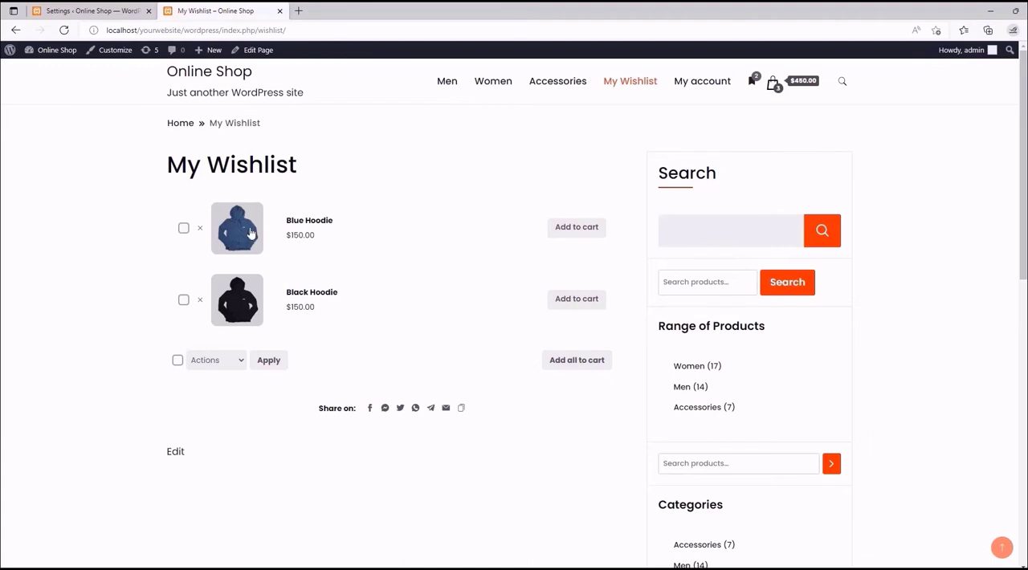
- In the MC Wishlist Table settings, replace the Empty wishlist content text with "Your Wishlist is Empty!"
{"action": "left_click", "coordinate": [106, 7]}
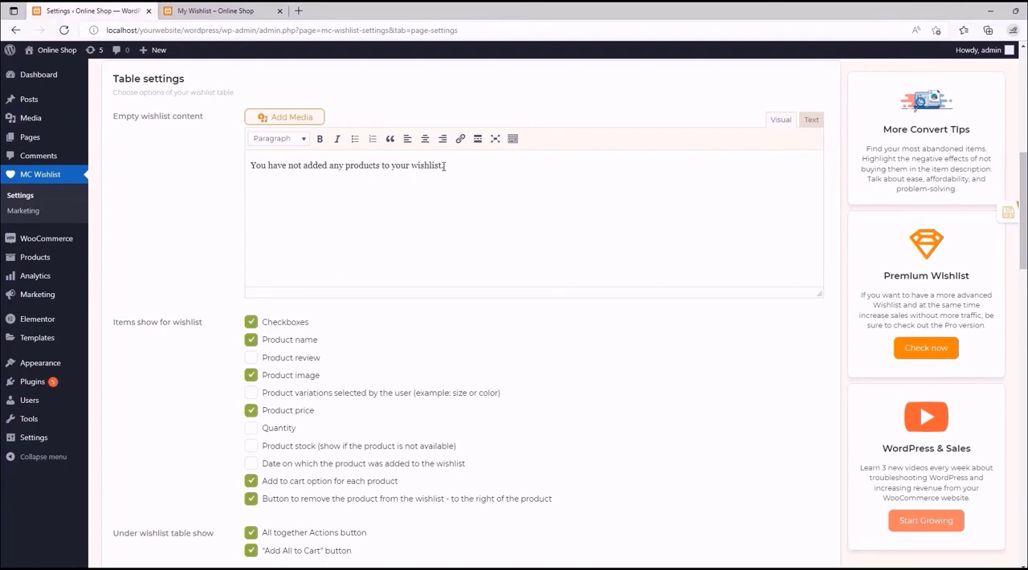
{"action": "left_click_drag", "start_coordinate": [443, 165], "coordinate": [250, 175]}
{"action": "type", "text": "Your Wishlist is Em"}
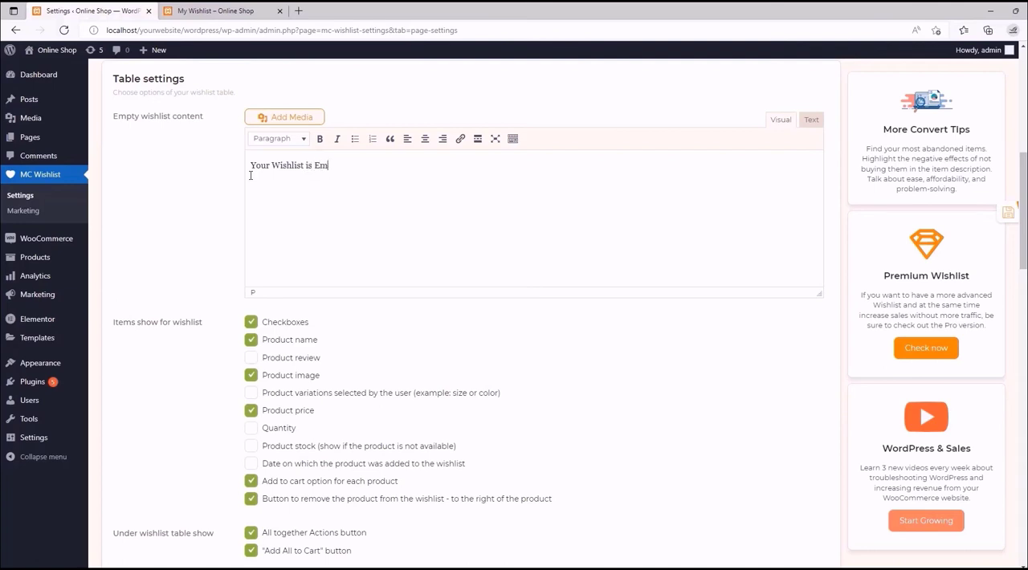
{"action": "type", "text": "pty!"}
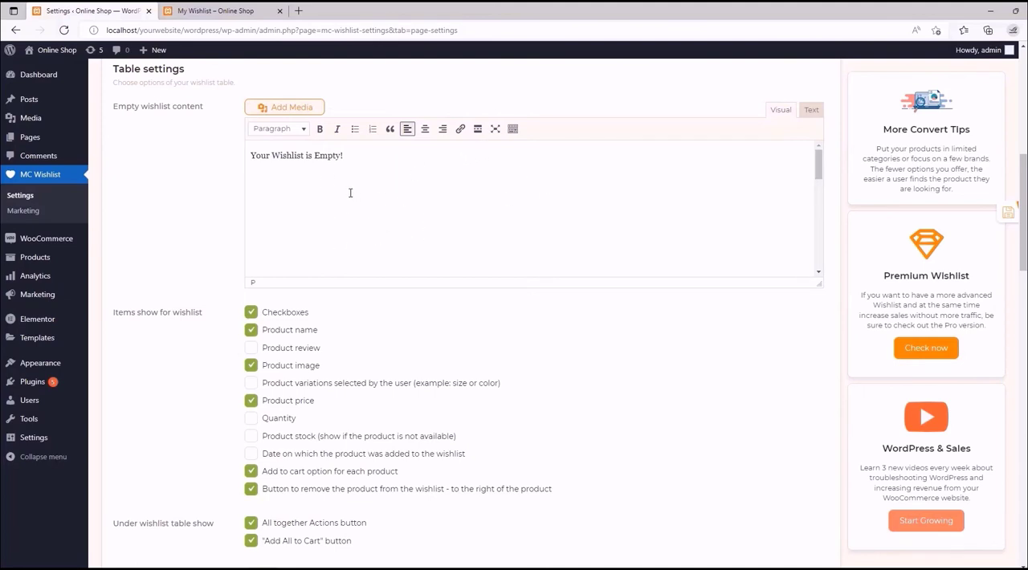
- Center the "Your Wishlist is Empty!" text and format it as Heading 2
{"action": "left_click", "coordinate": [425, 129]}
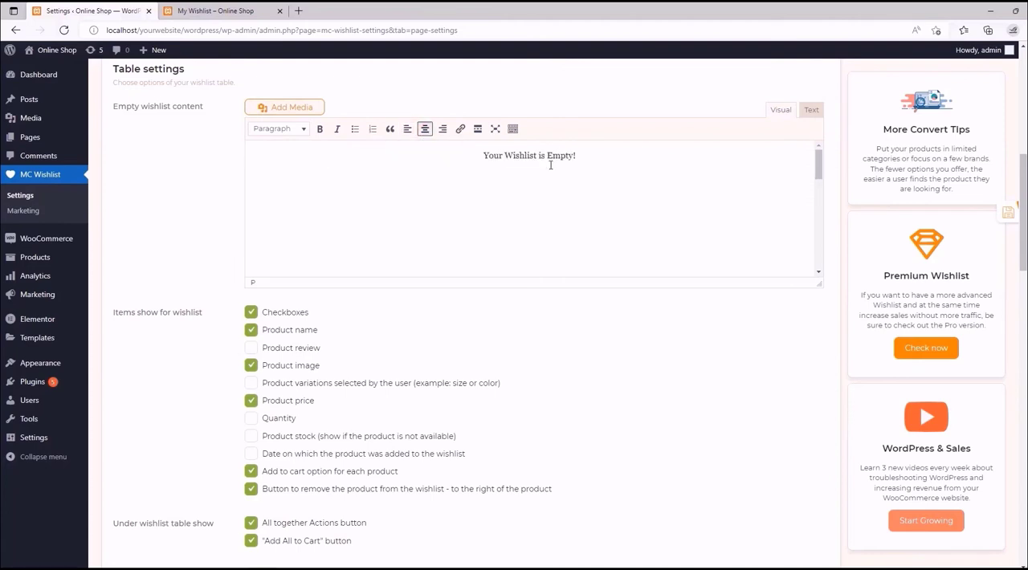
{"action": "triple_click", "coordinate": [536, 156]}
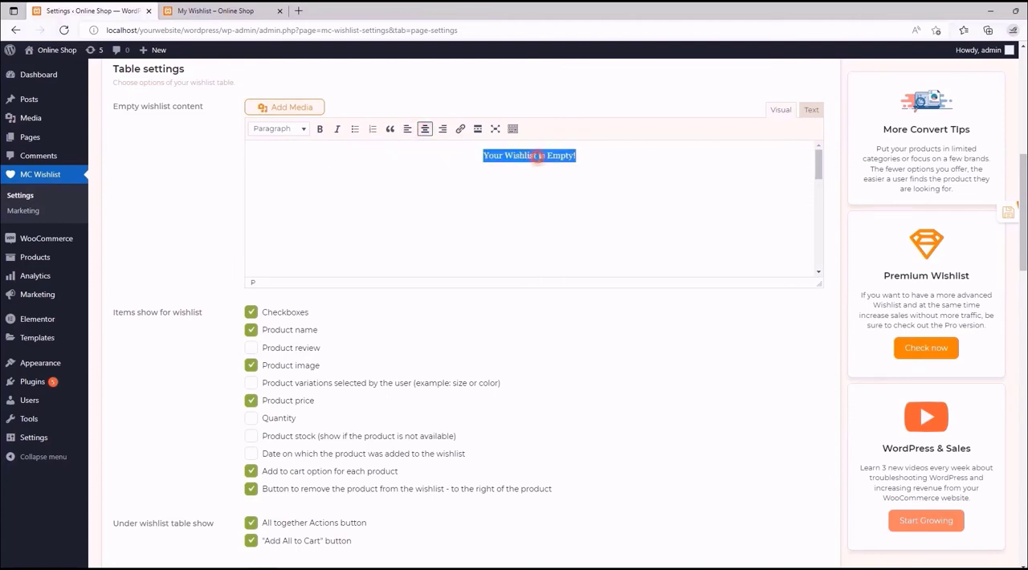
{"action": "left_click", "coordinate": [301, 131]}
{"action": "left_click", "coordinate": [303, 191]}
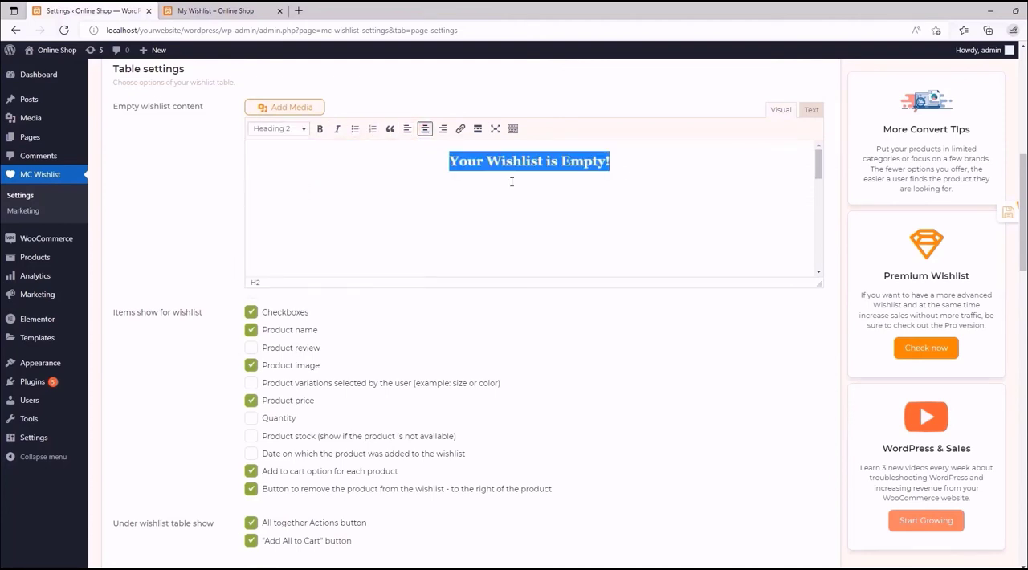
- Insert the first empty-box image from the Media Library below the heading in the Empty wishlist content
{"action": "left_click", "coordinate": [552, 185]}
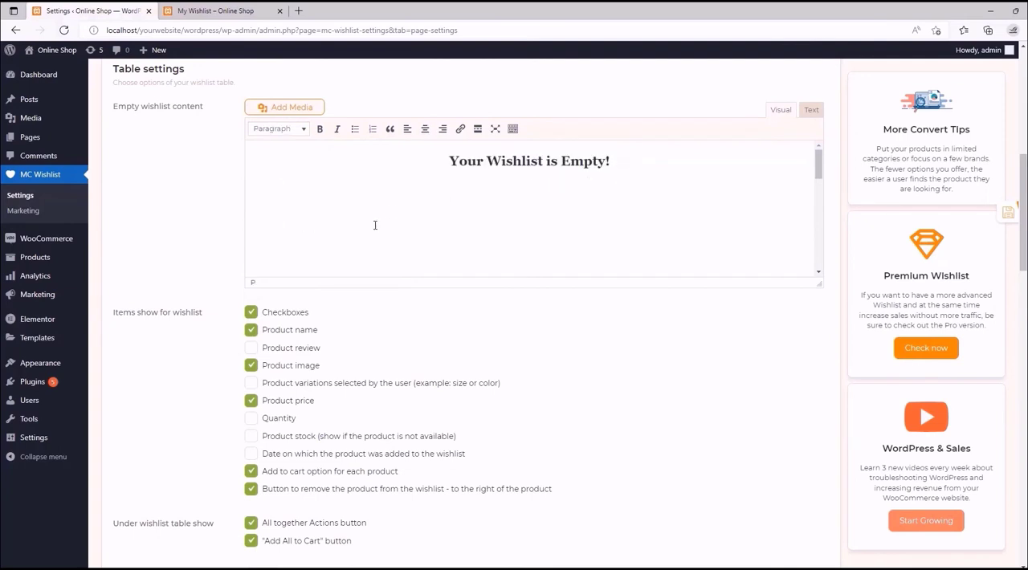
{"action": "left_click", "coordinate": [288, 107]}
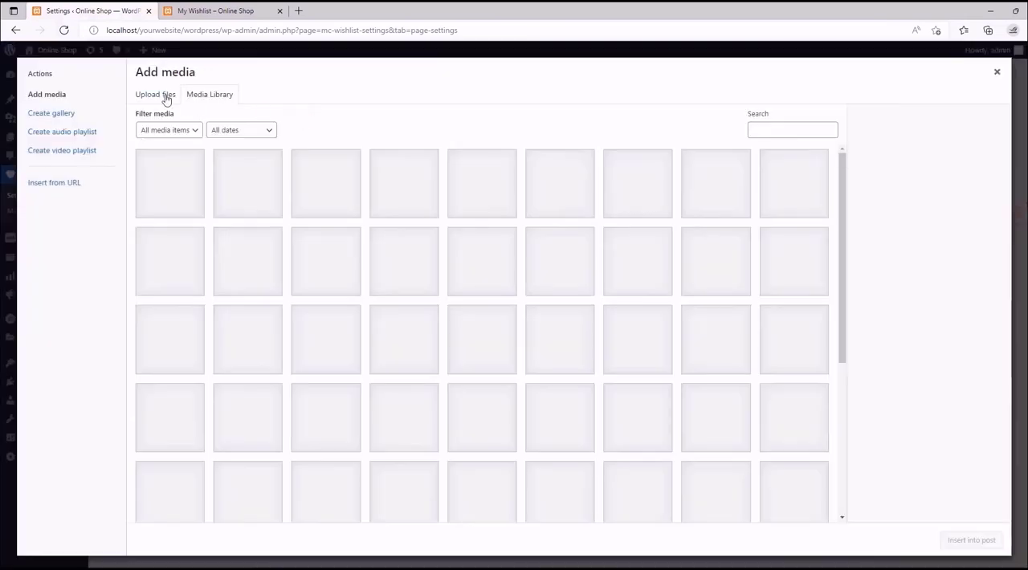
{"action": "left_click", "coordinate": [175, 195]}
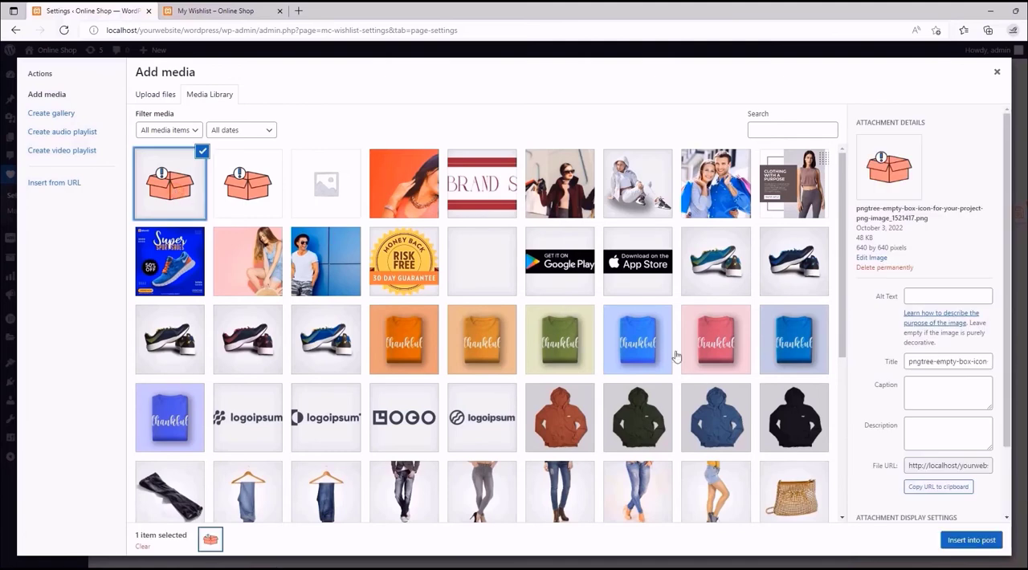
{"action": "left_click", "coordinate": [959, 539]}
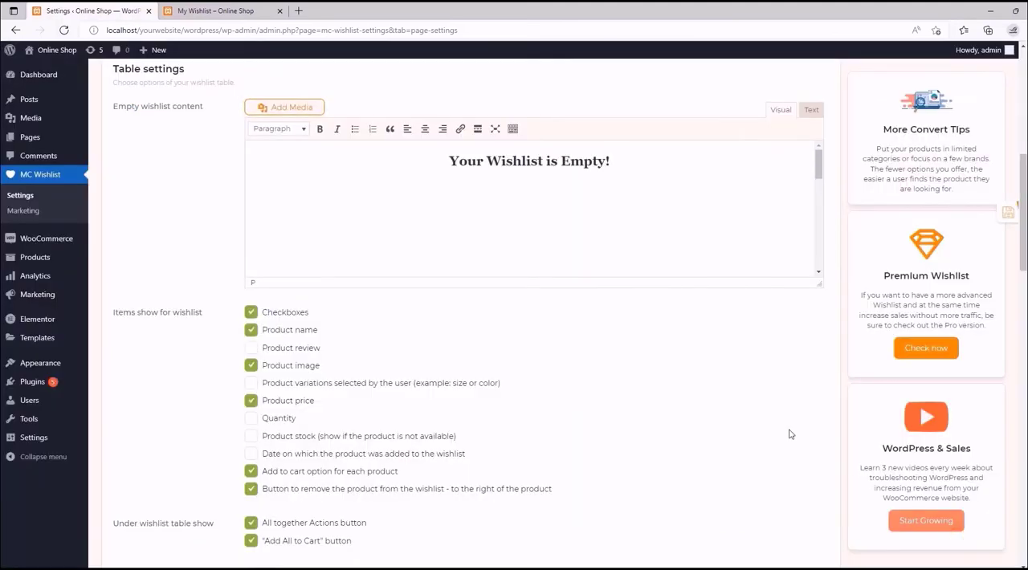
- Center-align the empty-box image in the Empty wishlist content editor
{"action": "scroll", "coordinate": [449, 218], "scroll_direction": "up", "scroll_amount": 3}
{"action": "scroll", "coordinate": [460, 222], "scroll_direction": "up", "scroll_amount": 3}
{"action": "scroll", "coordinate": [460, 222], "scroll_direction": "down", "scroll_amount": 5}
{"action": "left_click", "coordinate": [450, 235]}
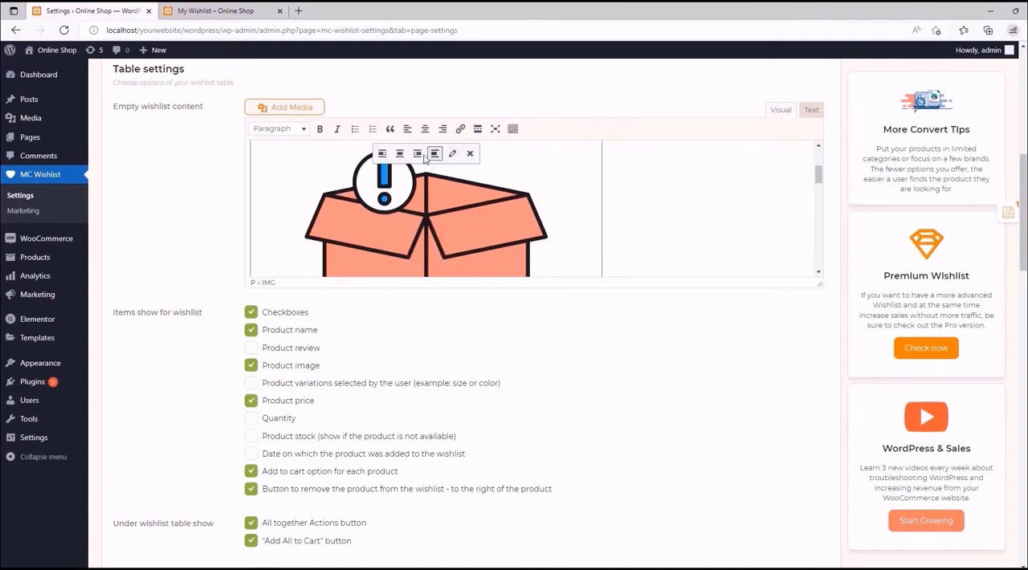
{"action": "left_click", "coordinate": [419, 154]}
{"action": "scroll", "coordinate": [586, 206], "scroll_direction": "up", "scroll_amount": 2}
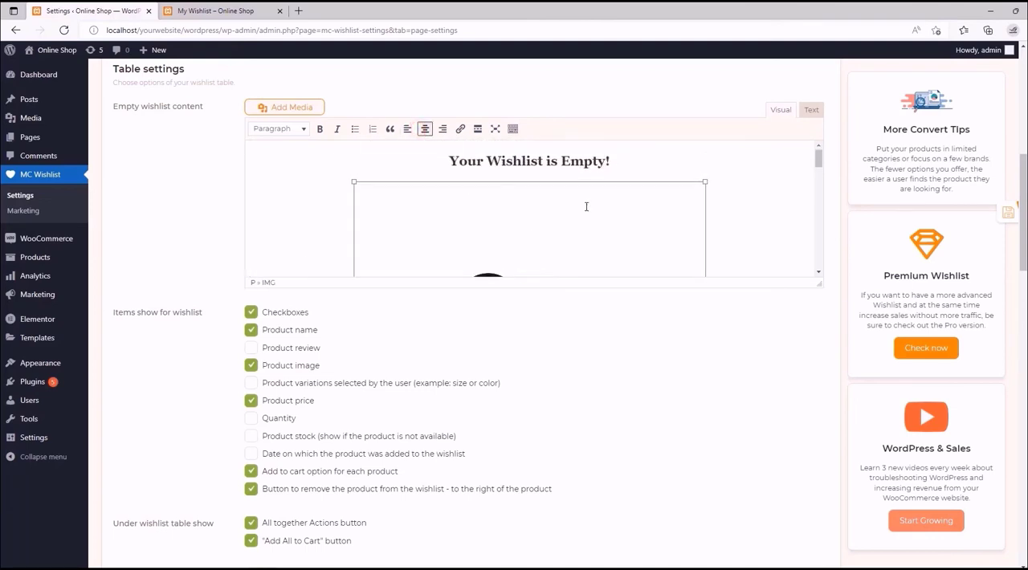
- Check the heading and image in the Empty wishlist content, and save the Wishlist Page settings
{"action": "left_click", "coordinate": [428, 158]}
{"action": "scroll", "coordinate": [590, 205], "scroll_direction": "down", "scroll_amount": 3}
{"action": "scroll", "coordinate": [518, 207], "scroll_direction": "down", "scroll_amount": 2}
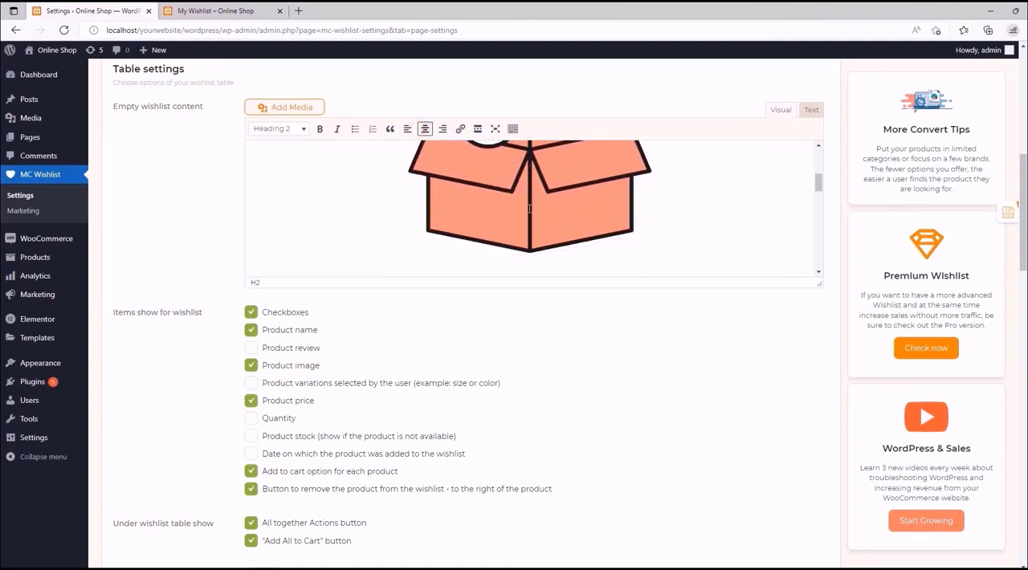
{"action": "scroll", "coordinate": [526, 205], "scroll_direction": "up", "scroll_amount": 4}
{"action": "scroll", "coordinate": [351, 149], "scroll_direction": "up", "scroll_amount": 4}
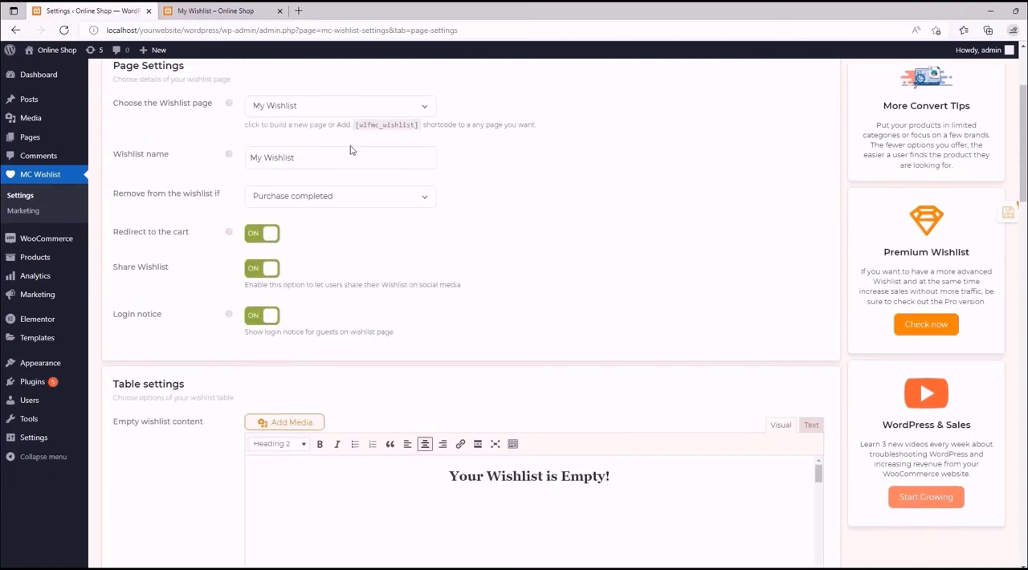
{"action": "scroll", "coordinate": [409, 275], "scroll_direction": "down", "scroll_amount": 3}
{"action": "scroll", "coordinate": [407, 272], "scroll_direction": "down", "scroll_amount": 2}
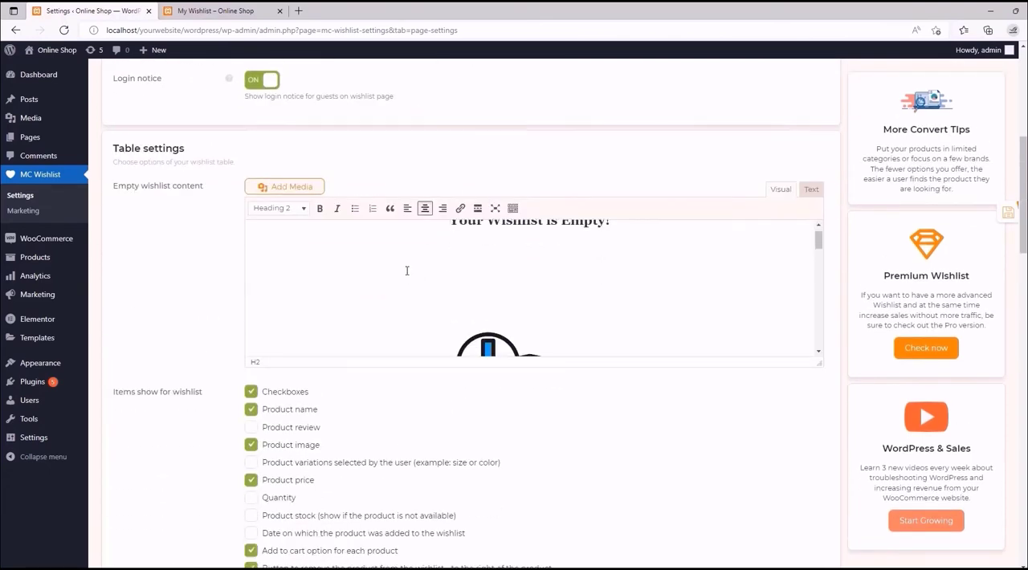
{"action": "left_click", "coordinate": [993, 214]}
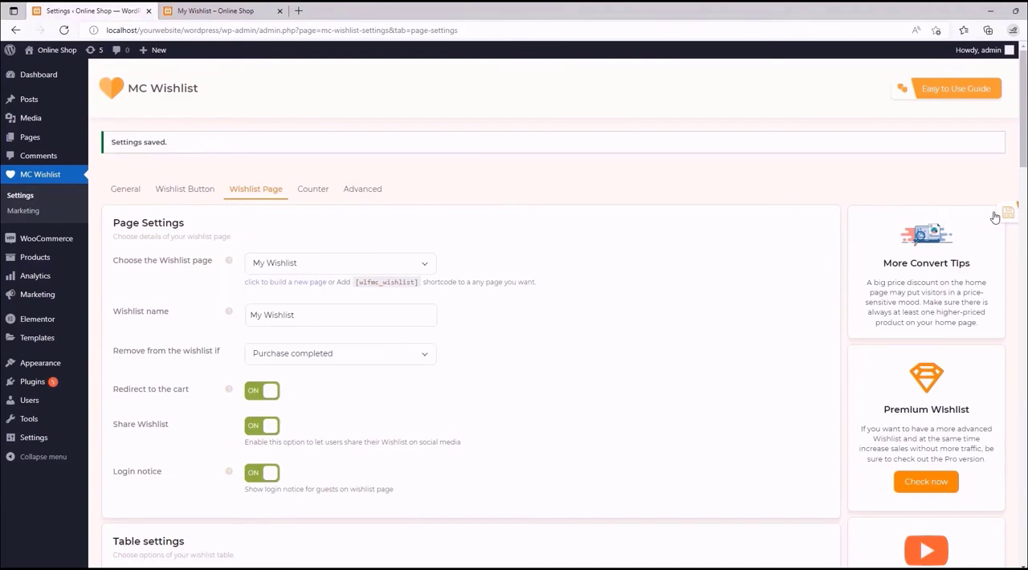
- Refresh the storefront's My Wishlist page and remove Blue Hoodie and Black Hoodie from the wishlist
{"action": "left_click", "coordinate": [252, 9]}
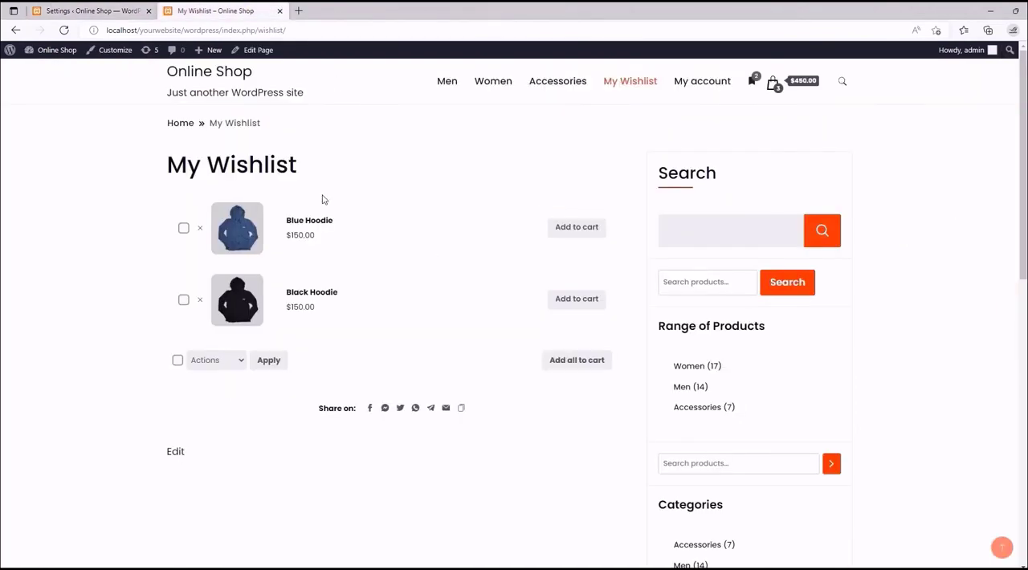
{"action": "left_click", "coordinate": [62, 31]}
{"action": "left_click", "coordinate": [200, 229]}
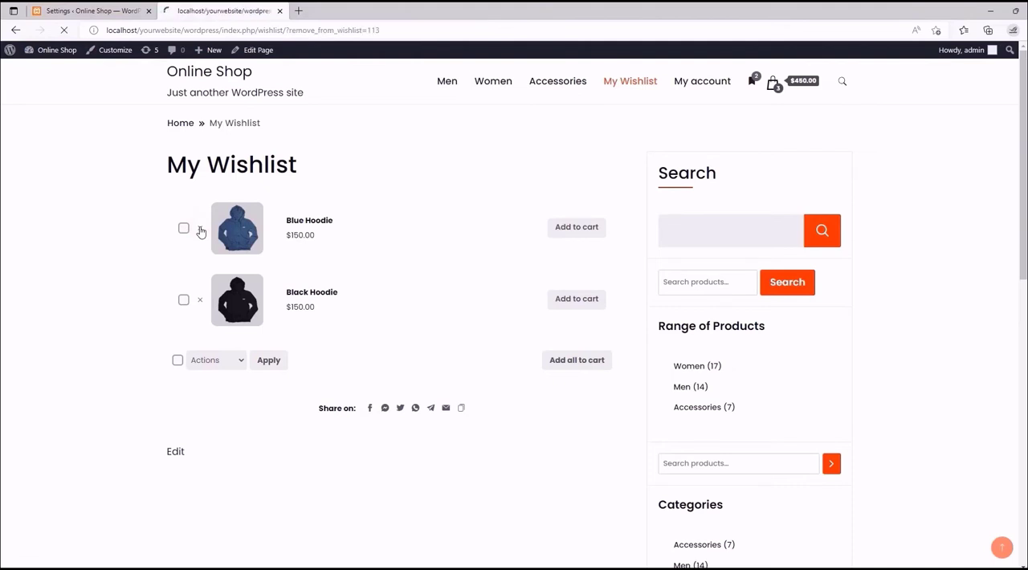
{"action": "left_click", "coordinate": [201, 284]}
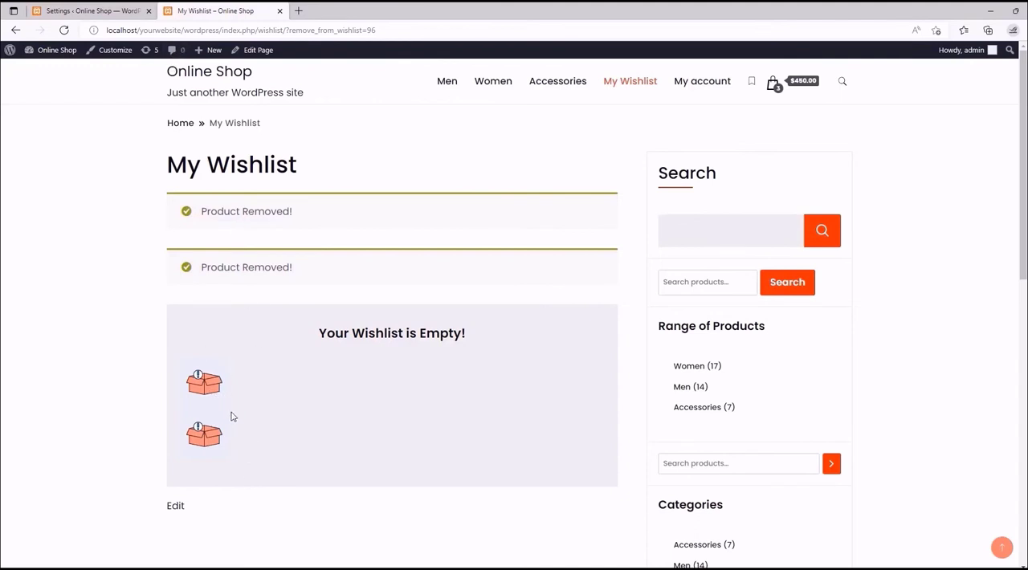
- Compare the images in the Empty wishlist content editor with the storefront's empty My Wishlist page
{"action": "left_click", "coordinate": [88, 11]}
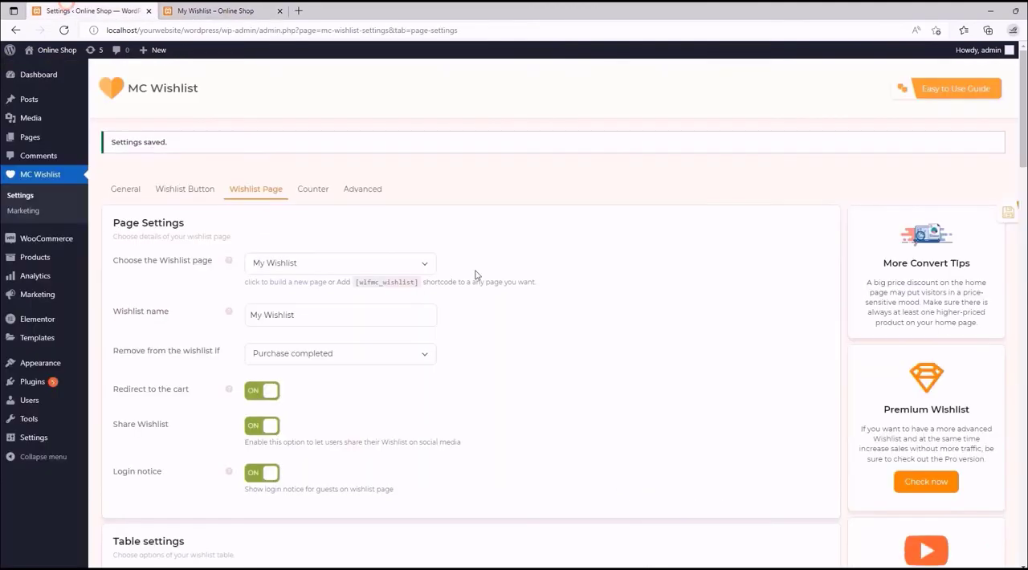
{"action": "scroll", "coordinate": [382, 338], "scroll_direction": "down", "scroll_amount": 6}
{"action": "scroll", "coordinate": [525, 232], "scroll_direction": "down", "scroll_amount": 3}
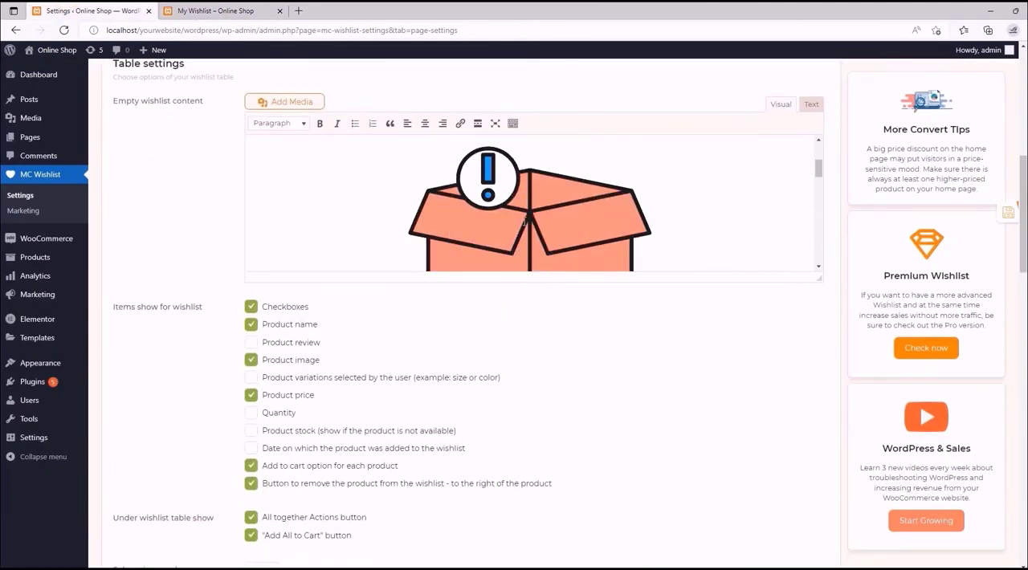
{"action": "scroll", "coordinate": [523, 216], "scroll_direction": "down", "scroll_amount": 5}
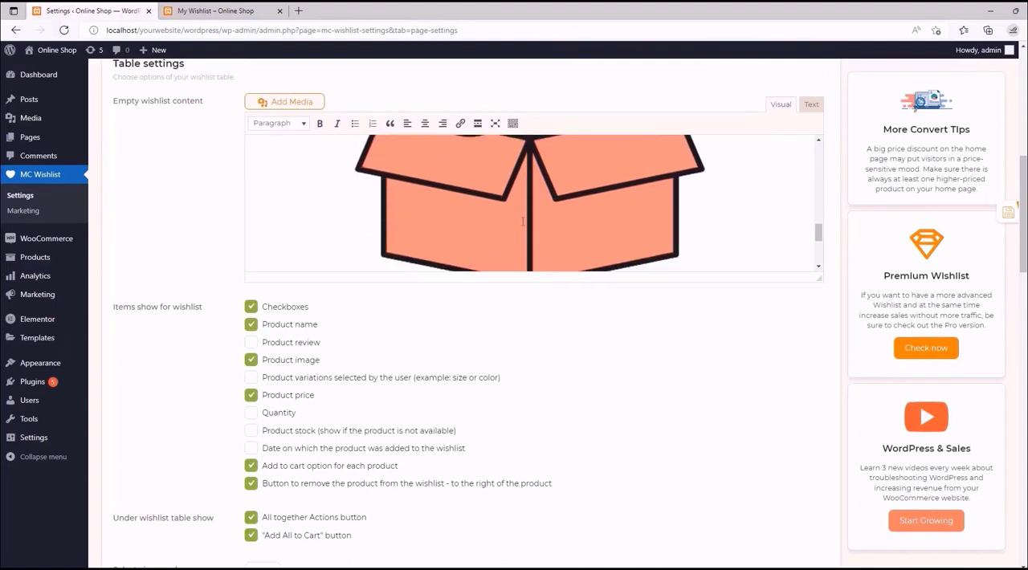
{"action": "scroll", "coordinate": [507, 204], "scroll_direction": "up", "scroll_amount": 5}
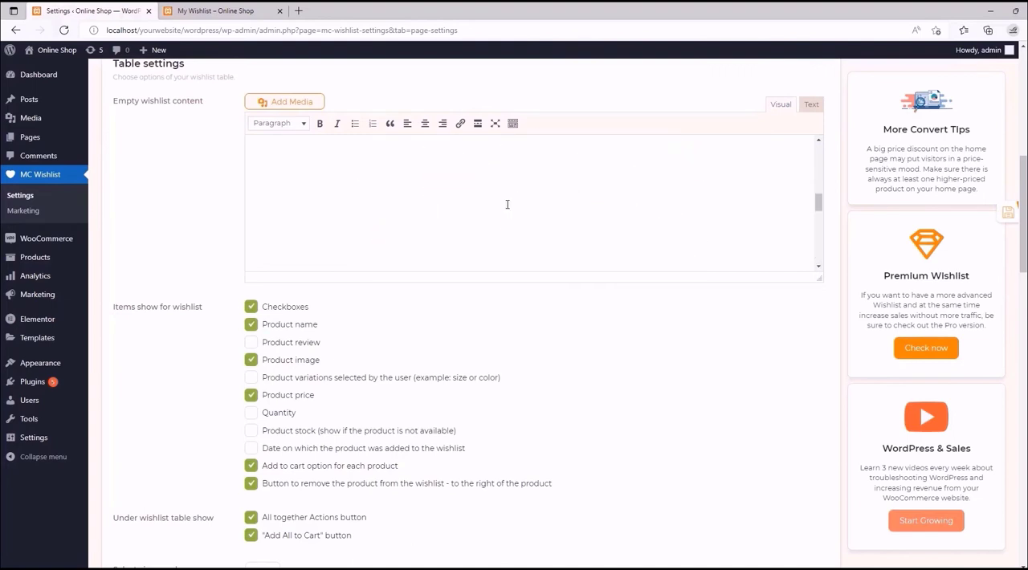
{"action": "scroll", "coordinate": [507, 204], "scroll_direction": "up", "scroll_amount": 3}
{"action": "left_click", "coordinate": [265, 8]}
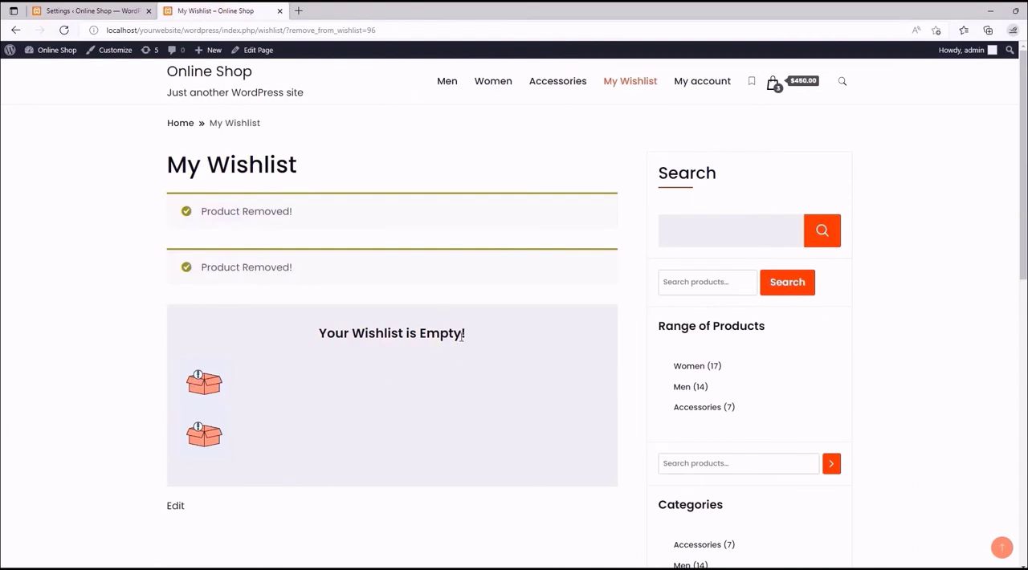
- Delete both empty-box images from the Empty wishlist content, keeping only the centered heading "Your Wishlist is Empty!"
{"action": "left_click_drag", "start_coordinate": [462, 336], "coordinate": [297, 339]}
{"action": "left_click", "coordinate": [291, 334]}
{"action": "left_click", "coordinate": [105, 10]}
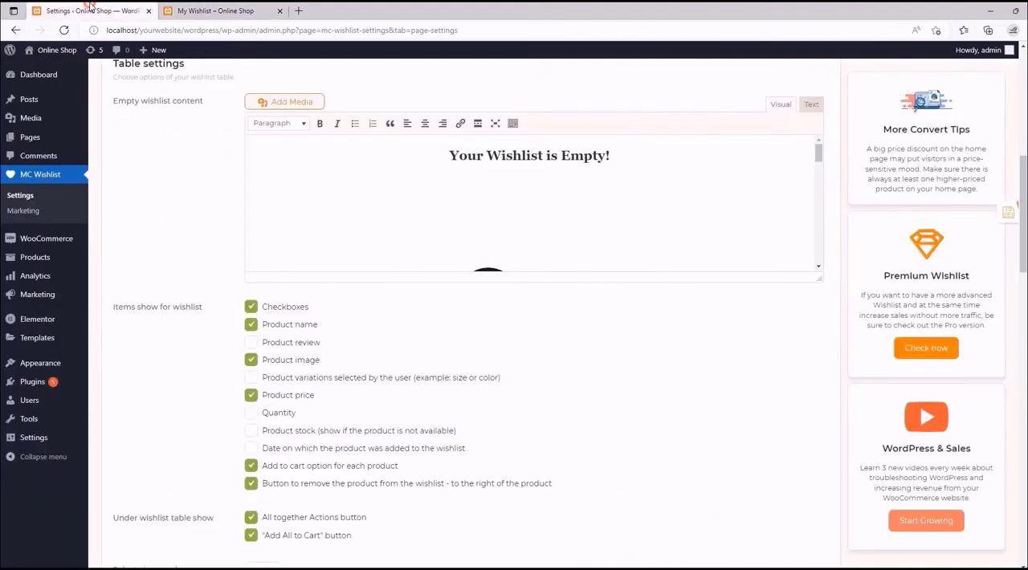
{"action": "scroll", "coordinate": [471, 190], "scroll_direction": "down", "scroll_amount": 4}
{"action": "left_click", "coordinate": [509, 222]}
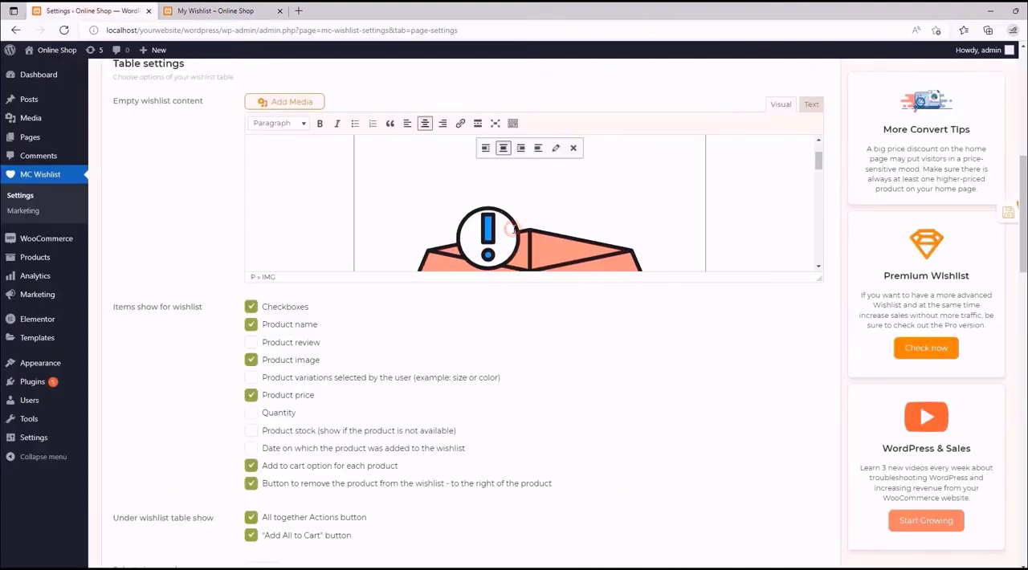
{"action": "left_click", "coordinate": [569, 145]}
{"action": "scroll", "coordinate": [542, 178], "scroll_direction": "down", "scroll_amount": 3}
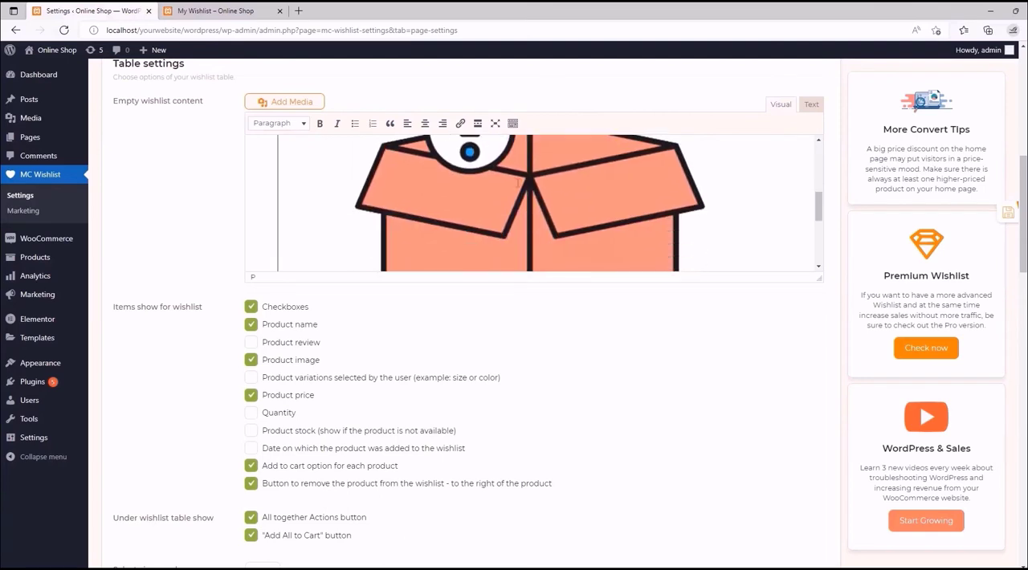
{"action": "left_click", "coordinate": [556, 200]}
{"action": "scroll", "coordinate": [556, 200], "scroll_direction": "up", "scroll_amount": 2}
{"action": "left_click", "coordinate": [572, 149]}
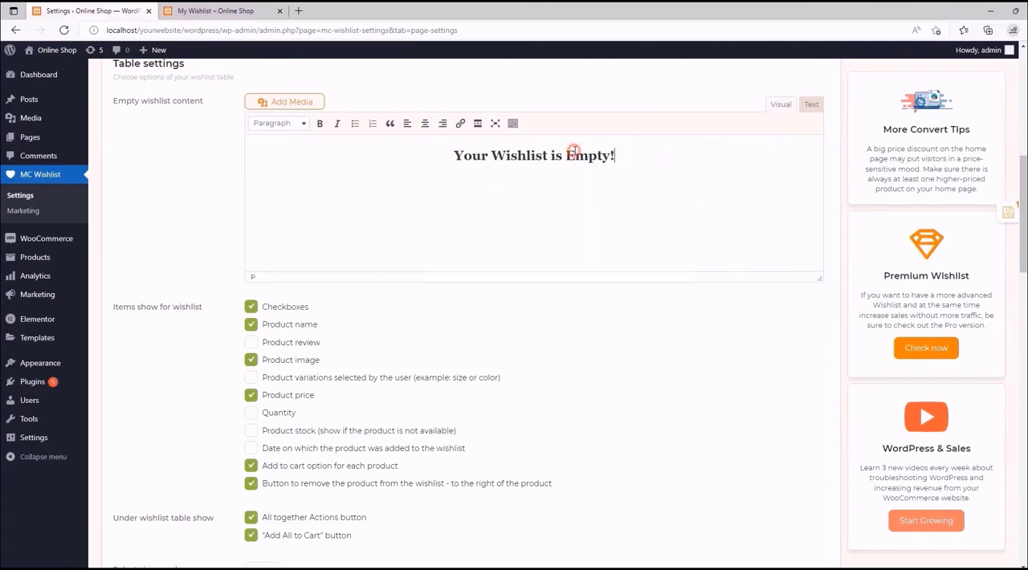
{"action": "left_click", "coordinate": [570, 228]}
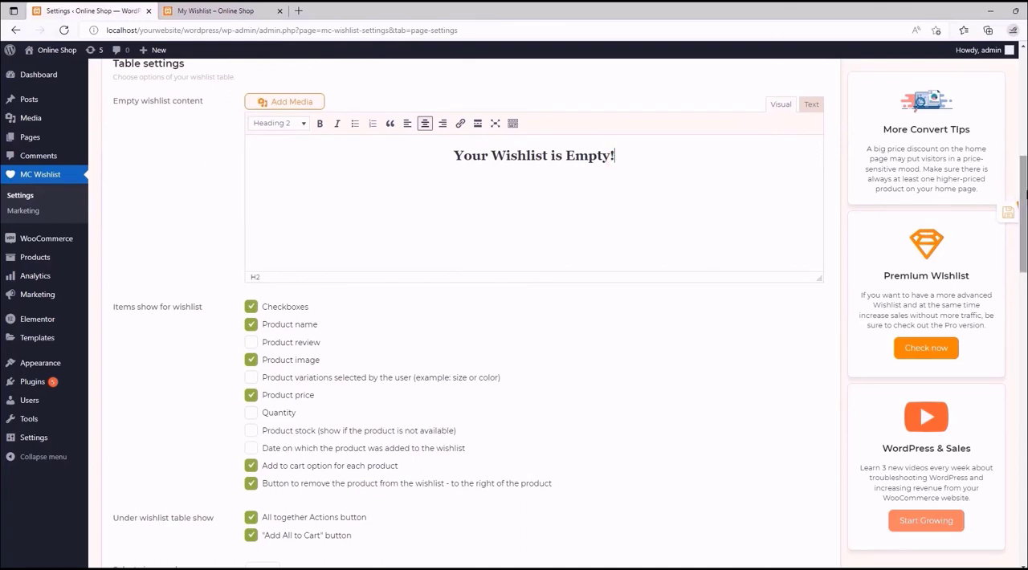
- Add Black Hoodie, Blue Hoodie, Blue Tshirt and Dark Blue Denim Jeans from the storefront's Men category to the wishlist, dismissing the added notifications
{"action": "left_click_drag", "start_coordinate": [1024, 192], "coordinate": [1017, 246]}
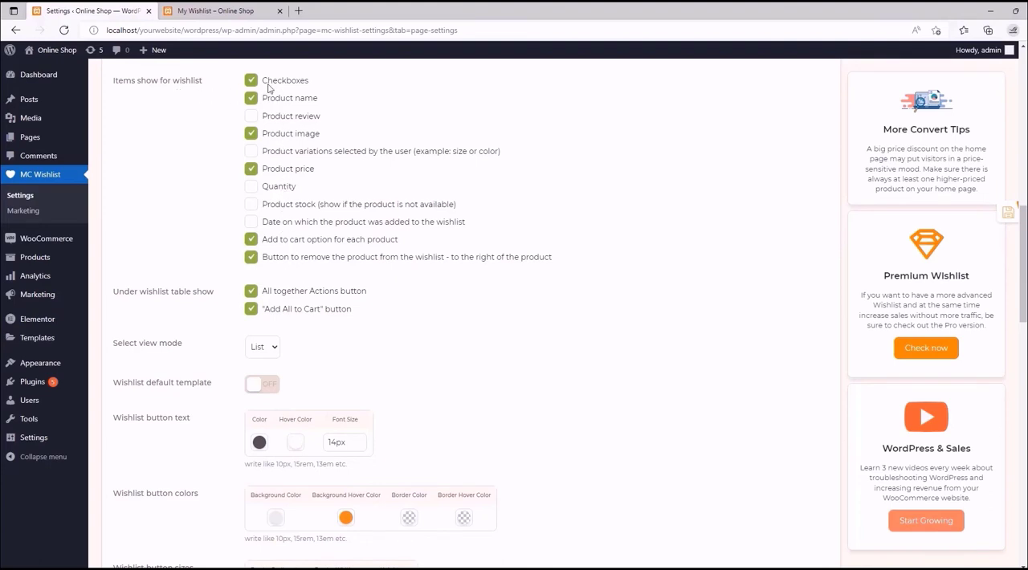
{"action": "key", "text": "ctrl+Tab"}
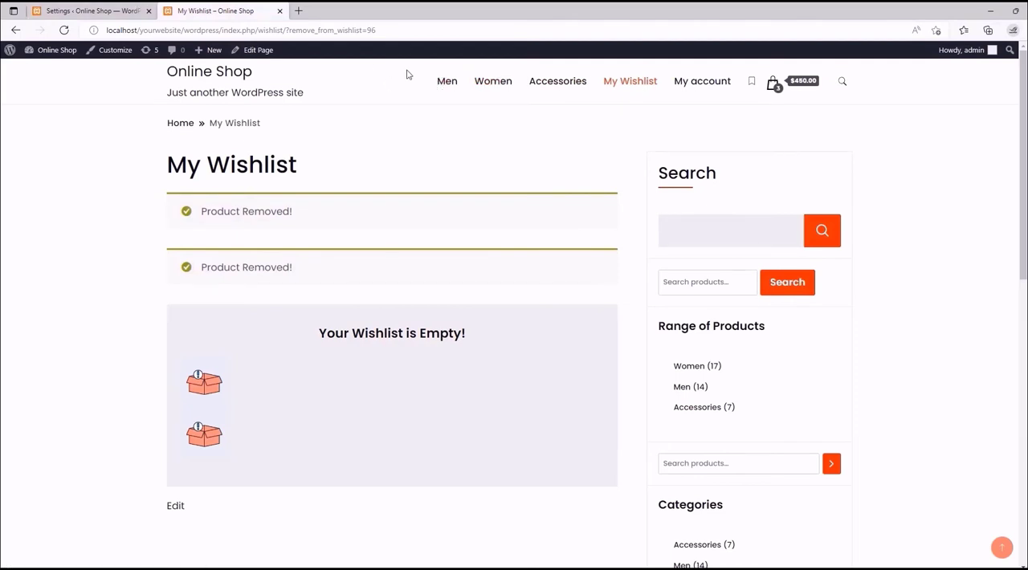
{"action": "left_click", "coordinate": [448, 81]}
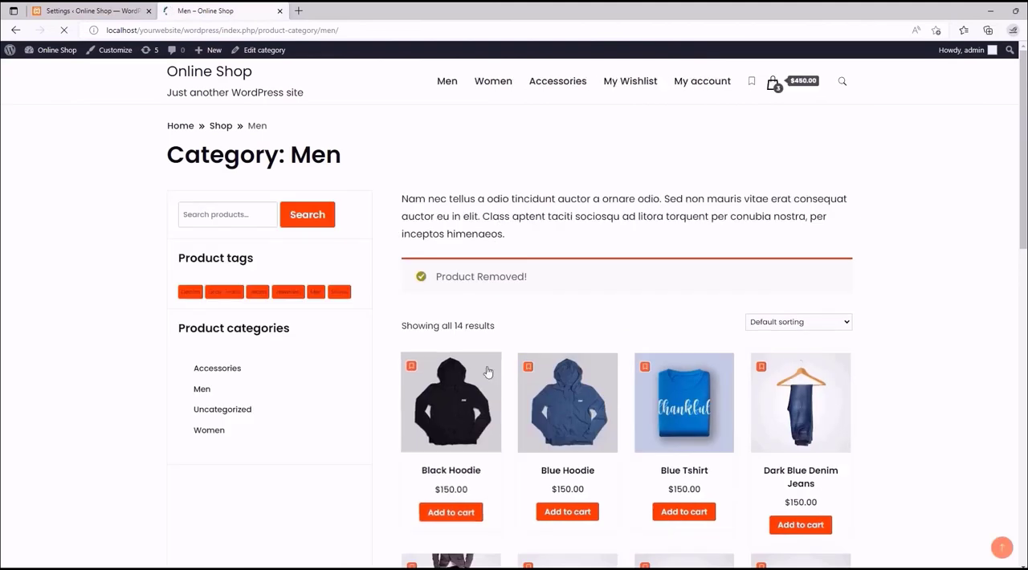
{"action": "left_click", "coordinate": [526, 366]}
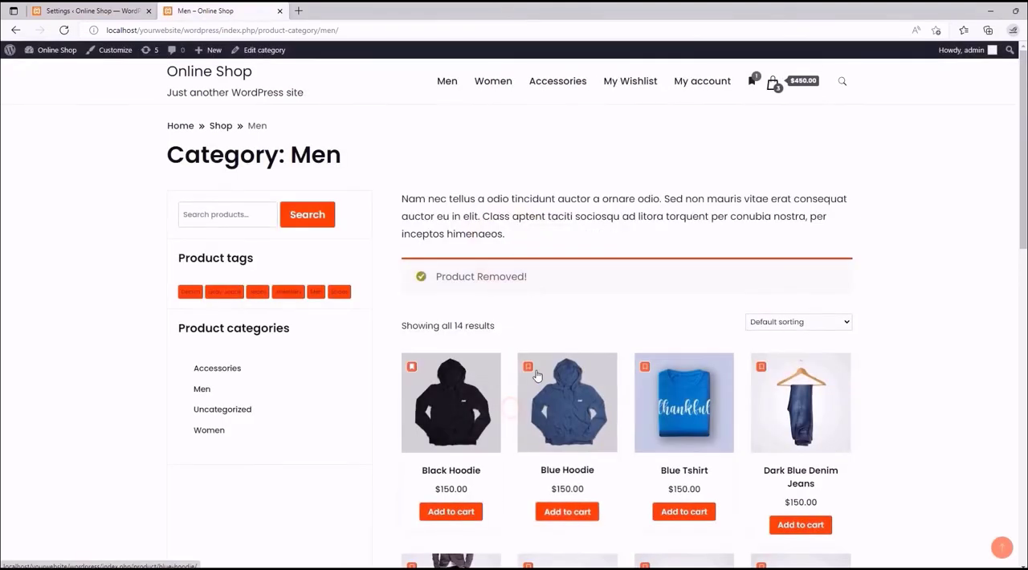
{"action": "left_click", "coordinate": [510, 413]}
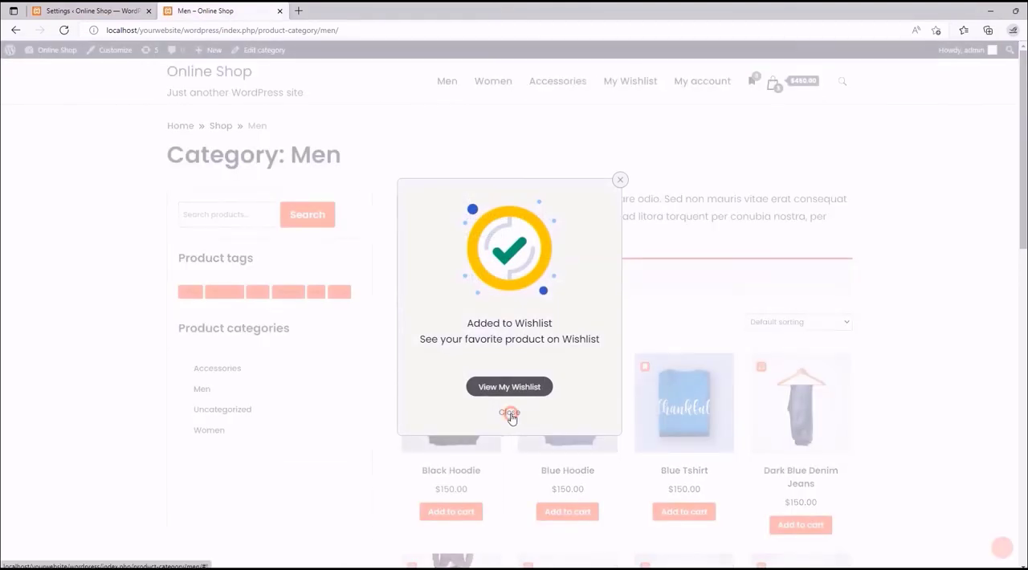
{"action": "left_click", "coordinate": [763, 364]}
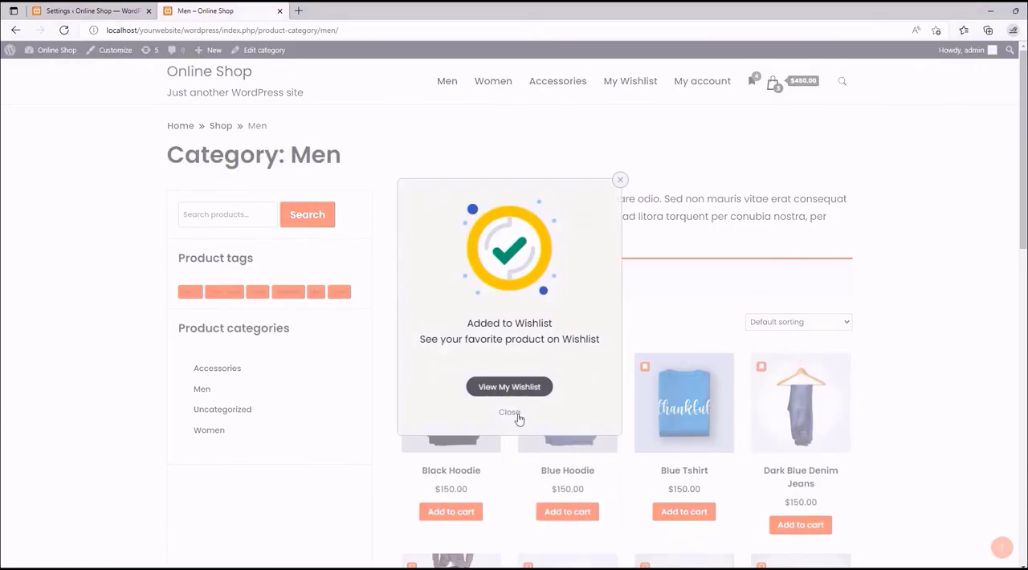
{"action": "left_click", "coordinate": [516, 416]}
- View the storefront's My Wishlist page and the Actions choices below its table, and return to the Wishlist Page settings
{"action": "left_click", "coordinate": [627, 79]}
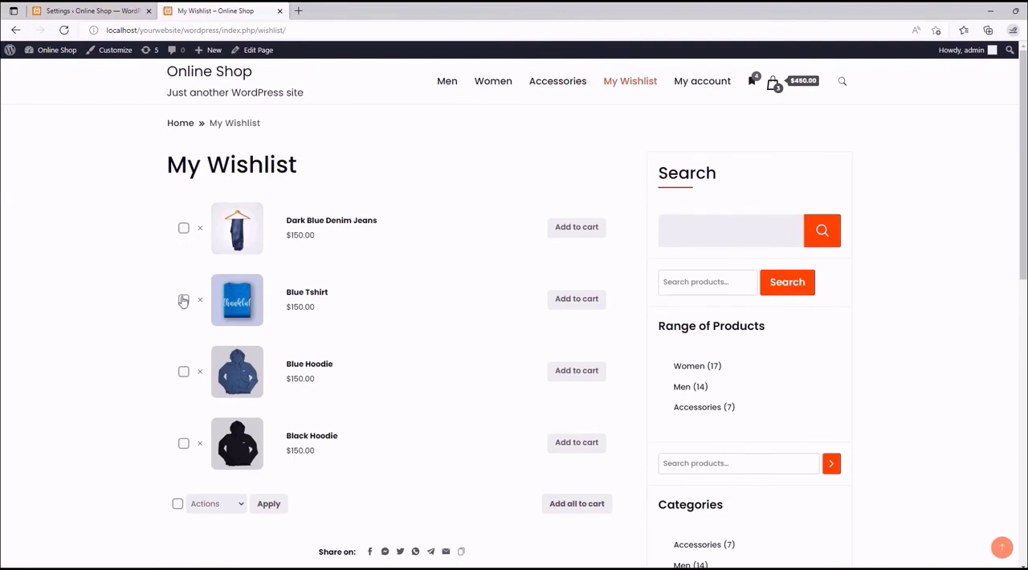
{"action": "left_click", "coordinate": [221, 506]}
{"action": "left_click", "coordinate": [213, 505]}
{"action": "left_click", "coordinate": [121, 10]}
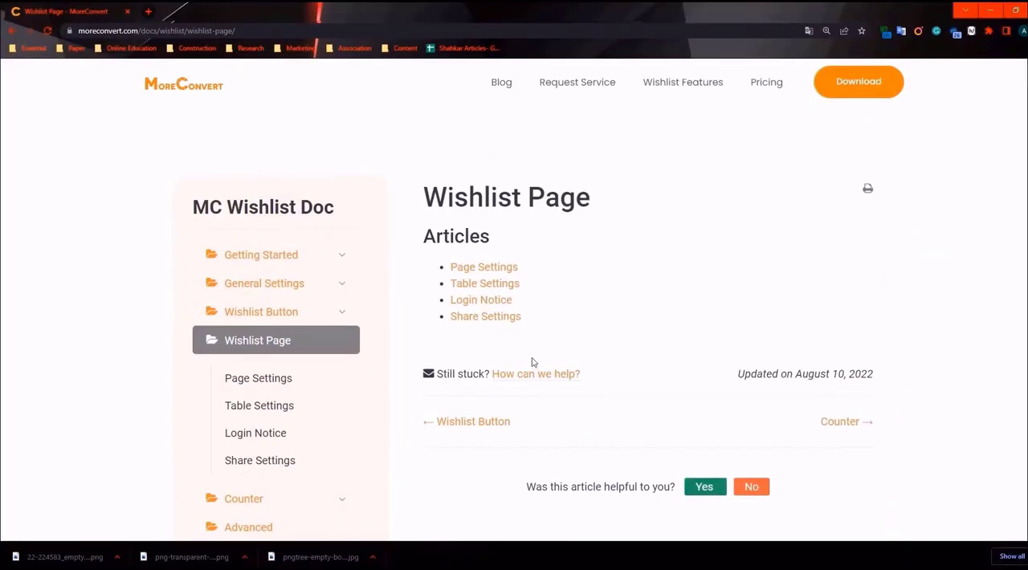
- Open the Table Settings article in the MoreConvert documentation and examine the "Items shown for wishlist" options against the numbered example table
{"action": "left_click", "coordinate": [484, 285]}
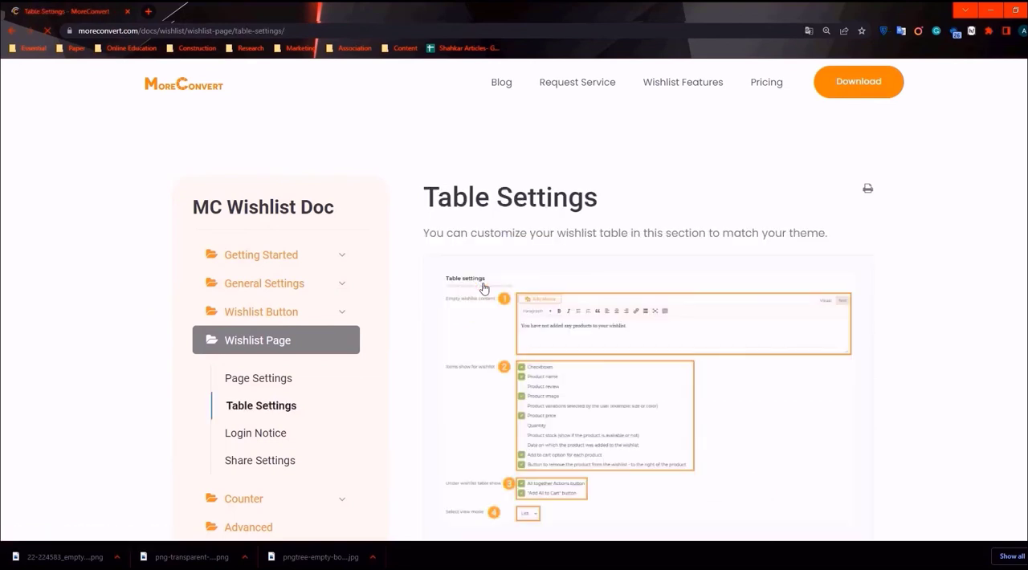
{"action": "scroll", "coordinate": [526, 219], "scroll_direction": "down", "scroll_amount": 1}
{"action": "scroll", "coordinate": [527, 219], "scroll_direction": "down", "scroll_amount": 10}
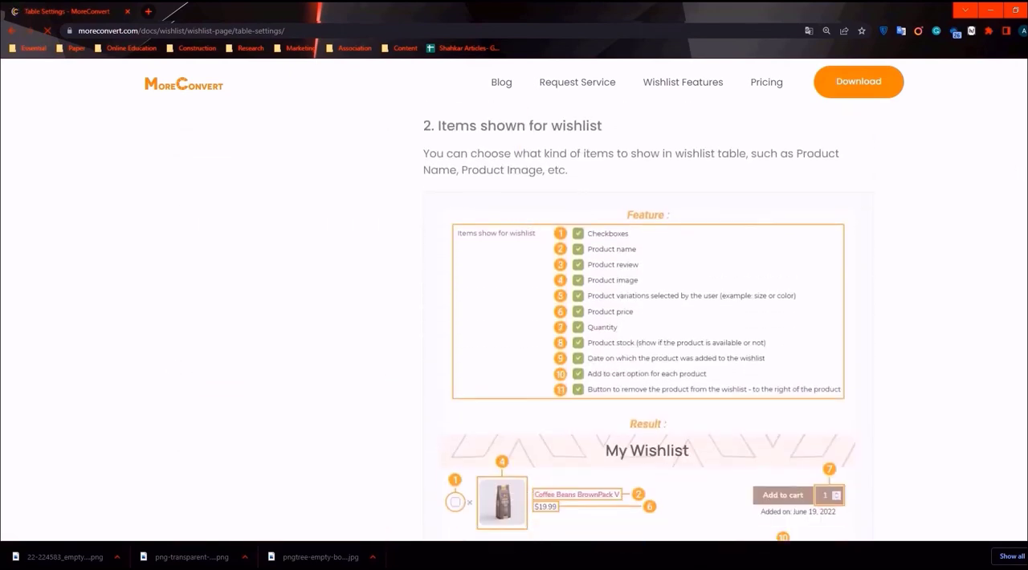
{"action": "scroll", "coordinate": [647, 321], "scroll_direction": "down", "scroll_amount": 2}
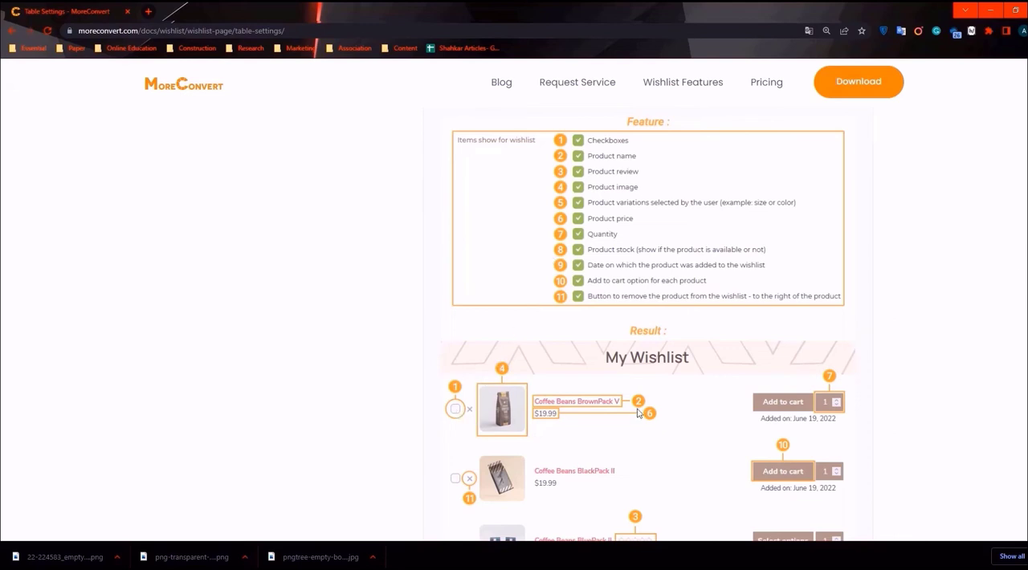
{"action": "scroll", "coordinate": [646, 322], "scroll_direction": "down", "scroll_amount": 2}
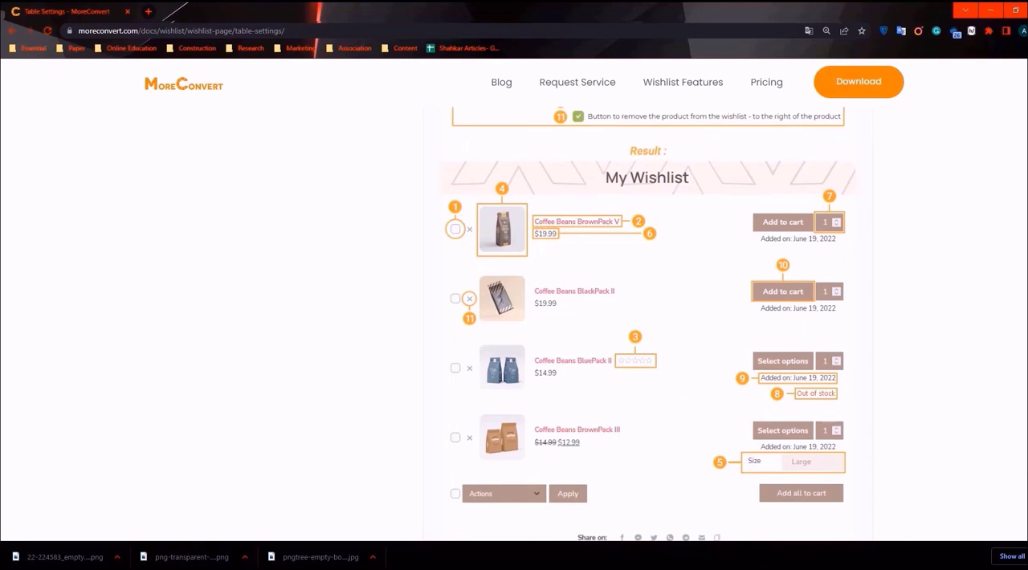
{"action": "scroll", "coordinate": [646, 321], "scroll_direction": "up", "scroll_amount": 3}
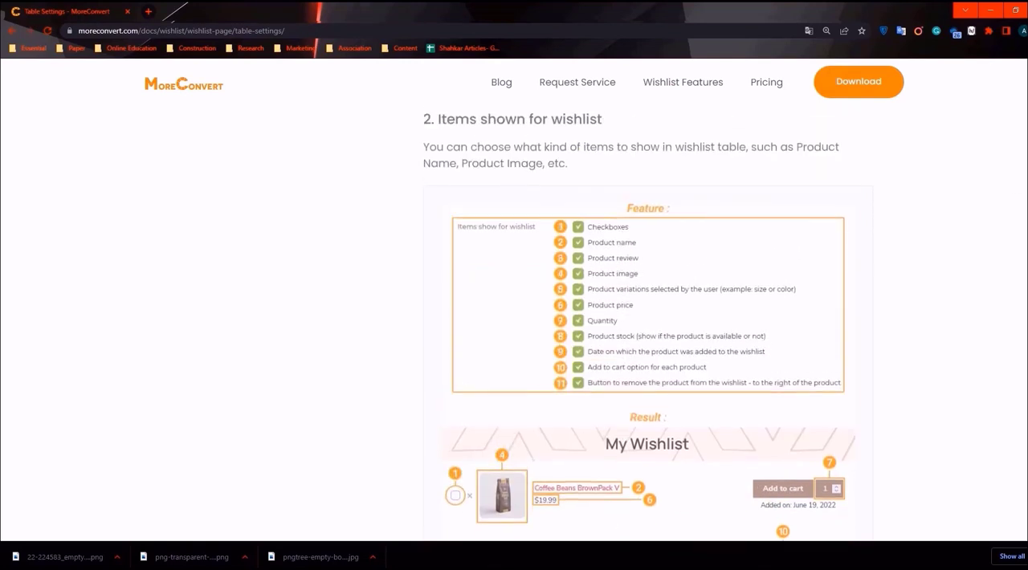
{"action": "scroll", "coordinate": [646, 321], "scroll_direction": "down", "scroll_amount": 5}
{"action": "scroll", "coordinate": [646, 321], "scroll_direction": "up", "scroll_amount": 2}
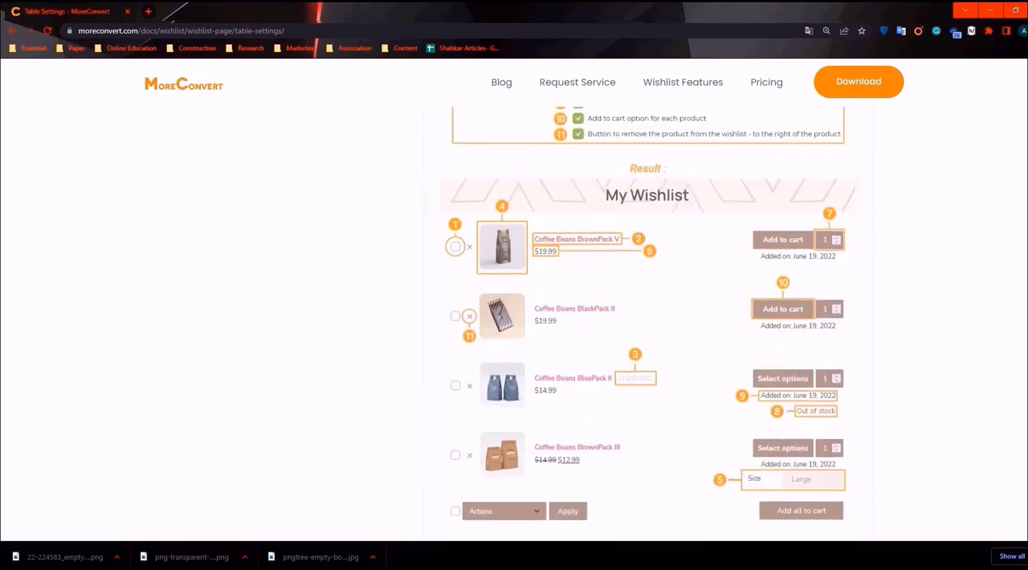
{"action": "scroll", "coordinate": [646, 321], "scroll_direction": "up", "scroll_amount": 4}
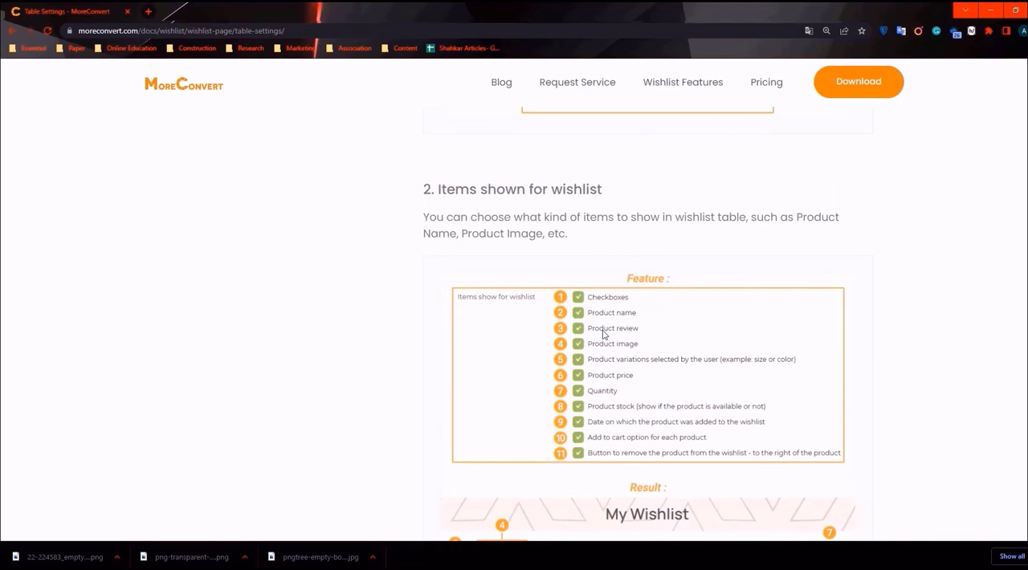
- Match the Product review, Product image and Product variations options to their numbered places in the example My Wishlist table
{"action": "scroll", "coordinate": [646, 321], "scroll_direction": "down", "scroll_amount": 4}
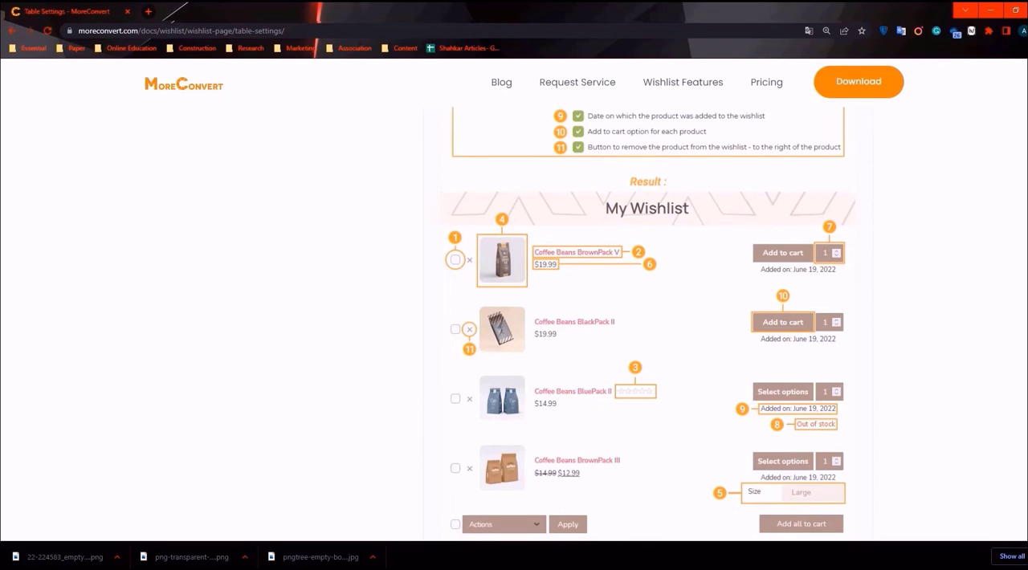
{"action": "scroll", "coordinate": [647, 321], "scroll_direction": "up", "scroll_amount": 2}
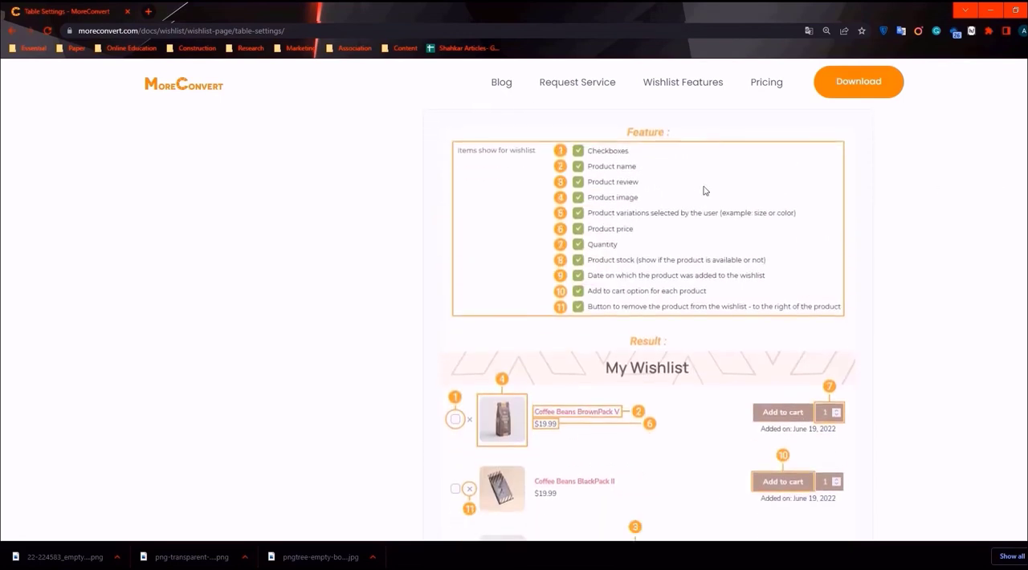
{"action": "scroll", "coordinate": [544, 349], "scroll_direction": "down", "scroll_amount": 2}
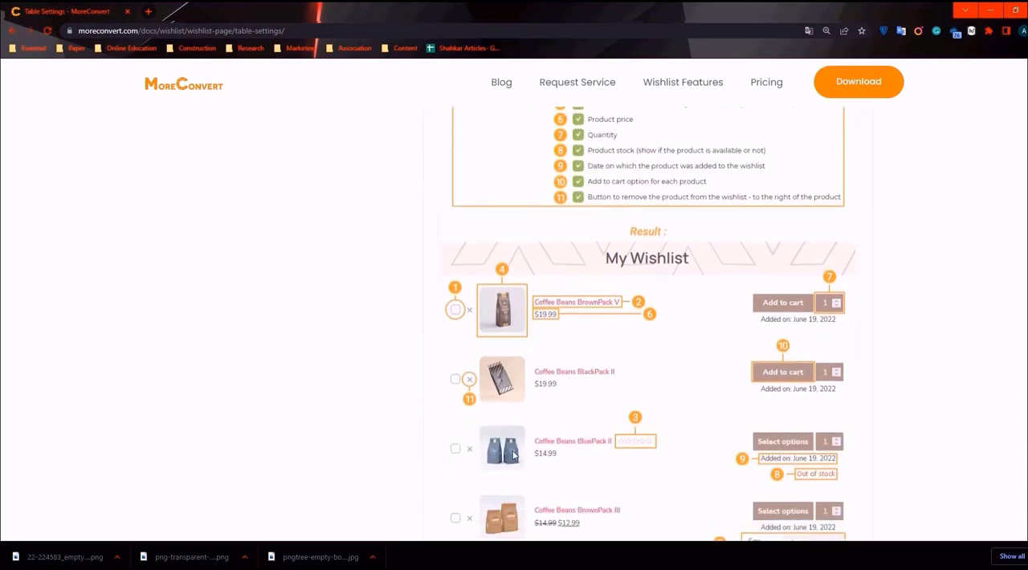
{"action": "scroll", "coordinate": [1006, 170], "scroll_direction": "up", "scroll_amount": 1}
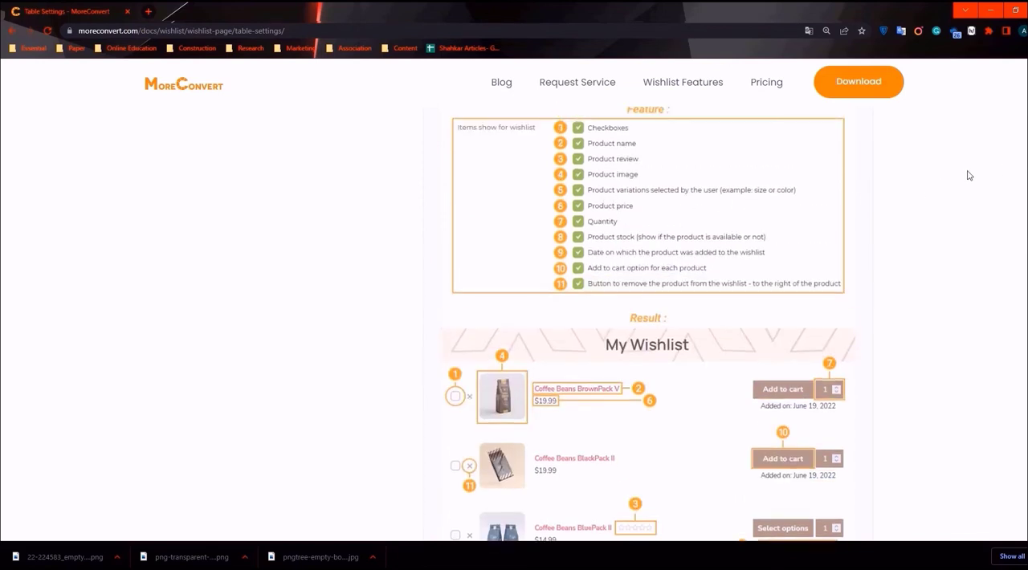
{"action": "scroll", "coordinate": [650, 324], "scroll_direction": "down", "scroll_amount": 2}
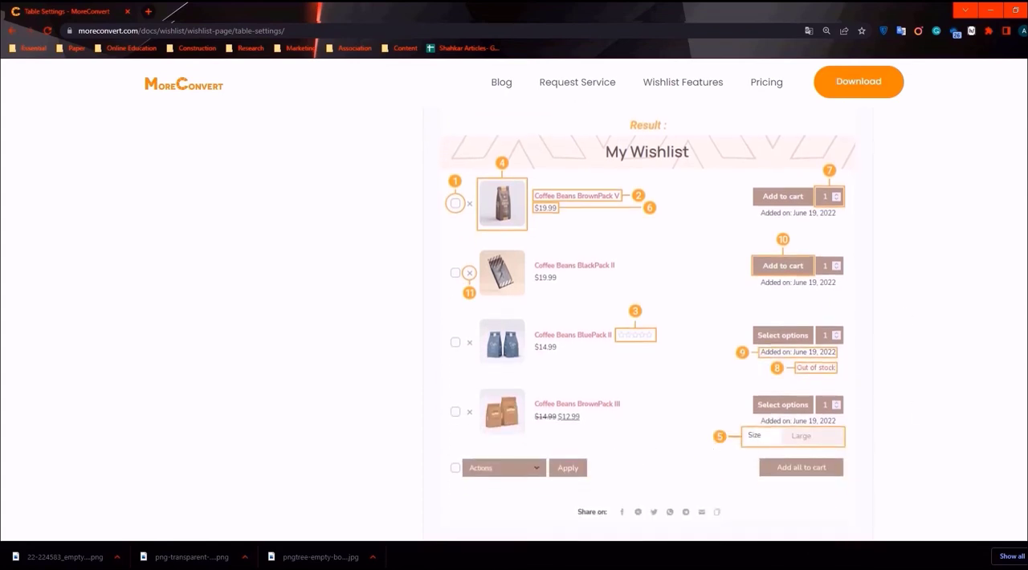
{"action": "scroll", "coordinate": [647, 321], "scroll_direction": "up", "scroll_amount": 2}
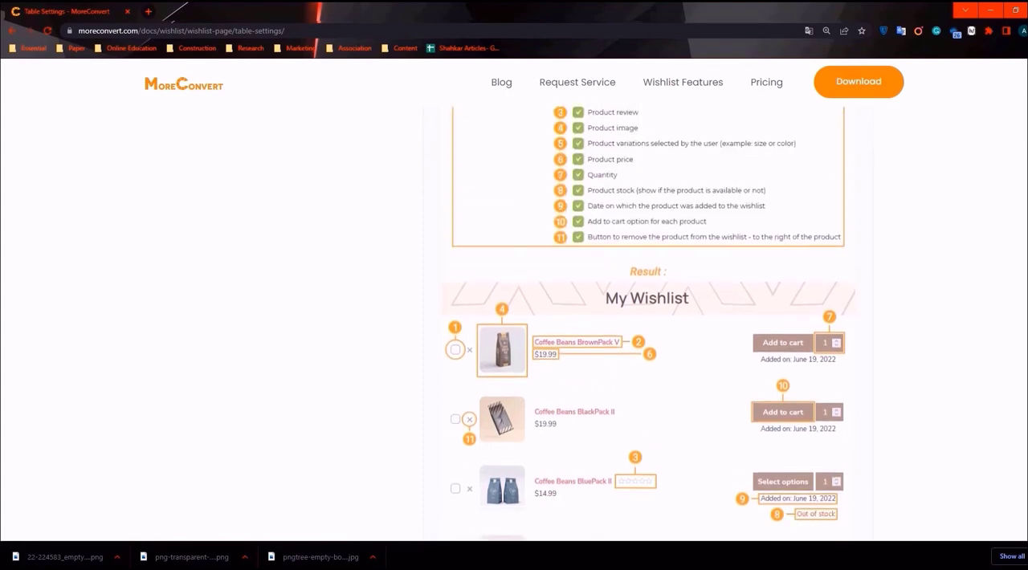
{"action": "scroll", "coordinate": [648, 321], "scroll_direction": "down", "scroll_amount": 2}
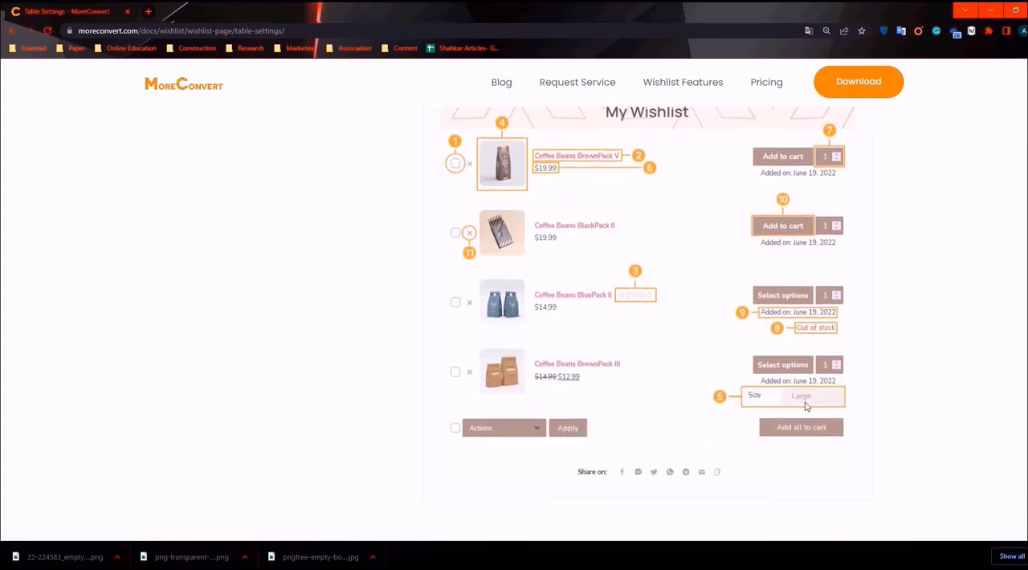
- Match the Product price, Quantity and Product stock options to their numbered places in the example My Wishlist table
{"action": "scroll", "coordinate": [647, 321], "scroll_direction": "up", "scroll_amount": 3}
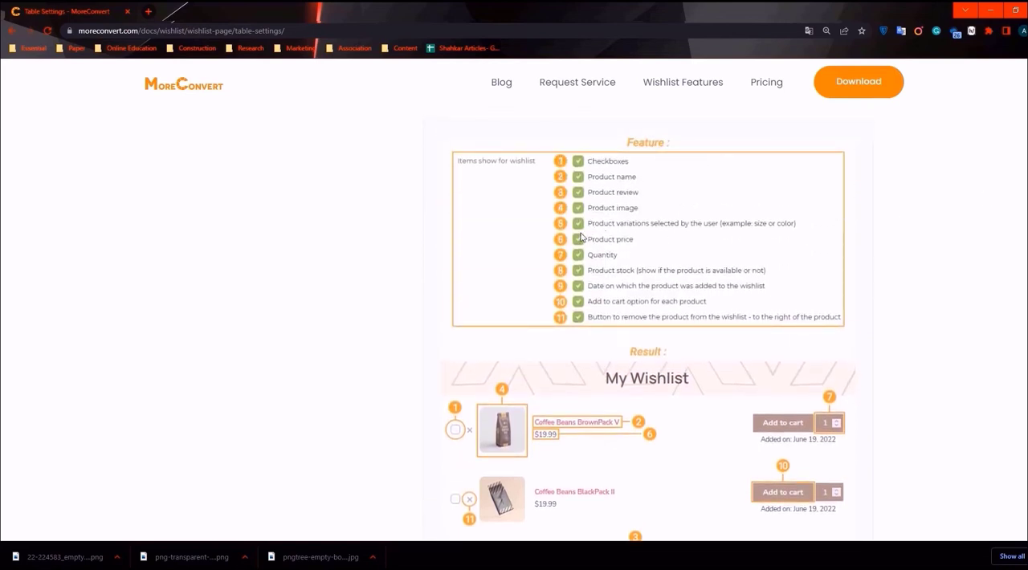
{"action": "scroll", "coordinate": [647, 322], "scroll_direction": "down", "scroll_amount": 2}
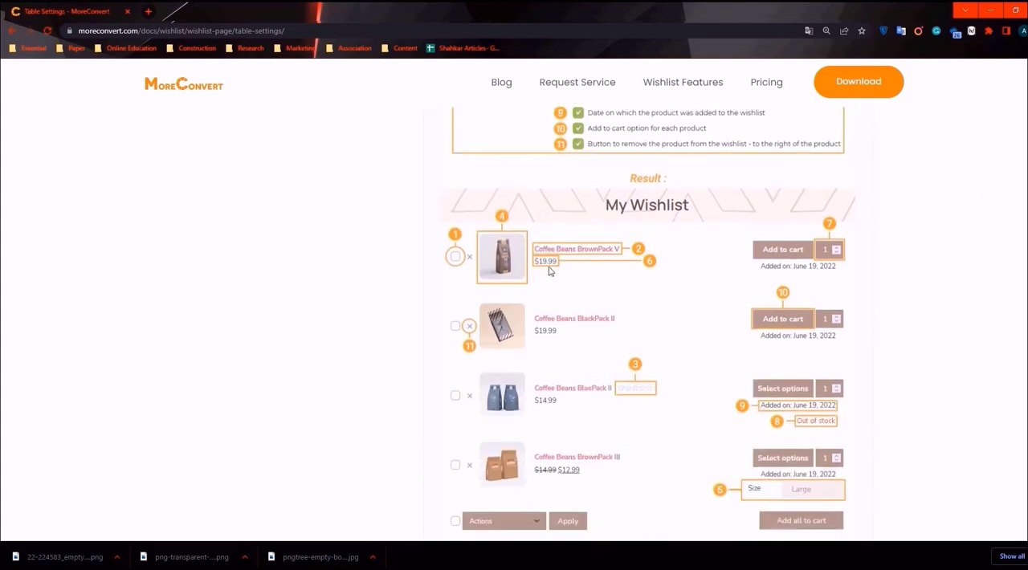
{"action": "scroll", "coordinate": [599, 260], "scroll_direction": "up", "scroll_amount": 2}
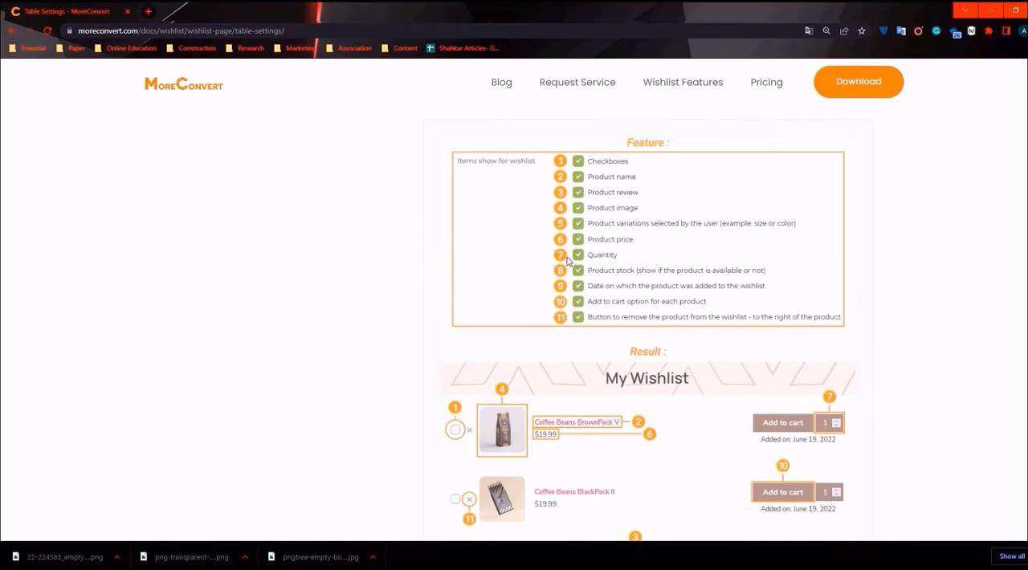
{"action": "scroll", "coordinate": [567, 259], "scroll_direction": "down", "scroll_amount": 2}
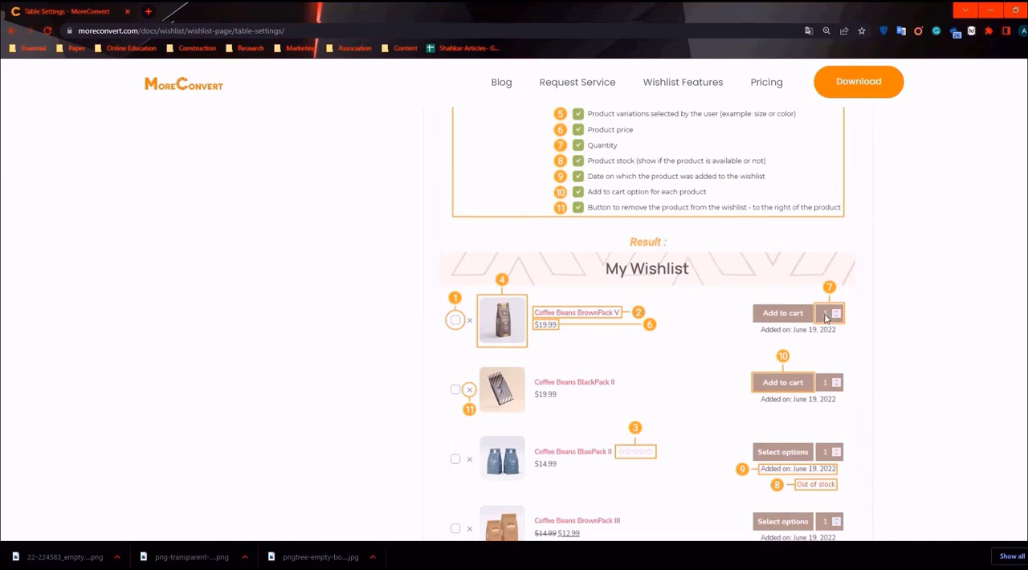
{"action": "scroll", "coordinate": [773, 304], "scroll_direction": "up", "scroll_amount": 1}
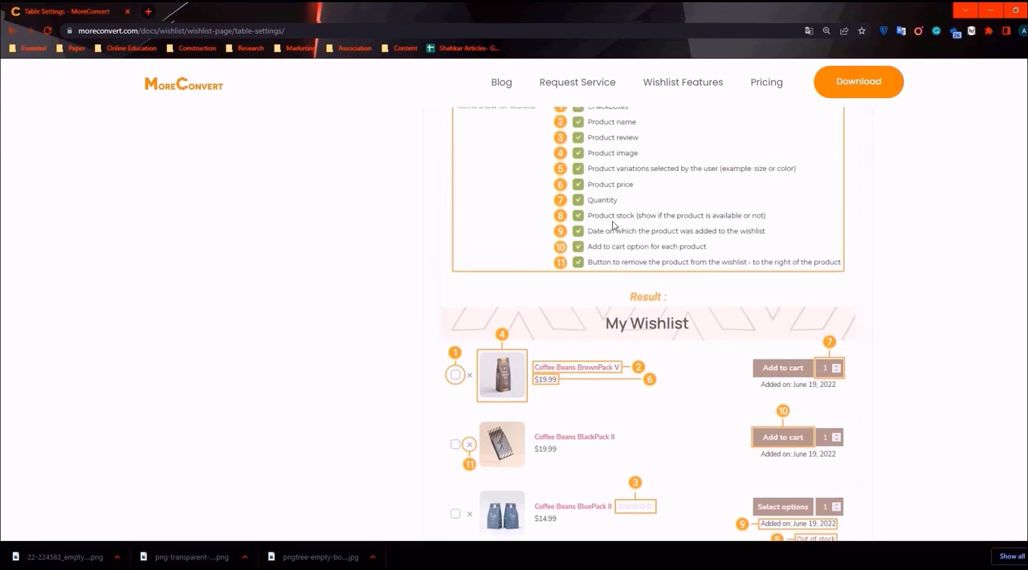
{"action": "scroll", "coordinate": [613, 224], "scroll_direction": "down", "scroll_amount": 2}
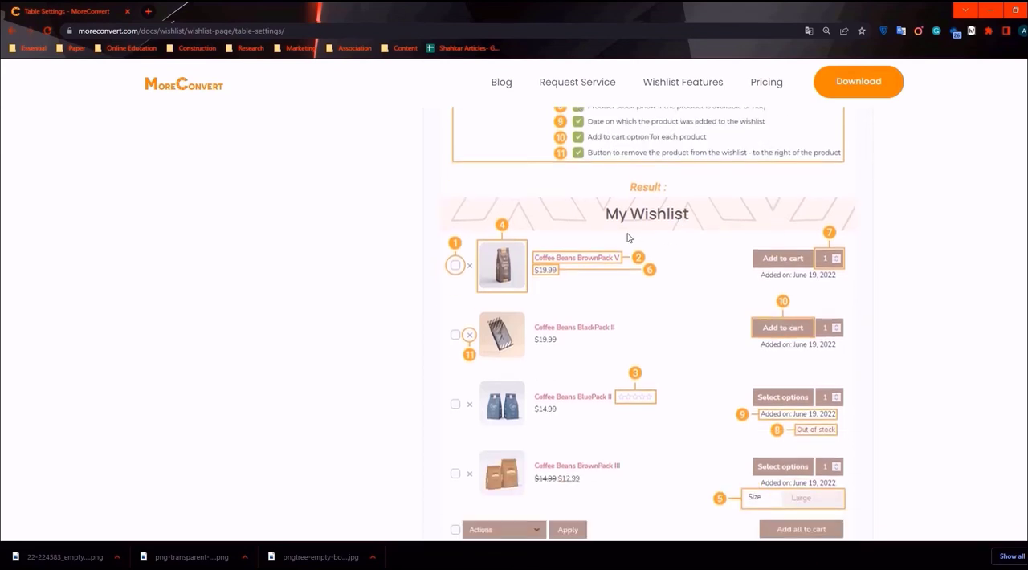
{"action": "scroll", "coordinate": [649, 252], "scroll_direction": "down", "scroll_amount": 1}
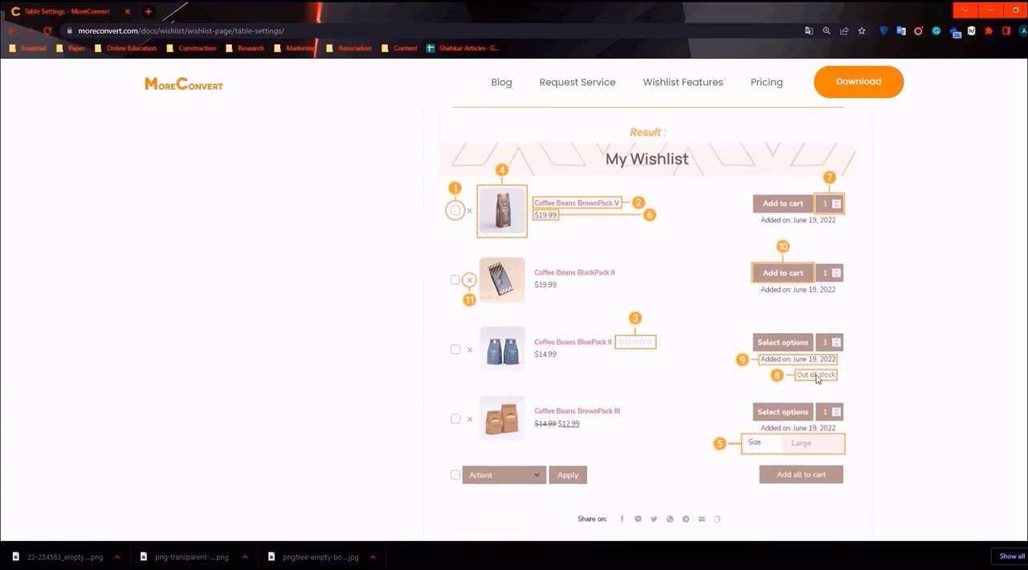
{"action": "scroll", "coordinate": [777, 360], "scroll_direction": "up", "scroll_amount": 3}
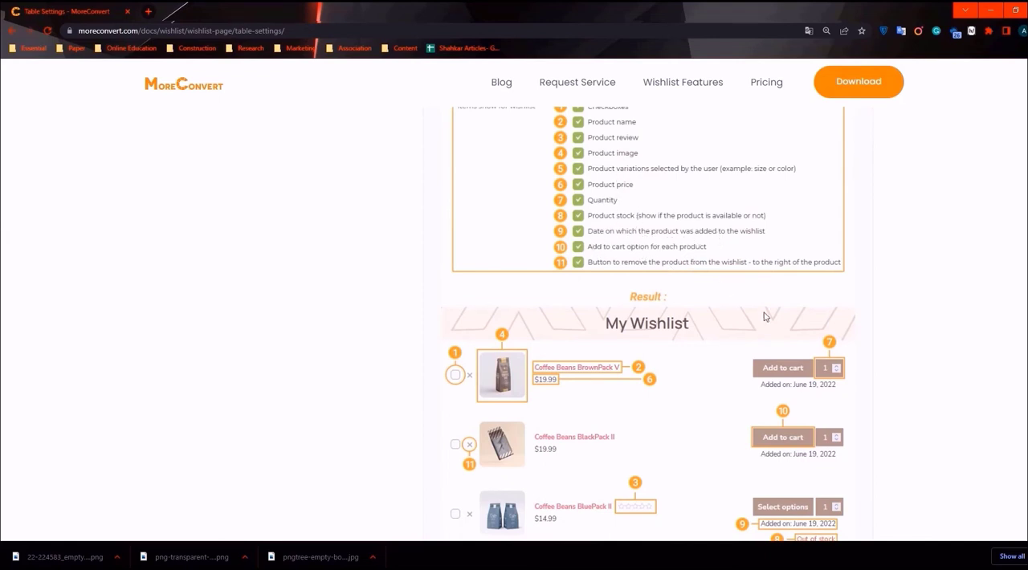
- Match the date added, Add to cart and remove button options to their numbered places in the example My Wishlist table
{"action": "scroll", "coordinate": [796, 339], "scroll_direction": "down", "scroll_amount": 1}
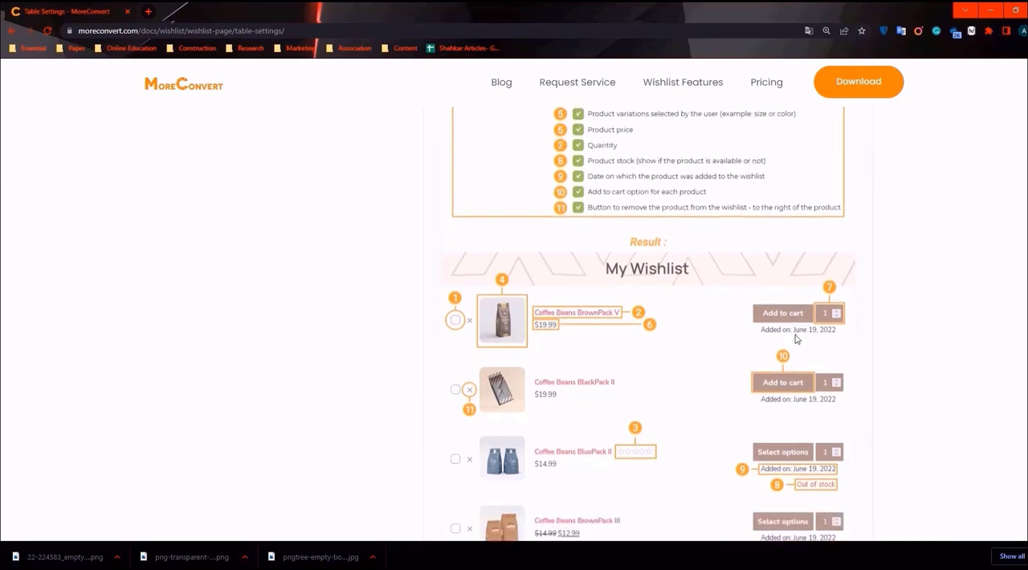
{"action": "scroll", "coordinate": [796, 339], "scroll_direction": "down", "scroll_amount": 1}
{"action": "scroll", "coordinate": [769, 339], "scroll_direction": "down", "scroll_amount": 1}
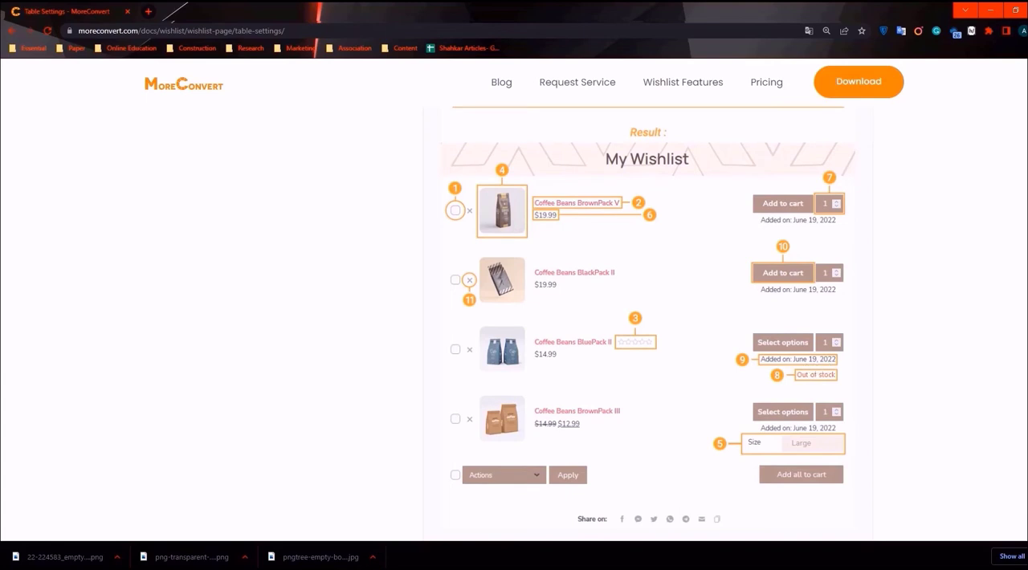
{"action": "scroll", "coordinate": [647, 321], "scroll_direction": "up", "scroll_amount": 3}
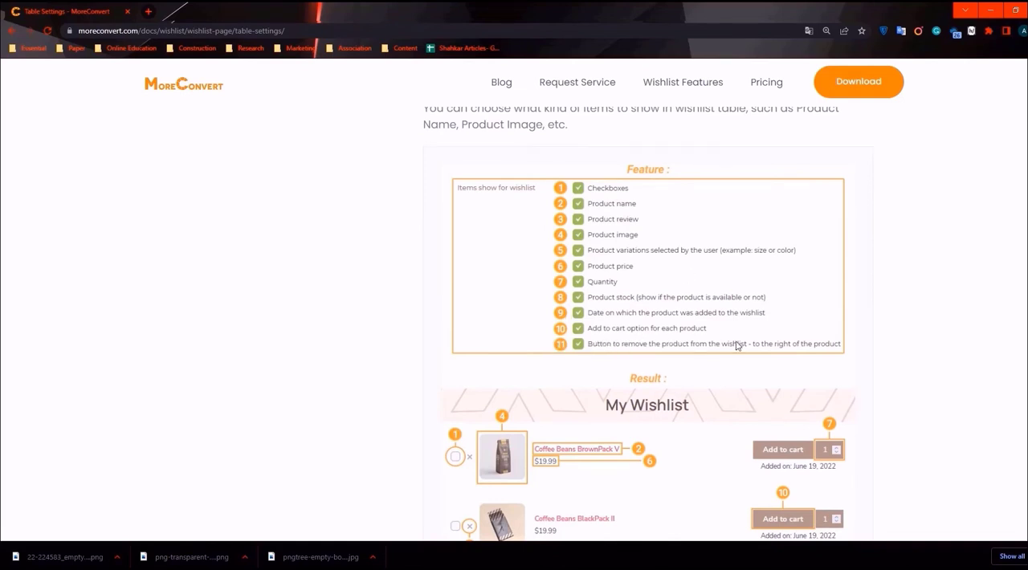
{"action": "scroll", "coordinate": [734, 345], "scroll_direction": "down", "scroll_amount": 2}
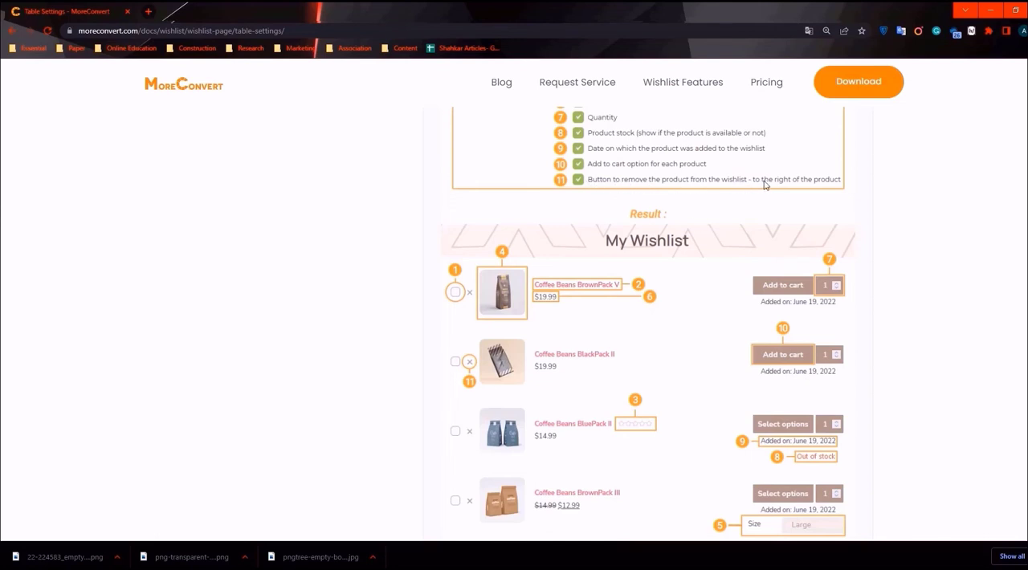
{"action": "scroll", "coordinate": [754, 190], "scroll_direction": "down", "scroll_amount": 1}
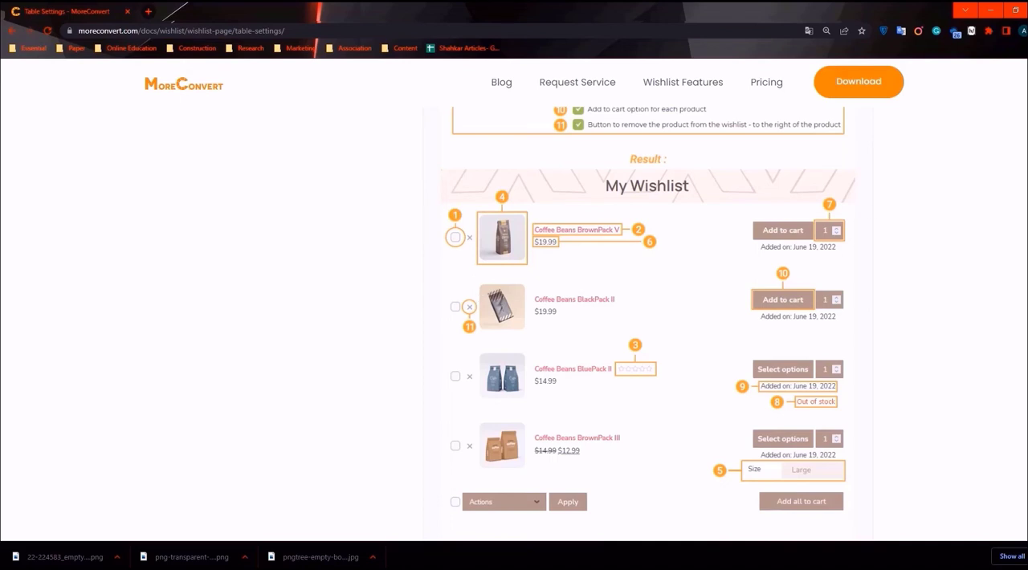
{"action": "scroll", "coordinate": [650, 309], "scroll_direction": "down", "scroll_amount": 2}
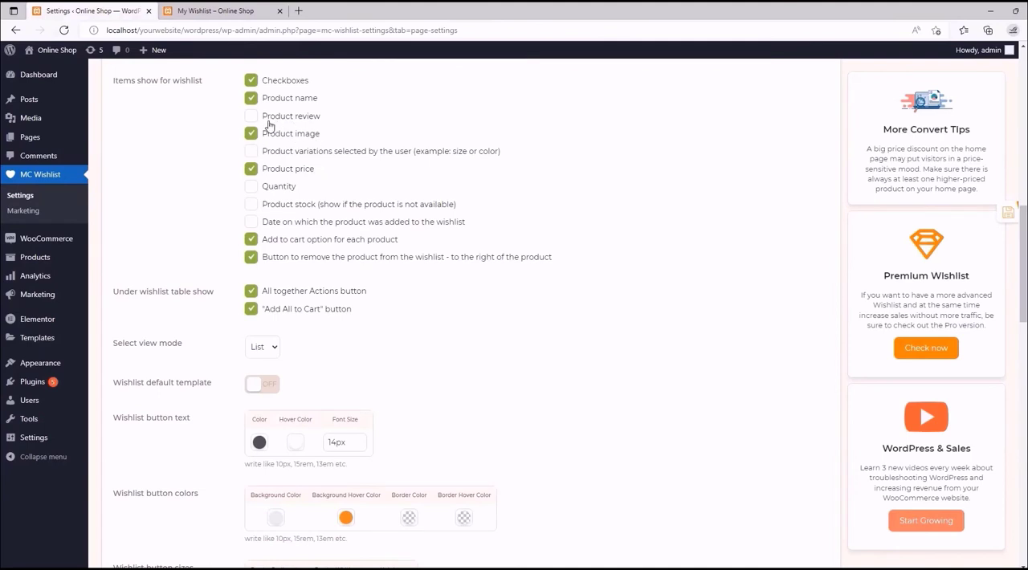
- Compare the listed items with the storefront's My Wishlist table and enable Quantity and Product stock among the wishlist items shown
{"action": "left_click", "coordinate": [231, 6]}
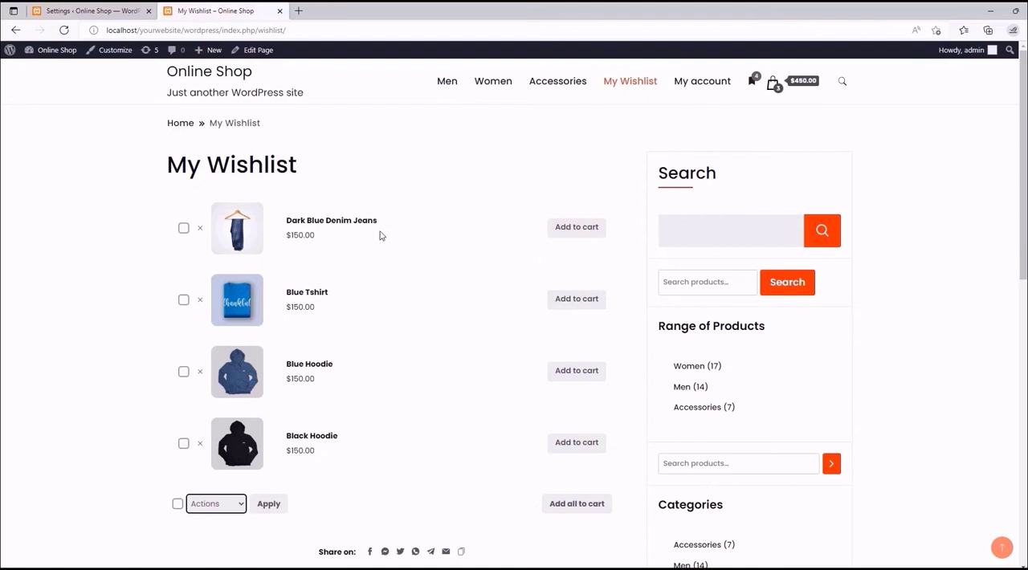
{"action": "left_click", "coordinate": [129, 11]}
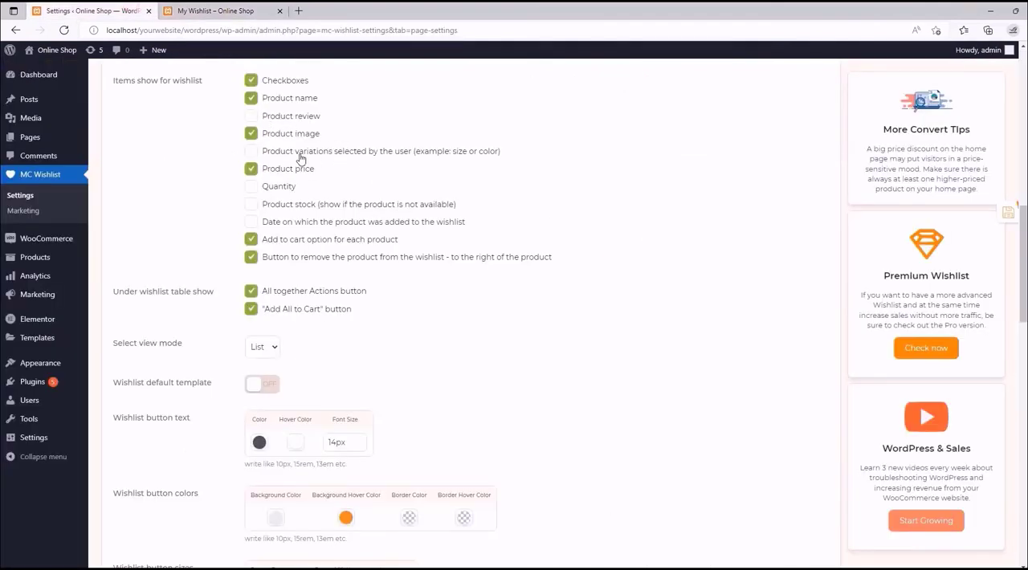
{"action": "left_click", "coordinate": [251, 187]}
{"action": "left_click", "coordinate": [253, 205]}
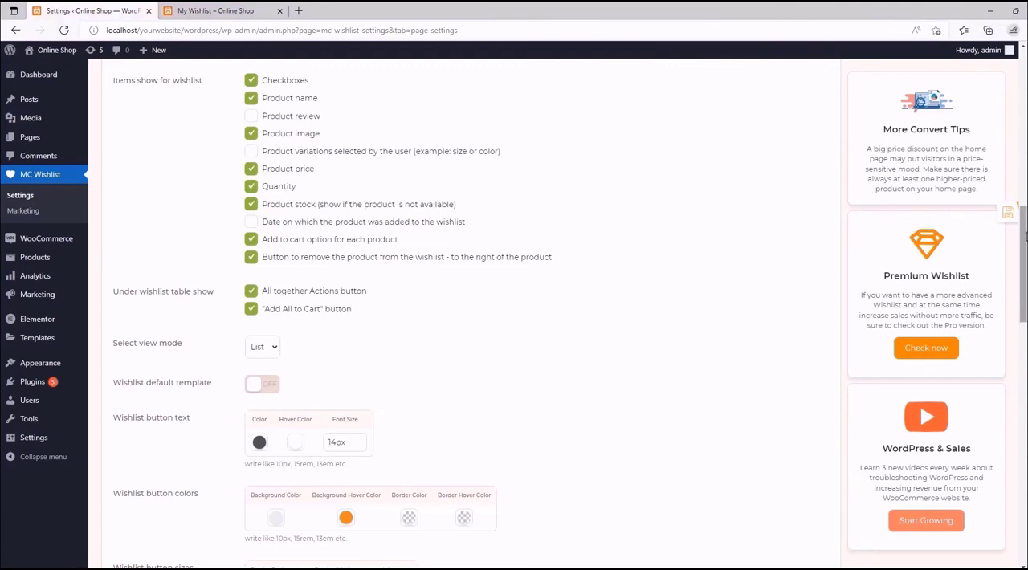
- Check the "Under wishlist table show" options against the storefront's Actions choices and Add all to cart button, and return to the settings
{"action": "left_click_drag", "start_coordinate": [1024, 237], "coordinate": [1023, 283]}
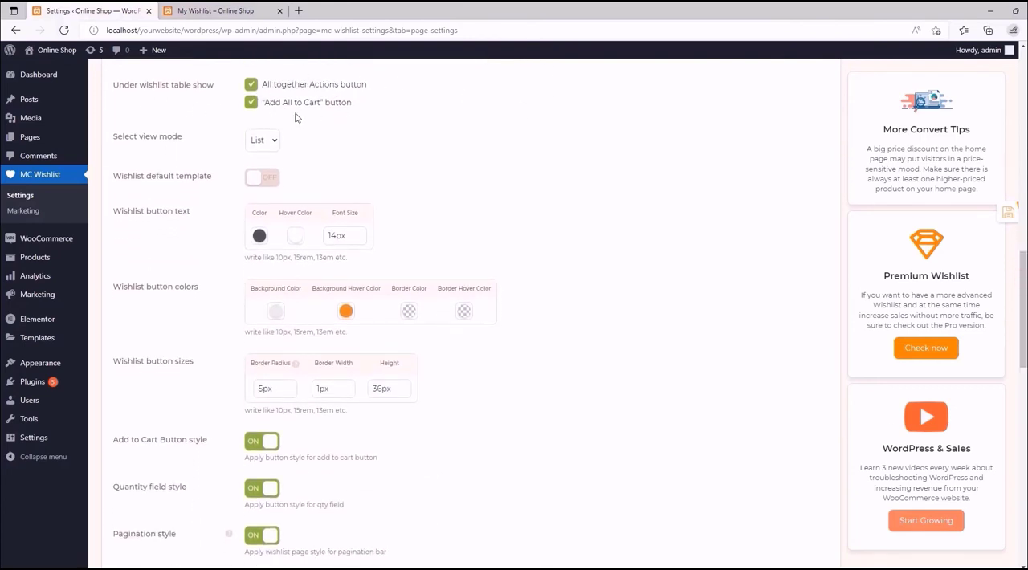
{"action": "left_click", "coordinate": [215, 11]}
{"action": "scroll", "coordinate": [256, 332], "scroll_direction": "down", "scroll_amount": 3}
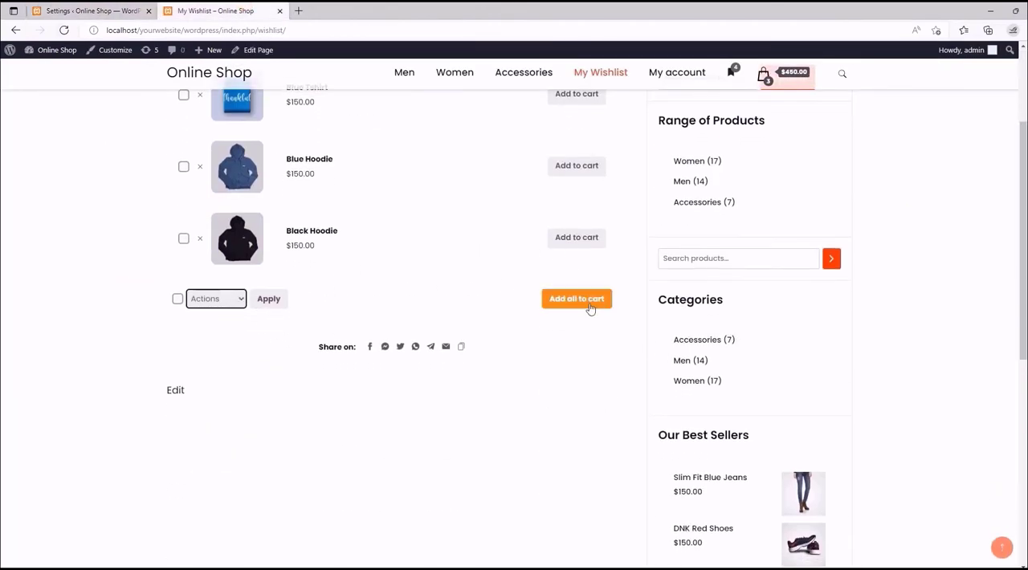
{"action": "left_click", "coordinate": [238, 299]}
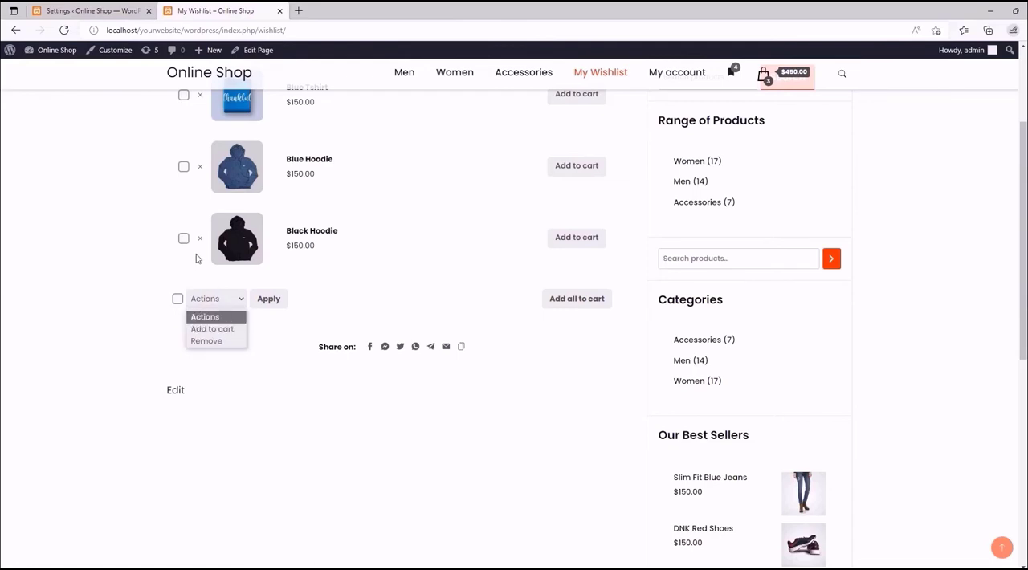
{"action": "scroll", "coordinate": [198, 260], "scroll_direction": "up", "scroll_amount": 3}
{"action": "left_click", "coordinate": [102, 11]}
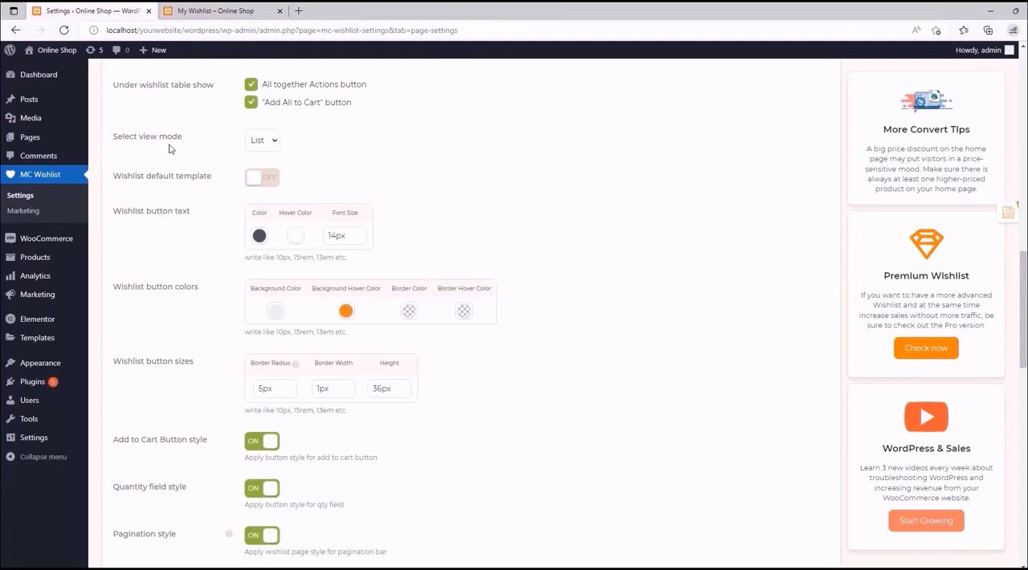
- Review the choices for "Select view mode" and compare the List and Grid examples in the Table Settings documentation
{"action": "left_click_drag", "start_coordinate": [183, 140], "coordinate": [138, 138]}
{"action": "left_click", "coordinate": [272, 140]}
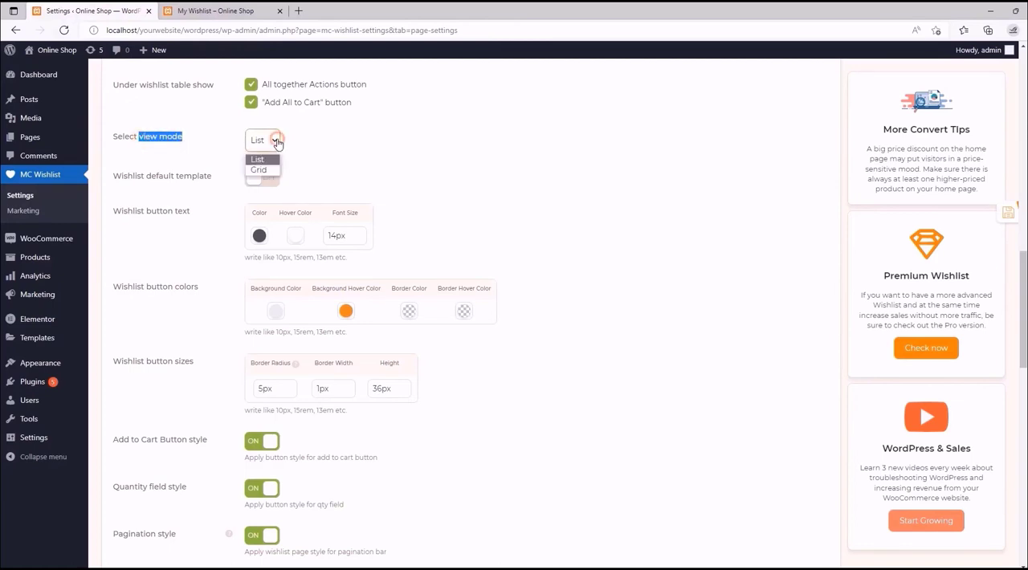
{"action": "left_click", "coordinate": [274, 141]}
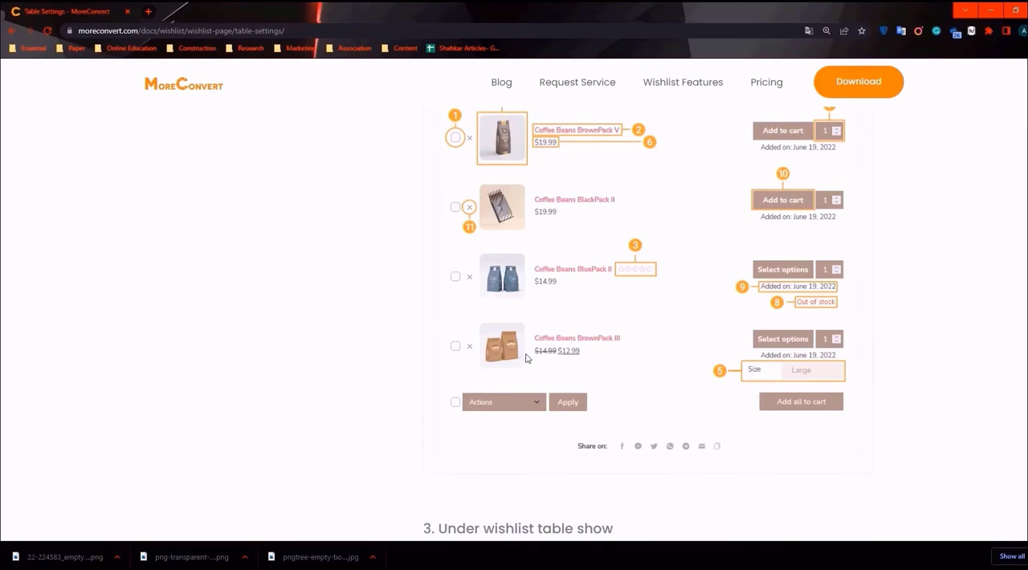
{"action": "scroll", "coordinate": [526, 358], "scroll_direction": "down", "scroll_amount": 10}
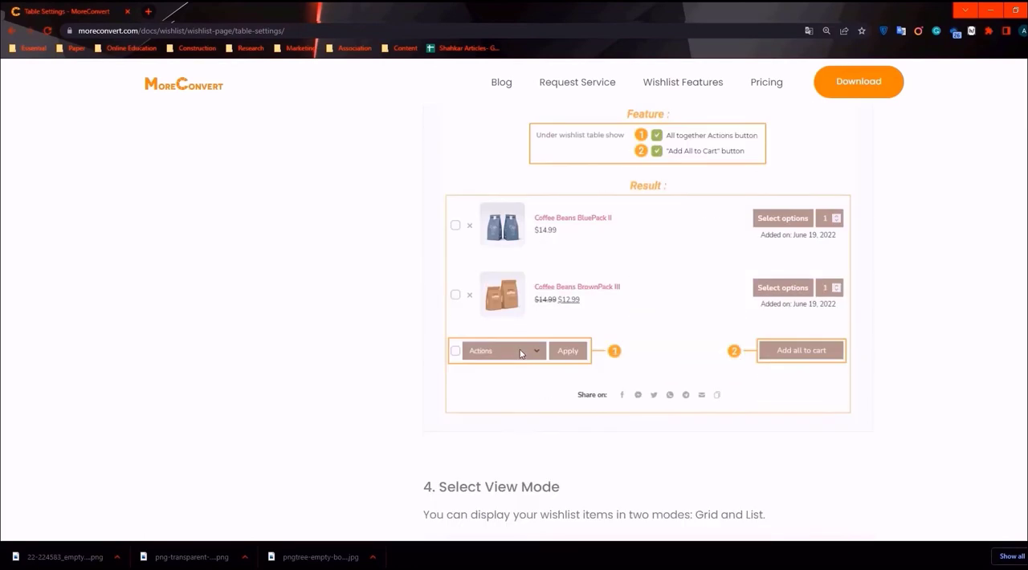
{"action": "scroll", "coordinate": [517, 354], "scroll_direction": "down", "scroll_amount": 2}
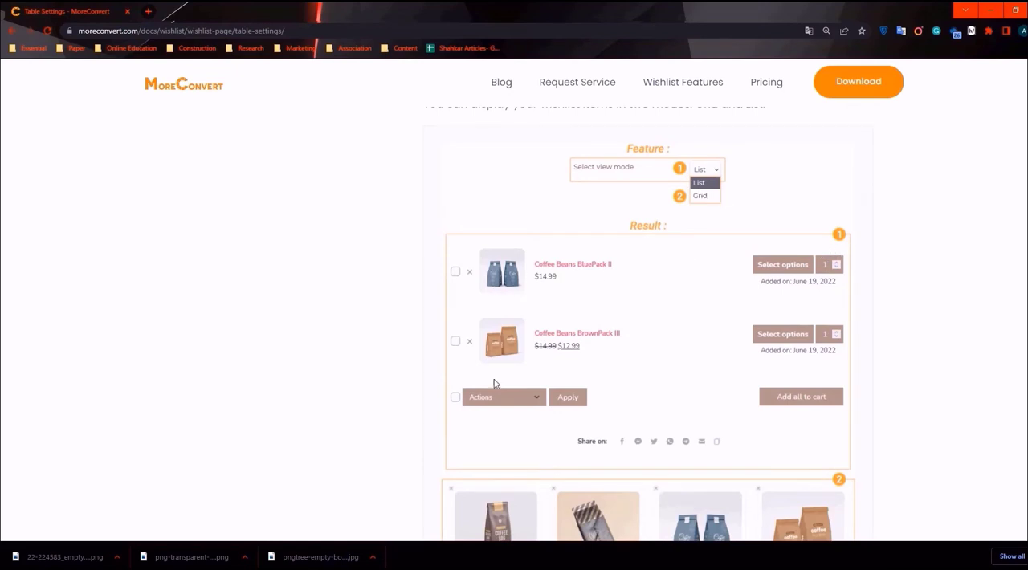
{"action": "scroll", "coordinate": [698, 260], "scroll_direction": "down", "scroll_amount": 5}
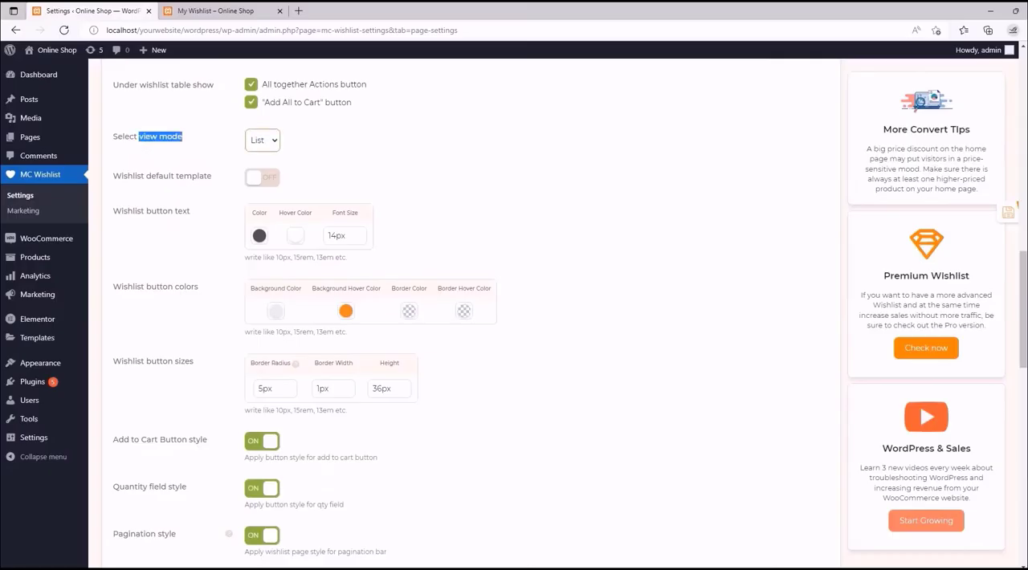
- Set the wishlist view mode to Grid and save the Wishlist Page settings
{"action": "left_click", "coordinate": [264, 140]}
{"action": "left_click", "coordinate": [269, 164]}
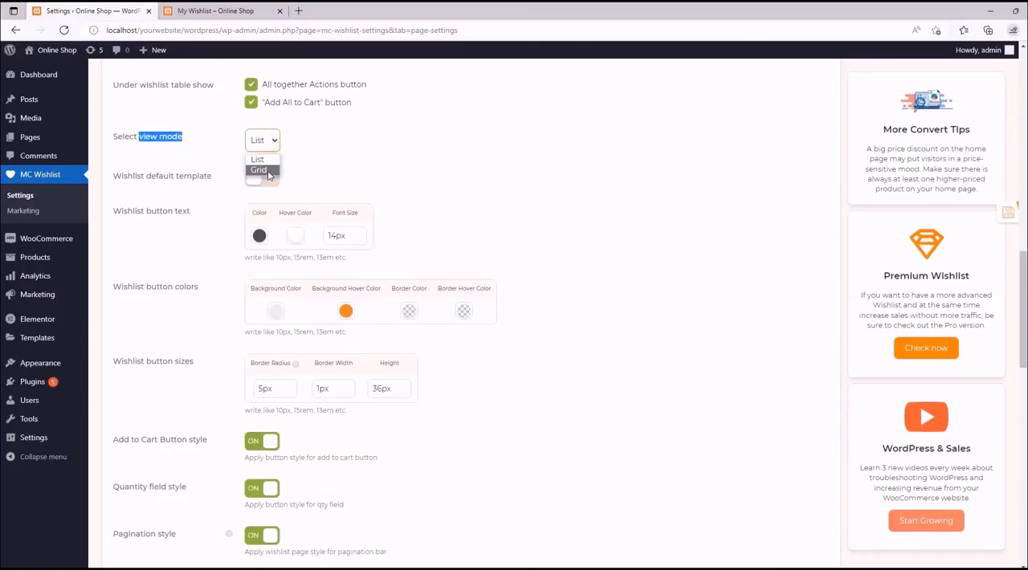
{"action": "left_click", "coordinate": [352, 145]}
{"action": "mouse_move", "coordinate": [1024, 313]}
{"action": "left_mouse_down"}
{"action": "mouse_move", "coordinate": [1024, 326]}
{"action": "mouse_move", "coordinate": [1023, 317]}
{"action": "left_mouse_up"}
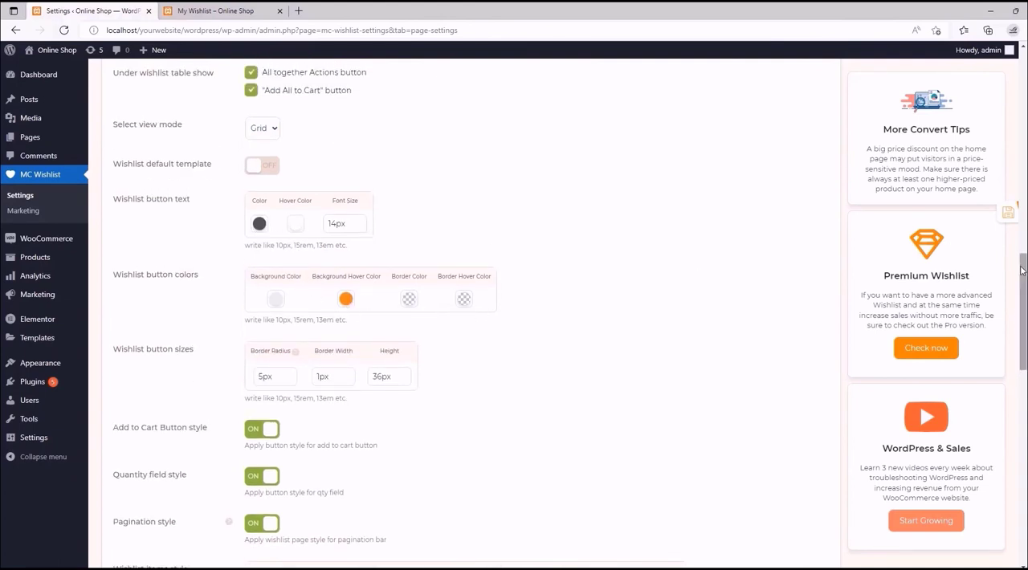
{"action": "mouse_move", "coordinate": [1024, 271]}
{"action": "left_mouse_down"}
{"action": "mouse_move", "coordinate": [1025, 281]}
{"action": "mouse_move", "coordinate": [1023, 267]}
{"action": "left_mouse_up"}
{"action": "left_click", "coordinate": [993, 213]}
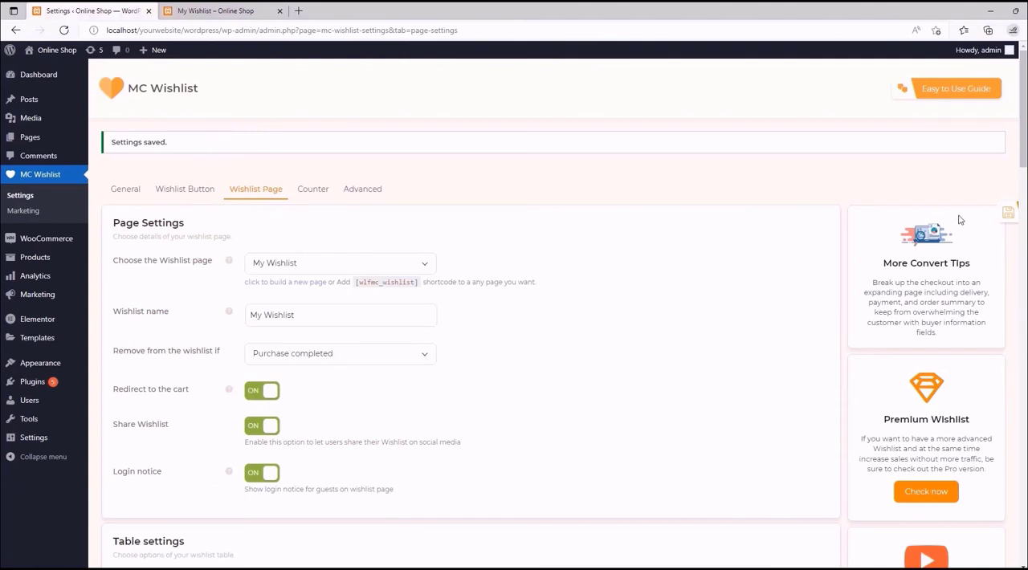
- Reload the storefront's My Wishlist page and examine its product layout, quantity fields, item checkboxes and the actions below the products
{"action": "left_click", "coordinate": [217, 10]}
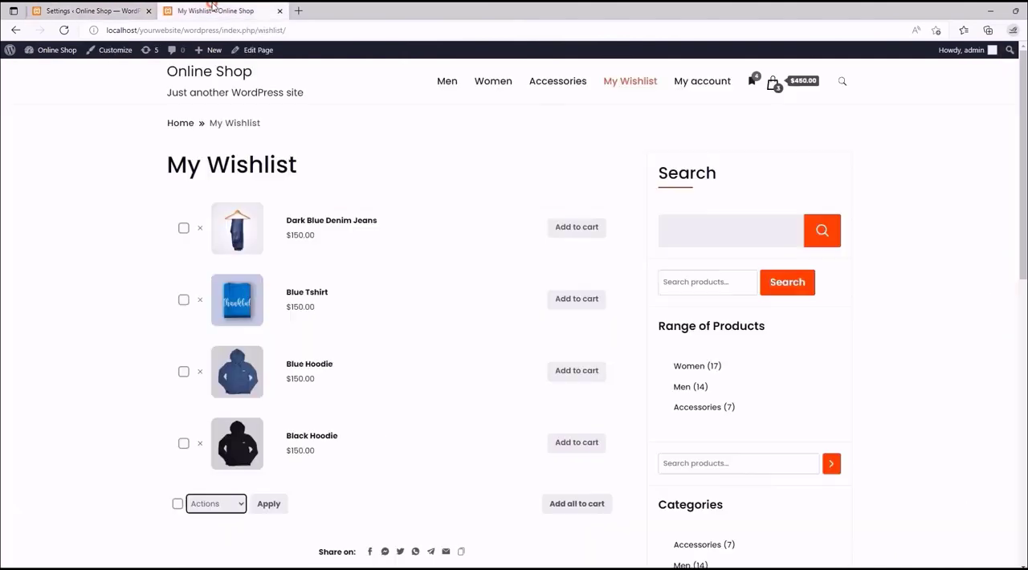
{"action": "left_click", "coordinate": [66, 31]}
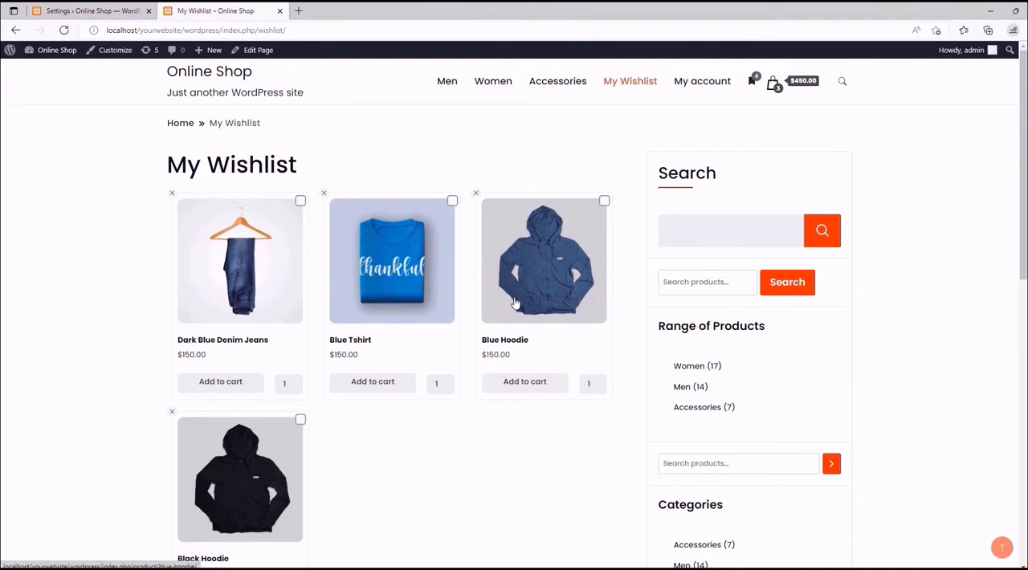
{"action": "scroll", "coordinate": [505, 298], "scroll_direction": "down", "scroll_amount": 4}
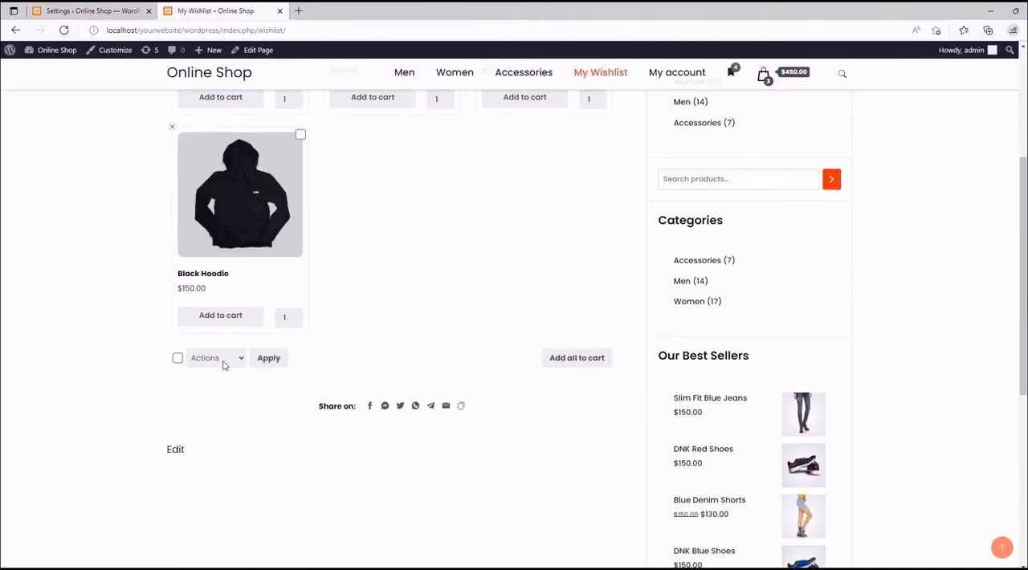
{"action": "scroll", "coordinate": [295, 148], "scroll_direction": "up", "scroll_amount": 4}
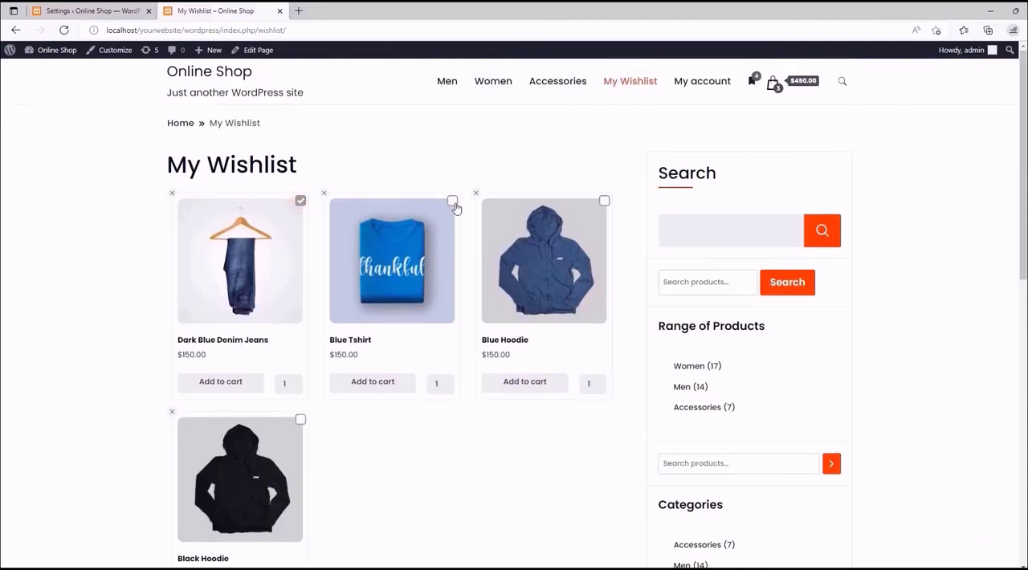
{"action": "left_click", "coordinate": [300, 201]}
{"action": "scroll", "coordinate": [505, 351], "scroll_direction": "down", "scroll_amount": 2}
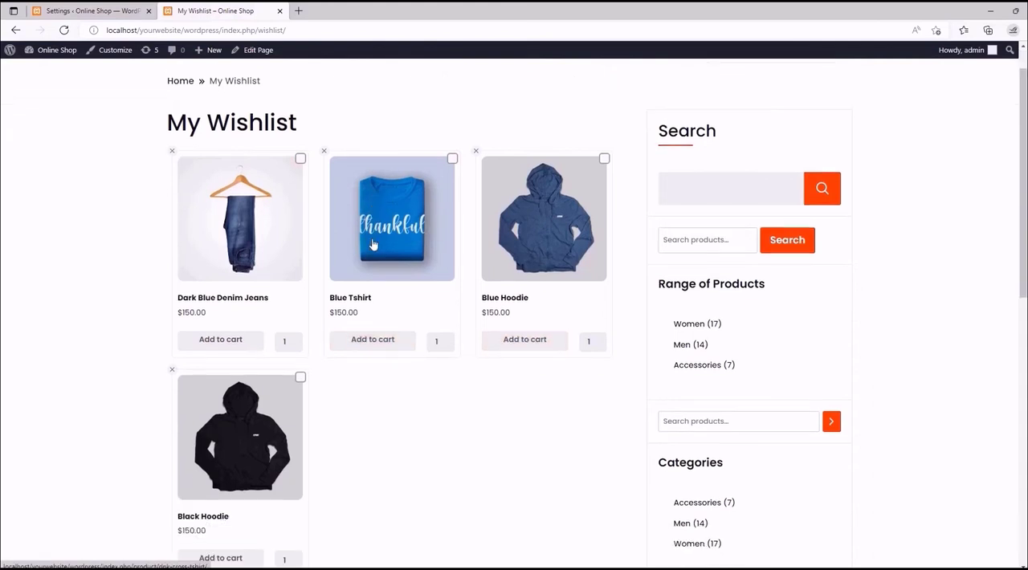
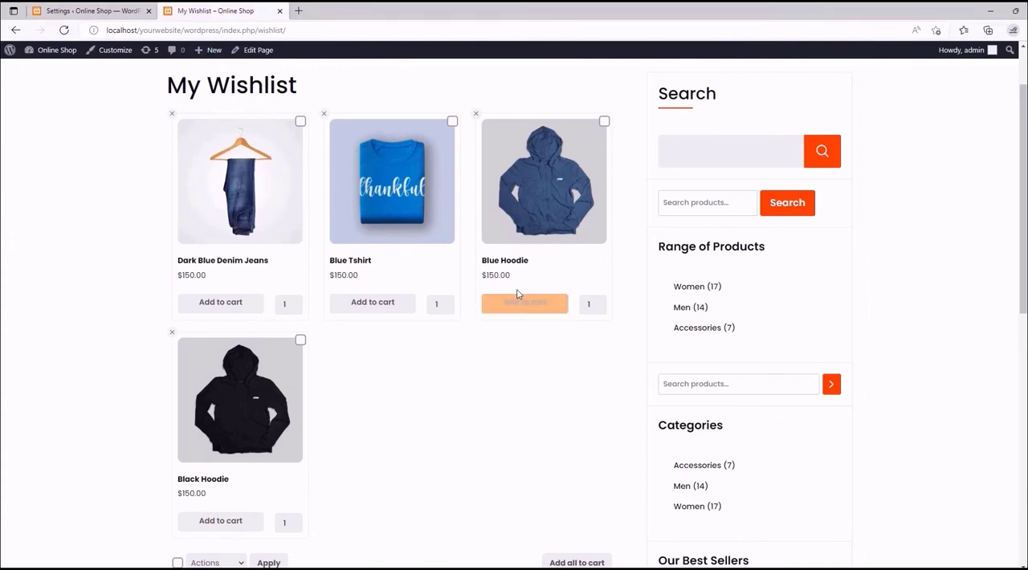
- Look over the grid's product cards, Add to cart buttons, bulk actions and sharing options on the storefront's My Wishlist page
{"action": "scroll", "coordinate": [494, 294], "scroll_direction": "down", "scroll_amount": 3}
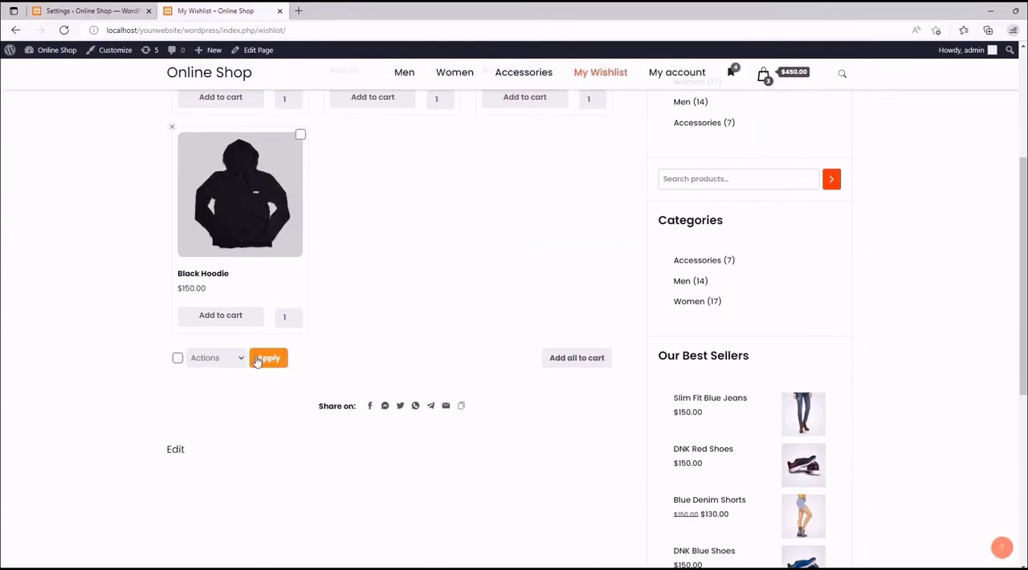
{"action": "scroll", "coordinate": [236, 329], "scroll_direction": "up", "scroll_amount": 1}
{"action": "scroll", "coordinate": [287, 285], "scroll_direction": "up", "scroll_amount": 3}
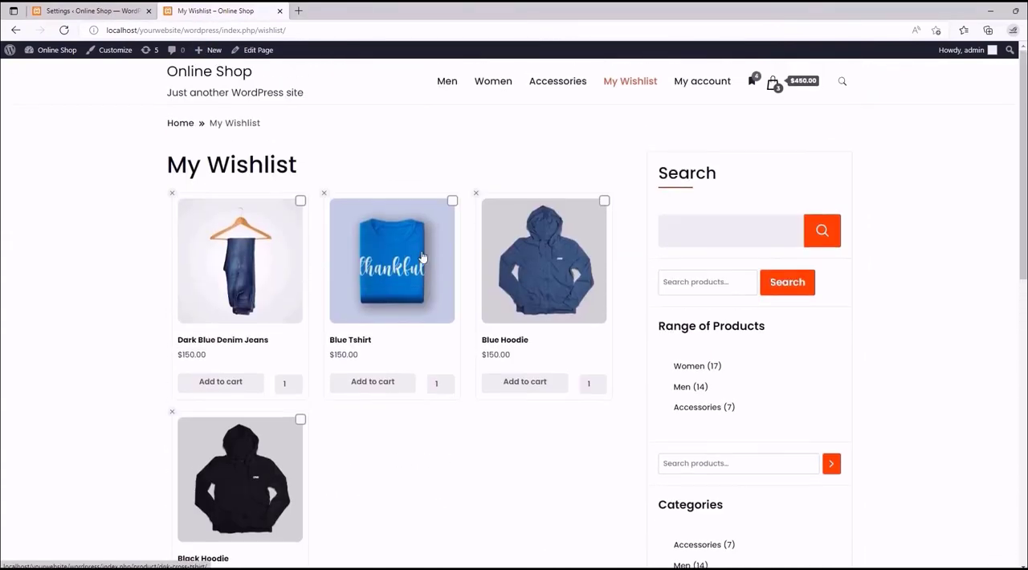
{"action": "scroll", "coordinate": [275, 319], "scroll_direction": "down", "scroll_amount": 1}
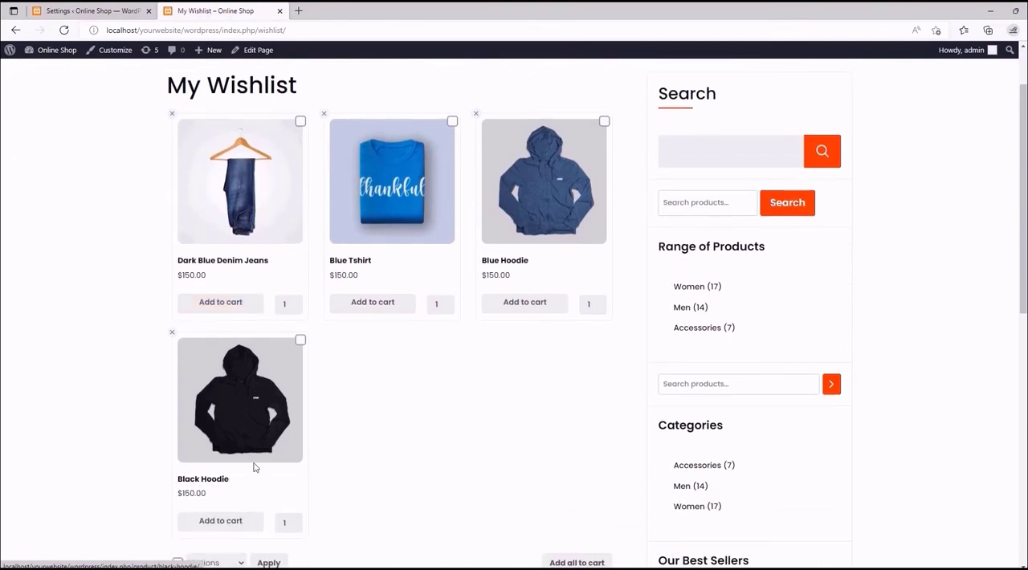
{"action": "scroll", "coordinate": [346, 348], "scroll_direction": "up", "scroll_amount": 1}
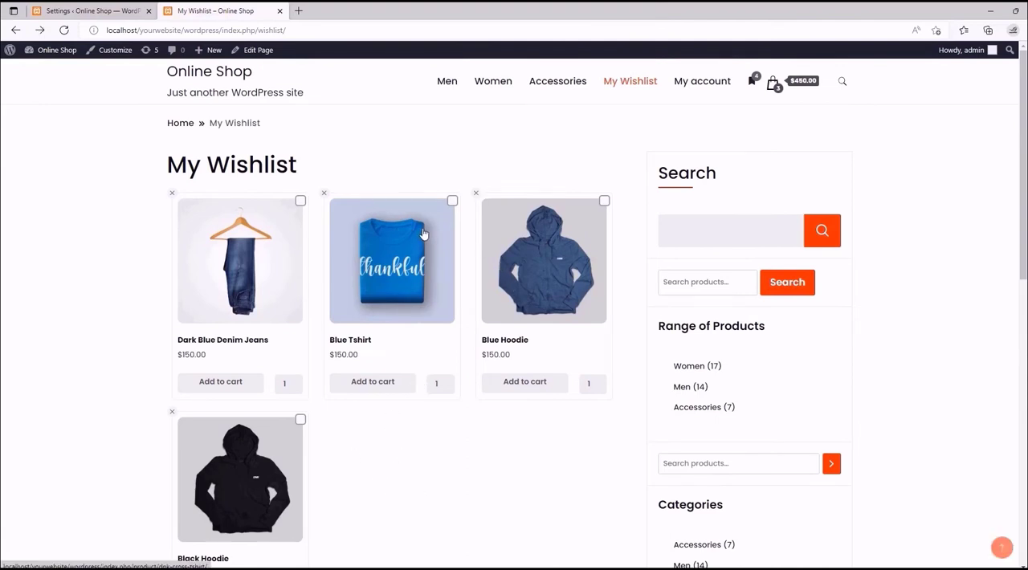
- Return to the Wishlist Page settings, switch "Wishlist default template" on and back off, and review the button and item style options
{"action": "left_click", "coordinate": [93, 10]}
{"action": "left_click_drag", "start_coordinate": [1021, 140], "coordinate": [1016, 345]}
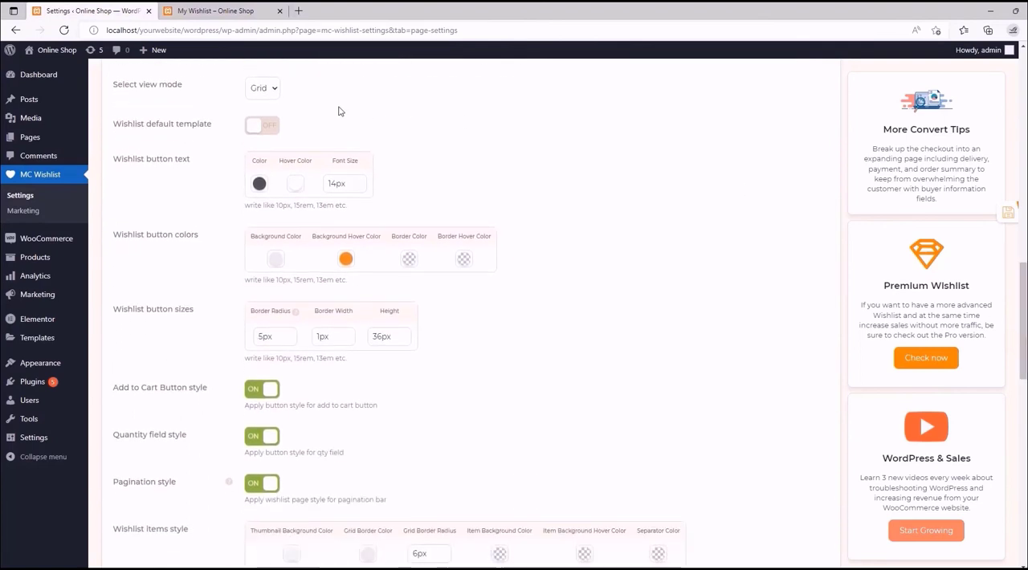
{"action": "left_click", "coordinate": [254, 137]}
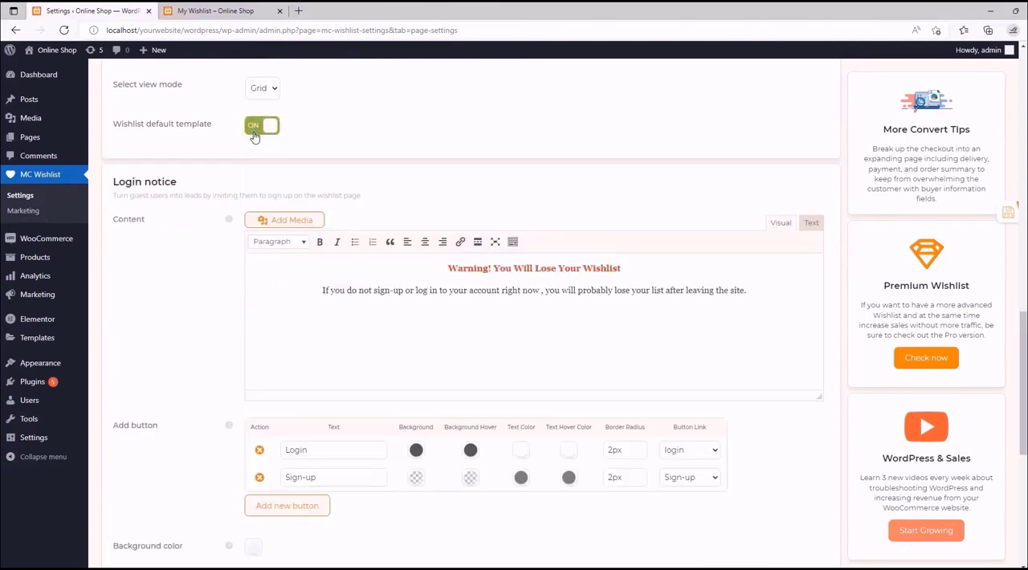
{"action": "left_click", "coordinate": [254, 137]}
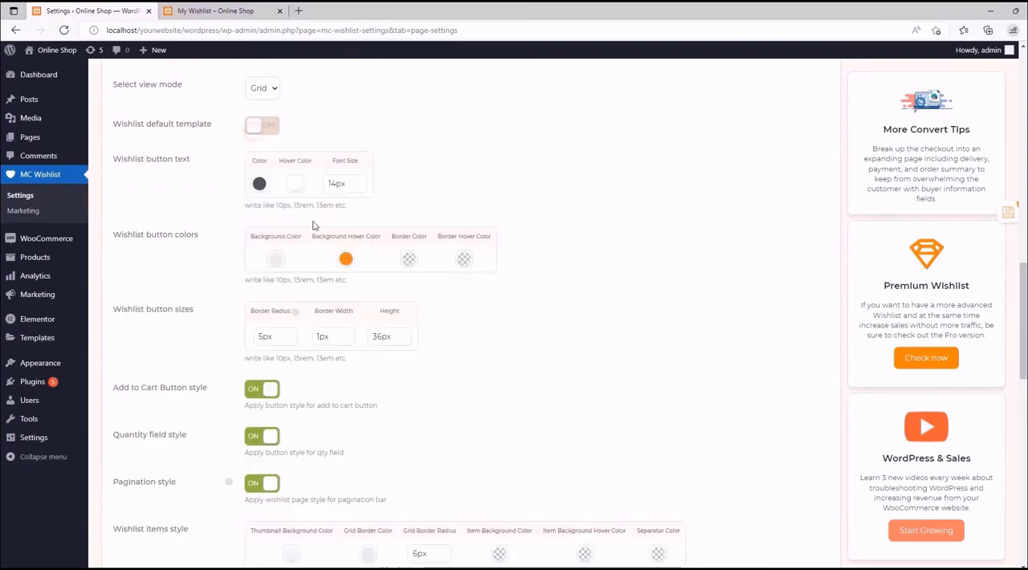
{"action": "scroll", "coordinate": [361, 362], "scroll_direction": "down", "scroll_amount": 3}
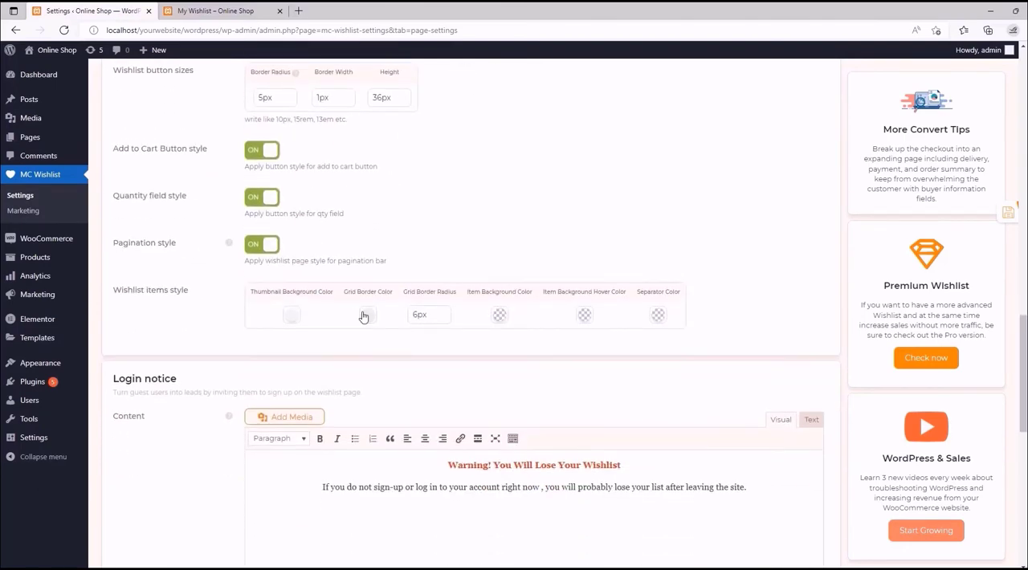
{"action": "scroll", "coordinate": [306, 285], "scroll_direction": "up", "scroll_amount": 4}
{"action": "scroll", "coordinate": [258, 160], "scroll_direction": "up", "scroll_amount": 1}
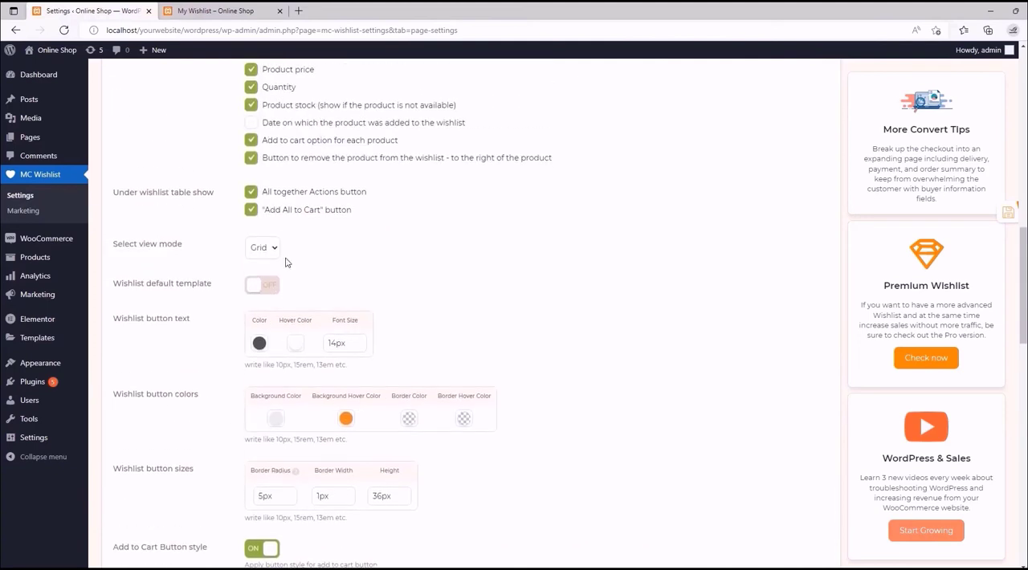
- Turn on "Wishlist default template", check its example in the Table Settings documentation, and turn the option back off
{"action": "left_click", "coordinate": [267, 286]}
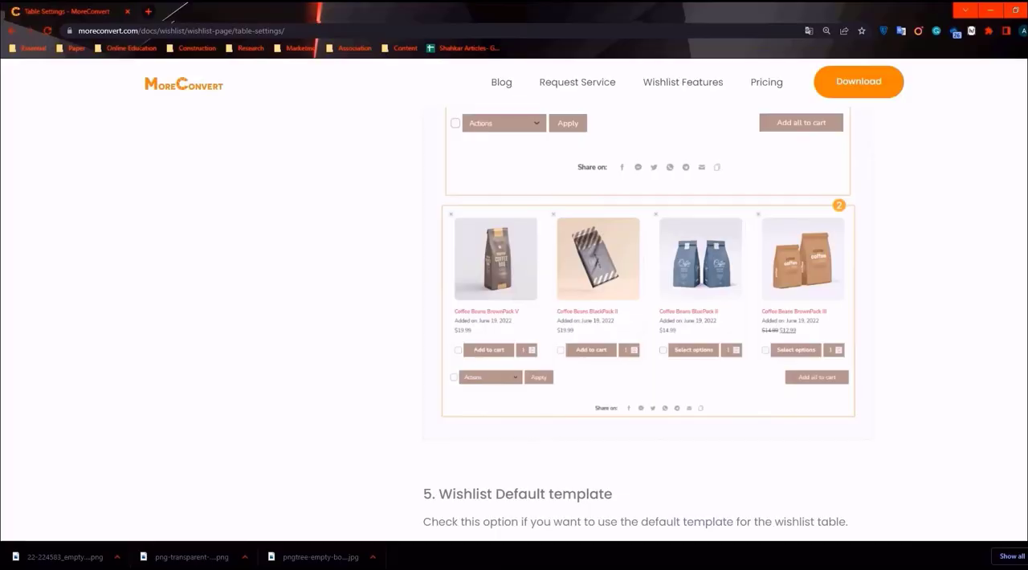
{"action": "scroll", "coordinate": [475, 255], "scroll_direction": "down", "scroll_amount": 4}
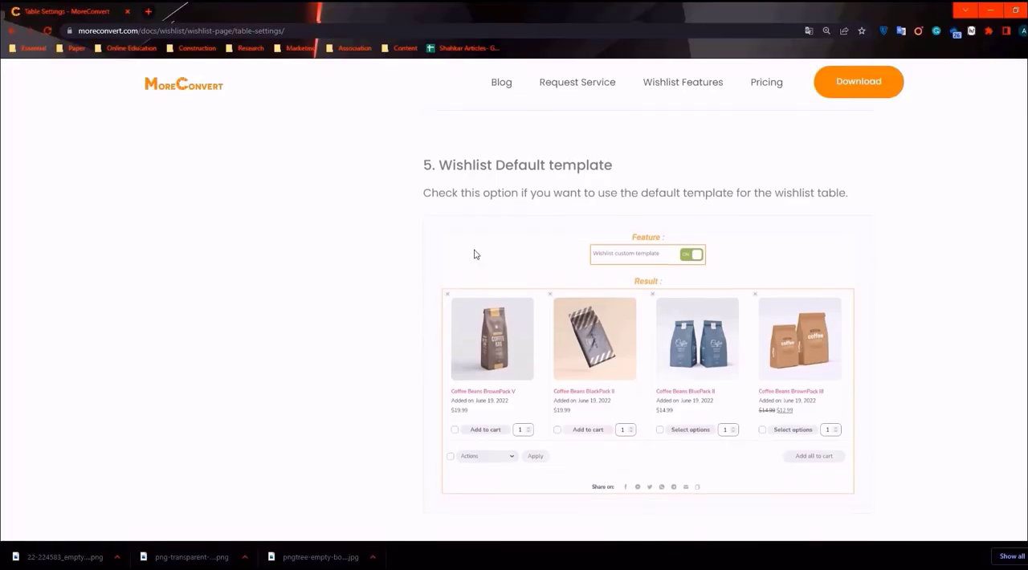
{"action": "scroll", "coordinate": [474, 253], "scroll_direction": "down", "scroll_amount": 1}
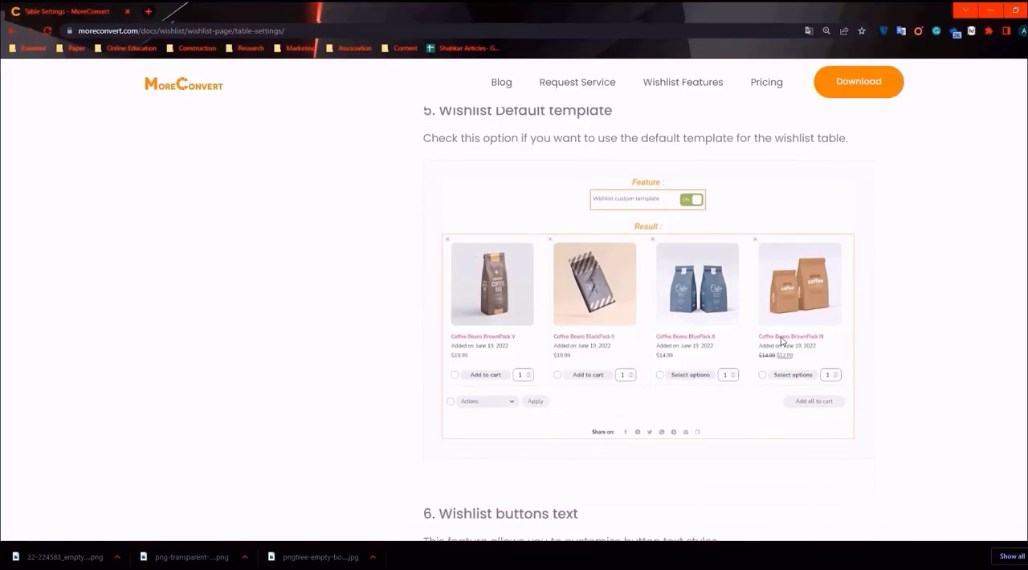
{"action": "scroll", "coordinate": [737, 329], "scroll_direction": "up", "scroll_amount": 1}
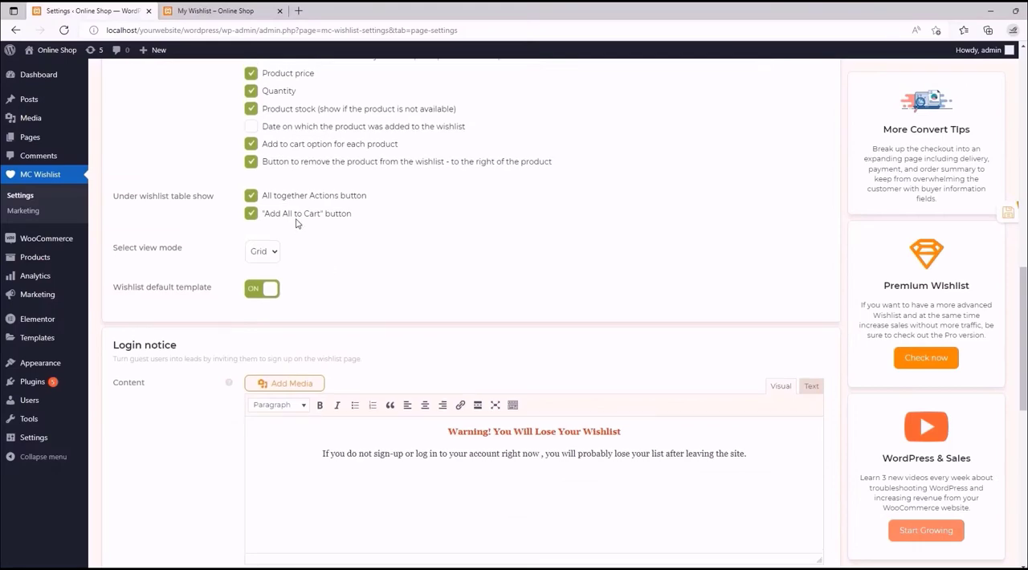
{"action": "scroll", "coordinate": [296, 223], "scroll_direction": "up", "scroll_amount": 2}
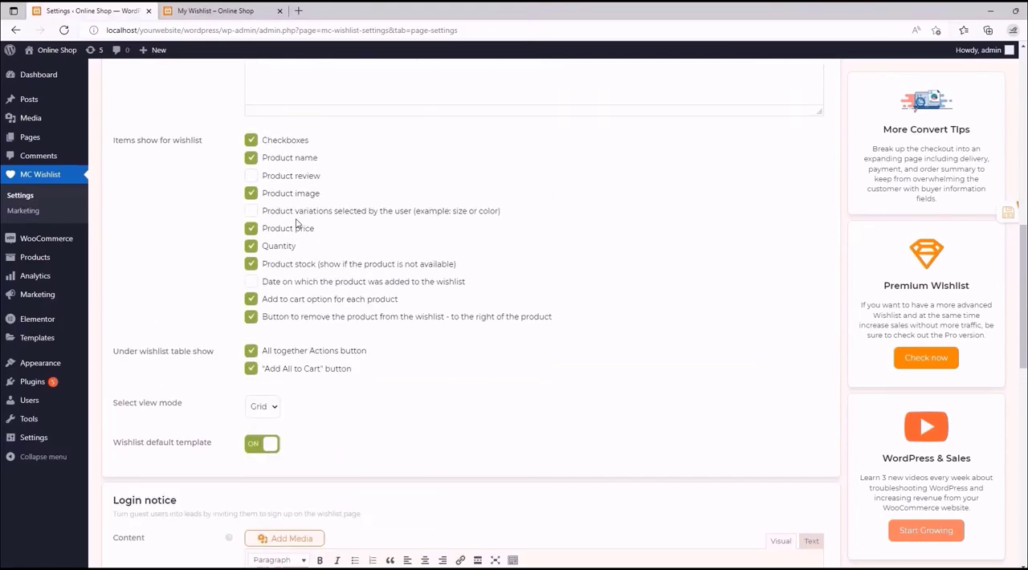
{"action": "scroll", "coordinate": [296, 223], "scroll_direction": "down", "scroll_amount": 2}
{"action": "left_click", "coordinate": [268, 289]}
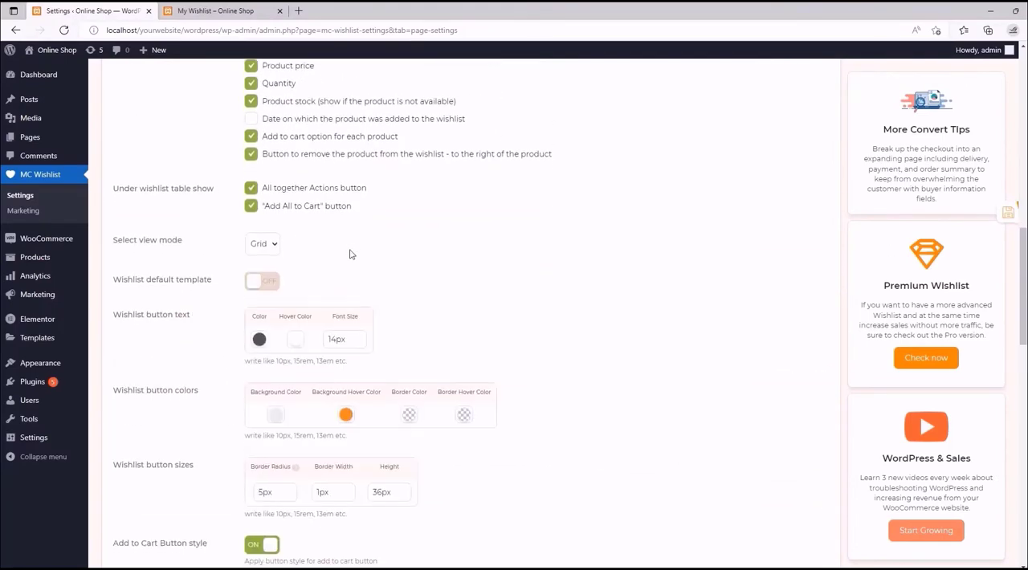
- Review the documentation on wishlist button text, colors and sizes, compare the storefront's Add to cart button, and return to the settings
{"action": "scroll", "coordinate": [349, 254], "scroll_direction": "down", "scroll_amount": 2}
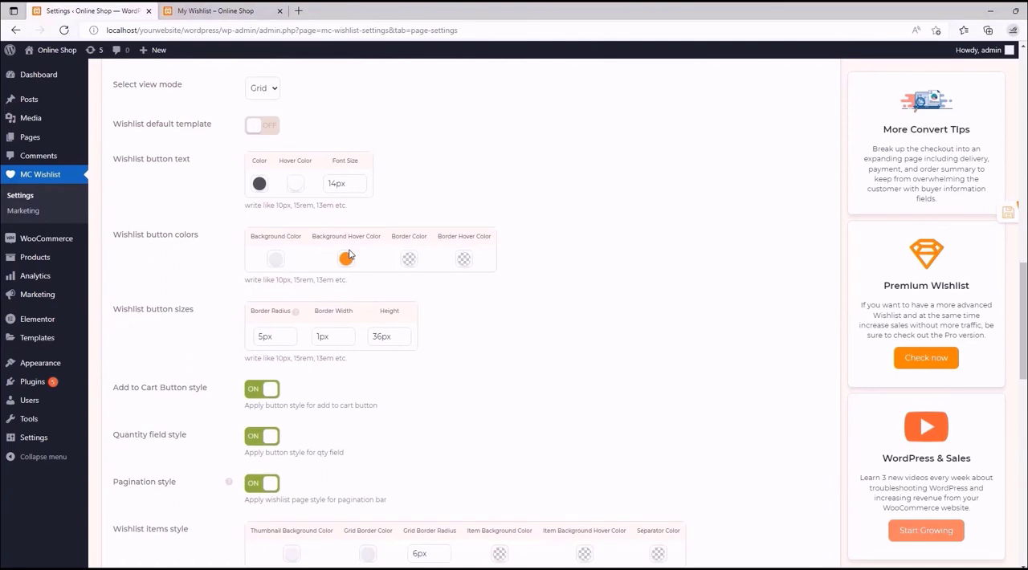
{"action": "scroll", "coordinate": [348, 254], "scroll_direction": "down", "scroll_amount": 1}
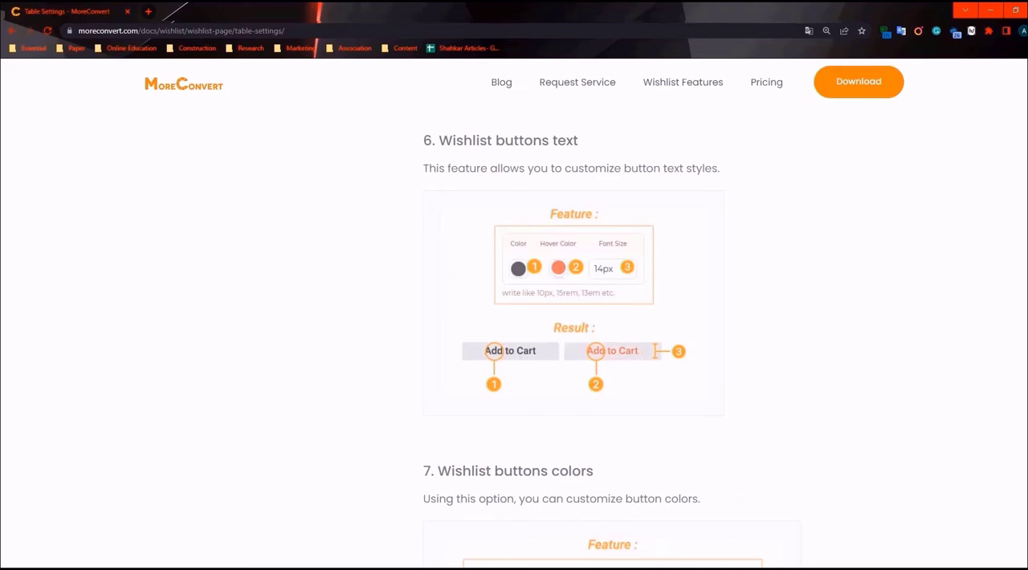
{"action": "scroll", "coordinate": [593, 341], "scroll_direction": "down", "scroll_amount": 5}
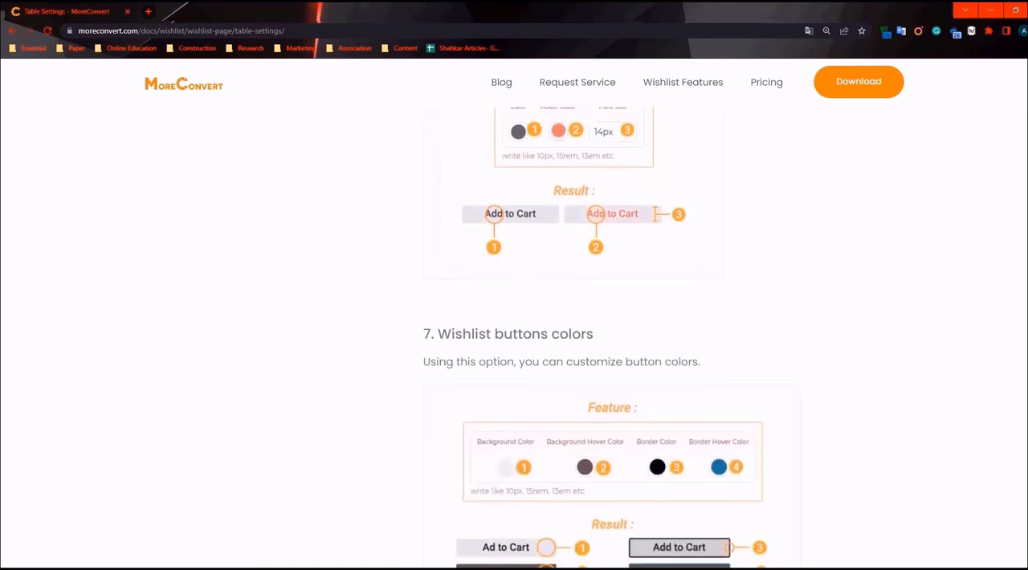
{"action": "scroll", "coordinate": [624, 335], "scroll_direction": "down", "scroll_amount": 10}
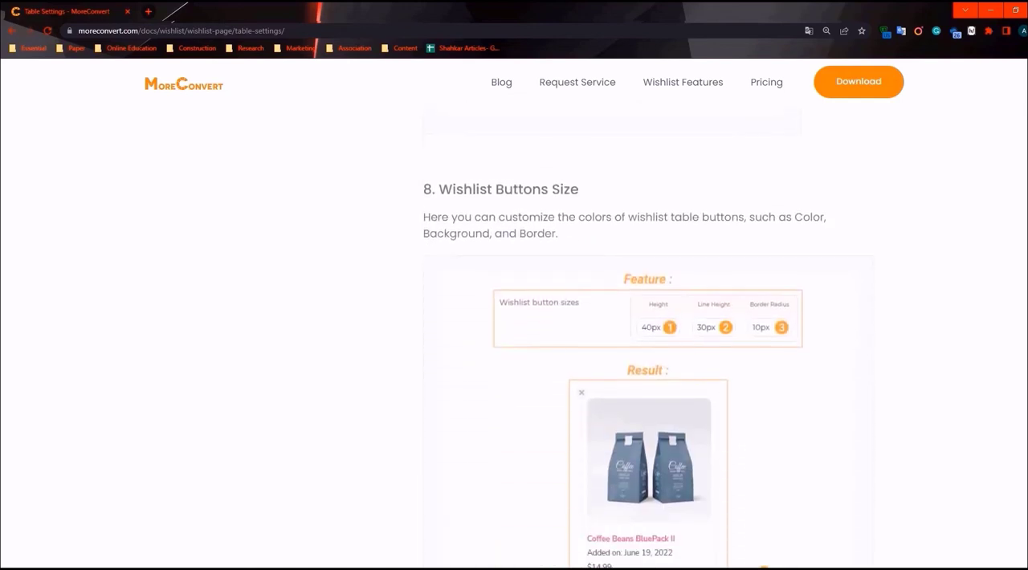
{"action": "scroll", "coordinate": [649, 324], "scroll_direction": "down", "scroll_amount": 1}
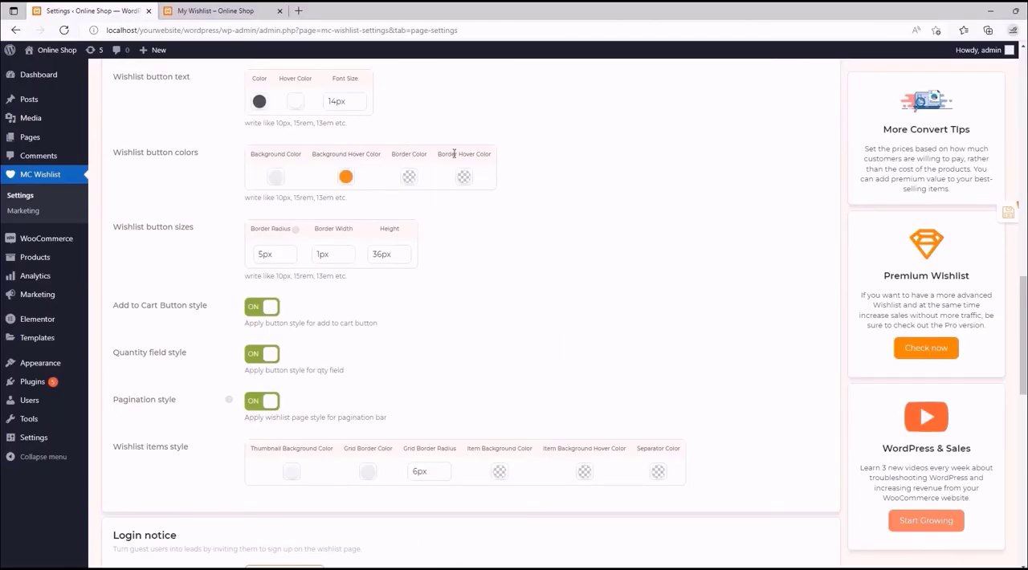
{"action": "left_click", "coordinate": [255, 10]}
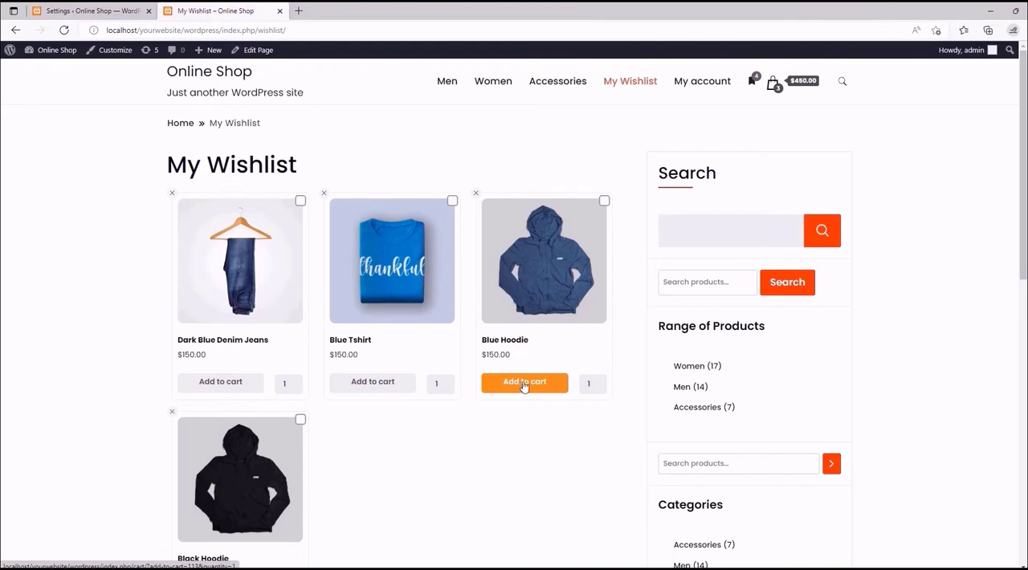
{"action": "left_click", "coordinate": [111, 11]}
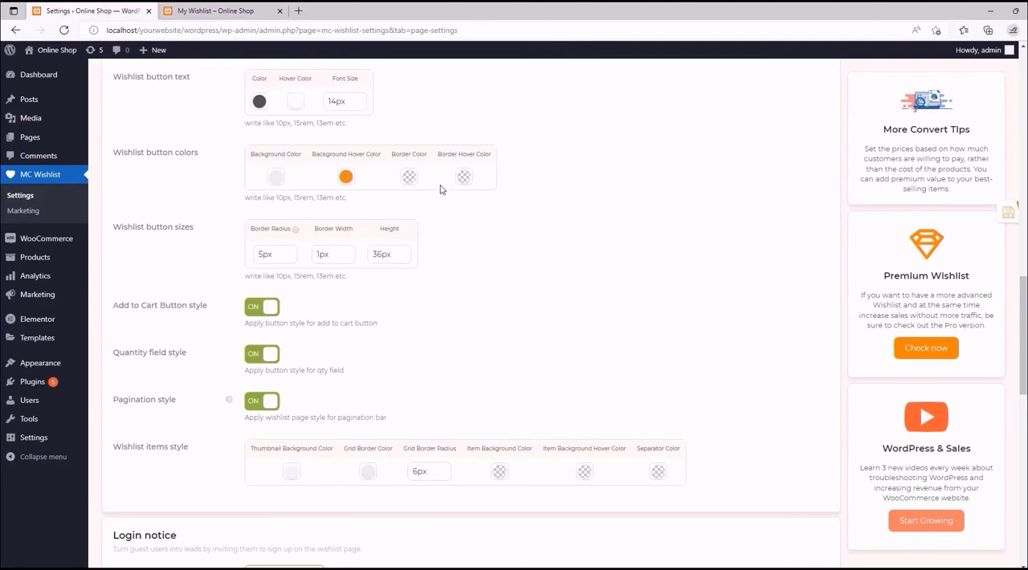
- Set the wishlist button text color to white, its hover color to red rgb(221,51,51) and its font size to inherit
{"action": "left_click", "coordinate": [259, 101]}
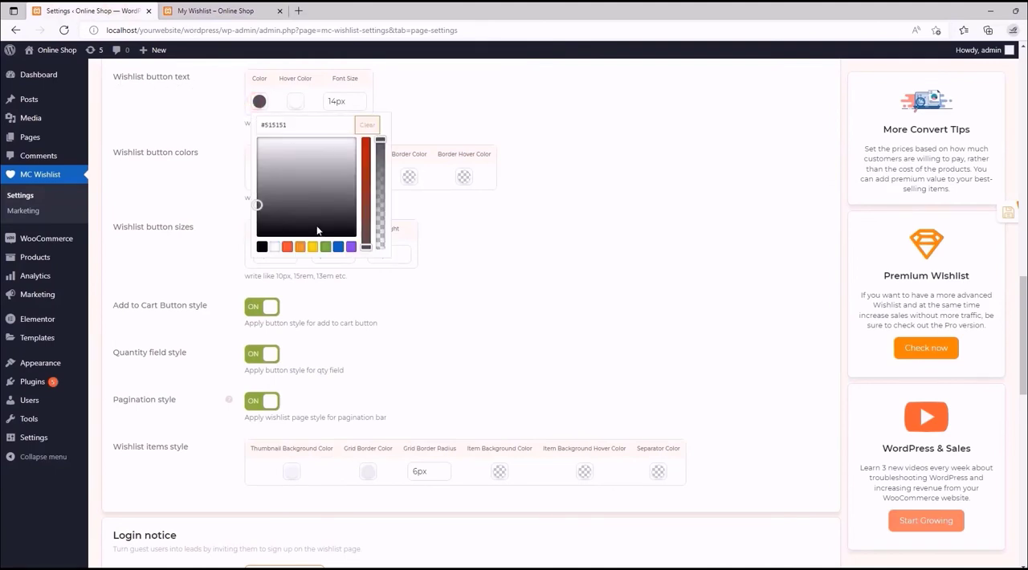
{"action": "left_click", "coordinate": [274, 246]}
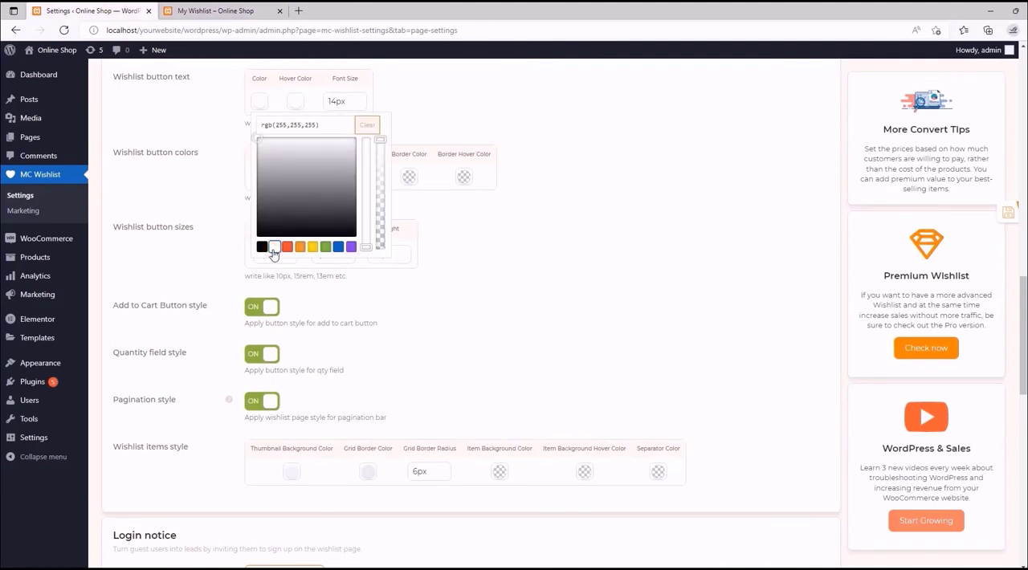
{"action": "left_click", "coordinate": [295, 101]}
{"action": "left_click", "coordinate": [323, 248]}
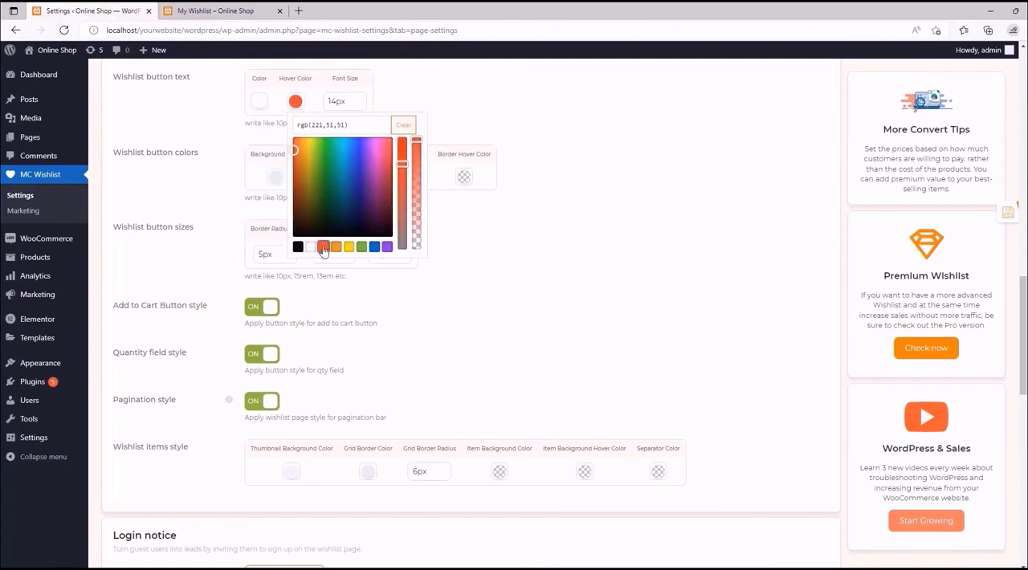
{"action": "left_click", "coordinate": [427, 103]}
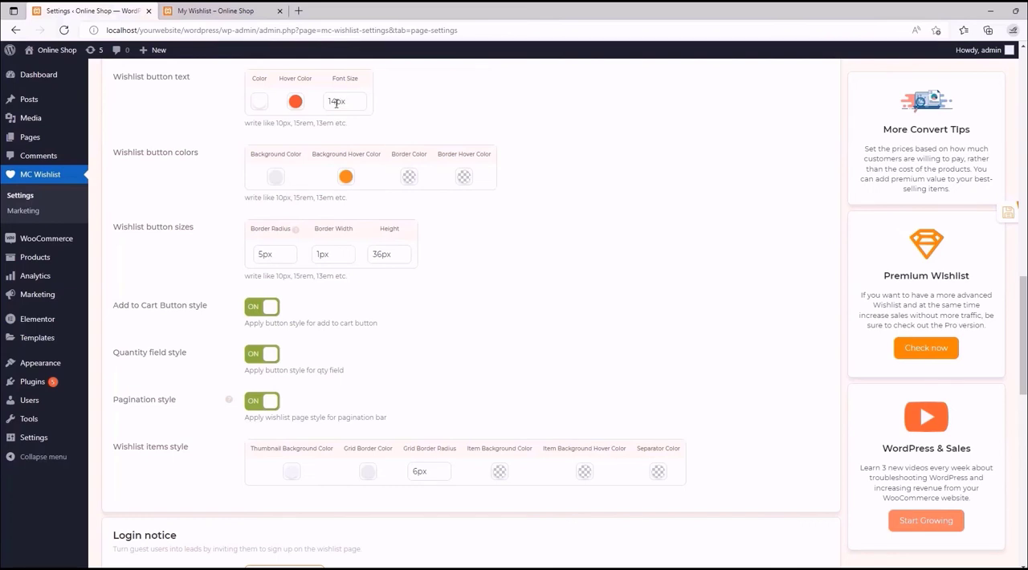
{"action": "double_click", "coordinate": [337, 101]}
{"action": "key", "text": "BackSpace"}
{"action": "left_click", "coordinate": [499, 128]}
- Set the wishlist button background color to red rgb(221,51,51) and its background hover color to white
{"action": "left_click", "coordinate": [277, 177]}
{"action": "left_click", "coordinate": [303, 322]}
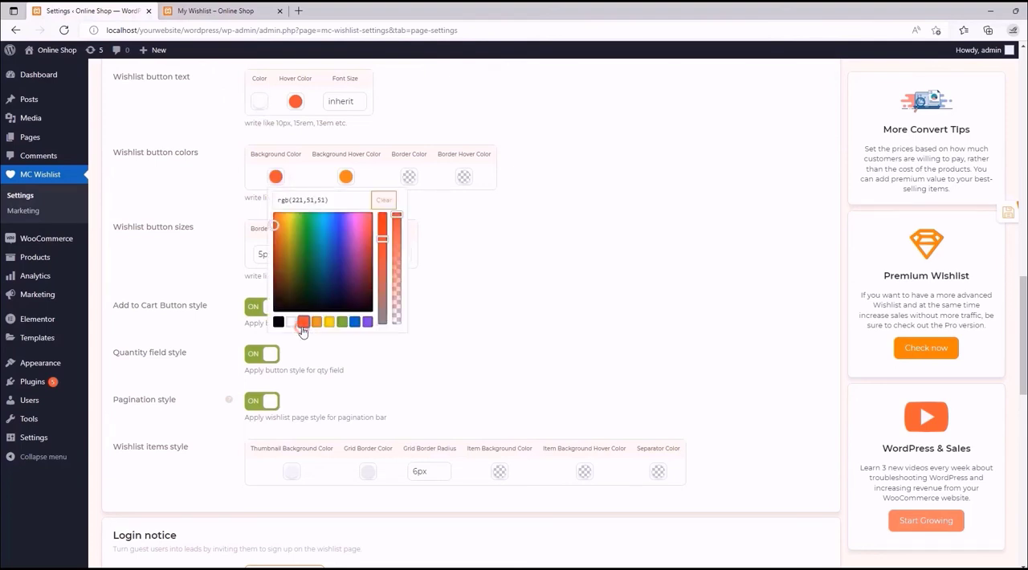
{"action": "left_click", "coordinate": [351, 177]}
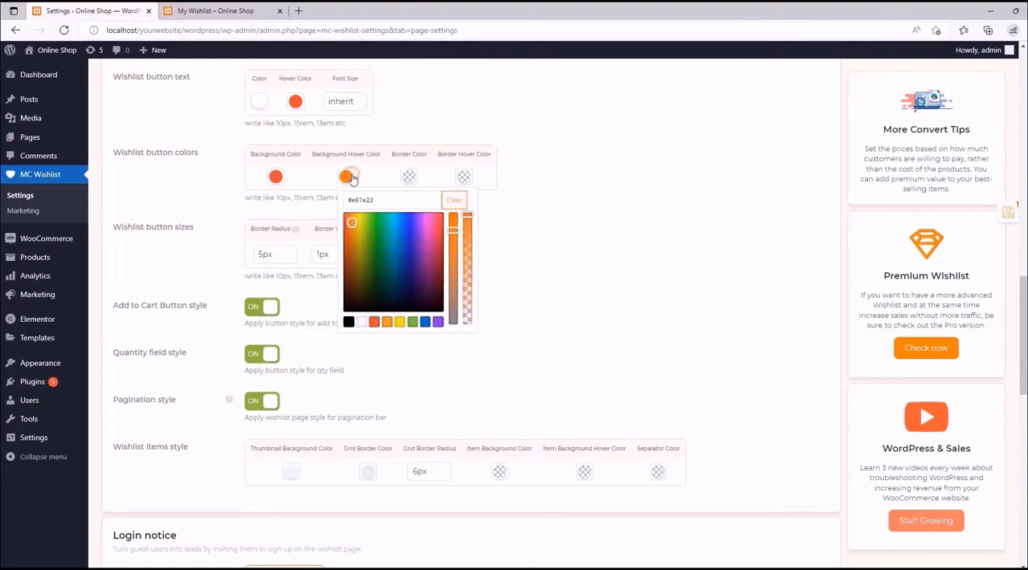
{"action": "left_click", "coordinate": [361, 322]}
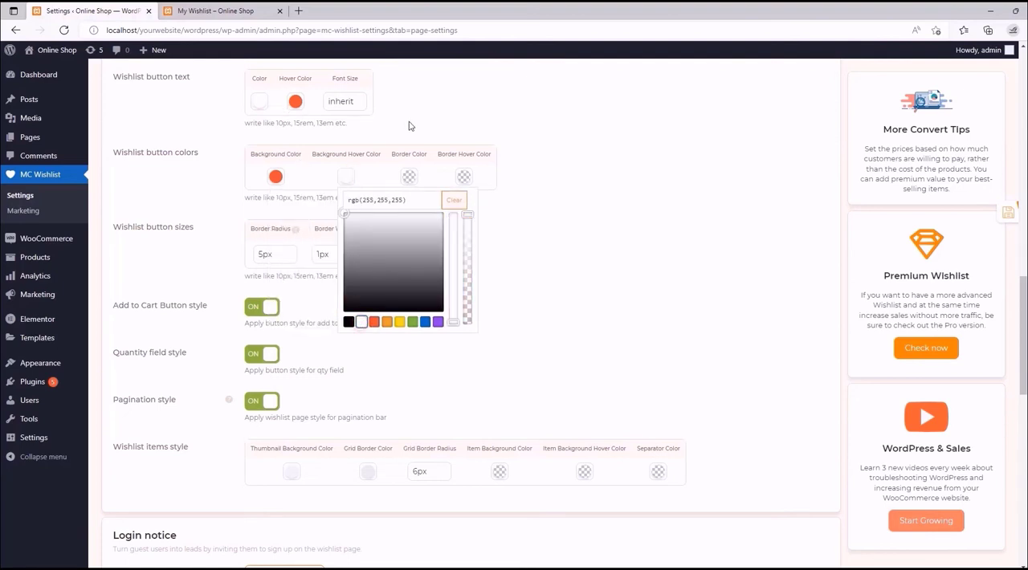
{"action": "left_click", "coordinate": [441, 120]}
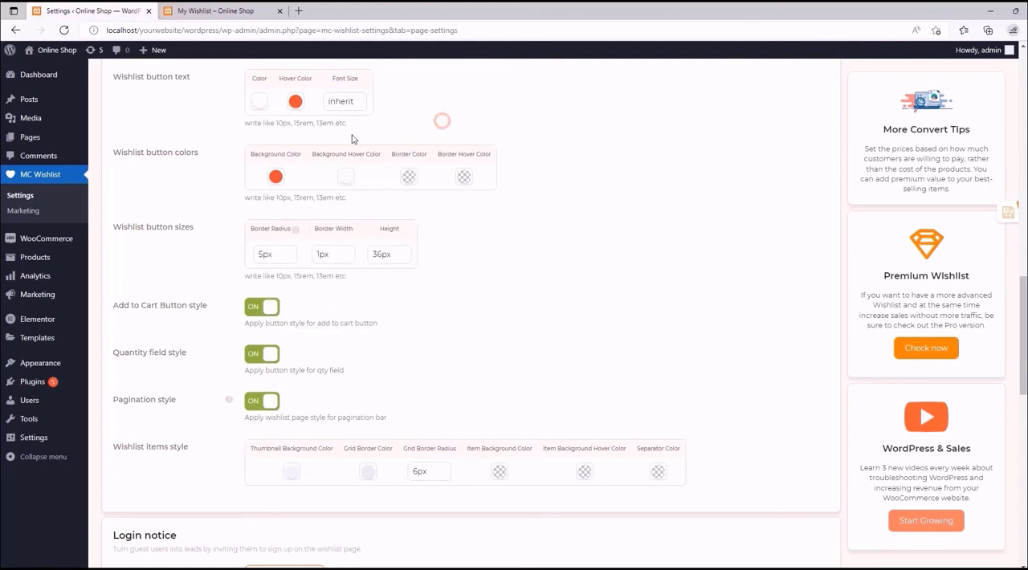
- Set the wishlist button border color to white and its border hover color to red rgb(221,51,51)
{"action": "left_click", "coordinate": [408, 178]}
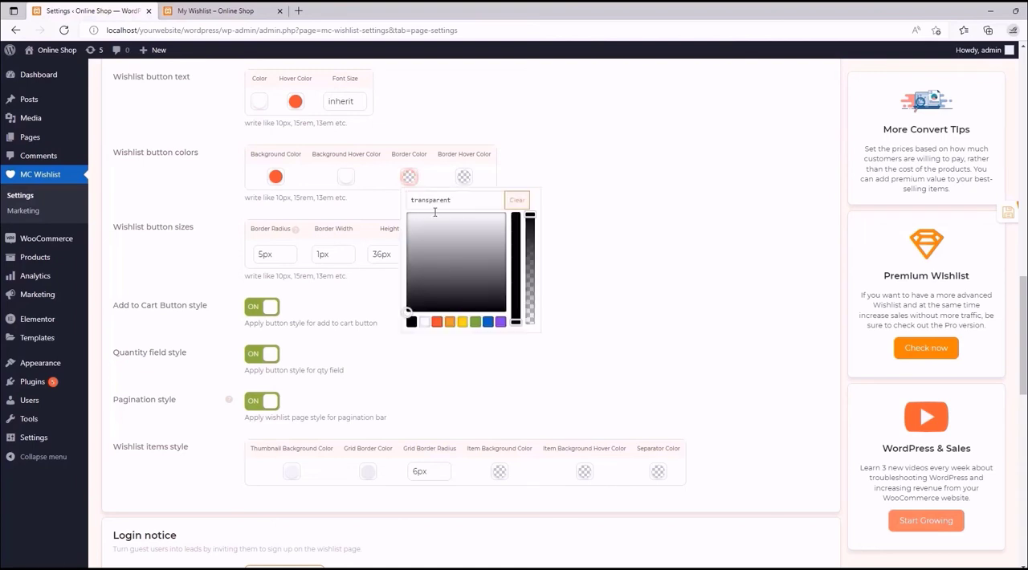
{"action": "left_click", "coordinate": [424, 322]}
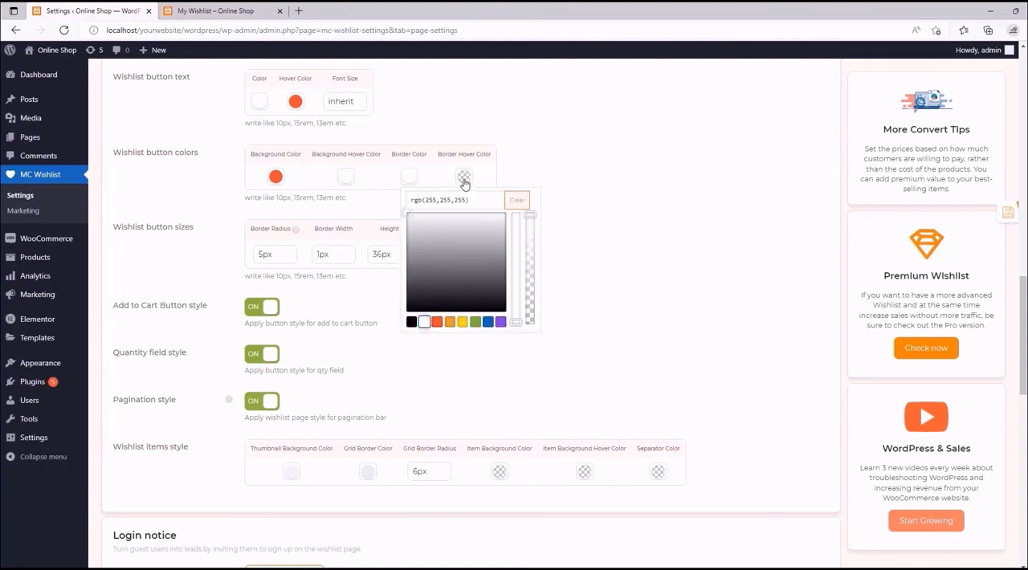
{"action": "left_click", "coordinate": [463, 176]}
{"action": "left_click", "coordinate": [492, 322]}
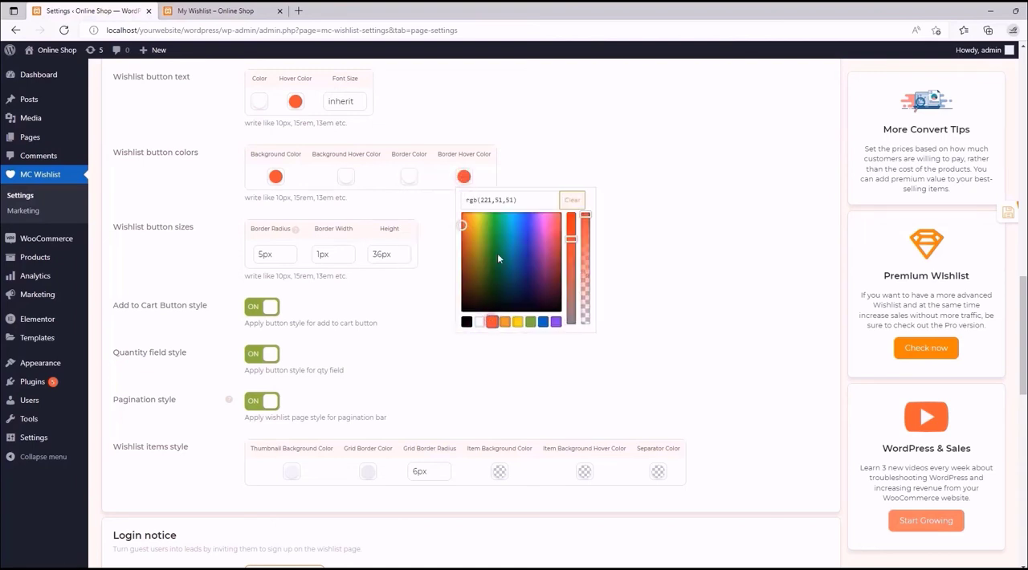
{"action": "left_click", "coordinate": [559, 124]}
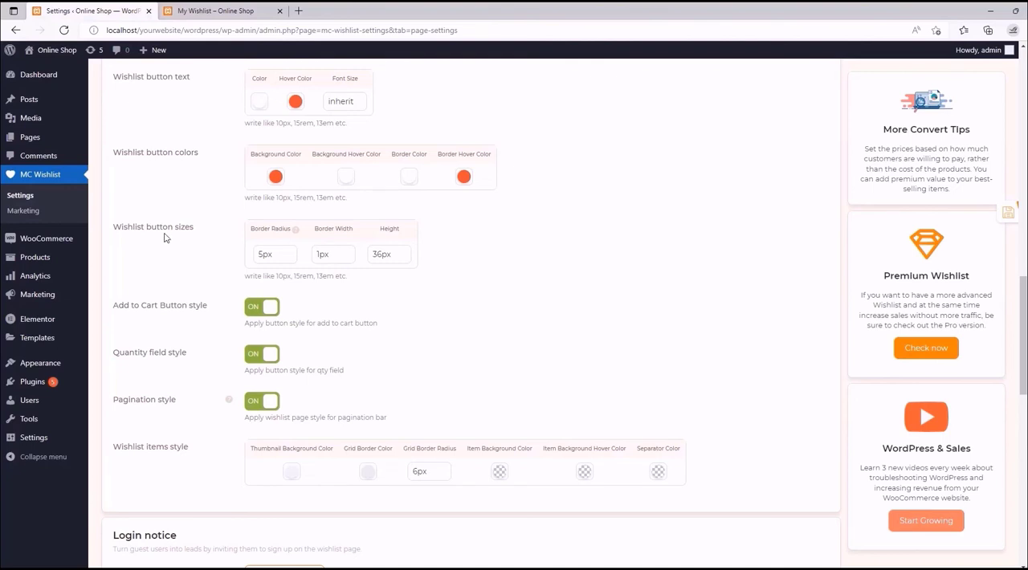
- Set the wishlist button border width to 3px and its border radius to 15px
{"action": "left_click", "coordinate": [215, 11]}
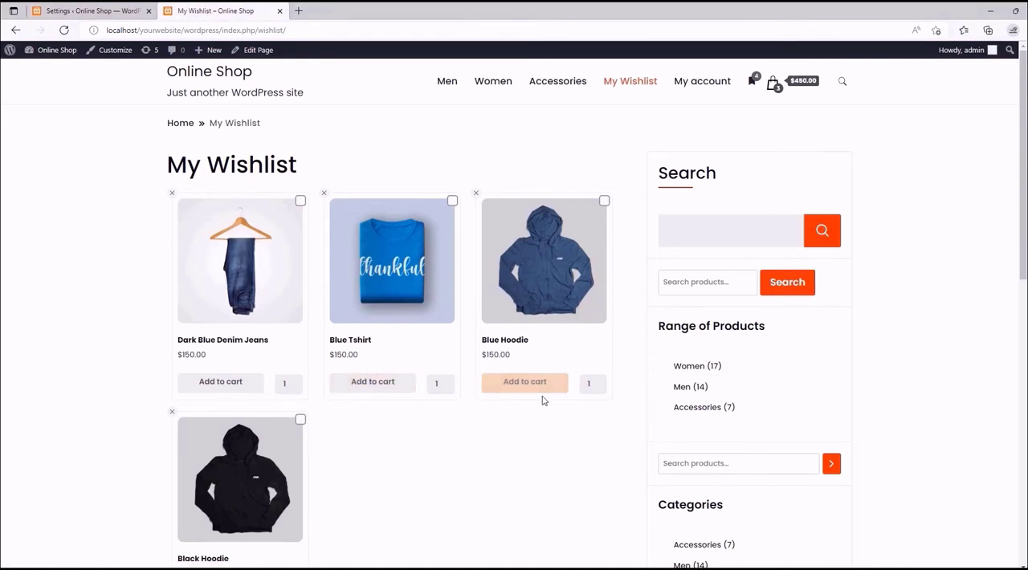
{"action": "left_click", "coordinate": [88, 10]}
{"action": "left_click_drag", "start_coordinate": [321, 253], "coordinate": [317, 254]}
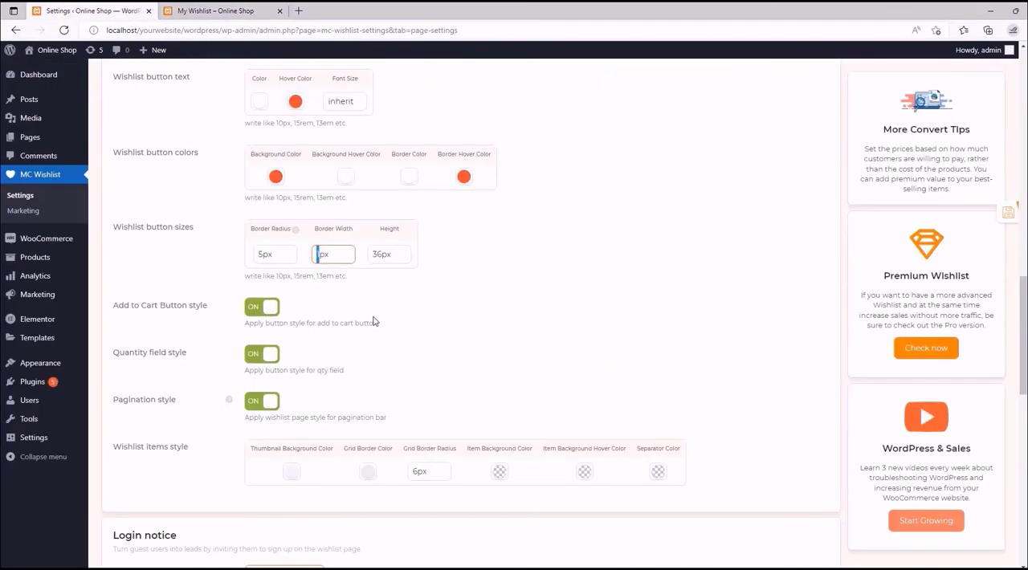
{"action": "type", "text": "3"}
{"action": "left_click_drag", "start_coordinate": [256, 253], "coordinate": [260, 254]}
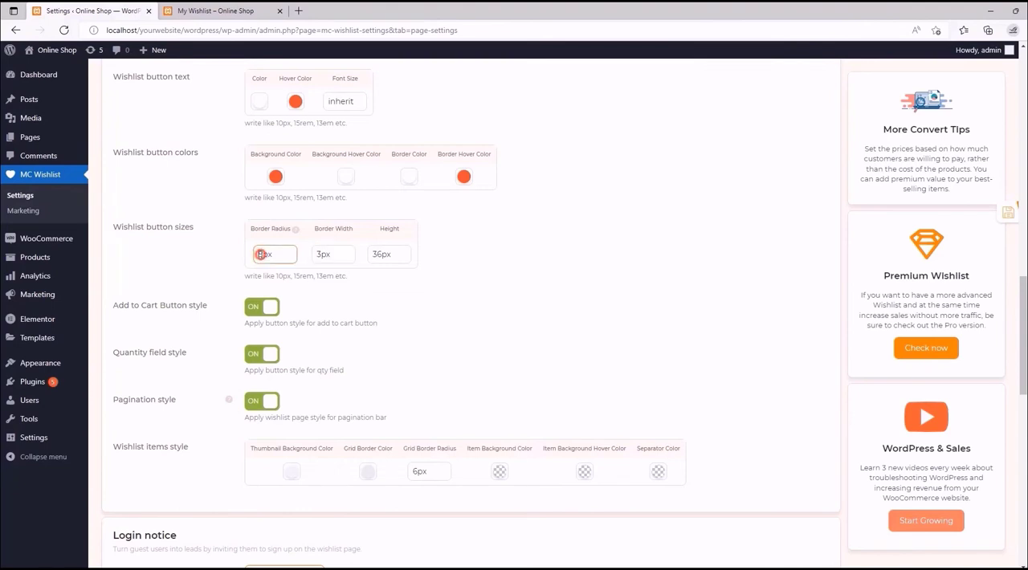
{"action": "type", "text": "5"}
- Compare the storefront buttons with the new settings, save the settings and reload the My Wishlist page
{"action": "left_click", "coordinate": [248, 10]}
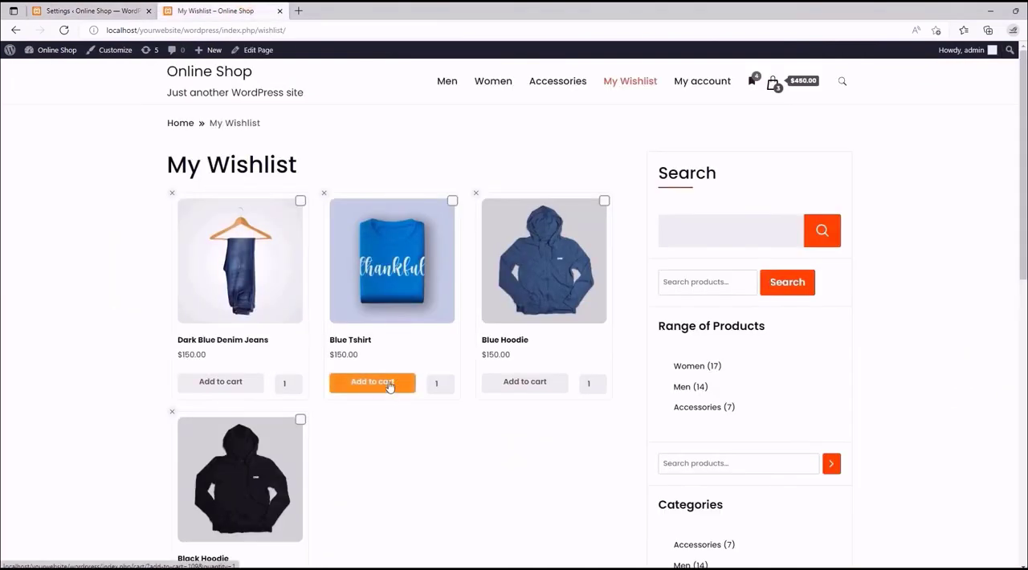
{"action": "left_click", "coordinate": [64, 10]}
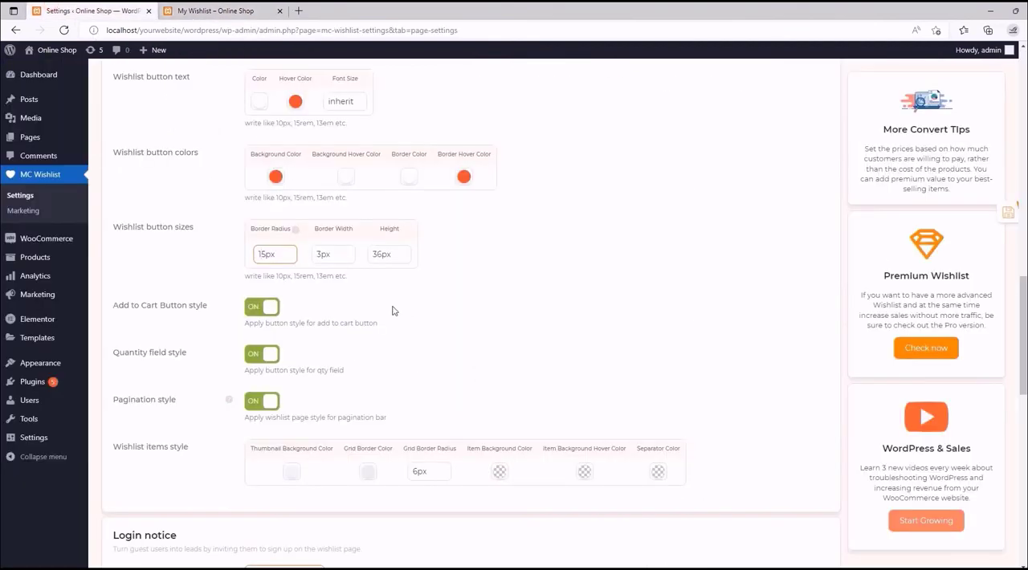
{"action": "left_click", "coordinate": [991, 214]}
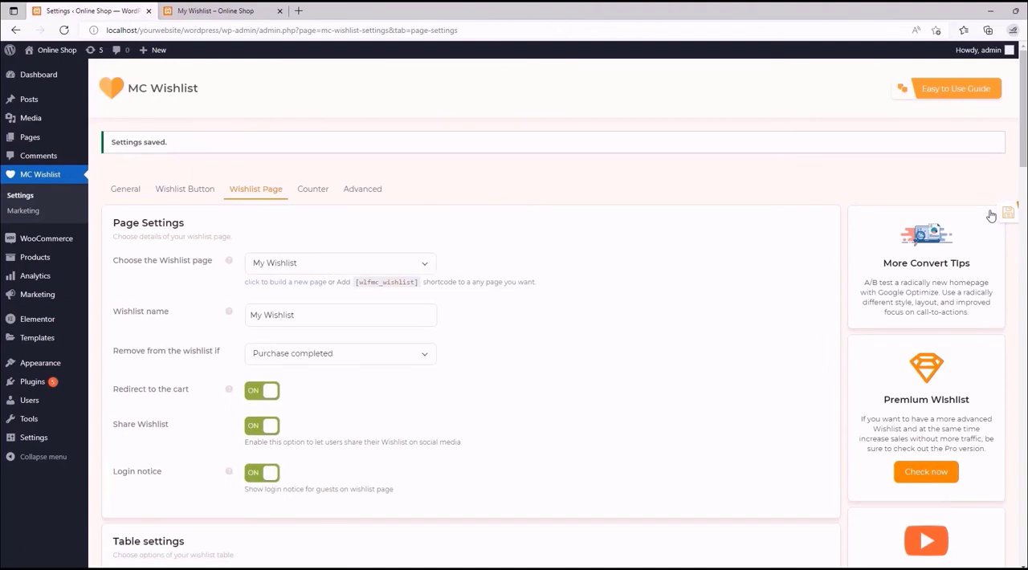
{"action": "left_click", "coordinate": [180, 10]}
{"action": "left_click", "coordinate": [64, 30]}
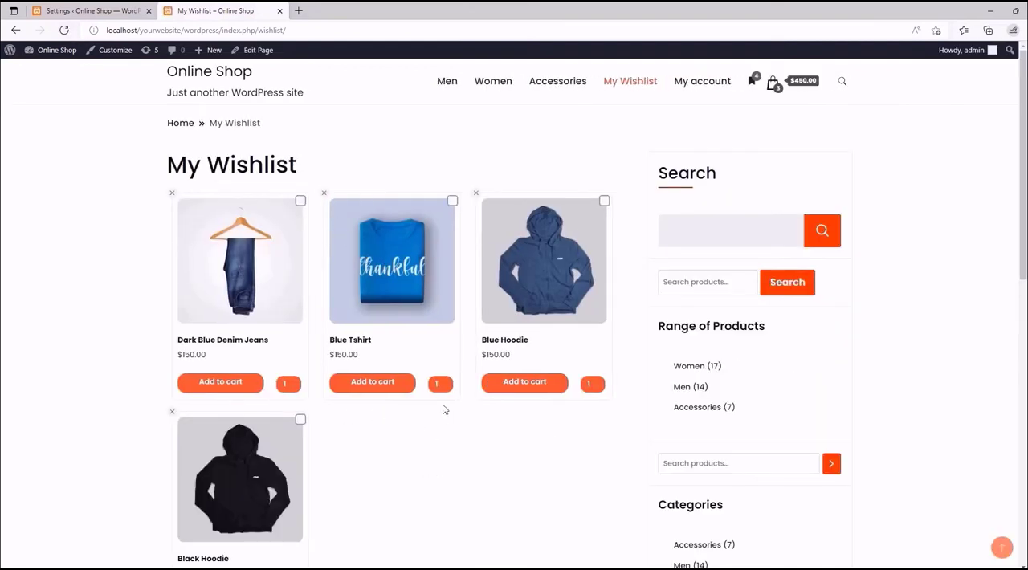
- Examine the restyled Add to cart buttons, quantity fields and bulk action controls on the My Wishlist page
{"action": "left_click", "coordinate": [554, 387]}
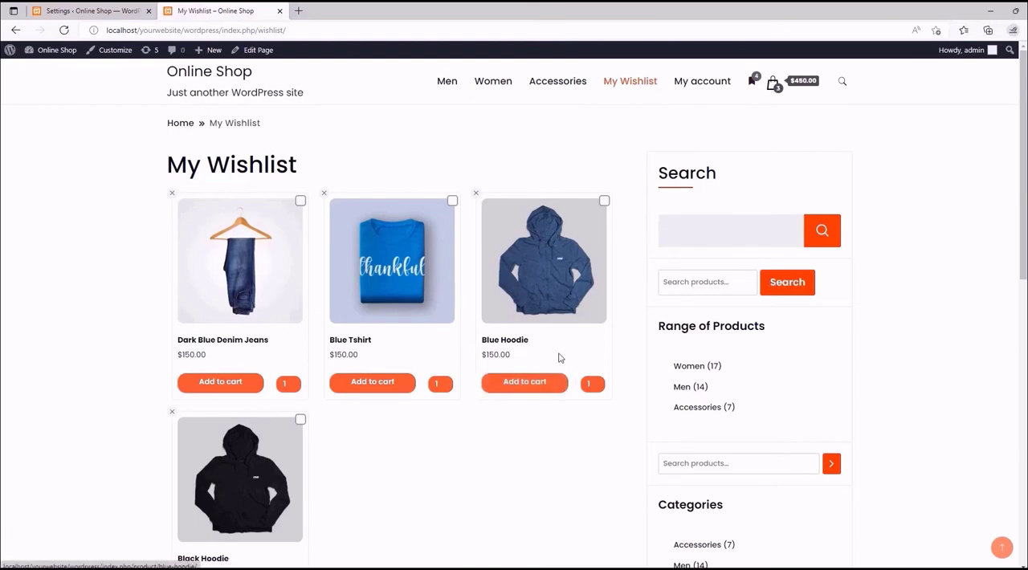
{"action": "left_click", "coordinate": [533, 385]}
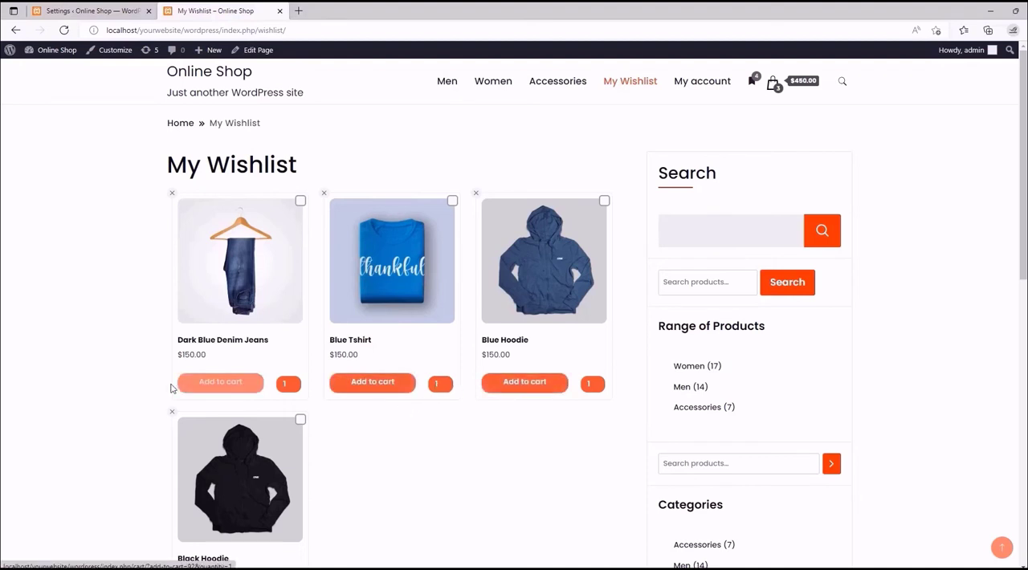
{"action": "scroll", "coordinate": [326, 412], "scroll_direction": "down", "scroll_amount": 4}
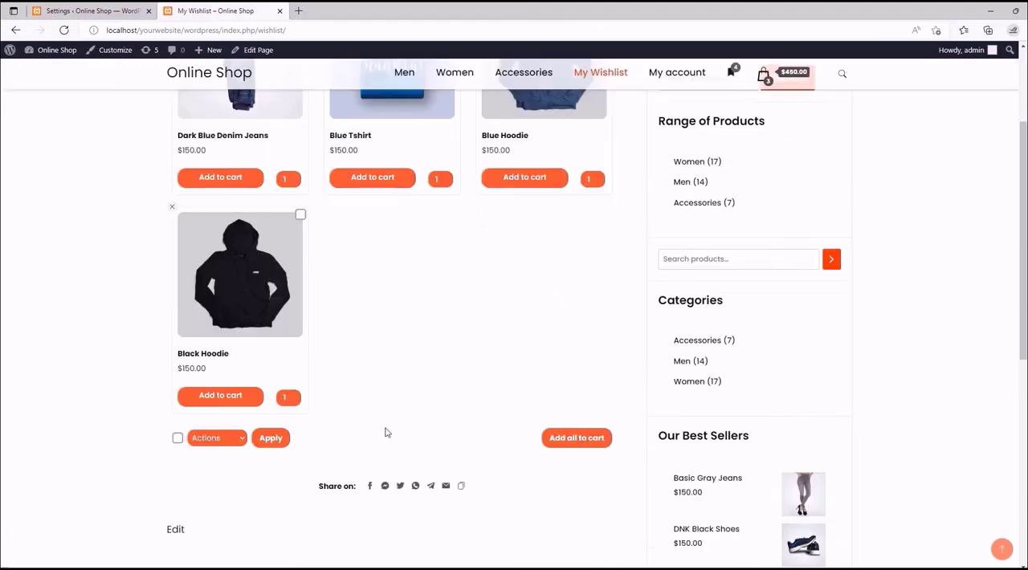
{"action": "left_click", "coordinate": [226, 317]}
{"action": "scroll", "coordinate": [406, 306], "scroll_direction": "up", "scroll_amount": 4}
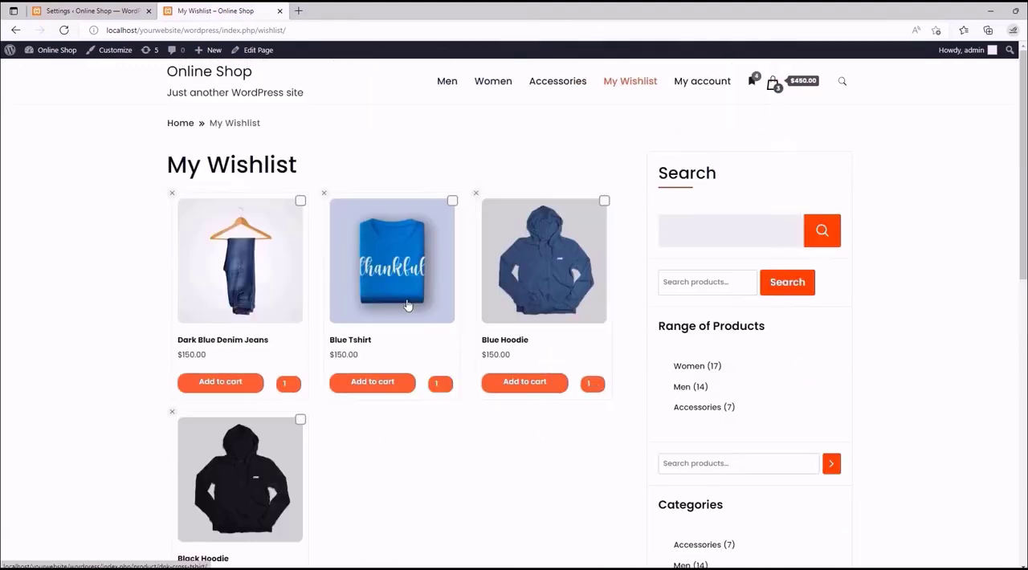
- Return to the wishlist table settings, check the storefront's quantity fields and turn off Quantity field style
{"action": "left_click", "coordinate": [106, 9]}
{"action": "scroll", "coordinate": [310, 271], "scroll_direction": "down", "scroll_amount": 11}
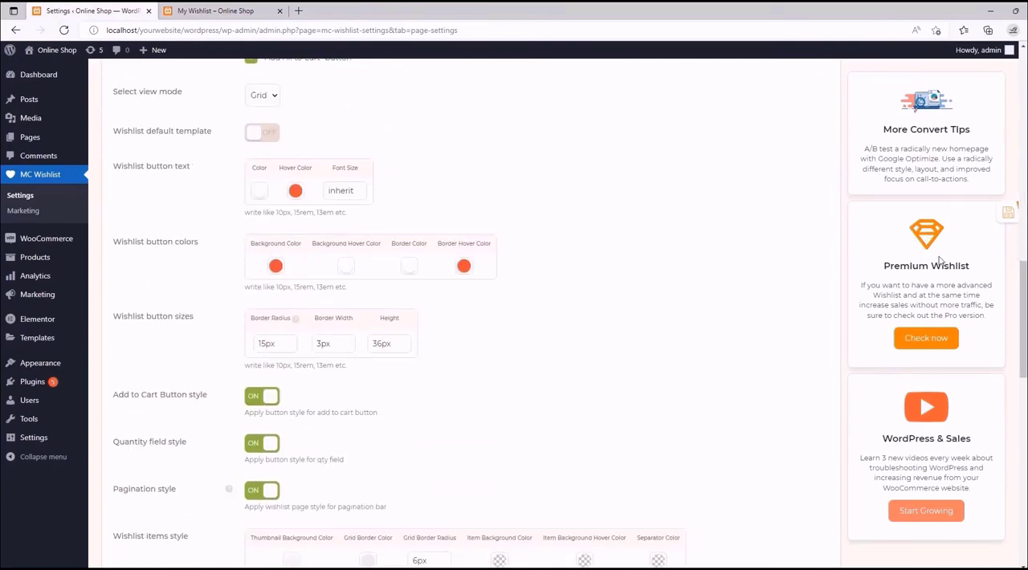
{"action": "left_click_drag", "start_coordinate": [1024, 277], "coordinate": [1024, 297]}
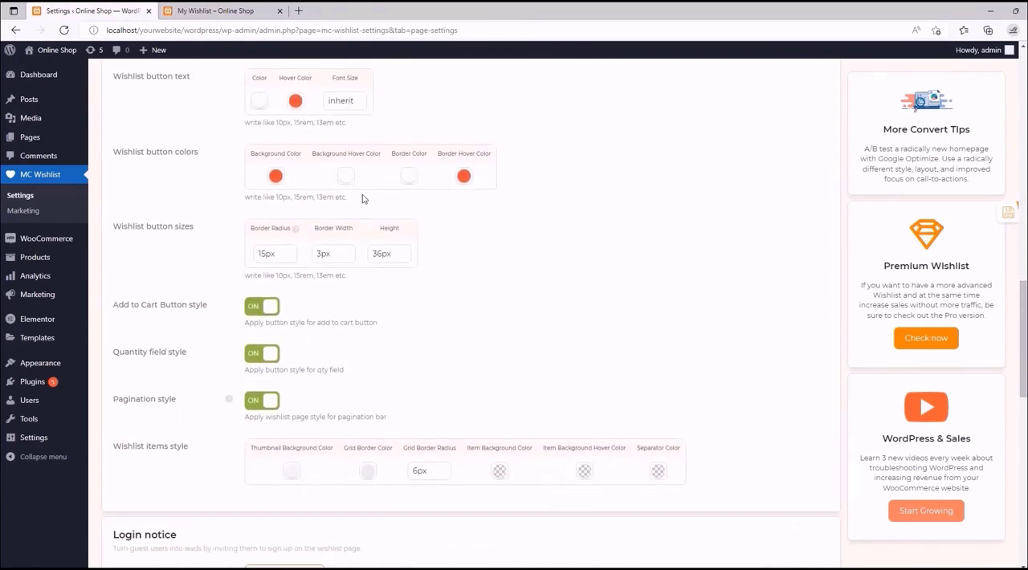
{"action": "scroll", "coordinate": [358, 201], "scroll_direction": "down", "scroll_amount": 4}
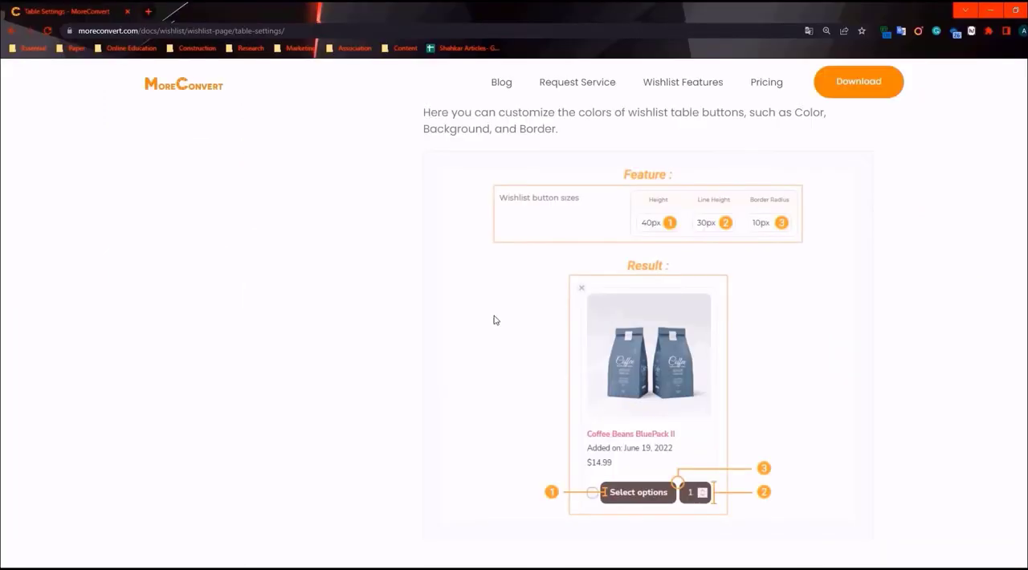
{"action": "scroll", "coordinate": [442, 287], "scroll_direction": "down", "scroll_amount": 5}
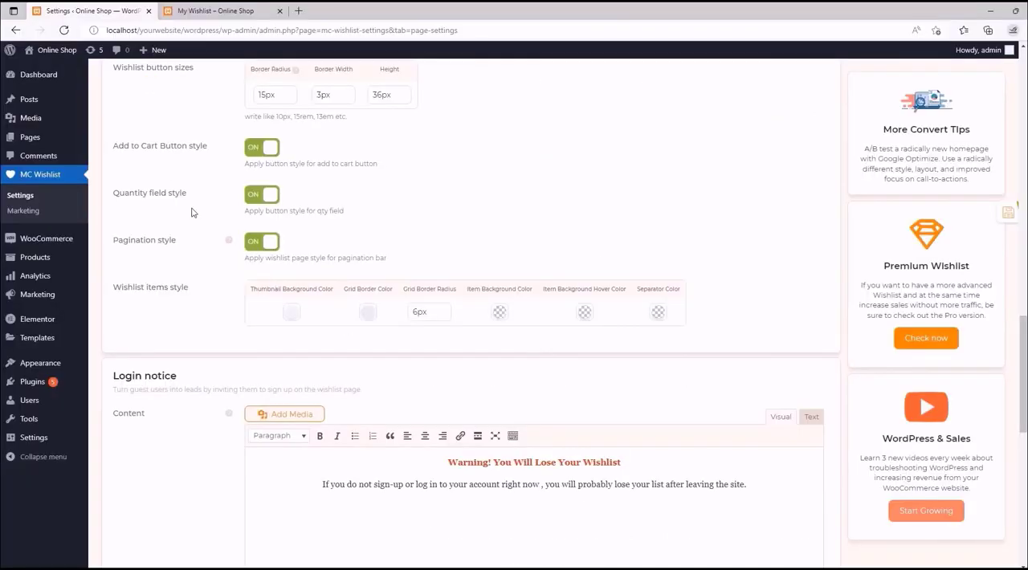
{"action": "left_click", "coordinate": [251, 8]}
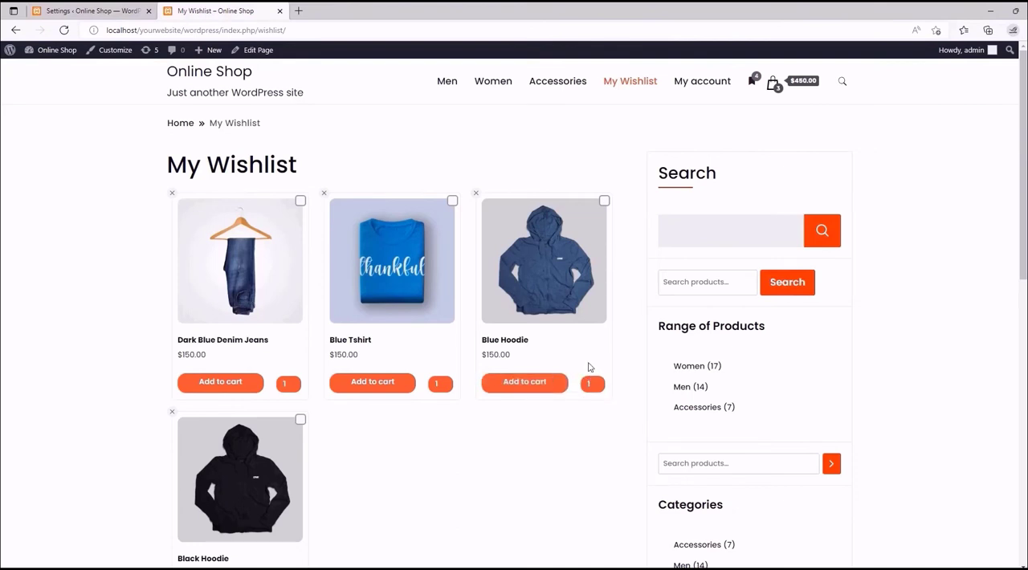
{"action": "left_click", "coordinate": [69, 10]}
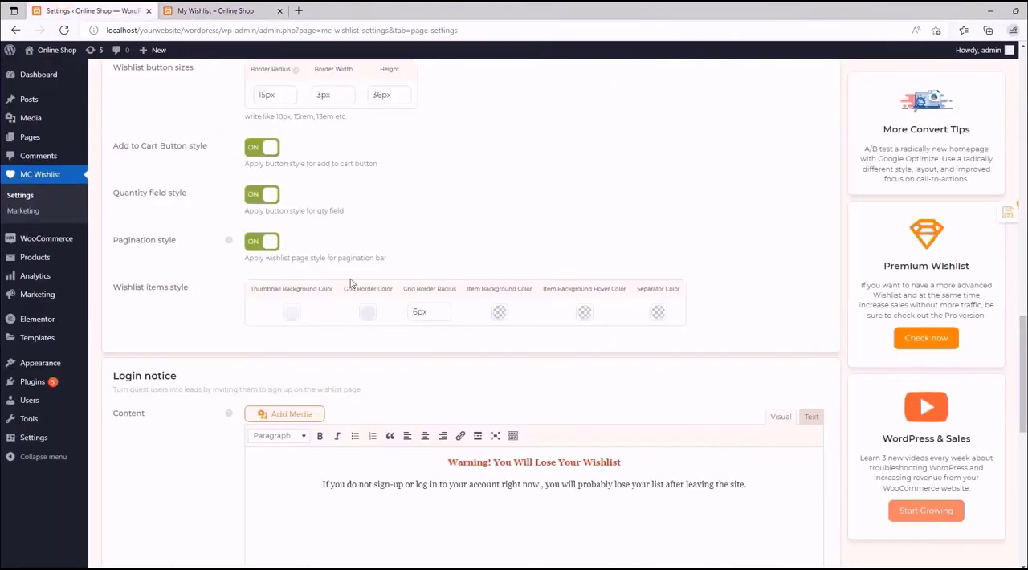
{"action": "left_click", "coordinate": [261, 196]}
- Review the Pagination style option in the settings and documentation, comparing it with the storefront wishlist page
{"action": "left_click", "coordinate": [214, 10]}
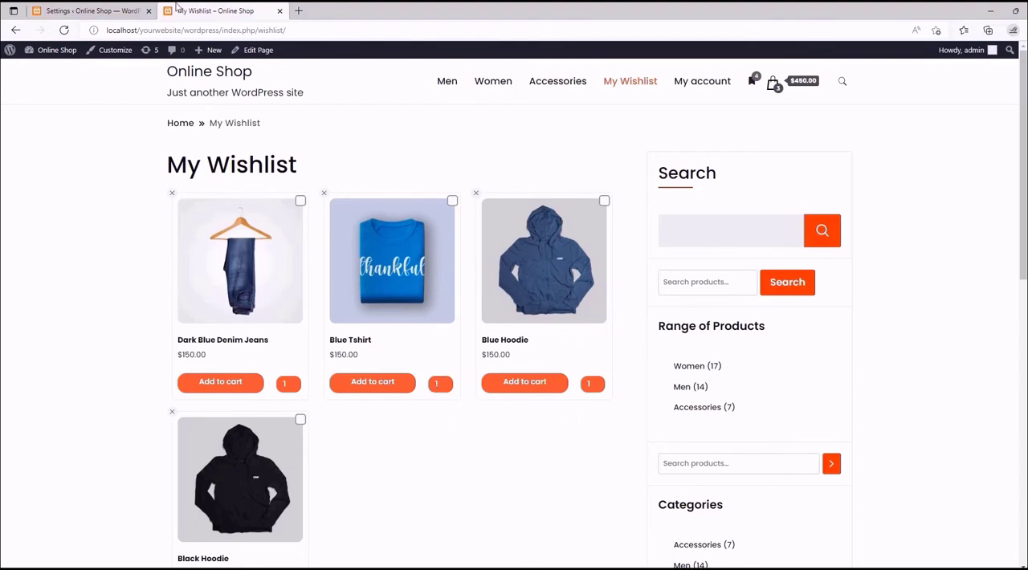
{"action": "left_click", "coordinate": [96, 11]}
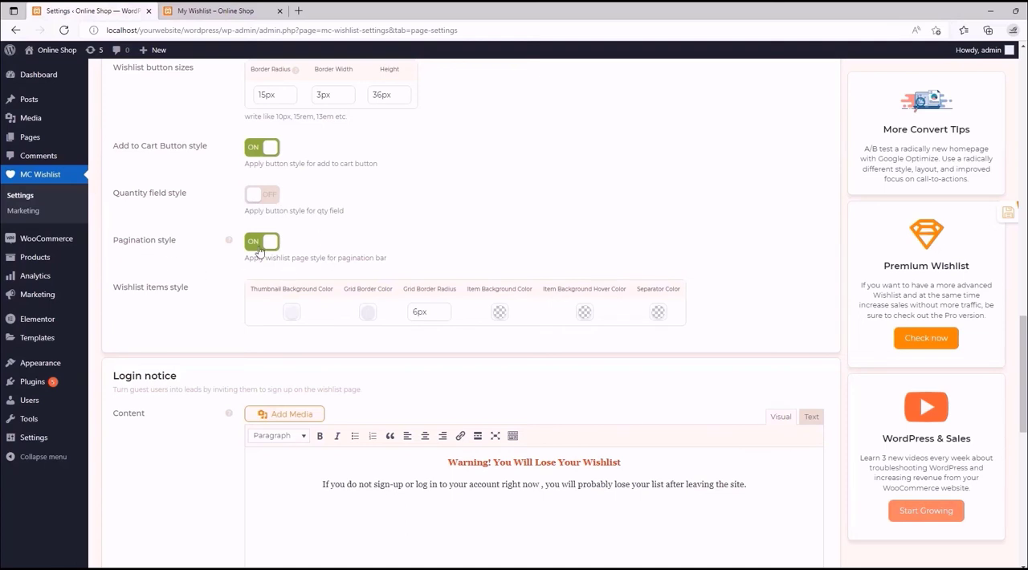
{"action": "mouse_move", "coordinate": [228, 241]}
{"action": "left_click", "coordinate": [241, 10]}
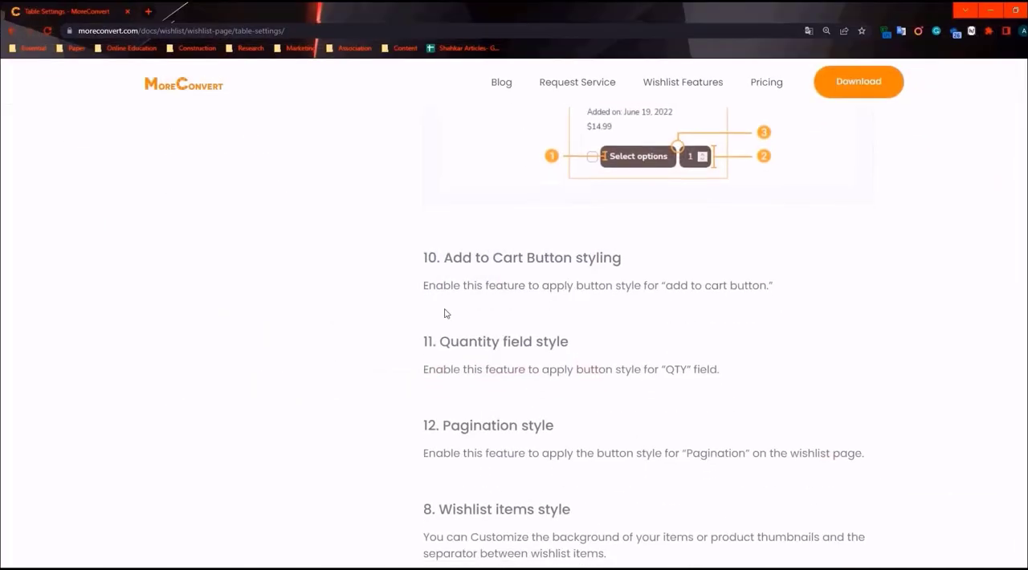
{"action": "scroll", "coordinate": [481, 297], "scroll_direction": "down", "scroll_amount": 4}
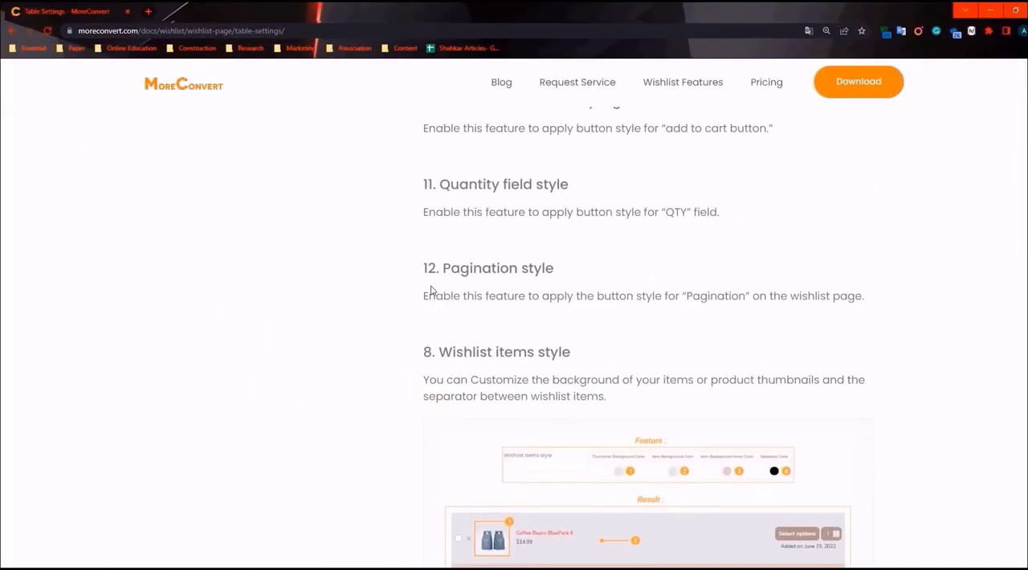
{"action": "scroll", "coordinate": [430, 285], "scroll_direction": "down", "scroll_amount": 3}
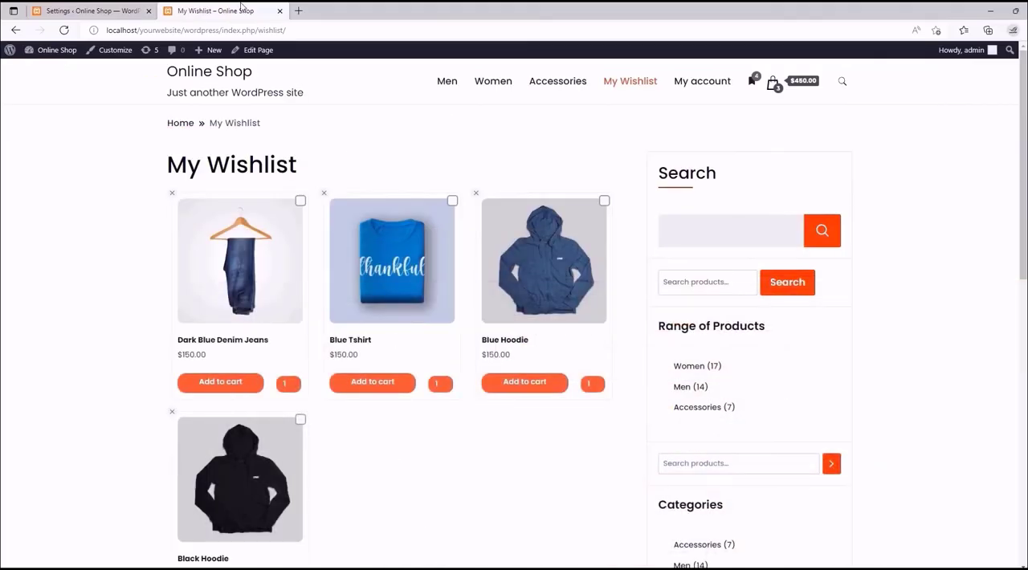
{"action": "left_click", "coordinate": [121, 9]}
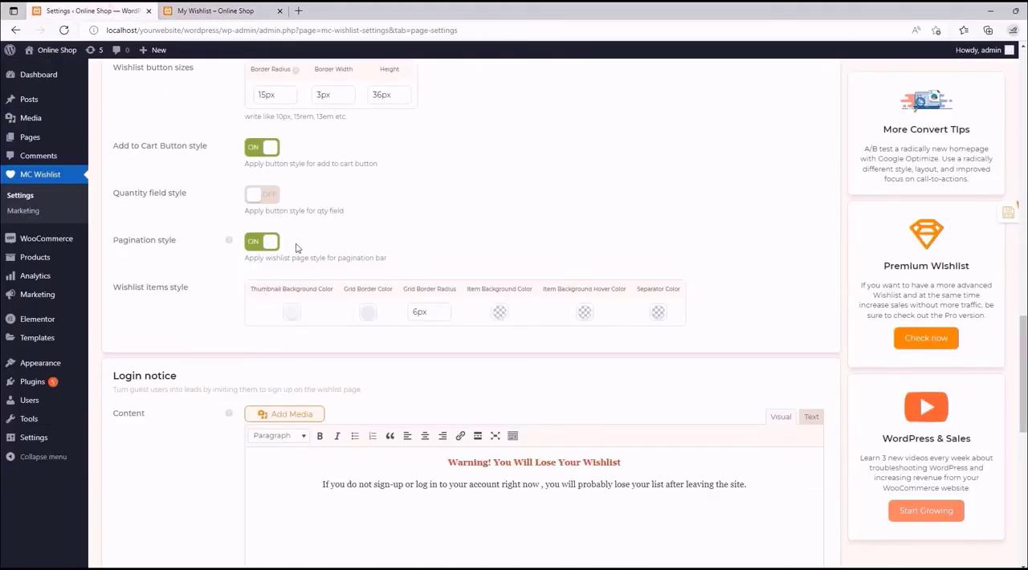
{"action": "left_click", "coordinate": [225, 10]}
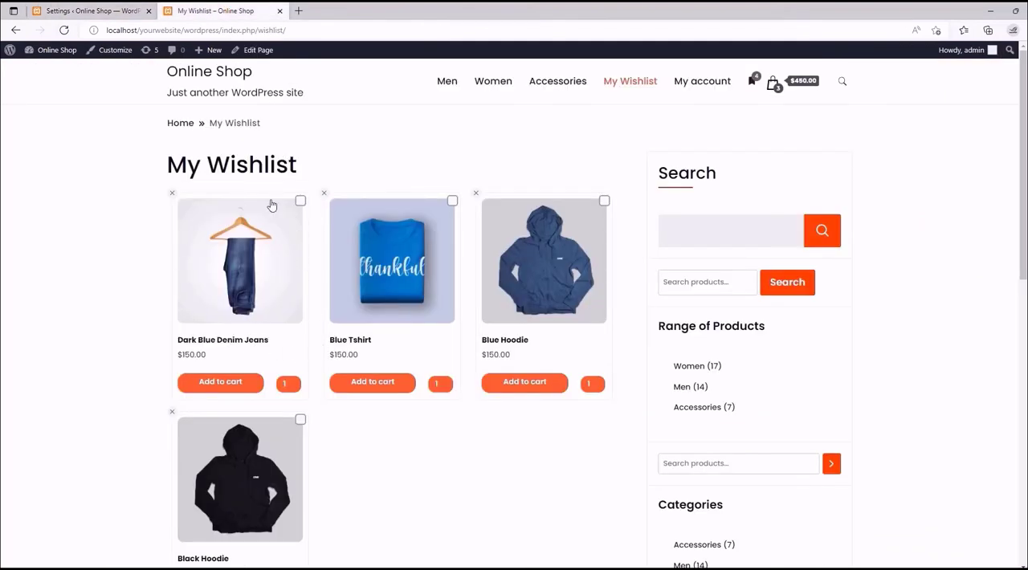
- Clear the thumbnail background color in Wishlist items style and check the product thumbnails on the storefront
{"action": "left_click", "coordinate": [84, 10]}
{"action": "left_click", "coordinate": [291, 313]}
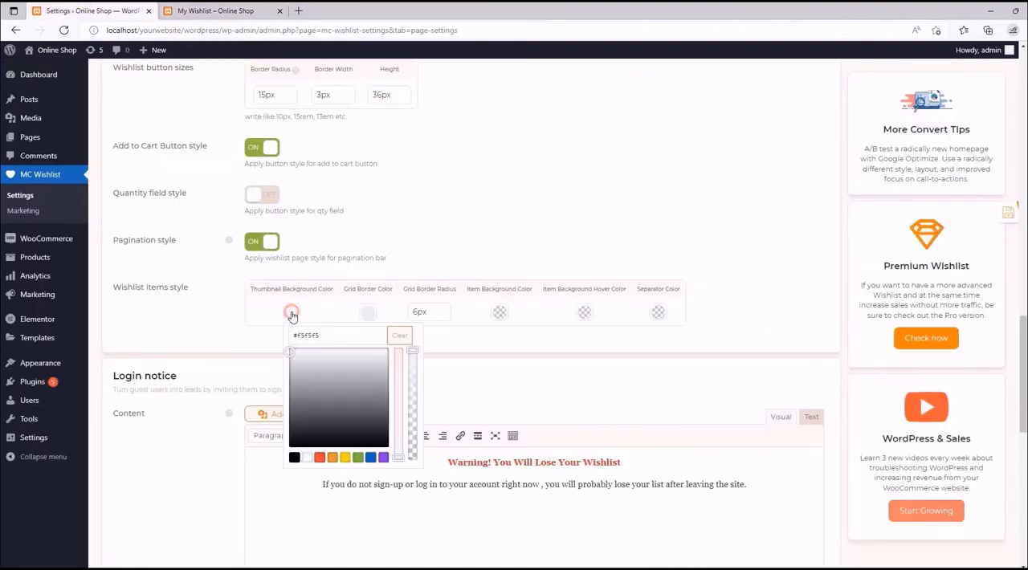
{"action": "left_click", "coordinate": [401, 335]}
{"action": "left_click", "coordinate": [450, 245]}
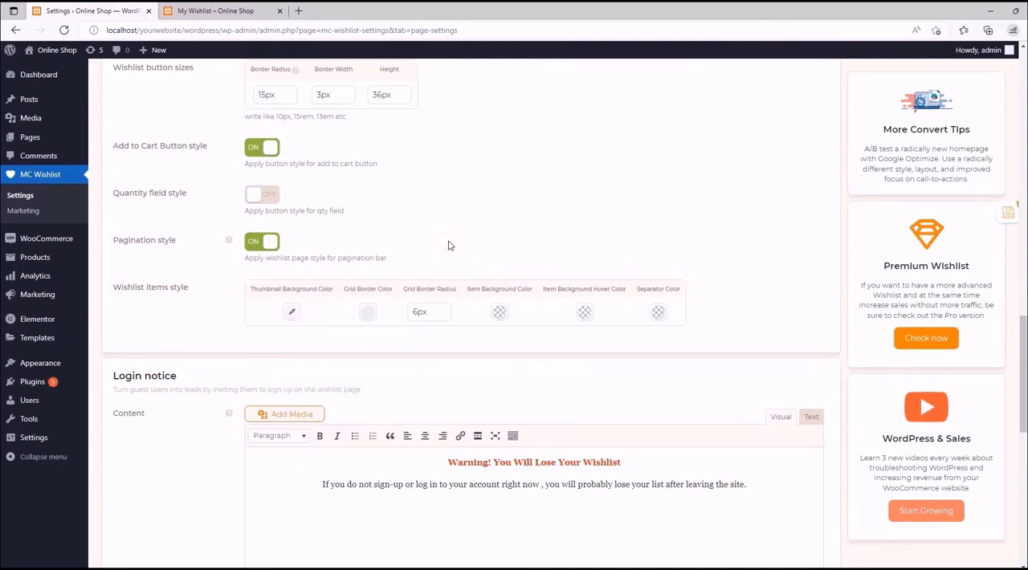
{"action": "left_click", "coordinate": [241, 10]}
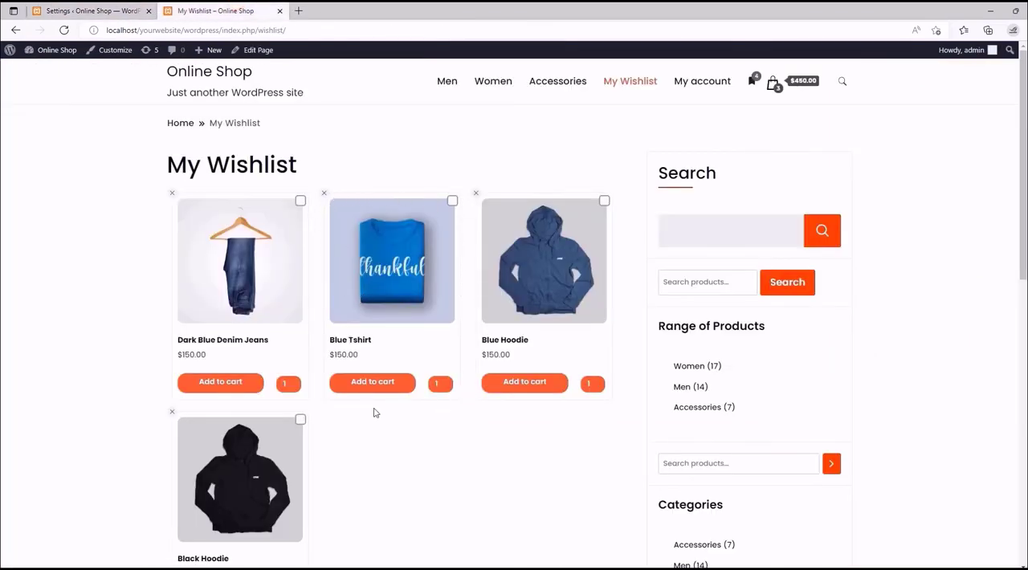
{"action": "key", "text": "ctrl+Tab"}
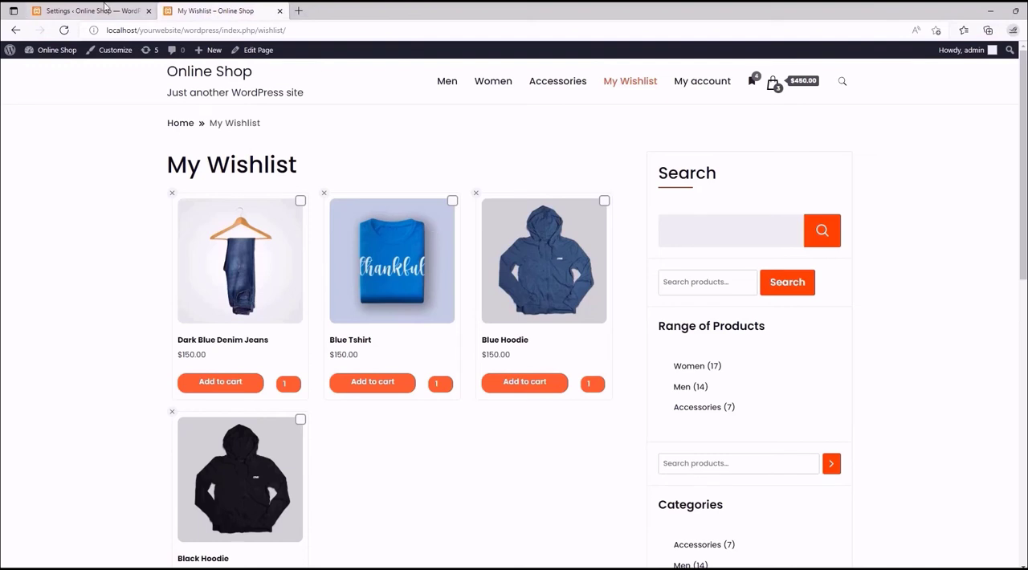
- Set the grid border color of the wishlist items to red and view the item grid on the storefront
{"action": "left_click", "coordinate": [367, 312]}
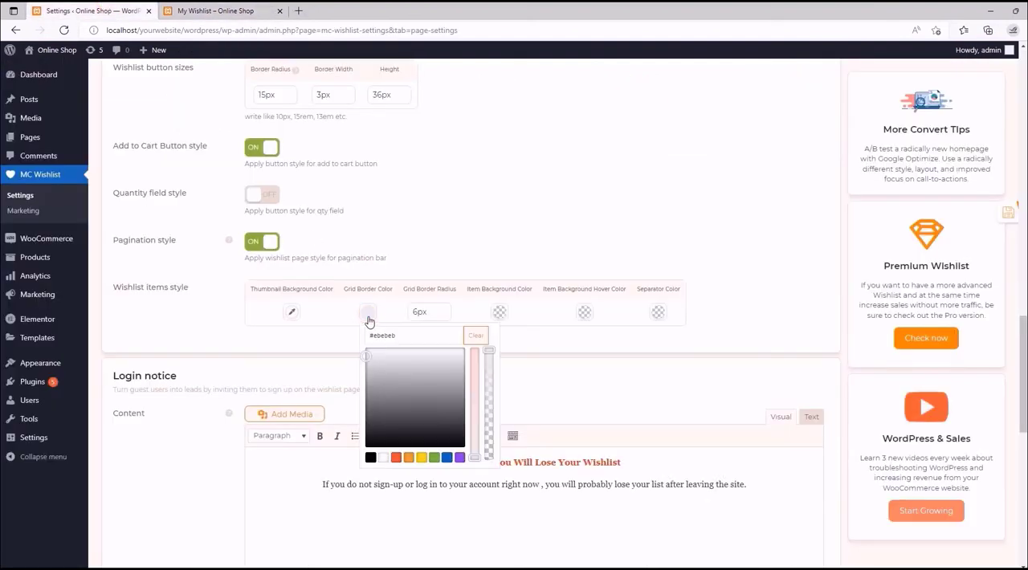
{"action": "left_click", "coordinate": [395, 457]}
{"action": "left_click", "coordinate": [428, 172]}
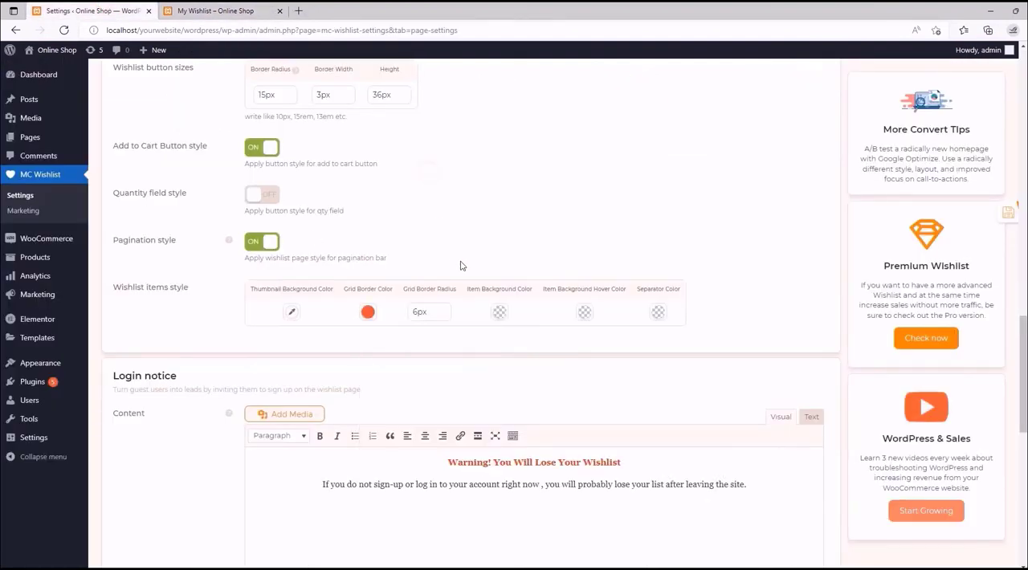
{"action": "key", "text": "ctrl+Tab"}
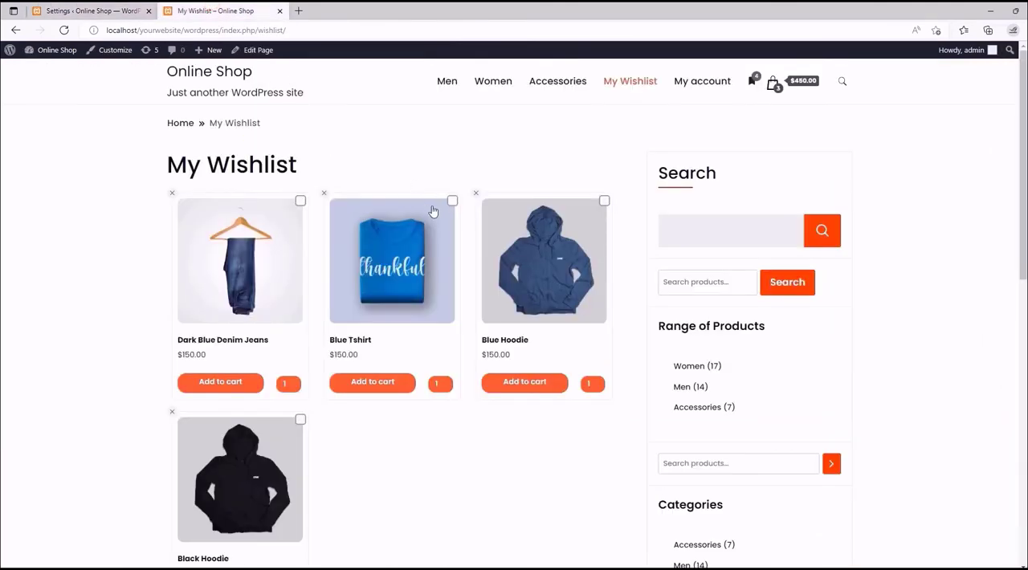
- Set the grid border radius of the wishlist items to 0px
{"action": "left_click", "coordinate": [136, 9]}
{"action": "left_click", "coordinate": [412, 313]}
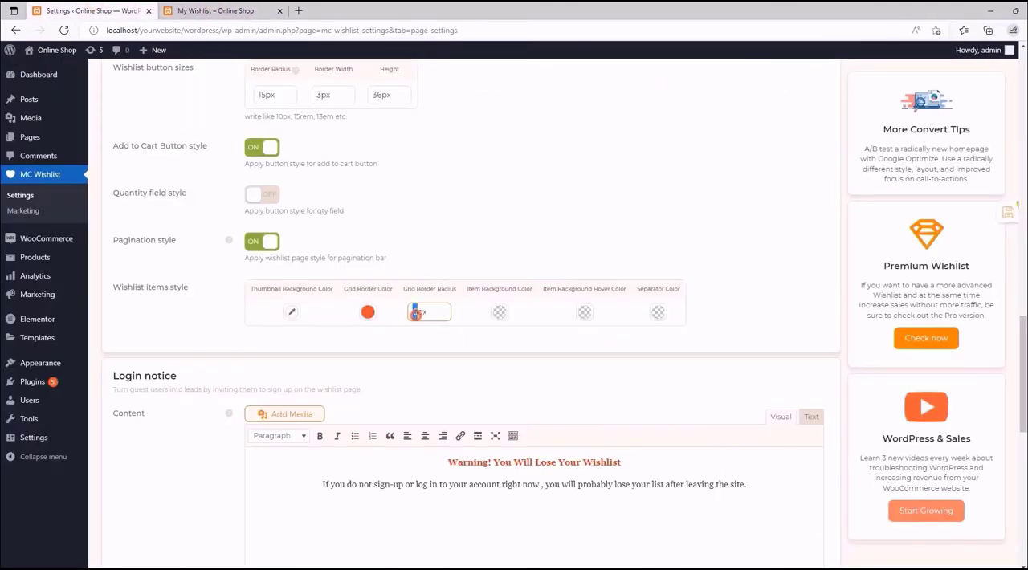
{"action": "left_click", "coordinate": [458, 243]}
- Check the storefront wishlist page, set the separator color in Wishlist items style to red, and save the settings
{"action": "left_click", "coordinate": [261, 10]}
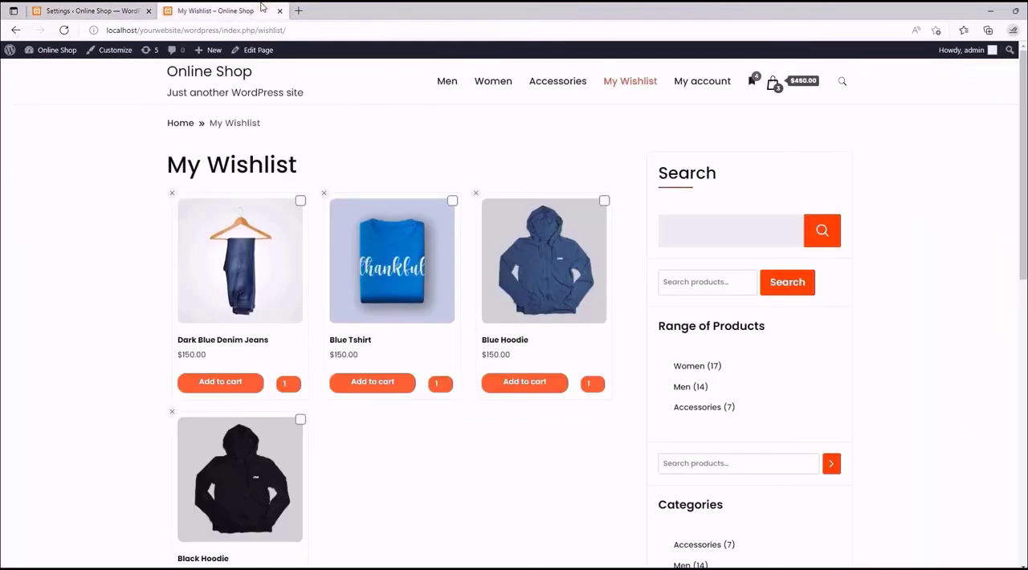
{"action": "scroll", "coordinate": [425, 369], "scroll_direction": "down", "scroll_amount": 3}
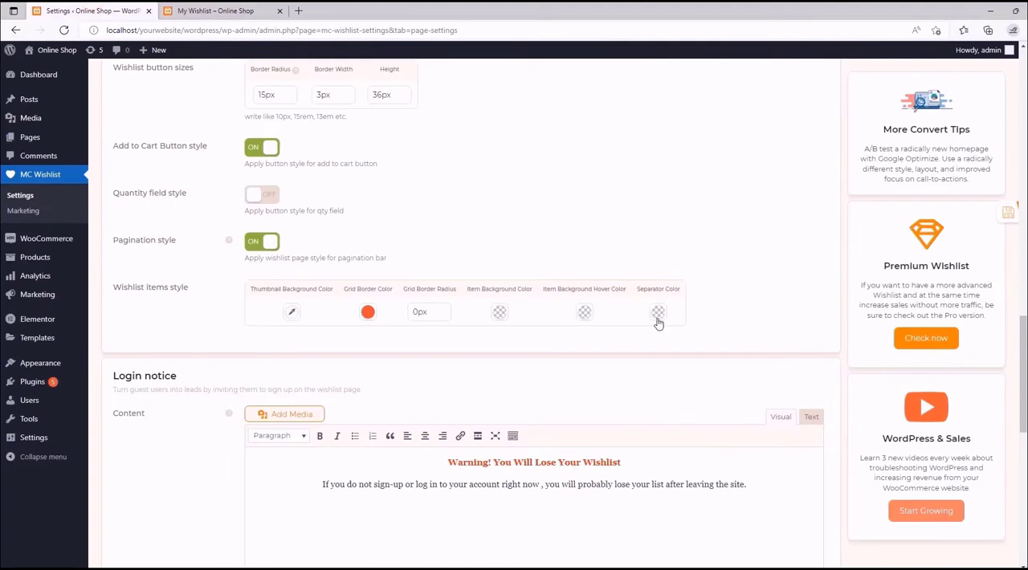
{"action": "left_click", "coordinate": [658, 319]}
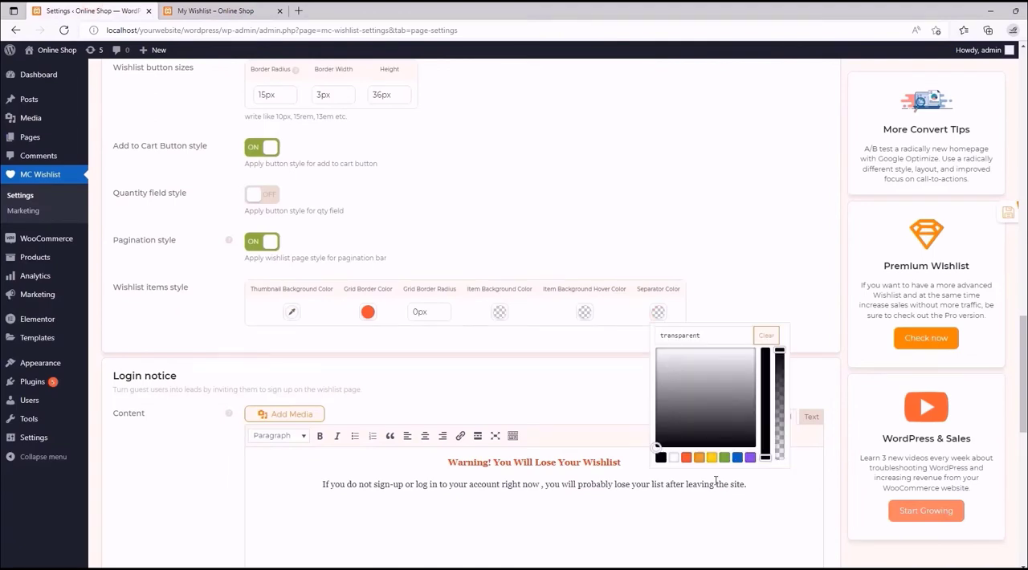
{"action": "left_click", "coordinate": [686, 457]}
{"action": "left_click", "coordinate": [690, 256]}
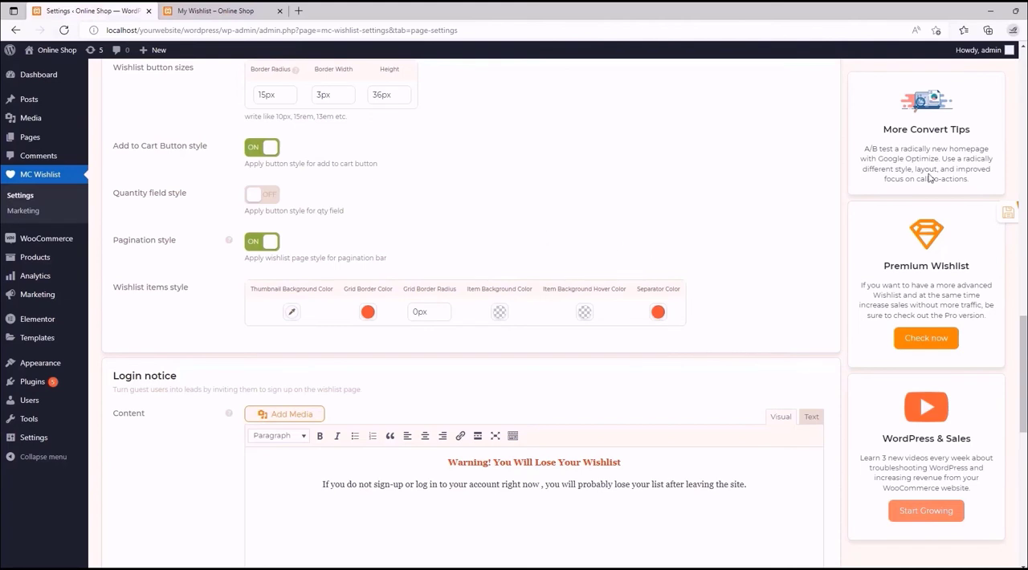
{"action": "left_click", "coordinate": [994, 215]}
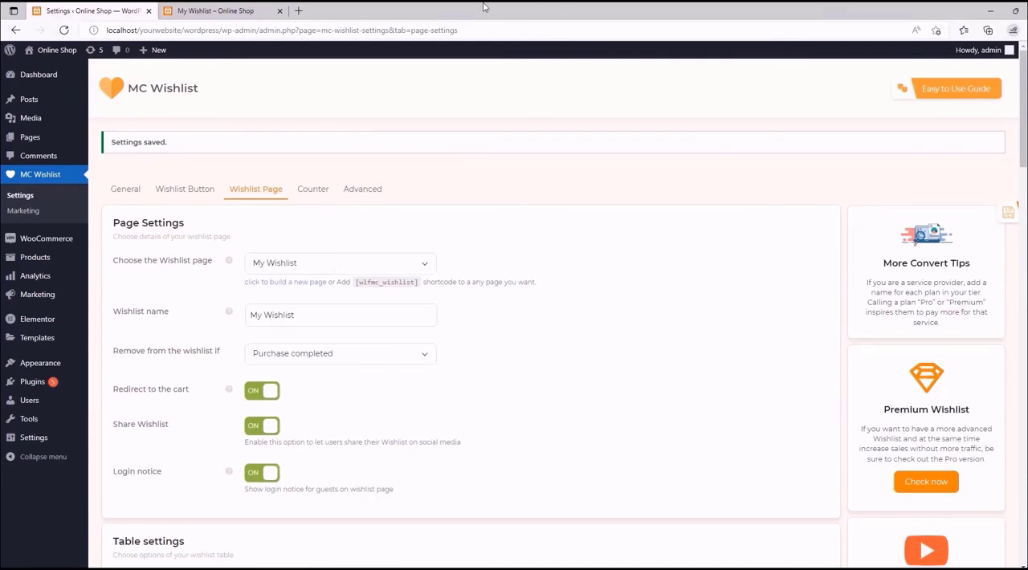
- Reload the storefront wishlist page and examine the grid borders, button styles and separator lines around the actions row
{"action": "left_click", "coordinate": [224, 11]}
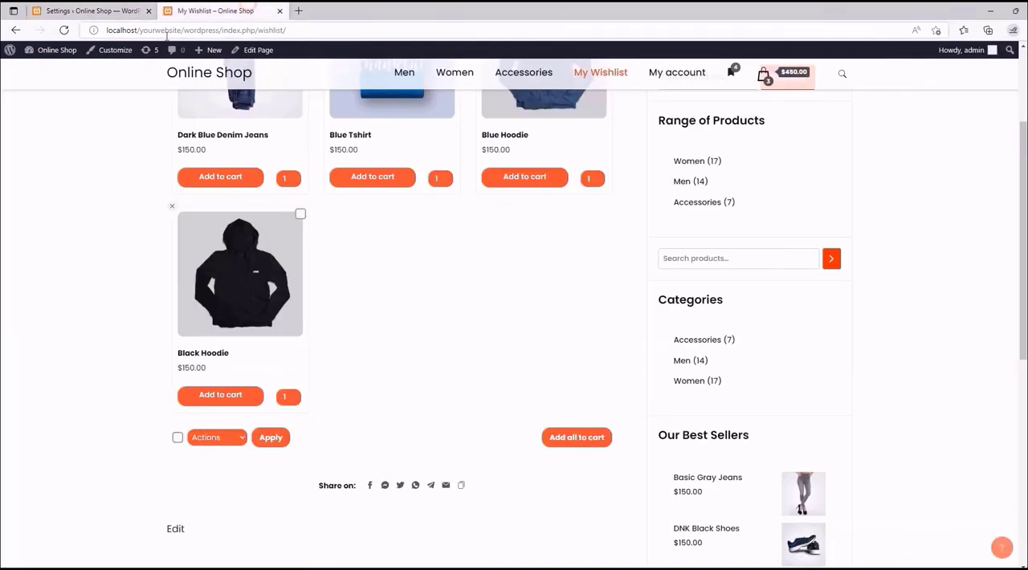
{"action": "left_click", "coordinate": [66, 30]}
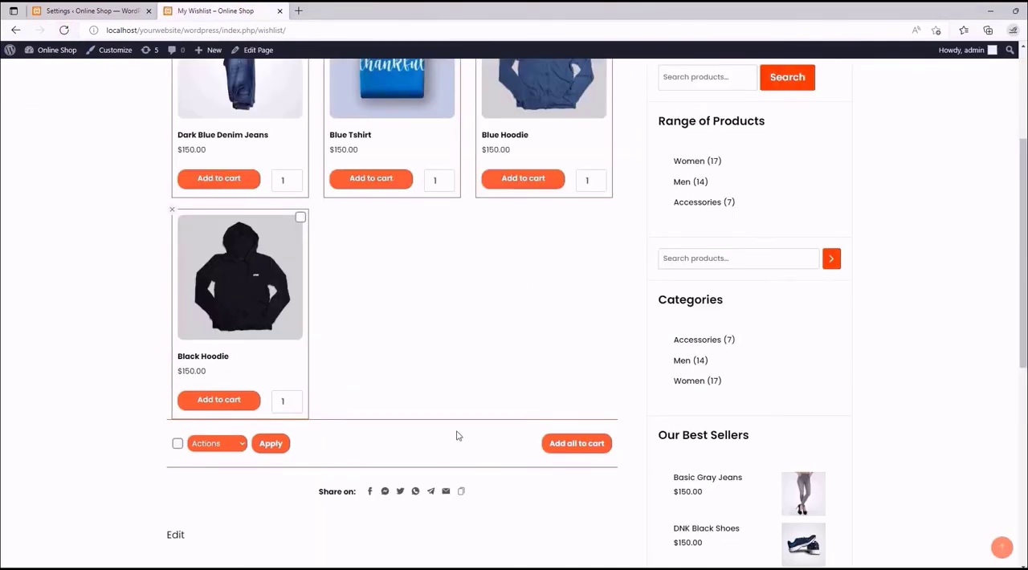
{"action": "scroll", "coordinate": [434, 436], "scroll_direction": "up", "scroll_amount": 3}
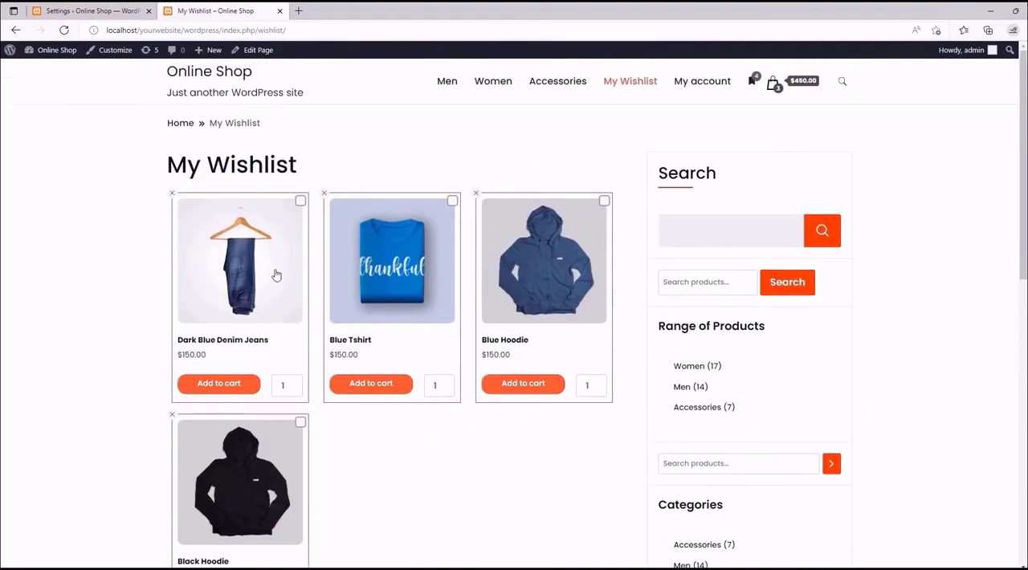
{"action": "scroll", "coordinate": [77, 239], "scroll_direction": "down", "scroll_amount": 1}
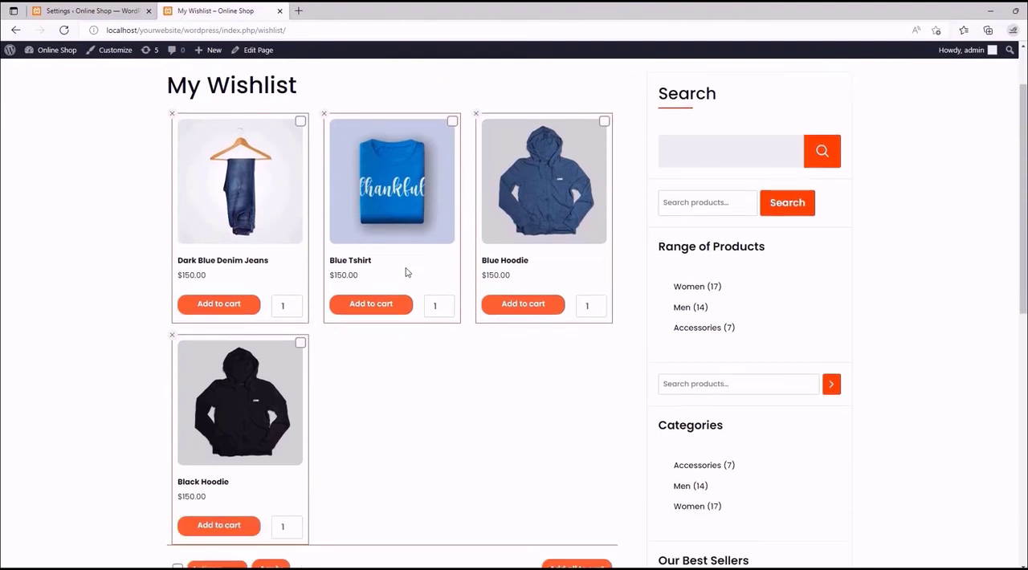
{"action": "scroll", "coordinate": [128, 246], "scroll_direction": "down", "scroll_amount": 2}
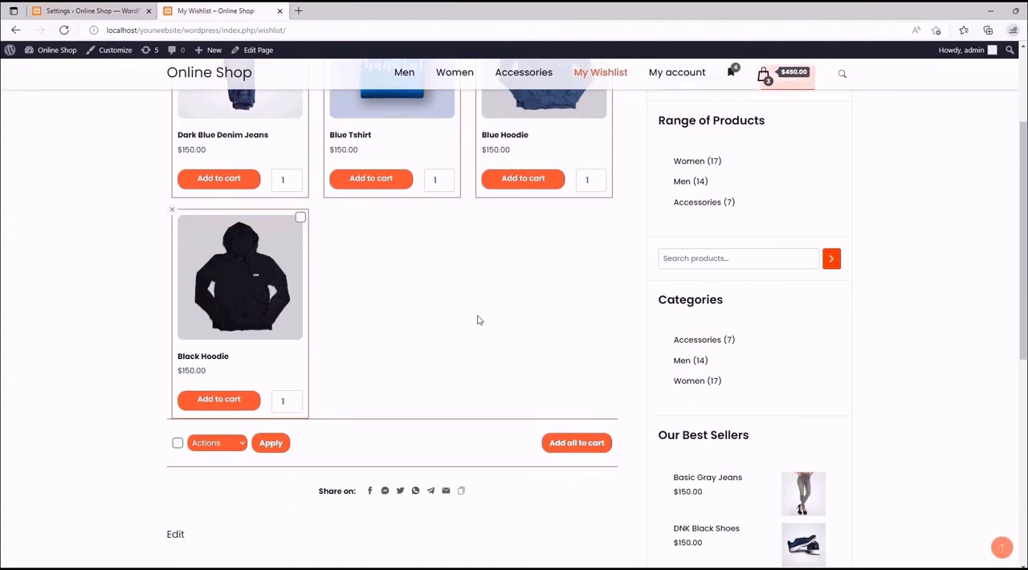
{"action": "scroll", "coordinate": [482, 321], "scroll_direction": "up", "scroll_amount": 3}
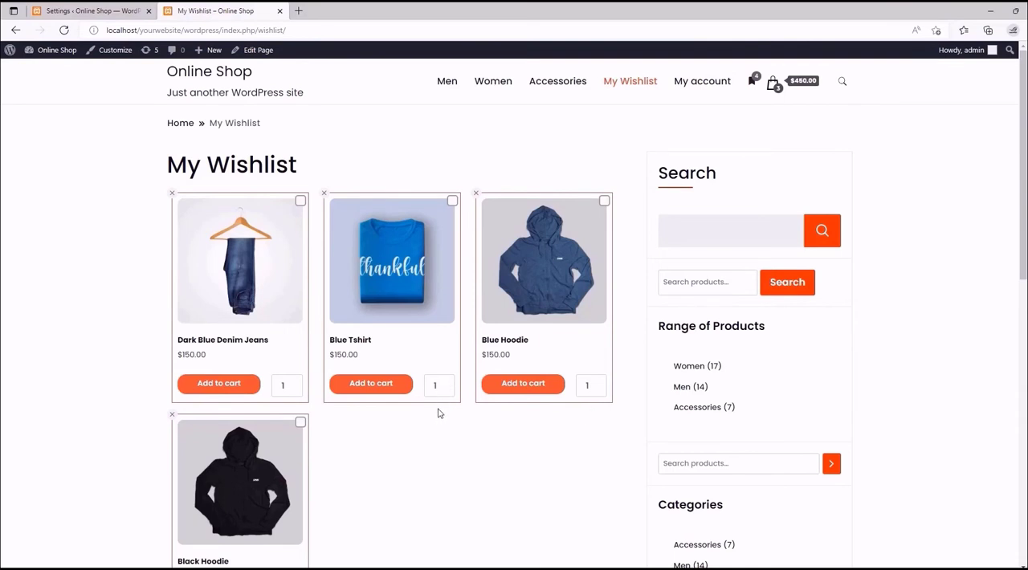
{"action": "scroll", "coordinate": [563, 284], "scroll_direction": "down", "scroll_amount": 1}
{"action": "scroll", "coordinate": [563, 284], "scroll_direction": "down", "scroll_amount": 2}
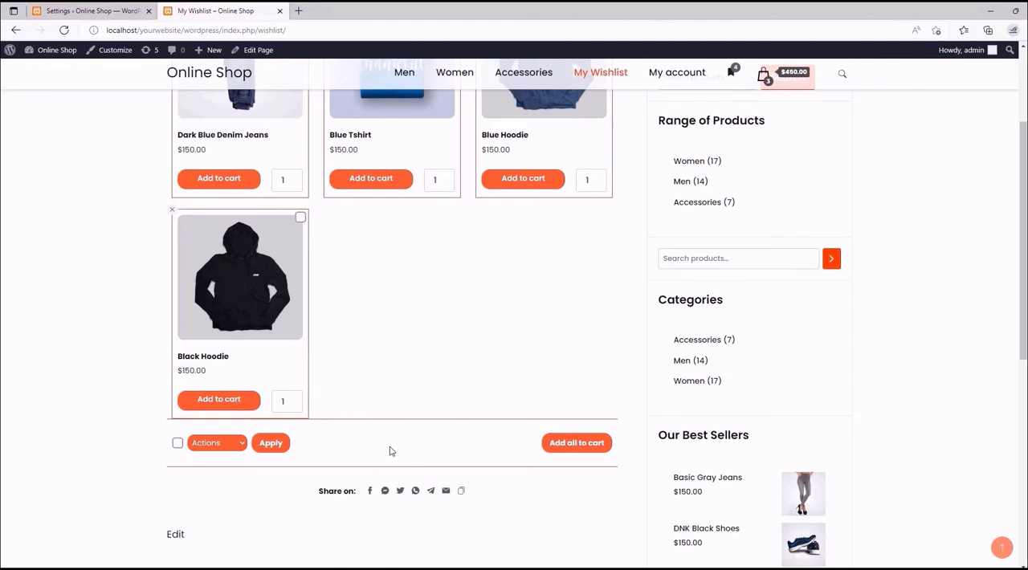
- Clear the separator color in the Wishlist items style settings
{"action": "key", "text": "ctrl+shift+Tab"}
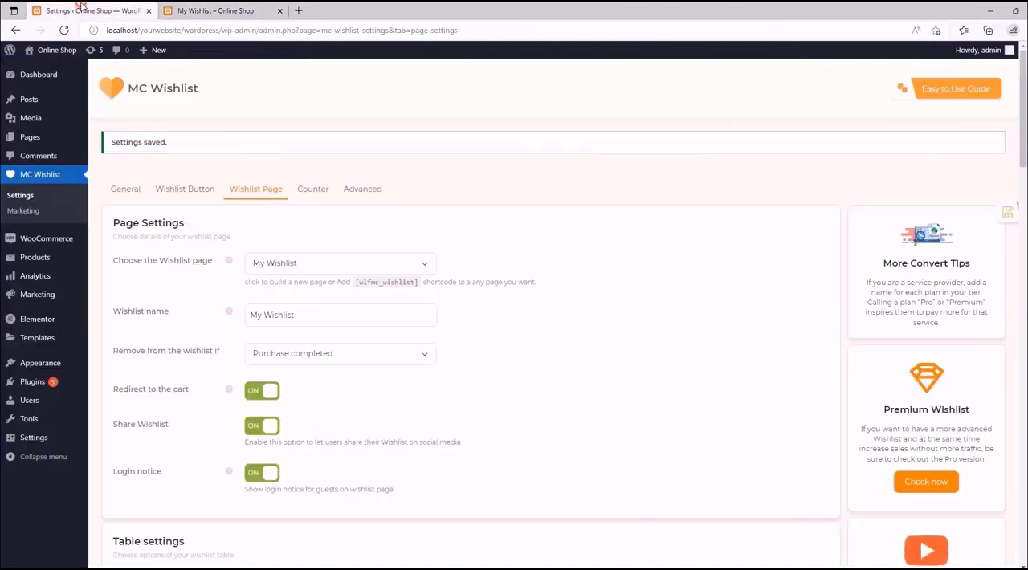
{"action": "scroll", "coordinate": [405, 249], "scroll_direction": "down", "scroll_amount": 12}
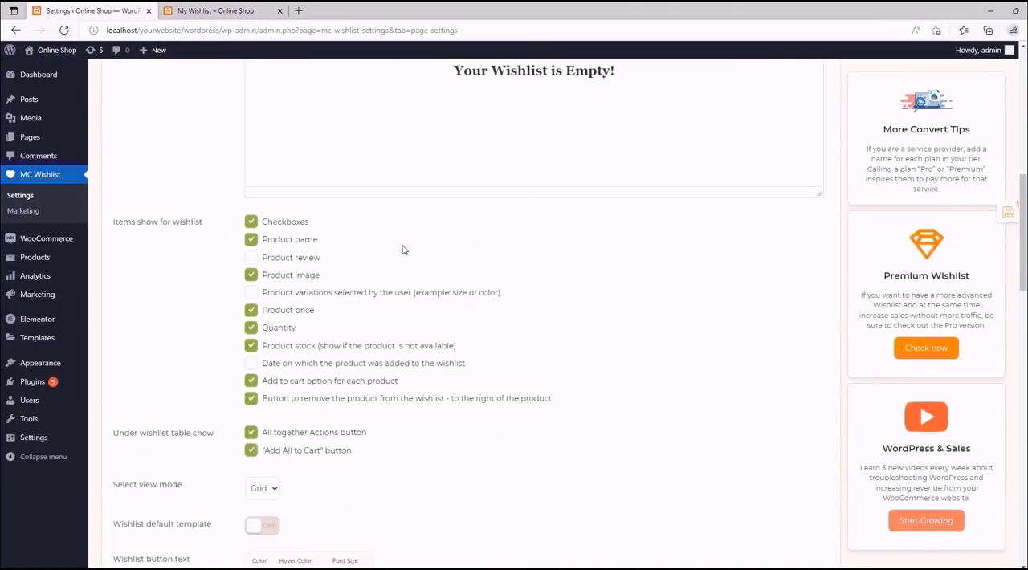
{"action": "scroll", "coordinate": [403, 250], "scroll_direction": "down", "scroll_amount": 3}
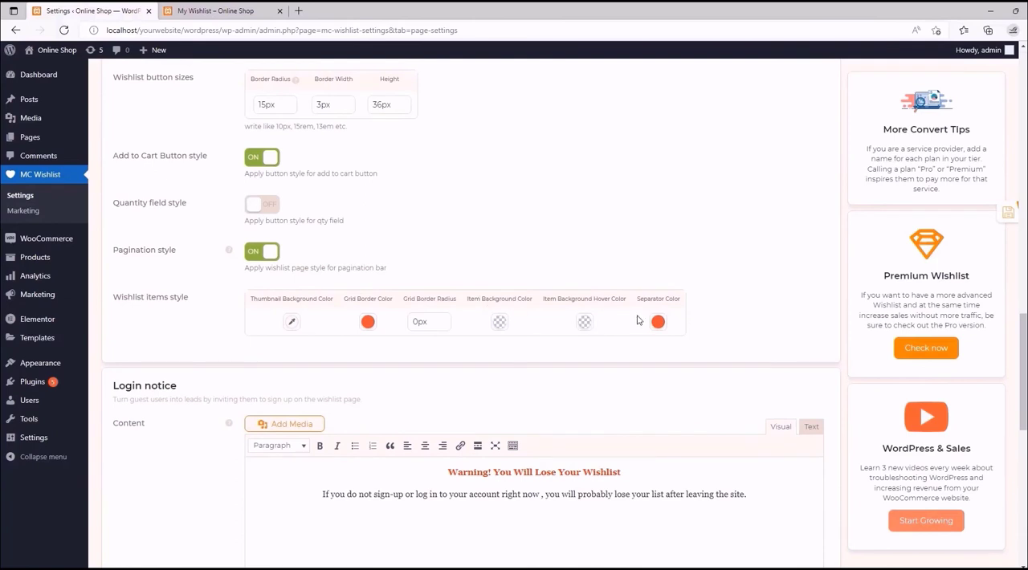
{"action": "left_click", "coordinate": [658, 321]}
{"action": "left_click", "coordinate": [766, 346]}
{"action": "left_click", "coordinate": [703, 263]}
- Reword the Login notice message to begin with "Sign-up or log in" and remove the space before the comma after "now"
{"action": "left_click_drag", "start_coordinate": [1024, 344], "coordinate": [1024, 411]}
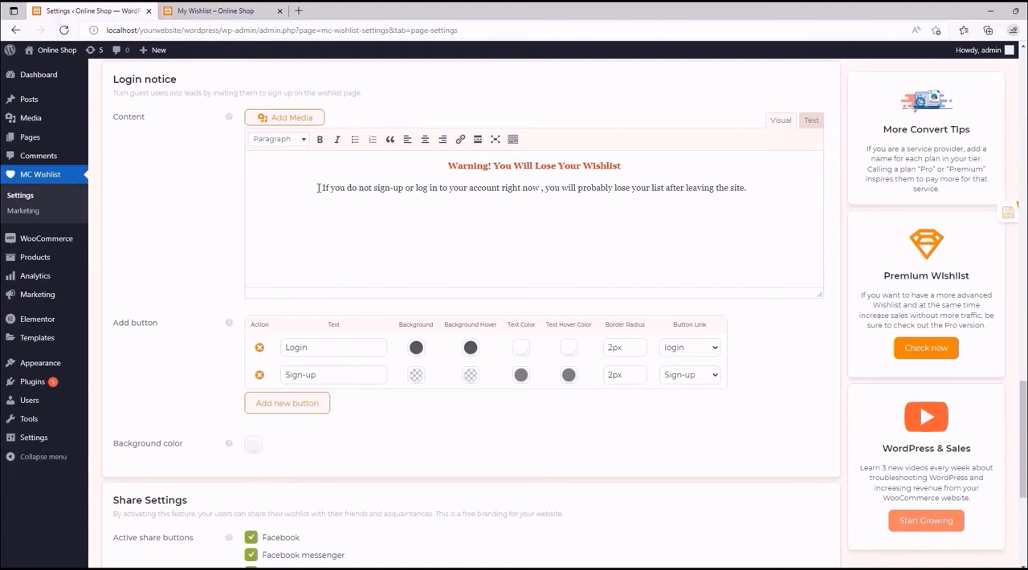
{"action": "left_click_drag", "start_coordinate": [320, 188], "coordinate": [373, 190]}
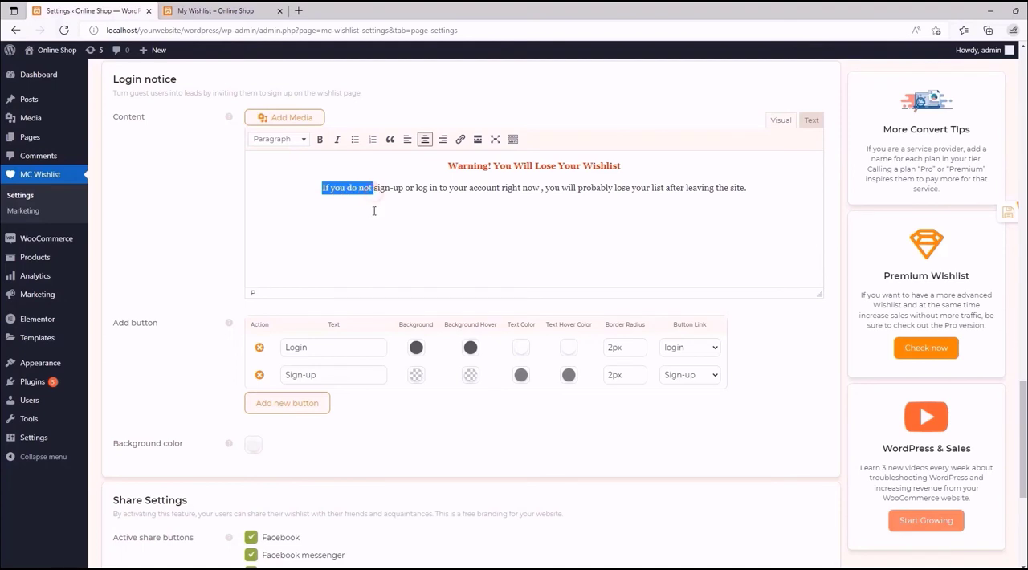
{"action": "key", "text": "BackSpace"}
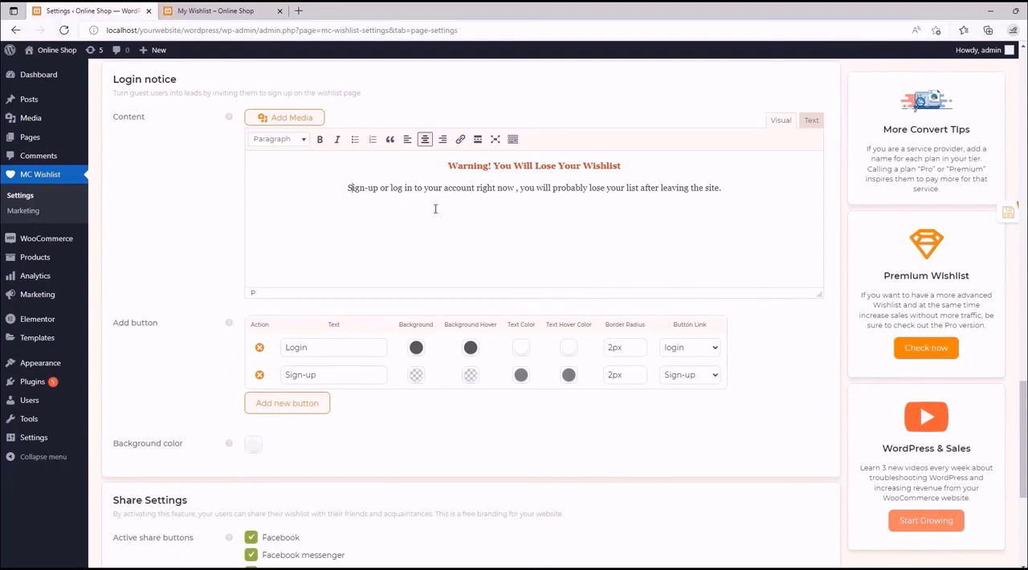
{"action": "left_click", "coordinate": [517, 188]}
{"action": "key", "text": "BackSpace"}
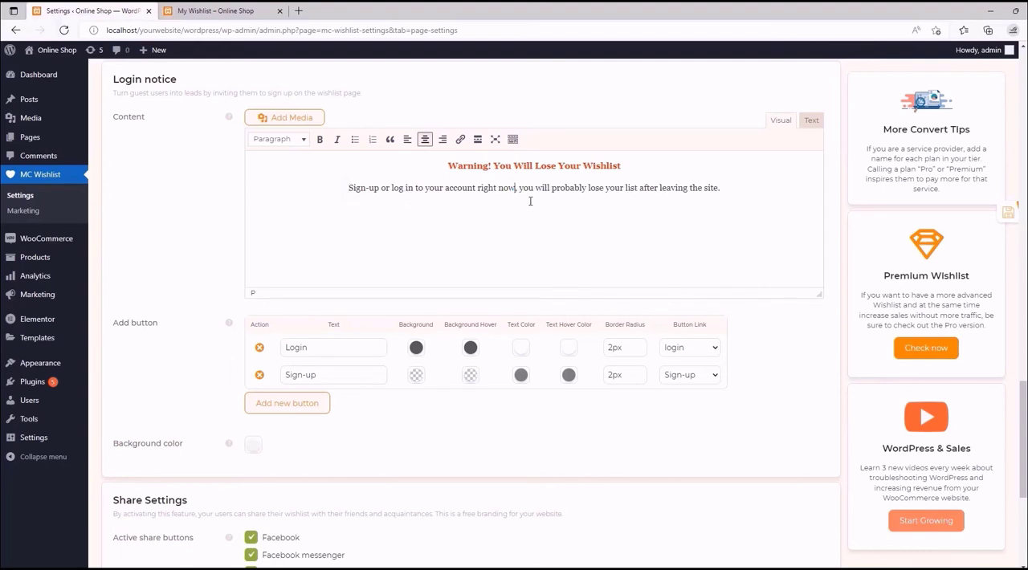
- Insert "otherwise" before "you will" in the Login notice message and delete the word "probably"
{"action": "left_click_drag", "start_coordinate": [519, 188], "coordinate": [534, 188]}
{"action": "left_click", "coordinate": [518, 188]}
{"action": "type", "text": "otherwise"}
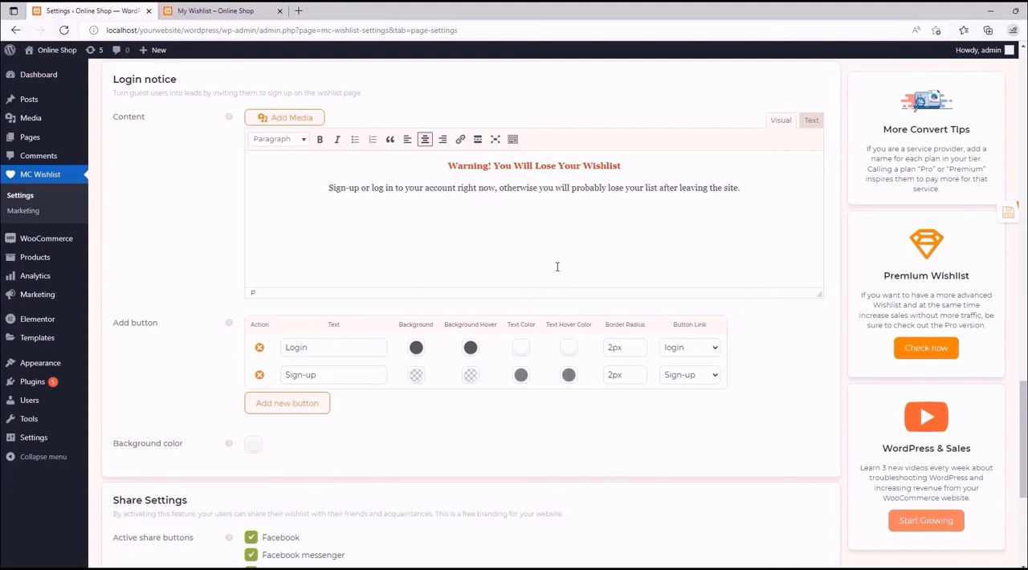
{"action": "double_click", "coordinate": [590, 187]}
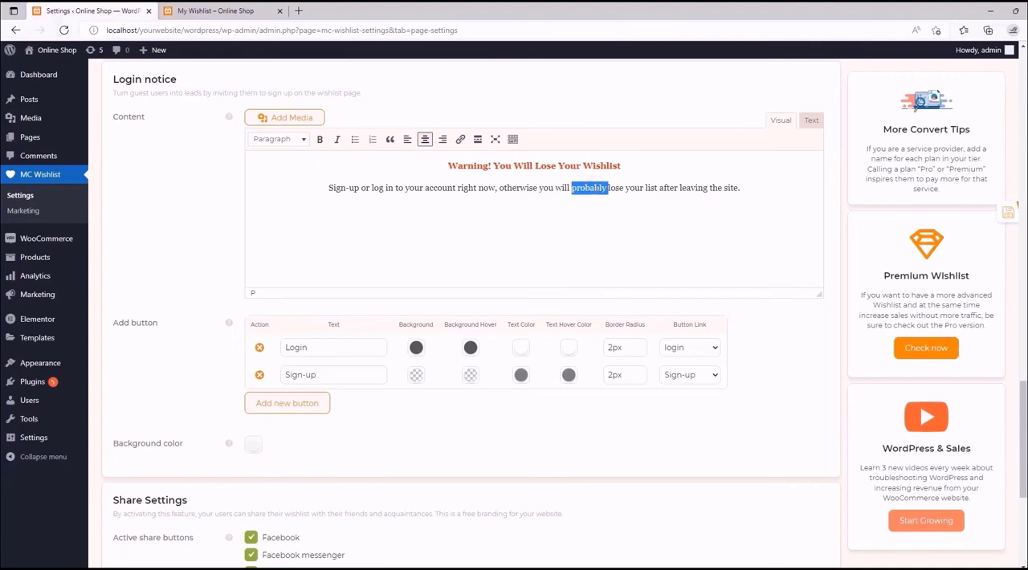
{"action": "key", "text": "BackSpace"}
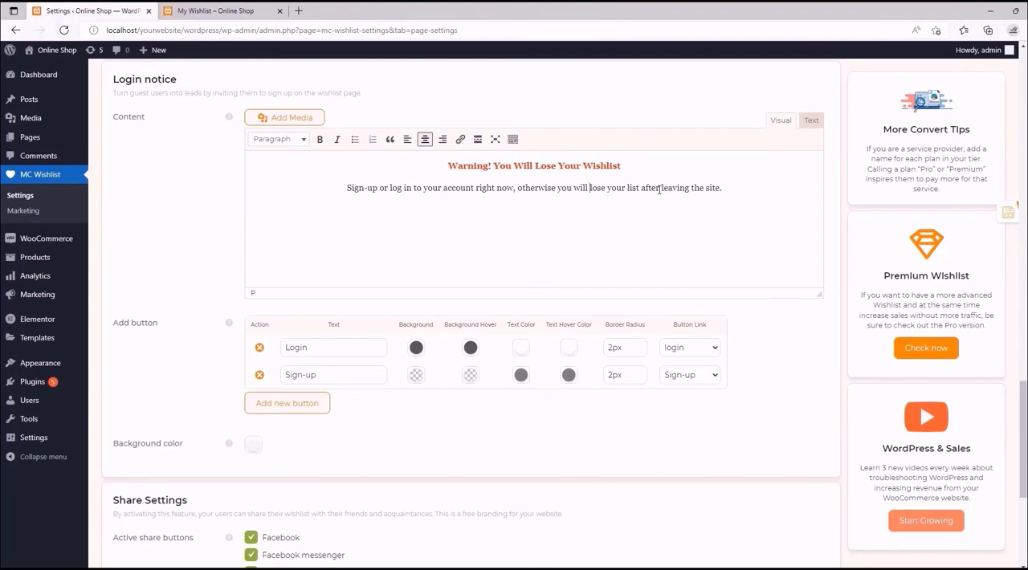
- Delete "after leaving the site" from the Login notice message and change "list" to "wishlist"
{"action": "left_click_drag", "start_coordinate": [640, 188], "coordinate": [724, 188]}
{"action": "key", "text": "BackSpace"}
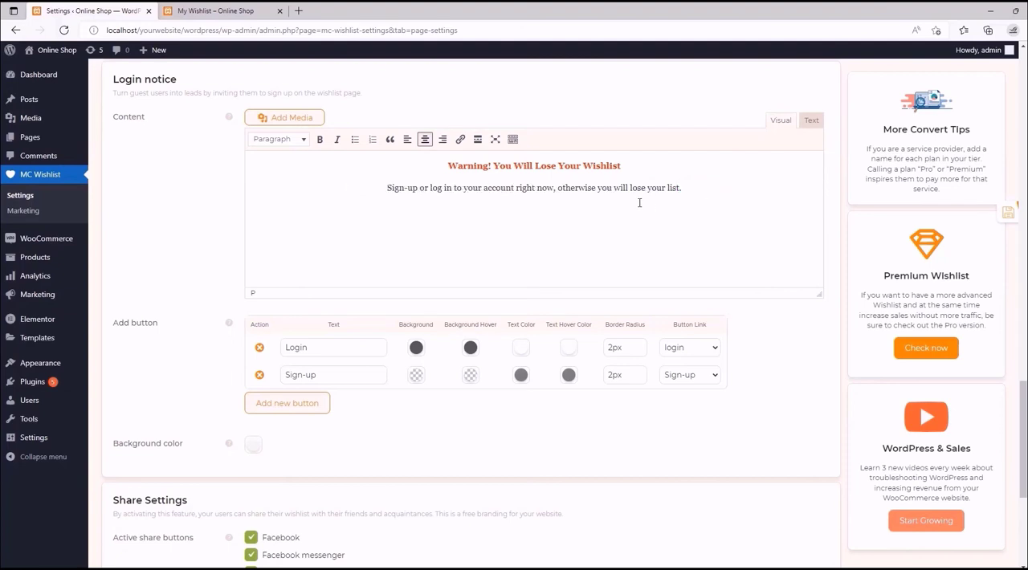
{"action": "left_click", "coordinate": [688, 190]}
{"action": "type", "text": "wish"}
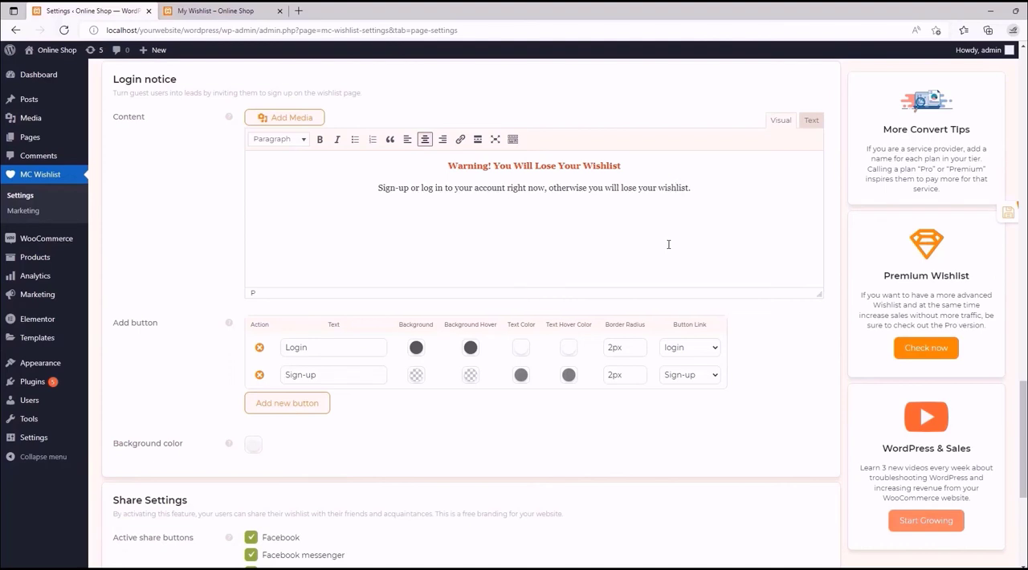
{"action": "left_click", "coordinate": [705, 189]}
- Set the Login button's background to red, its hover background to white and its text hover color to red
{"action": "scroll", "coordinate": [555, 213], "scroll_direction": "down", "scroll_amount": 2}
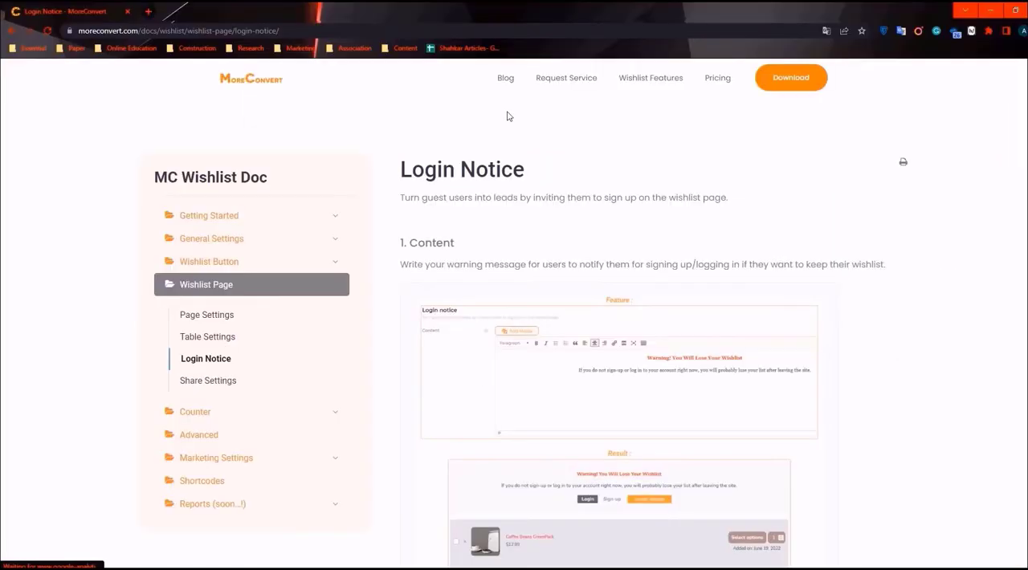
{"action": "scroll", "coordinate": [508, 114], "scroll_direction": "down", "scroll_amount": 3}
{"action": "scroll", "coordinate": [523, 253], "scroll_direction": "down", "scroll_amount": 8}
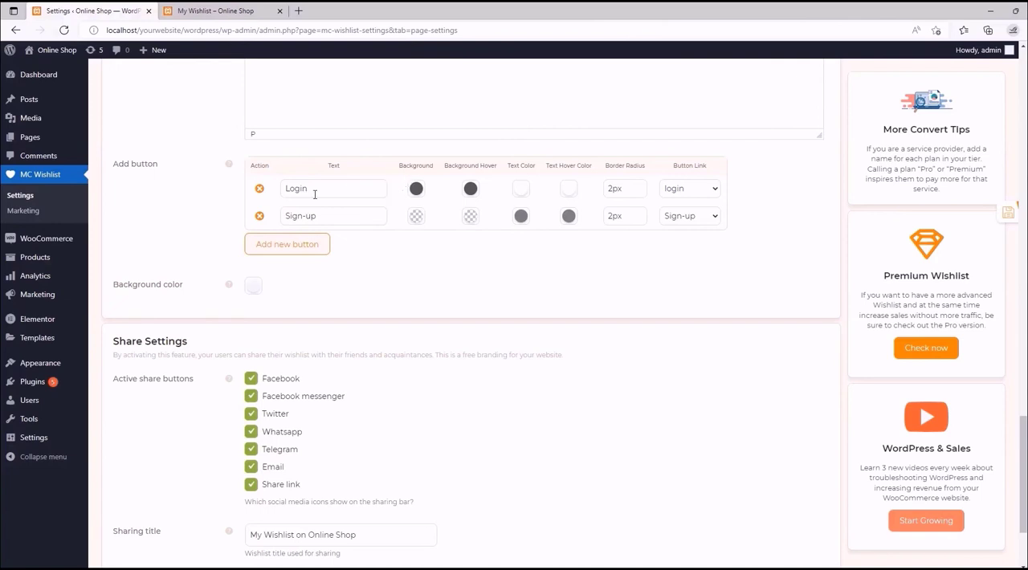
{"action": "left_click", "coordinate": [416, 189]}
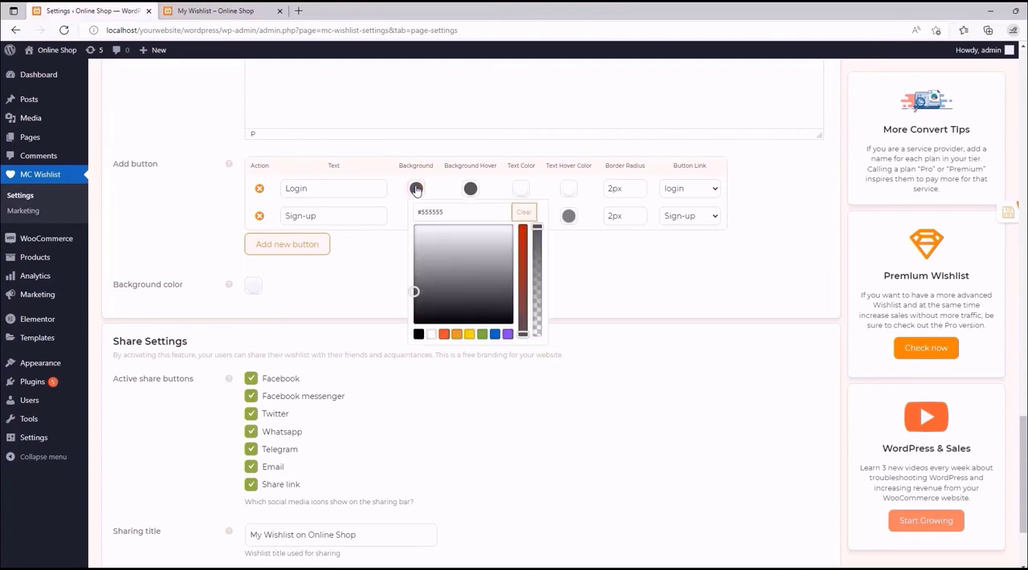
{"action": "left_click", "coordinate": [443, 334]}
{"action": "left_click", "coordinate": [470, 188]}
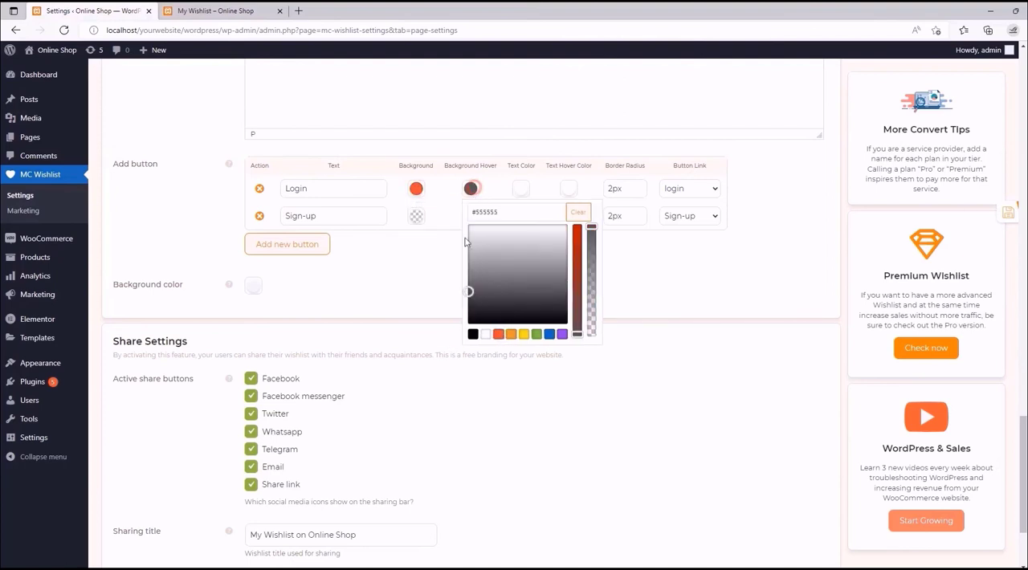
{"action": "left_click", "coordinate": [485, 334]}
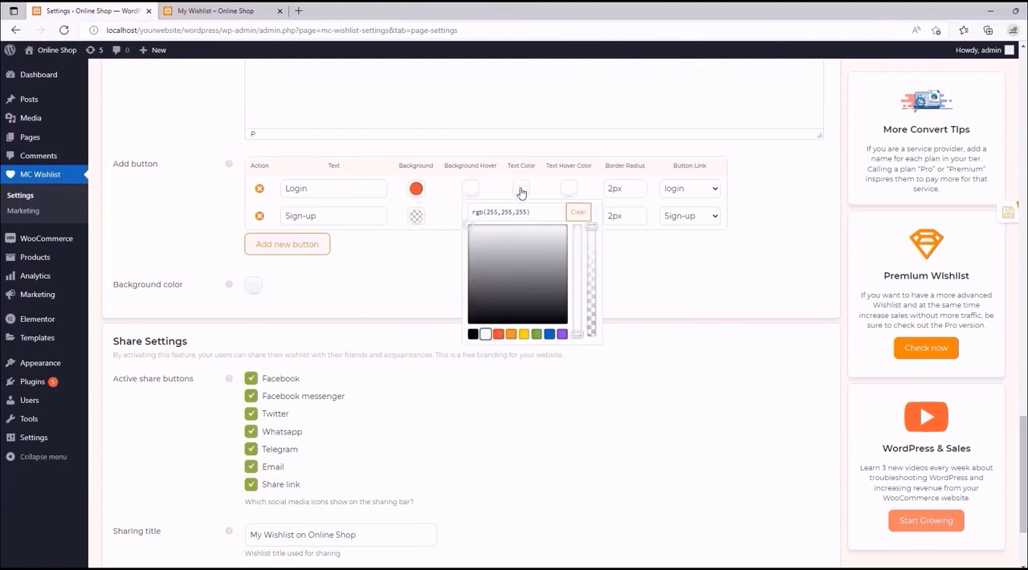
{"action": "left_click", "coordinate": [569, 189]}
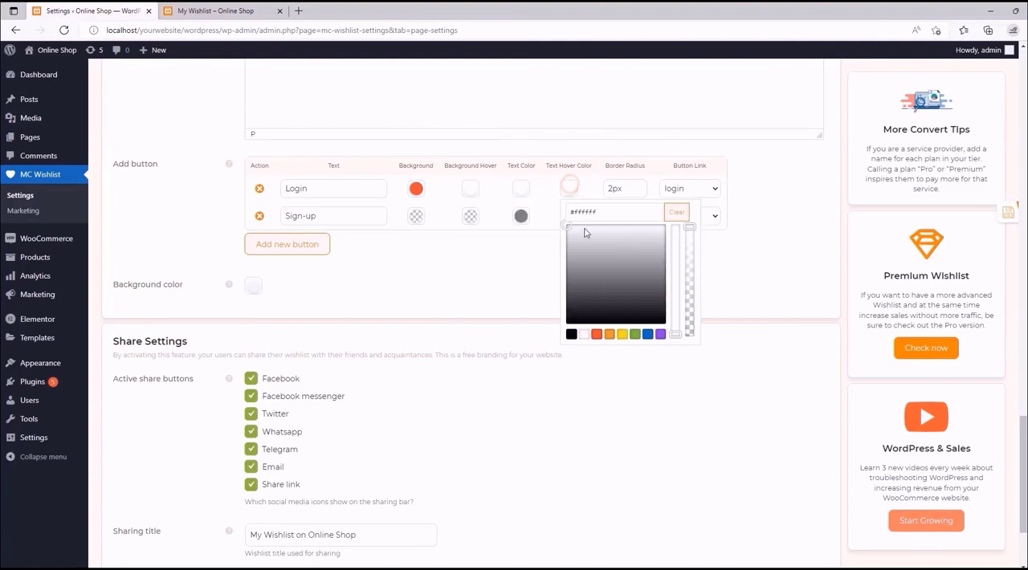
{"action": "left_click", "coordinate": [597, 335]}
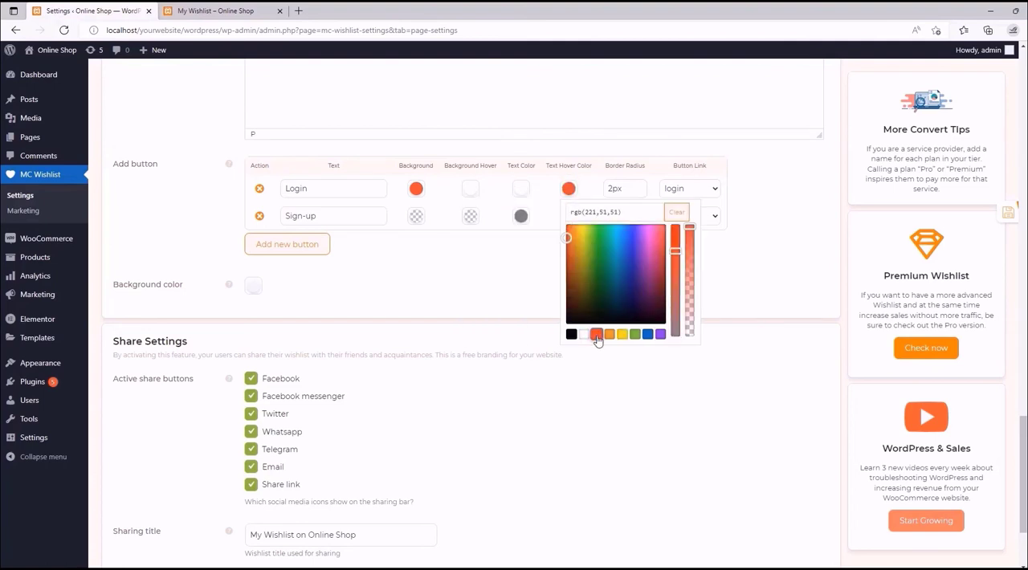
{"action": "left_click", "coordinate": [626, 163]}
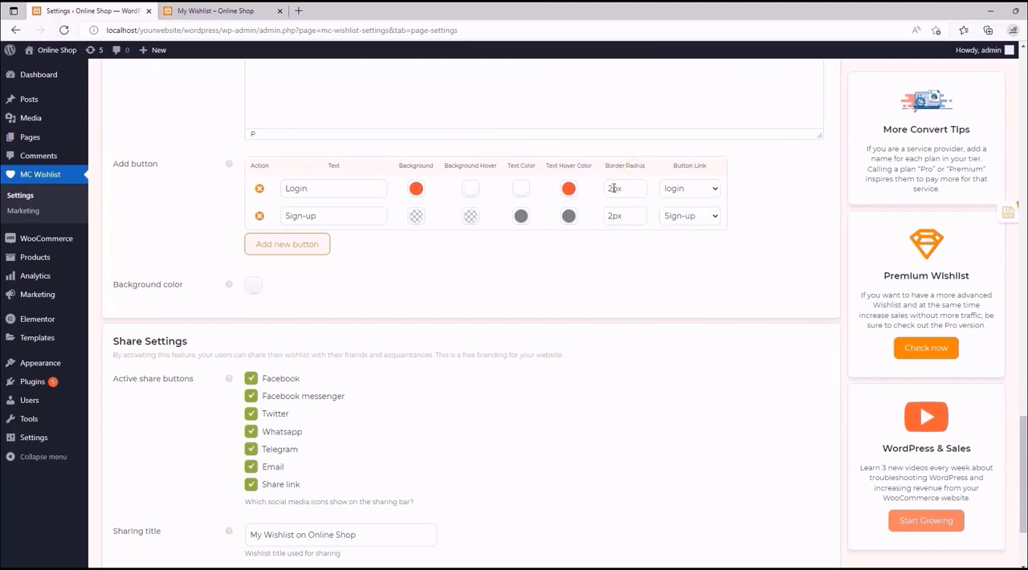
- Set the Login button's border radius to 3px and check its button link options, keeping "login"
{"action": "left_click", "coordinate": [215, 11]}
{"action": "left_click", "coordinate": [88, 10]}
{"action": "left_click_drag", "start_coordinate": [612, 189], "coordinate": [609, 189]}
{"action": "type", "text": "3"}
{"action": "left_click", "coordinate": [711, 190]}
{"action": "left_click", "coordinate": [710, 191]}
- Set the Sign-up button's background to white, its hover background and text color to red, and its text hover color to white
{"action": "left_click", "coordinate": [417, 216]}
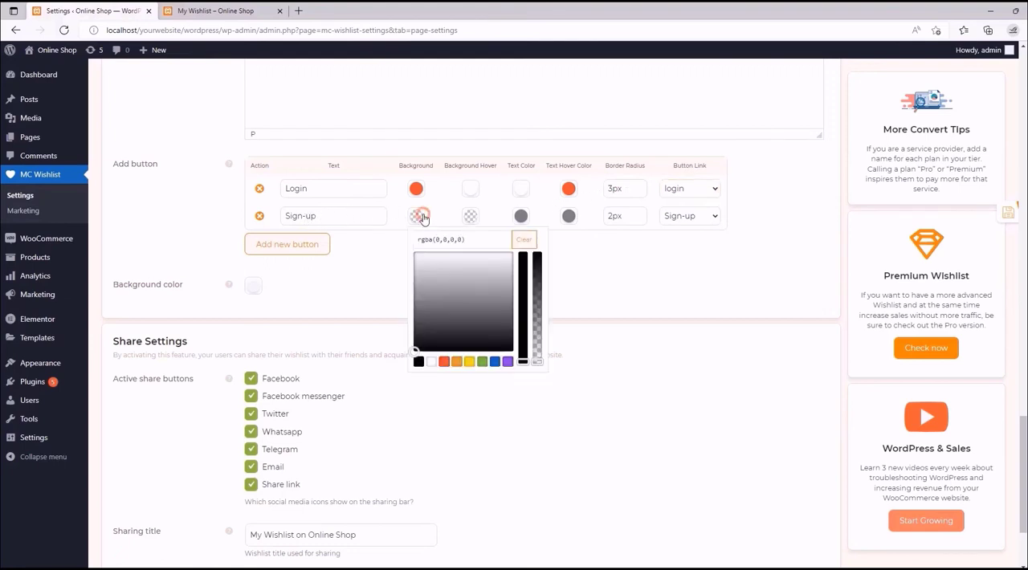
{"action": "left_click", "coordinate": [431, 362]}
{"action": "left_click", "coordinate": [471, 217]}
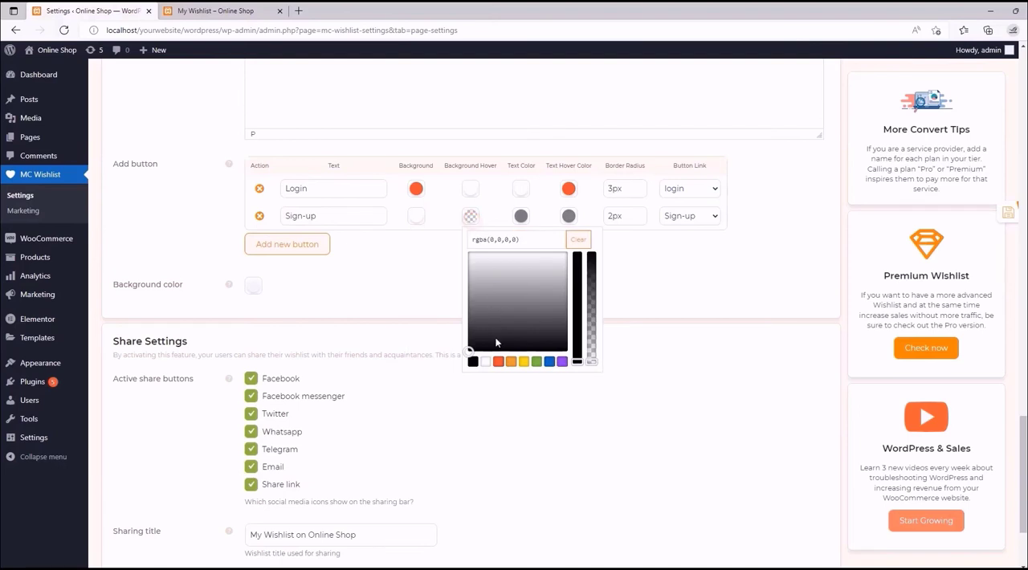
{"action": "left_click", "coordinate": [498, 361]}
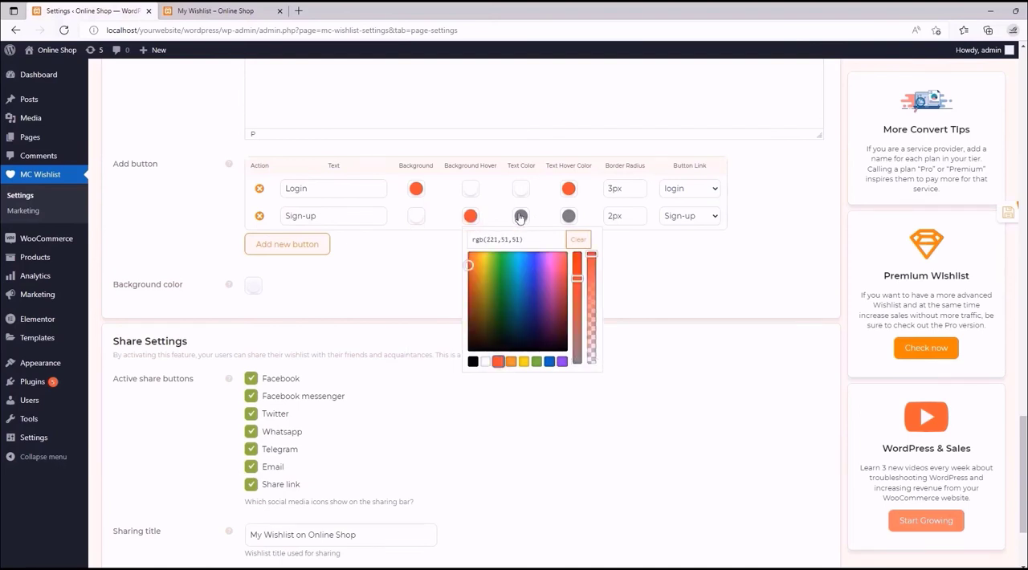
{"action": "left_click", "coordinate": [520, 216]}
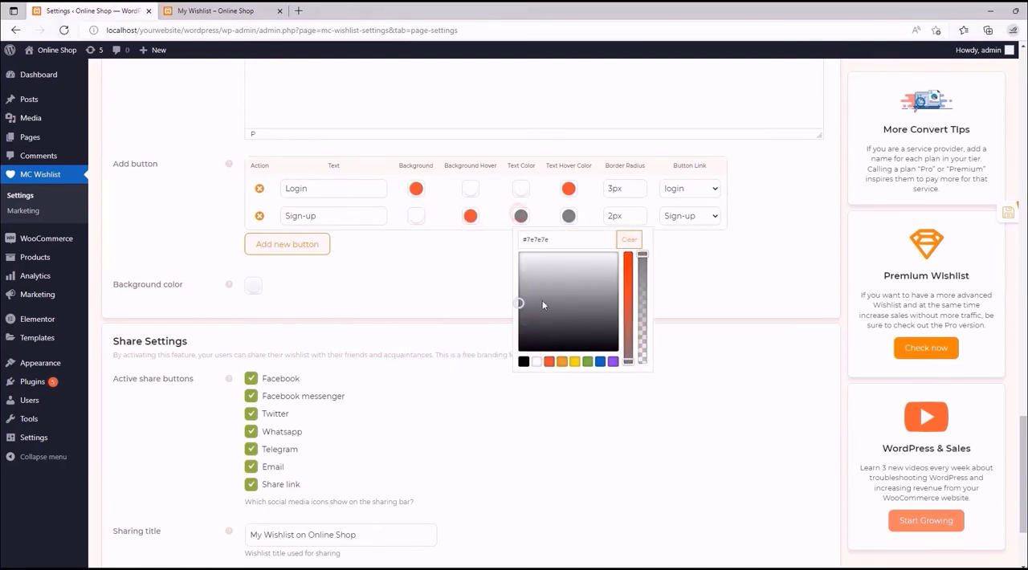
{"action": "left_click", "coordinate": [549, 362]}
{"action": "left_click", "coordinate": [568, 215]}
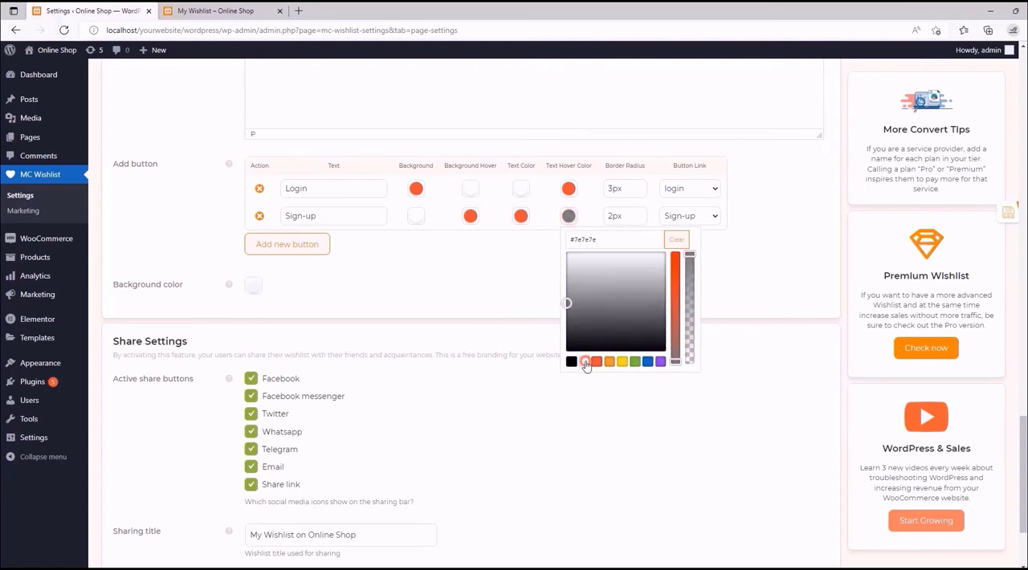
{"action": "left_click", "coordinate": [584, 362]}
{"action": "left_click", "coordinate": [523, 240]}
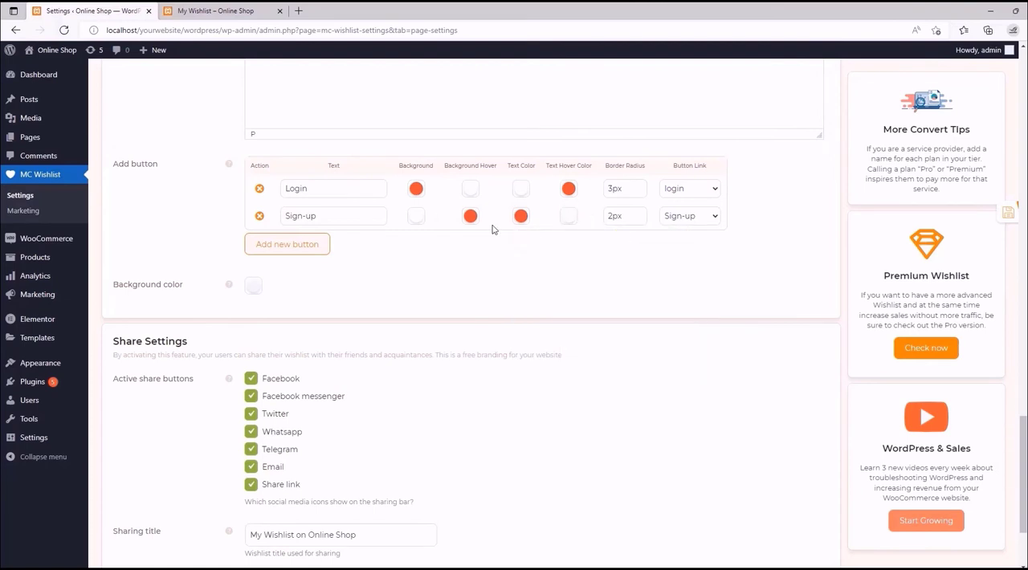
- Set the Sign-up button's border radius to 3px and check its button link options, keeping "Sign-up"
{"action": "left_click", "coordinate": [613, 214]}
{"action": "key", "text": "BackSpace"}
{"action": "type", "text": "3"}
{"action": "left_click", "coordinate": [705, 216]}
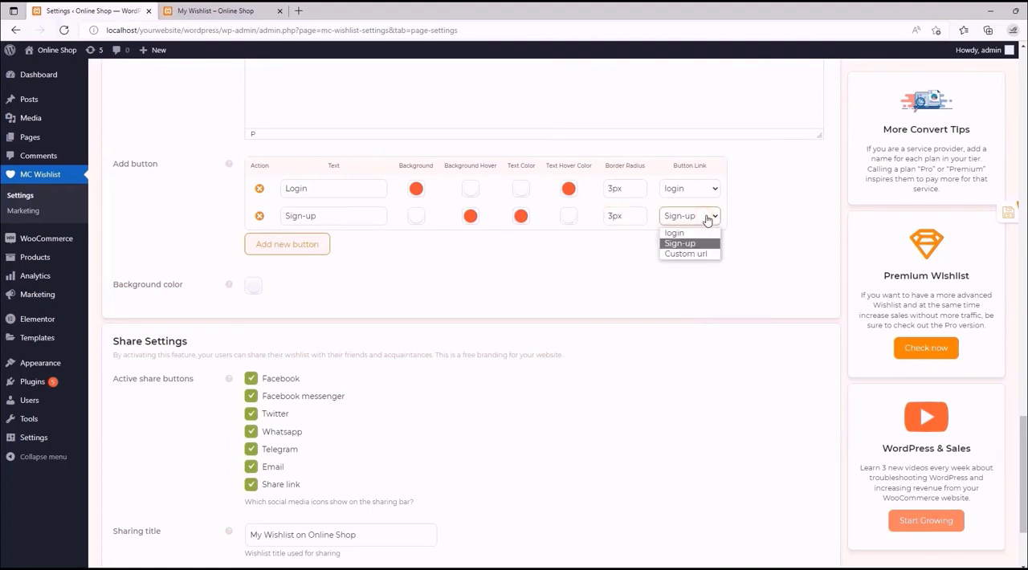
{"action": "left_click", "coordinate": [706, 220]}
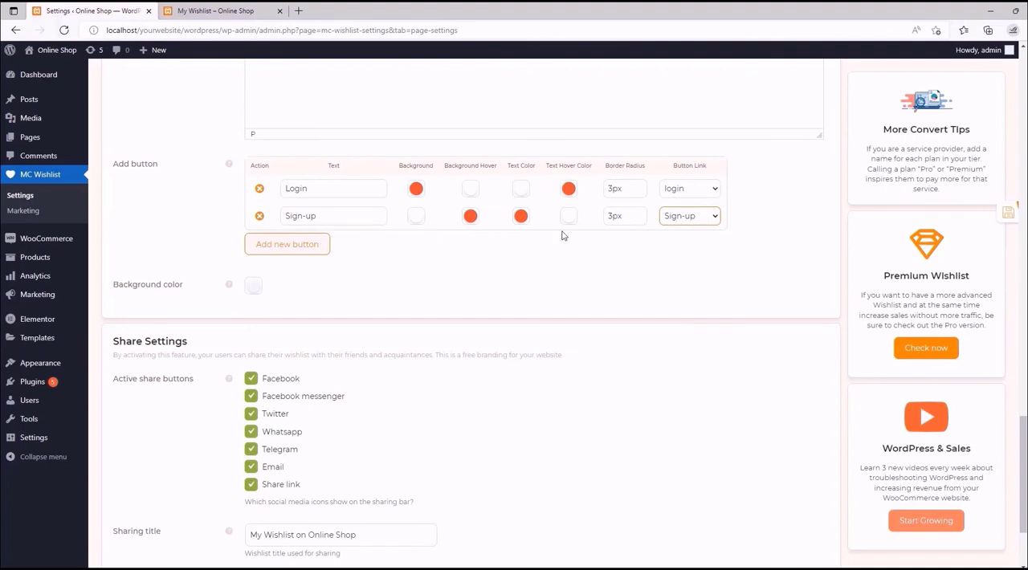
- Add a third login notice button with the text "MoreConvert" and an orange background of rgb(221,133,0)
{"action": "left_click", "coordinate": [313, 244]}
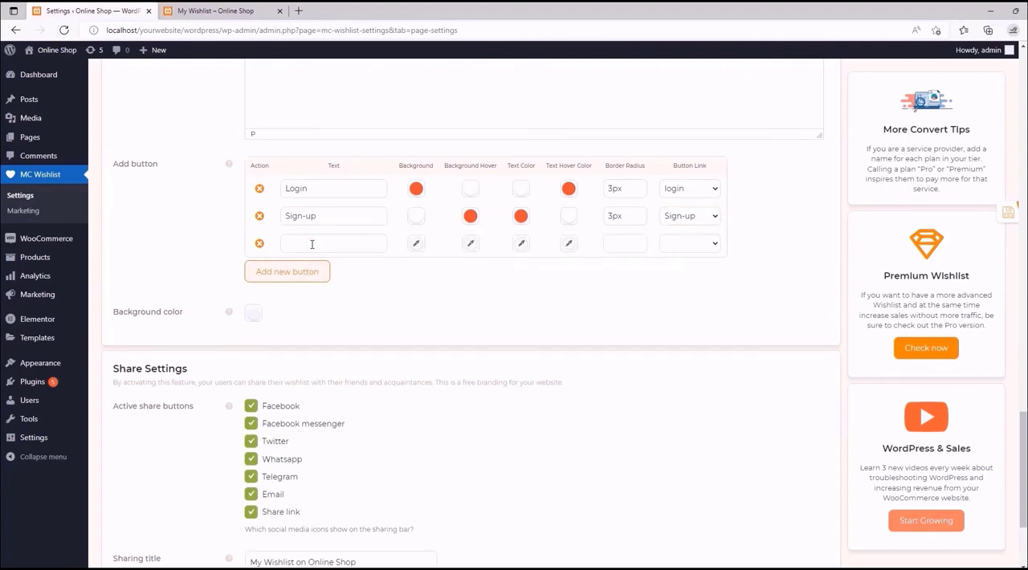
{"action": "left_click", "coordinate": [311, 244]}
{"action": "left_click", "coordinate": [416, 244]}
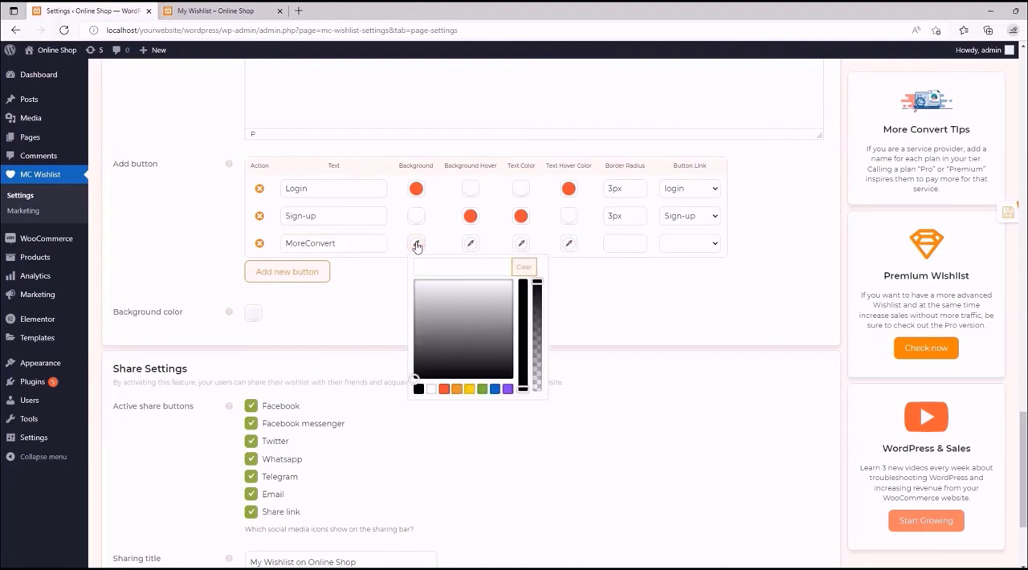
{"action": "left_click", "coordinate": [457, 388]}
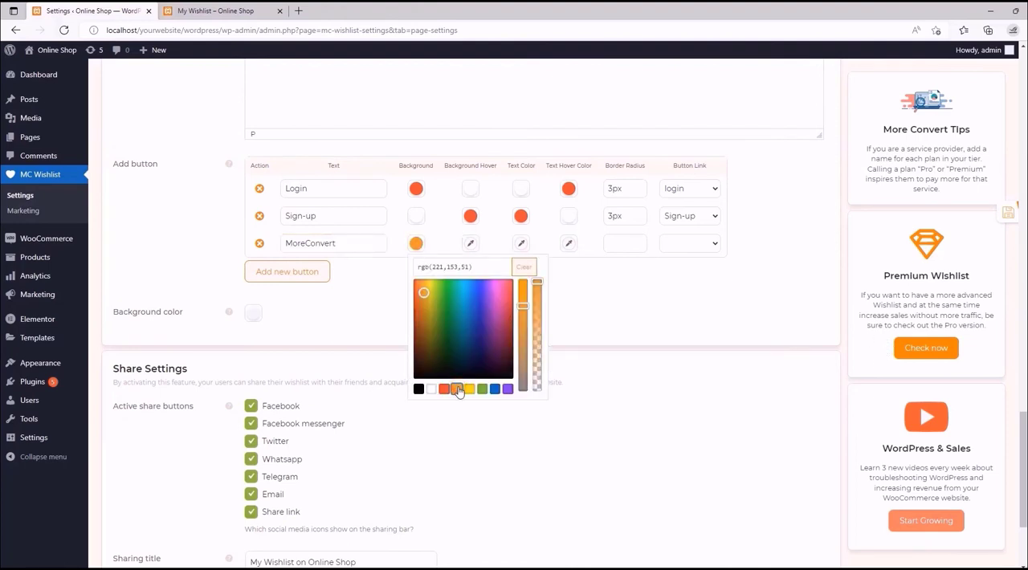
{"action": "left_click_drag", "start_coordinate": [522, 305], "coordinate": [522, 288]}
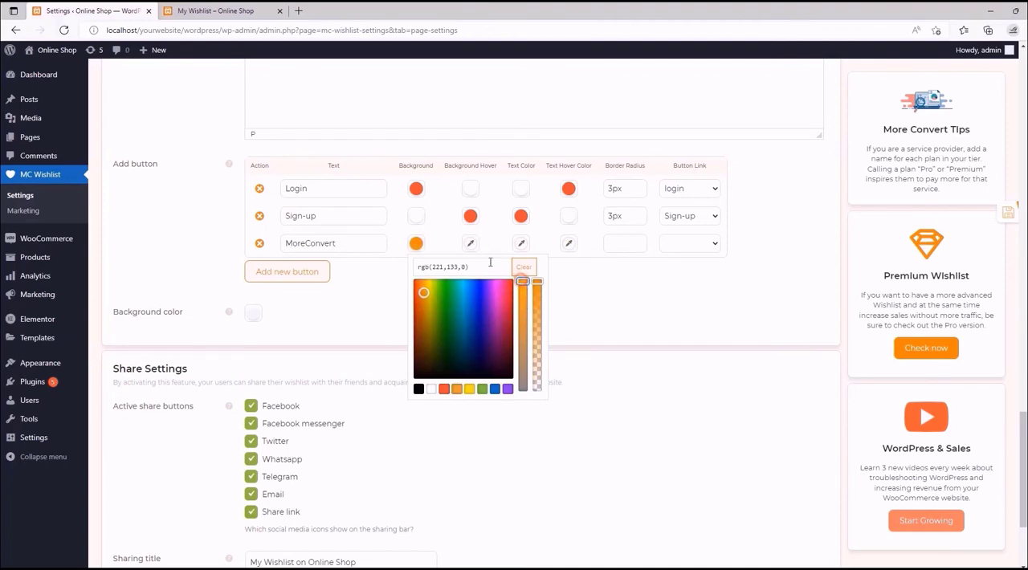
- Set the MoreConvert button's hover background and text color to white and its text hover color to orange rgb(221,133,0)
{"action": "left_click", "coordinate": [468, 245]}
{"action": "left_click", "coordinate": [485, 388]}
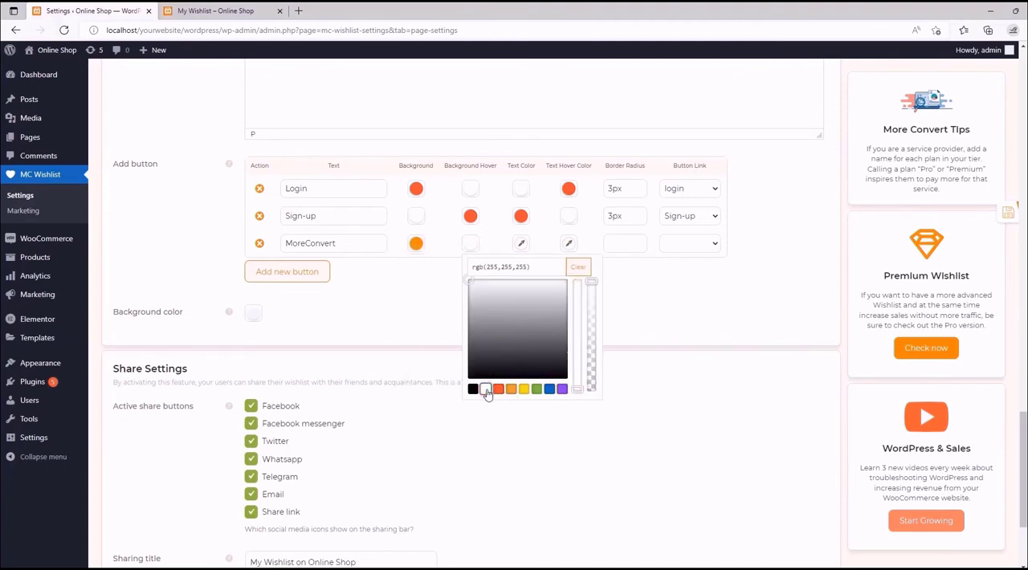
{"action": "left_click", "coordinate": [522, 244]}
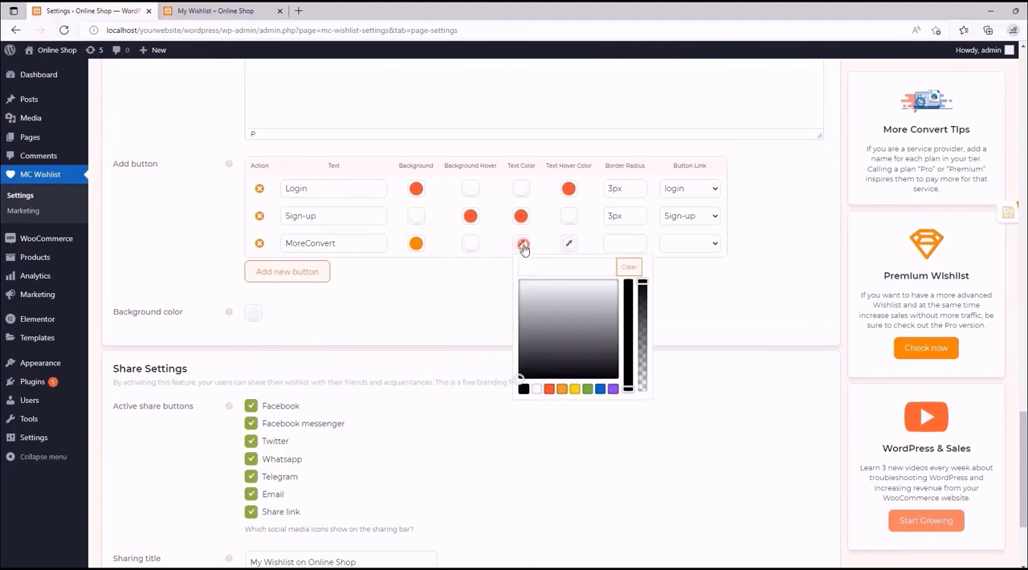
{"action": "left_click", "coordinate": [534, 391]}
{"action": "left_click", "coordinate": [570, 246]}
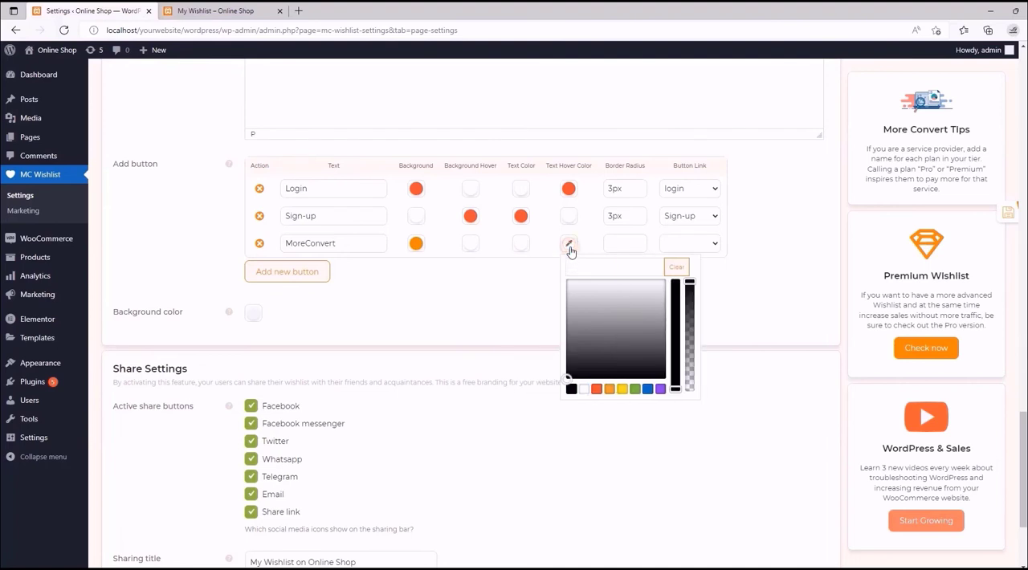
{"action": "left_click", "coordinate": [609, 389]}
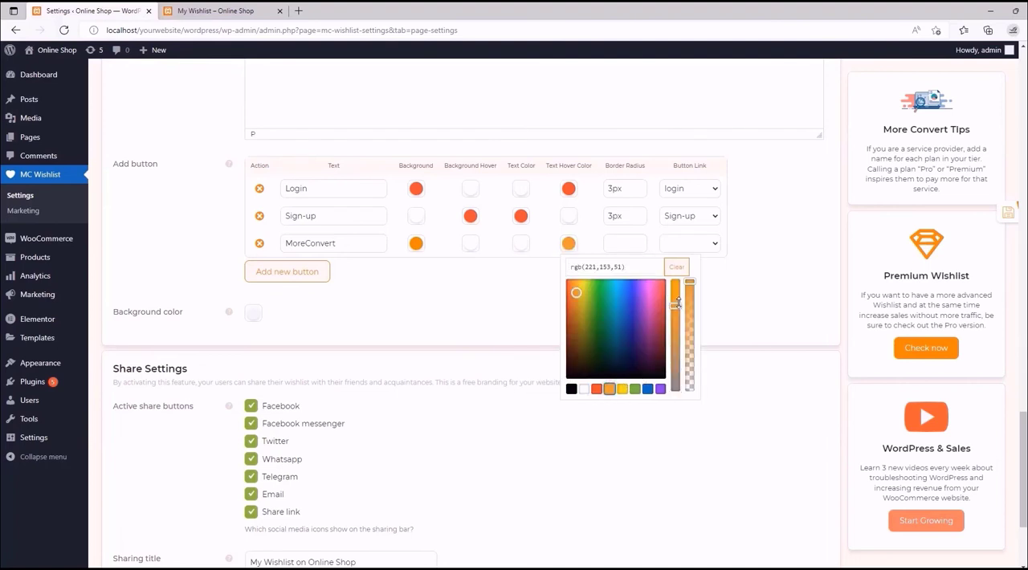
{"action": "left_click_drag", "start_coordinate": [678, 304], "coordinate": [675, 281]}
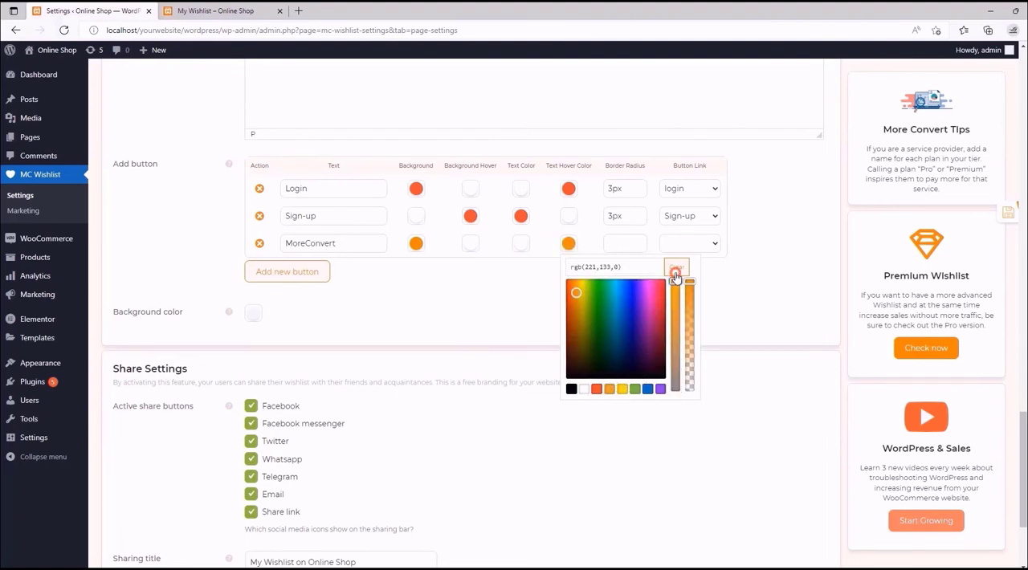
{"action": "left_click", "coordinate": [533, 269]}
- Give the MoreConvert button a 3px border radius and a custom URL link to moreconvert.com
{"action": "left_click", "coordinate": [616, 243]}
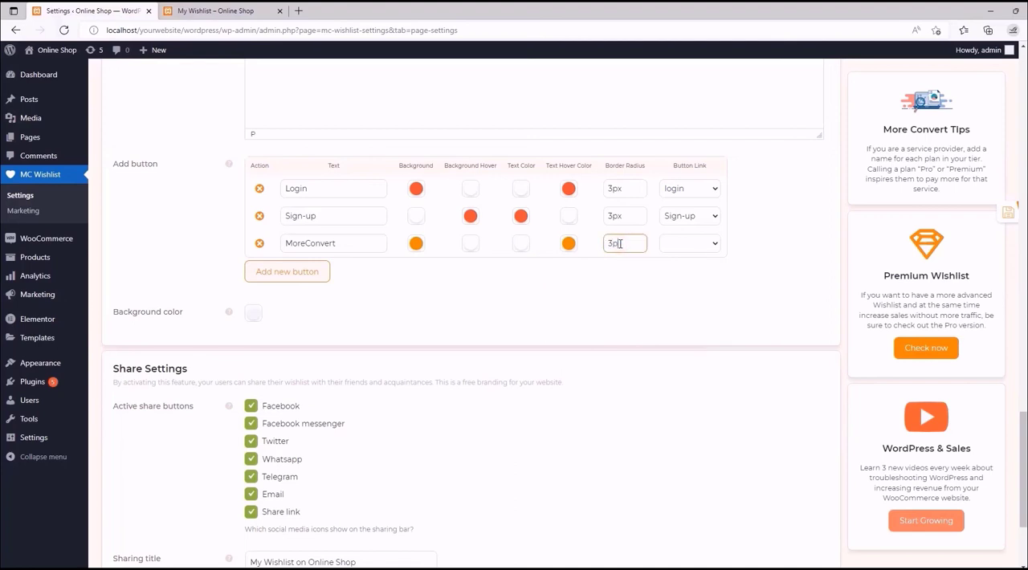
{"action": "left_click", "coordinate": [684, 244]}
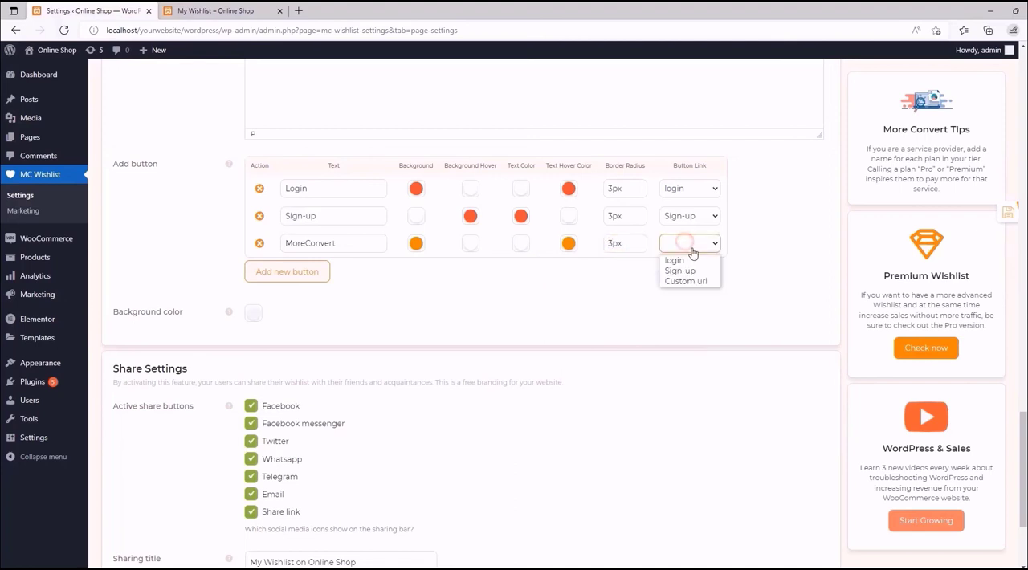
{"action": "left_click", "coordinate": [700, 282]}
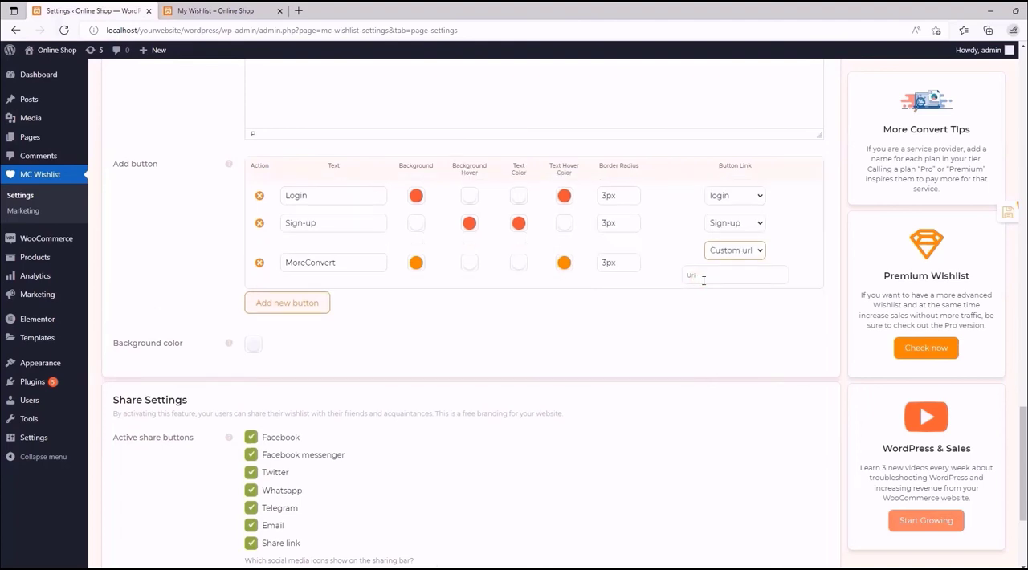
{"action": "left_click", "coordinate": [703, 280]}
- Set the login notice's background color to red and try to save the settings
{"action": "mouse_move", "coordinate": [232, 345]}
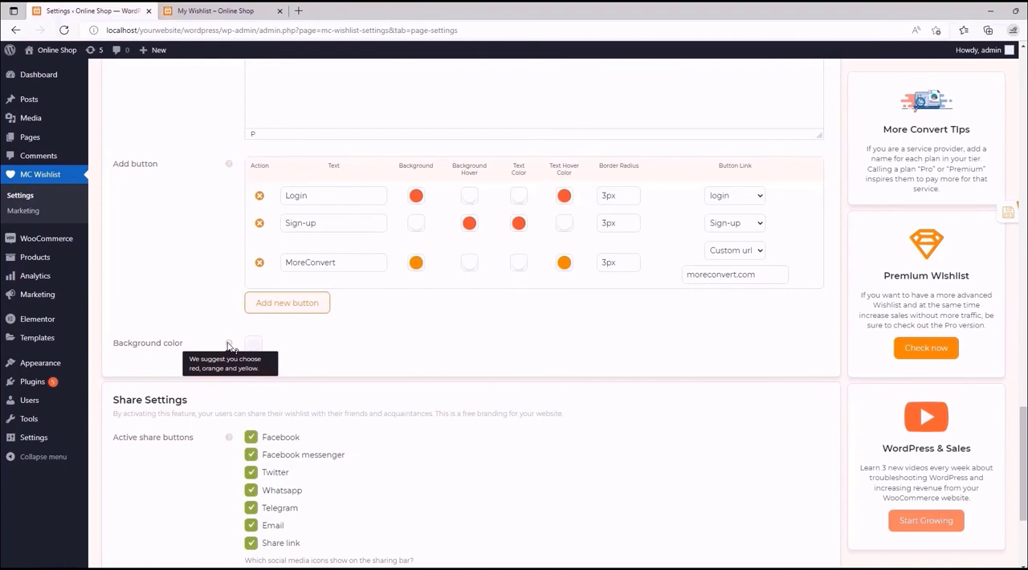
{"action": "left_click", "coordinate": [256, 347]}
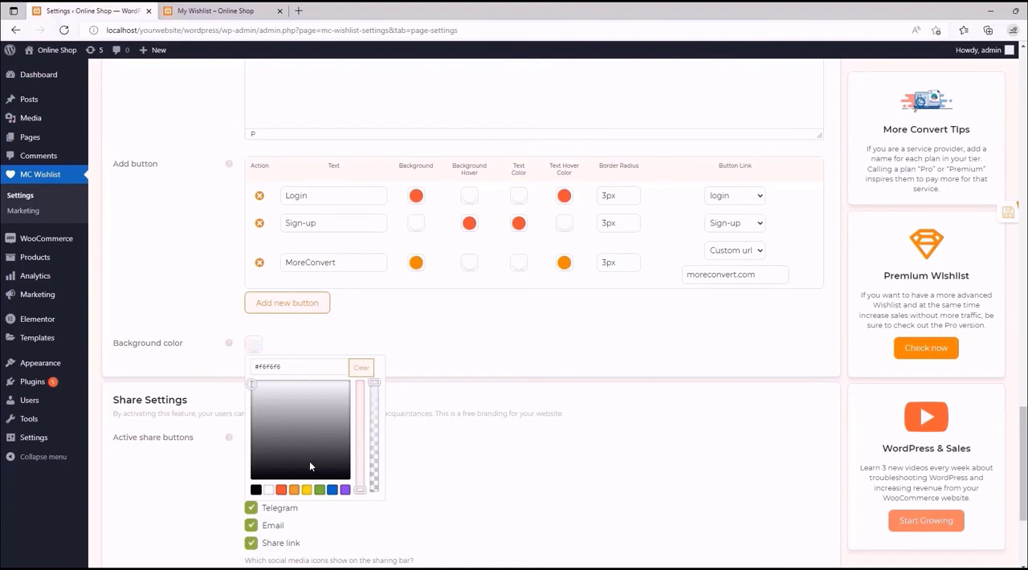
{"action": "left_click", "coordinate": [281, 490]}
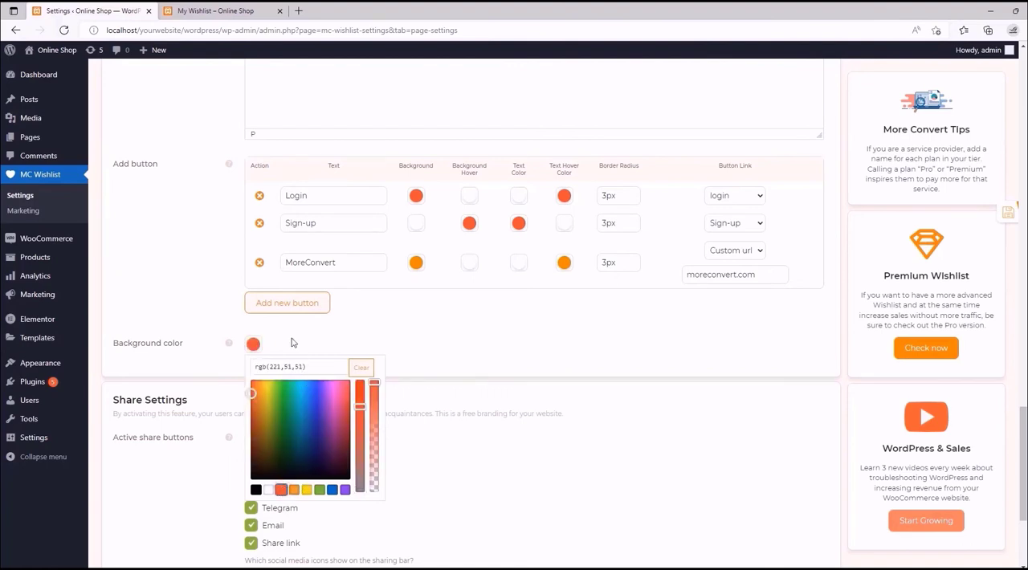
{"action": "left_click", "coordinate": [291, 340]}
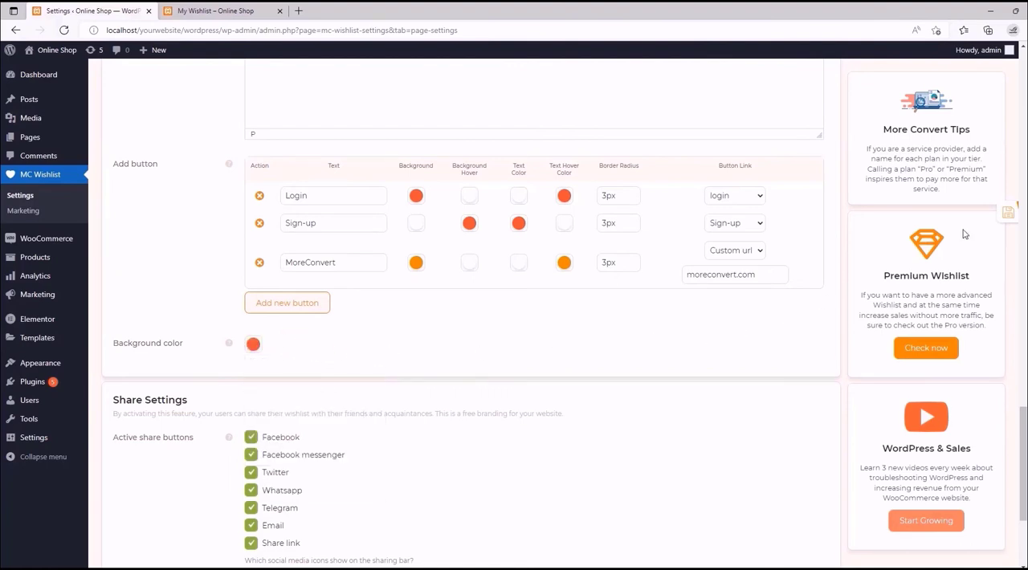
{"action": "left_click", "coordinate": [1010, 216]}
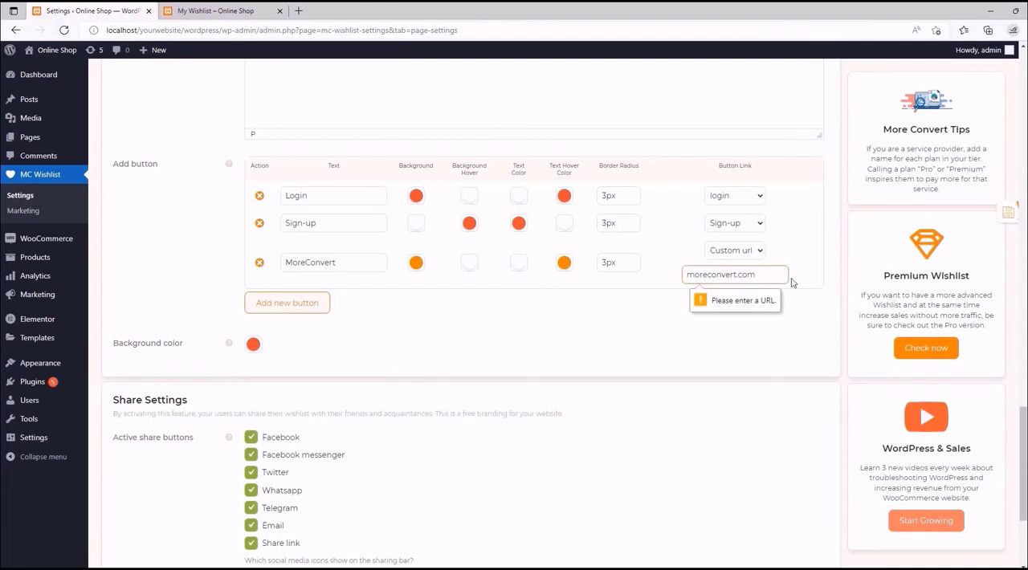
{"action": "left_click", "coordinate": [687, 276]}
{"action": "left_click", "coordinate": [492, 567]}
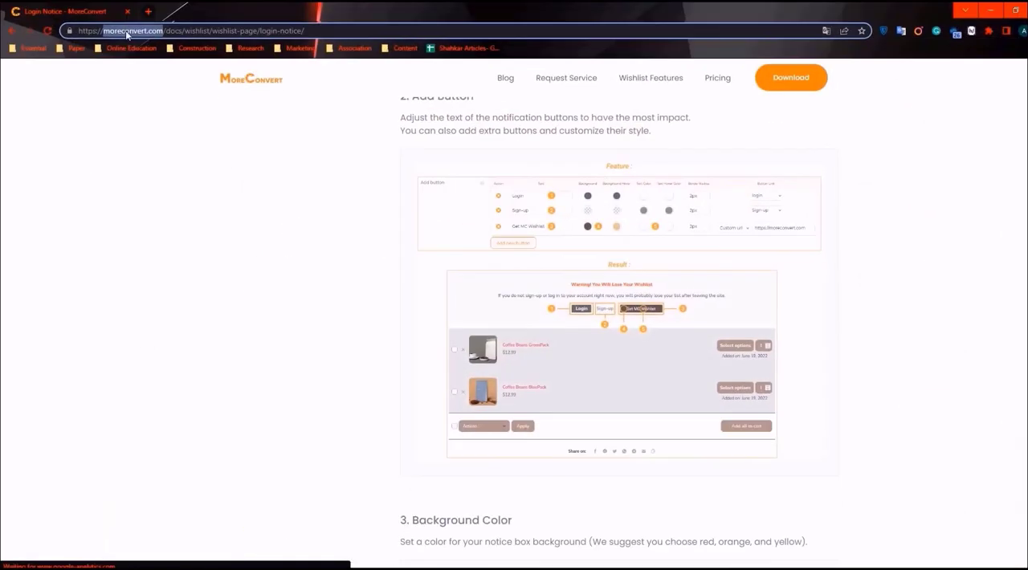
{"action": "left_click_drag", "start_coordinate": [78, 31], "coordinate": [163, 35]}
{"action": "key", "text": "ctrl+c"}
{"action": "left_click", "coordinate": [522, 567]}
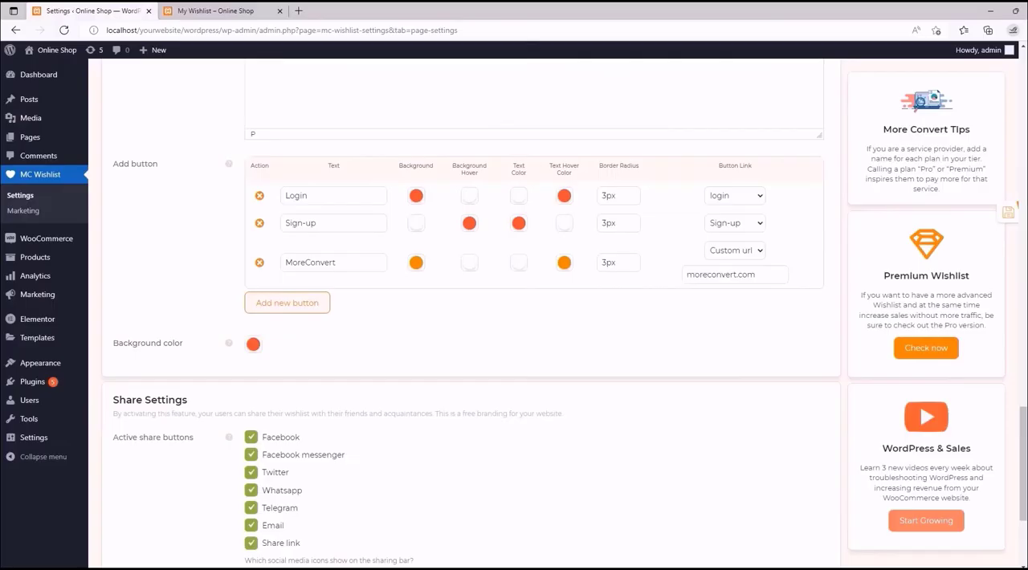
{"action": "double_click", "coordinate": [689, 274]}
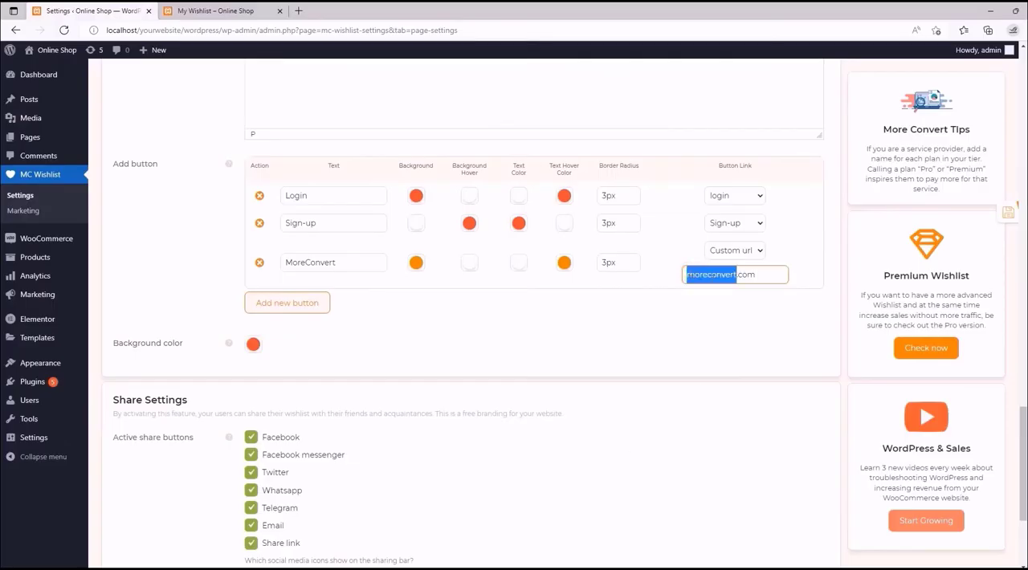
{"action": "key", "text": "ctrl+v"}
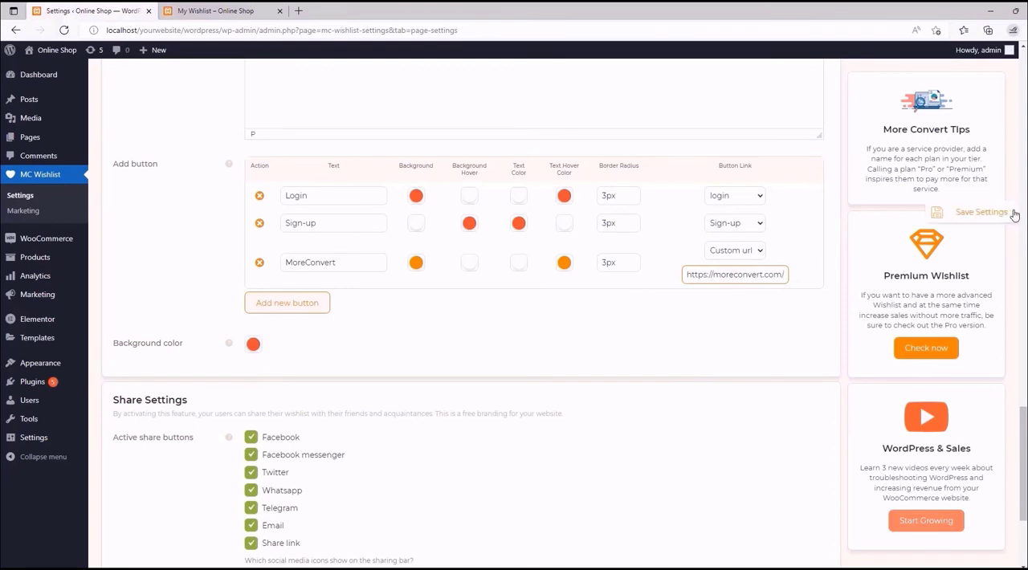
{"action": "left_click", "coordinate": [994, 217]}
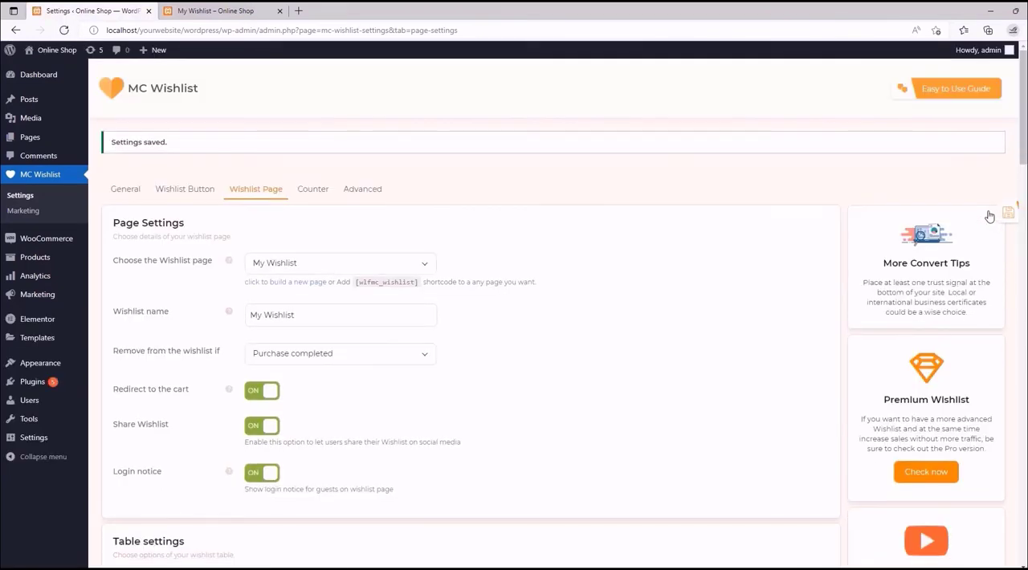
- Reload the storefront's My Wishlist page and log out of the admin account
{"action": "left_click", "coordinate": [228, 8]}
{"action": "left_click", "coordinate": [66, 33]}
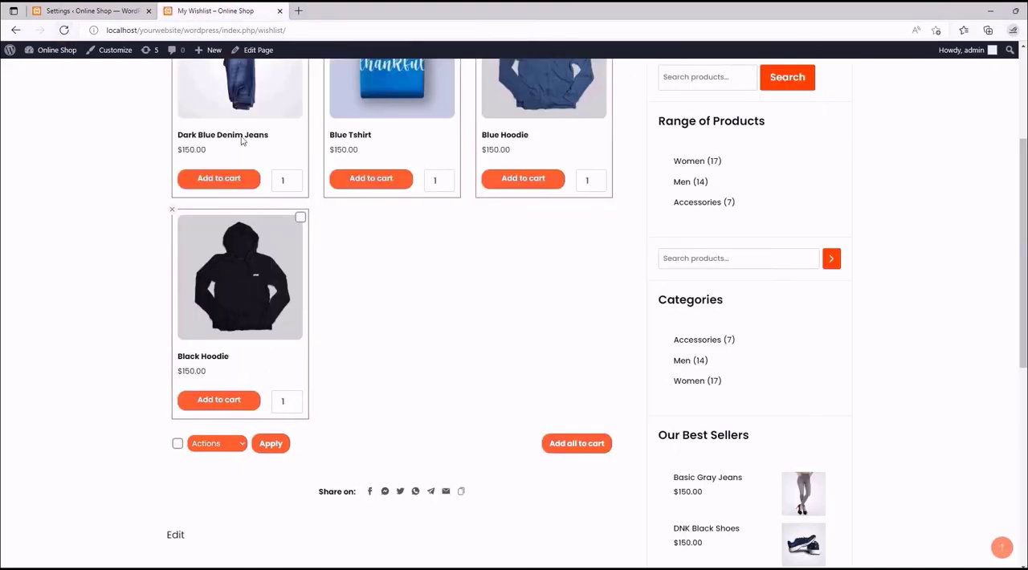
{"action": "scroll", "coordinate": [267, 153], "scroll_direction": "up", "scroll_amount": 3}
{"action": "mouse_move", "coordinate": [967, 49]}
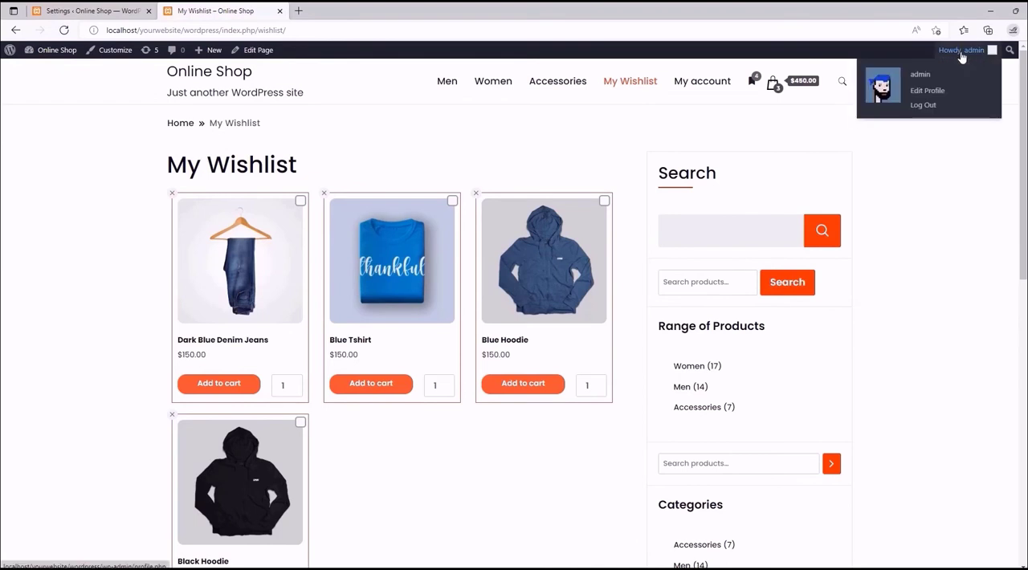
{"action": "left_click", "coordinate": [923, 105]}
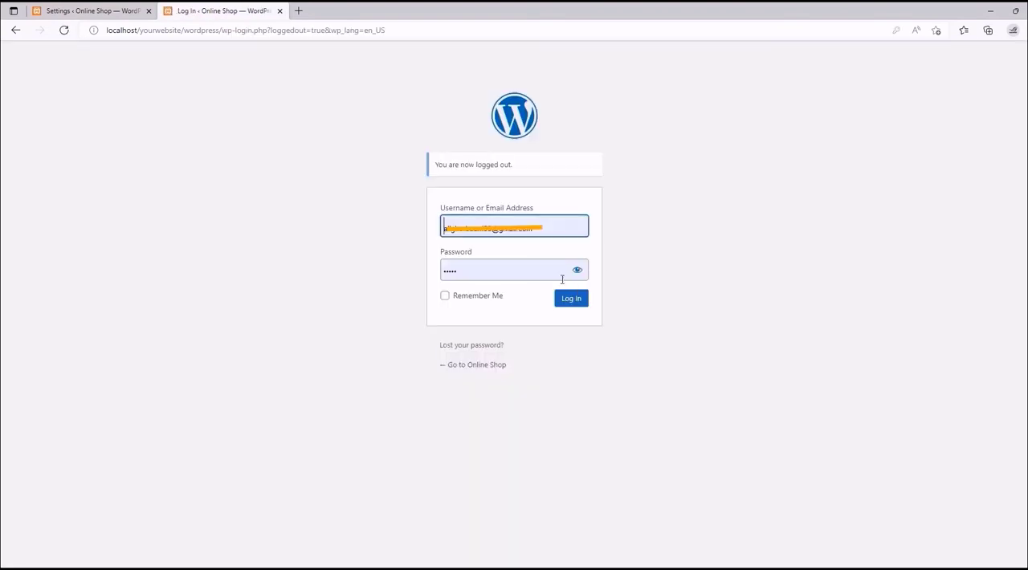
- Return to the shop as a guest, check the My Wishlist page, and add the Anchor Bracelet from the Women category to the wishlist
{"action": "left_click", "coordinate": [474, 367]}
{"action": "left_click", "coordinate": [639, 64]}
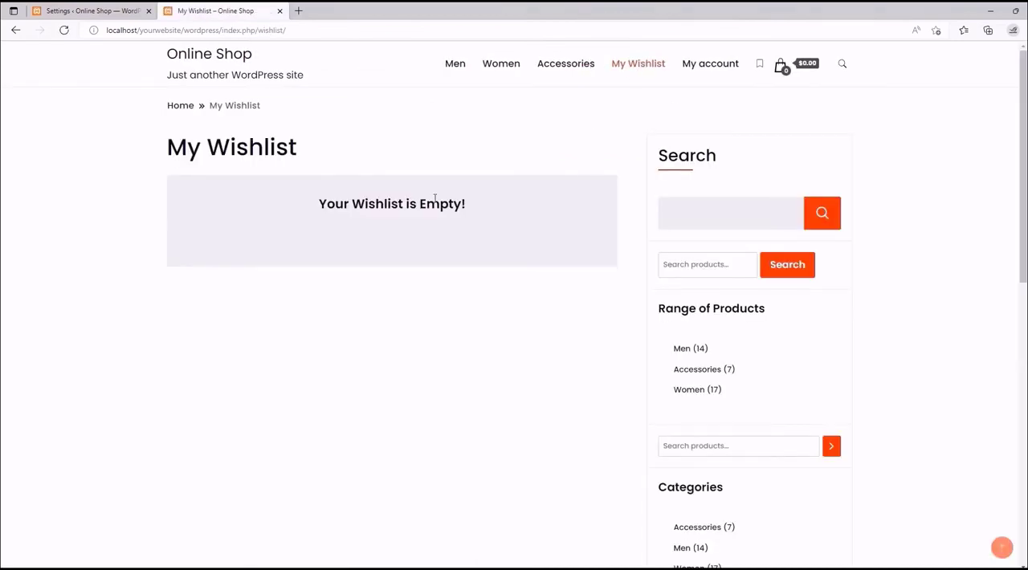
{"action": "left_click", "coordinate": [490, 66]}
{"action": "left_click", "coordinate": [412, 293]}
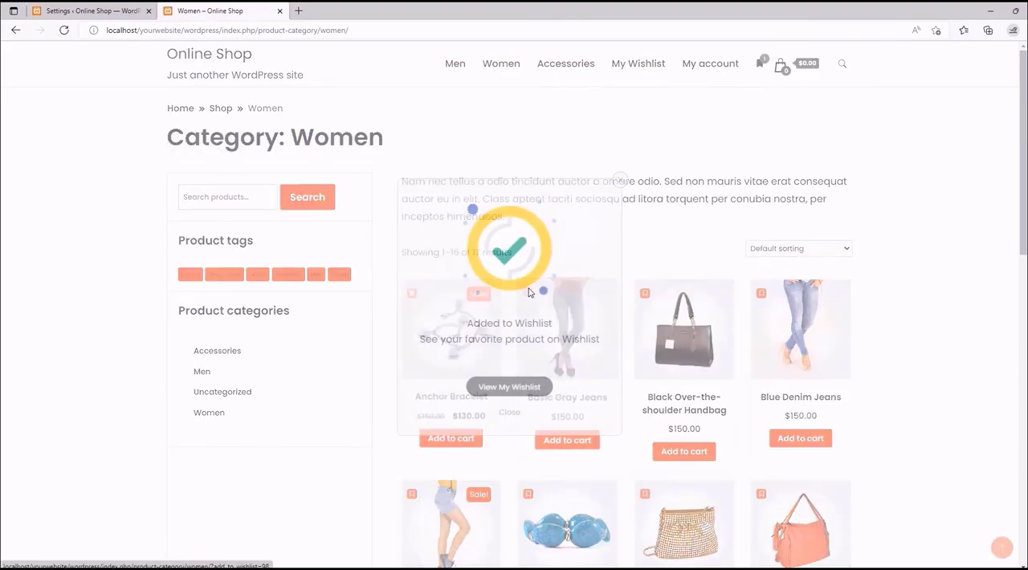
- Check the login notice on the My Wishlist page and test the MoreConvert button's link in a separate tab
{"action": "left_click", "coordinate": [645, 77]}
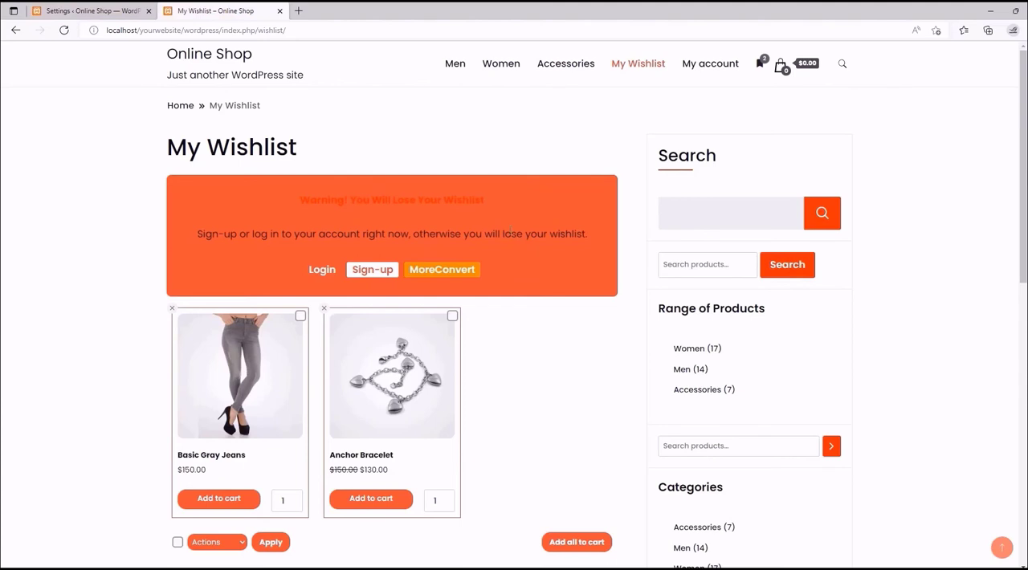
{"action": "scroll", "coordinate": [507, 231], "scroll_direction": "down", "scroll_amount": 1}
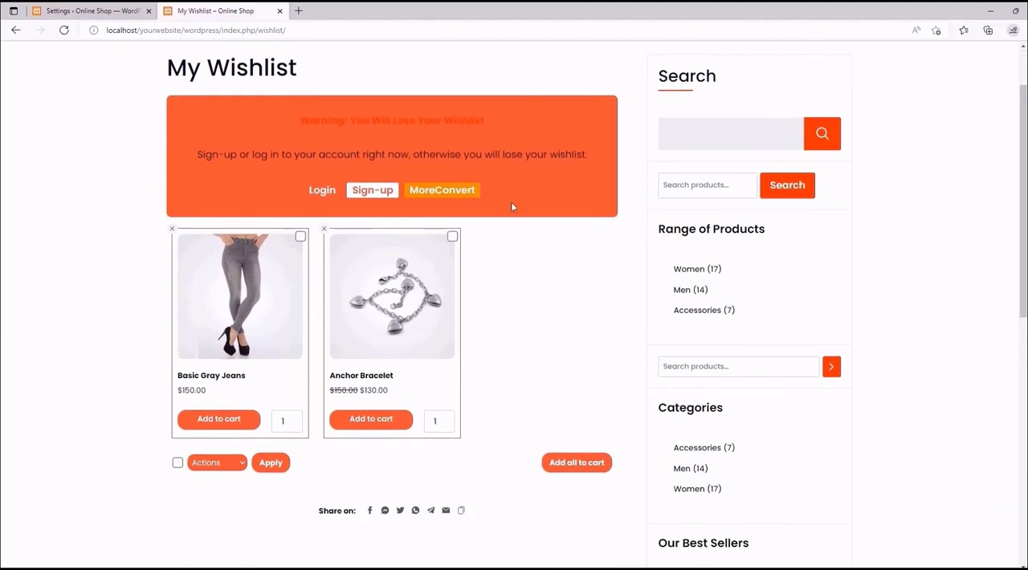
{"action": "scroll", "coordinate": [497, 200], "scroll_direction": "up", "scroll_amount": 1}
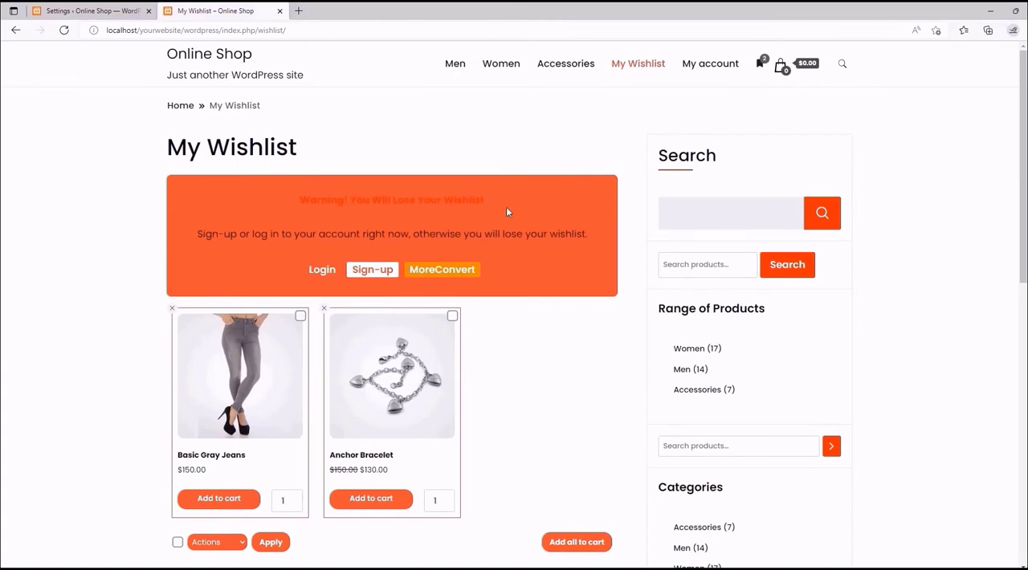
{"action": "right_click", "coordinate": [446, 277]}
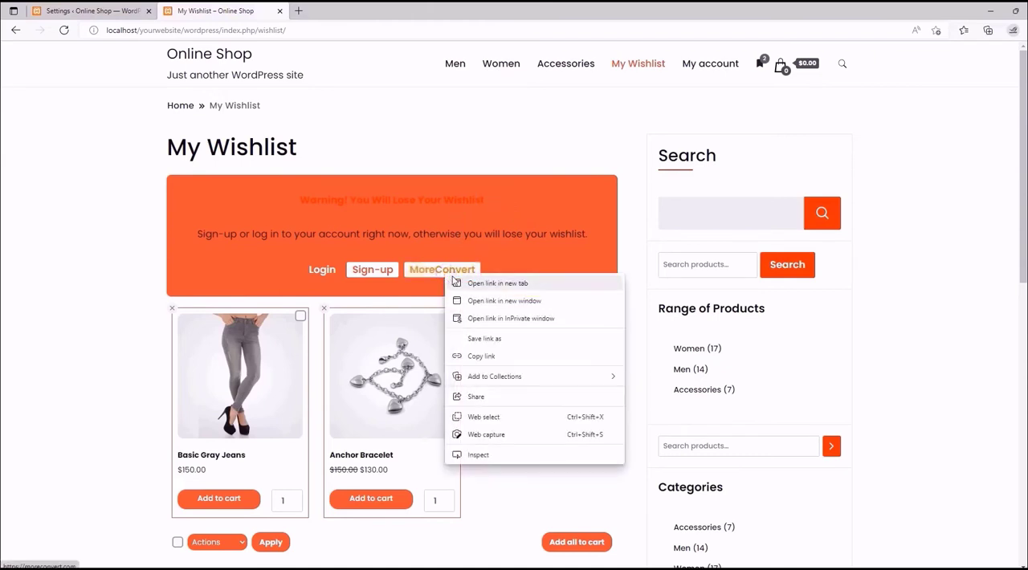
{"action": "left_click", "coordinate": [458, 282]}
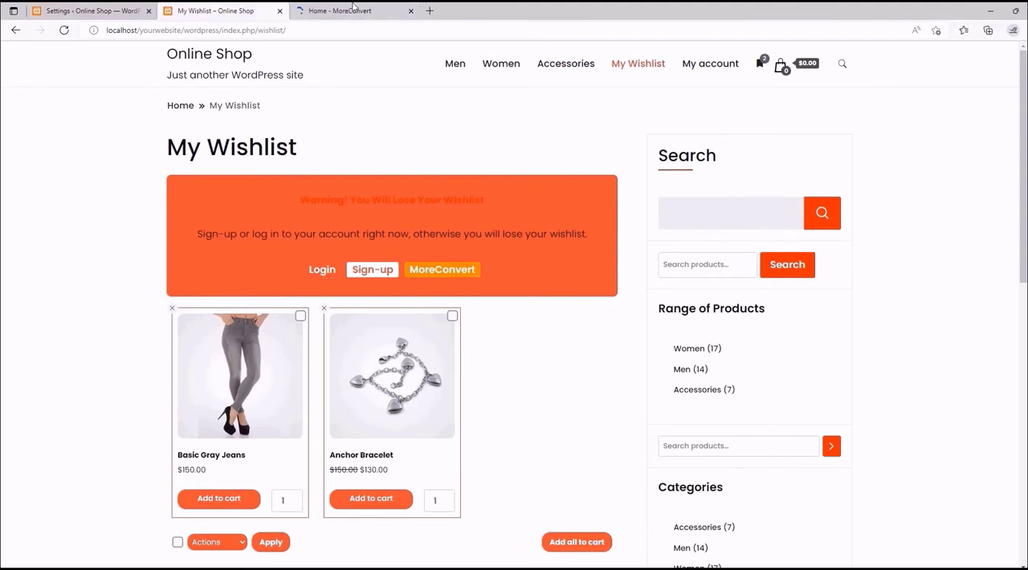
{"action": "left_click", "coordinate": [356, 9]}
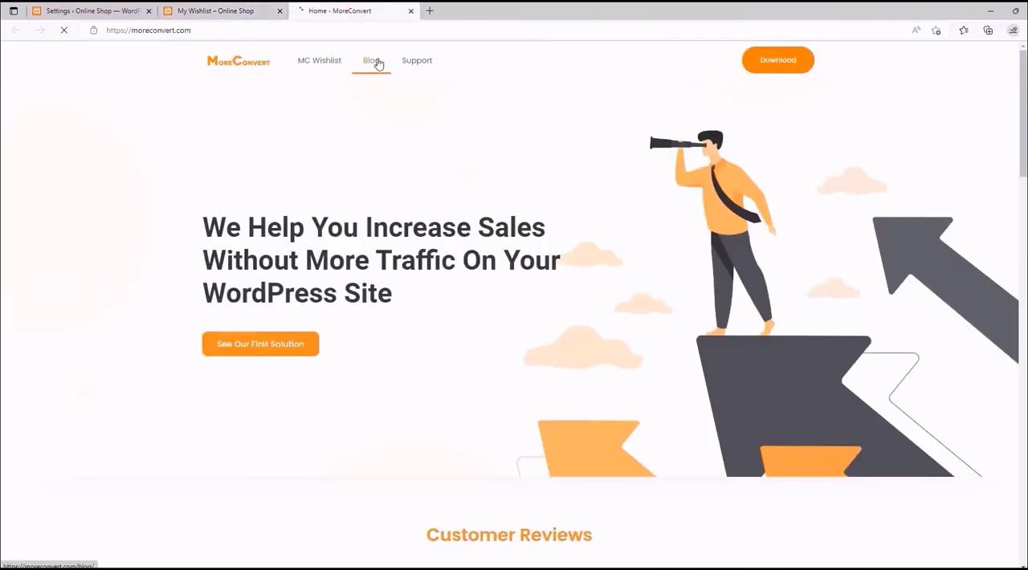
{"action": "left_click", "coordinate": [411, 11]}
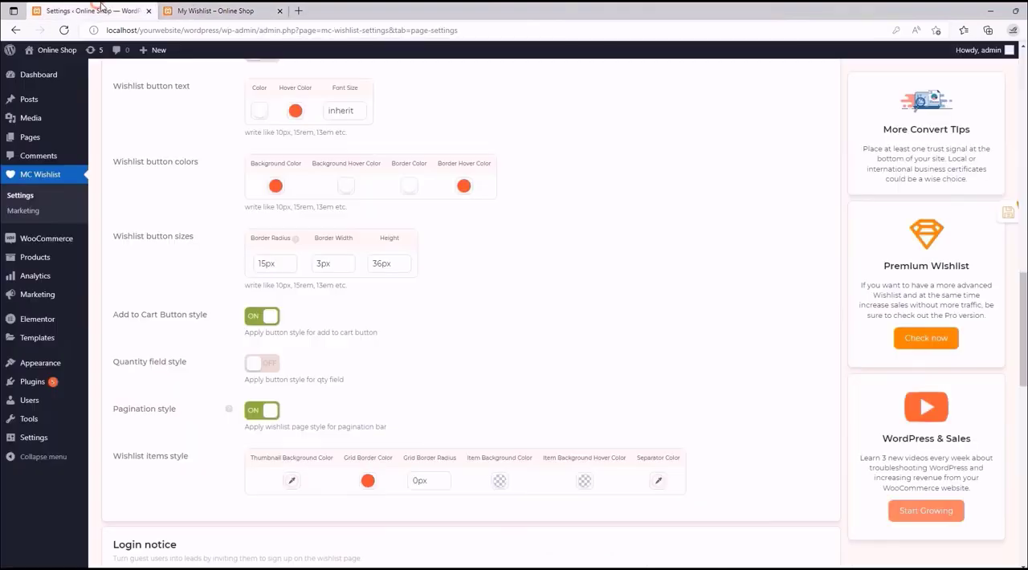
- Clear the login notice's background color in the Wishlist Page settings and save the settings
{"action": "left_click", "coordinate": [105, 11]}
{"action": "scroll", "coordinate": [548, 310], "scroll_direction": "down", "scroll_amount": 1}
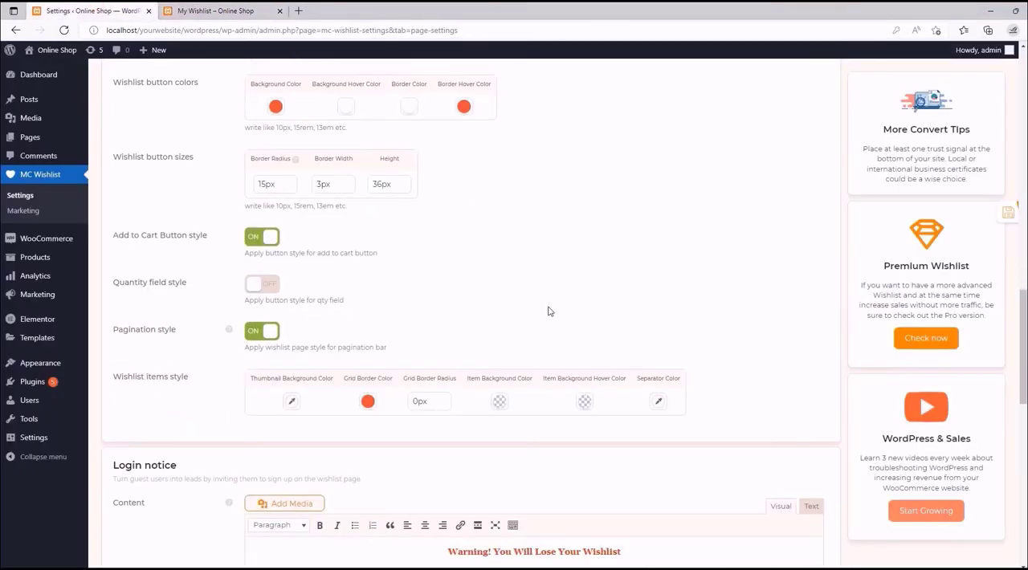
{"action": "left_click_drag", "start_coordinate": [1022, 355], "coordinate": [1022, 459]}
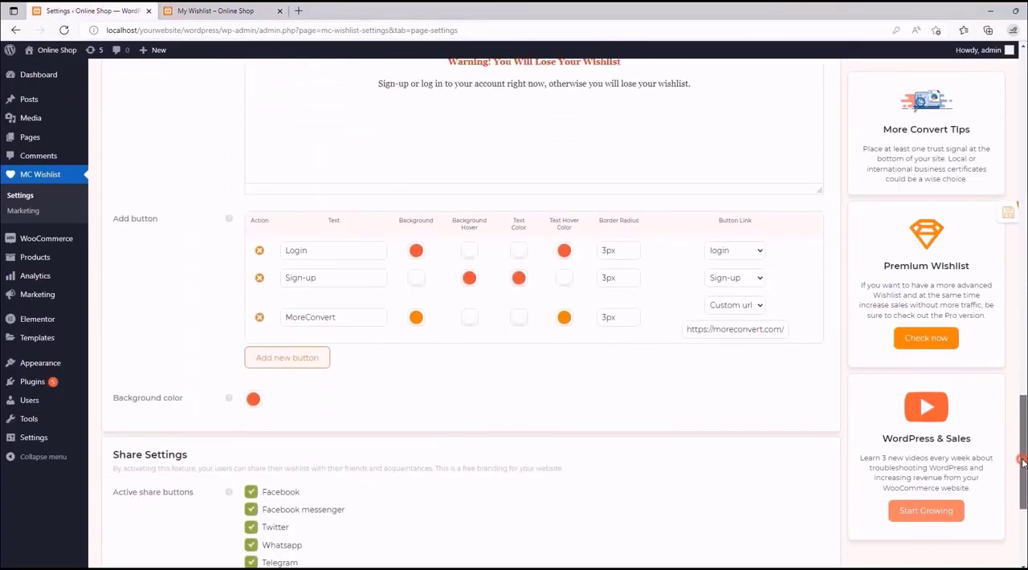
{"action": "left_click", "coordinate": [254, 398]}
{"action": "mouse_move", "coordinate": [228, 400]}
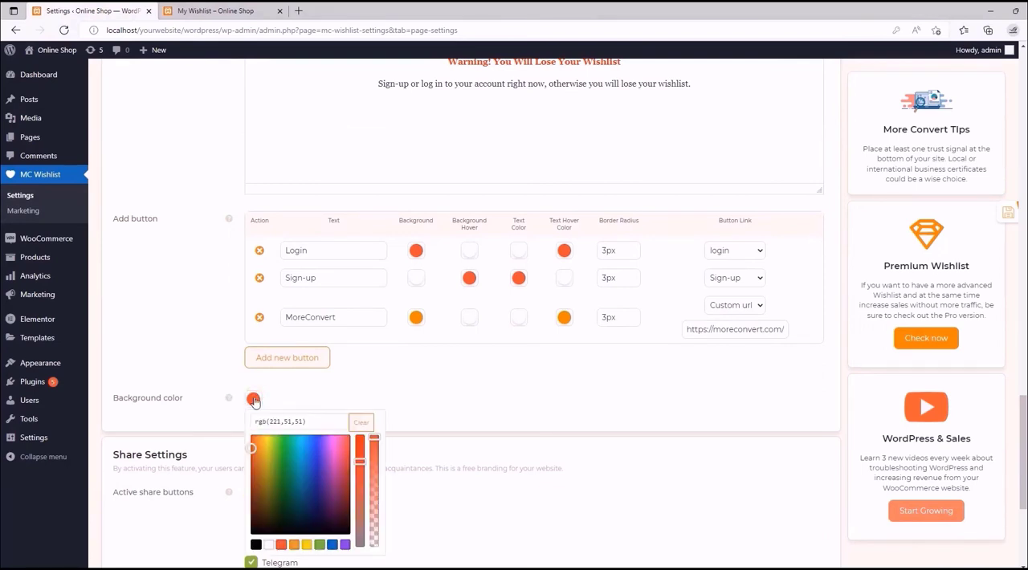
{"action": "left_click", "coordinate": [362, 421]}
{"action": "left_click", "coordinate": [330, 410]}
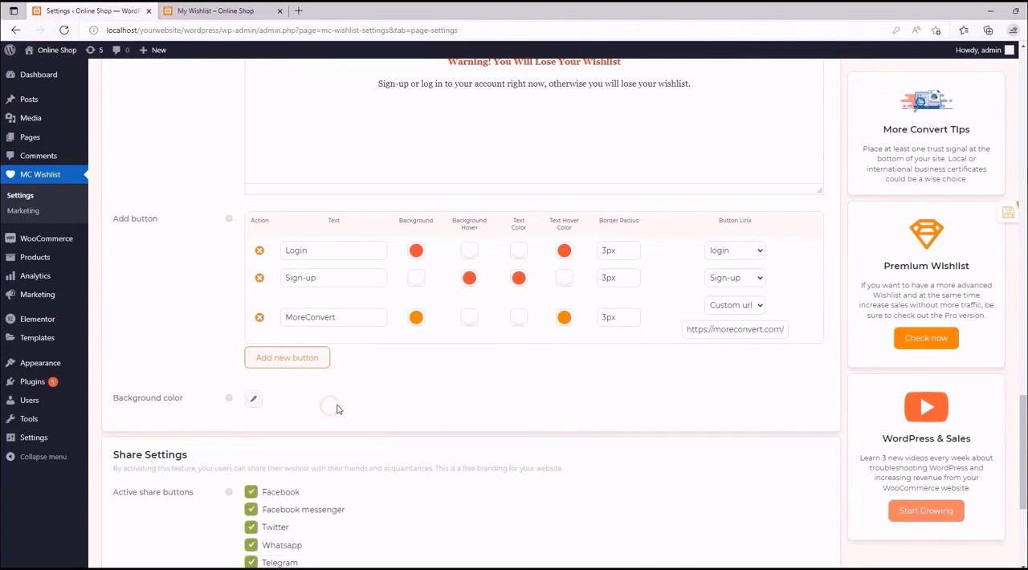
{"action": "left_click", "coordinate": [967, 213]}
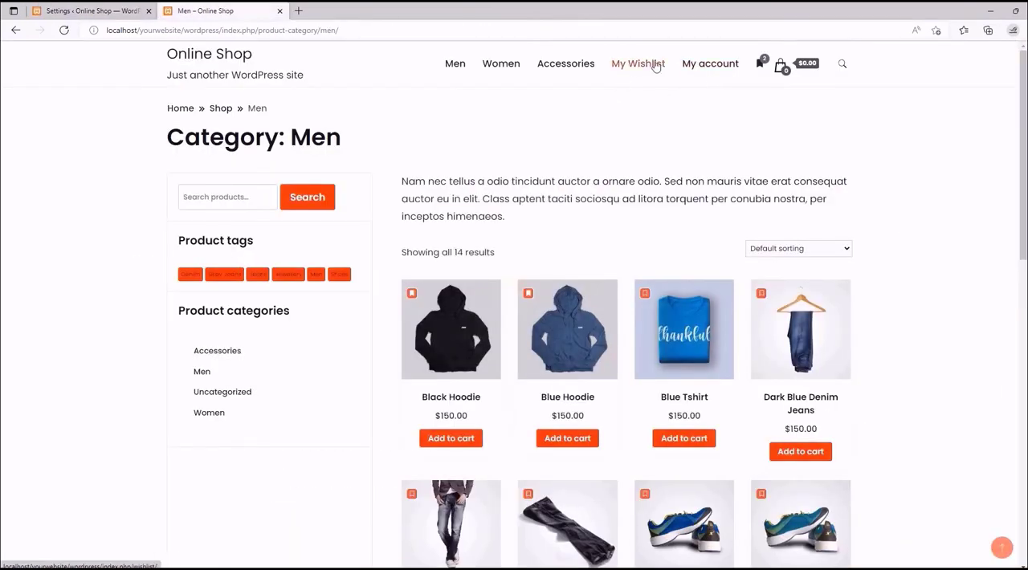
- Reload the storefront's My Wishlist page and examine the login notice without its background color
{"action": "left_click", "coordinate": [654, 64]}
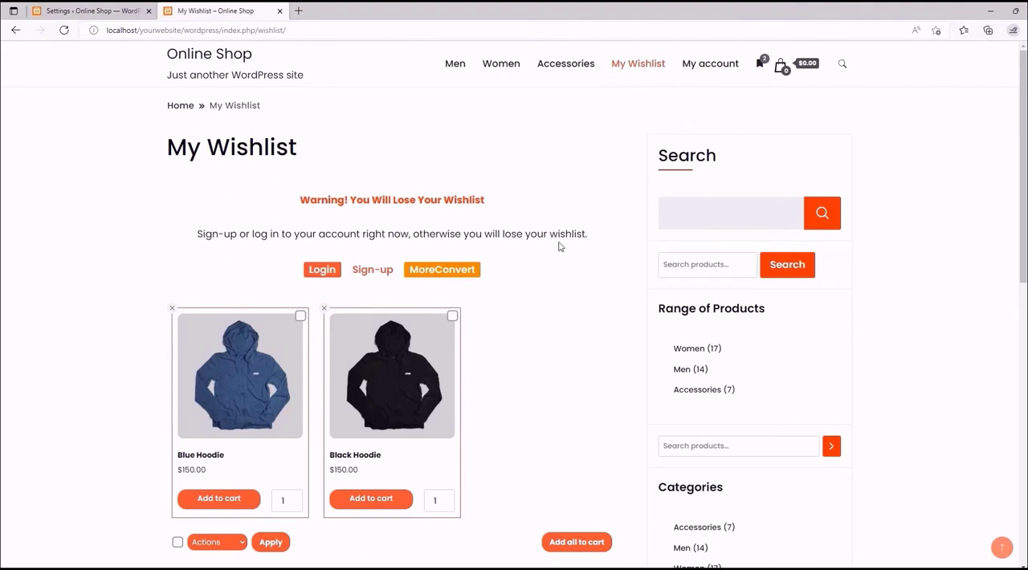
{"action": "scroll", "coordinate": [337, 237], "scroll_direction": "down", "scroll_amount": 1}
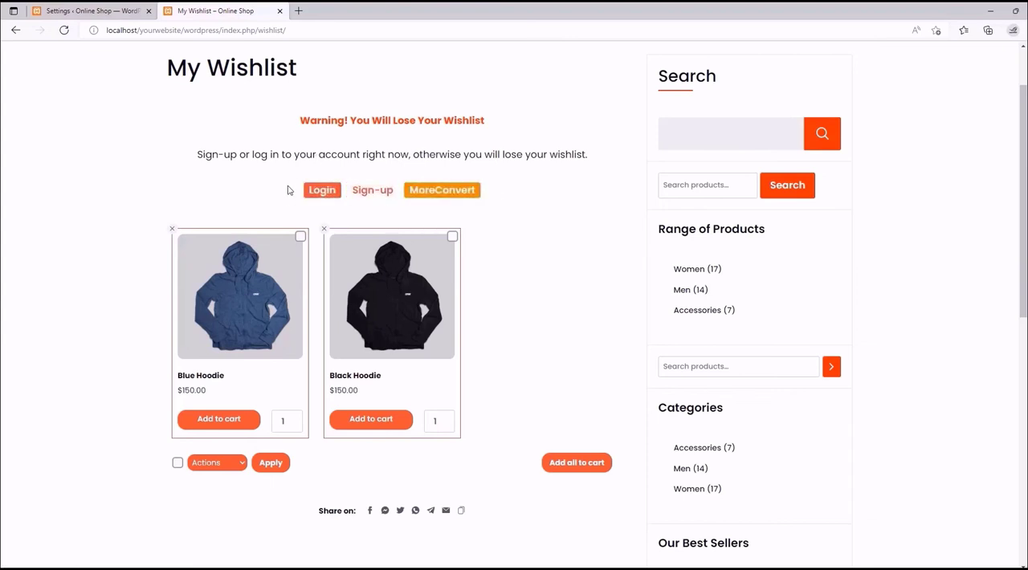
{"action": "scroll", "coordinate": [329, 211], "scroll_direction": "up", "scroll_amount": 1}
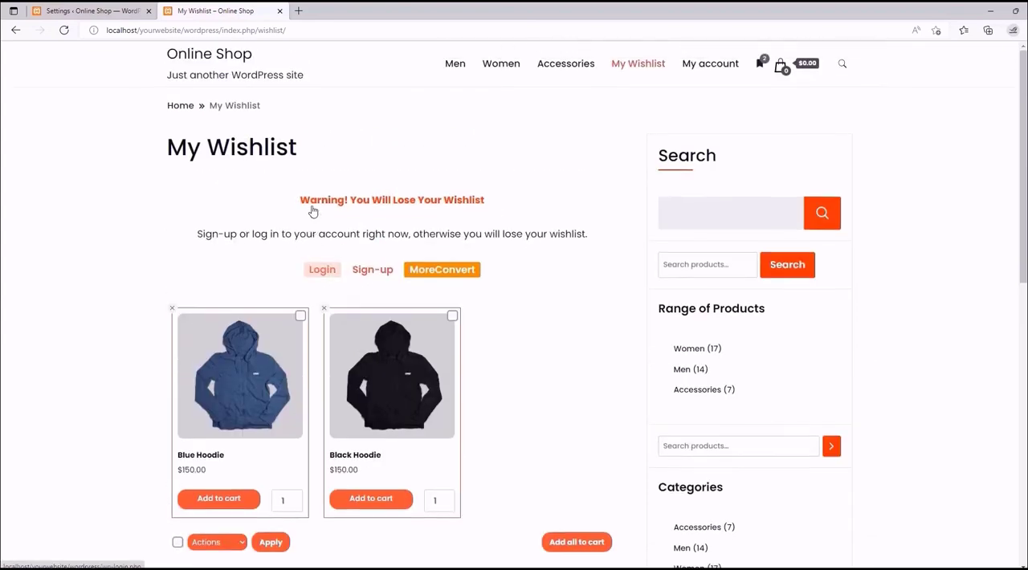
- Review the Share Settings section of the plugin and the matching share icons below the storefront's wishlist
{"action": "left_click", "coordinate": [97, 7]}
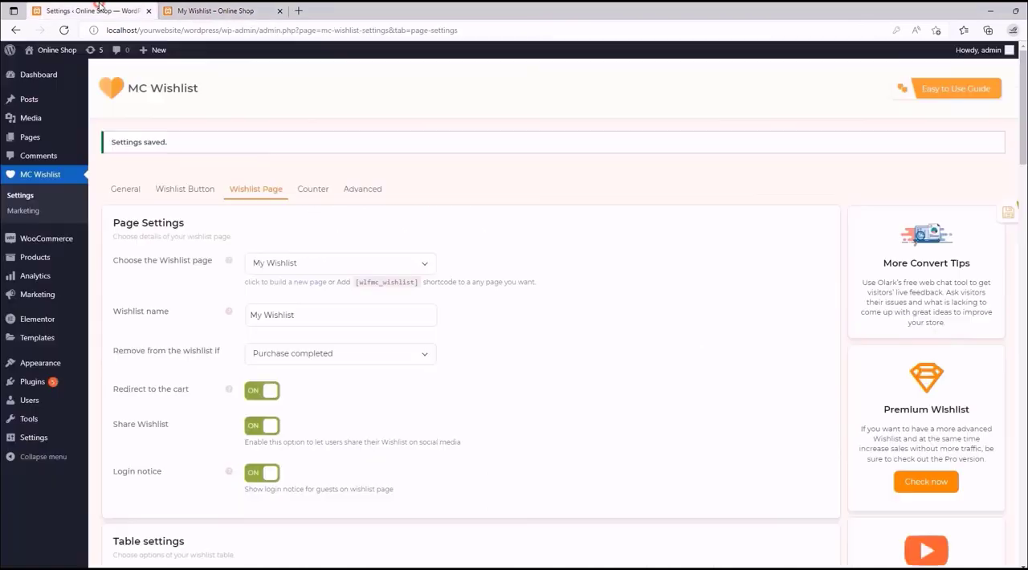
{"action": "scroll", "coordinate": [540, 236], "scroll_direction": "down", "scroll_amount": 5}
{"action": "scroll", "coordinate": [539, 235], "scroll_direction": "down", "scroll_amount": 9}
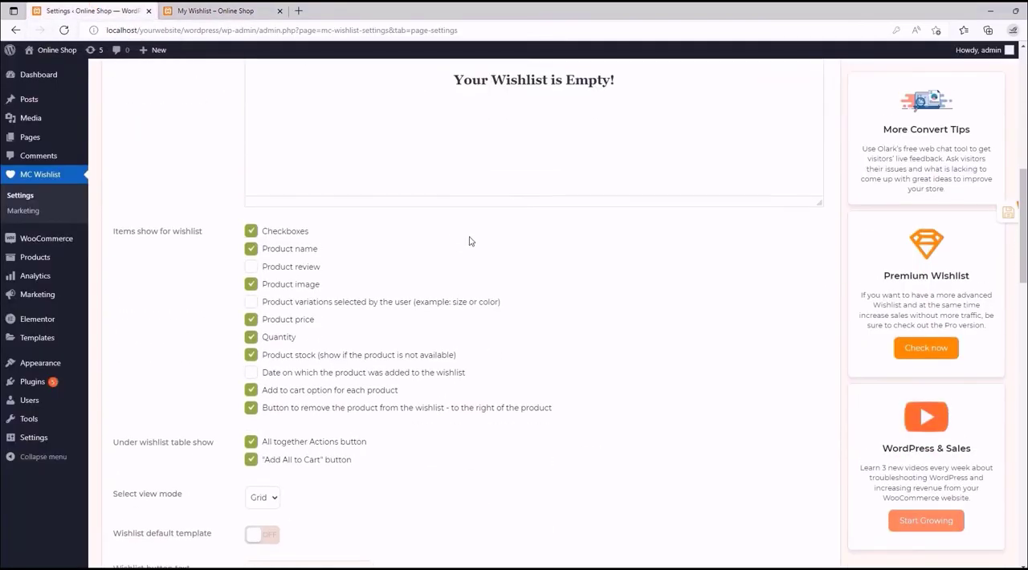
{"action": "scroll", "coordinate": [284, 242], "scroll_direction": "down", "scroll_amount": 5}
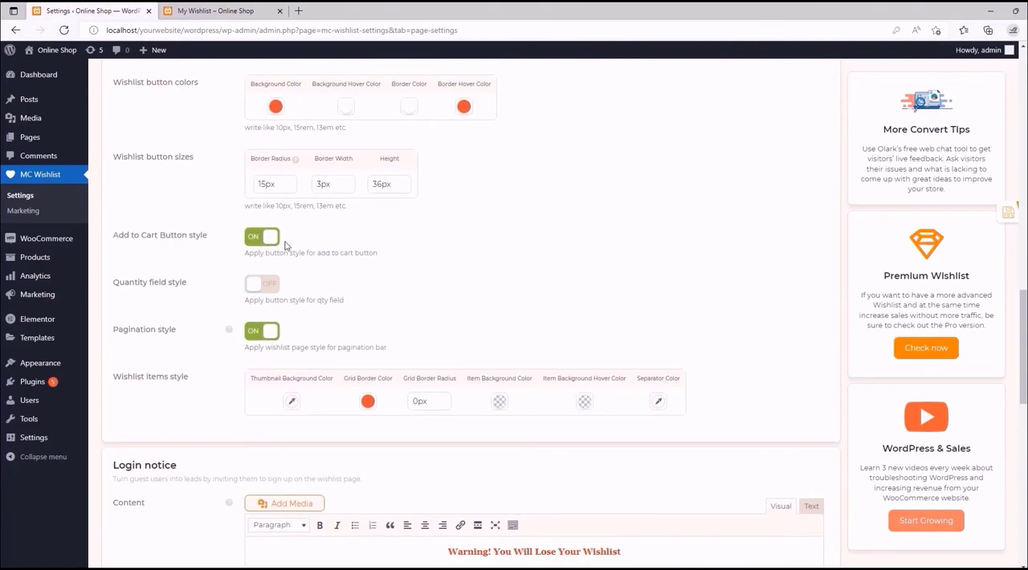
{"action": "scroll", "coordinate": [284, 242], "scroll_direction": "down", "scroll_amount": 3}
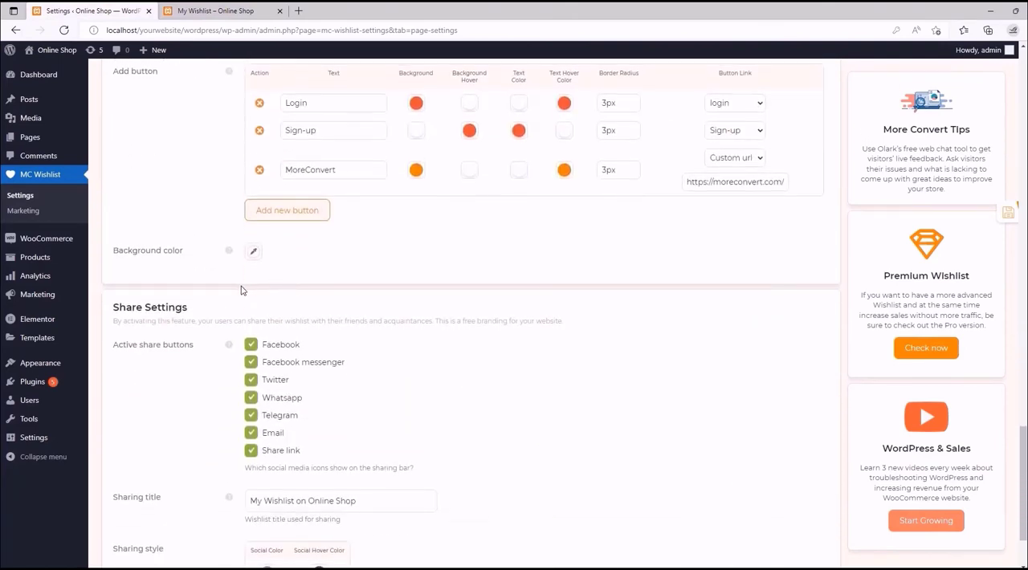
{"action": "scroll", "coordinate": [256, 285], "scroll_direction": "down", "scroll_amount": 2}
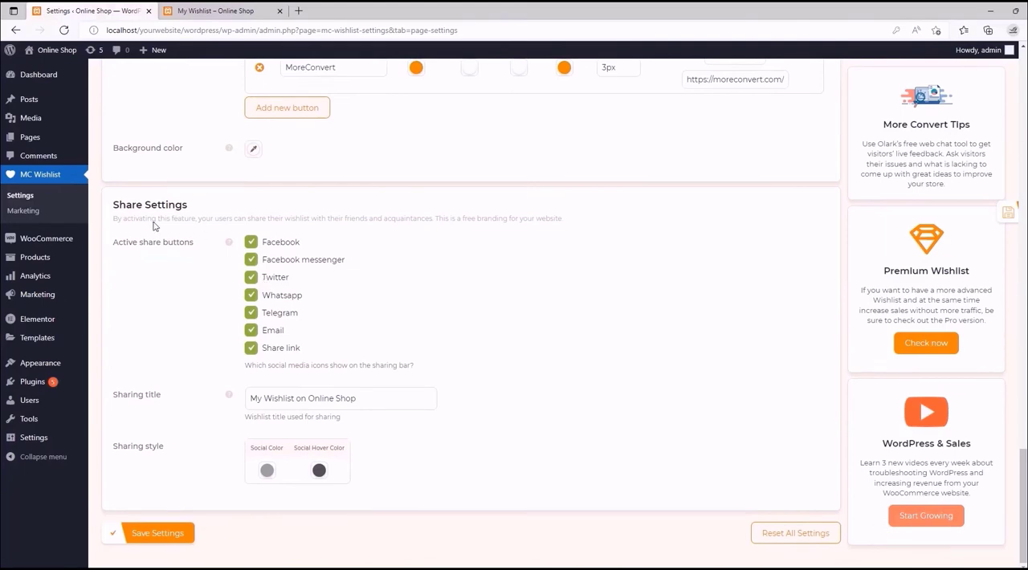
{"action": "left_click", "coordinate": [215, 10]}
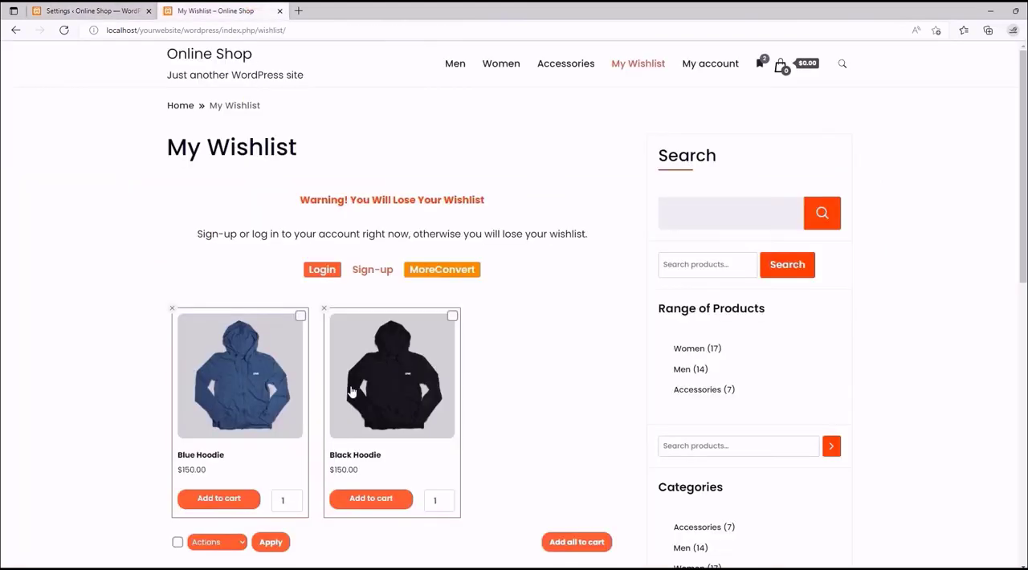
{"action": "scroll", "coordinate": [328, 382], "scroll_direction": "down", "scroll_amount": 6}
{"action": "scroll", "coordinate": [393, 222], "scroll_direction": "up", "scroll_amount": 2}
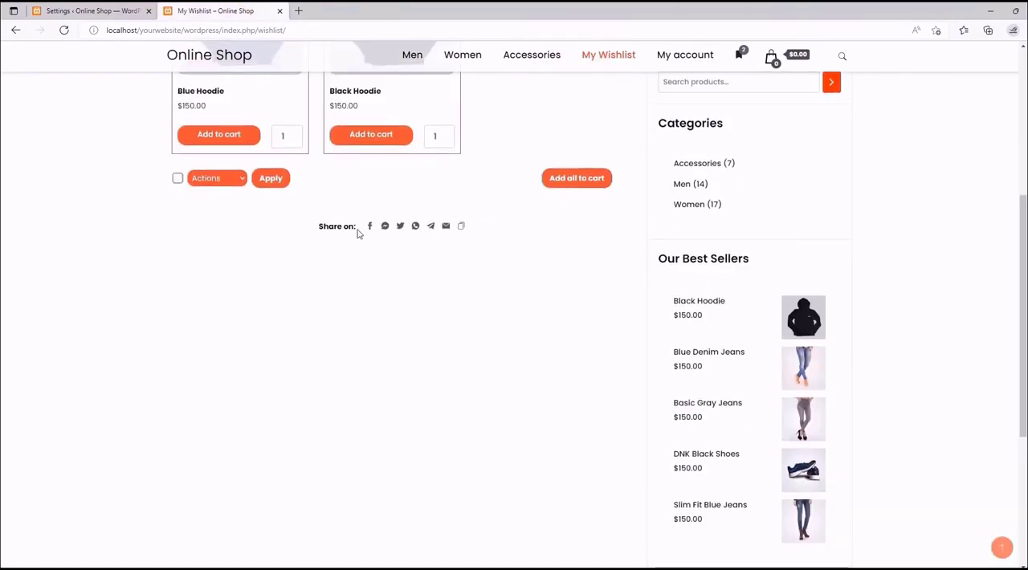
- Switch Share Wishlist off and back on to check its effect on the Share Settings section
{"action": "left_click", "coordinate": [102, 7]}
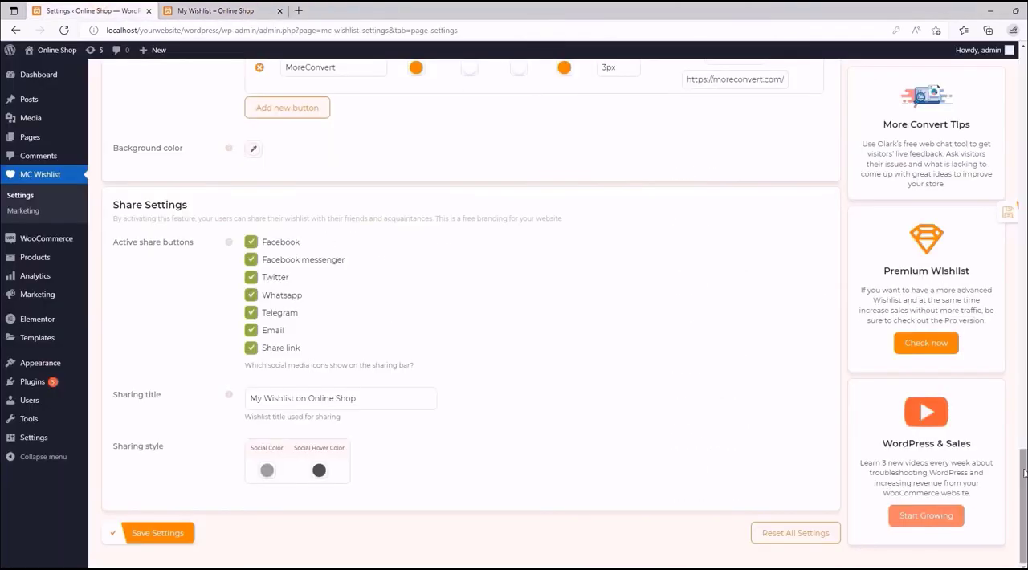
{"action": "left_click_drag", "start_coordinate": [1024, 474], "coordinate": [1016, 64]}
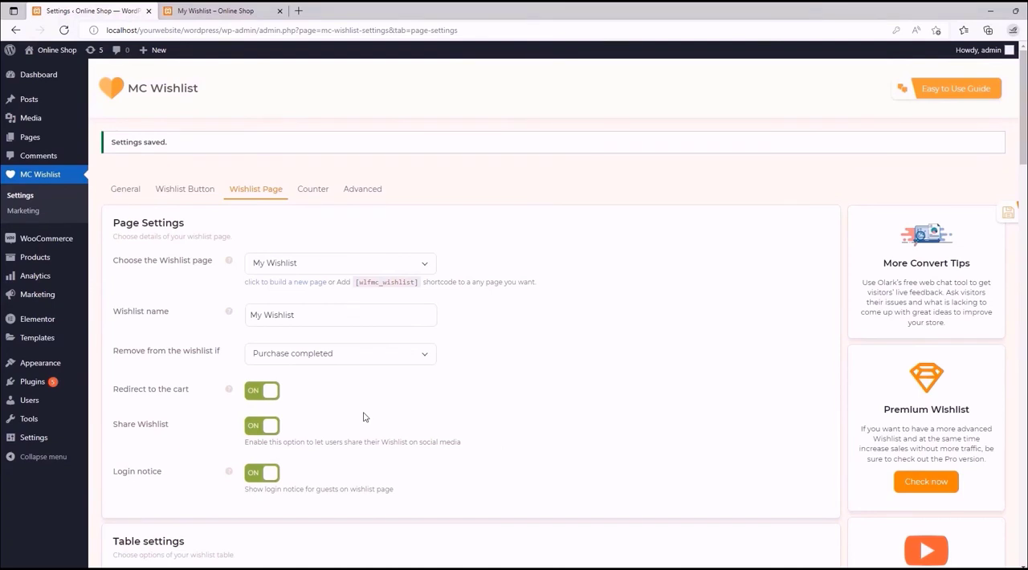
{"action": "left_click", "coordinate": [271, 425]}
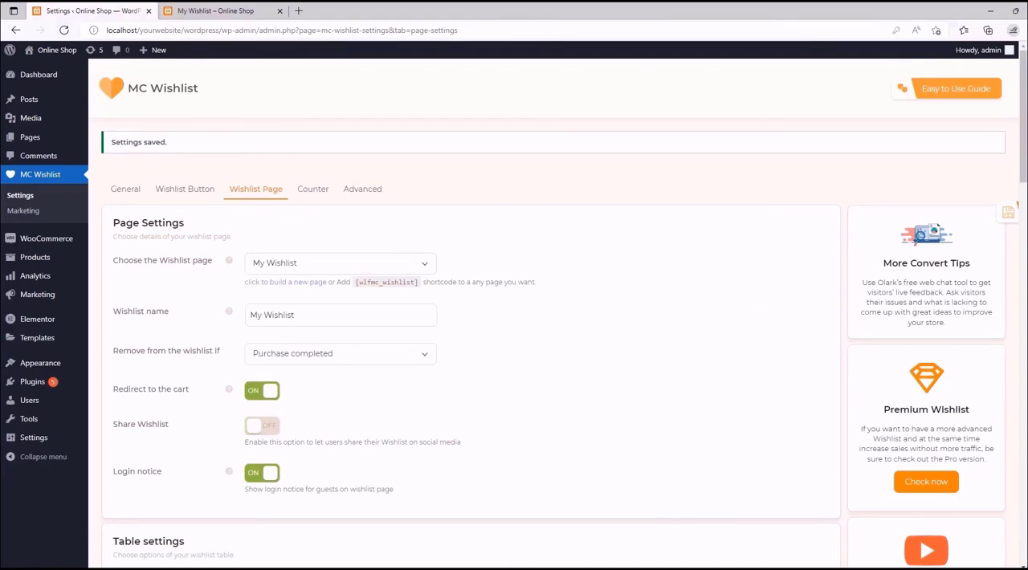
{"action": "left_click_drag", "start_coordinate": [1024, 144], "coordinate": [1006, 544]}
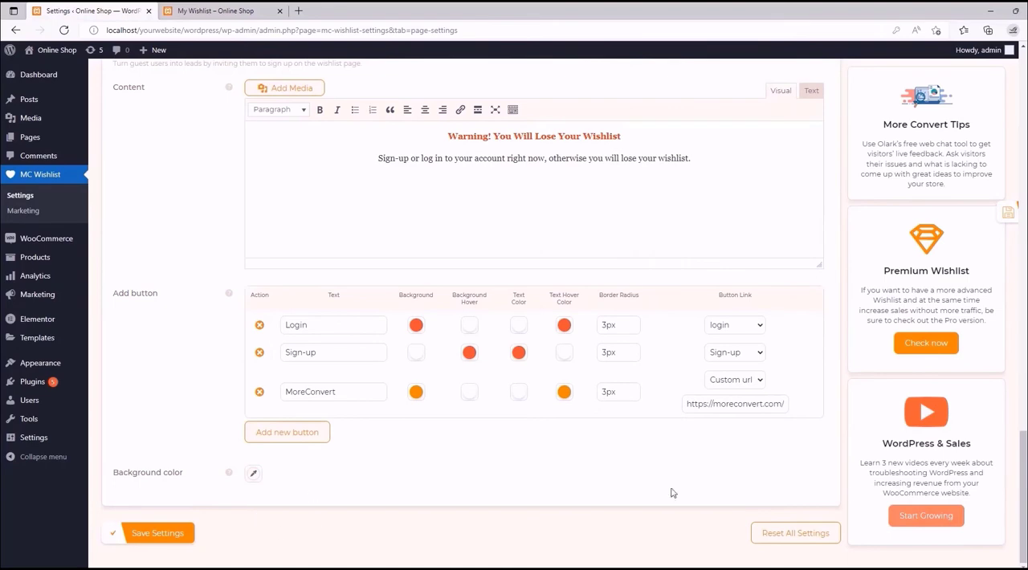
{"action": "left_click_drag", "start_coordinate": [1024, 450], "coordinate": [1013, 62]}
{"action": "left_click", "coordinate": [259, 428]}
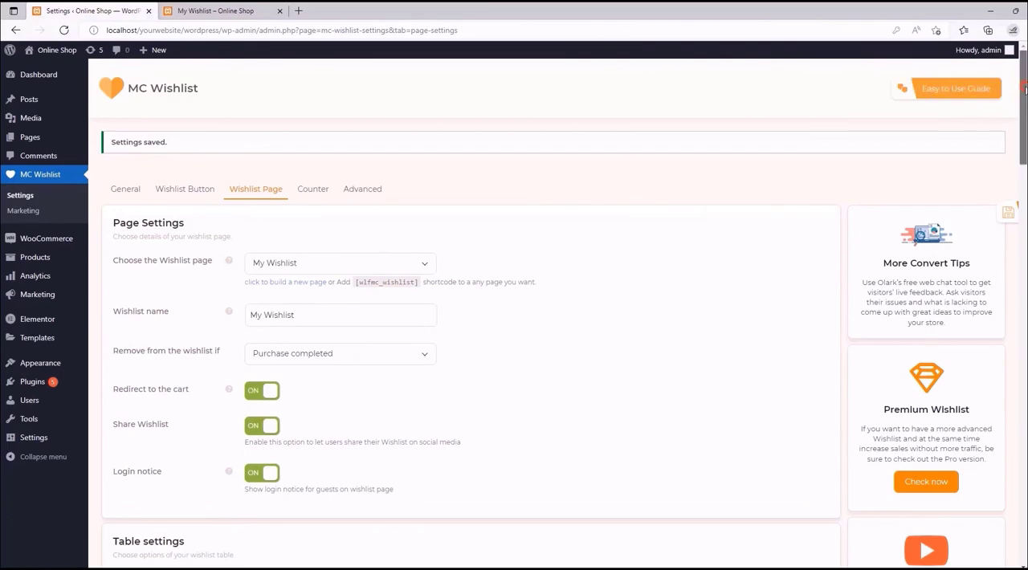
- Disable Facebook messenger and Email among the active share buttons in Share Settings
{"action": "left_click_drag", "start_coordinate": [1021, 100], "coordinate": [1013, 494]}
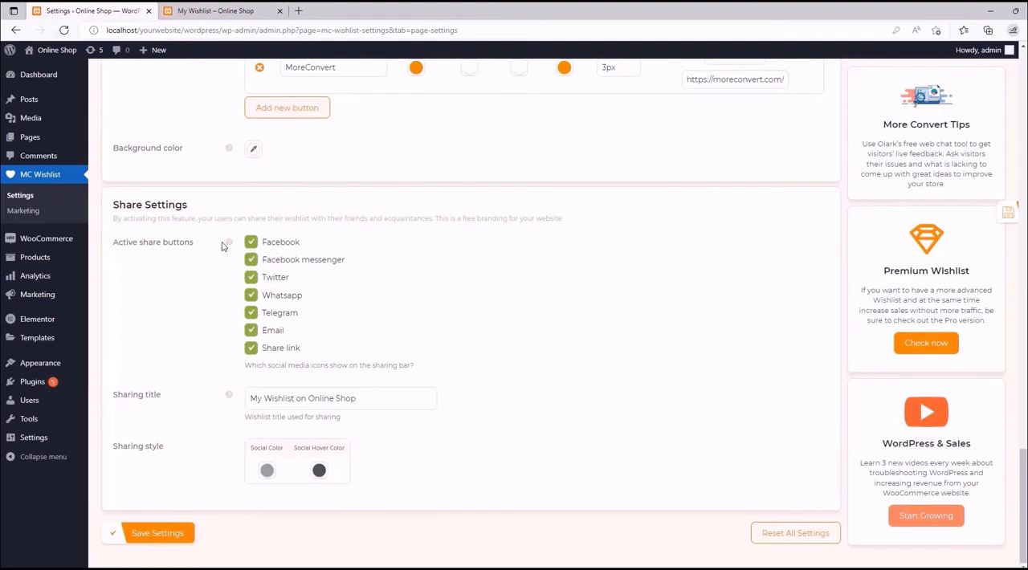
{"action": "mouse_move", "coordinate": [229, 243]}
{"action": "left_click", "coordinate": [252, 262]}
{"action": "left_click", "coordinate": [250, 335]}
- Change the sharing title to "Take a Look at My Wishlist!"
{"action": "mouse_move", "coordinate": [230, 397]}
{"action": "left_click_drag", "start_coordinate": [362, 399], "coordinate": [307, 399]}
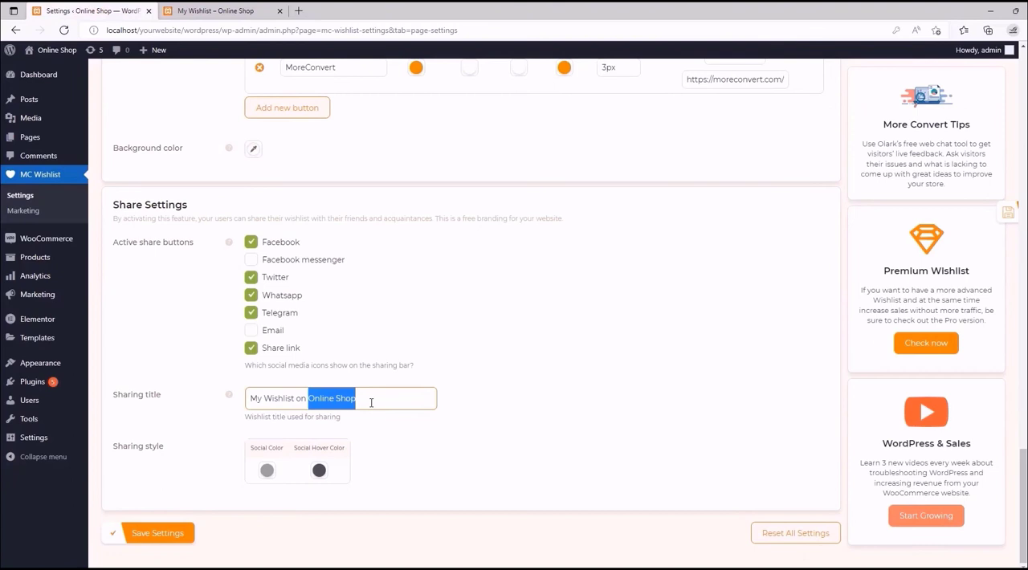
{"action": "left_click", "coordinate": [371, 403]}
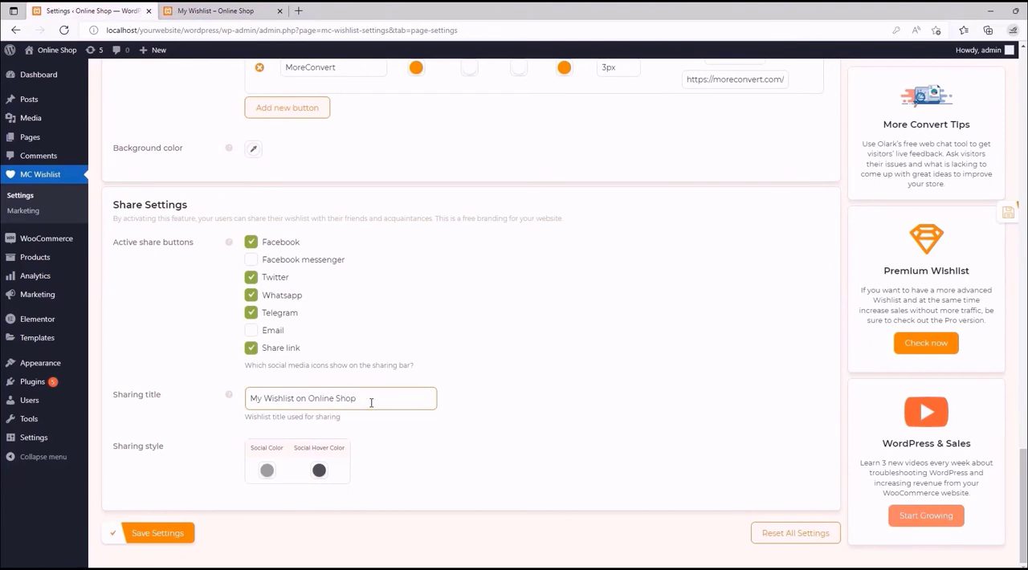
{"action": "left_click_drag", "start_coordinate": [358, 399], "coordinate": [294, 399]}
{"action": "key", "text": "BackSpace"}
{"action": "left_click", "coordinate": [251, 406]}
{"action": "type", "text": "Take a Look at"}
{"action": "left_click", "coordinate": [388, 438]}
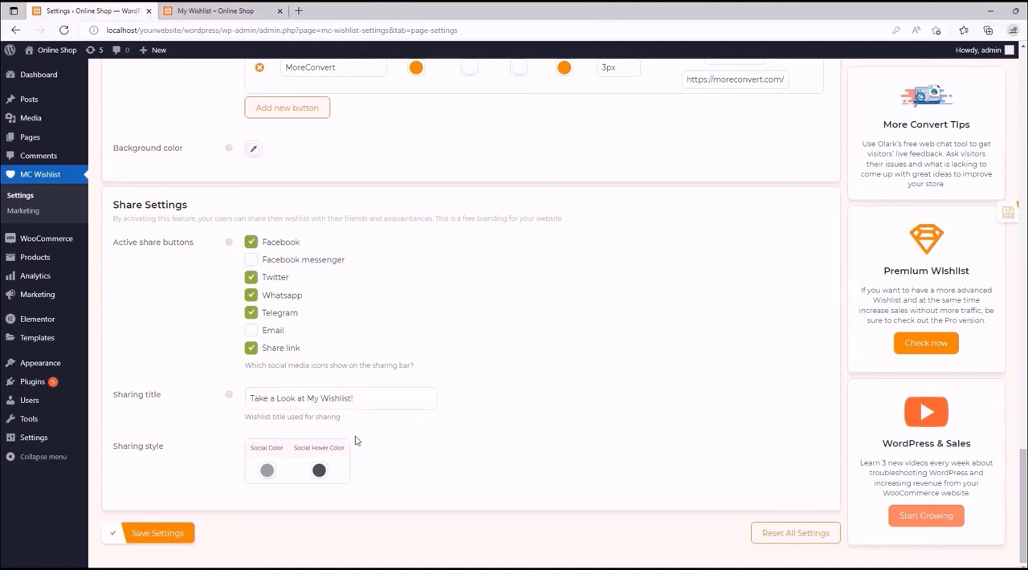
- Compare the share icons below the storefront's wishlist with the Social Color option under Sharing style
{"action": "left_click", "coordinate": [240, 10]}
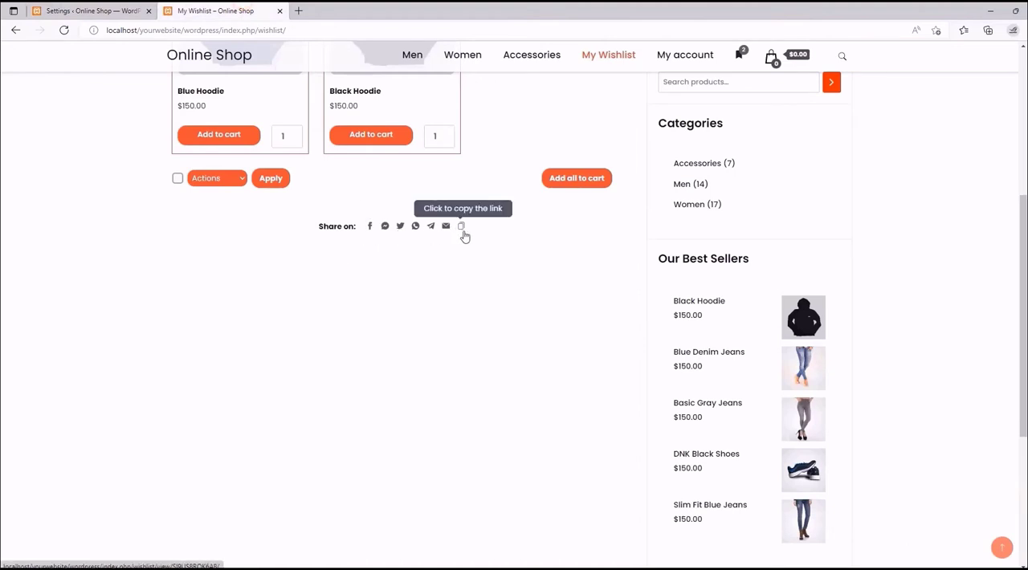
{"action": "left_click", "coordinate": [98, 8]}
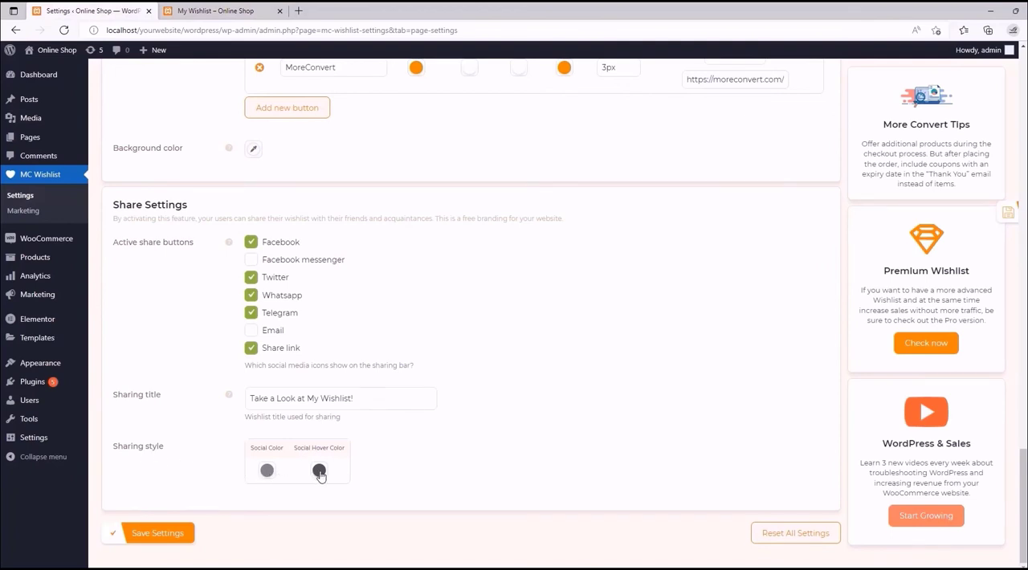
{"action": "left_click", "coordinate": [268, 470]}
{"action": "scroll", "coordinate": [272, 477], "scroll_direction": "down", "scroll_amount": 1}
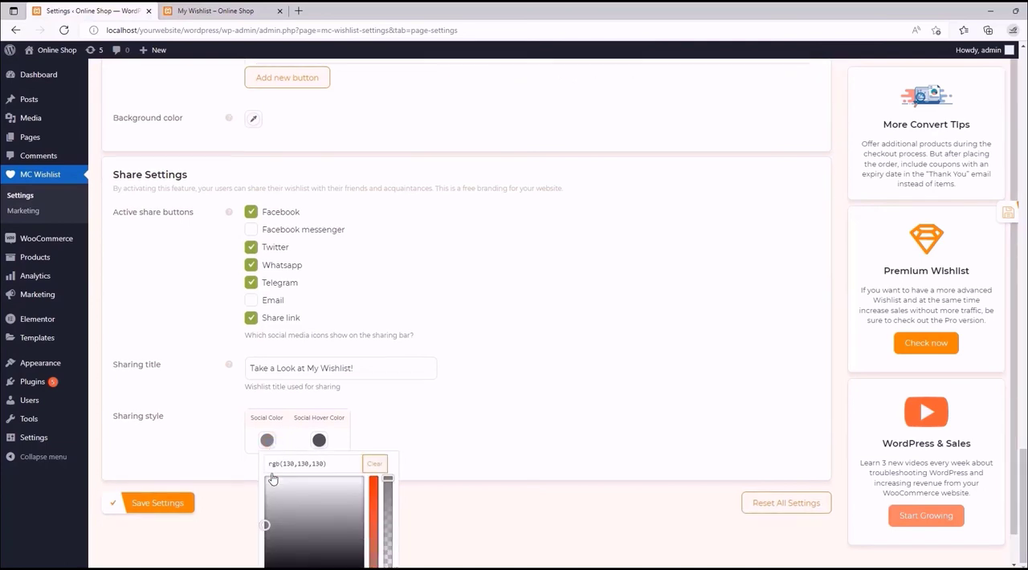
{"action": "scroll", "coordinate": [272, 479], "scroll_direction": "down", "scroll_amount": 1}
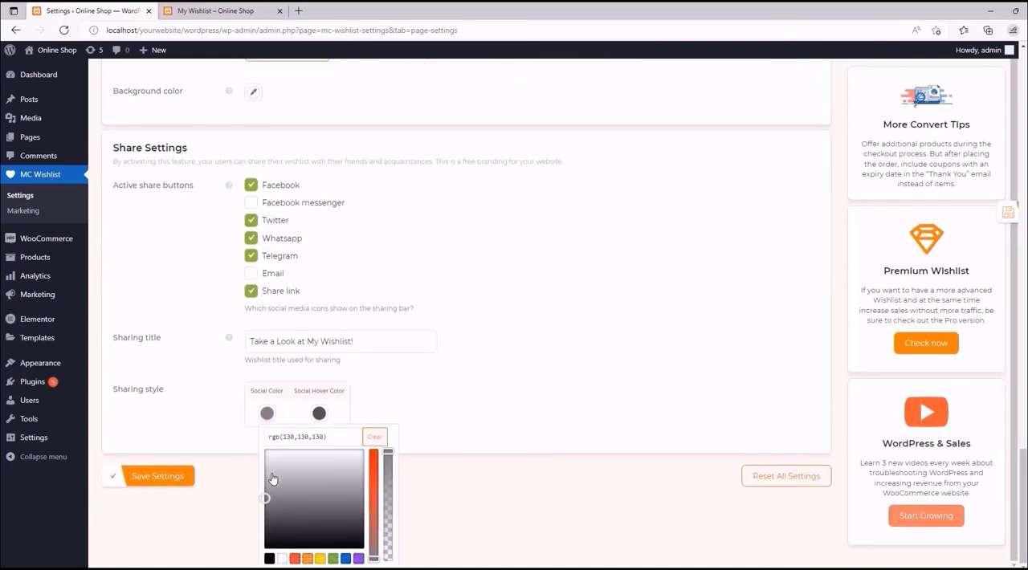
{"action": "left_click", "coordinate": [229, 415]}
{"action": "scroll", "coordinate": [297, 446], "scroll_direction": "up", "scroll_amount": 2}
- Clear the Social Hover Color in the sharing style and save the Wishlist Page settings
{"action": "left_click", "coordinate": [319, 470]}
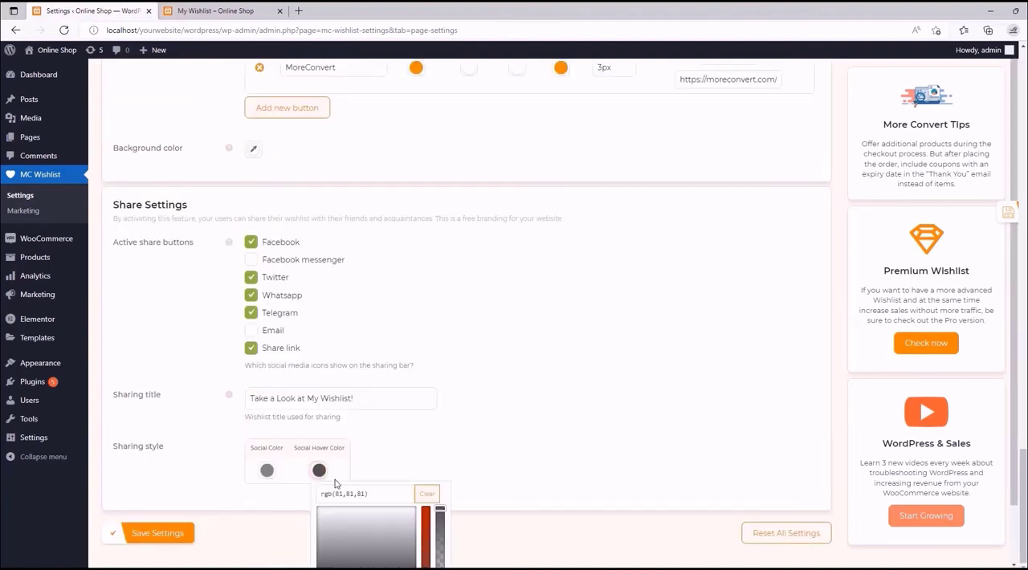
{"action": "left_click", "coordinate": [427, 498]}
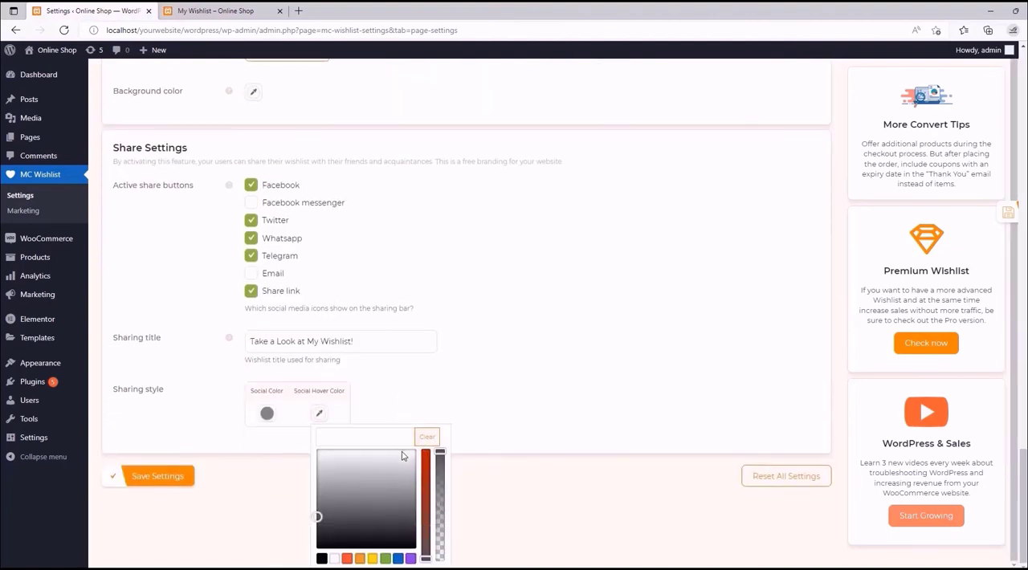
{"action": "left_click", "coordinate": [393, 392]}
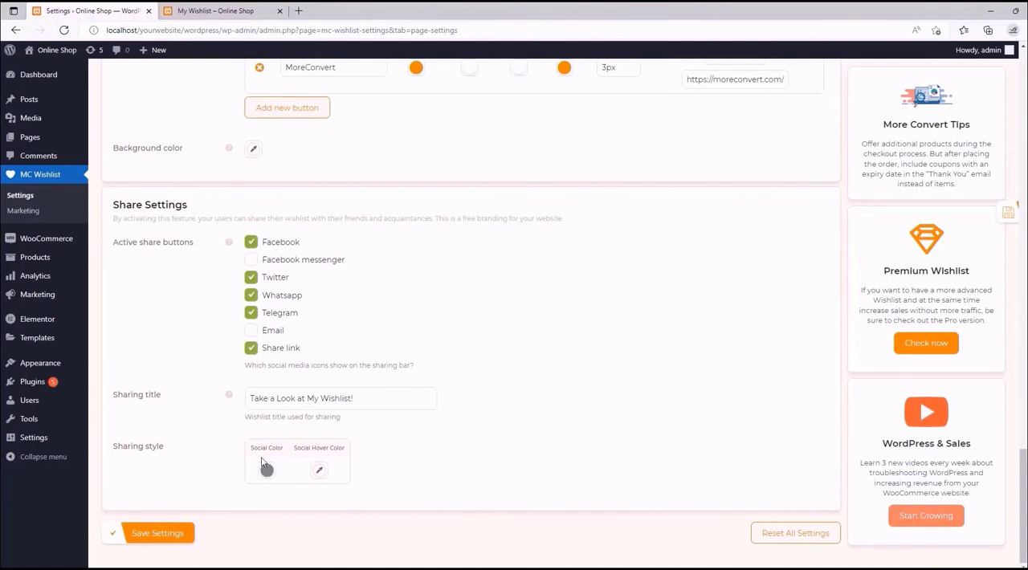
{"action": "left_click", "coordinate": [152, 535]}
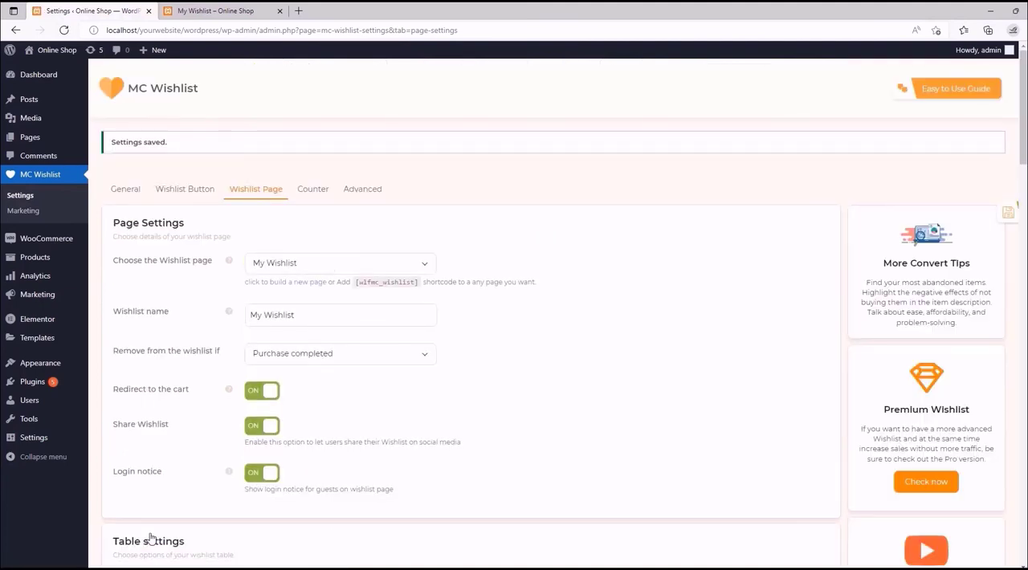
- Reload the storefront's wishlist page and share it on Twitter to examine the title and link in the tweet draft
{"action": "left_click", "coordinate": [215, 11]}
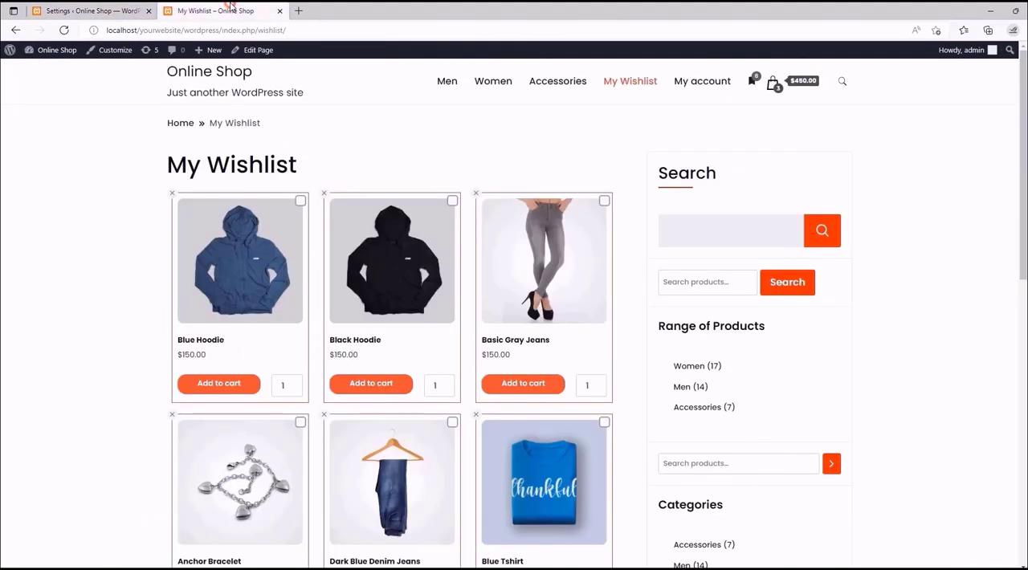
{"action": "left_click", "coordinate": [65, 30]}
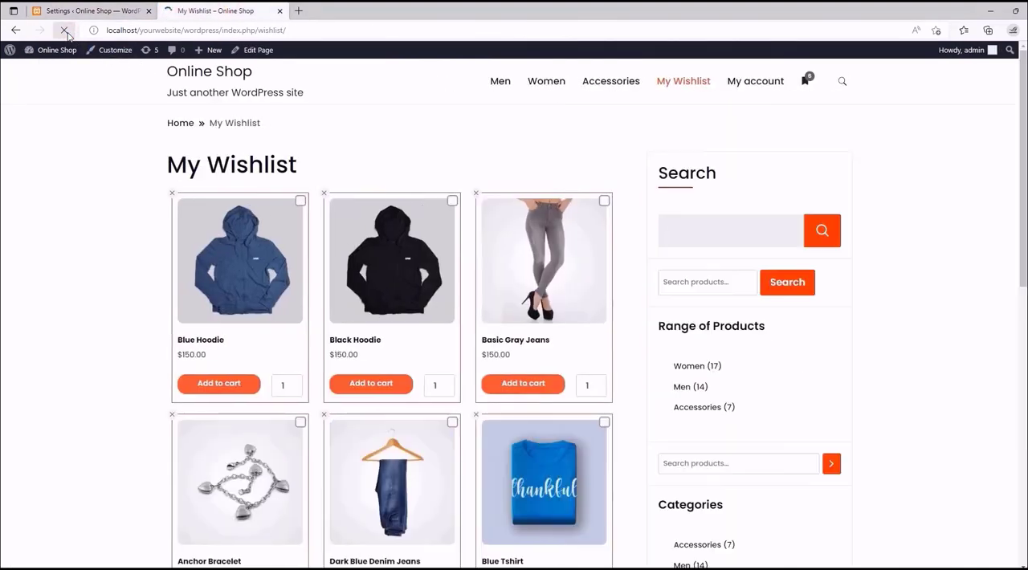
{"action": "scroll", "coordinate": [260, 197], "scroll_direction": "down", "scroll_amount": 1}
{"action": "scroll", "coordinate": [256, 193], "scroll_direction": "down", "scroll_amount": 2}
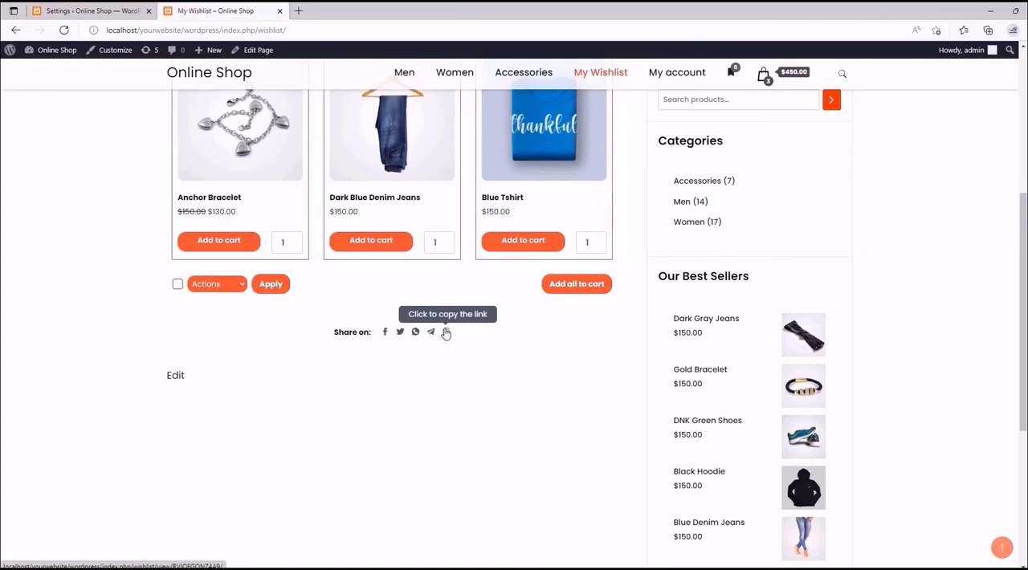
{"action": "left_click", "coordinate": [400, 333]}
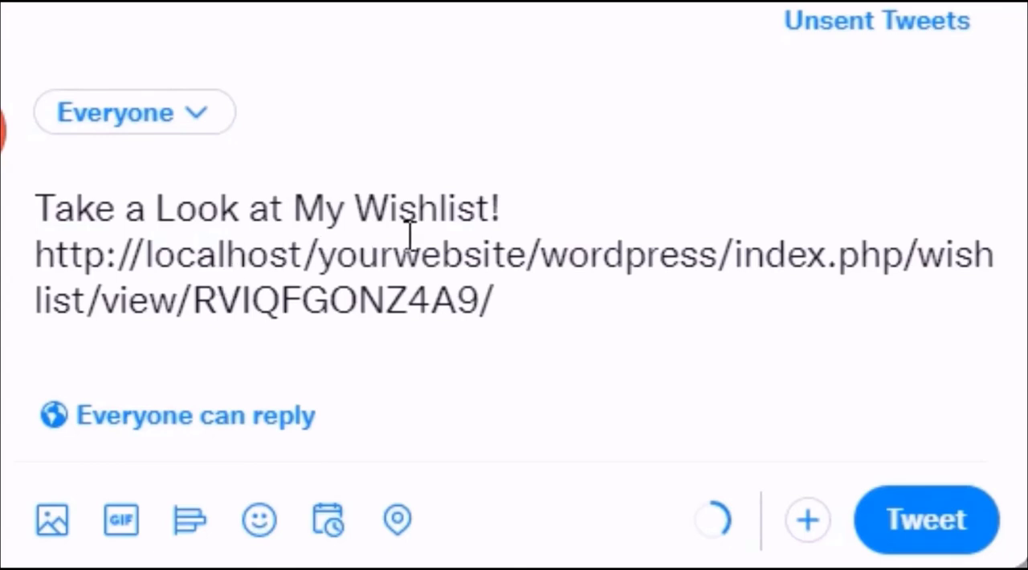
{"action": "left_click_drag", "start_coordinate": [501, 207], "coordinate": [29, 213]}
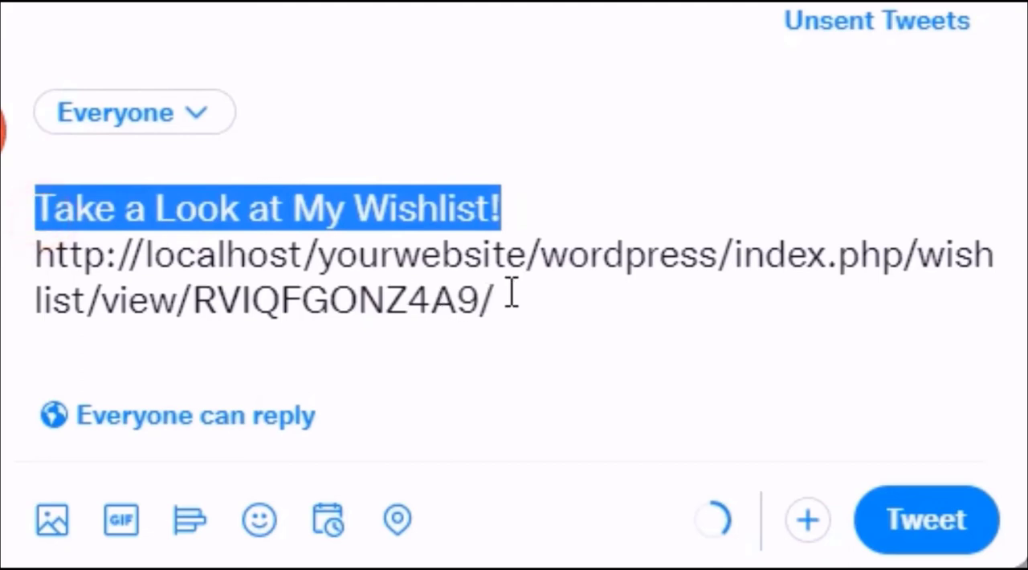
{"action": "left_click_drag", "start_coordinate": [507, 297], "coordinate": [35, 265]}
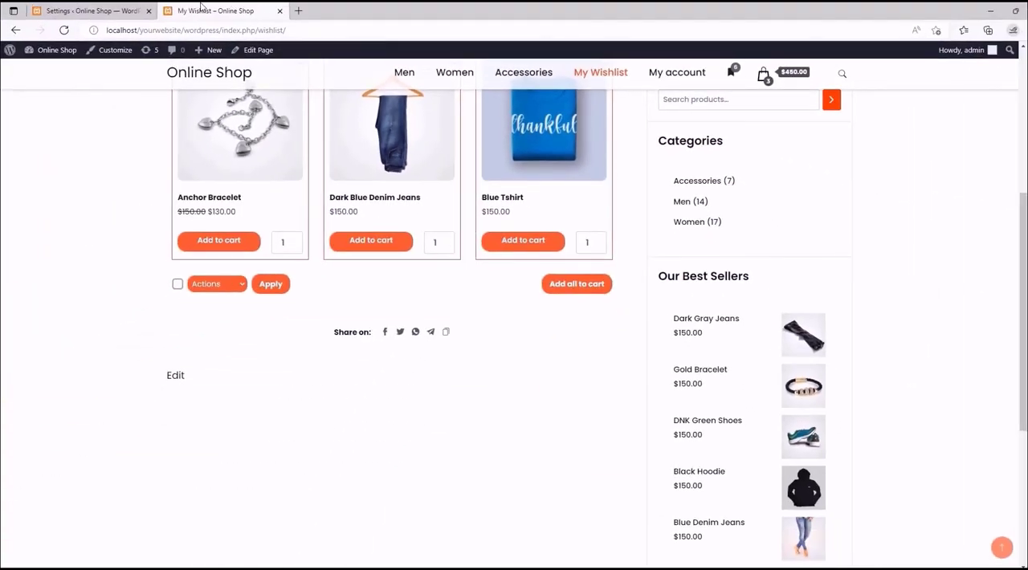
- Look through the Wishlist Page settings down to Share Settings, and through the matching storefront wishlist page
{"action": "left_click", "coordinate": [106, 8]}
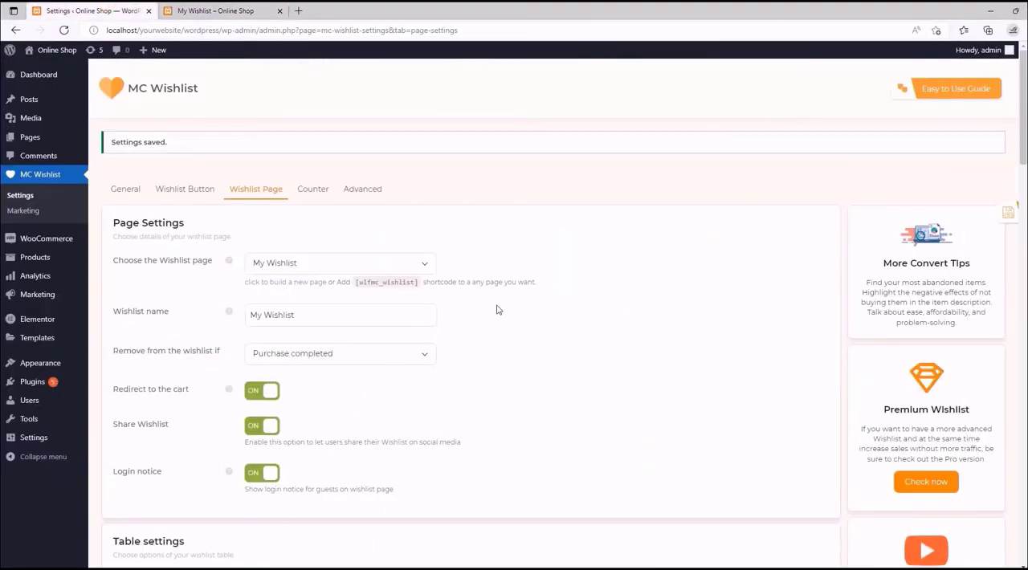
{"action": "scroll", "coordinate": [425, 304], "scroll_direction": "down", "scroll_amount": 10}
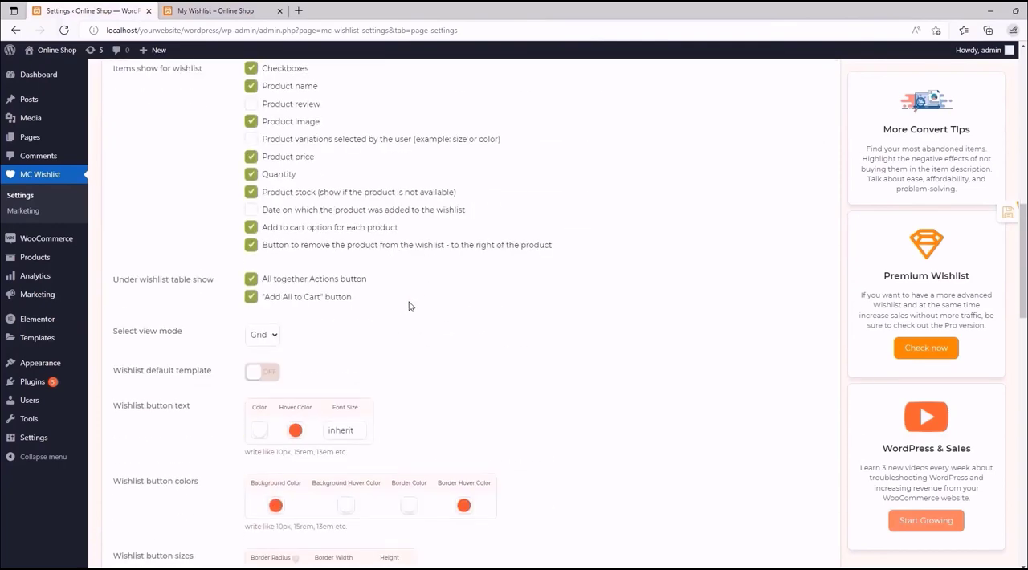
{"action": "scroll", "coordinate": [383, 302], "scroll_direction": "down", "scroll_amount": 15}
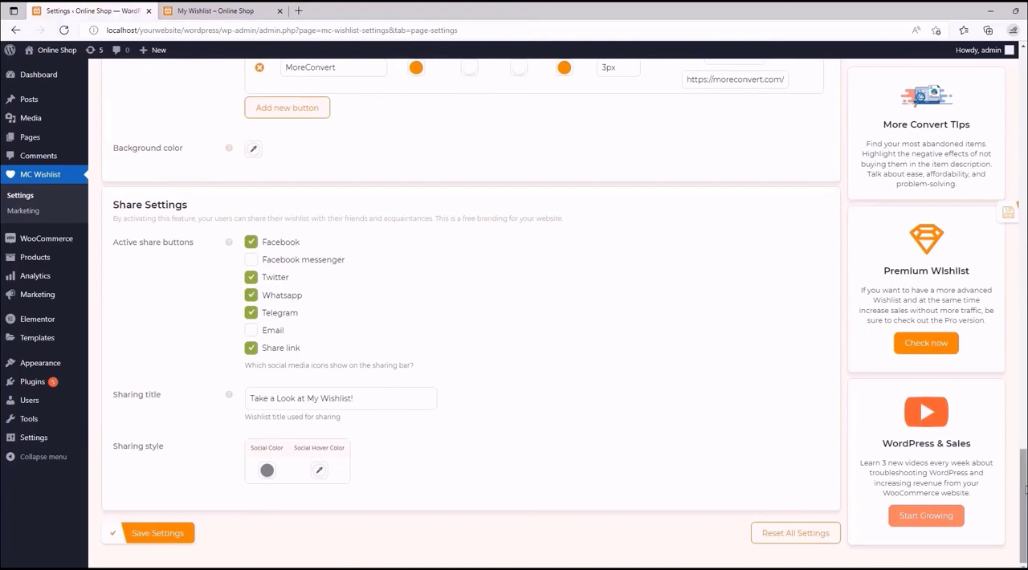
{"action": "left_click_drag", "start_coordinate": [1025, 489], "coordinate": [1018, 82]}
{"action": "left_click", "coordinate": [238, 6]}
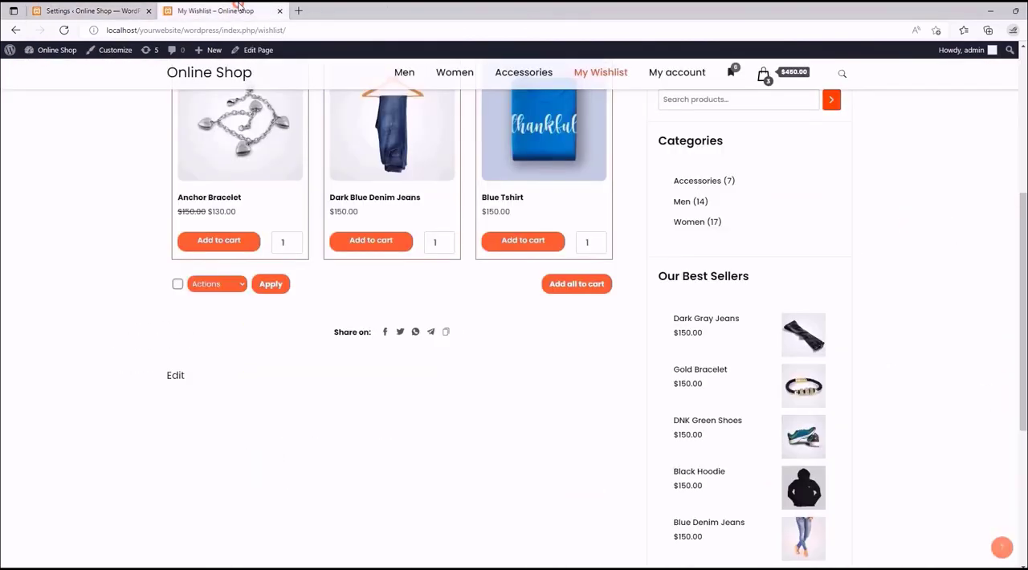
{"action": "scroll", "coordinate": [424, 287], "scroll_direction": "up", "scroll_amount": 5}
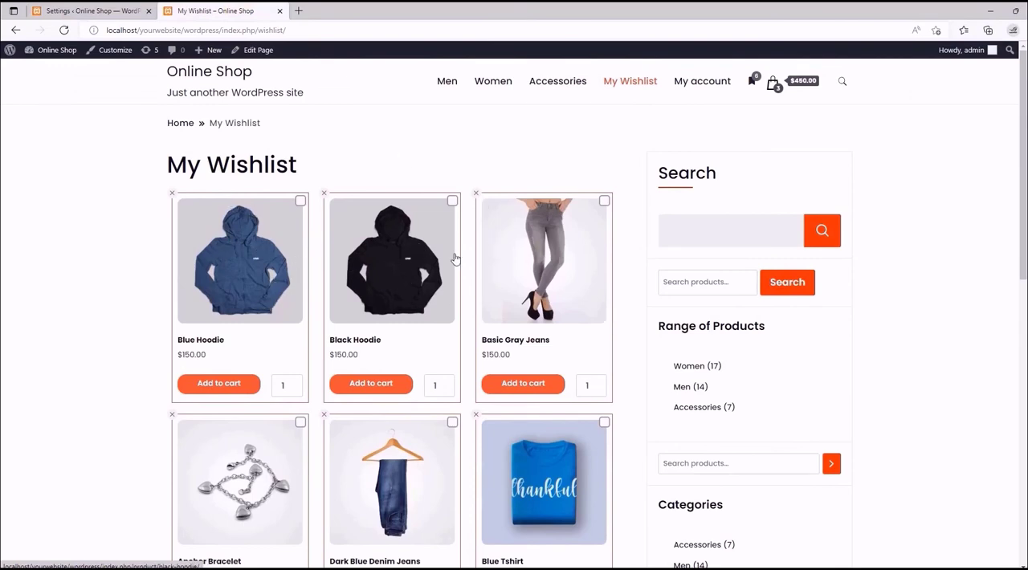
{"action": "scroll", "coordinate": [405, 276], "scroll_direction": "down", "scroll_amount": 3}
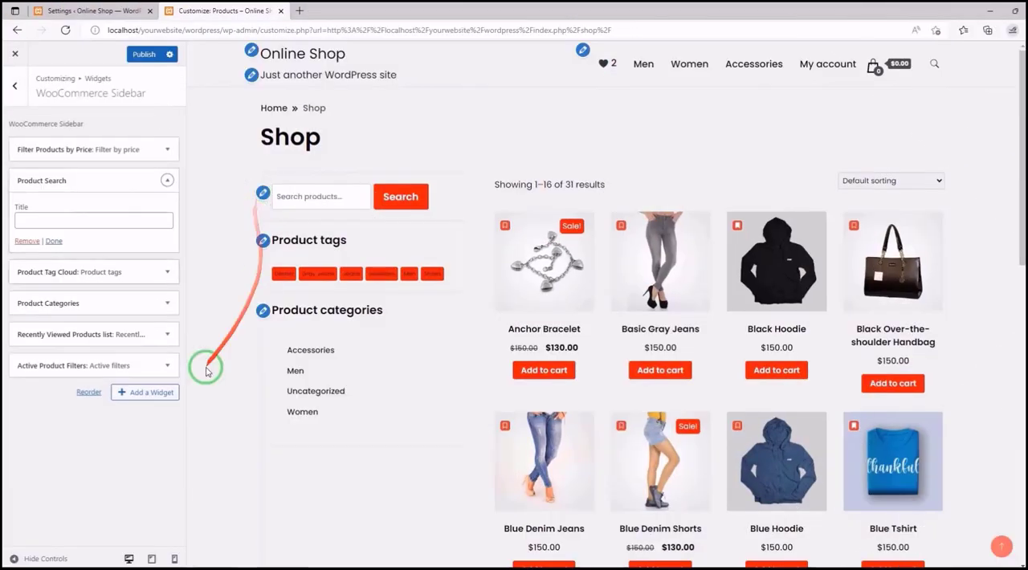
{"action": "left_click", "coordinate": [145, 392]}
{"action": "scroll", "coordinate": [335, 321], "scroll_direction": "down", "scroll_amount": 5}
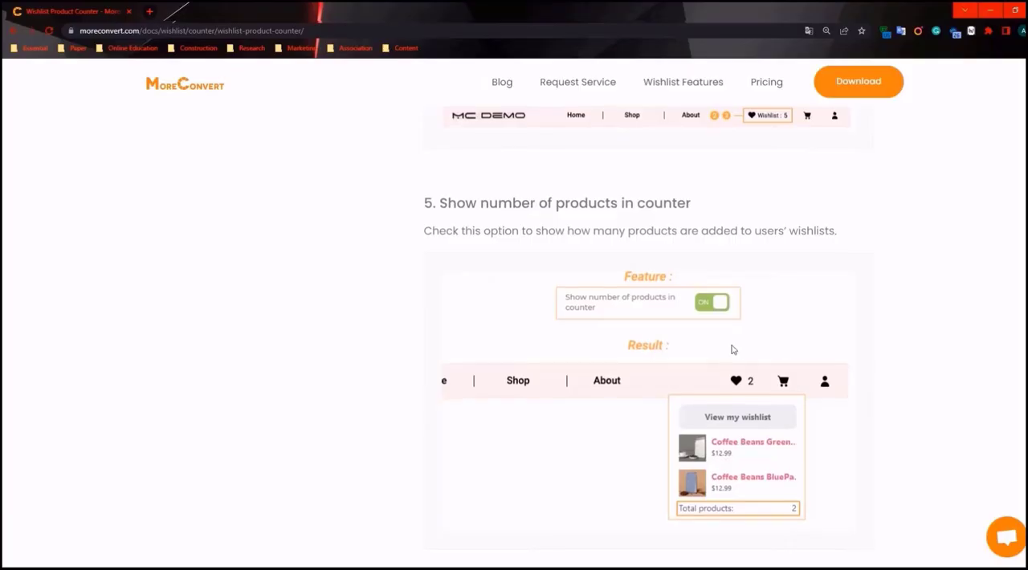
{"action": "scroll", "coordinate": [733, 350], "scroll_direction": "down", "scroll_amount": 1}
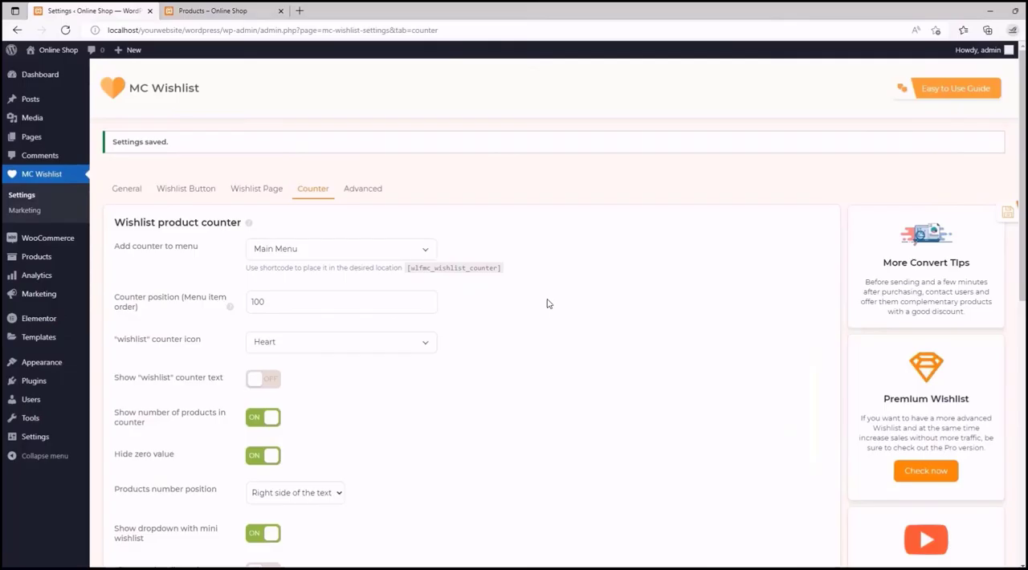
{"action": "left_click", "coordinate": [395, 350]}
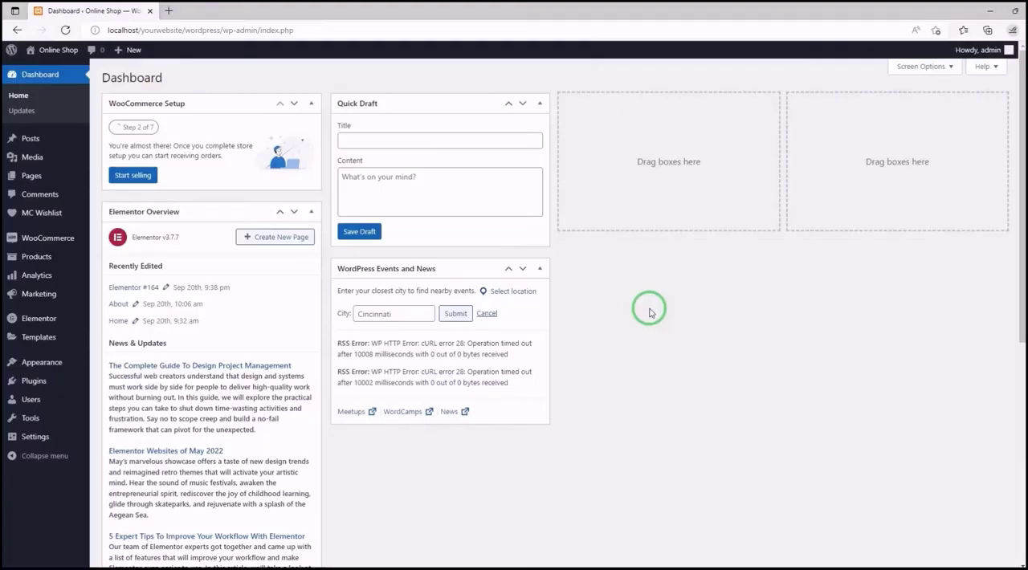
- Open the MC Wishlist plugin's Counter settings and look over the Wishlist product counter options
{"action": "mouse_move", "coordinate": [32, 213]}
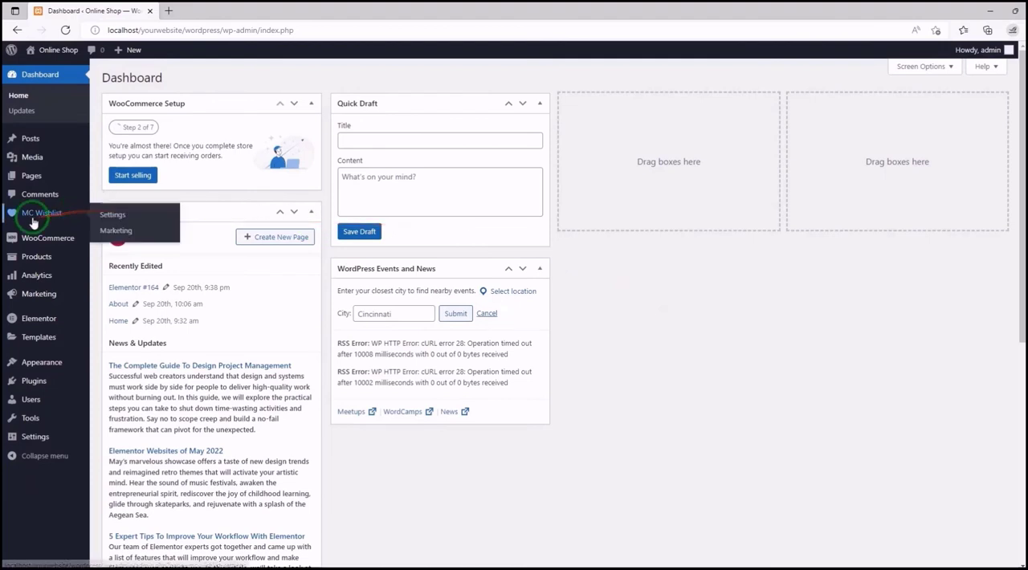
{"action": "left_click", "coordinate": [112, 217]}
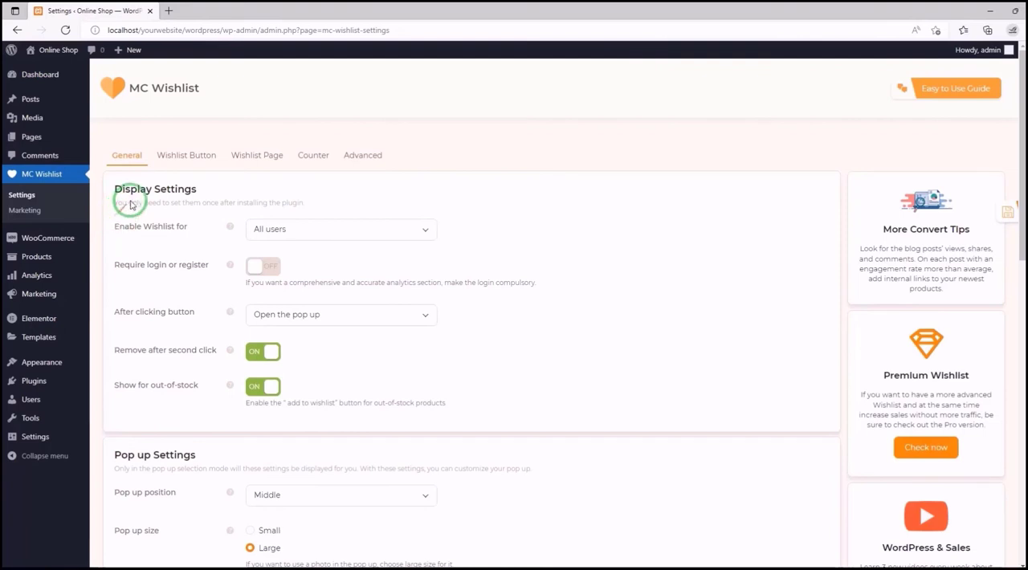
{"action": "left_click", "coordinate": [320, 163]}
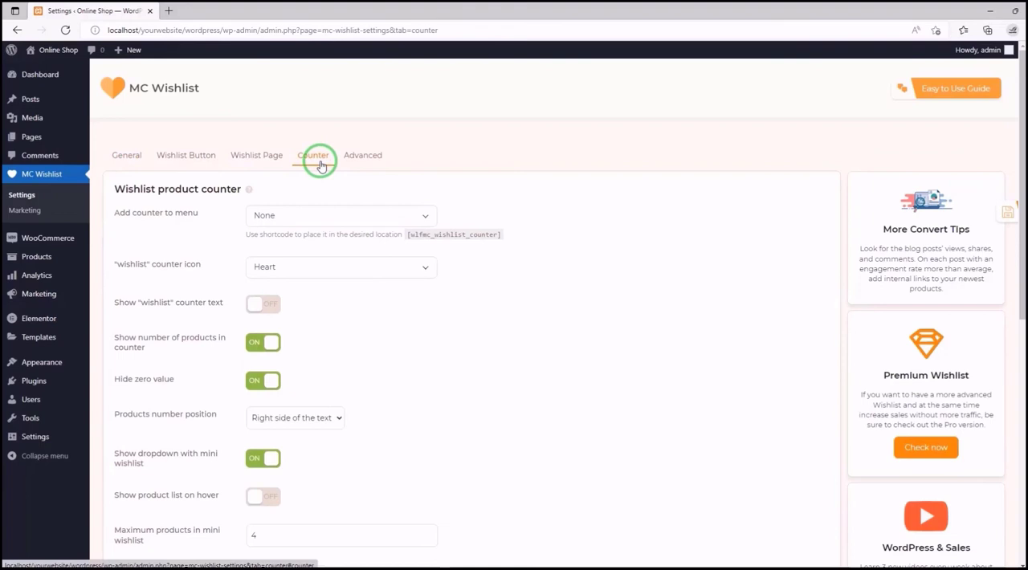
{"action": "scroll", "coordinate": [337, 165], "scroll_direction": "down", "scroll_amount": 1}
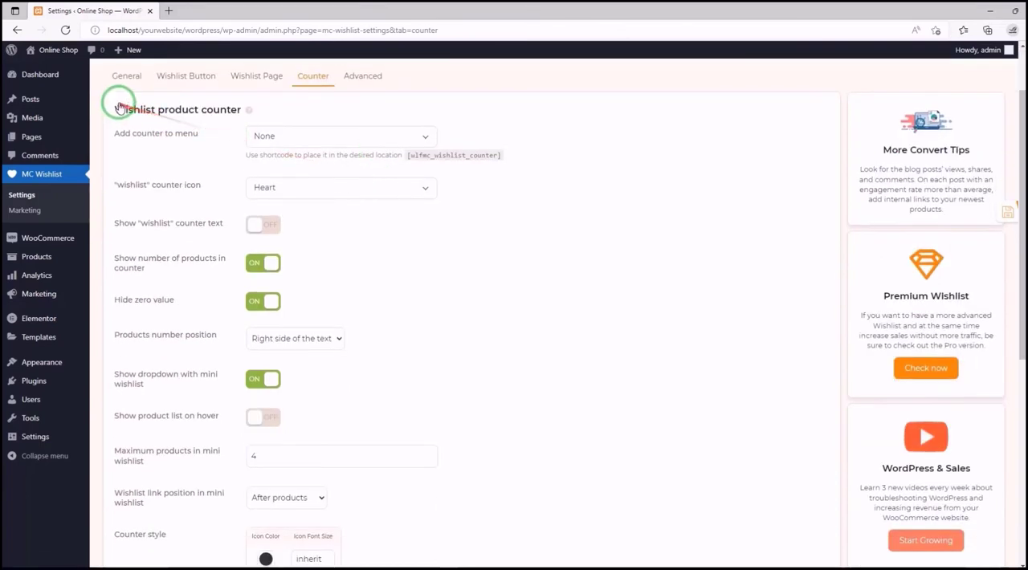
{"action": "left_click_drag", "start_coordinate": [1021, 108], "coordinate": [1014, 56]}
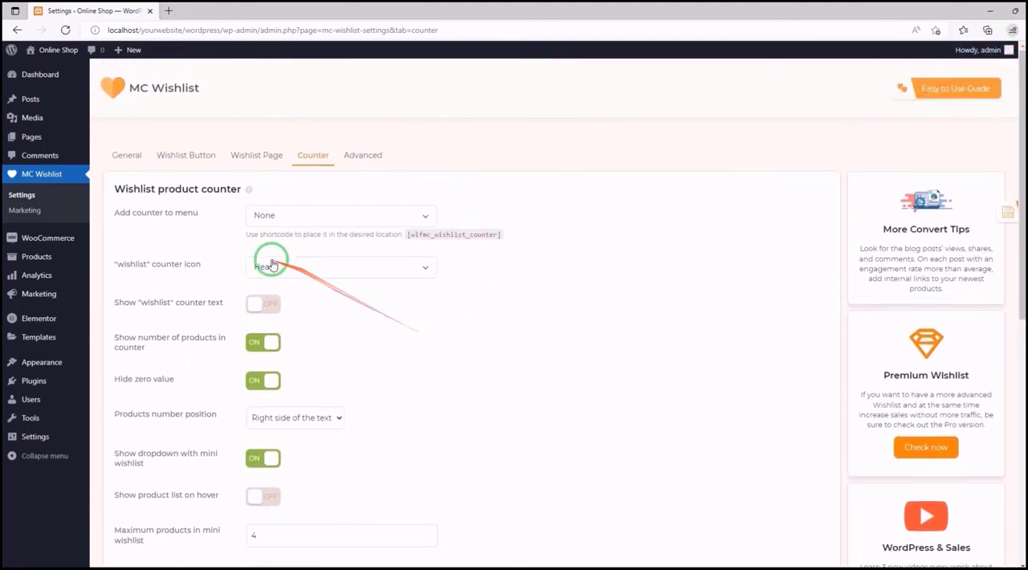
{"action": "mouse_move", "coordinate": [248, 191]}
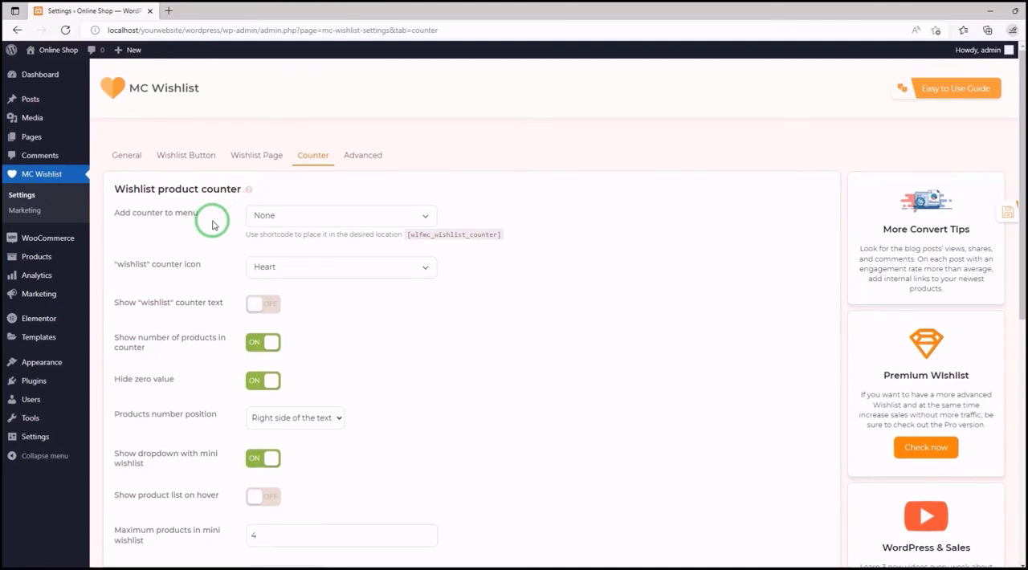
- Look through the site menus offered for Add counter to menu, leaving None selected
{"action": "left_click", "coordinate": [430, 217]}
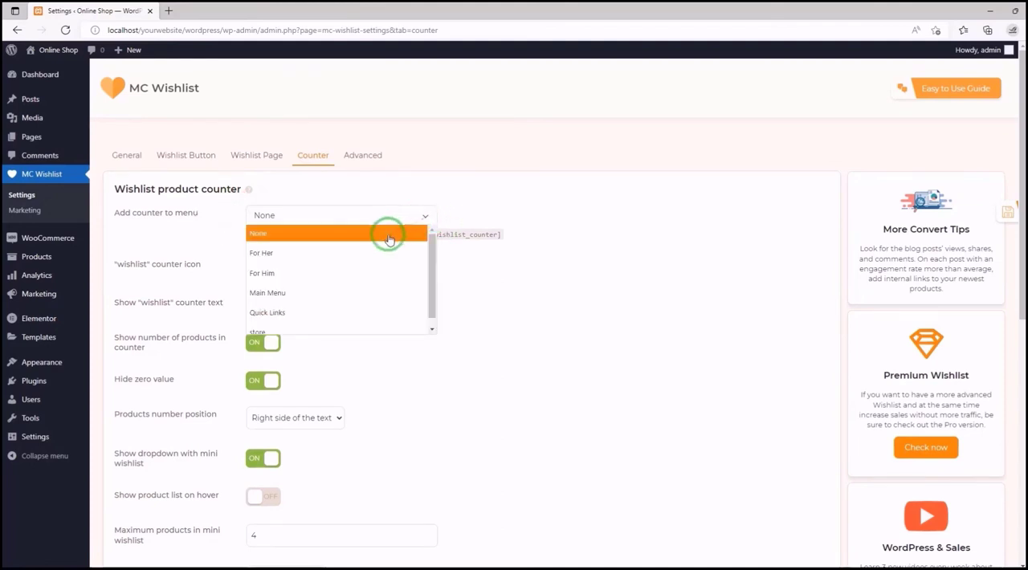
{"action": "scroll", "coordinate": [353, 259], "scroll_direction": "down", "scroll_amount": 1}
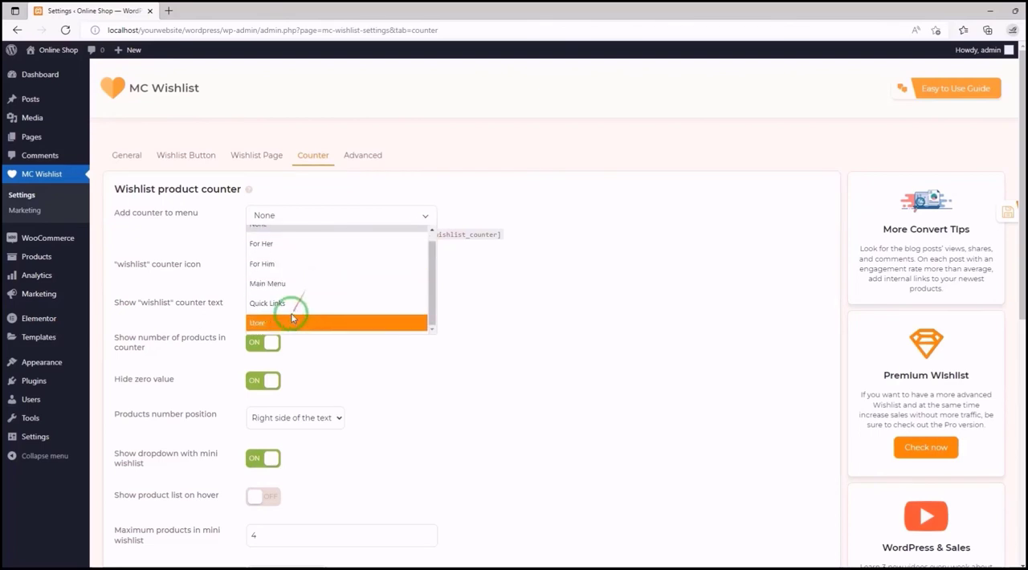
{"action": "left_click", "coordinate": [386, 212]}
- Open the store in a new browser tab and examine the header and footer menus where the counter could go
{"action": "mouse_move", "coordinate": [58, 49]}
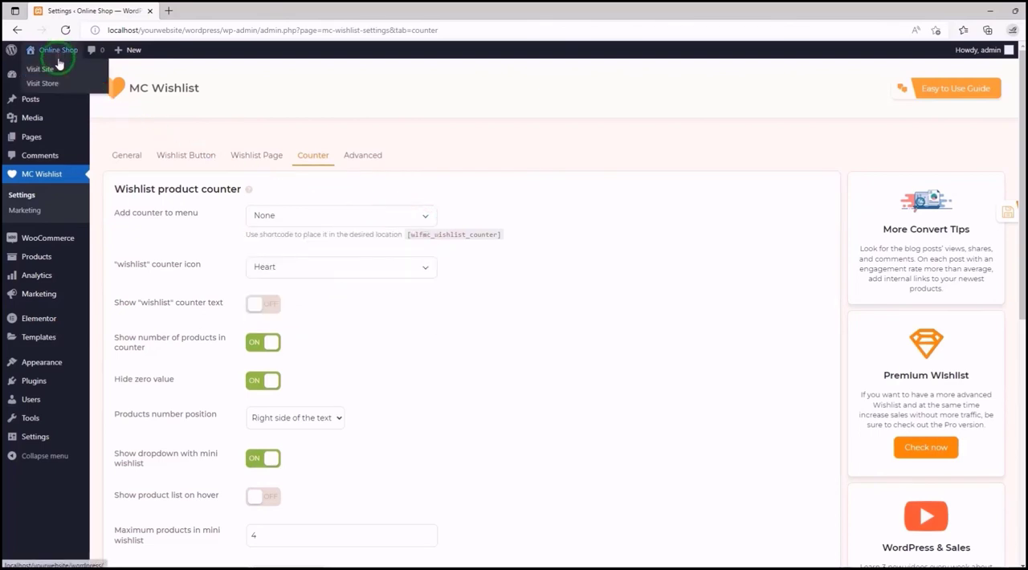
{"action": "right_click", "coordinate": [48, 80]}
{"action": "left_click", "coordinate": [72, 92]}
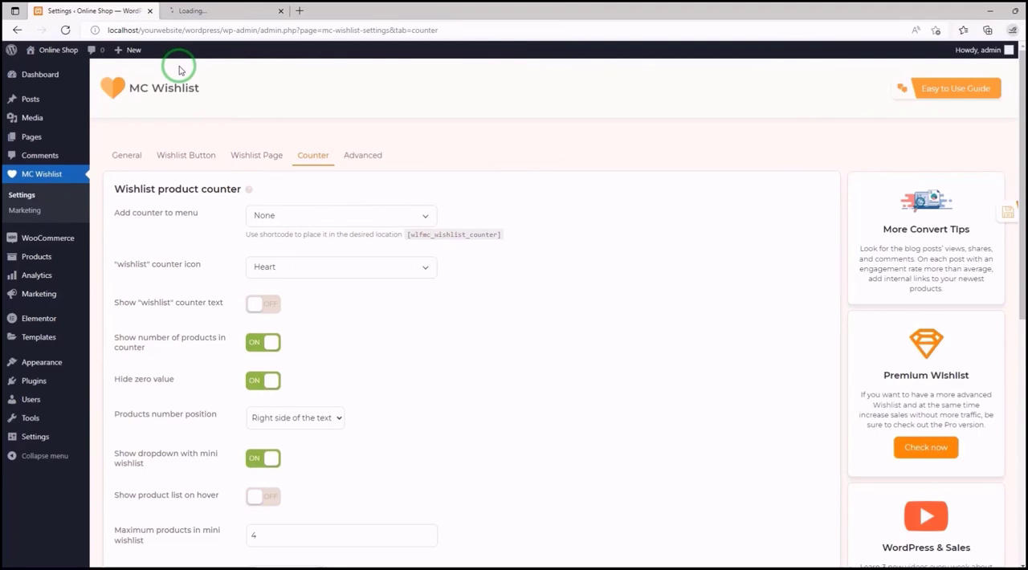
{"action": "left_click", "coordinate": [210, 10]}
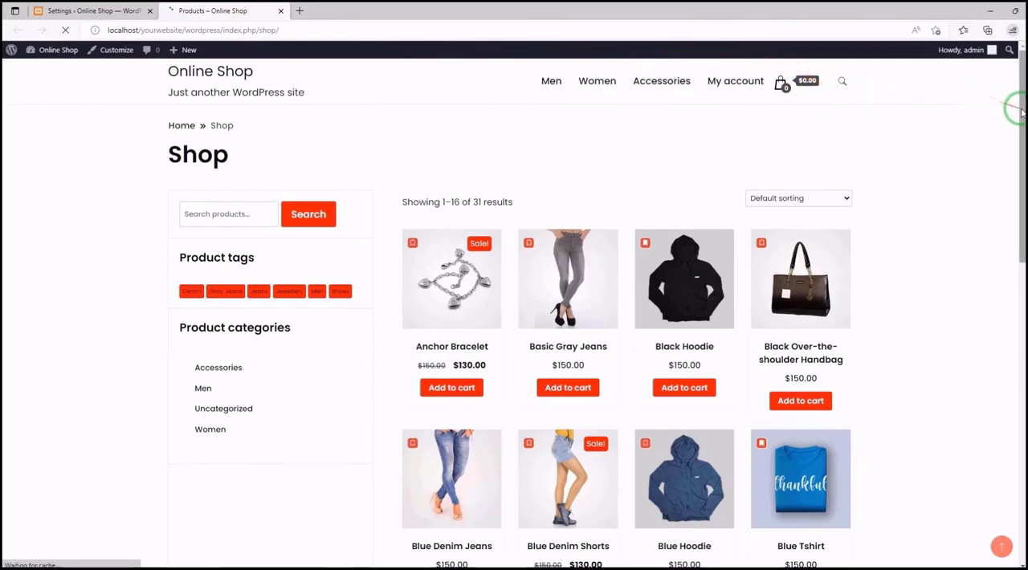
{"action": "scroll", "coordinate": [1017, 121], "scroll_direction": "down", "scroll_amount": 1}
{"action": "left_click_drag", "start_coordinate": [1017, 127], "coordinate": [1003, 416]}
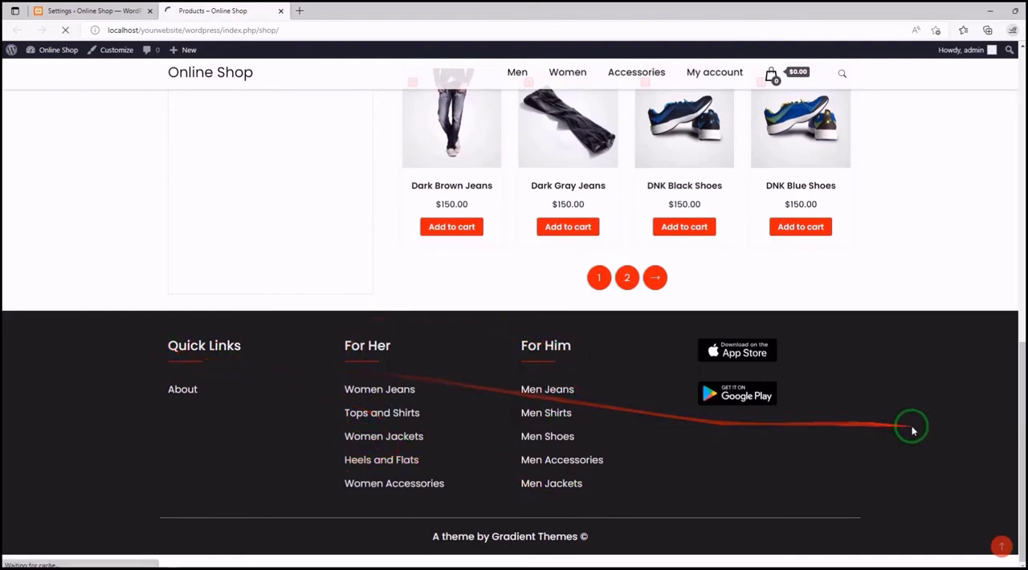
- Set Add counter to menu to For Him in the MC Wishlist Counter settings and save the settings
{"action": "left_click_drag", "start_coordinate": [1013, 411], "coordinate": [1009, 102]}
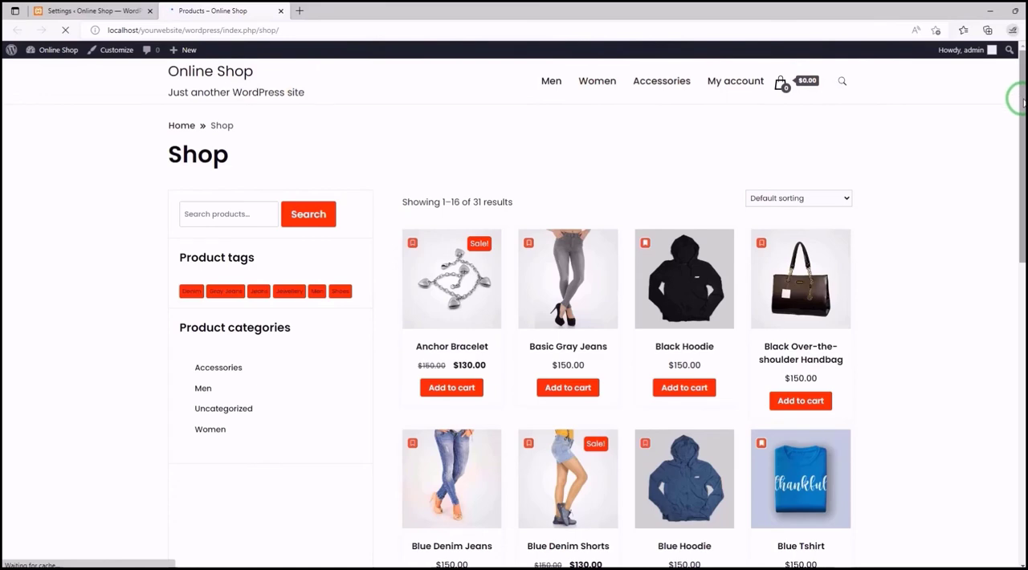
{"action": "left_click_drag", "start_coordinate": [1019, 105], "coordinate": [981, 438]}
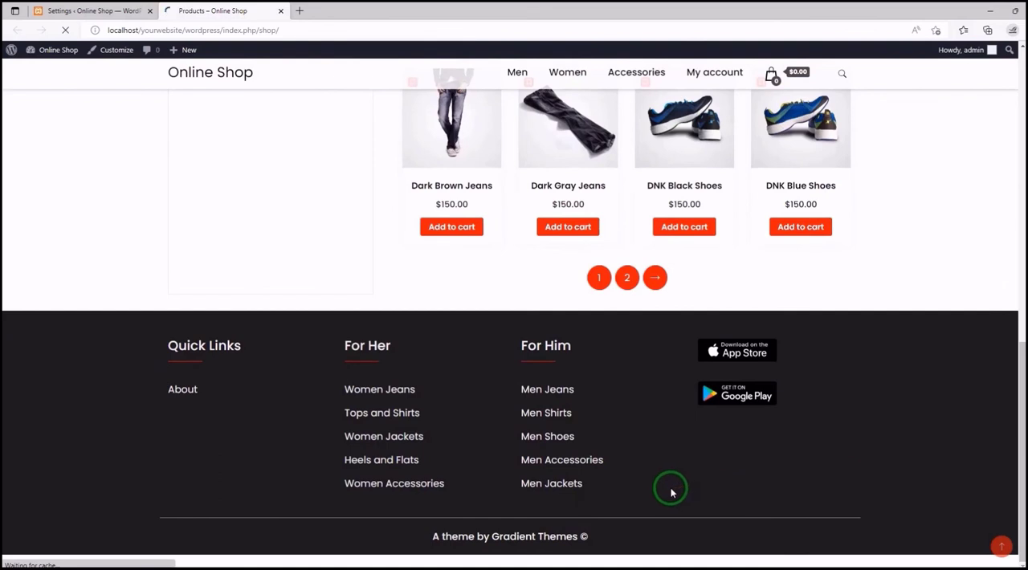
{"action": "left_click", "coordinate": [105, 11]}
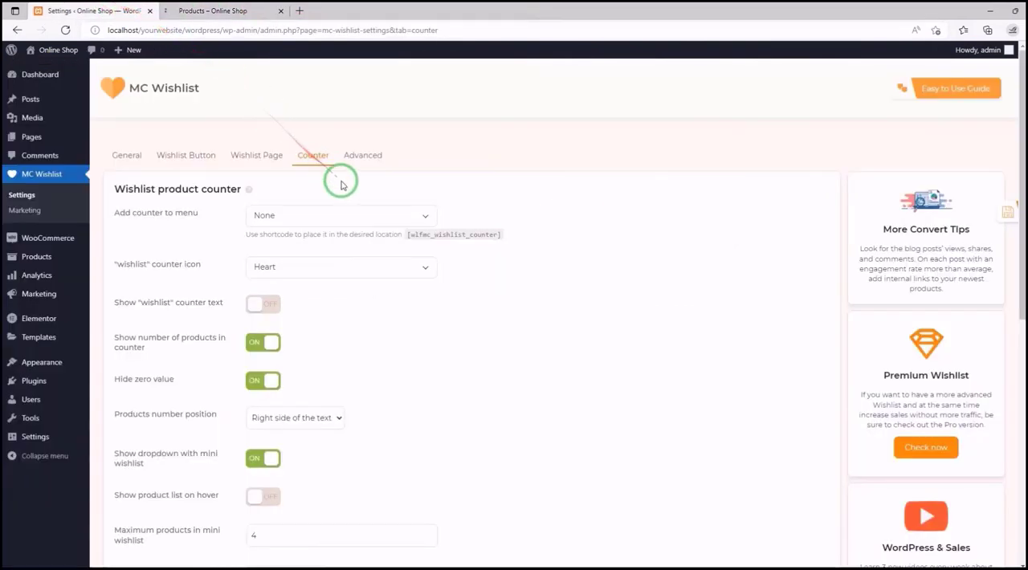
{"action": "left_click", "coordinate": [411, 215]}
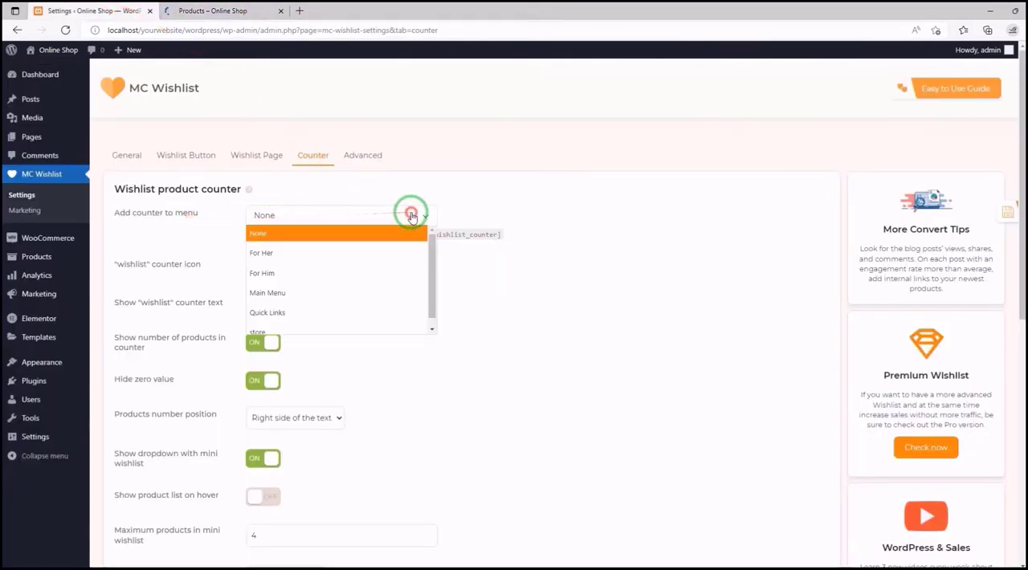
{"action": "left_click", "coordinate": [329, 273]}
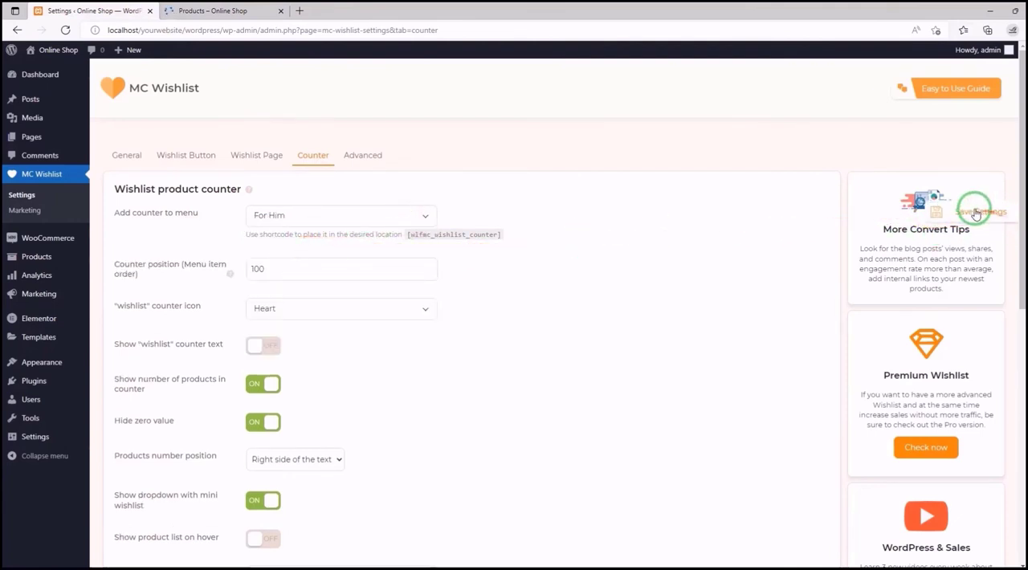
{"action": "left_click", "coordinate": [977, 211]}
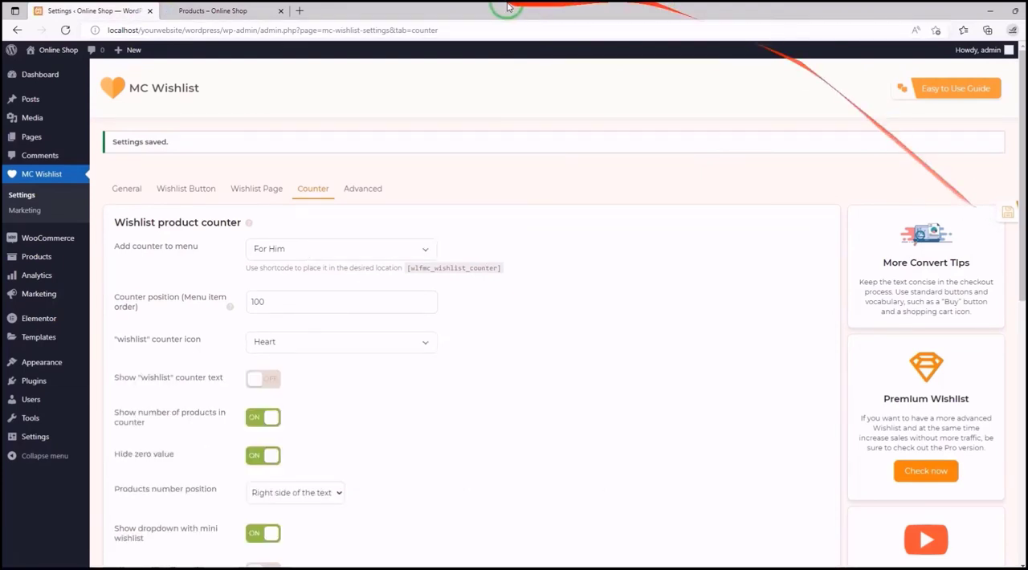
- Reload the storefront shop page and examine the wishlist counter in the For Him footer menu against the header menu
{"action": "left_click", "coordinate": [203, 8]}
{"action": "left_click", "coordinate": [65, 30]}
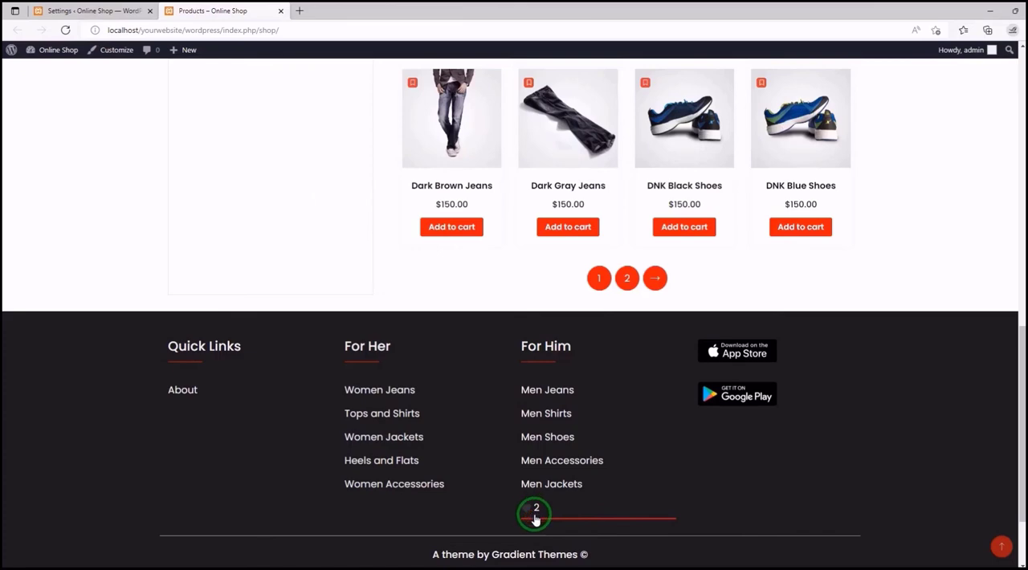
{"action": "scroll", "coordinate": [562, 341], "scroll_direction": "up", "scroll_amount": 10}
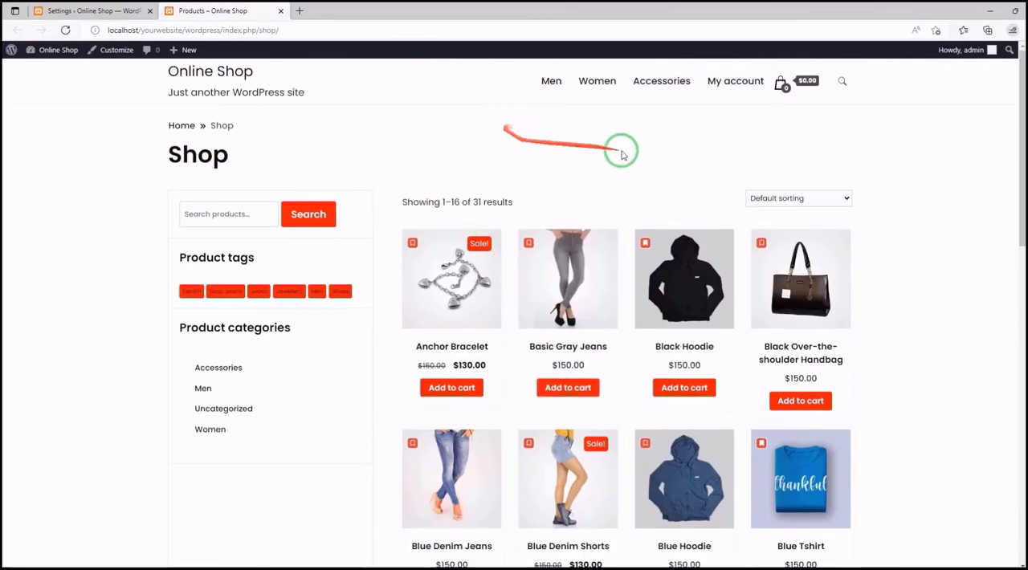
{"action": "scroll", "coordinate": [511, 158], "scroll_direction": "down", "scroll_amount": 3}
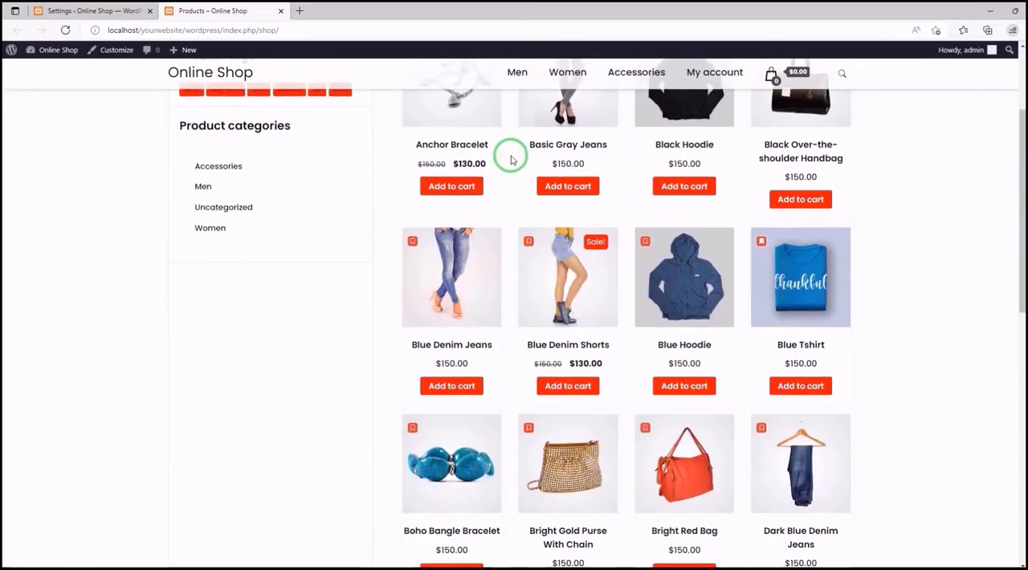
{"action": "scroll", "coordinate": [510, 158], "scroll_direction": "down", "scroll_amount": 1}
{"action": "scroll", "coordinate": [510, 159], "scroll_direction": "down", "scroll_amount": 5}
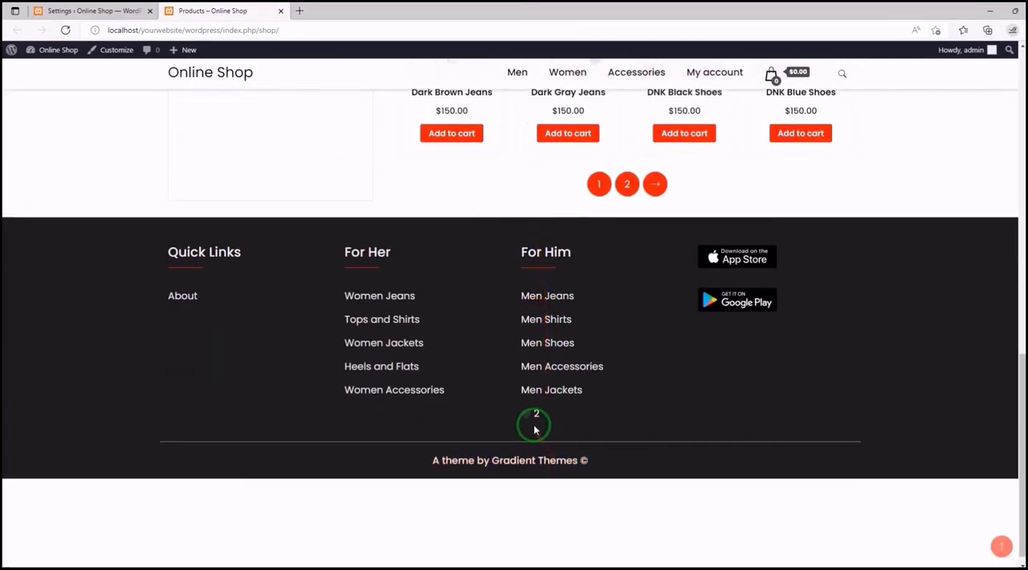
{"action": "scroll", "coordinate": [530, 424], "scroll_direction": "down", "scroll_amount": 1}
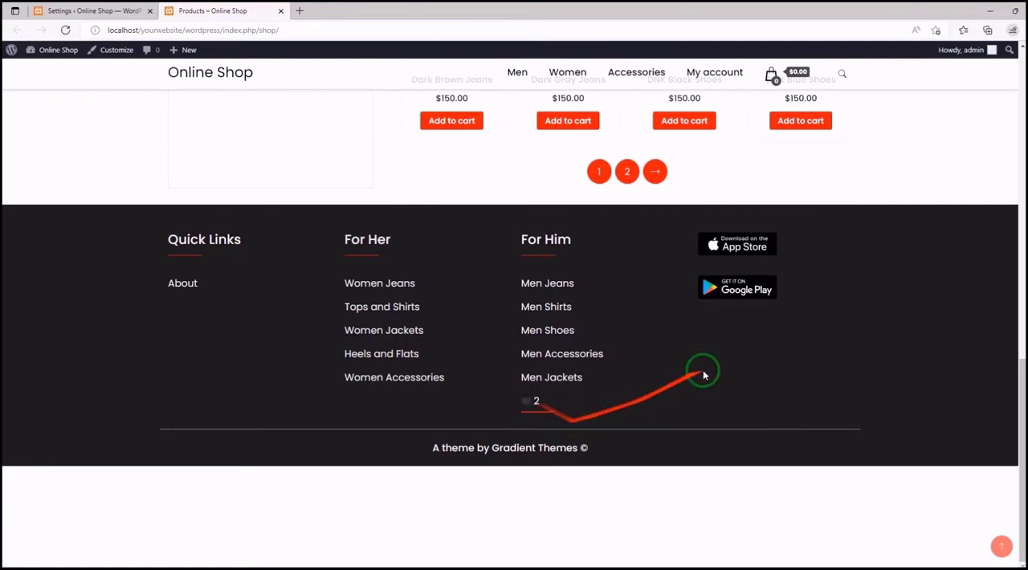
{"action": "scroll", "coordinate": [542, 345], "scroll_direction": "up", "scroll_amount": 5}
{"action": "scroll", "coordinate": [543, 346], "scroll_direction": "up", "scroll_amount": 7}
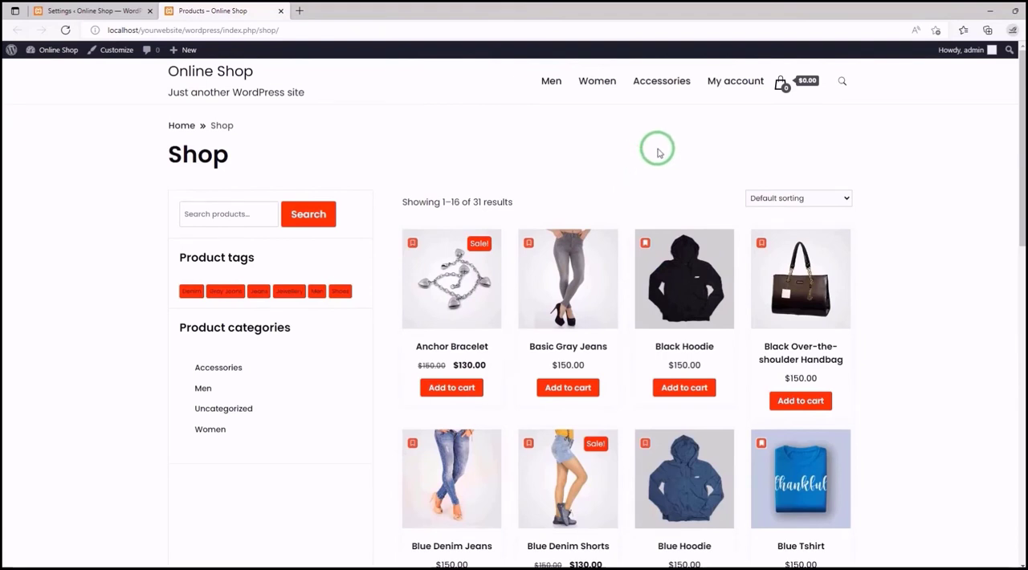
- Set Add counter to menu to Main Menu, save the settings, and reload the storefront shop page
{"action": "left_click", "coordinate": [117, 10]}
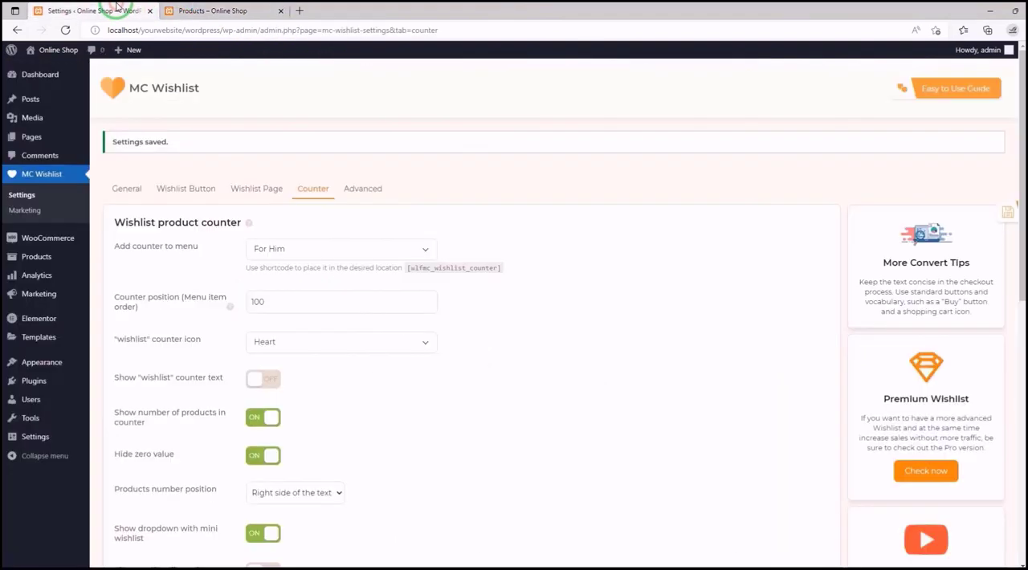
{"action": "left_click", "coordinate": [419, 249]}
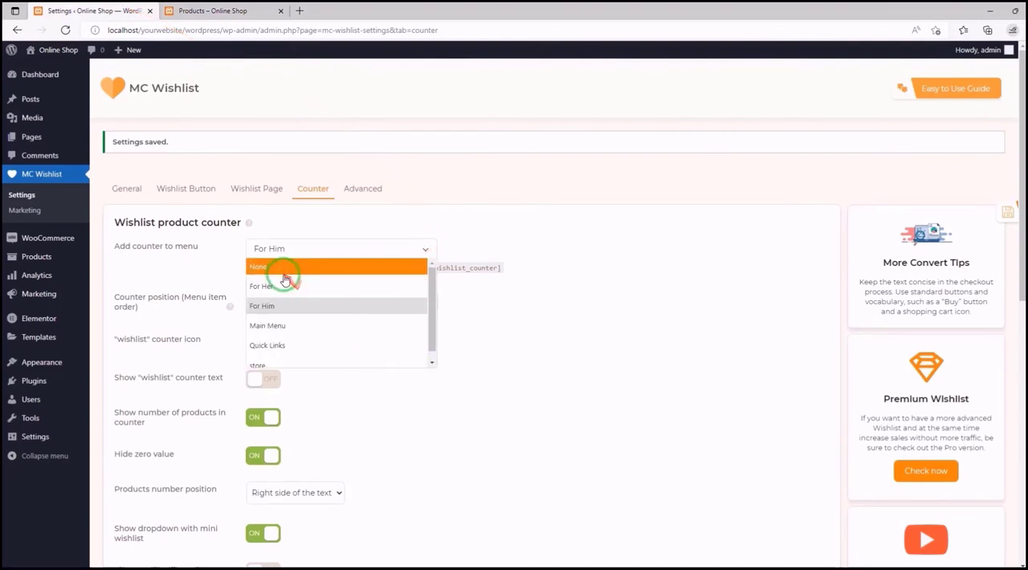
{"action": "left_click", "coordinate": [282, 324]}
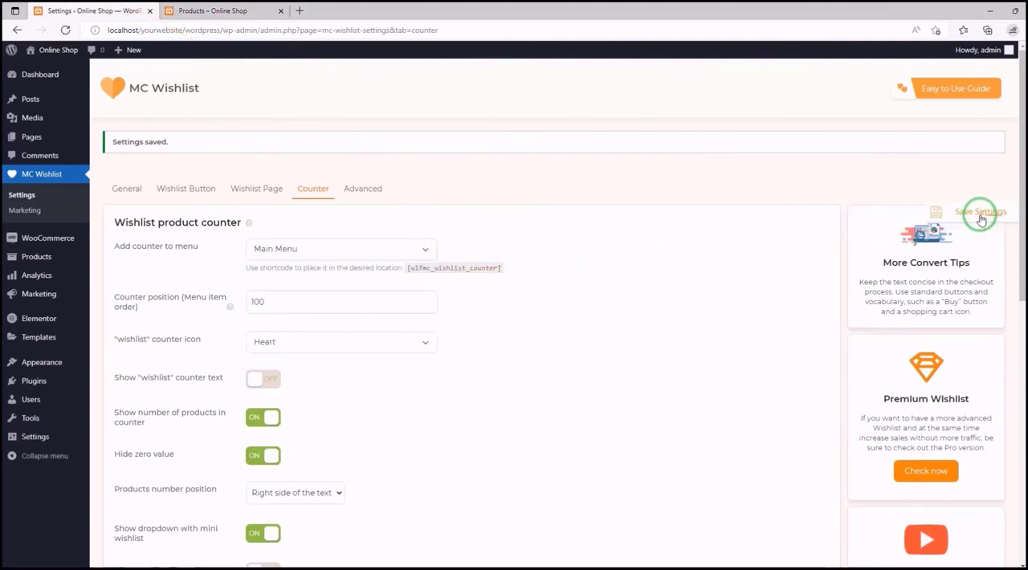
{"action": "left_click", "coordinate": [980, 214]}
{"action": "left_click", "coordinate": [213, 10]}
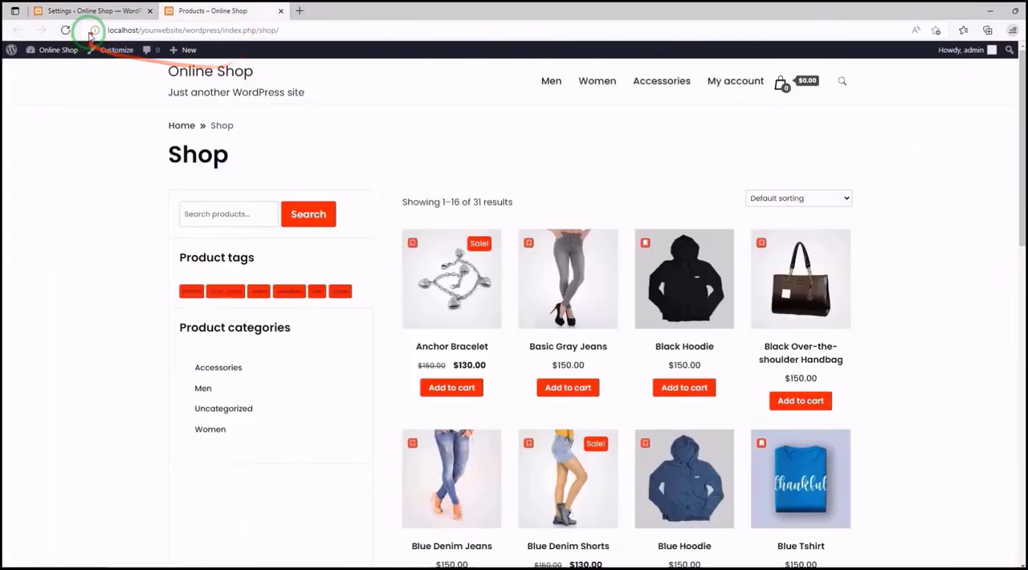
{"action": "left_click", "coordinate": [67, 29]}
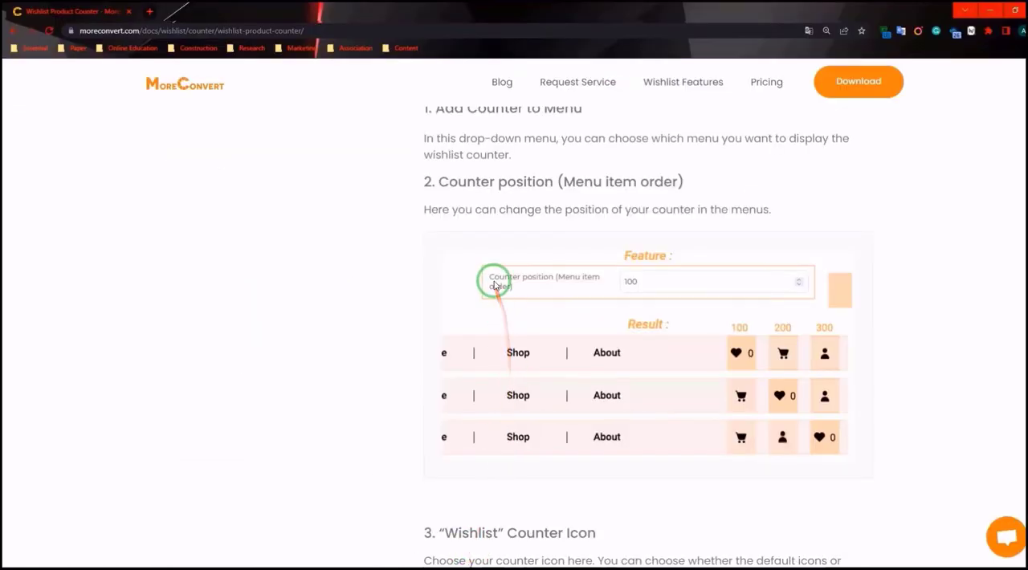
- Look through the MoreConvert Wishlist Product Counter documentation down to the Counter position (Menu item order) section
{"action": "scroll", "coordinate": [491, 280], "scroll_direction": "up", "scroll_amount": 10}
{"action": "scroll", "coordinate": [491, 281], "scroll_direction": "up", "scroll_amount": 3}
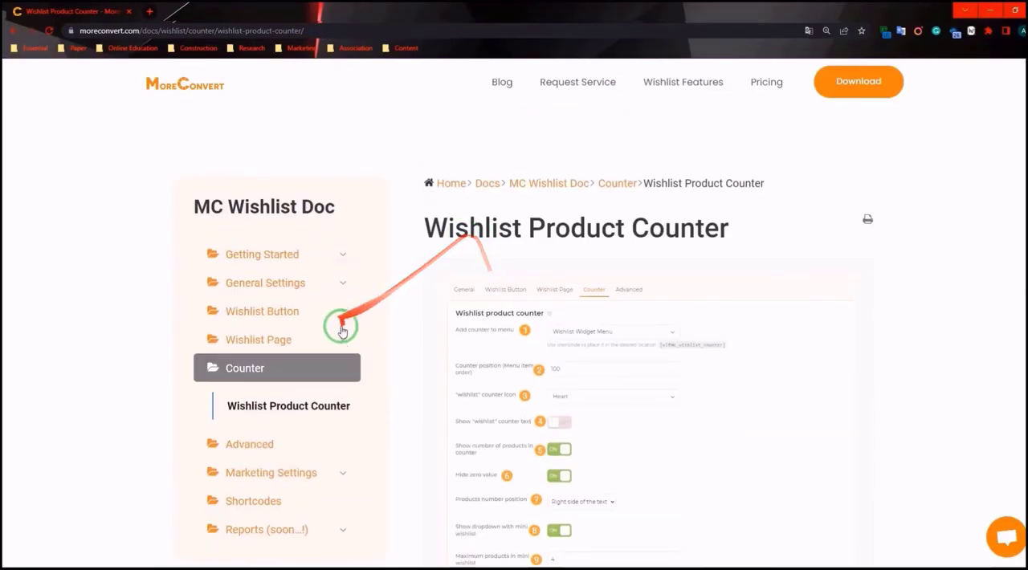
{"action": "scroll", "coordinate": [611, 202], "scroll_direction": "down", "scroll_amount": 8}
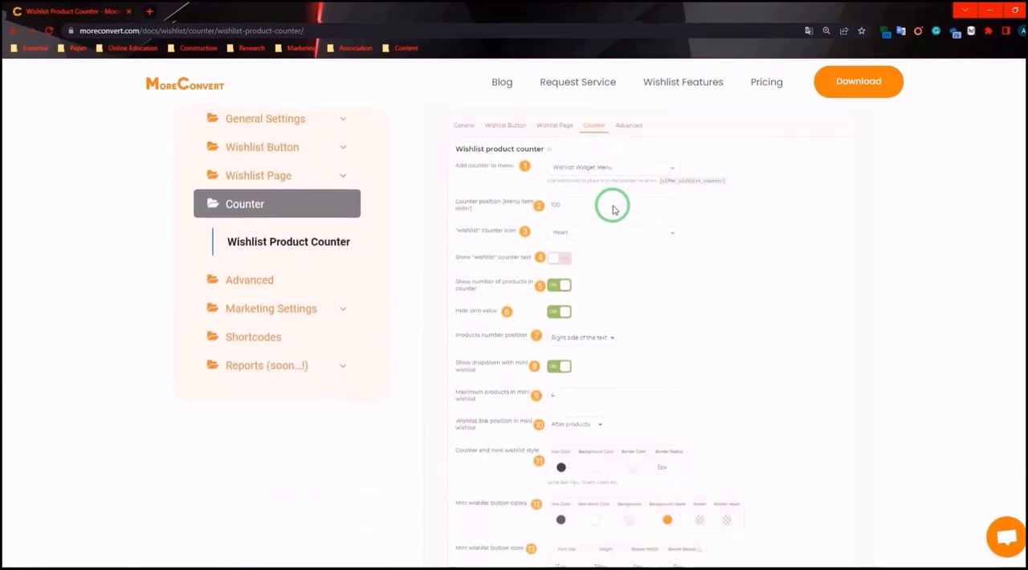
{"action": "scroll", "coordinate": [612, 210], "scroll_direction": "down", "scroll_amount": 3}
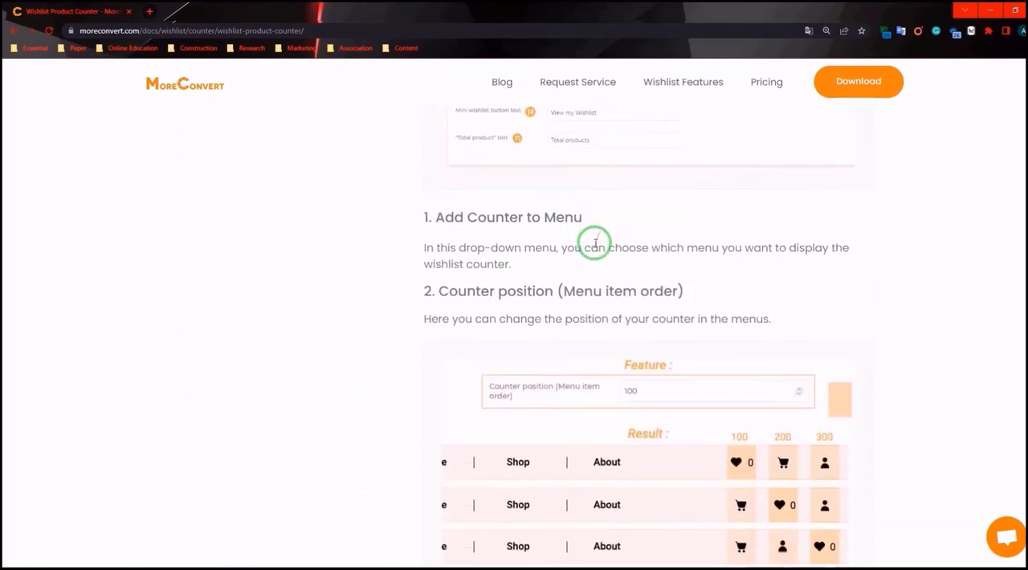
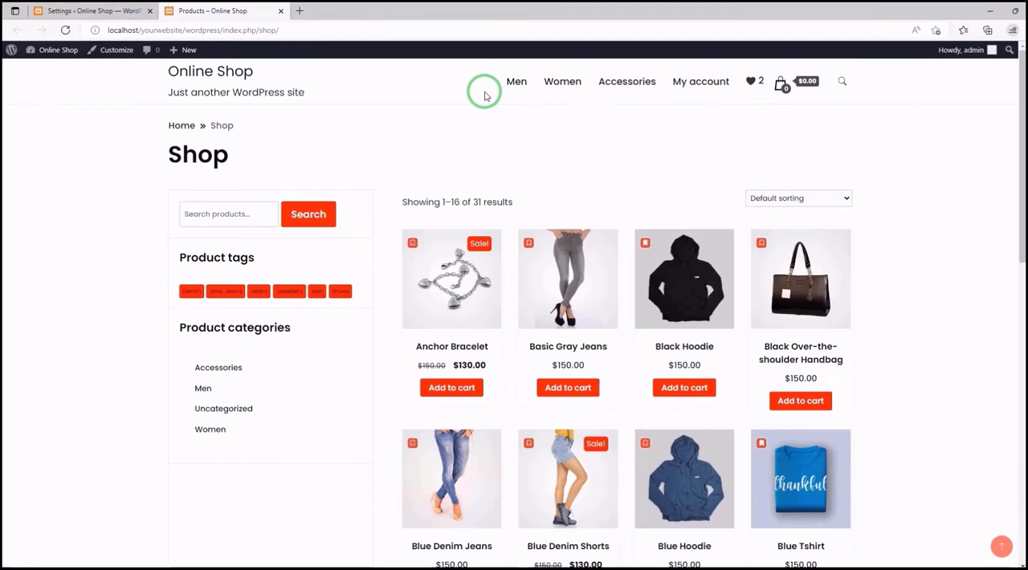
- Set the wishlist counter position to -100 in the MC Wishlist settings, save, and reload the shop page
{"action": "left_click", "coordinate": [103, 10]}
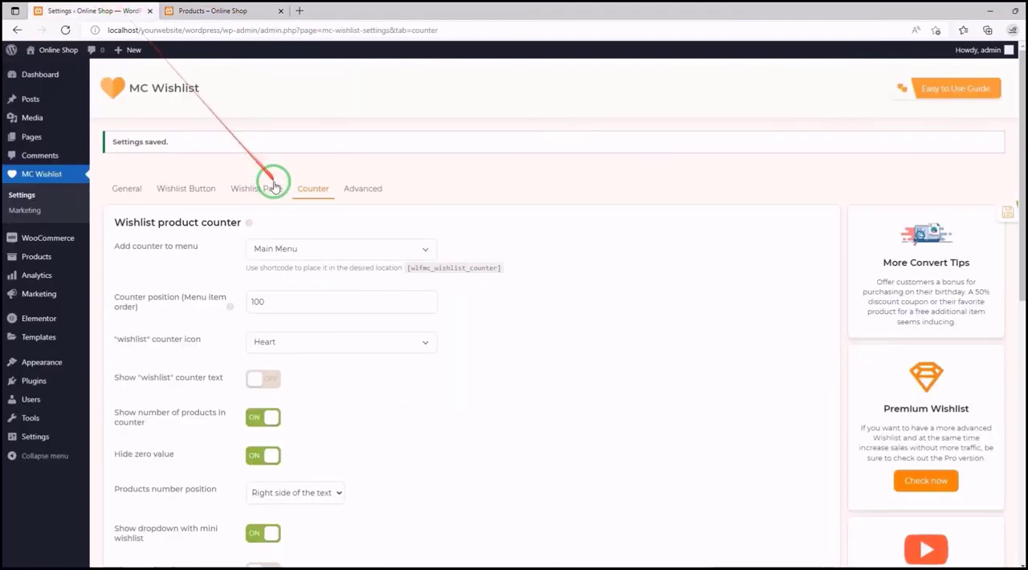
{"action": "left_click", "coordinate": [253, 302]}
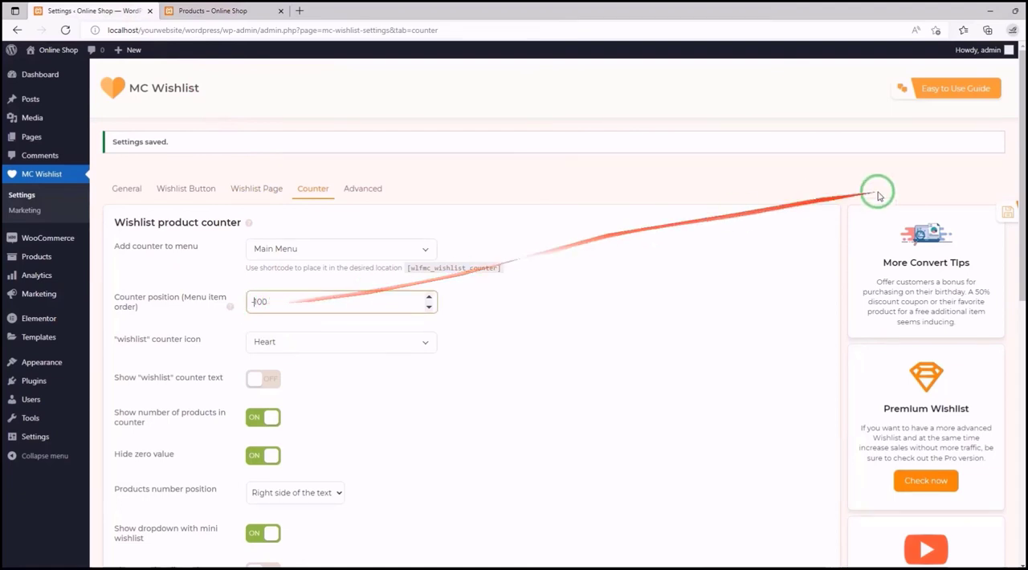
{"action": "left_click", "coordinate": [987, 222]}
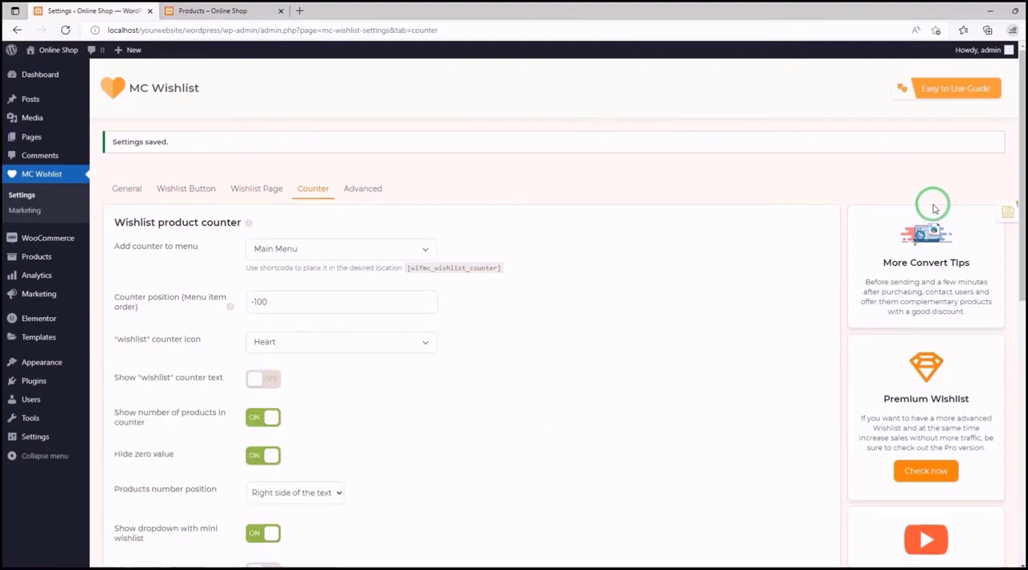
{"action": "left_click", "coordinate": [241, 11]}
{"action": "left_click", "coordinate": [65, 30]}
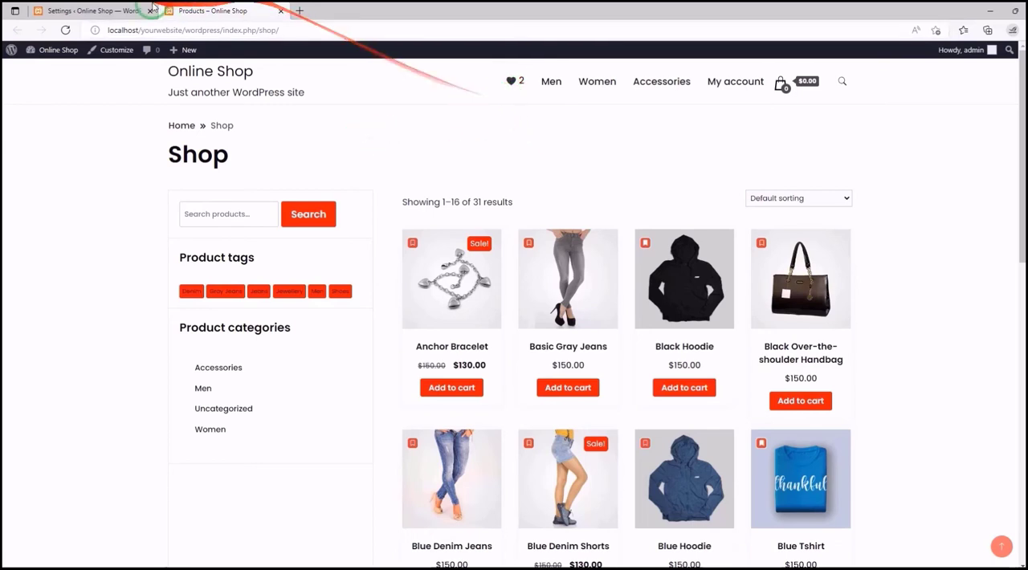
- Copy the [wlfmc_wishlist_counter] shortcode from the MC Wishlist counter settings
{"action": "left_click", "coordinate": [115, 11]}
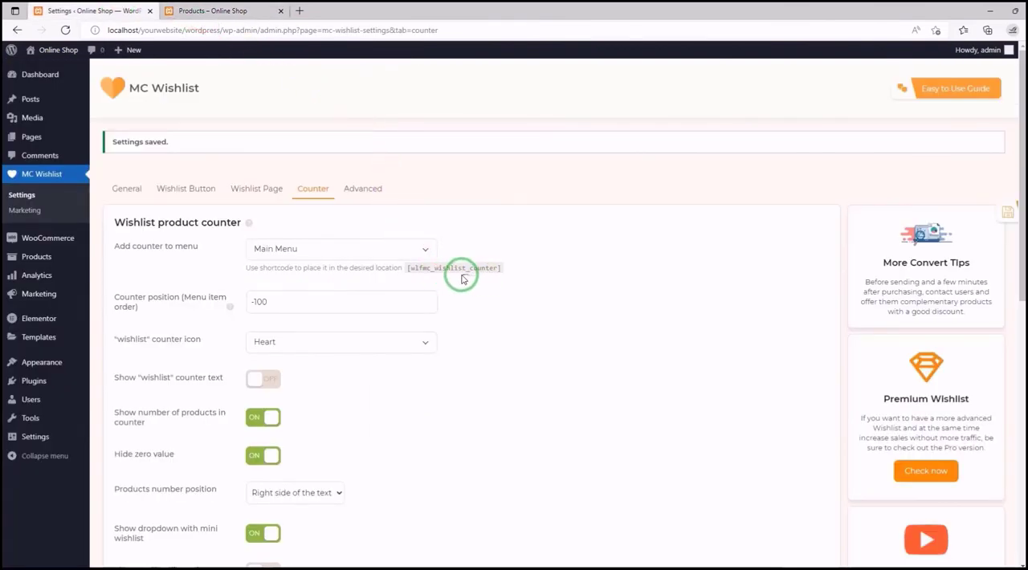
{"action": "double_click", "coordinate": [418, 273]}
{"action": "right_click", "coordinate": [431, 273]}
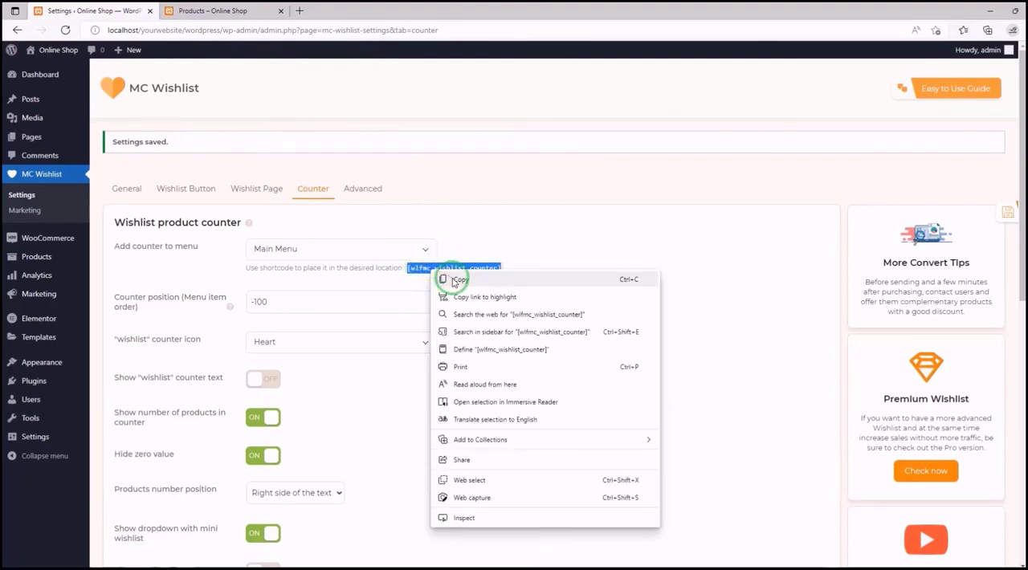
{"action": "left_click", "coordinate": [450, 278]}
- Open the shop page in the Customizer and add a Block widget to the WooCommerce Sidebar
{"action": "left_click", "coordinate": [207, 10]}
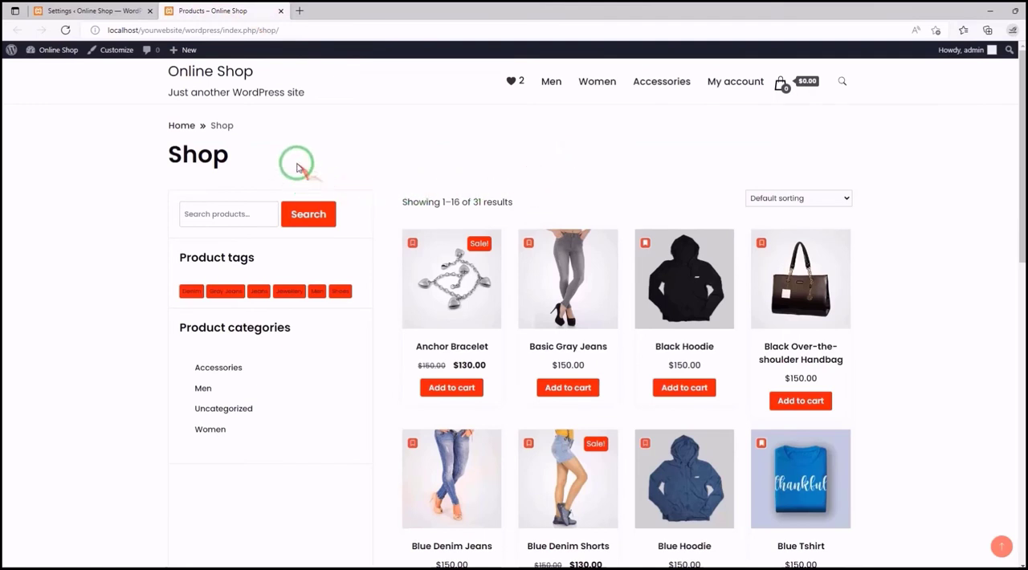
{"action": "left_click", "coordinate": [110, 50]}
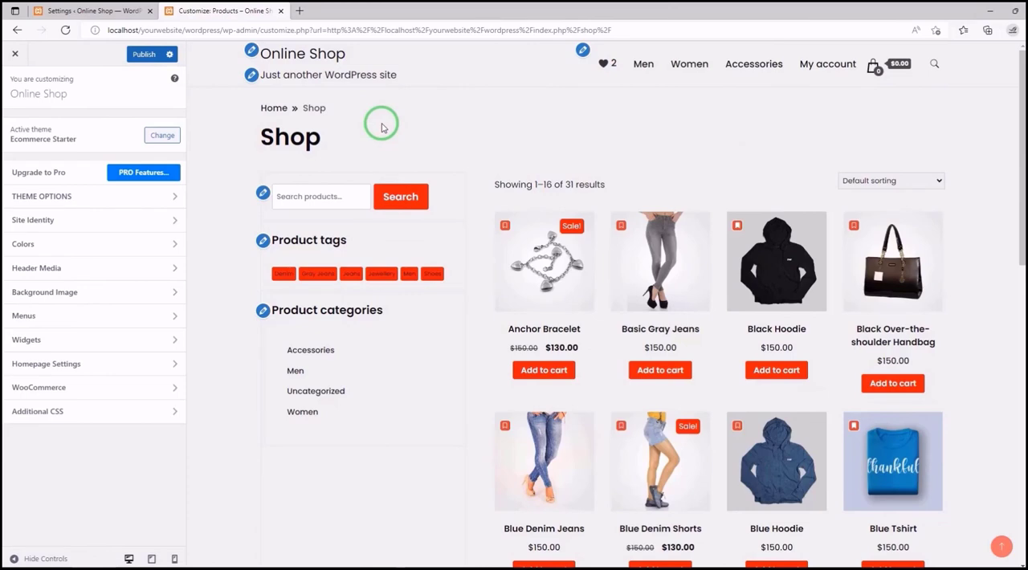
{"action": "left_click", "coordinate": [263, 194]}
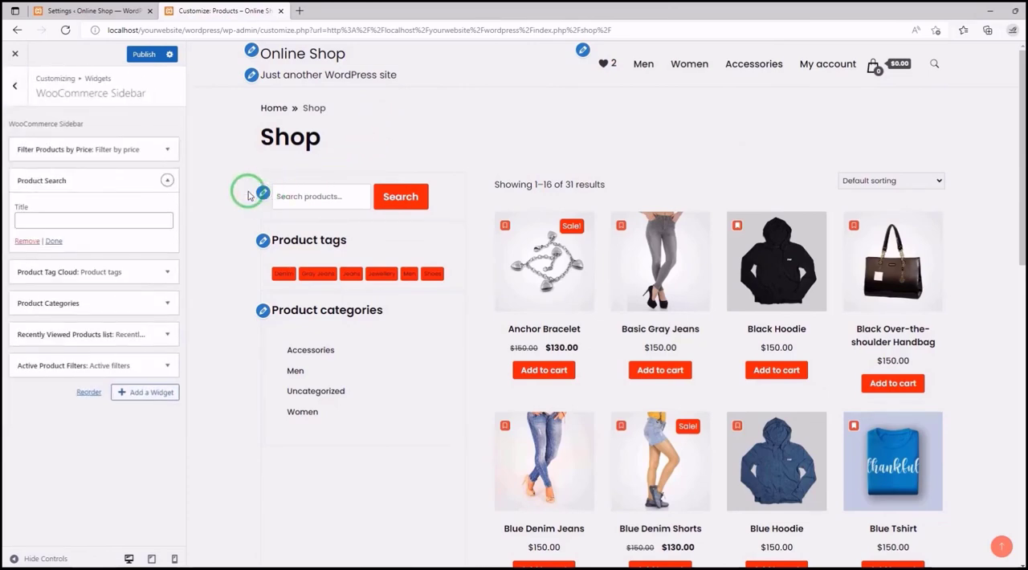
{"action": "left_click", "coordinate": [141, 394]}
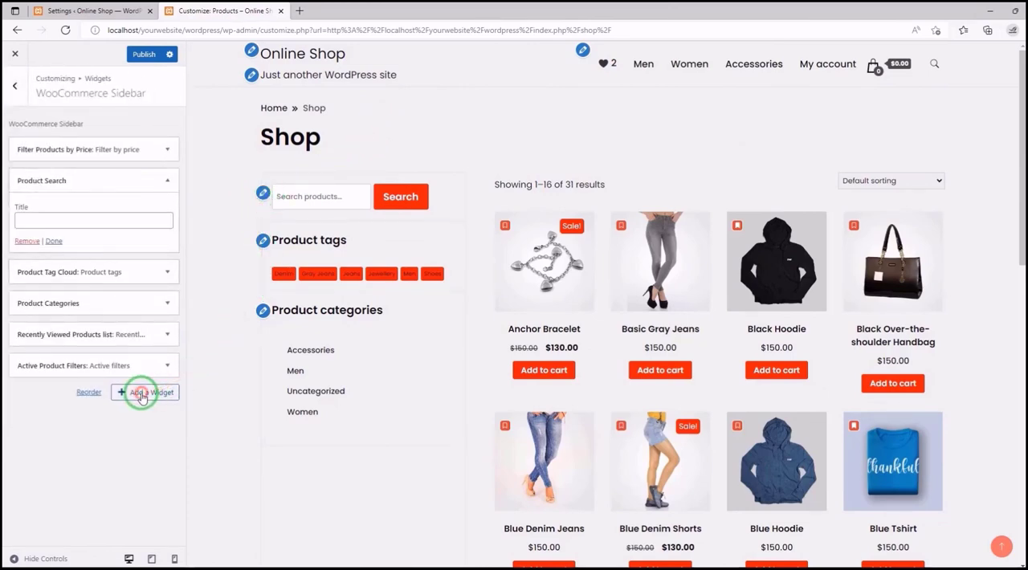
{"action": "left_click_drag", "start_coordinate": [339, 156], "coordinate": [335, 267]}
{"action": "left_click", "coordinate": [283, 201]}
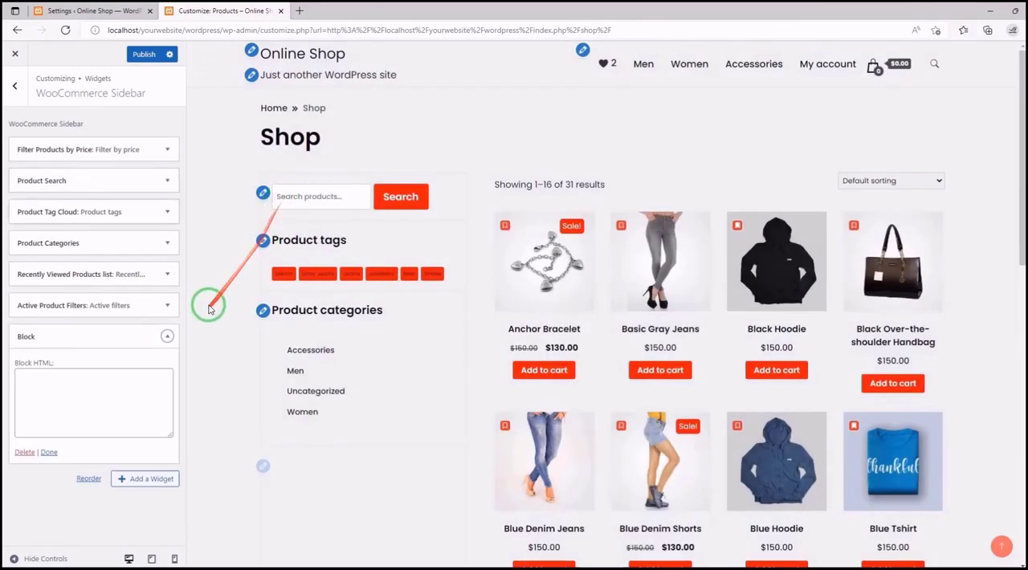
- Paste the [wlfmc_wishlist_counter] shortcode into the Block widget and move the widget above Product Search
{"action": "right_click", "coordinate": [49, 371]}
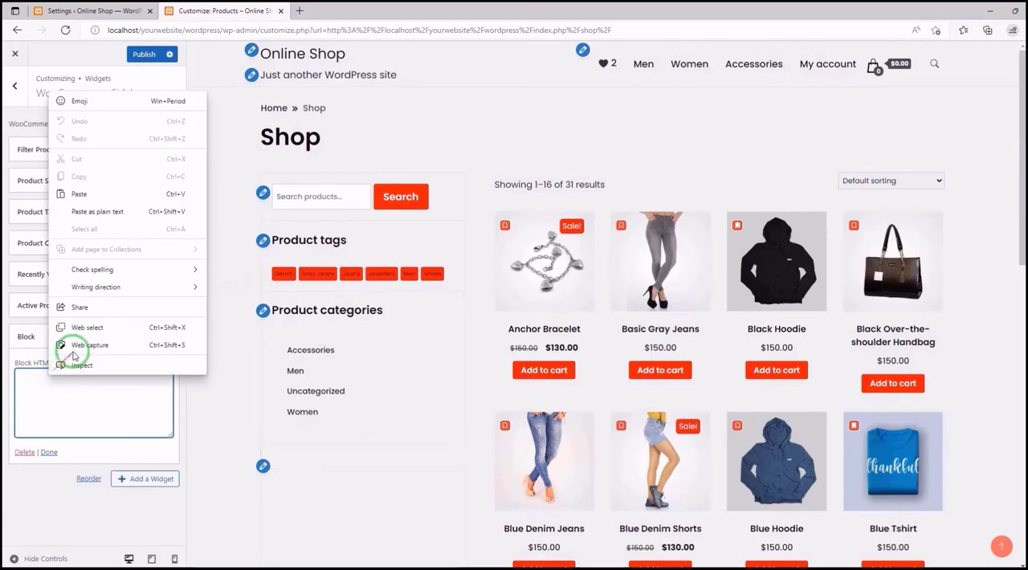
{"action": "left_click", "coordinate": [113, 196]}
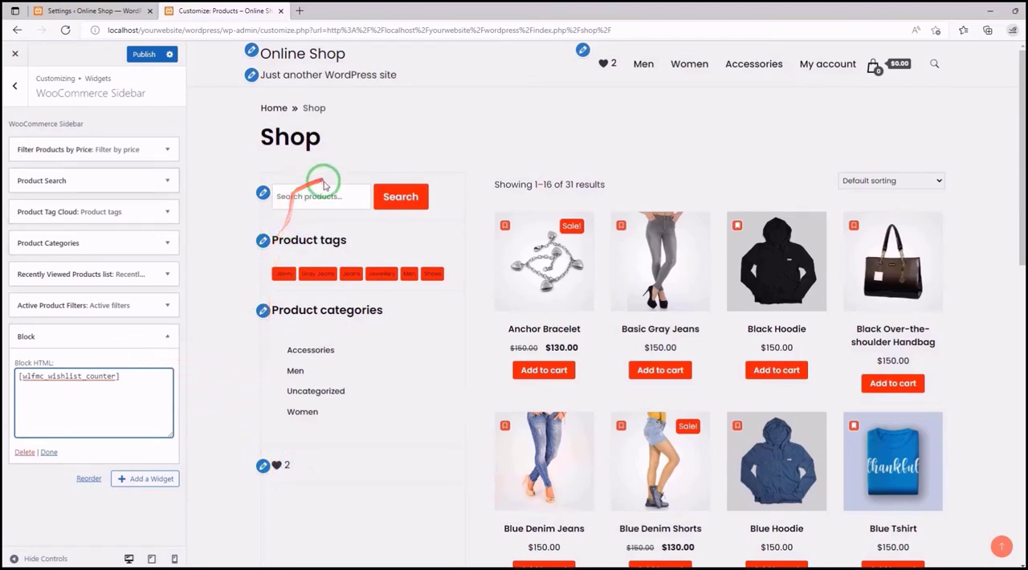
{"action": "left_click_drag", "start_coordinate": [101, 334], "coordinate": [96, 165]}
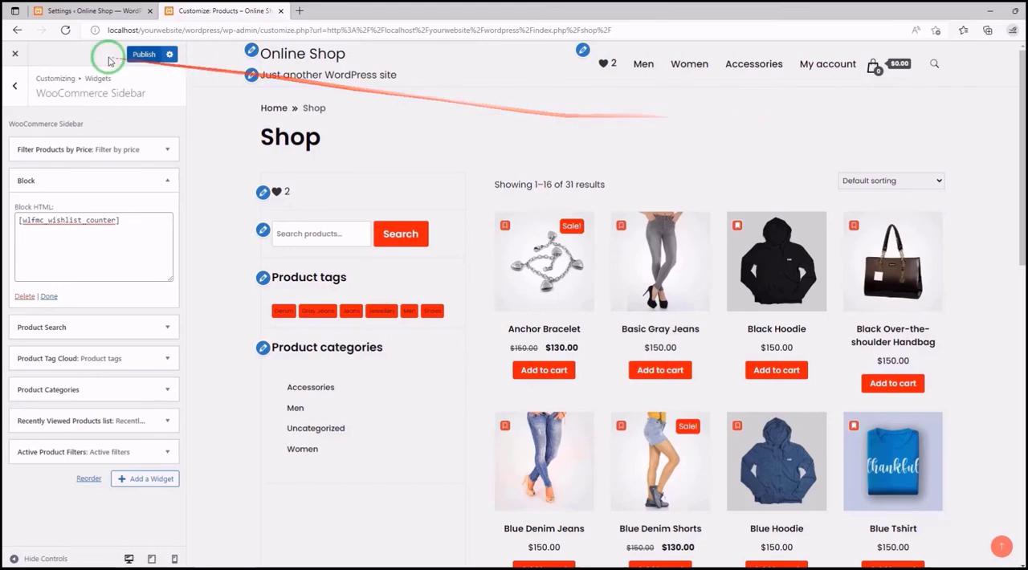
- Leave the Customizer and discard the unpublished widget changes
{"action": "left_click", "coordinate": [12, 53]}
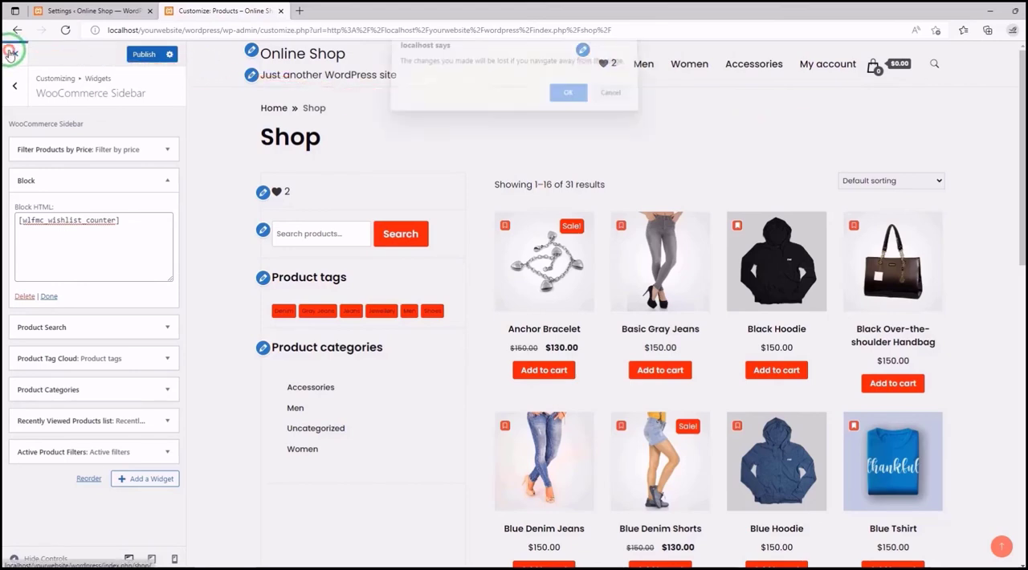
{"action": "left_click", "coordinate": [578, 101]}
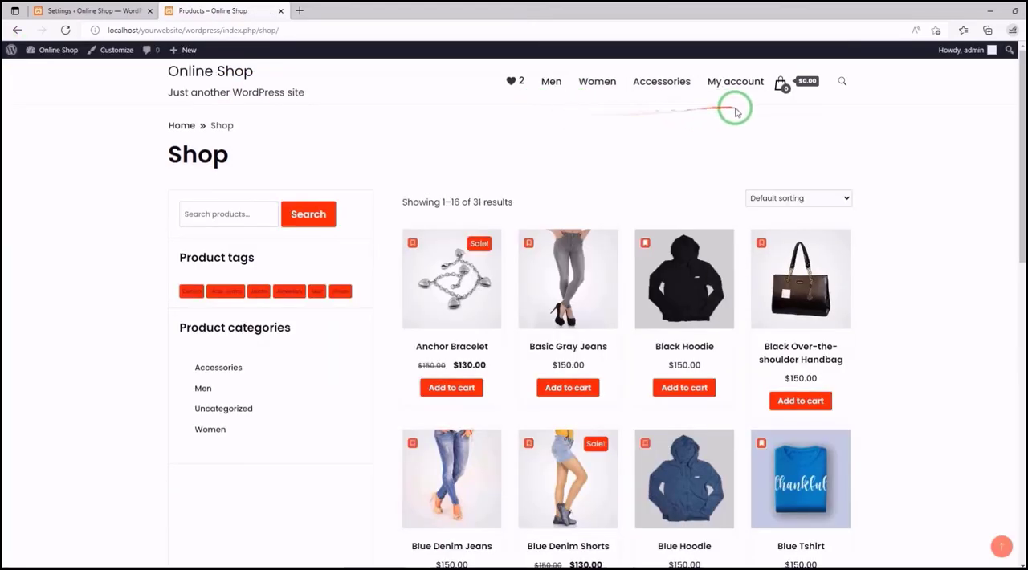
- Set the wishlist counter position (menu item order) to 100 in the MC Wishlist settings
{"action": "left_click", "coordinate": [132, 10]}
{"action": "left_click", "coordinate": [292, 299]}
{"action": "left_click", "coordinate": [253, 297]}
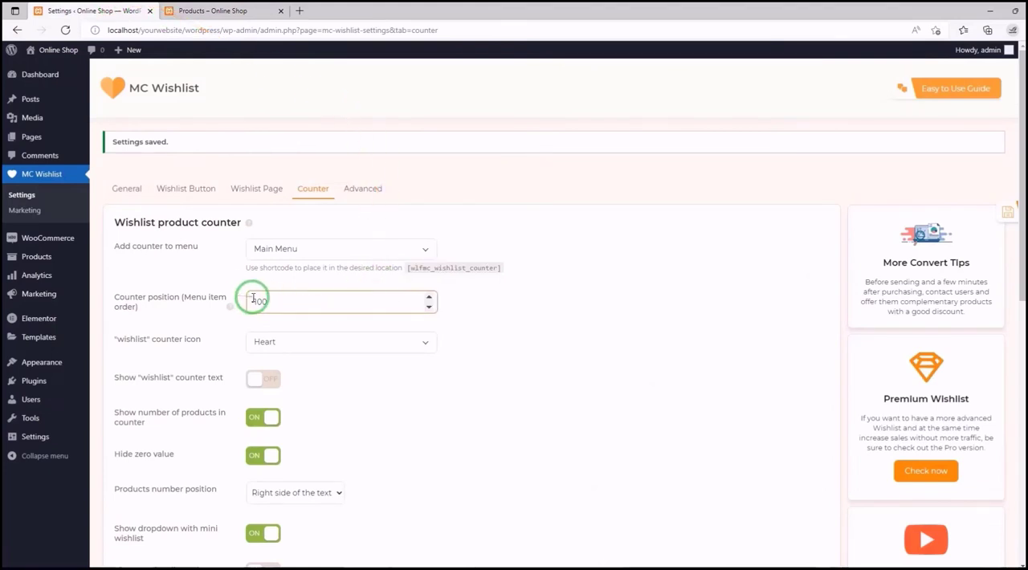
{"action": "left_click", "coordinate": [596, 303]}
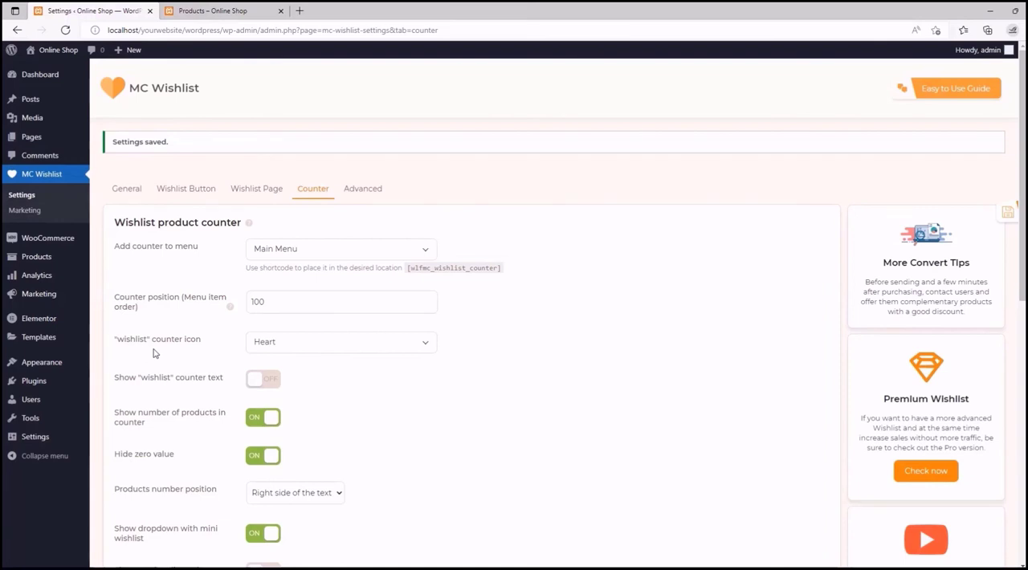
- Check the current counter icon on the shop page and change the "wishlist" counter icon to Save
{"action": "left_click", "coordinate": [418, 344]}
{"action": "left_click", "coordinate": [241, 10]}
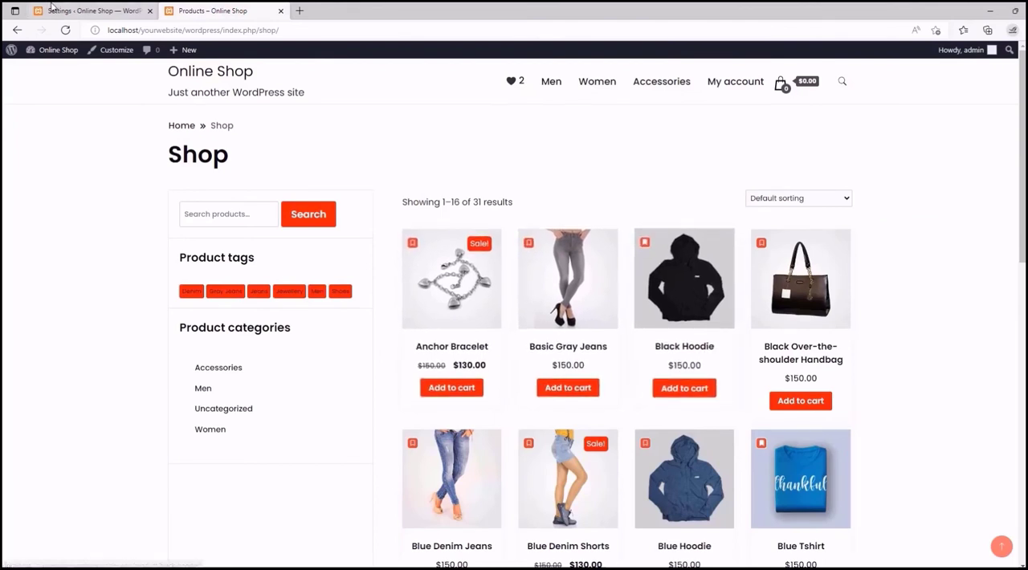
{"action": "left_click", "coordinate": [97, 11]}
{"action": "left_click", "coordinate": [358, 403]}
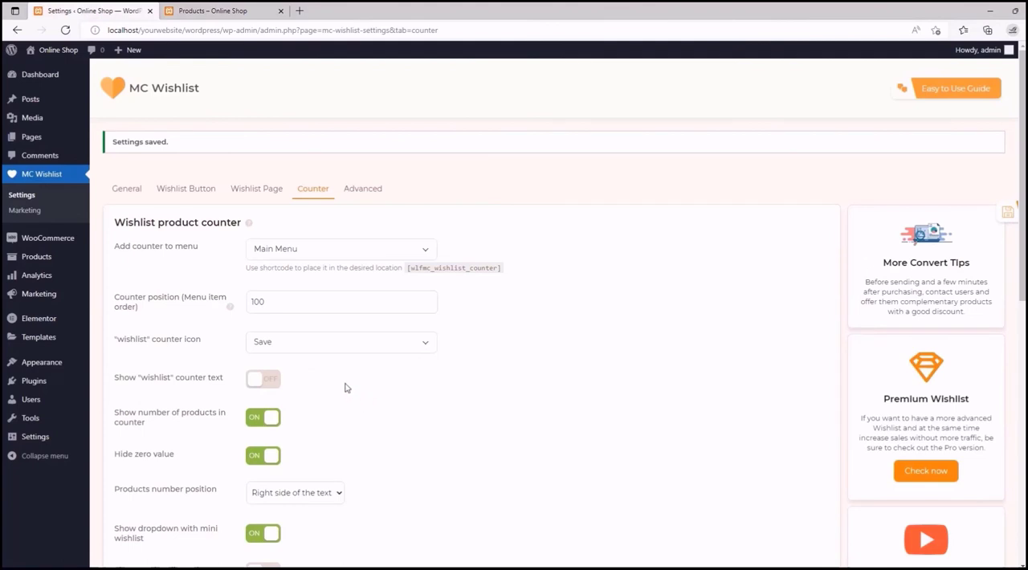
- Turn on the "wishlist" counter text, save the counter settings, and reload the shop page to check the menu
{"action": "left_click_drag", "start_coordinate": [1021, 262], "coordinate": [1016, 403]}
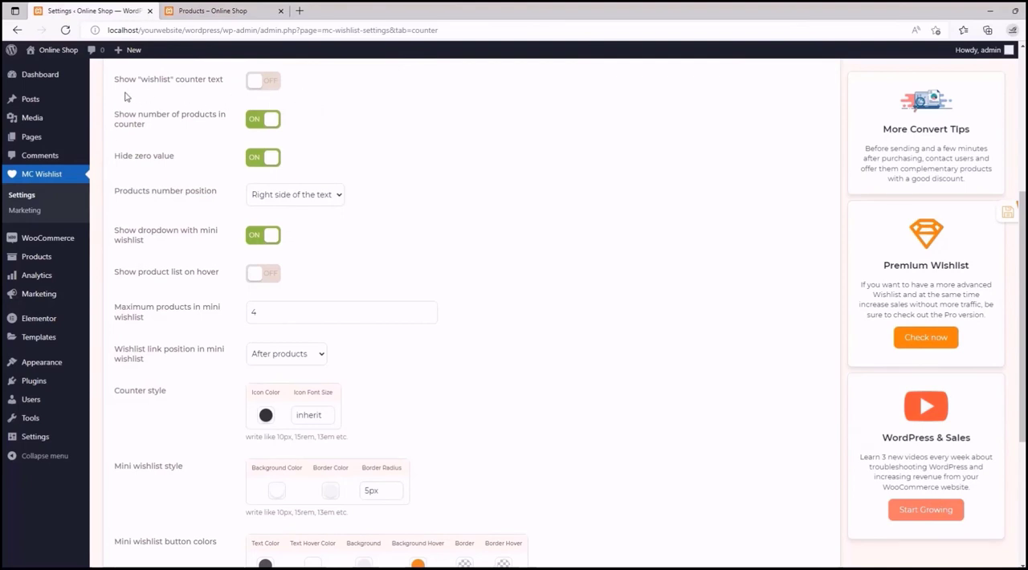
{"action": "left_click", "coordinate": [236, 7]}
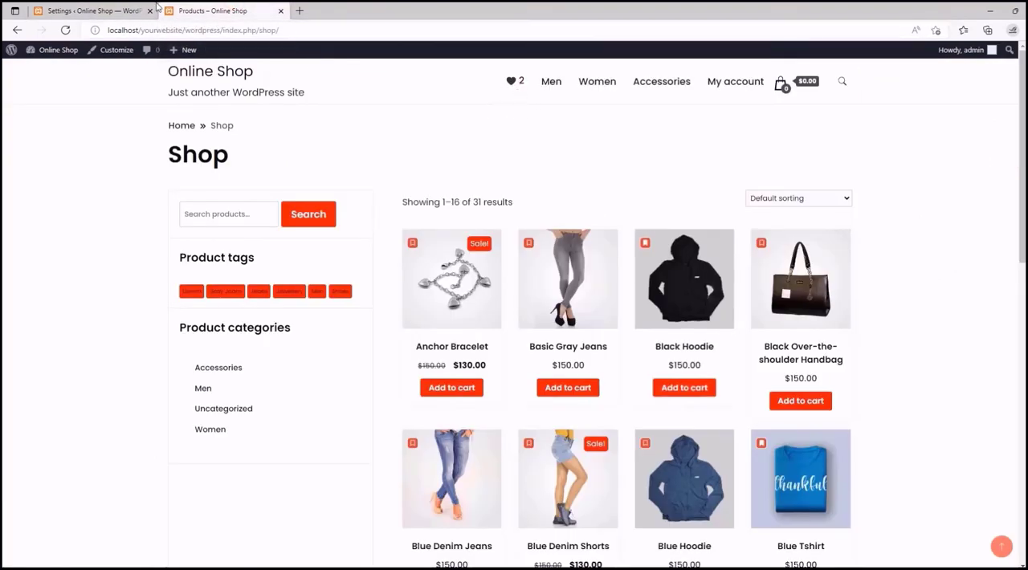
{"action": "left_click", "coordinate": [156, 8]}
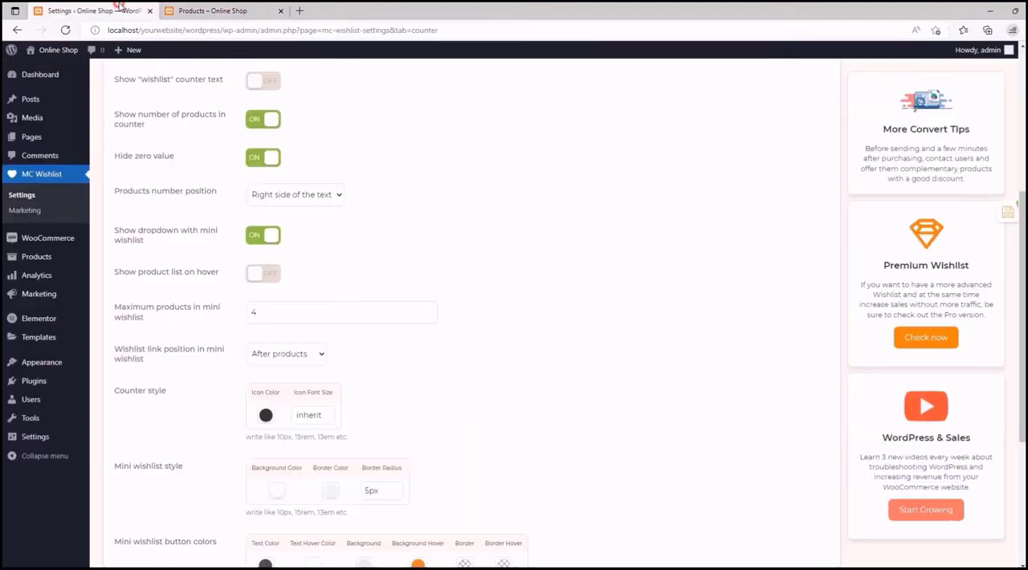
{"action": "left_click", "coordinate": [262, 83]}
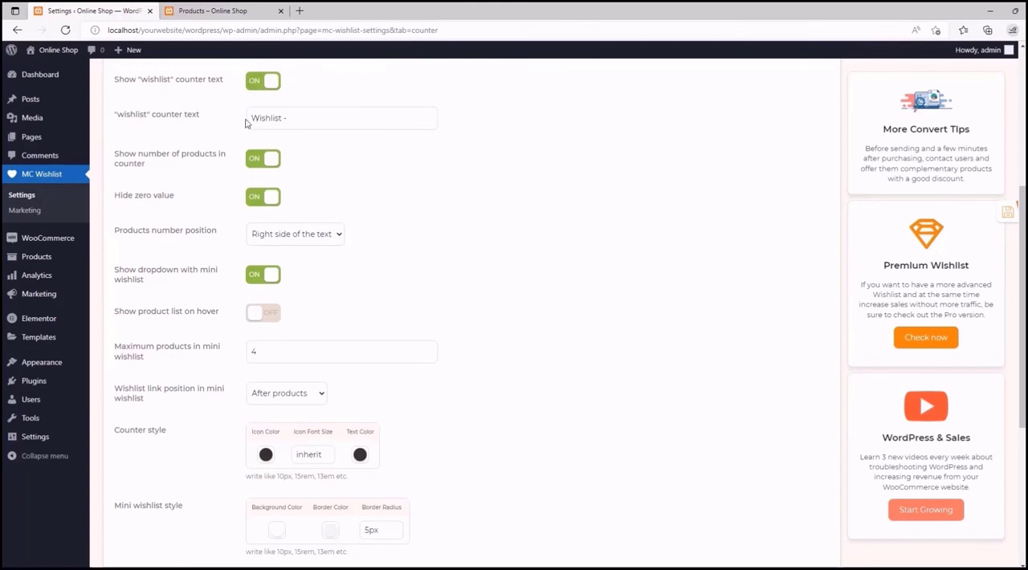
{"action": "left_click", "coordinate": [991, 213]}
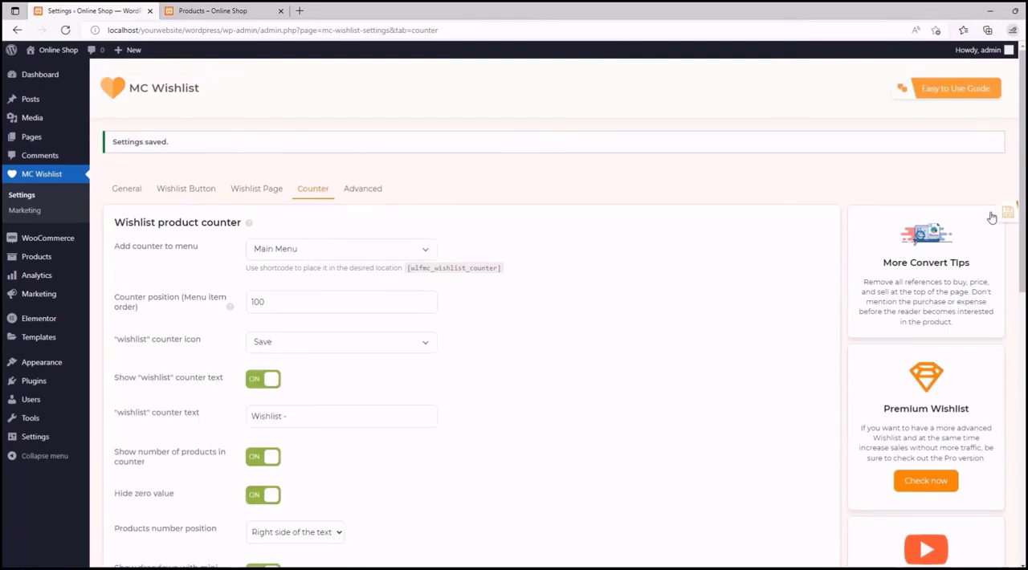
{"action": "left_click", "coordinate": [213, 10]}
{"action": "left_click", "coordinate": [65, 29]}
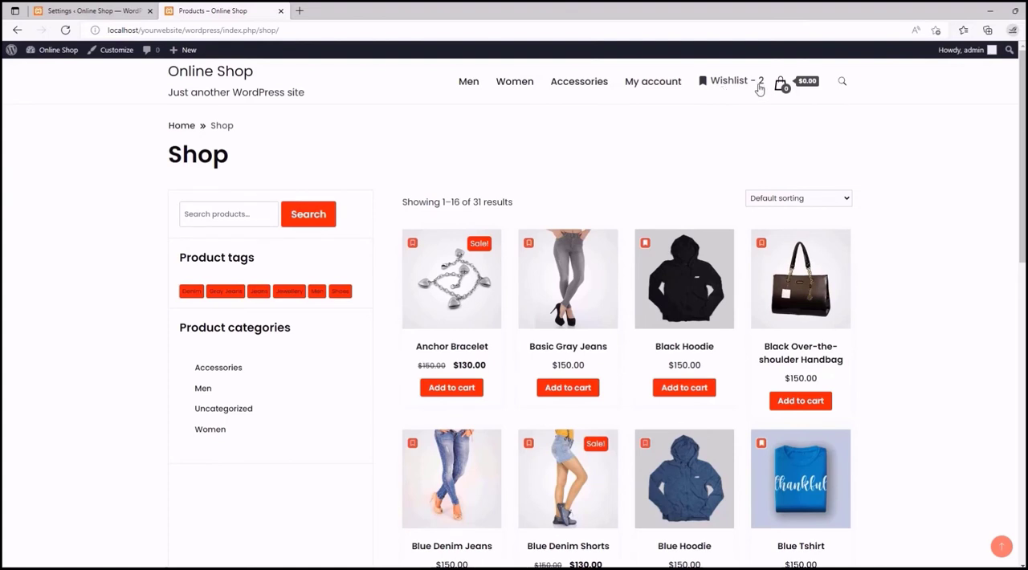
- Turn off the "wishlist" counter text option in the counter settings, comparing with the counter on the shop page
{"action": "left_click", "coordinate": [92, 11]}
{"action": "scroll", "coordinate": [271, 177], "scroll_direction": "down", "scroll_amount": 2}
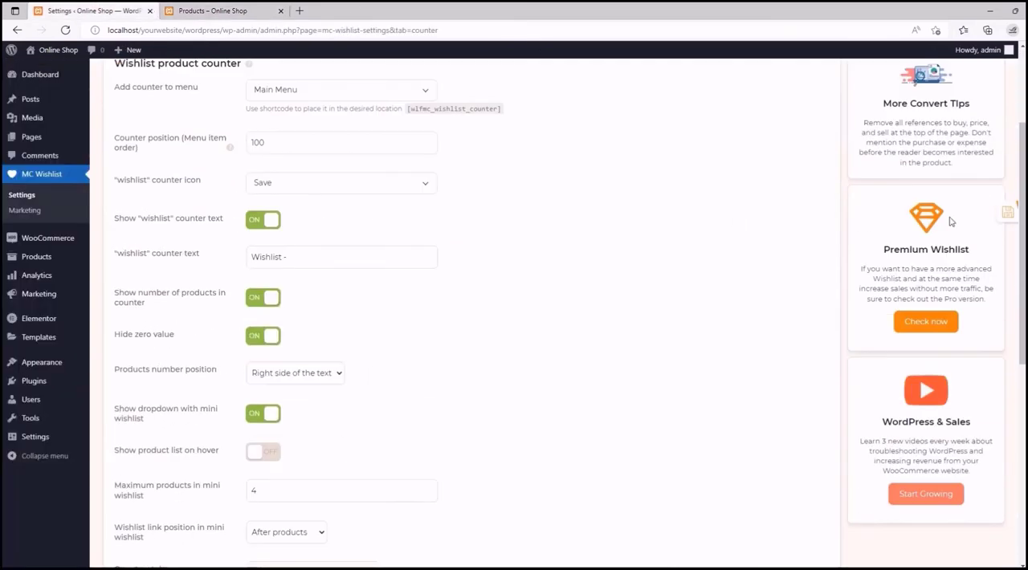
{"action": "left_click_drag", "start_coordinate": [1022, 247], "coordinate": [1022, 331]}
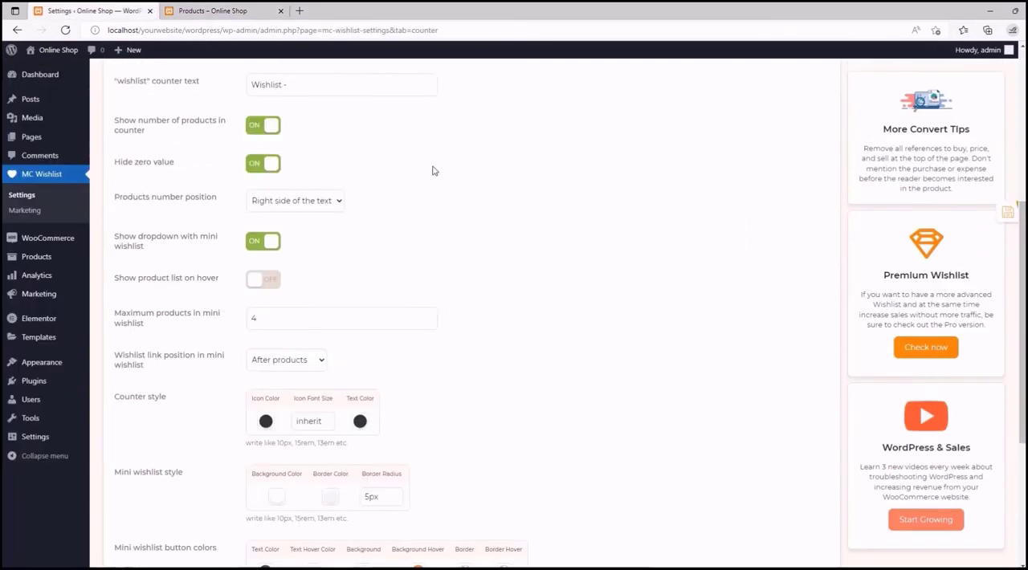
{"action": "scroll", "coordinate": [432, 170], "scroll_direction": "up", "scroll_amount": 1}
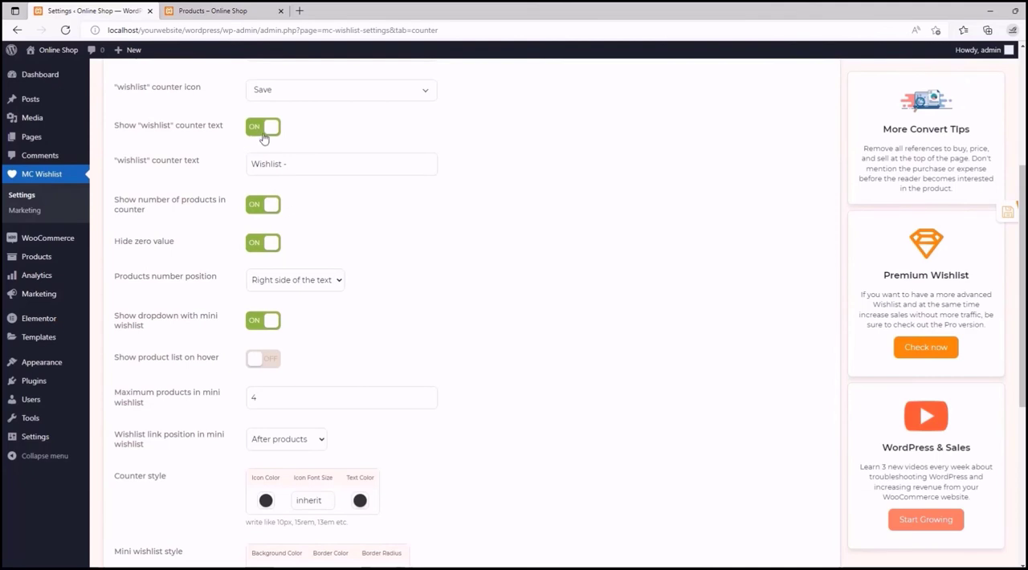
{"action": "left_click", "coordinate": [215, 10]}
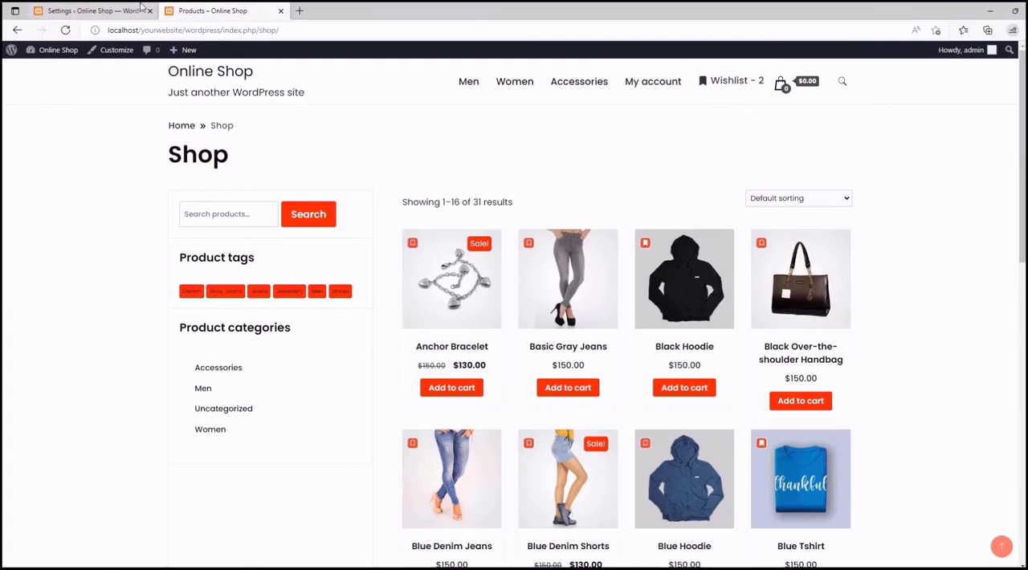
{"action": "left_click", "coordinate": [92, 10]}
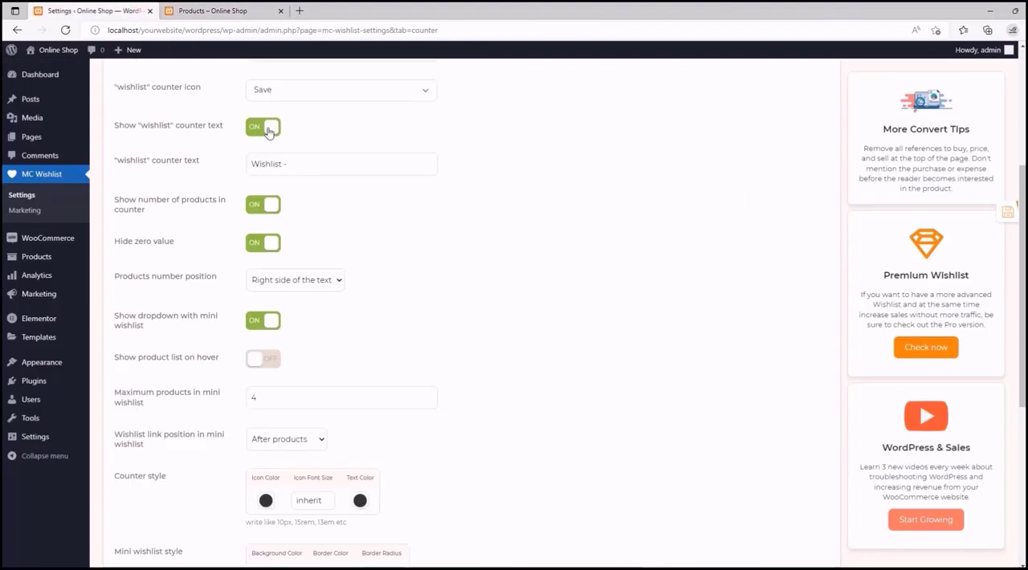
{"action": "left_click", "coordinate": [268, 131]}
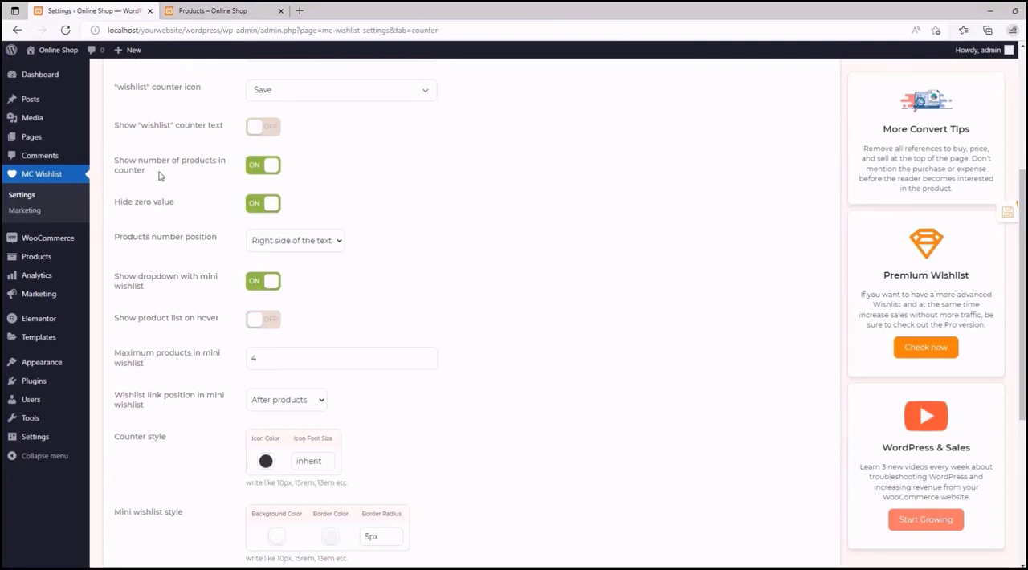
{"action": "left_click", "coordinate": [213, 10]}
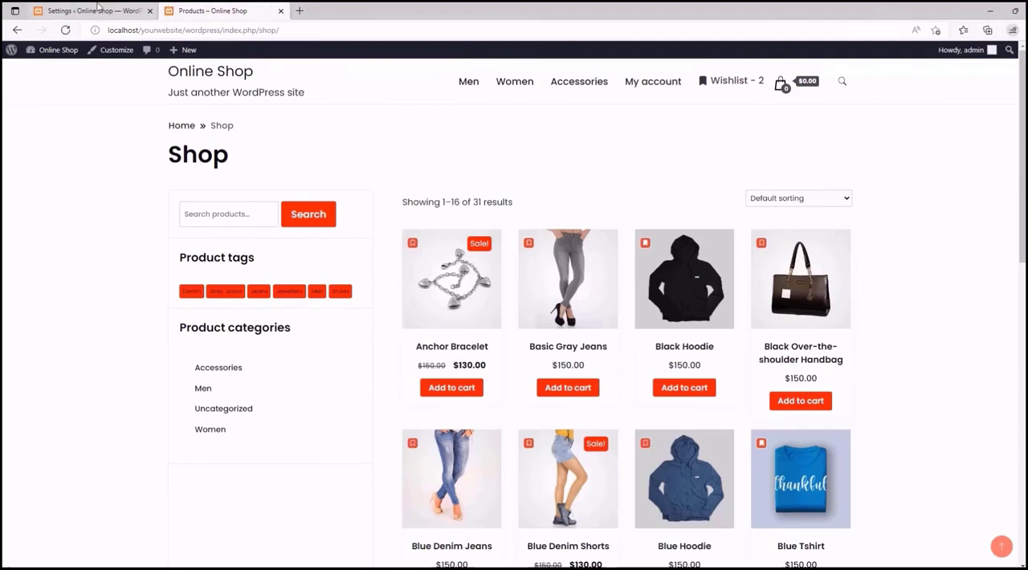
{"action": "left_click", "coordinate": [95, 8]}
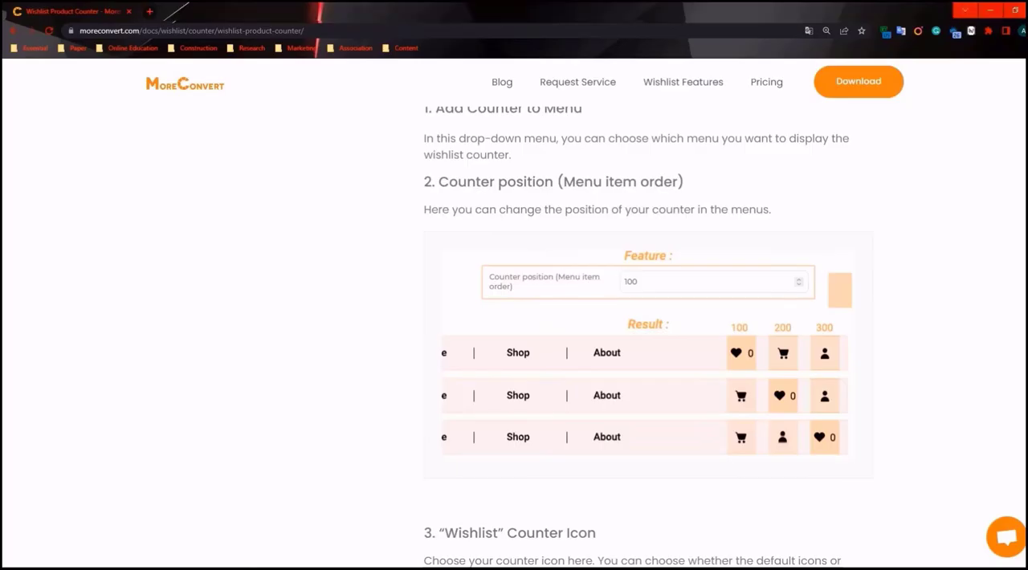
- Read the documentation sections on the wishlist counter text and showing the number of products in the counter
{"action": "scroll", "coordinate": [525, 237], "scroll_direction": "down", "scroll_amount": 10}
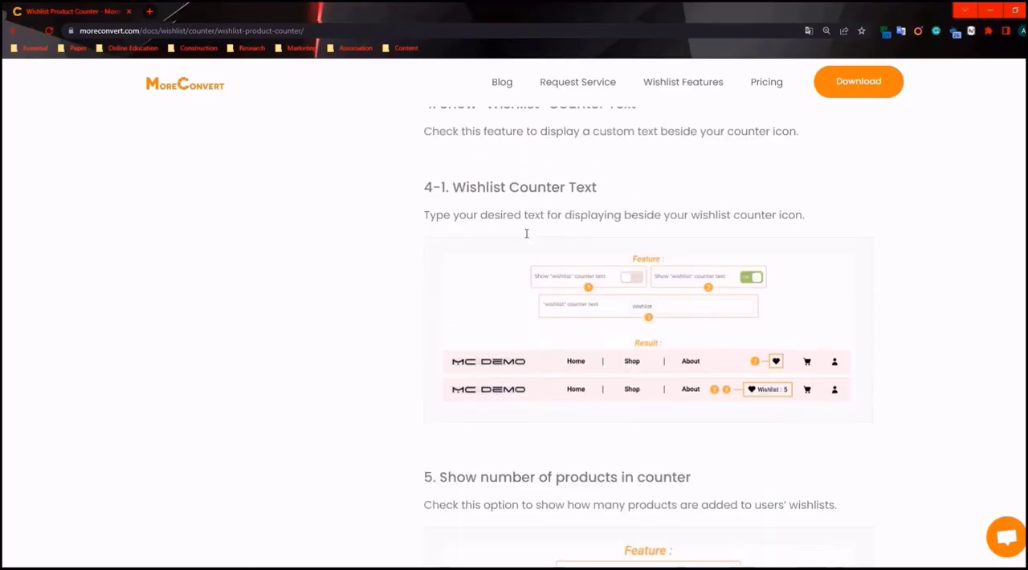
{"action": "scroll", "coordinate": [526, 238], "scroll_direction": "down", "scroll_amount": 1}
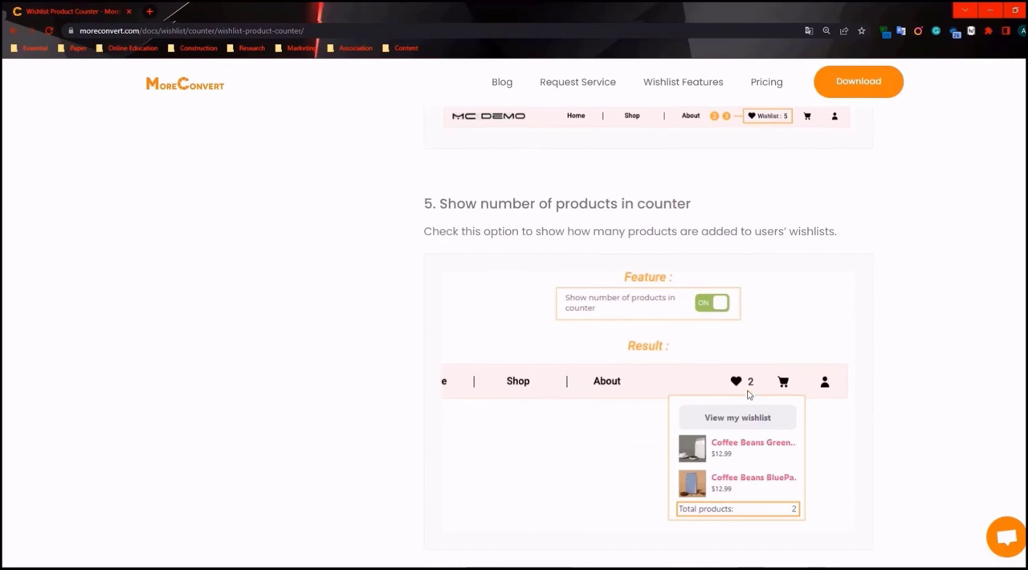
{"action": "scroll", "coordinate": [747, 377], "scroll_direction": "down", "scroll_amount": 1}
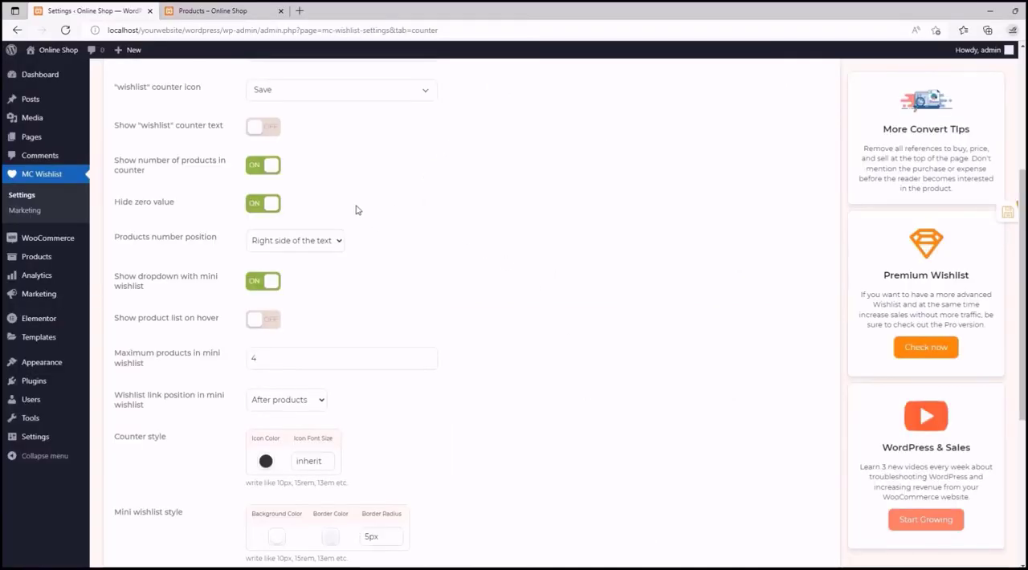
- Try switching "Show number of products in counter" off and back on, then check the counter on the shop page
{"action": "left_click", "coordinate": [266, 166]}
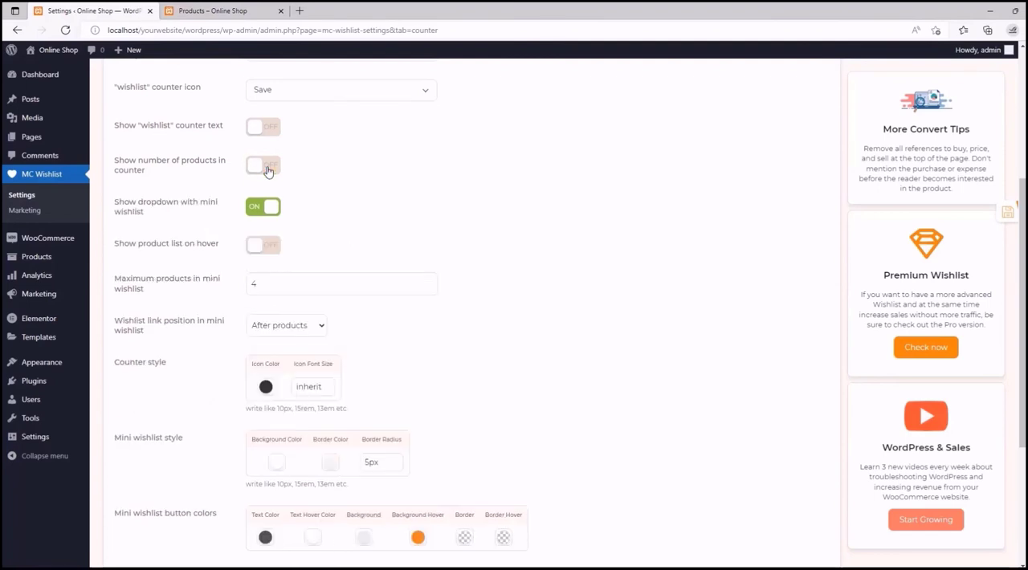
{"action": "left_click", "coordinate": [259, 168]}
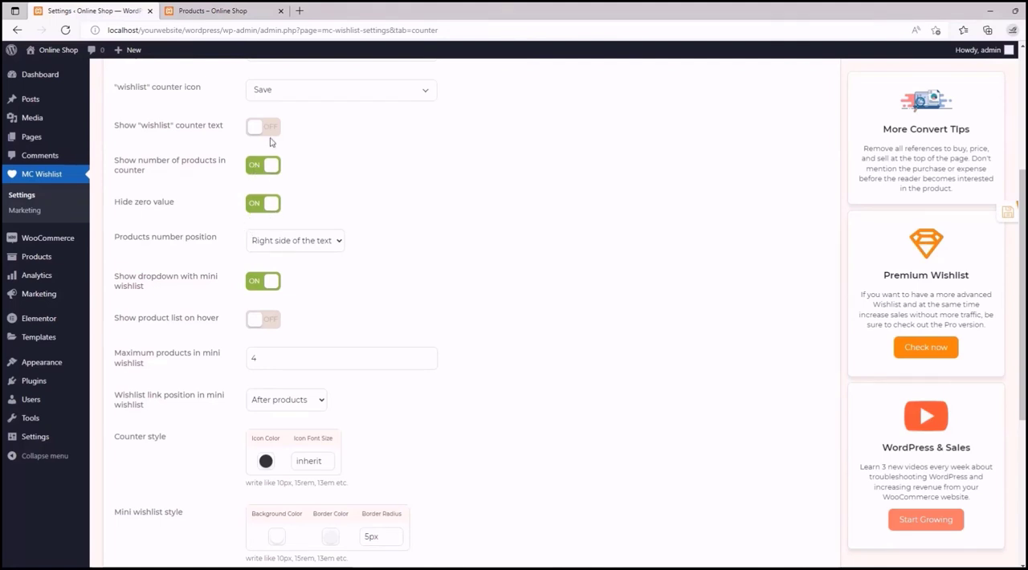
{"action": "left_click", "coordinate": [251, 10]}
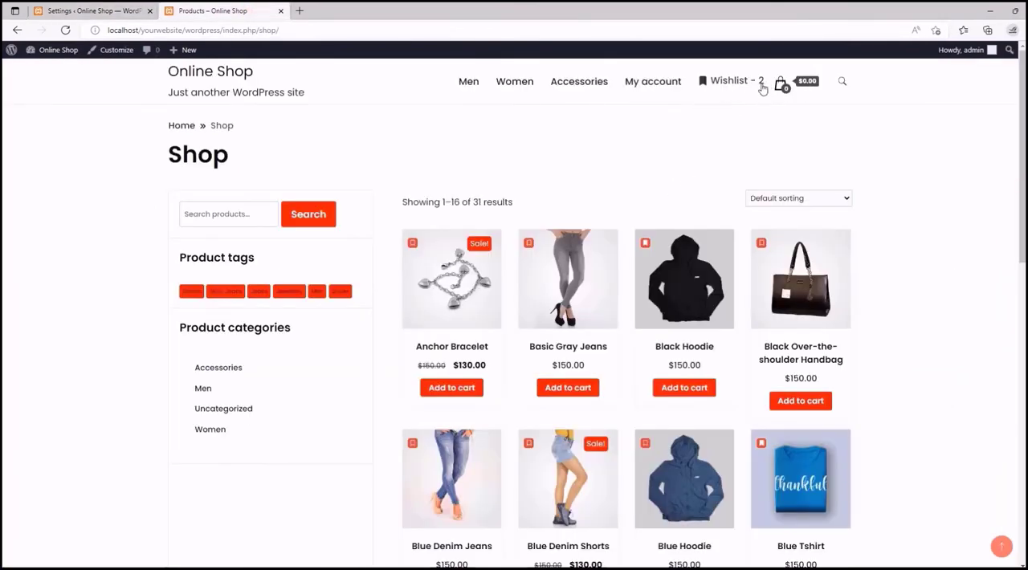
{"action": "left_click", "coordinate": [64, 11]}
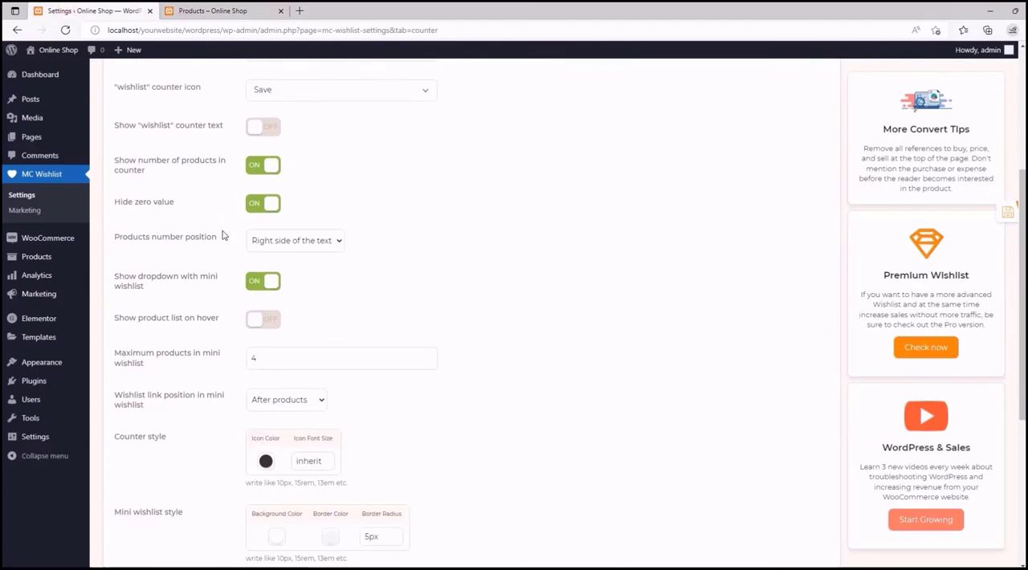
- Turn off "Hide zero value" in the counter settings and look over the available products number positions
{"action": "left_click", "coordinate": [265, 206]}
{"action": "scroll", "coordinate": [227, 172], "scroll_direction": "down", "scroll_amount": 2}
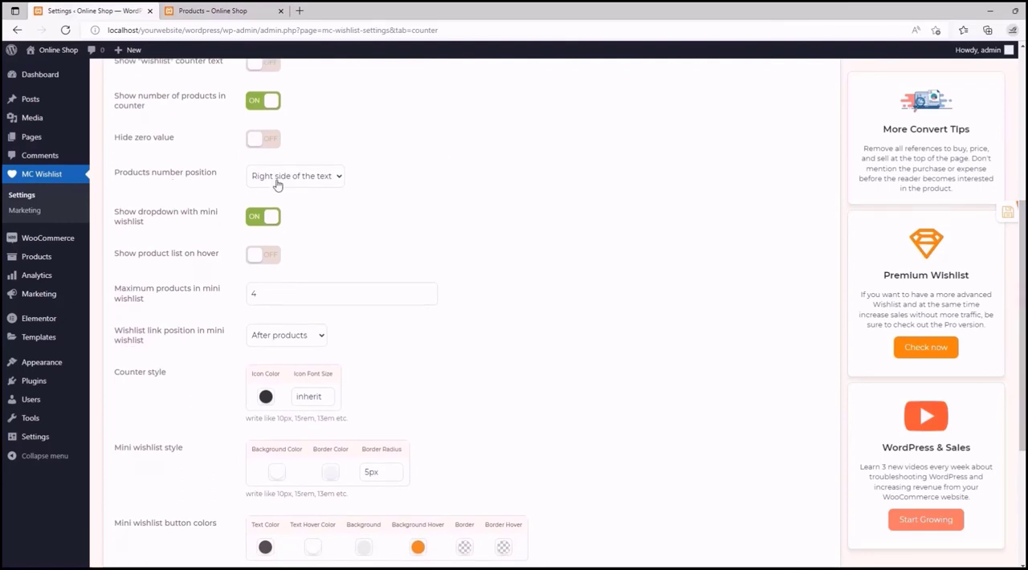
{"action": "left_click", "coordinate": [332, 180]}
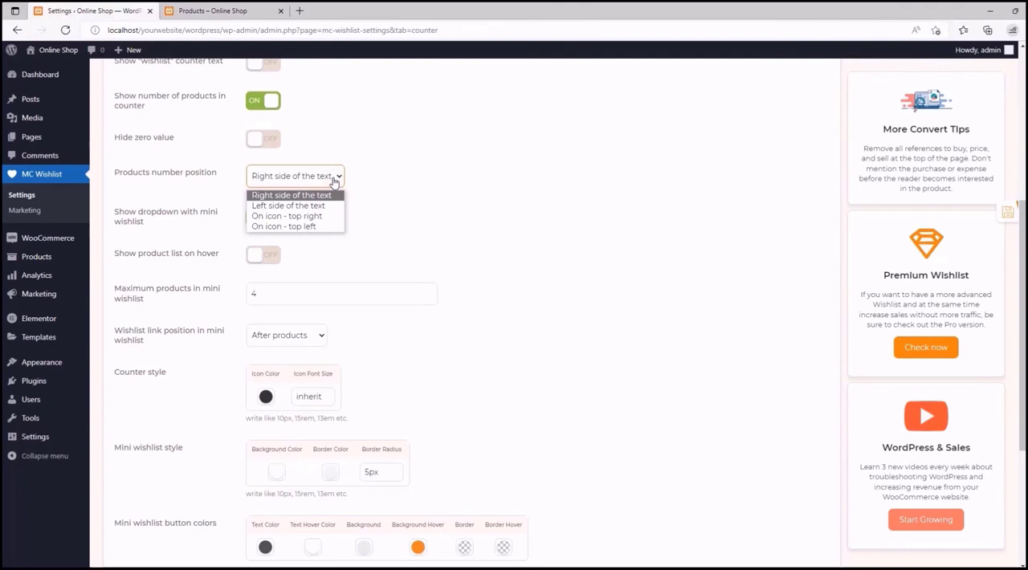
{"action": "left_click", "coordinate": [332, 180]}
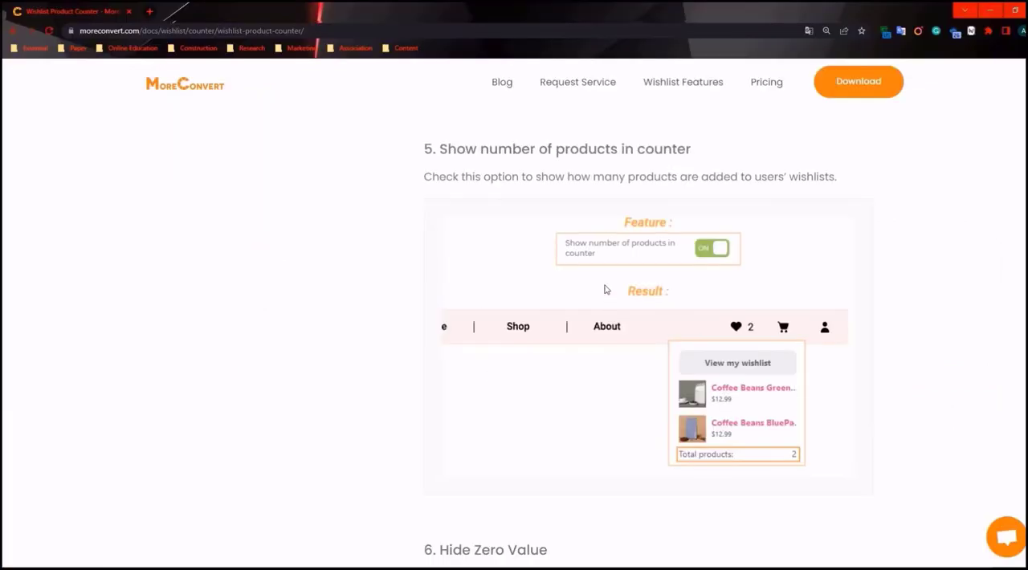
- Read the documentation sections on Hide Zero Value and Products Number Position
{"action": "scroll", "coordinate": [562, 265], "scroll_direction": "down", "scroll_amount": 5}
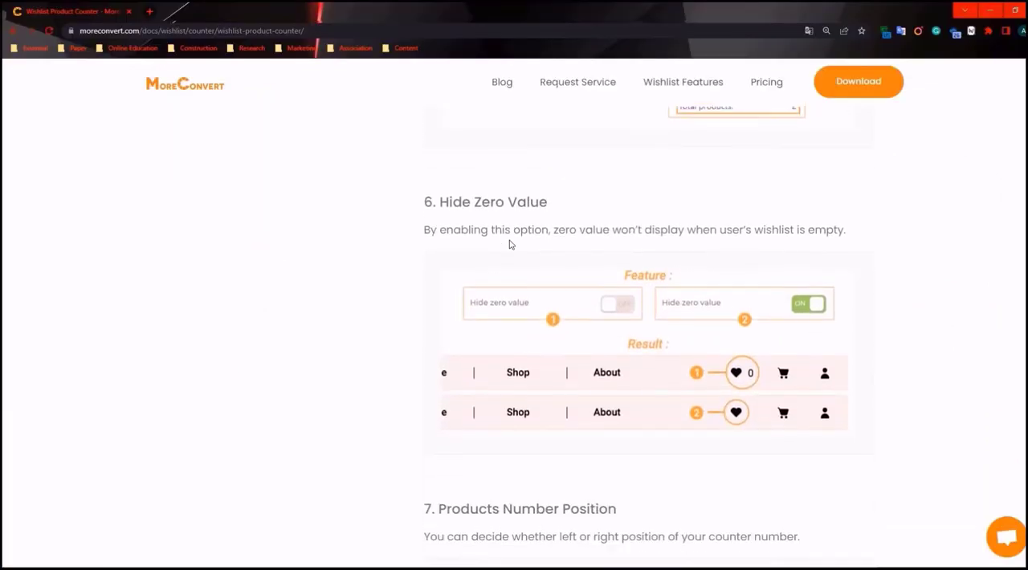
{"action": "scroll", "coordinate": [508, 244], "scroll_direction": "down", "scroll_amount": 5}
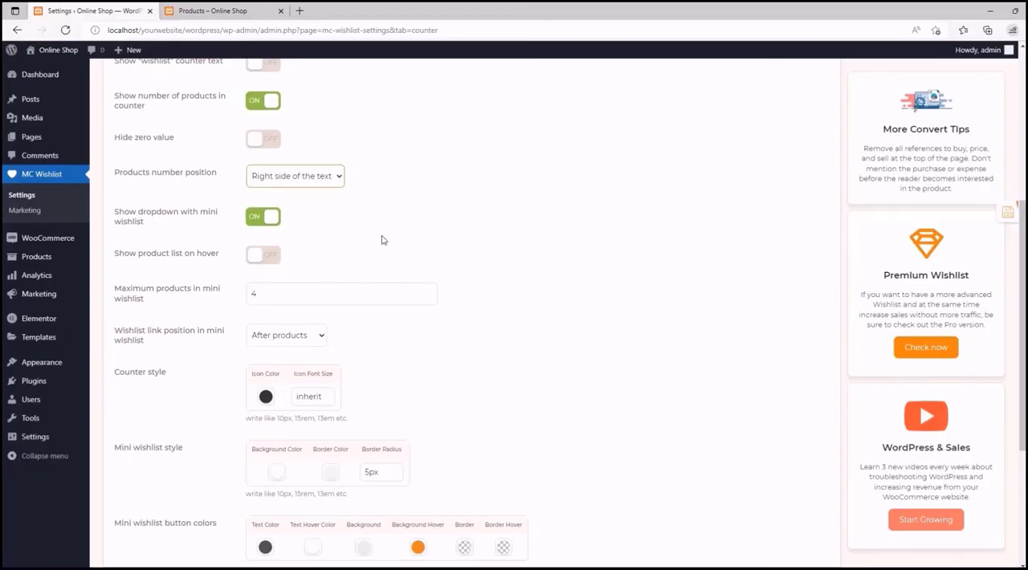
{"action": "left_click", "coordinate": [213, 10]}
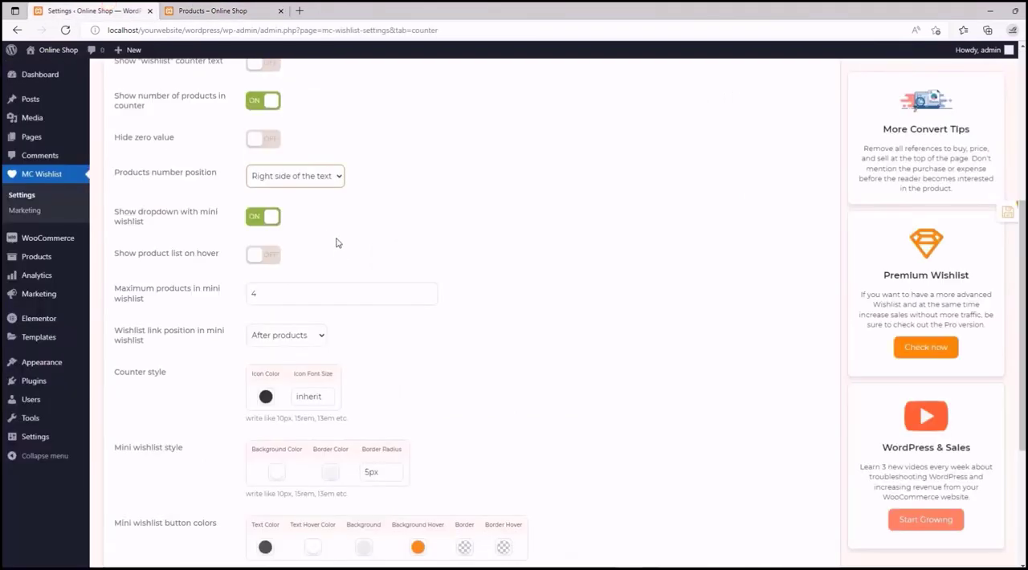
- Set the products number position to "On icon - top right" and save the counter settings
{"action": "left_click", "coordinate": [300, 183]}
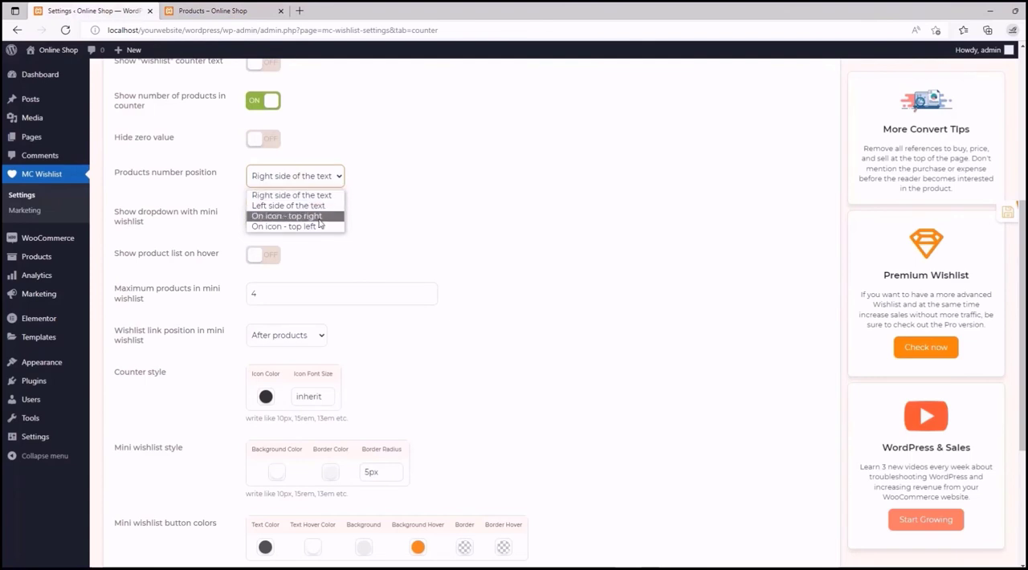
{"action": "left_click", "coordinate": [316, 217]}
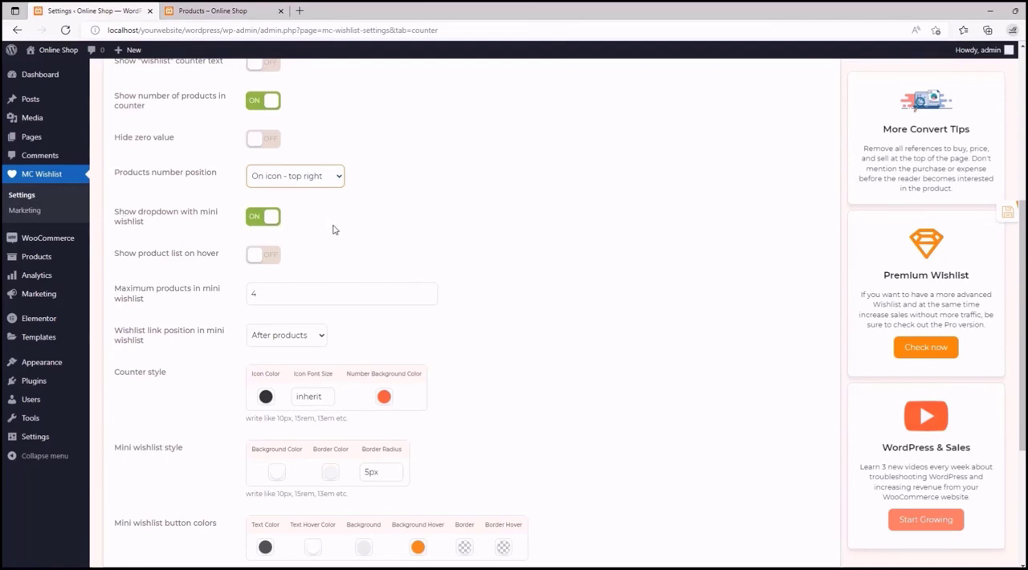
{"action": "left_click", "coordinate": [996, 216]}
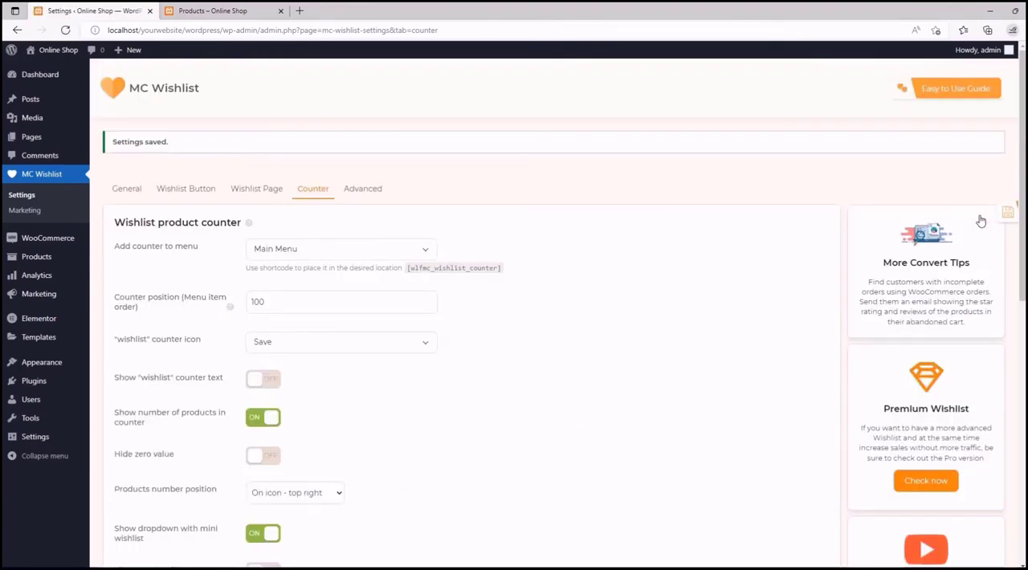
- Reload the shop page and remove the Black Hoodie and Blue Tshirt from the wishlist to check the counter
{"action": "left_click", "coordinate": [213, 10]}
{"action": "left_click", "coordinate": [65, 30]}
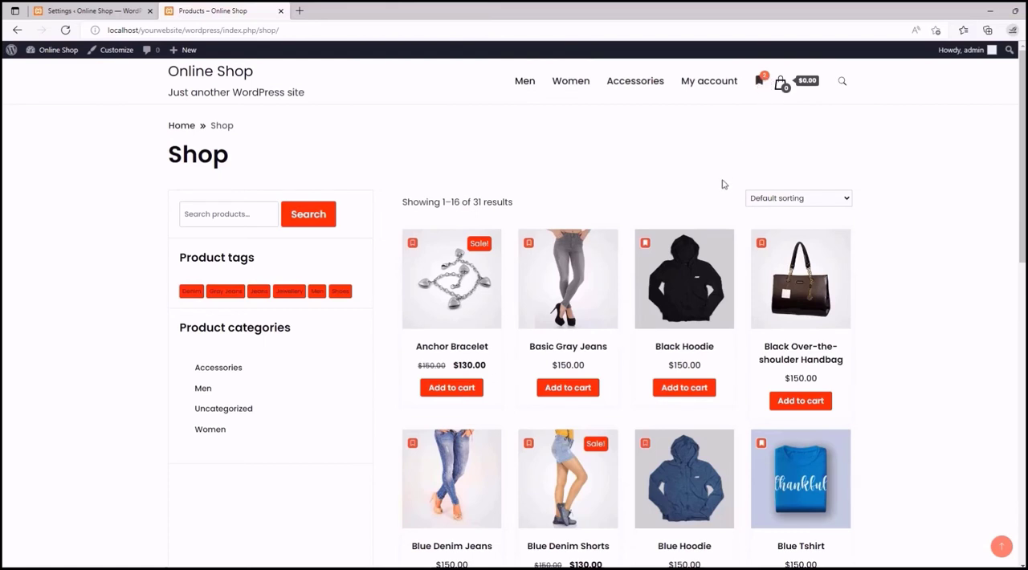
{"action": "left_click", "coordinate": [643, 239]}
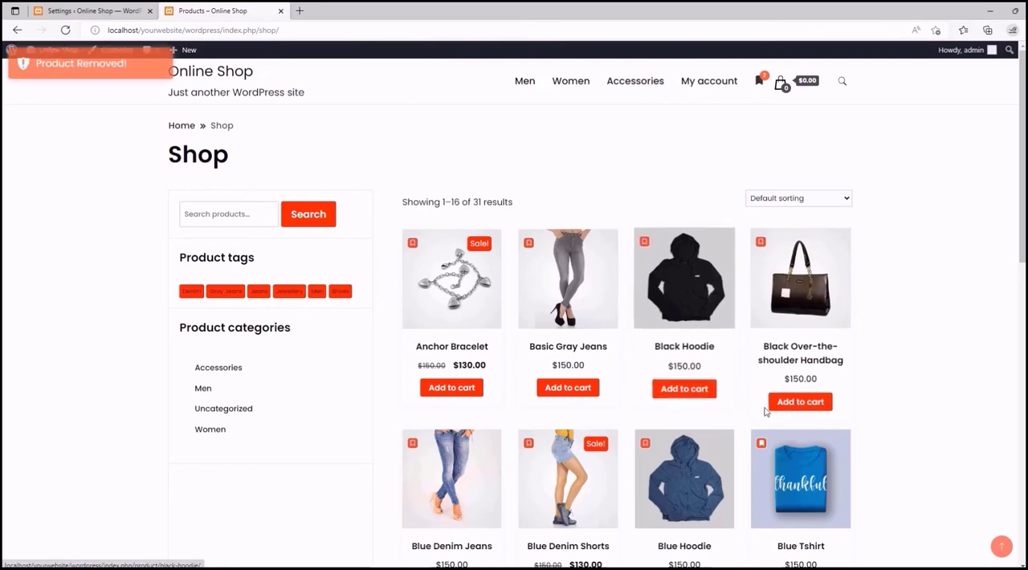
{"action": "left_click", "coordinate": [761, 442]}
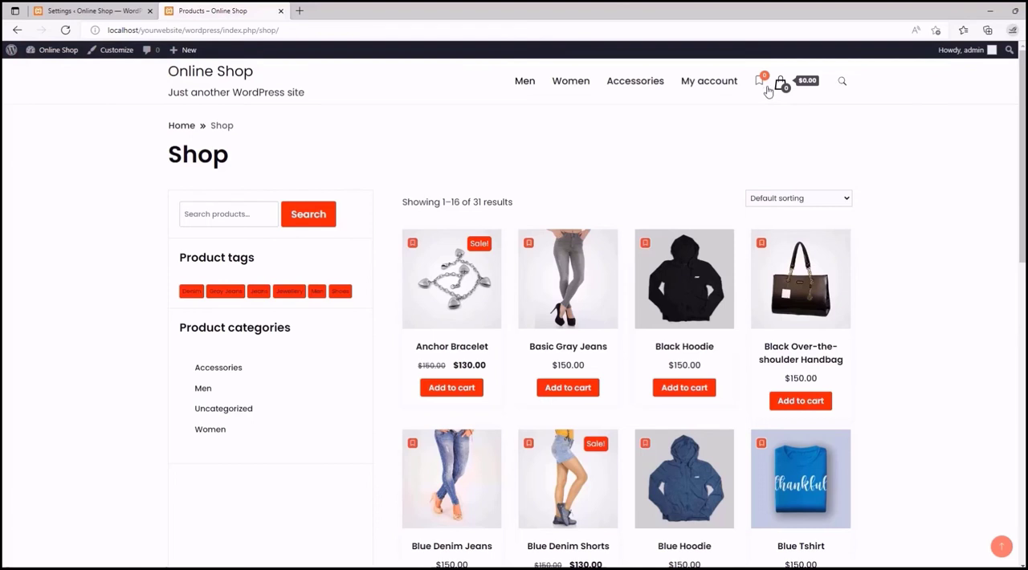
- Turn on "Hide zero value" in the counter settings and compare it with the counter on the shop page
{"action": "left_click", "coordinate": [125, 8]}
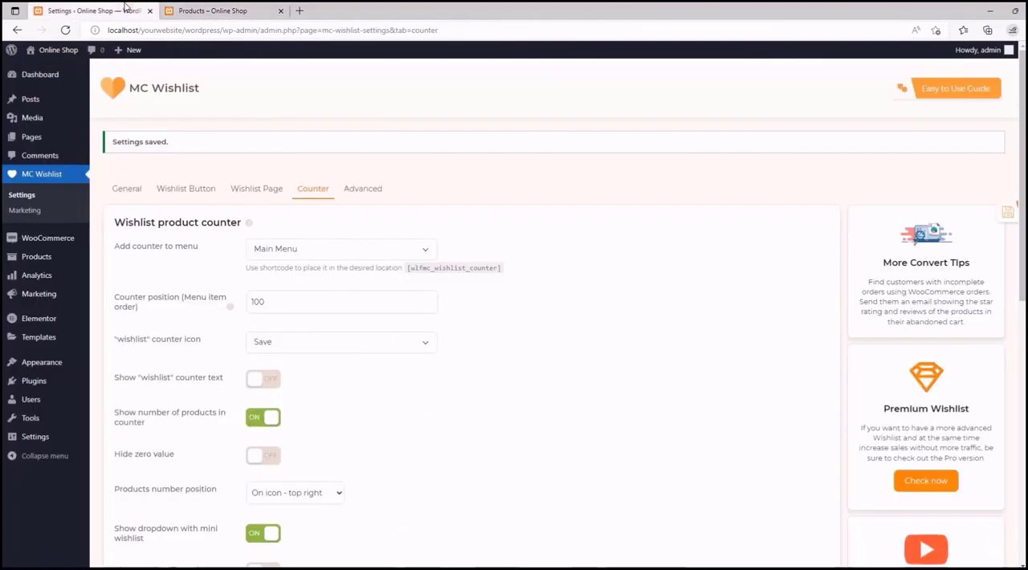
{"action": "scroll", "coordinate": [562, 244], "scroll_direction": "down", "scroll_amount": 2}
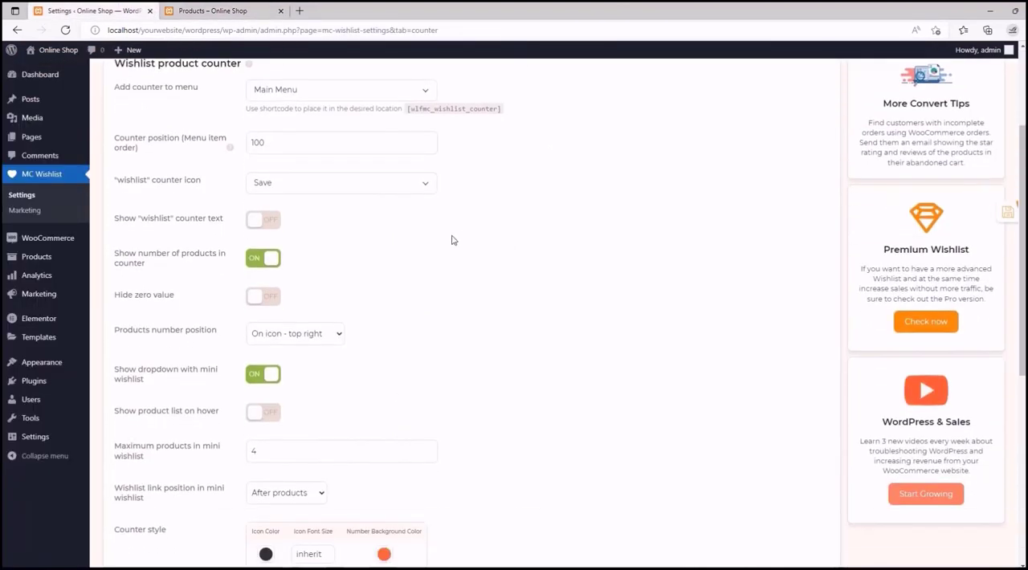
{"action": "scroll", "coordinate": [450, 240], "scroll_direction": "down", "scroll_amount": 1}
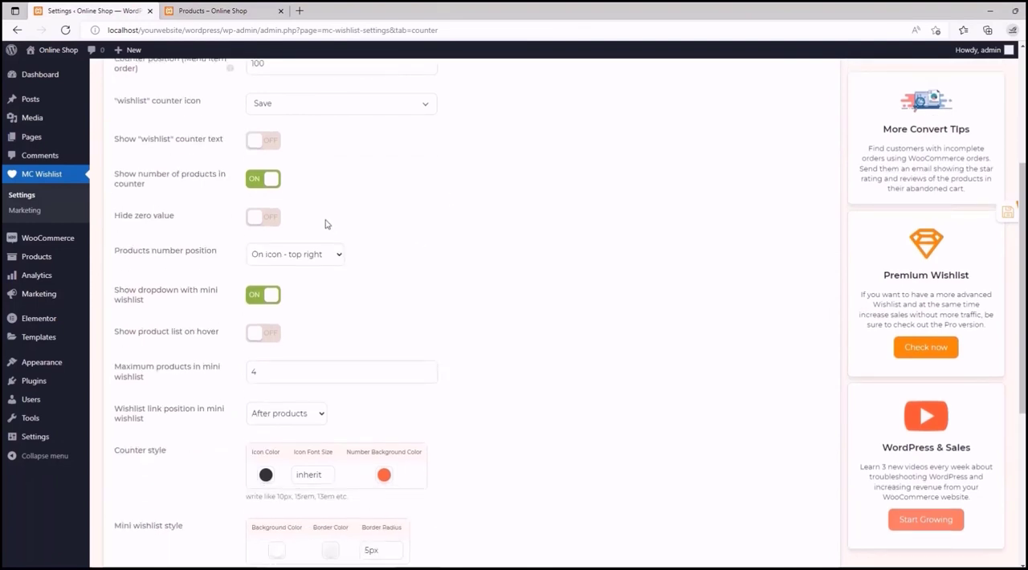
{"action": "left_click", "coordinate": [264, 226]}
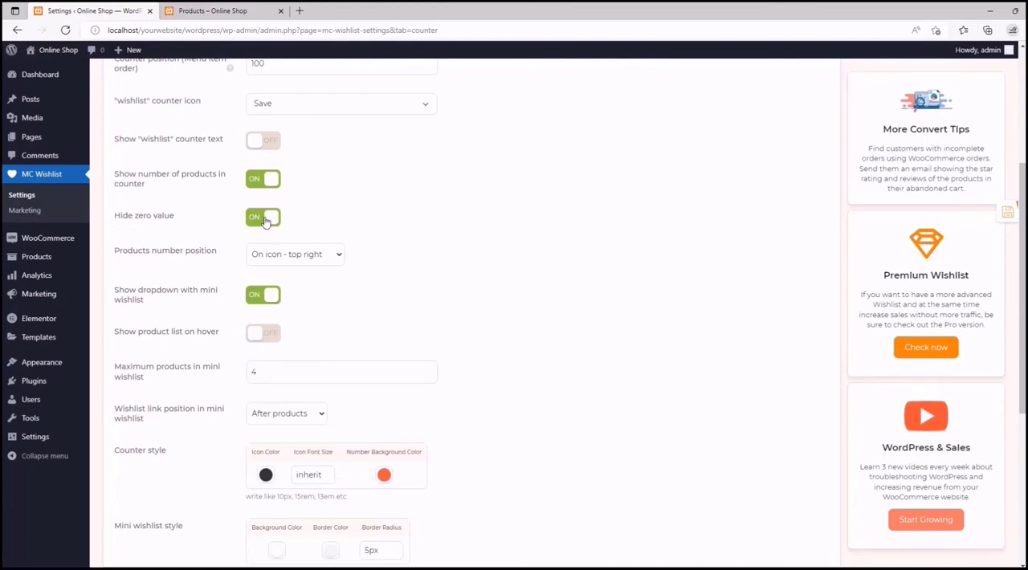
{"action": "left_click", "coordinate": [209, 8]}
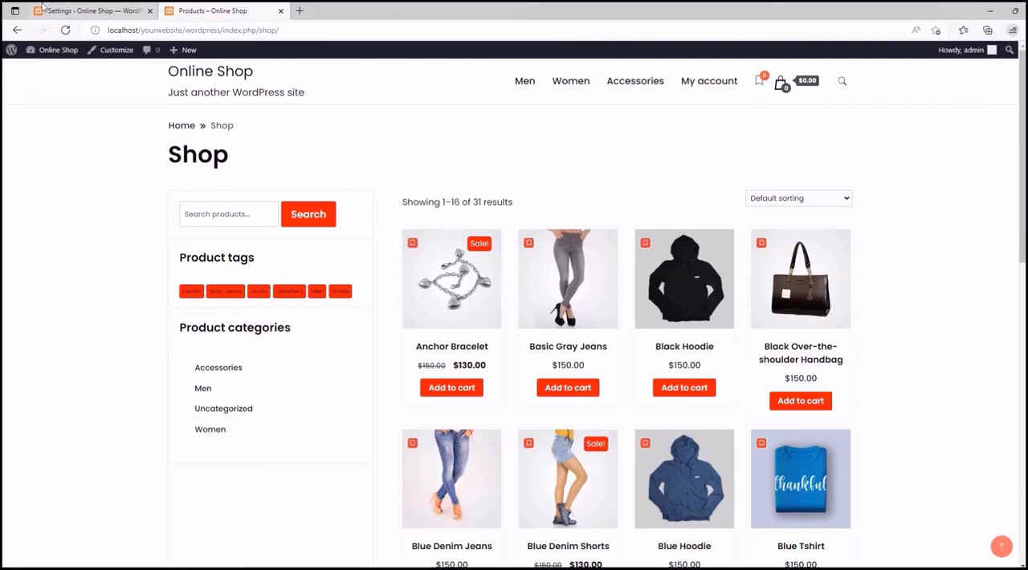
{"action": "left_click", "coordinate": [92, 10]}
- Read the documentation section on showing a dropdown with the mini wishlist
{"action": "scroll", "coordinate": [336, 249], "scroll_direction": "down", "scroll_amount": 1}
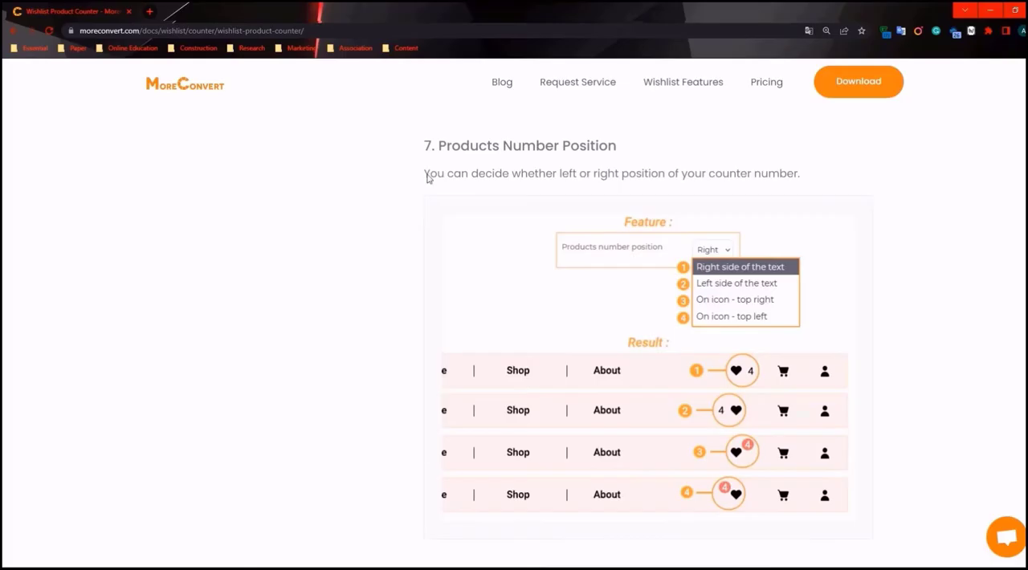
{"action": "scroll", "coordinate": [427, 176], "scroll_direction": "down", "scroll_amount": 5}
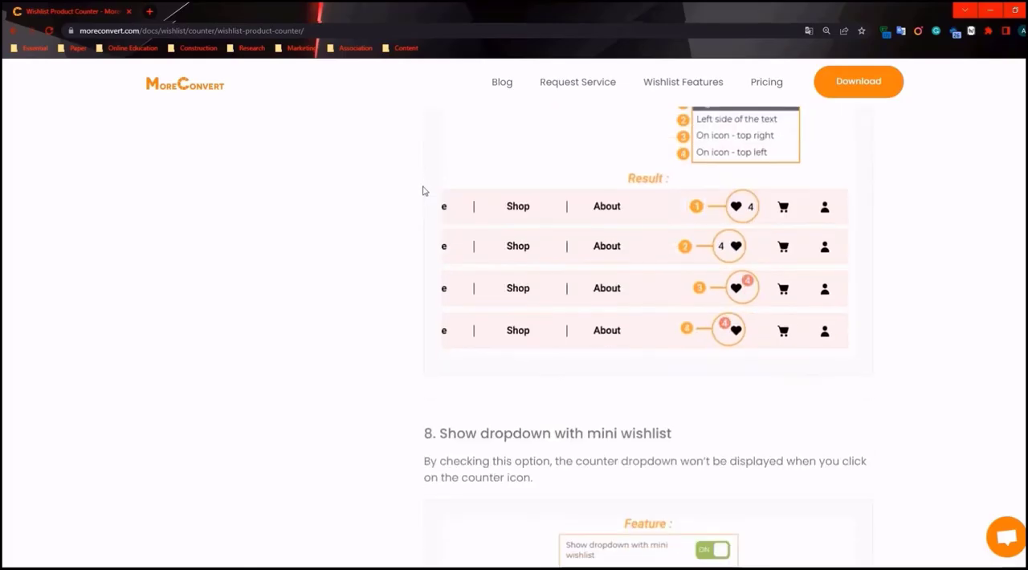
{"action": "scroll", "coordinate": [364, 166], "scroll_direction": "down", "scroll_amount": 2}
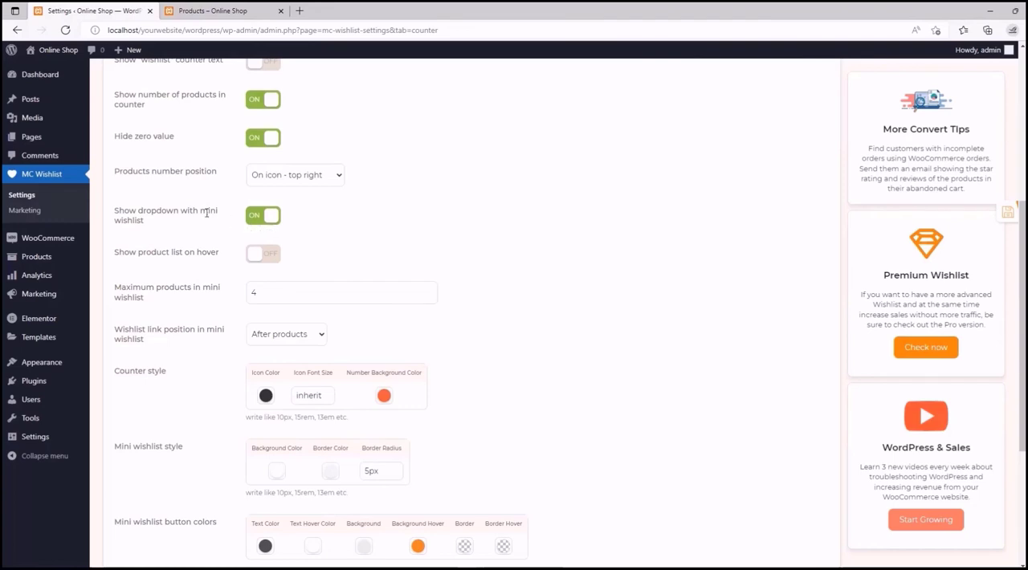
- Add the Black Hoodie to the wishlist on the shop page and display the counter's mini wishlist dropdown
{"action": "left_click", "coordinate": [213, 10]}
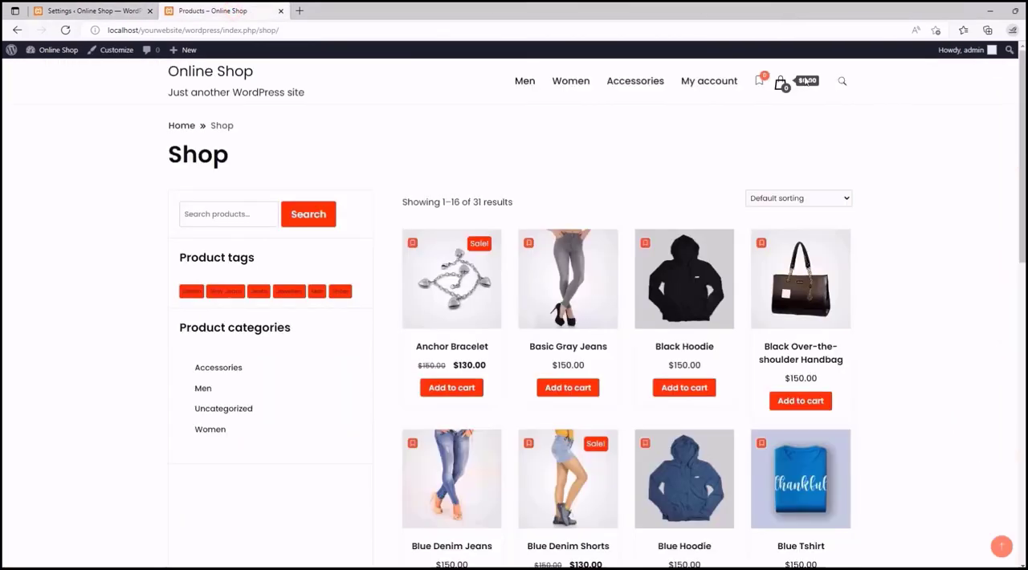
{"action": "left_click", "coordinate": [643, 243]}
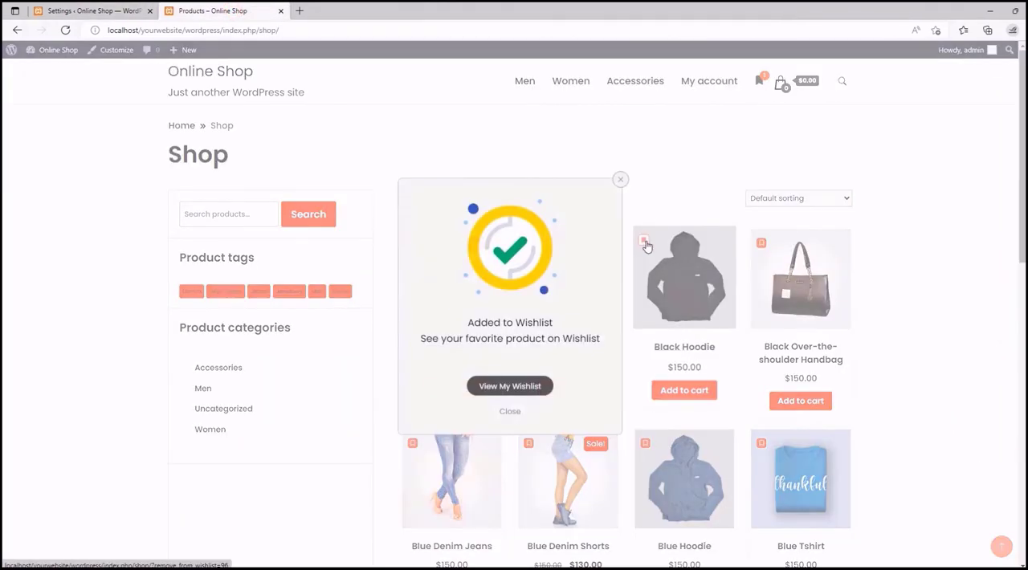
{"action": "left_click", "coordinate": [622, 180]}
{"action": "mouse_move", "coordinate": [759, 80]}
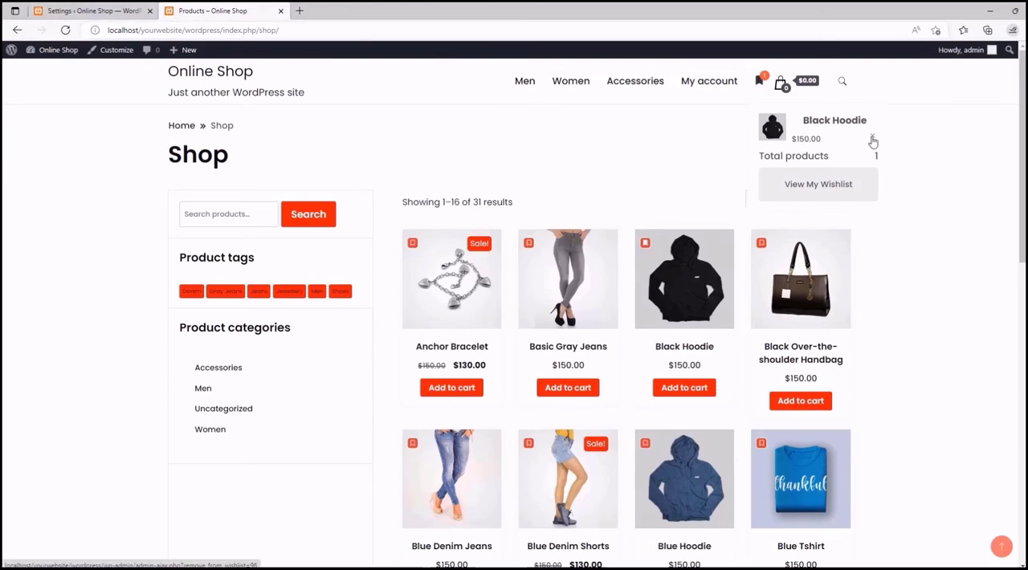
- Try the "Show product list on hover" option, check the counter on the shop page, and turn the option off again
{"action": "left_click", "coordinate": [37, 8]}
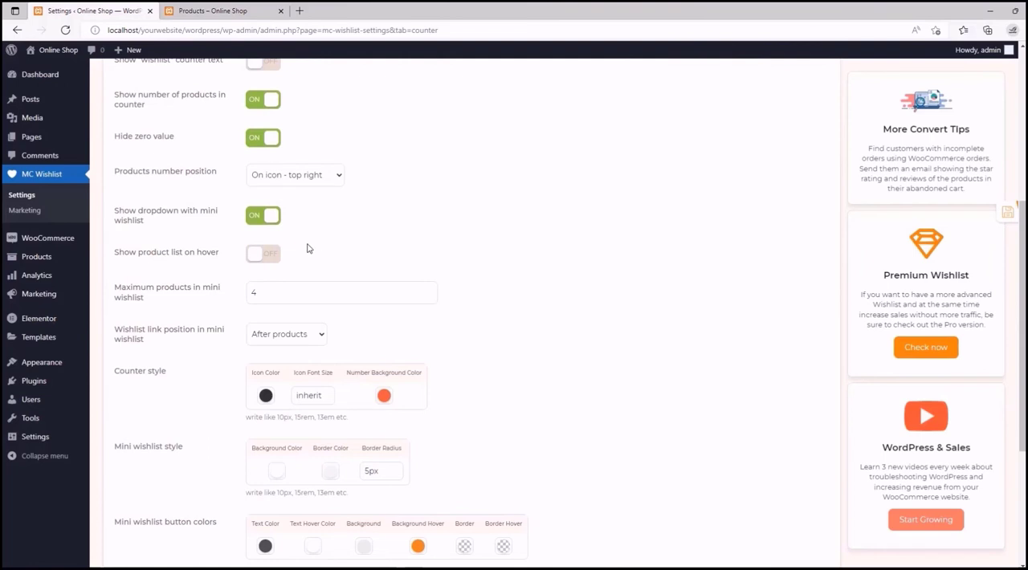
{"action": "left_click", "coordinate": [254, 257]}
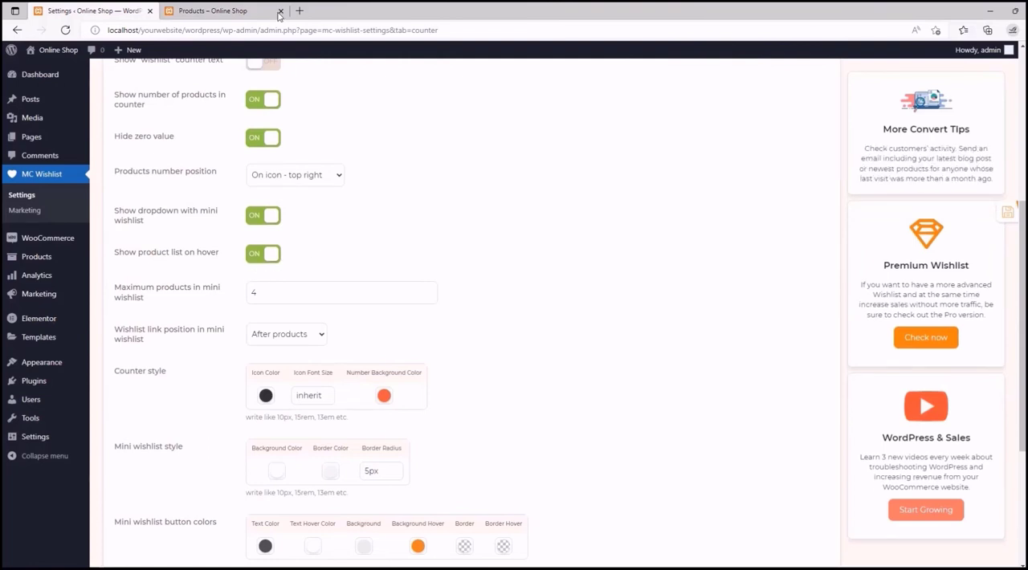
{"action": "left_click", "coordinate": [229, 10]}
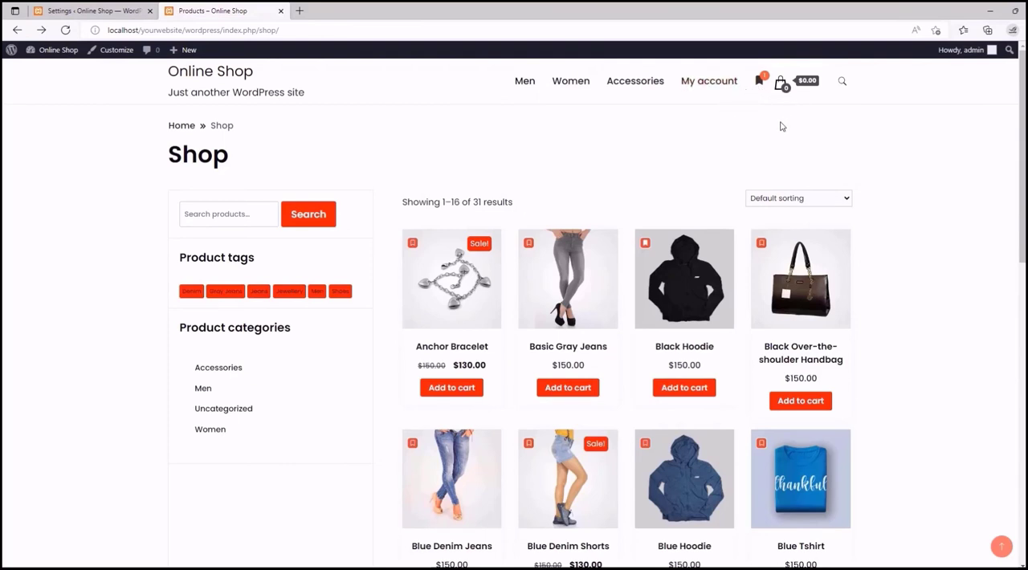
{"action": "left_click", "coordinate": [133, 9]}
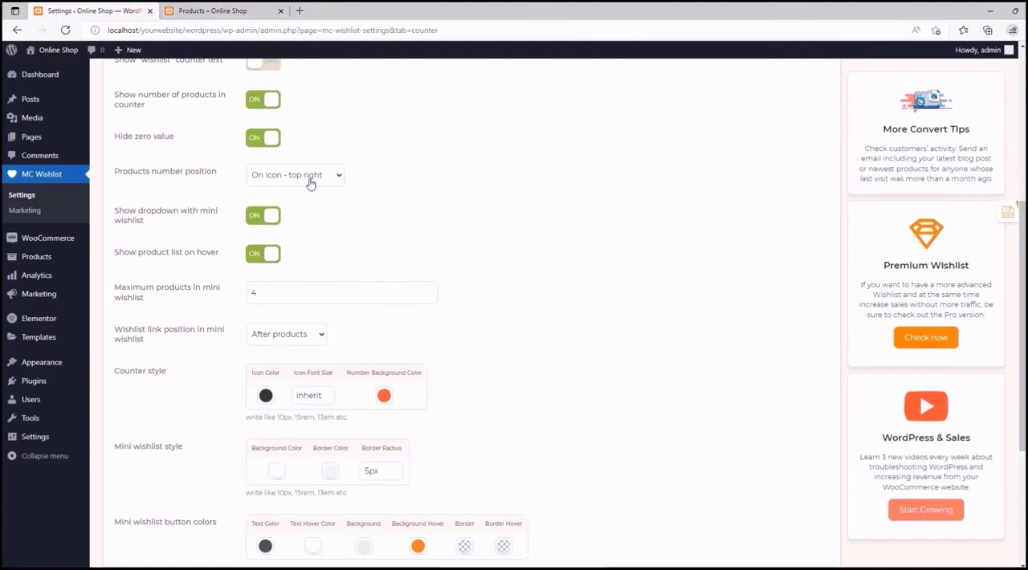
{"action": "left_click", "coordinate": [272, 257]}
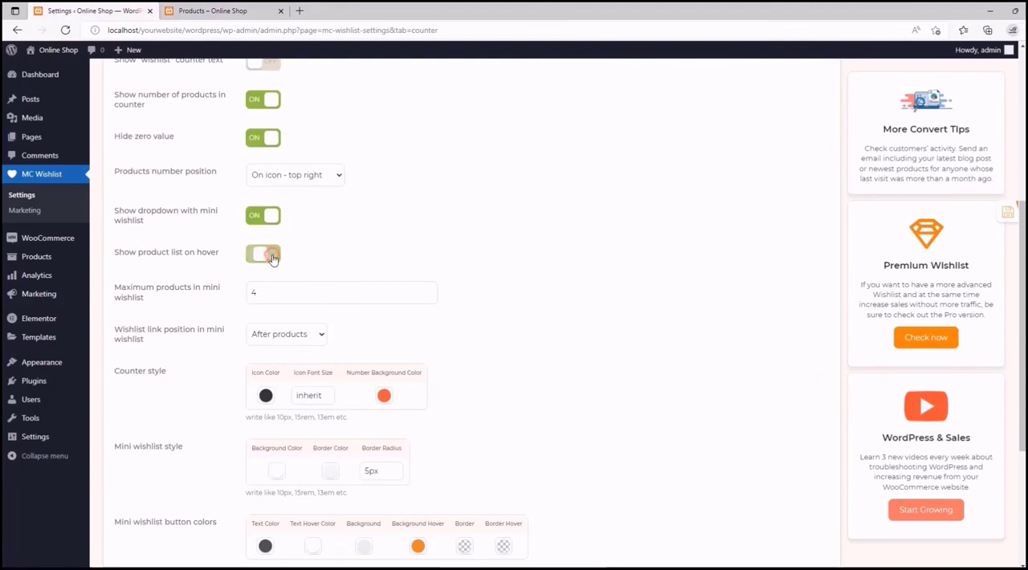
{"action": "scroll", "coordinate": [273, 255], "scroll_direction": "down", "scroll_amount": 1}
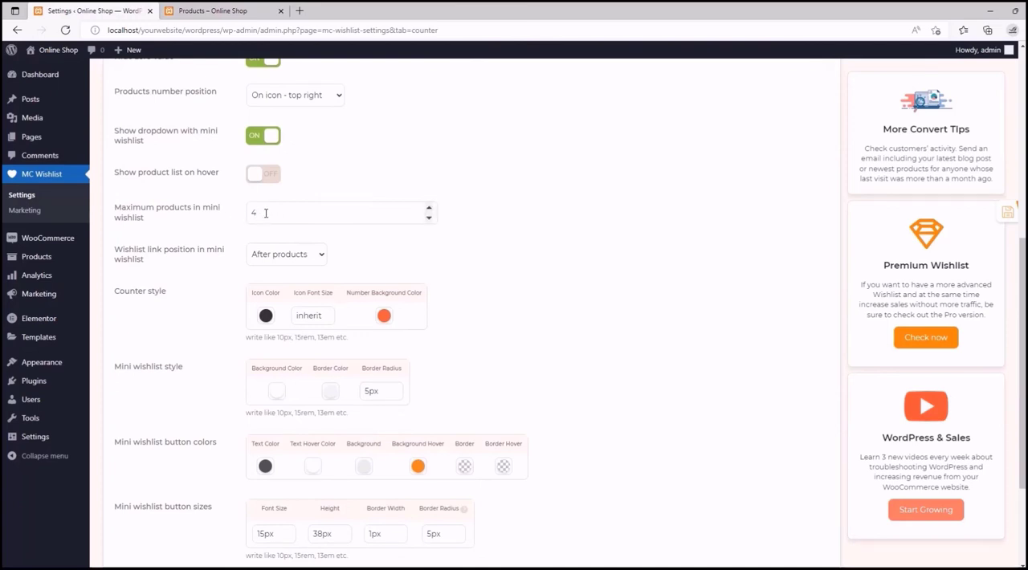
- View the mini wishlist on the shop page and read the documentation on maximum products in the mini wishlist
{"action": "left_click", "coordinate": [204, 8]}
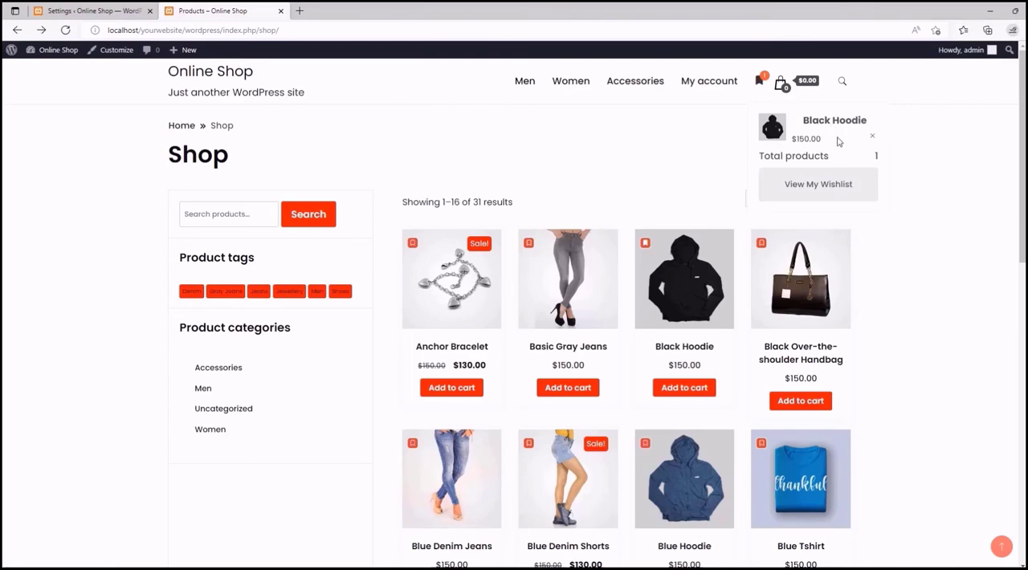
{"action": "left_click", "coordinate": [120, 11]}
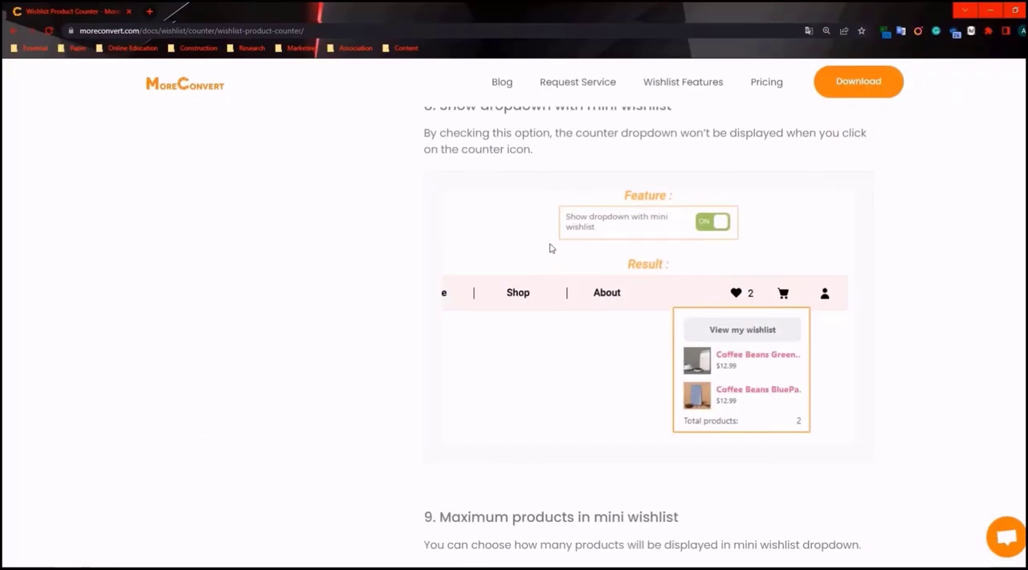
{"action": "scroll", "coordinate": [552, 248], "scroll_direction": "down", "scroll_amount": 3}
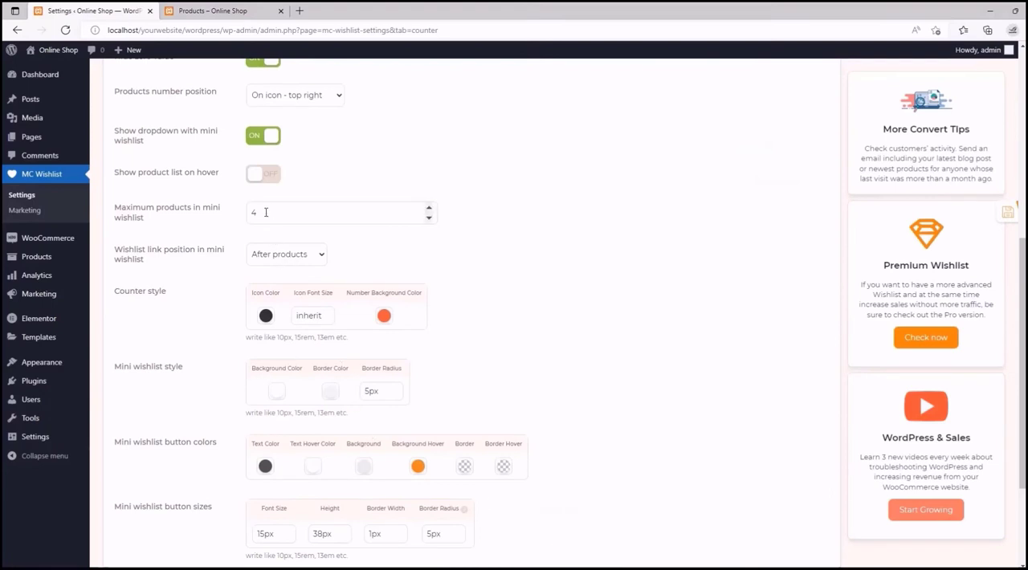
- Set the maximum products in the mini wishlist to 8 and save the settings
{"action": "left_click", "coordinate": [428, 208]}
{"action": "left_click", "coordinate": [428, 208]}
{"action": "left_click", "coordinate": [428, 208]}
{"action": "left_click", "coordinate": [428, 208]}
{"action": "left_click", "coordinate": [428, 208]}
{"action": "left_click", "coordinate": [428, 208]}
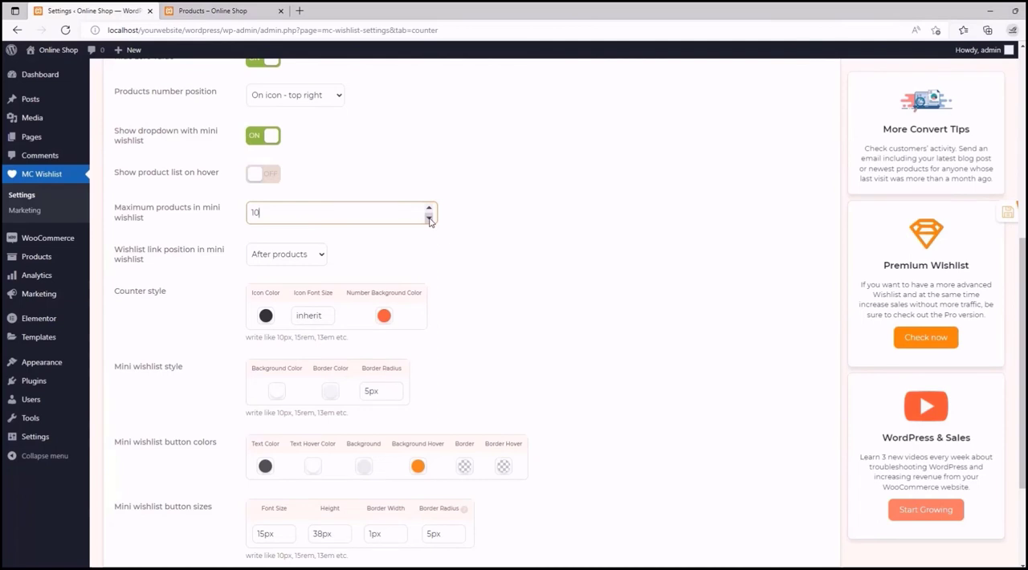
{"action": "left_click", "coordinate": [428, 218]}
{"action": "left_click", "coordinate": [429, 218]}
{"action": "left_click", "coordinate": [993, 215]}
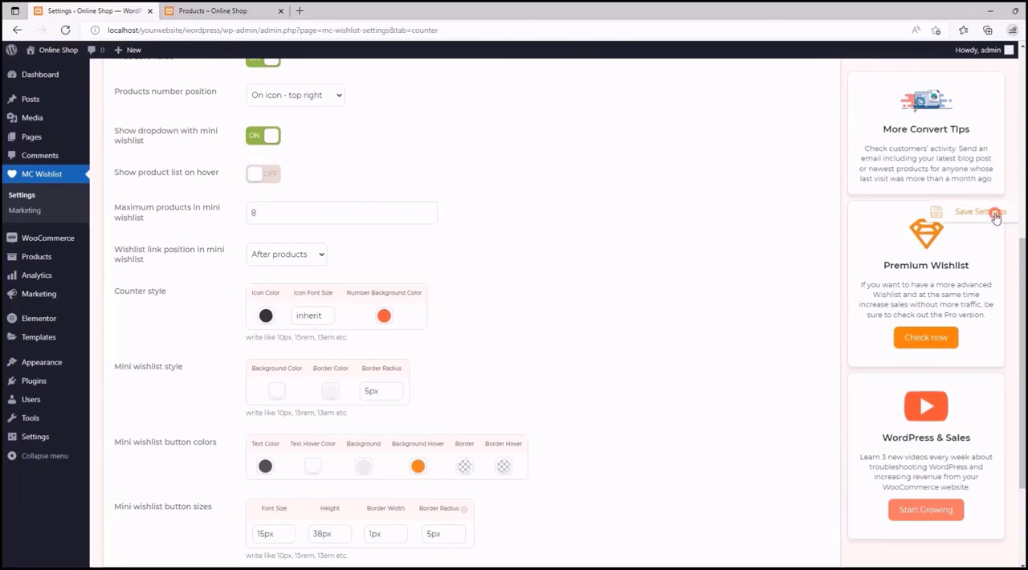
- Reload the shop page and add the Anchor Bracelet, Basic Gray Jeans and Black Over-the-shoulder Handbag to the wishlist
{"action": "left_click", "coordinate": [210, 10]}
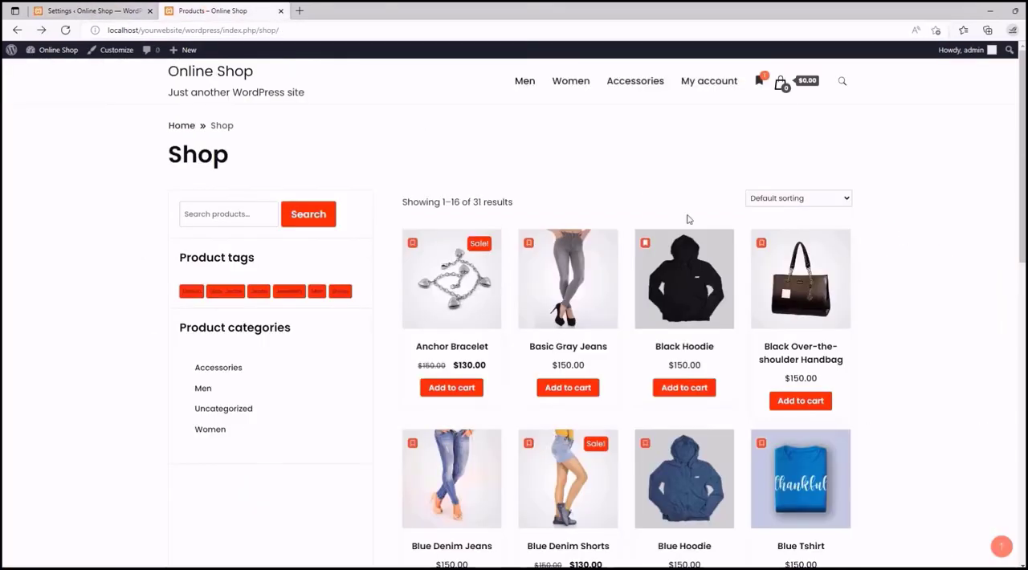
{"action": "left_click", "coordinate": [66, 32]}
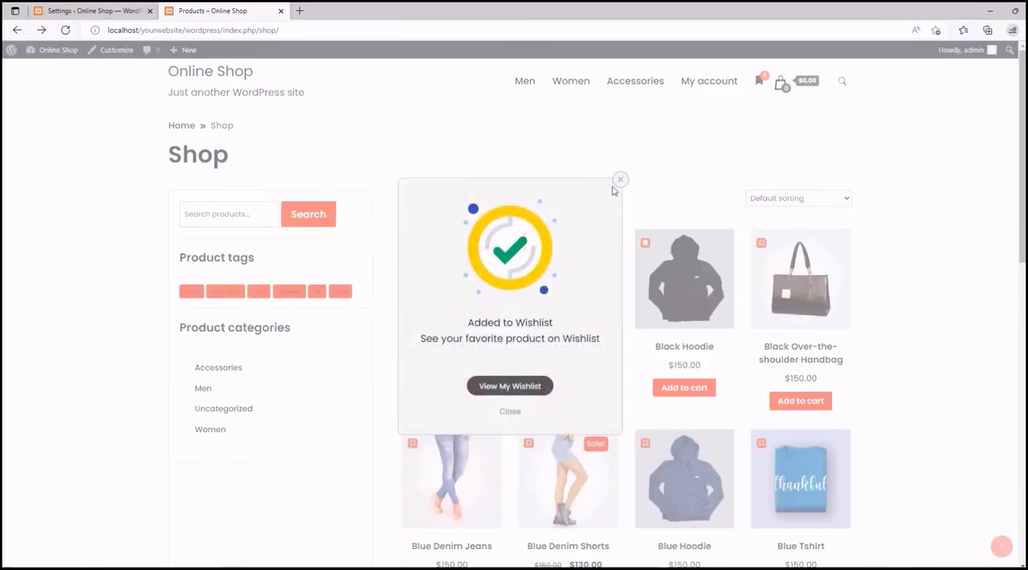
{"action": "left_click", "coordinate": [620, 178]}
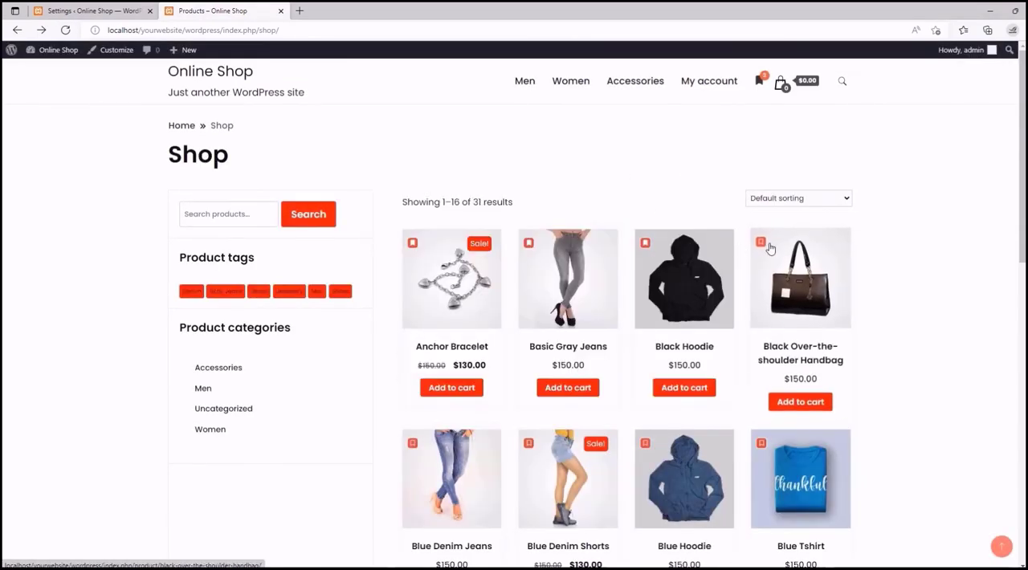
{"action": "left_click", "coordinate": [763, 244]}
{"action": "left_click", "coordinate": [620, 179]}
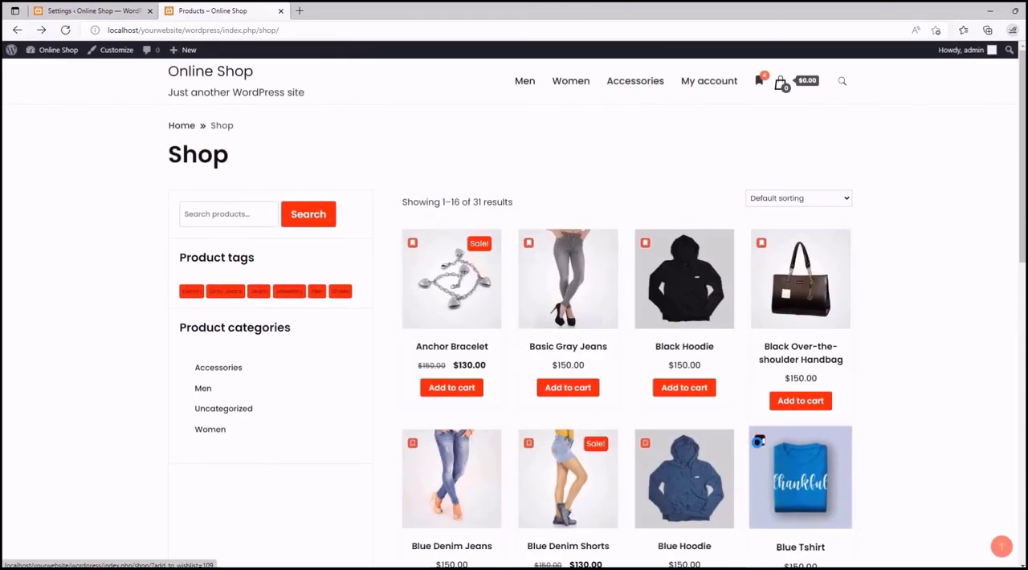
- Add the Blue Tshirt, Blue Hoodie, Blue Denim Shorts and Blue Denim Jeans to the wishlist, dismissing each confirmation popup
{"action": "left_click", "coordinate": [761, 444]}
{"action": "left_click", "coordinate": [620, 179]}
{"action": "left_click", "coordinate": [646, 444]}
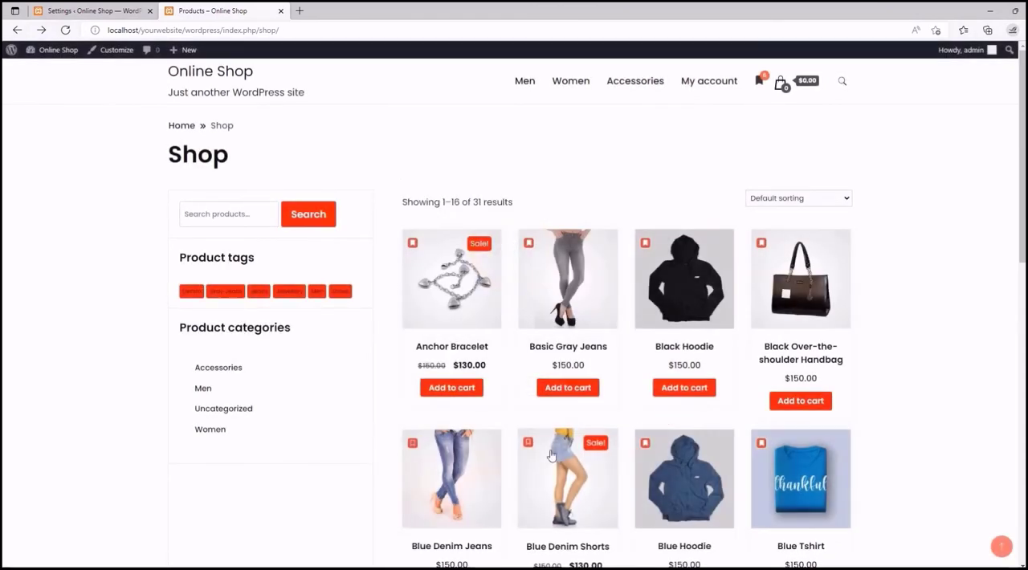
{"action": "left_click", "coordinate": [528, 442]}
{"action": "left_click", "coordinate": [638, 417]}
{"action": "left_click", "coordinate": [413, 443]}
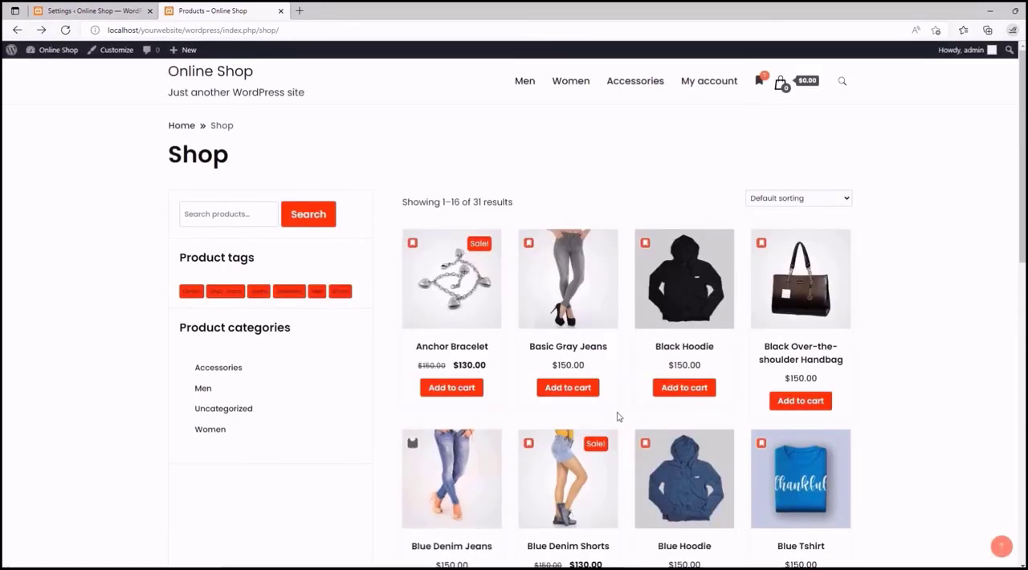
{"action": "left_click", "coordinate": [630, 413]}
- Display the counter's mini wishlist on the shop page and examine its product list and behaviour along the page
{"action": "left_click", "coordinate": [760, 83]}
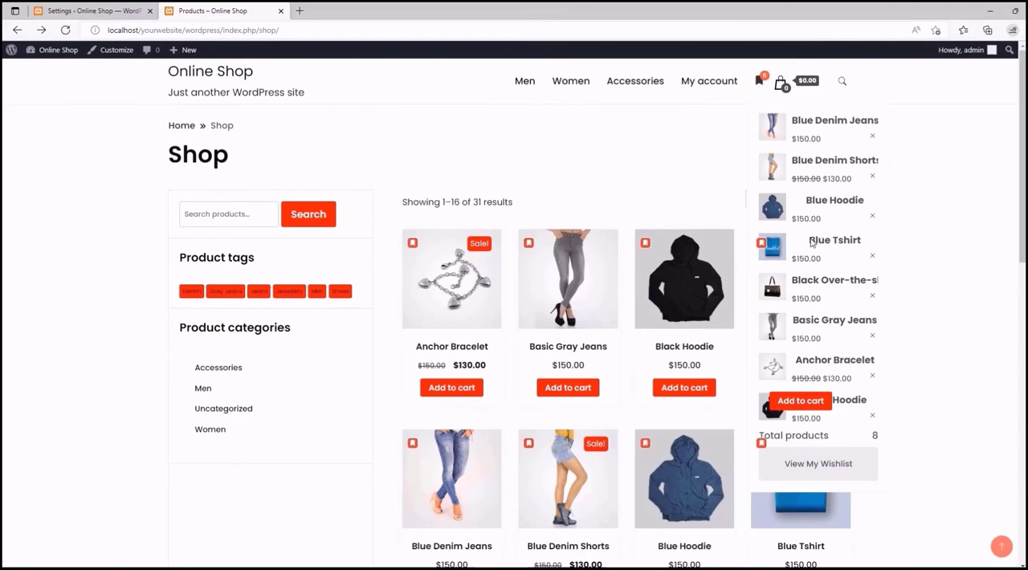
{"action": "scroll", "coordinate": [811, 243], "scroll_direction": "down", "scroll_amount": 3}
{"action": "scroll", "coordinate": [799, 185], "scroll_direction": "up", "scroll_amount": 3}
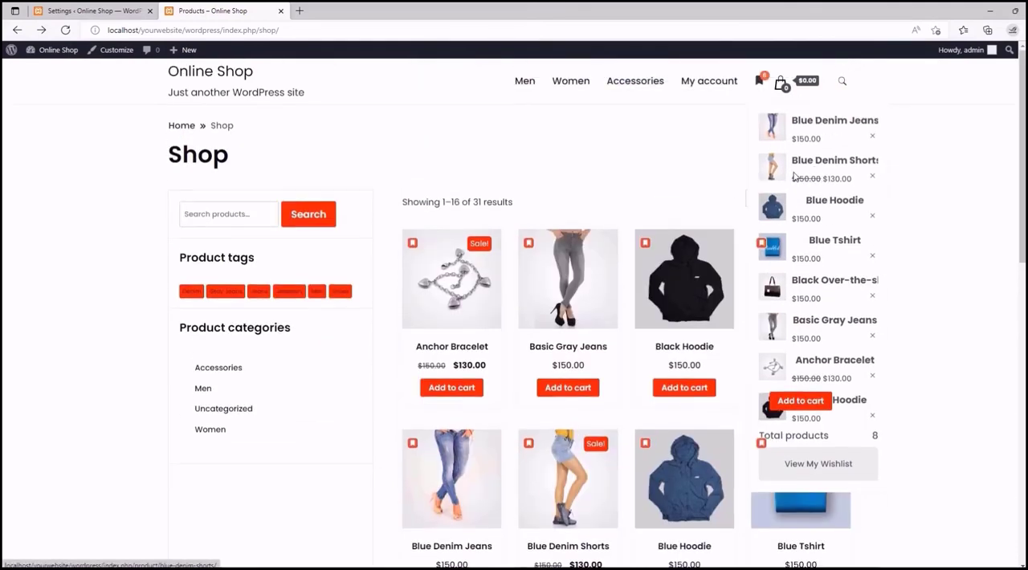
{"action": "scroll", "coordinate": [793, 176], "scroll_direction": "down", "scroll_amount": 5}
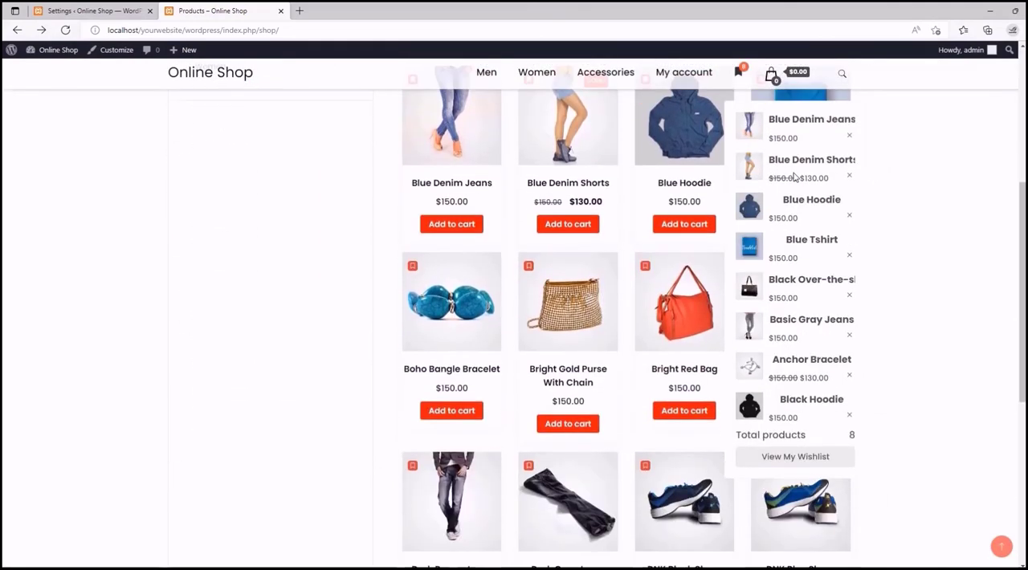
{"action": "scroll", "coordinate": [793, 176], "scroll_direction": "down", "scroll_amount": 3}
{"action": "scroll", "coordinate": [793, 177], "scroll_direction": "up", "scroll_amount": 8}
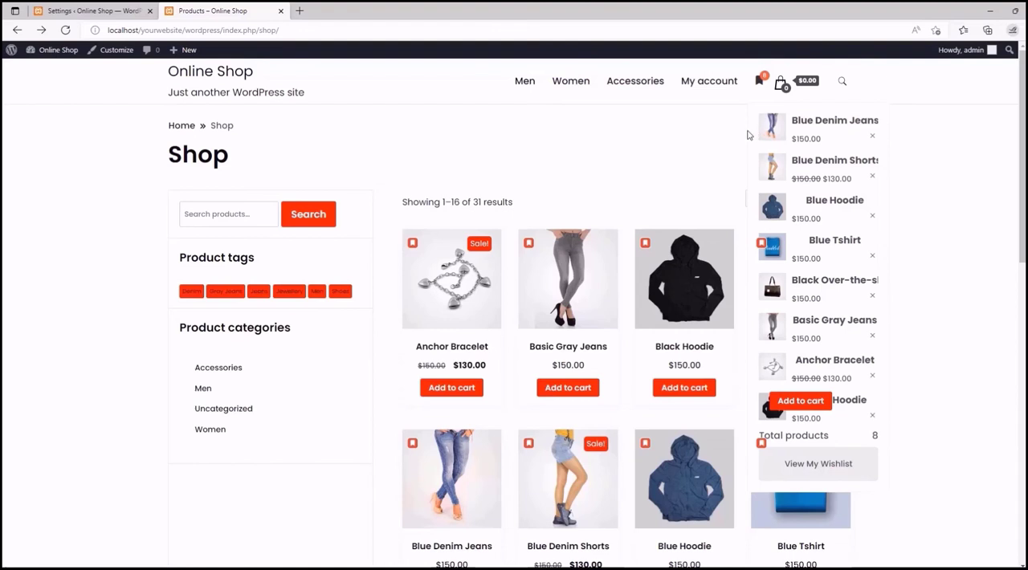
{"action": "left_click", "coordinate": [760, 86]}
{"action": "left_click", "coordinate": [760, 86]}
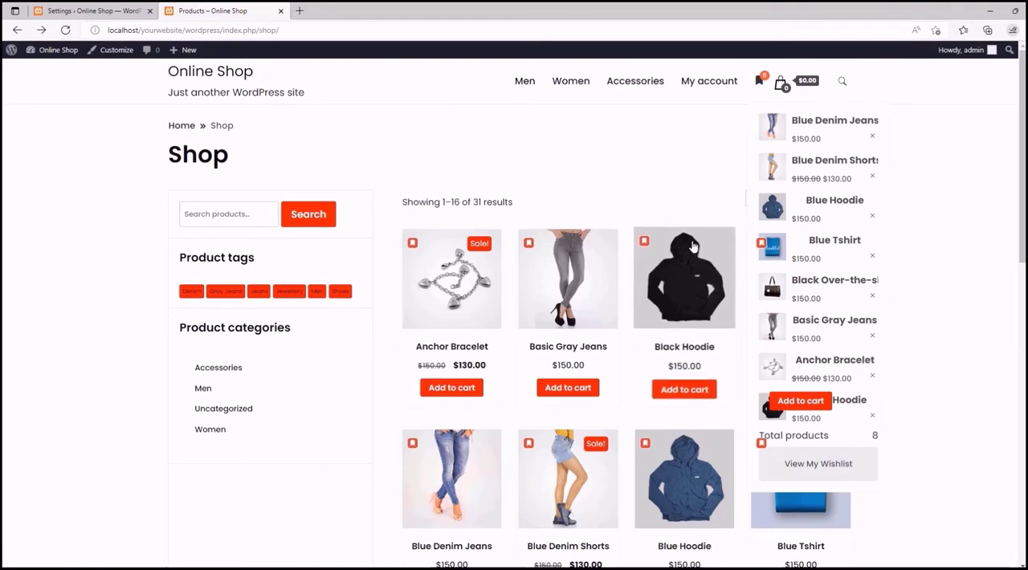
{"action": "scroll", "coordinate": [693, 246], "scroll_direction": "down", "scroll_amount": 1}
{"action": "scroll", "coordinate": [693, 246], "scroll_direction": "up", "scroll_amount": 1}
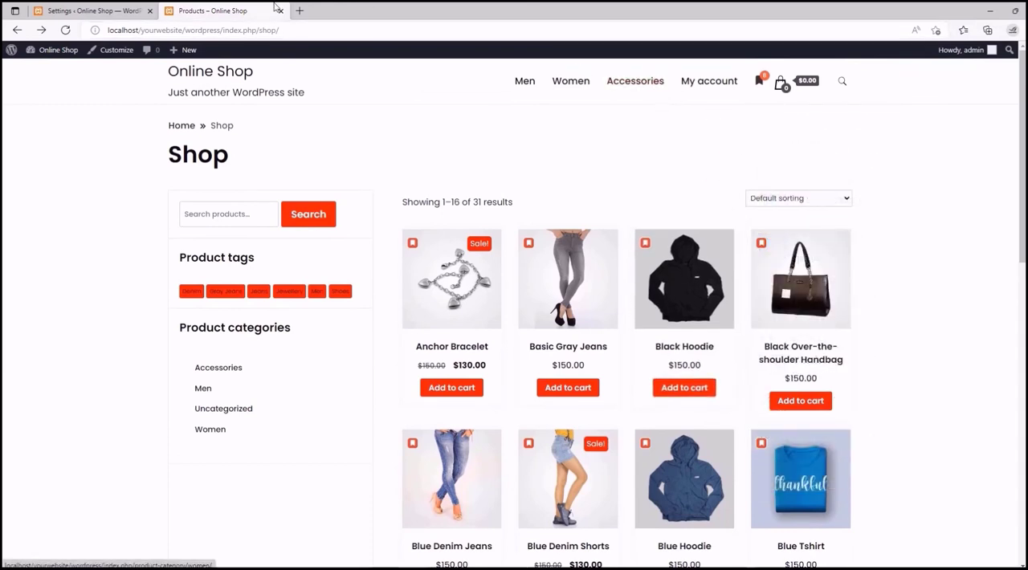
- Set the maximum products in the mini wishlist to 3 in the counter settings
{"action": "left_click", "coordinate": [92, 10]}
{"action": "scroll", "coordinate": [350, 353], "scroll_direction": "down", "scroll_amount": 4}
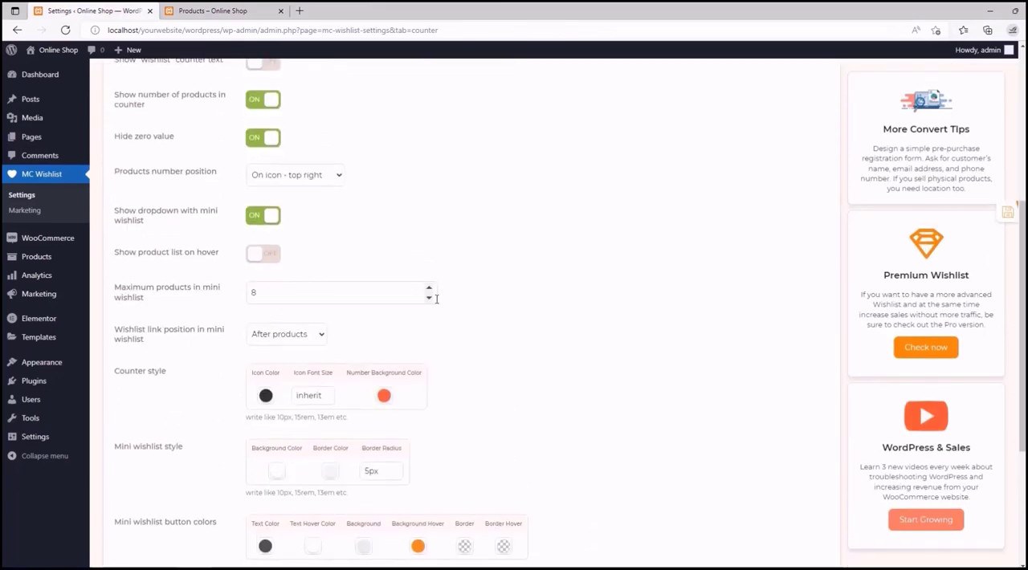
{"action": "left_click", "coordinate": [430, 297]}
{"action": "left_click", "coordinate": [430, 297]}
{"action": "left_click", "coordinate": [430, 298]}
{"action": "left_click", "coordinate": [431, 298]}
{"action": "left_click", "coordinate": [431, 298]}
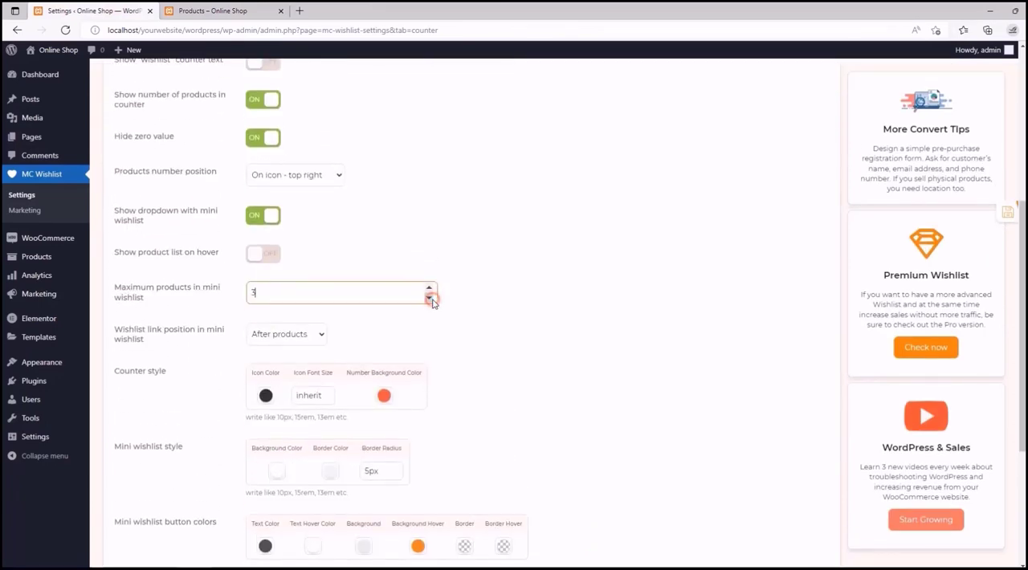
{"action": "left_click", "coordinate": [384, 332]}
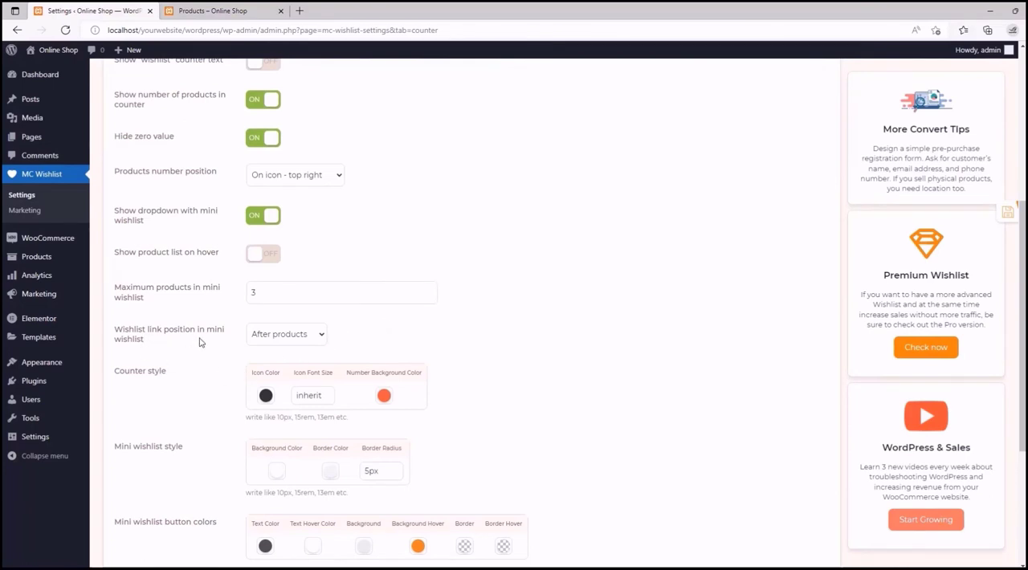
- Look at the wishlist link position options and check where the wishlist link sits in the shop page's mini wishlist
{"action": "left_click", "coordinate": [317, 335]}
{"action": "left_click", "coordinate": [295, 334]}
{"action": "left_click", "coordinate": [244, 13]}
{"action": "left_click", "coordinate": [760, 80]}
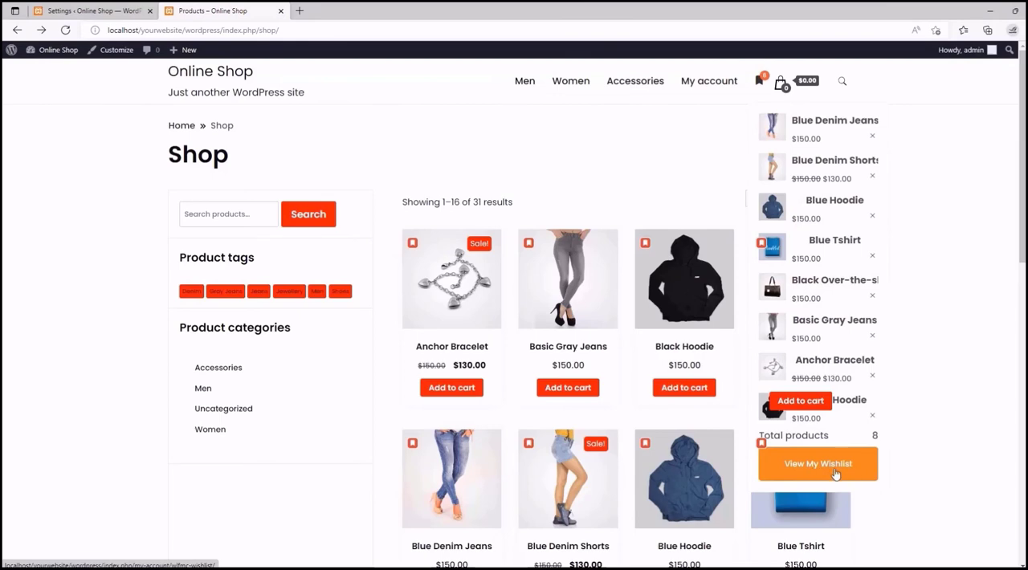
{"action": "mouse_move", "coordinate": [760, 80]}
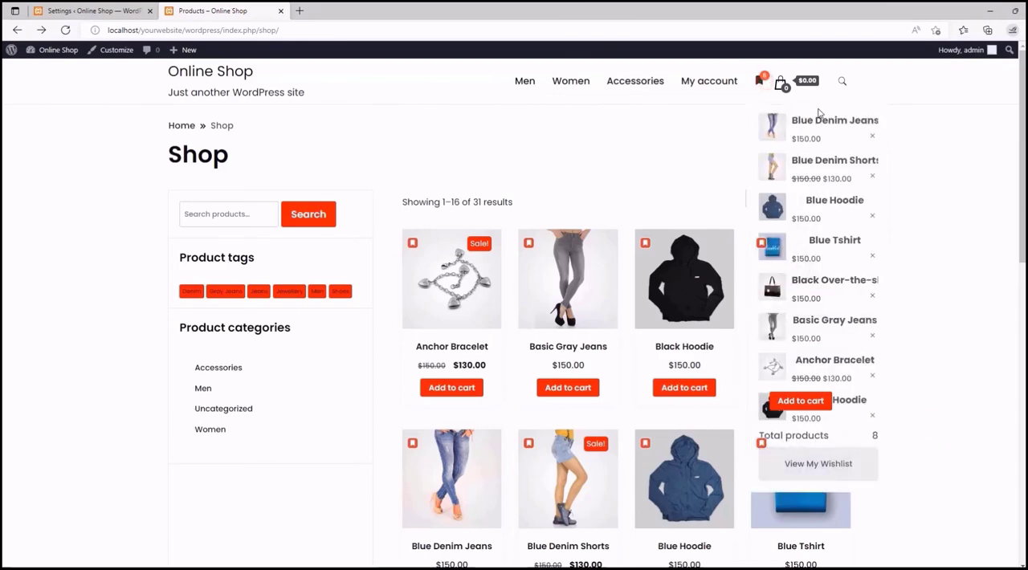
- Set the wishlist link position in the mini wishlist to "Before products" and save the counter settings
{"action": "left_click", "coordinate": [88, 10]}
{"action": "left_click", "coordinate": [315, 337]}
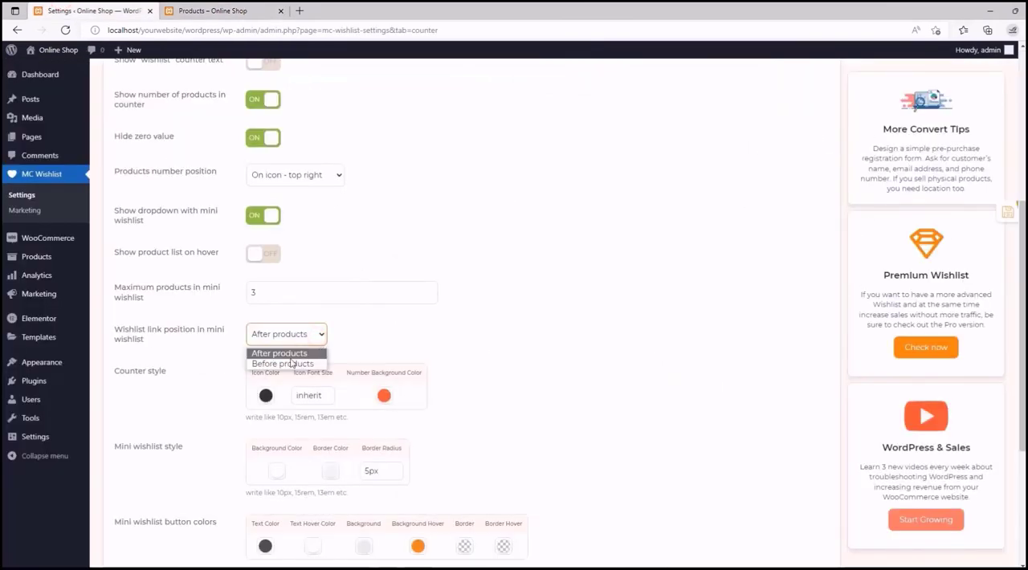
{"action": "left_click", "coordinate": [281, 363]}
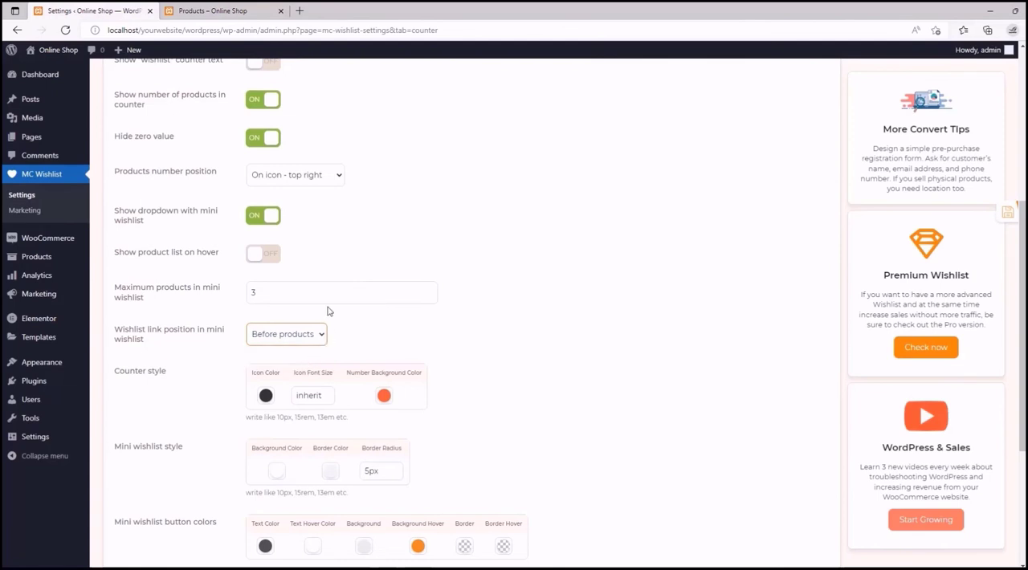
{"action": "scroll", "coordinate": [331, 311], "scroll_direction": "down", "scroll_amount": 1}
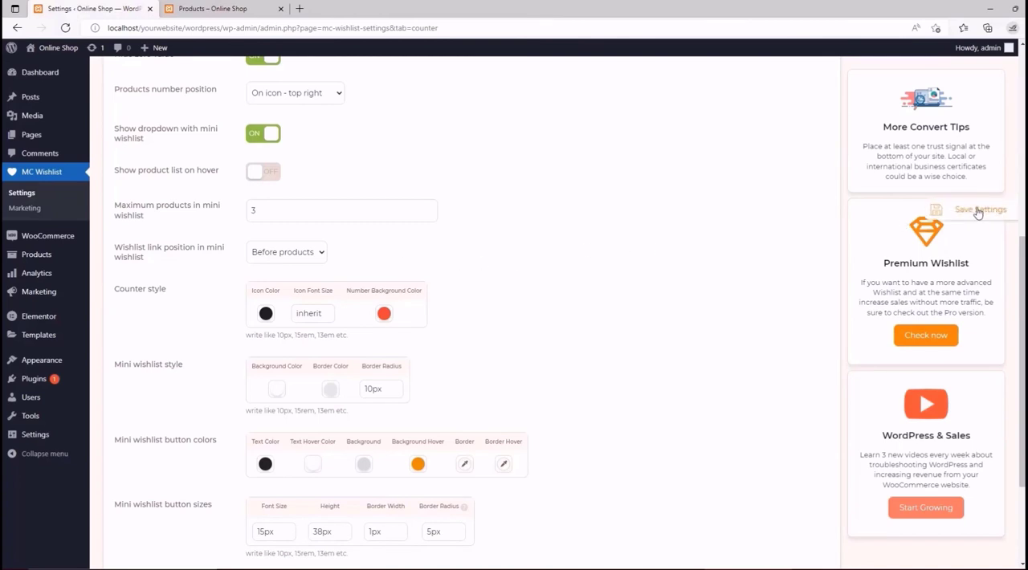
{"action": "left_click", "coordinate": [977, 210]}
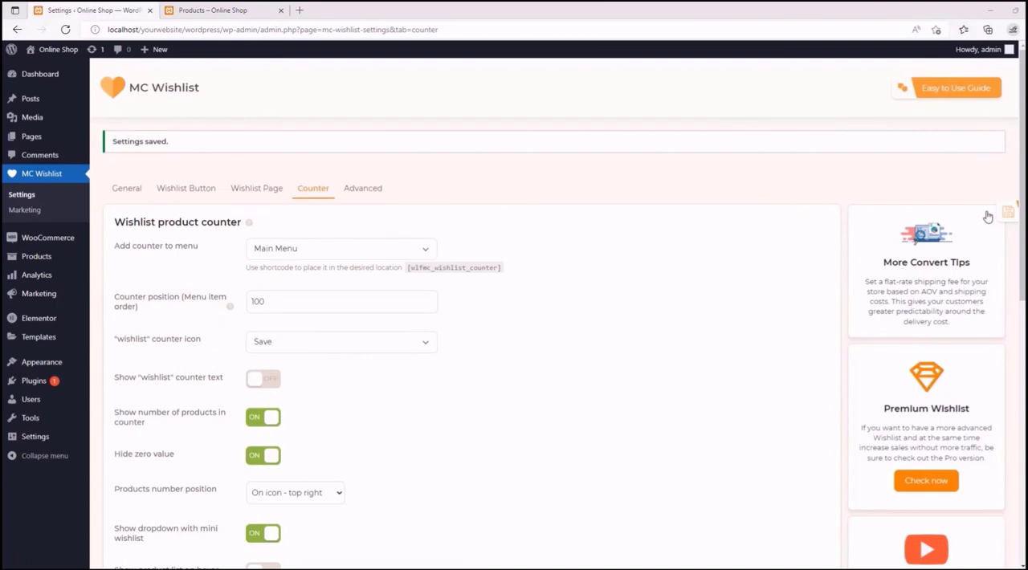
- Reload the shop page, display the mini wishlist and remove the Blue Hoodie from it
{"action": "left_click", "coordinate": [265, 10]}
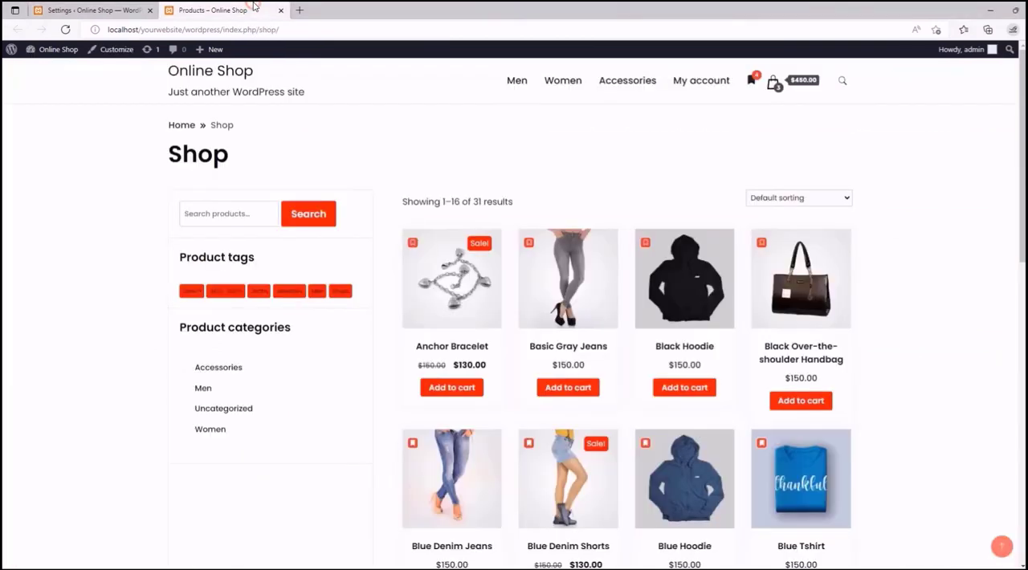
{"action": "left_click", "coordinate": [65, 30]}
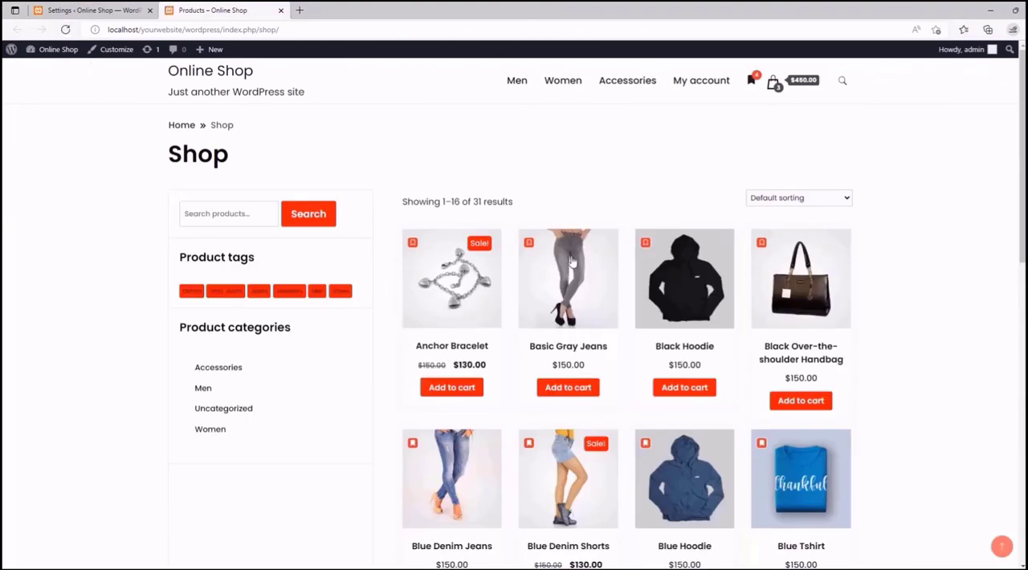
{"action": "left_click", "coordinate": [751, 82]}
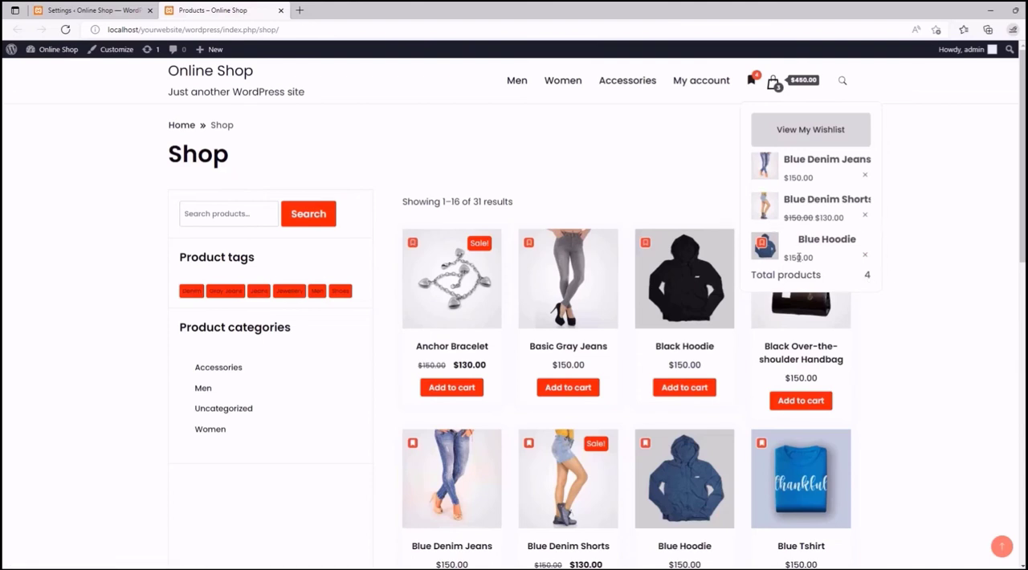
{"action": "left_click", "coordinate": [865, 259]}
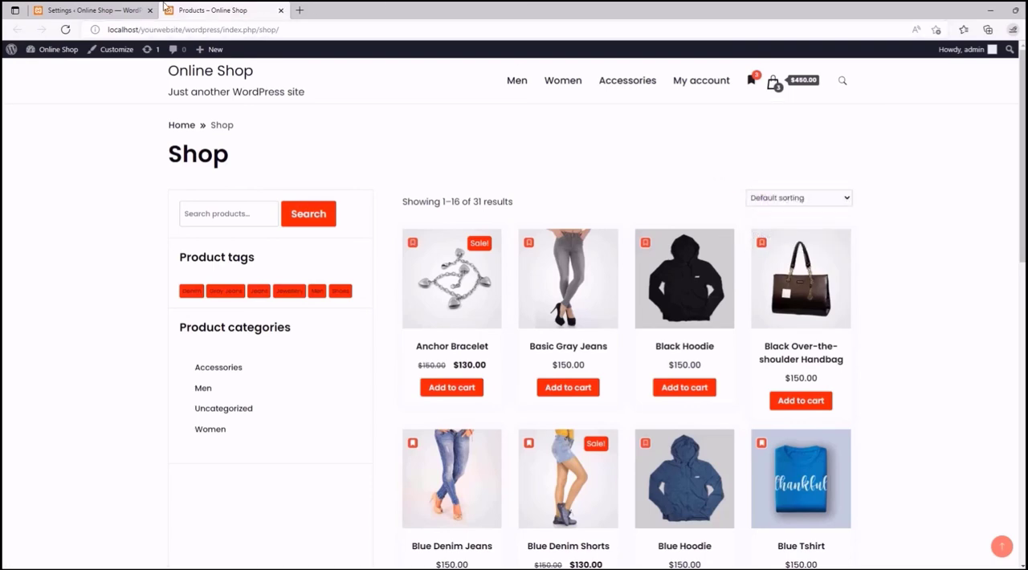
- Examine the counter style and mini wishlist style, button and text settings, comparing them with the counter on the shop page
{"action": "left_click", "coordinate": [111, 7]}
{"action": "scroll", "coordinate": [559, 278], "scroll_direction": "down", "scroll_amount": 10}
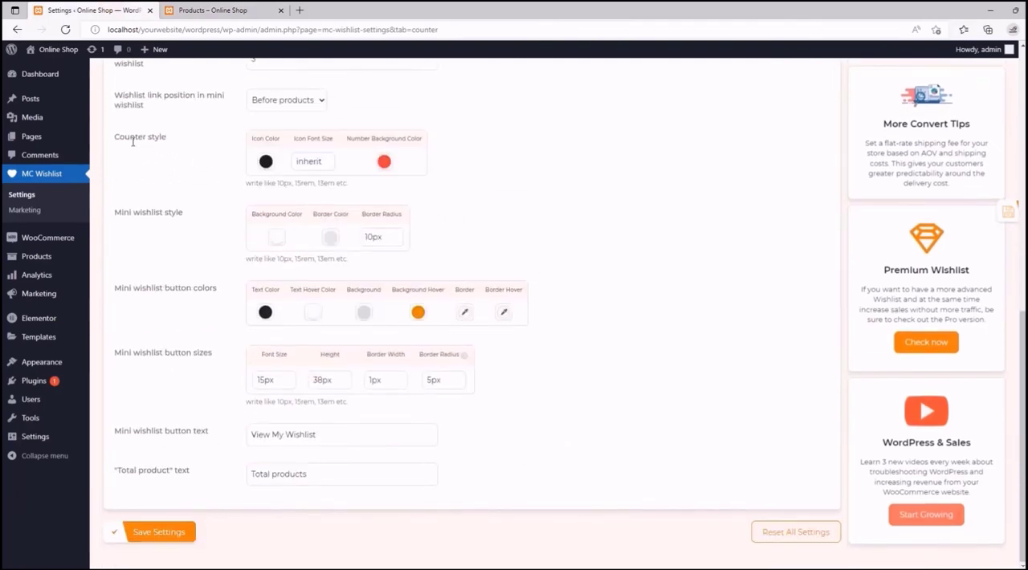
{"action": "left_click", "coordinate": [217, 10]}
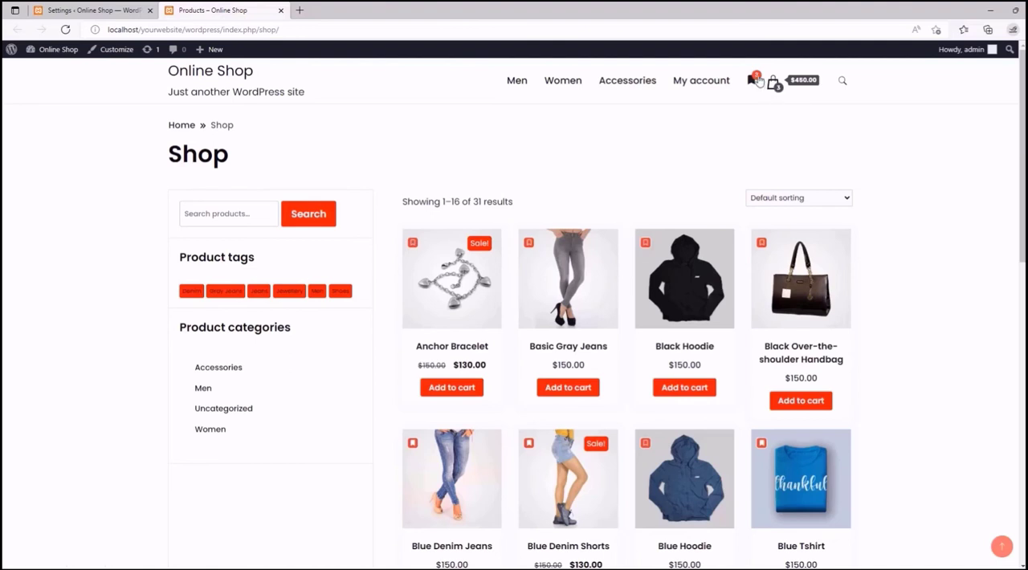
{"action": "left_click", "coordinate": [50, 7]}
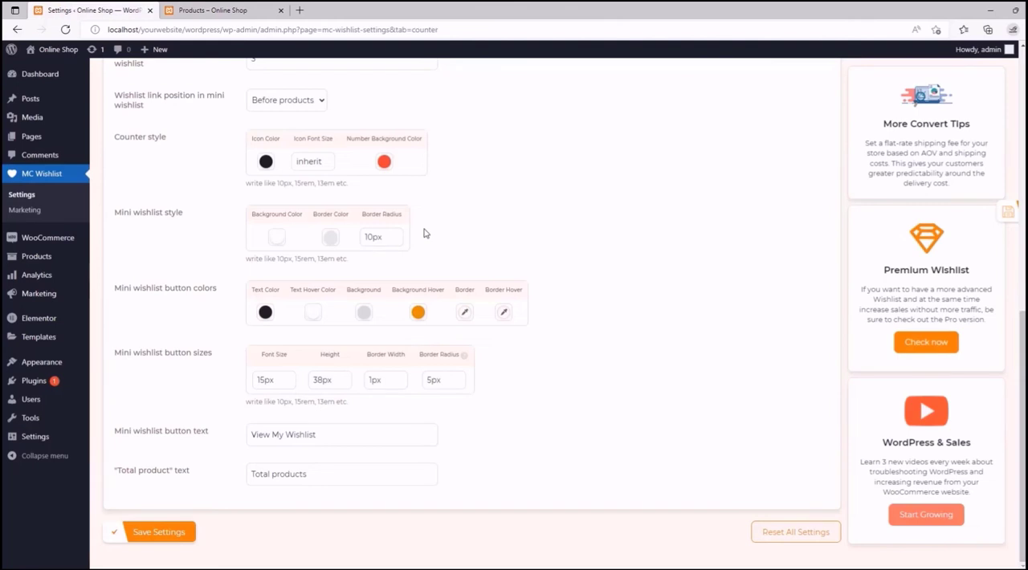
{"action": "left_click", "coordinate": [212, 9]}
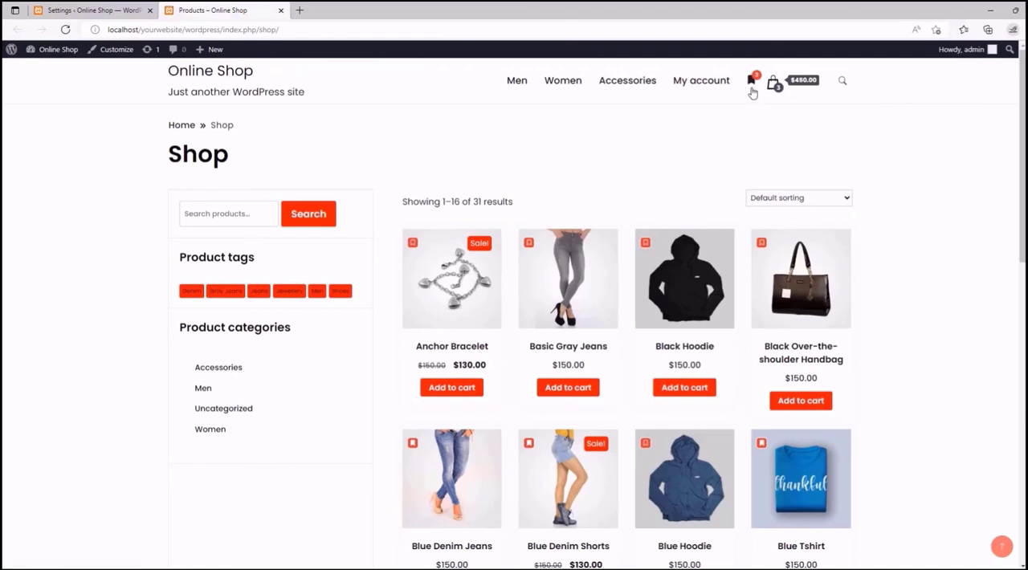
{"action": "left_click", "coordinate": [88, 8]}
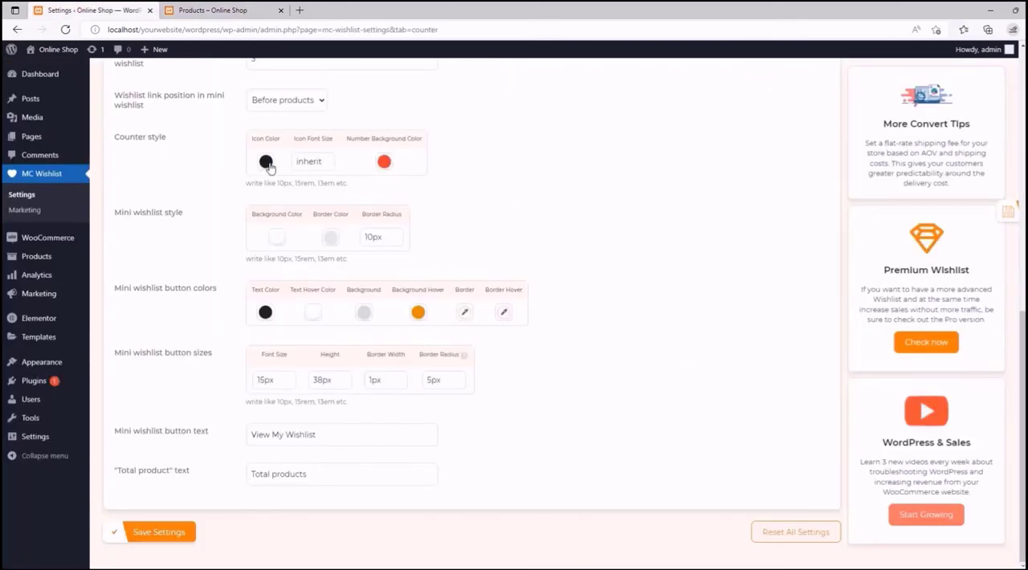
- Set the counter's number background color to a dark grey, just lighter than black
{"action": "left_click", "coordinate": [386, 161]}
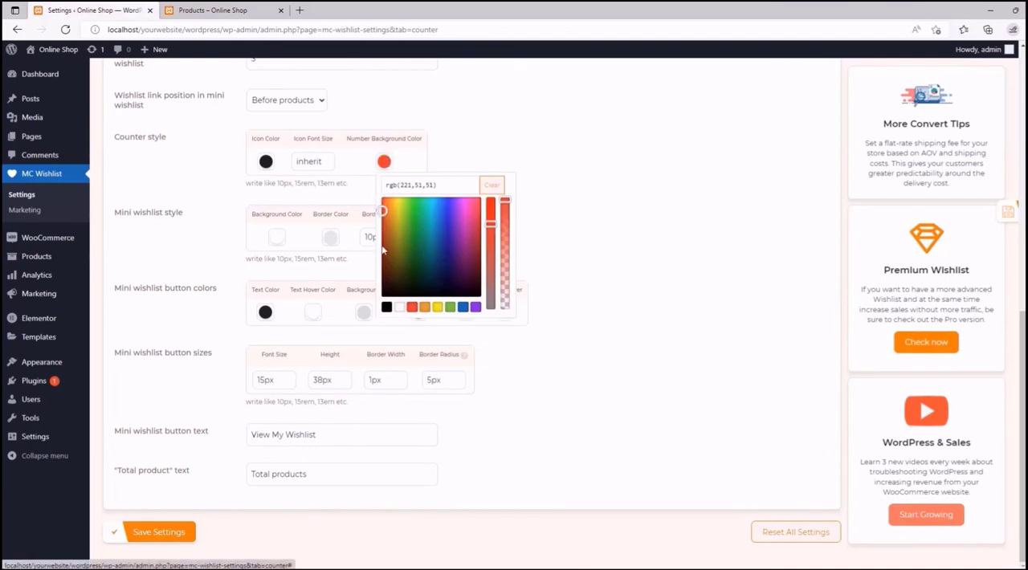
{"action": "left_click", "coordinate": [387, 306]}
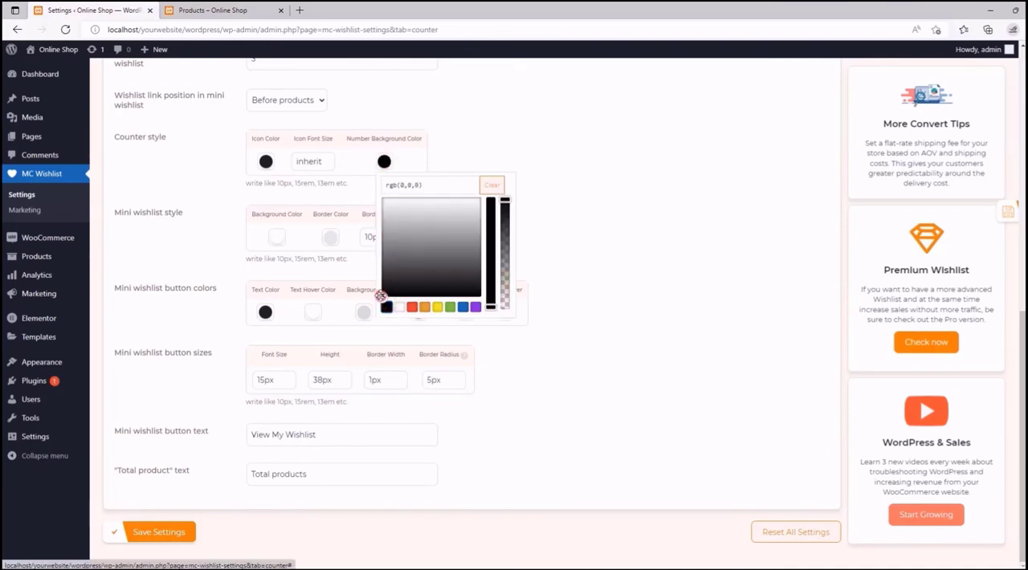
{"action": "left_click_drag", "start_coordinate": [379, 289], "coordinate": [379, 284]}
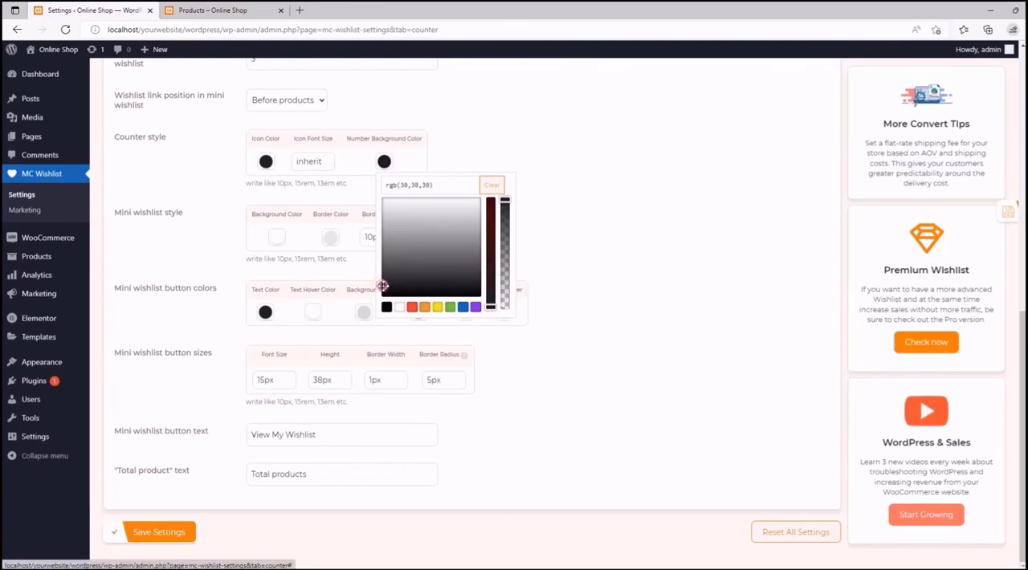
{"action": "left_click_drag", "start_coordinate": [382, 285], "coordinate": [389, 278]}
{"action": "left_click", "coordinate": [491, 155]}
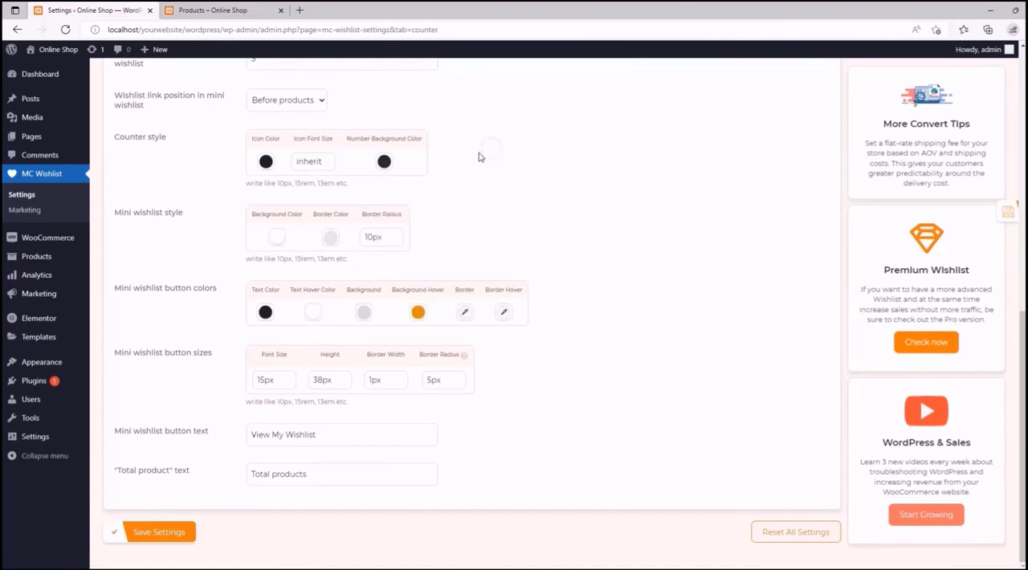
- Set the counter's icon font size to 25px
{"action": "double_click", "coordinate": [308, 163]}
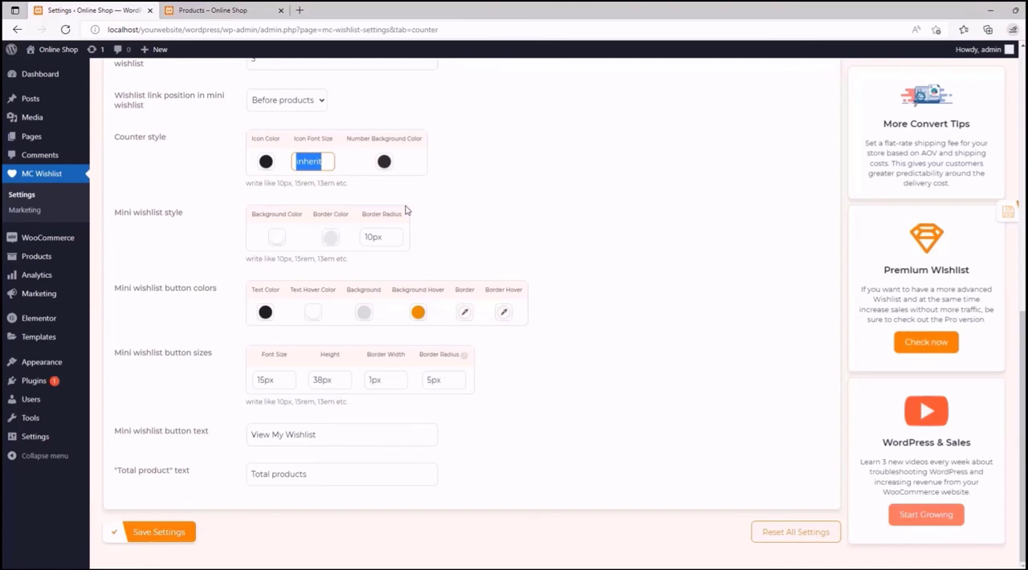
{"action": "type", "text": "25"}
{"action": "left_click", "coordinate": [464, 178]}
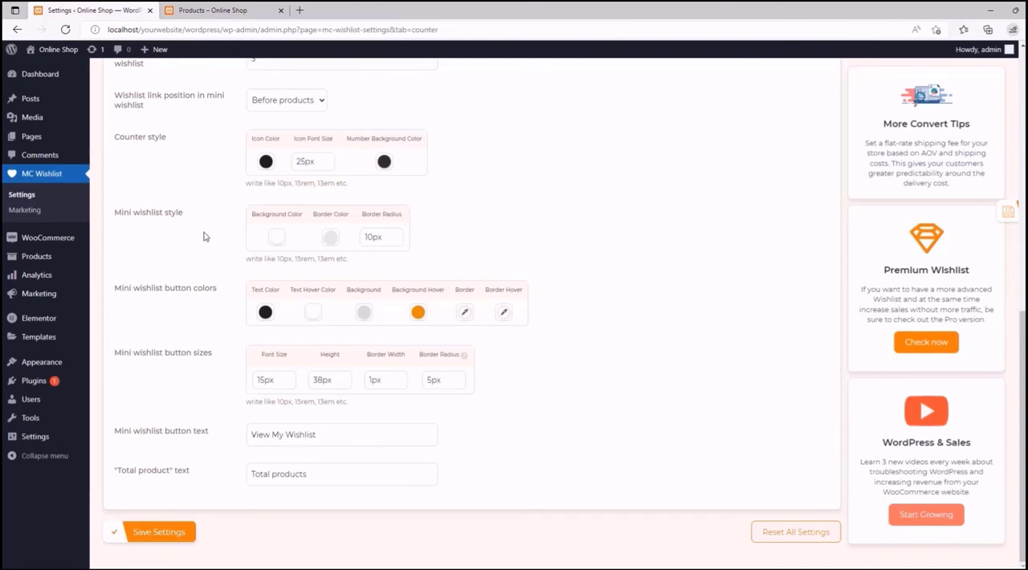
- Check the mini wishlist on the shop page and set its border color to red, rgb(221,51,51), in the counter settings
{"action": "left_click", "coordinate": [233, 8]}
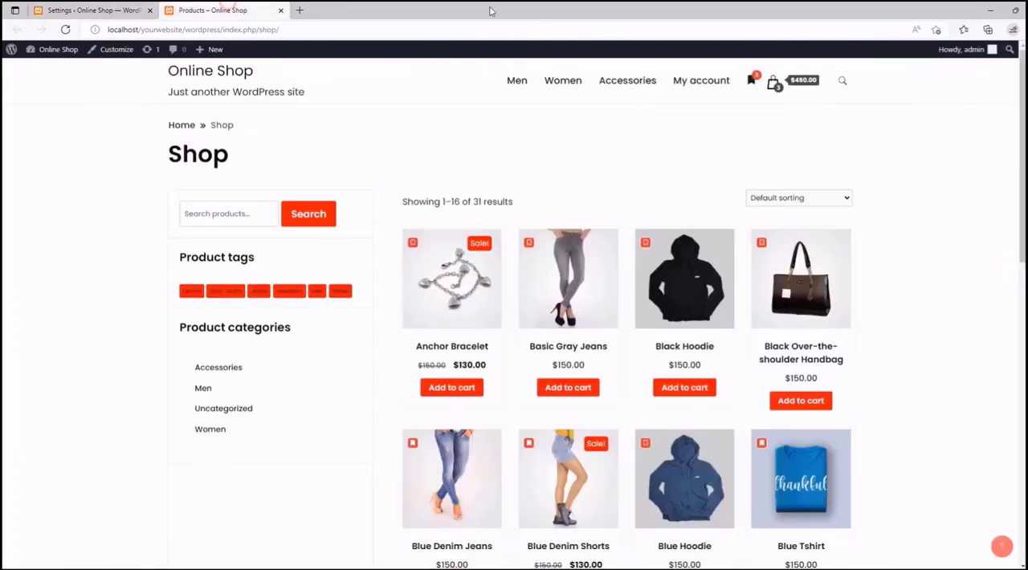
{"action": "left_click", "coordinate": [748, 79]}
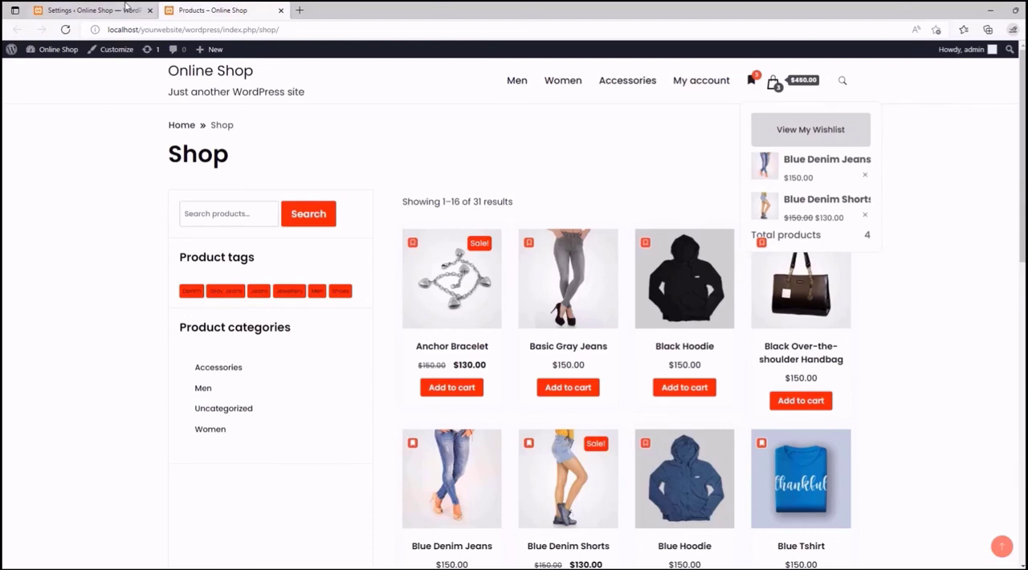
{"action": "left_click", "coordinate": [120, 9]}
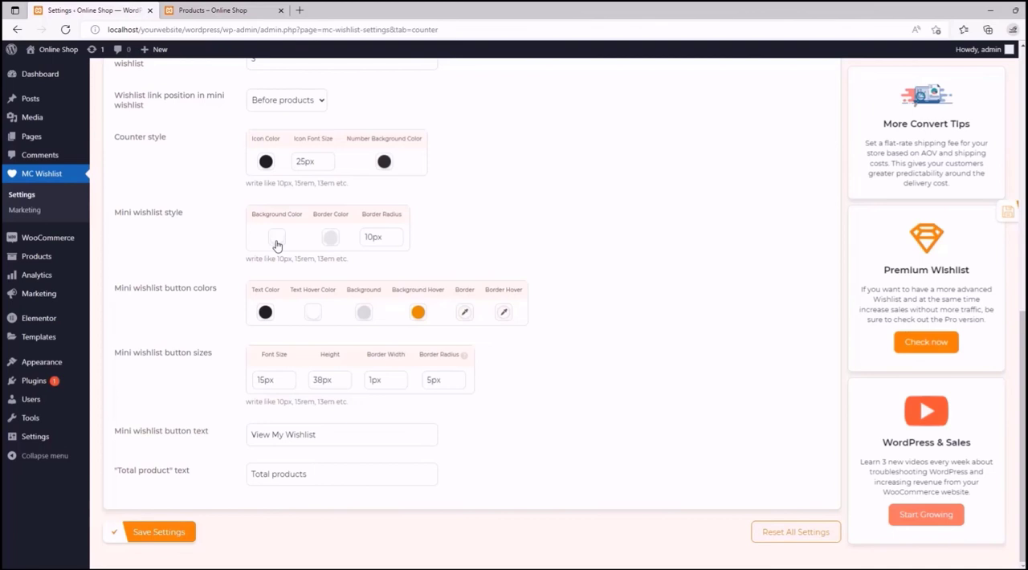
{"action": "left_click", "coordinate": [330, 238]}
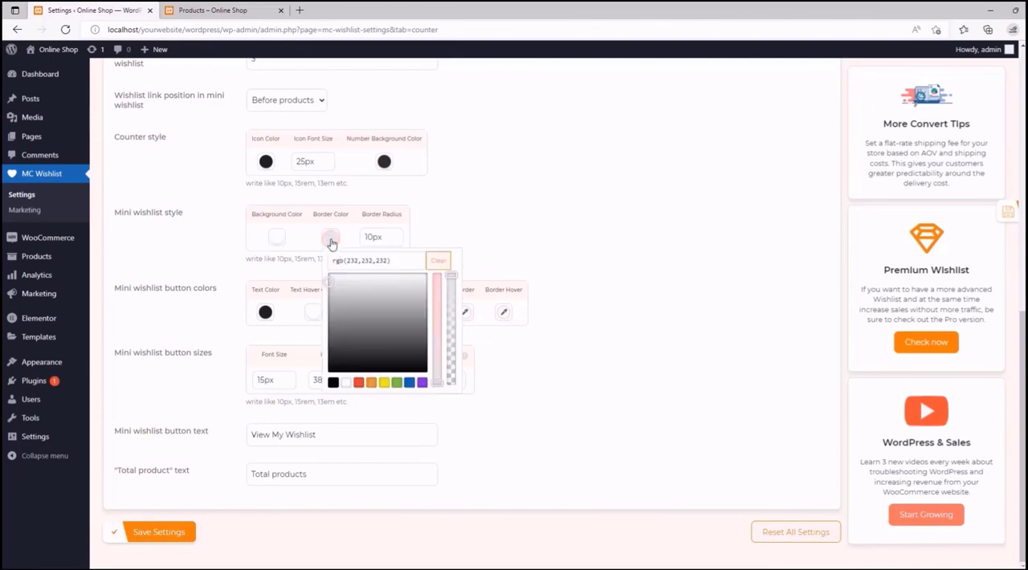
{"action": "left_click", "coordinate": [357, 383]}
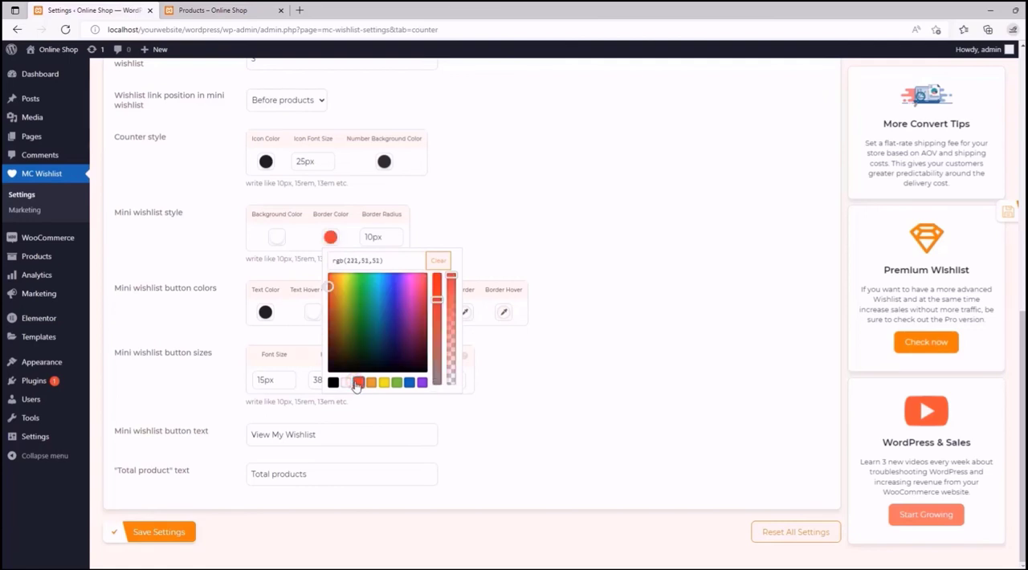
- Compare the mini wishlist's corners on the shop page and set its border radius to 20px
{"action": "left_click", "coordinate": [370, 234]}
{"action": "left_click", "coordinate": [211, 10]}
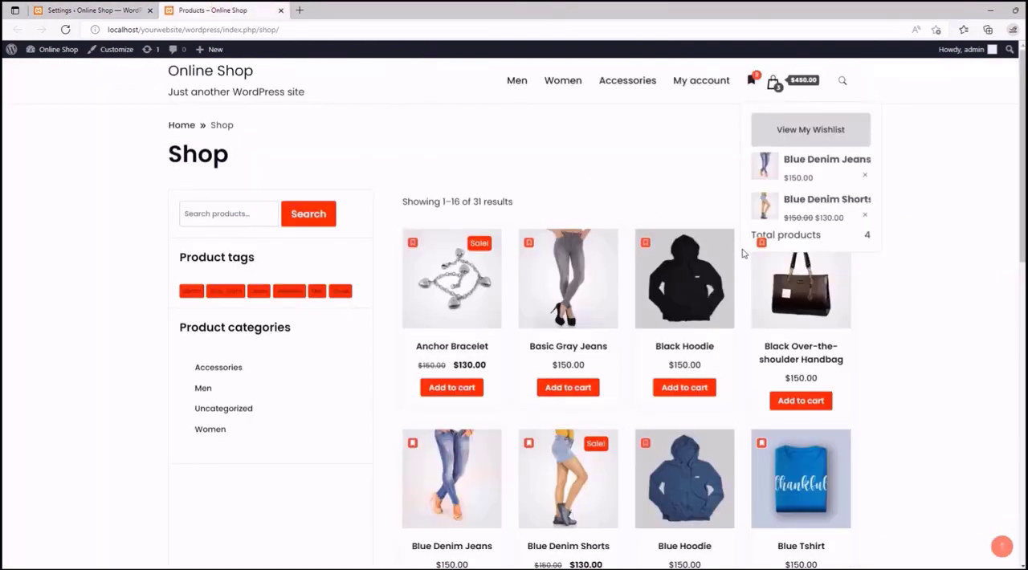
{"action": "key", "text": "ctrl+Tab"}
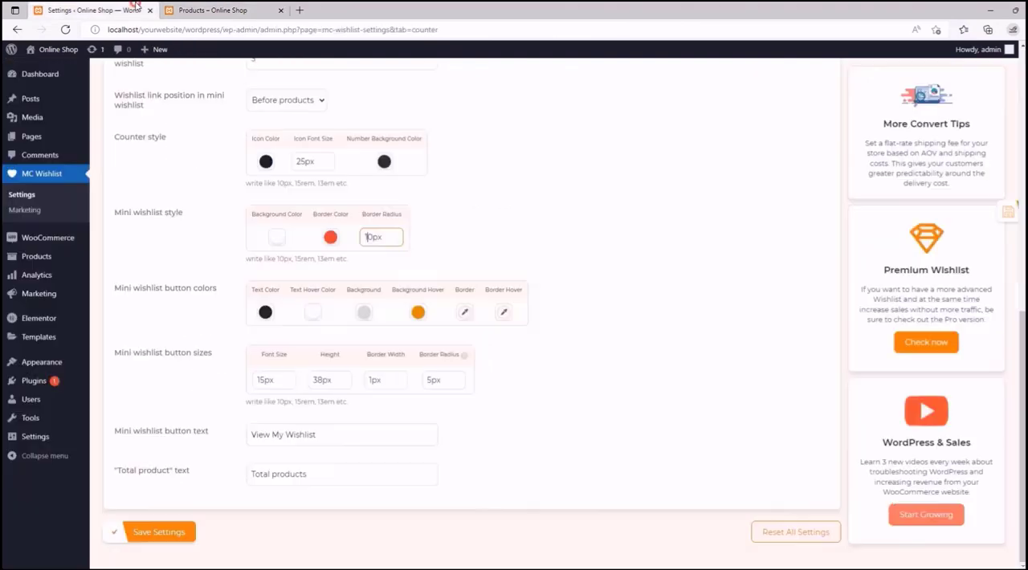
{"action": "left_click", "coordinate": [371, 239]}
{"action": "left_click_drag", "start_coordinate": [369, 238], "coordinate": [366, 238]}
{"action": "type", "text": "2"}
{"action": "left_click", "coordinate": [487, 227]}
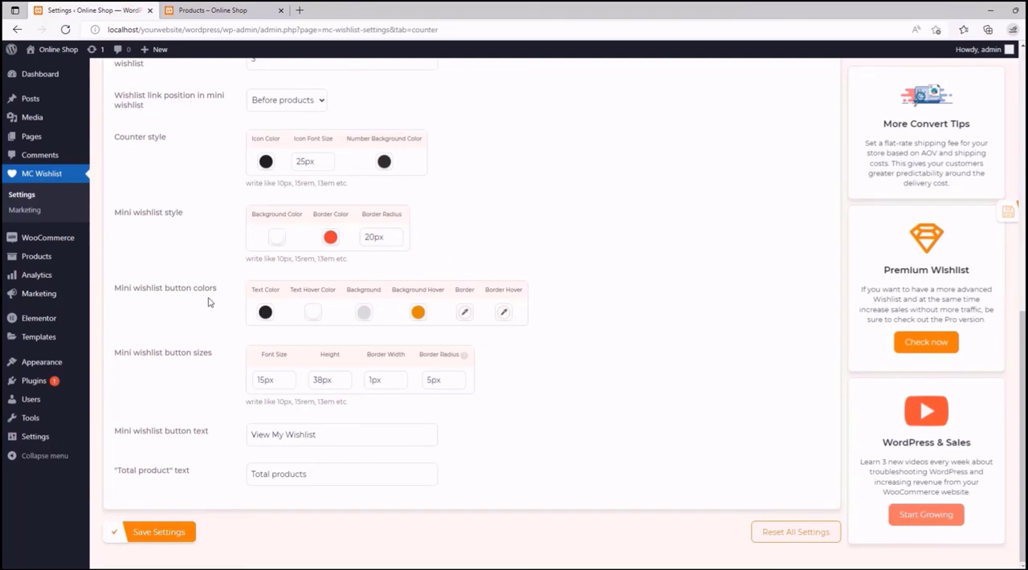
- Set the mini wishlist button's text color to white and its text hover color to red, rgb(221,51,51), checking the button on the shop page
{"action": "left_click", "coordinate": [231, 9]}
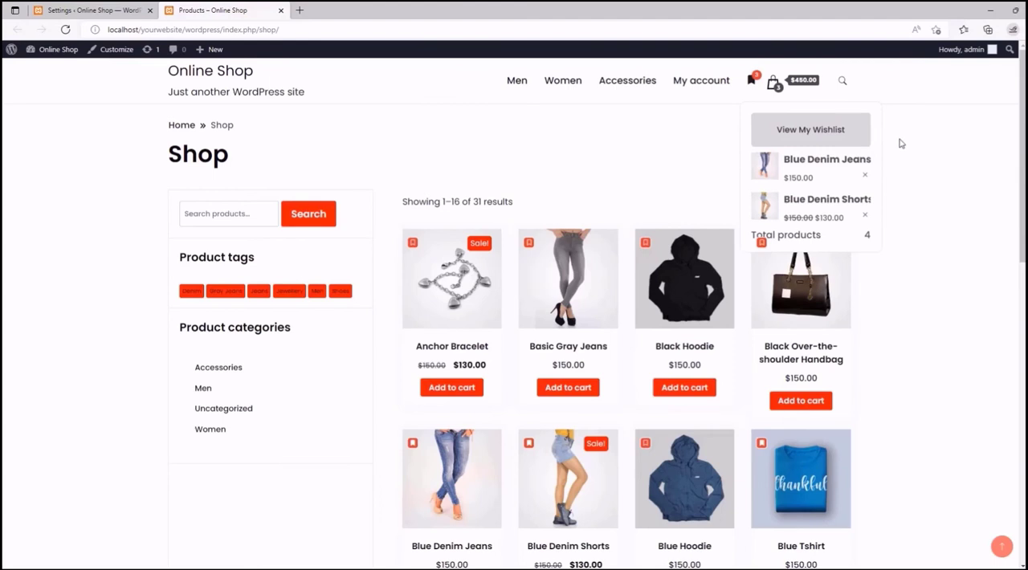
{"action": "left_click", "coordinate": [119, 10]}
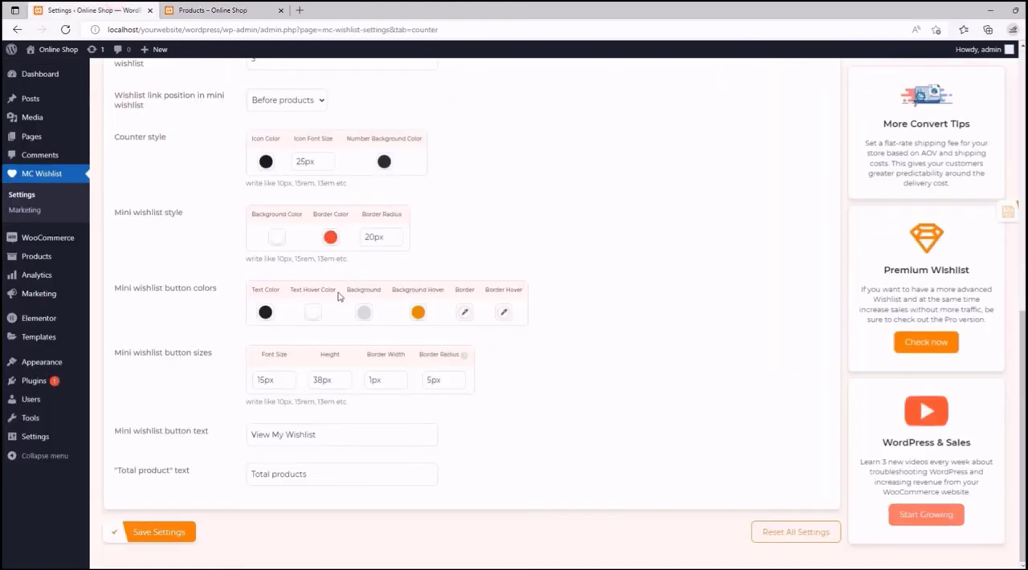
{"action": "left_click", "coordinate": [265, 313]}
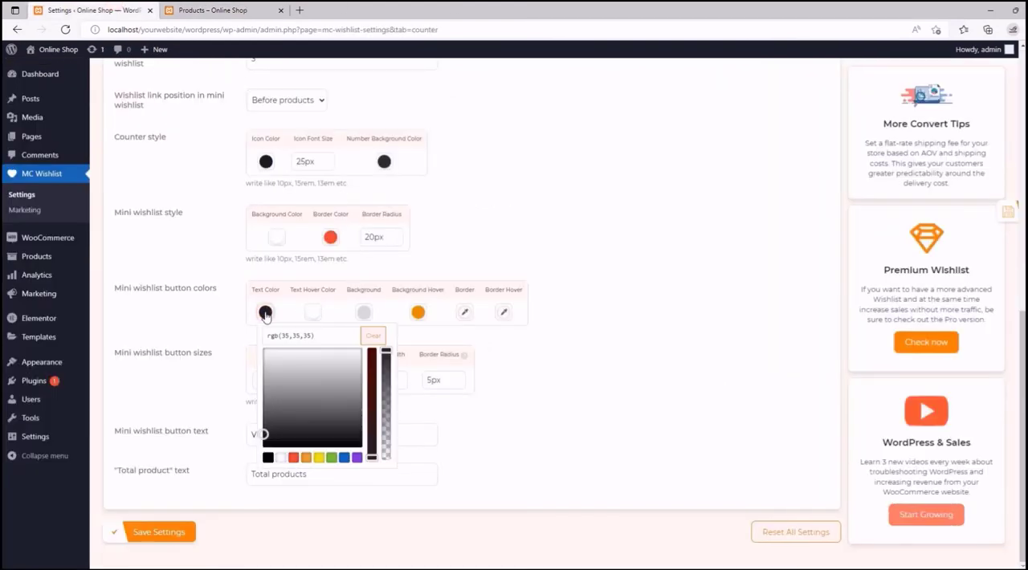
{"action": "left_click", "coordinate": [282, 457]}
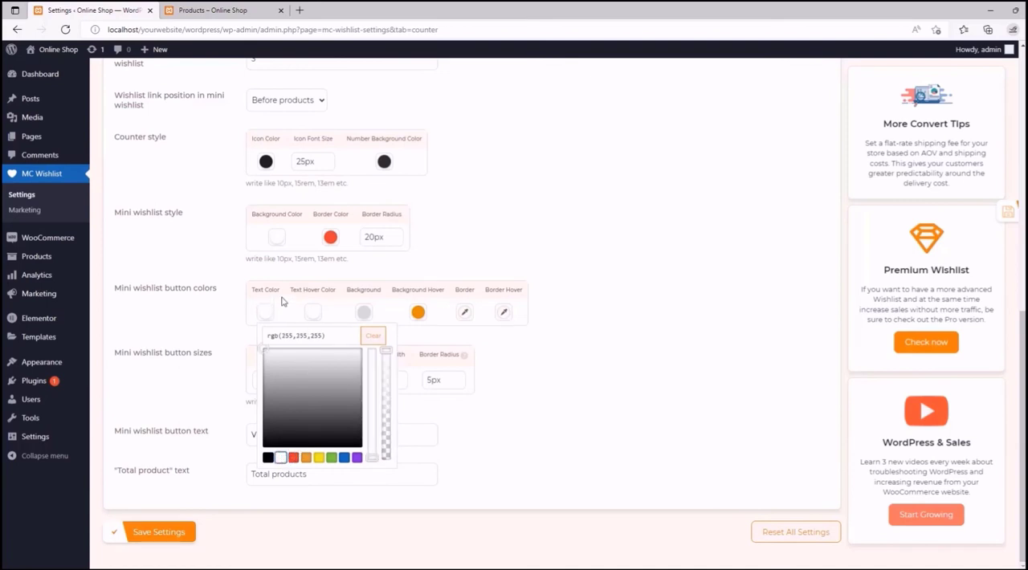
{"action": "left_click", "coordinate": [229, 10]}
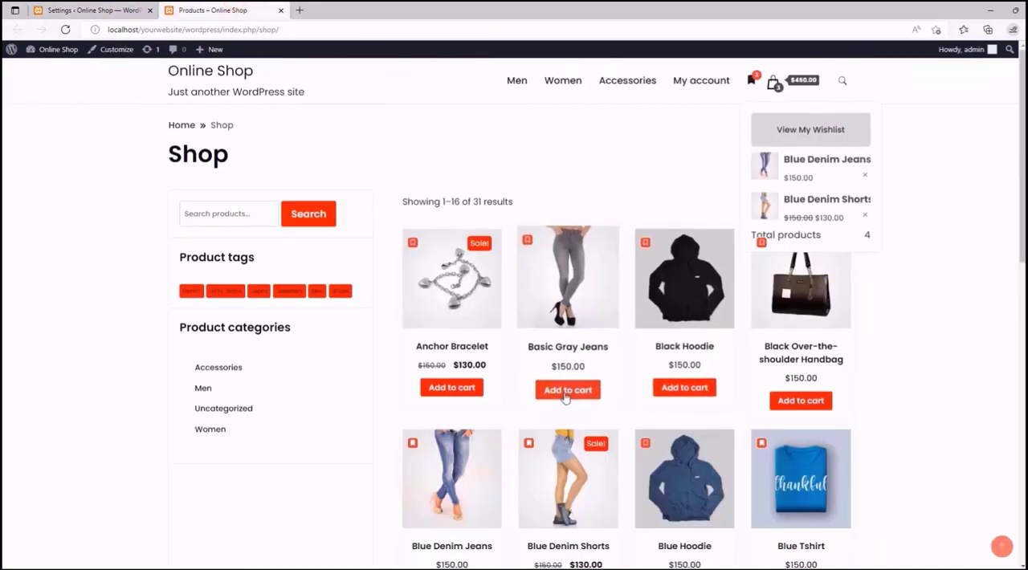
{"action": "left_click", "coordinate": [90, 10]}
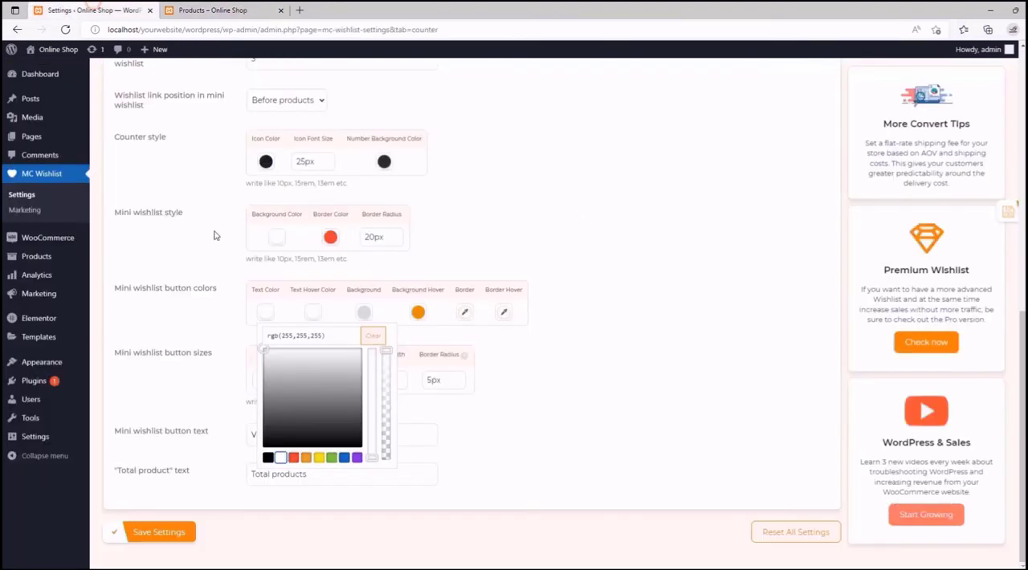
{"action": "left_click", "coordinate": [313, 318]}
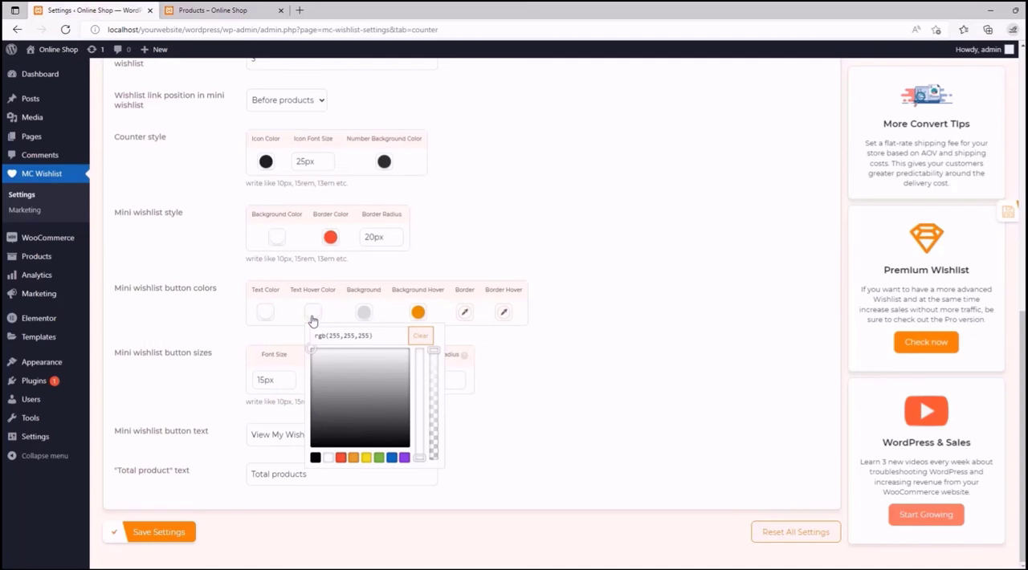
{"action": "left_click", "coordinate": [341, 458]}
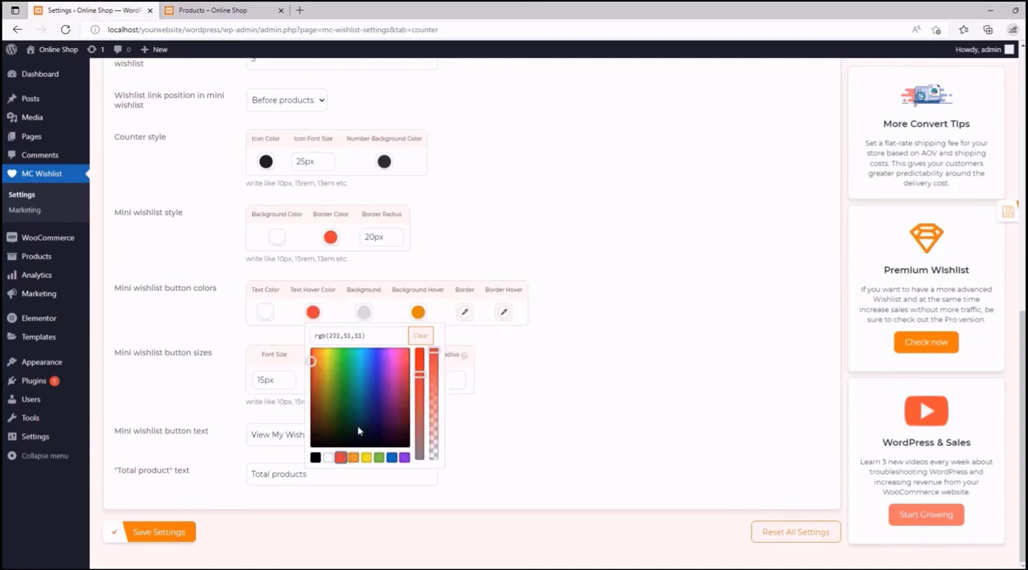
- Set the mini wishlist button's background to red, rgb(221,51,51), and its background hover color to white
{"action": "left_click", "coordinate": [363, 313]}
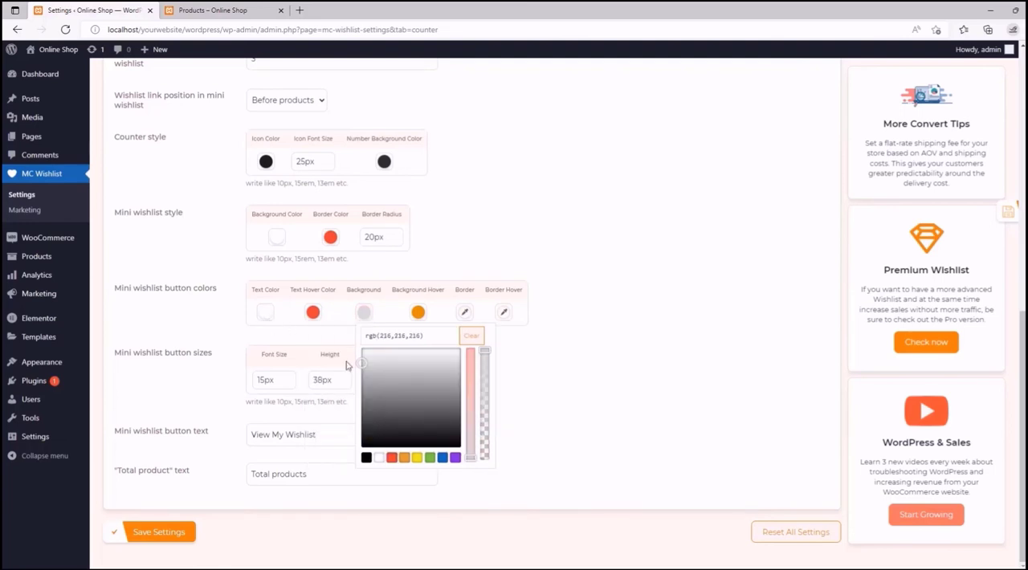
{"action": "left_click", "coordinate": [391, 456]}
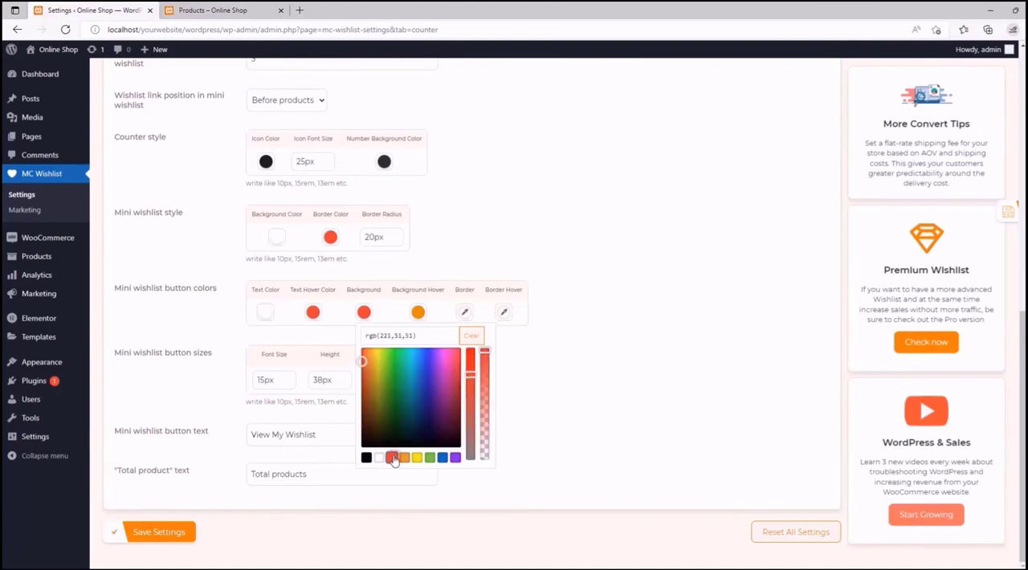
{"action": "left_click", "coordinate": [417, 312]}
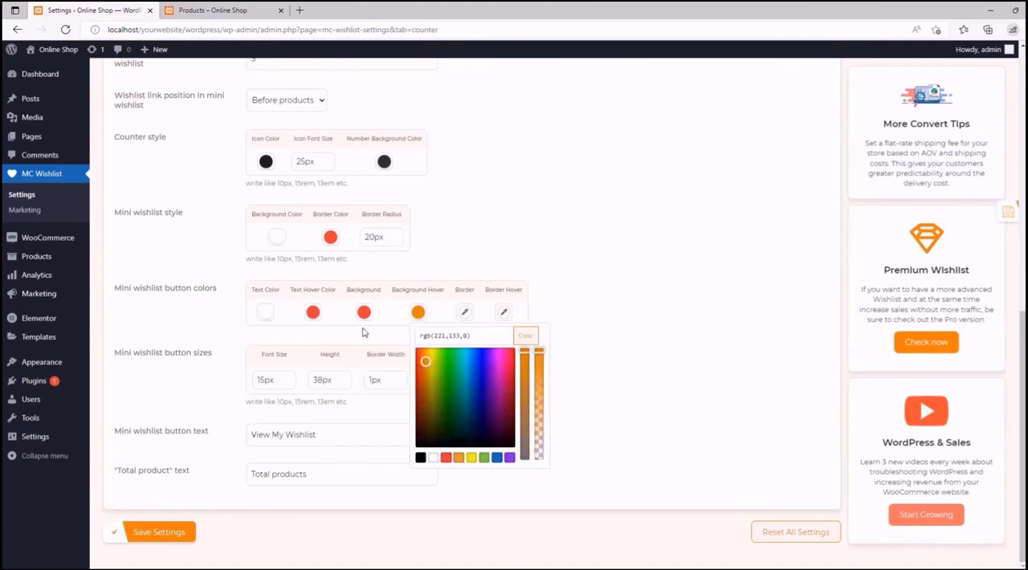
{"action": "left_click", "coordinate": [433, 457]}
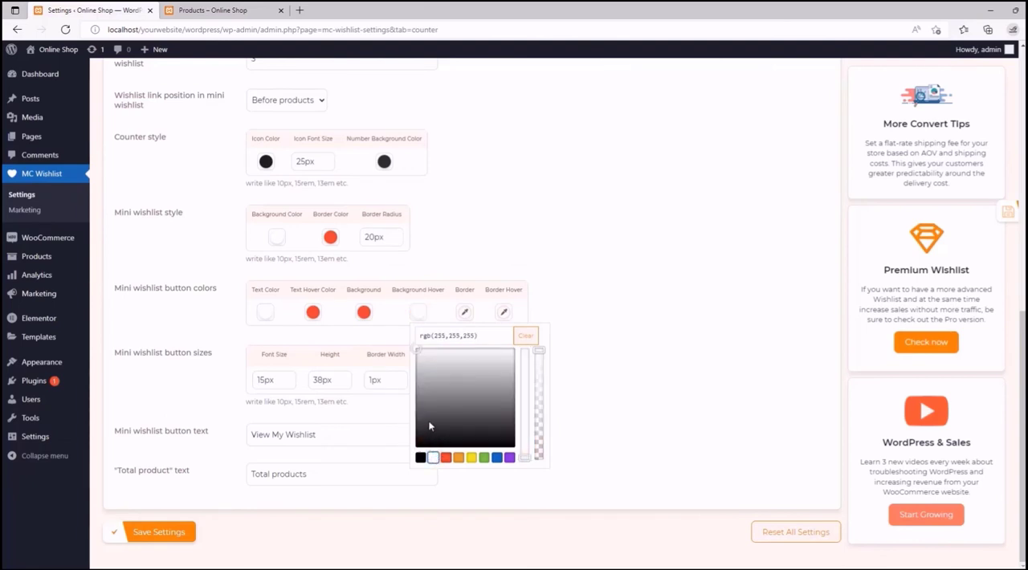
- Set the mini wishlist button's border color to white and its border hover color to red, rgb(221,51,51)
{"action": "left_click", "coordinate": [464, 313]}
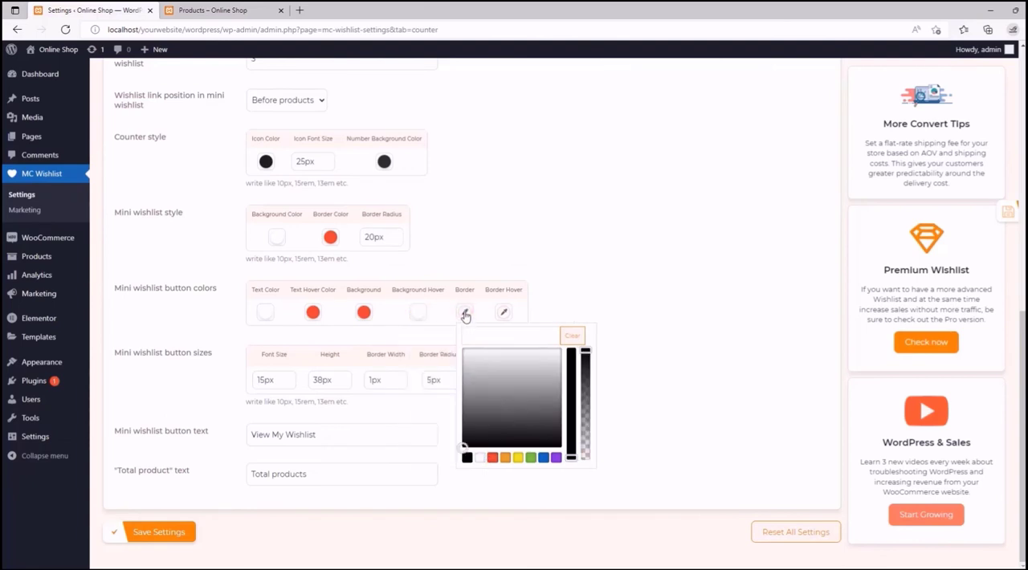
{"action": "left_click", "coordinate": [479, 457]}
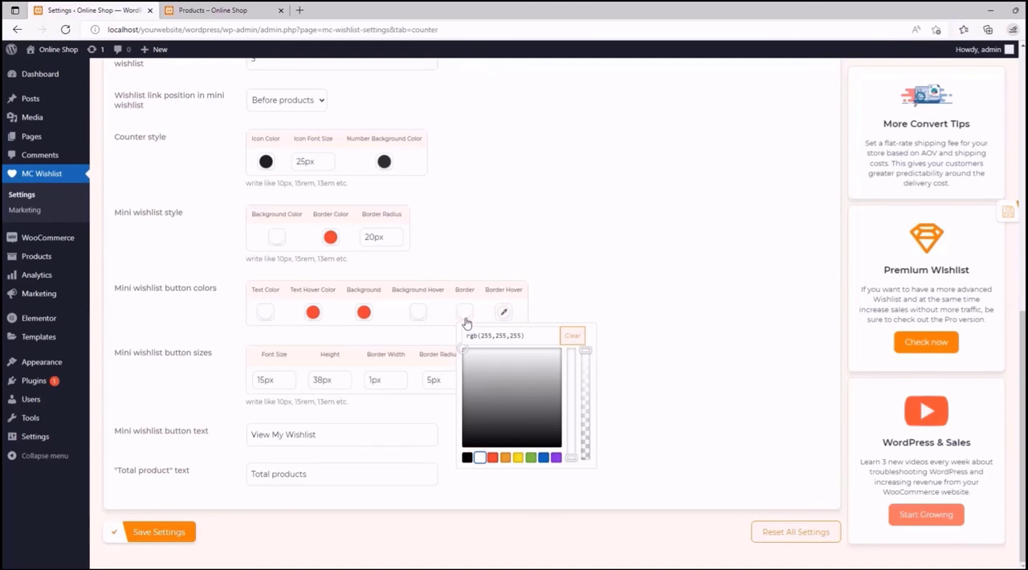
{"action": "left_click", "coordinate": [504, 313]}
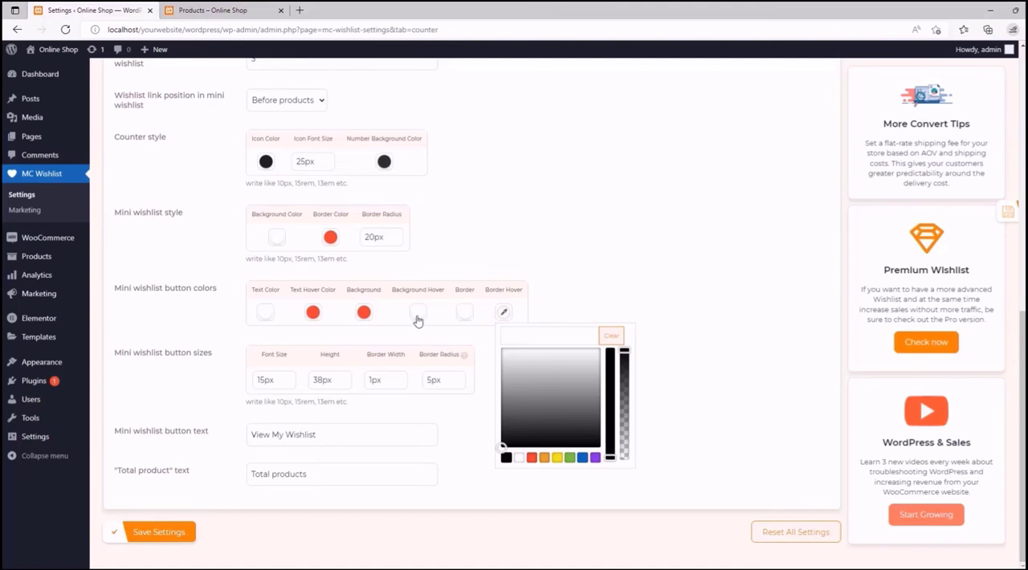
{"action": "left_click", "coordinate": [531, 457]}
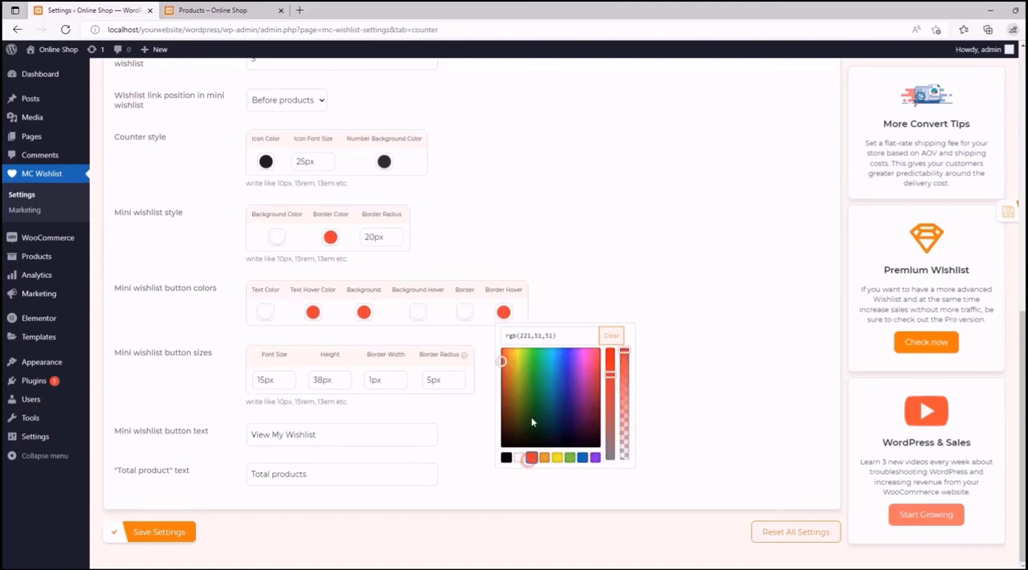
{"action": "left_click", "coordinate": [548, 308]}
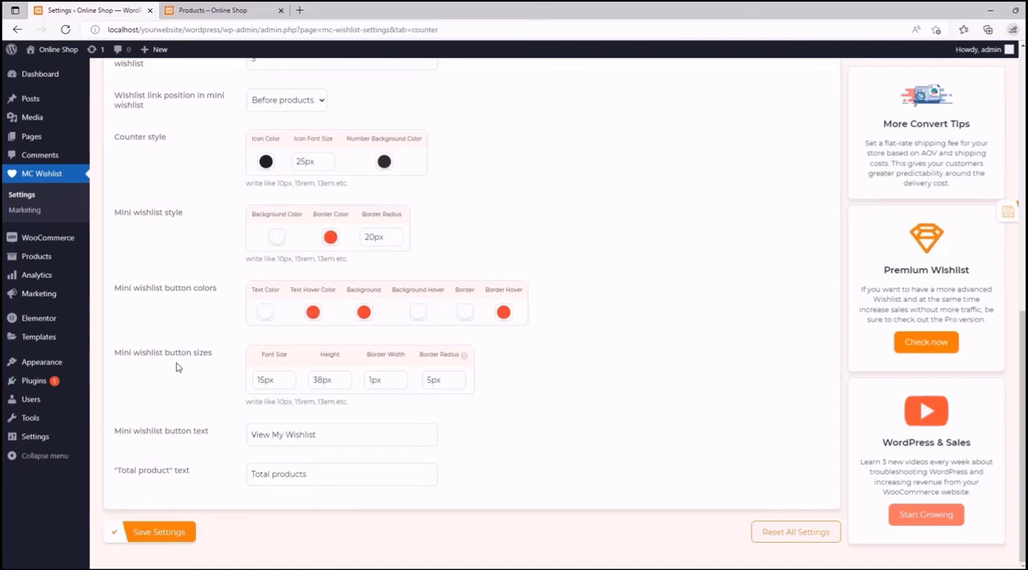
- Review the mini wishlist on the shop page and set its border radius to 0px in the counter settings
{"action": "left_click", "coordinate": [235, 8]}
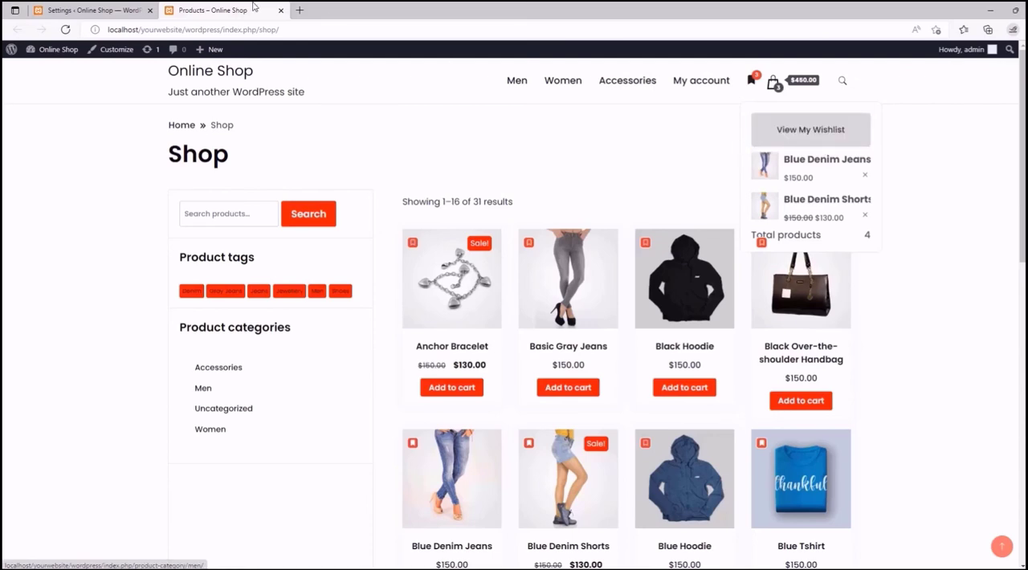
{"action": "left_click", "coordinate": [117, 8]}
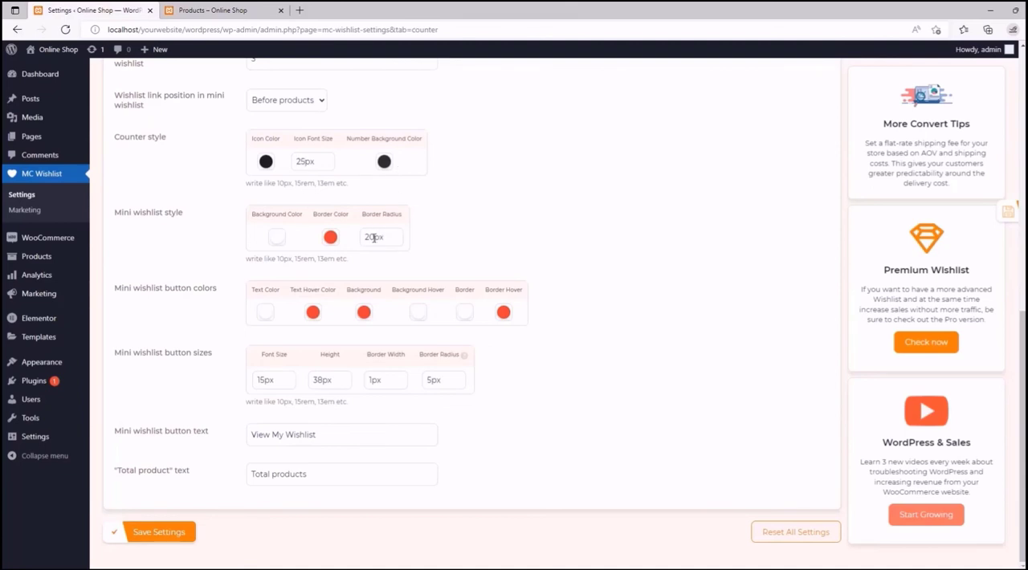
{"action": "left_click_drag", "start_coordinate": [375, 237], "coordinate": [364, 237]}
{"action": "type", "text": "0"}
{"action": "left_click", "coordinate": [425, 237]}
- Set the mini wishlist button's border radius to 25px and compare it with the button on the shop page
{"action": "left_click_drag", "start_coordinate": [429, 381], "coordinate": [432, 380]}
{"action": "type", "text": "2"}
{"action": "left_click", "coordinate": [496, 385]}
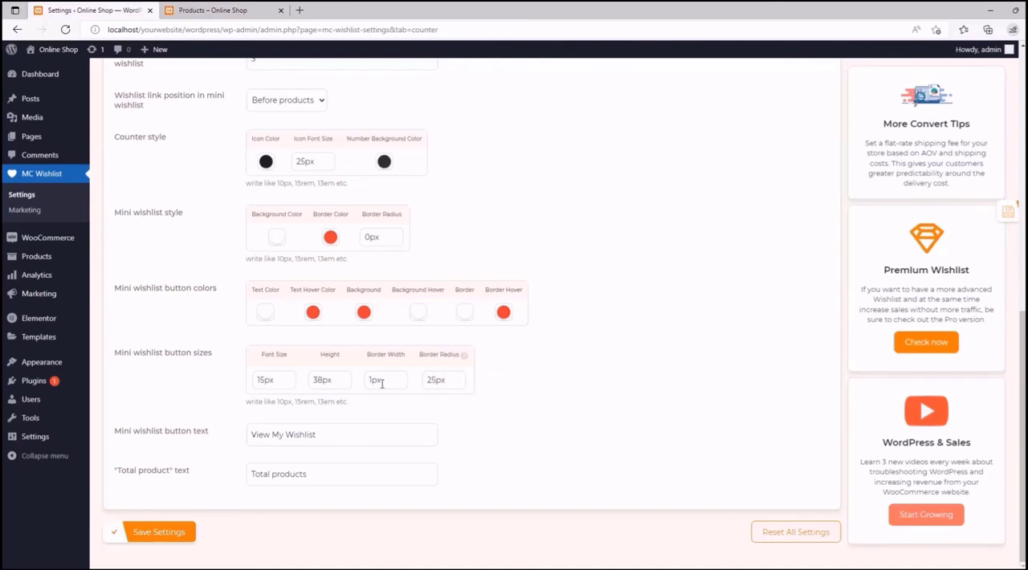
{"action": "left_click", "coordinate": [215, 10]}
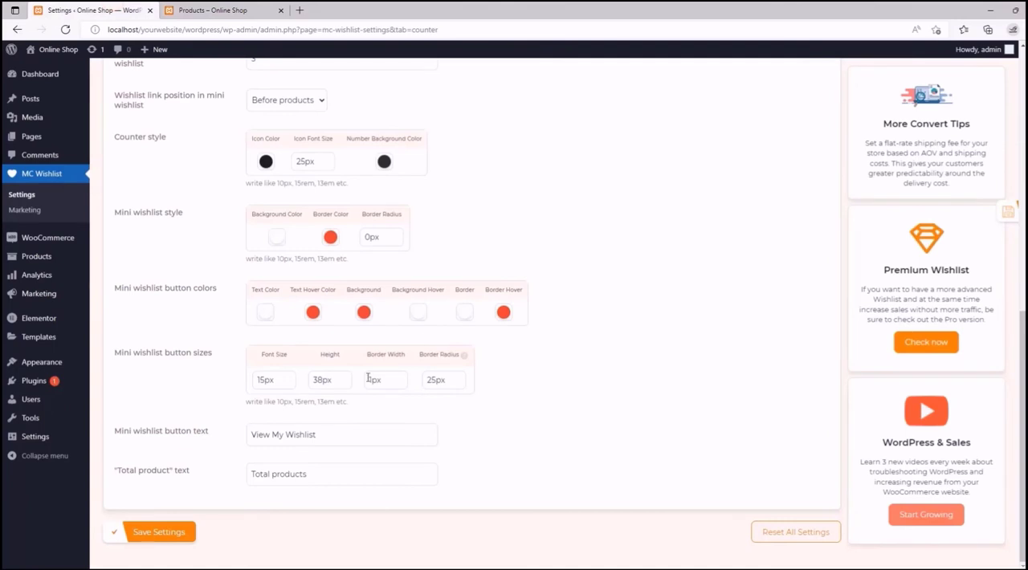
- Set the mini wishlist button's border width to 3px and its height to 30px
{"action": "left_click_drag", "start_coordinate": [372, 379], "coordinate": [367, 379]}
{"action": "type", "text": "3"}
{"action": "left_click_drag", "start_coordinate": [322, 379], "coordinate": [312, 380]}
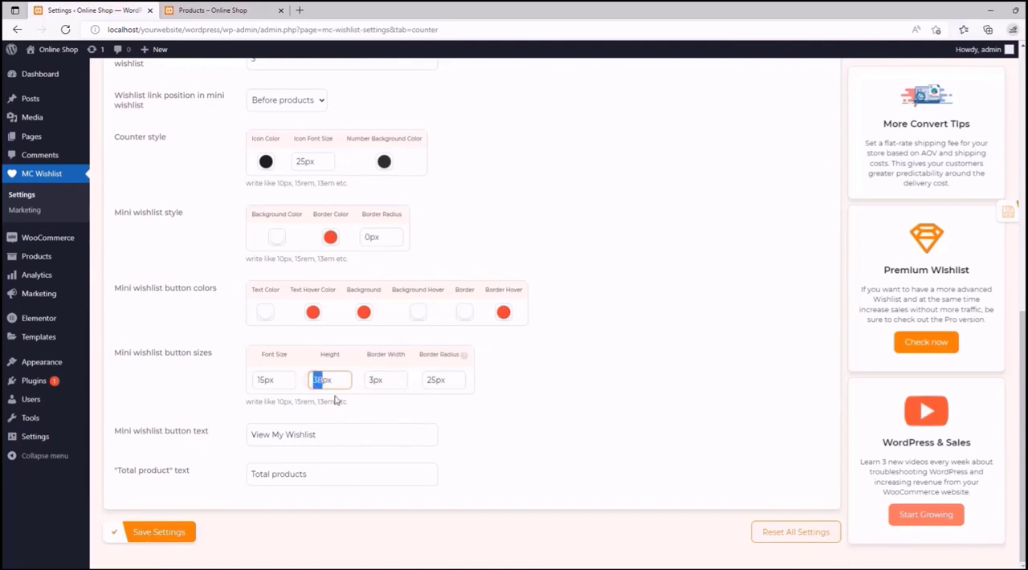
{"action": "type", "text": "30"}
- Compare the mini wishlist labels on the shop page and change the mini wishlist button text to "Go to Wishlist"
{"action": "left_click", "coordinate": [333, 433]}
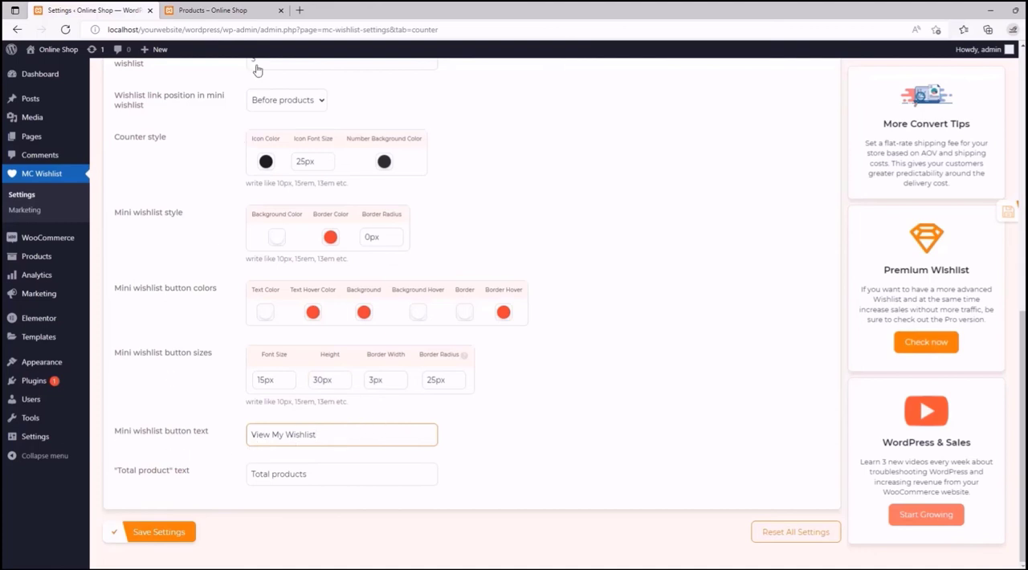
{"action": "left_click", "coordinate": [256, 9]}
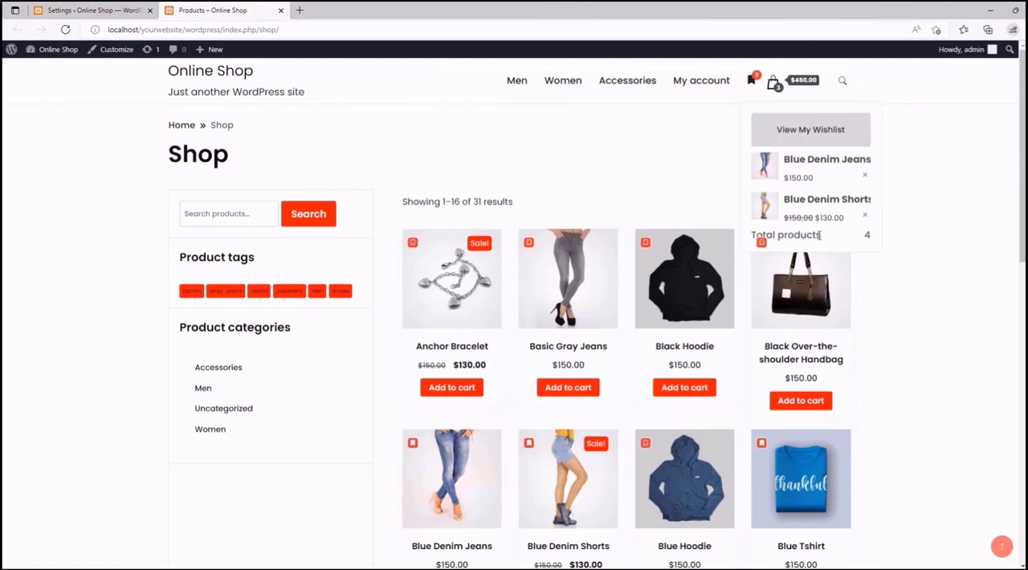
{"action": "left_click_drag", "start_coordinate": [820, 234], "coordinate": [757, 239]}
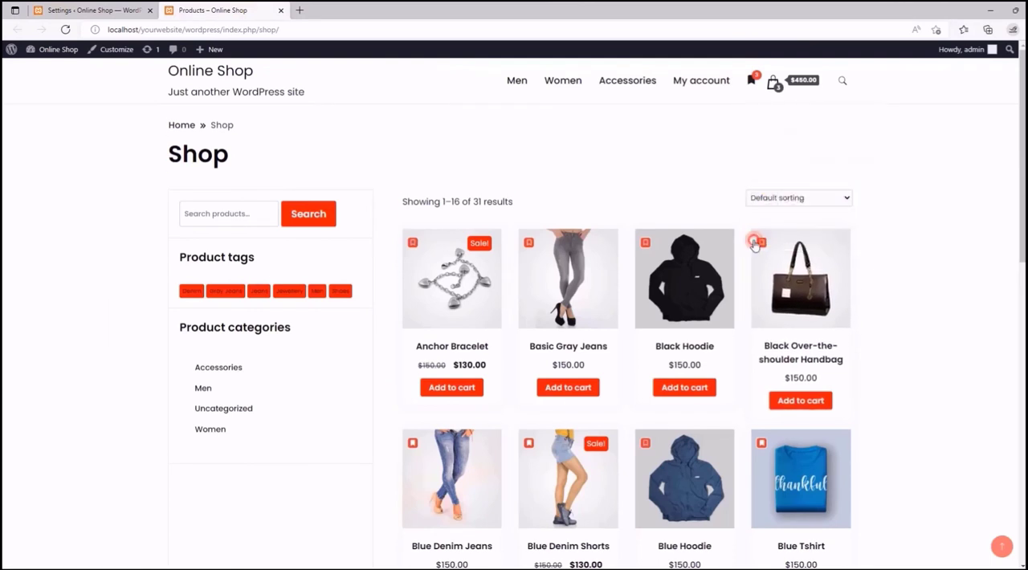
{"action": "left_click", "coordinate": [124, 9]}
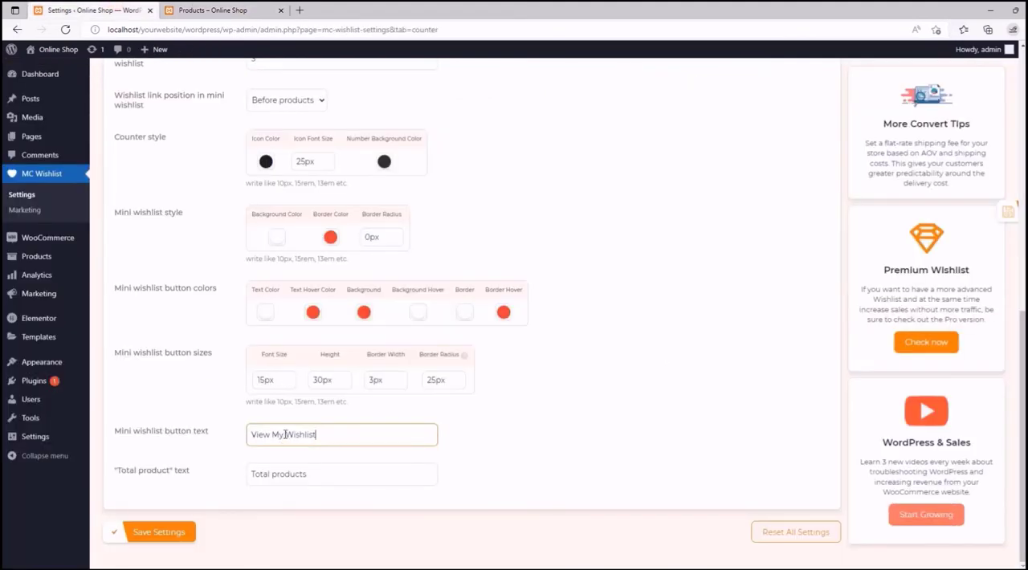
{"action": "left_click_drag", "start_coordinate": [283, 434], "coordinate": [248, 435]}
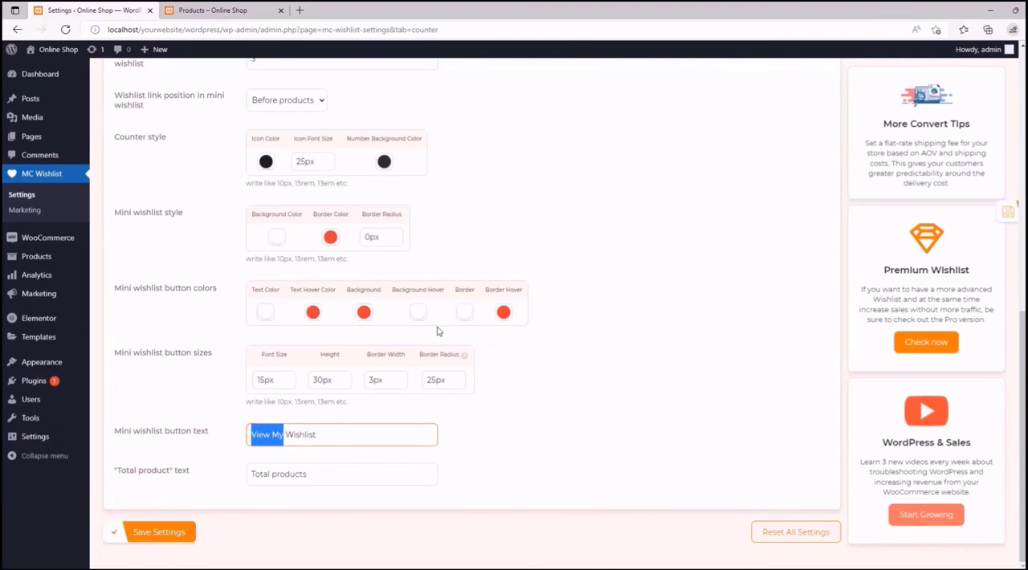
{"action": "type", "text": "Go t"}
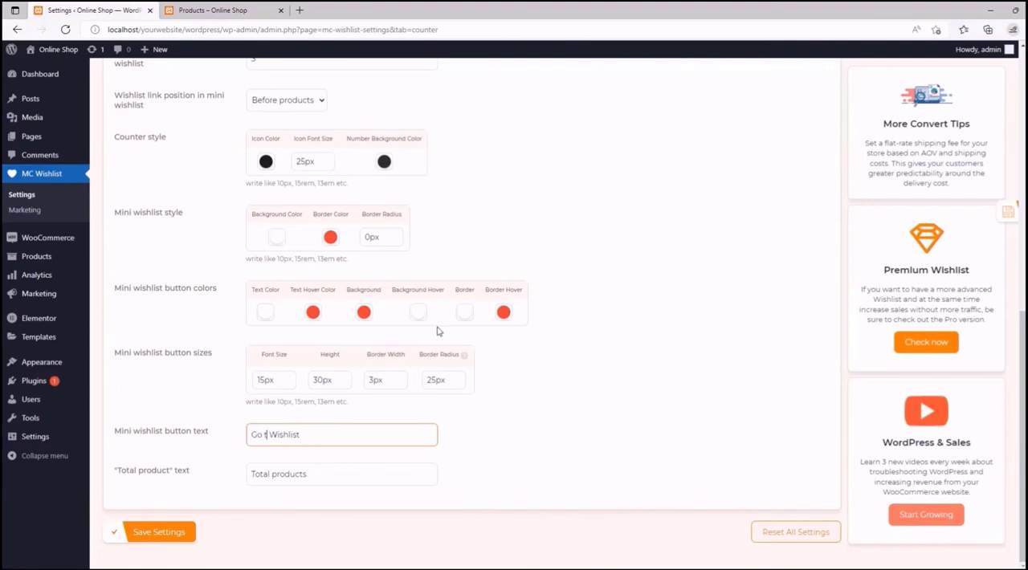
{"action": "type", "text": "o"}
- Change the "Total product" text to "Number of products" and save the counter settings
{"action": "left_click", "coordinate": [302, 475]}
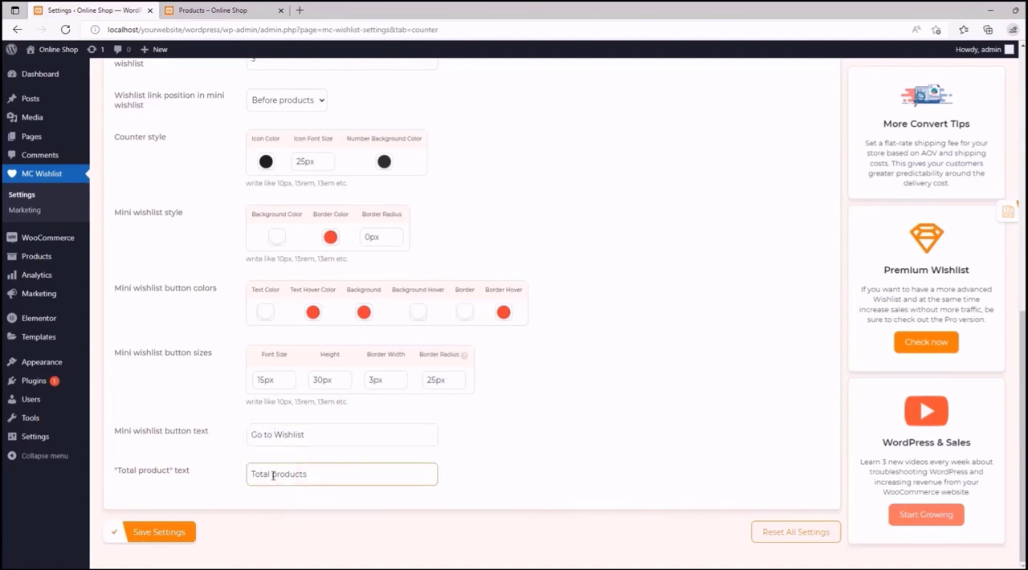
{"action": "left_click_drag", "start_coordinate": [272, 475], "coordinate": [247, 475]}
{"action": "type", "text": "Number of"}
{"action": "left_click", "coordinate": [136, 532]}
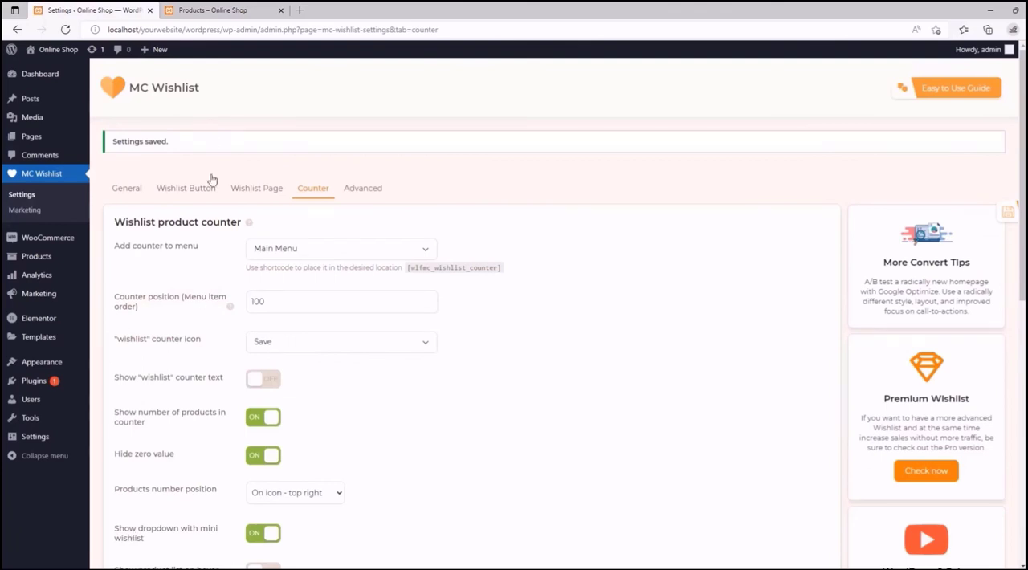
- Reload the shop page and inspect the restyled mini wishlist and its button
{"action": "left_click", "coordinate": [213, 11]}
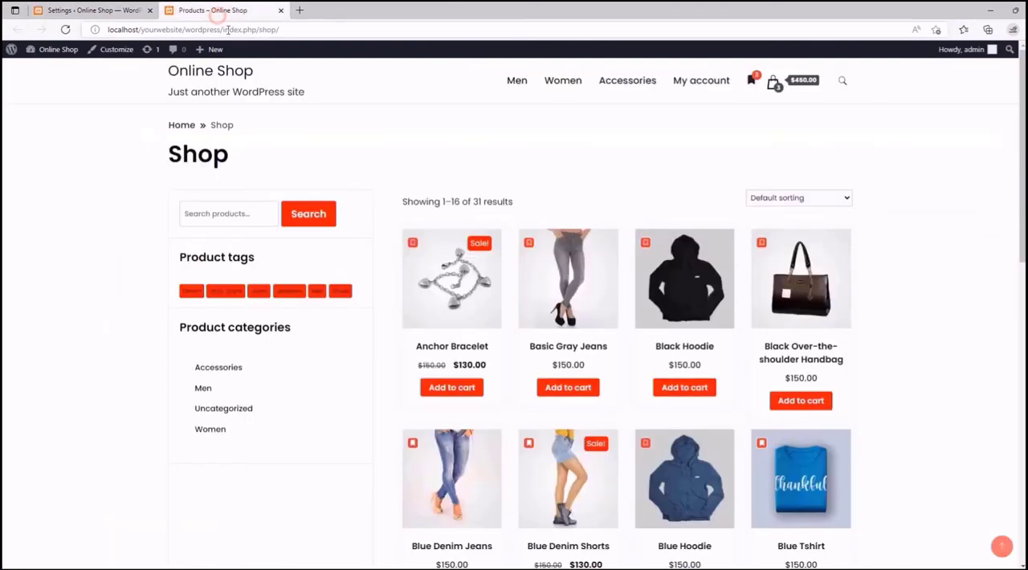
{"action": "left_click", "coordinate": [66, 30]}
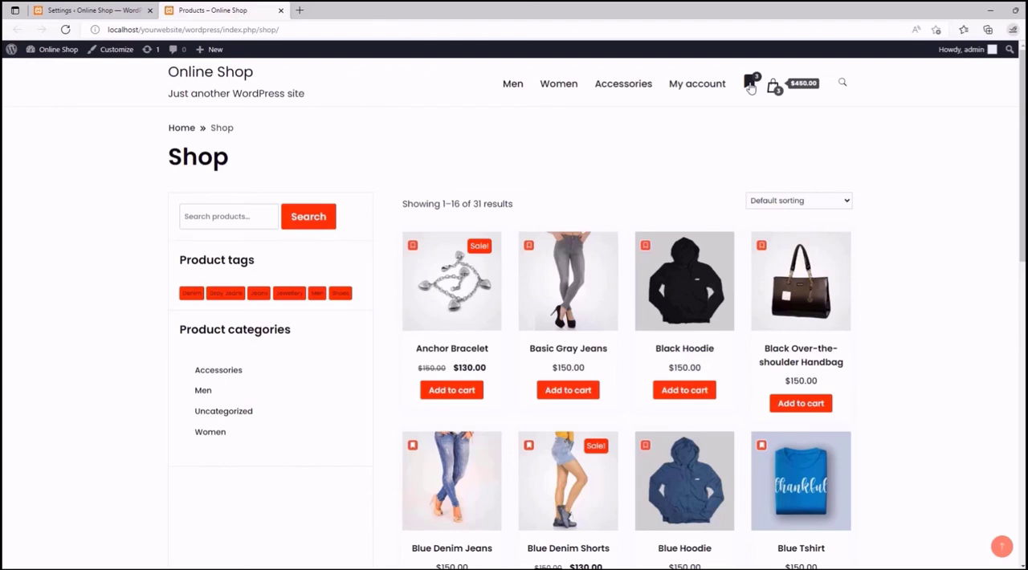
{"action": "left_click", "coordinate": [750, 86]}
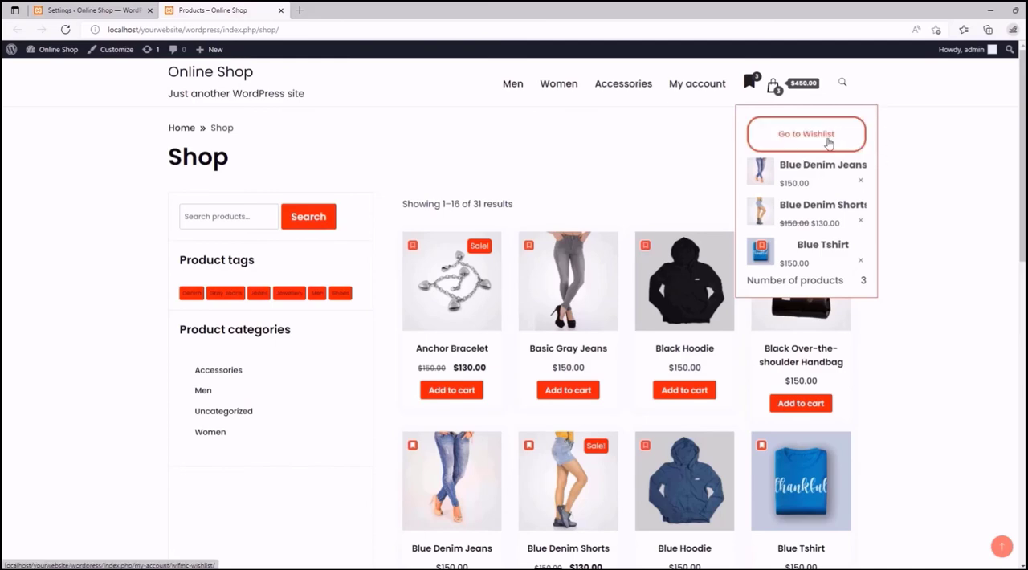
{"action": "left_click", "coordinate": [692, 153]}
- Set the mini wishlist button's font size to inherit in the counter settings
{"action": "left_click", "coordinate": [102, 8]}
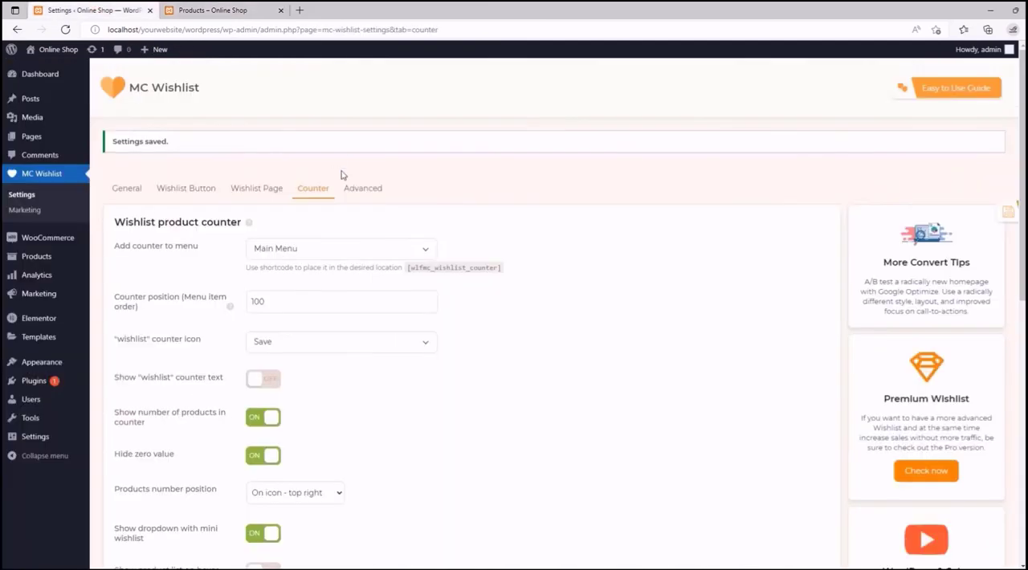
{"action": "scroll", "coordinate": [329, 164], "scroll_direction": "down", "scroll_amount": 10}
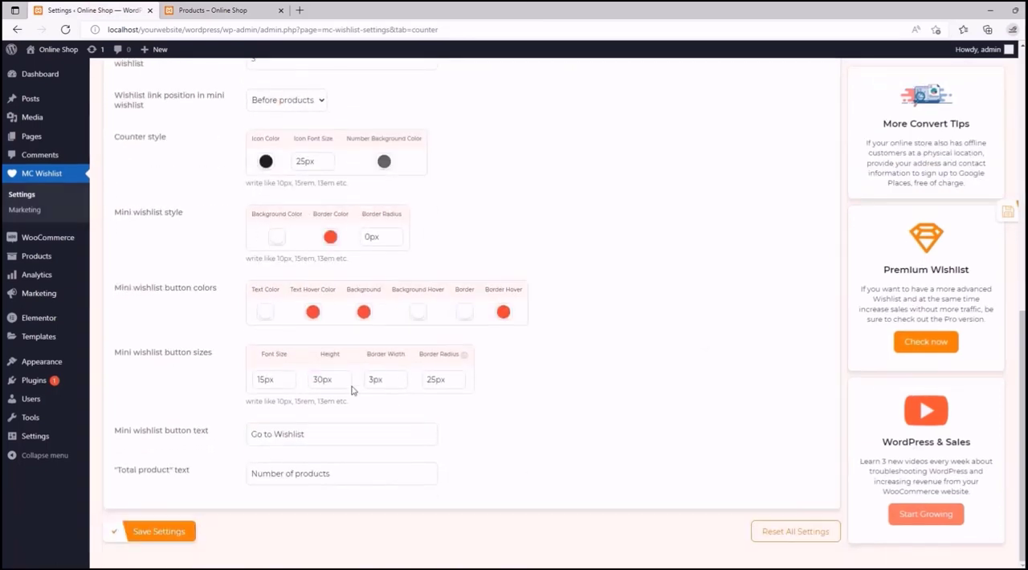
{"action": "left_click_drag", "start_coordinate": [322, 379], "coordinate": [312, 379]}
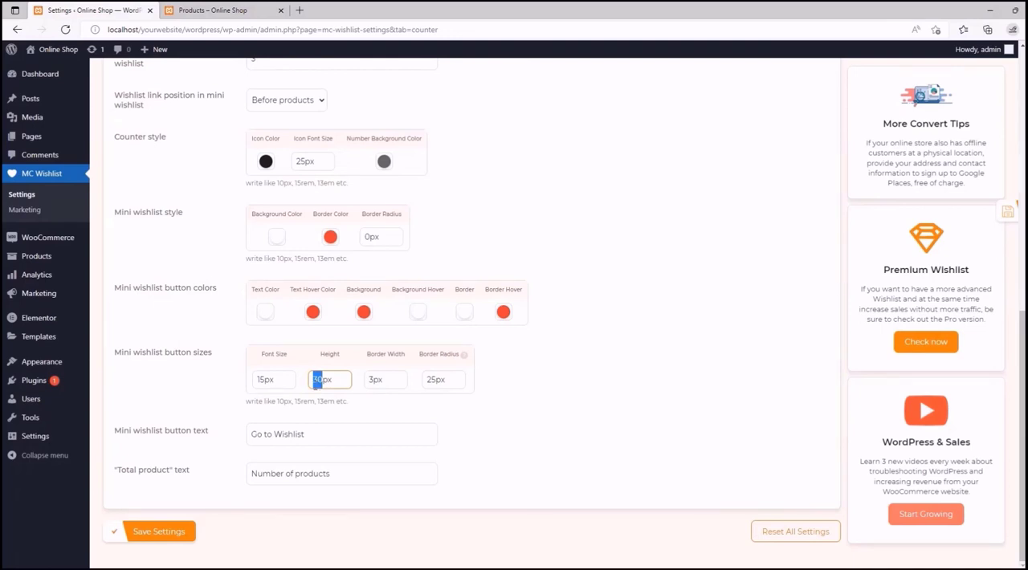
{"action": "left_click", "coordinate": [311, 384]}
{"action": "left_click_drag", "start_coordinate": [278, 382], "coordinate": [252, 382]}
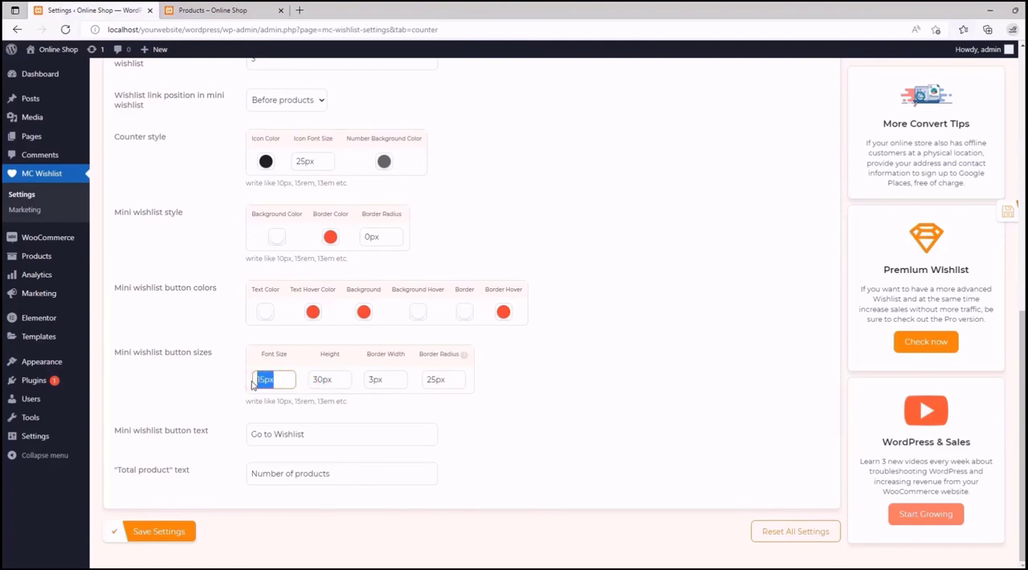
{"action": "key", "text": "BackSpace"}
{"action": "left_click", "coordinate": [344, 406]}
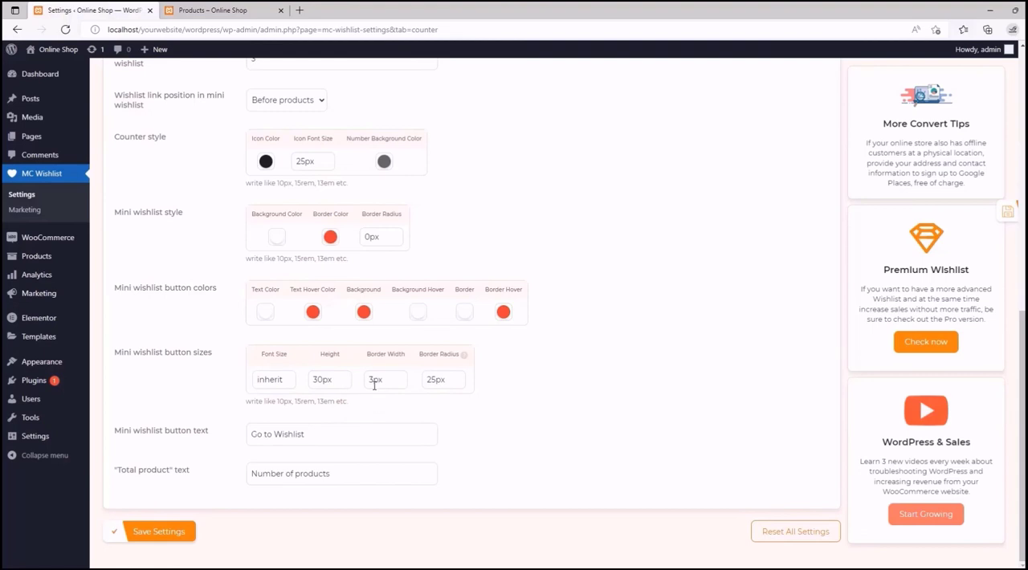
- Set the mini wishlist button's border radius to 40px
{"action": "left_click", "coordinate": [371, 381]}
{"action": "left_click_drag", "start_coordinate": [428, 380], "coordinate": [436, 383]}
{"action": "type", "text": "40"}
- Set the counter's number background color to gray, rgb(96,96,96)
{"action": "left_click", "coordinate": [385, 162]}
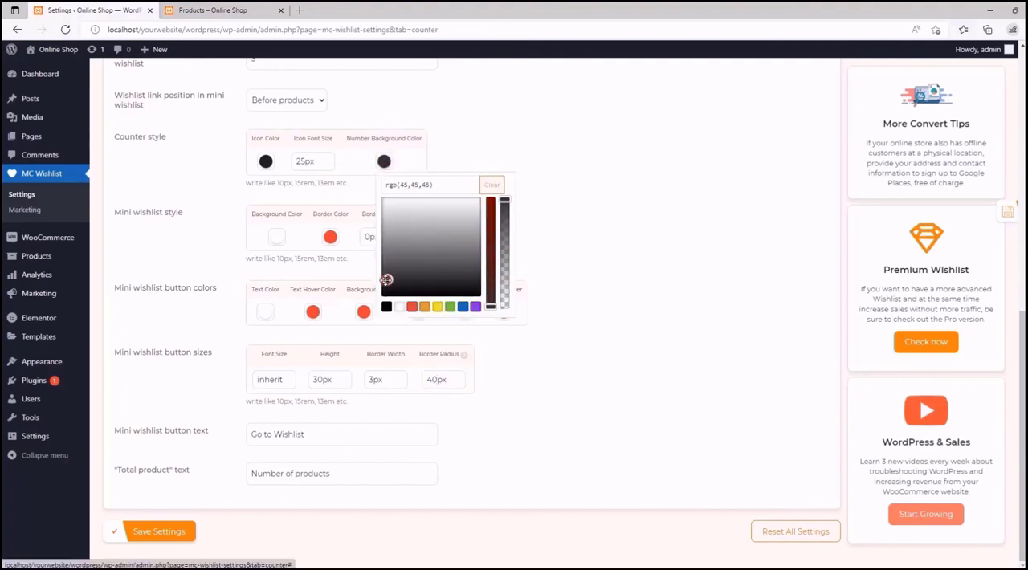
{"action": "left_click", "coordinate": [391, 273]}
{"action": "left_click_drag", "start_coordinate": [391, 273], "coordinate": [402, 259]}
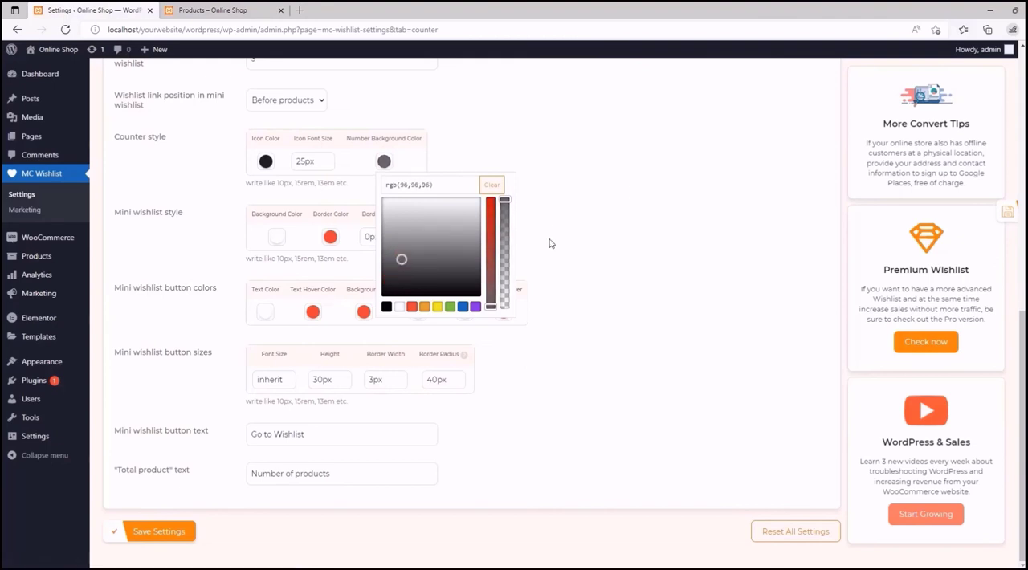
{"action": "left_click", "coordinate": [595, 248]}
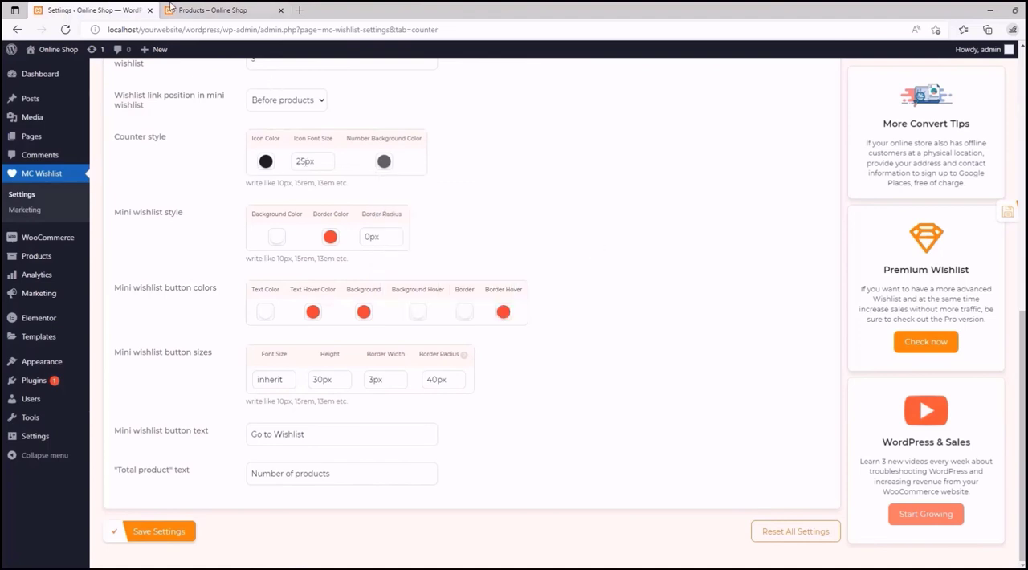
- Check the counter icon on the shop page and set its icon font size to 15px in the settings
{"action": "left_click", "coordinate": [210, 9]}
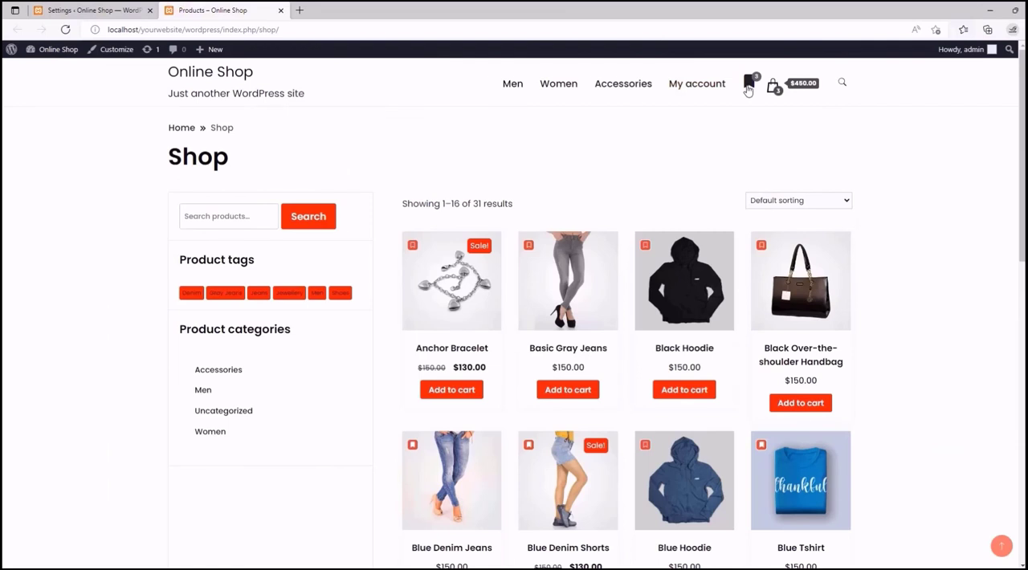
{"action": "left_click", "coordinate": [124, 10]}
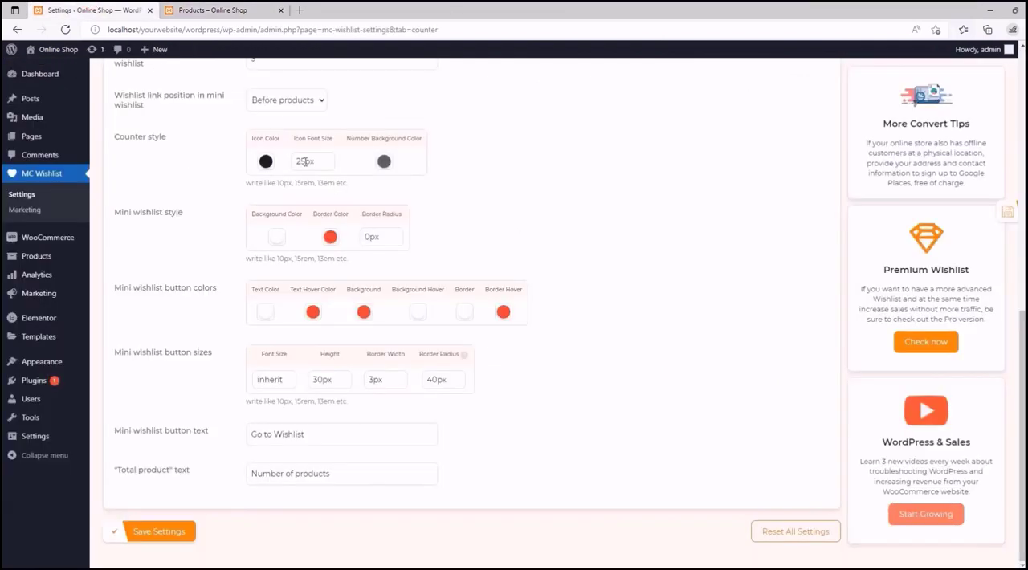
{"action": "left_click_drag", "start_coordinate": [305, 161], "coordinate": [297, 163]}
{"action": "type", "text": "15"}
{"action": "double_click", "coordinate": [460, 198]}
{"action": "left_click", "coordinate": [435, 249]}
- Look over the counter options and save the settings
{"action": "scroll", "coordinate": [569, 371], "scroll_direction": "up", "scroll_amount": 1}
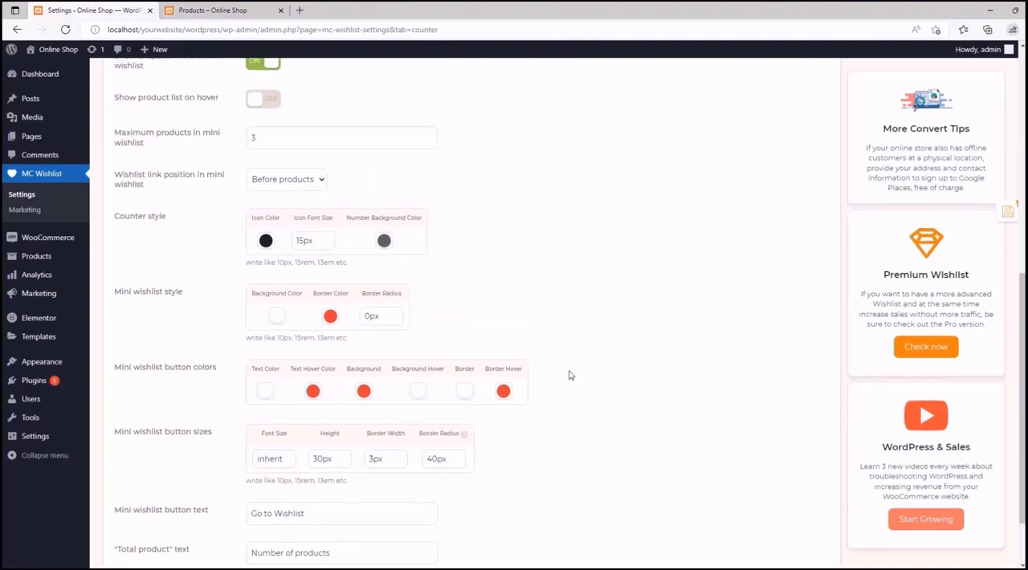
{"action": "scroll", "coordinate": [513, 308], "scroll_direction": "down", "scroll_amount": 1}
{"action": "scroll", "coordinate": [474, 278], "scroll_direction": "up", "scroll_amount": 2}
{"action": "scroll", "coordinate": [474, 278], "scroll_direction": "up", "scroll_amount": 4}
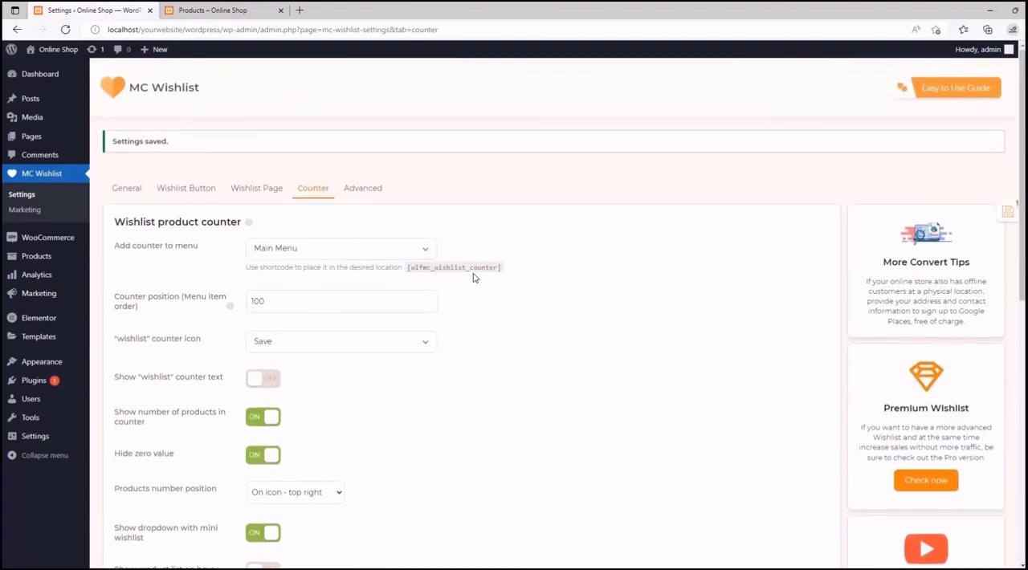
{"action": "scroll", "coordinate": [474, 277], "scroll_direction": "down", "scroll_amount": 6}
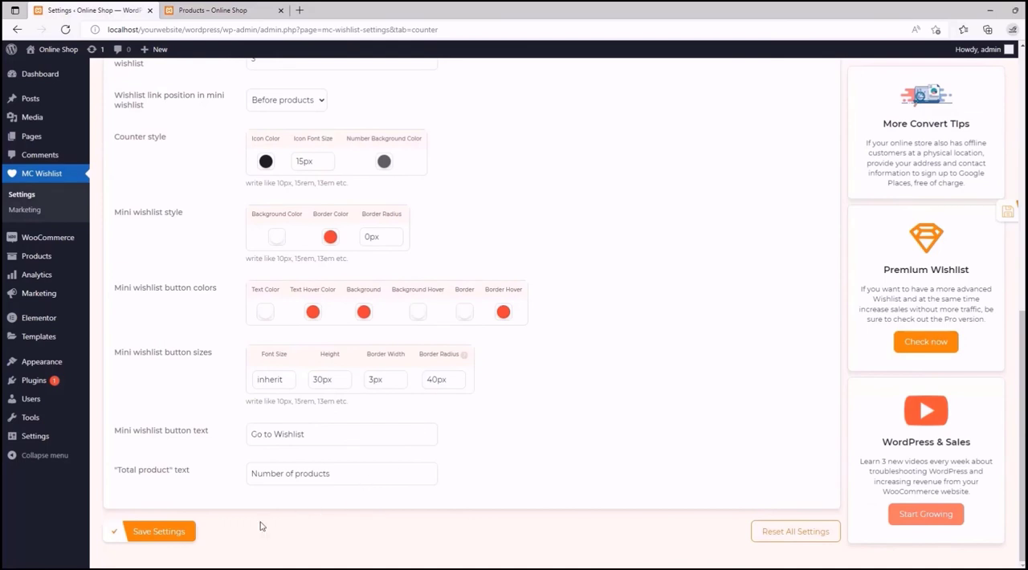
{"action": "left_click", "coordinate": [143, 533]}
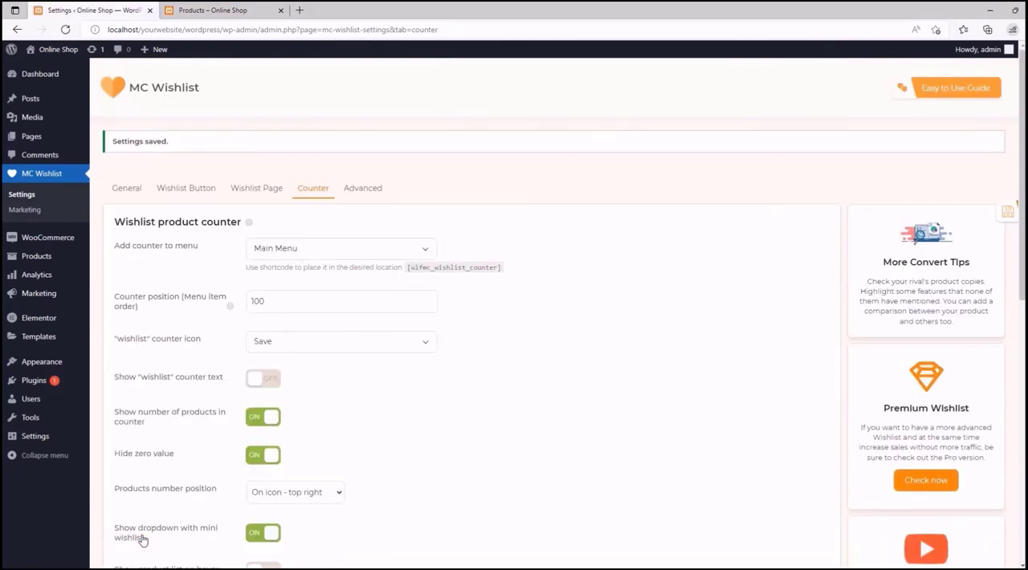
- Reload the shop page and open the mini wishlist from the counter icon to check the saved style
{"action": "left_click", "coordinate": [213, 10]}
{"action": "left_click", "coordinate": [69, 30]}
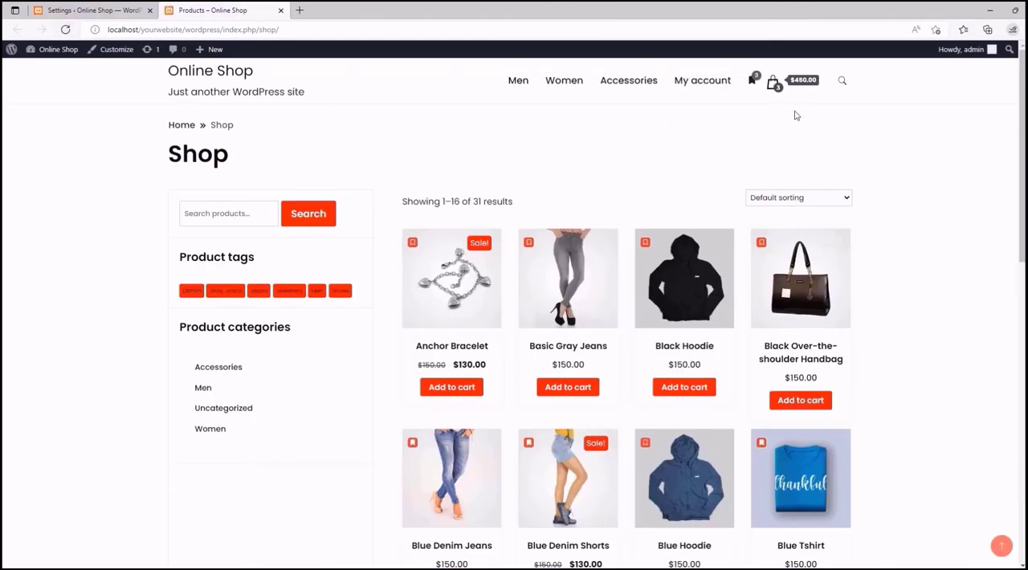
{"action": "left_click", "coordinate": [754, 87]}
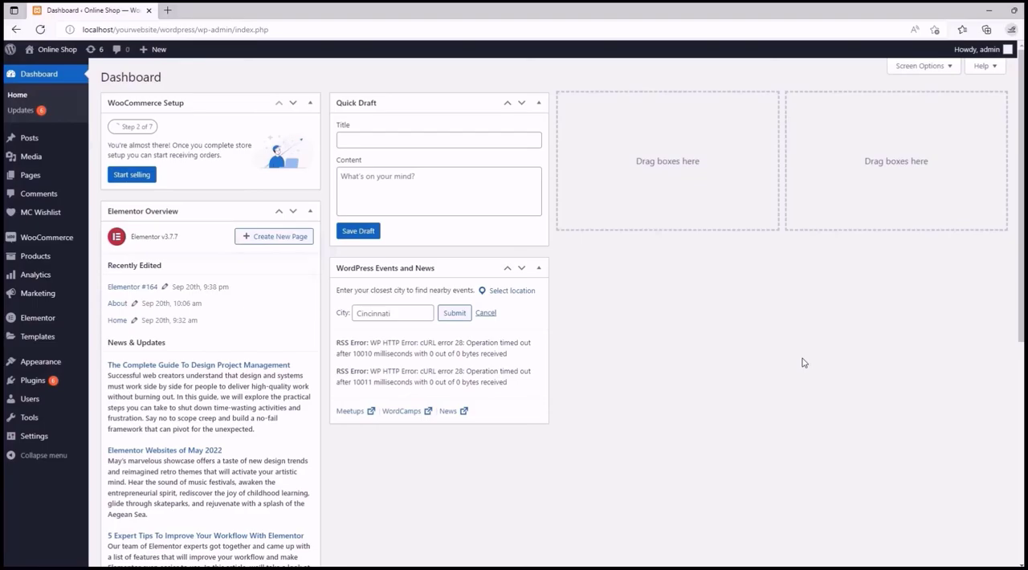
- Start a new email automation in the MC Wishlist marketing toolkit
{"action": "mouse_move", "coordinate": [50, 213]}
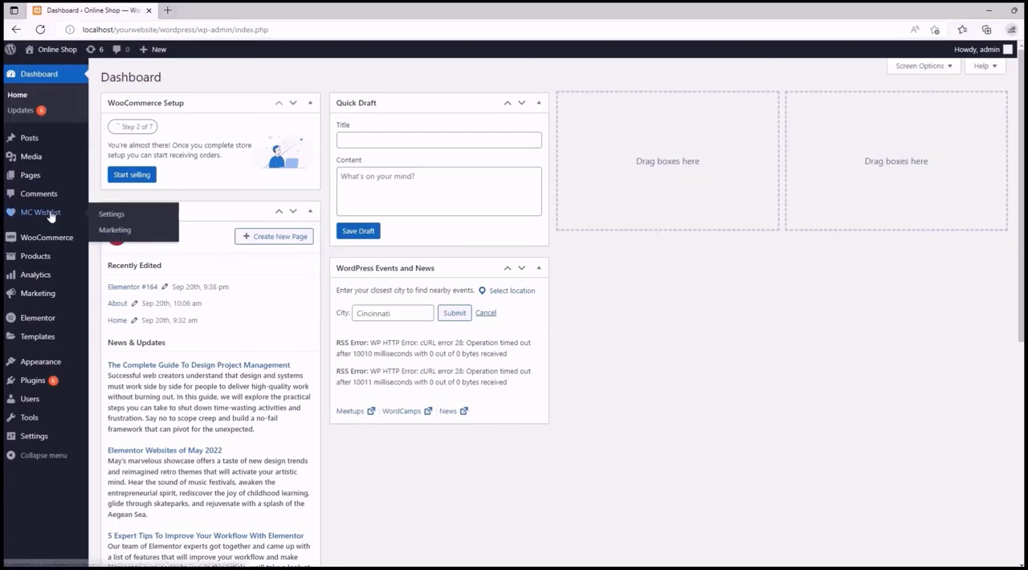
{"action": "left_click", "coordinate": [116, 230]}
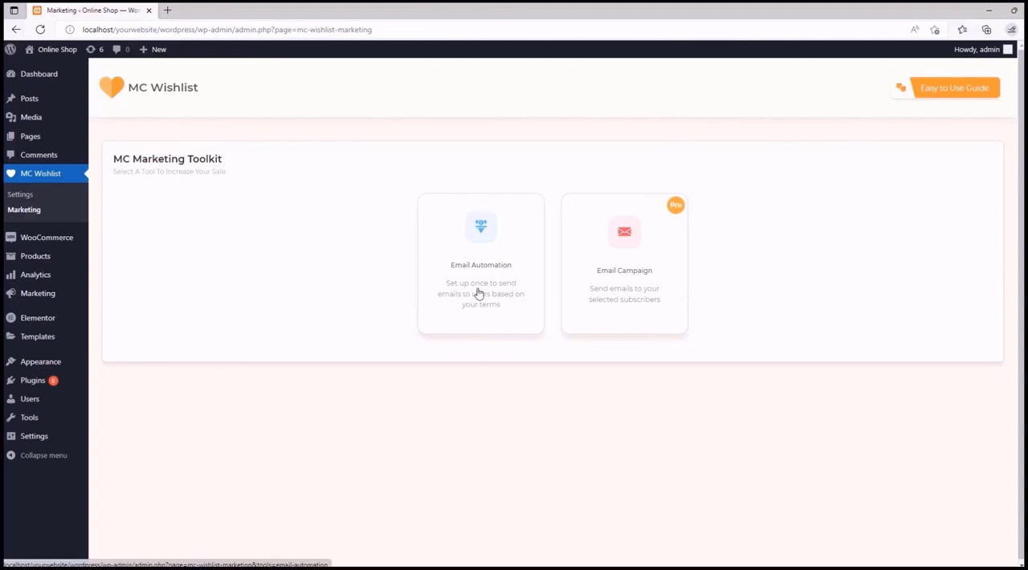
{"action": "left_click", "coordinate": [479, 294]}
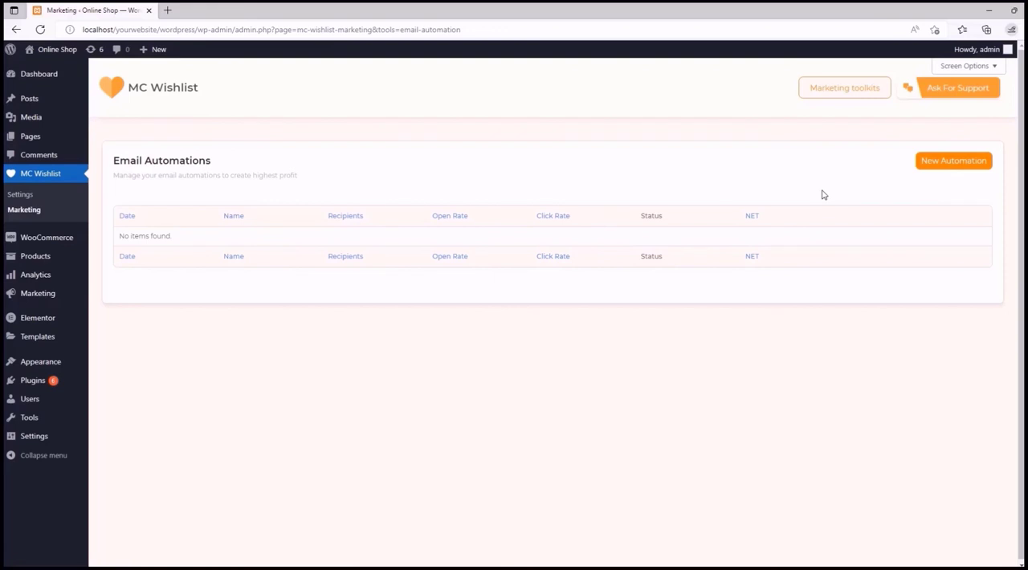
{"action": "left_click", "coordinate": [957, 165]}
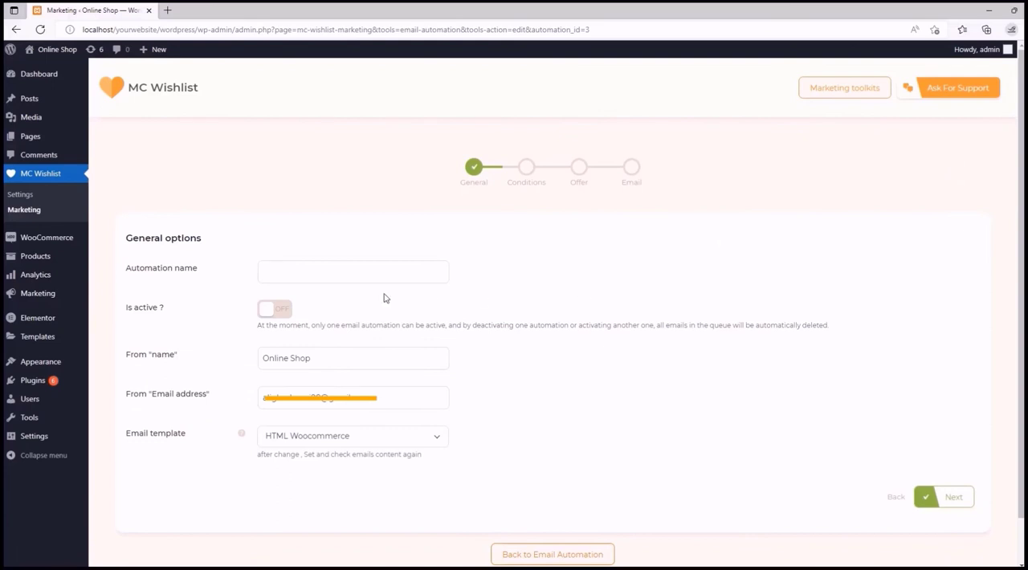
- Name the email automation "Hoodies - Fixed Cart" and activate it
{"action": "left_click", "coordinate": [282, 274]}
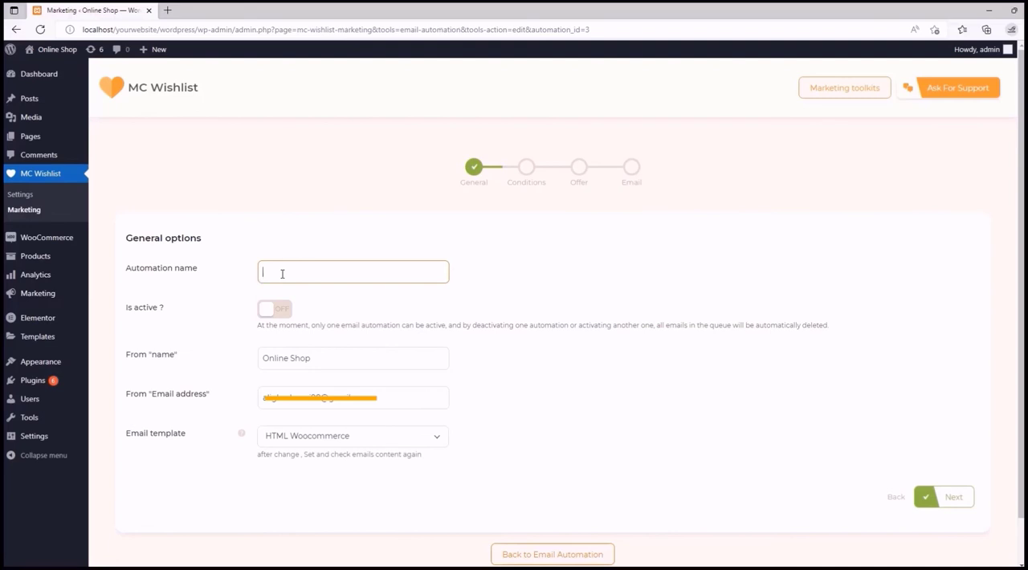
{"action": "type", "text": "Hood"}
{"action": "type", "text": "ies"}
{"action": "type", "text": " - Fixed"}
{"action": "type", "text": " Card"}
{"action": "key", "text": "BackSpace"}
{"action": "type", "text": "t"}
{"action": "left_click", "coordinate": [327, 305]}
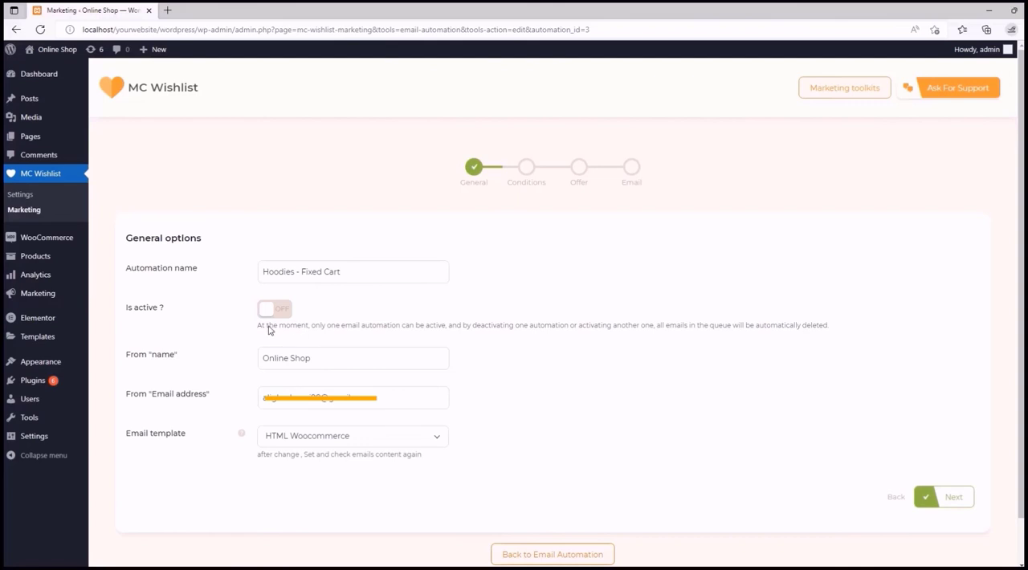
{"action": "left_click", "coordinate": [283, 312]}
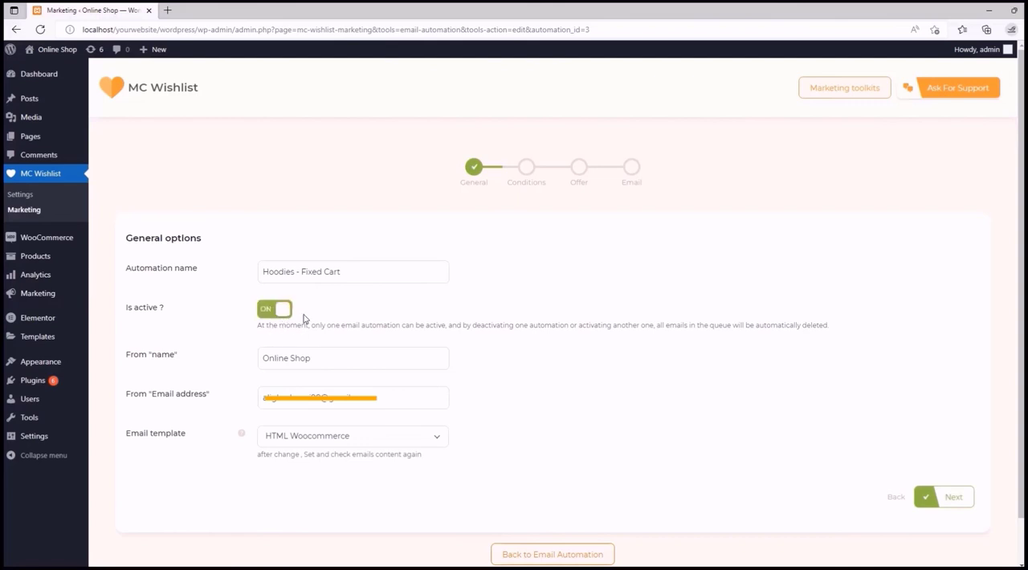
- Replace the From name of the automation with "MoreConvert"
{"action": "scroll", "coordinate": [304, 319], "scroll_direction": "down", "scroll_amount": 1}
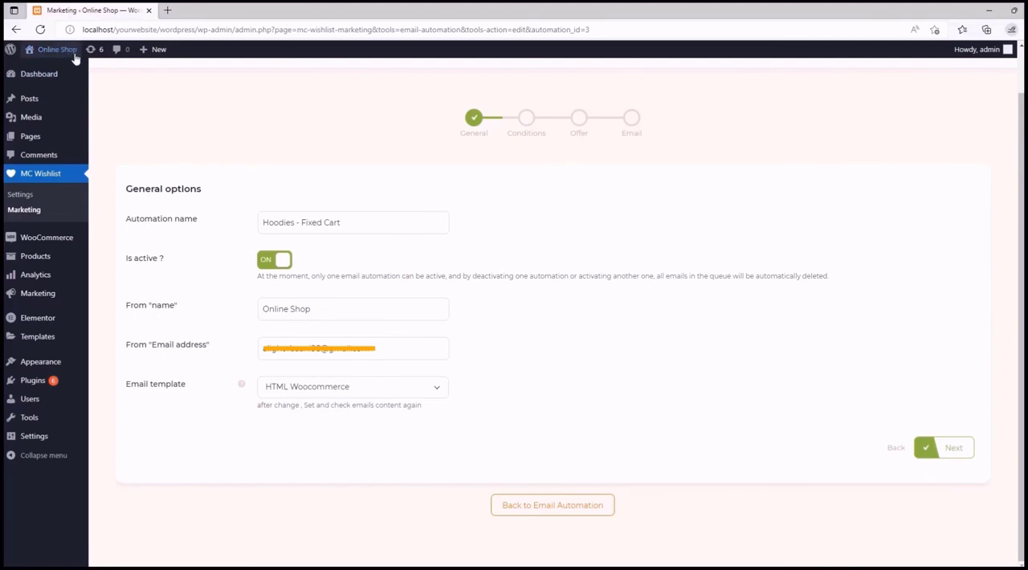
{"action": "mouse_move", "coordinate": [59, 56]}
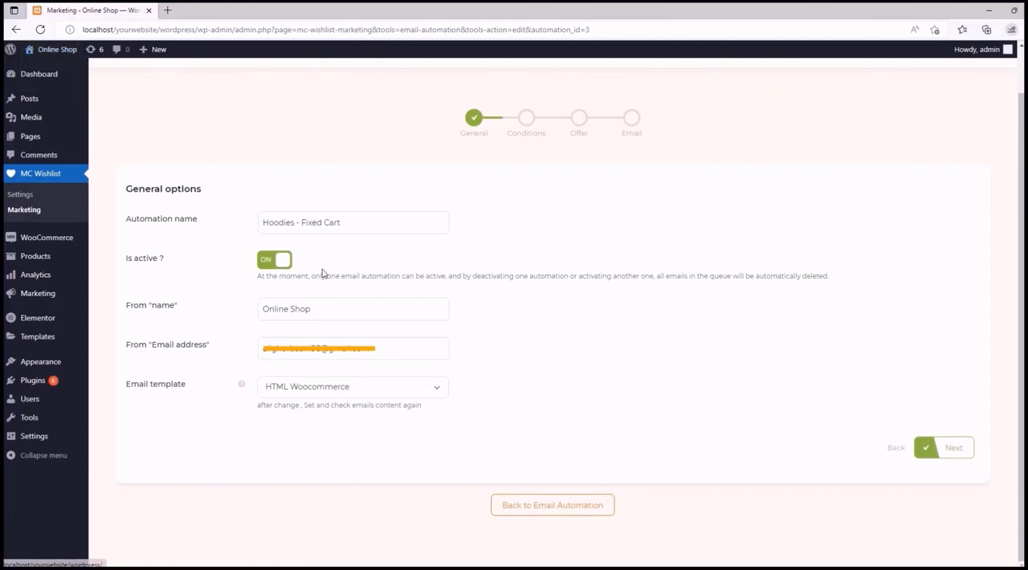
{"action": "left_click_drag", "start_coordinate": [315, 311], "coordinate": [253, 313]}
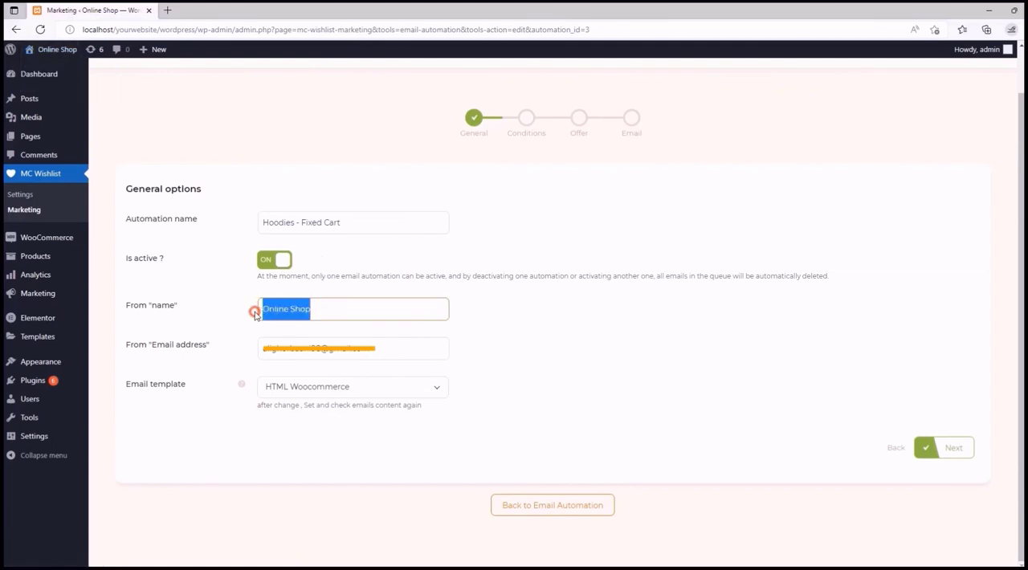
{"action": "type", "text": "MoreC"}
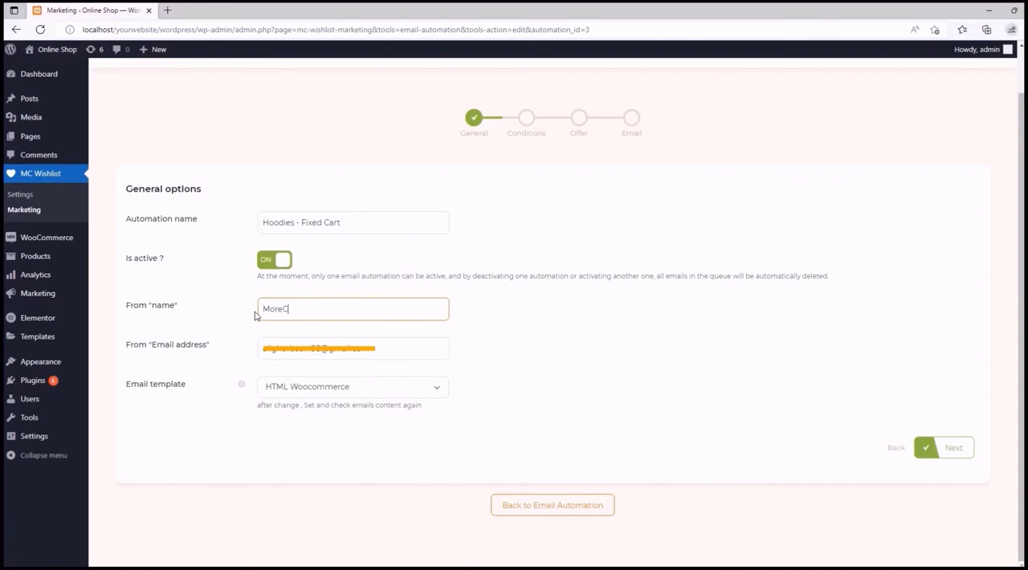
{"action": "type", "text": "onvert"}
{"action": "left_click", "coordinate": [507, 333]}
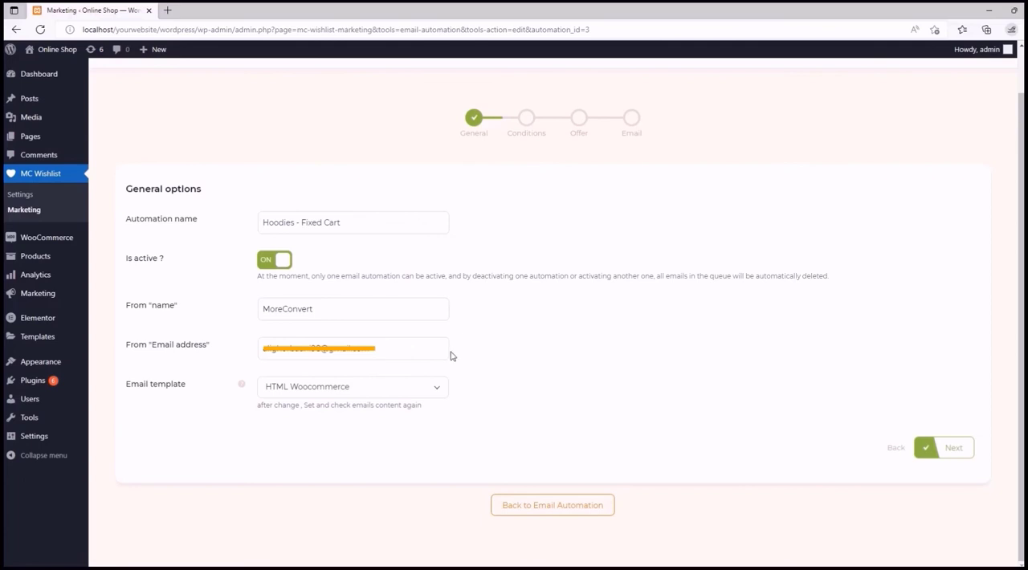
- Replace the From email address of the automation with the company's contact e-mail
{"action": "left_click_drag", "start_coordinate": [371, 348], "coordinate": [237, 351]}
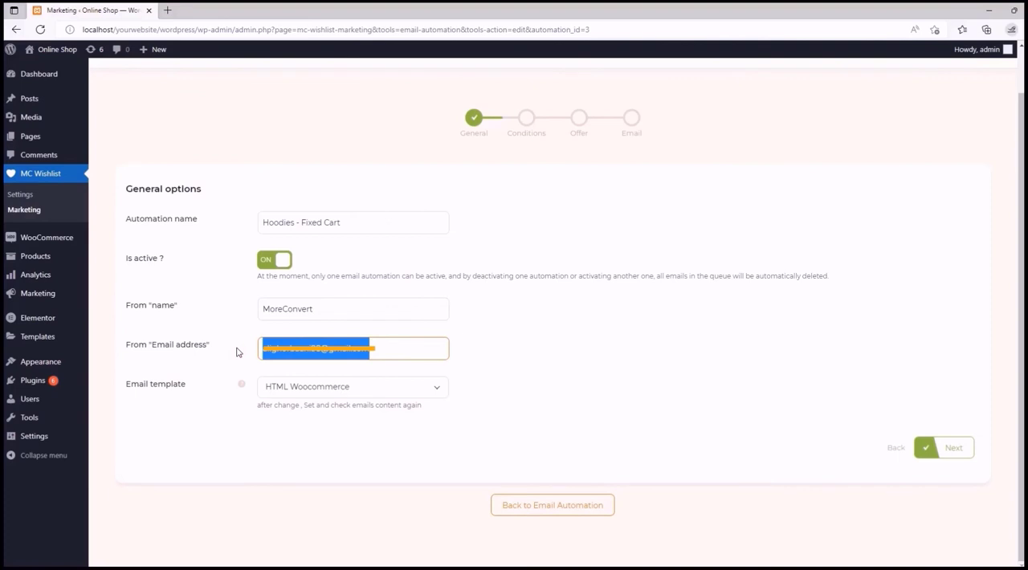
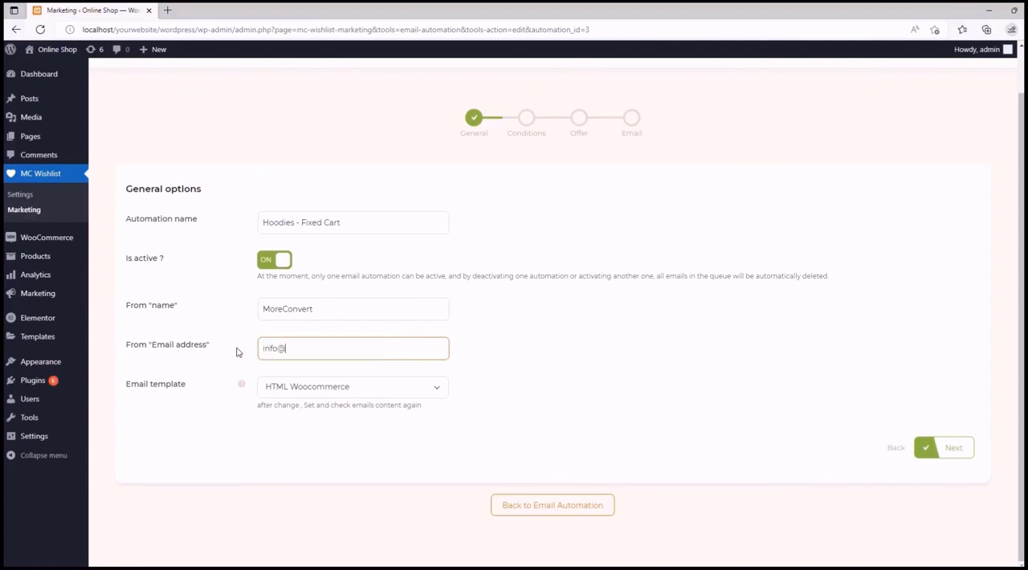
{"action": "left_click", "coordinate": [495, 365]}
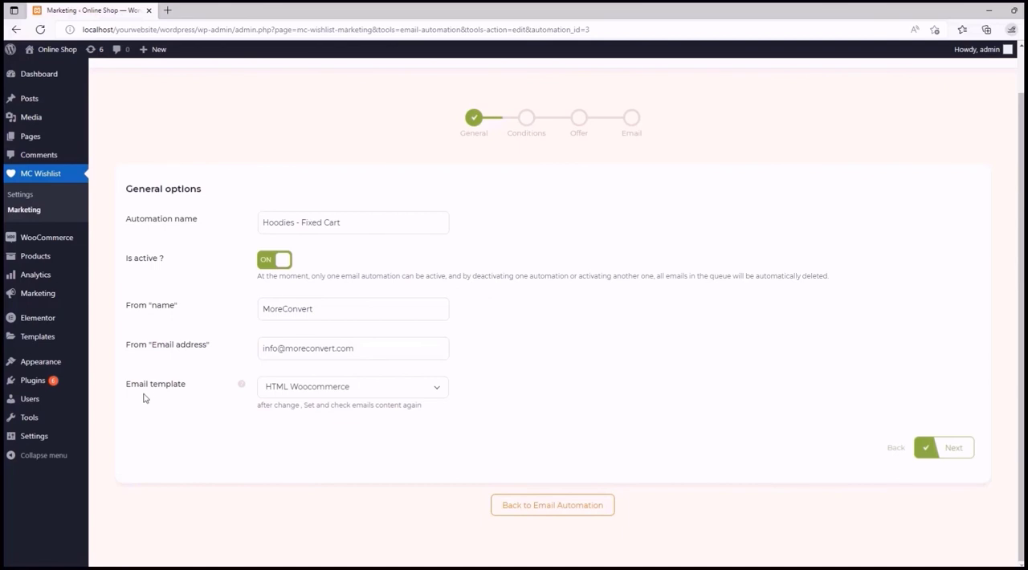
- Review the email template choices and switch the automation's email template to MC Template
{"action": "mouse_move", "coordinate": [241, 384]}
{"action": "left_click", "coordinate": [437, 392]}
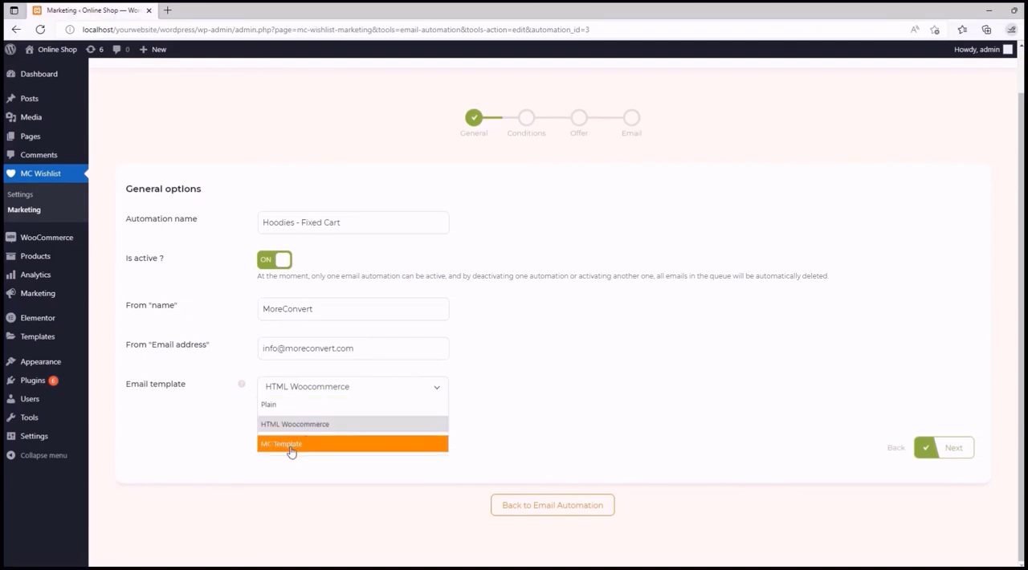
{"action": "left_click", "coordinate": [514, 444]}
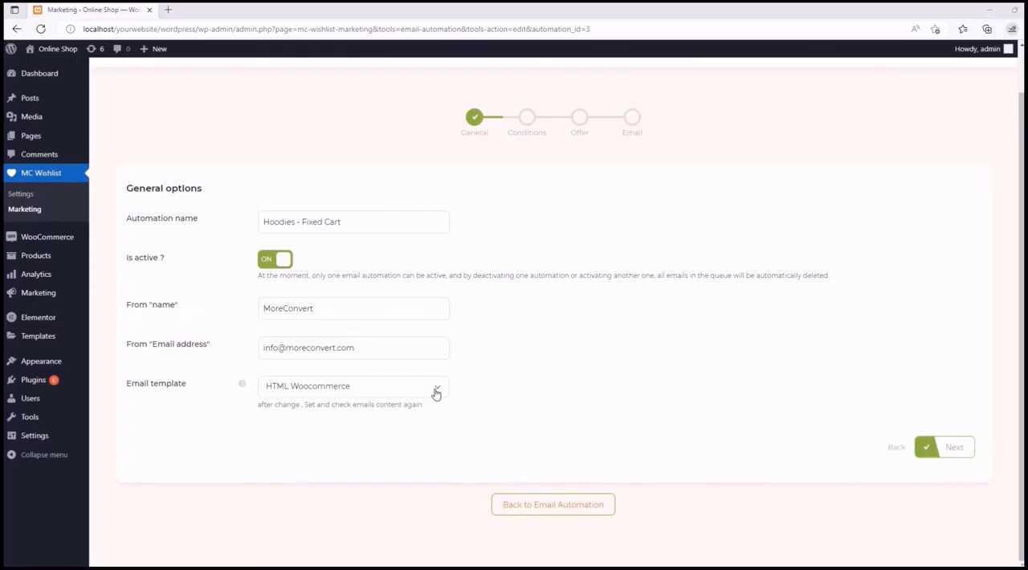
{"action": "left_click", "coordinate": [436, 391]}
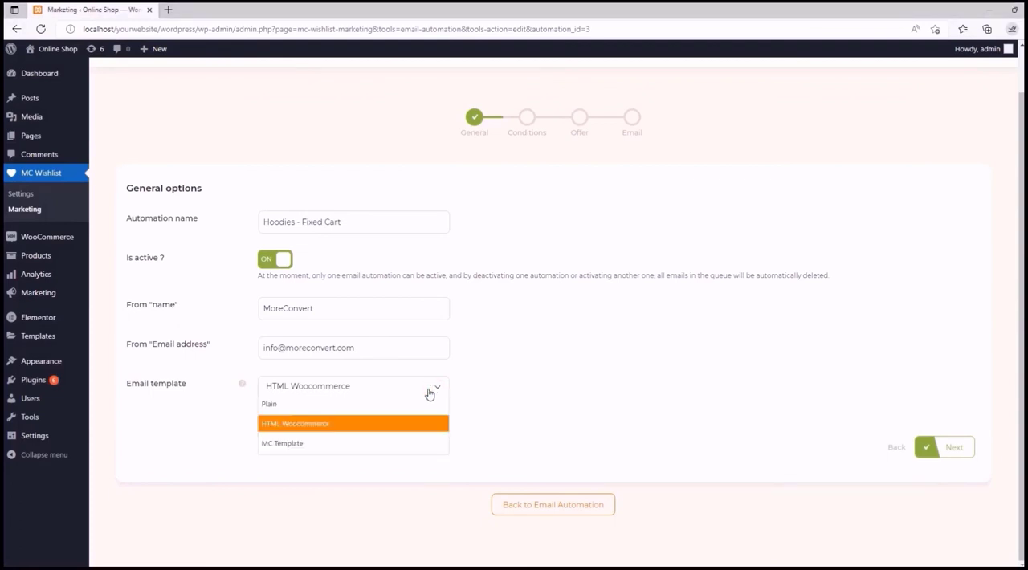
{"action": "left_click", "coordinate": [361, 443]}
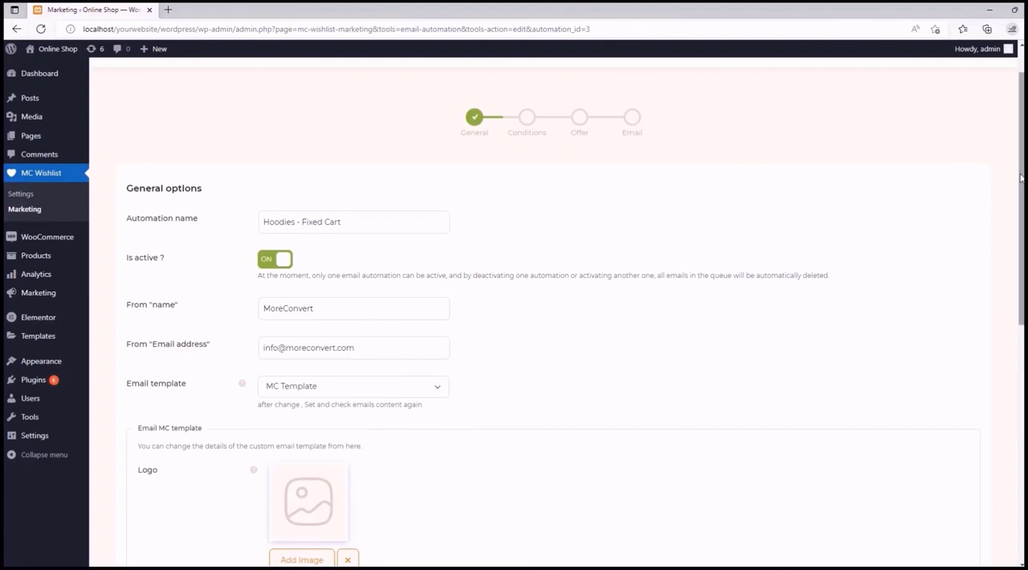
- Insert the MoreConvert logo image from the media library as the logo of the MC email template
{"action": "left_click_drag", "start_coordinate": [1020, 176], "coordinate": [1020, 343]}
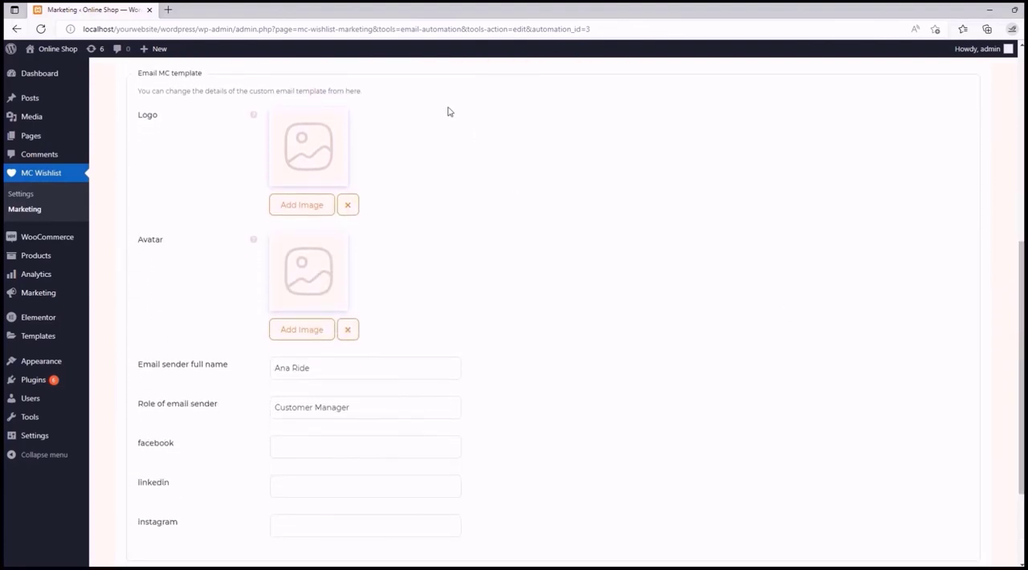
{"action": "mouse_move", "coordinate": [254, 115]}
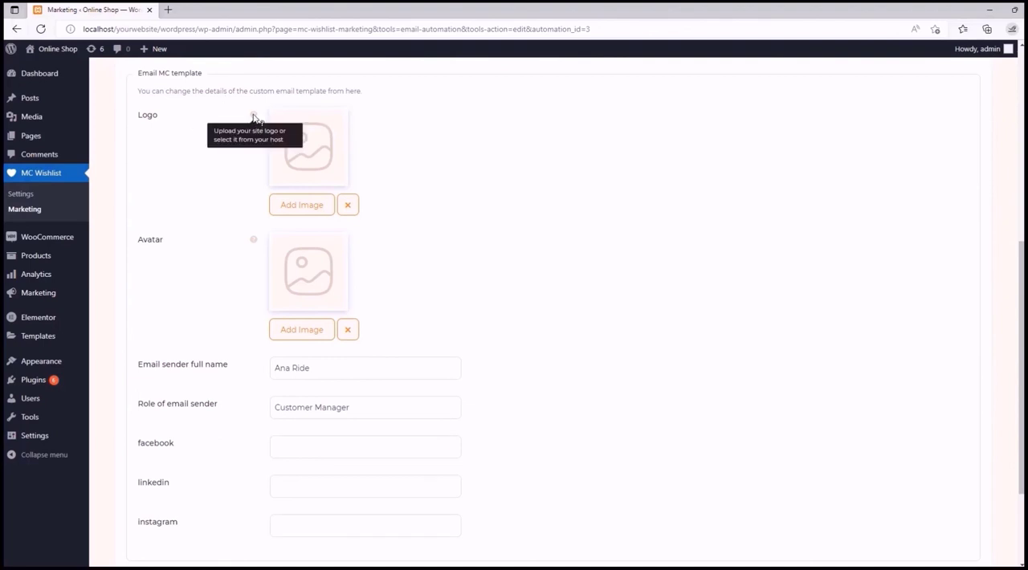
{"action": "left_click", "coordinate": [305, 209]}
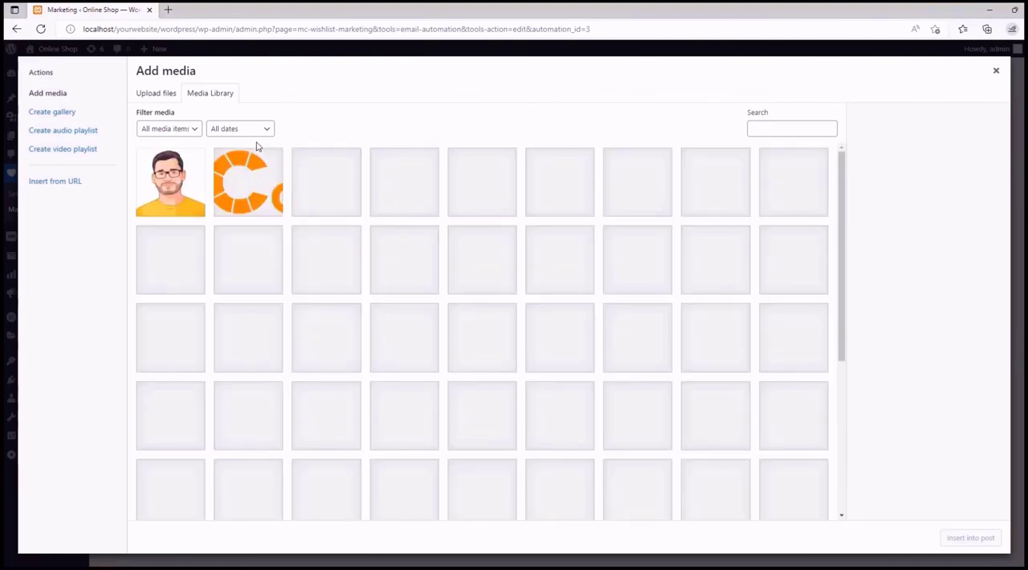
{"action": "left_click", "coordinate": [265, 183]}
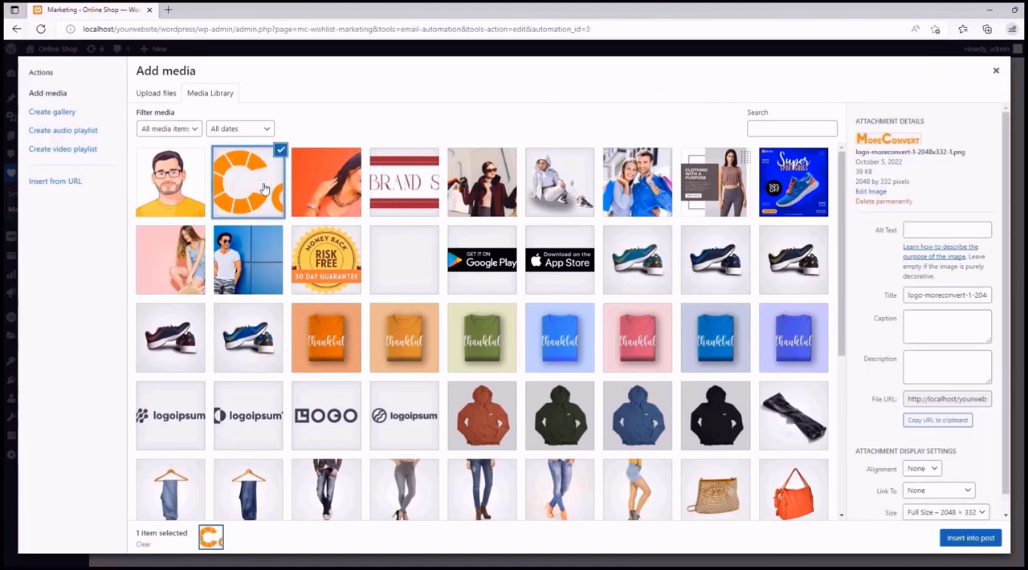
{"action": "left_click", "coordinate": [969, 538]}
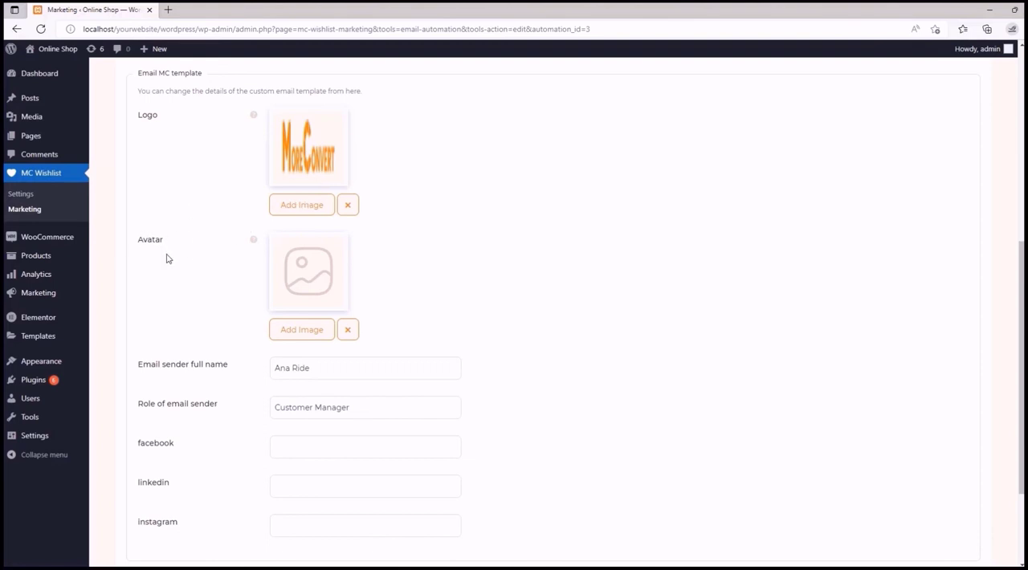
- Check the help text for the email sender's Avatar image in the MC email template
{"action": "mouse_move", "coordinate": [255, 240]}
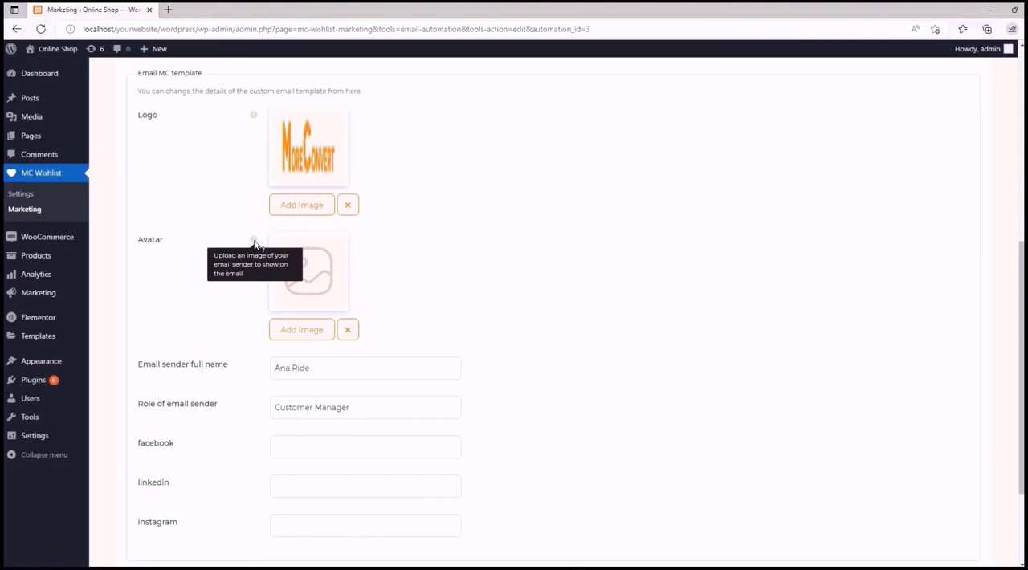
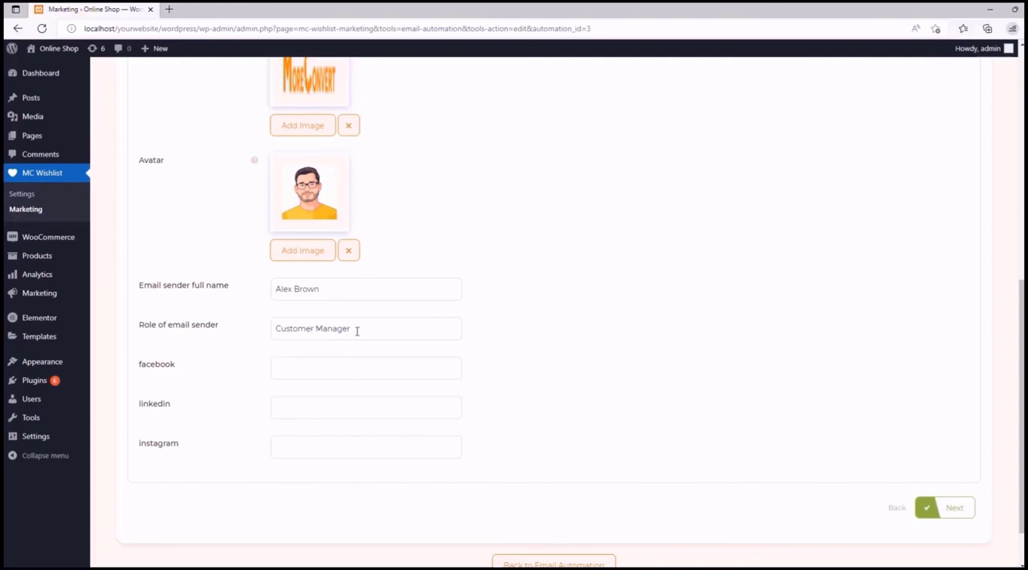
- Set the sender's facebook link to fb.com/moreconvert and the linkedin link to linkedin.com/moreconvert
{"action": "left_click", "coordinate": [326, 364]}
{"action": "left_click", "coordinate": [319, 407]}
{"action": "left_click", "coordinate": [314, 443]}
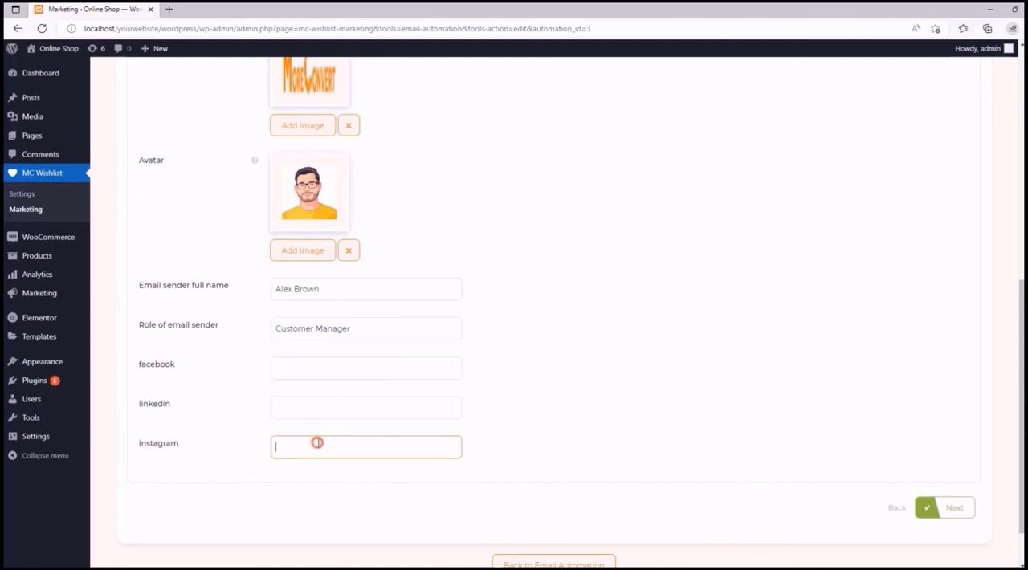
{"action": "left_click", "coordinate": [298, 361]}
{"action": "type", "text": "fb.com/moreco"}
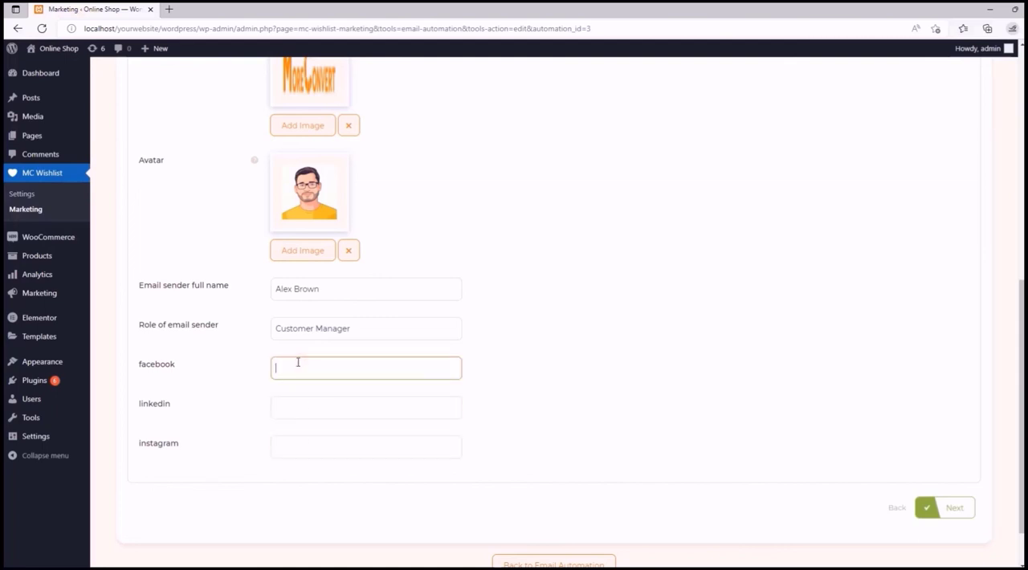
{"action": "type", "text": "nvert"}
{"action": "left_click", "coordinate": [308, 405]}
{"action": "type", "text": "linkedin.com/moreconvert"}
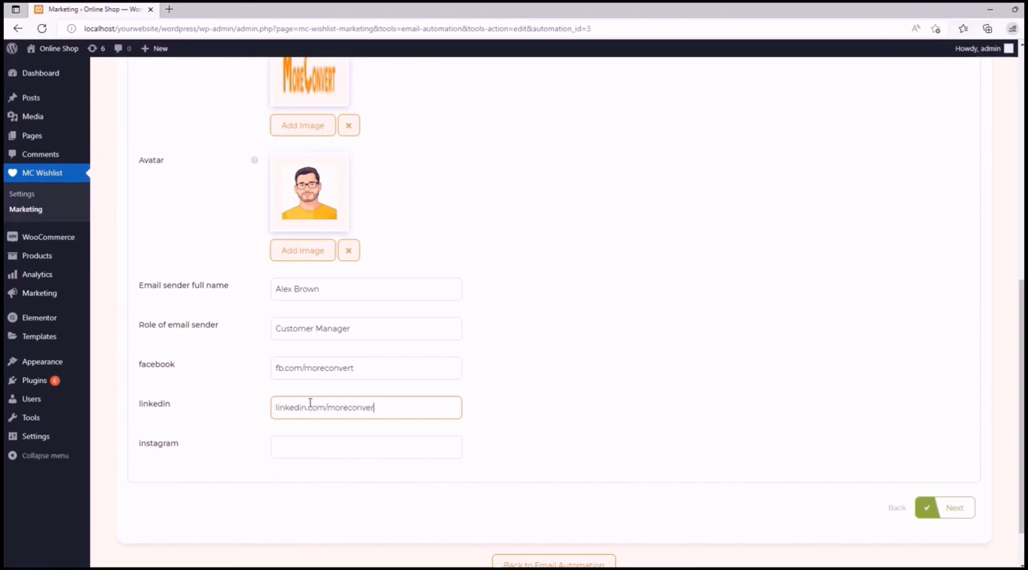
- Set the sender's instagram link to instagram.com/moreconvert and proceed to the automation's Conditions stage
{"action": "left_click", "coordinate": [323, 449]}
{"action": "type", "text": "instagram/morec"}
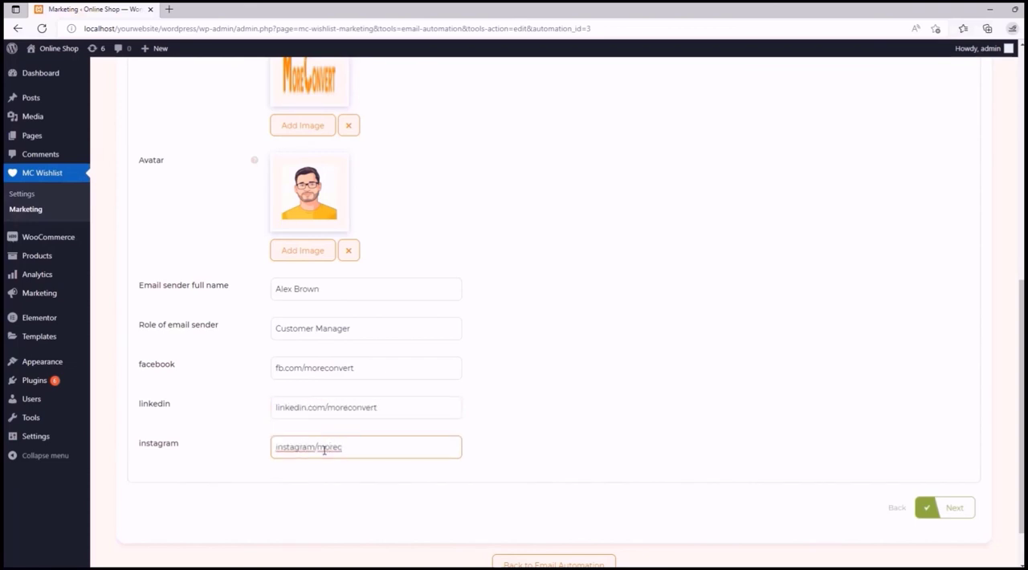
{"action": "key", "text": "ctrl+a"}
{"action": "key", "text": "BackSpace"}
{"action": "type", "text": "instagram.com/moreconvert"}
{"action": "left_click", "coordinate": [506, 459]}
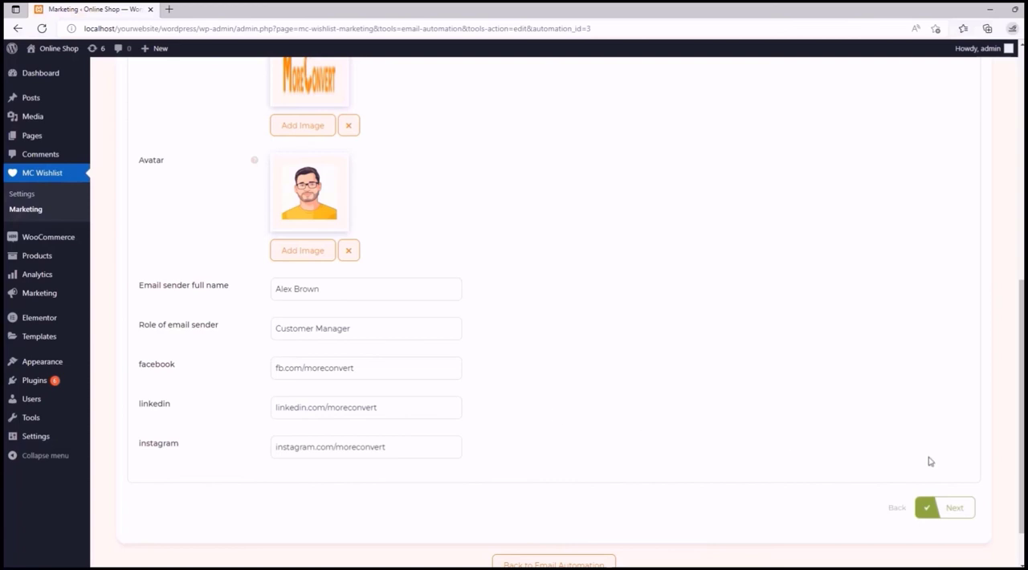
{"action": "left_click", "coordinate": [953, 511]}
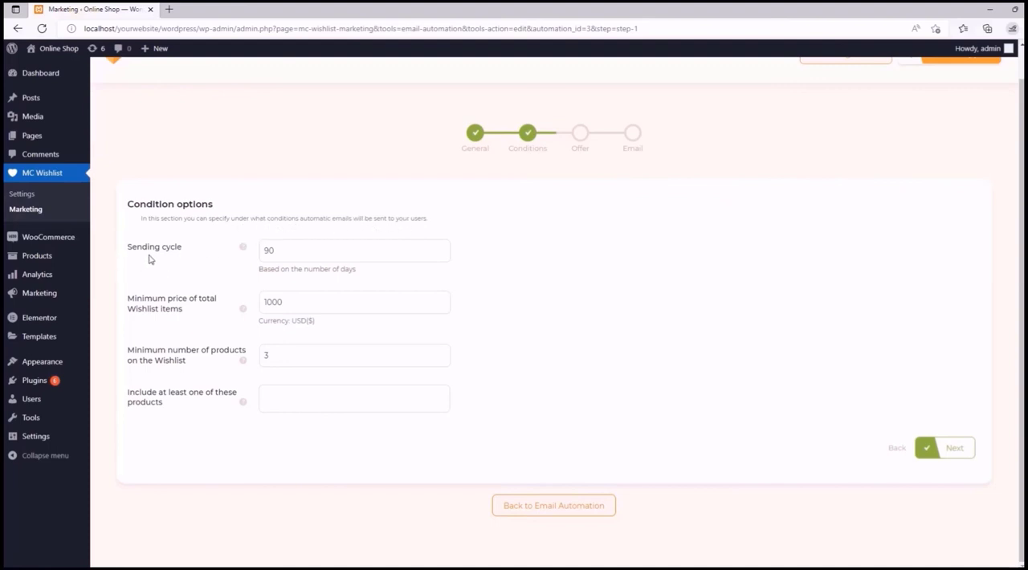
- Check the help text for the Sending cycle and set the cycle to 30 days
{"action": "mouse_move", "coordinate": [243, 252]}
{"action": "left_click_drag", "start_coordinate": [278, 253], "coordinate": [260, 254]}
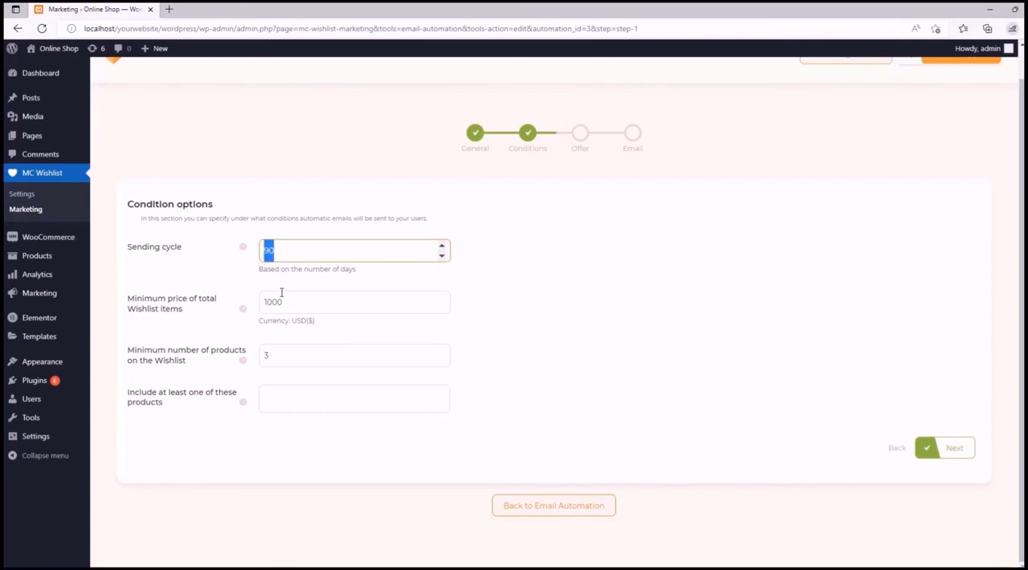
{"action": "type", "text": "30"}
{"action": "left_click", "coordinate": [471, 277]}
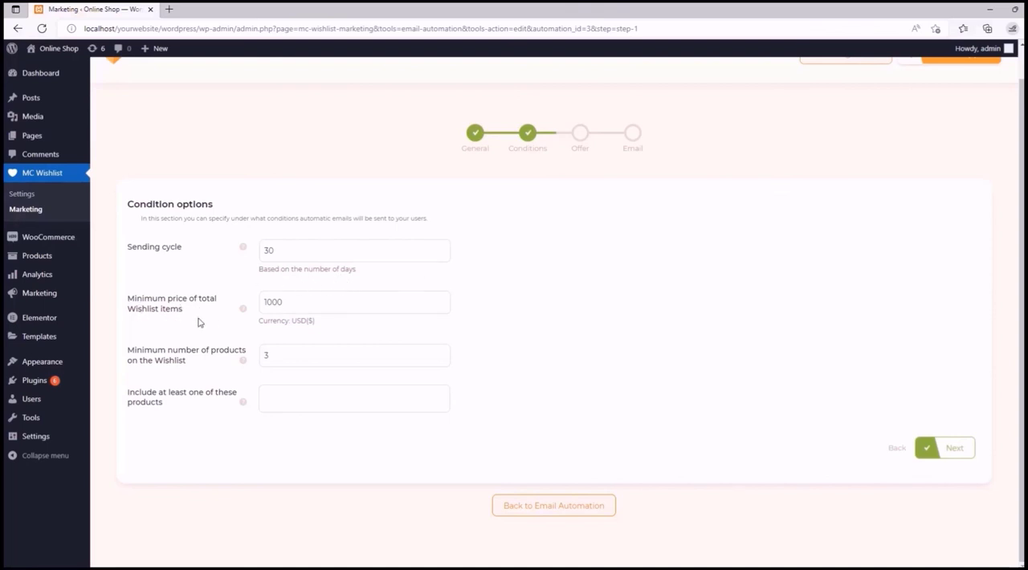
- Set the minimum price of total Wishlist items to 750 USD after checking its help text
{"action": "mouse_move", "coordinate": [242, 314]}
{"action": "left_click_drag", "start_coordinate": [285, 302], "coordinate": [262, 303]}
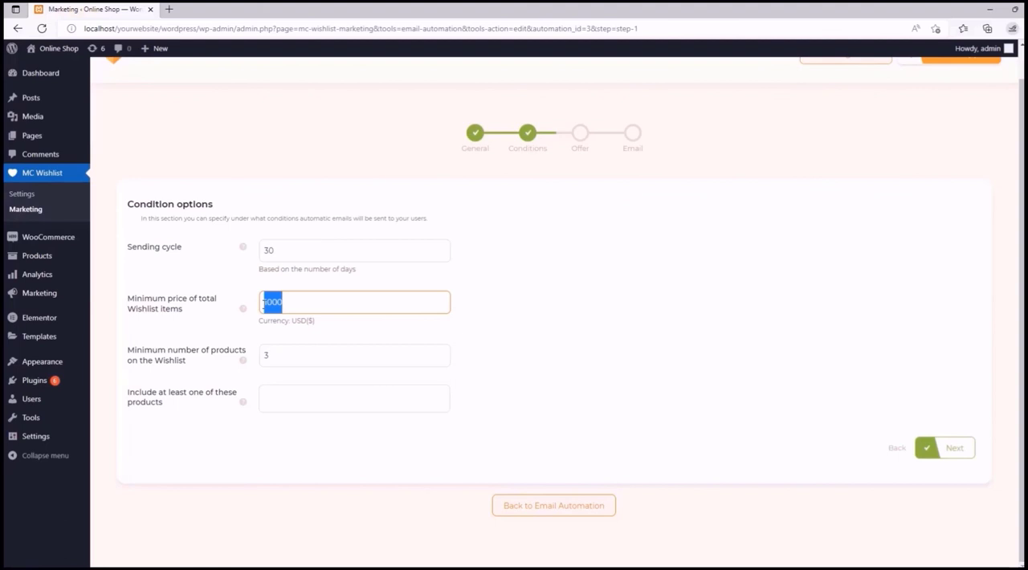
{"action": "type", "text": "1"}
{"action": "type", "text": "50"}
{"action": "left_click", "coordinate": [475, 337]}
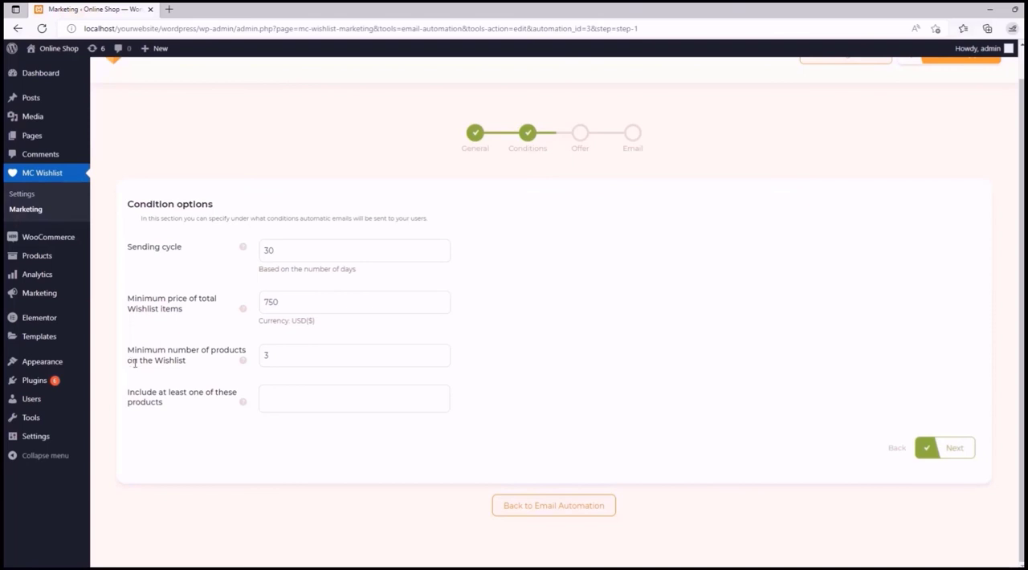
- Add Black Hoodie and Red Hoodie to the products of which the wishlist must include at least one
{"action": "mouse_move", "coordinate": [243, 361]}
{"action": "mouse_move", "coordinate": [244, 403]}
{"action": "left_click", "coordinate": [269, 396]}
{"action": "type", "text": "Hood"}
{"action": "left_click", "coordinate": [313, 426]}
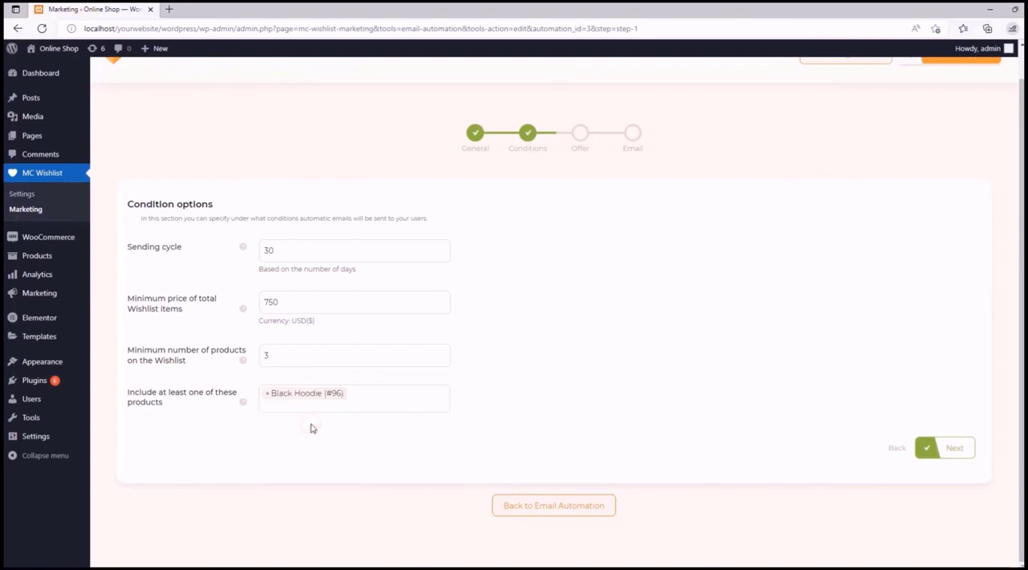
{"action": "type", "text": "Hood"}
{"action": "left_click", "coordinate": [315, 425]}
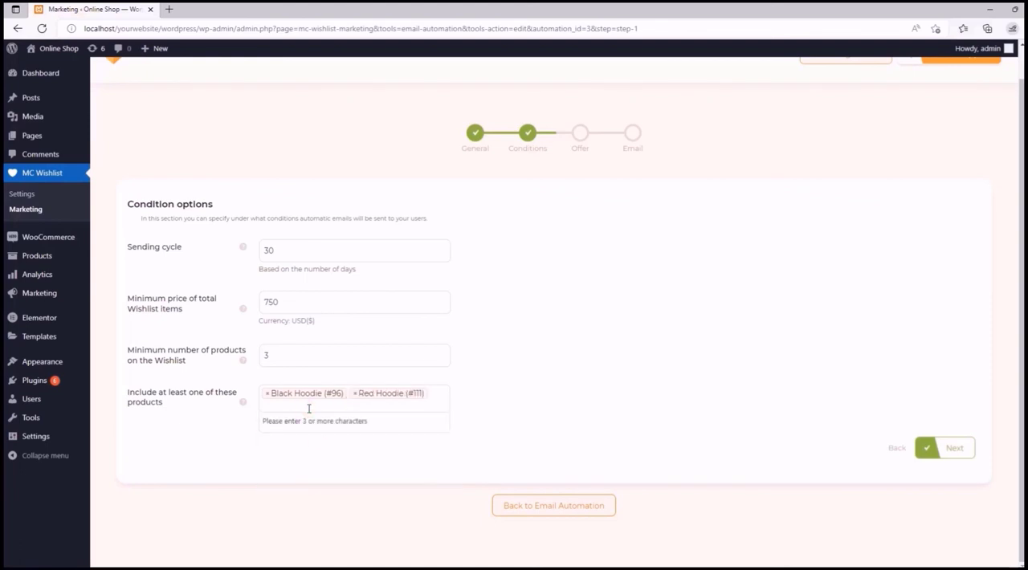
- Add Green Hoodie and Blue Hoodie to the included products condition and proceed to the Offer stage
{"action": "type", "text": "gree"}
{"action": "left_click", "coordinate": [304, 475]}
{"action": "left_click", "coordinate": [350, 415]}
{"action": "type", "text": "bood"}
{"action": "left_click", "coordinate": [299, 491]}
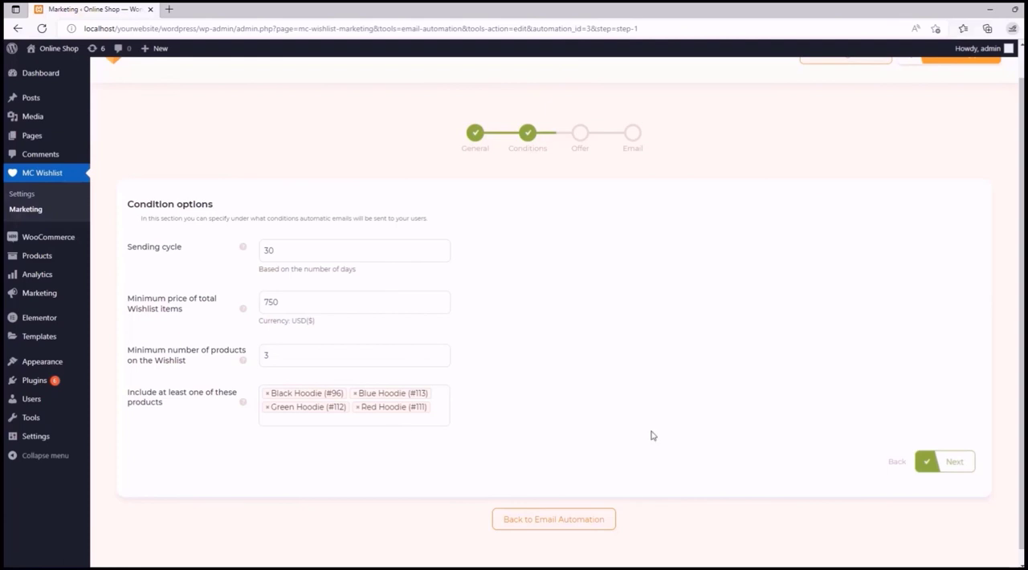
{"action": "left_click", "coordinate": [939, 461]}
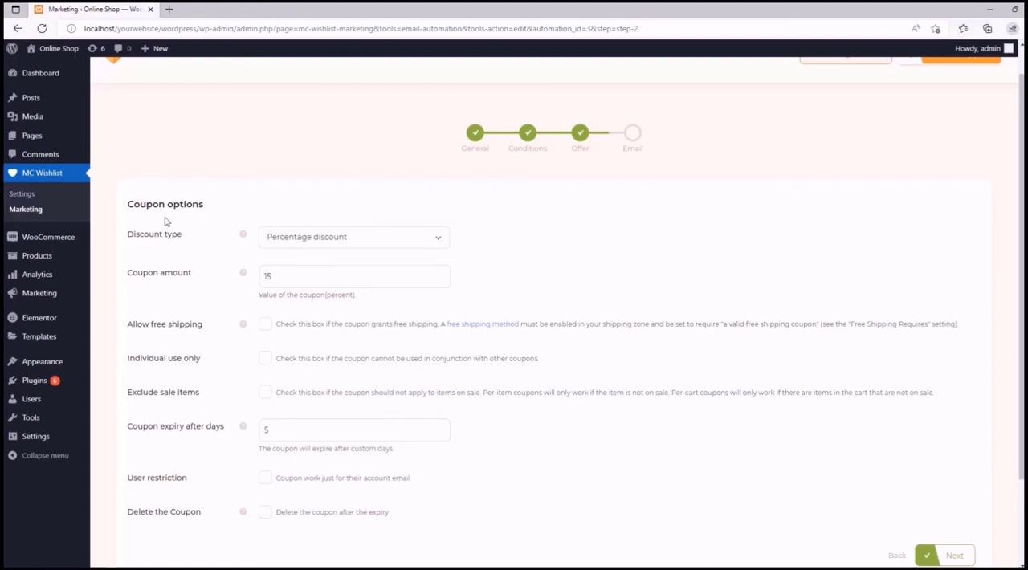
- Check the help text and the available choices for the coupon's Discount type
{"action": "mouse_move", "coordinate": [244, 238]}
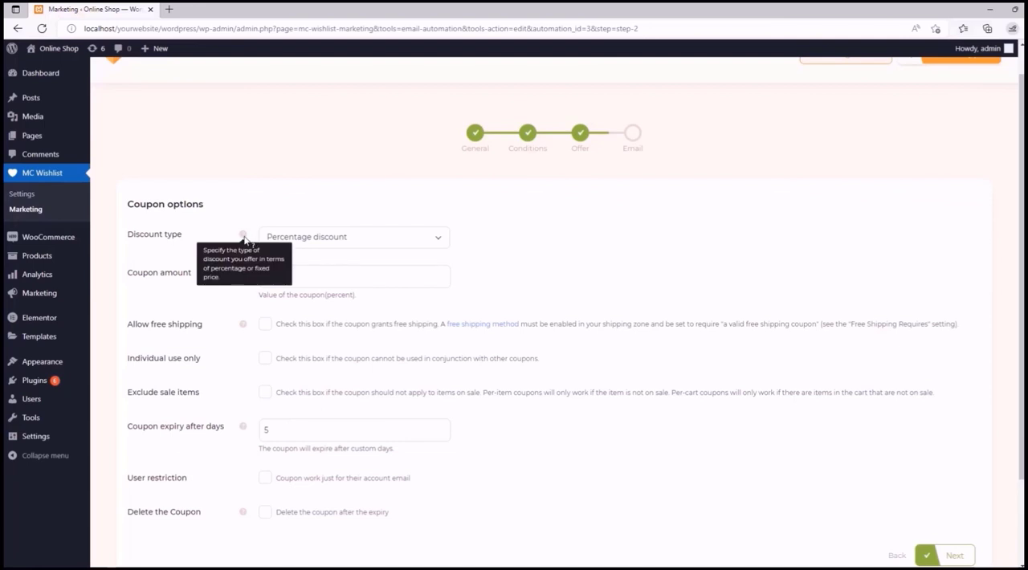
{"action": "left_click", "coordinate": [440, 237]}
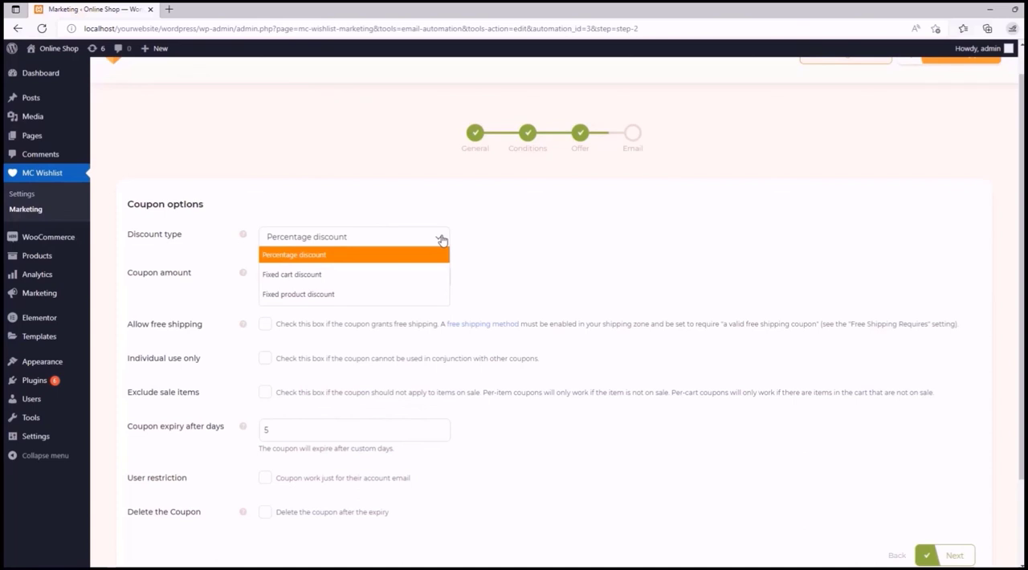
{"action": "left_click", "coordinate": [441, 239]}
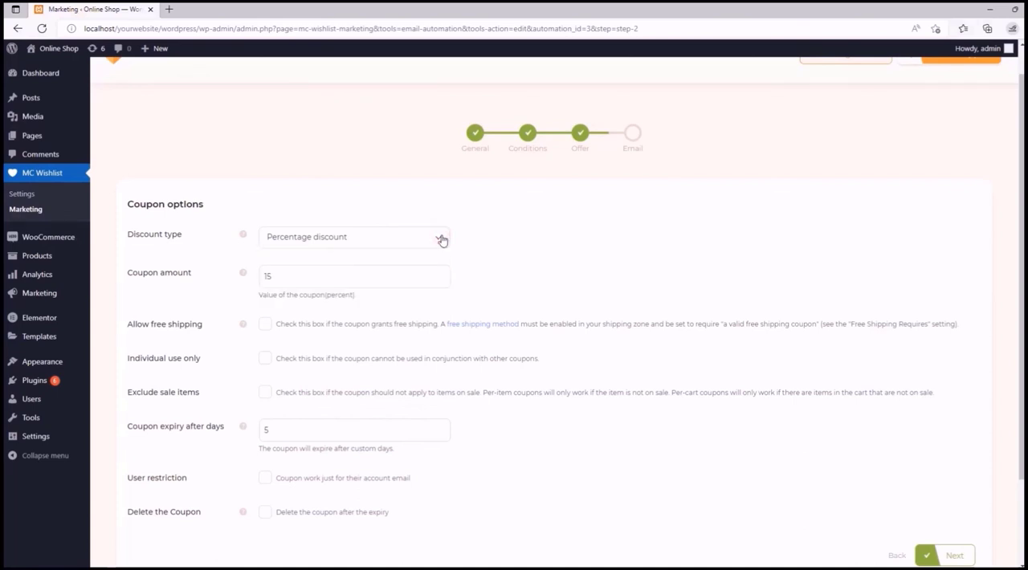
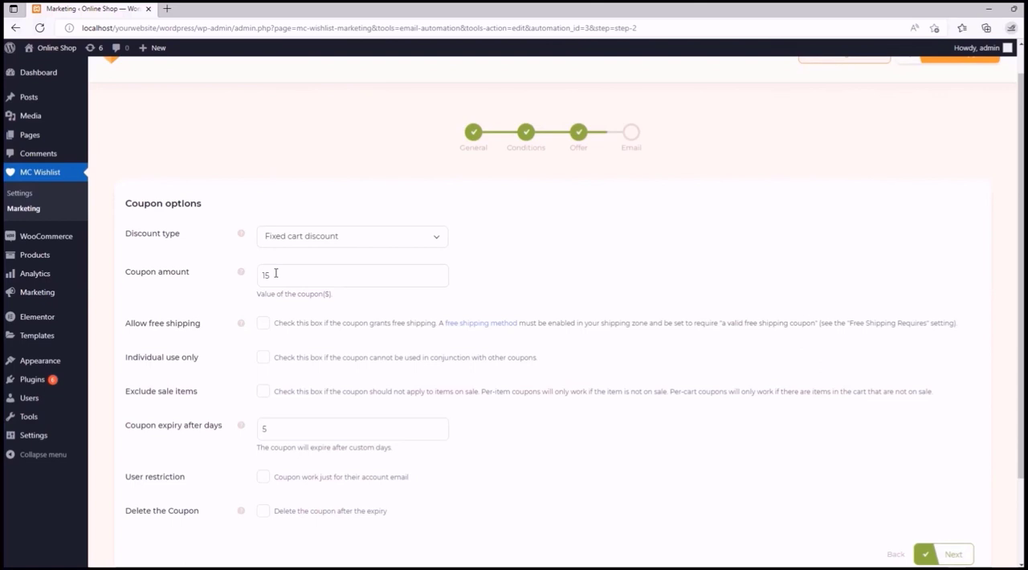
- Set the coupon amount to 50 for the fixed cart discount
{"action": "left_click_drag", "start_coordinate": [276, 273], "coordinate": [262, 275]}
{"action": "key", "text": "BackSpace"}
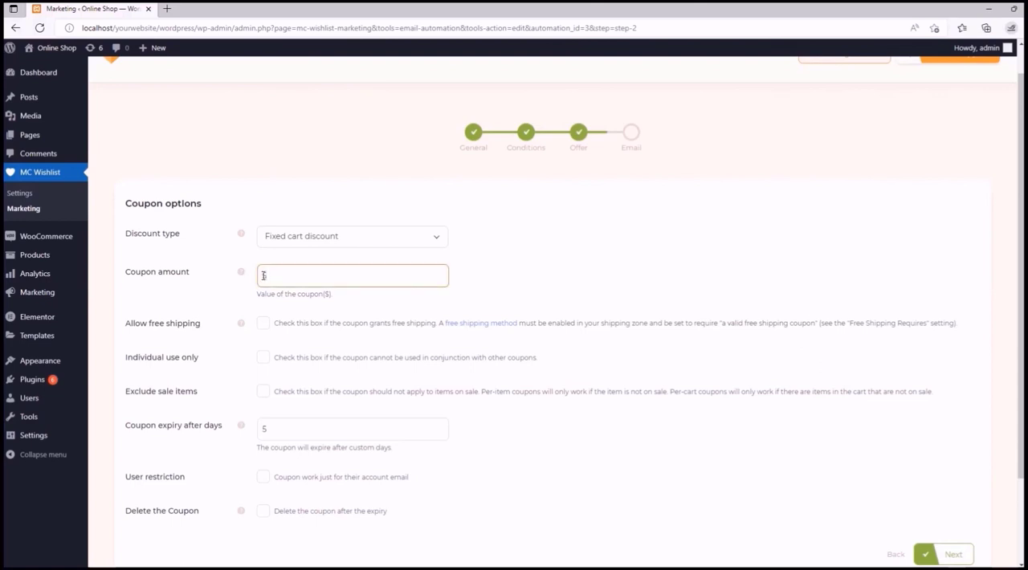
{"action": "type", "text": "50"}
{"action": "left_click", "coordinate": [493, 286]}
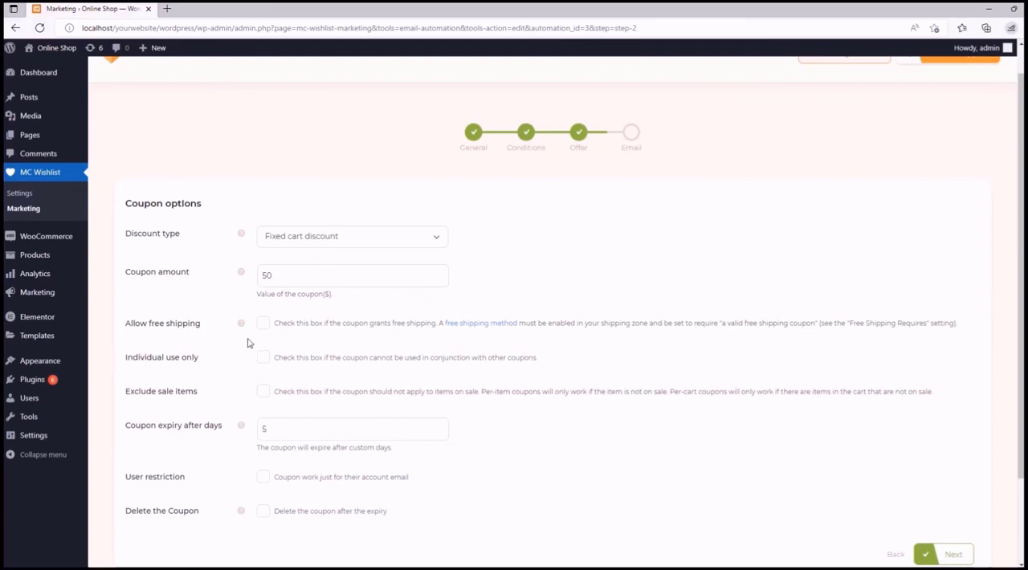
- Restrict the coupon to individual use only and exclude sale items from it
{"action": "mouse_move", "coordinate": [242, 325]}
{"action": "left_click", "coordinate": [264, 359]}
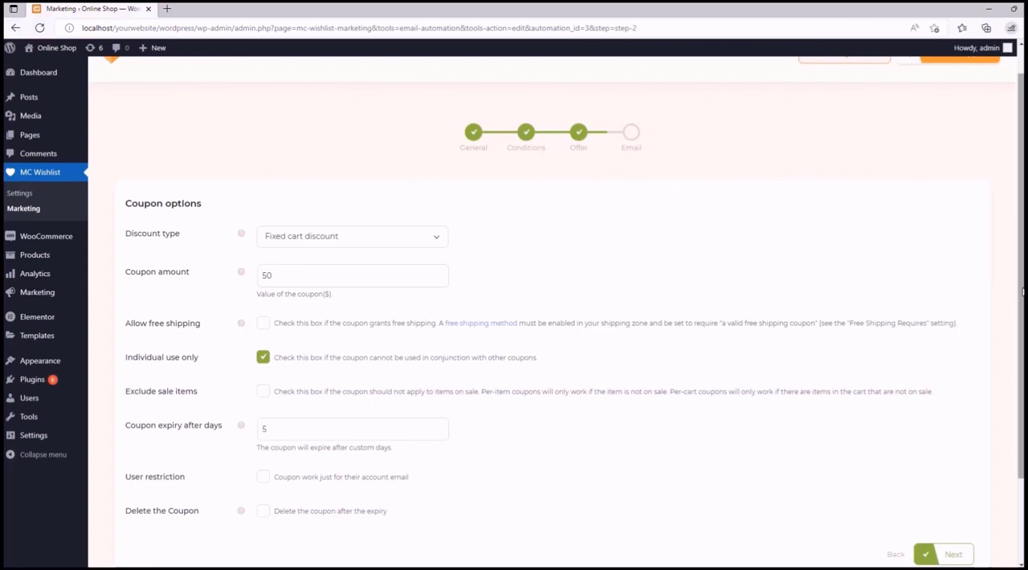
{"action": "left_click_drag", "start_coordinate": [1022, 292], "coordinate": [1019, 376]}
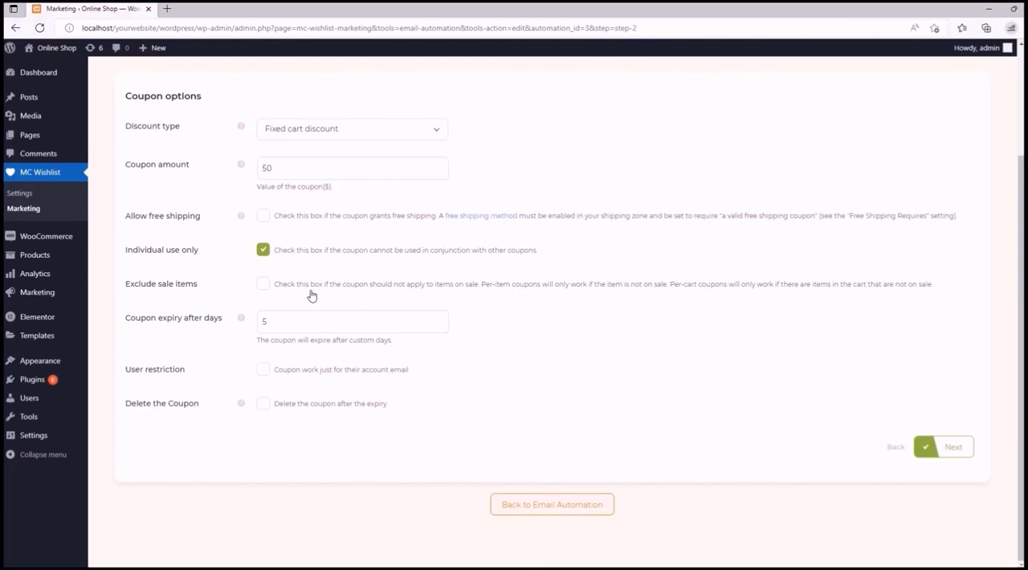
{"action": "left_click", "coordinate": [263, 286]}
- Set the coupon to expire after 7 days
{"action": "left_click", "coordinate": [440, 318]}
{"action": "left_click", "coordinate": [440, 318]}
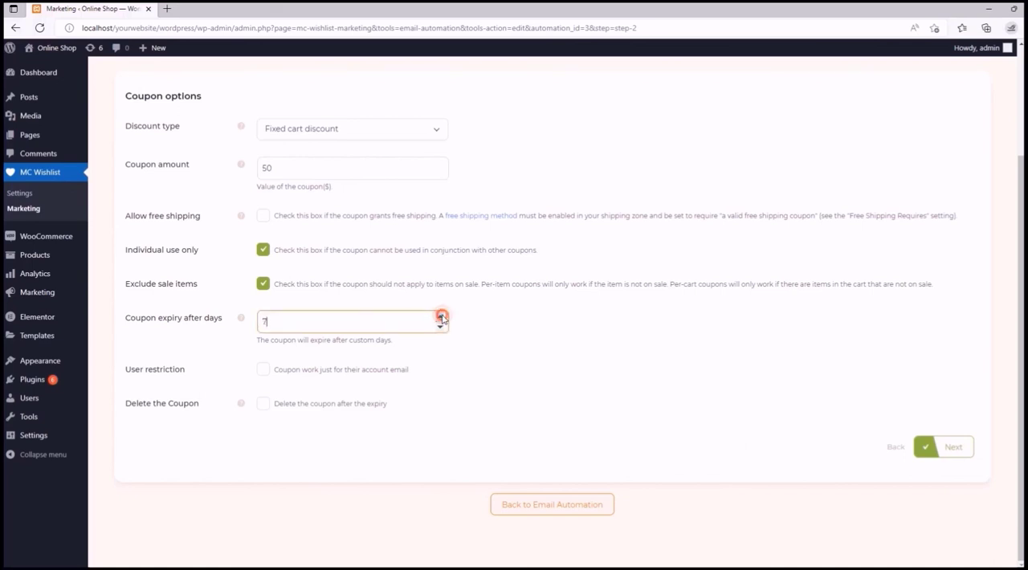
{"action": "left_click", "coordinate": [426, 354]}
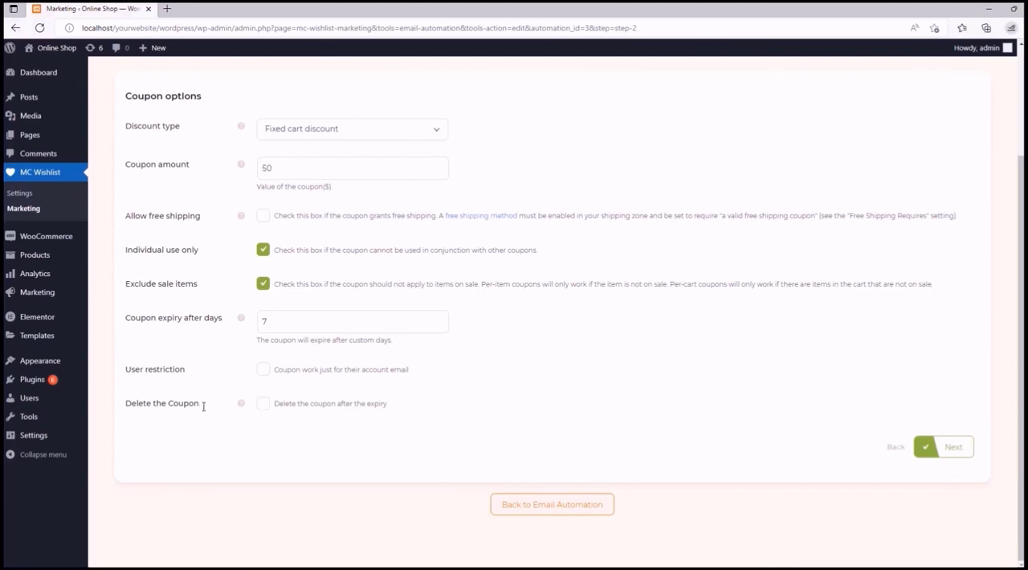
- Enable deleting the coupon after the expiry and proceed to the Email stage
{"action": "mouse_move", "coordinate": [240, 405]}
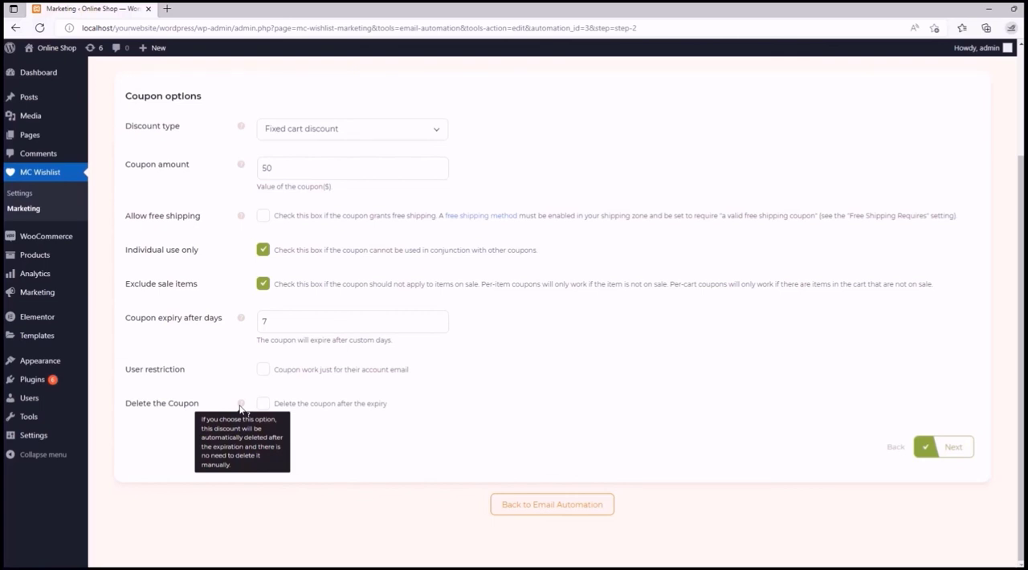
{"action": "left_click", "coordinate": [262, 403]}
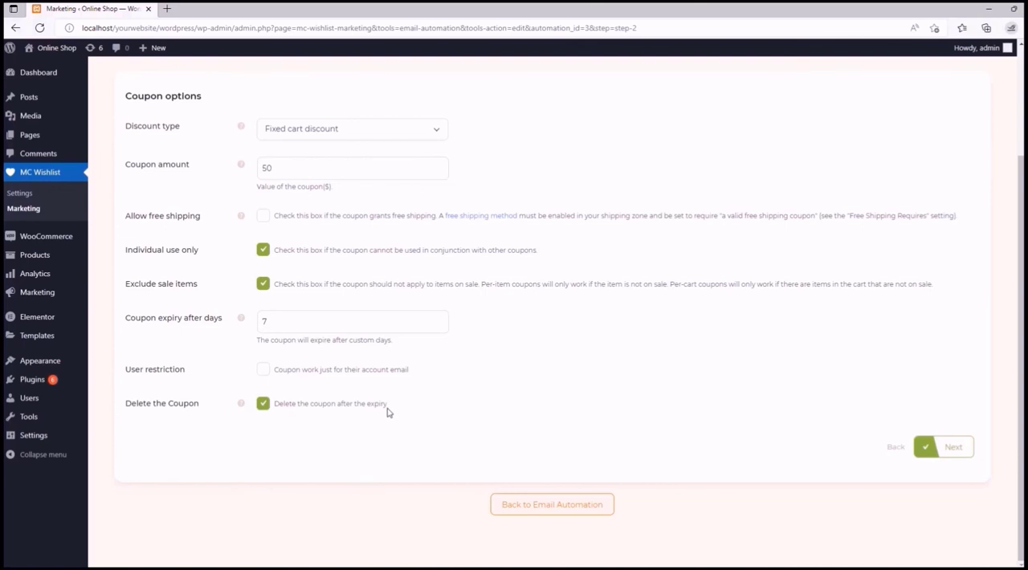
{"action": "left_click", "coordinate": [952, 446]}
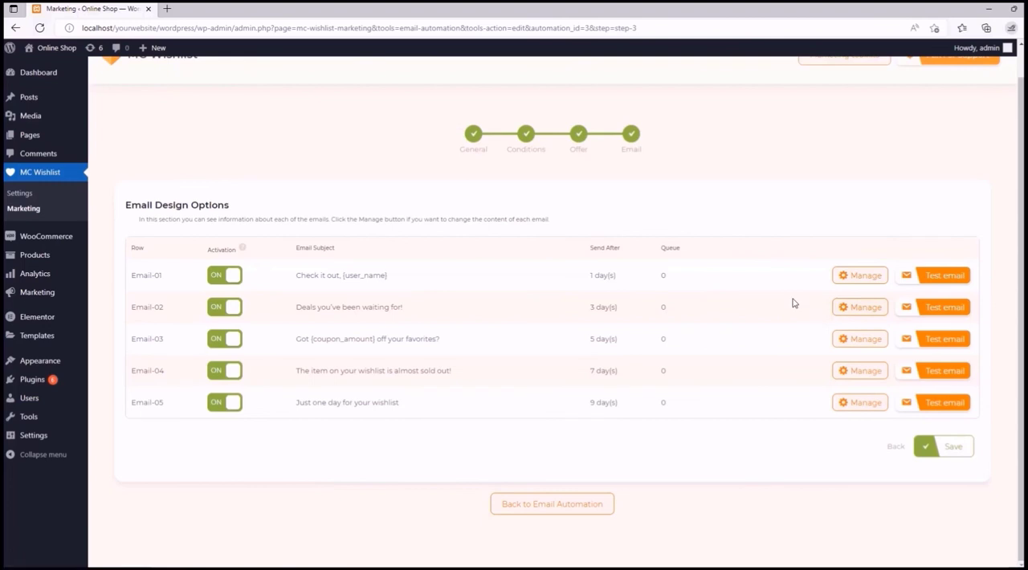
- Open Email-01 for editing and set it to be sent after 0 days
{"action": "left_click", "coordinate": [855, 274]}
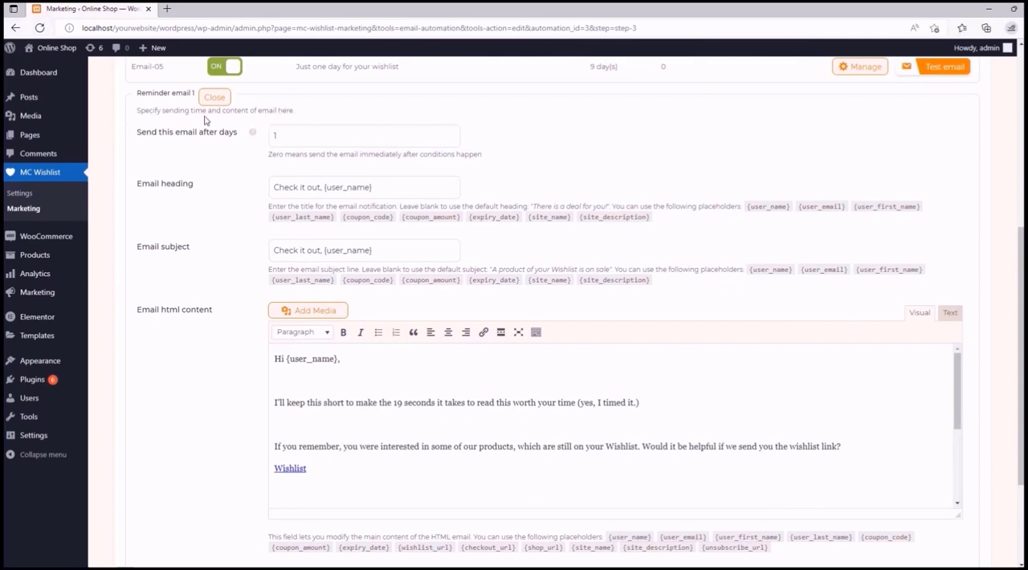
{"action": "mouse_move", "coordinate": [253, 135]}
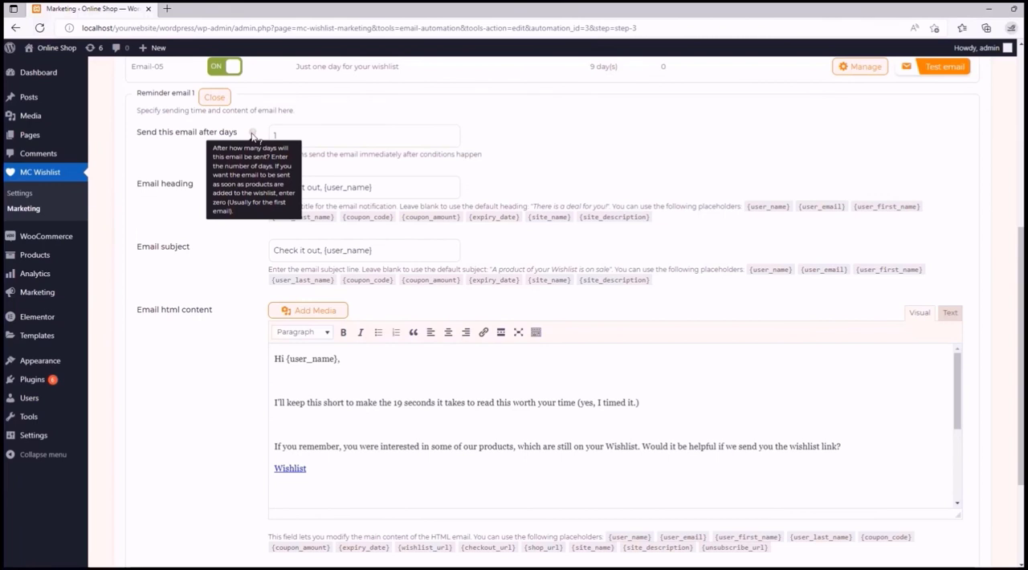
{"action": "left_click", "coordinate": [273, 134]}
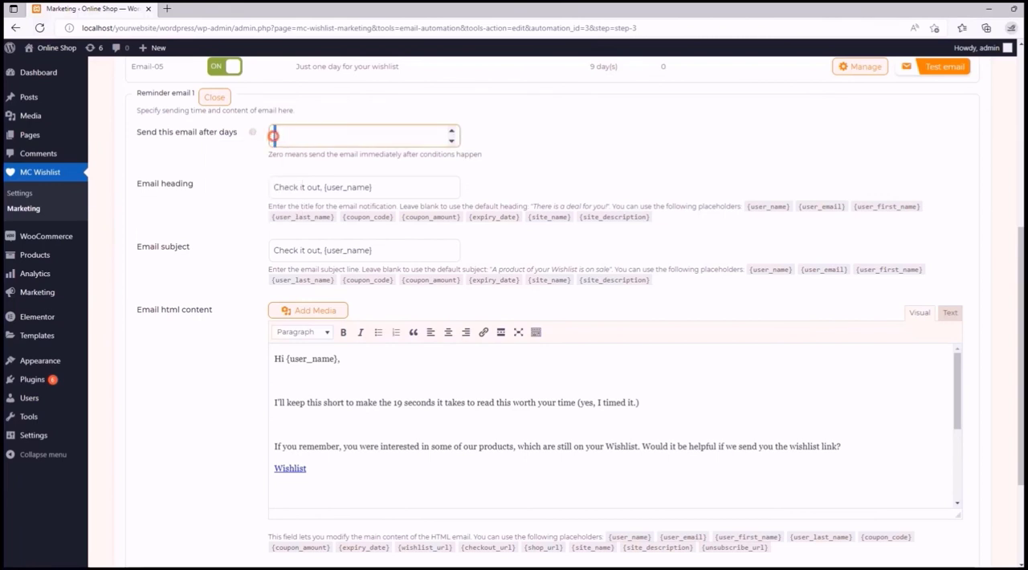
{"action": "type", "text": "0"}
{"action": "left_click", "coordinate": [509, 152]}
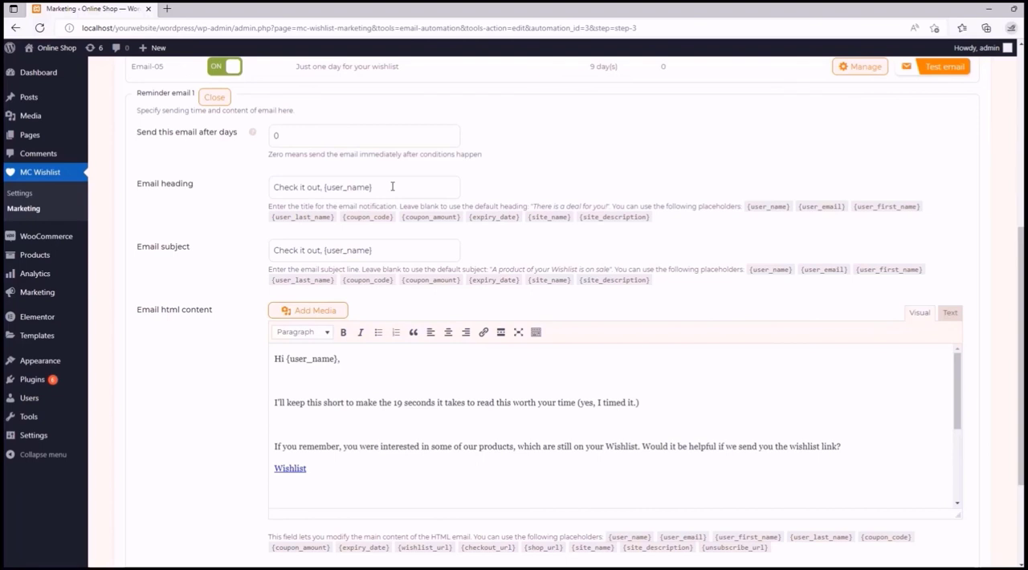
- Change the first reminder's email heading to "You are on roll, {user_first_name}" using the first-name placeholder
{"action": "left_click_drag", "start_coordinate": [324, 187], "coordinate": [268, 189]}
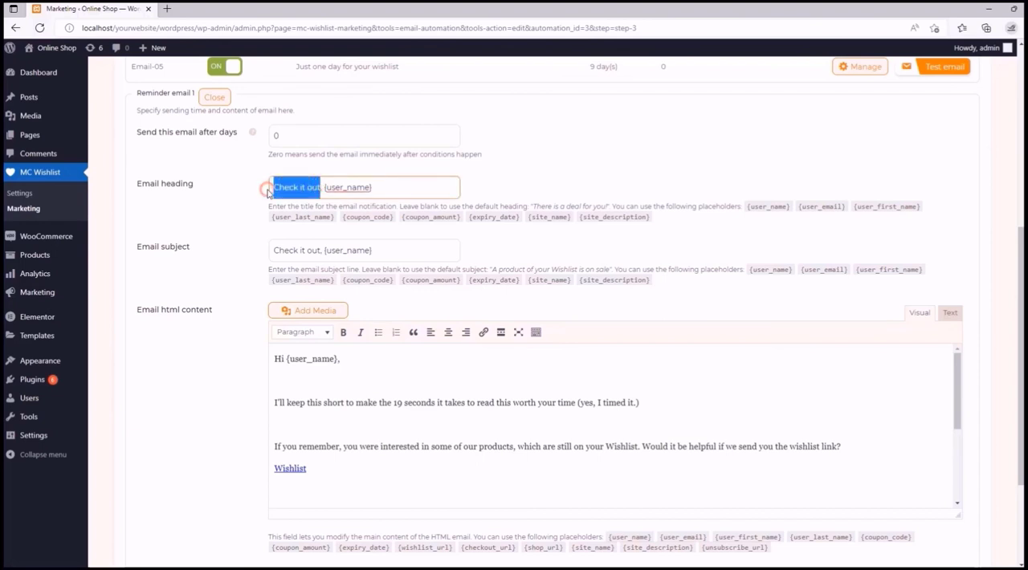
{"action": "type", "text": "You are on"}
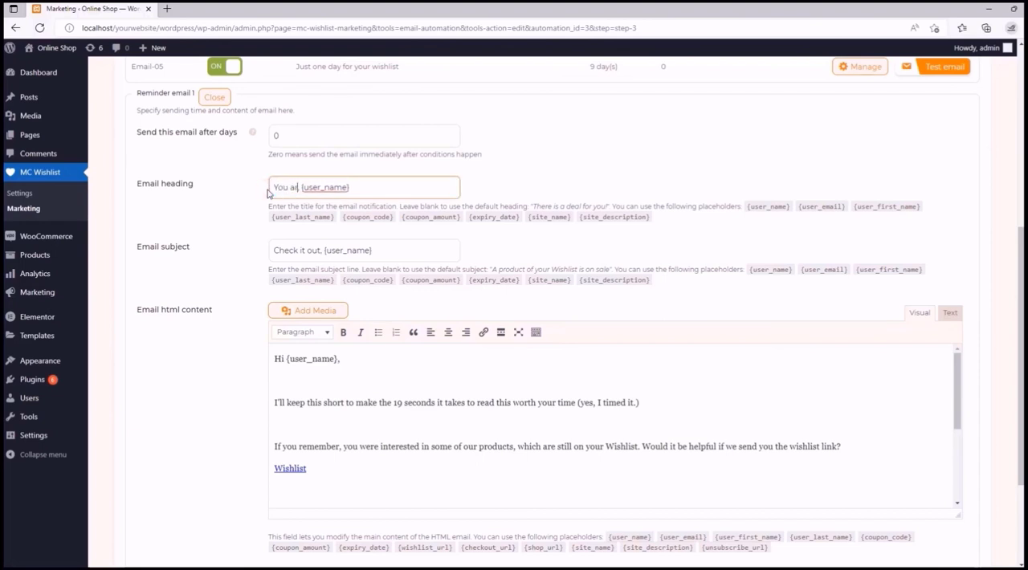
{"action": "type", "text": " roll,"}
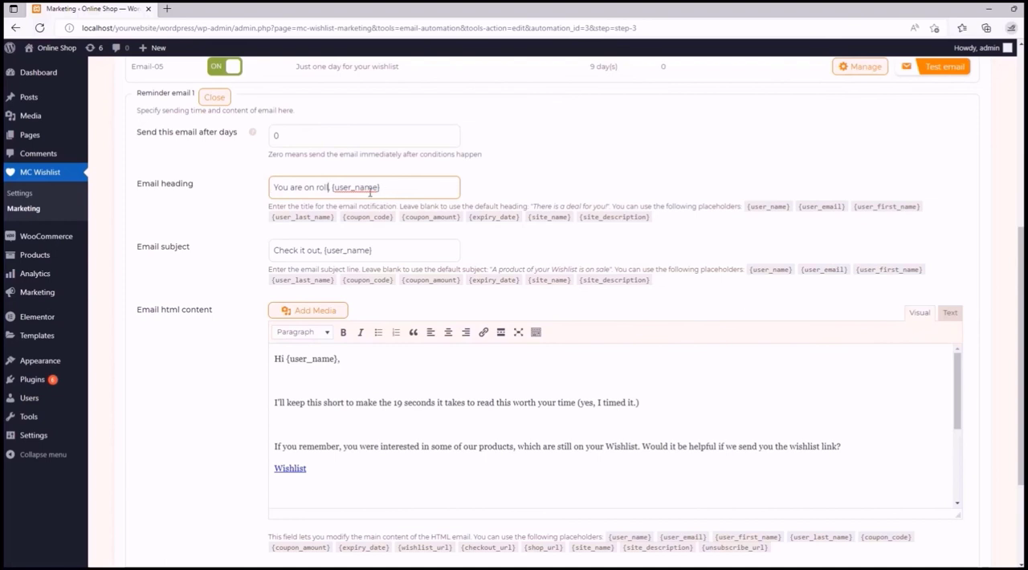
{"action": "left_click", "coordinate": [883, 207]}
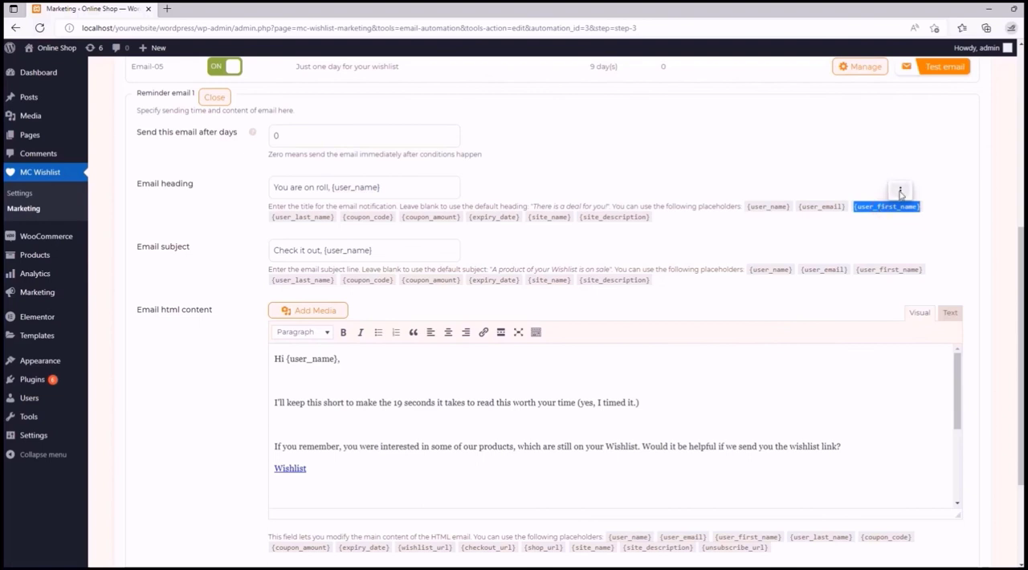
{"action": "left_click", "coordinate": [900, 192]}
{"action": "left_click", "coordinate": [373, 188]}
{"action": "left_click_drag", "start_coordinate": [380, 188], "coordinate": [332, 188]}
{"action": "key", "text": "ctrl+v"}
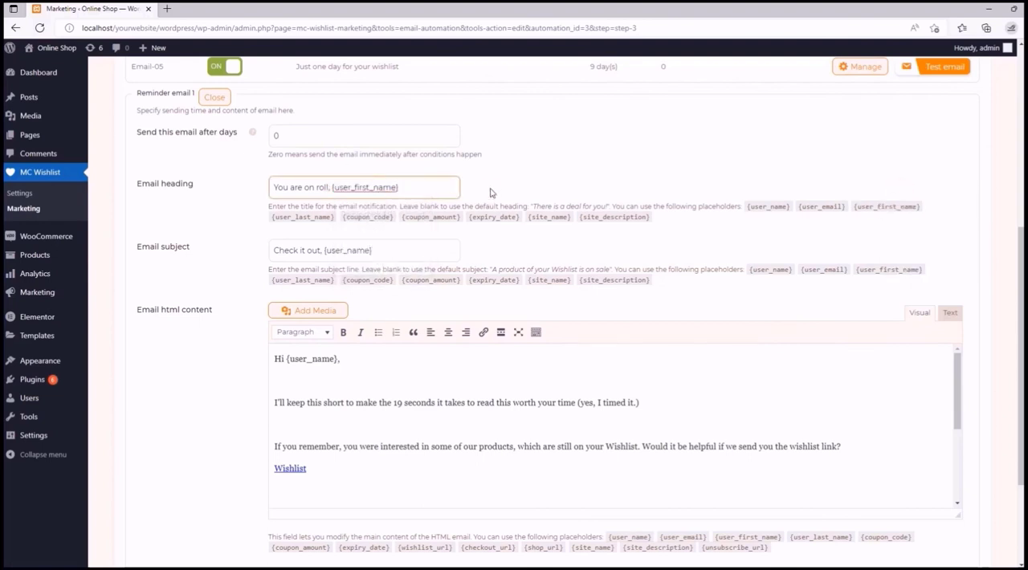
{"action": "left_click", "coordinate": [492, 196]}
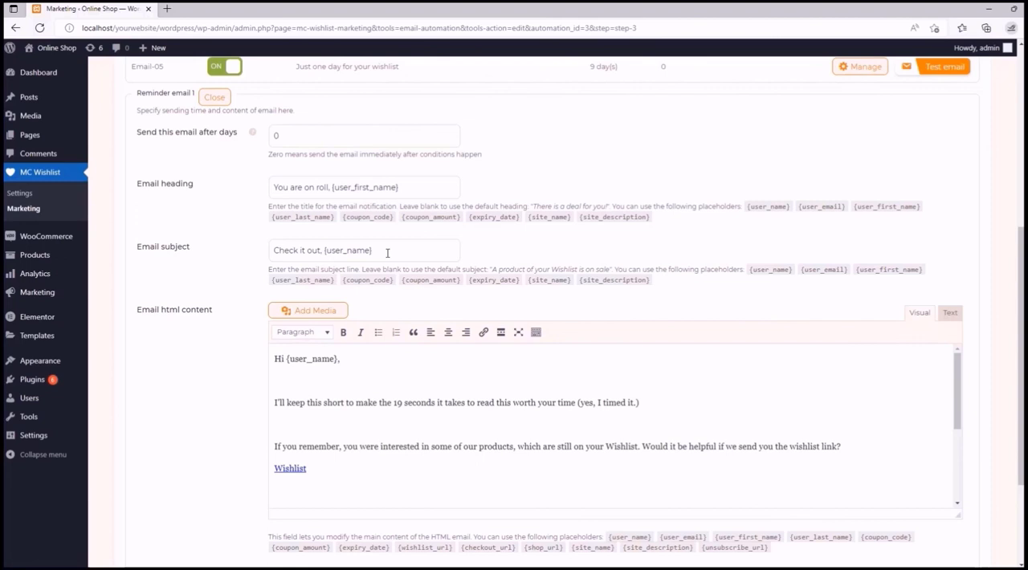
- Change the first reminder's email subject to "Complete your purchase with less money." without the user name placeholder
{"action": "left_click_drag", "start_coordinate": [321, 251], "coordinate": [273, 252]}
{"action": "type", "text": "Complete y"}
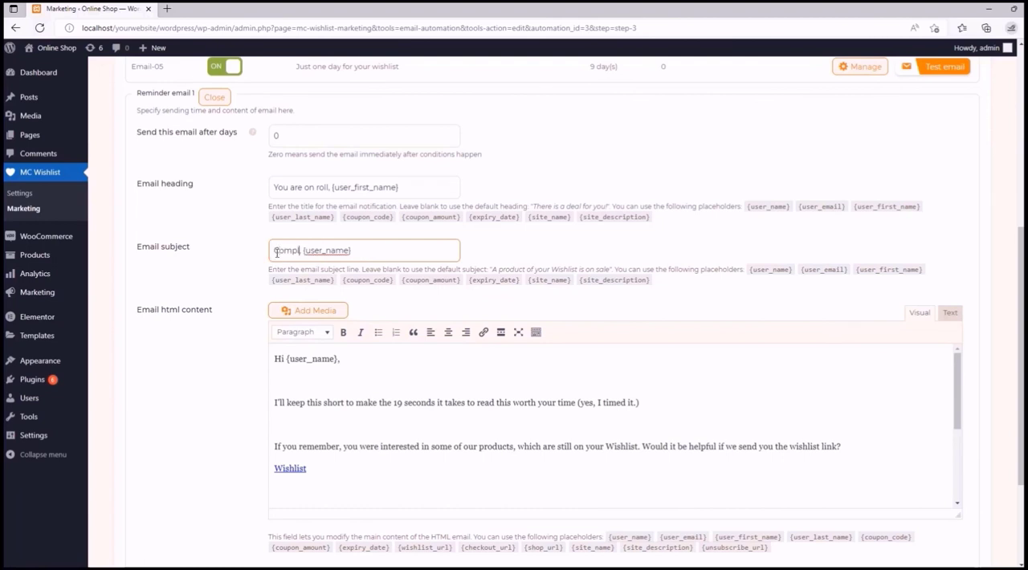
{"action": "type", "text": "our purchase with less money"}
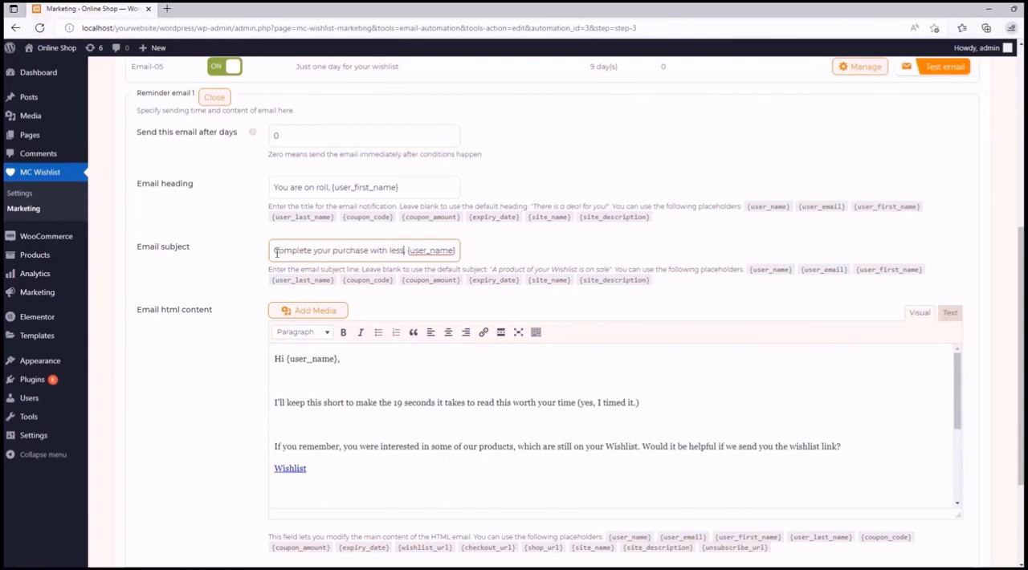
{"action": "left_click", "coordinate": [468, 249]}
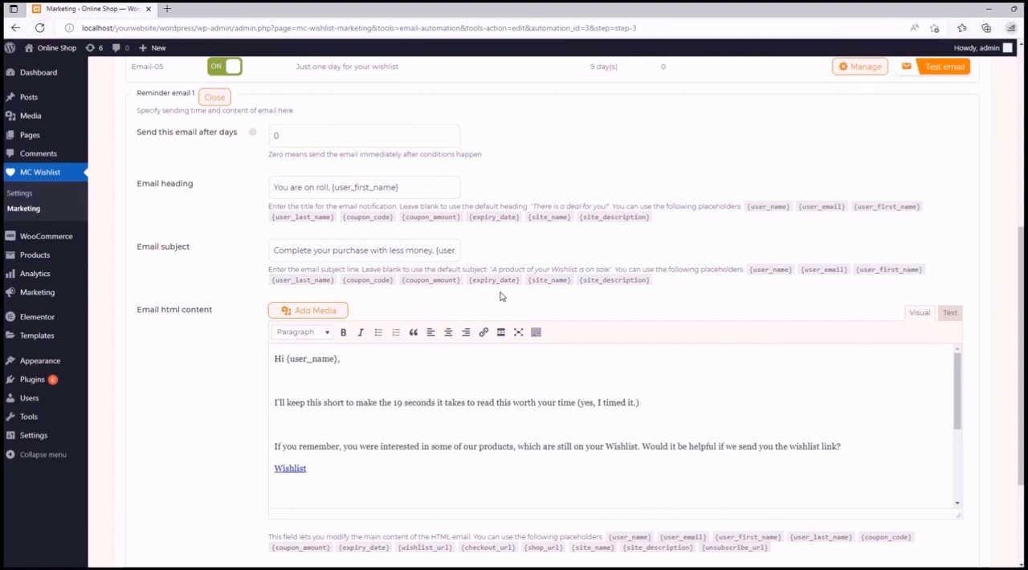
{"action": "double_click", "coordinate": [452, 252]}
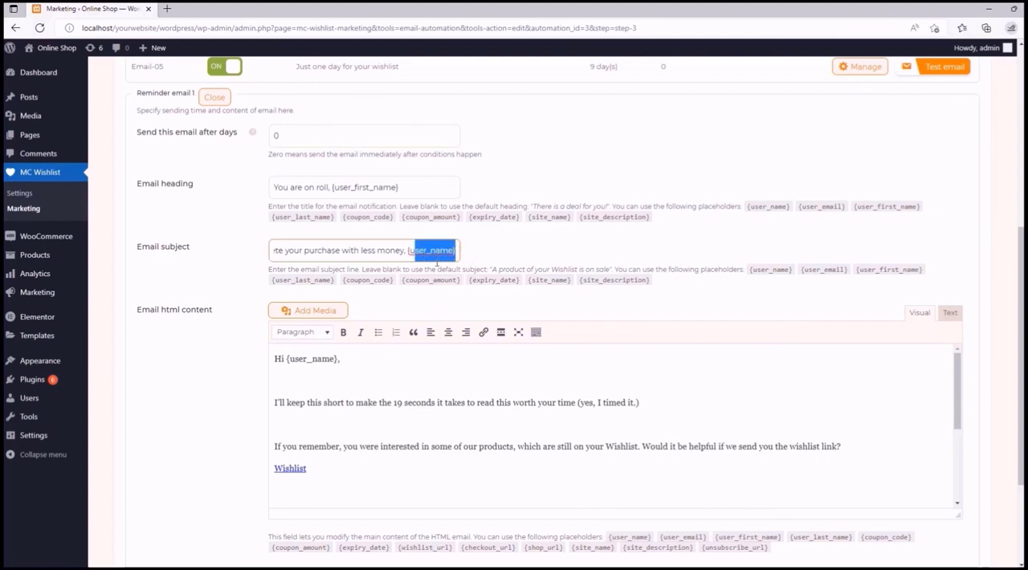
{"action": "key", "text": "BackSpace"}
{"action": "key", "text": "Delete"}
{"action": "key", "text": "BackSpace"}
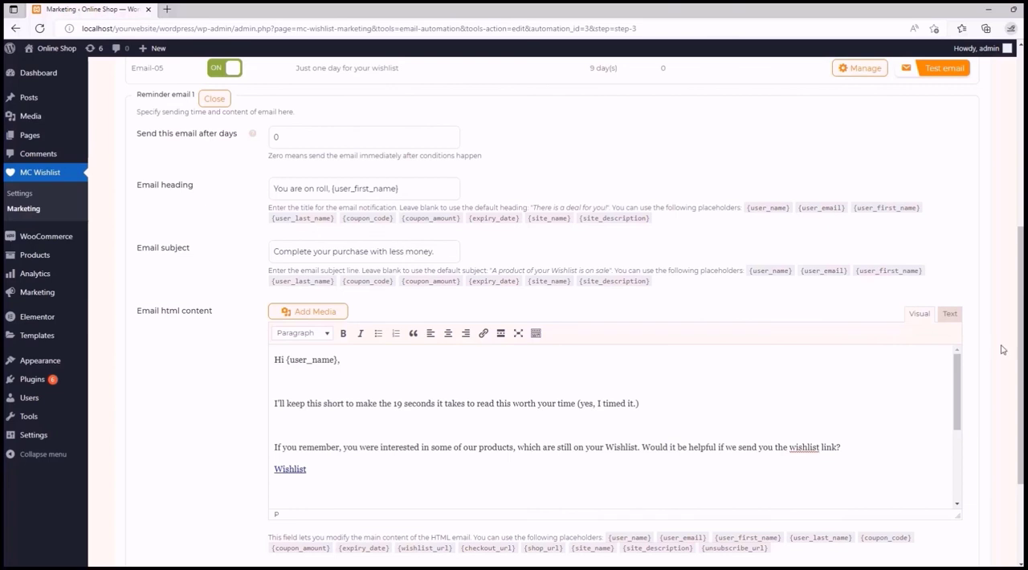
- Review the first reminder's body text and change its greeting to "Hey {user_first_name},"
{"action": "left_click_drag", "start_coordinate": [955, 370], "coordinate": [958, 393]}
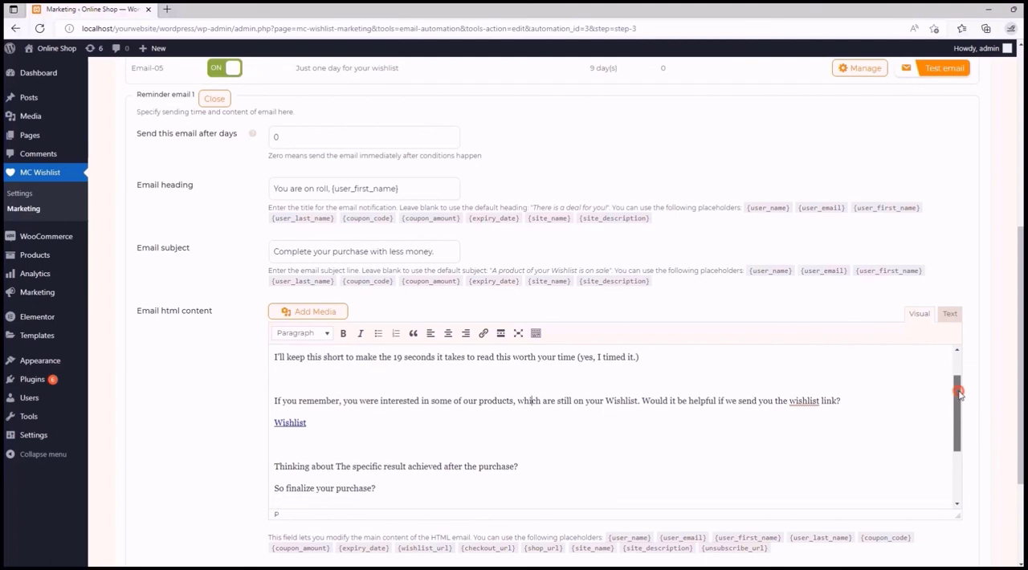
{"action": "left_click_drag", "start_coordinate": [958, 394], "coordinate": [961, 441]}
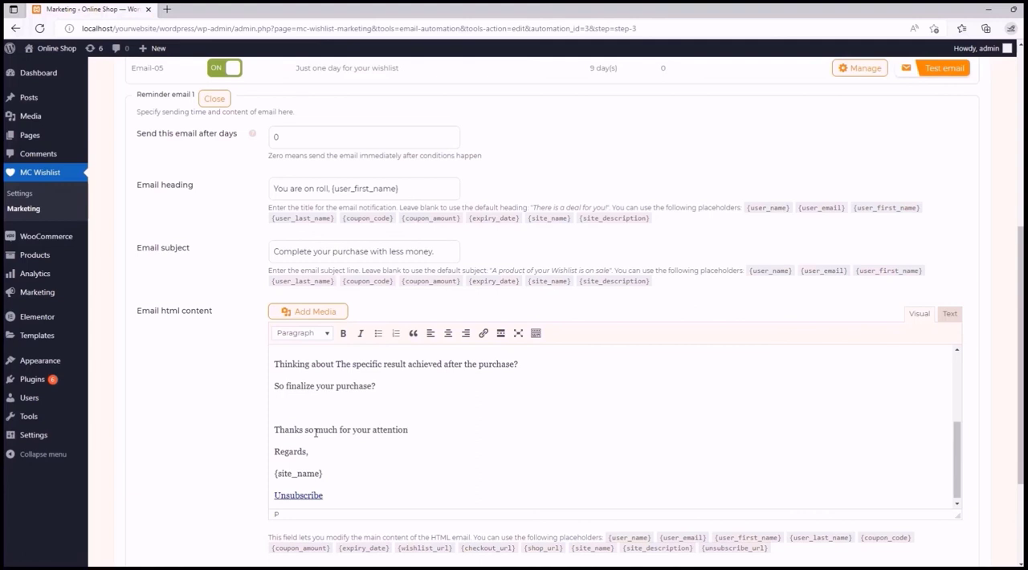
{"action": "scroll", "coordinate": [316, 433], "scroll_direction": "up", "scroll_amount": 5}
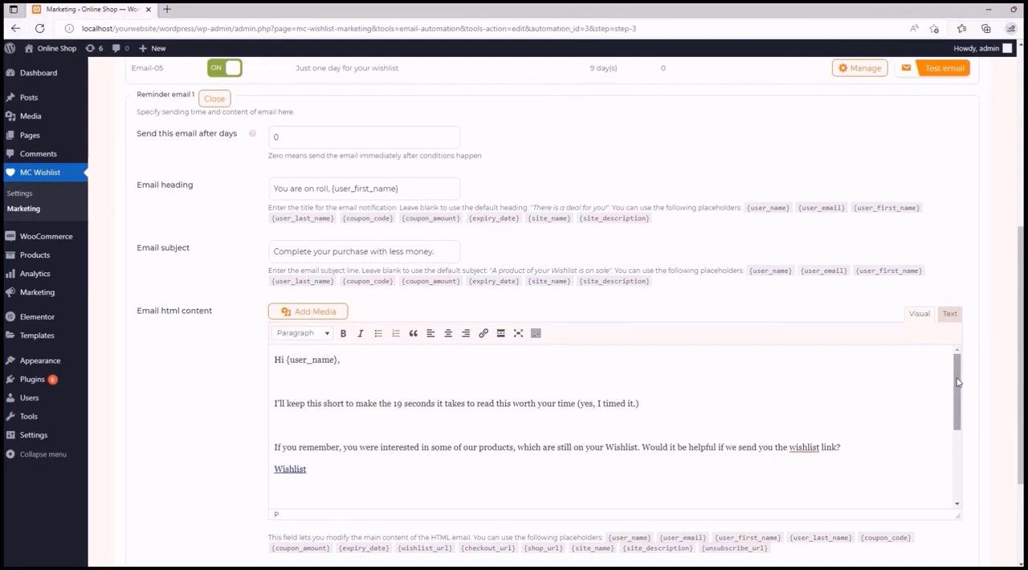
{"action": "left_click", "coordinate": [282, 360]}
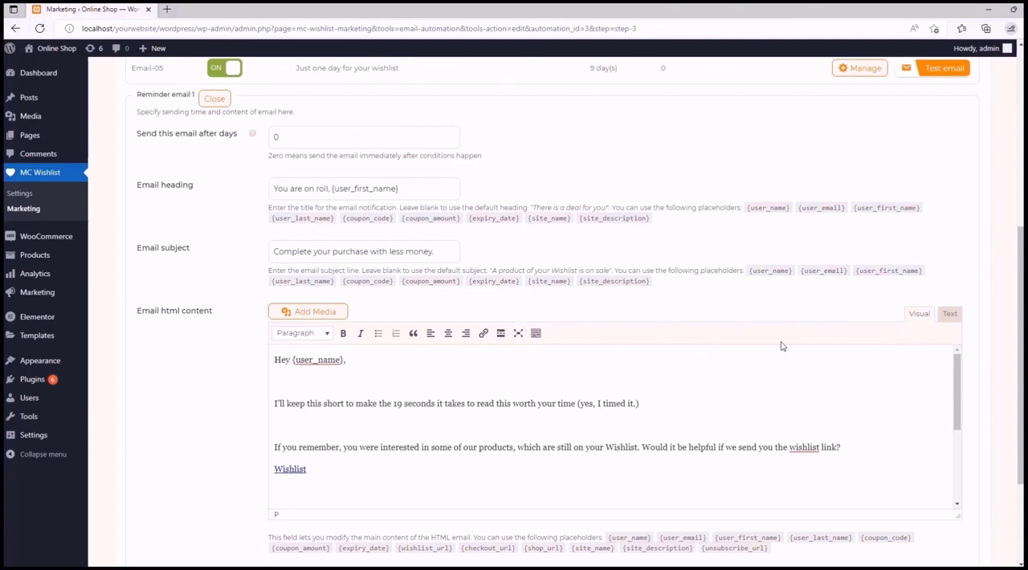
{"action": "double_click", "coordinate": [880, 271]}
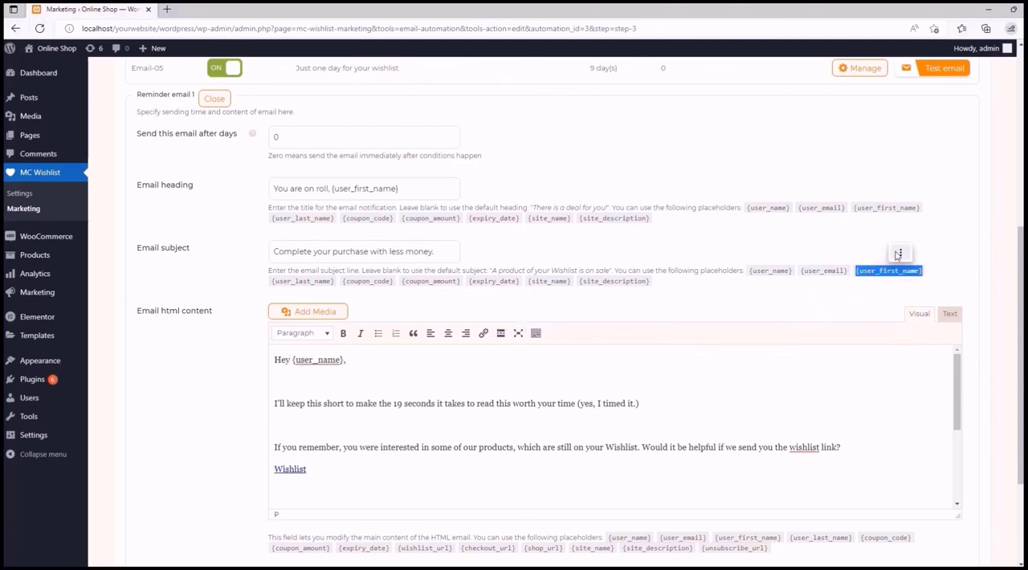
{"action": "right_click", "coordinate": [895, 253]}
{"action": "left_click", "coordinate": [901, 252]}
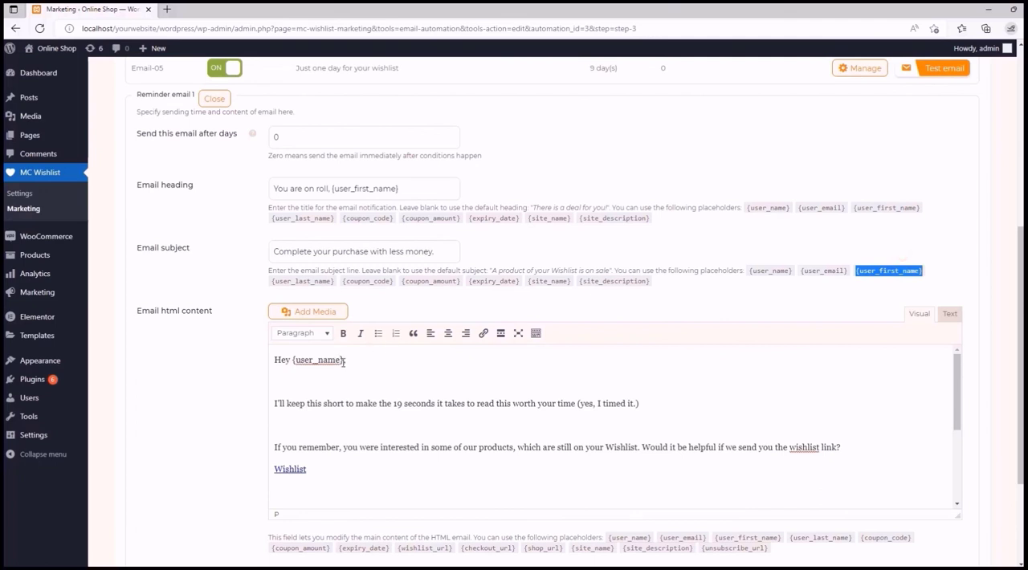
{"action": "left_click_drag", "start_coordinate": [343, 362], "coordinate": [291, 365]}
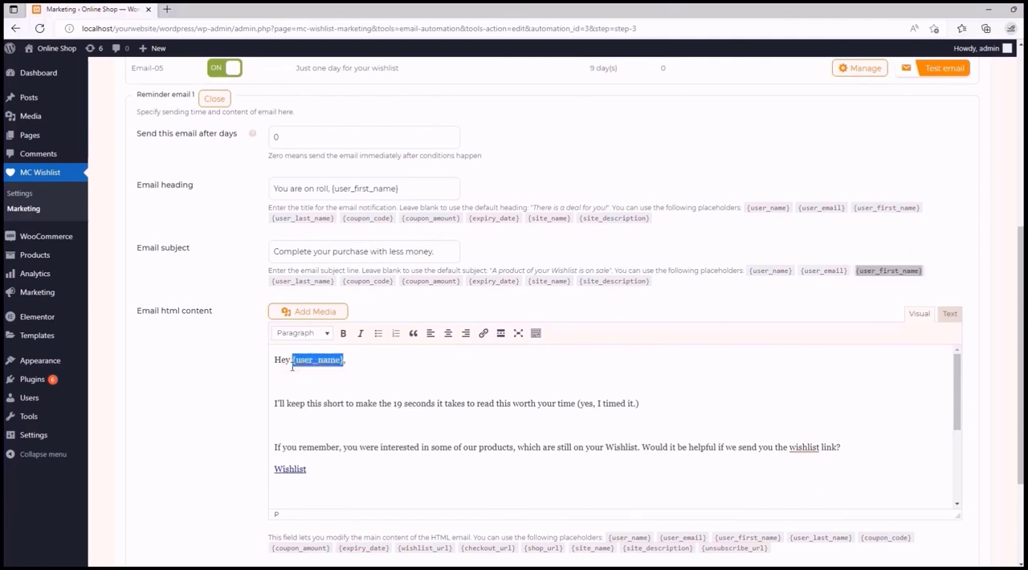
{"action": "key", "text": "ctrl+v"}
{"action": "left_click", "coordinate": [330, 382]}
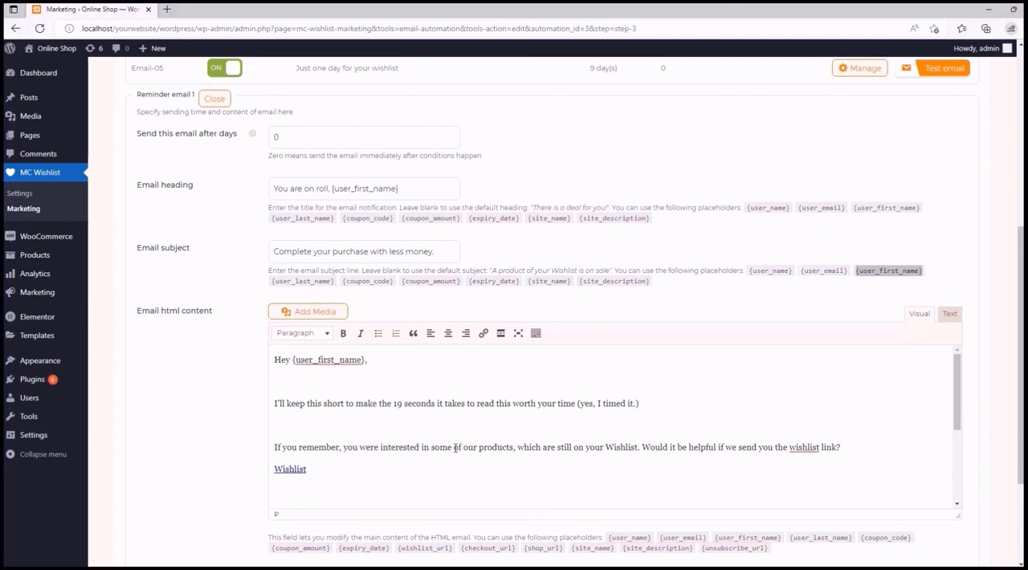
- Replace "some of our products" with "one of our hoodies" in the email body's "If you remember" sentence
{"action": "left_click_drag", "start_coordinate": [432, 447], "coordinate": [514, 447]}
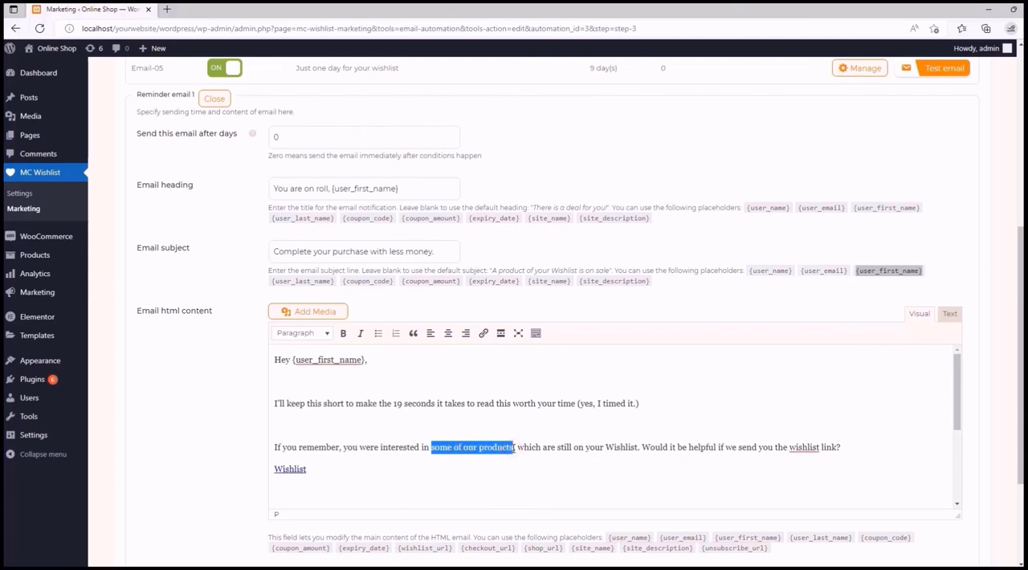
{"action": "type", "text": "one of ou"}
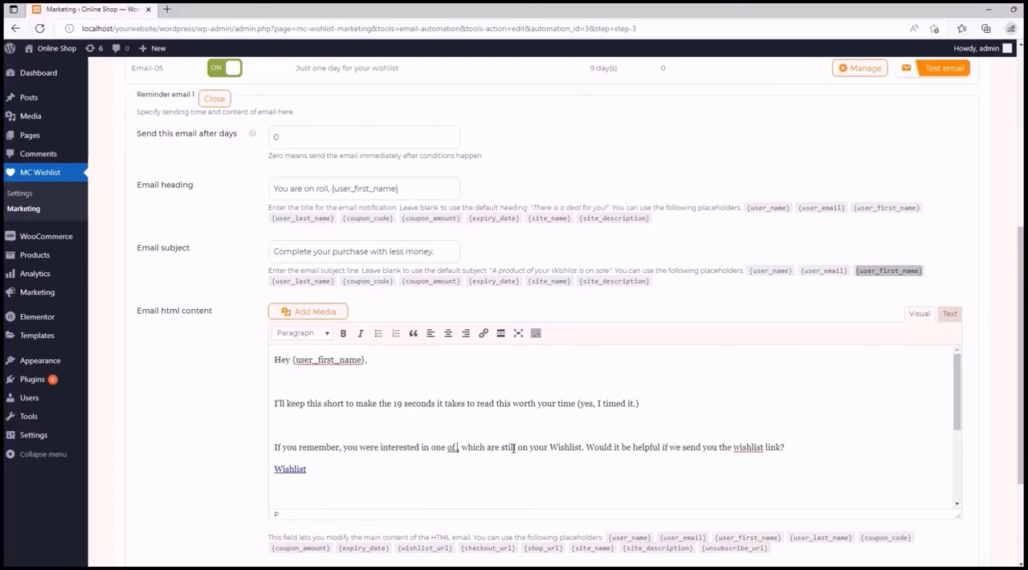
{"action": "type", "text": "r"}
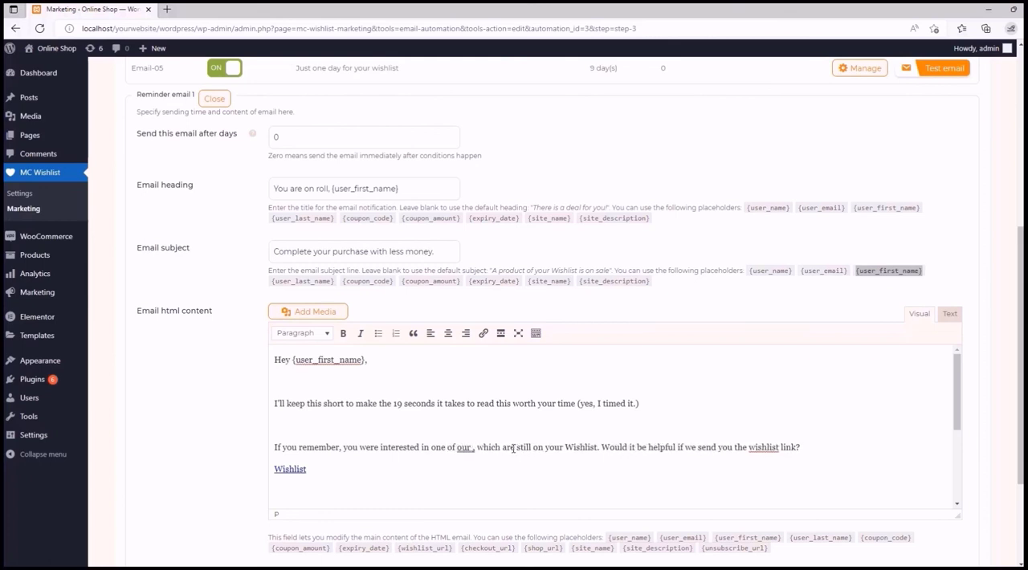
{"action": "type", "text": " hoodies"}
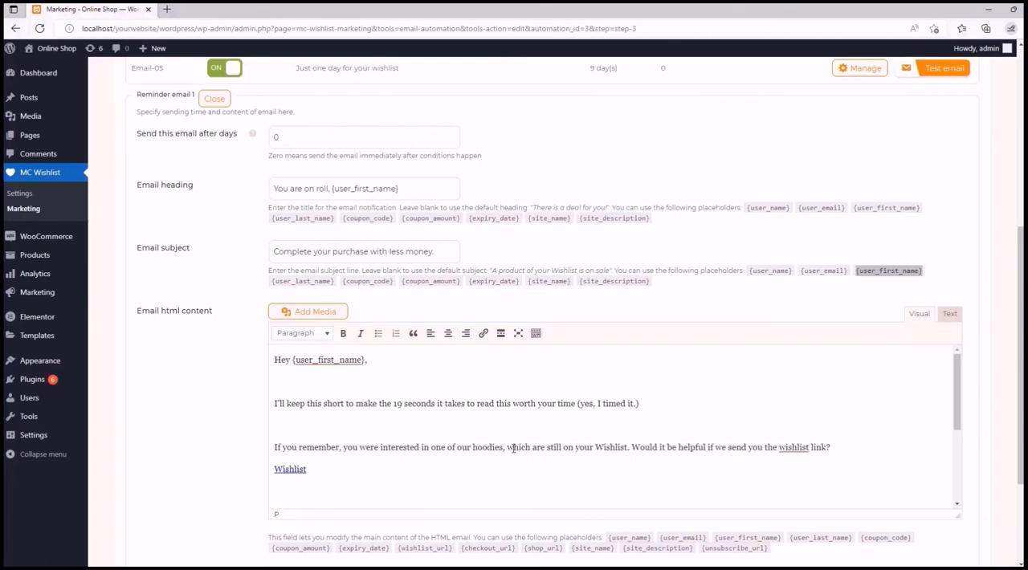
- Change "are" to "is" in the email body's hoodies sentence and replace its follow-up question with "Do you want to review your wishlist?"
{"action": "double_click", "coordinate": [536, 447]}
{"action": "key", "text": "BackSpace"}
{"action": "type", "text": "is"}
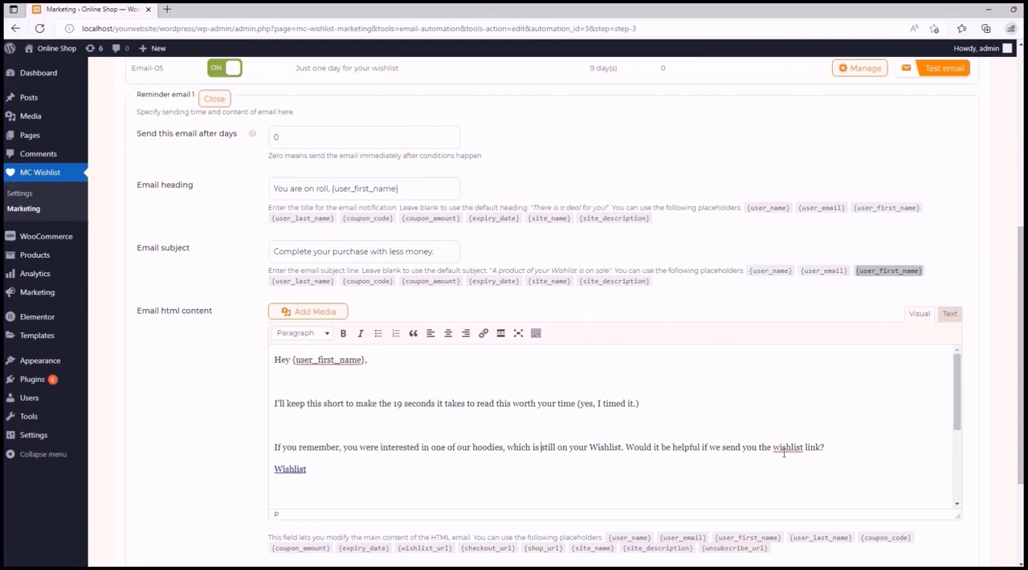
{"action": "left_click_drag", "start_coordinate": [625, 447], "coordinate": [819, 447]}
{"action": "type", "text": "Do you want"}
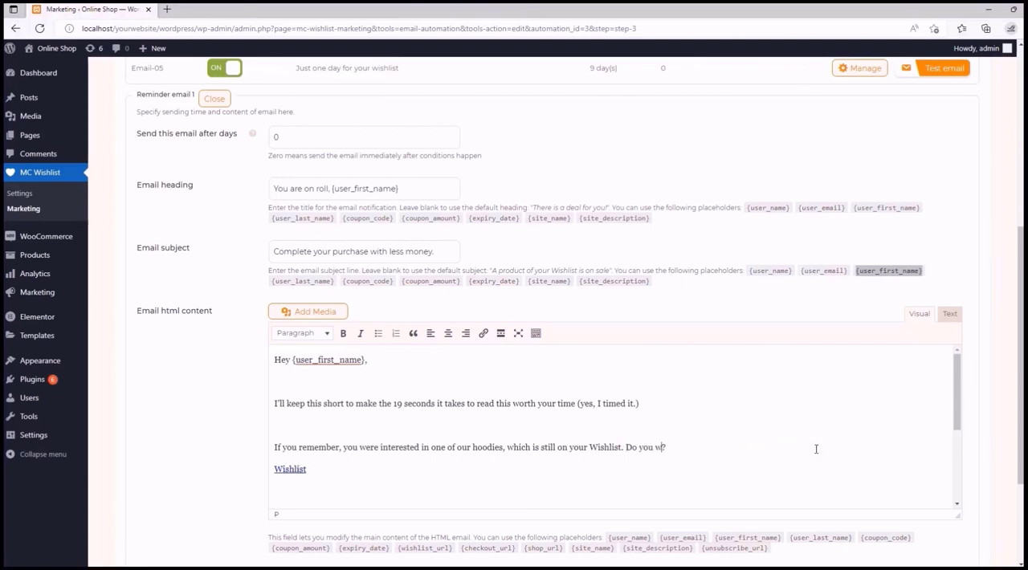
{"action": "type", "text": " to review yu"}
{"action": "key", "text": "BackSpace"}
{"action": "type", "text": "our wishlist"}
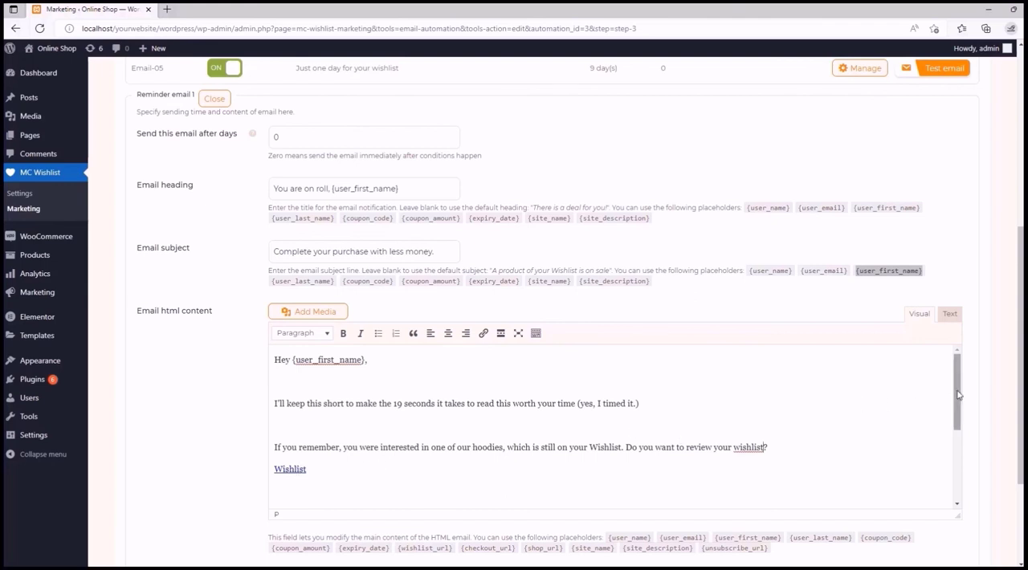
- Replace the "Thinking about The specific result" line with "We love to offer you $50 off if you finalize purchasing you wishlist products."
{"action": "left_click_drag", "start_coordinate": [956, 391], "coordinate": [961, 461]}
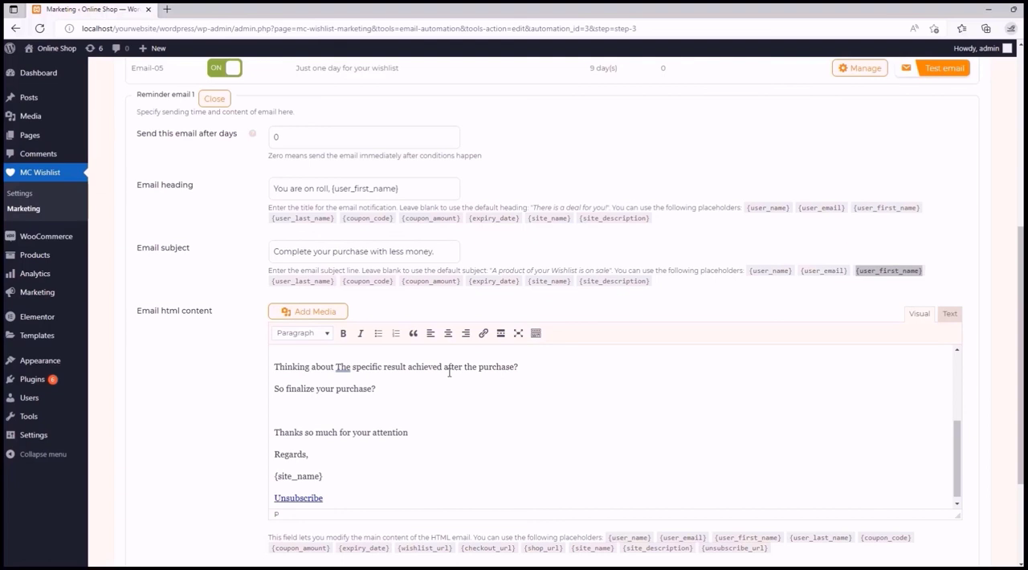
{"action": "scroll", "coordinate": [449, 372], "scroll_direction": "up", "scroll_amount": 1}
{"action": "left_click_drag", "start_coordinate": [276, 415], "coordinate": [519, 416]}
{"action": "type", "text": "We love to offer you $50 off"}
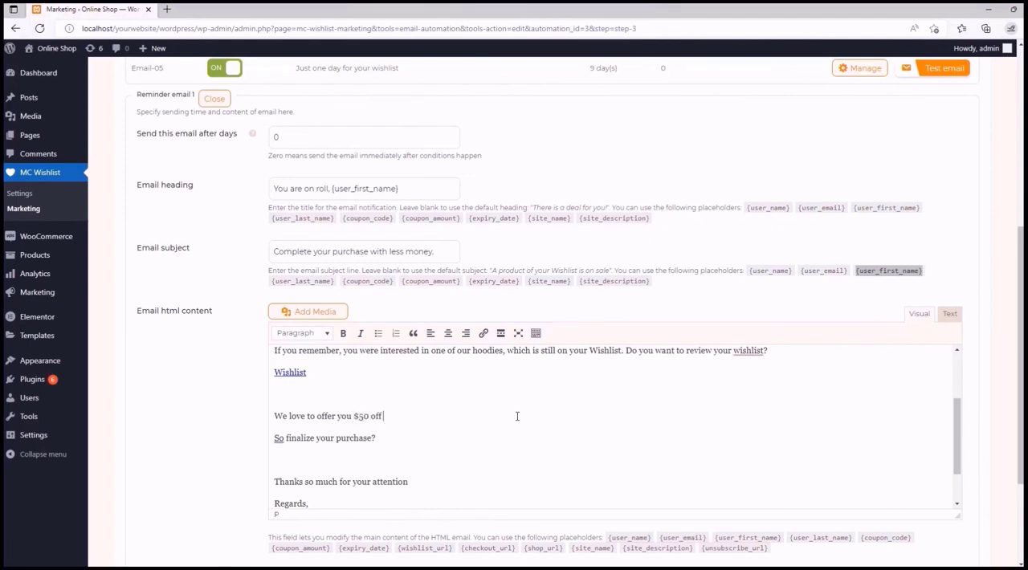
{"action": "type", "text": " if you finalize purc"}
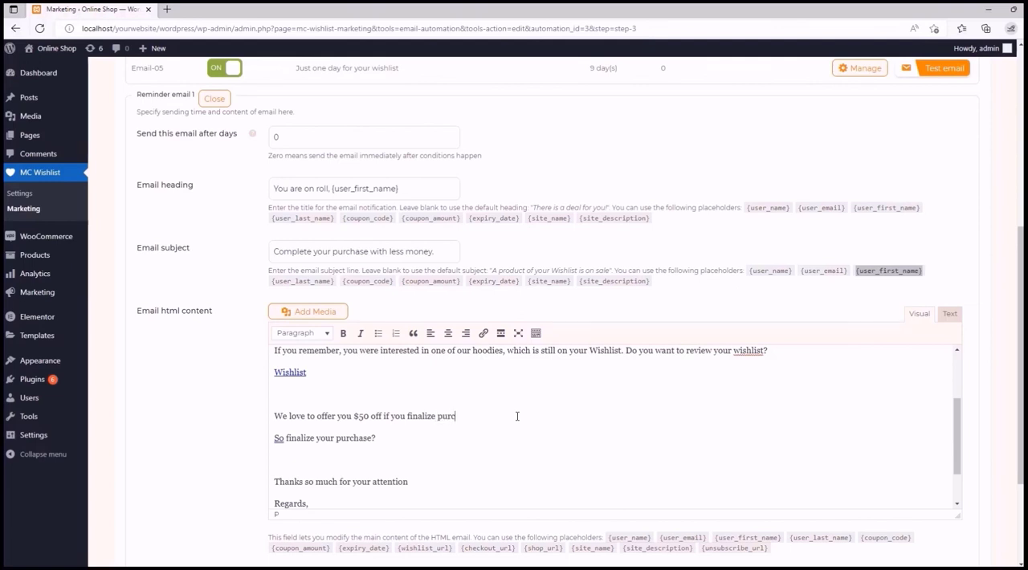
{"action": "type", "text": "hasing you wihslist products."}
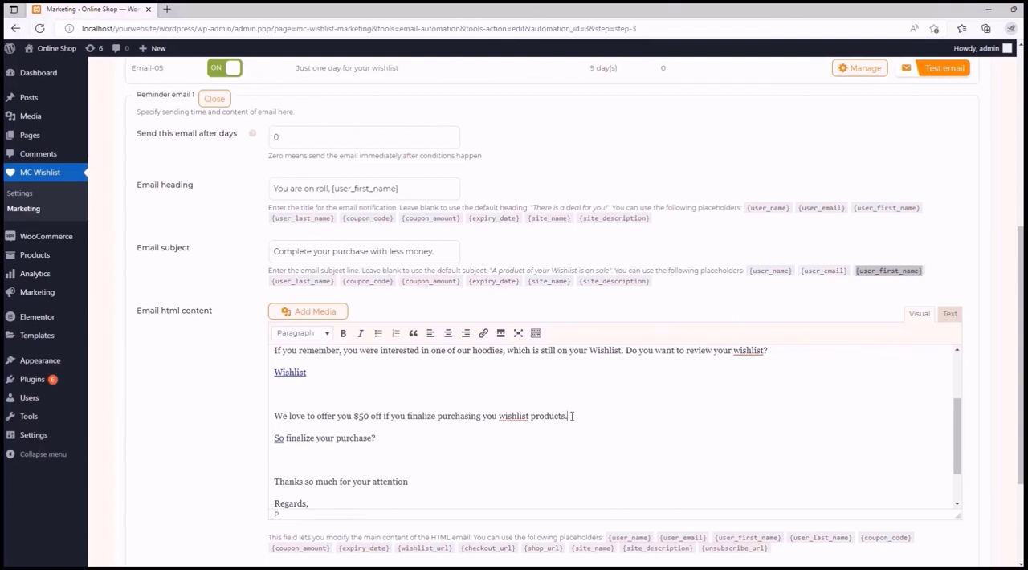
- Replace the "So finalize your purchase?" line with "Here is your coupon." and add an empty line below it
{"action": "triple_click", "coordinate": [315, 440]}
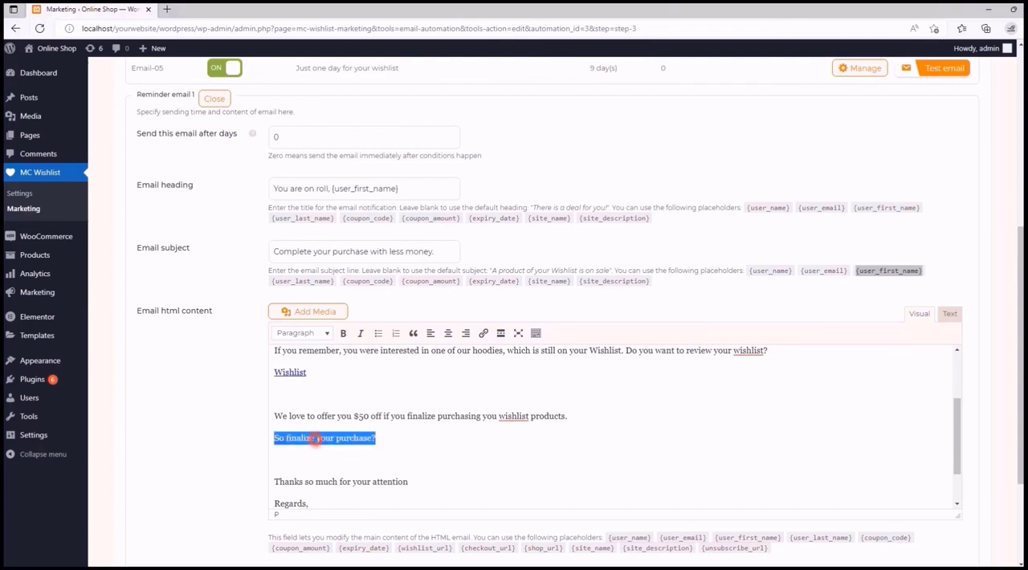
{"action": "key", "text": "BackSpace"}
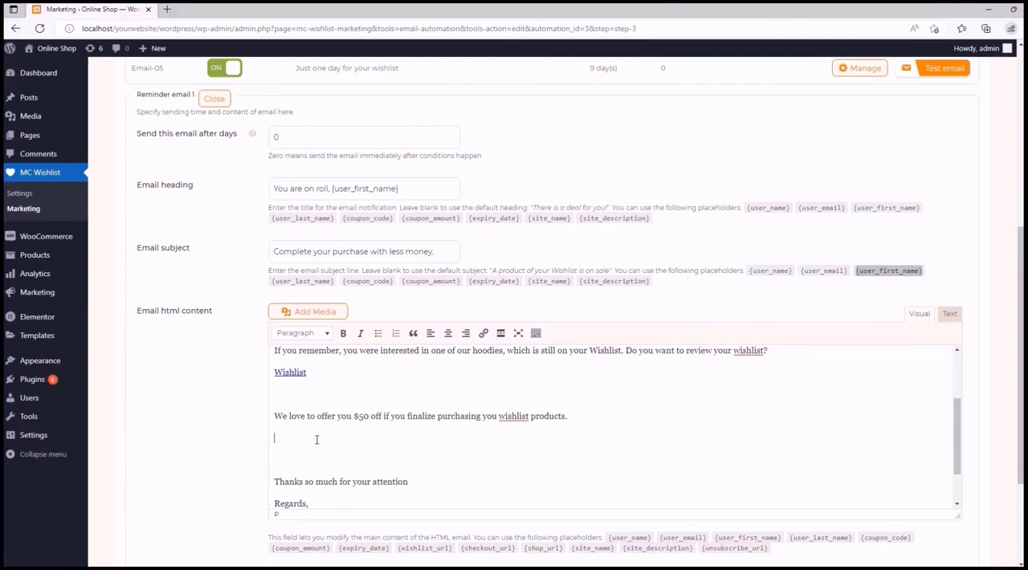
{"action": "key", "text": "BackSpace"}
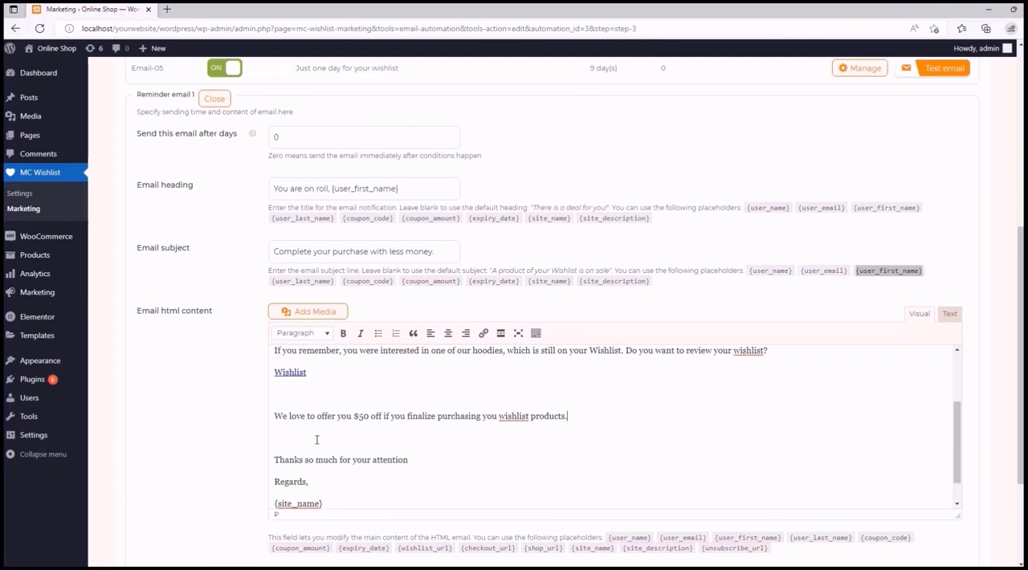
{"action": "key", "text": "Return"}
{"action": "type", "text": "Here"}
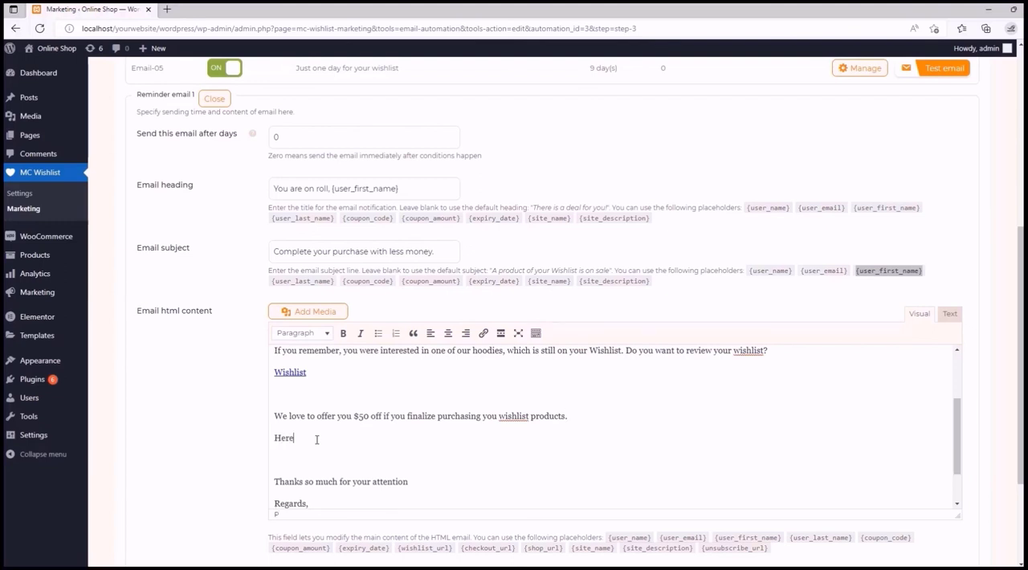
{"action": "type", "text": " is your coupon."}
{"action": "key", "text": "Return"}
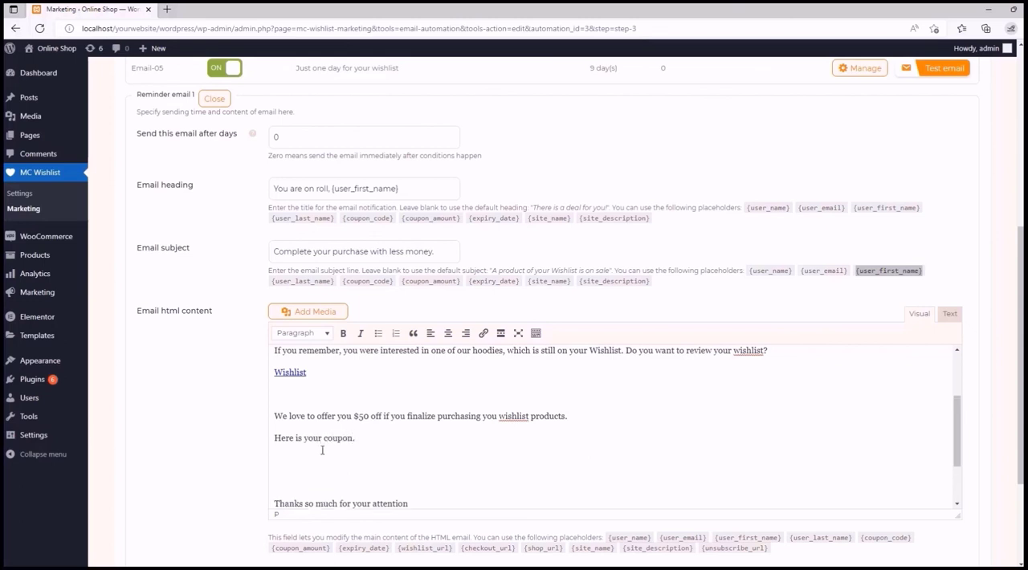
- Copy the {coupon_code} placeholder into the empty line below "Here is your coupon."
{"action": "left_click", "coordinate": [884, 537]}
{"action": "key", "text": "ctrl+c"}
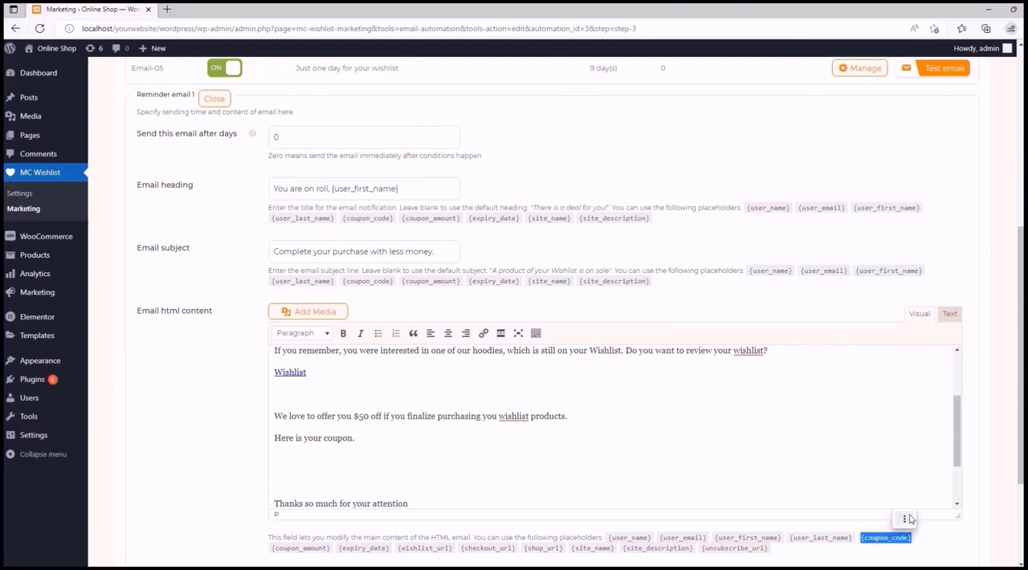
{"action": "left_click", "coordinate": [904, 518]}
{"action": "left_click", "coordinate": [907, 517]}
{"action": "left_click", "coordinate": [291, 461]}
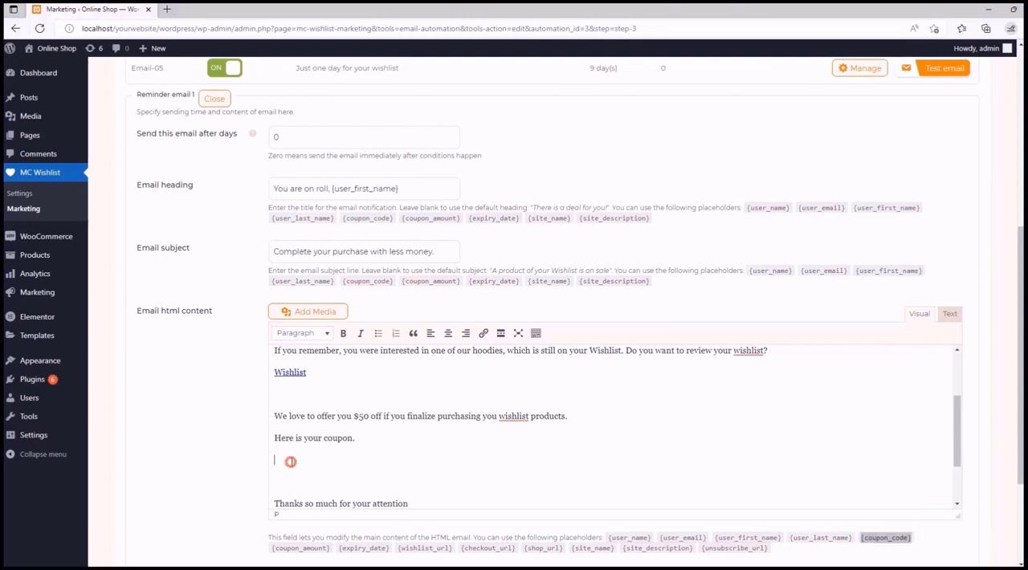
{"action": "key", "text": "ctrl+v"}
{"action": "left_click", "coordinate": [313, 482]}
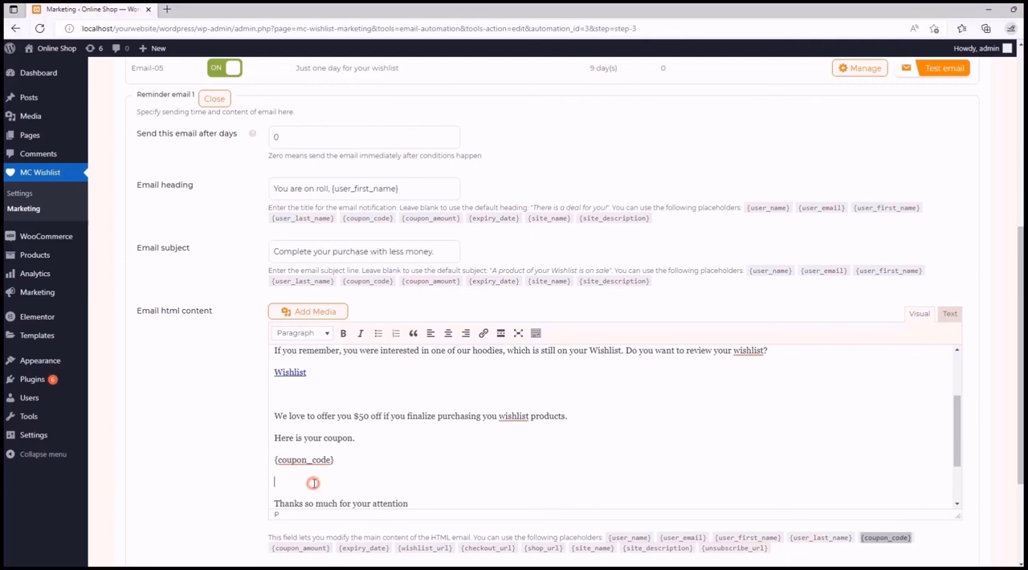
{"action": "scroll", "coordinate": [313, 483], "scroll_direction": "down", "scroll_amount": 2}
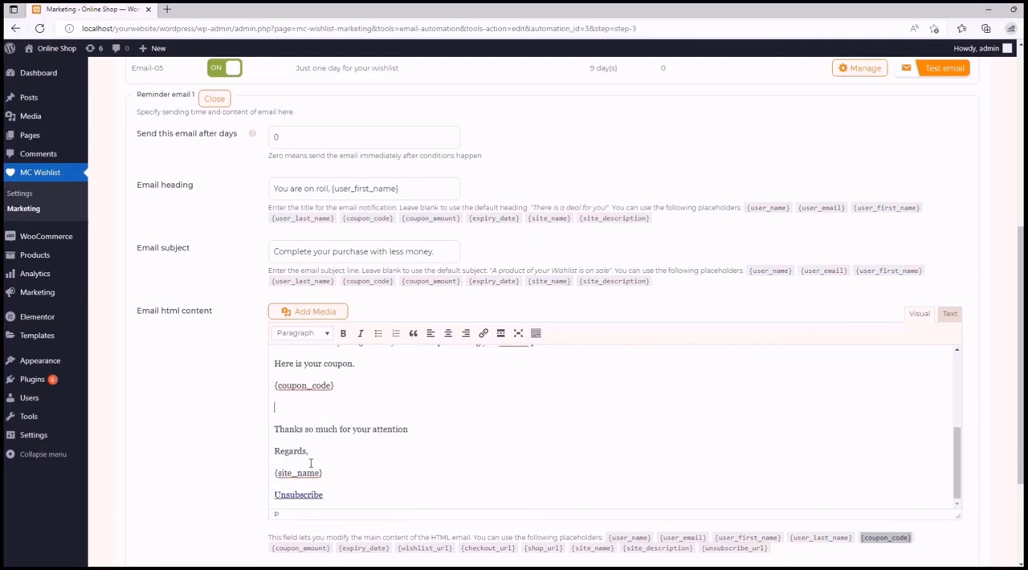
{"action": "scroll", "coordinate": [310, 464], "scroll_direction": "up", "scroll_amount": 5}
{"action": "scroll", "coordinate": [310, 464], "scroll_direction": "down", "scroll_amount": 5}
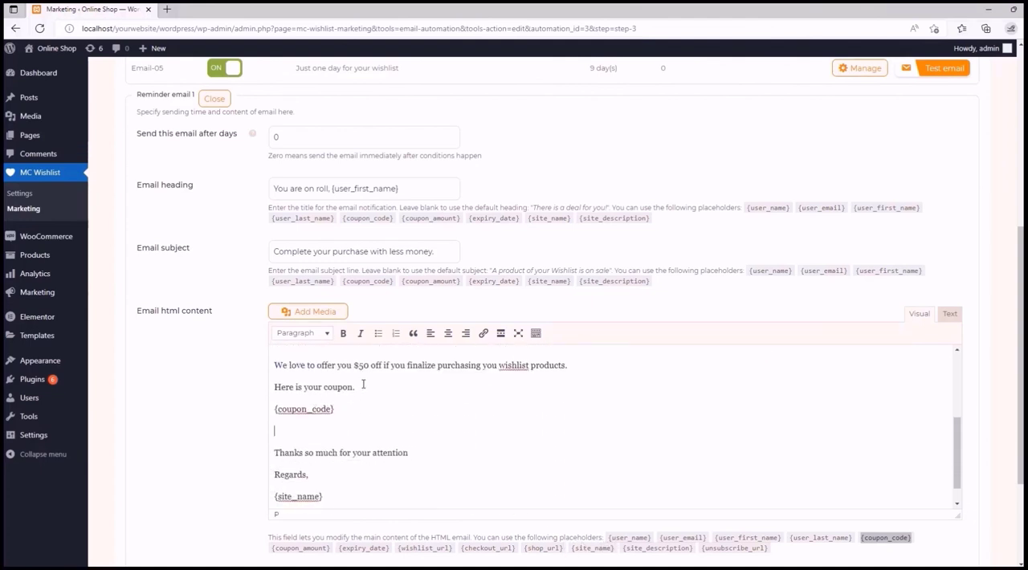
- Replace "$50" in the discount offer sentence with the {coupon_amount} placeholder
{"action": "left_click_drag", "start_coordinate": [368, 363], "coordinate": [354, 364]}
{"action": "left_click", "coordinate": [313, 548]}
{"action": "right_click", "coordinate": [311, 548]}
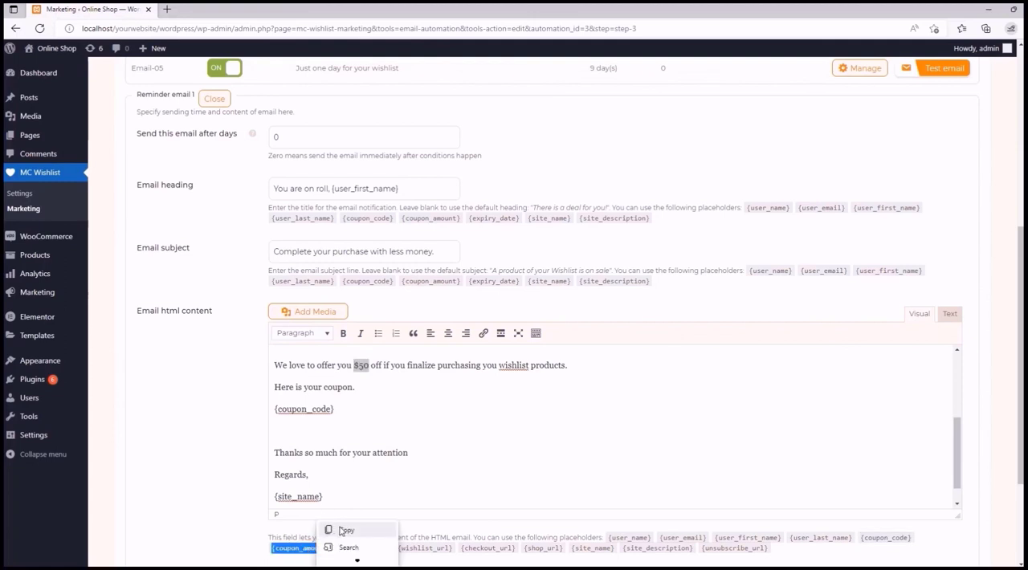
{"action": "left_click", "coordinate": [341, 530]}
{"action": "left_click", "coordinate": [354, 365]}
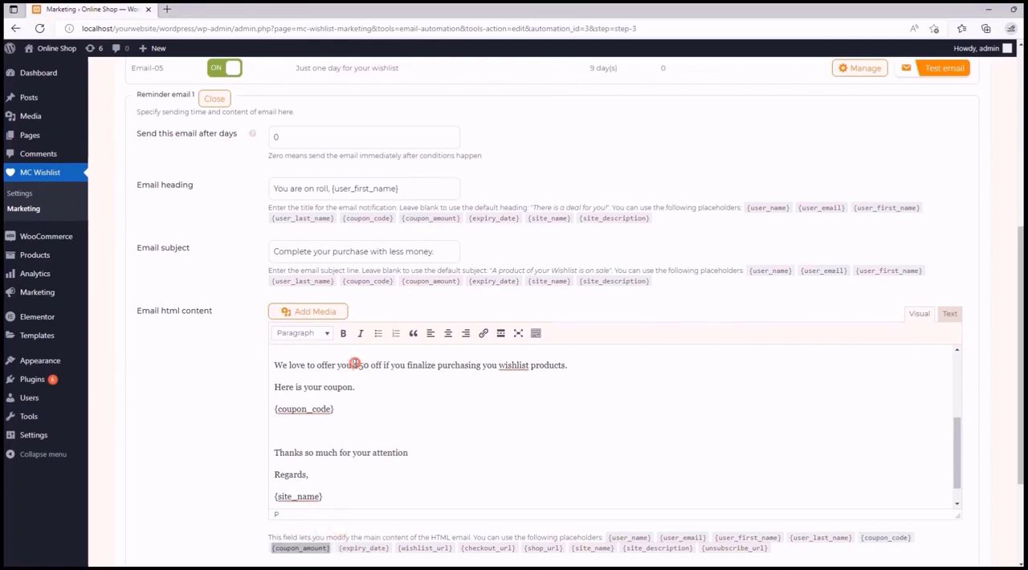
{"action": "double_click", "coordinate": [357, 364]}
{"action": "key", "text": "ctrl+v"}
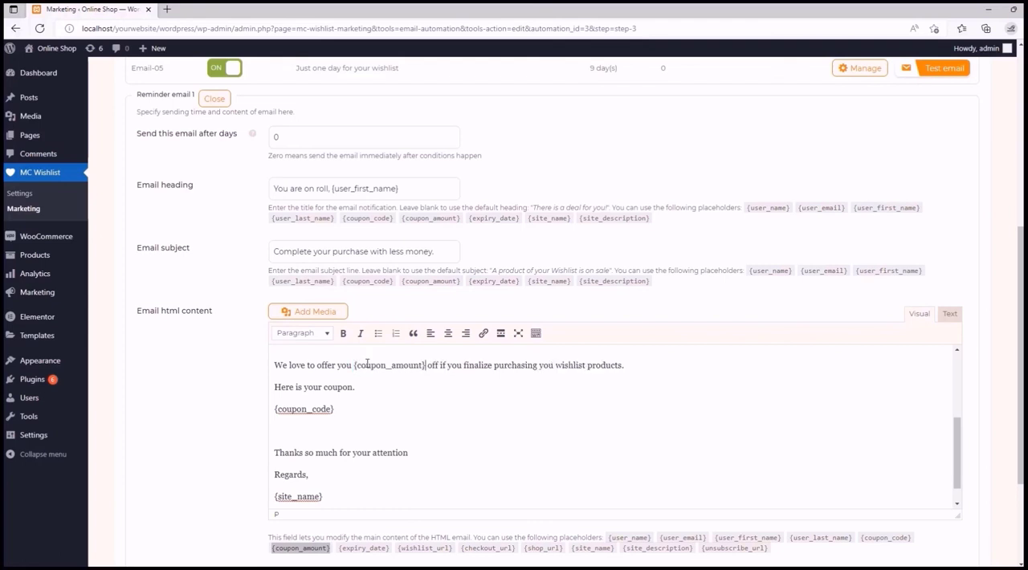
{"action": "left_click", "coordinate": [474, 391]}
- Check the finished email body, deactivate the Email-05 reminder, and save the email automation
{"action": "scroll", "coordinate": [477, 418], "scroll_direction": "down", "scroll_amount": 1}
{"action": "scroll", "coordinate": [485, 458], "scroll_direction": "up", "scroll_amount": 10}
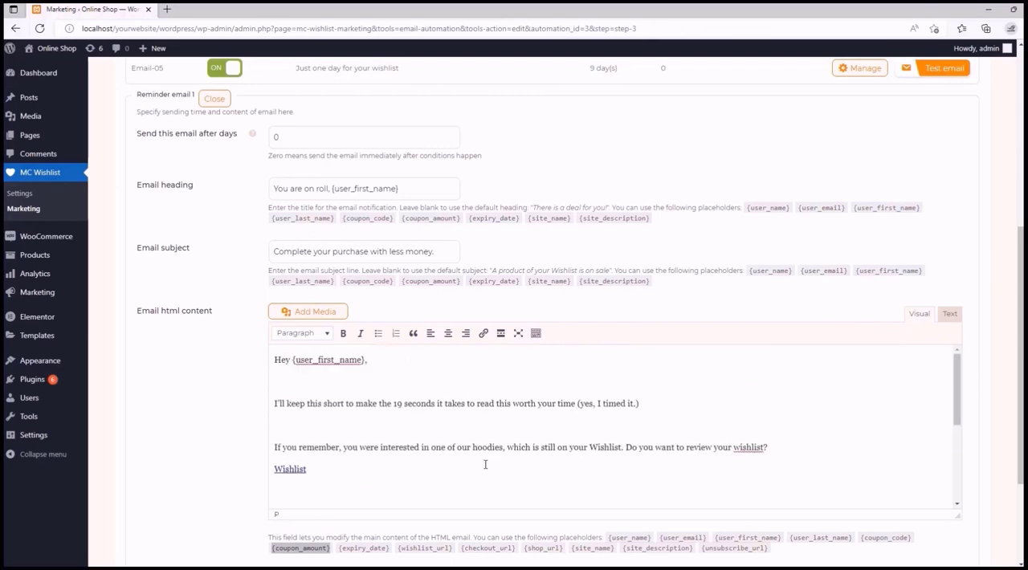
{"action": "scroll", "coordinate": [466, 450], "scroll_direction": "down", "scroll_amount": 4}
{"action": "scroll", "coordinate": [982, 390], "scroll_direction": "up", "scroll_amount": 4}
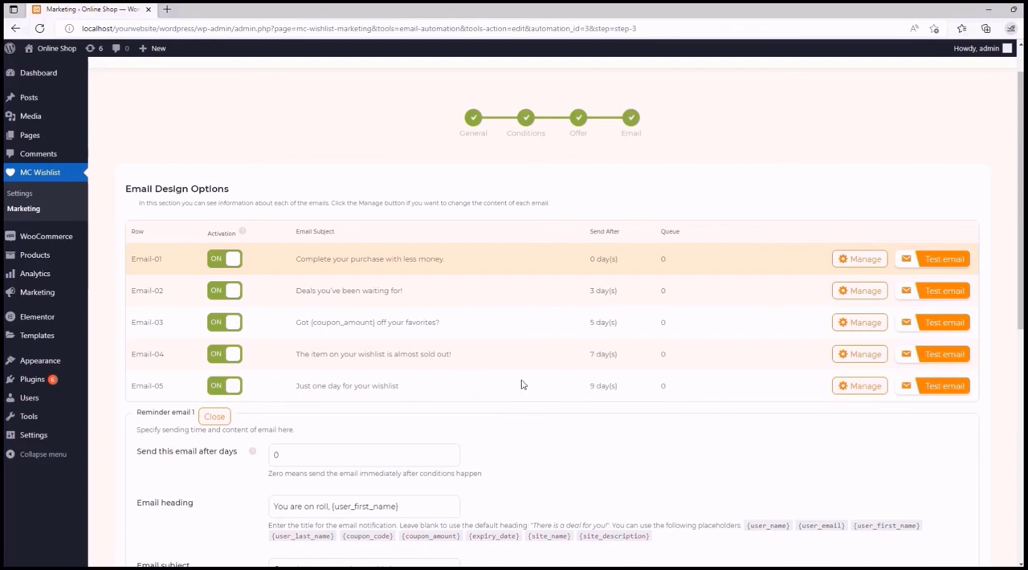
{"action": "scroll", "coordinate": [397, 305], "scroll_direction": "down", "scroll_amount": 1}
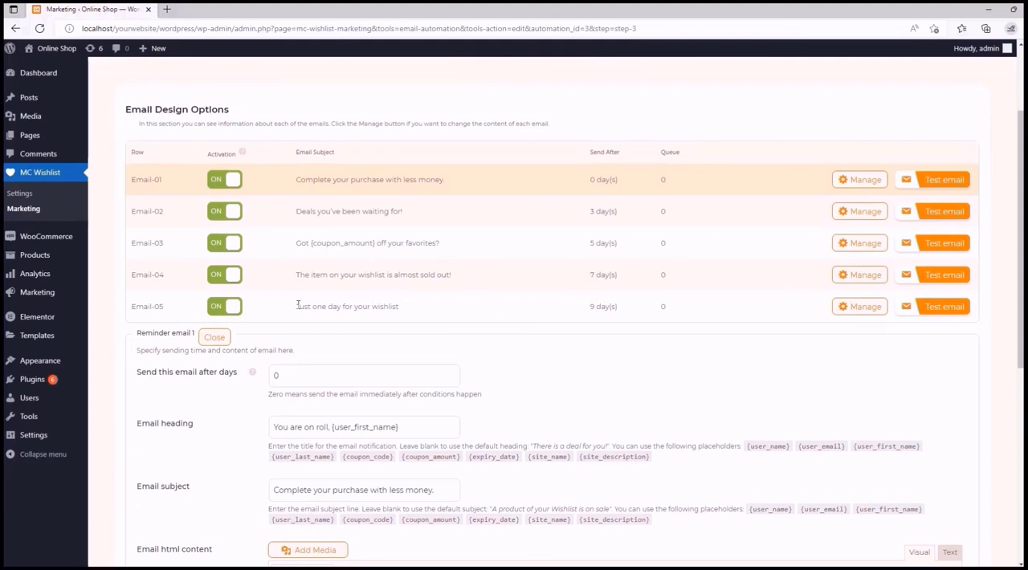
{"action": "left_click", "coordinate": [230, 307]}
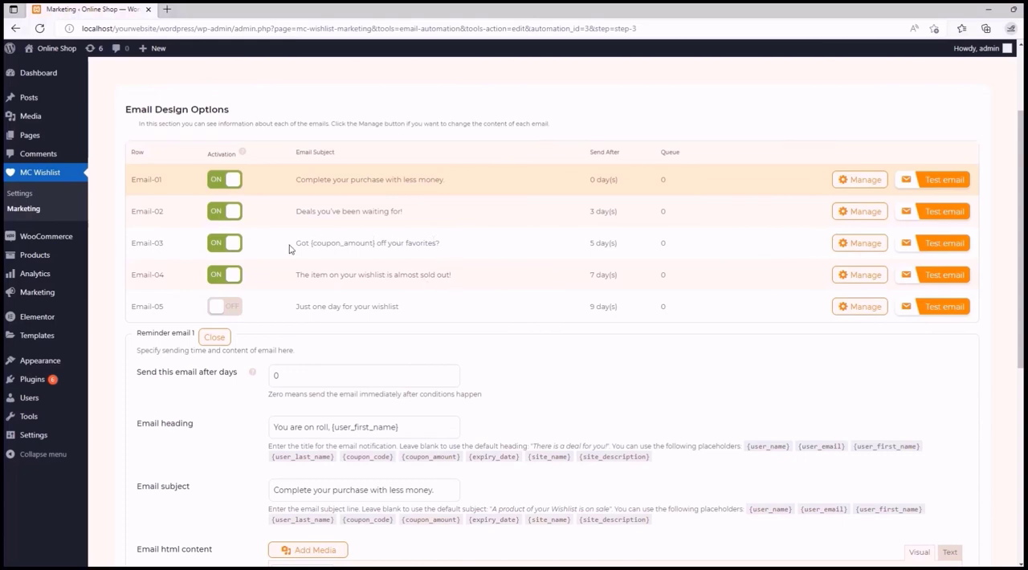
{"action": "scroll", "coordinate": [415, 253], "scroll_direction": "down", "scroll_amount": 5}
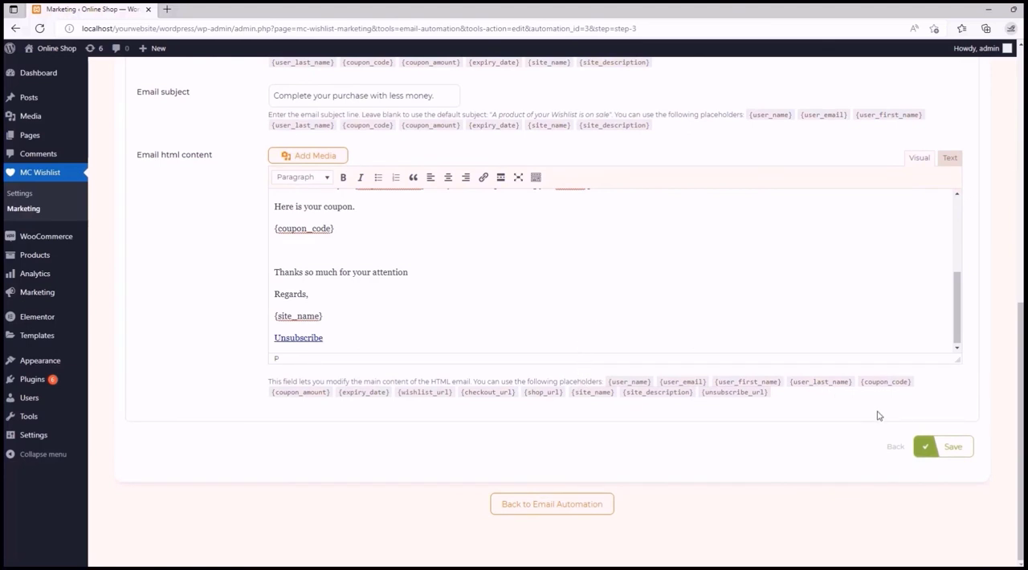
{"action": "left_click", "coordinate": [941, 448]}
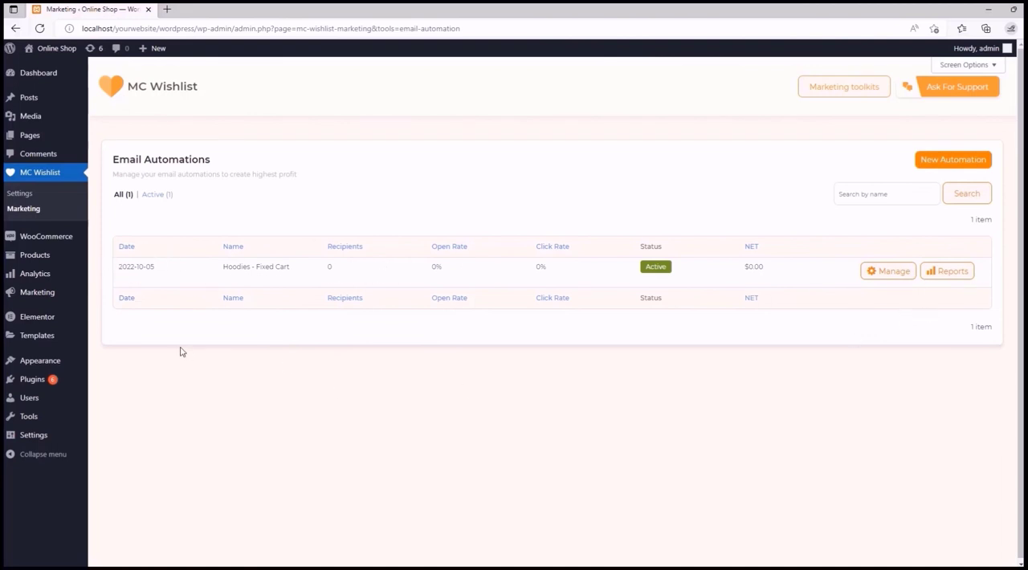
- Examine the performance reports of the "Hoodies - Fixed Cart" automation and return to the automations list
{"action": "mouse_move", "coordinate": [143, 266]}
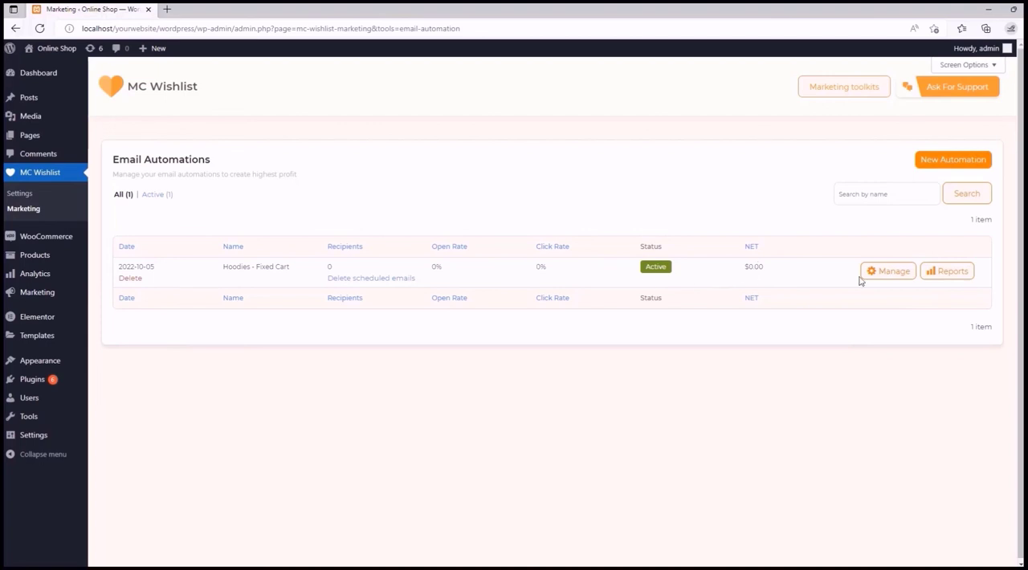
{"action": "left_click", "coordinate": [953, 271]}
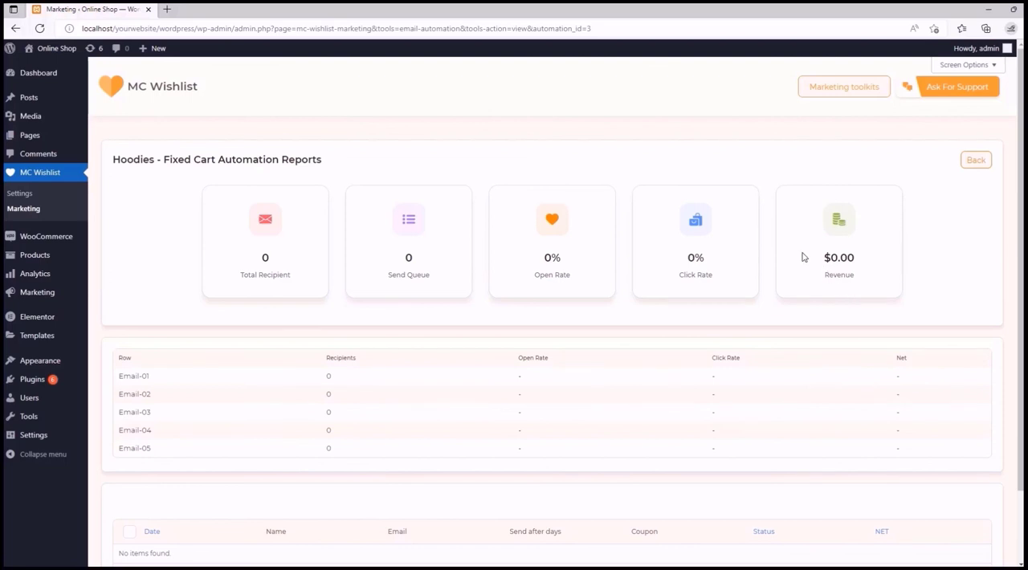
{"action": "scroll", "coordinate": [800, 257], "scroll_direction": "down", "scroll_amount": 2}
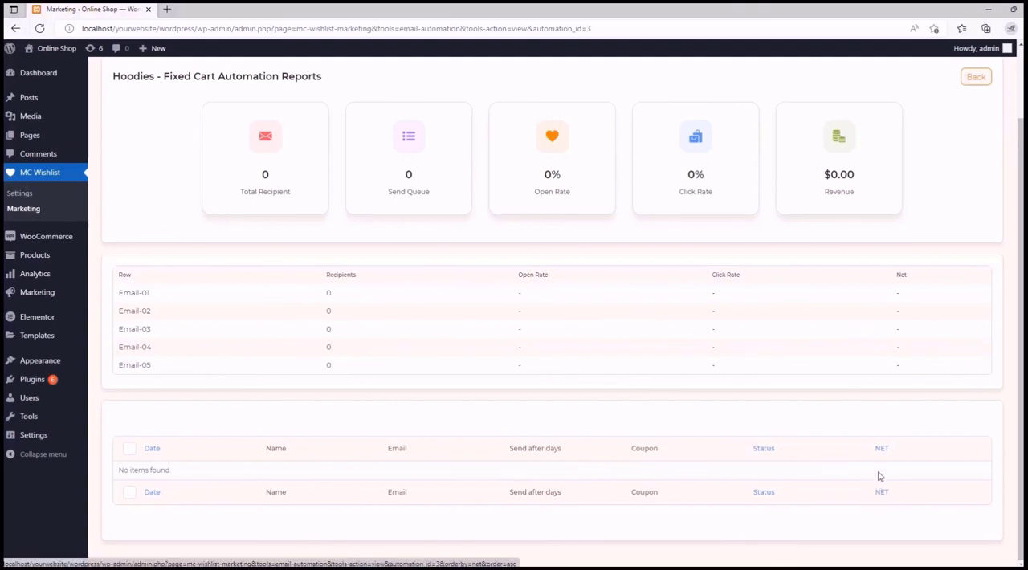
{"action": "scroll", "coordinate": [878, 469], "scroll_direction": "up", "scroll_amount": 2}
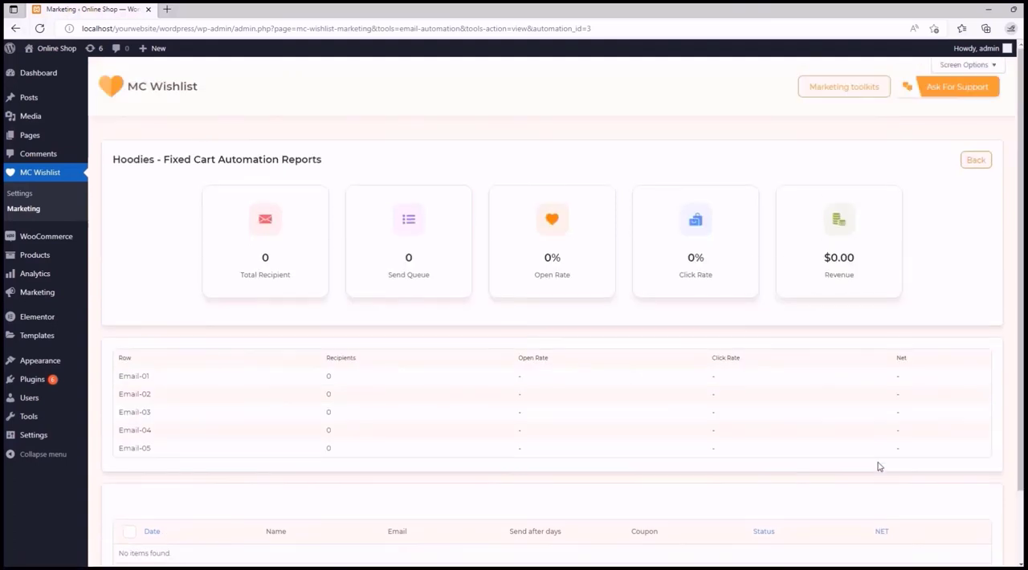
{"action": "left_click", "coordinate": [977, 163]}
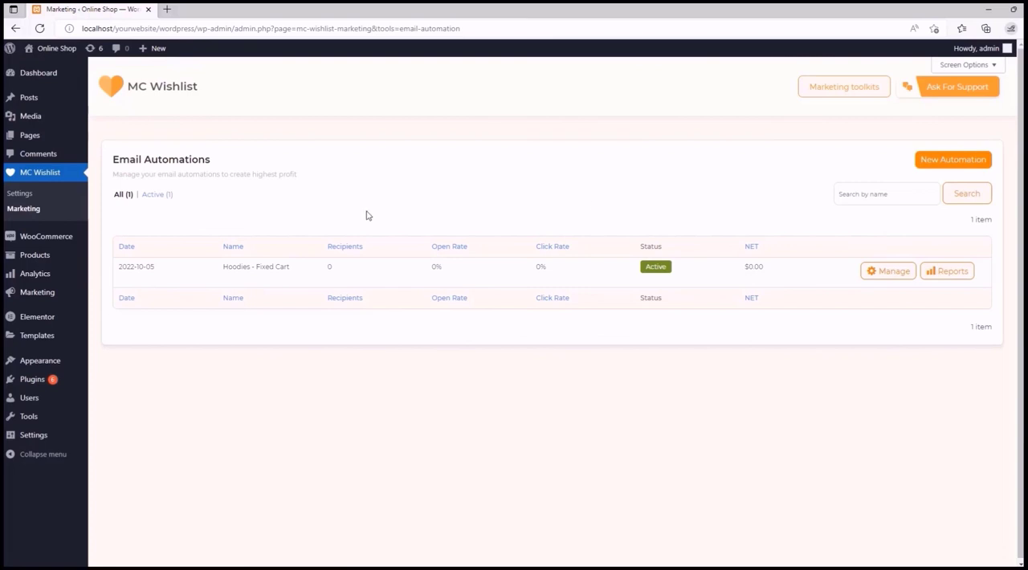
- Filter the list to active automations, try to create a new automation, and dismiss the premium version offer
{"action": "left_click", "coordinate": [157, 196]}
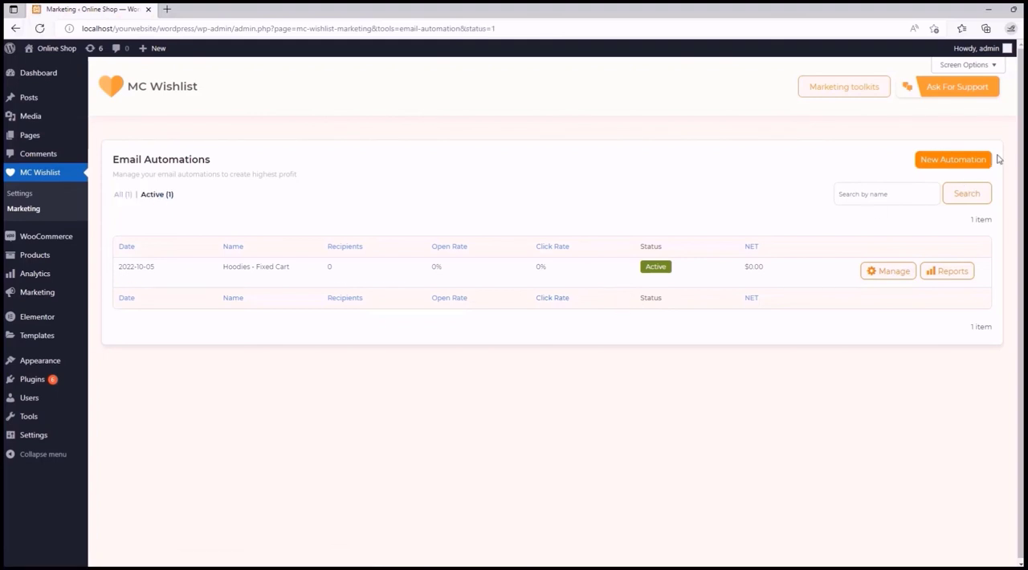
{"action": "left_click", "coordinate": [963, 159]}
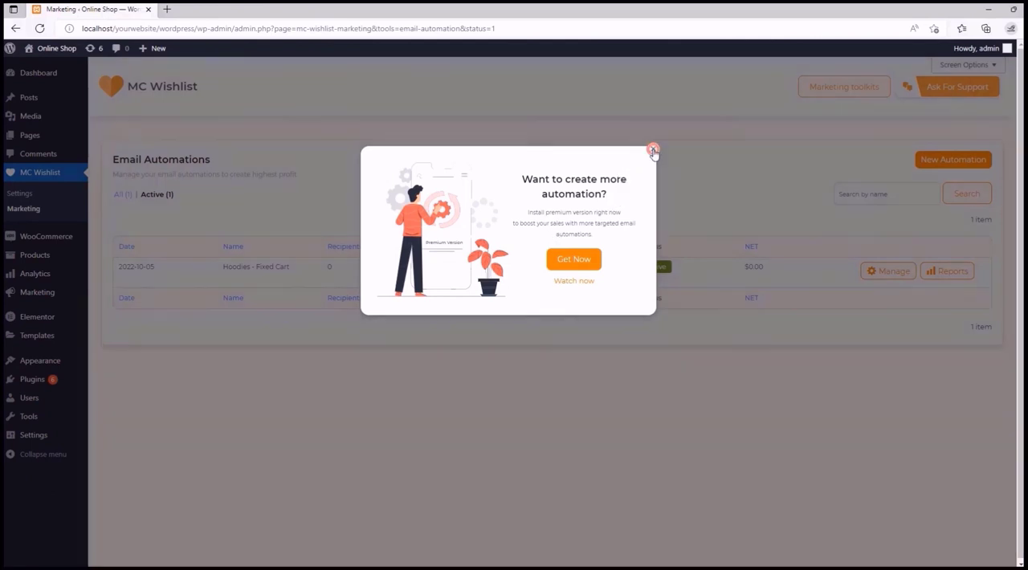
{"action": "left_click", "coordinate": [653, 151]}
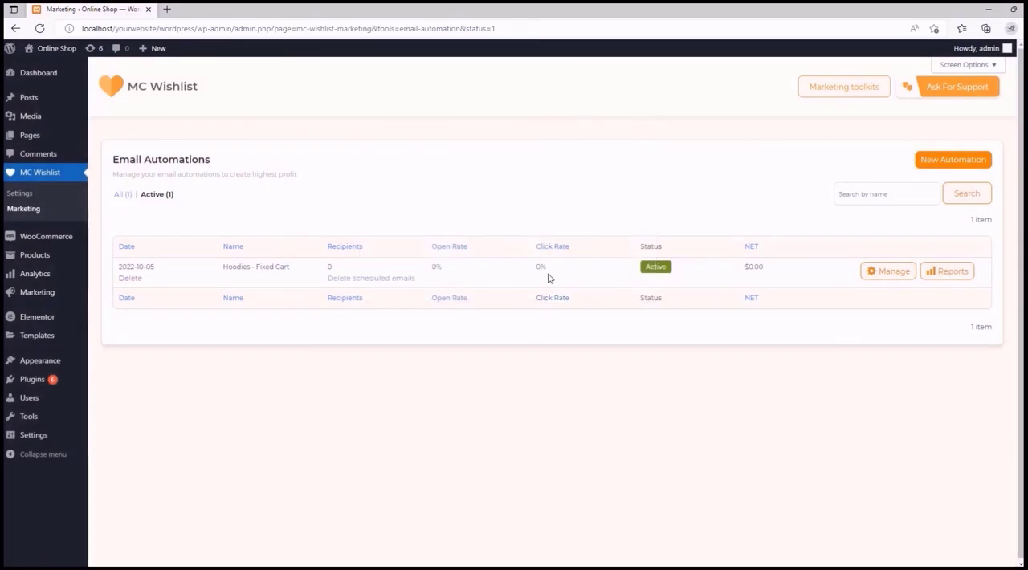